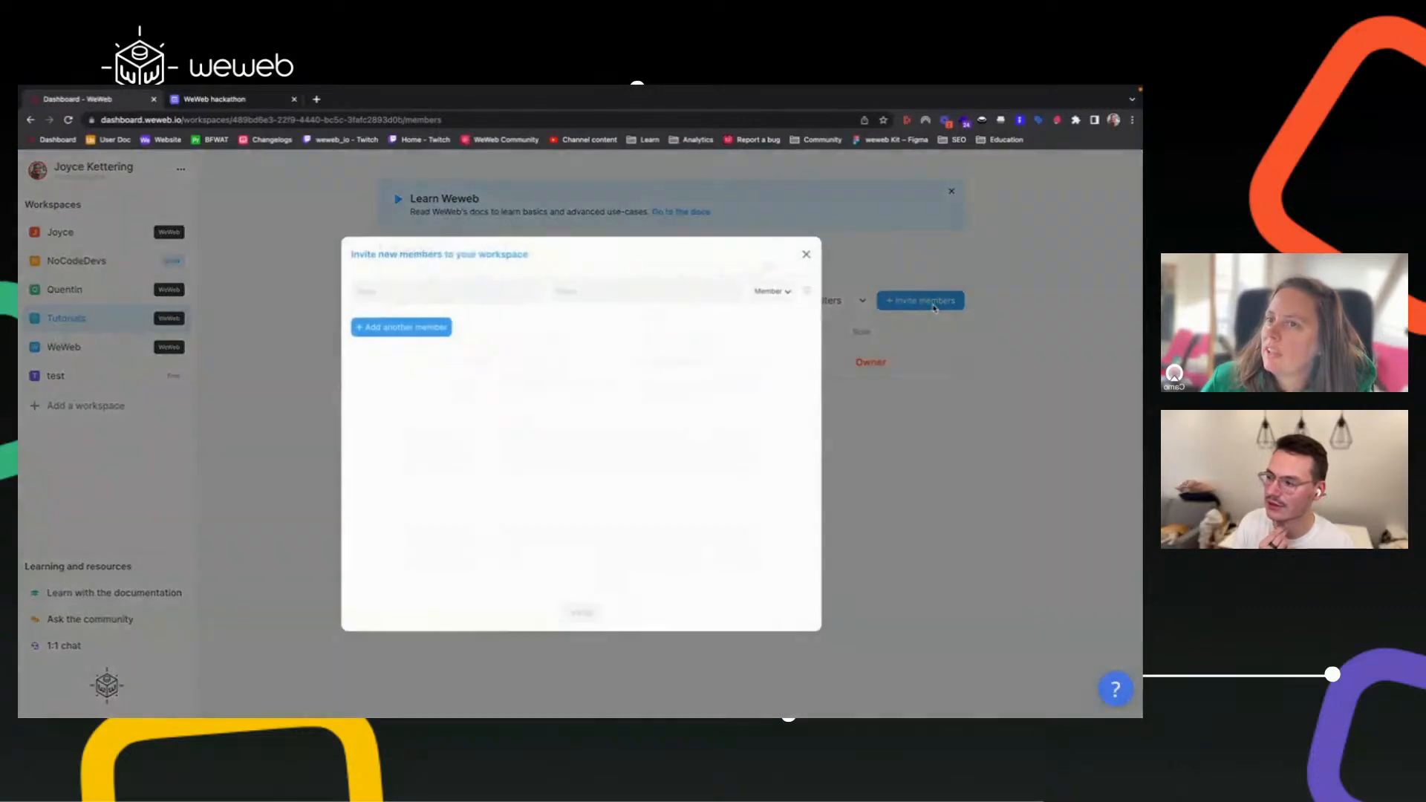
- Fill in the new member's e-mail in the workspace invitation and choose their role
click(479, 291)
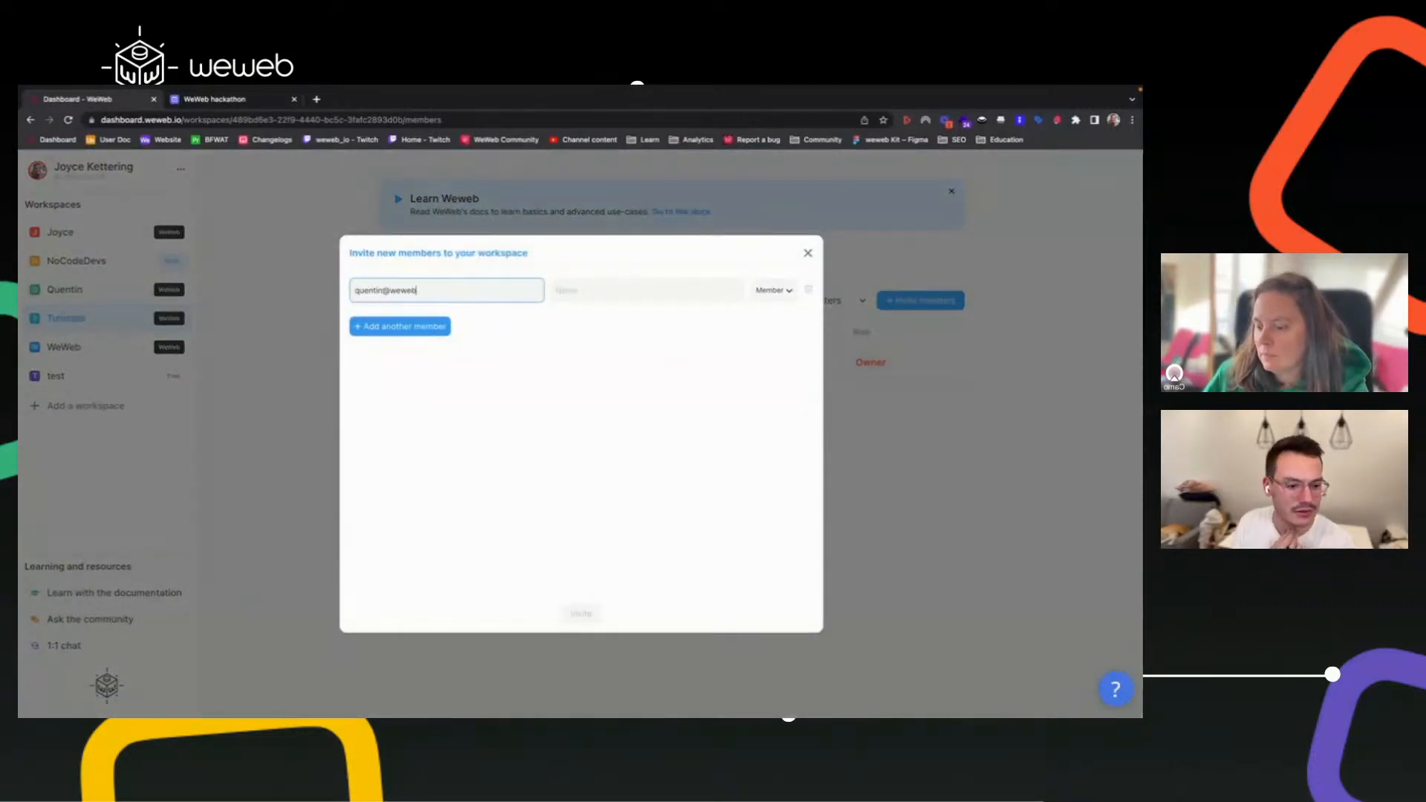
click(617, 301)
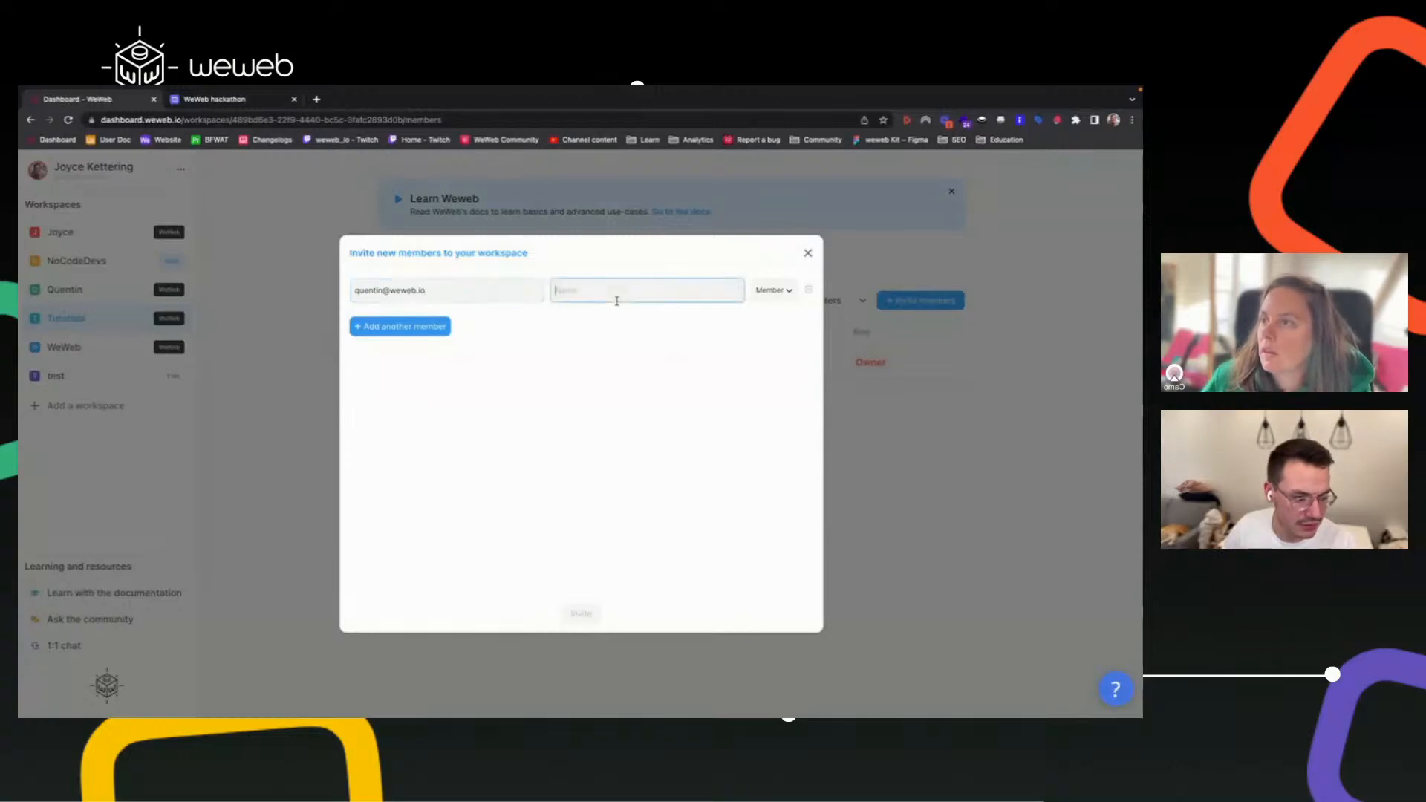
click(789, 295)
click(766, 323)
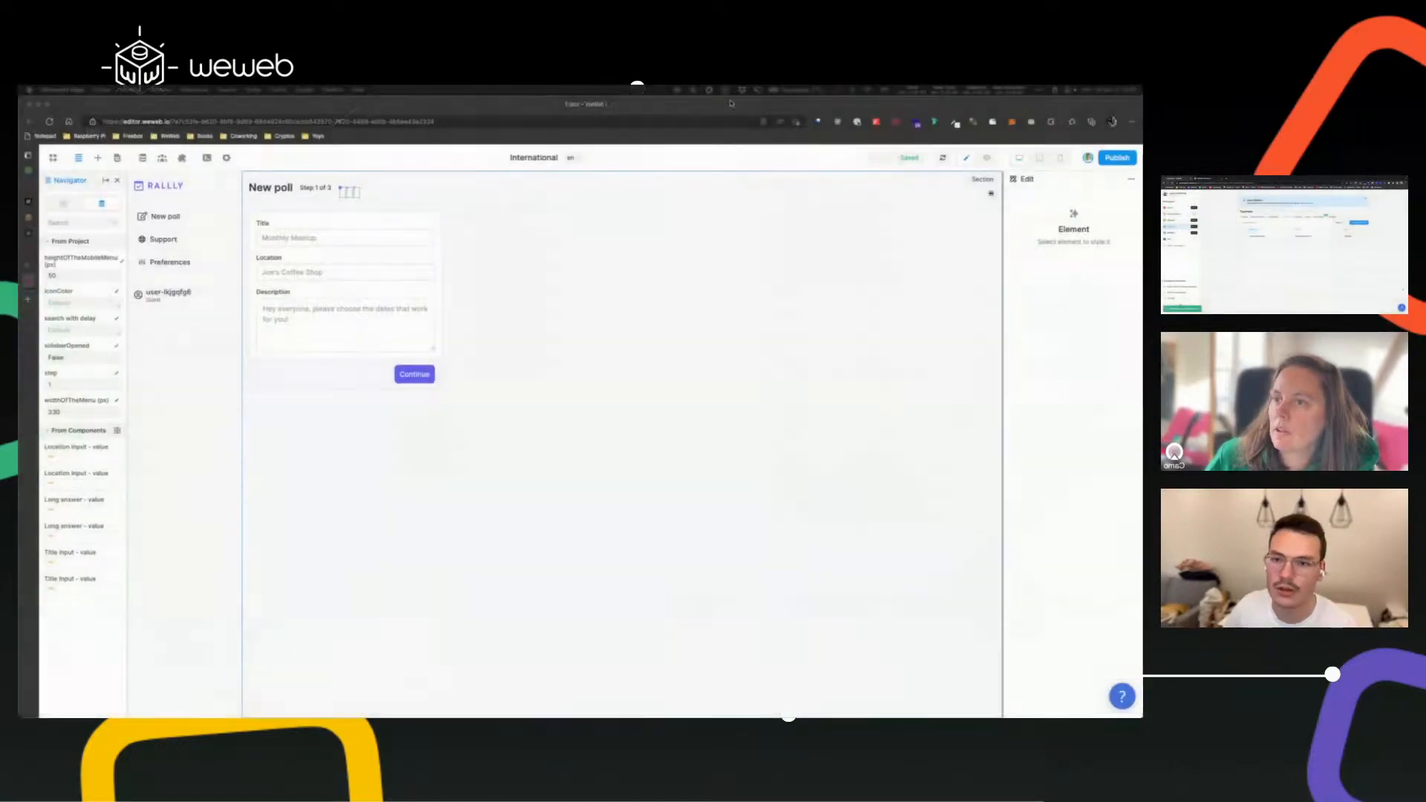
- Activate Cursor Pro highlighting, select the Poll container in the editor and enlarge the browser zoom to 110%
click(693, 89)
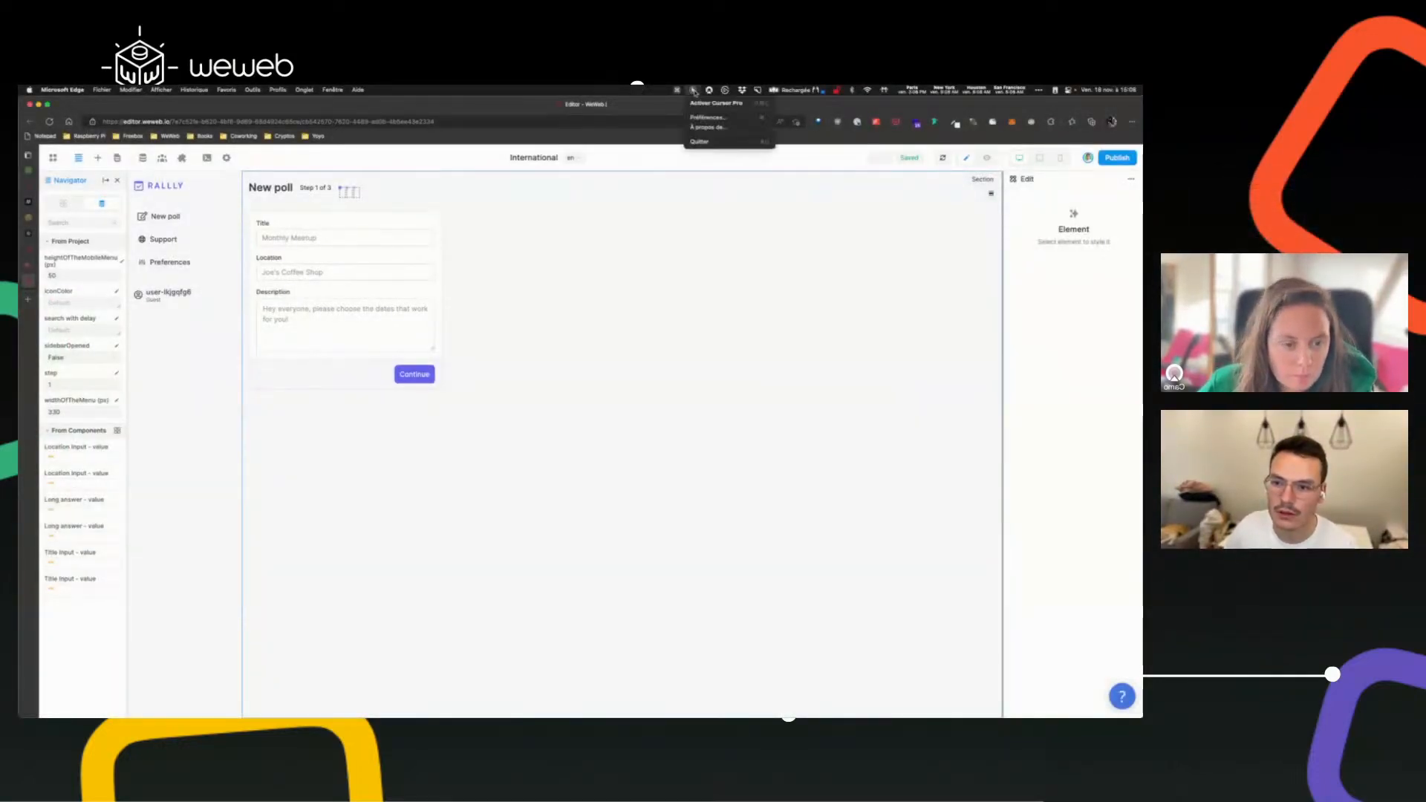
click(699, 106)
click(697, 291)
key(super+plus)
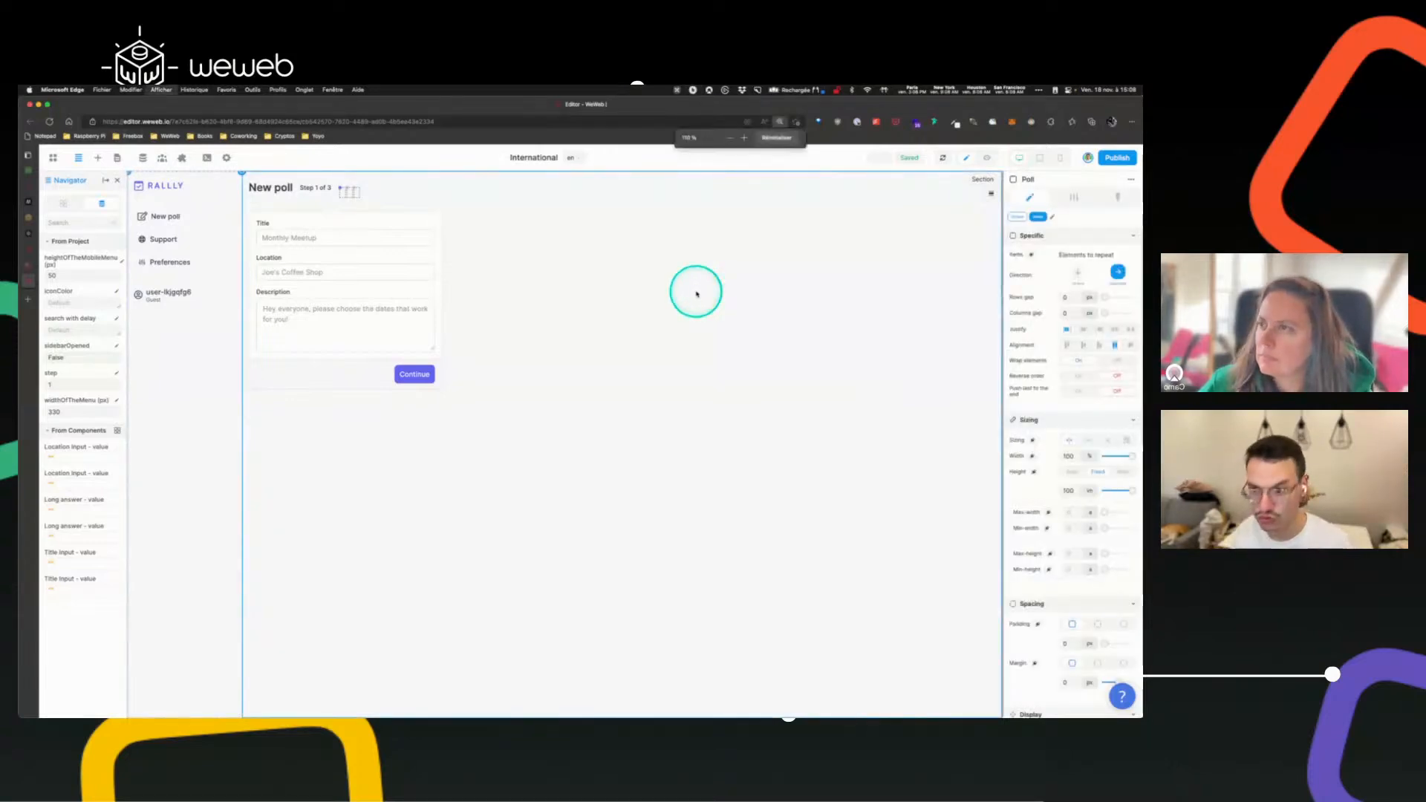
- Open the Rallly website in a new browser tab and start creating a new poll
click(30, 299)
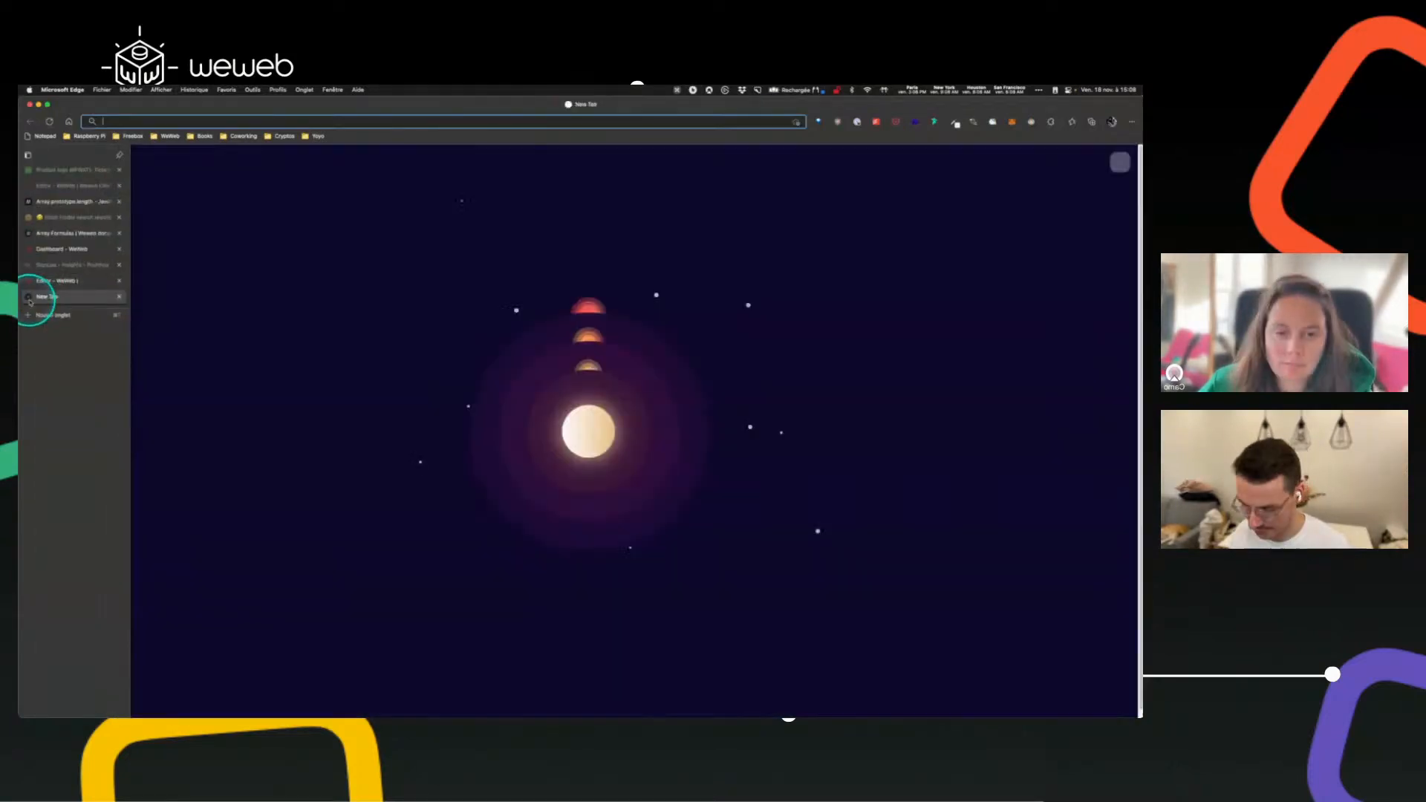
text(ral)
key(Return)
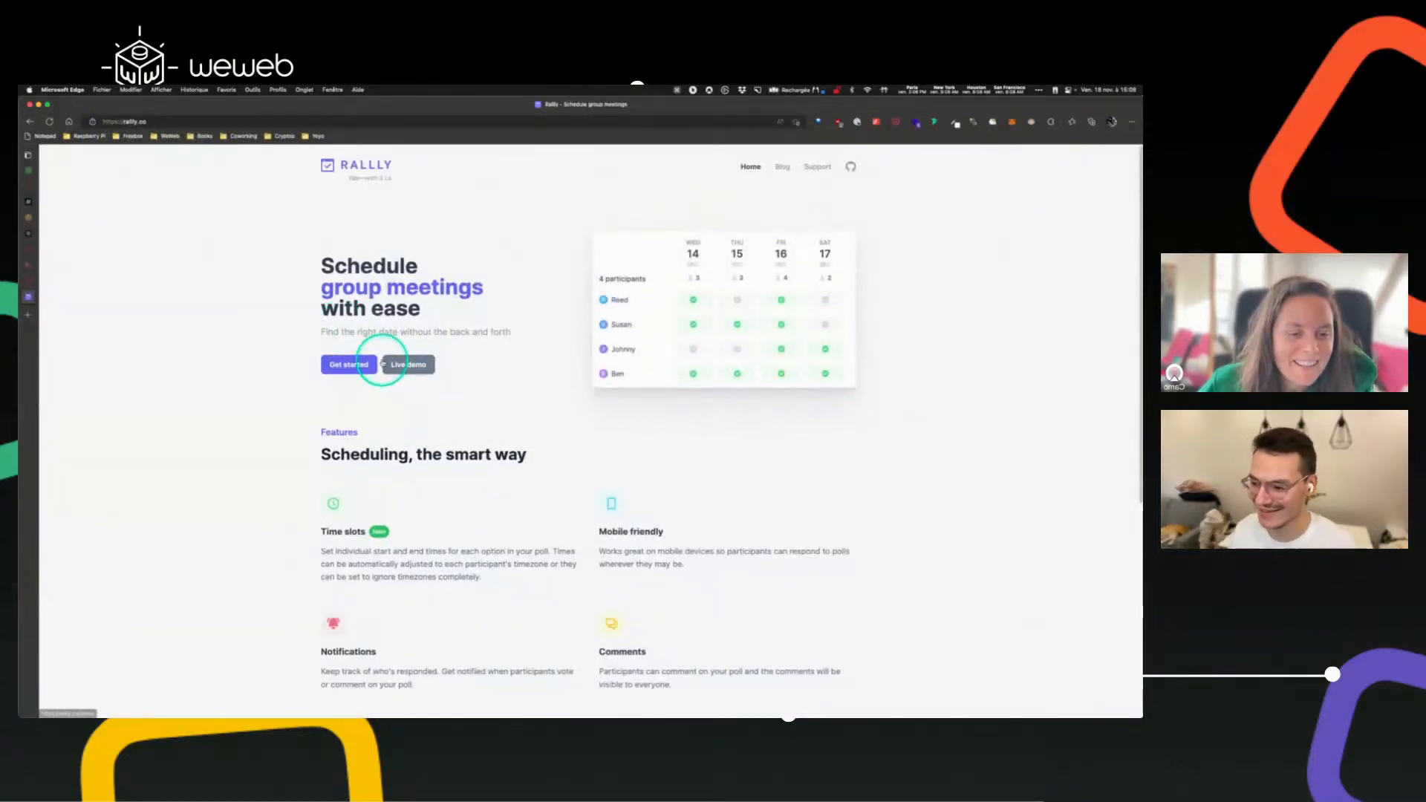
click(362, 365)
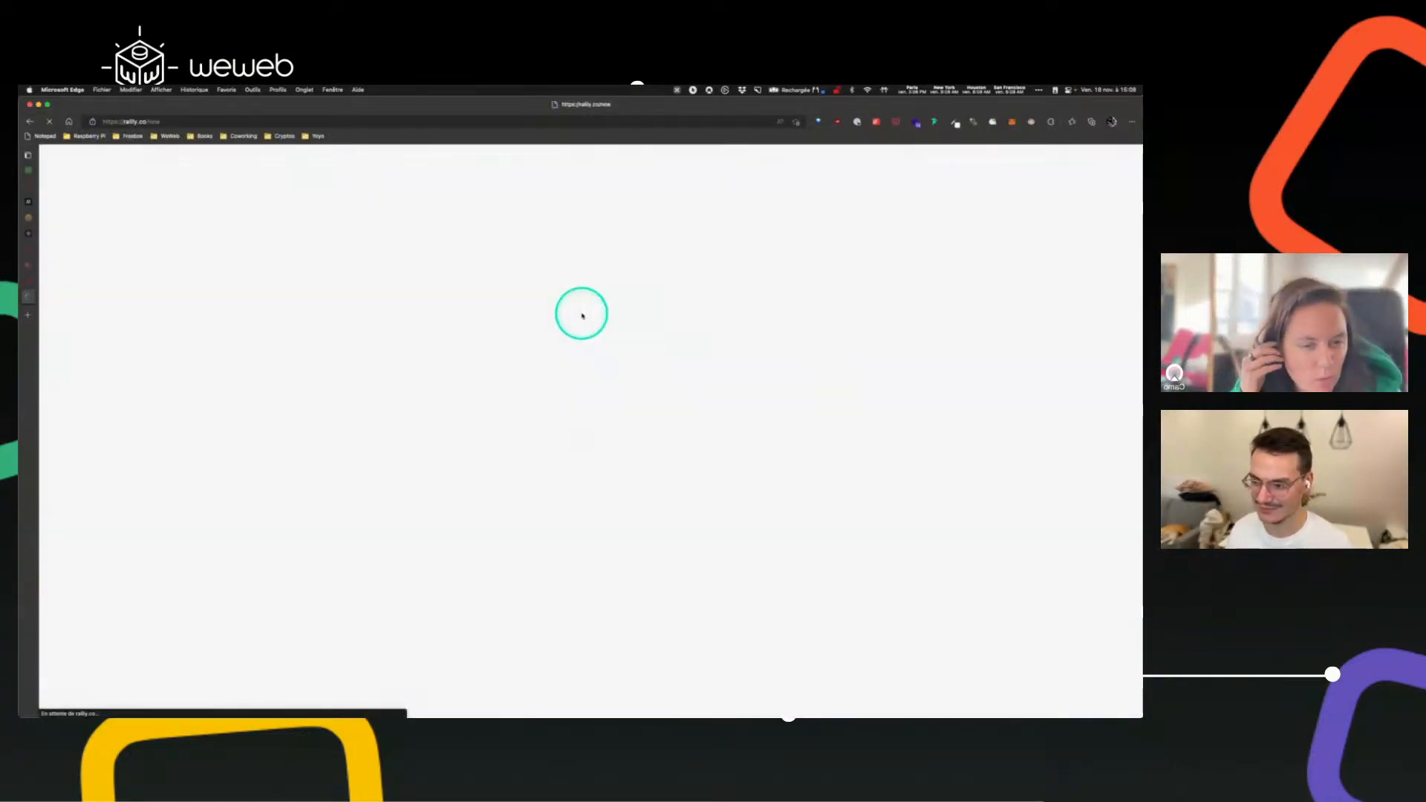
- Fill in the poll with title "Hello world", location "Paris, France" and description "Hey" with a wave emoji, and continue to the date selection
click(487, 197)
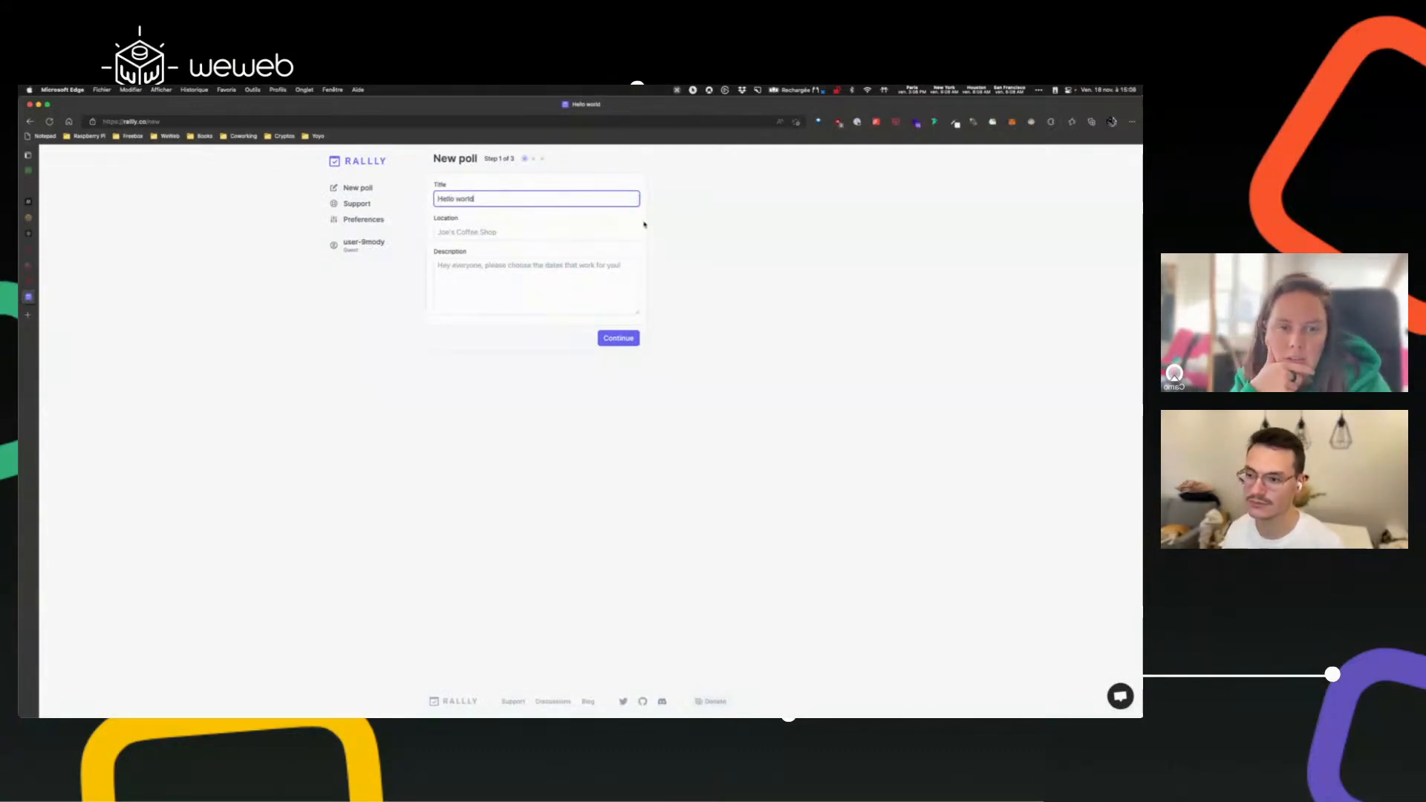
click(518, 232)
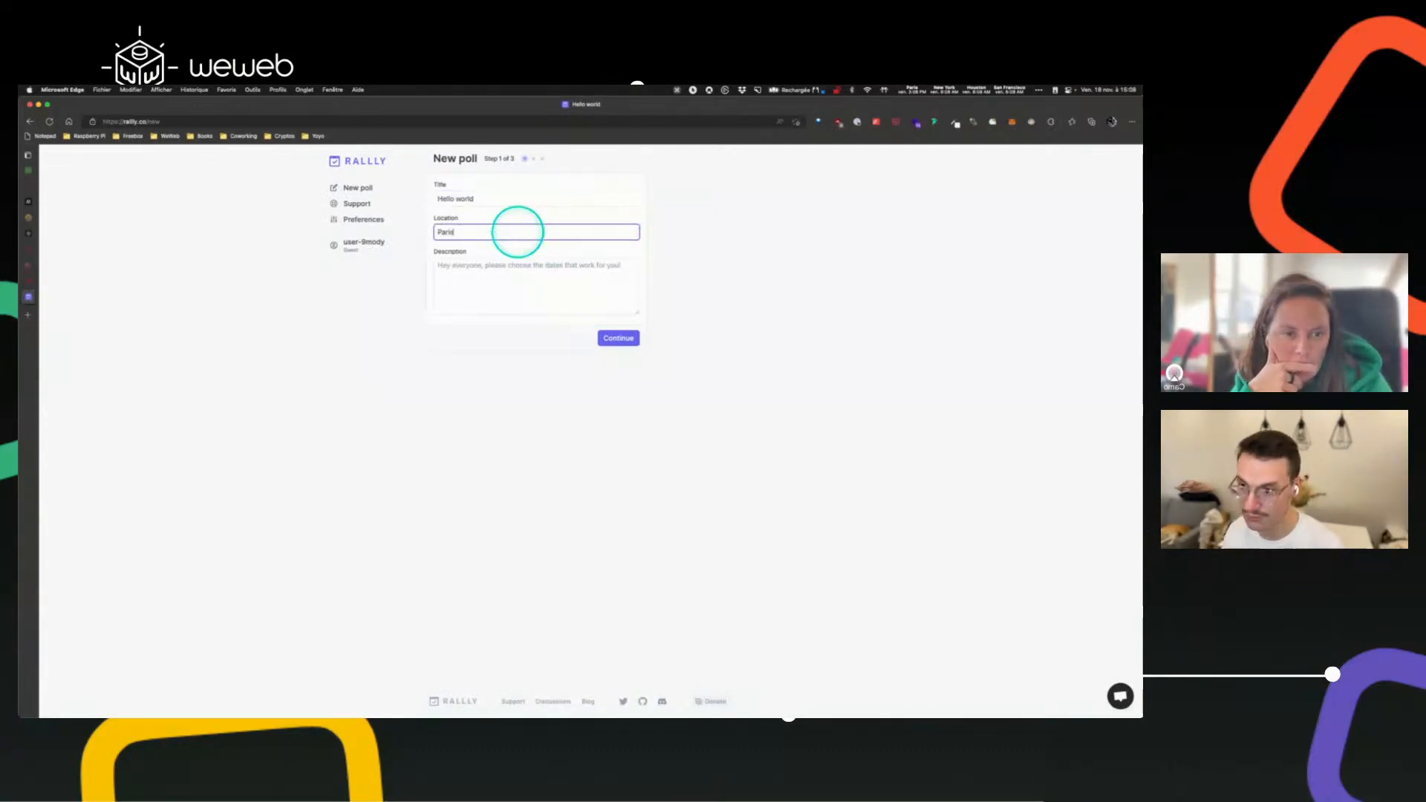
click(515, 267)
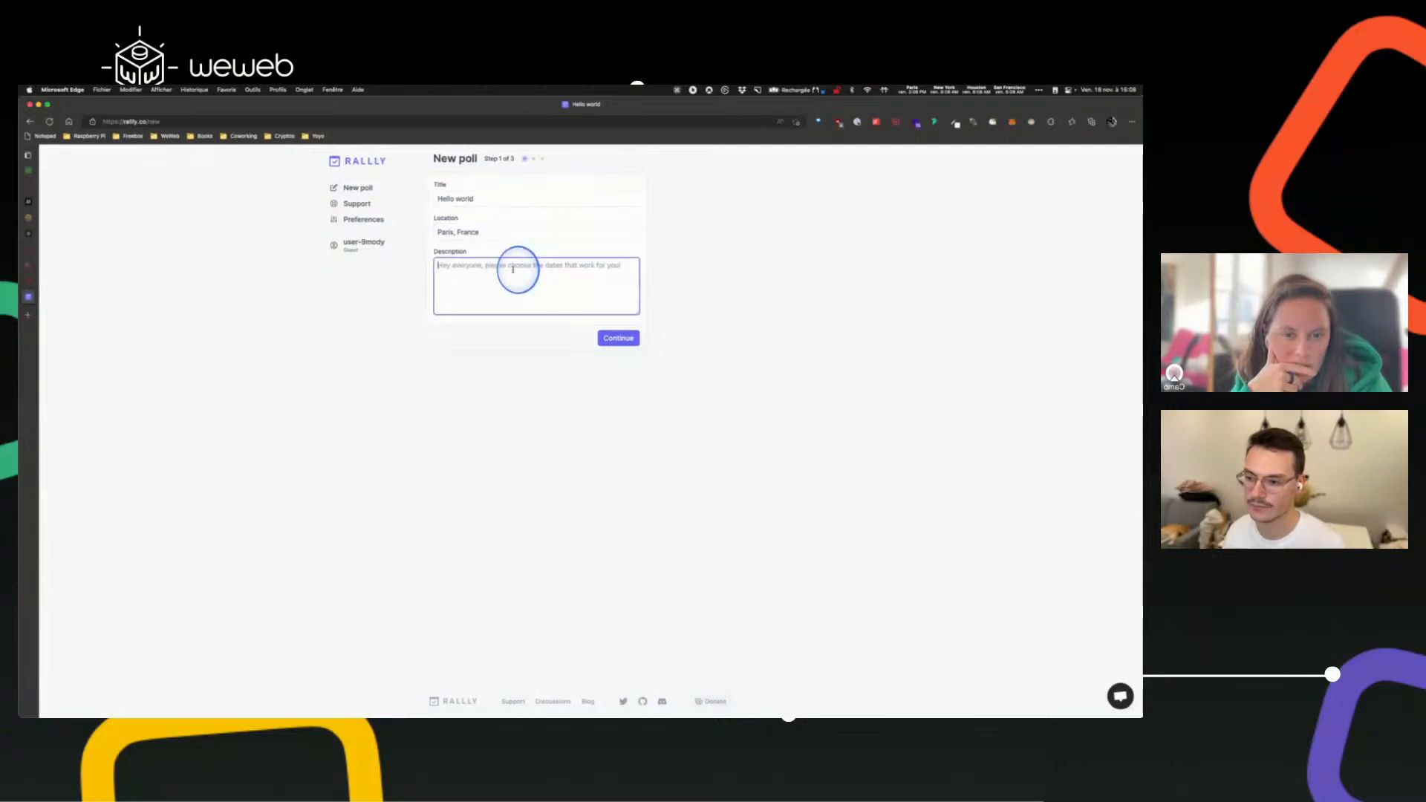
text(H)
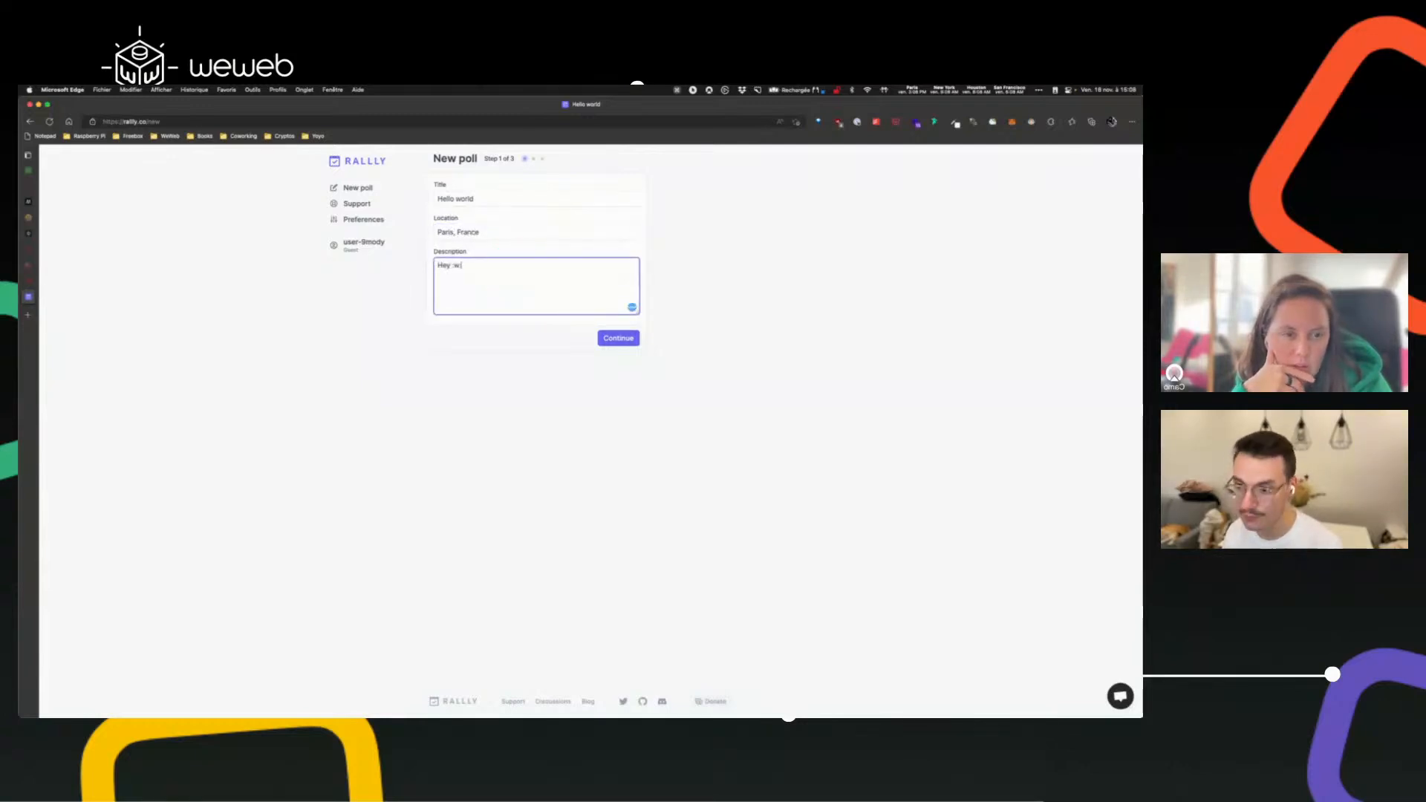
text(ey)
key(ctrl+super+space)
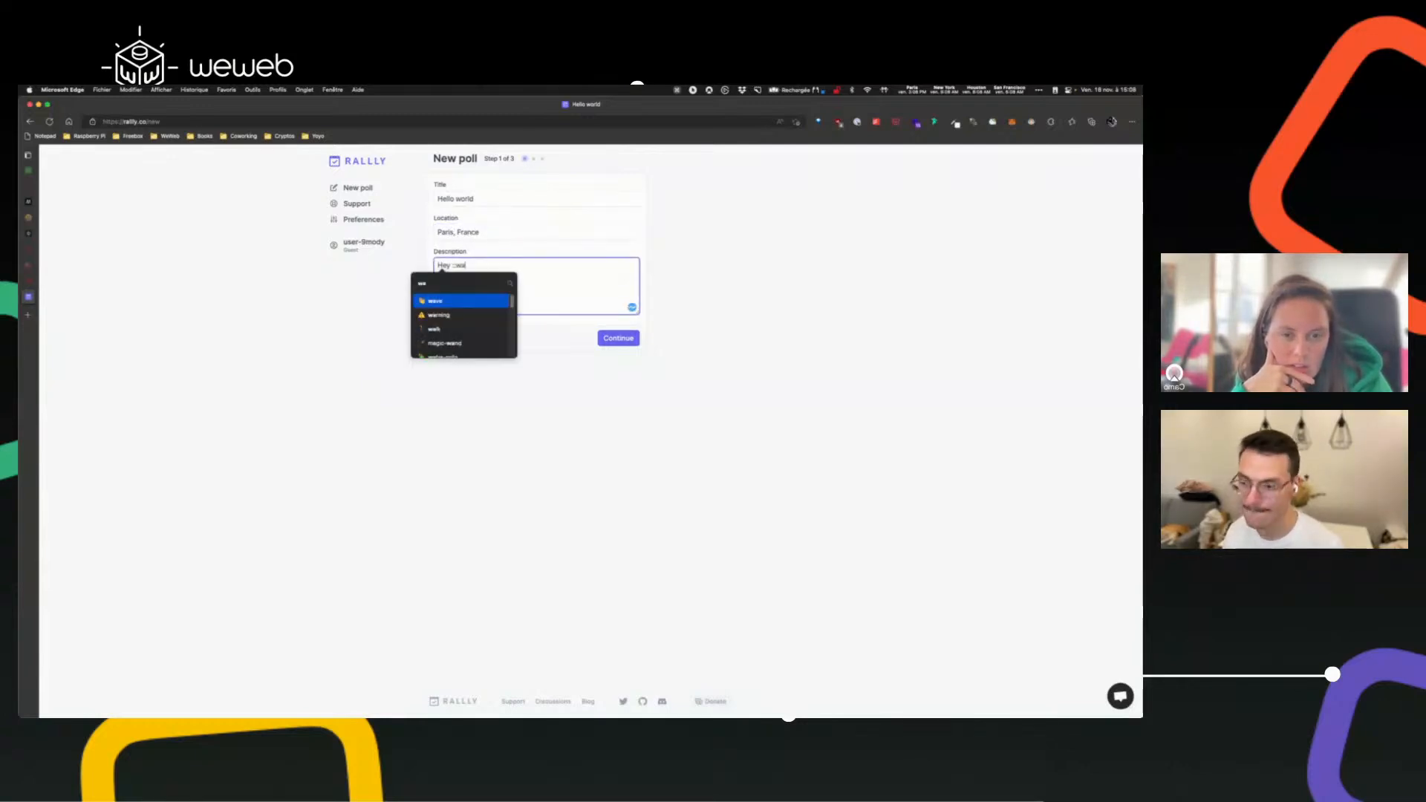
key(Return)
click(618, 339)
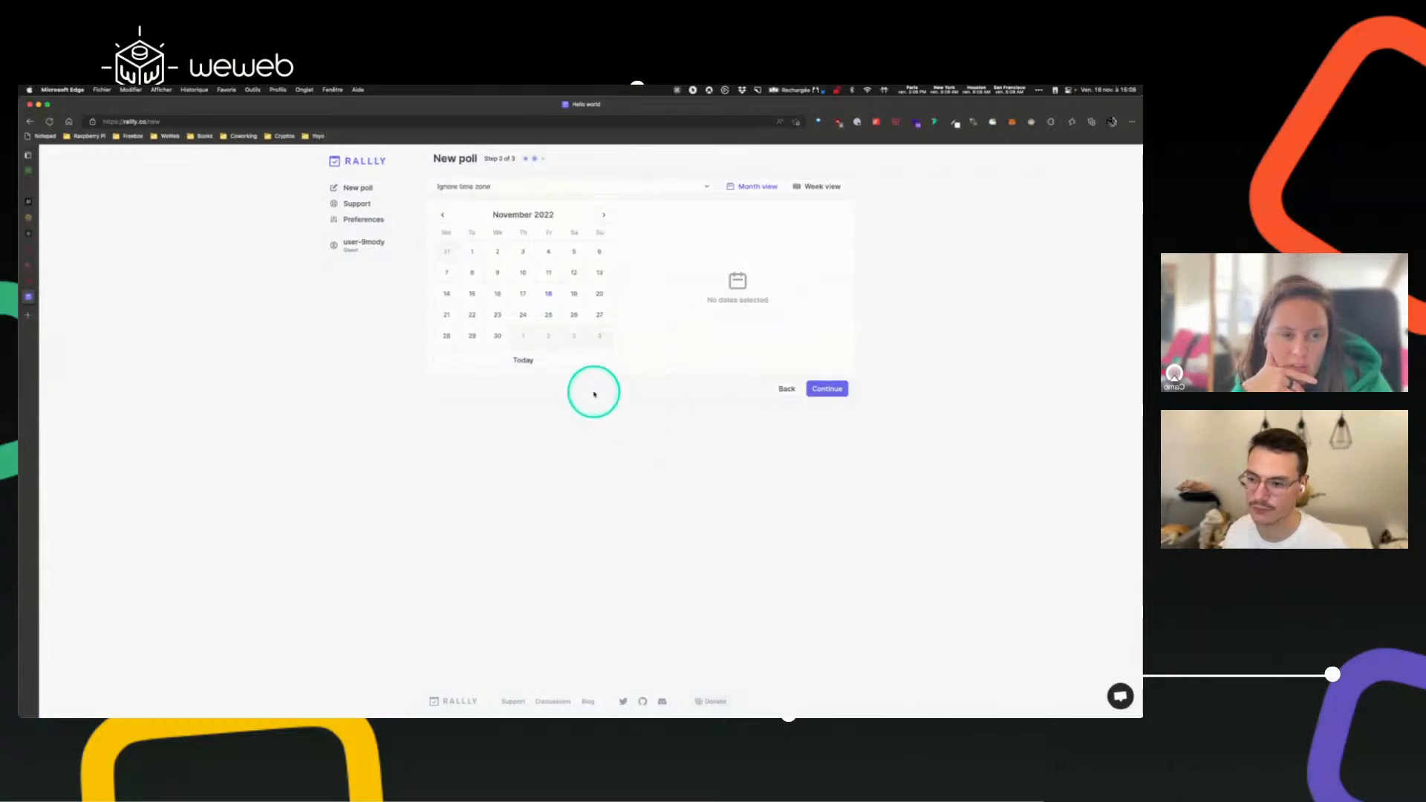
key(super+plus)
key(super+plus)
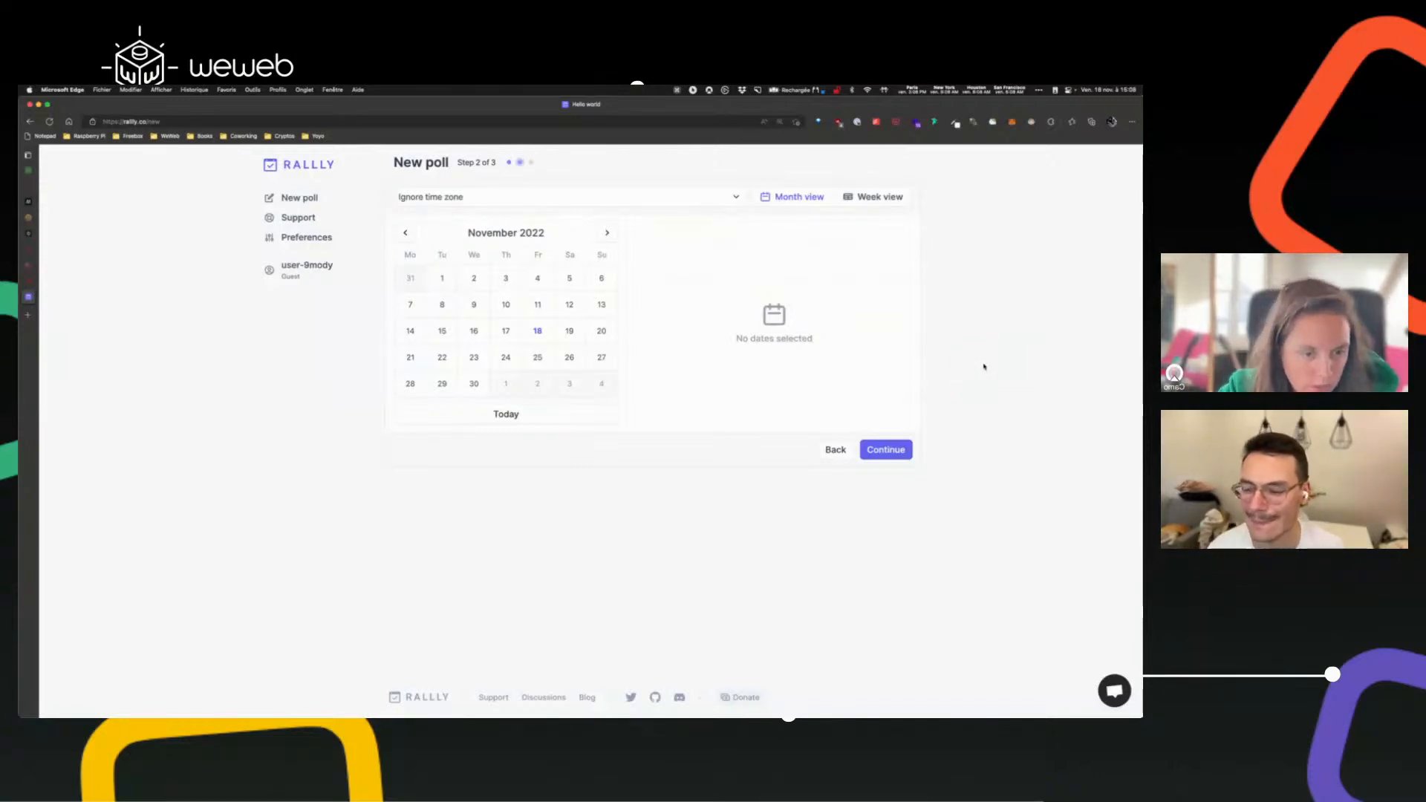
- Switch back to the WeWeb editor and set the project variable step to 2
click(29, 287)
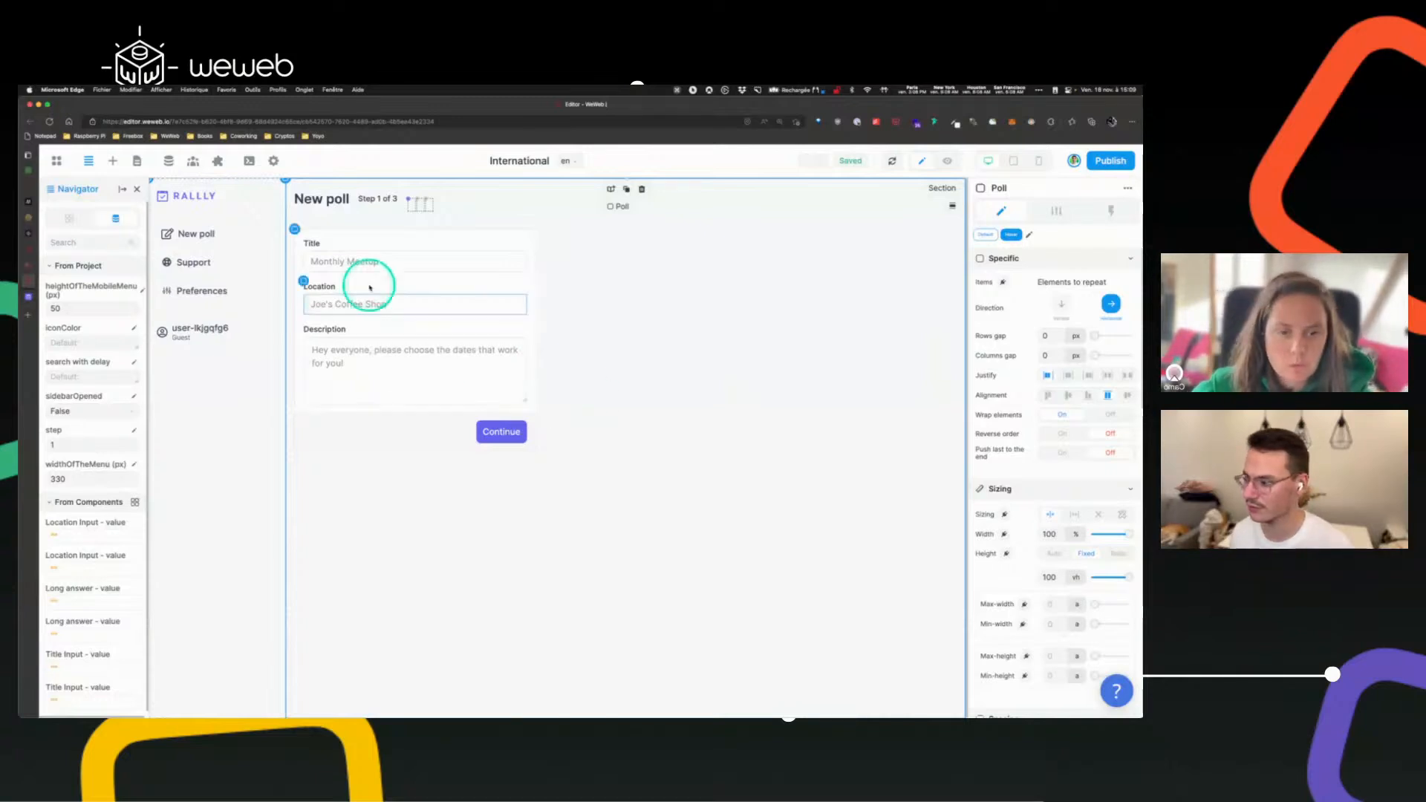
scroll(77, 303, down, 1)
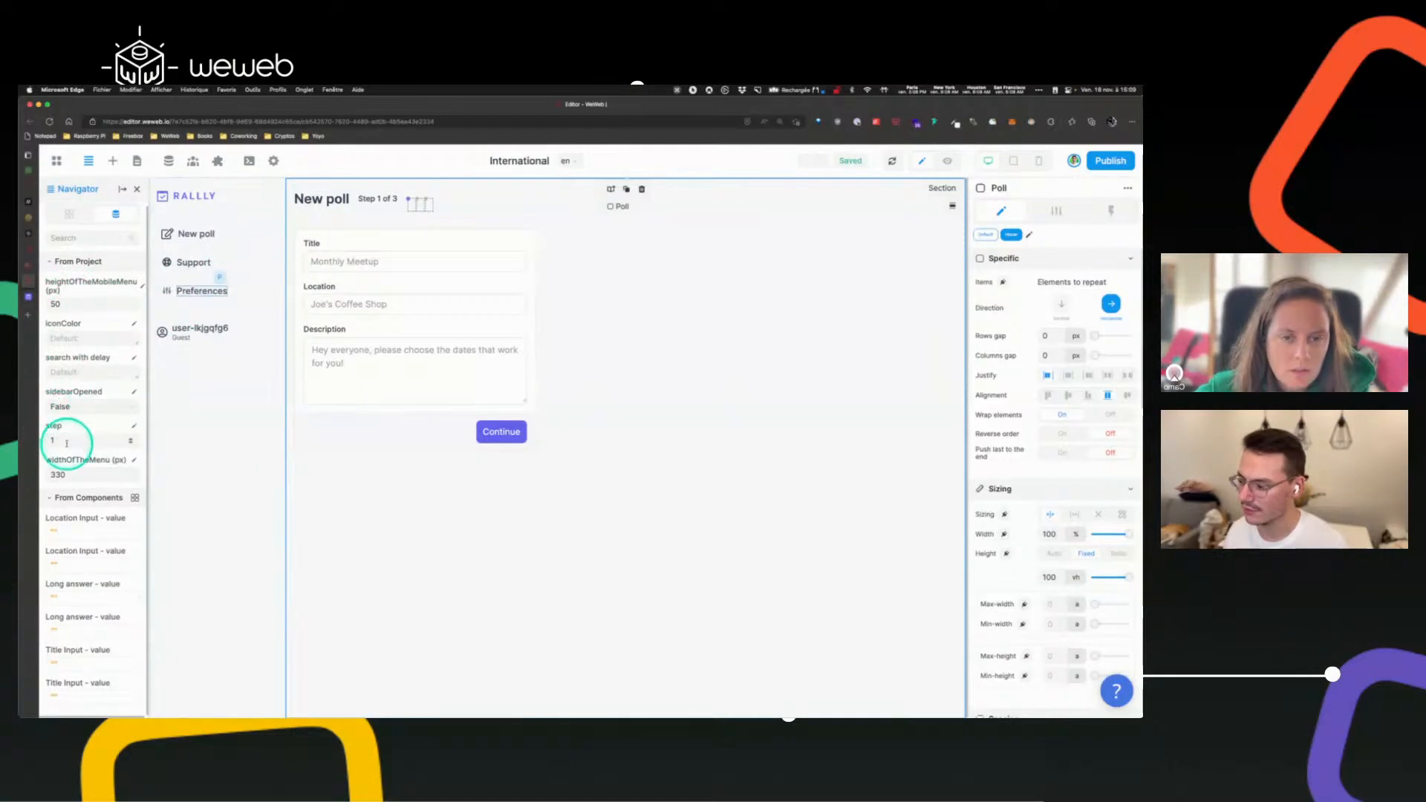
click(69, 214)
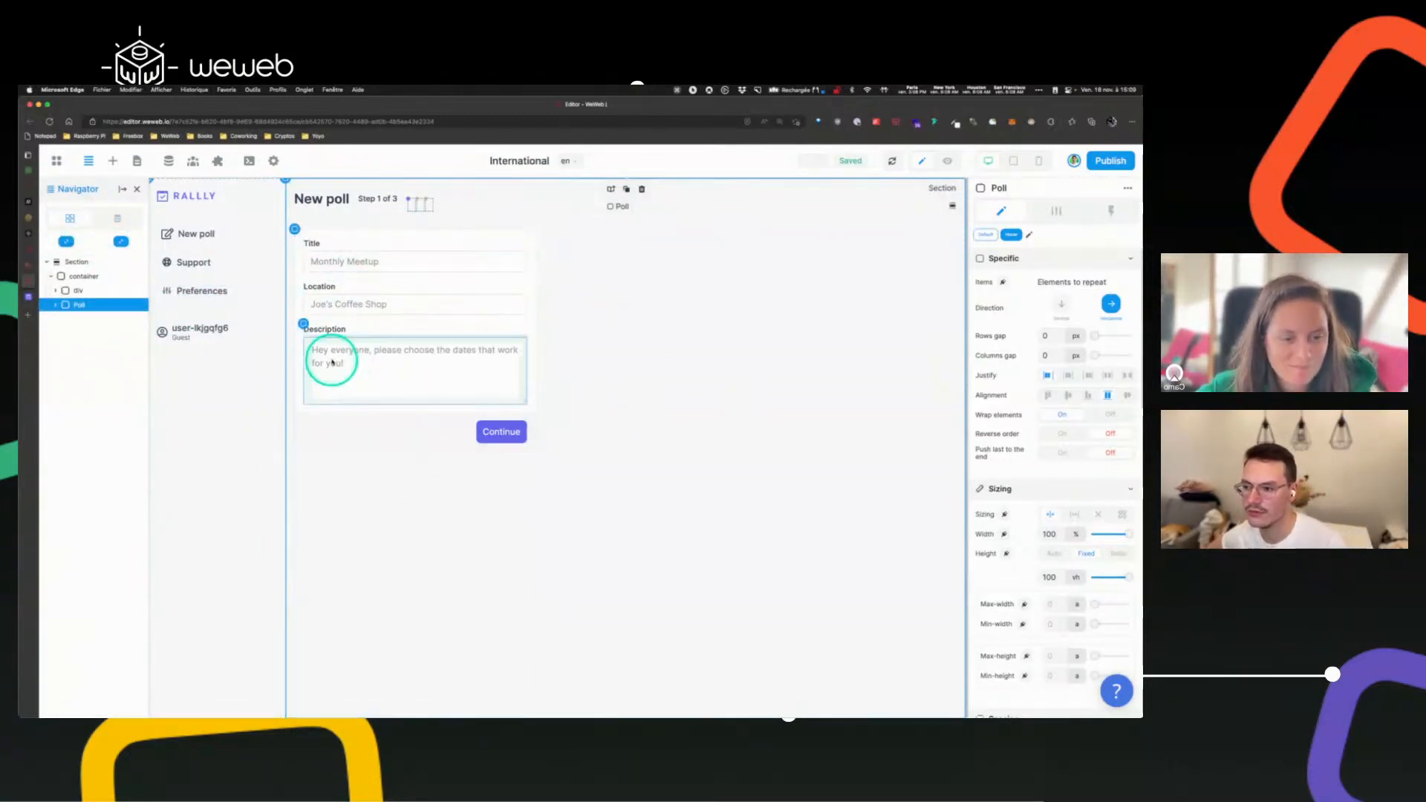
click(116, 218)
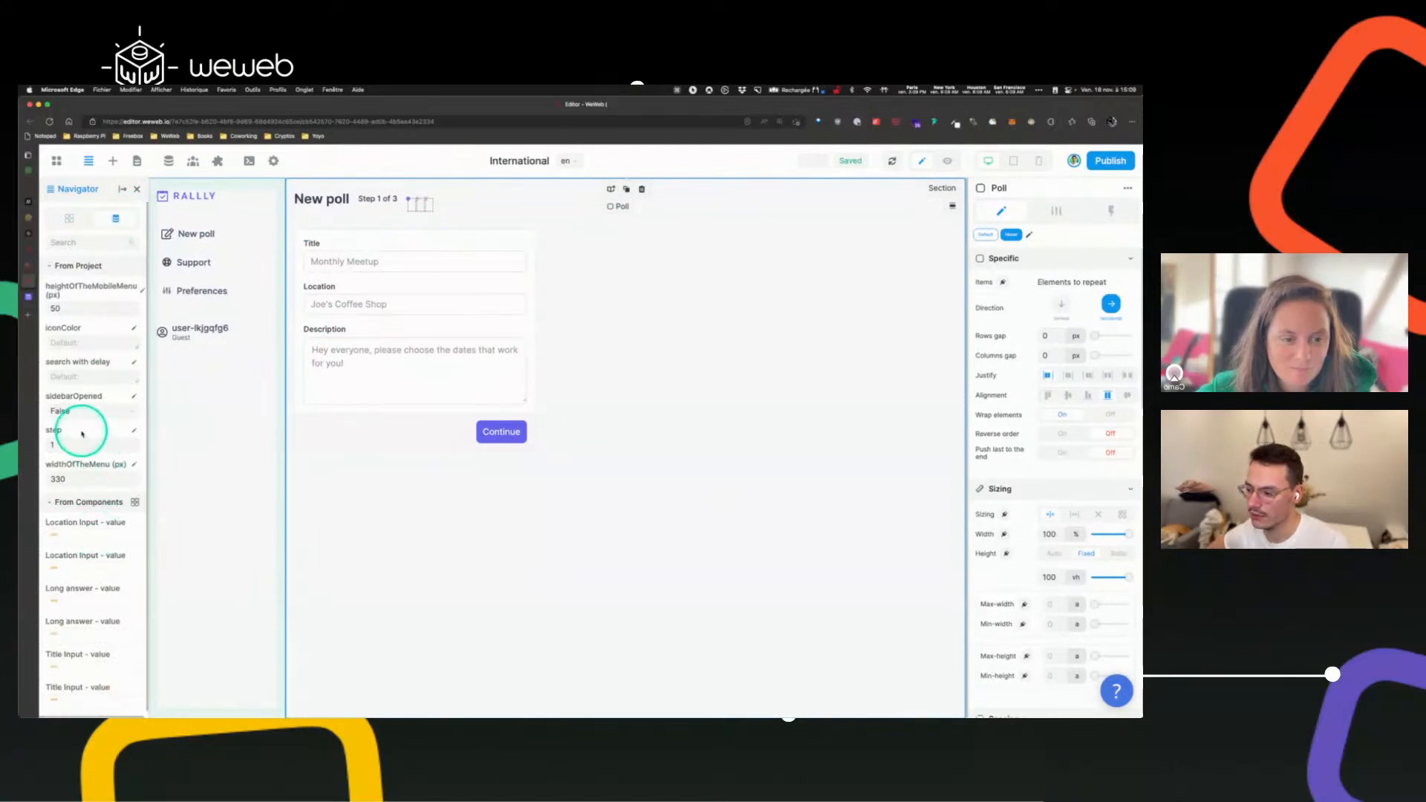
click(83, 445)
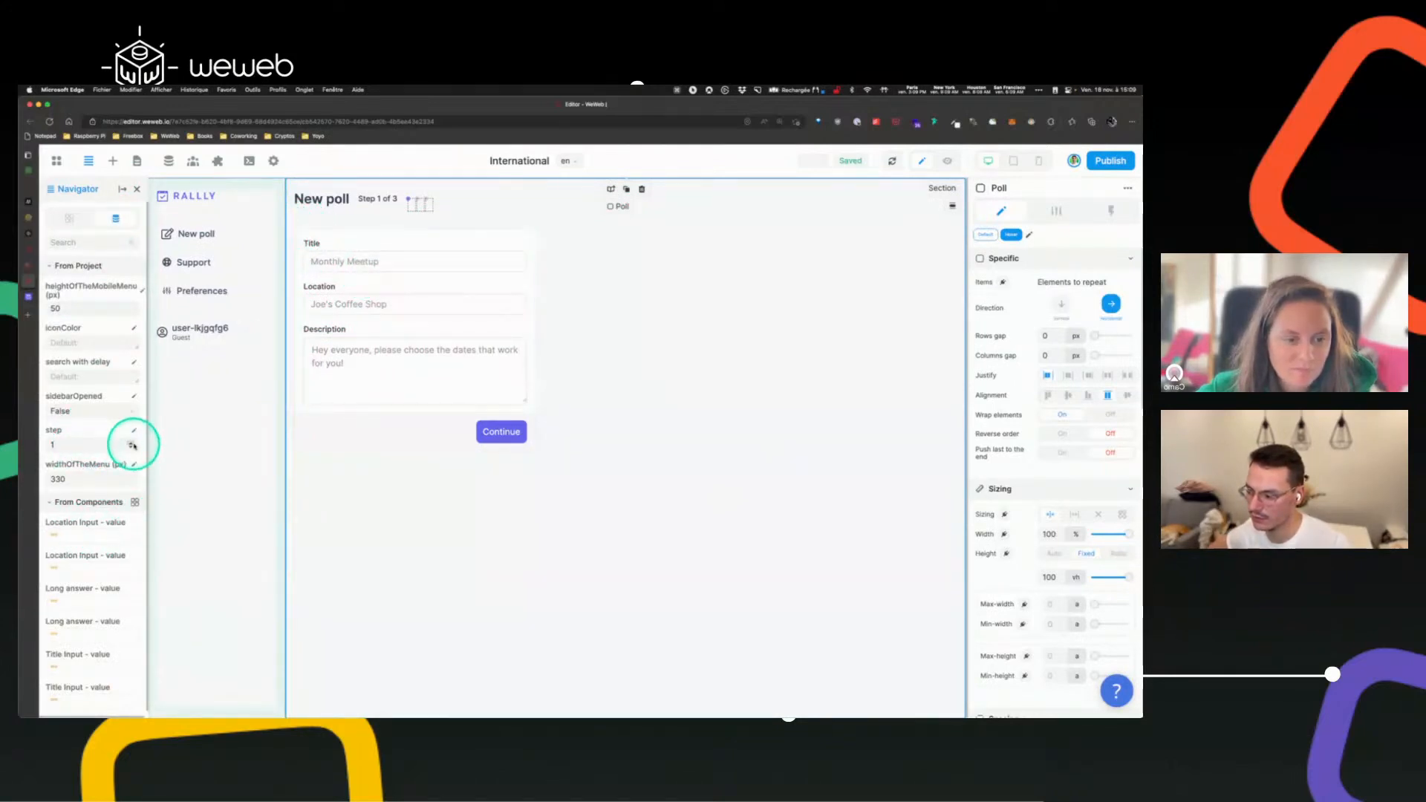
click(133, 444)
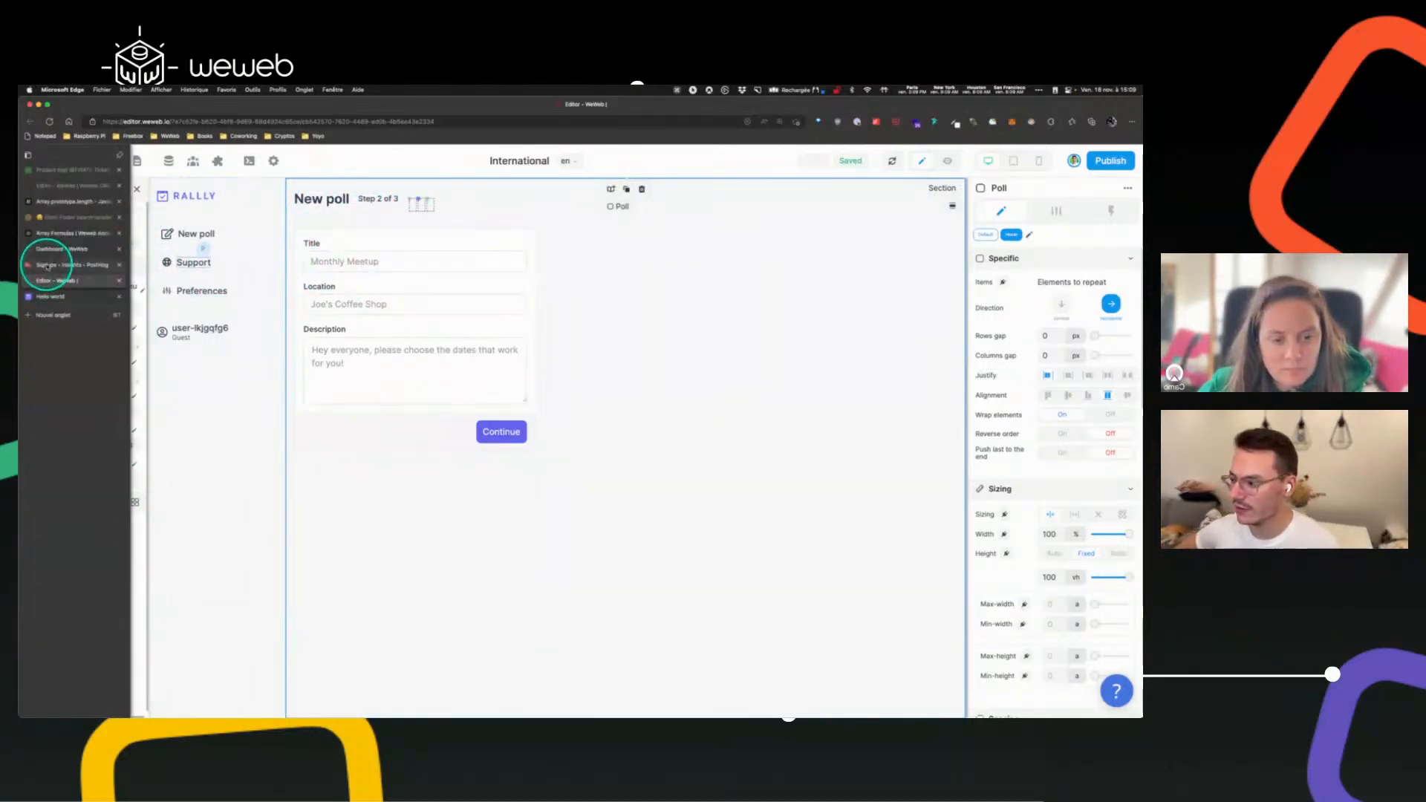
- Check Rallly's date-selection page for reference and set the width of the container around the poll form to 100% in the editor
click(54, 296)
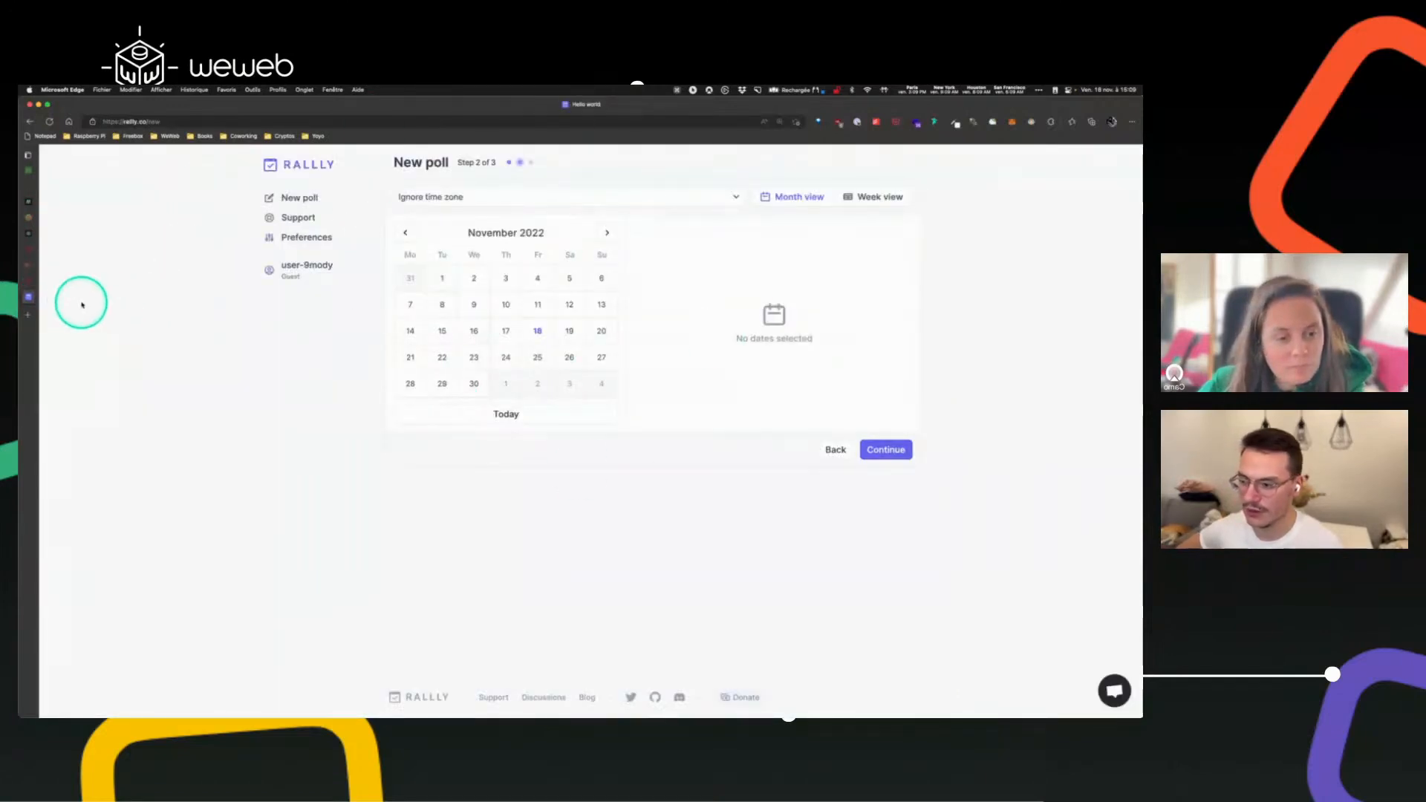
click(26, 283)
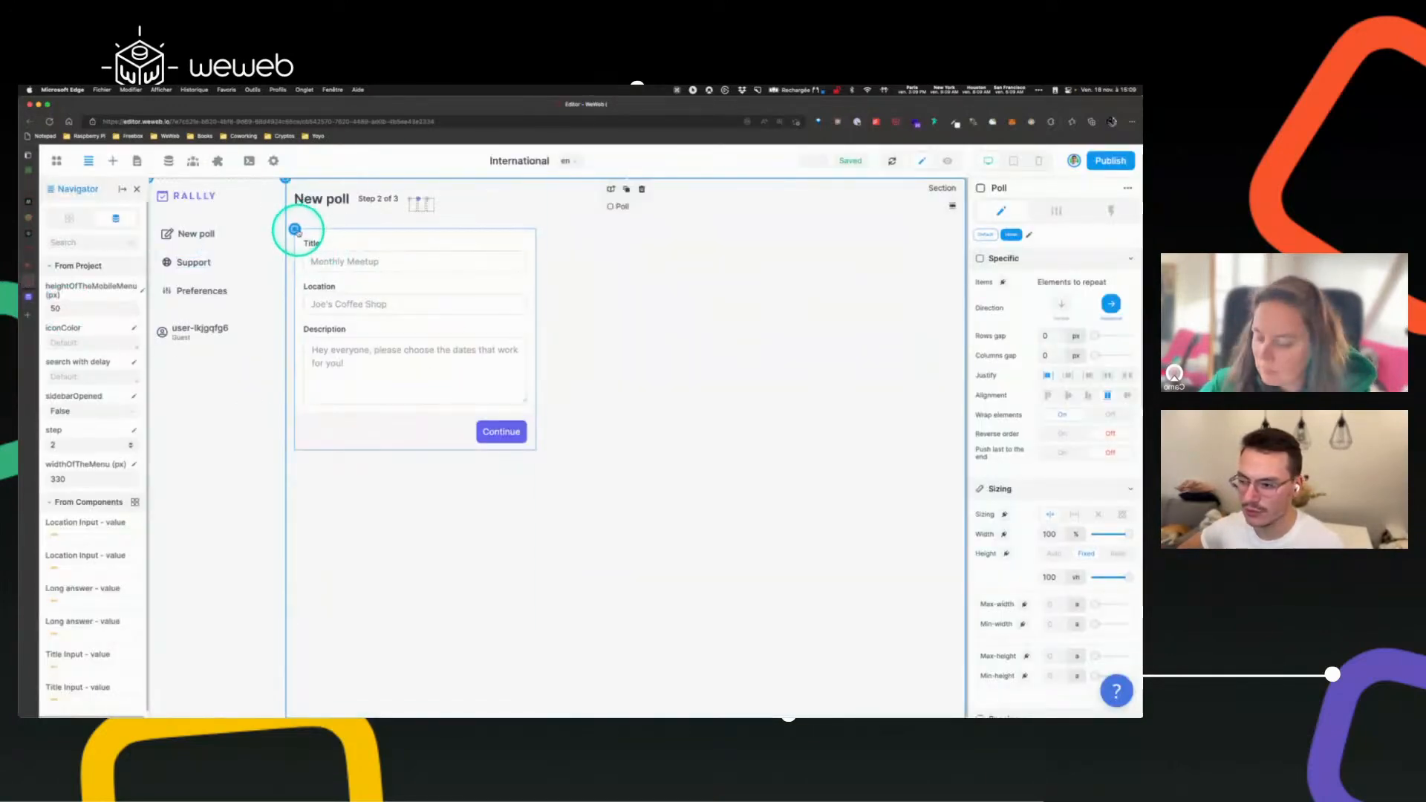
click(533, 192)
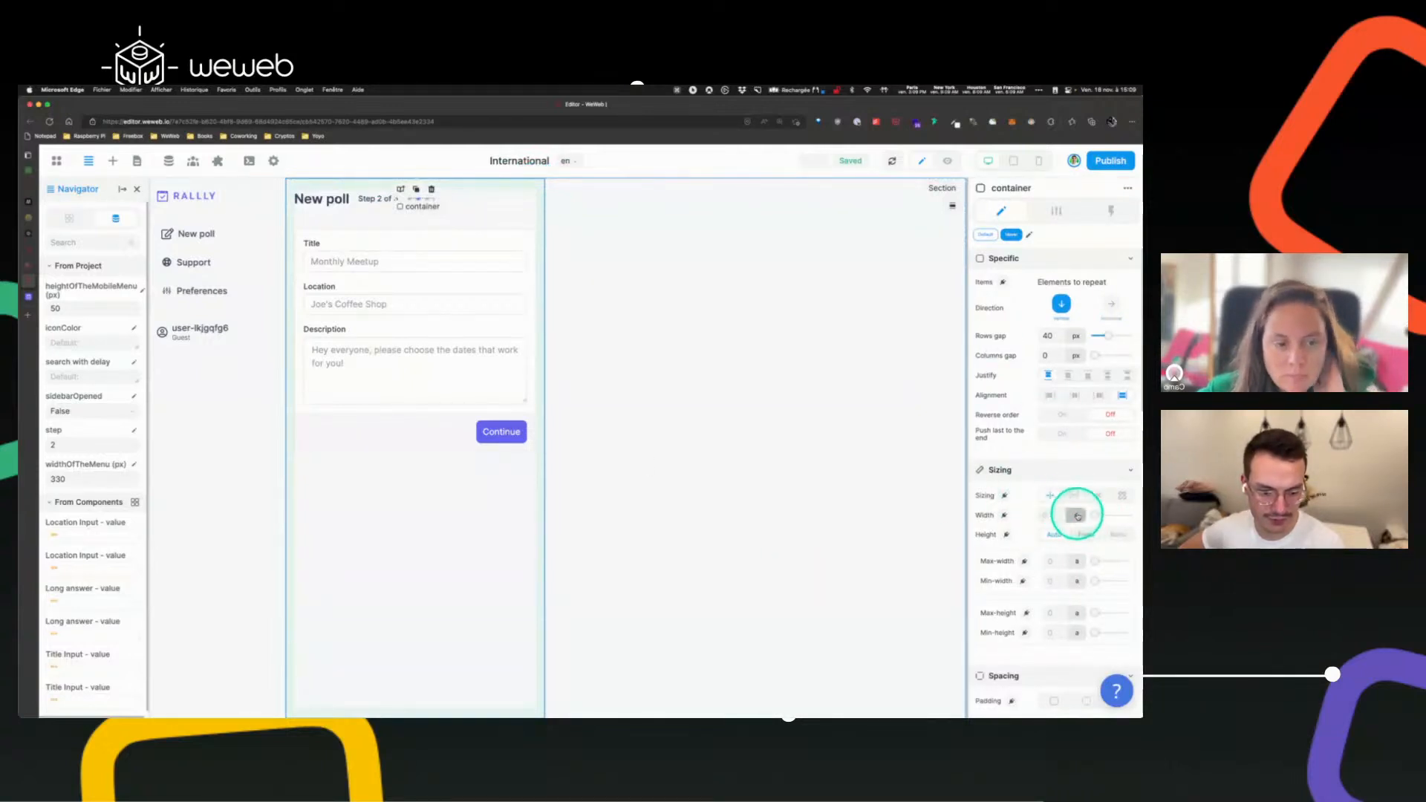
click(1056, 522)
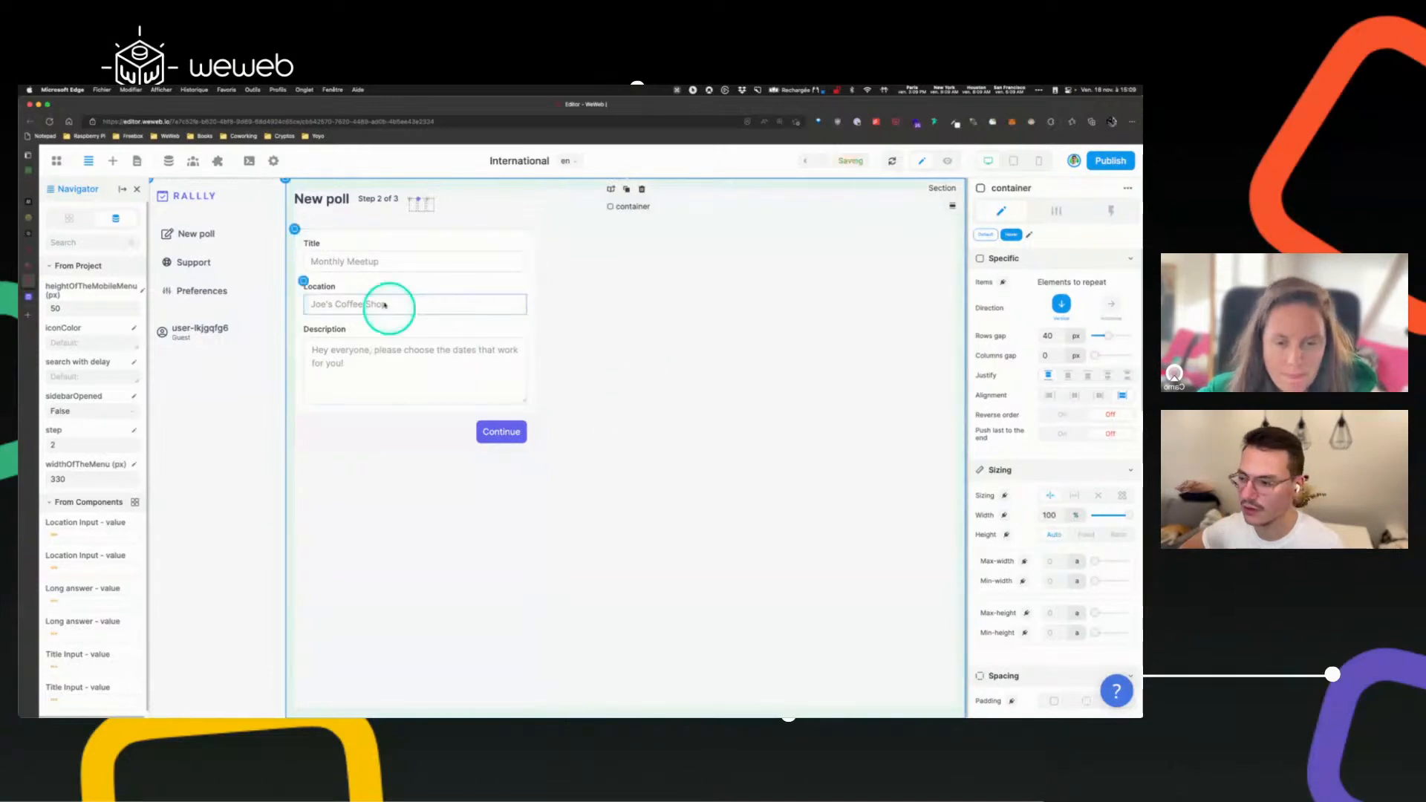
click(295, 229)
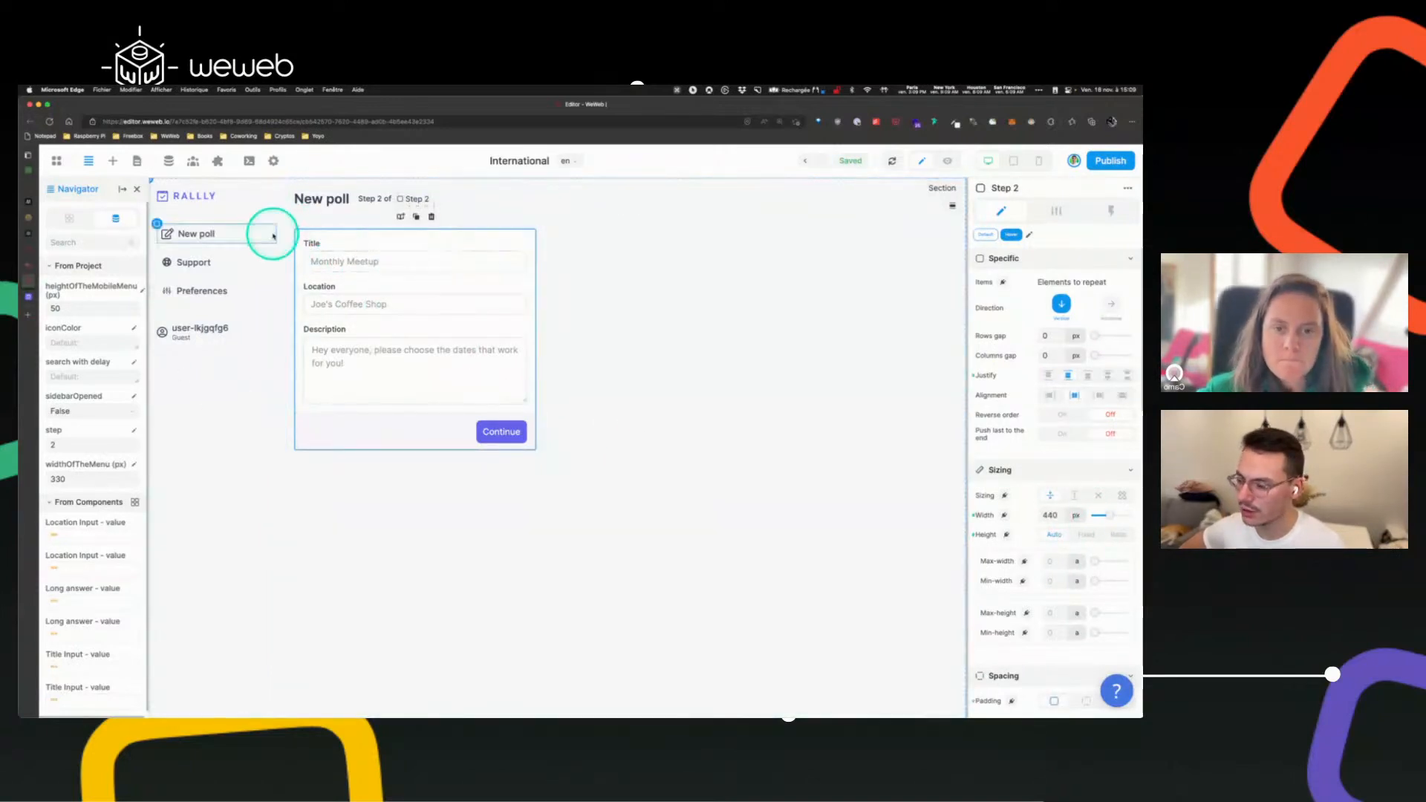
click(414, 351)
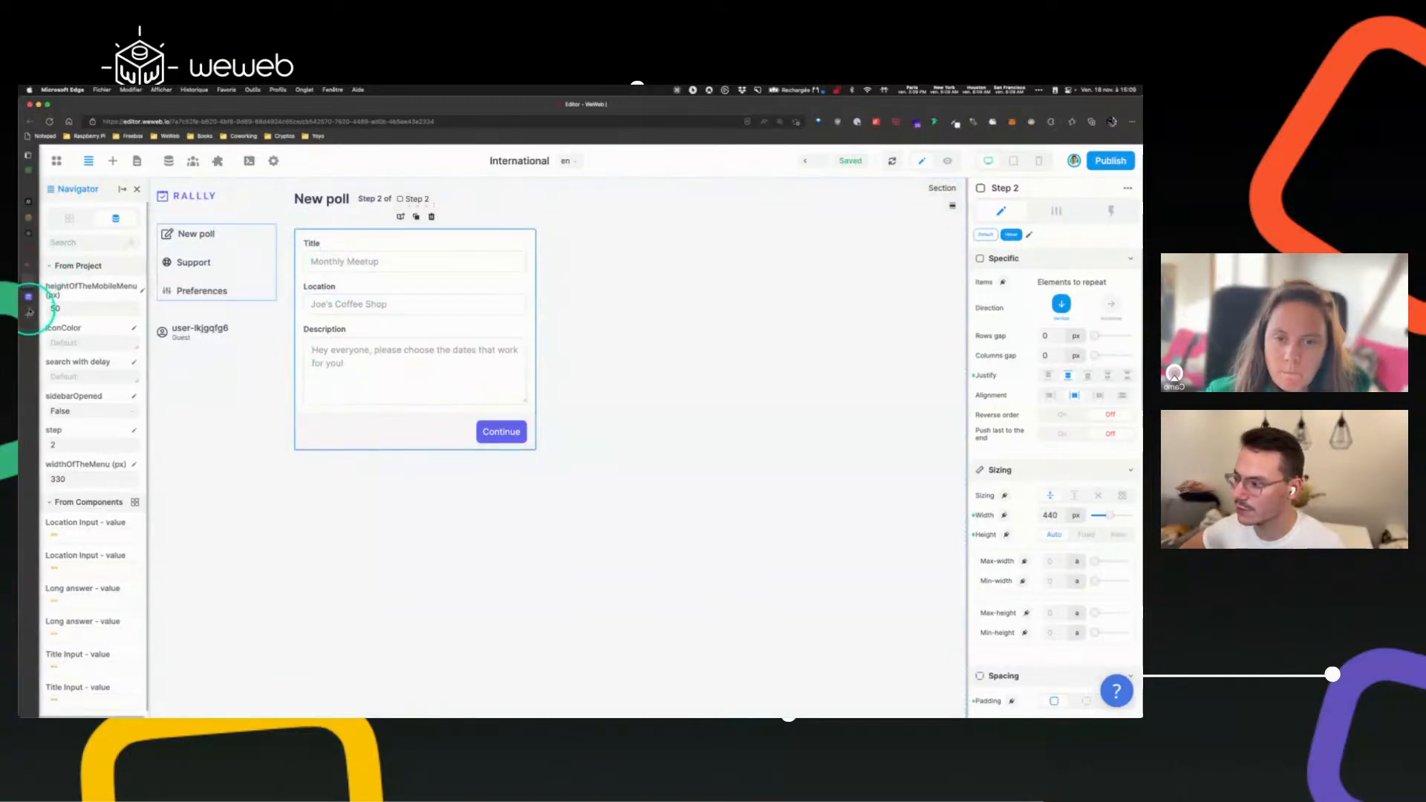
click(33, 283)
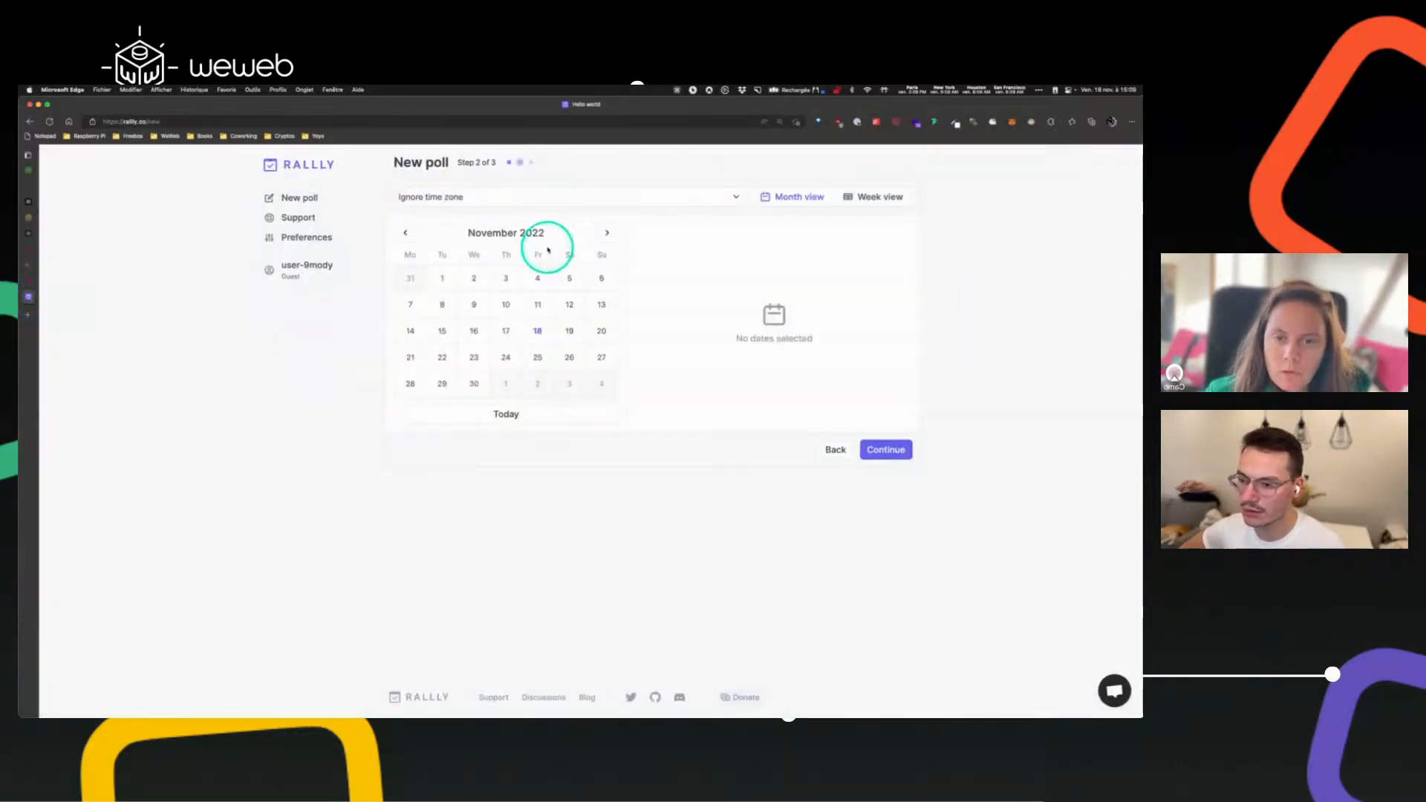
right_click(391, 223)
click(431, 553)
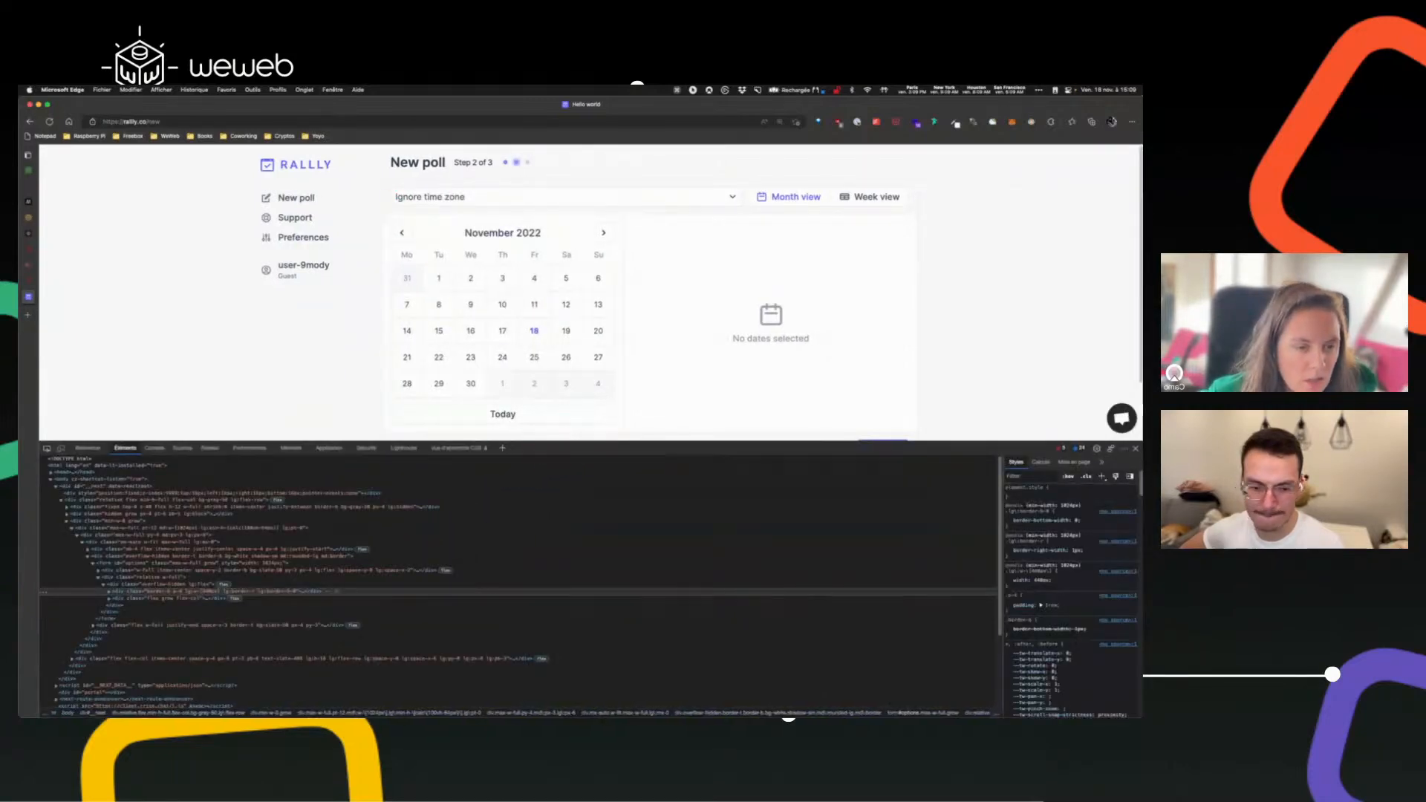
click(1124, 448)
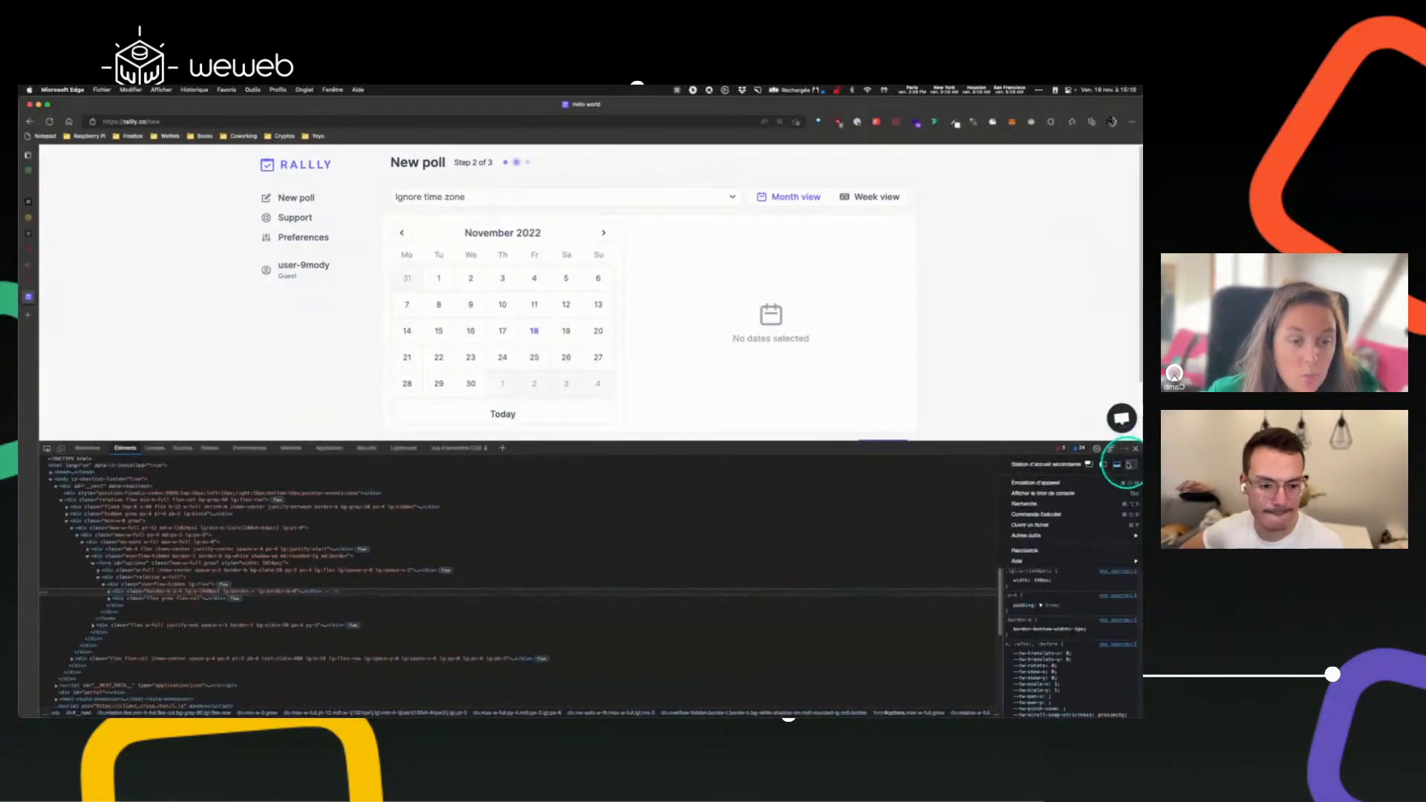
click(1131, 466)
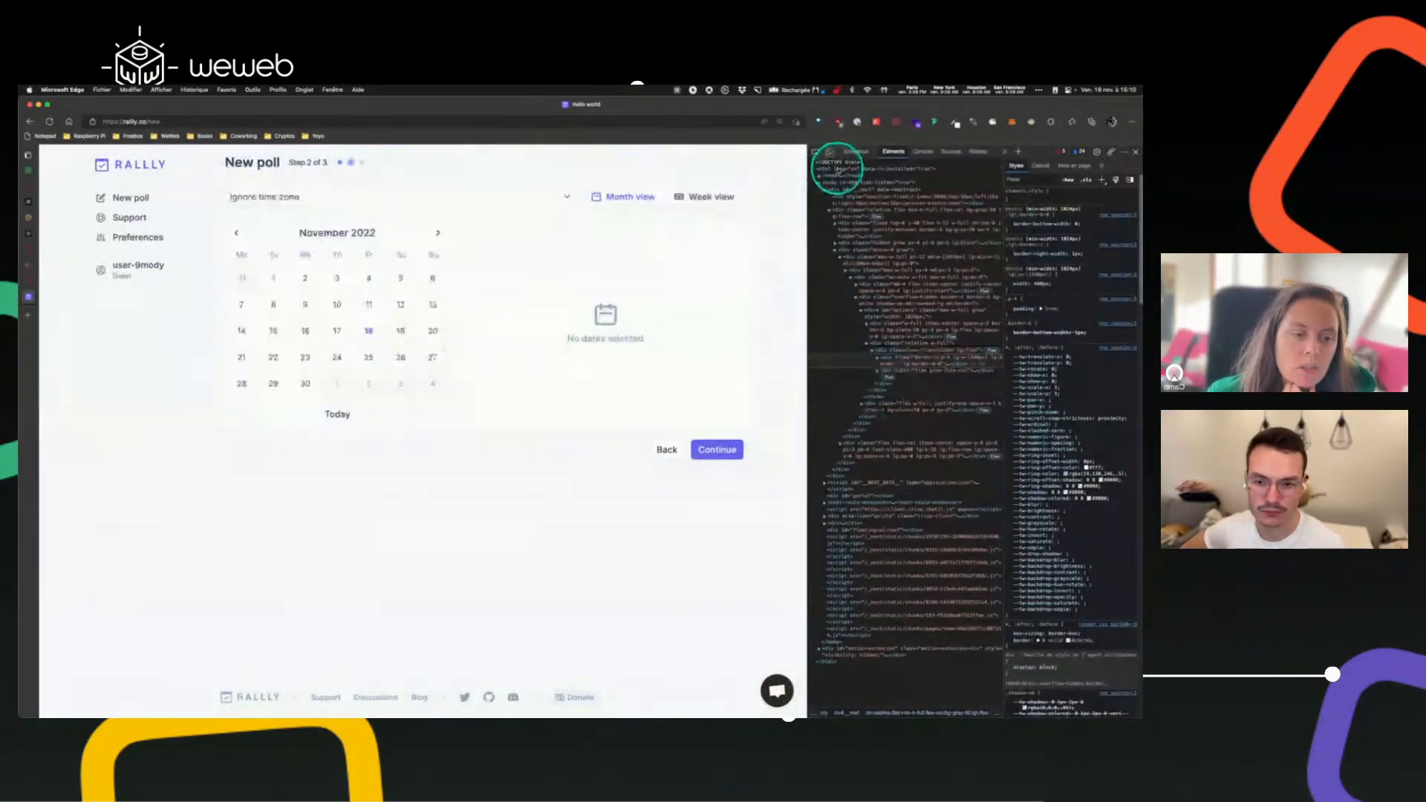
click(817, 153)
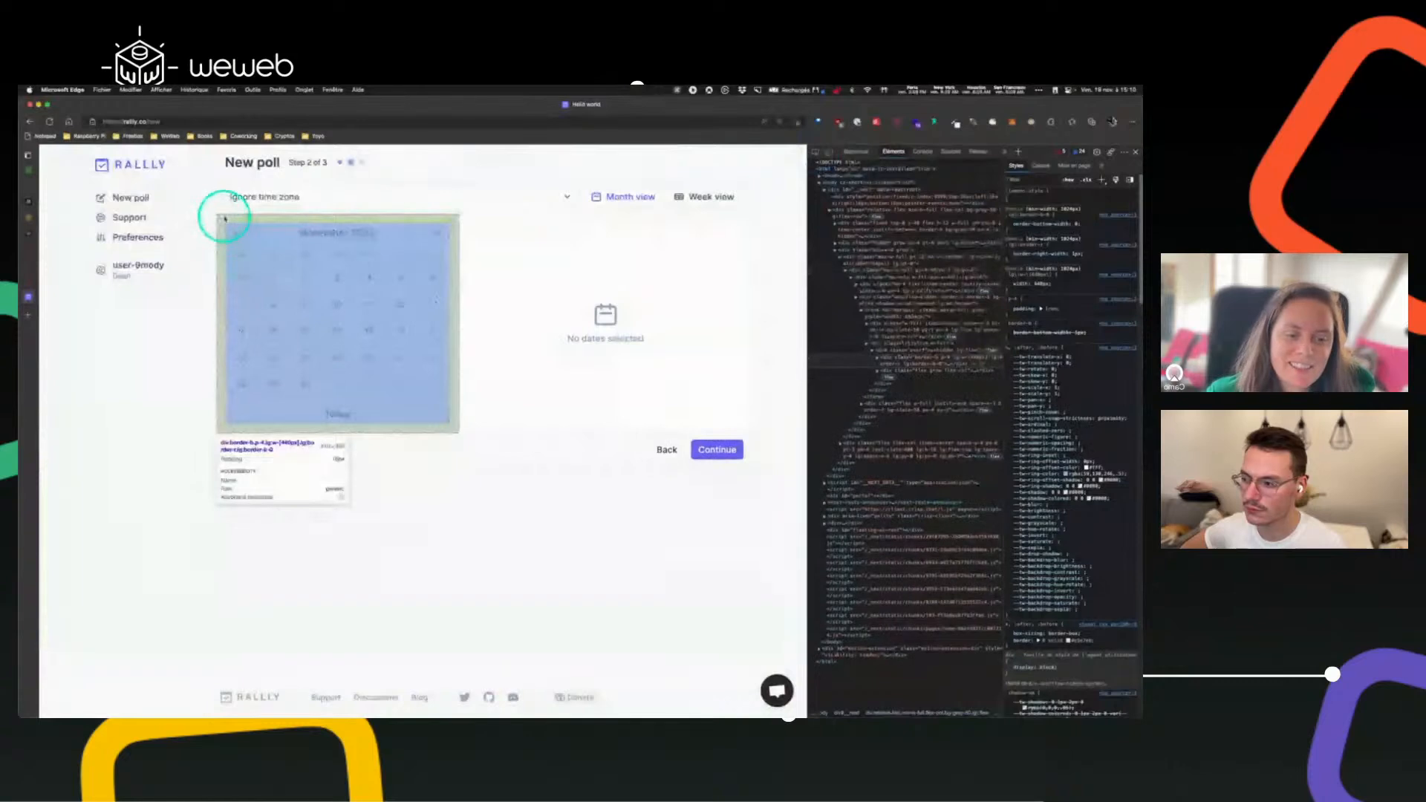
click(220, 217)
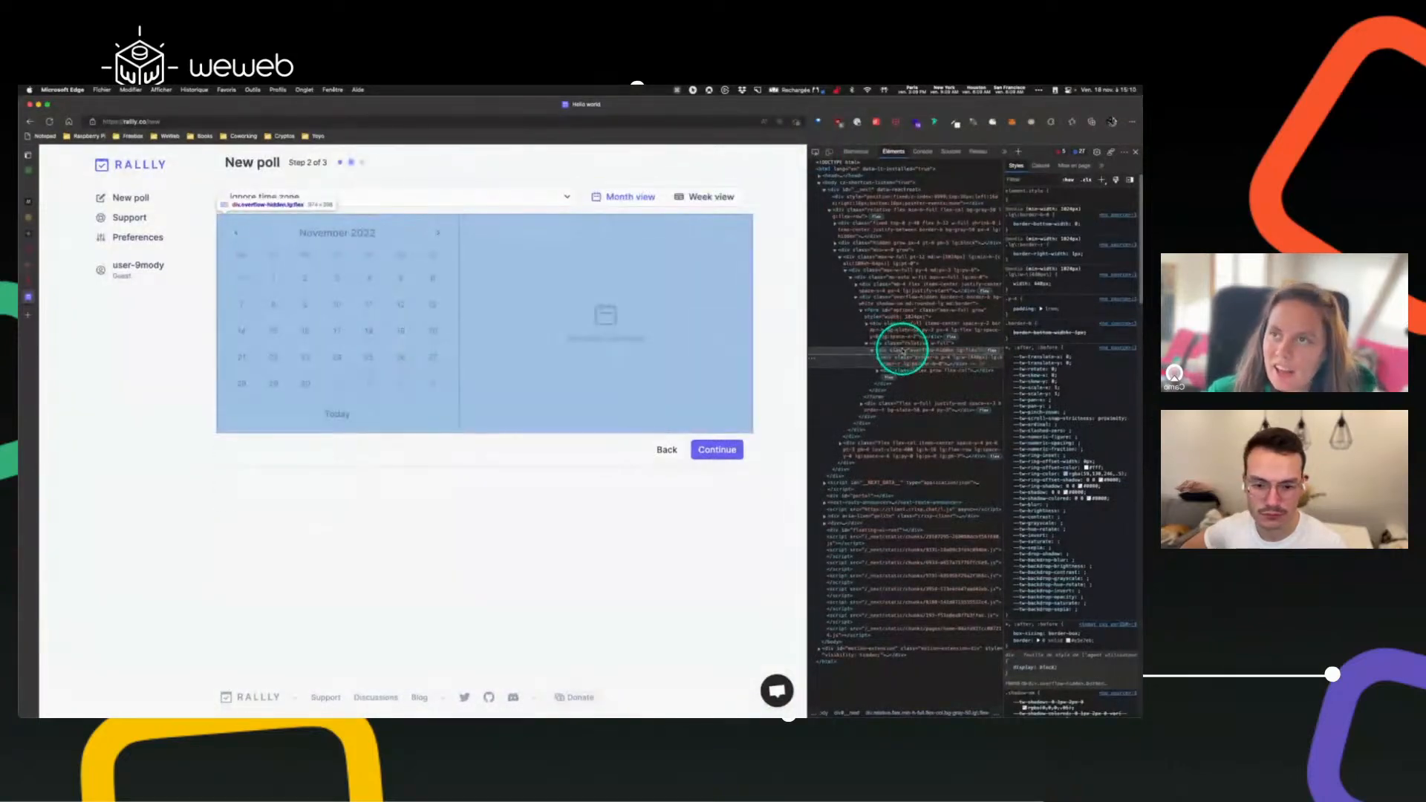
click(903, 350)
click(902, 344)
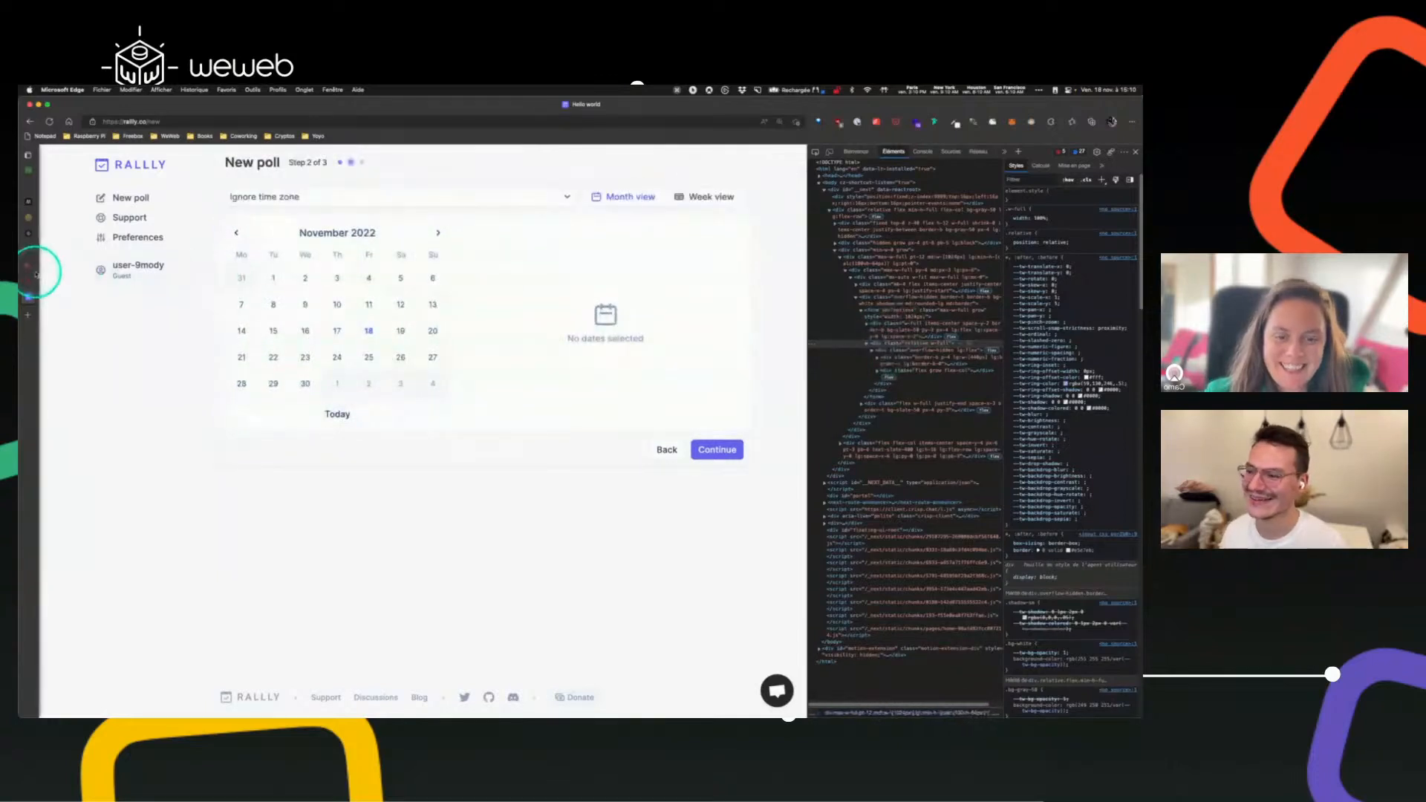
click(33, 295)
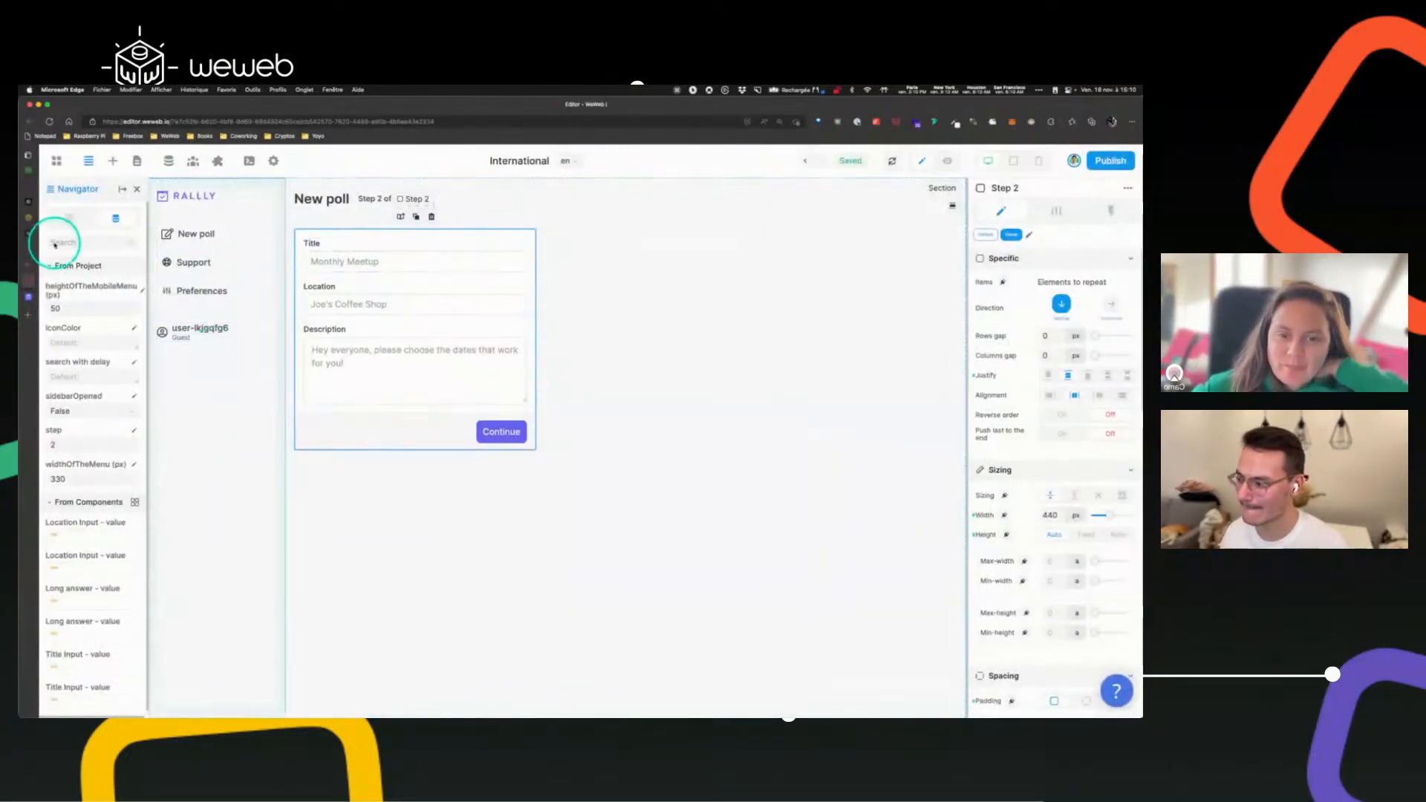
- Check Rallly's date-selection page for reference, return to the WeWeb editor, and delete the Form Container inside Step 2
click(70, 218)
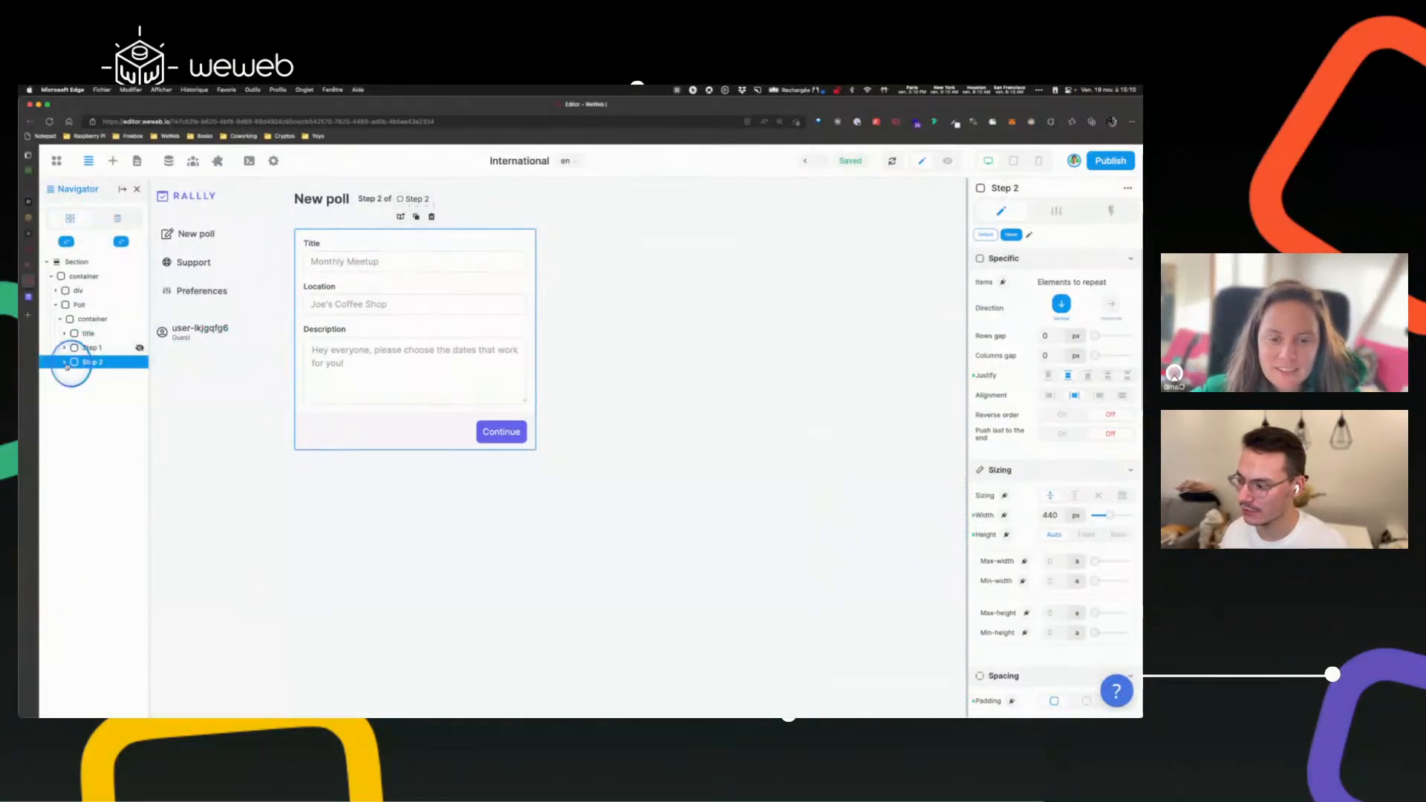
click(65, 362)
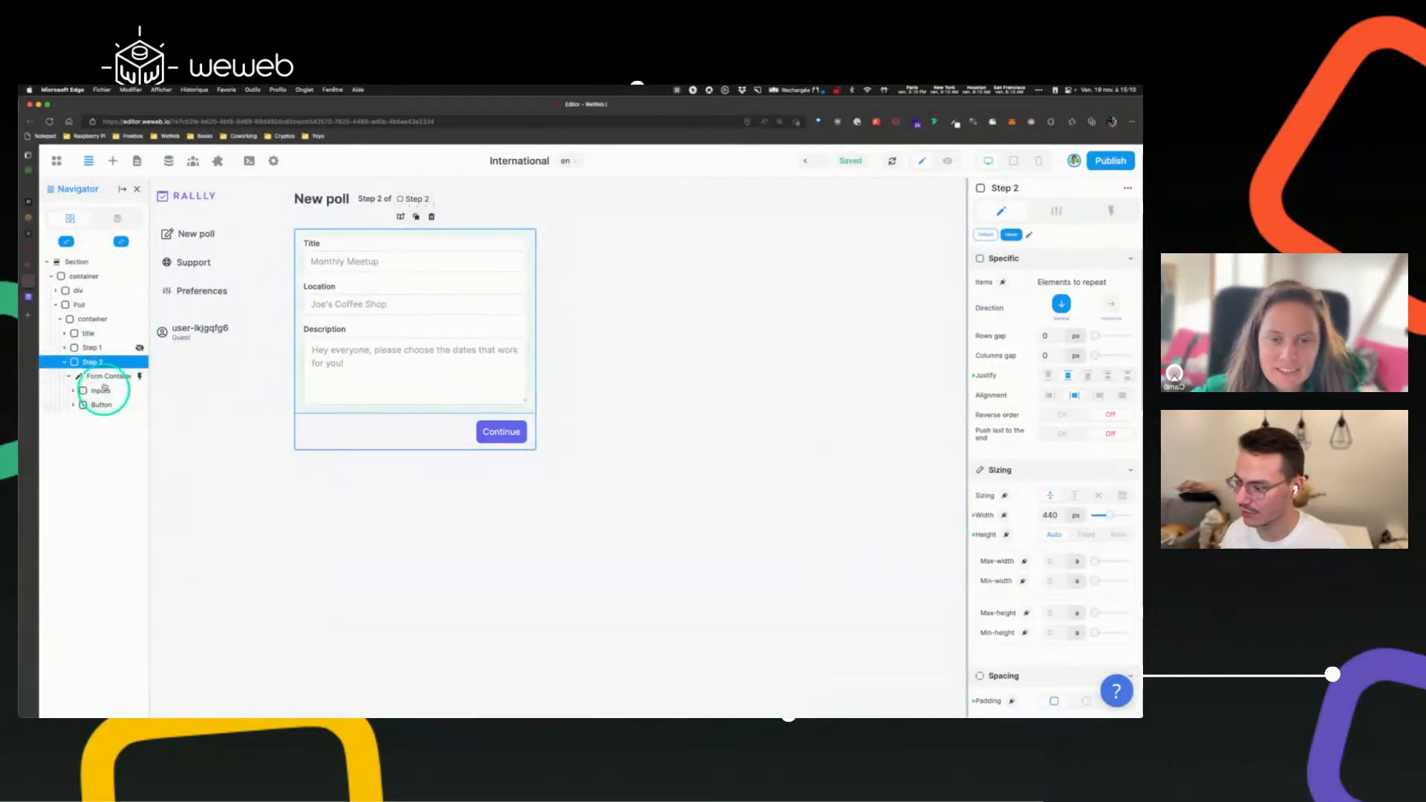
click(102, 376)
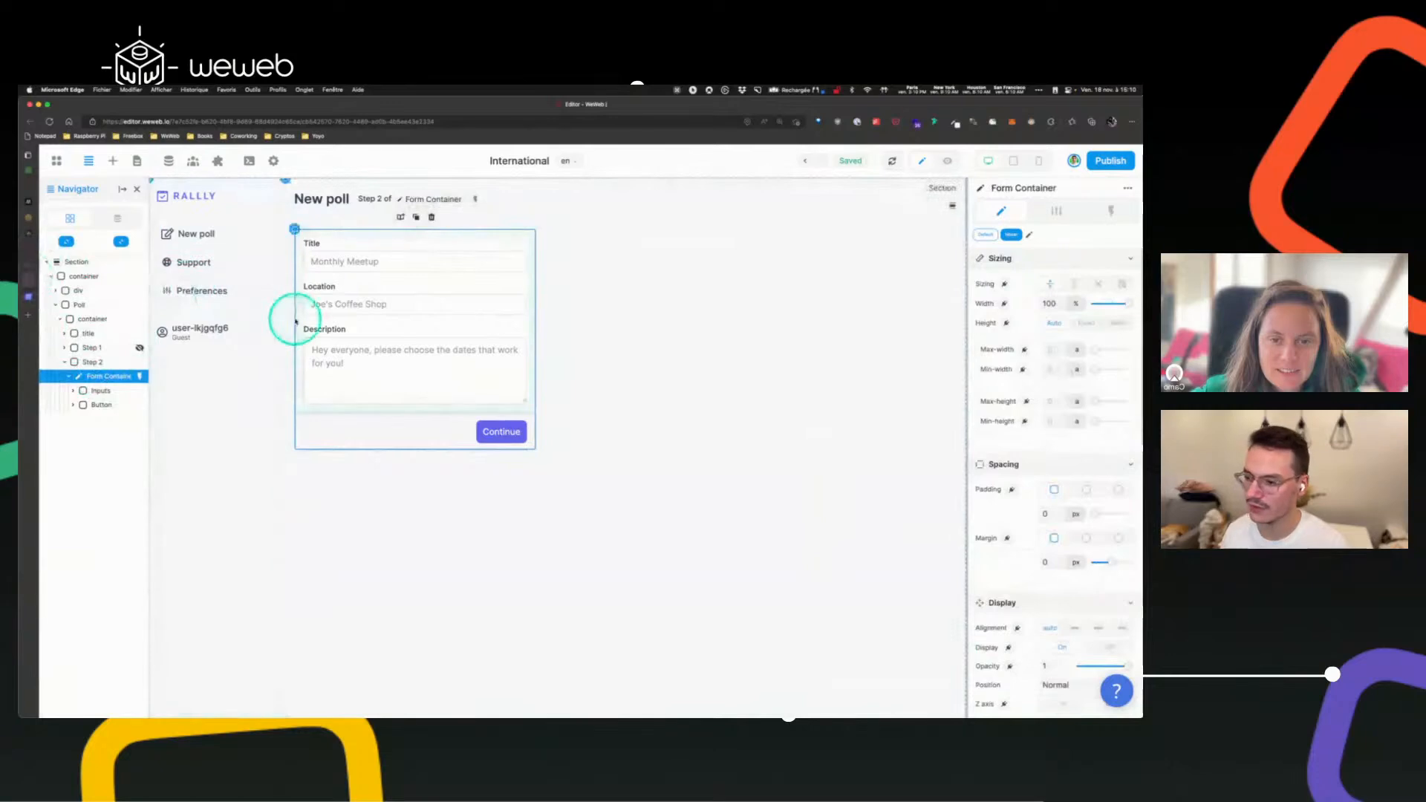
click(44, 296)
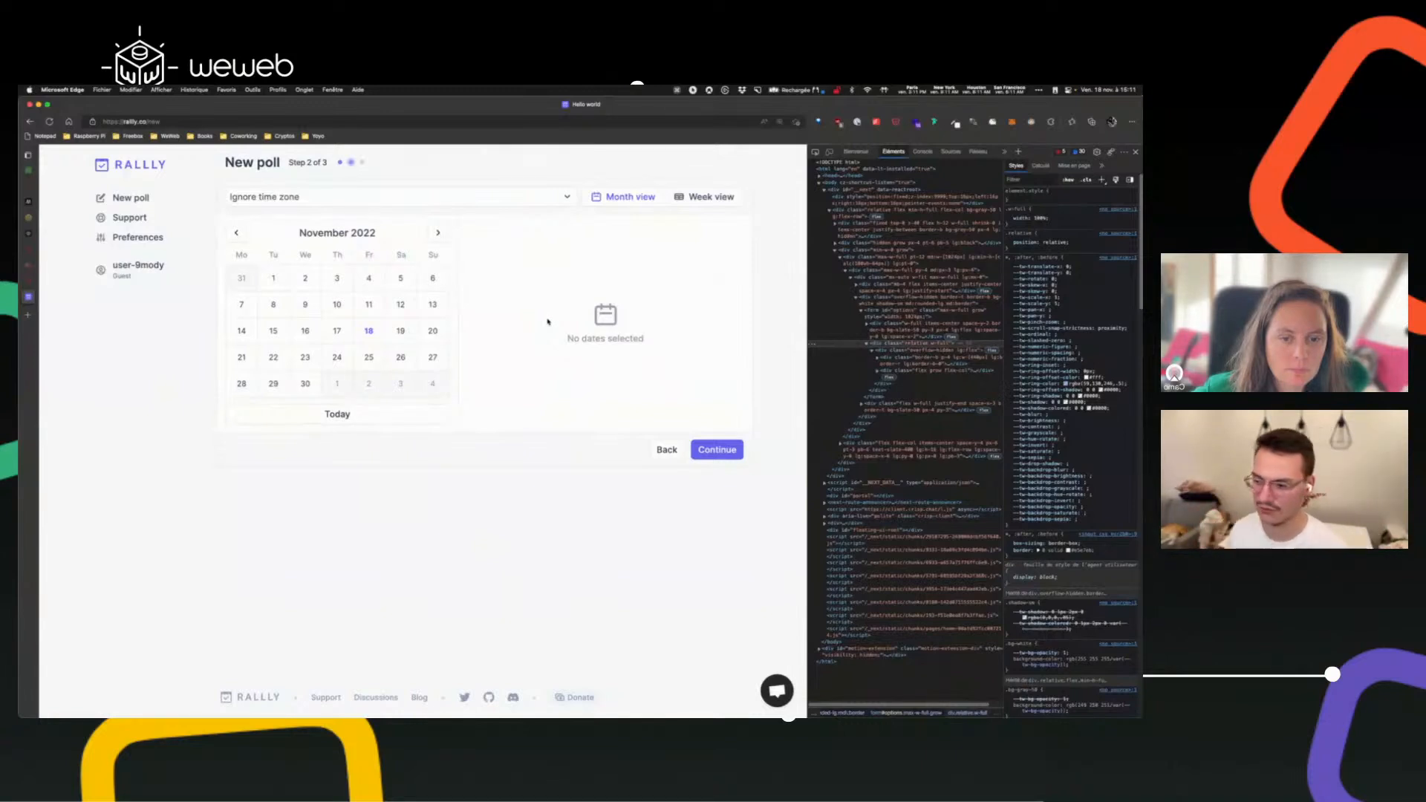
click(32, 281)
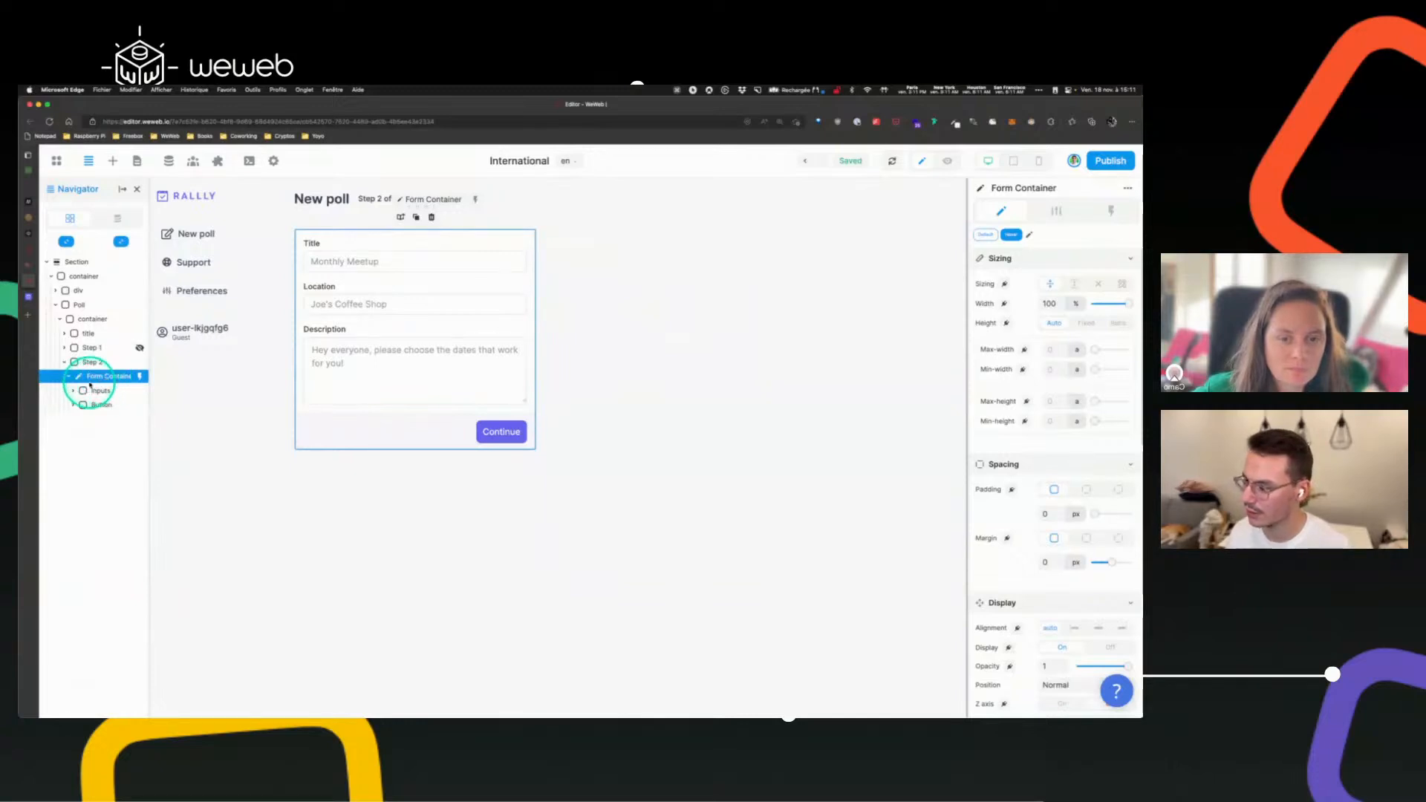
key(Delete)
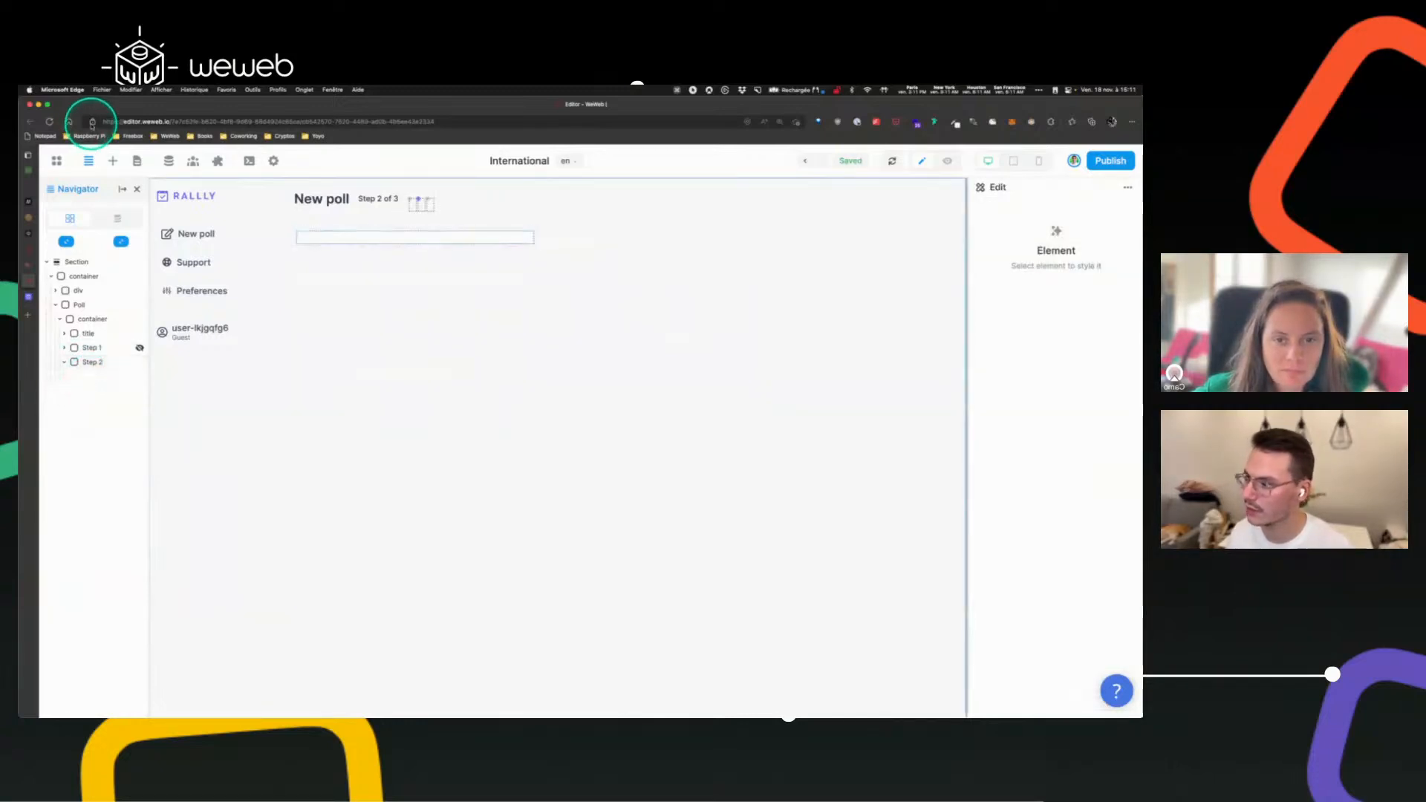
- Add a div inside the Step 2 container and duplicate it twice for a total of three divs
click(113, 160)
click(191, 209)
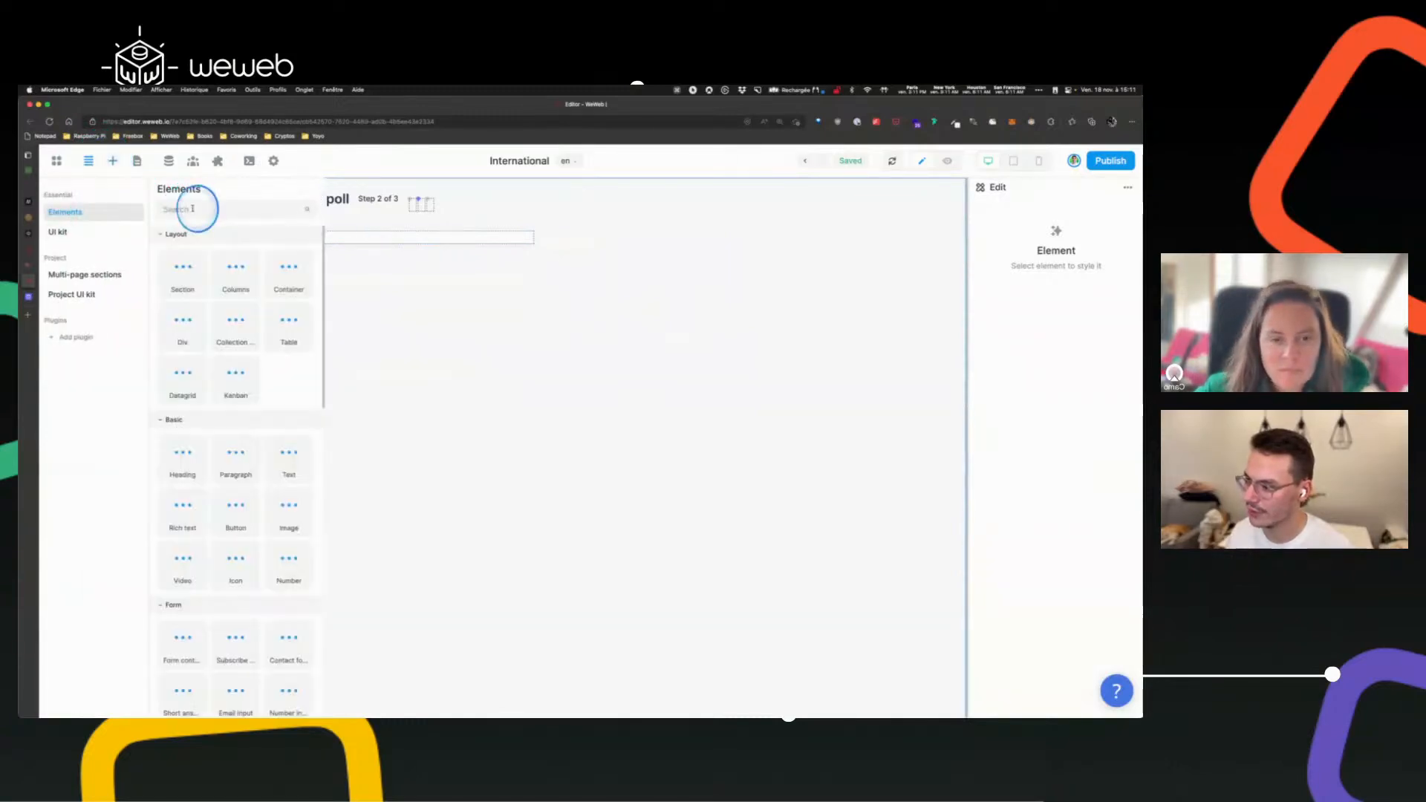
text(div)
drag(199, 251, 68, 376)
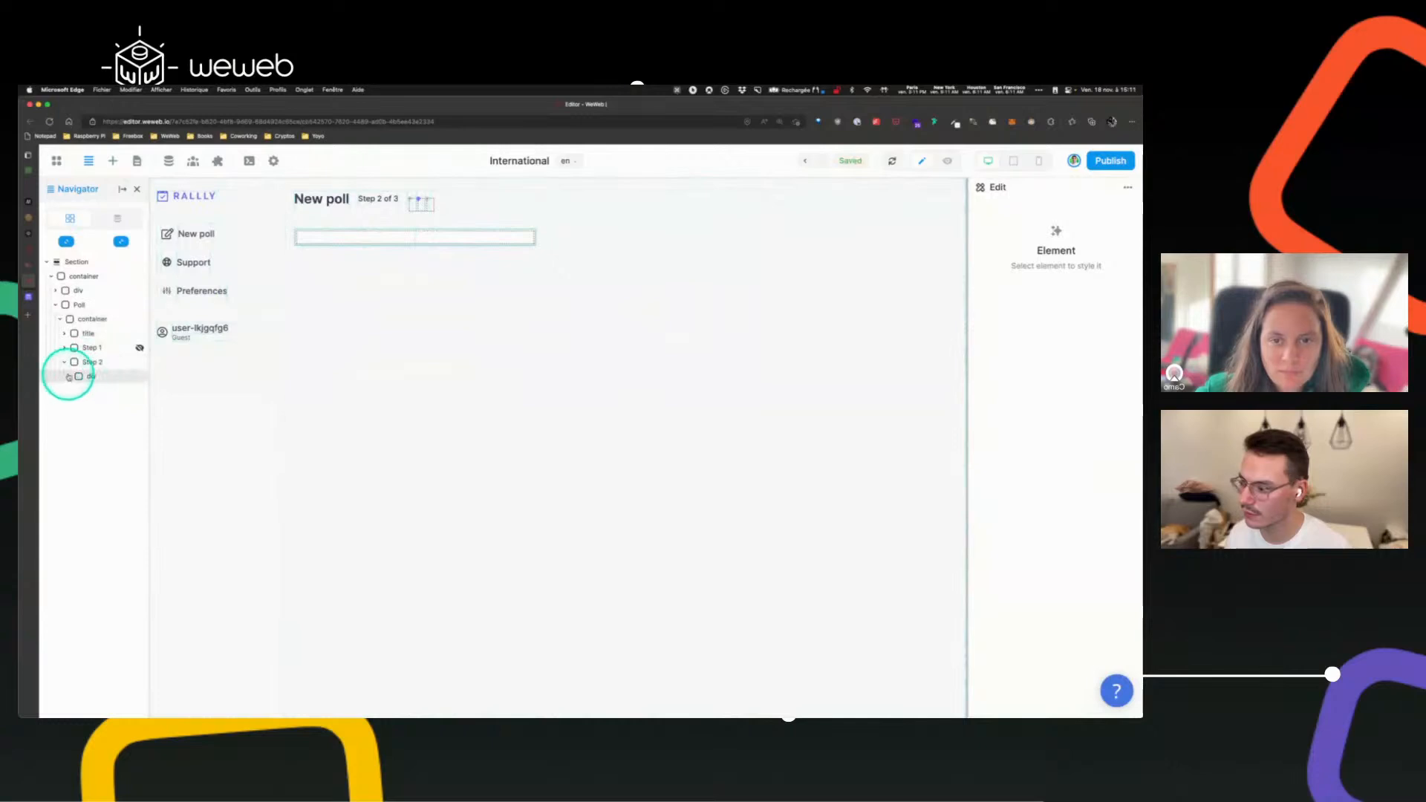
click(89, 376)
key(super+d)
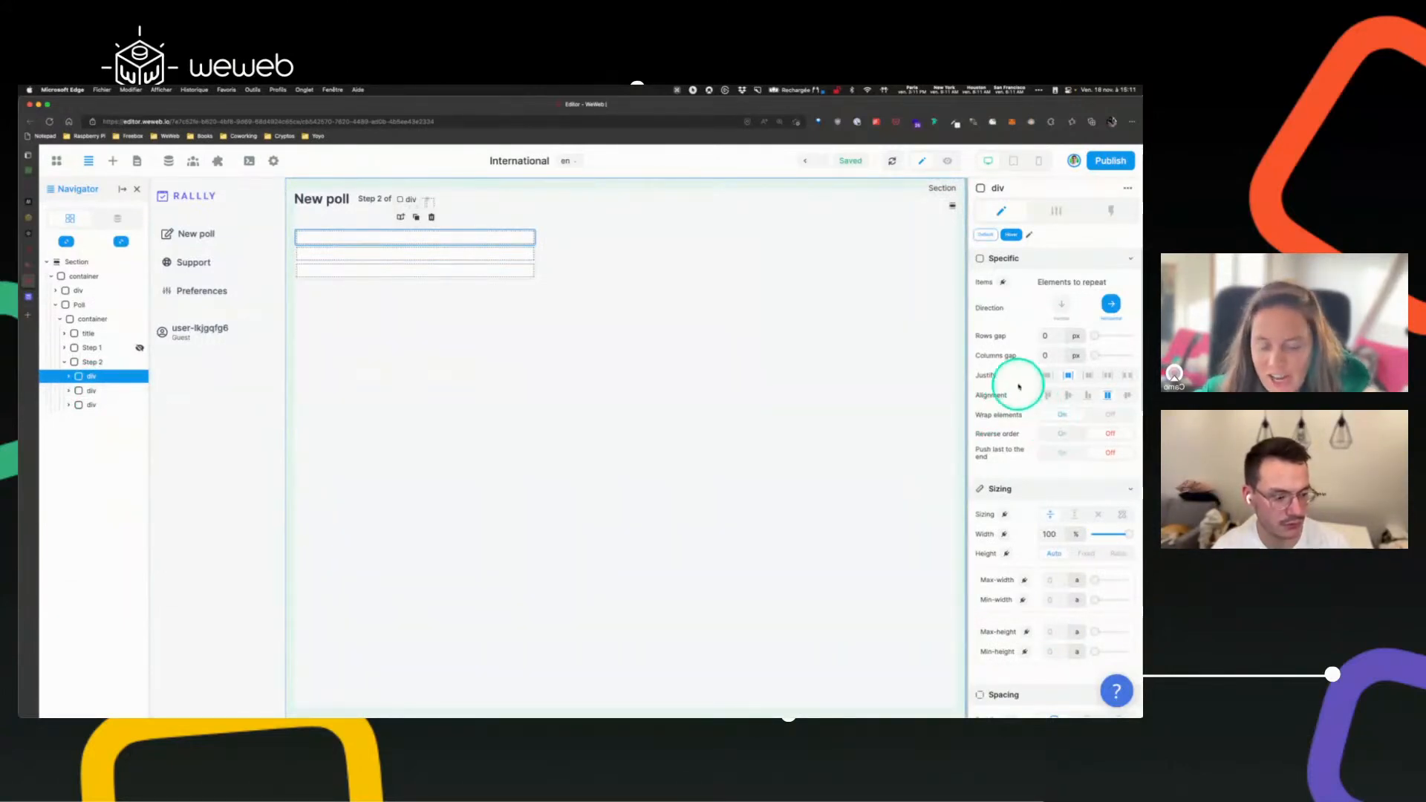
scroll(1022, 392, down, 2)
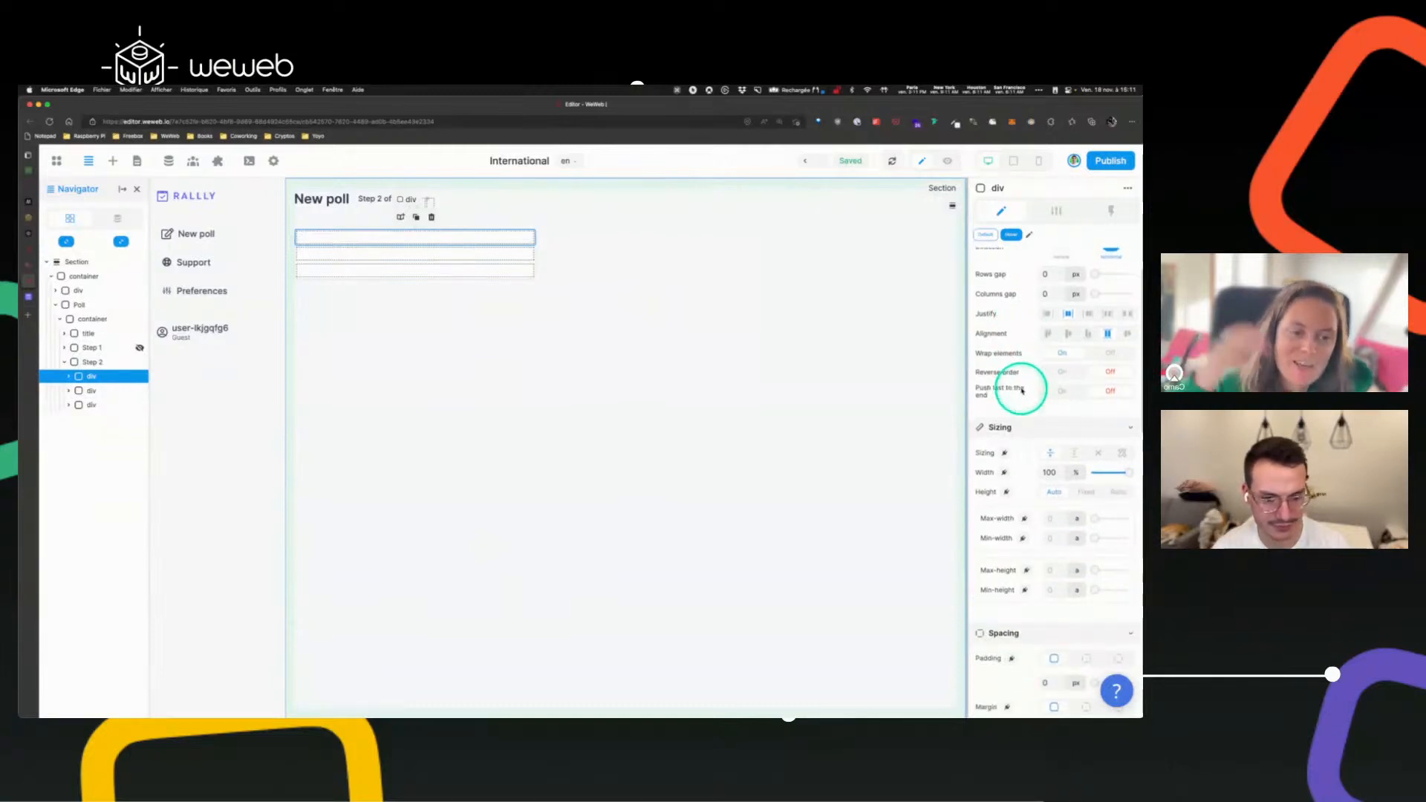
scroll(1022, 390, down, 3)
scroll(1024, 392, up, 4)
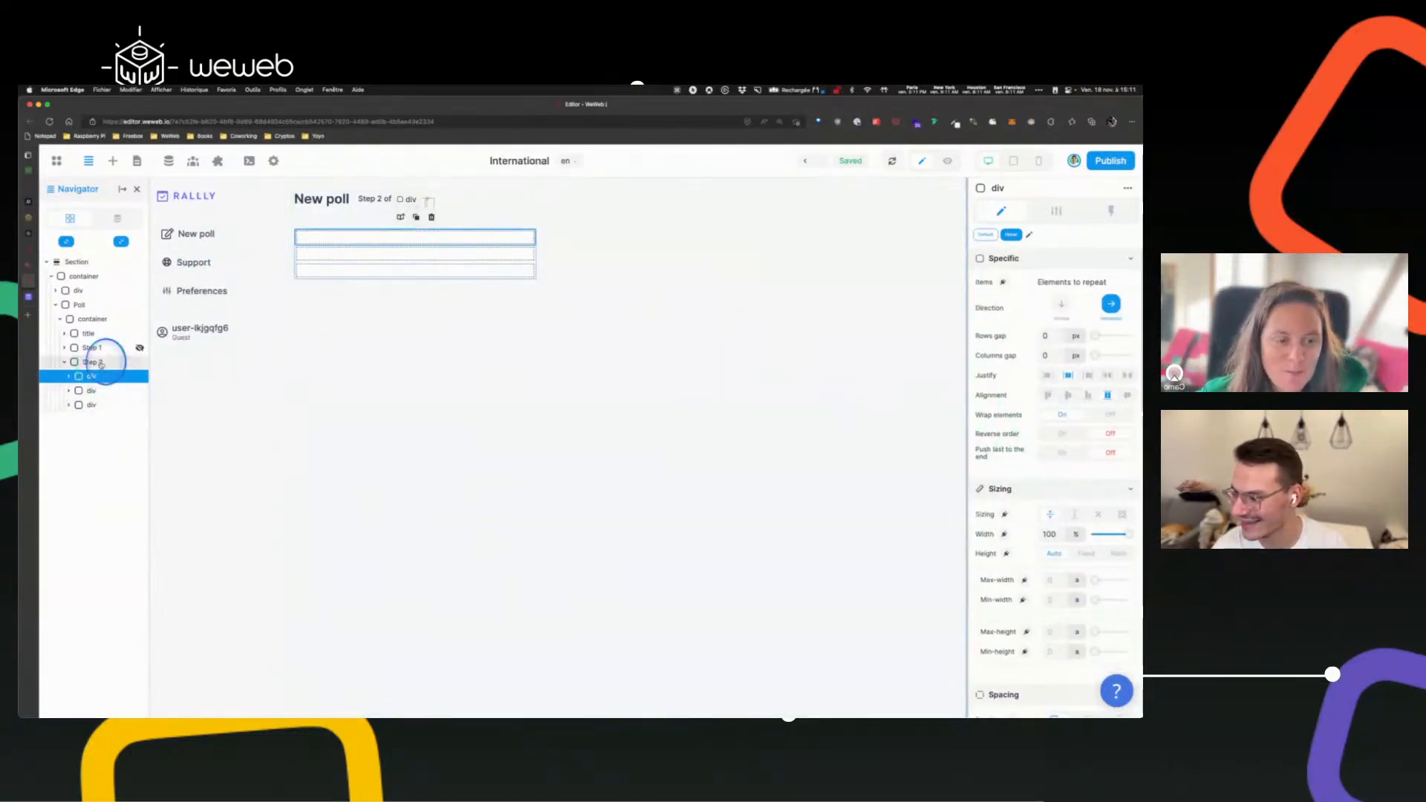
- Set the Step 2 container's width to 880 px and the width of its first div to 50%
click(92, 362)
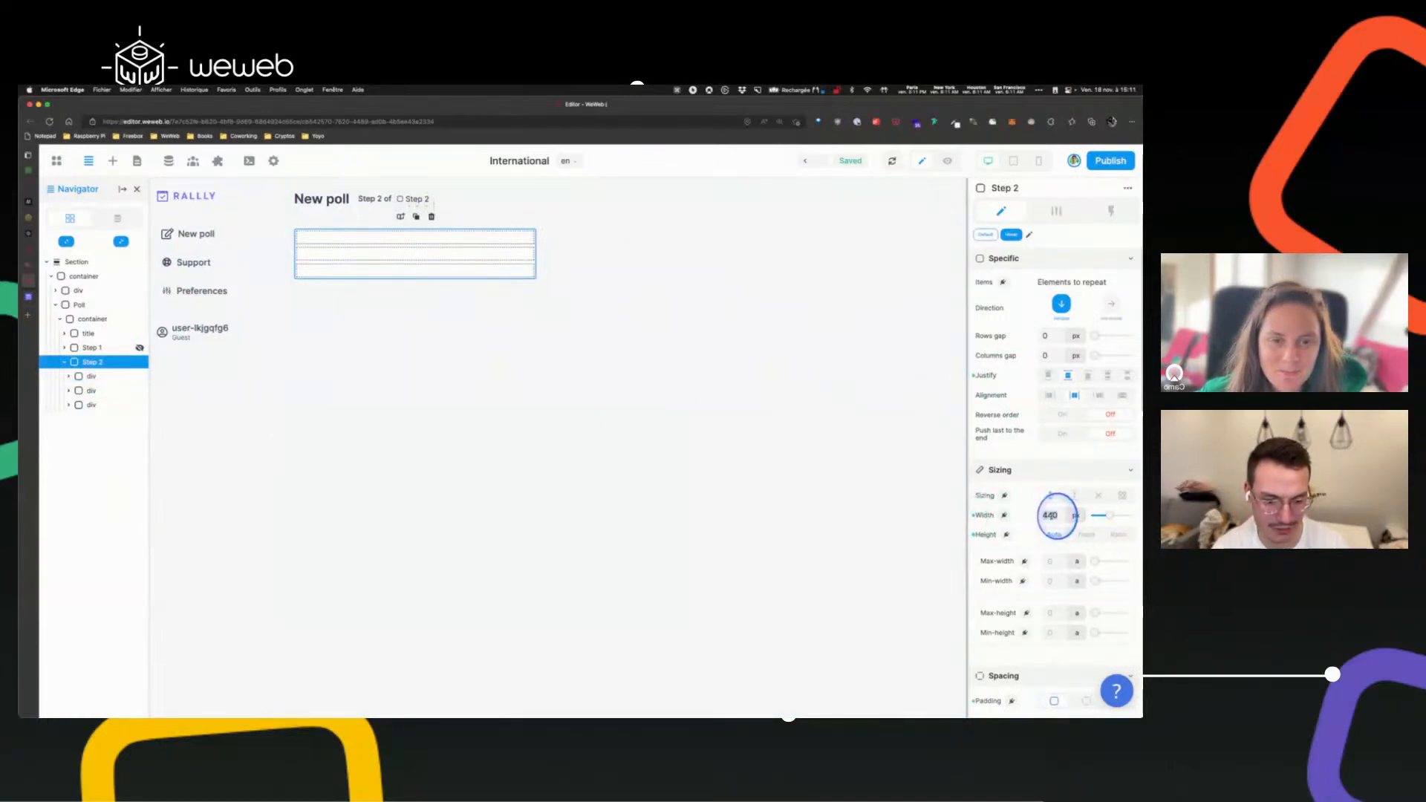
text(880)
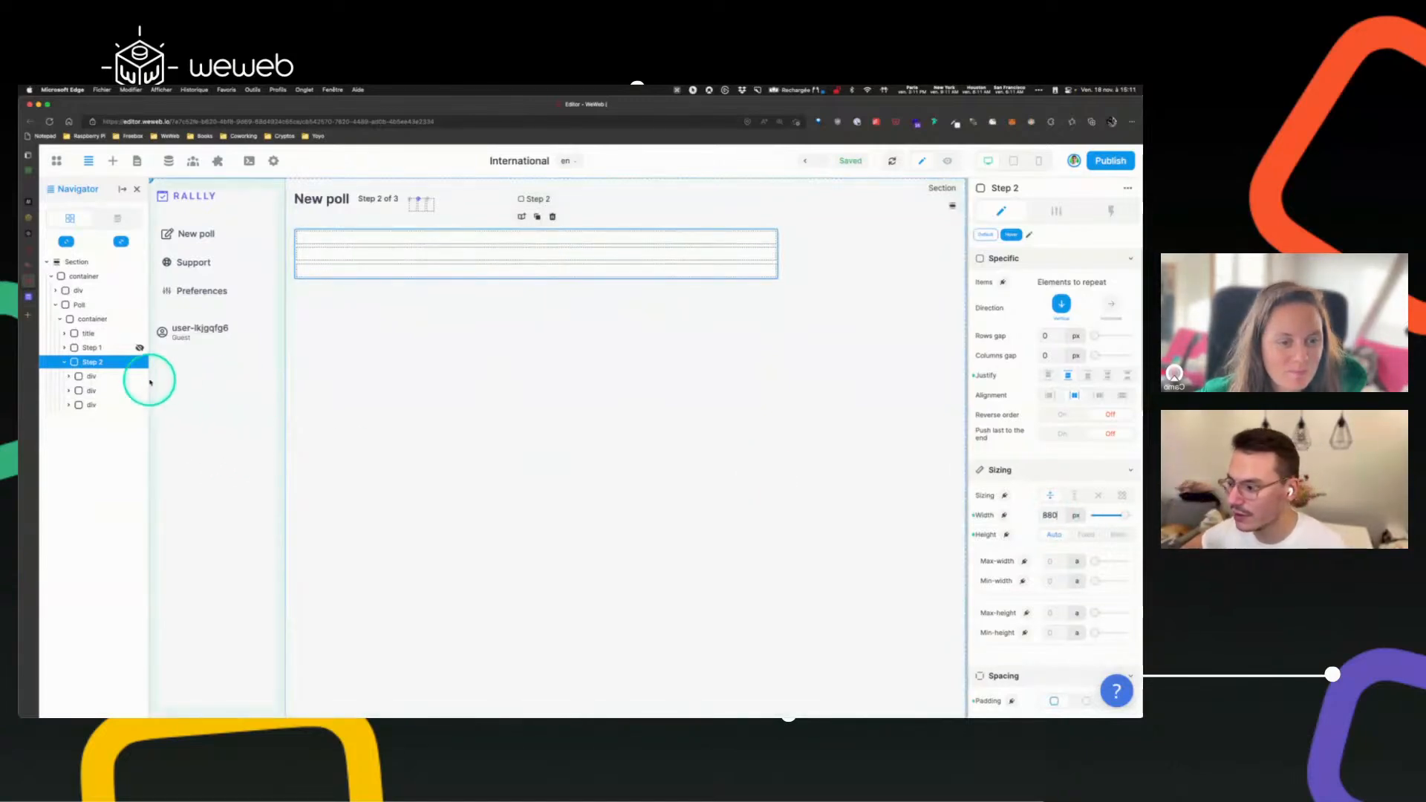
click(110, 377)
click(1054, 534)
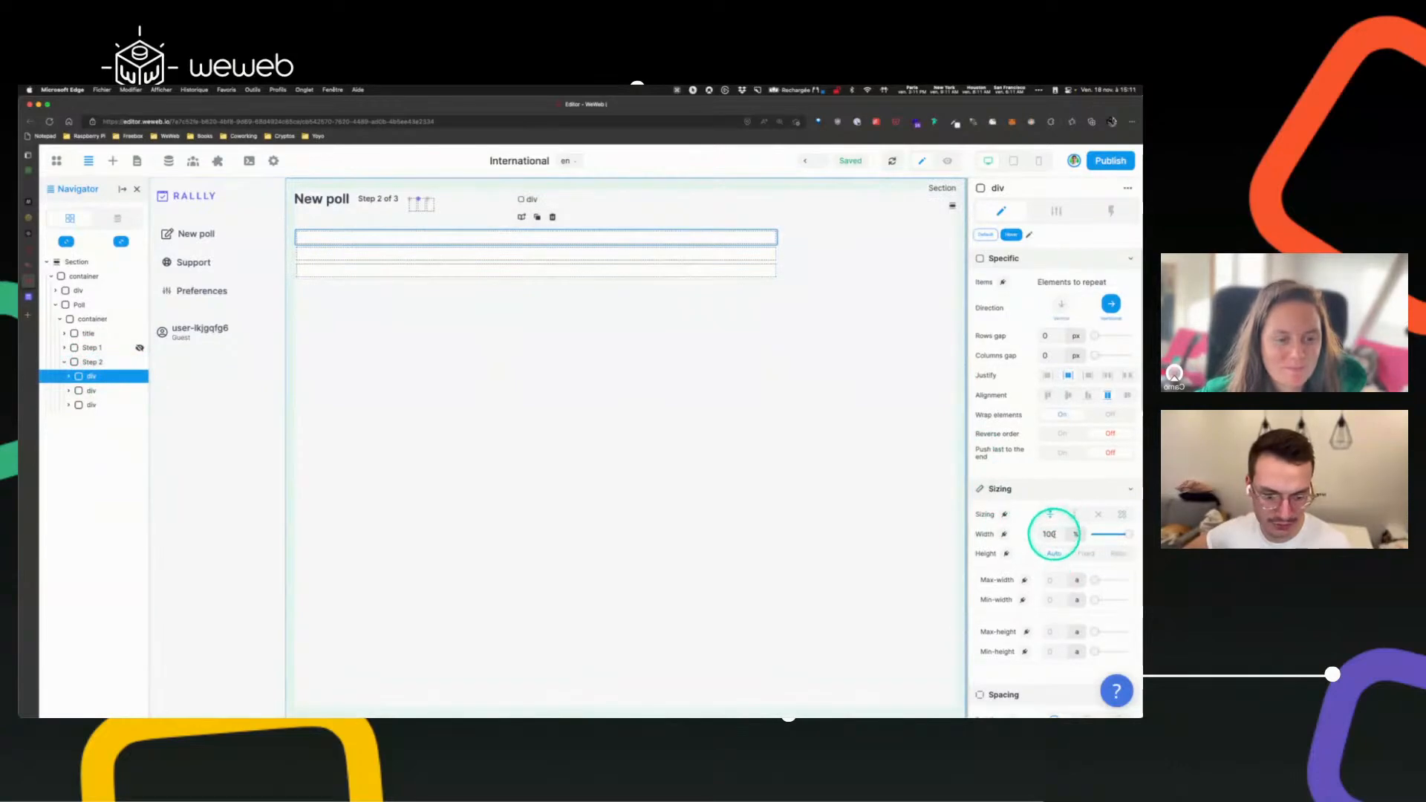
text(50)
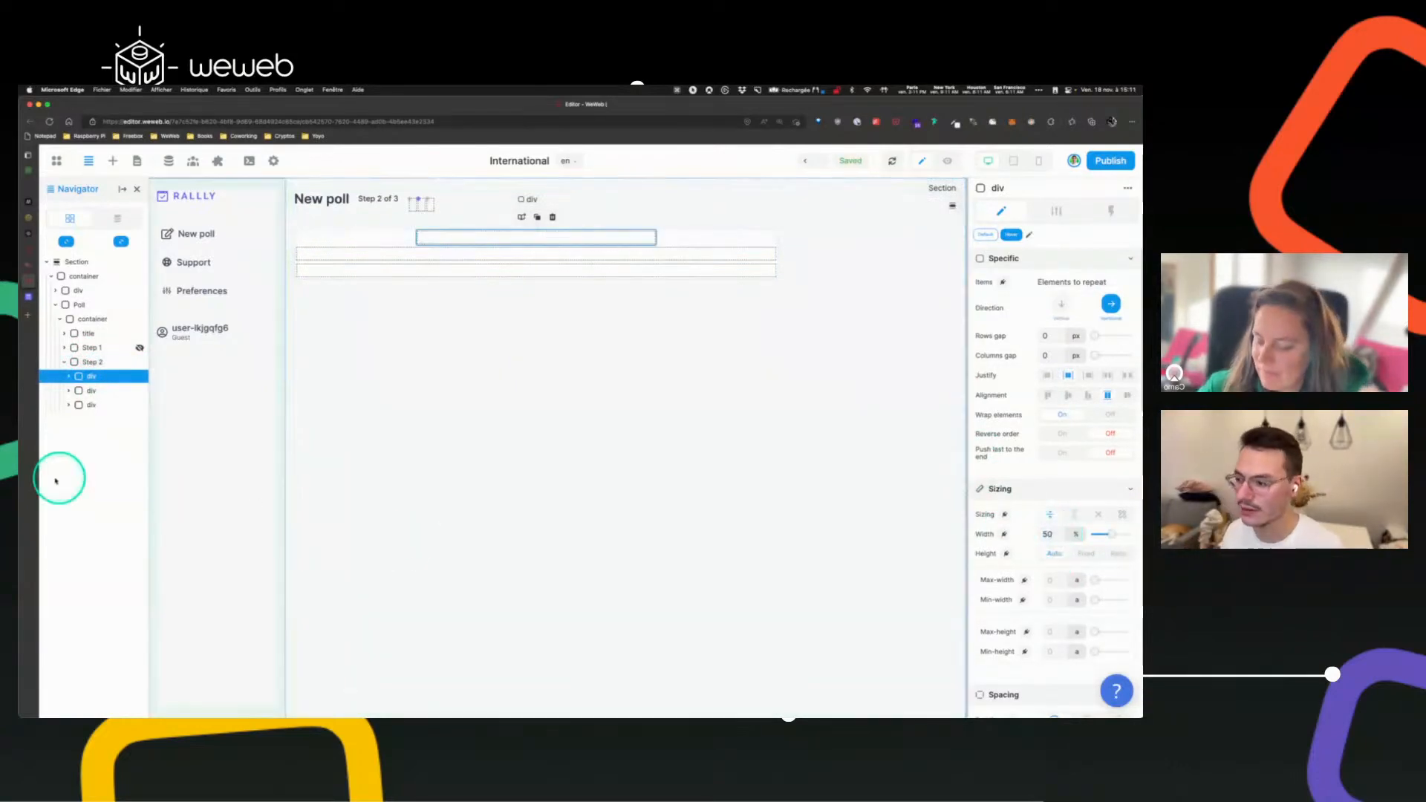
- Set the second div's width to 50% and change the Step 2 container's direction to horizontal
click(82, 390)
click(1049, 534)
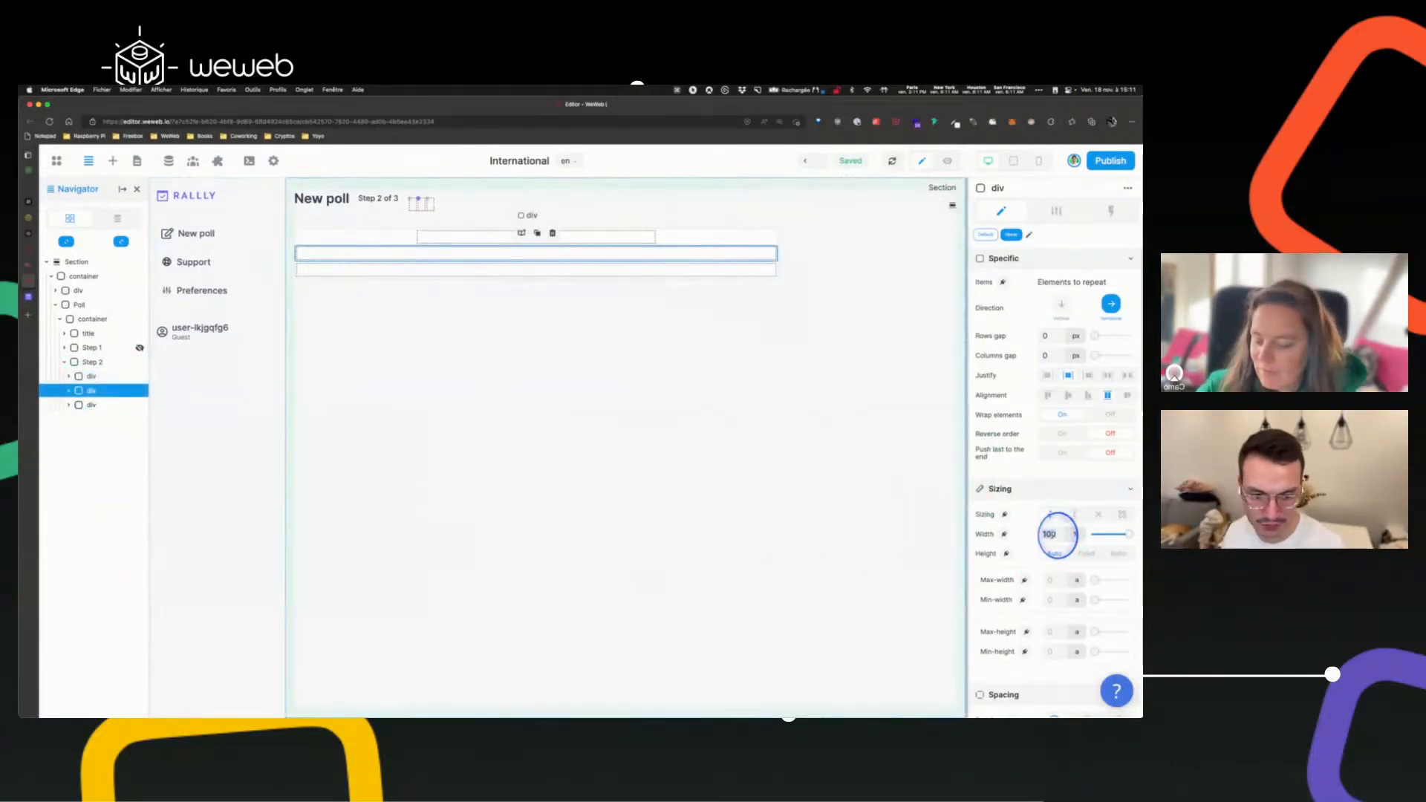
text(0)
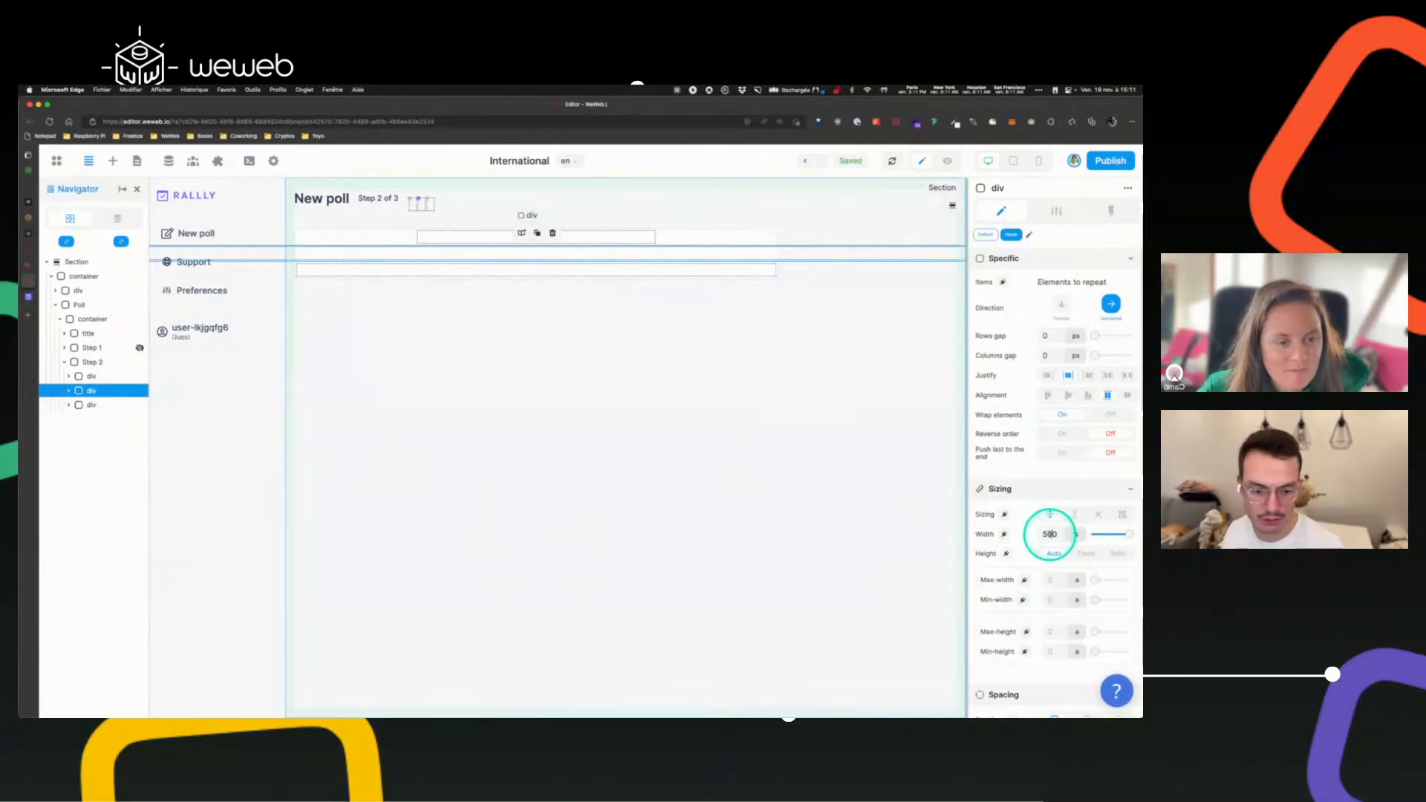
click(182, 449)
click(104, 409)
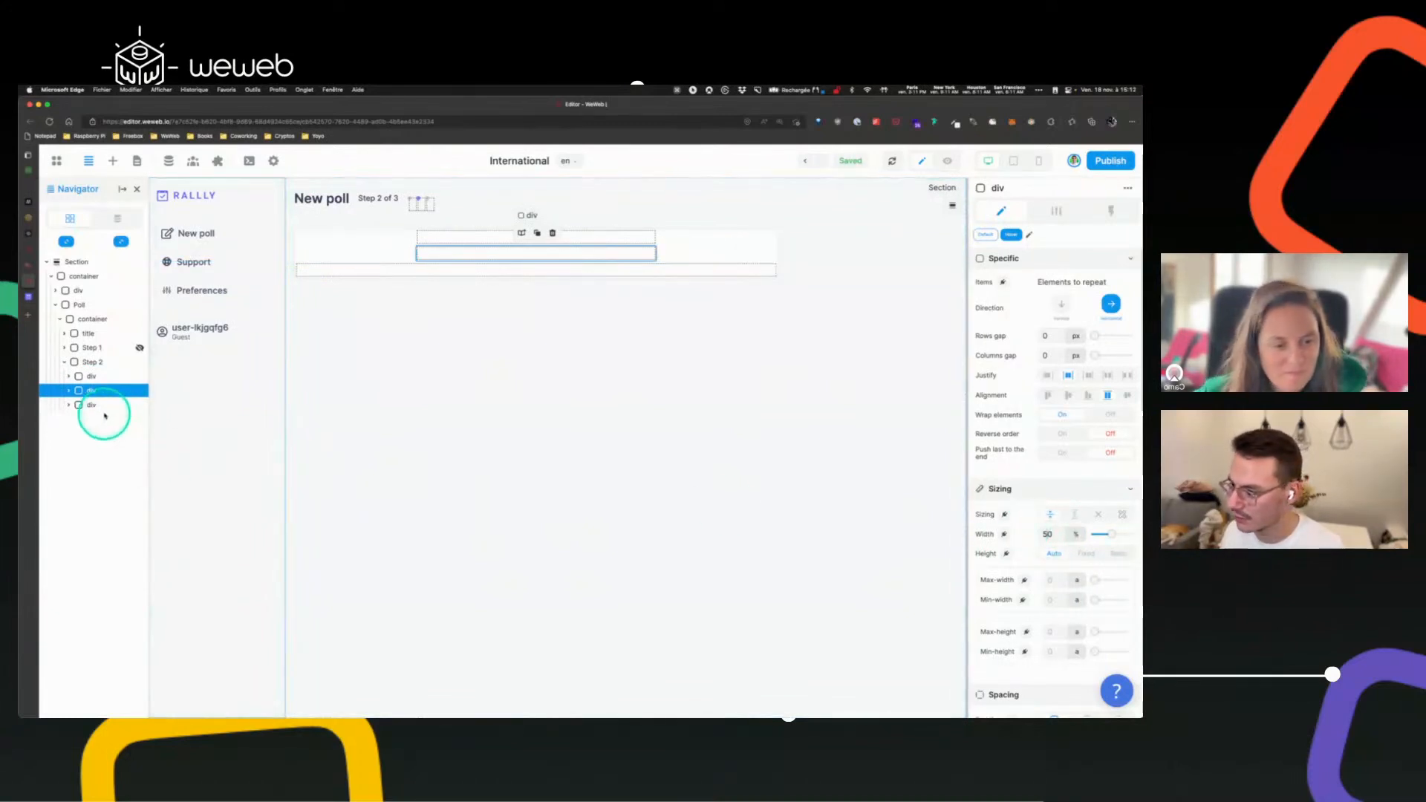
click(597, 580)
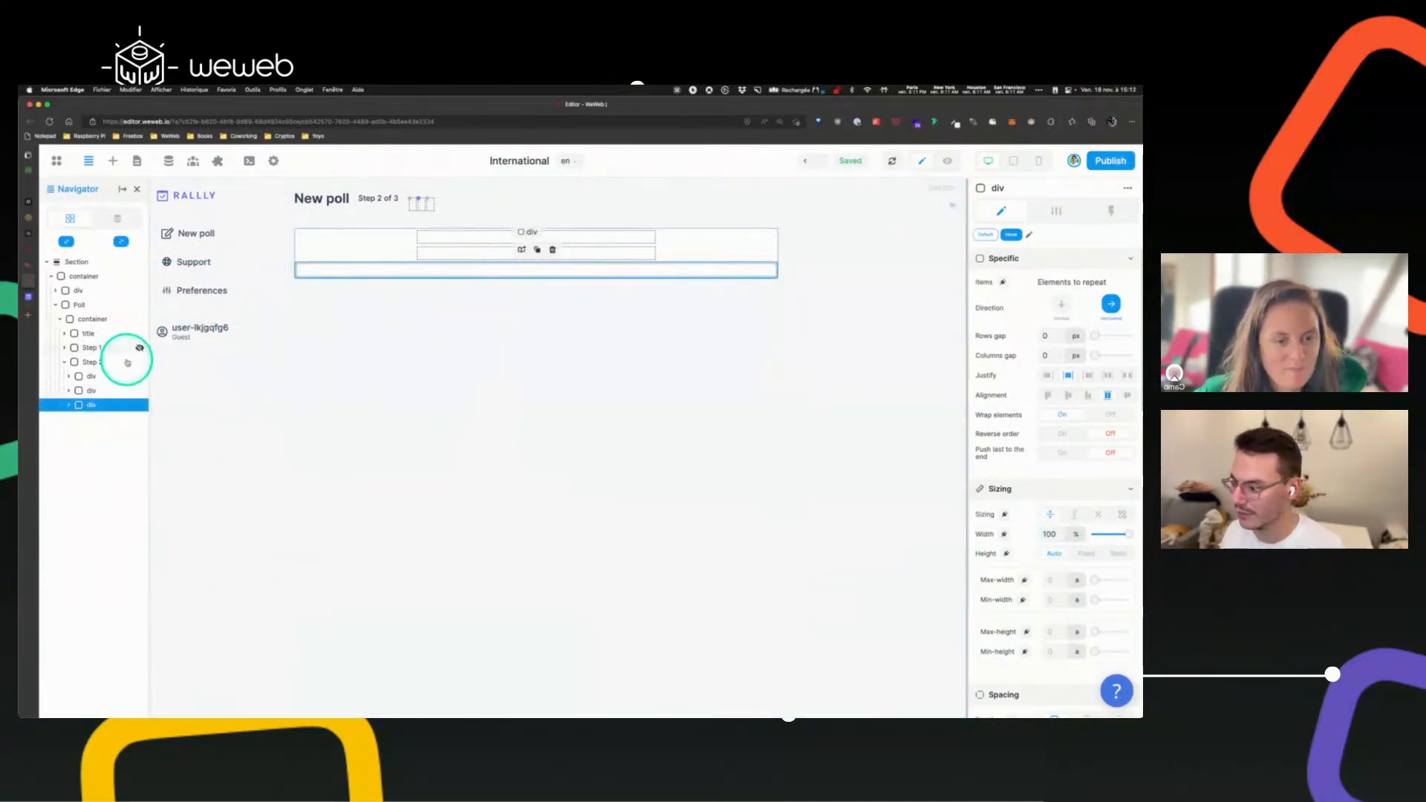
click(84, 364)
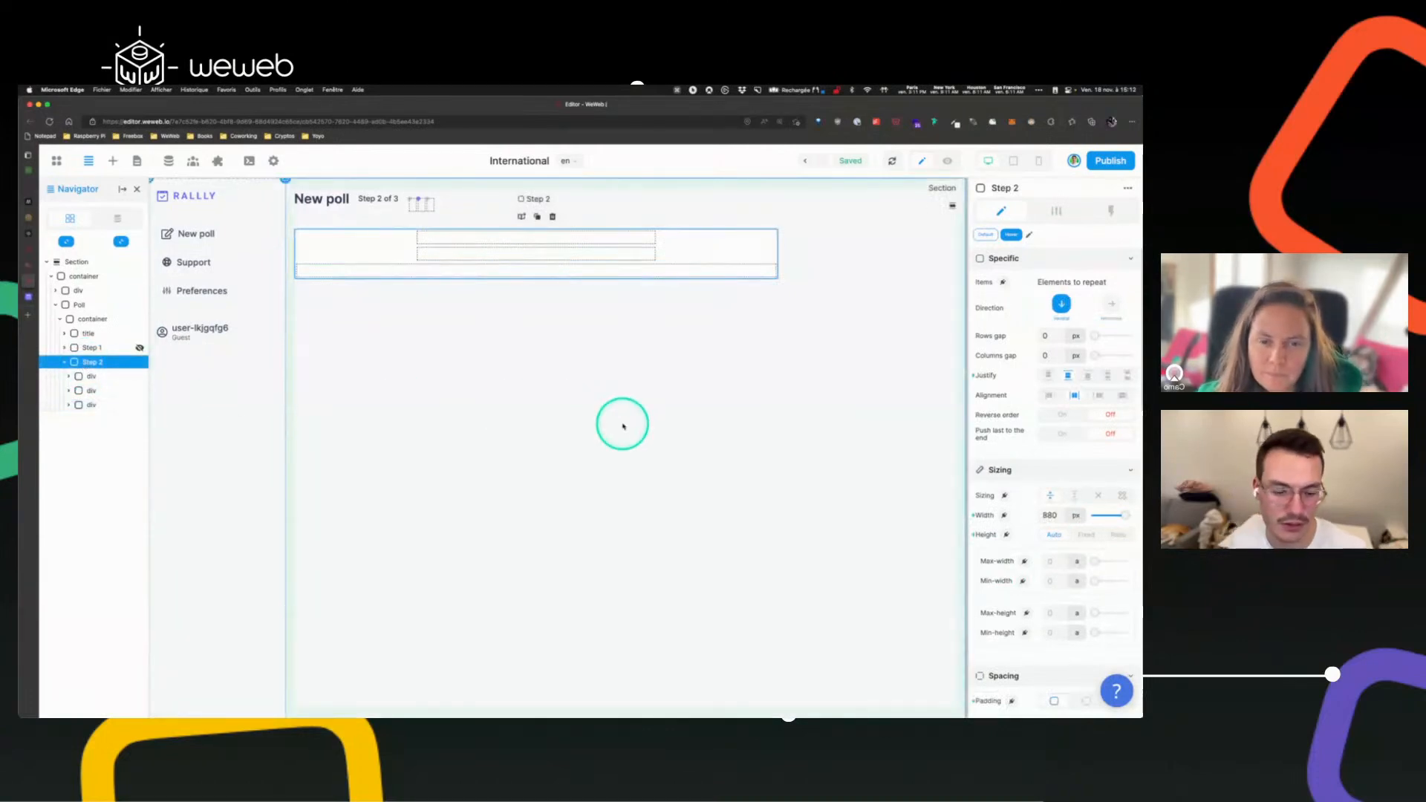
click(1112, 306)
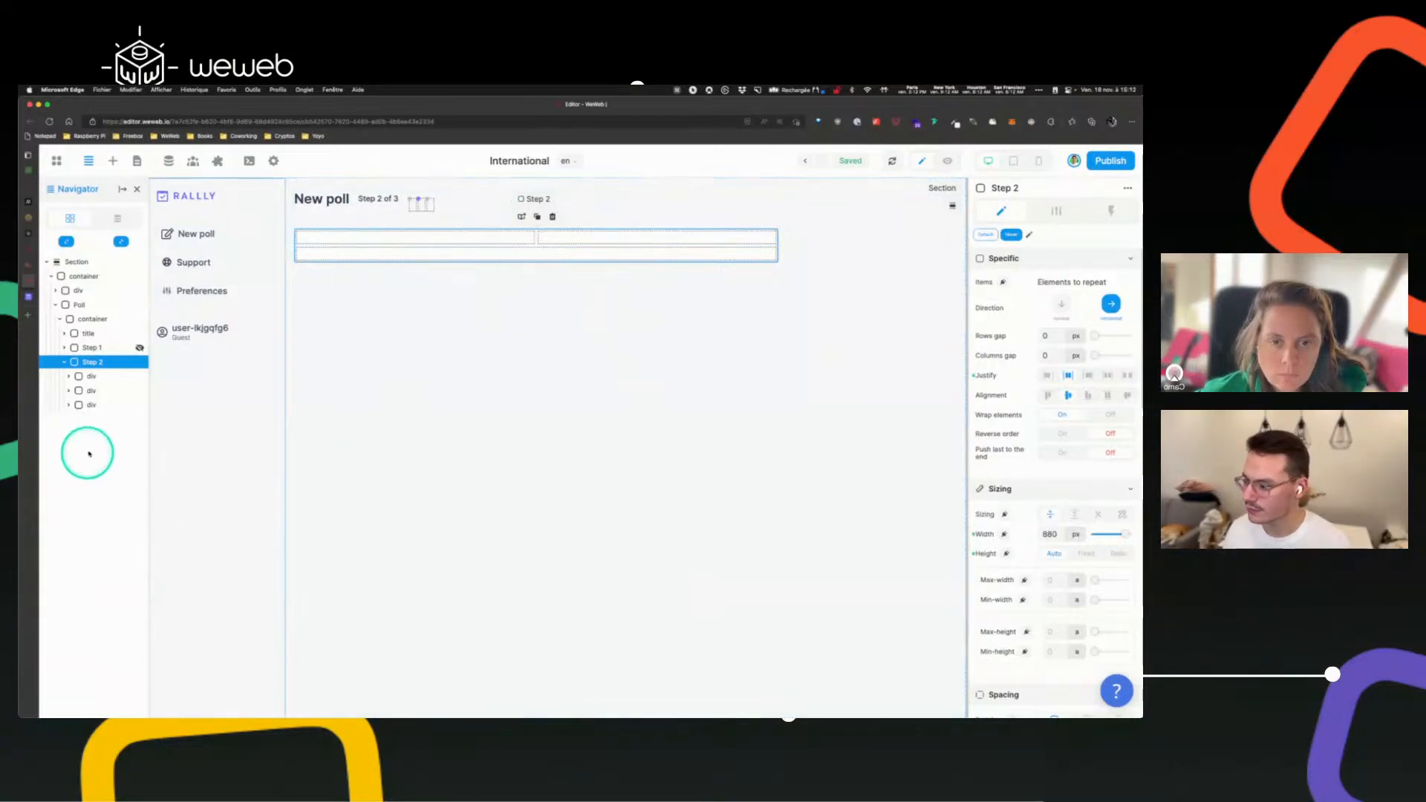
- Rename the three divs inside Step 2, in order, as calendar, dates and times, and cta
click(101, 378)
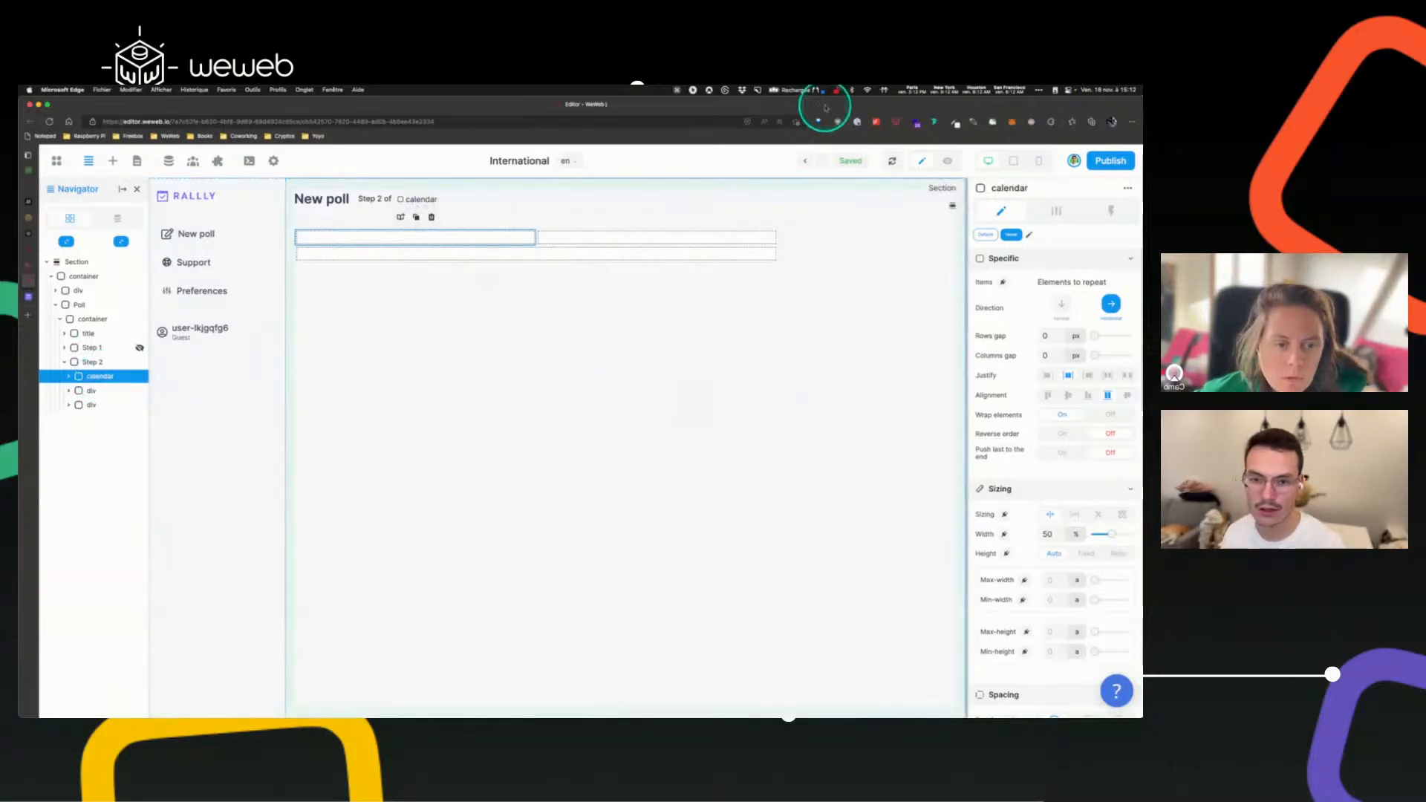
click(779, 121)
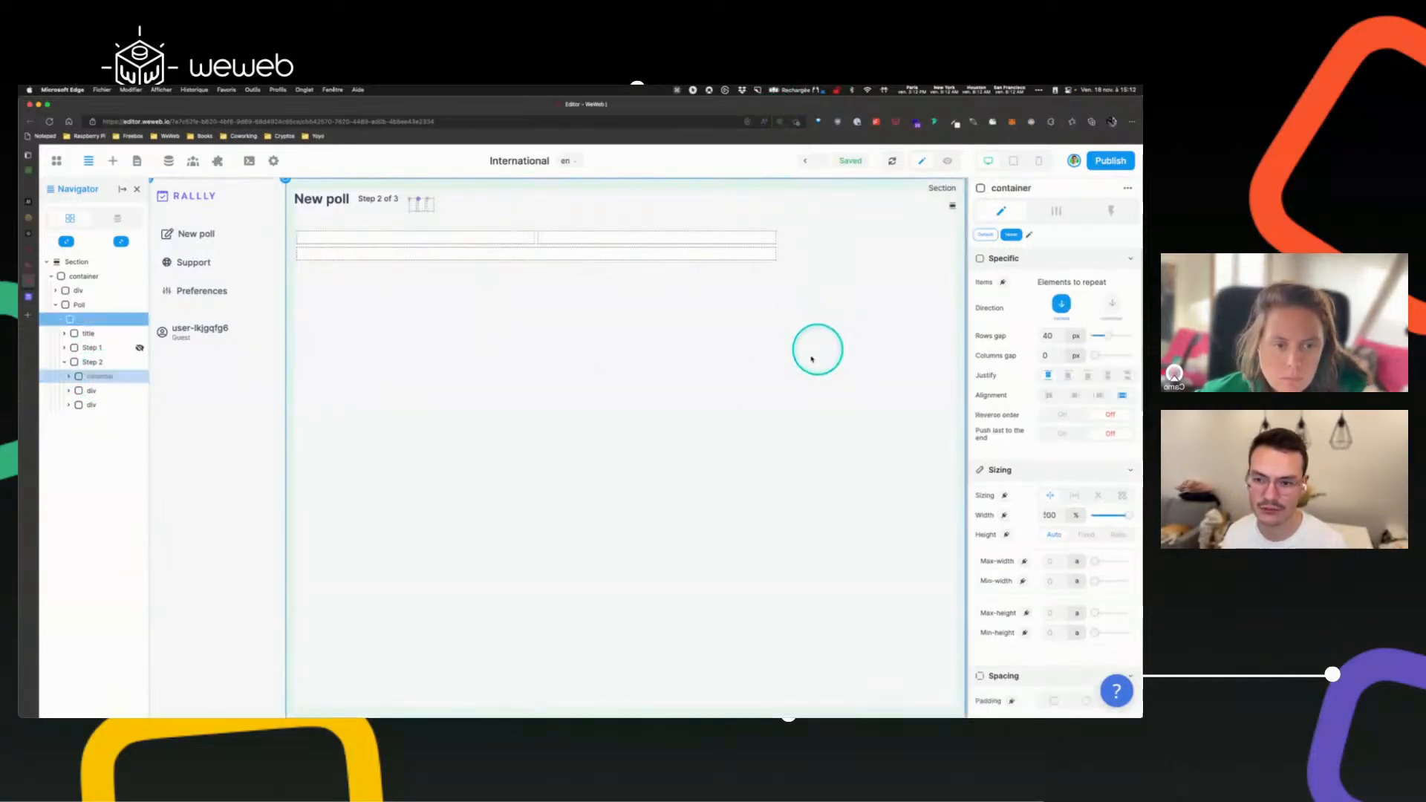
click(779, 375)
key(super+plus)
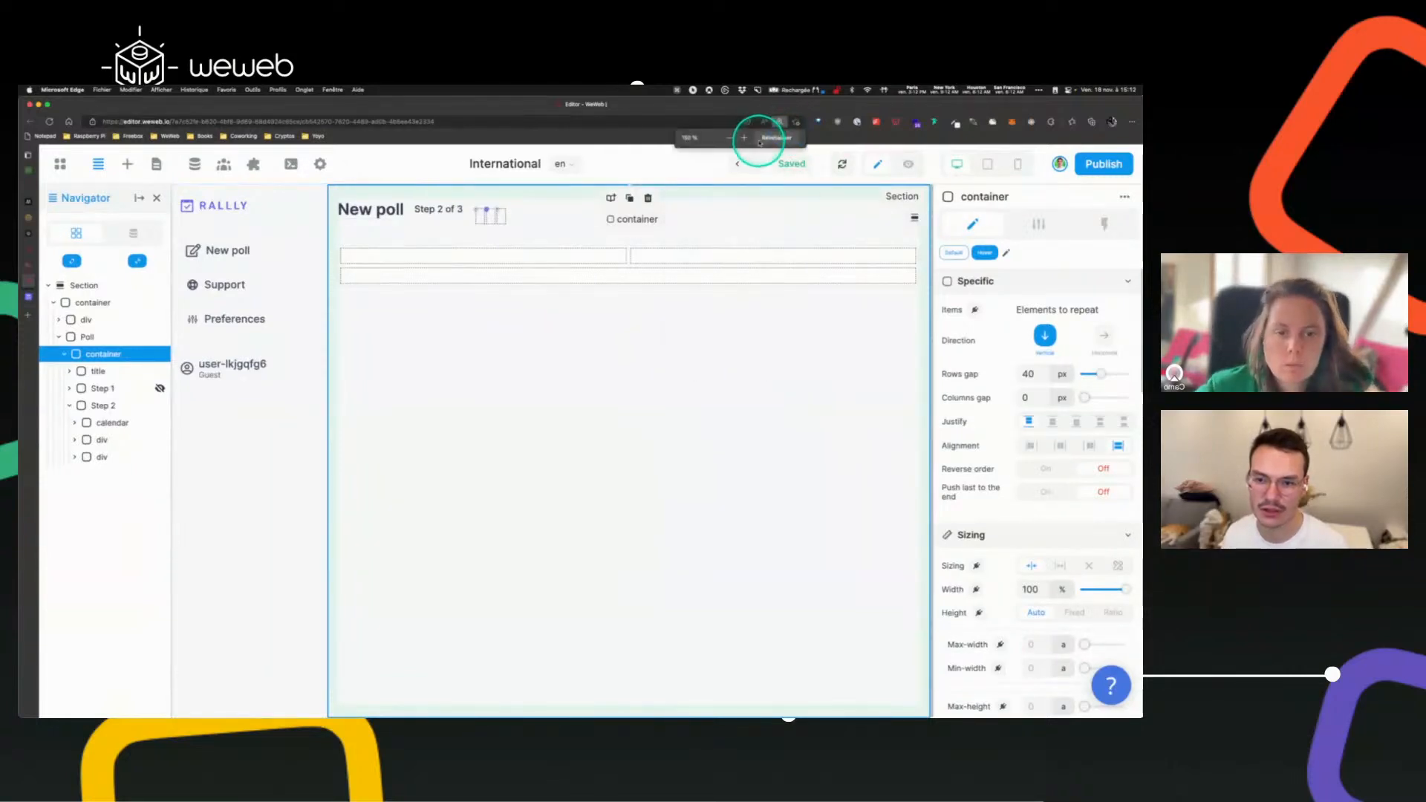
click(732, 137)
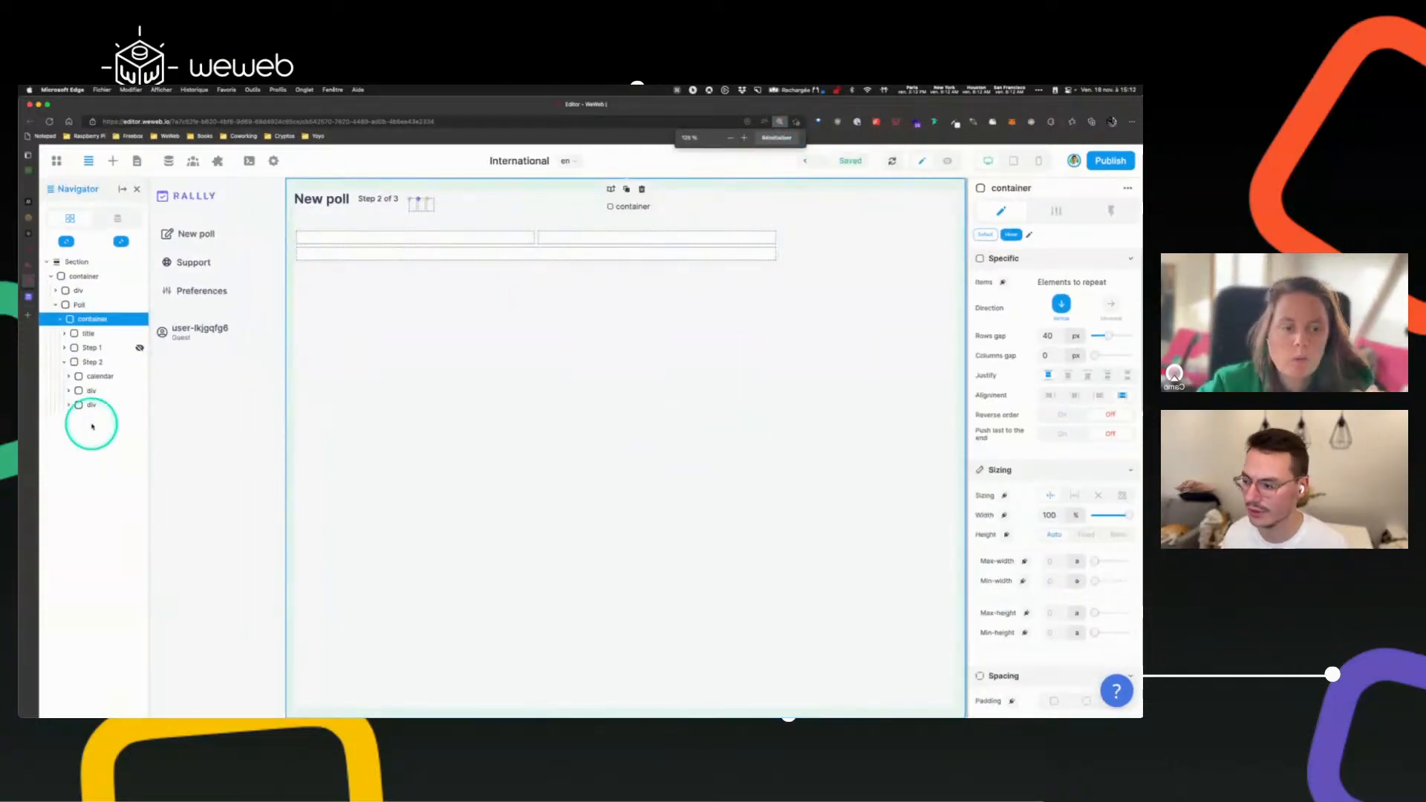
double_click(95, 391)
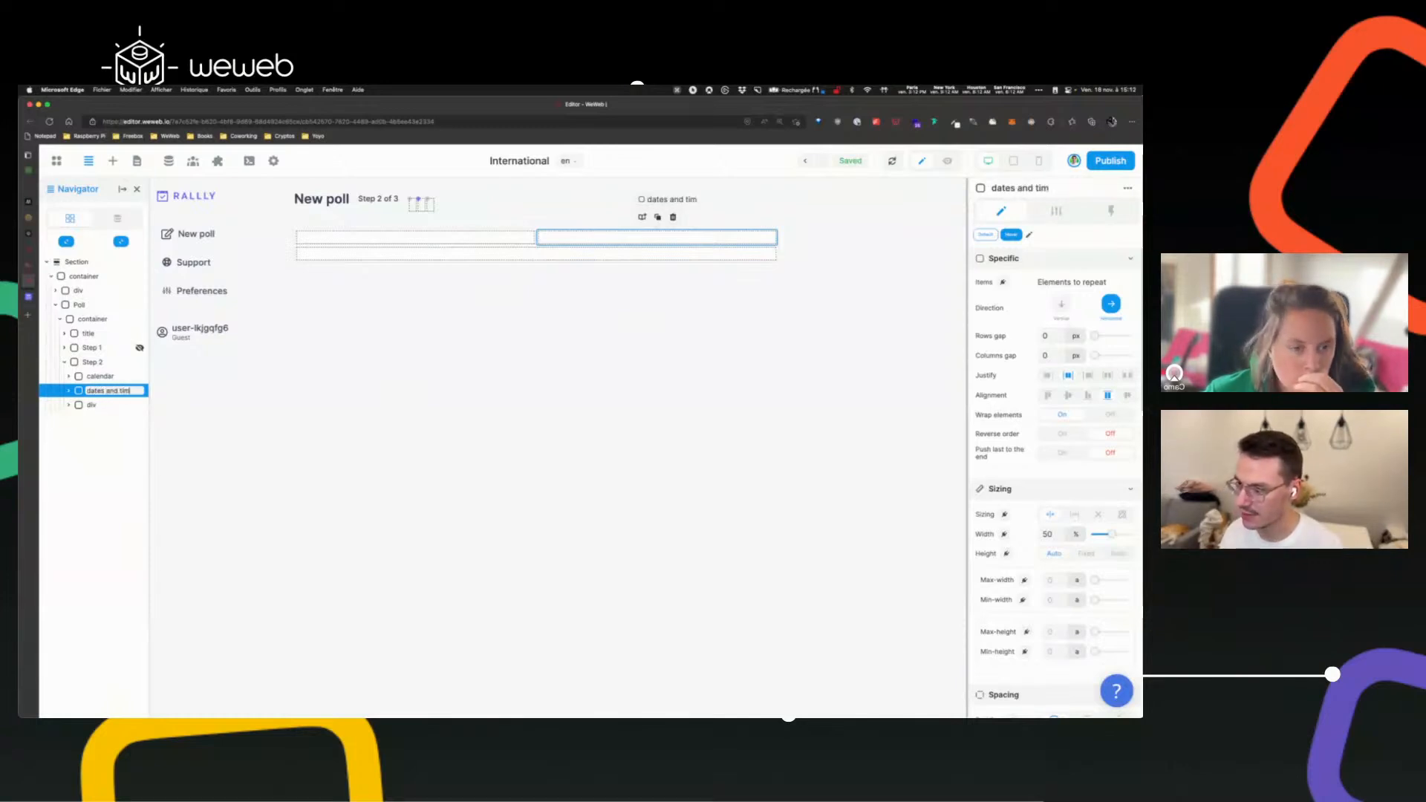
double_click(91, 406)
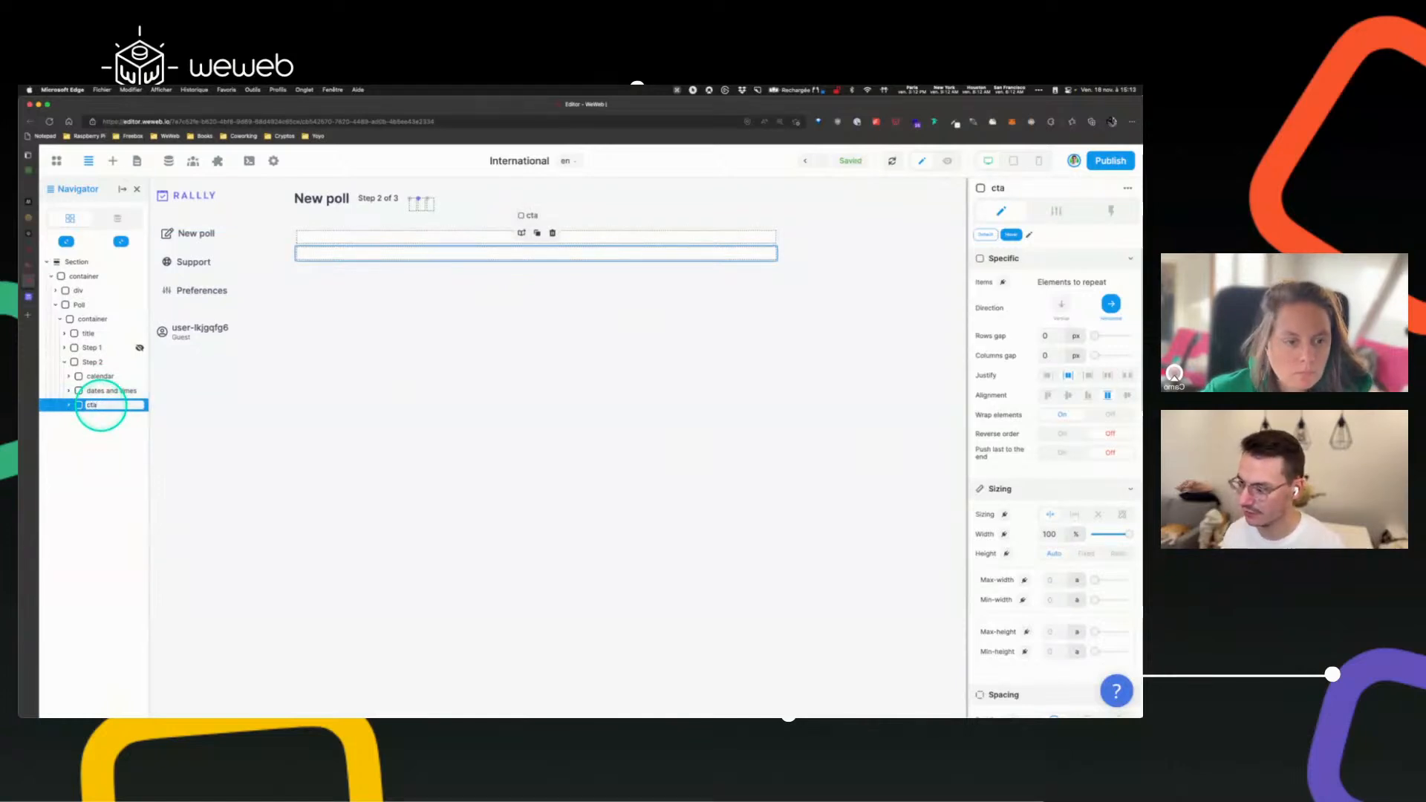
key(Return)
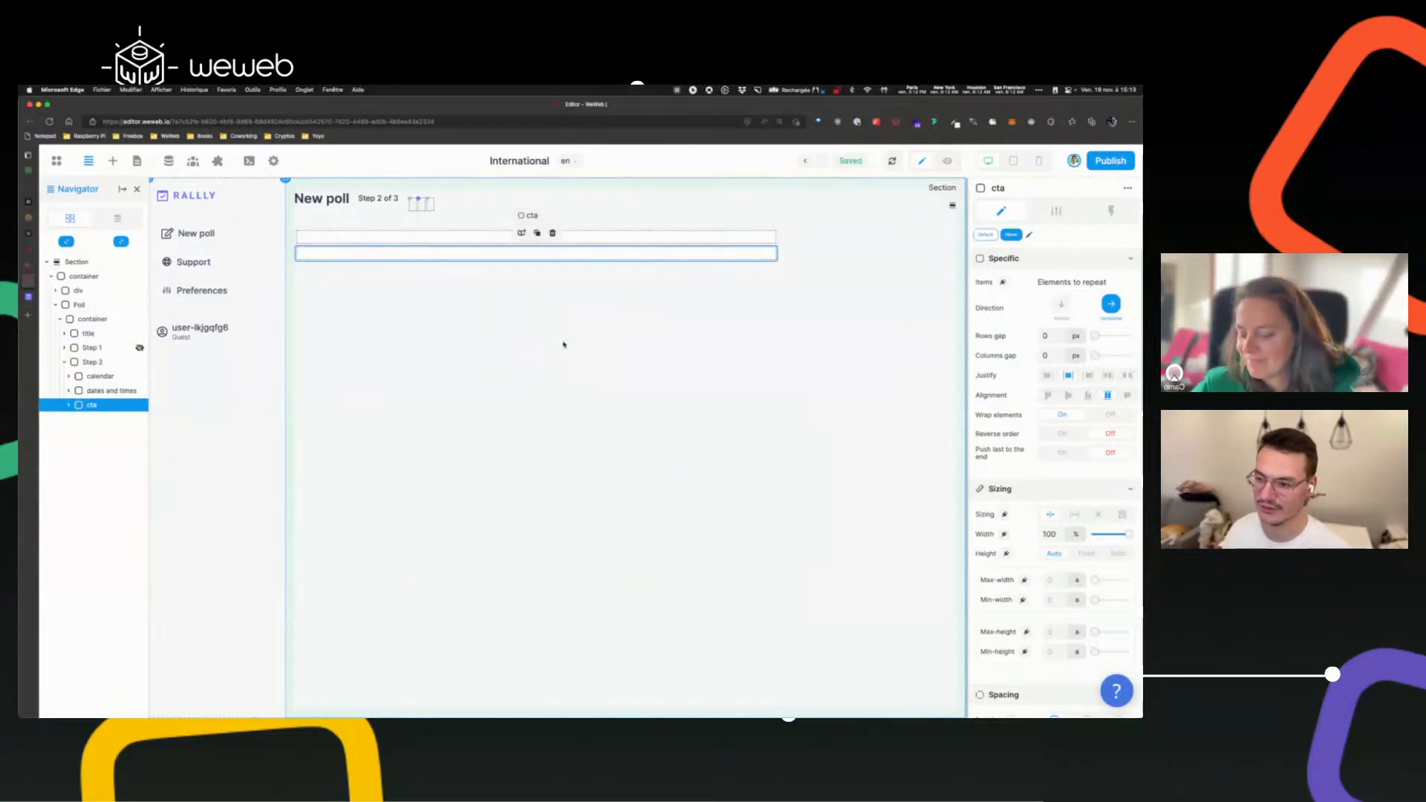
- Examine the calendar panel and the Back and Continue buttons on Rallly's date-selection page, and return to the WeWeb editor
click(331, 237)
click(334, 461)
mouse_move(31, 257)
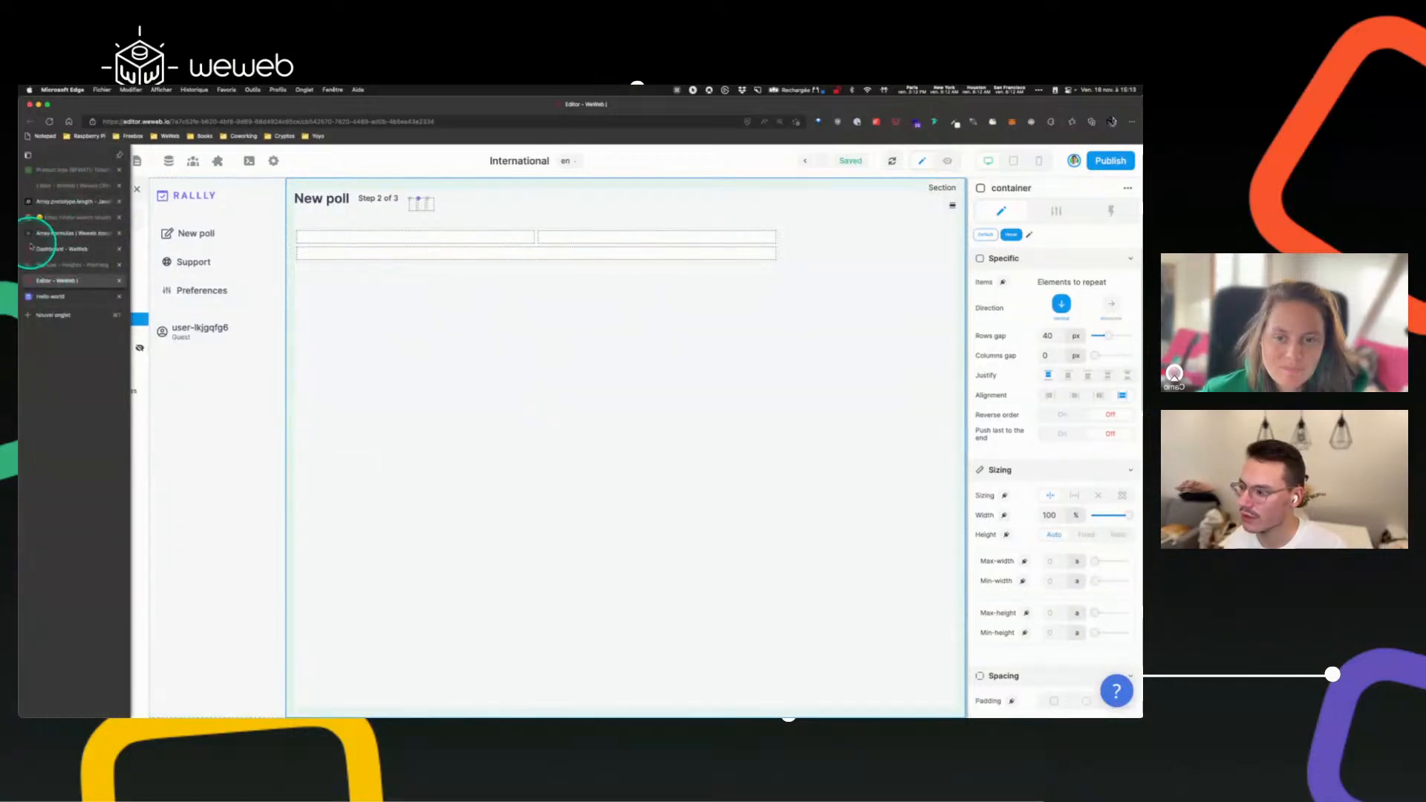
click(52, 295)
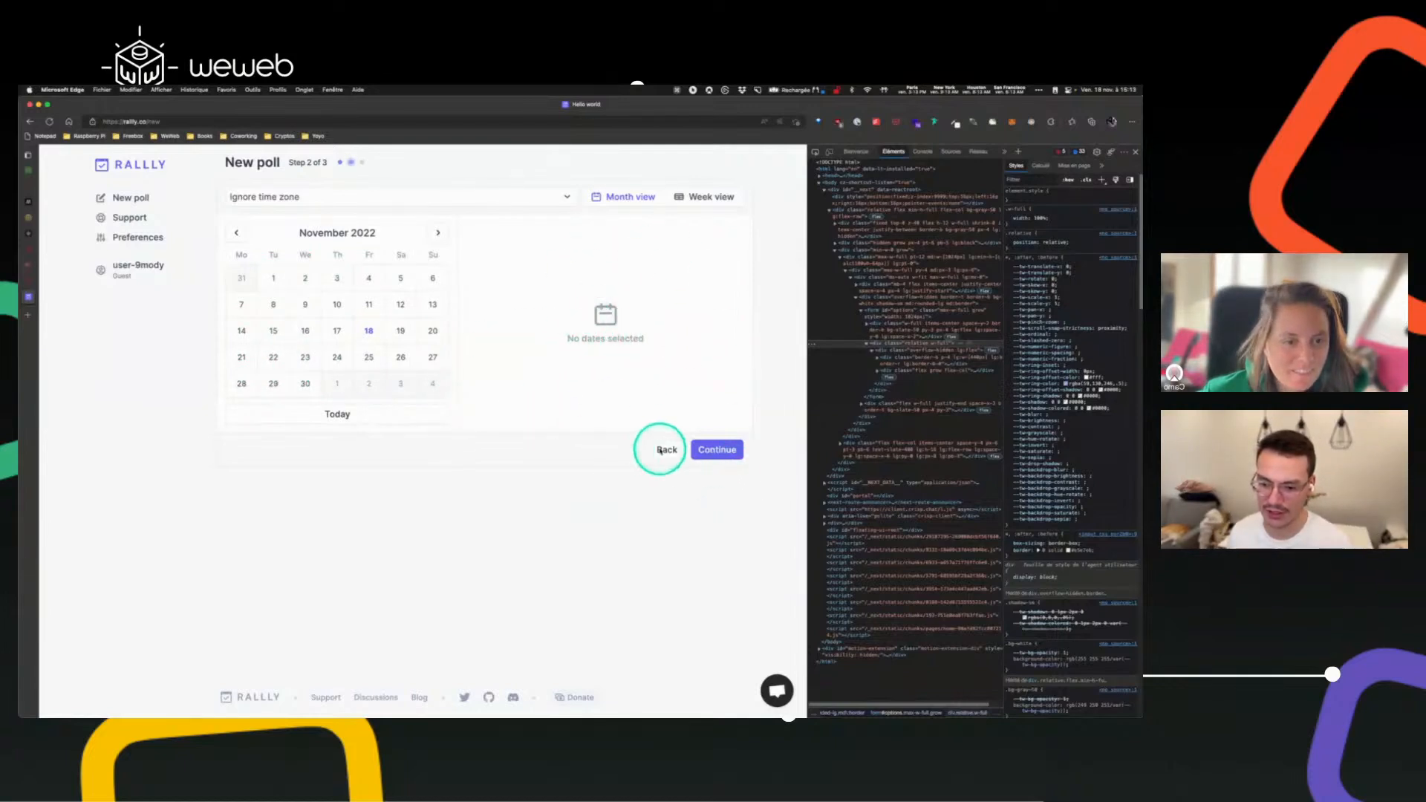
mouse_move(50, 255)
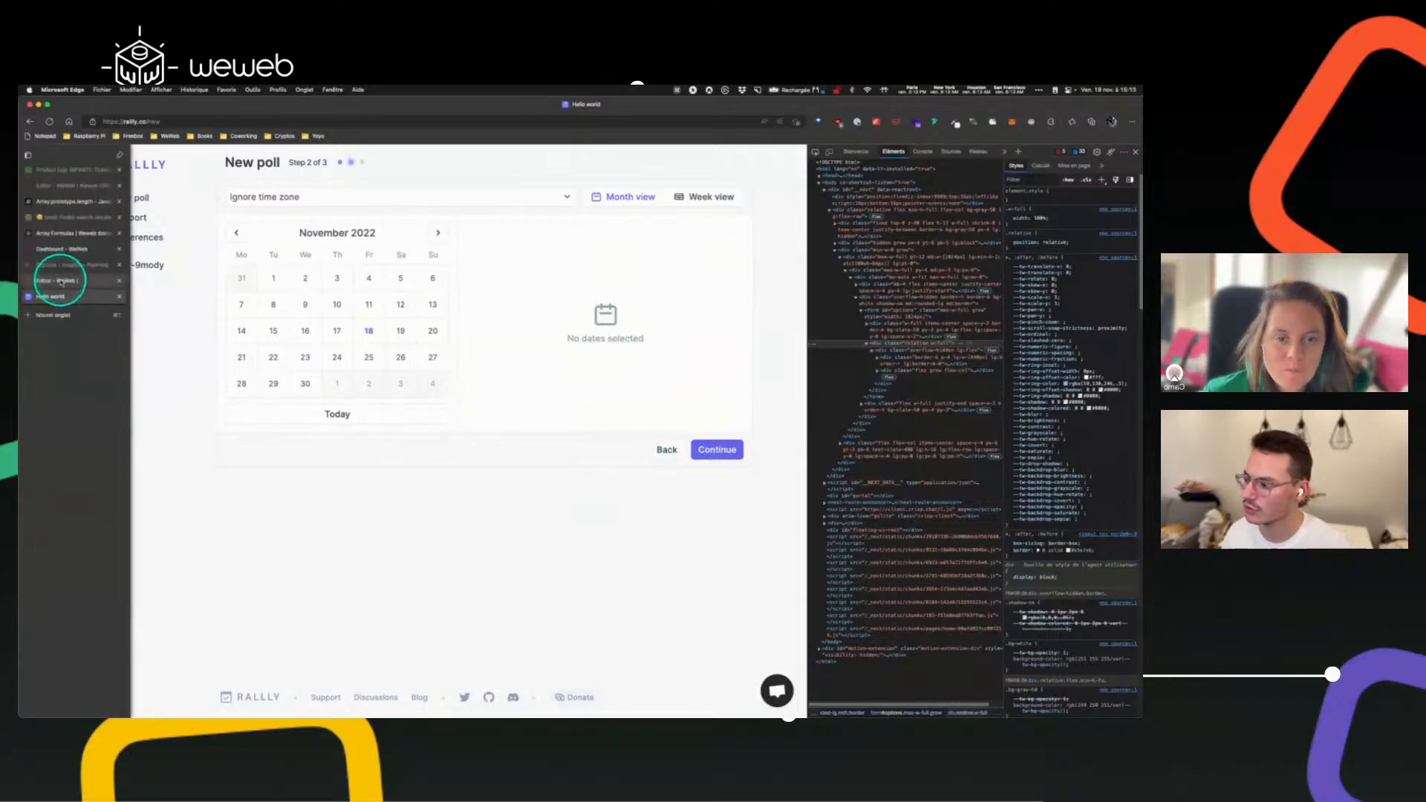
click(61, 281)
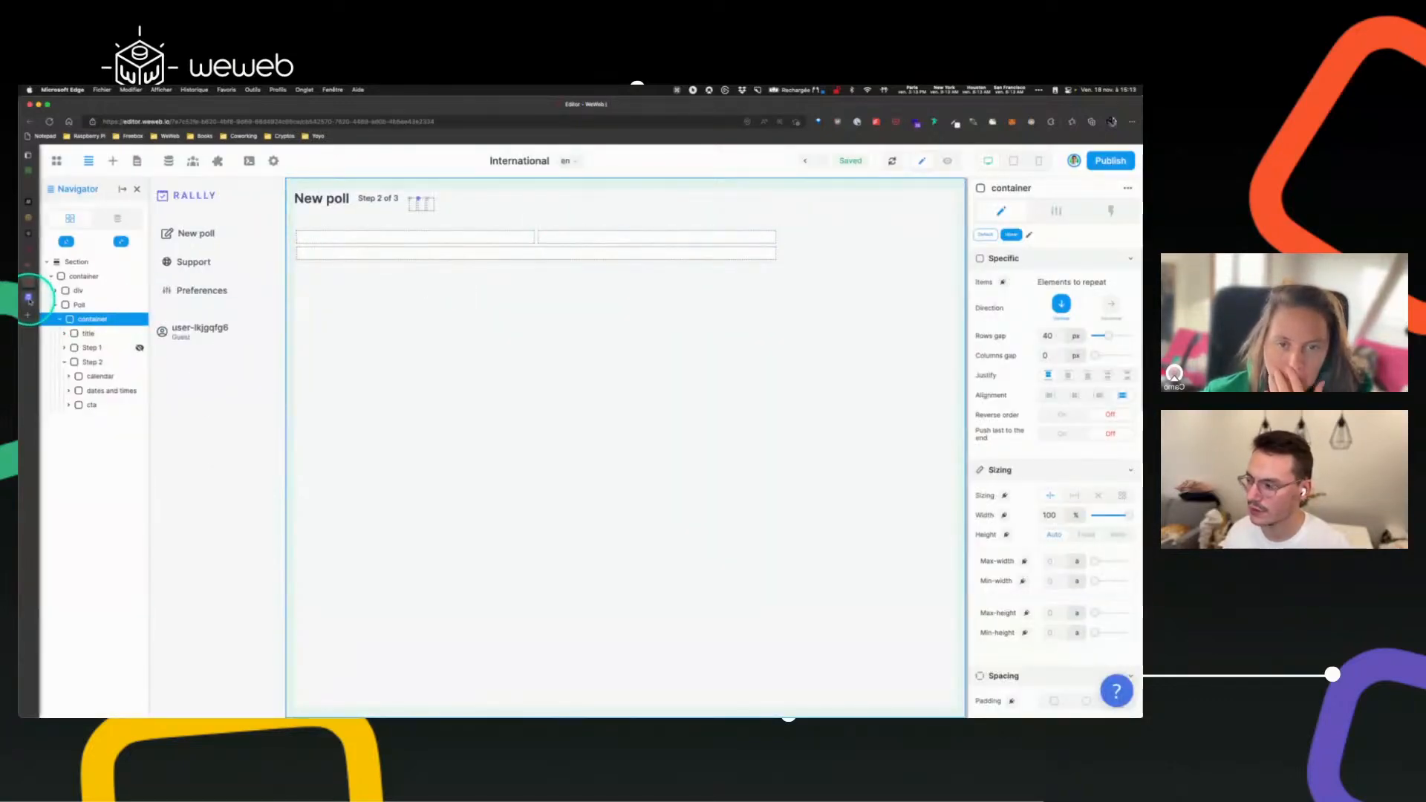
click(29, 299)
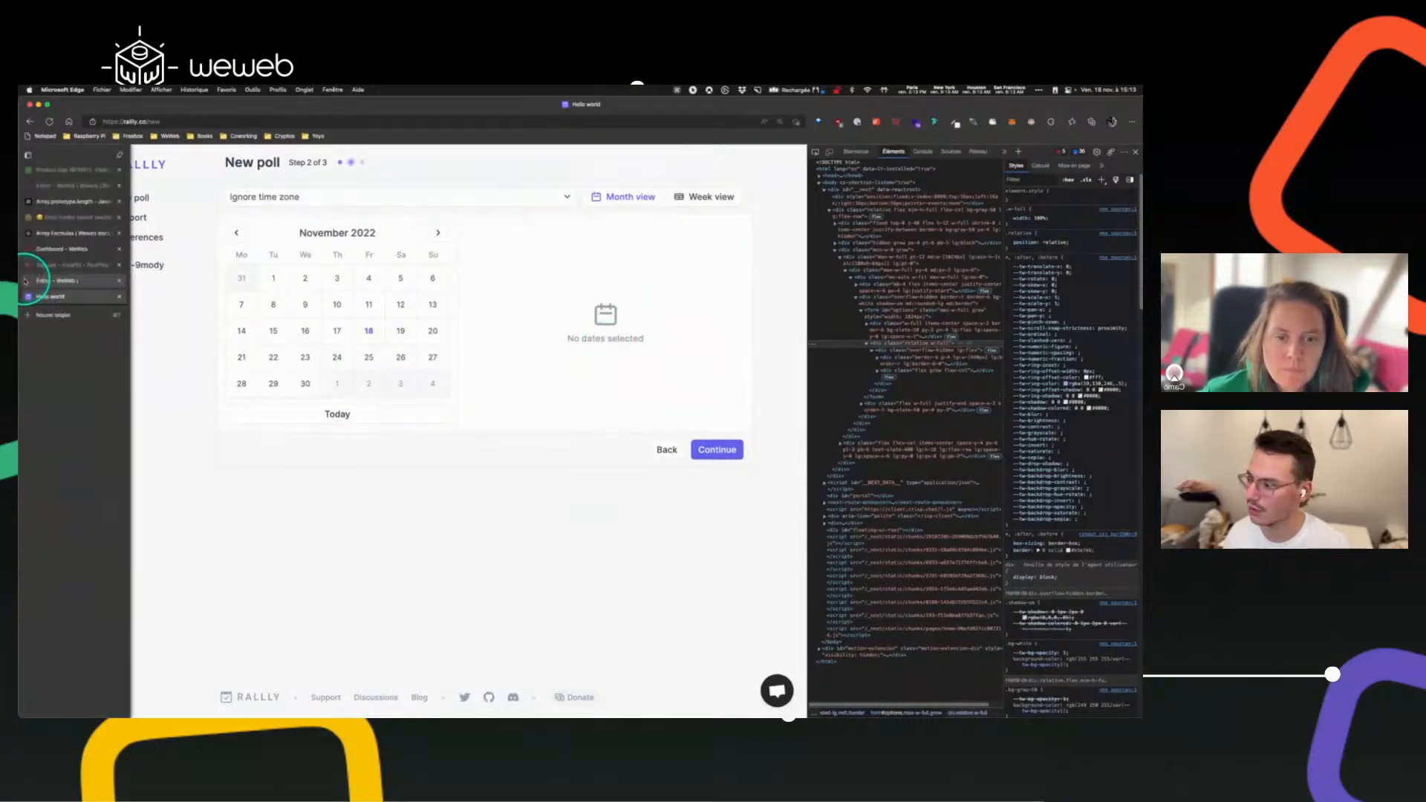
click(62, 281)
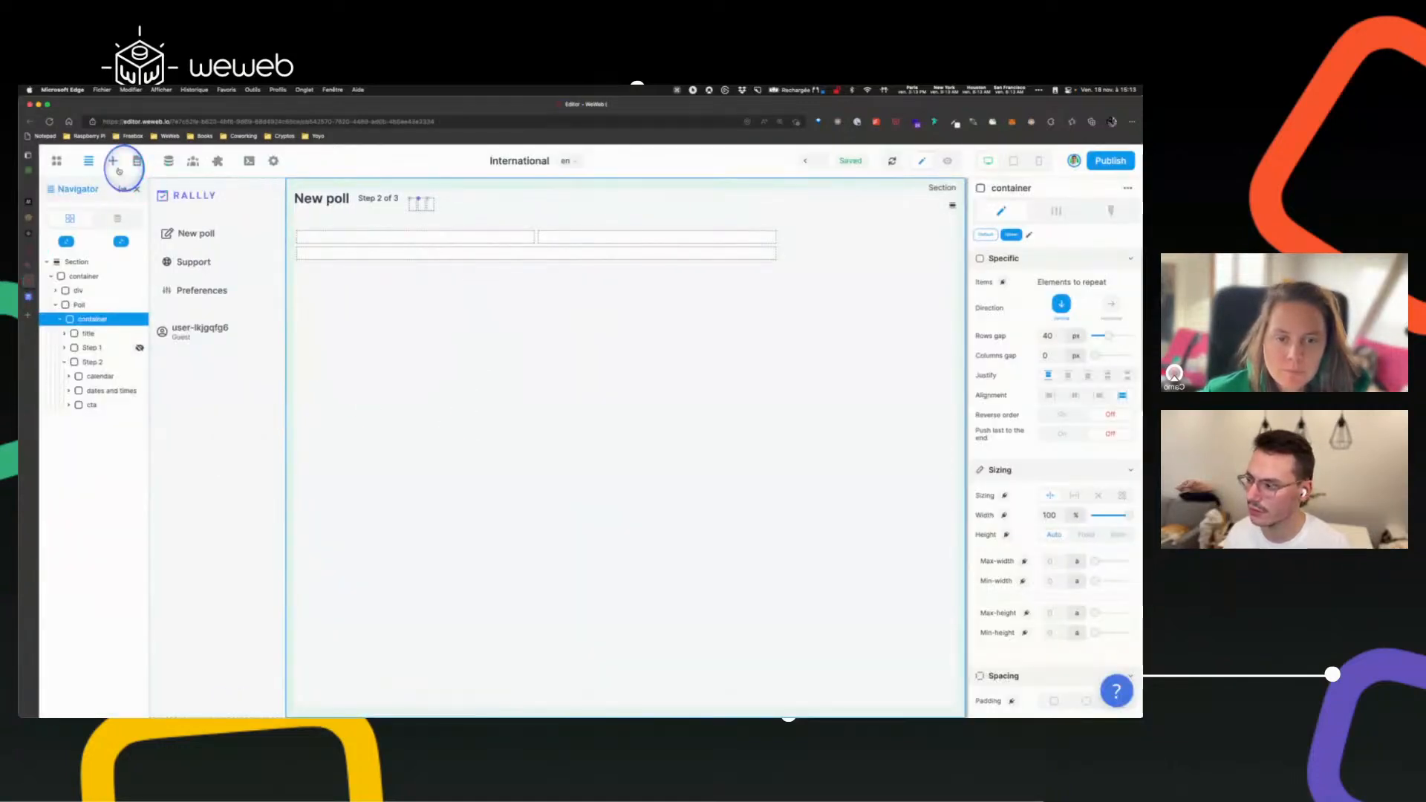
- Add an icon element and a text element inside the dates and times container
click(118, 168)
key(ctrl+a)
text(icon)
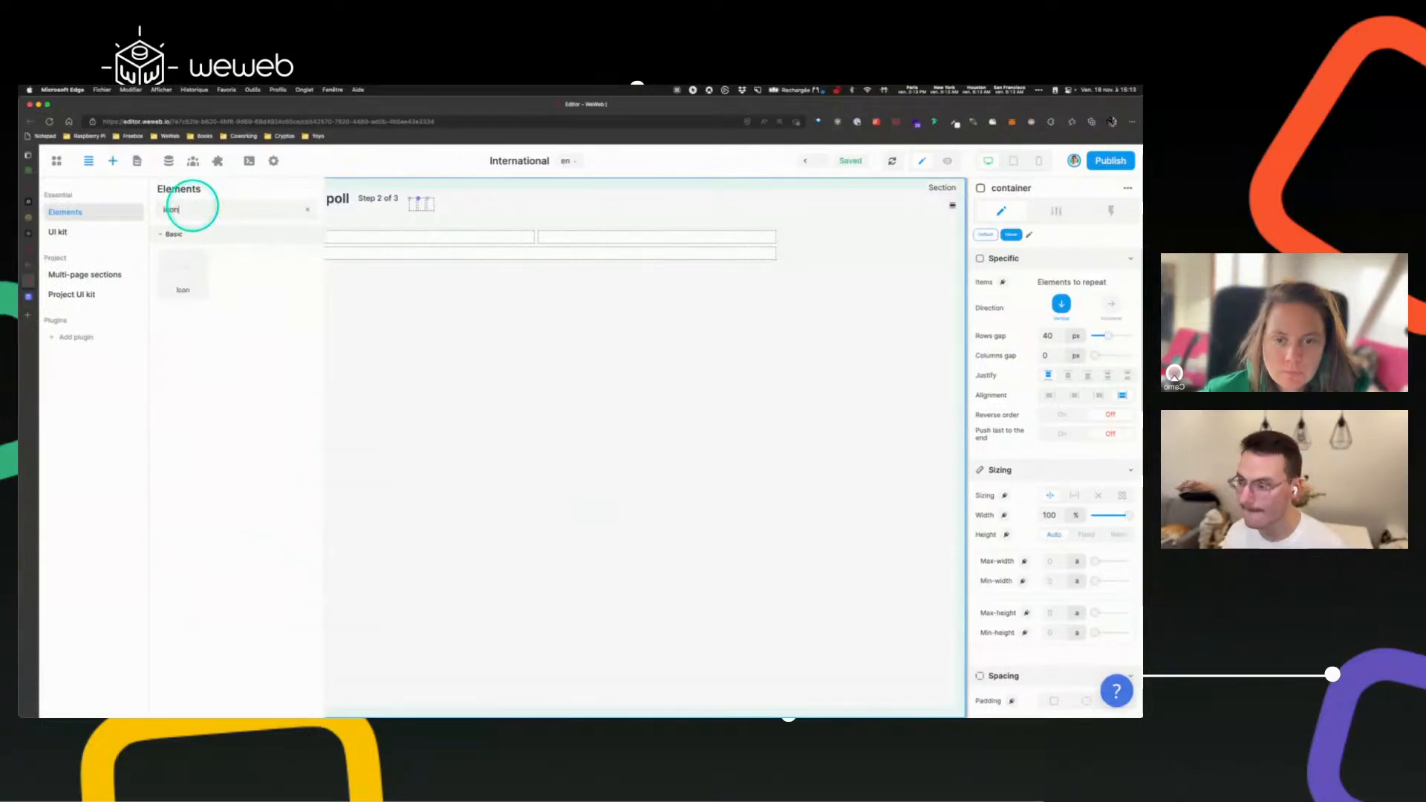
drag(185, 264, 654, 236)
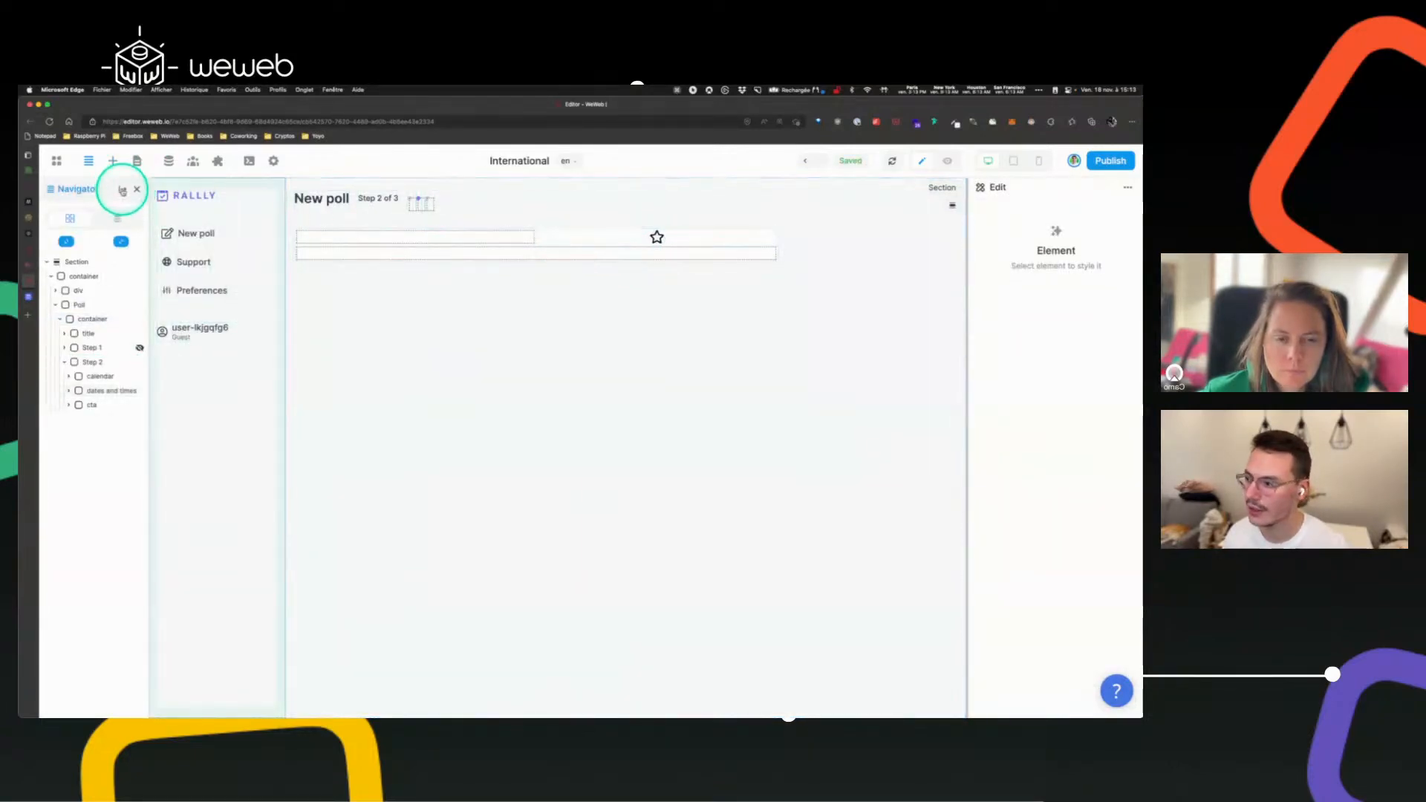
click(110, 161)
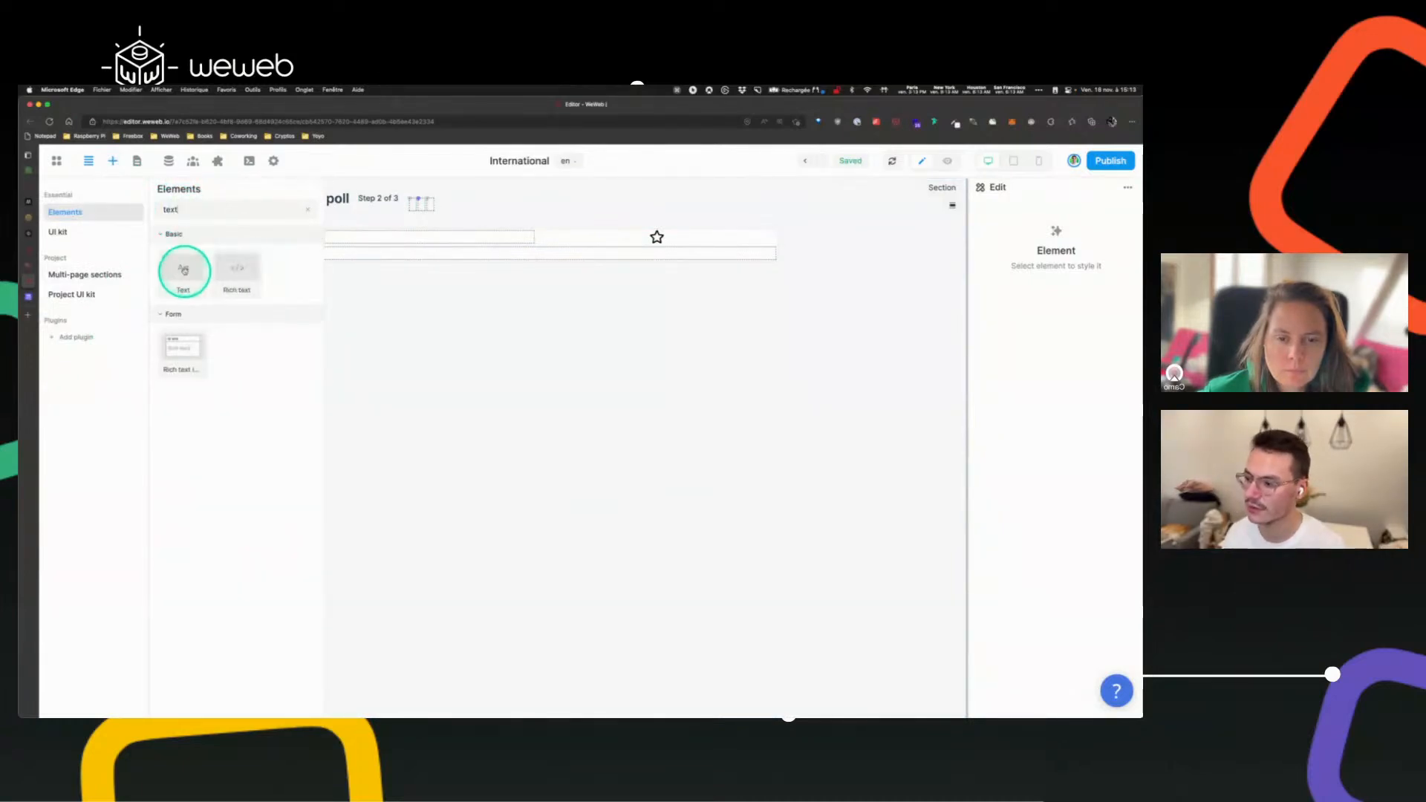
drag(182, 267, 661, 238)
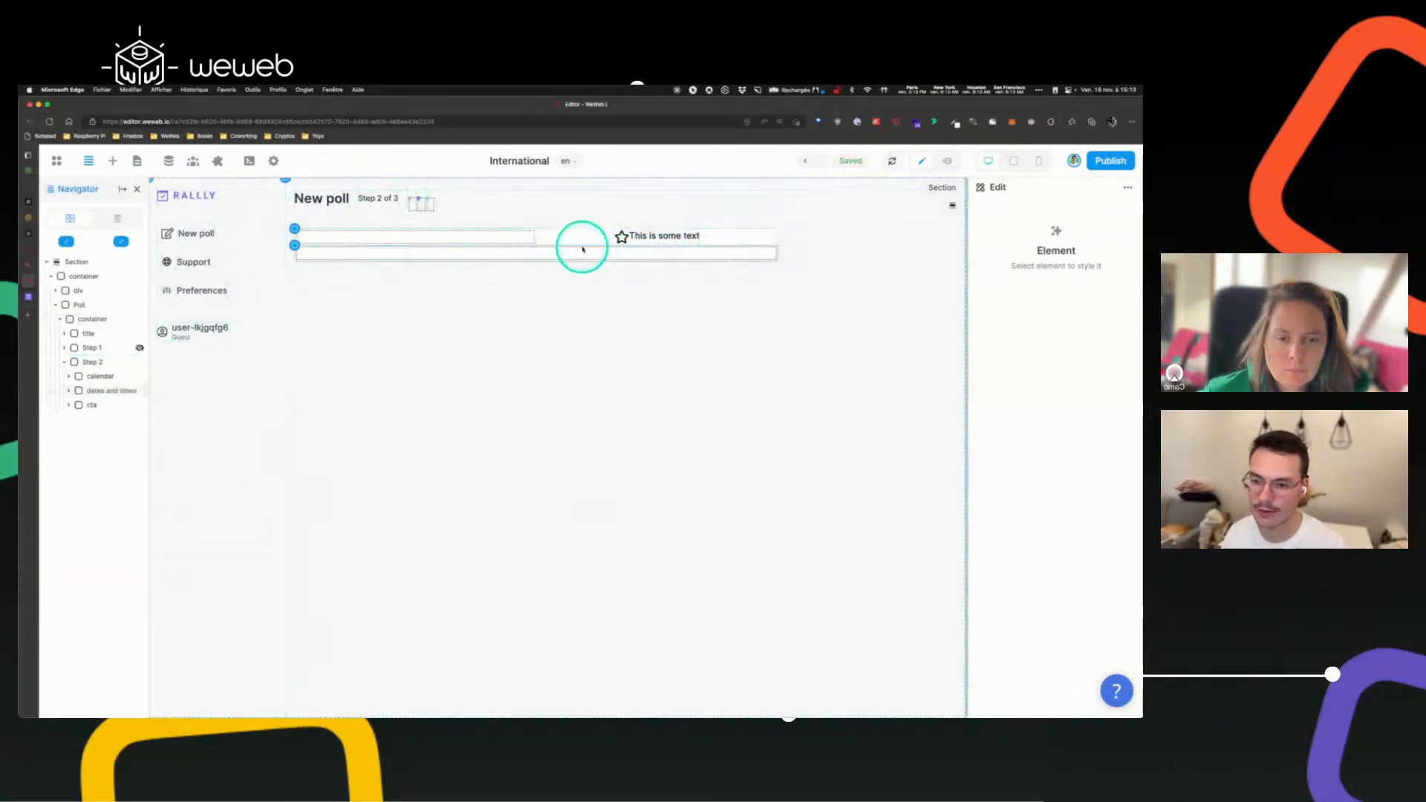
- Set the dates and times container's direction to vertical and its alignment to center
click(569, 237)
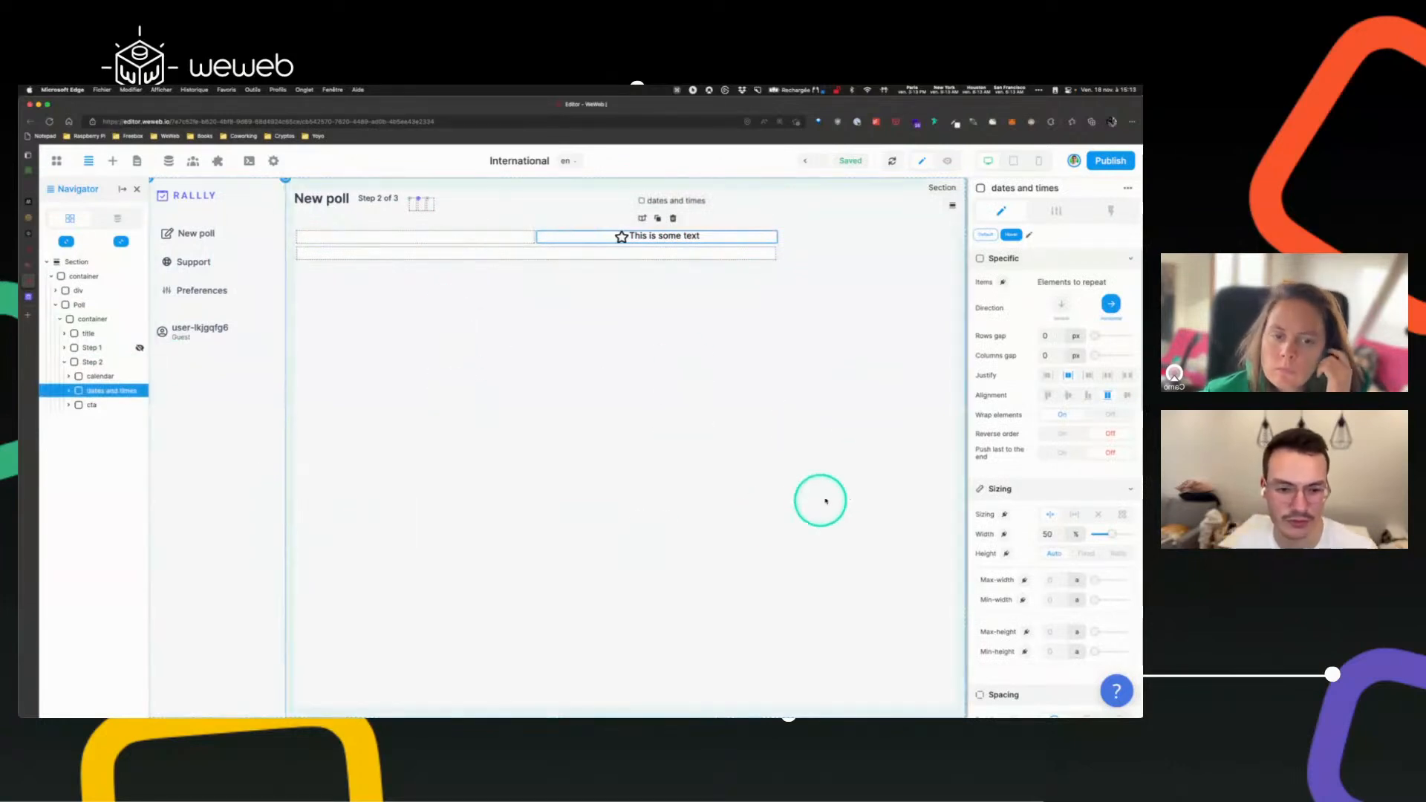
click(1061, 305)
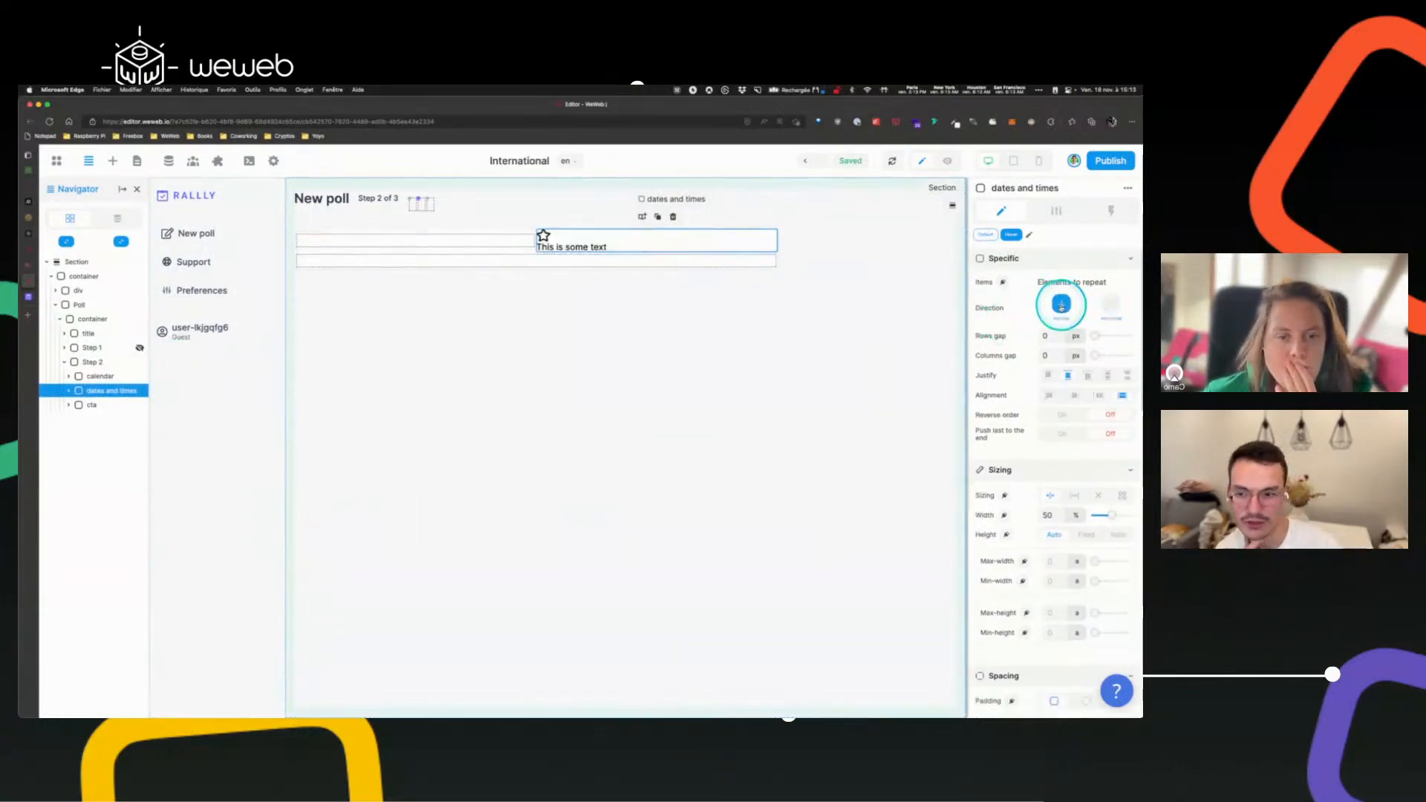
click(1074, 395)
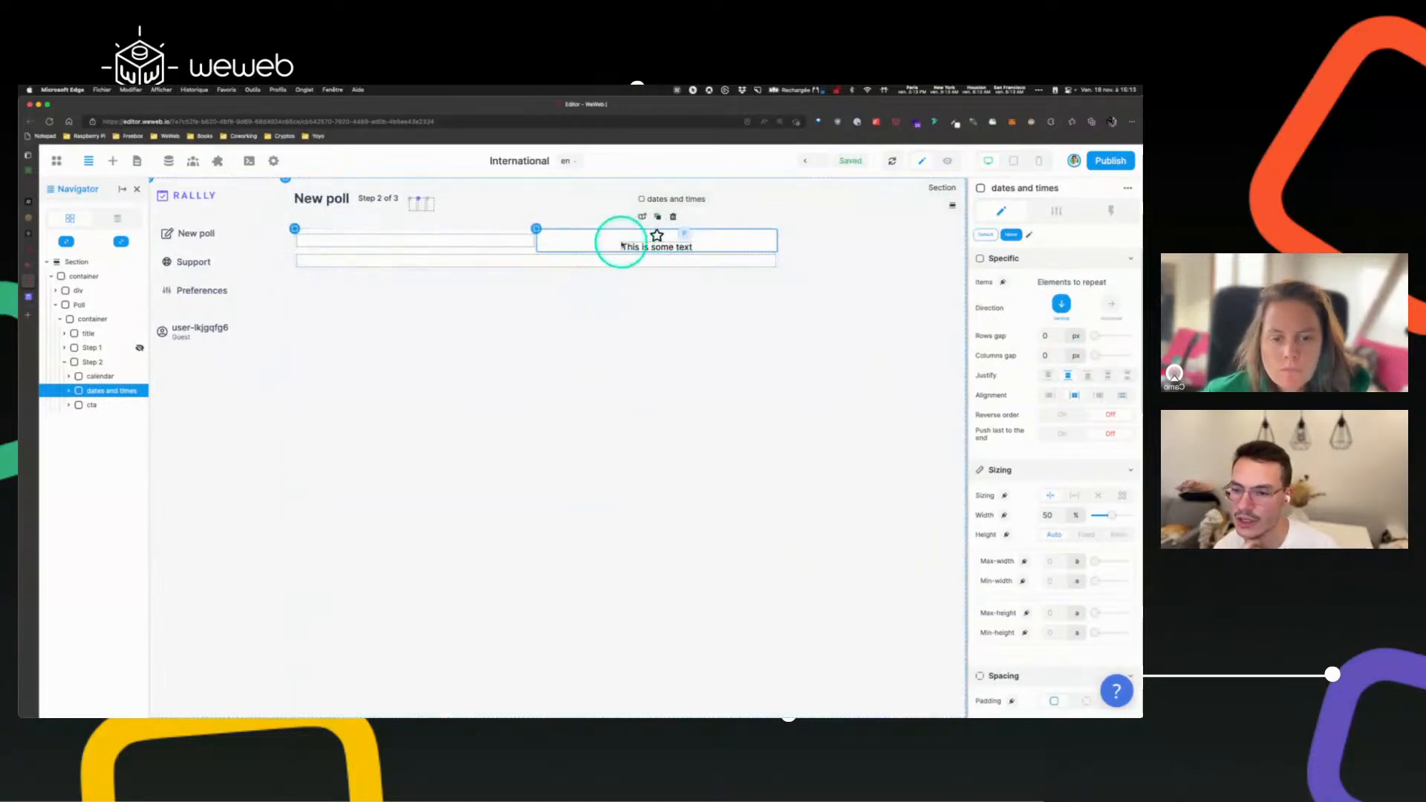
- Open the icon selection for the star icon in dates and times and show the FA Regular set
click(657, 236)
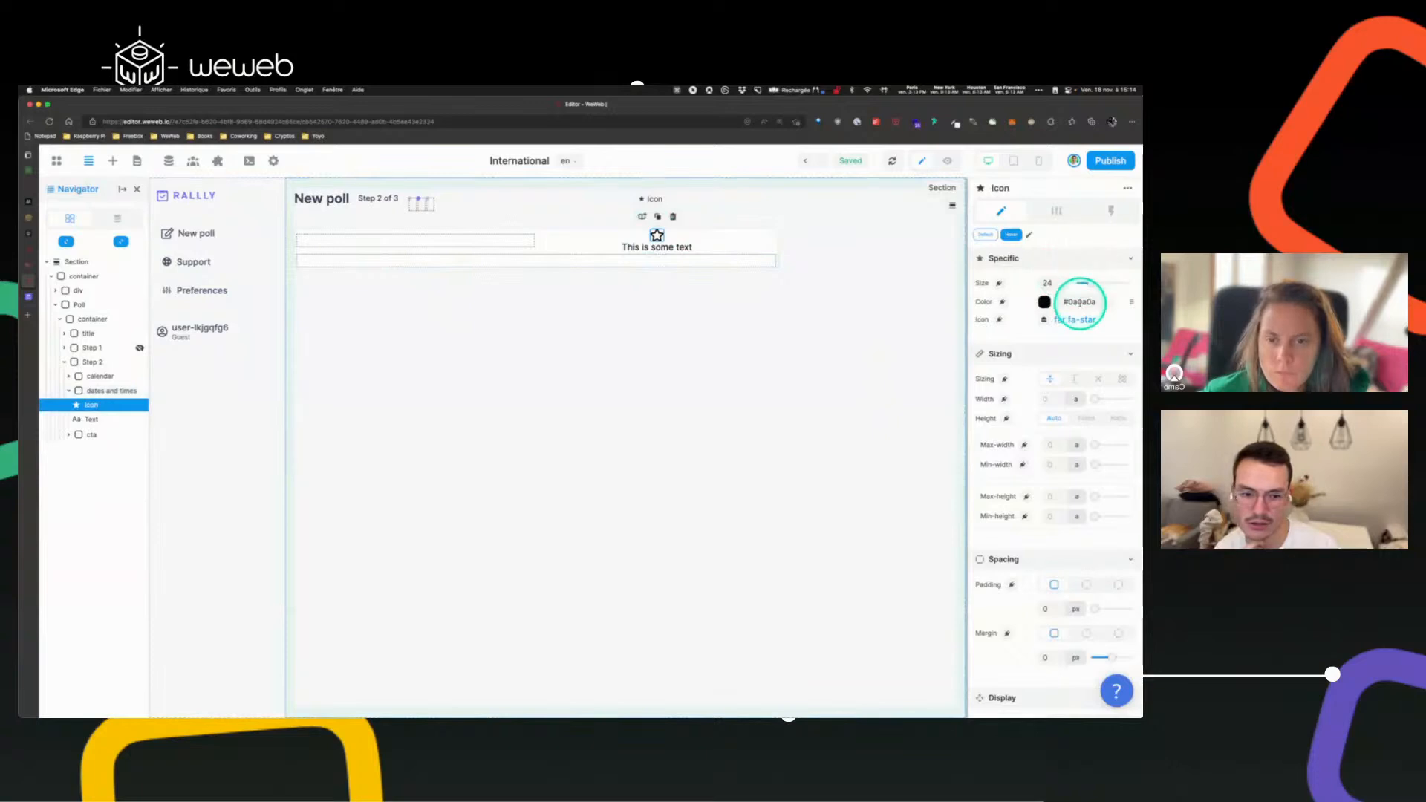
click(1072, 321)
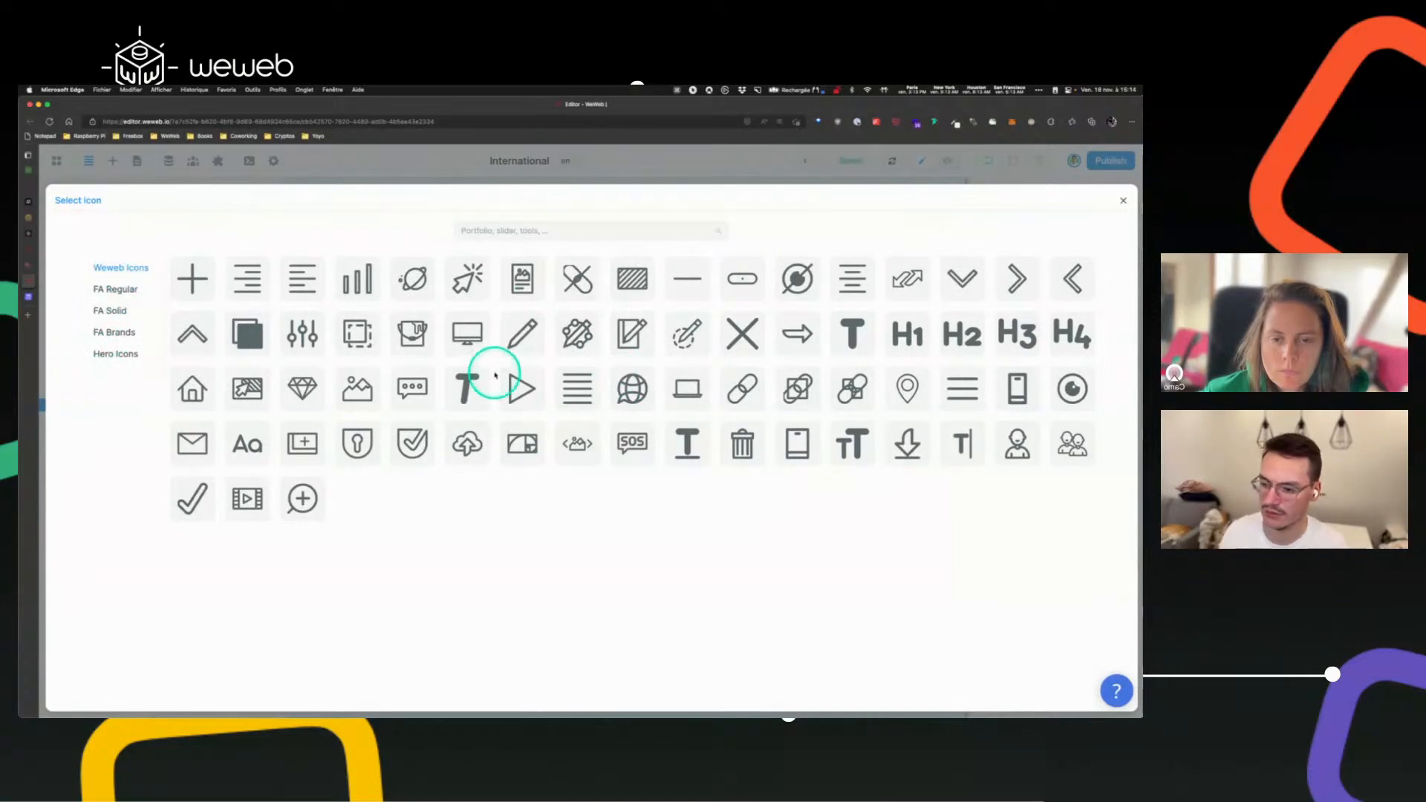
click(109, 298)
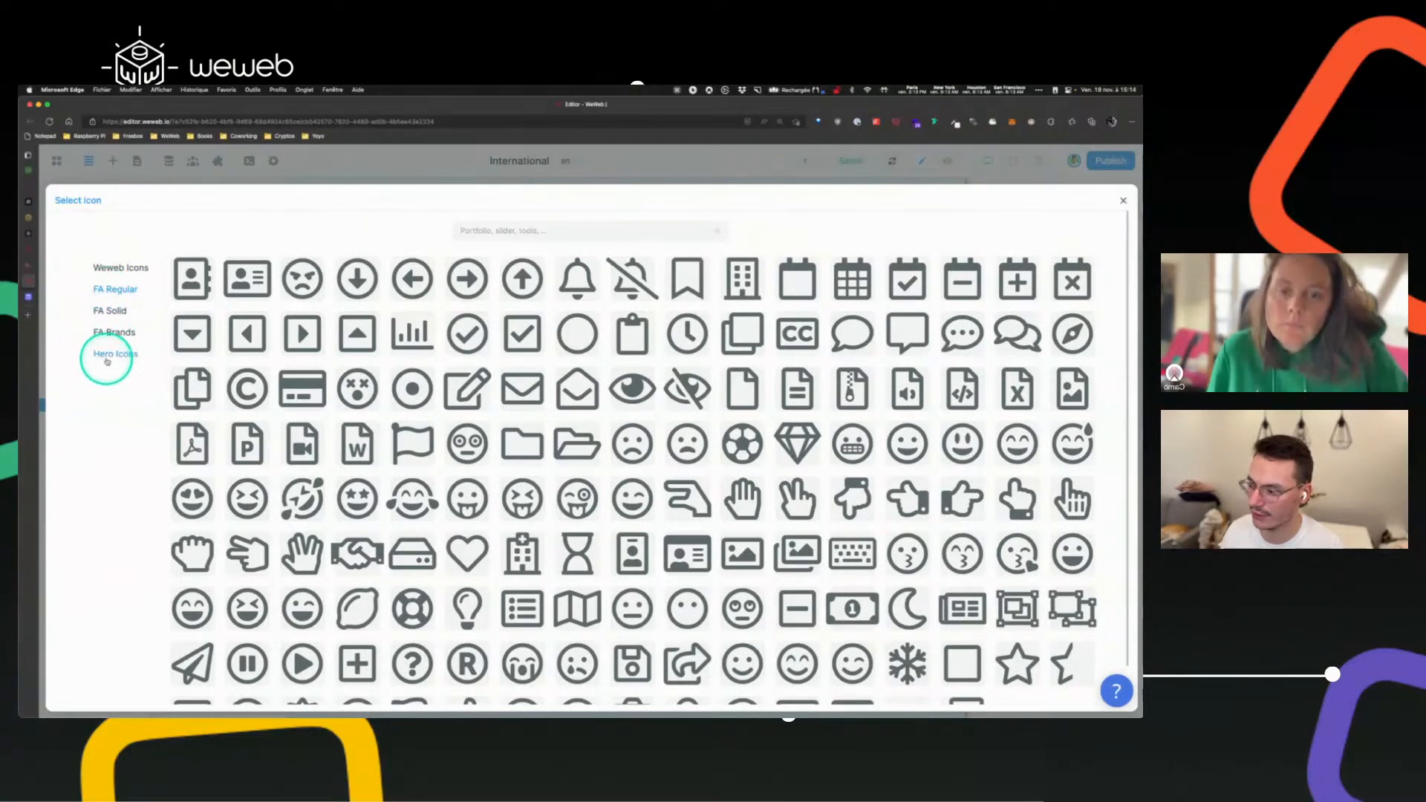
- Open the Font Awesome website, fontawesome.com, in a new browser tab and select its address
click(27, 316)
text(font)
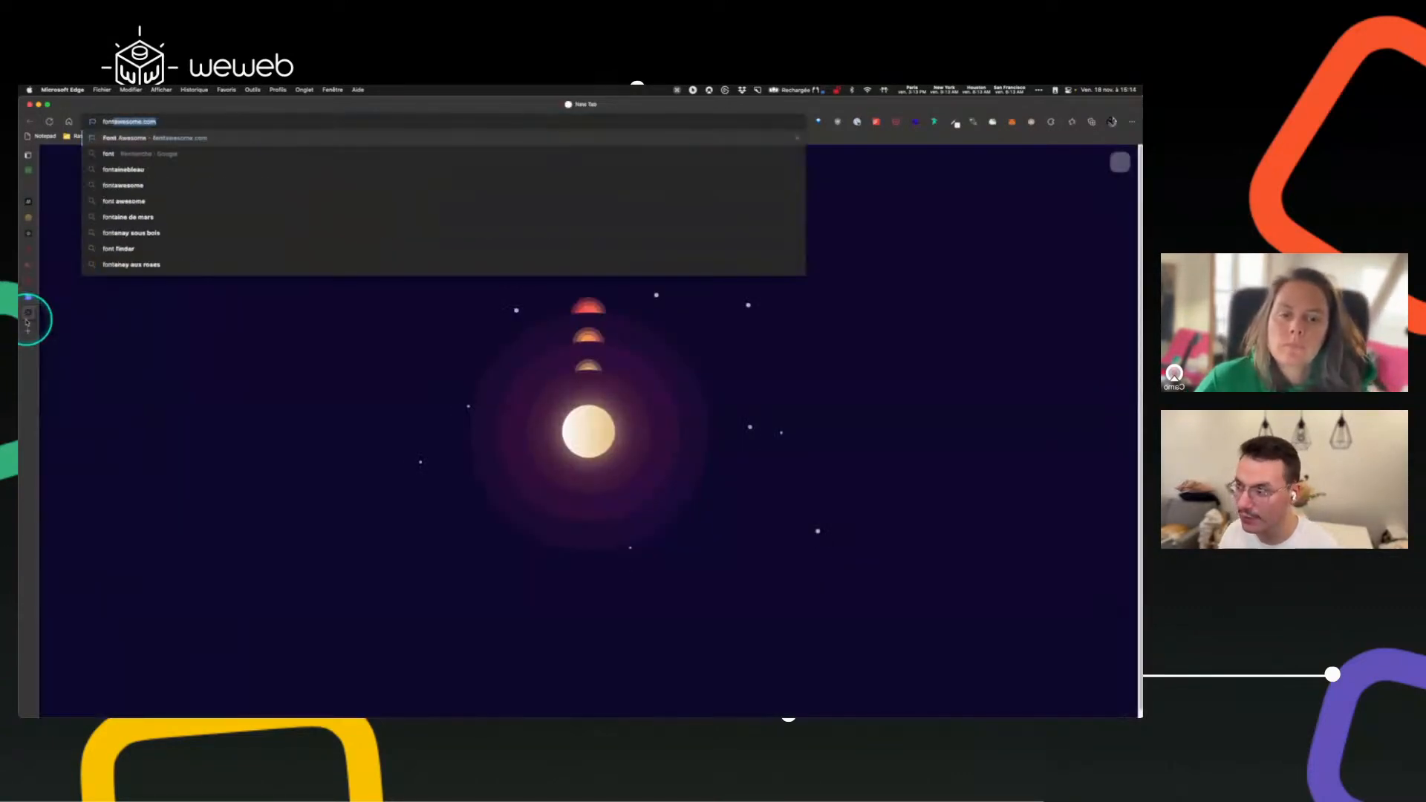
key(Down)
key(Down)
key(Down)
key(Down)
key(Down)
key(Down)
key(Down)
key(Down)
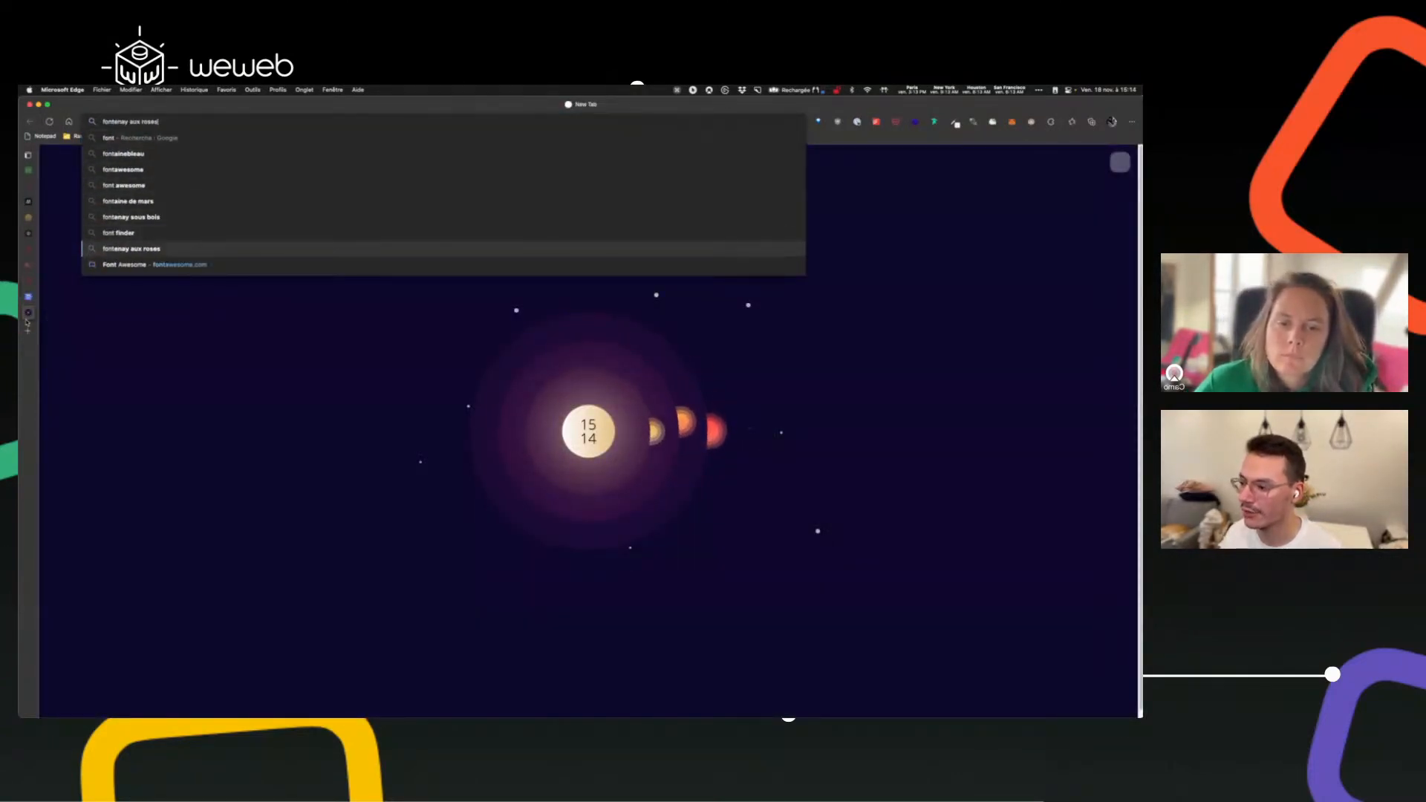
key(Return)
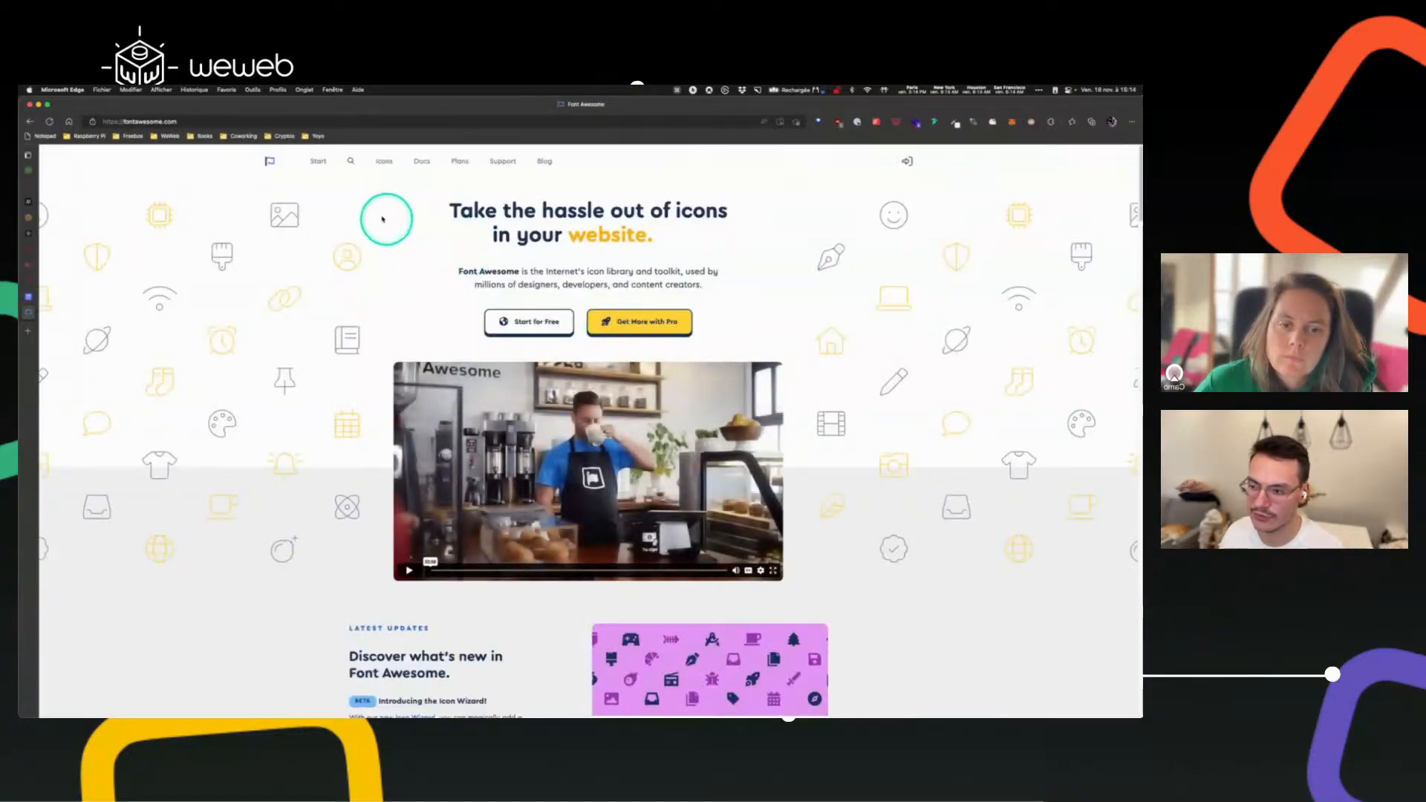
click(259, 125)
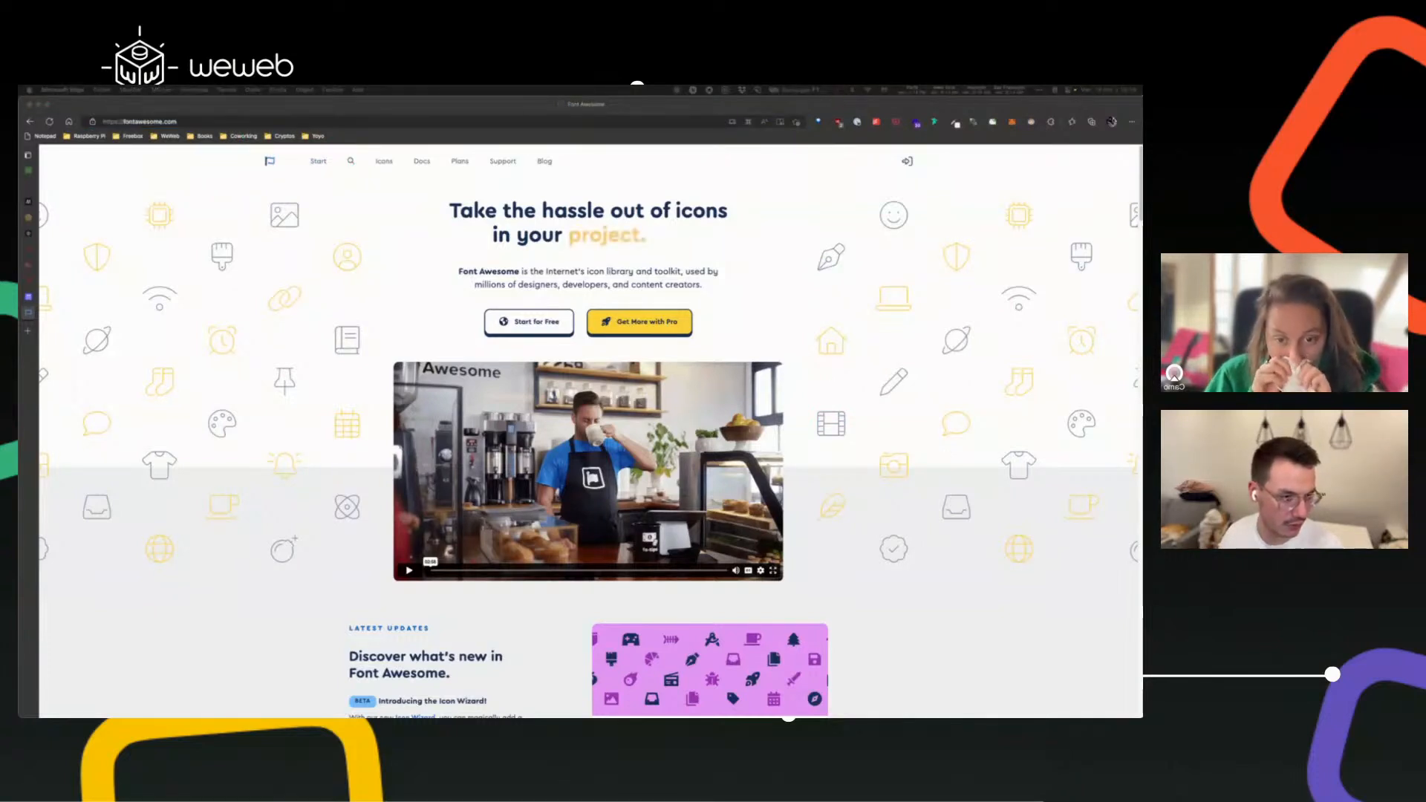
- Open the Heroicons website, heroicons.com, in another new tab and select its address
click(27, 330)
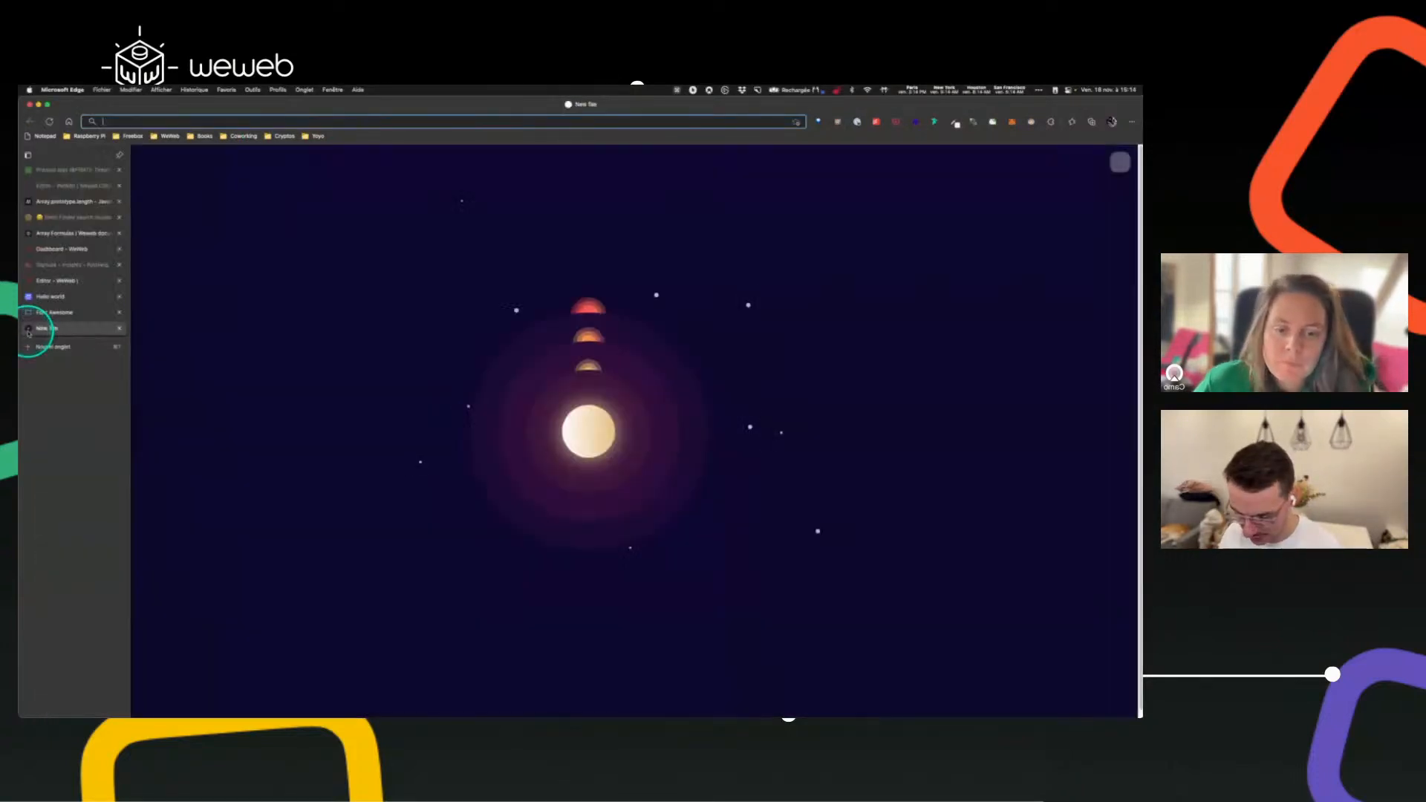
text(heroi)
key(Return)
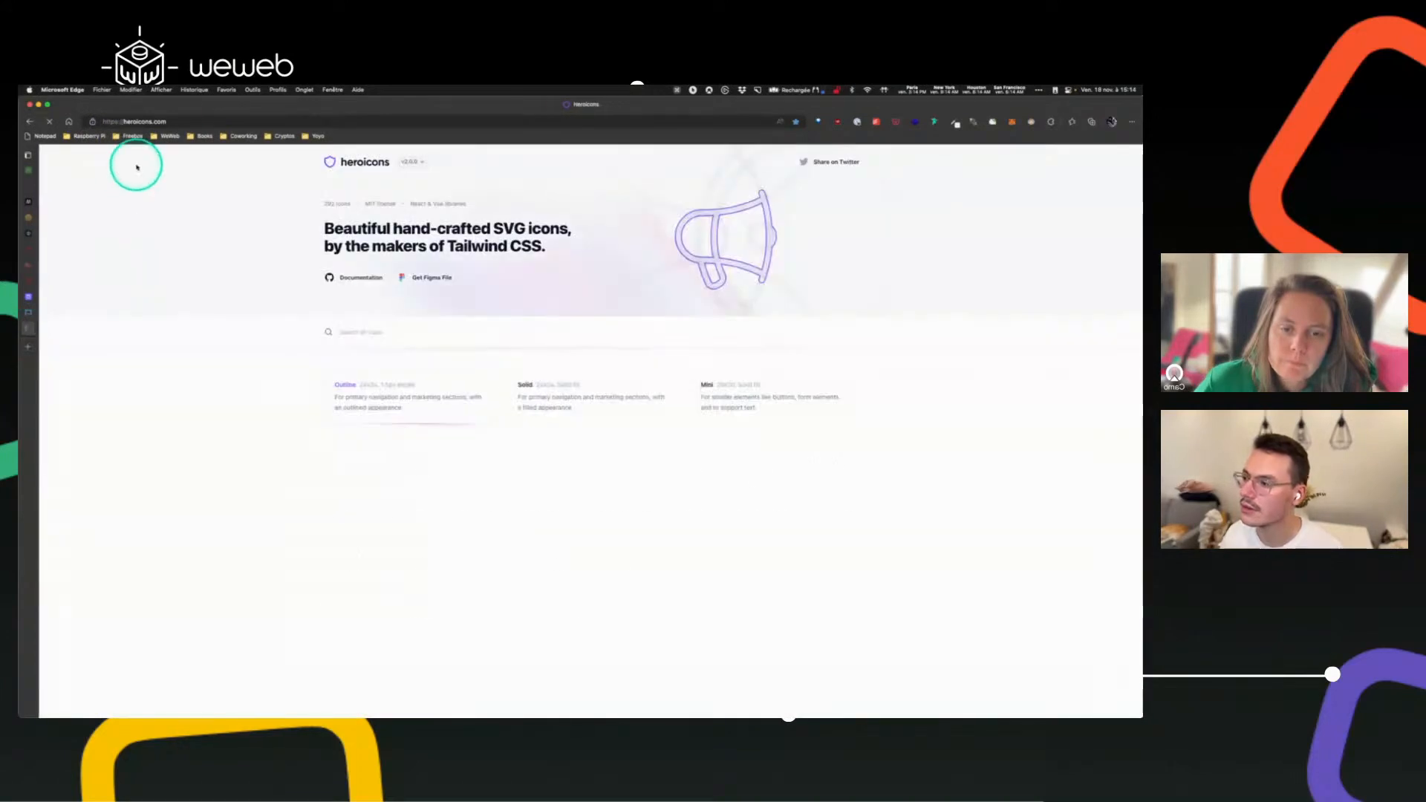
click(173, 120)
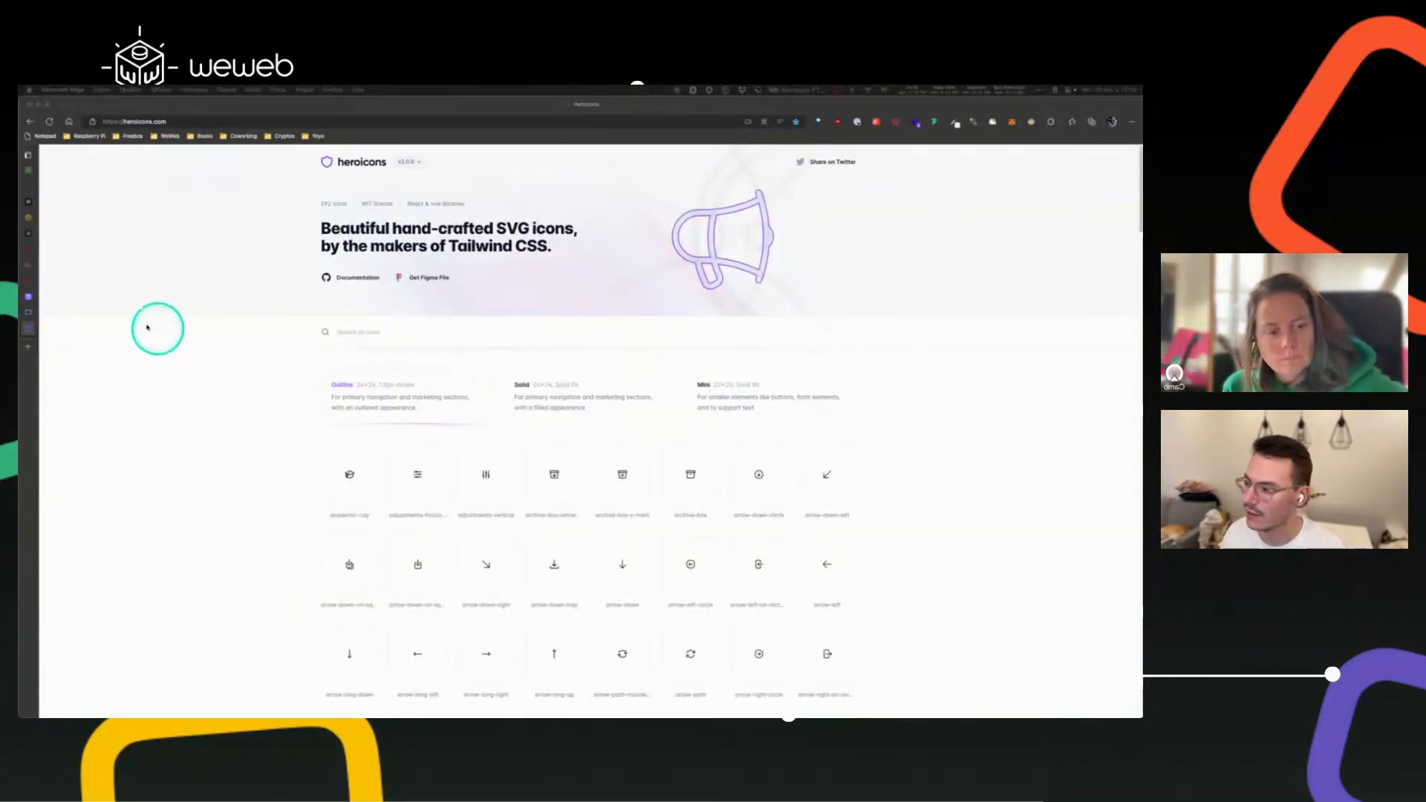
- Search Font Awesome's icon library for "calendar" and open the details of the regular-style calendar icon
click(37, 312)
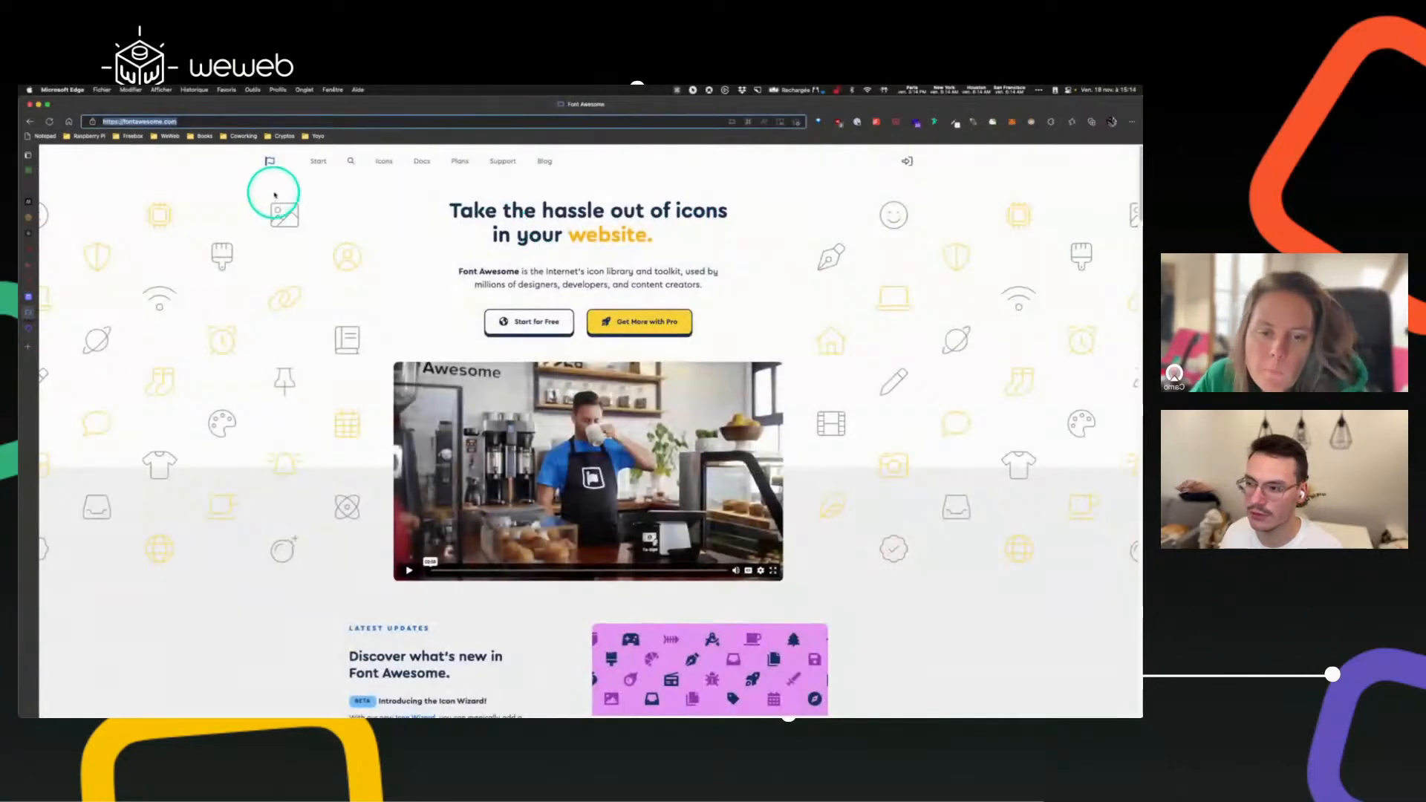
click(350, 160)
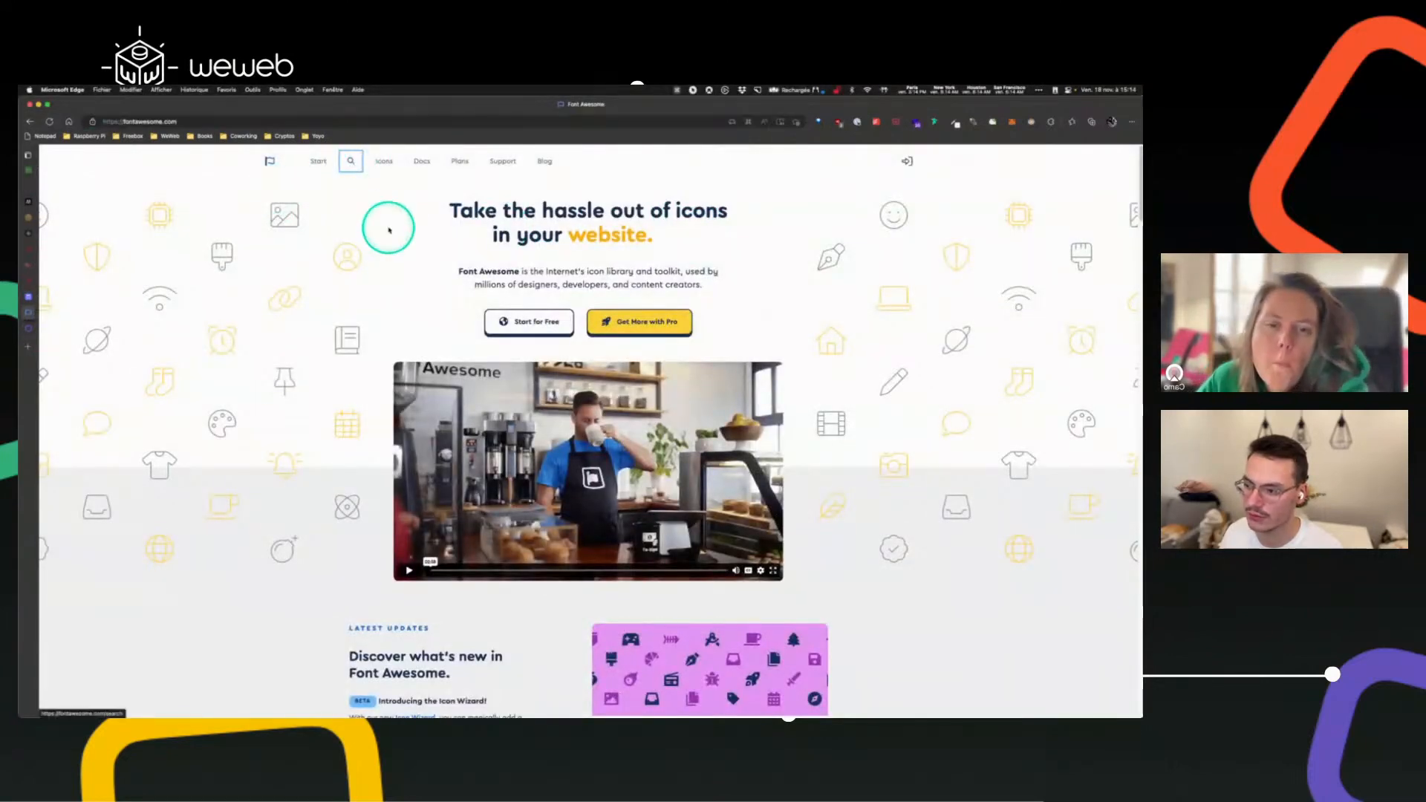
click(350, 162)
click(487, 211)
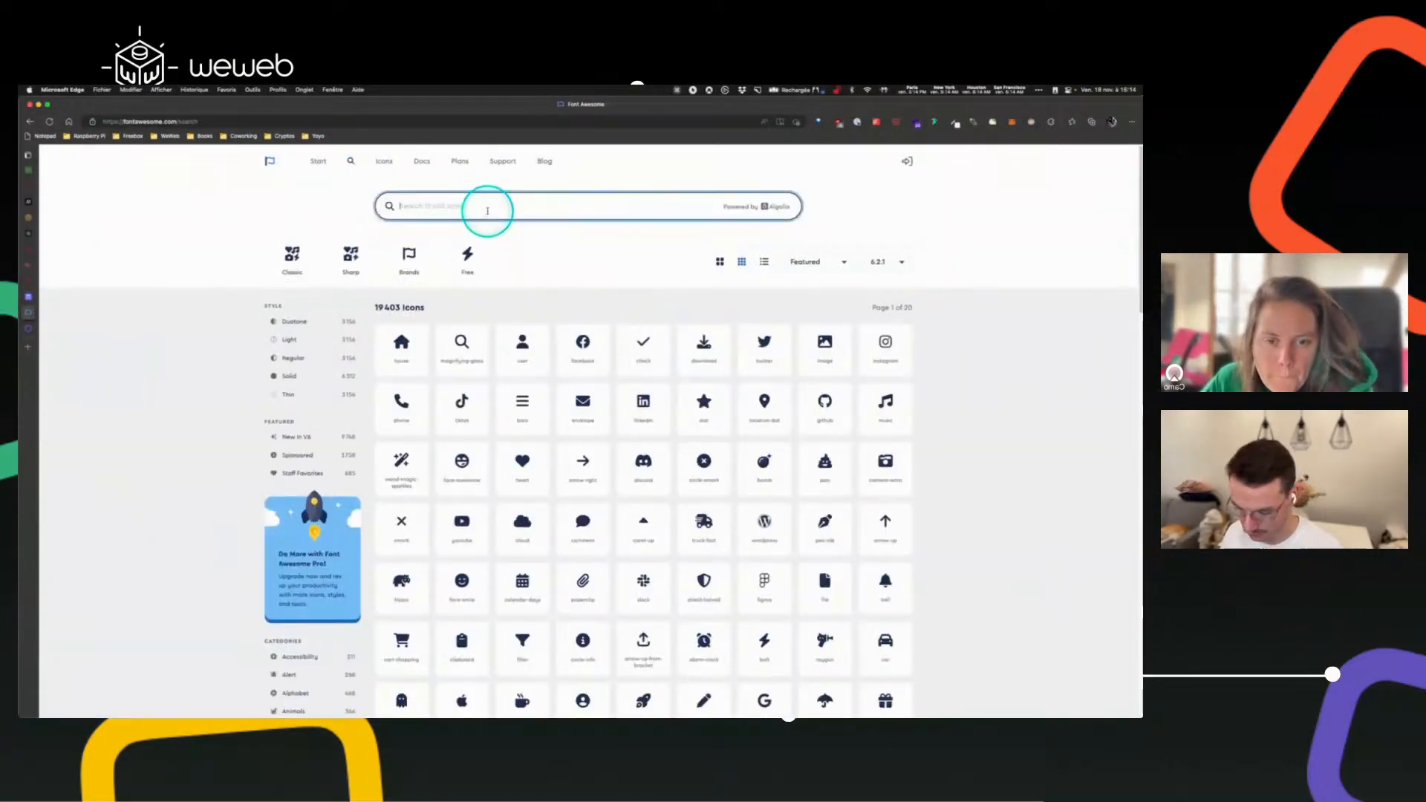
text(calendar)
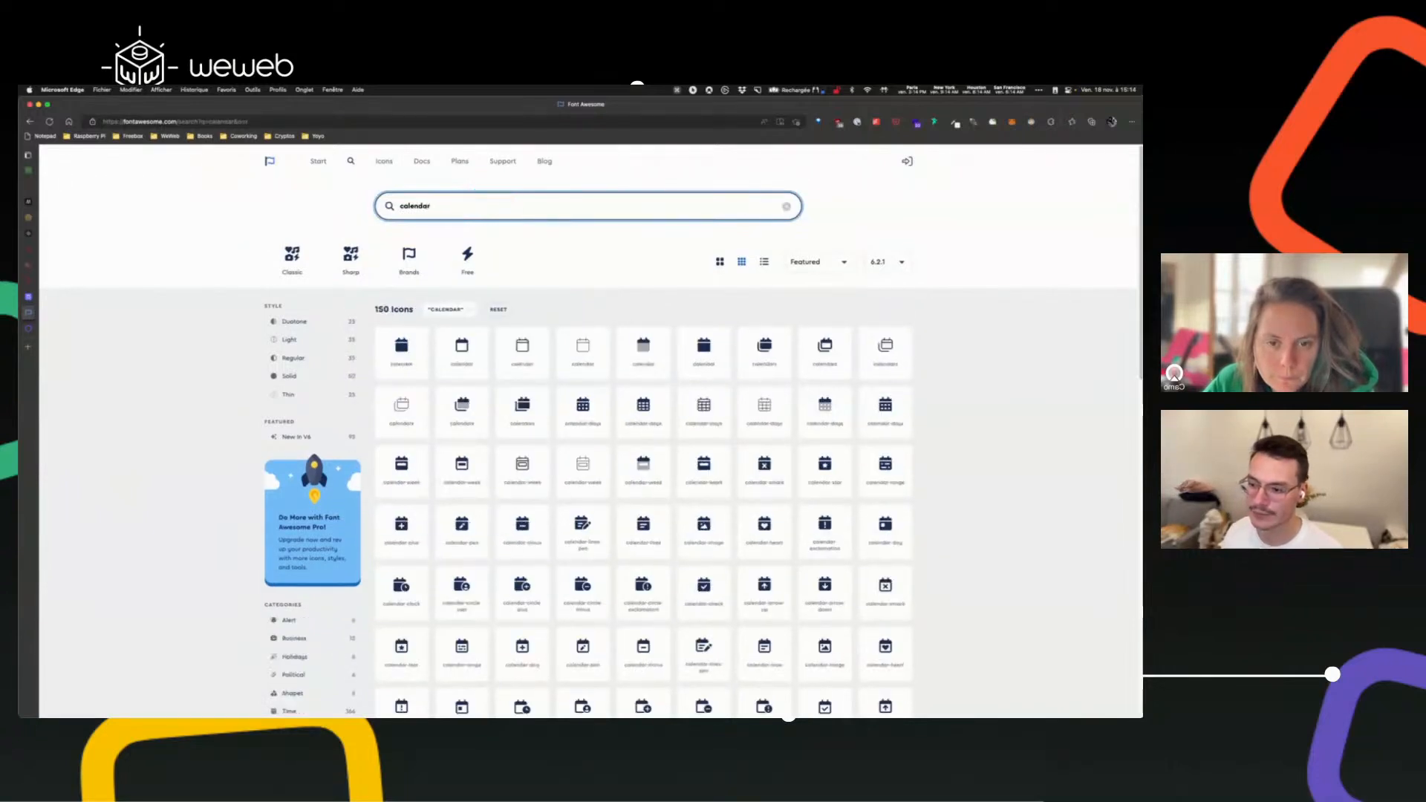
click(455, 371)
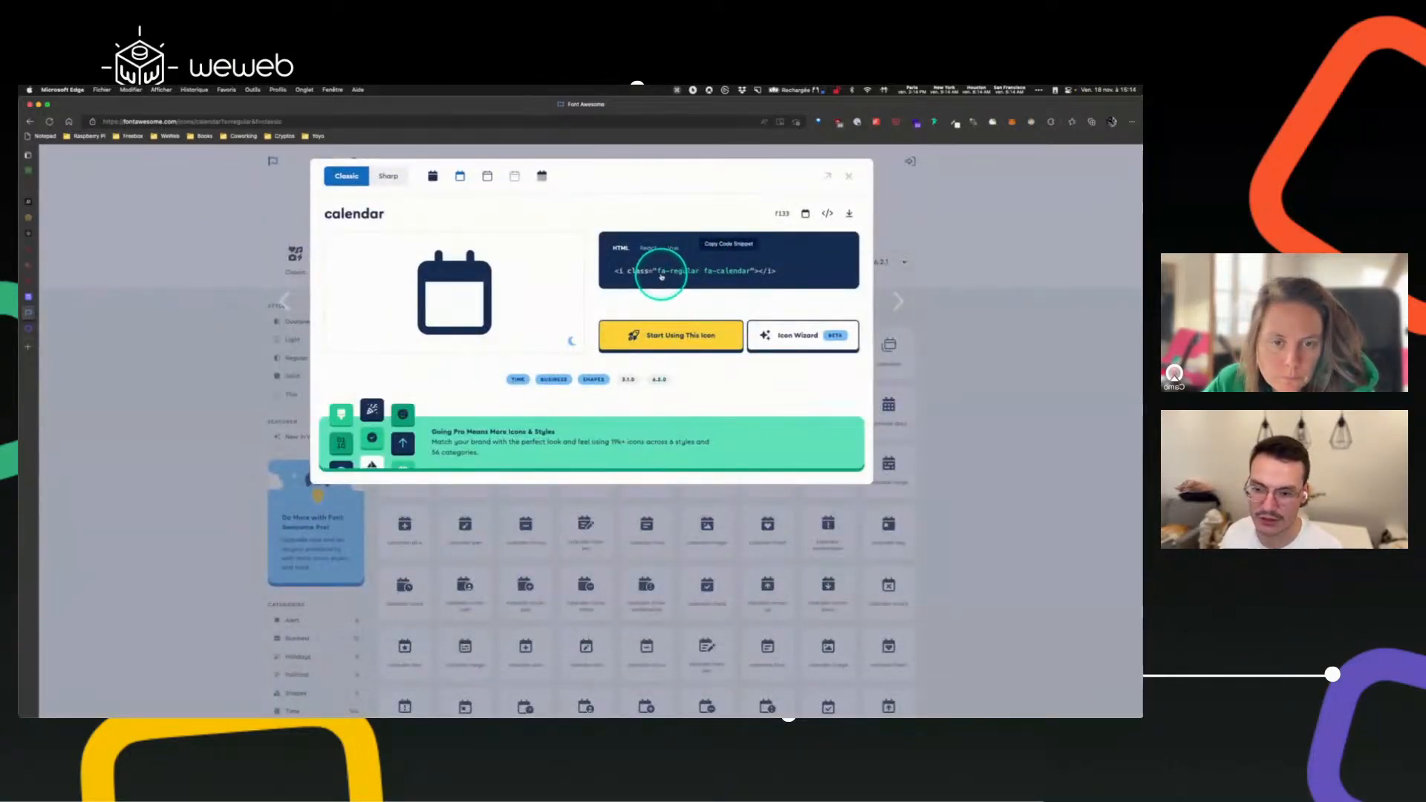
- Switch back to the WeWeb editor, search FA Regular for "calendar" and choose the calendar icon with a grid
click(25, 281)
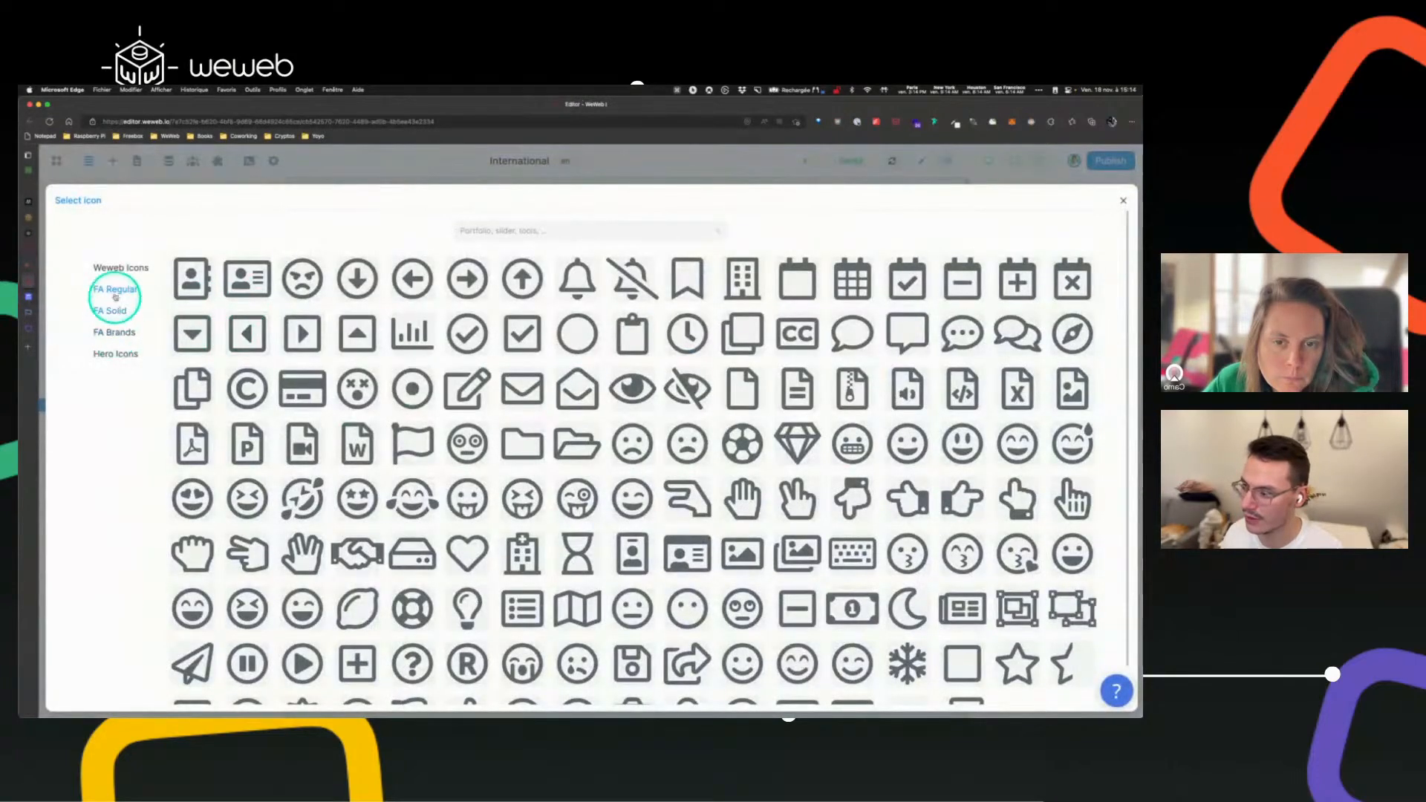
click(501, 233)
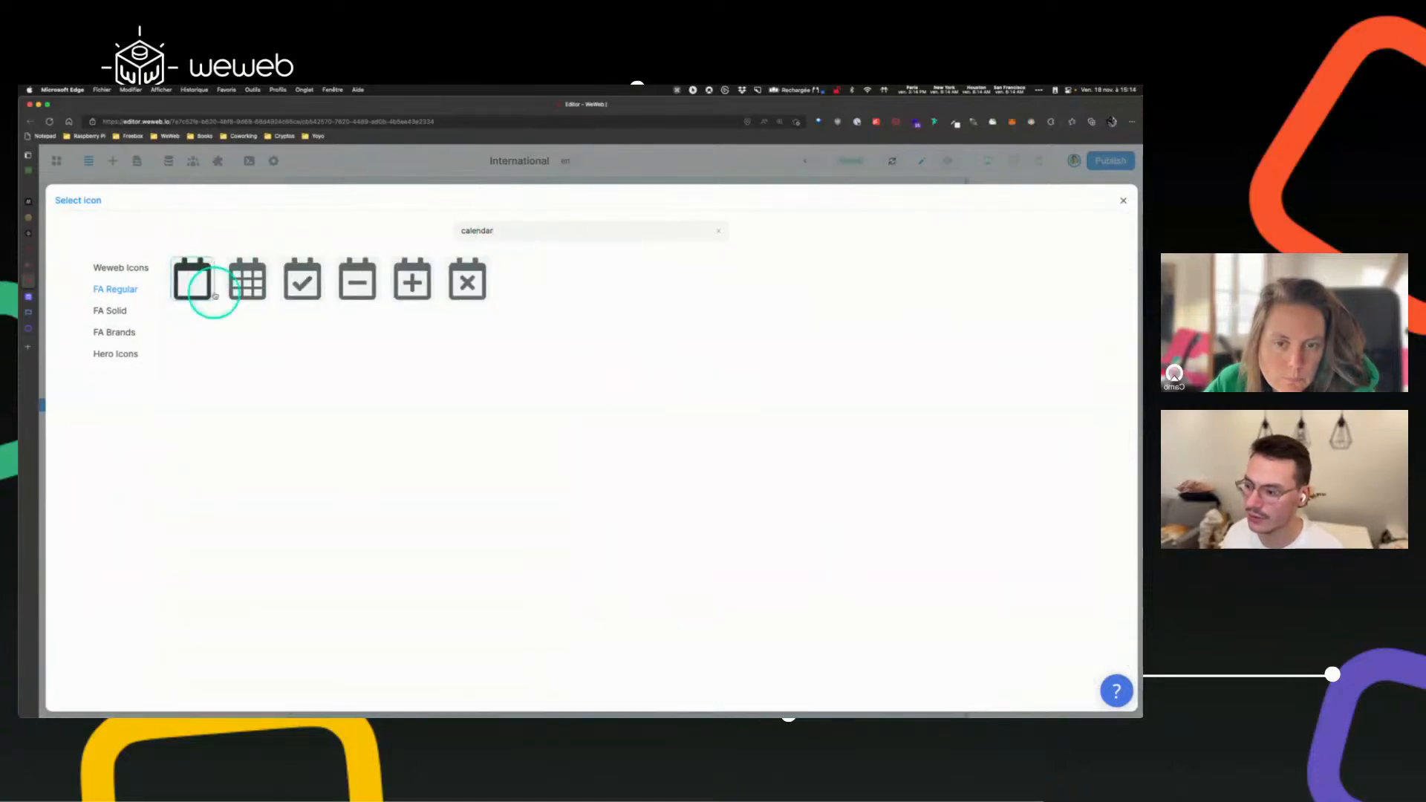
click(247, 281)
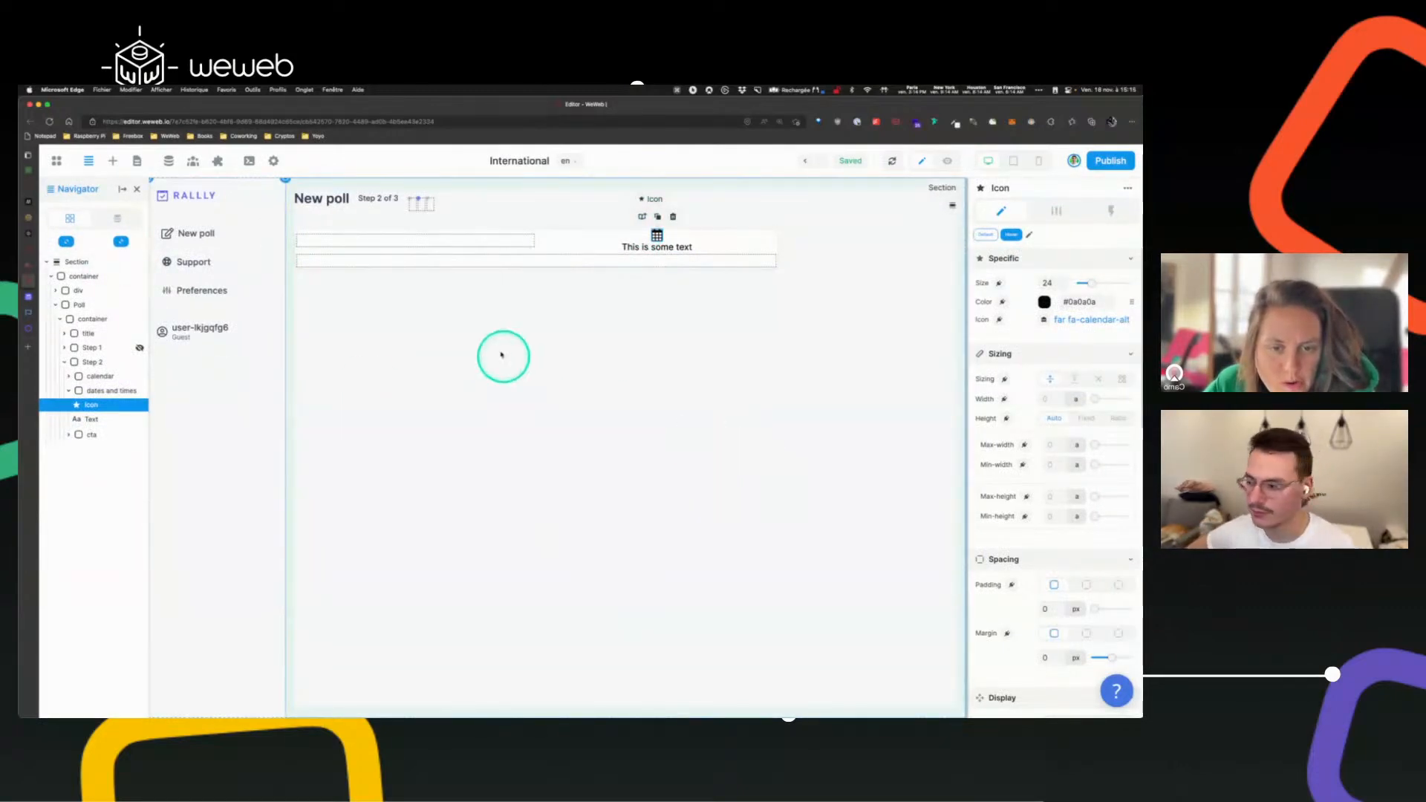
- Browse the Hero Icons set available for the calendar icon element, and leave the icon selection
click(1074, 319)
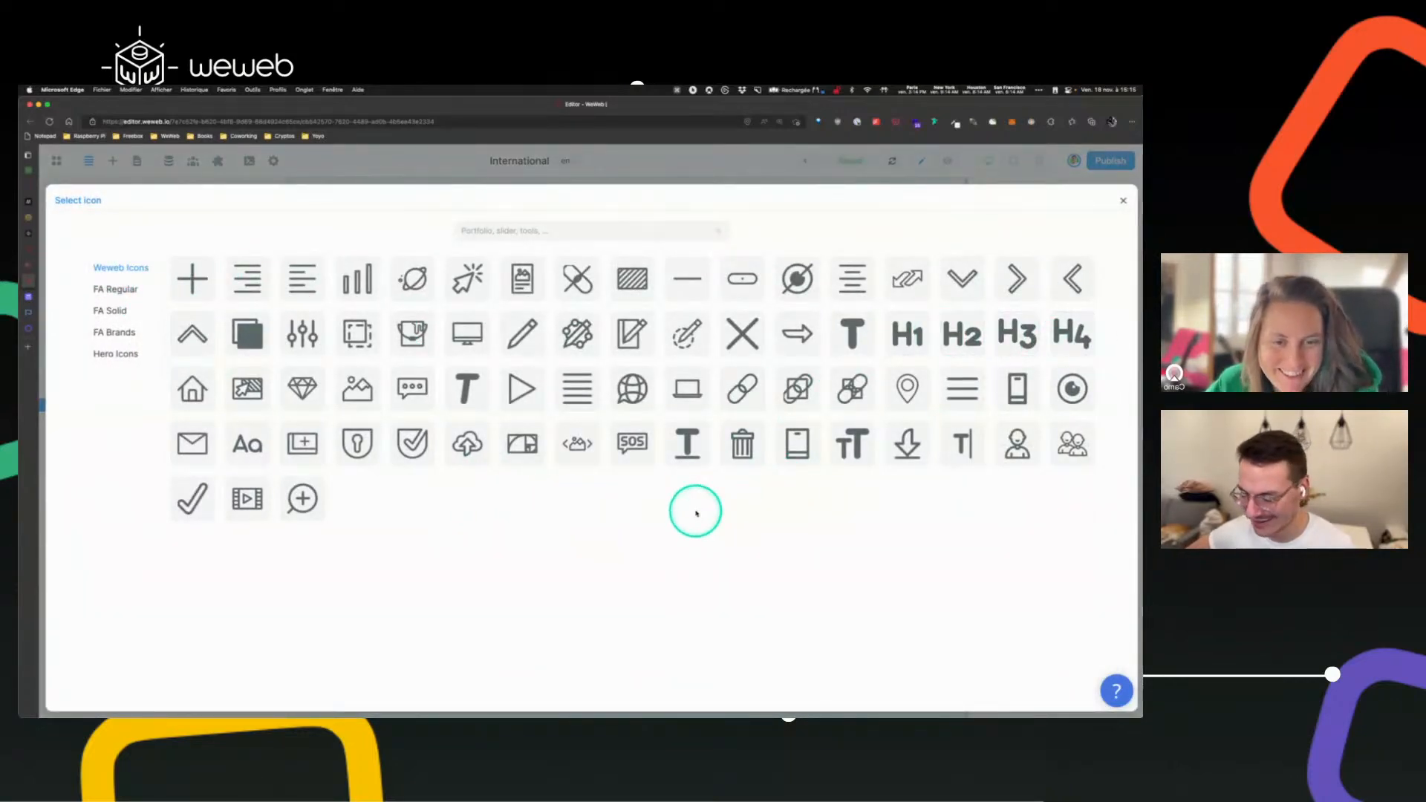
click(106, 359)
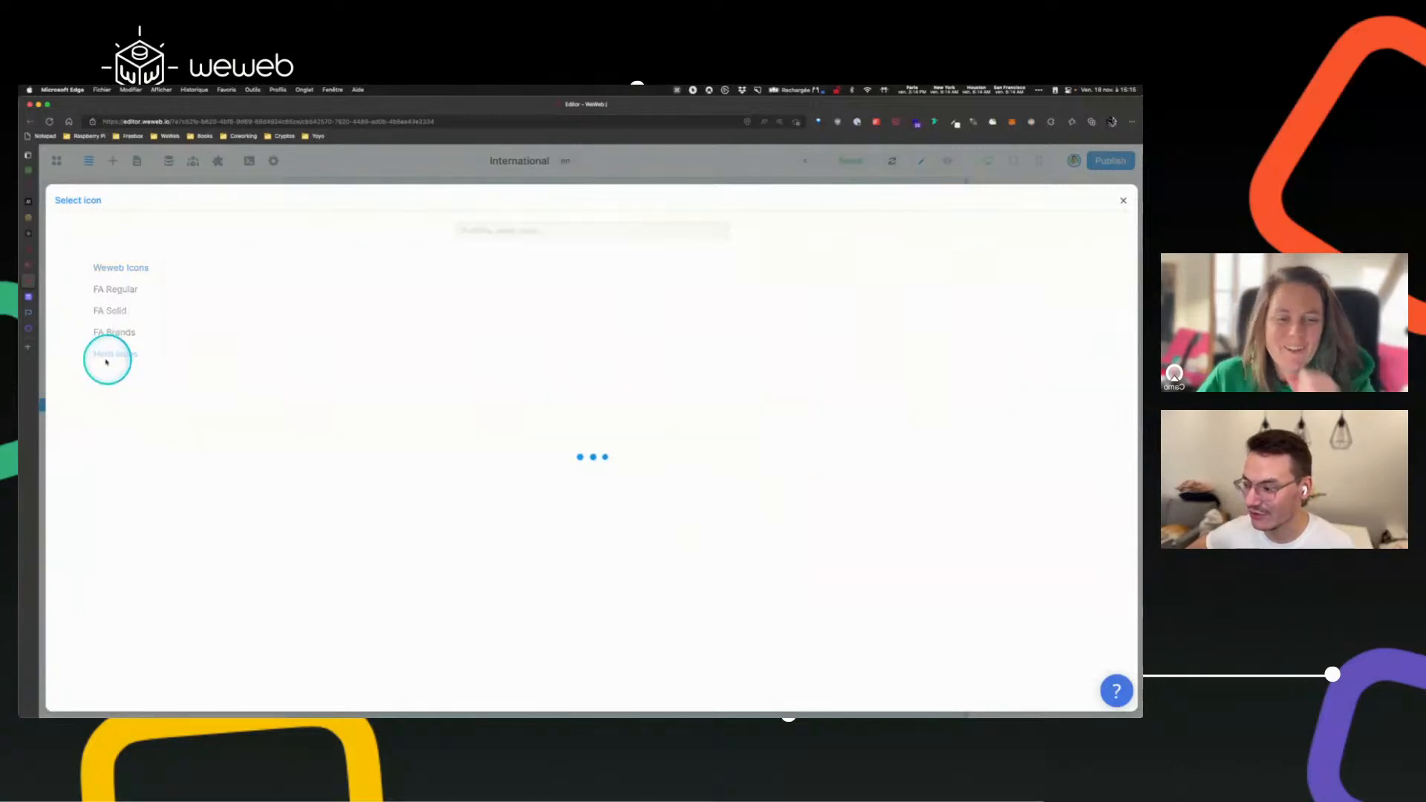
scroll(739, 464, down, 5)
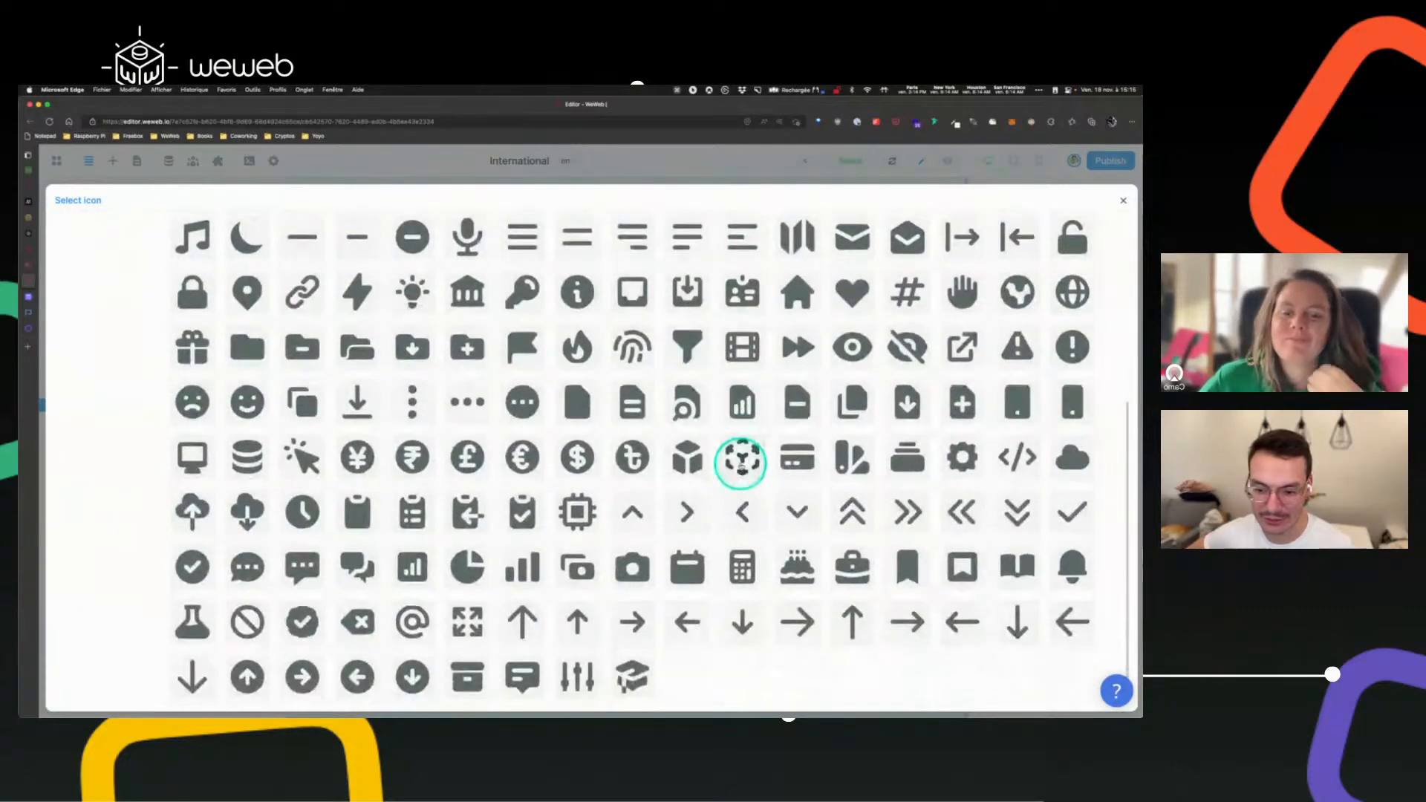
scroll(741, 462, up, 5)
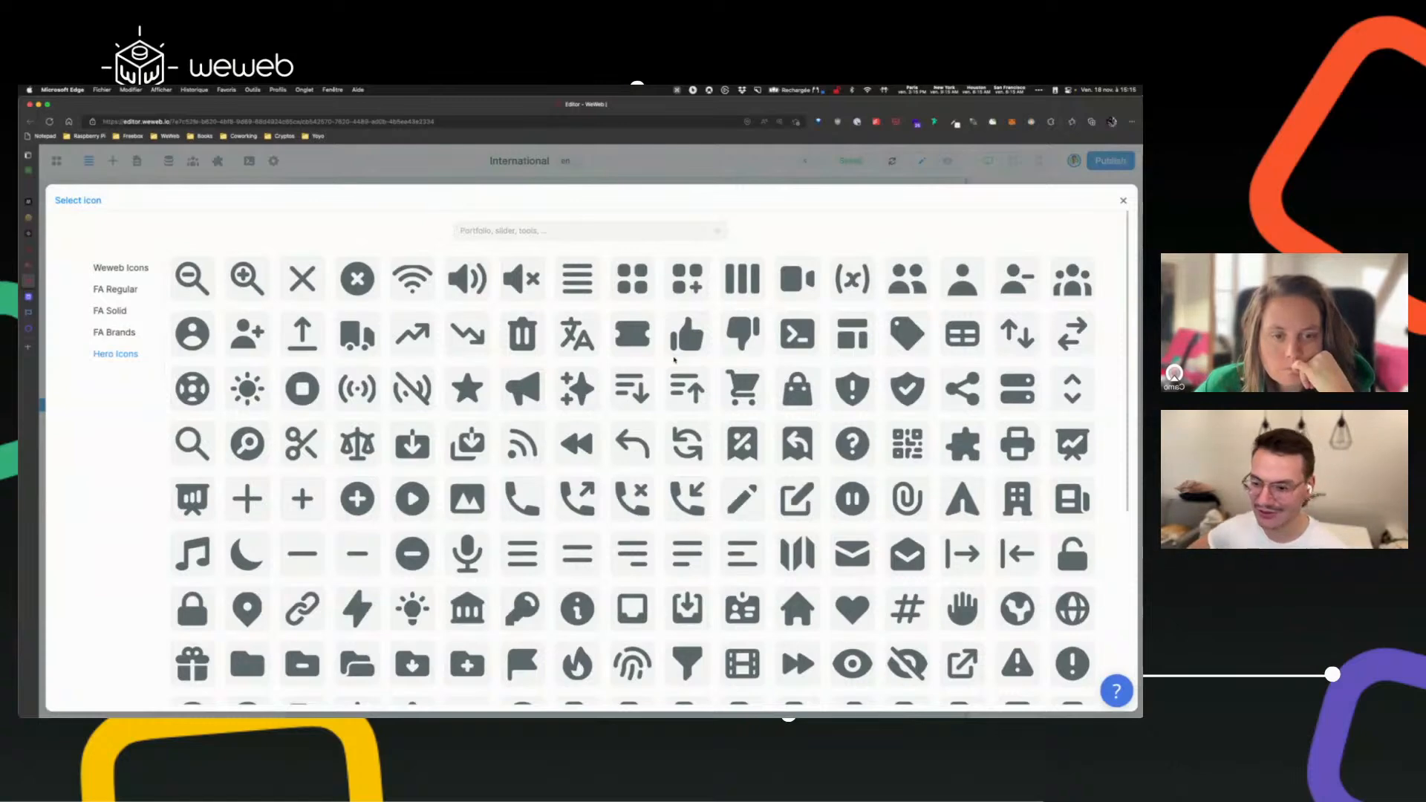
click(906, 255)
click(1123, 200)
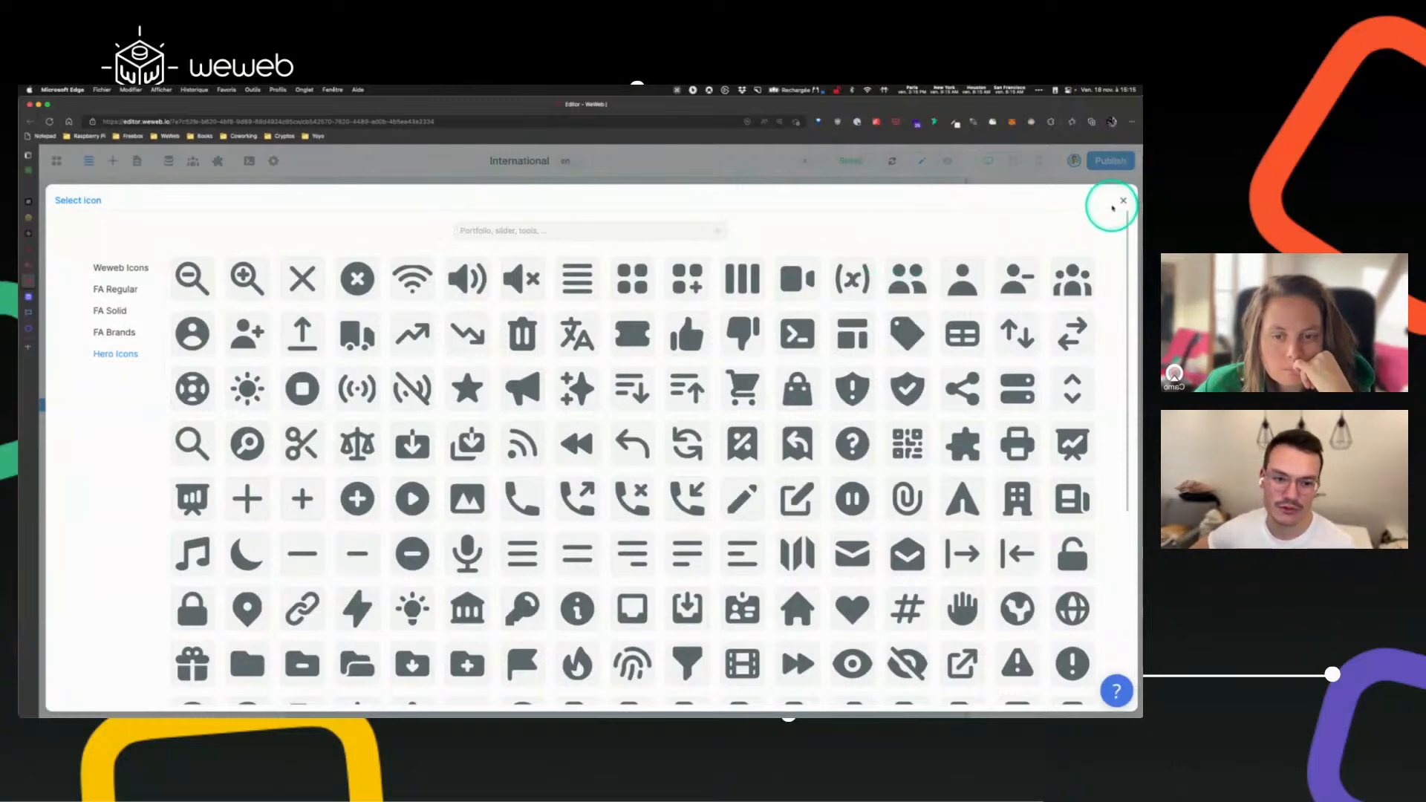
- Examine the icon list on the Heroicons website, and return to the Font Awesome home page
click(30, 328)
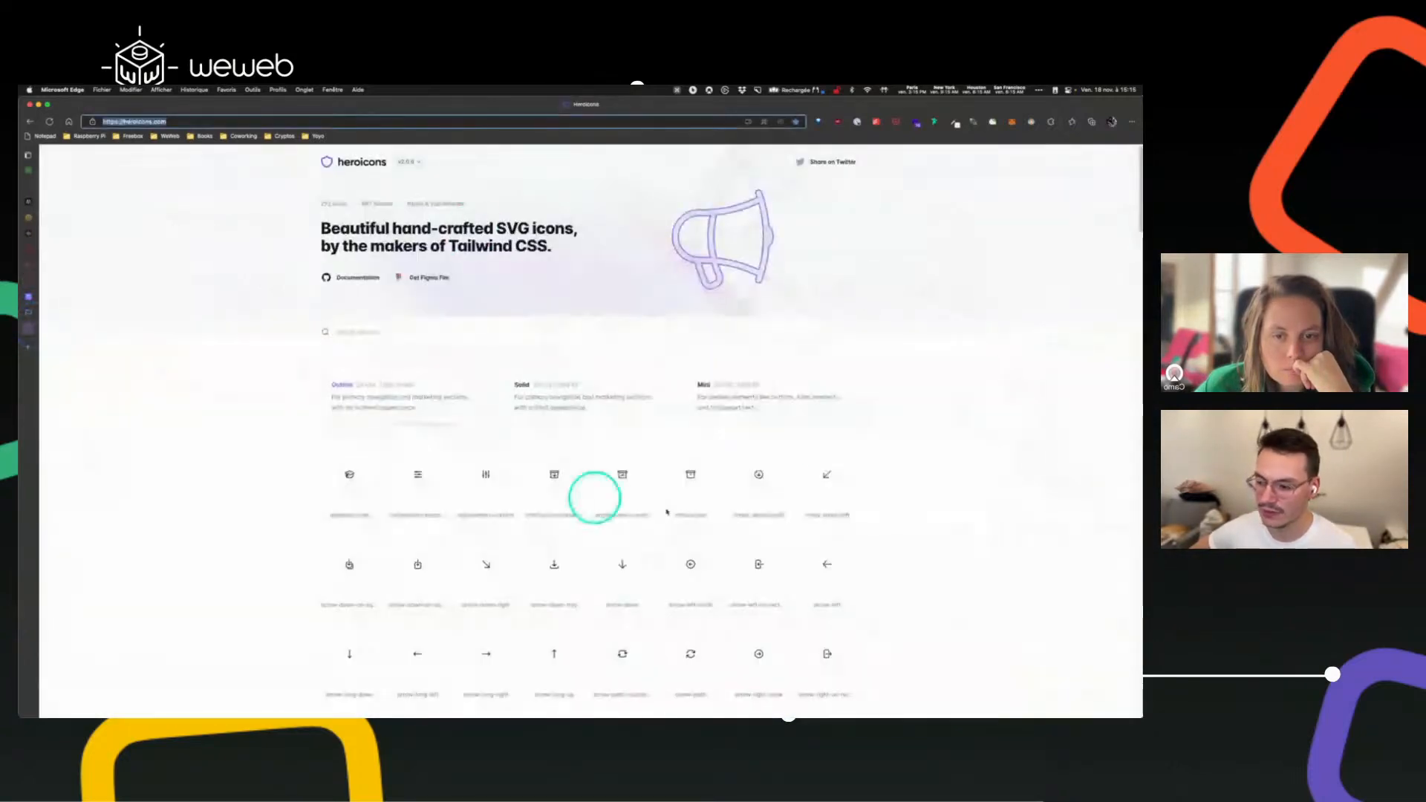
scroll(548, 319, down, 1)
scroll(520, 237, up, 1)
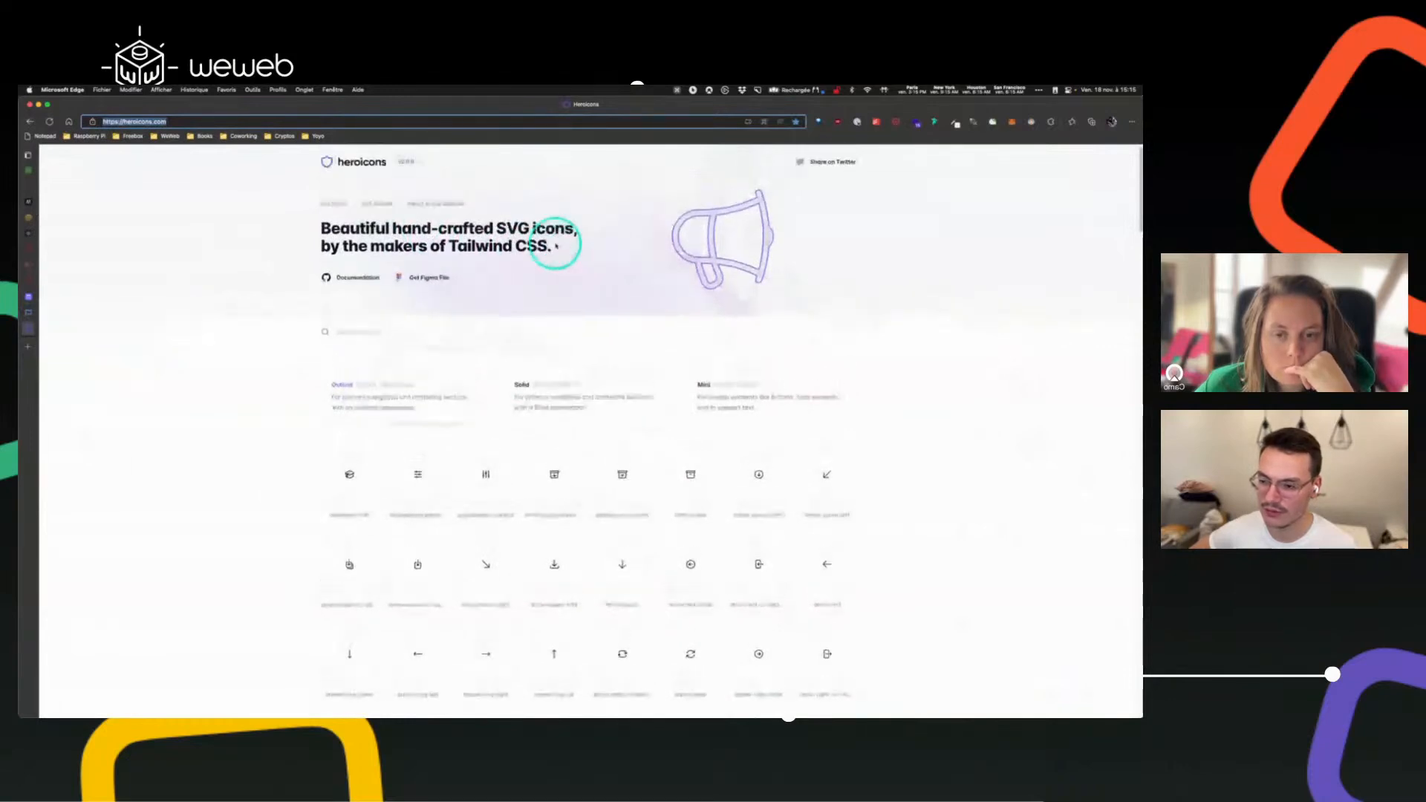
click(224, 242)
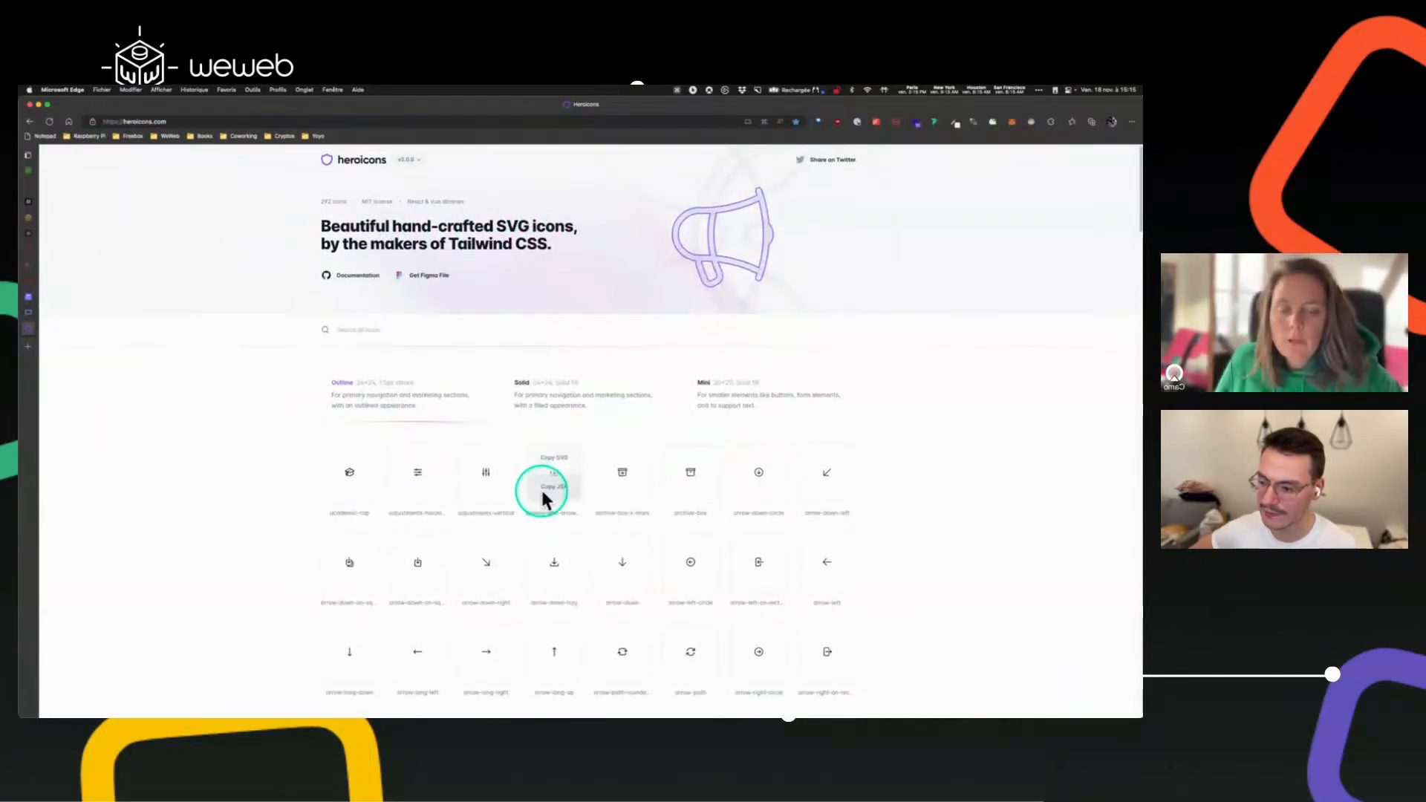
scroll(505, 479, down, 1)
scroll(334, 439, up, 1)
click(28, 312)
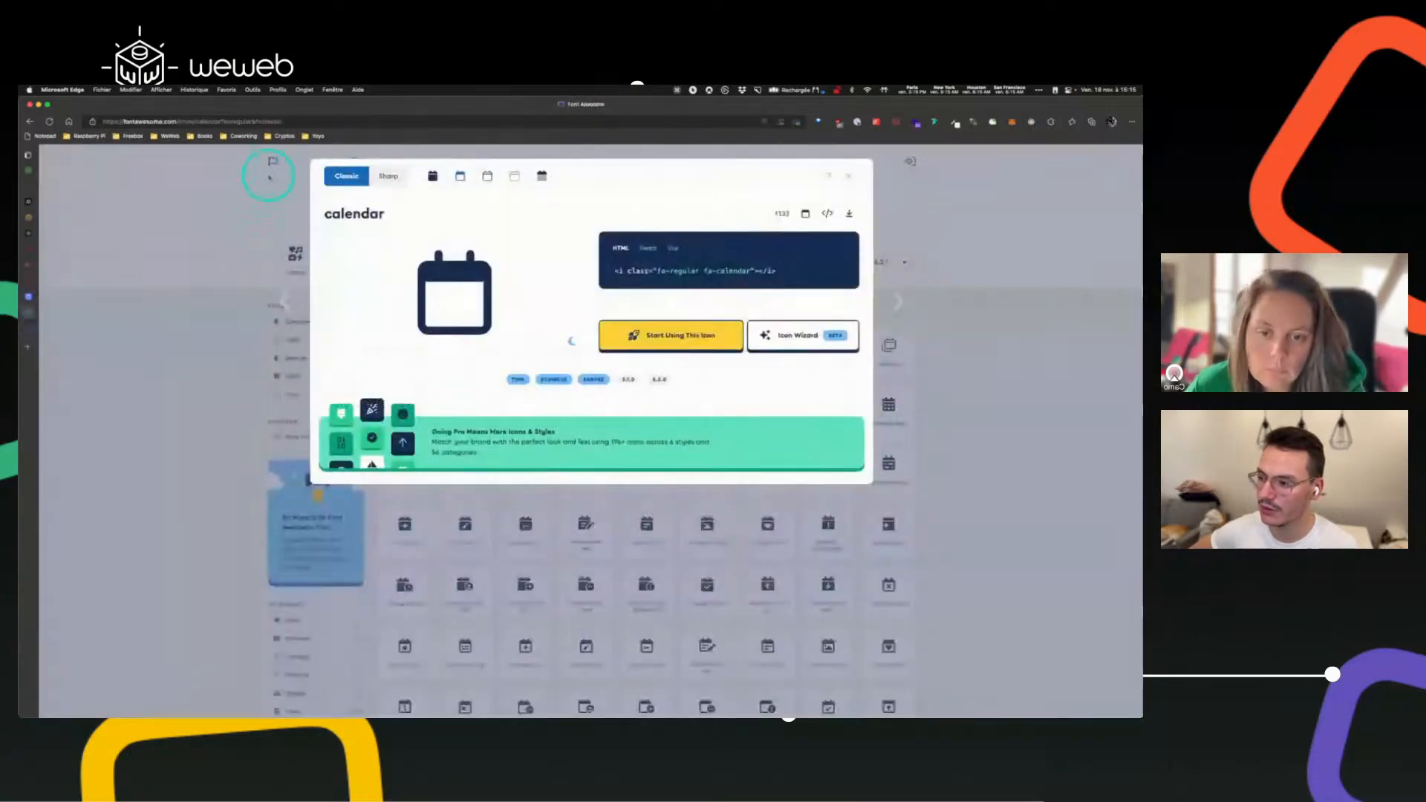
click(270, 167)
click(271, 162)
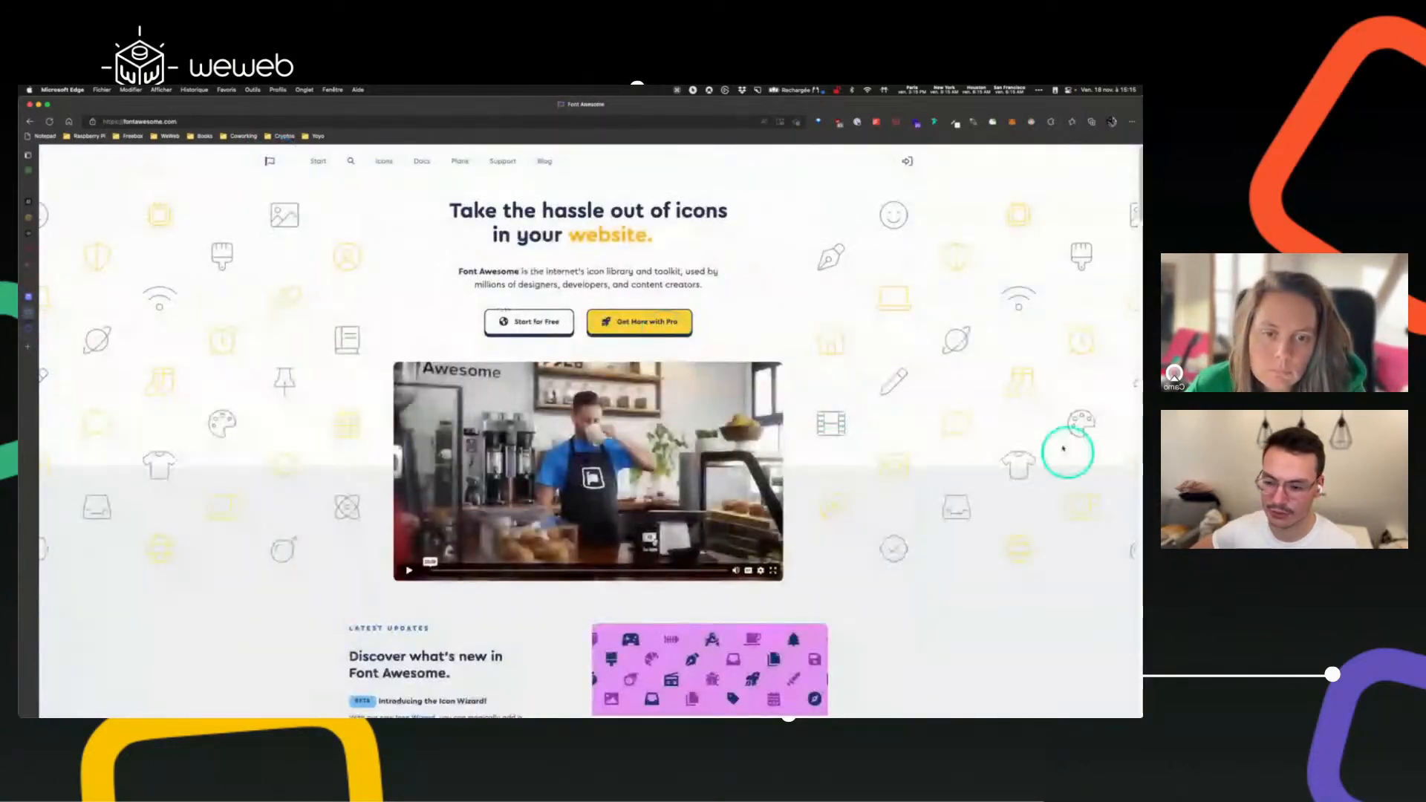
- Look over the Font Awesome home page, and switch back to the WeWeb editor
scroll(747, 357, down, 4)
scroll(747, 356, down, 4)
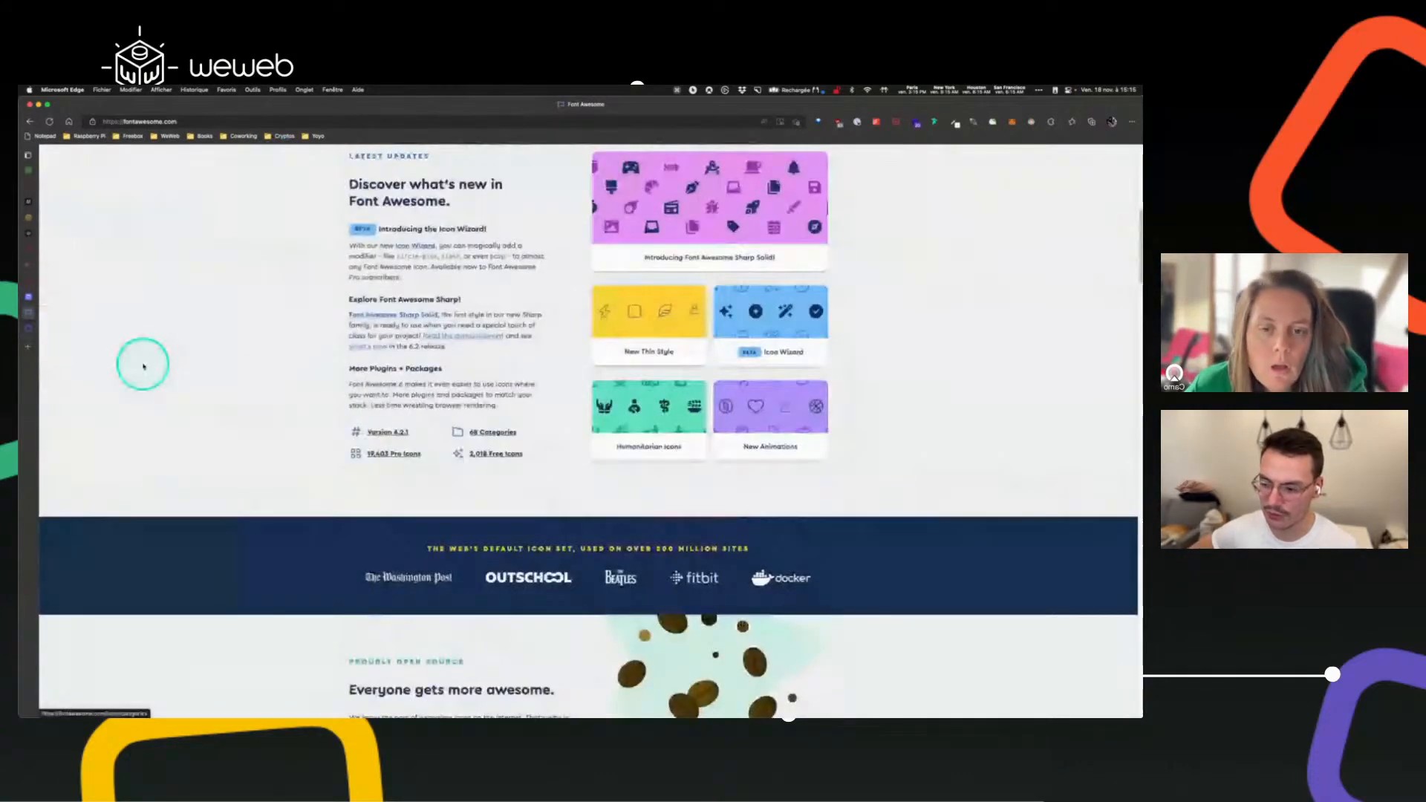
scroll(140, 360, up, 8)
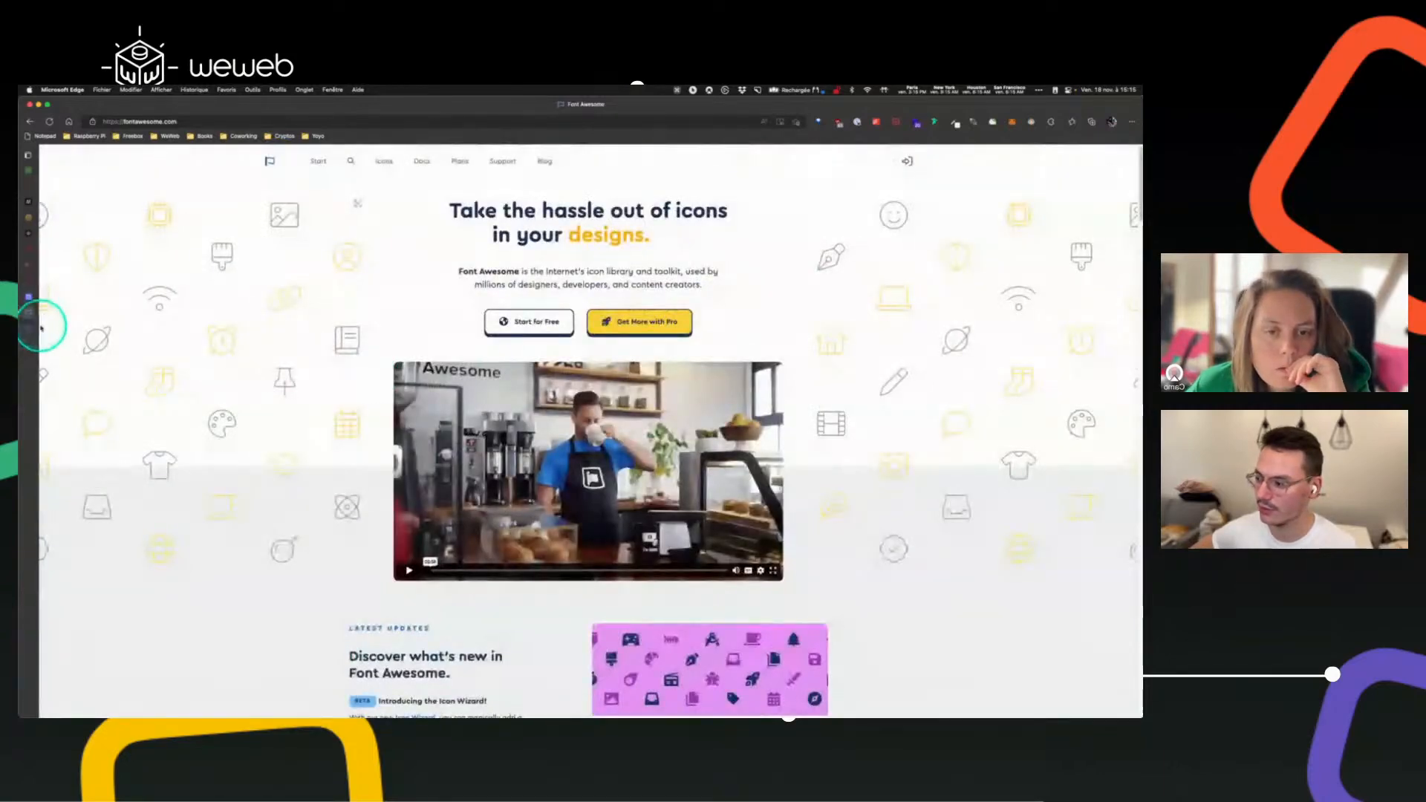
click(29, 297)
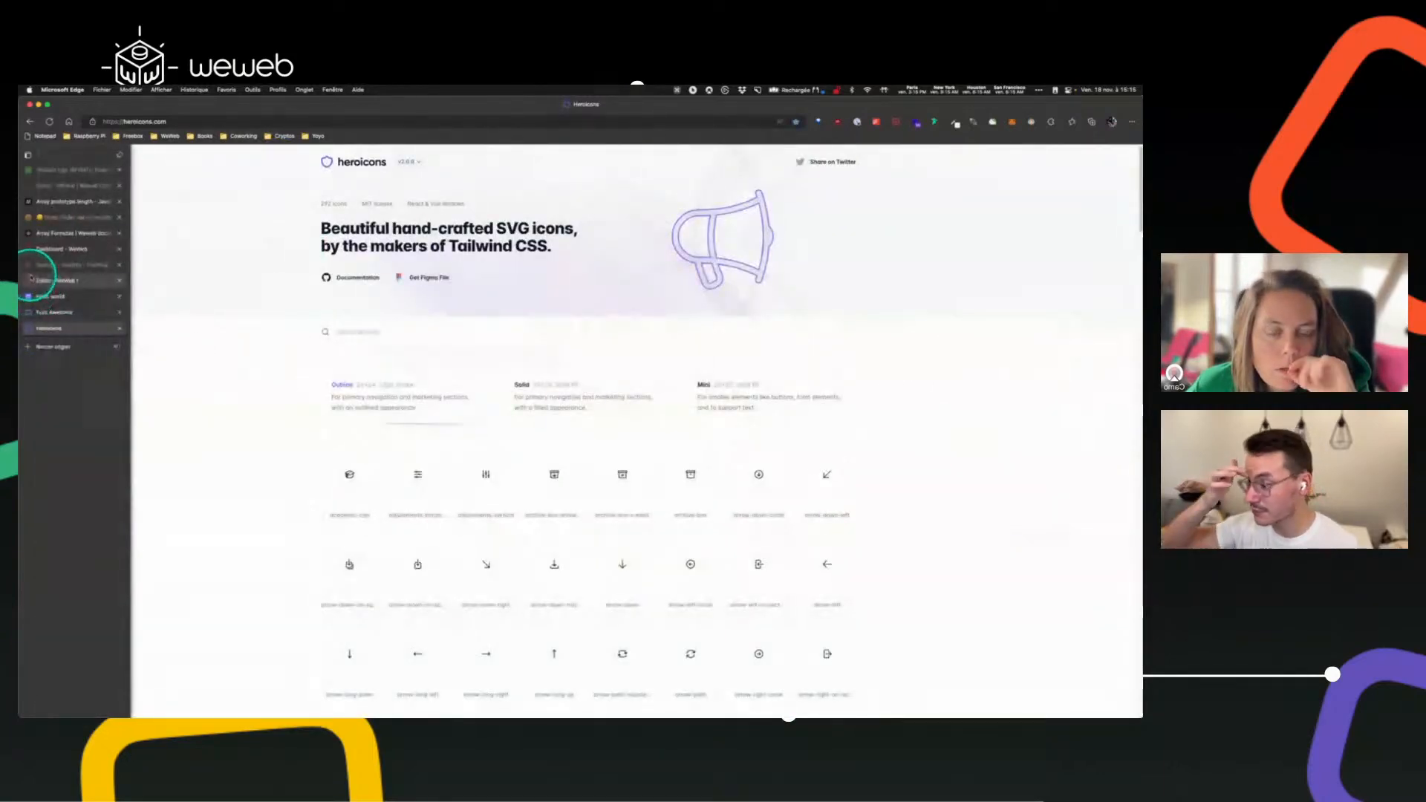
click(35, 280)
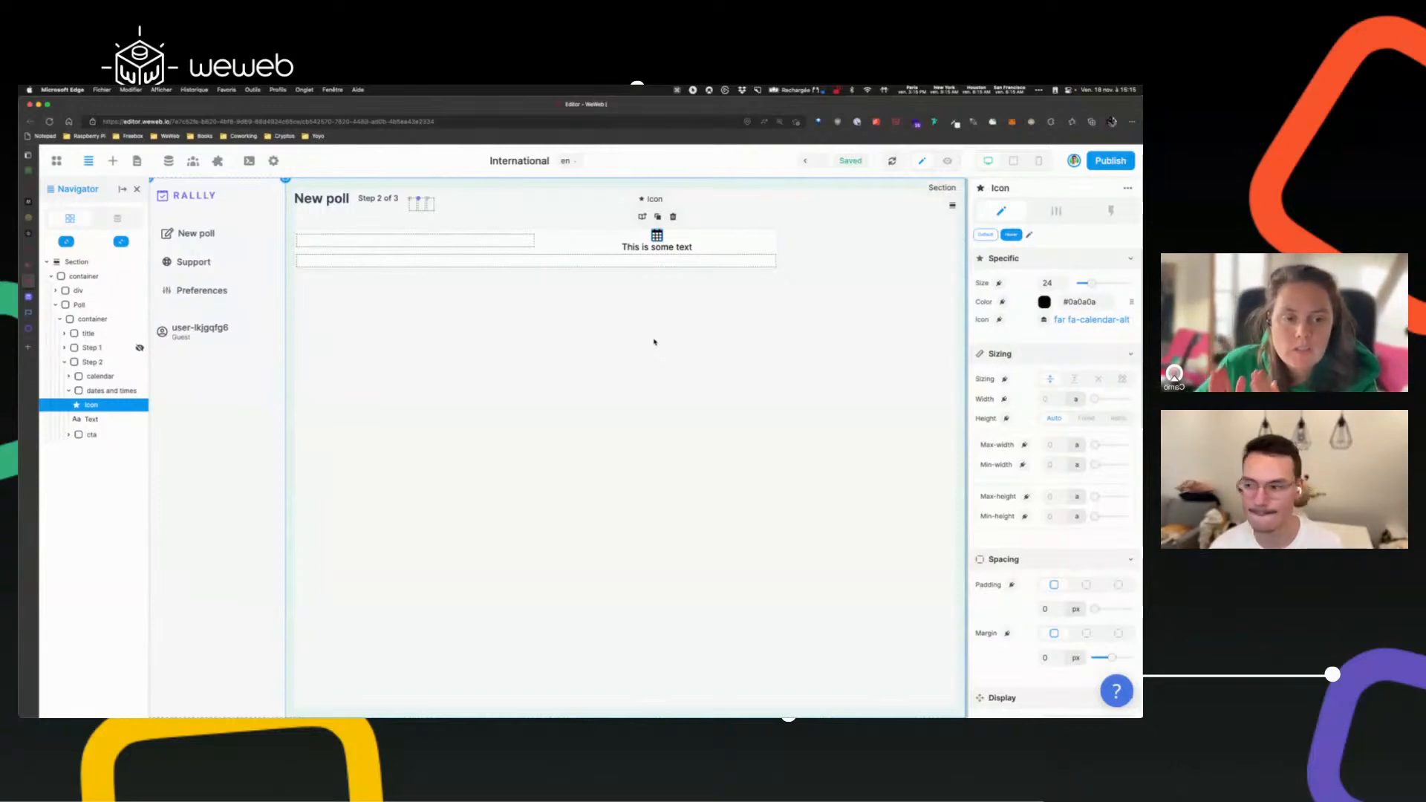
- Clear the element library's search, browse the UI kit and search it for "sidebar", and close the library
click(114, 161)
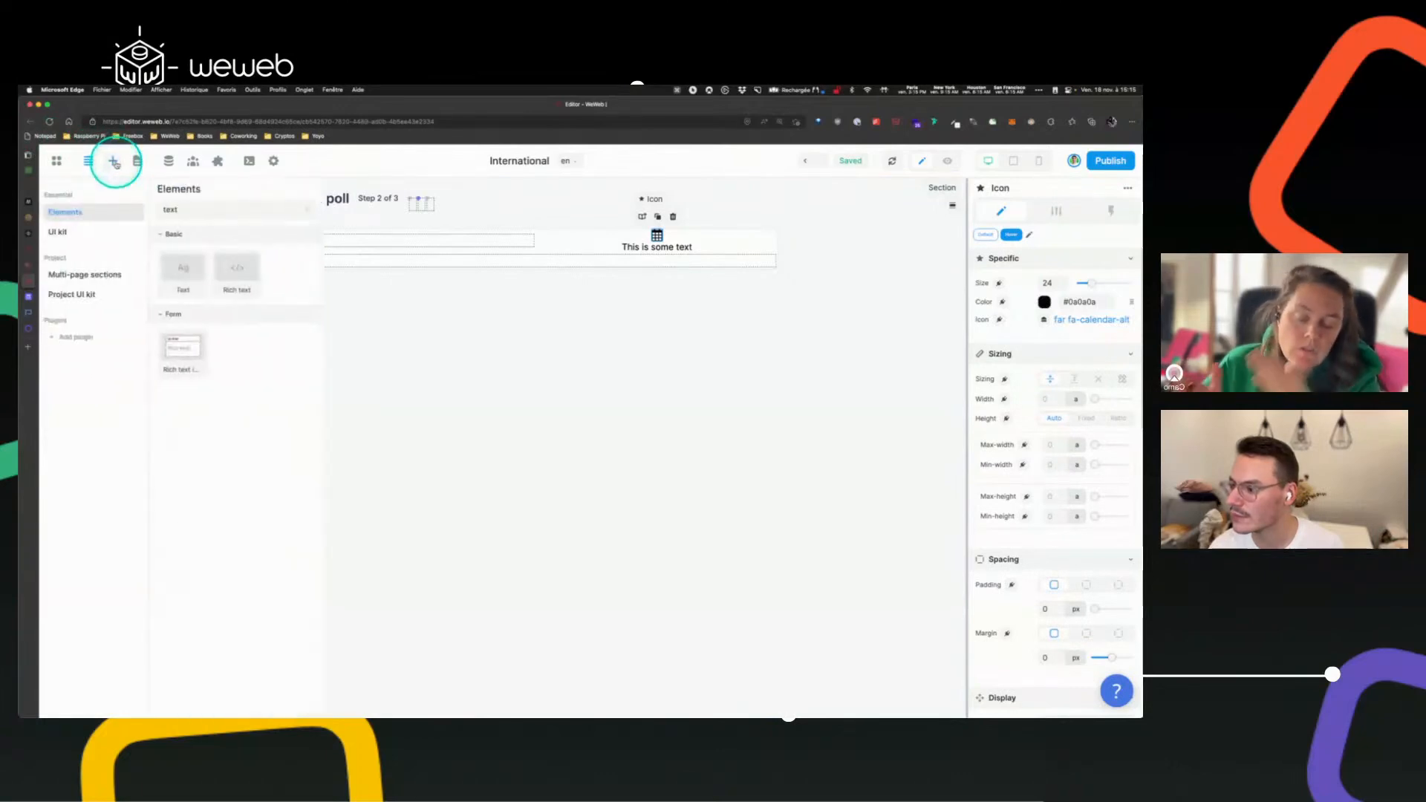
click(307, 210)
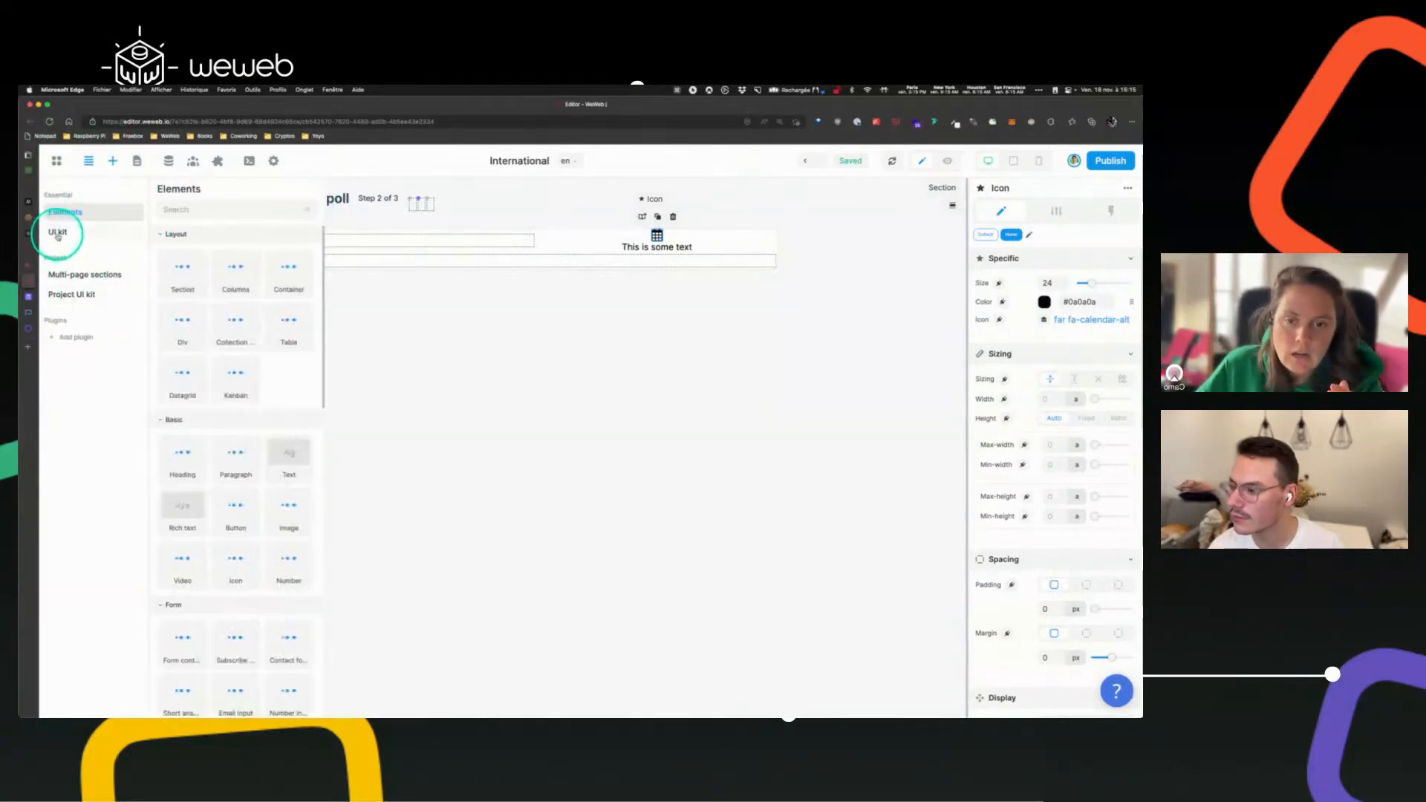
click(57, 233)
scroll(223, 320, down, 2)
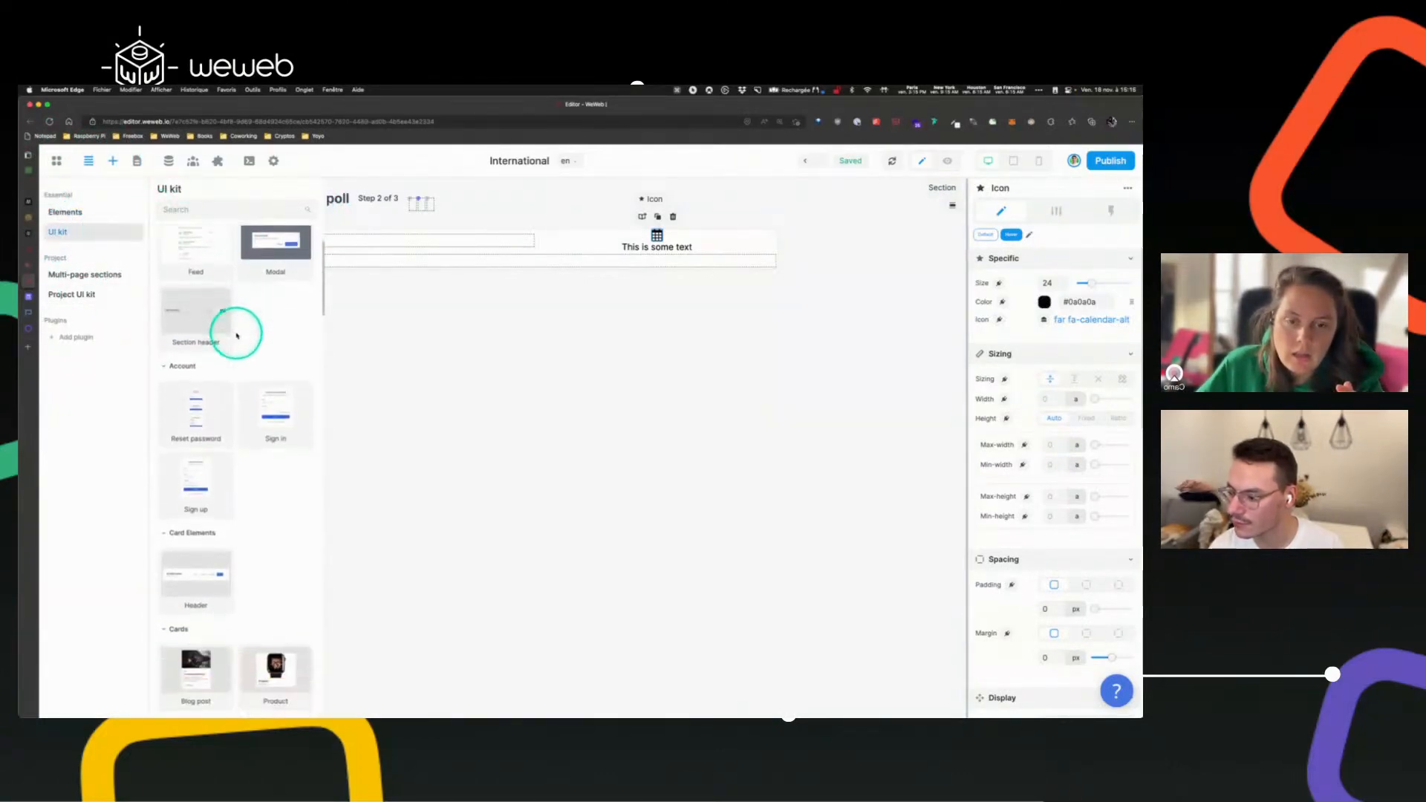
scroll(229, 356, down, 5)
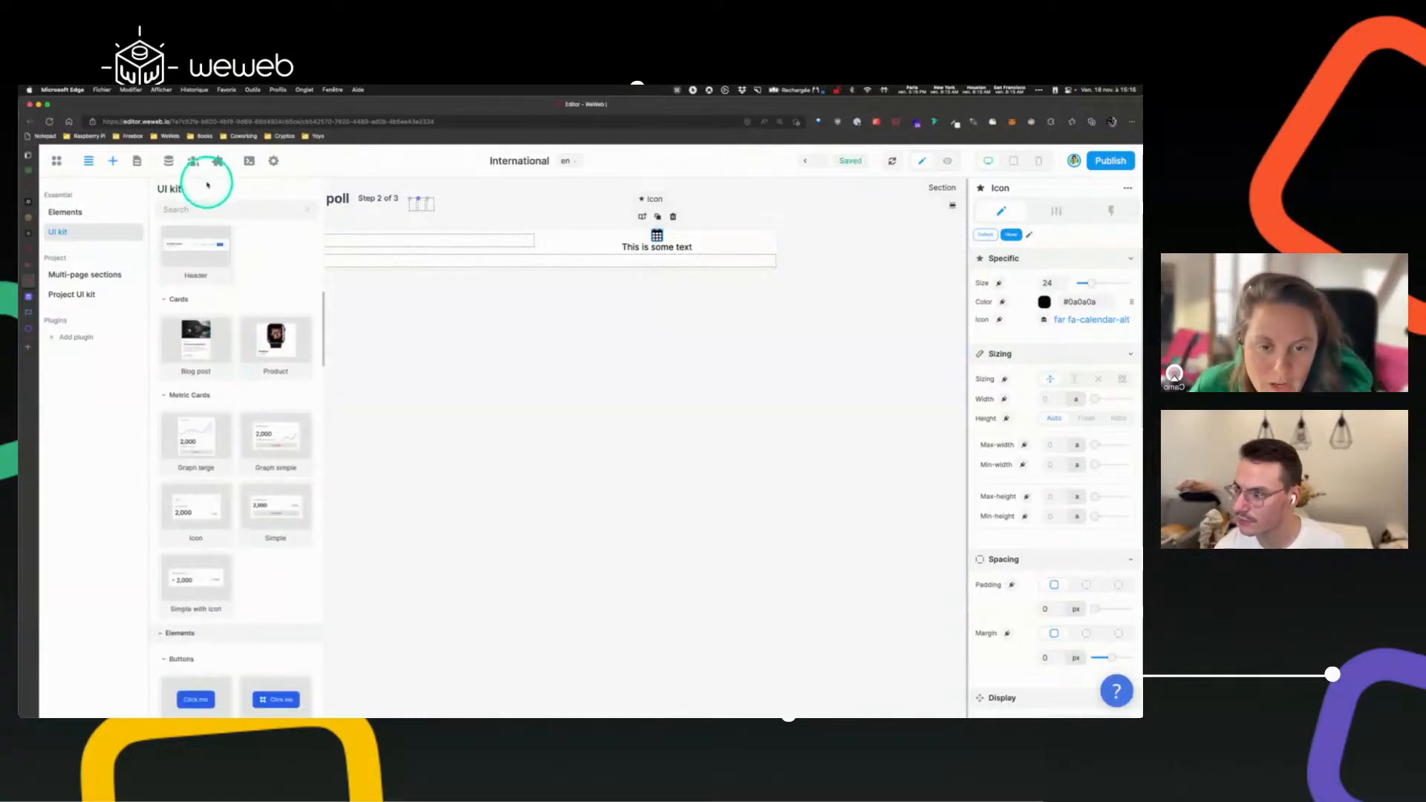
click(204, 210)
text(sidebar)
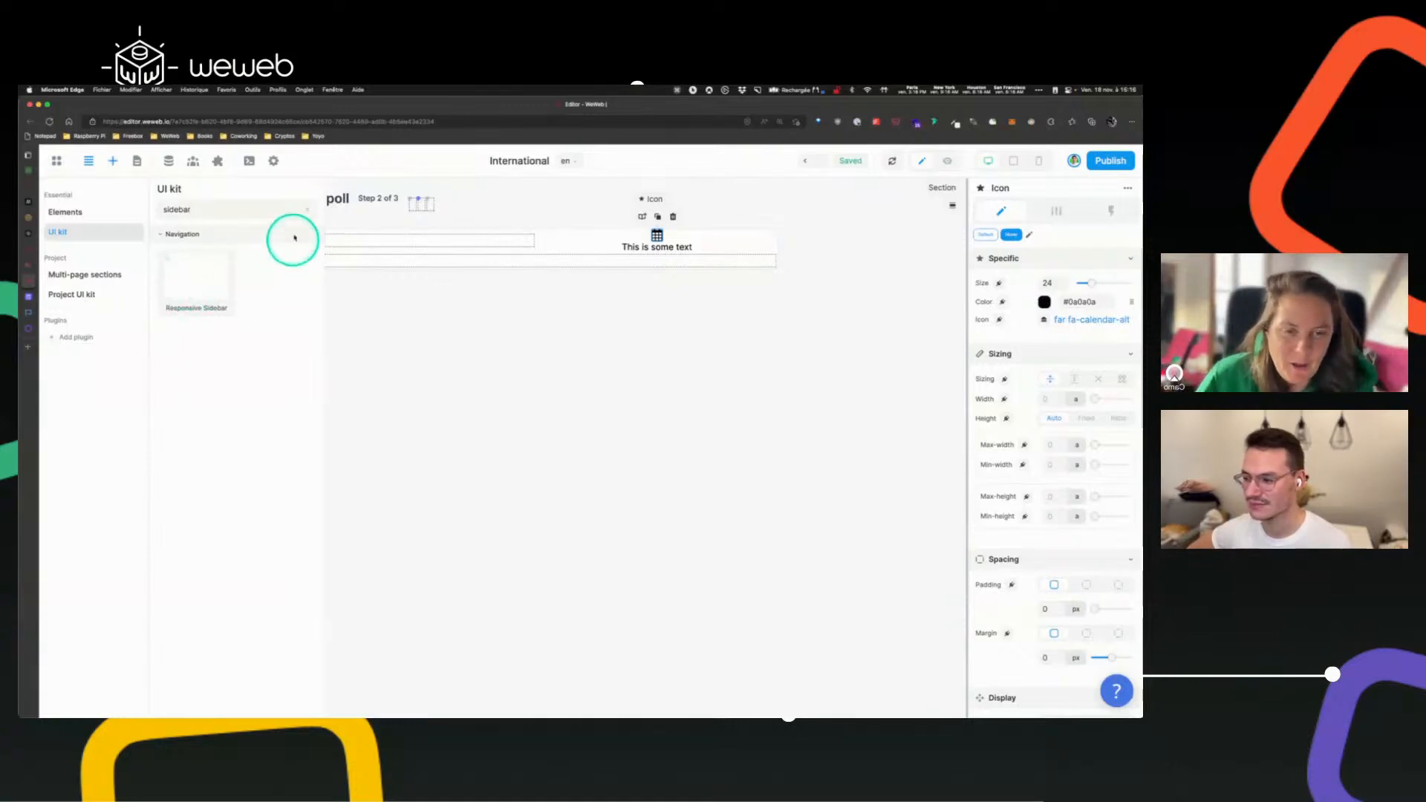
click(307, 209)
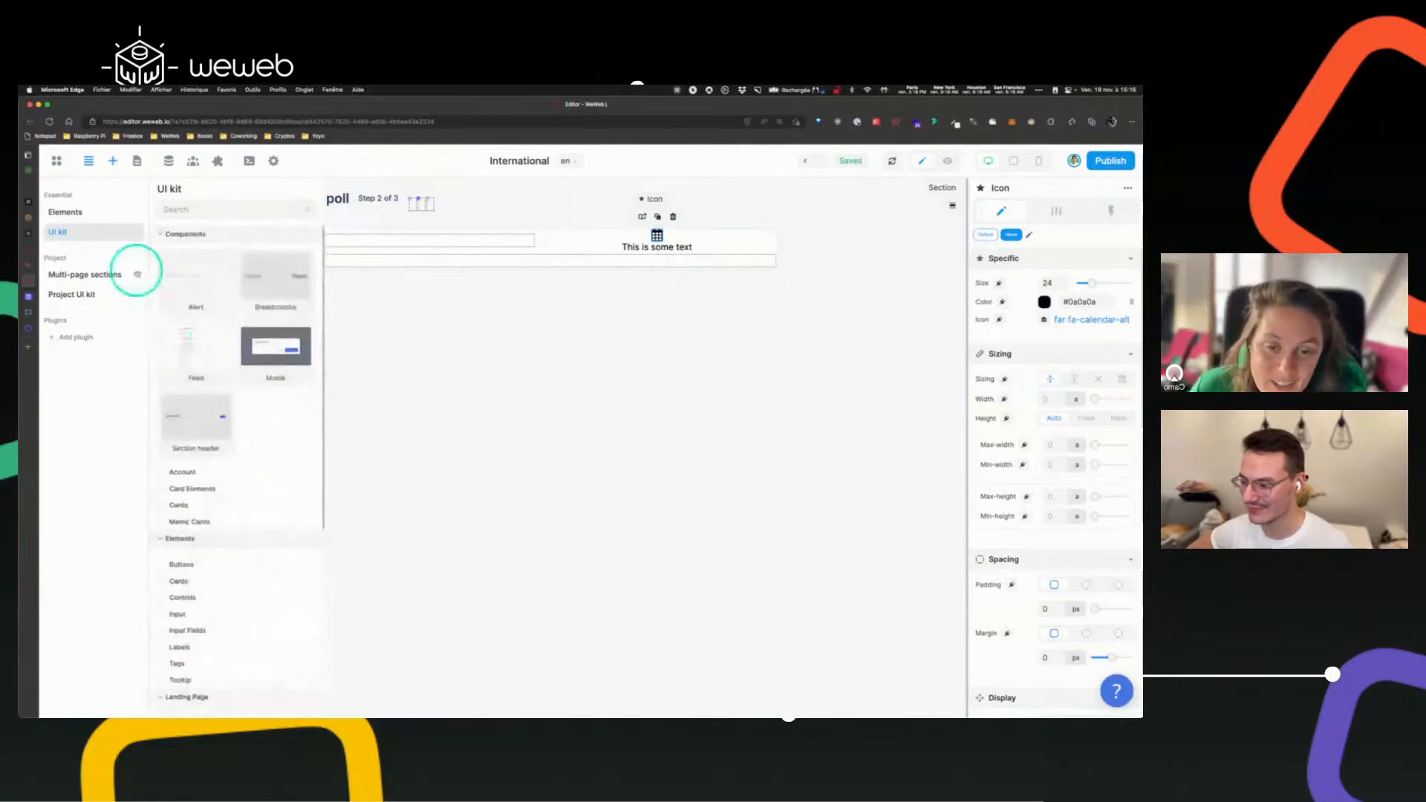
click(89, 212)
click(398, 357)
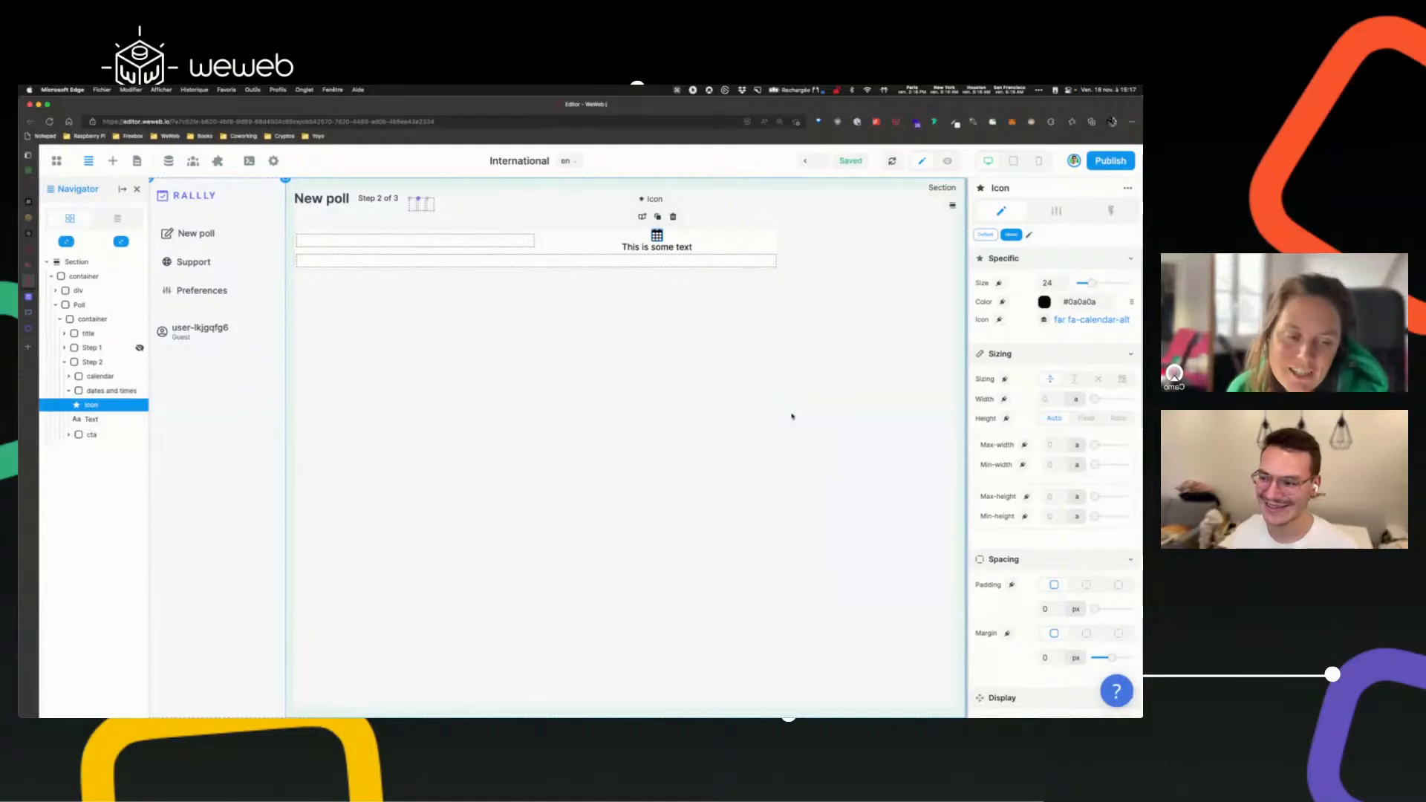
- Switch to the Rallly poll page and inspect the CSS styles of the calendar icon above "No dates selected"
mouse_move(30, 300)
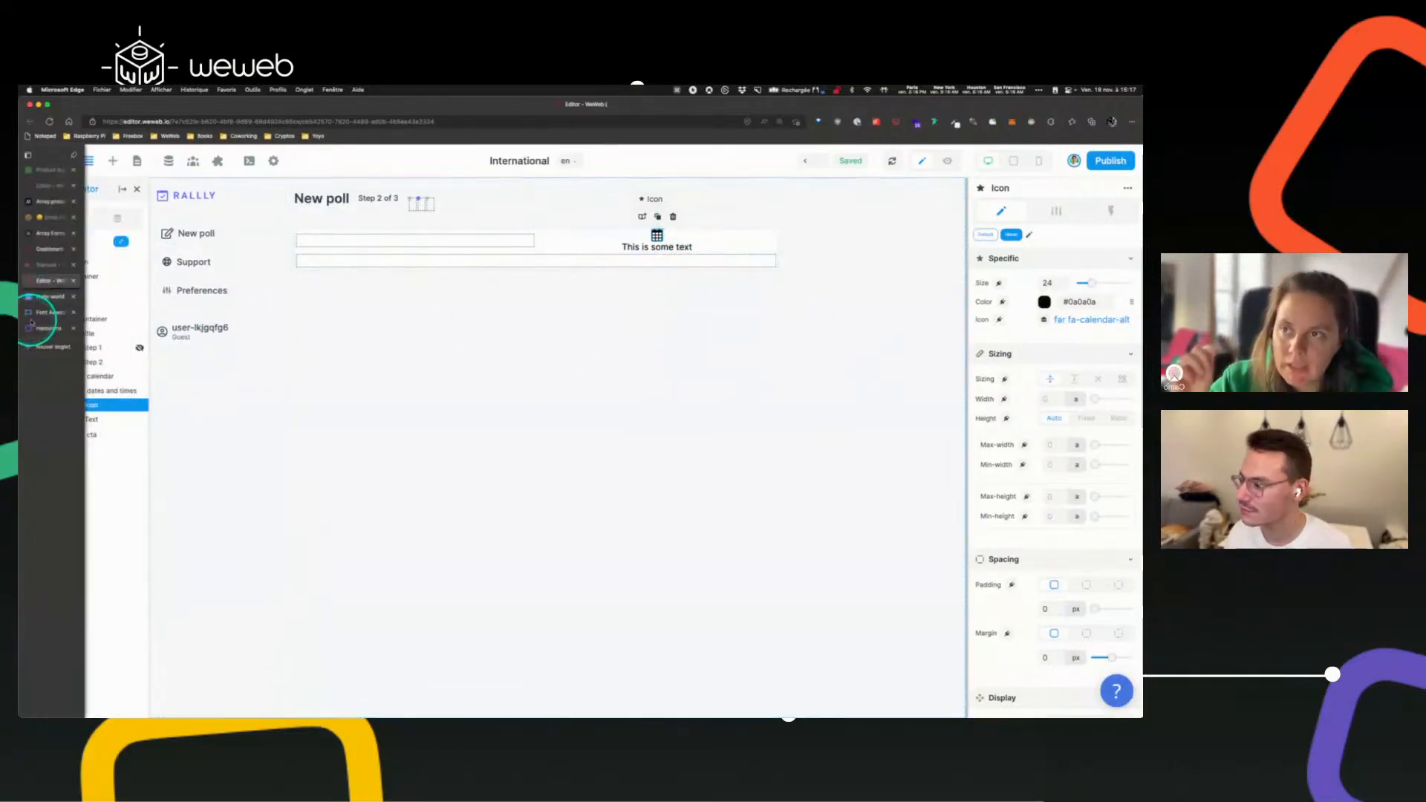
click(51, 296)
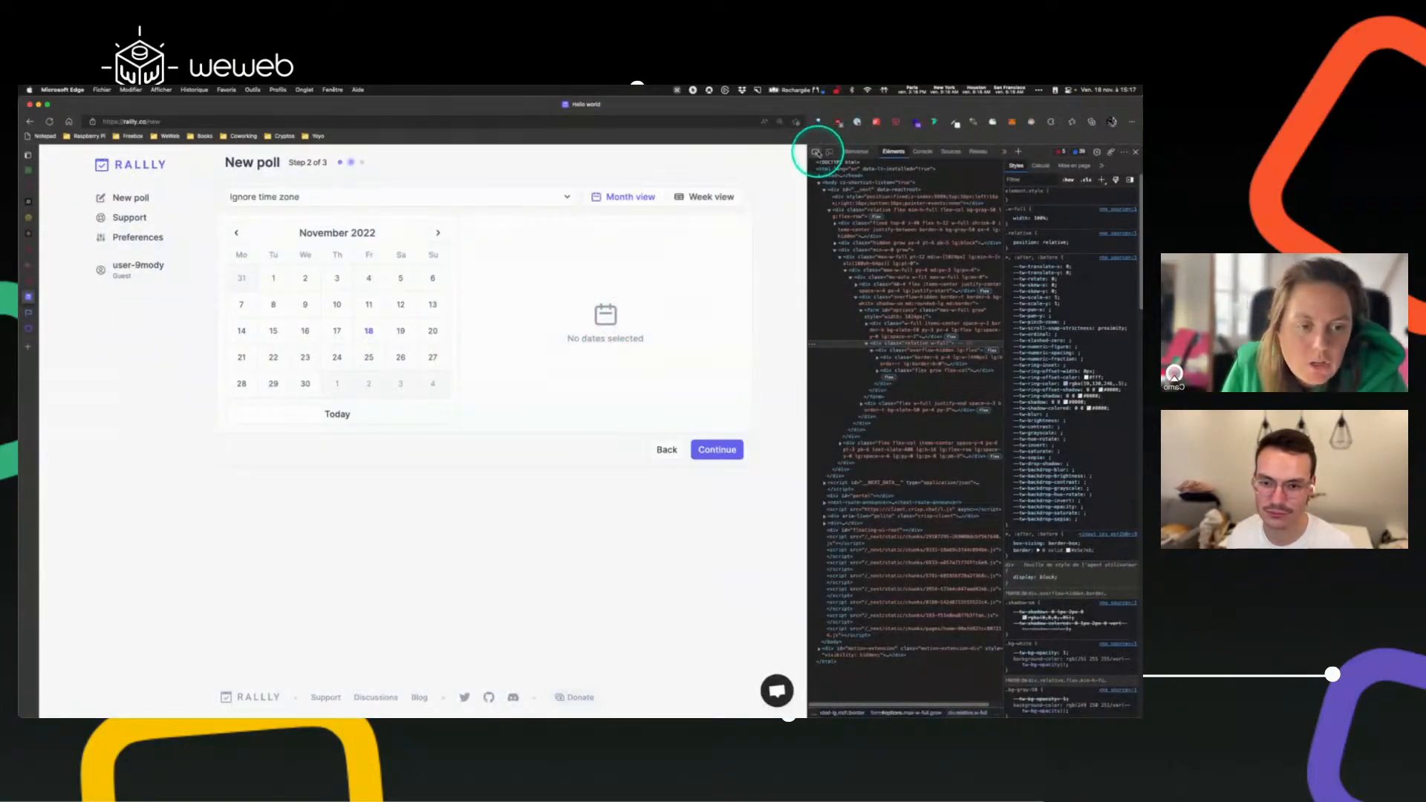
click(817, 152)
click(604, 316)
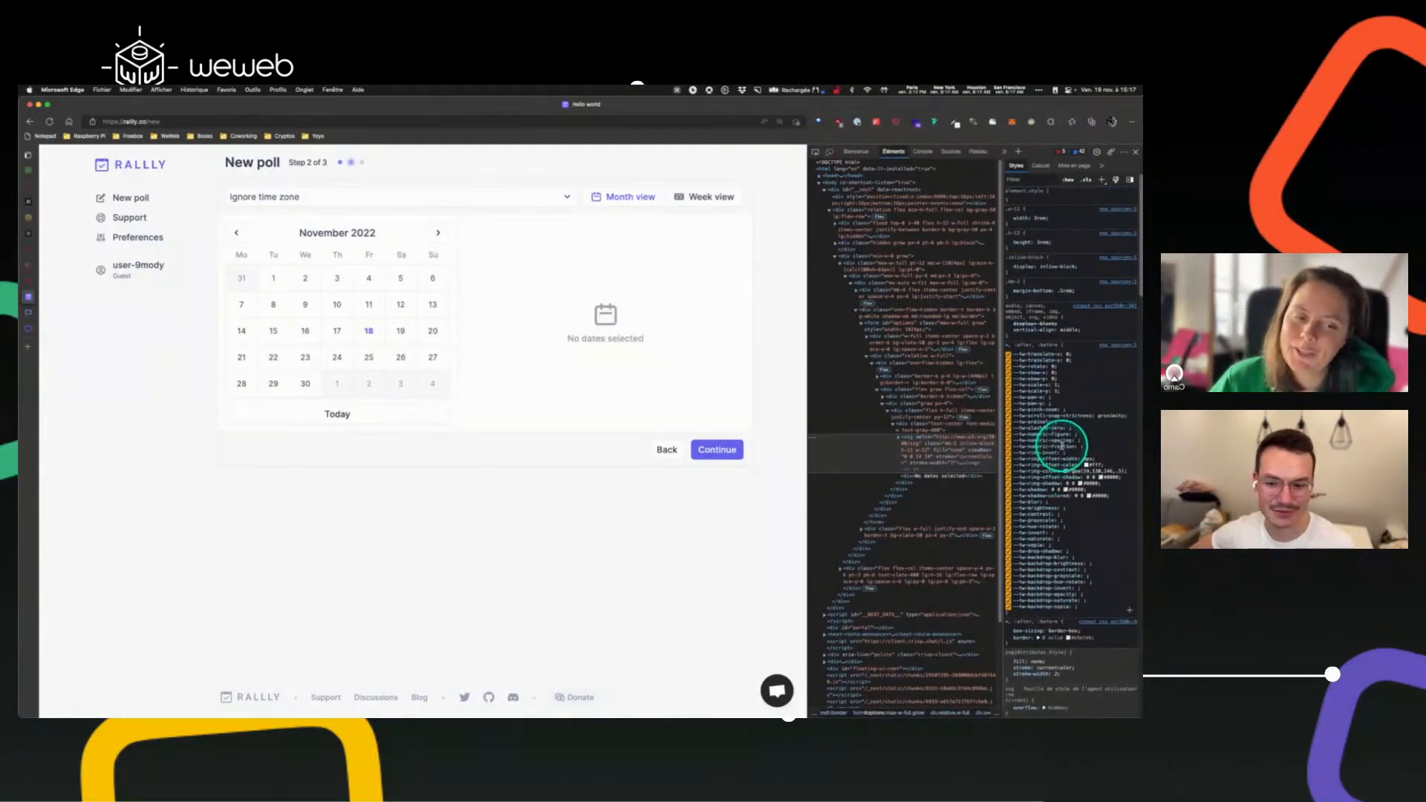
click(817, 152)
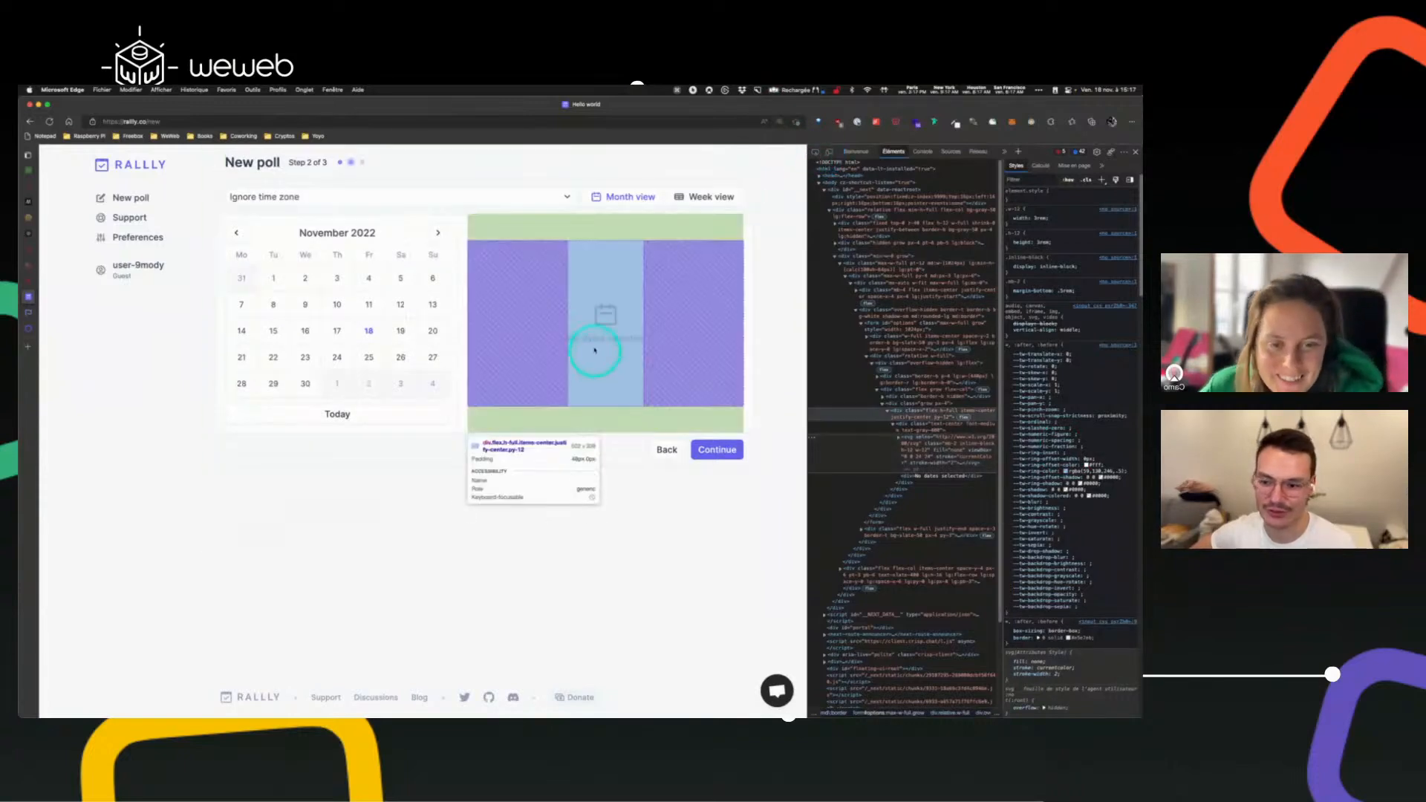
click(605, 315)
scroll(1066, 490, down, 1)
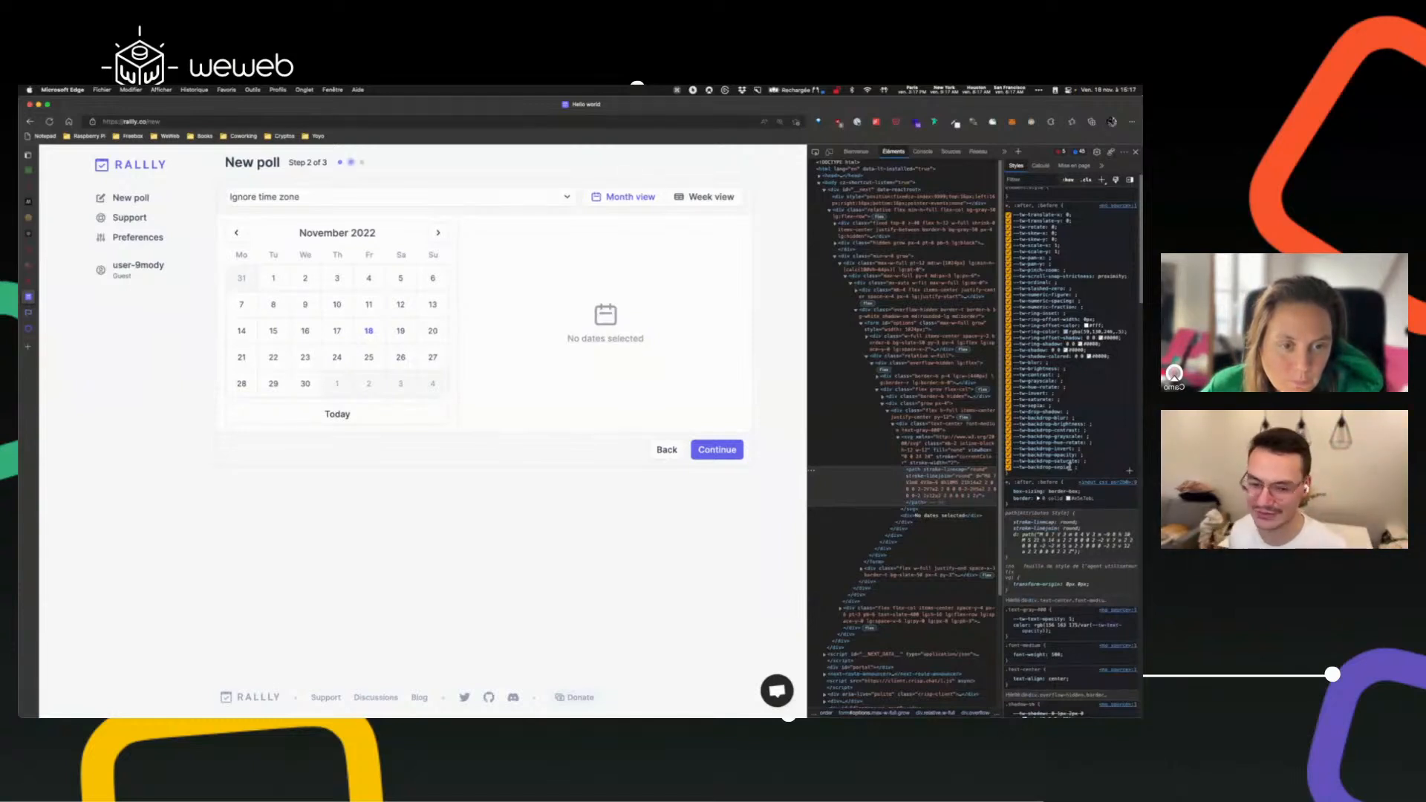
scroll(1055, 475, down, 5)
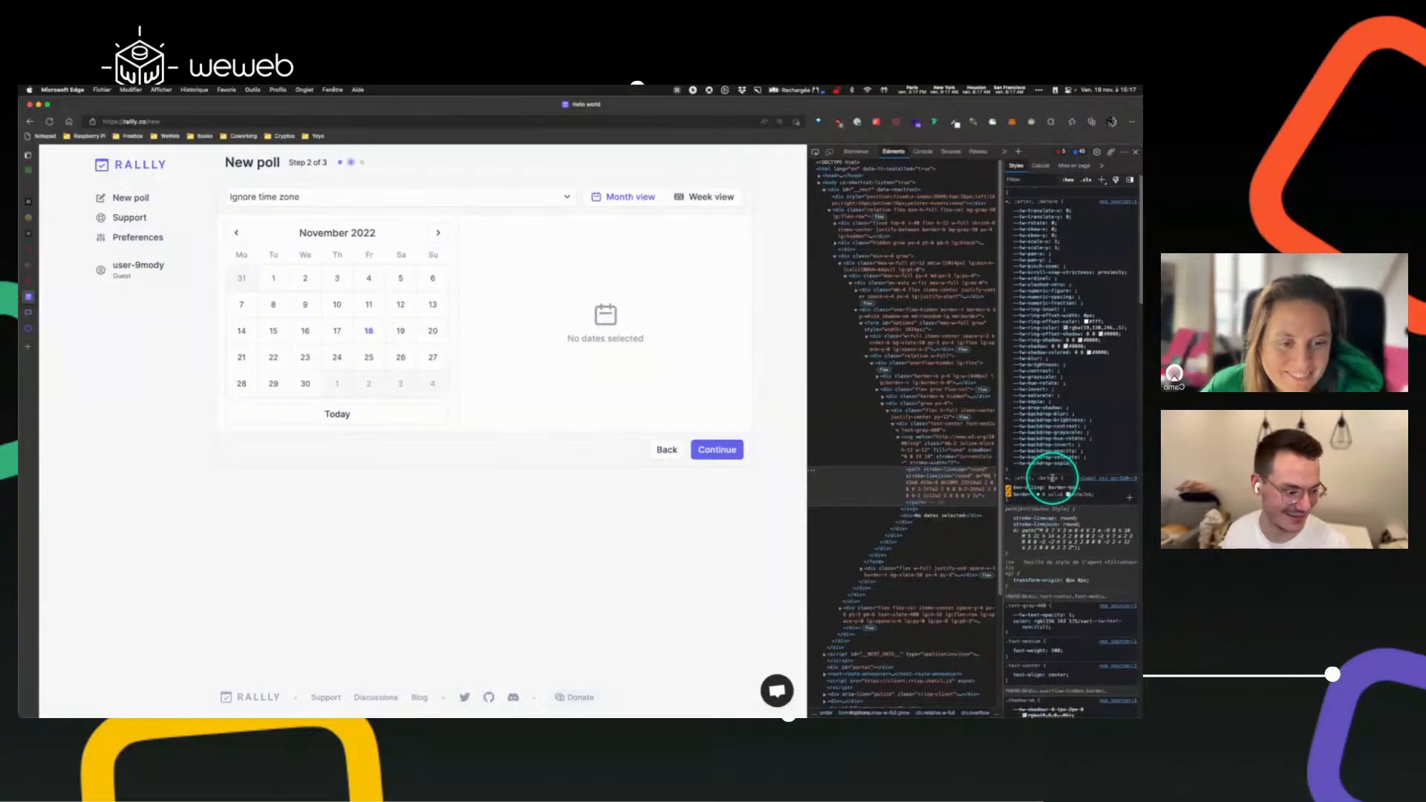
scroll(1051, 480, down, 5)
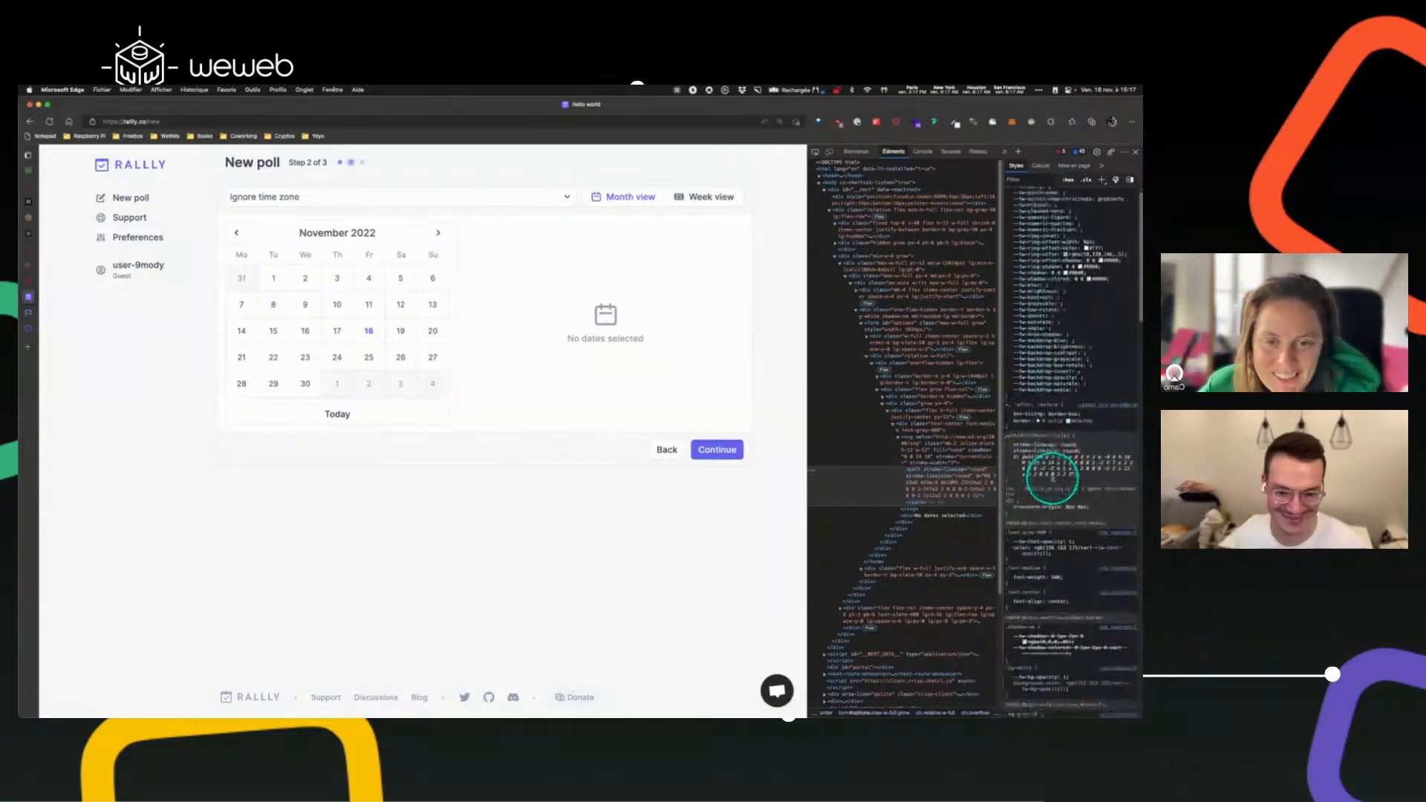
scroll(1069, 446, up, 8)
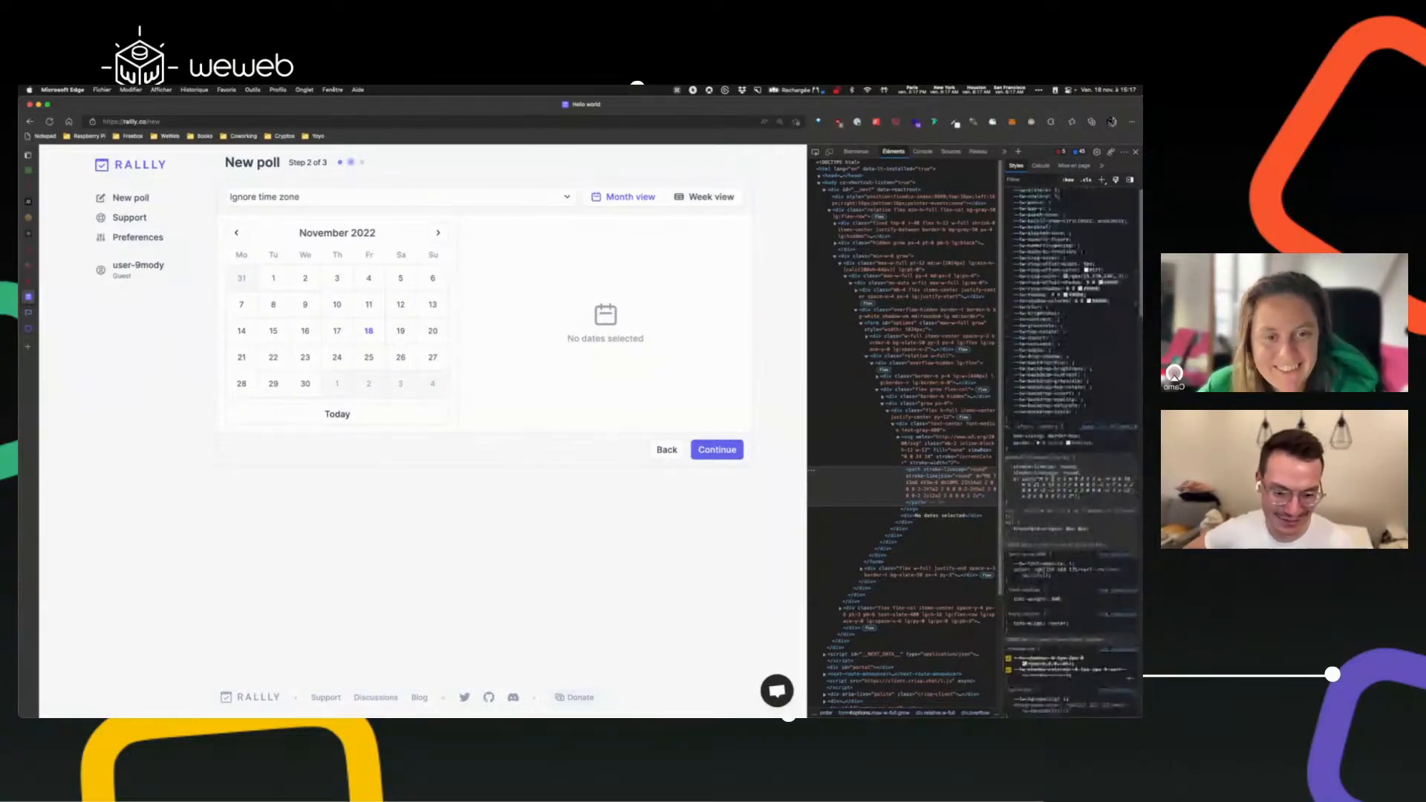
- Pick the colour of the calendar icon on the Rallly page with the colour picker extension
click(865, 122)
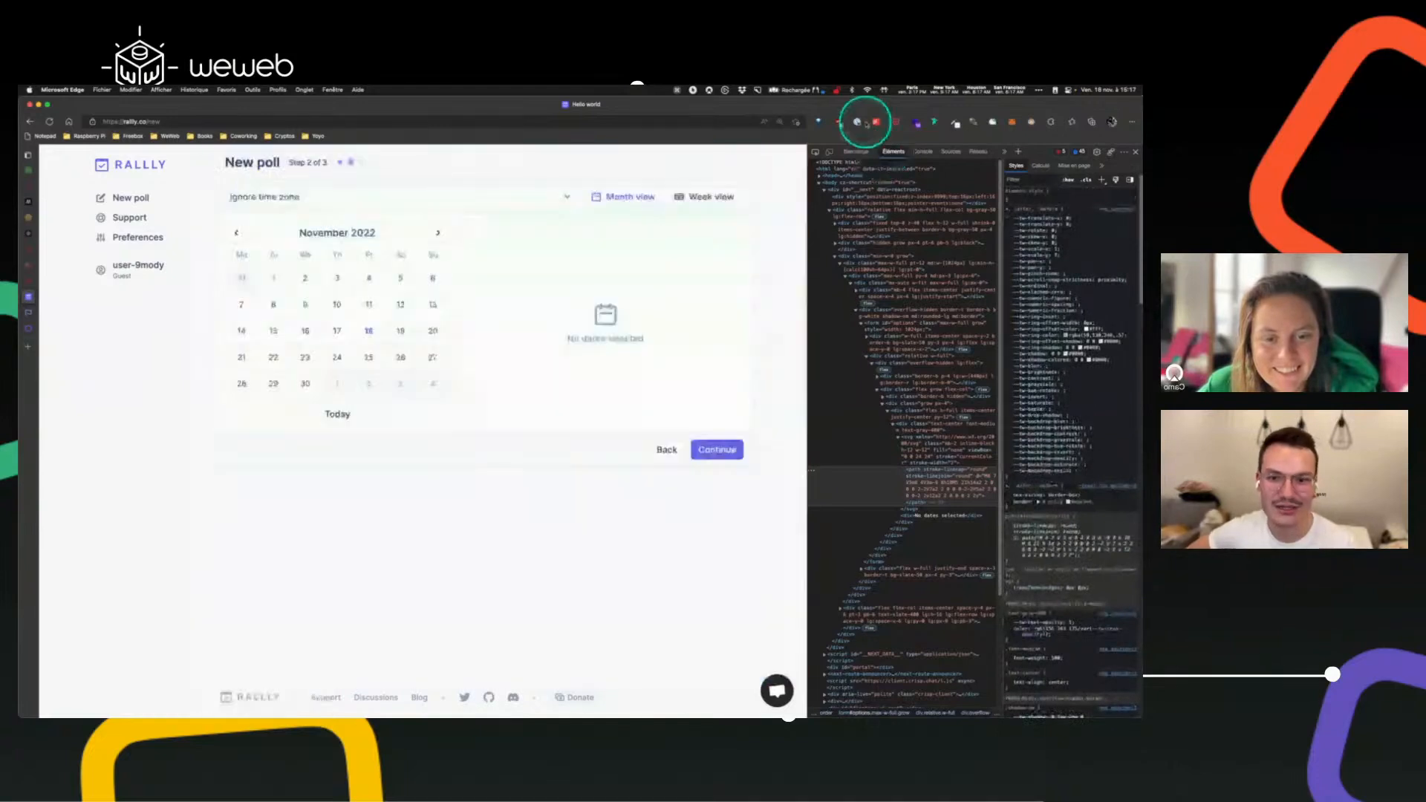
click(955, 122)
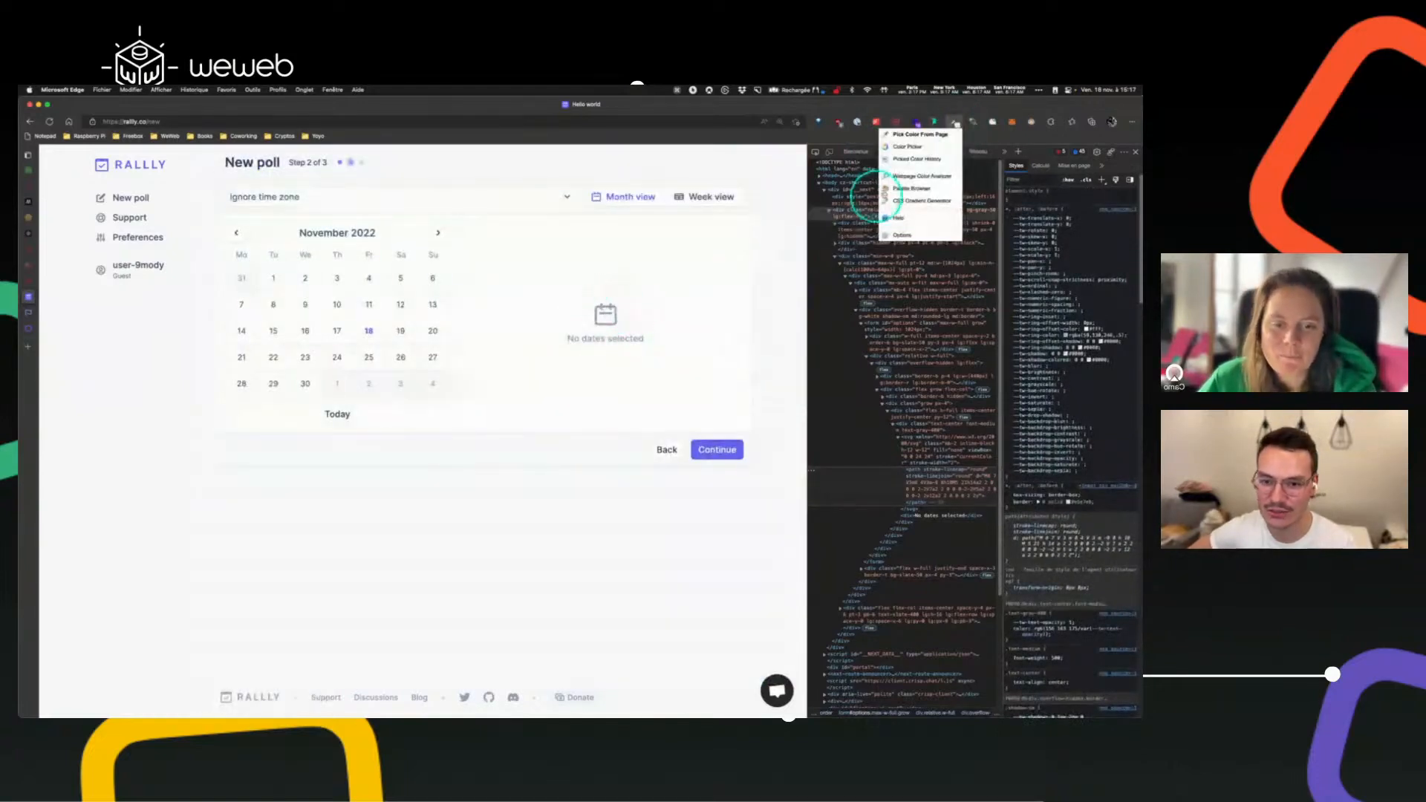
click(910, 135)
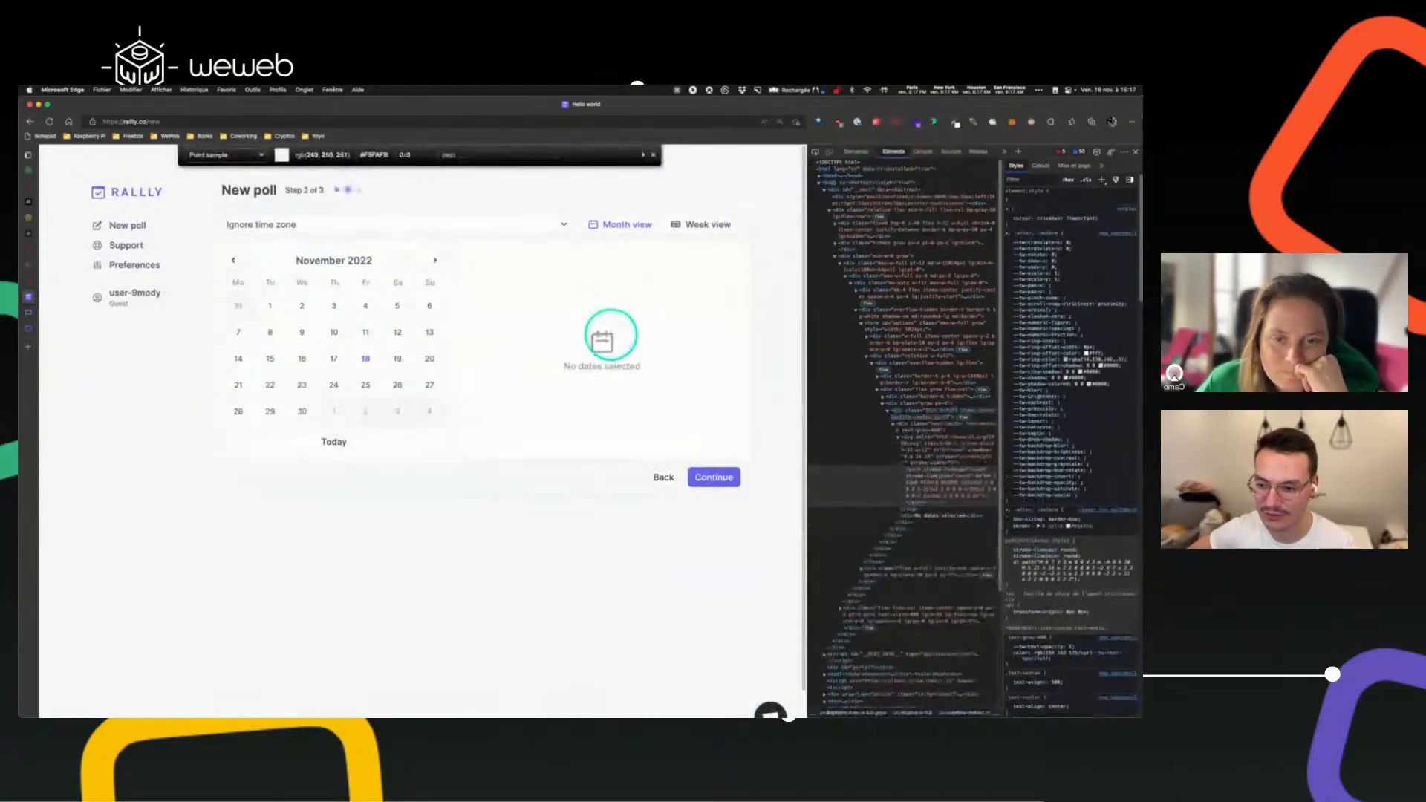
click(612, 338)
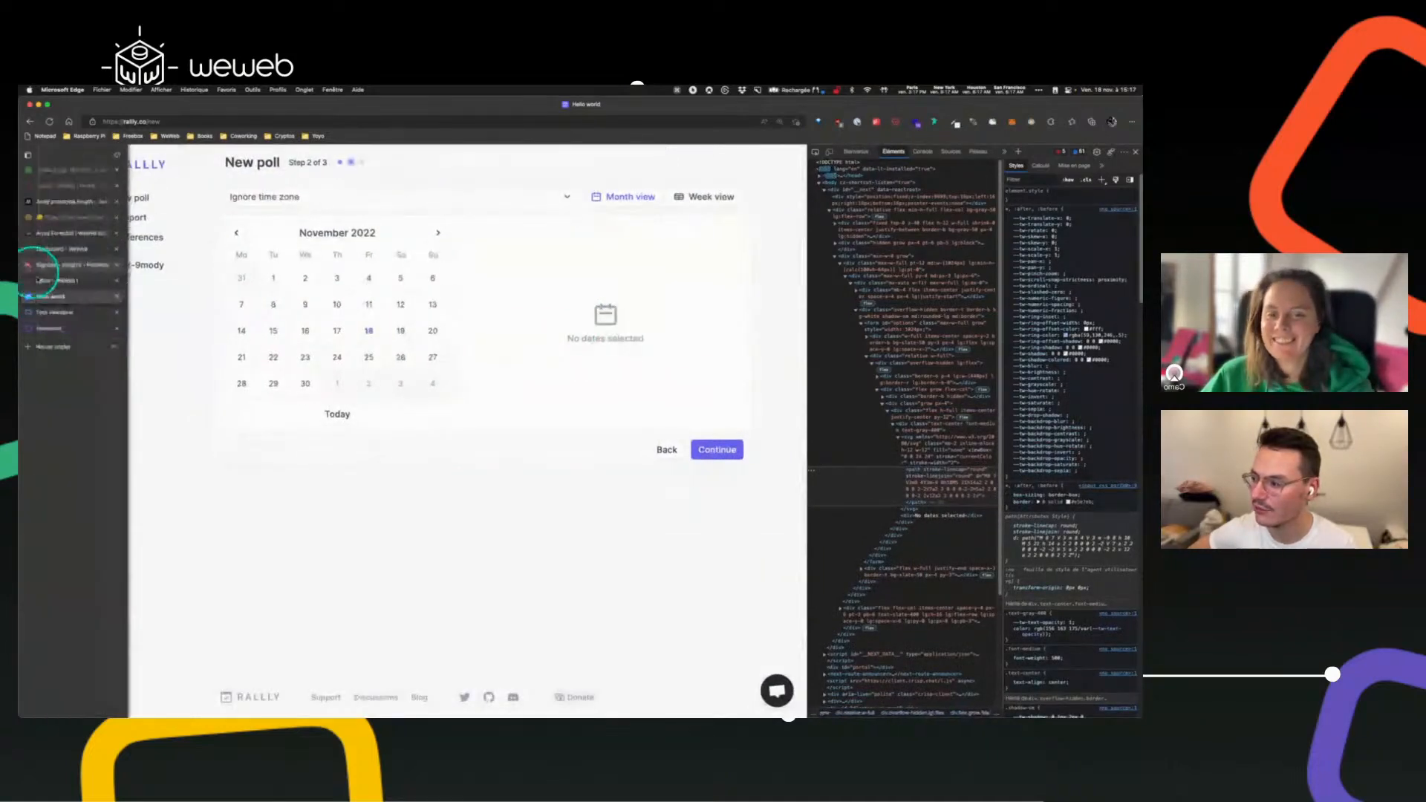
- Return to the WeWeb editor, and set the calendar icon's size to 73 and its colour to Borders
click(45, 279)
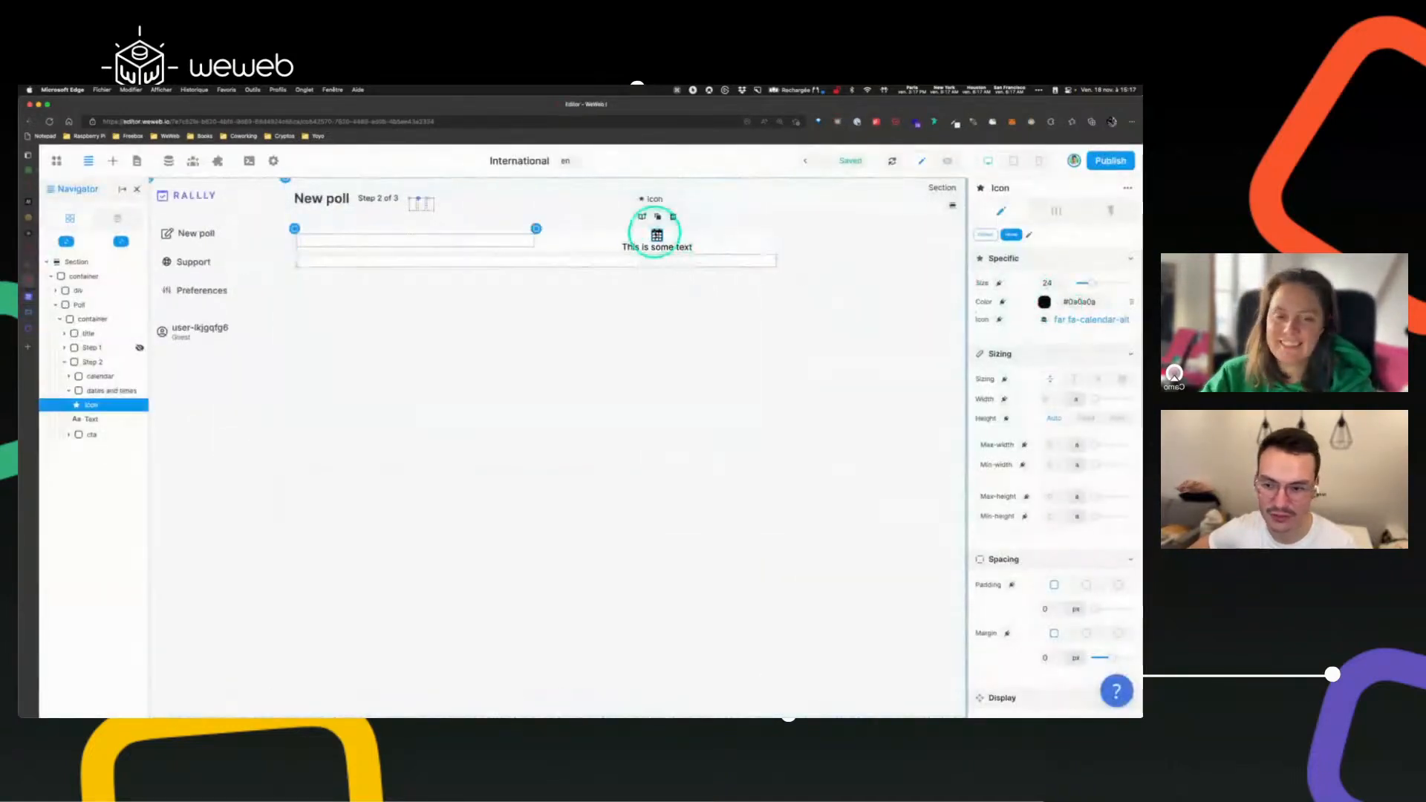
drag(1082, 283, 1114, 286)
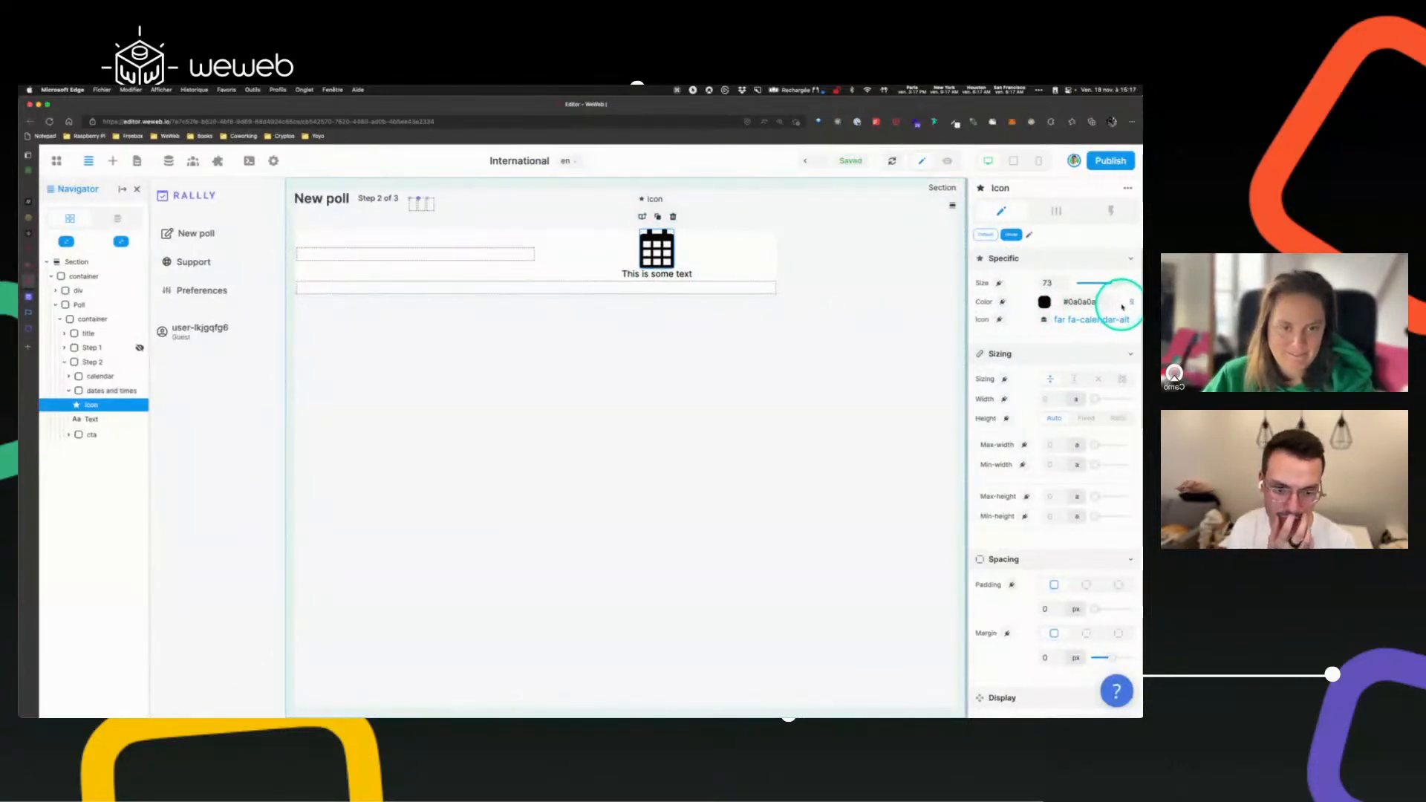
click(1132, 305)
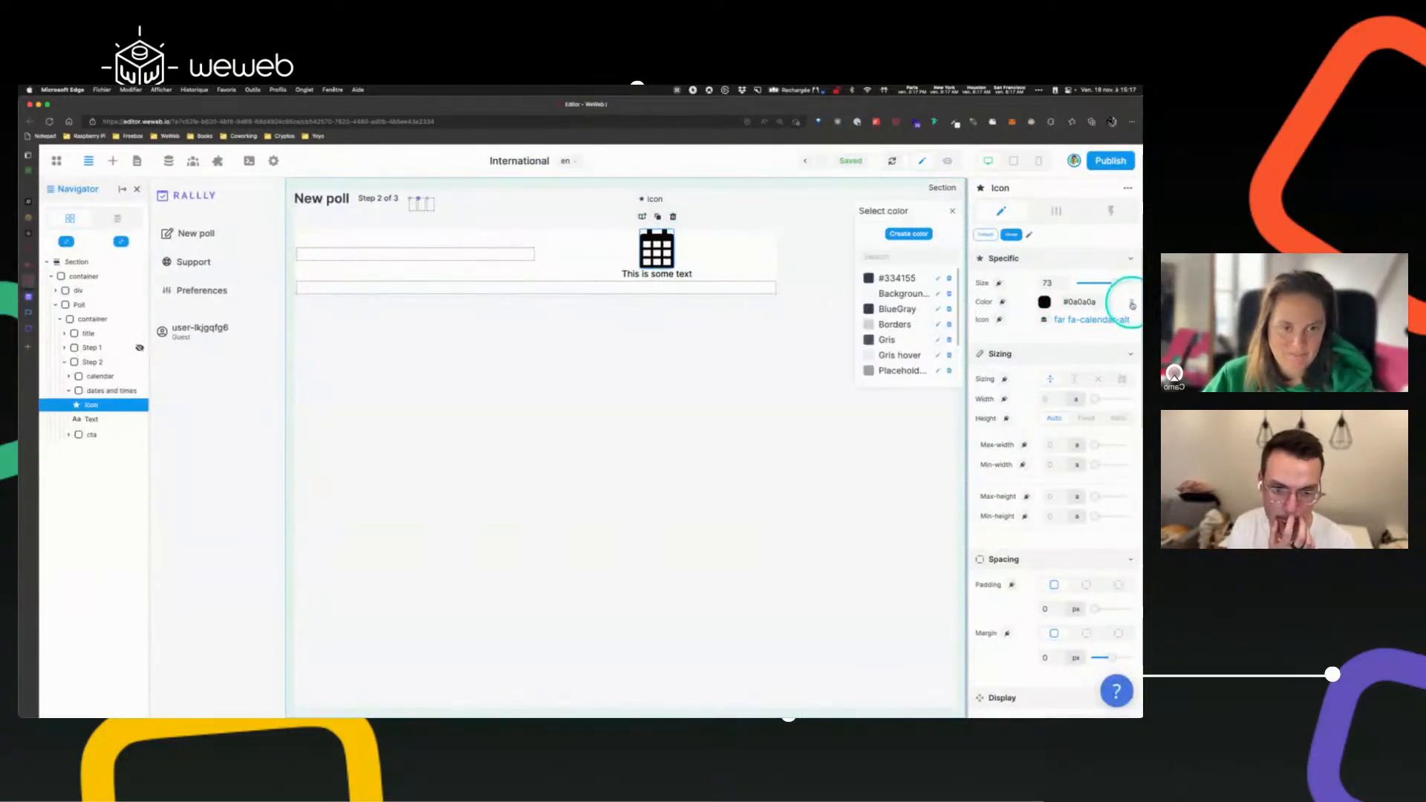
click(897, 327)
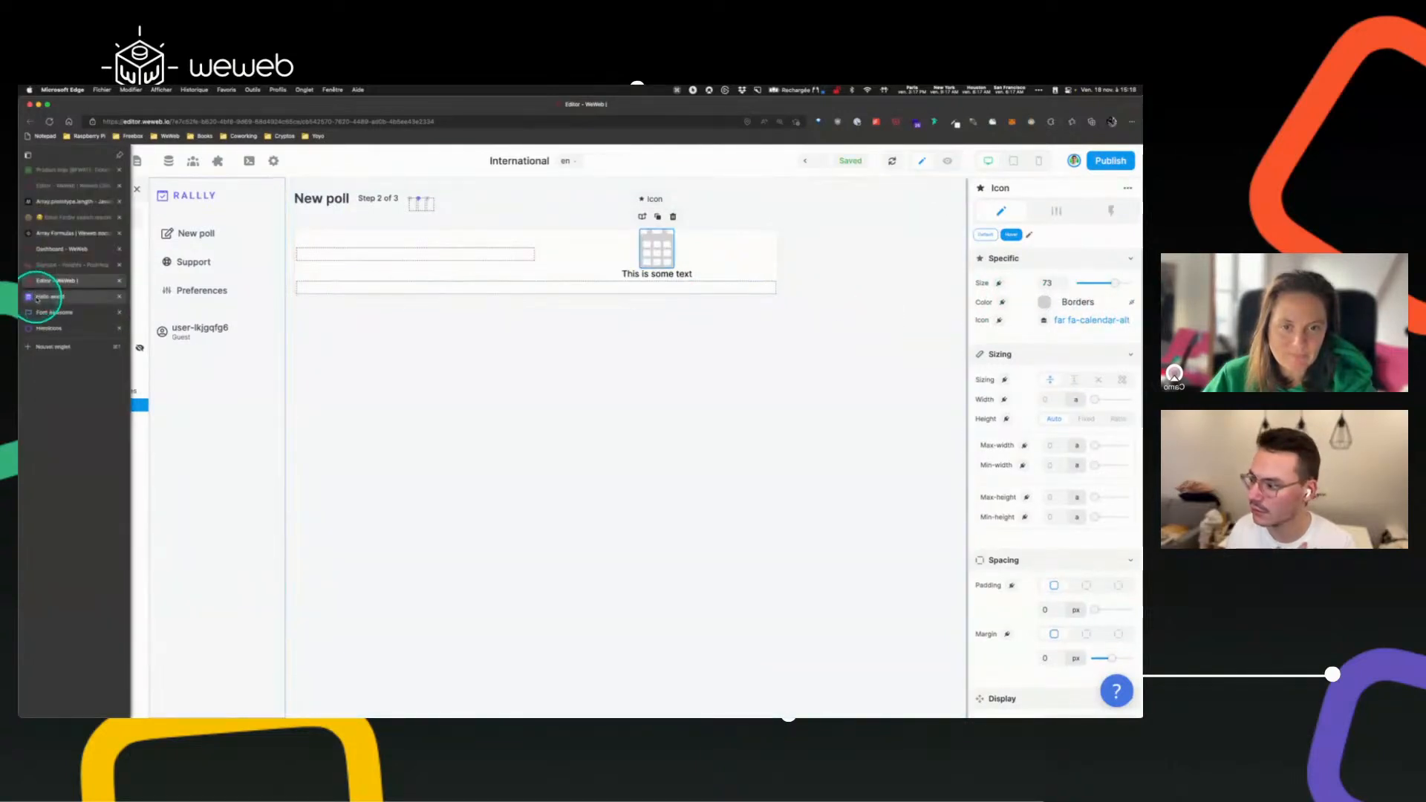
- Compare the icon with Rallly's original and change its colour in WeWeb to the Placeholder project colour
click(36, 297)
click(36, 283)
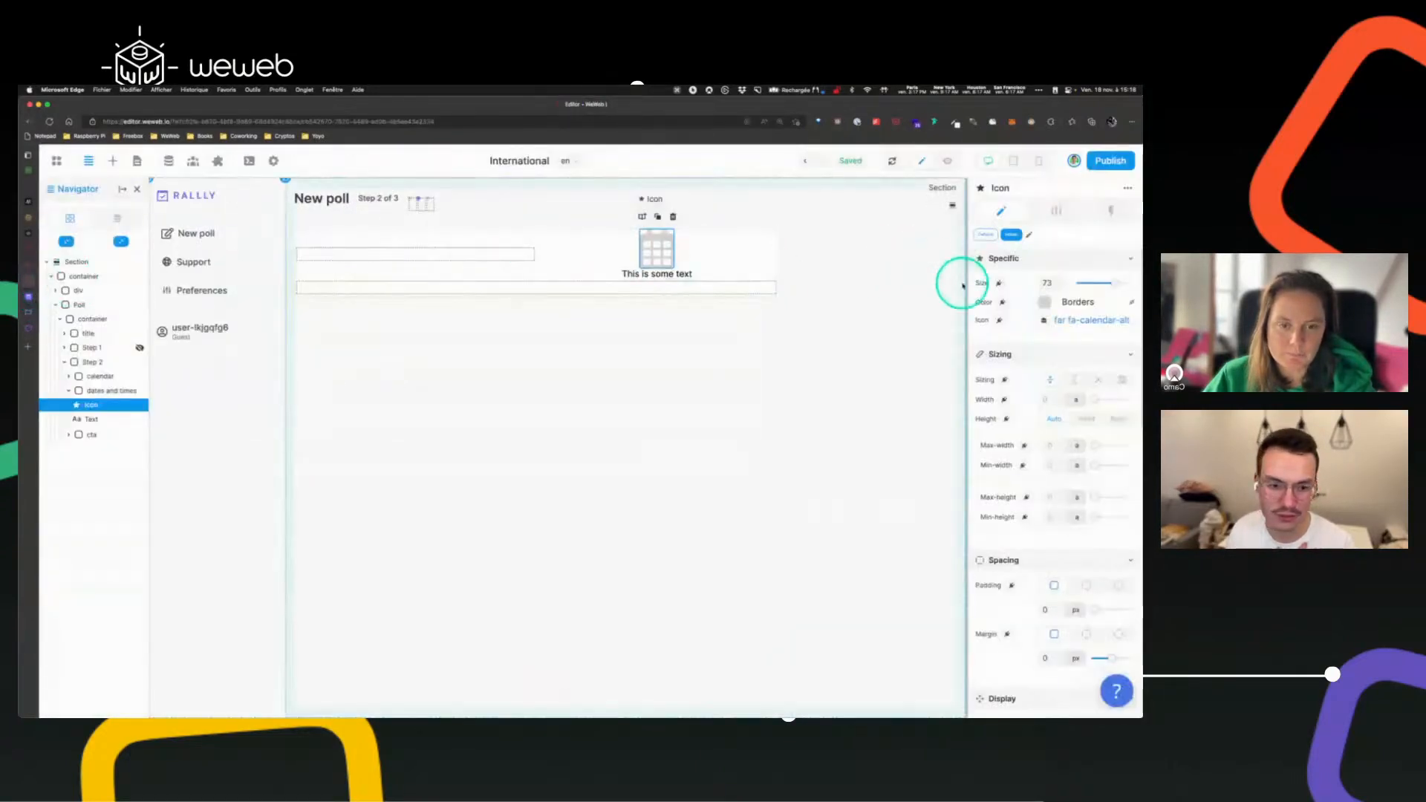
click(1085, 300)
click(891, 364)
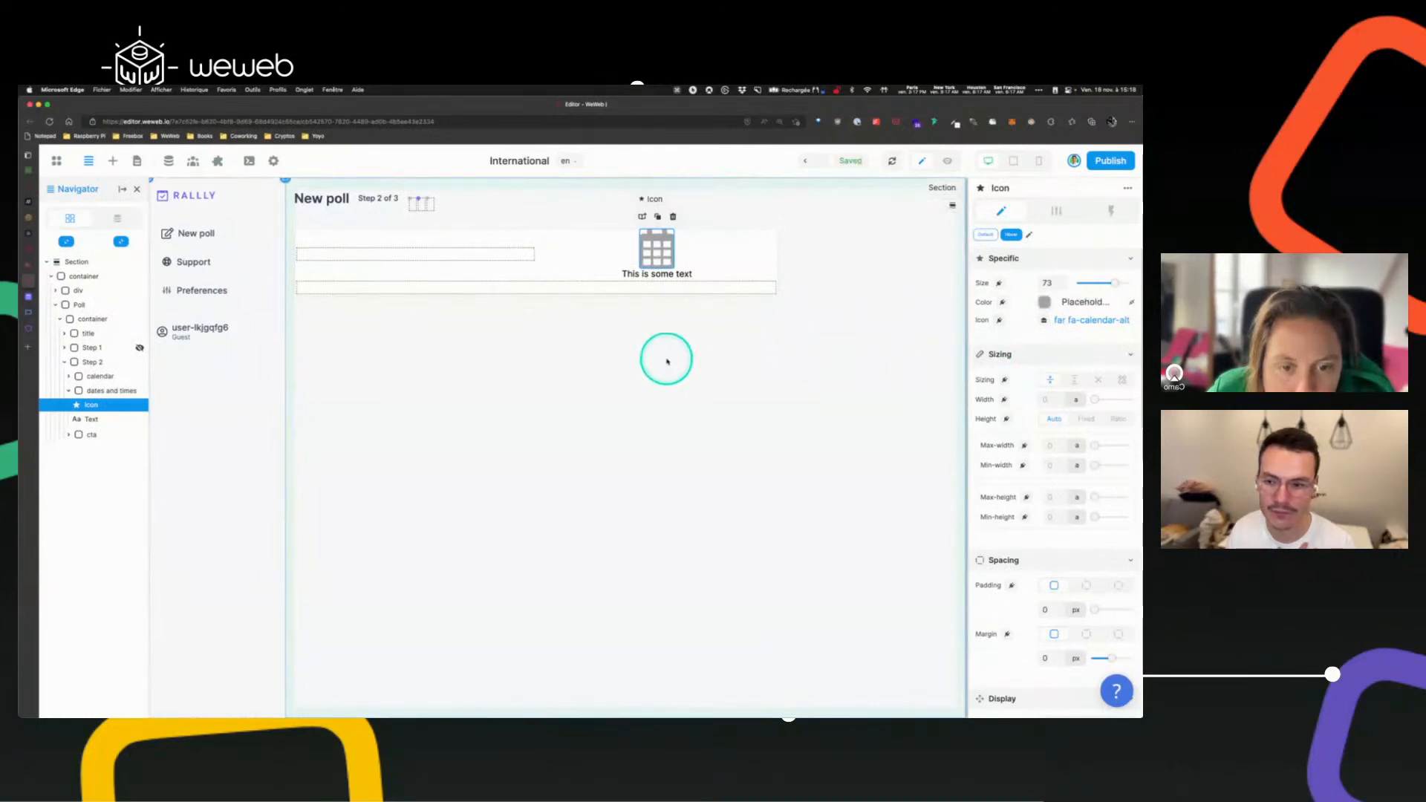
- Compare WeWeb's calendar icon with the Rallly original, and inspect the path element and styles of Rallly's icon
click(33, 297)
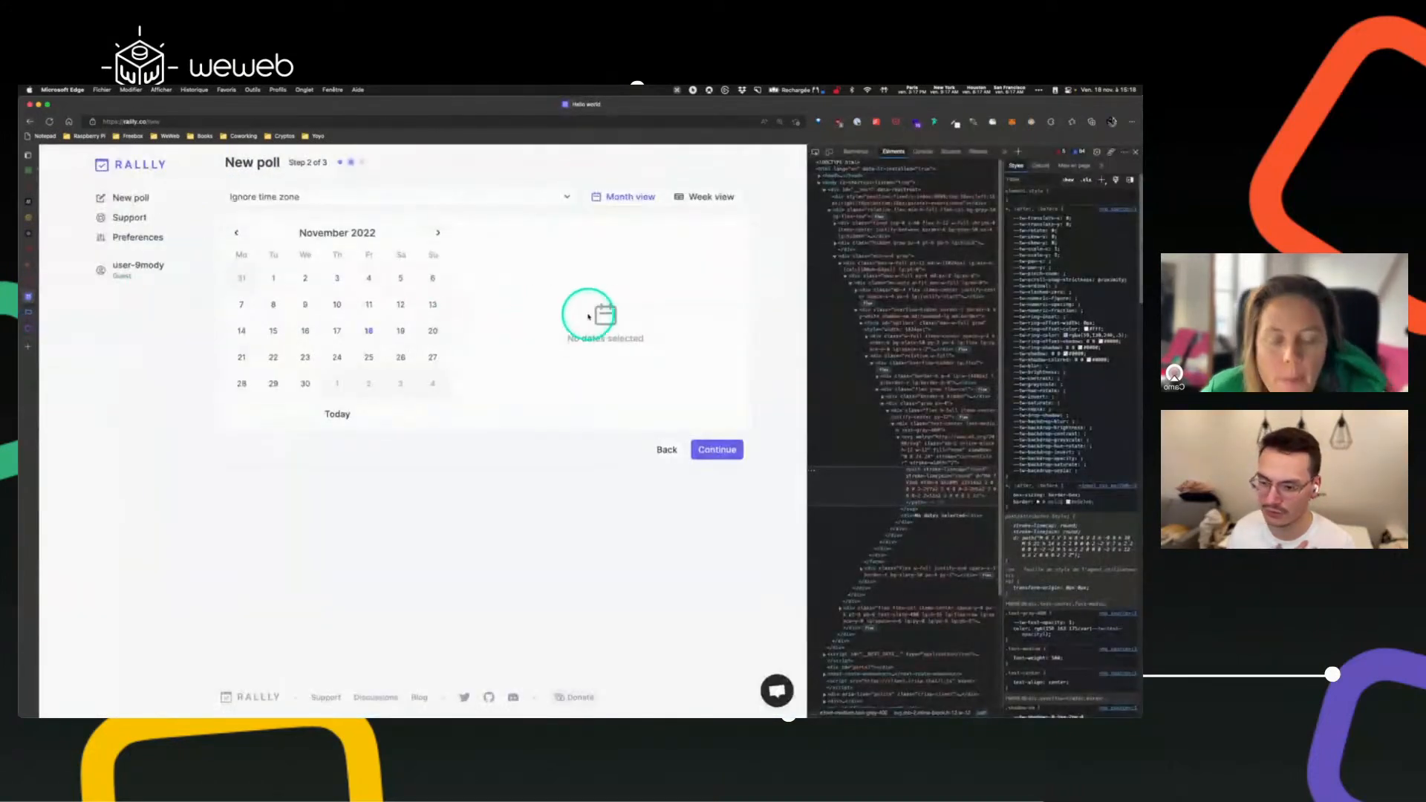
click(35, 283)
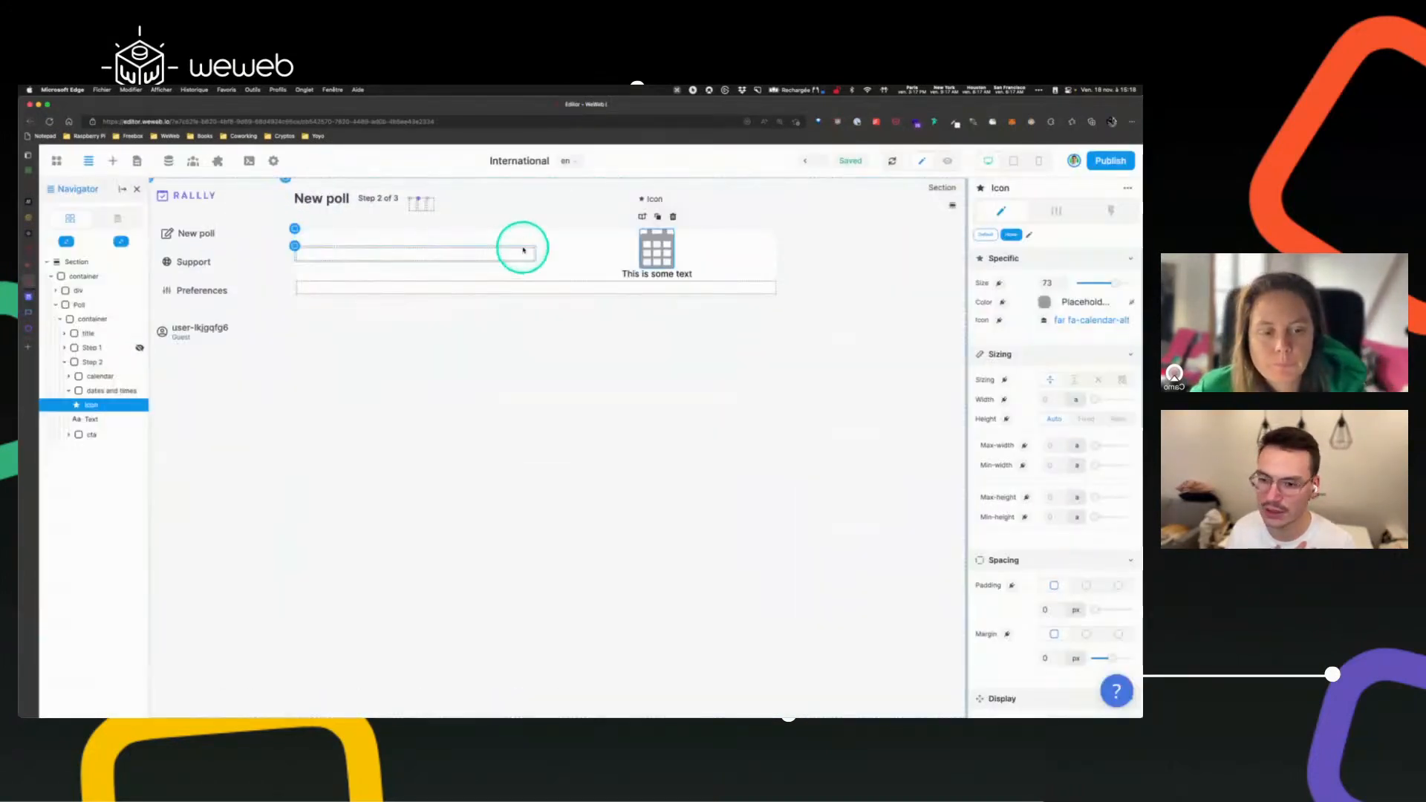
click(35, 315)
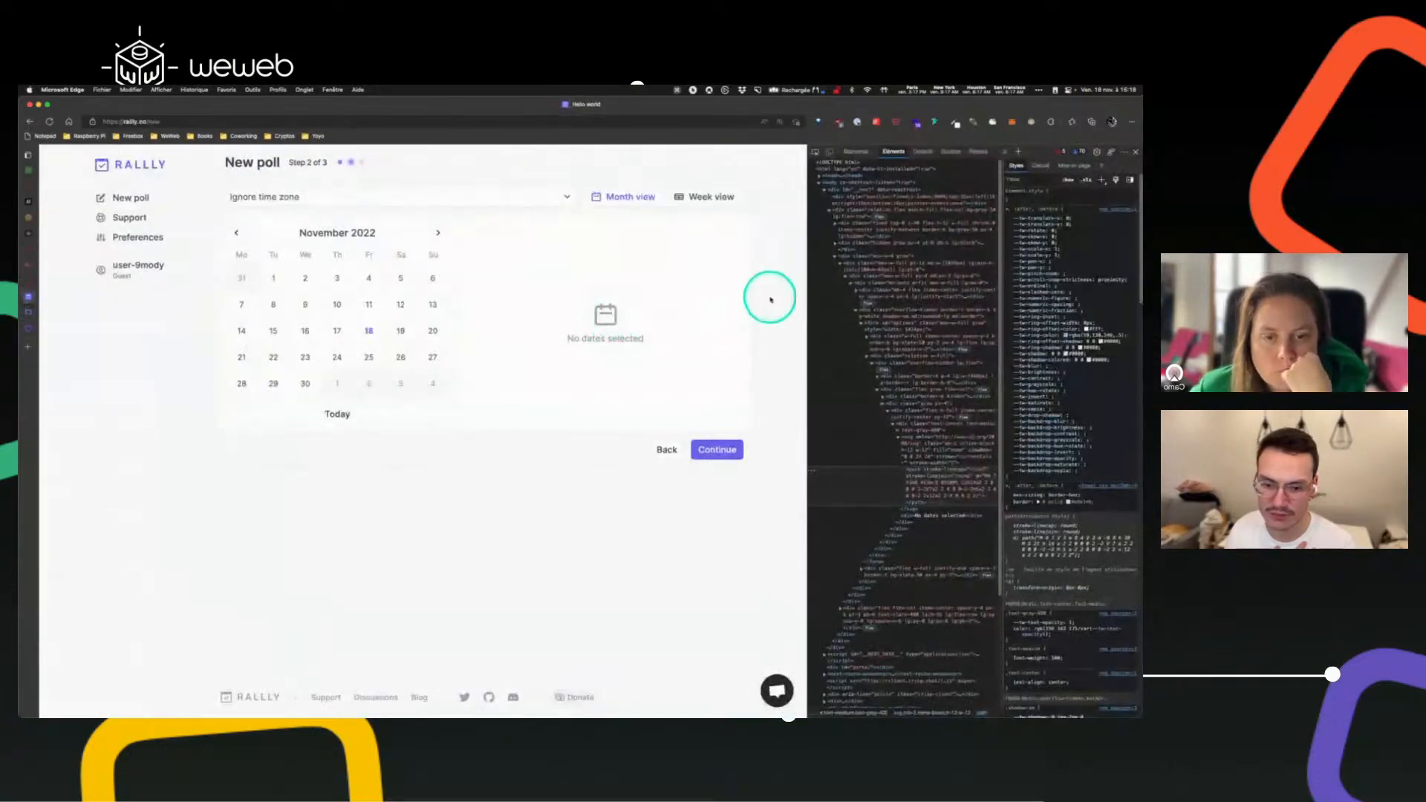
click(816, 152)
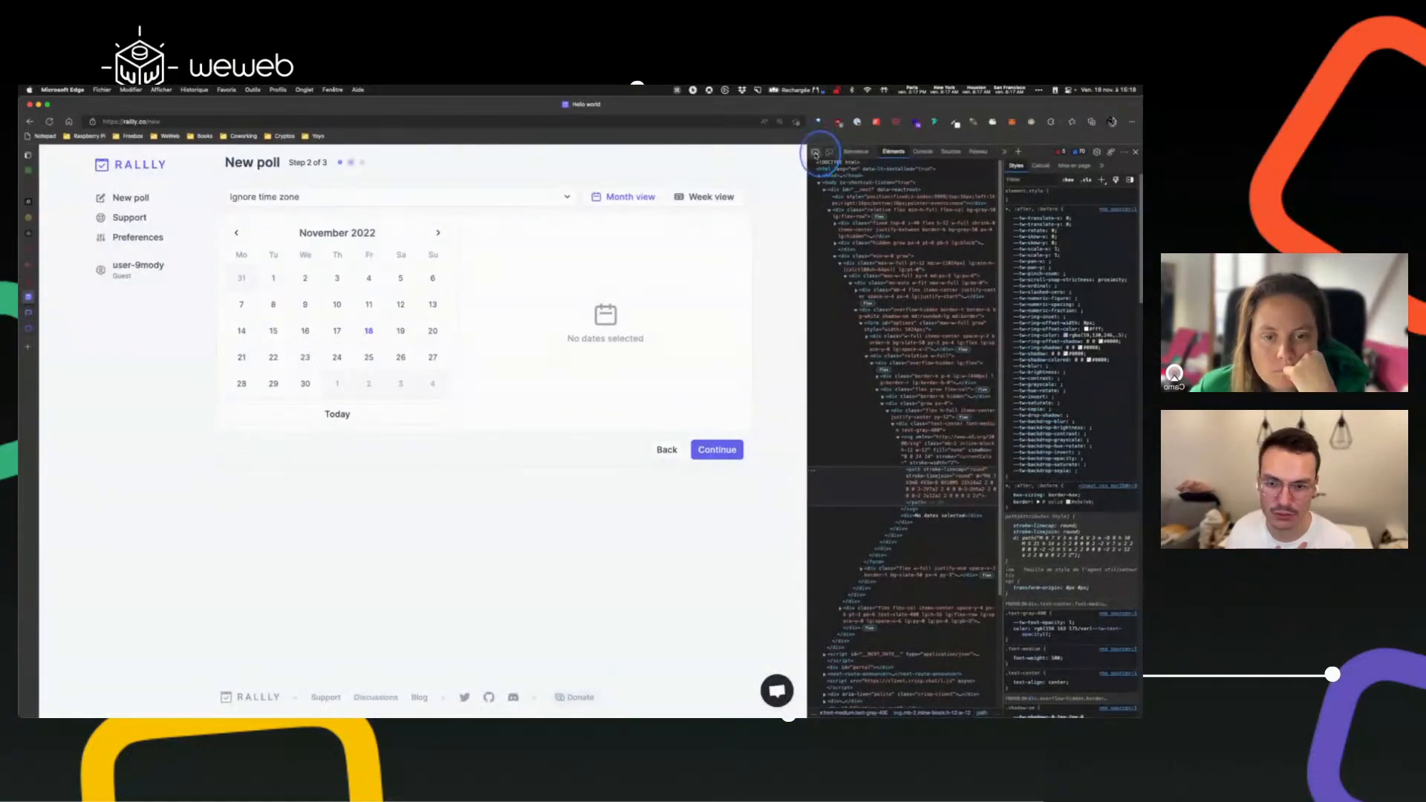
click(610, 315)
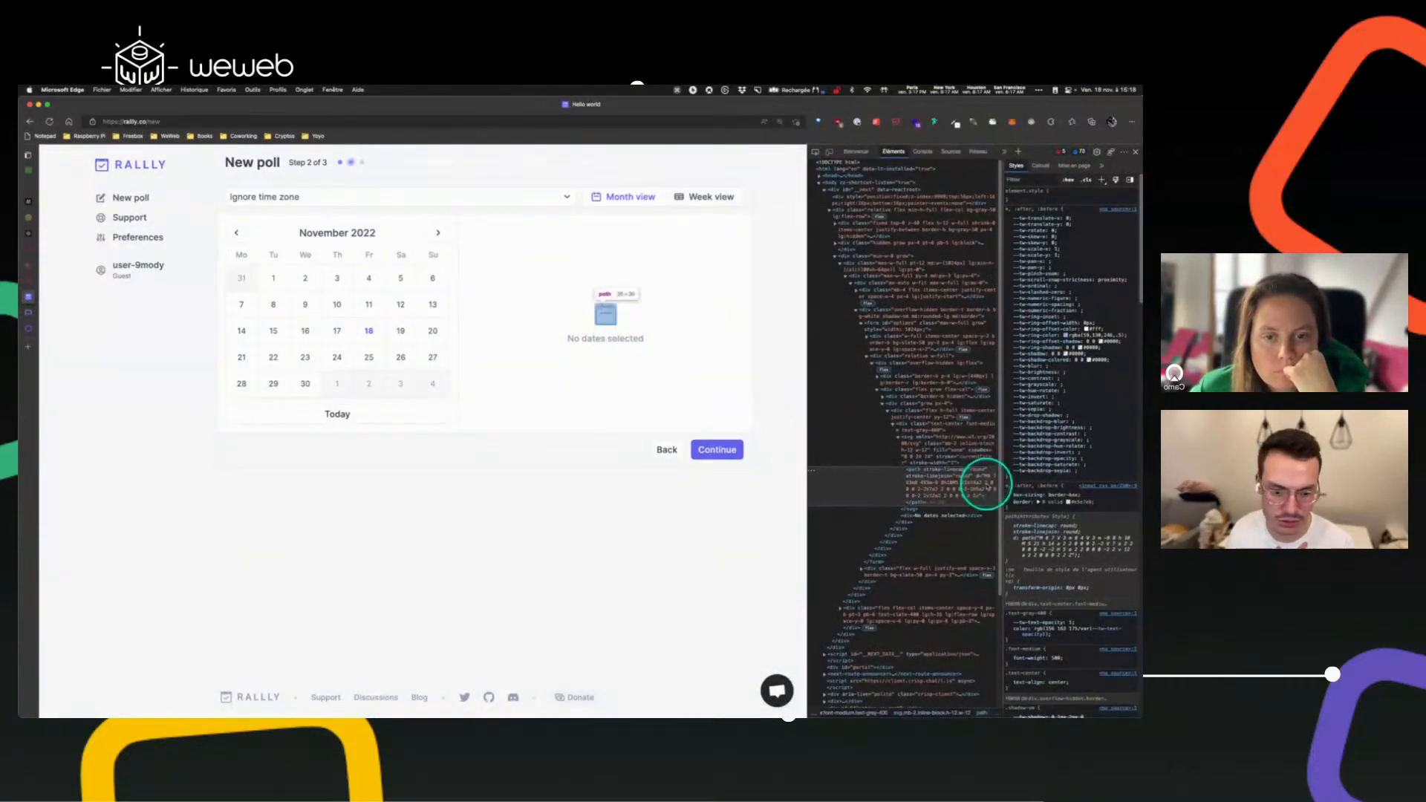
scroll(1040, 475, down, 1)
scroll(1032, 494, up, 3)
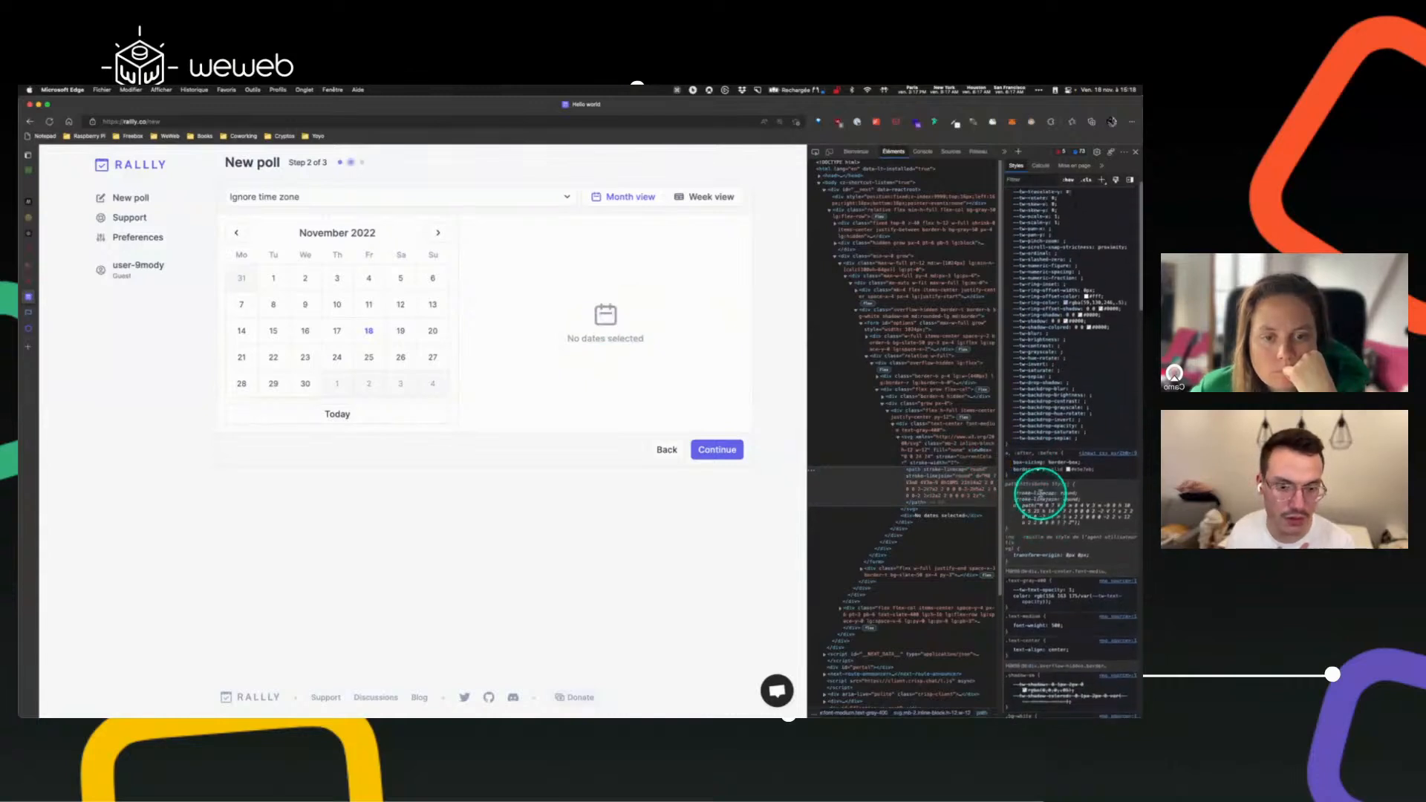
click(930, 445)
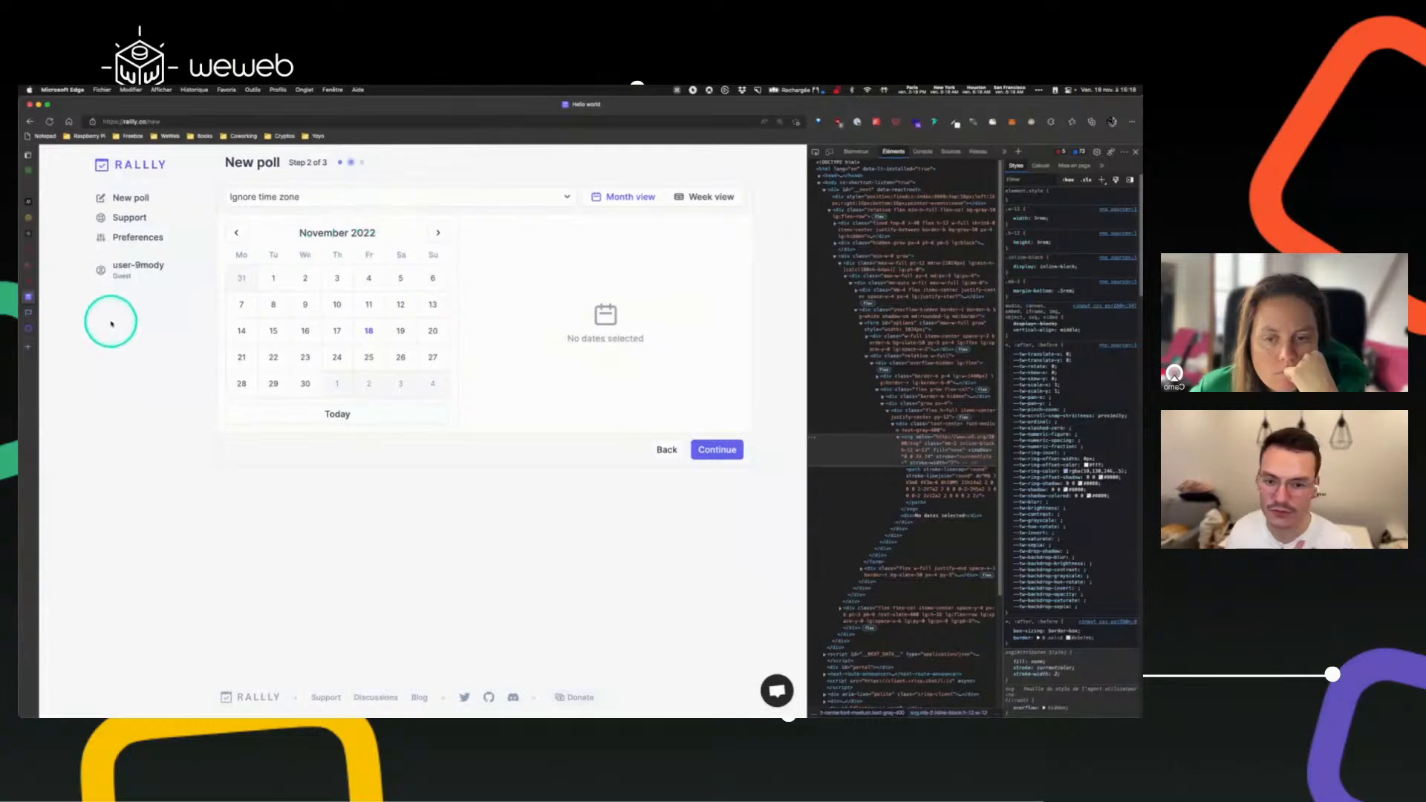
click(30, 346)
text(3)
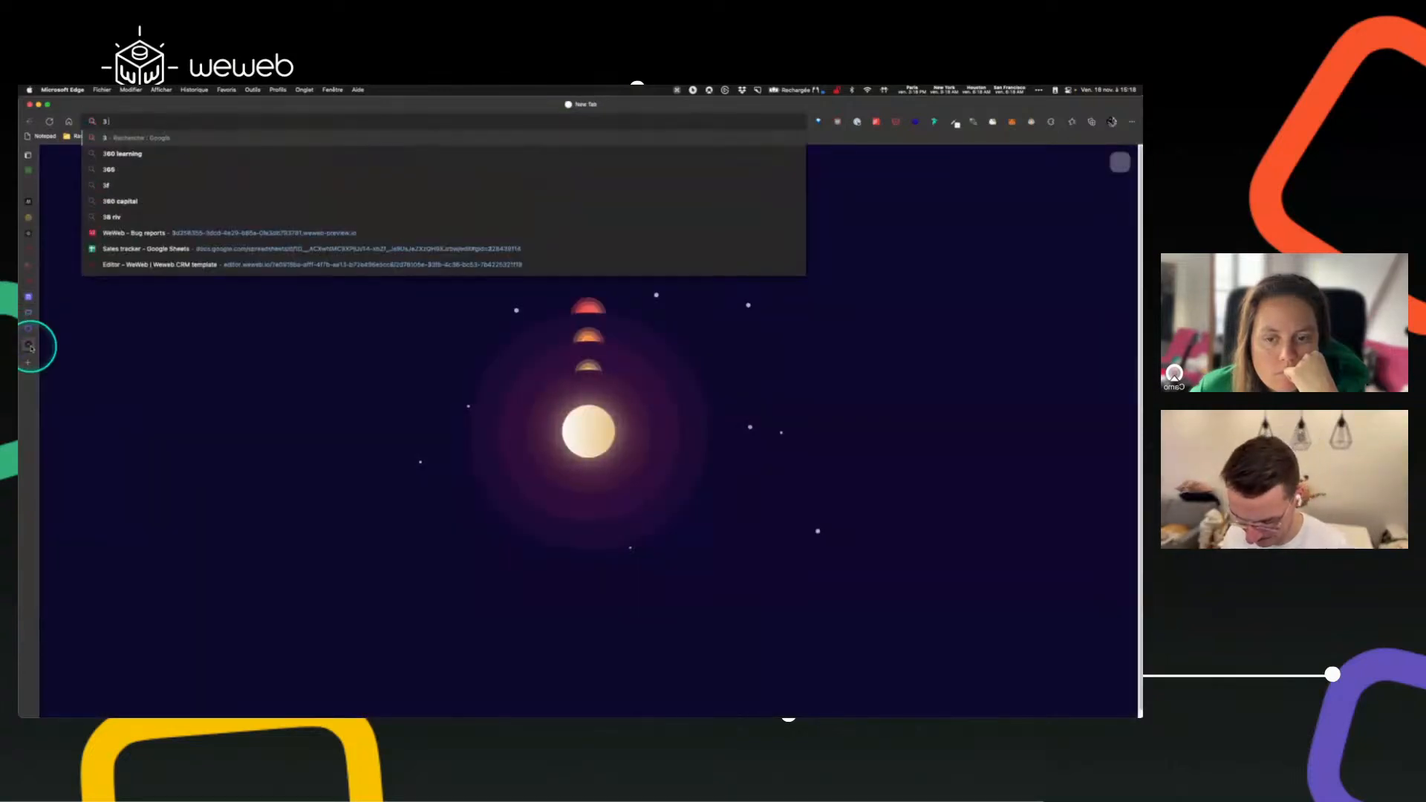
text( rem in px)
key(Return)
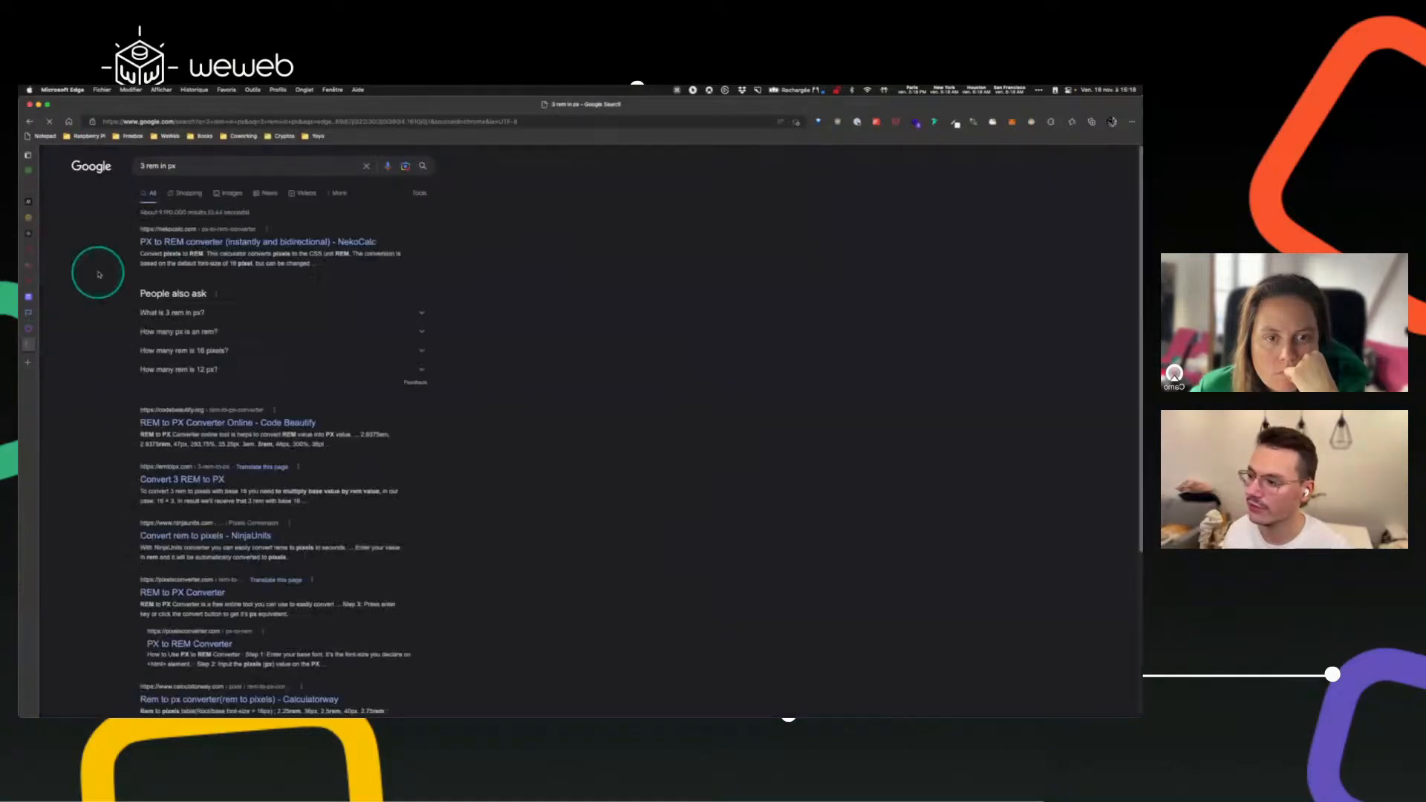
click(148, 165)
key(BackSpace)
key(Return)
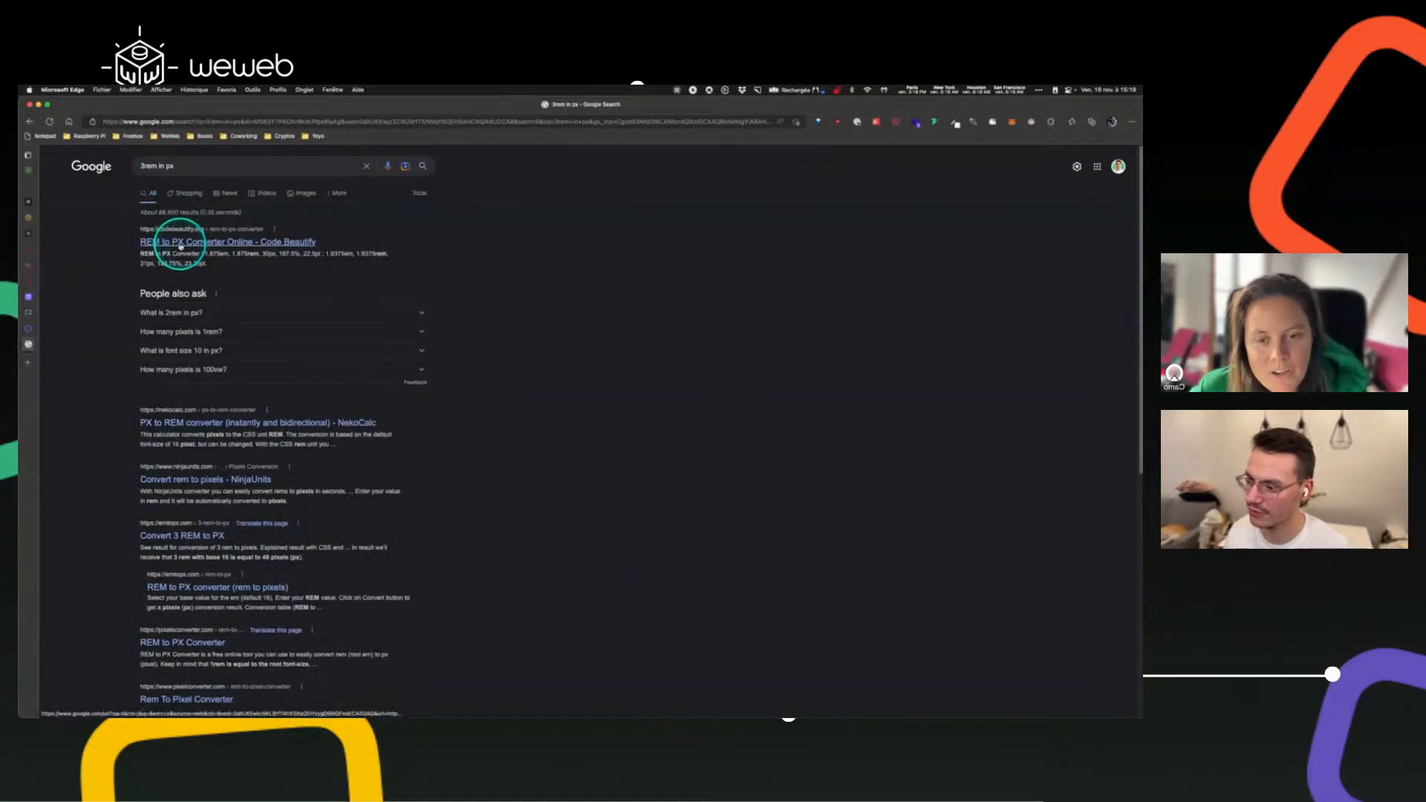
- Open Code Beautify's REM to PX Converter and convert 3 rem to pixels
click(181, 246)
click(636, 257)
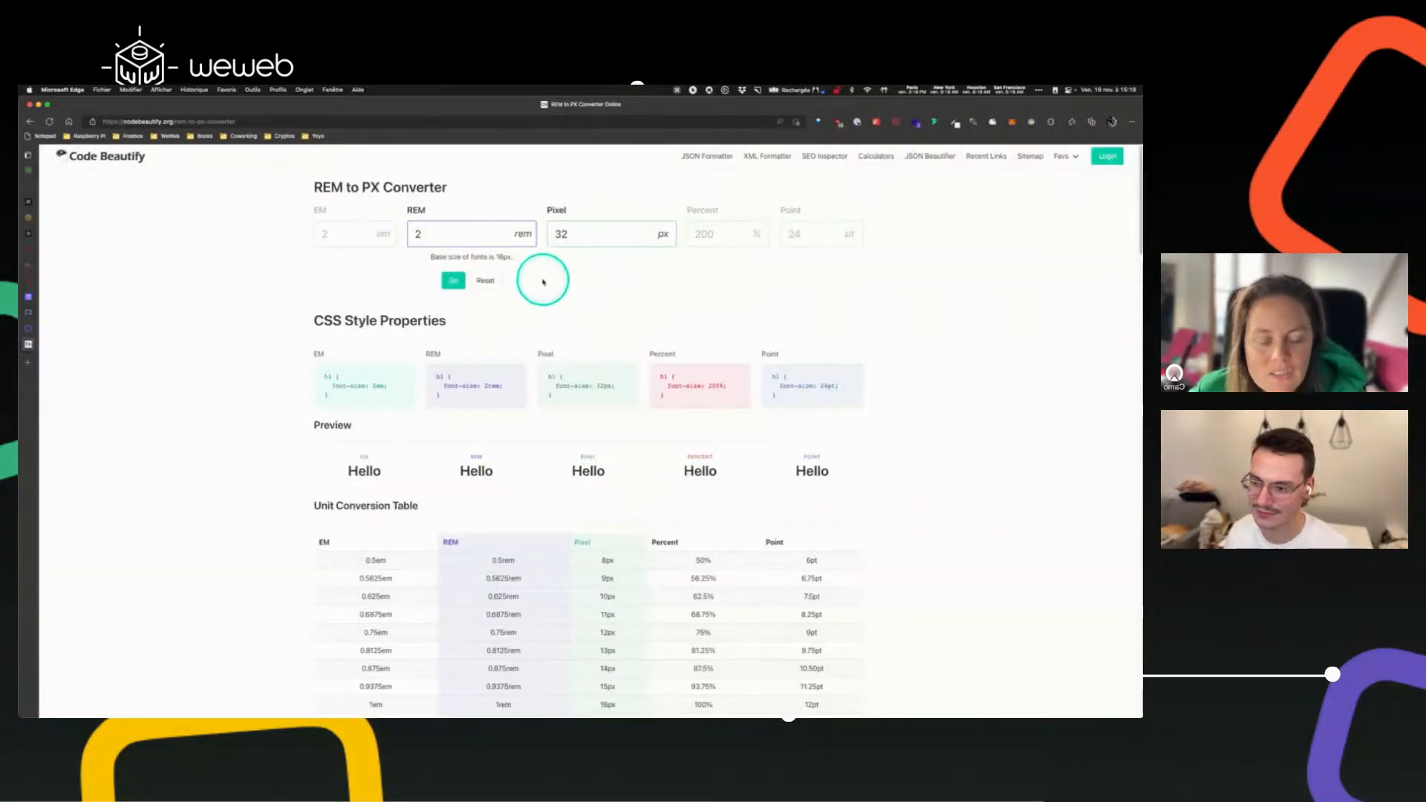
double_click(420, 234)
text(3)
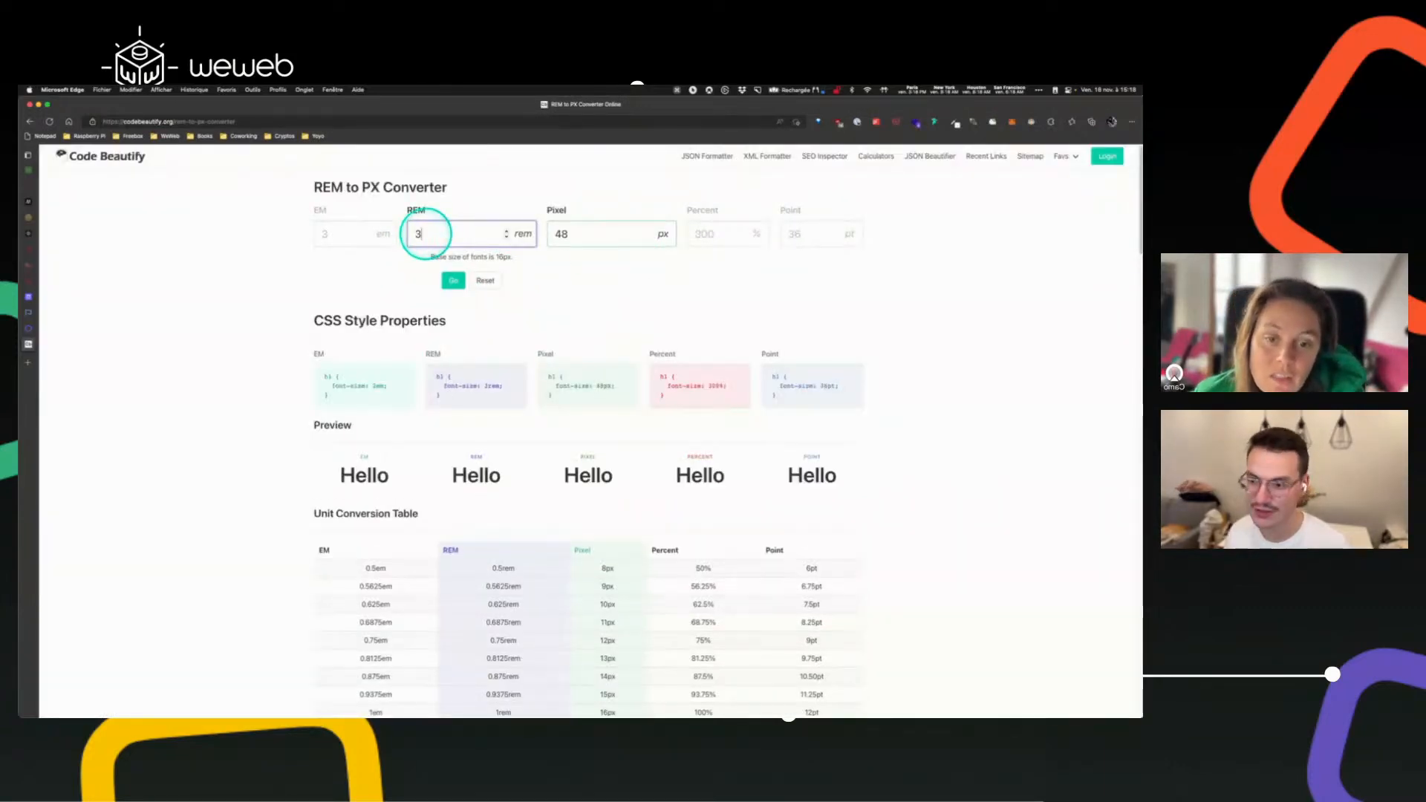
- Switch to the WeWeb editor and set the calendar icon's size to 48
click(52, 280)
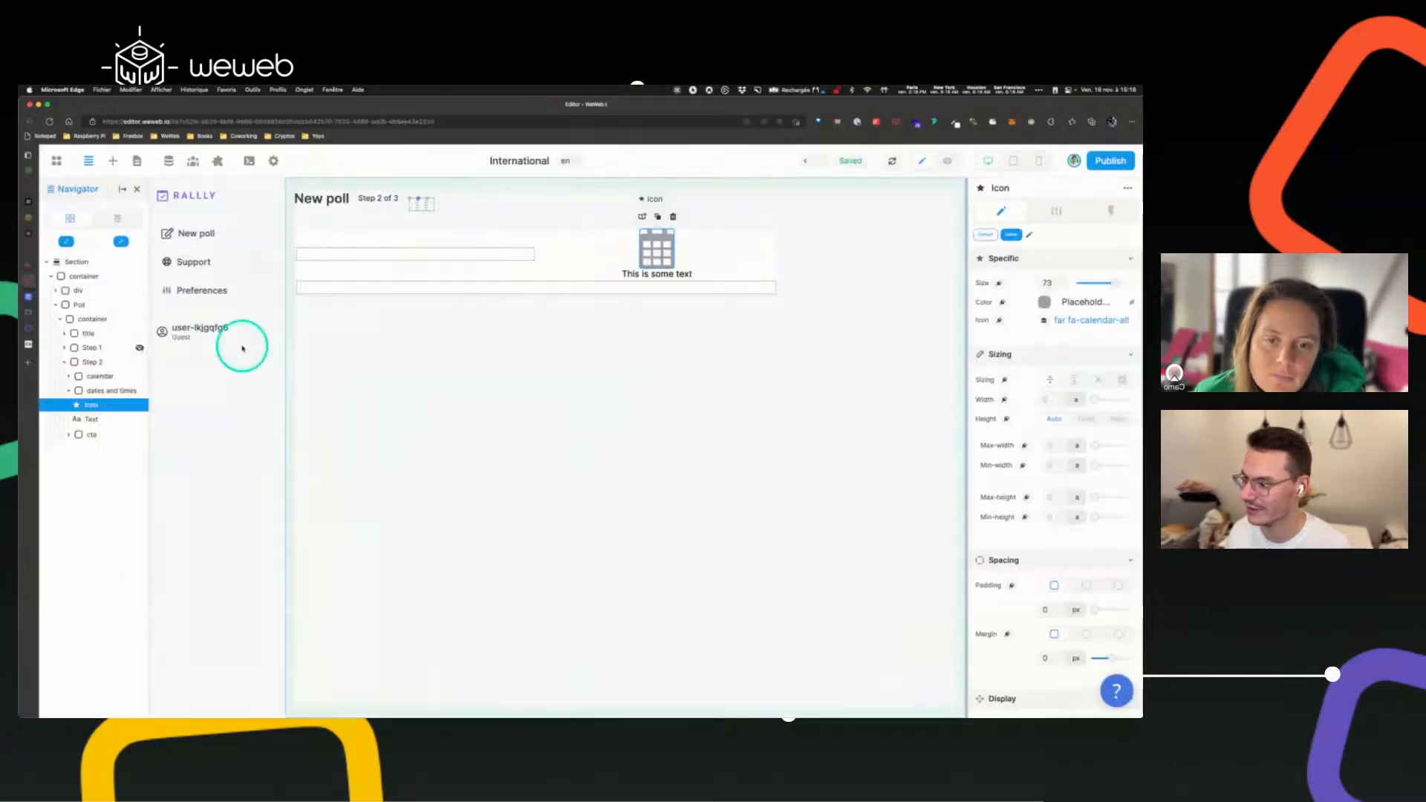
double_click(1047, 283)
text(48)
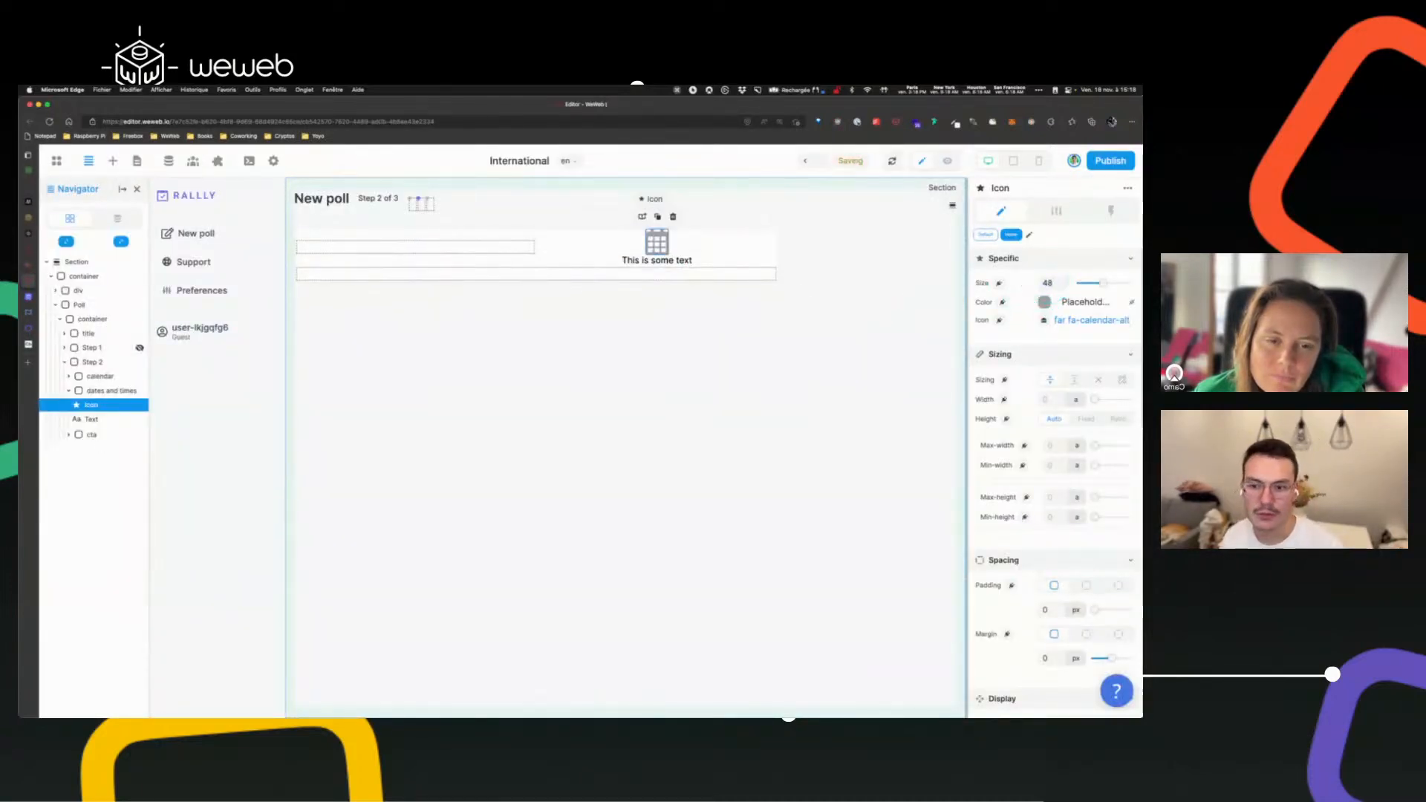
click(854, 295)
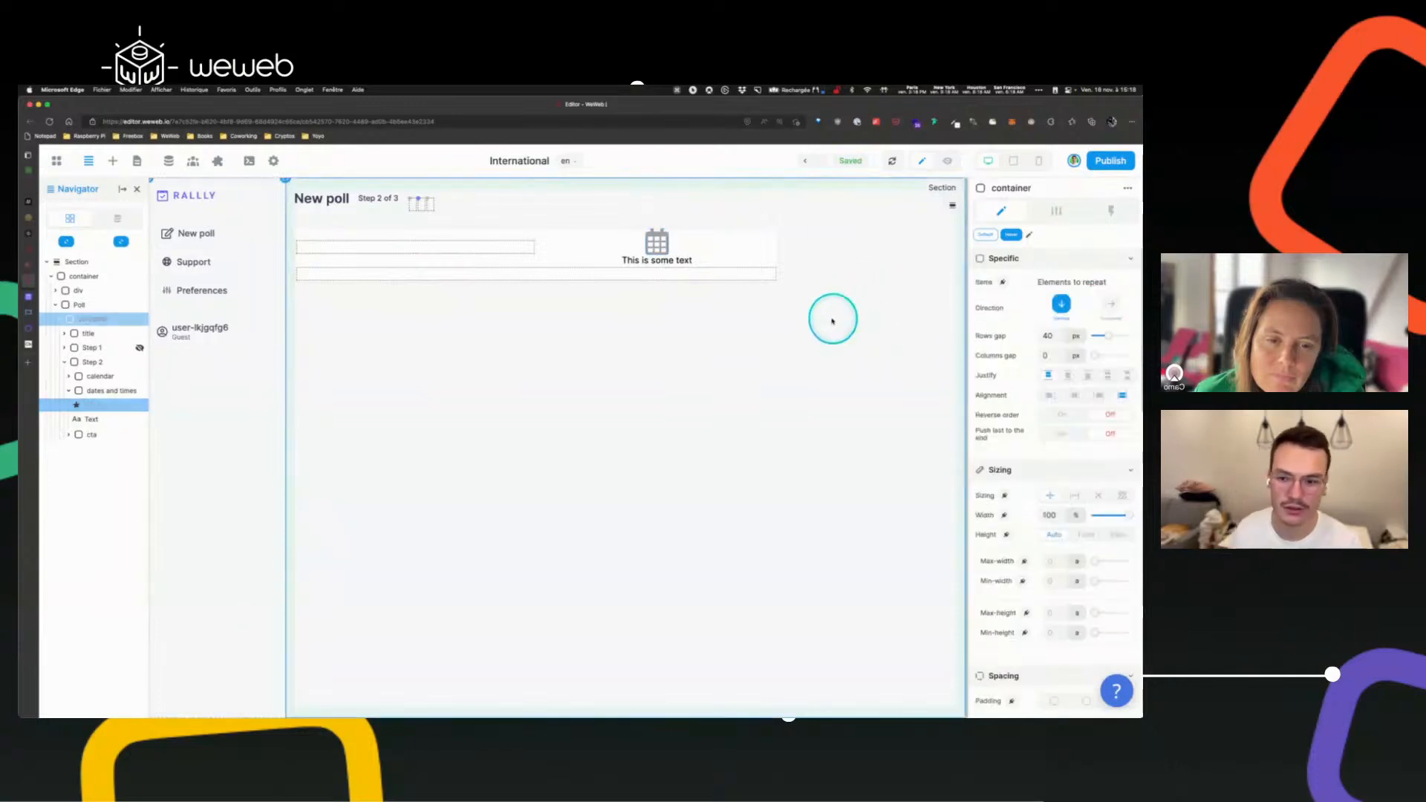
- Select the text under the icon in WeWeb, and inspect the font of Rallly's "No dates selected" text with the Fonts Ninja extension
click(645, 261)
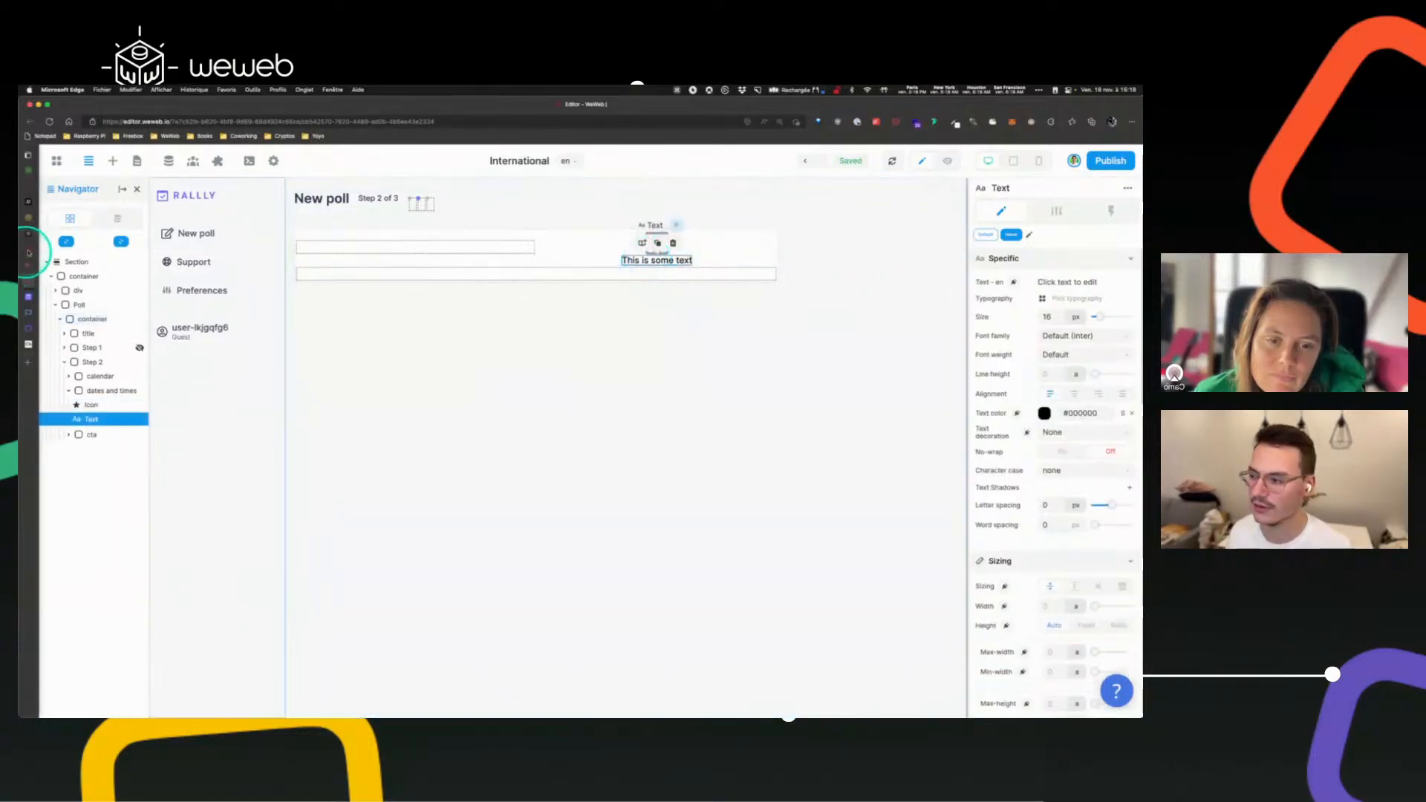
mouse_move(27, 255)
click(43, 296)
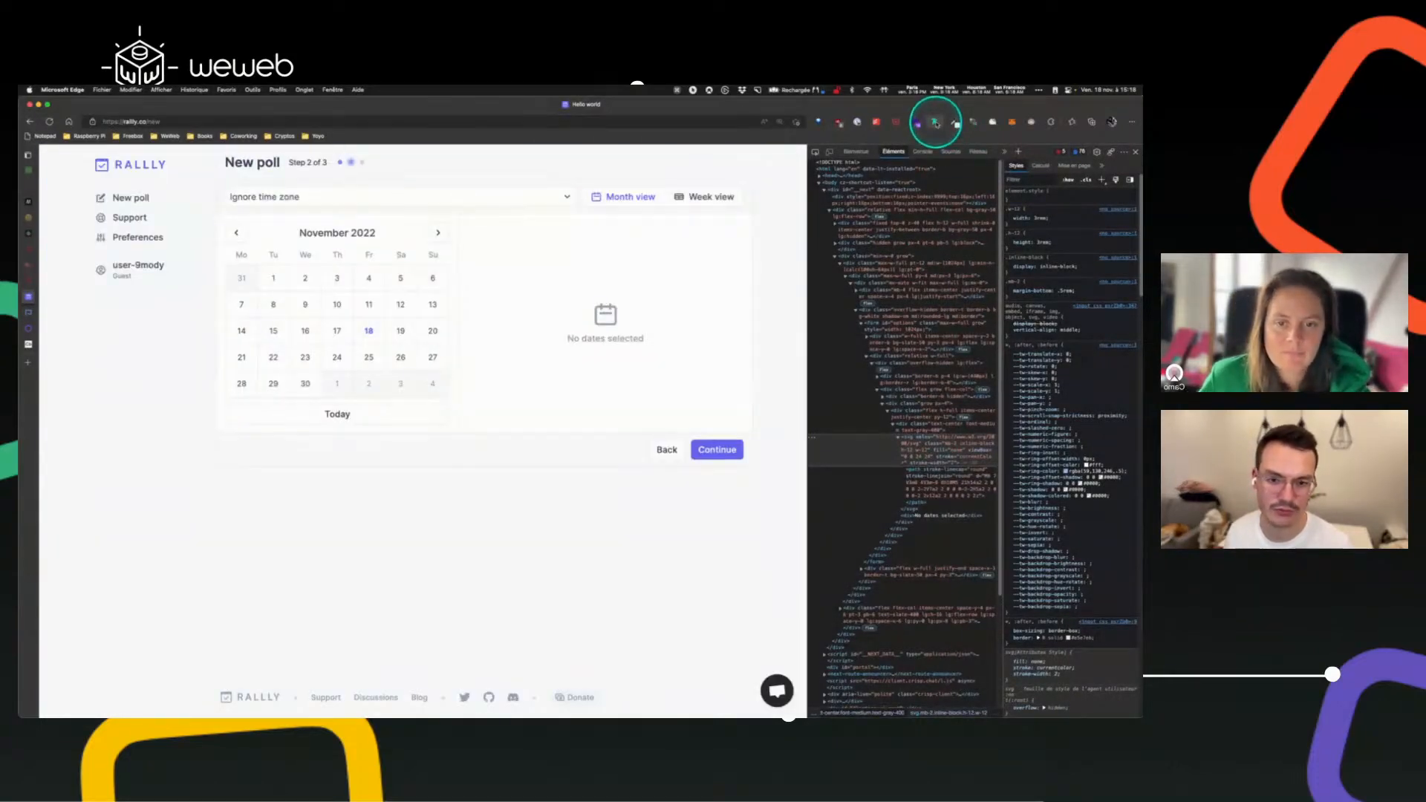
click(935, 123)
mouse_move(592, 353)
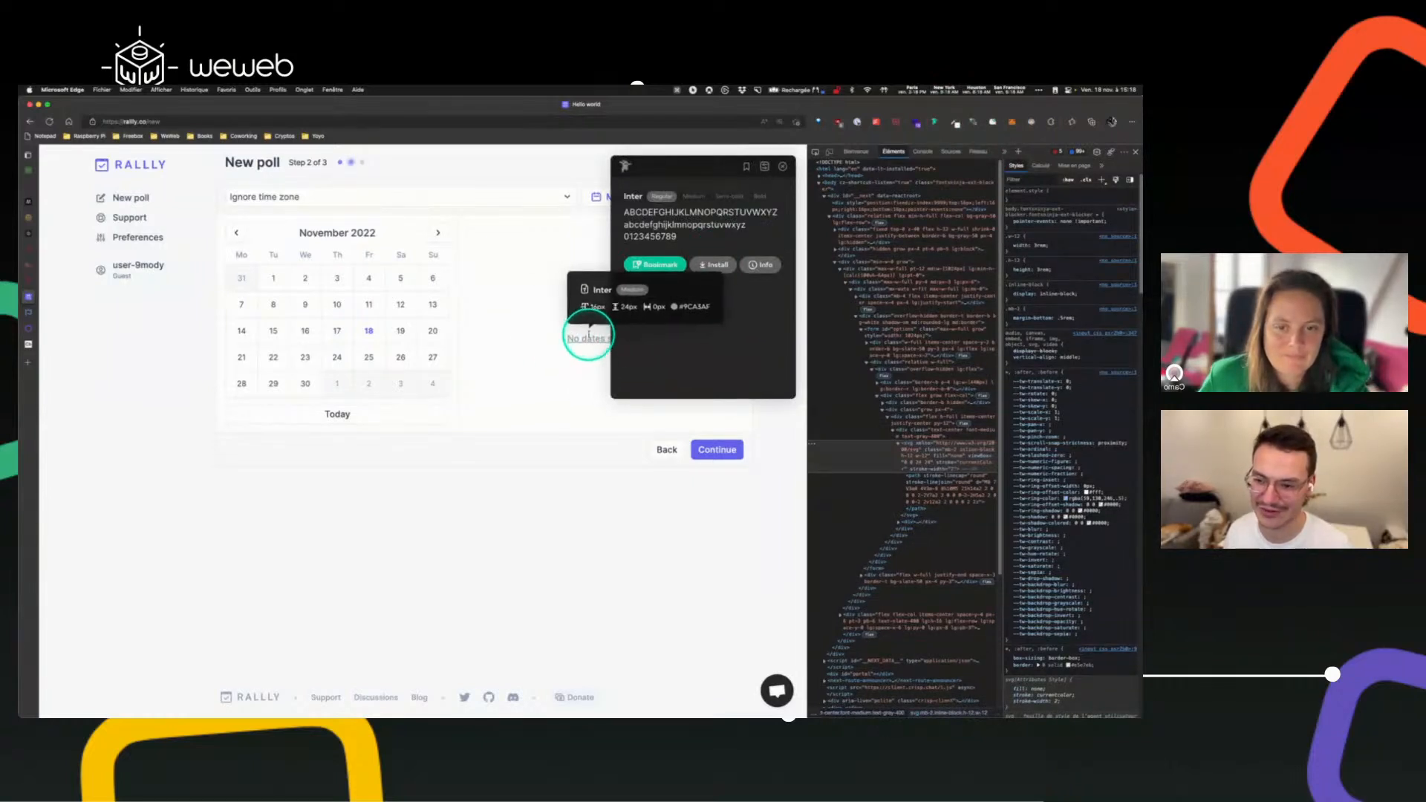
drag(716, 166, 270, 439)
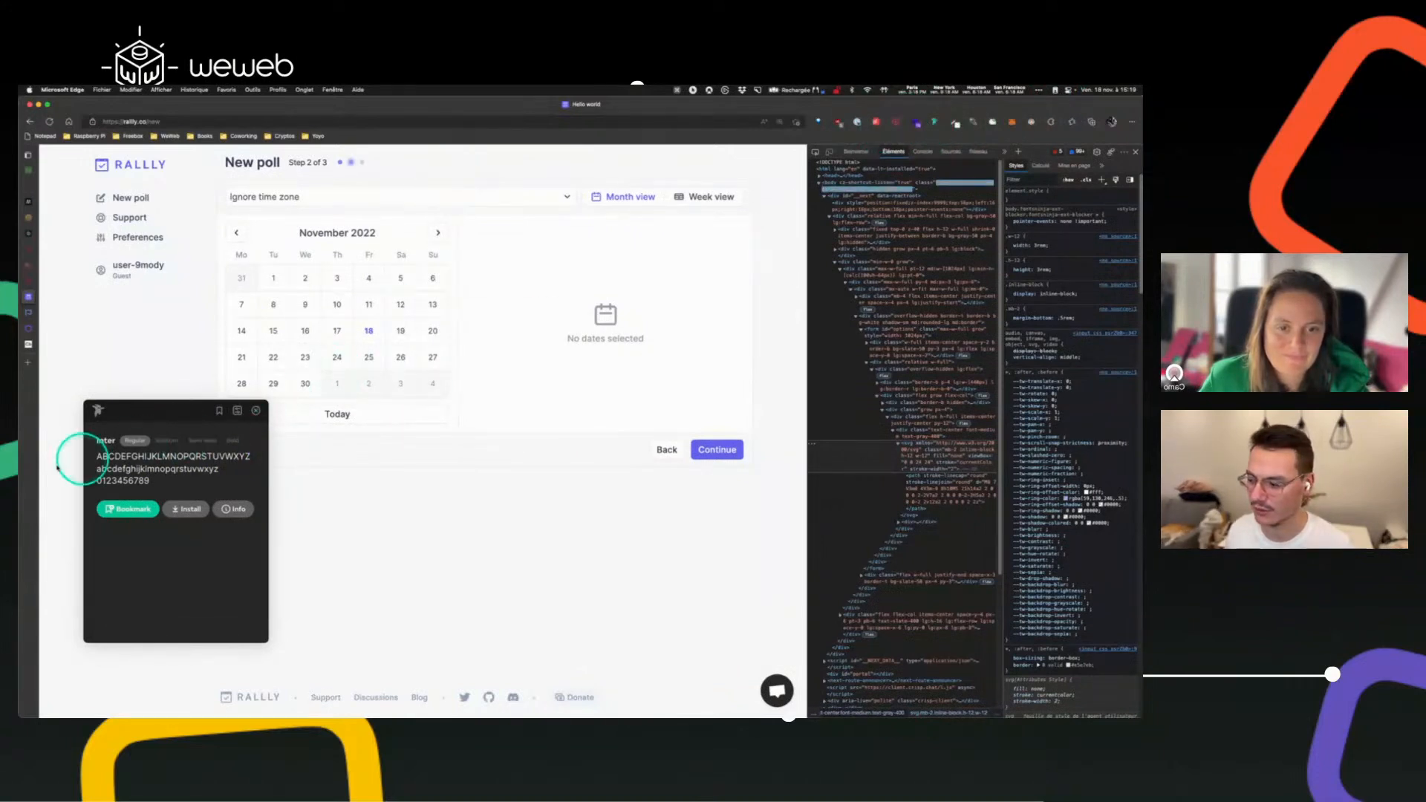
click(605, 339)
click(179, 576)
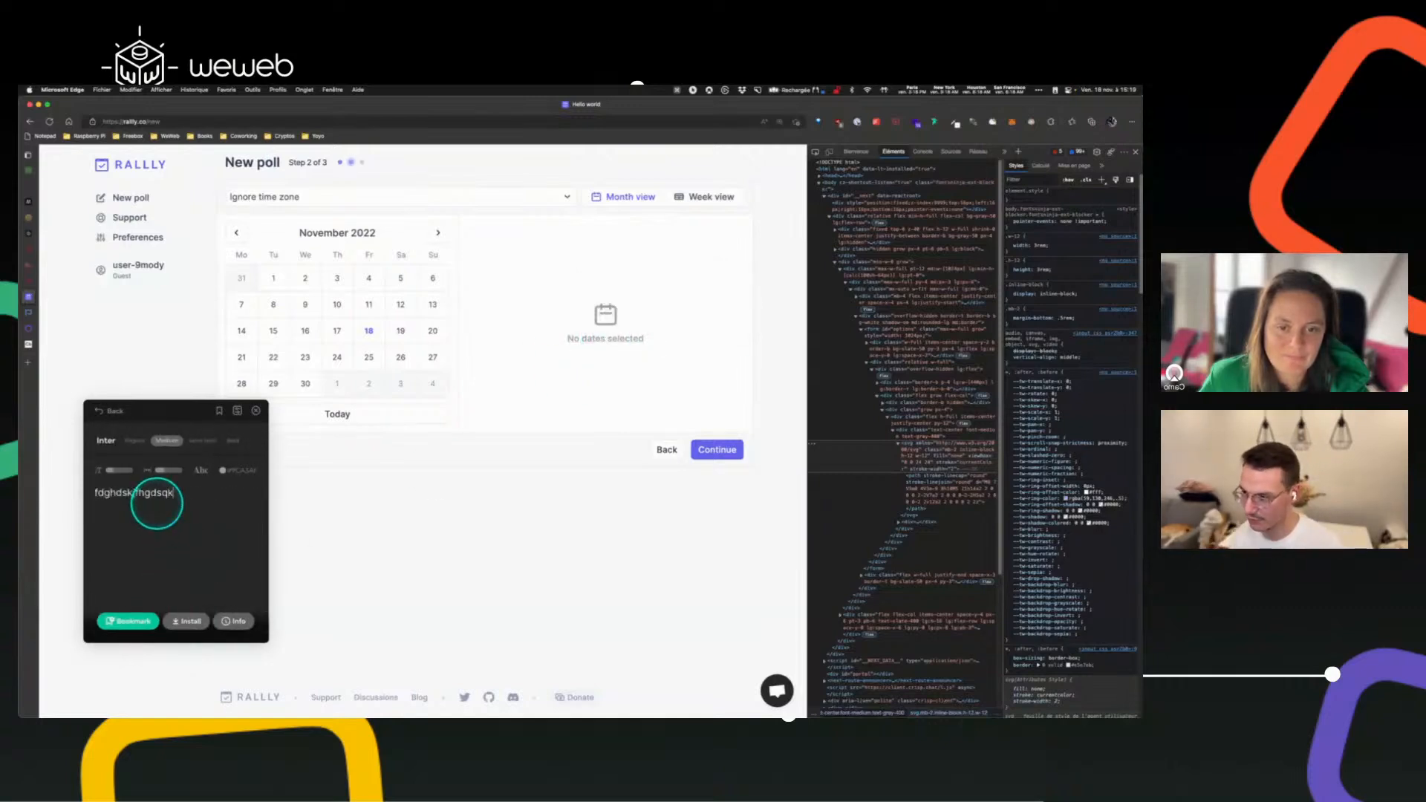
key(super+a)
key(BackSpace)
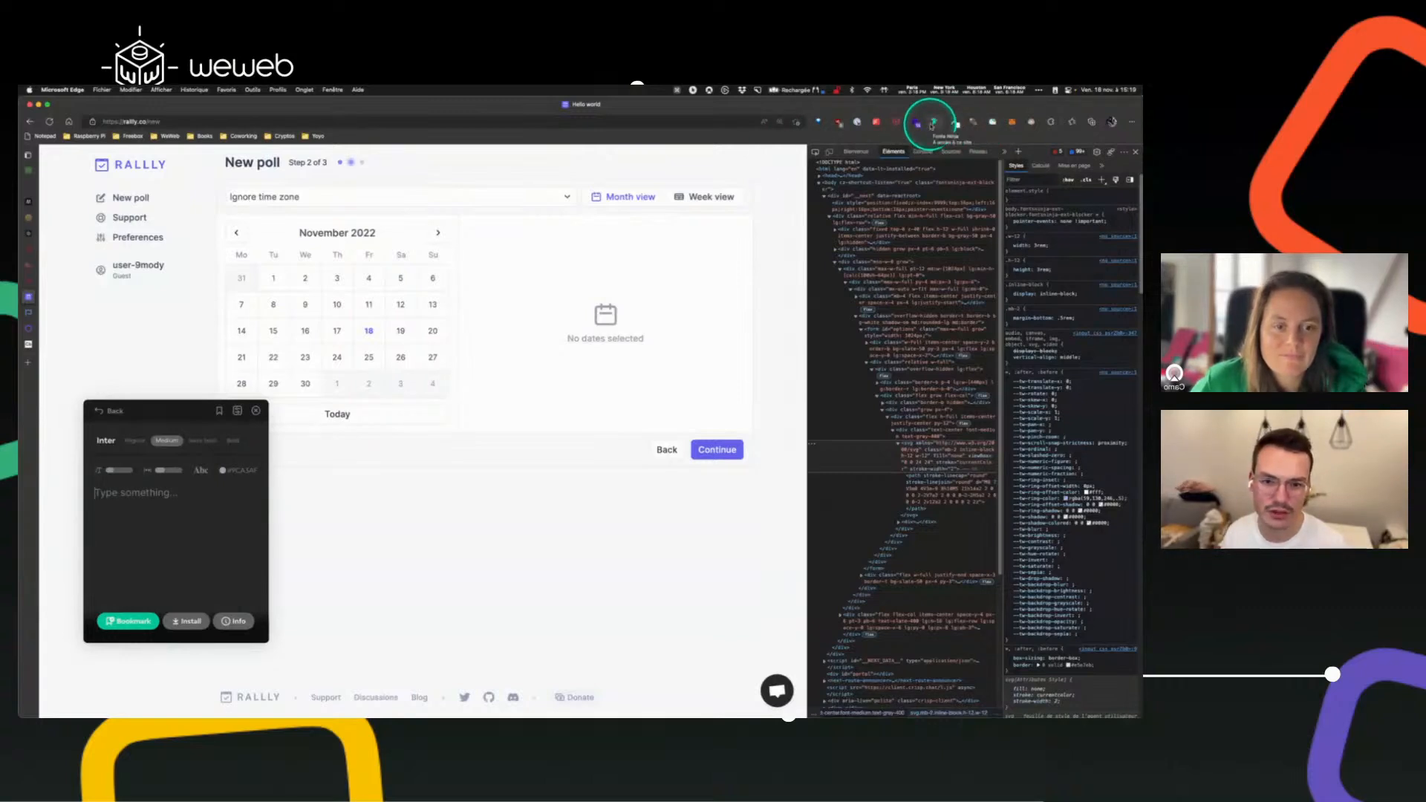
right_click(932, 125)
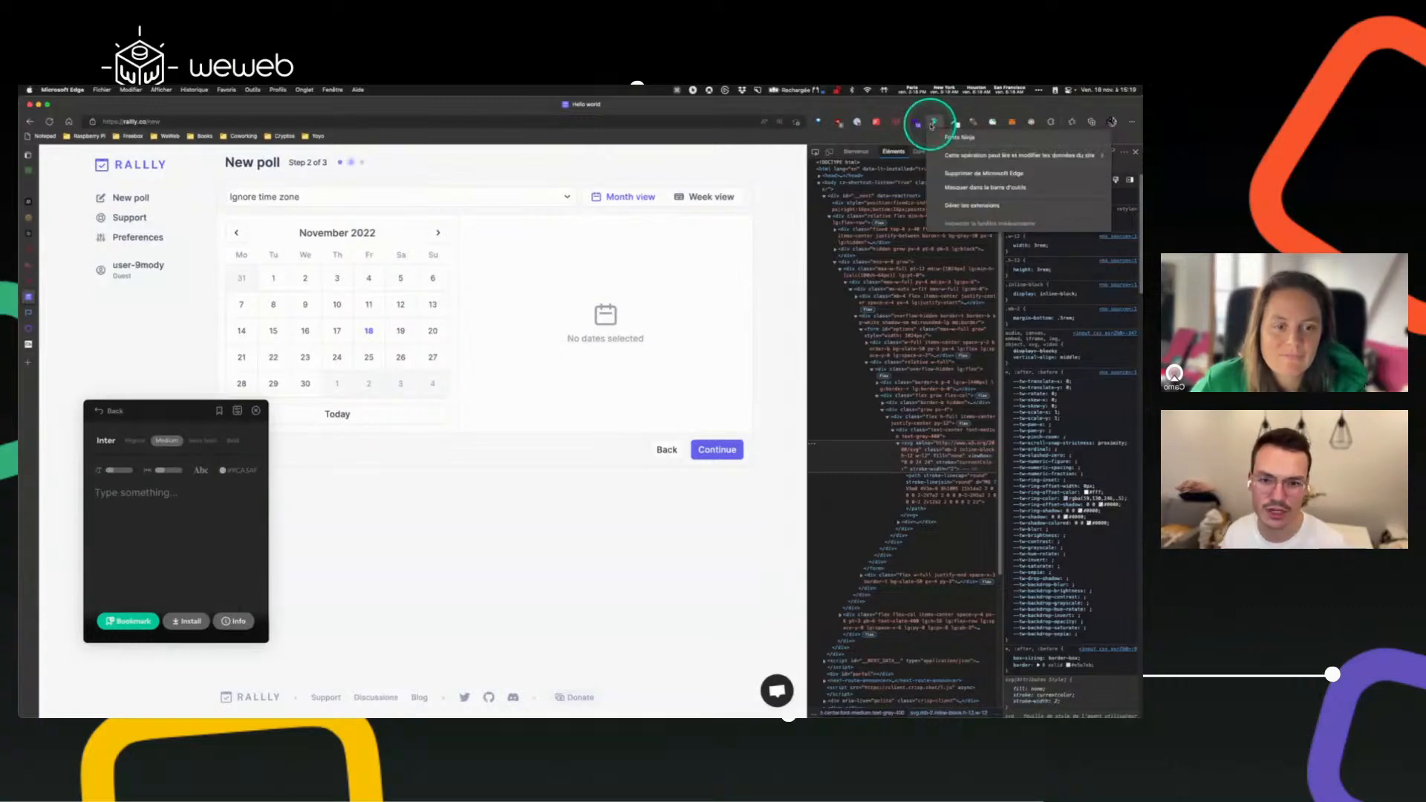
click(767, 266)
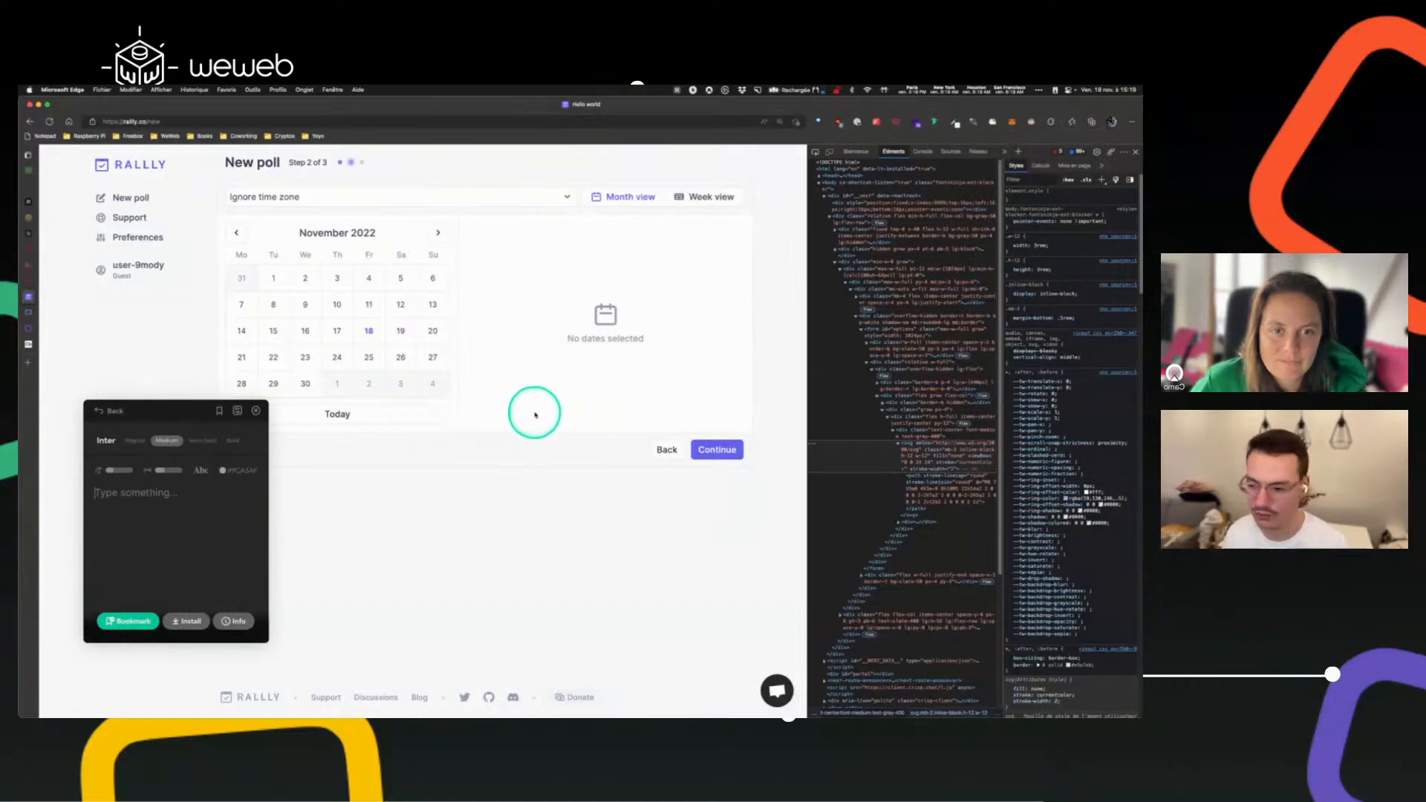
- Return to the WeWeb editor and set the font weight of the text under the icon to 500 - Medium
mouse_move(592, 338)
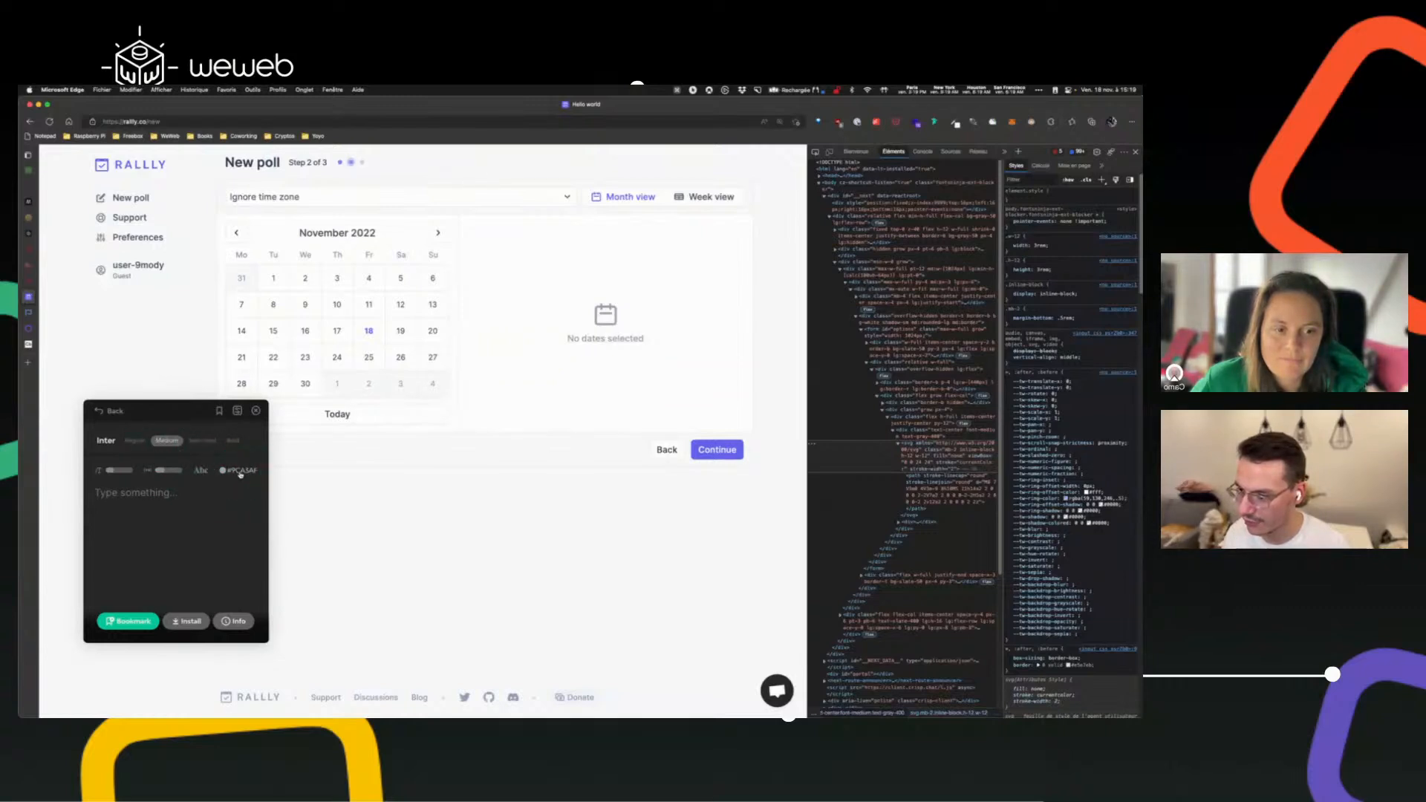
mouse_move(30, 232)
click(51, 280)
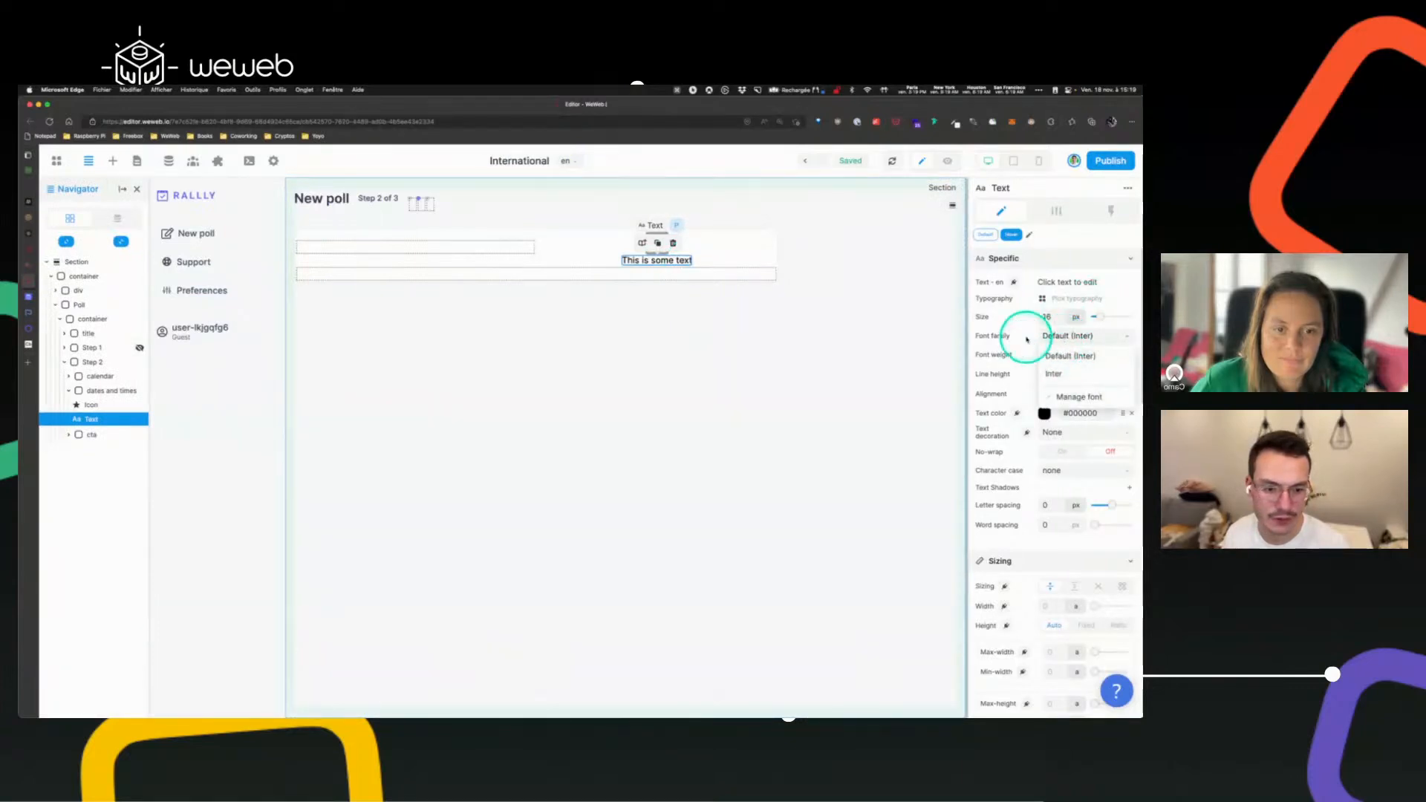
click(1055, 355)
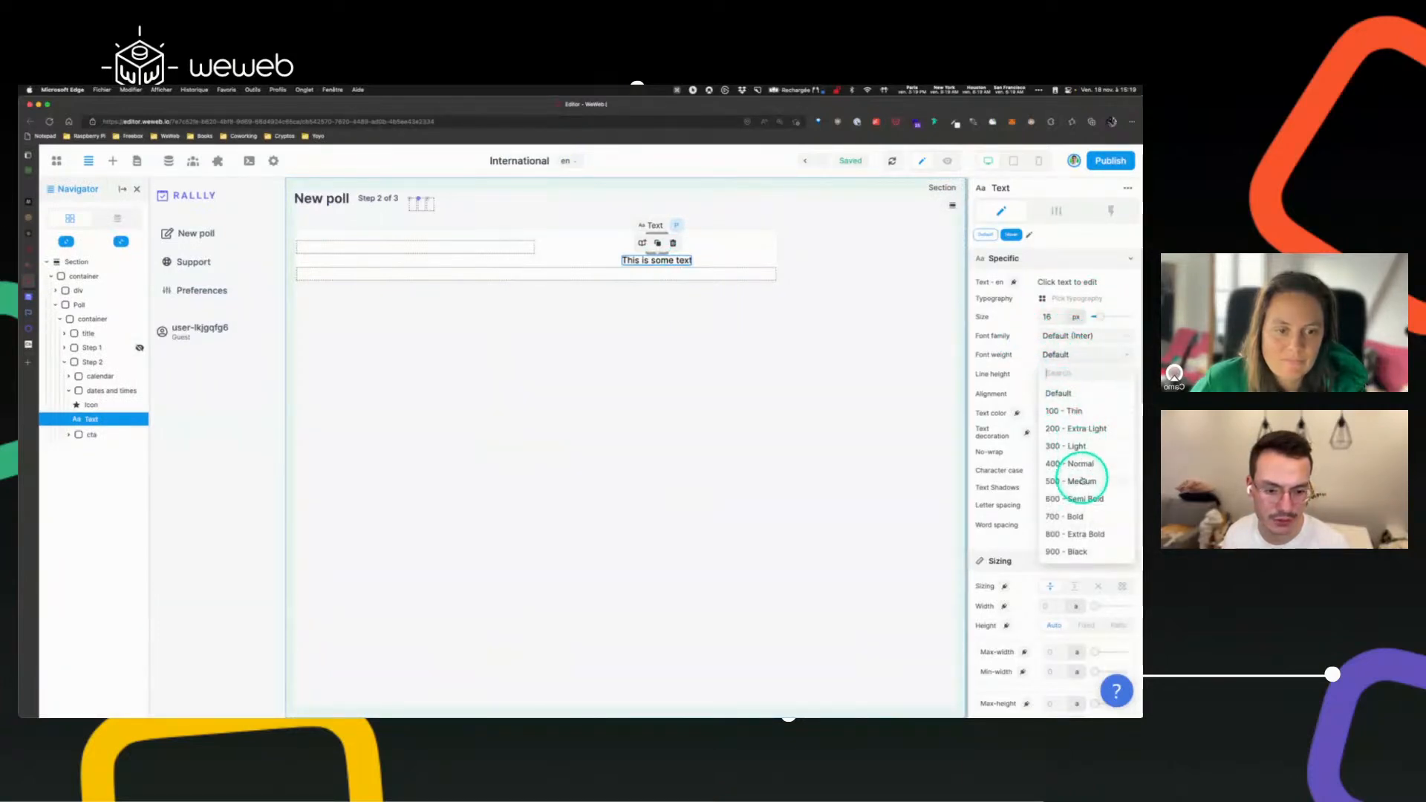
click(1081, 481)
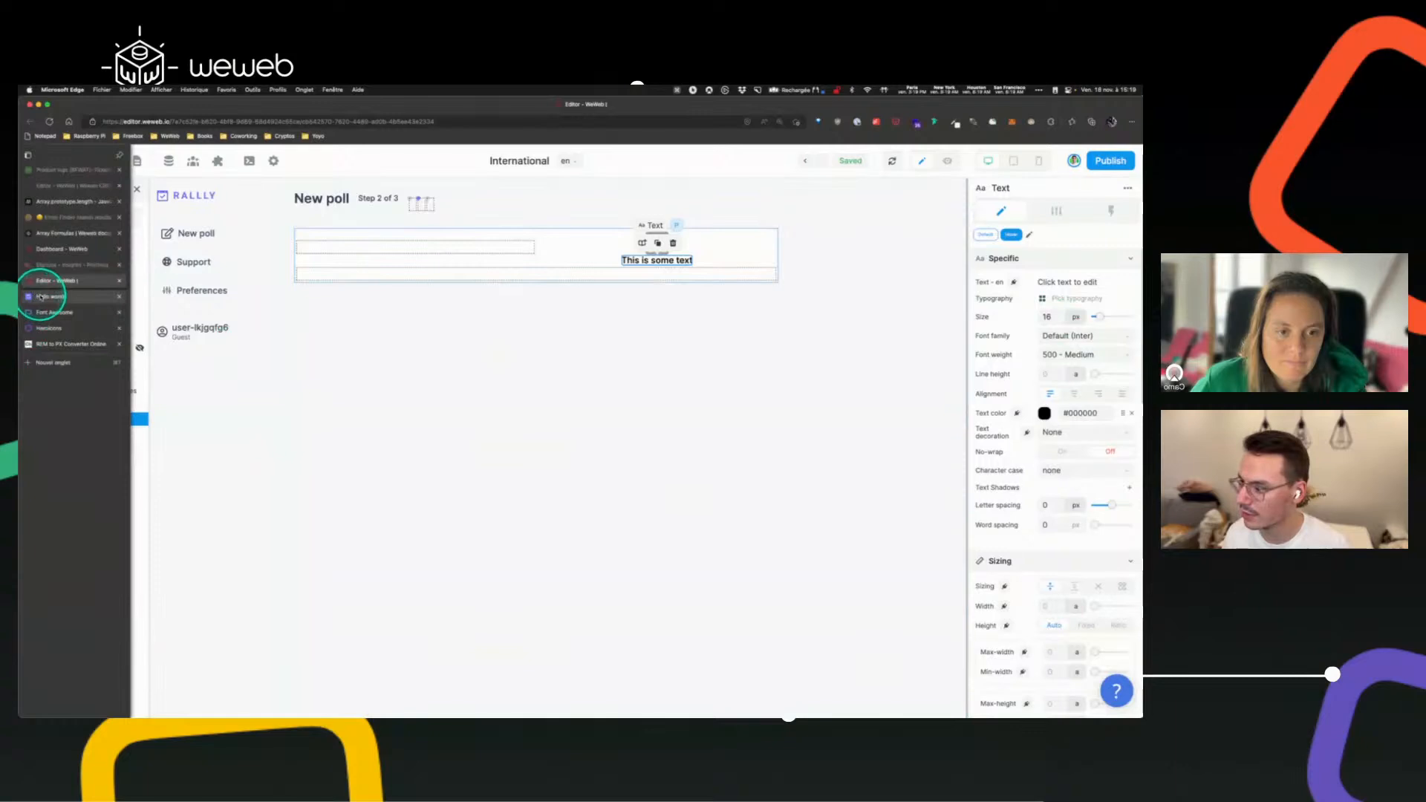
- Recheck the text's style on the Rallly page and set the WeWeb text's colour to the Placeholder project colour
click(52, 277)
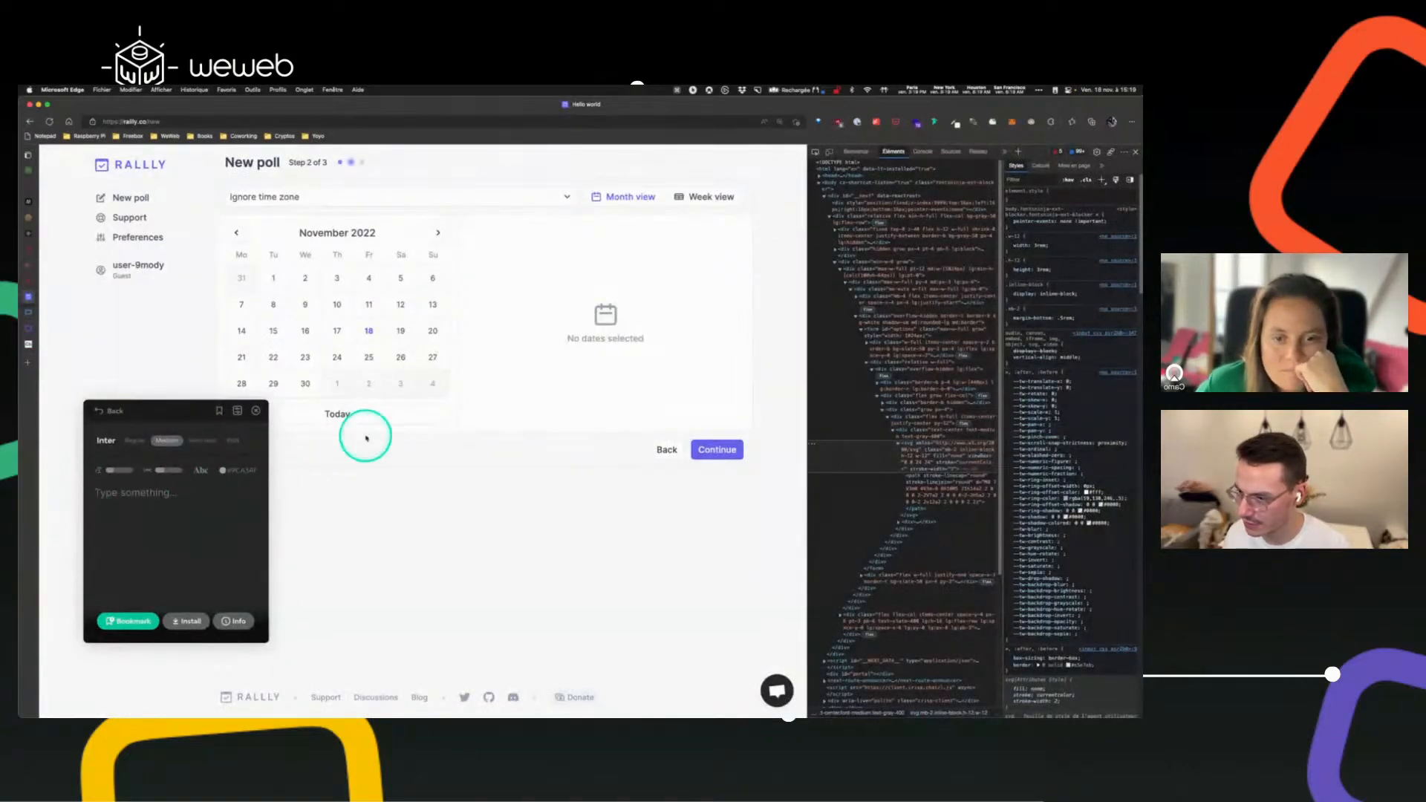
click(591, 335)
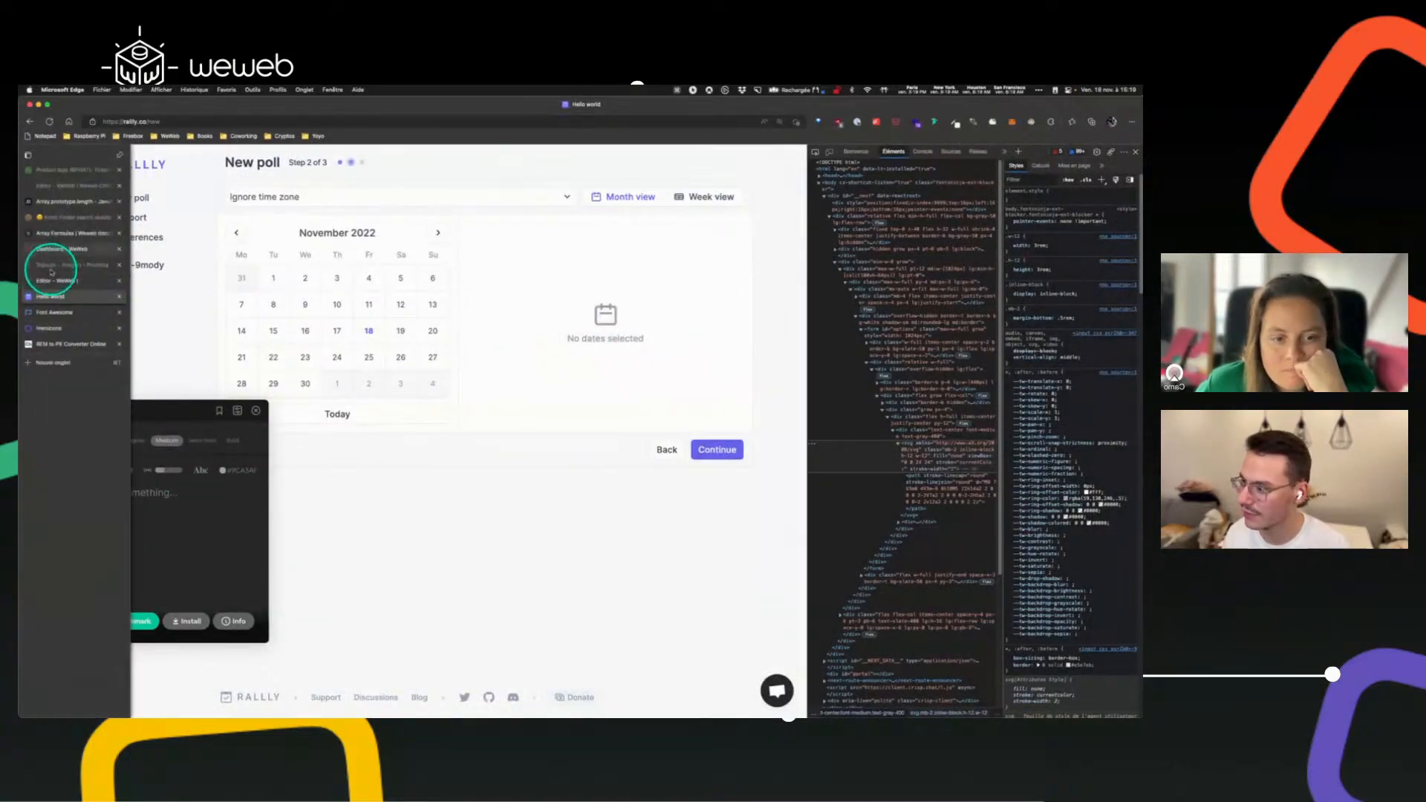
click(52, 270)
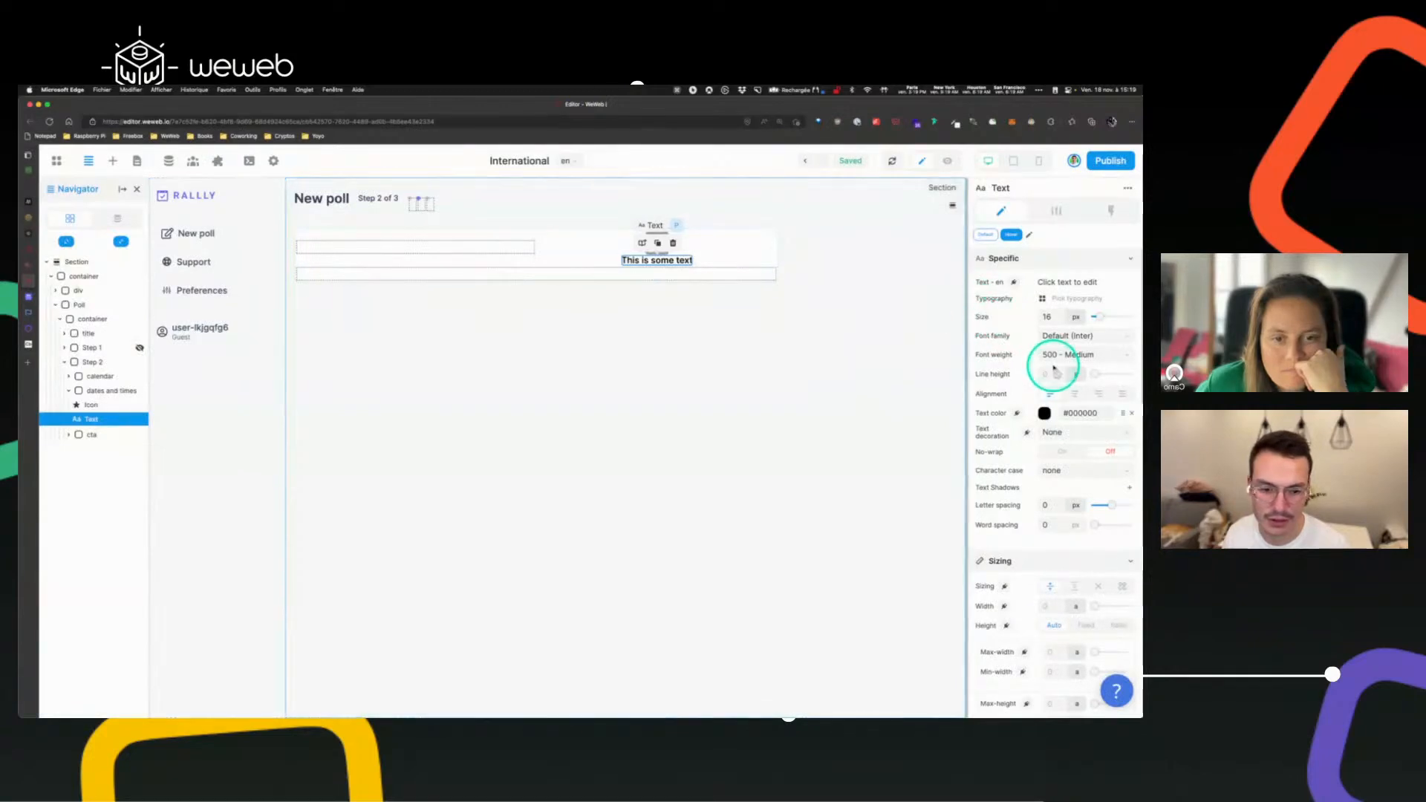
click(1122, 415)
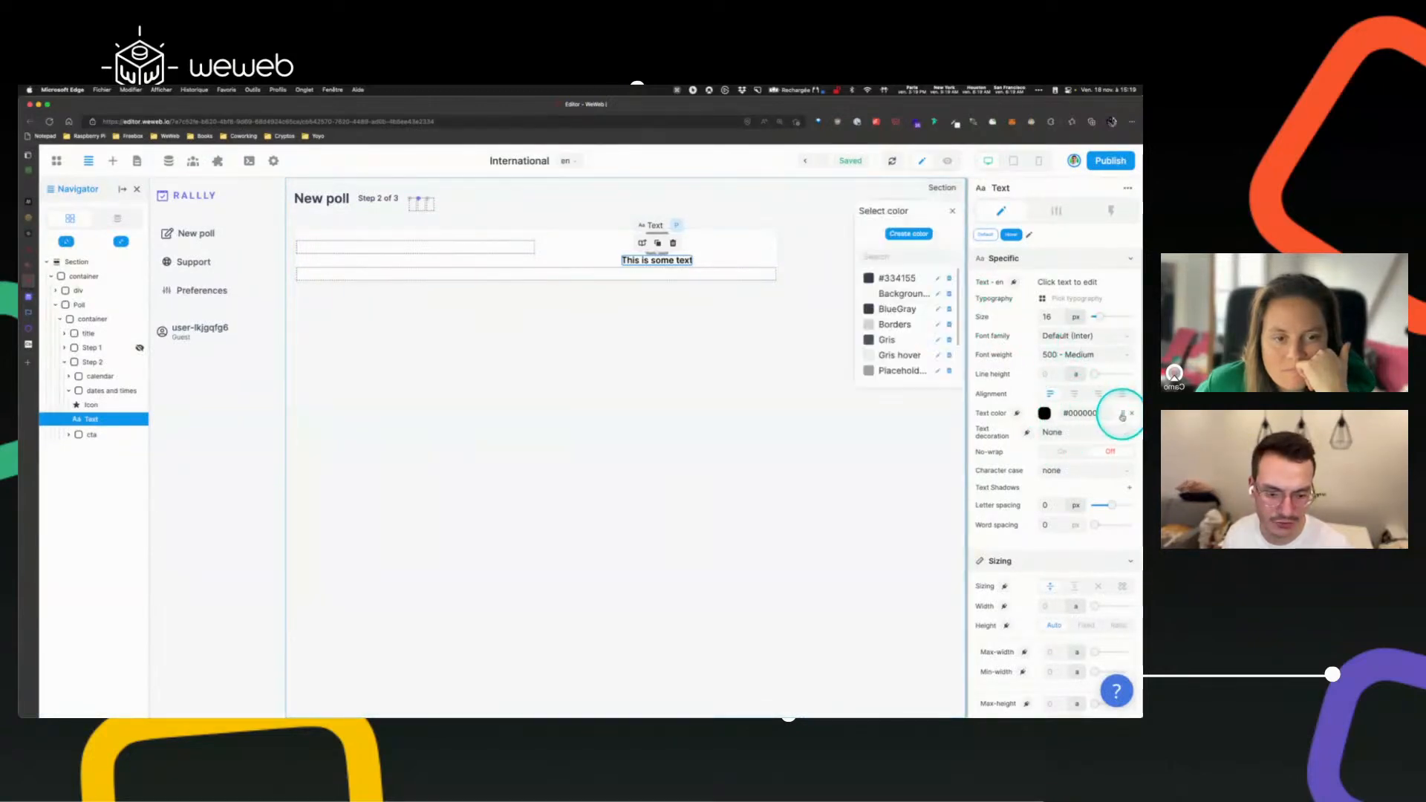
click(878, 364)
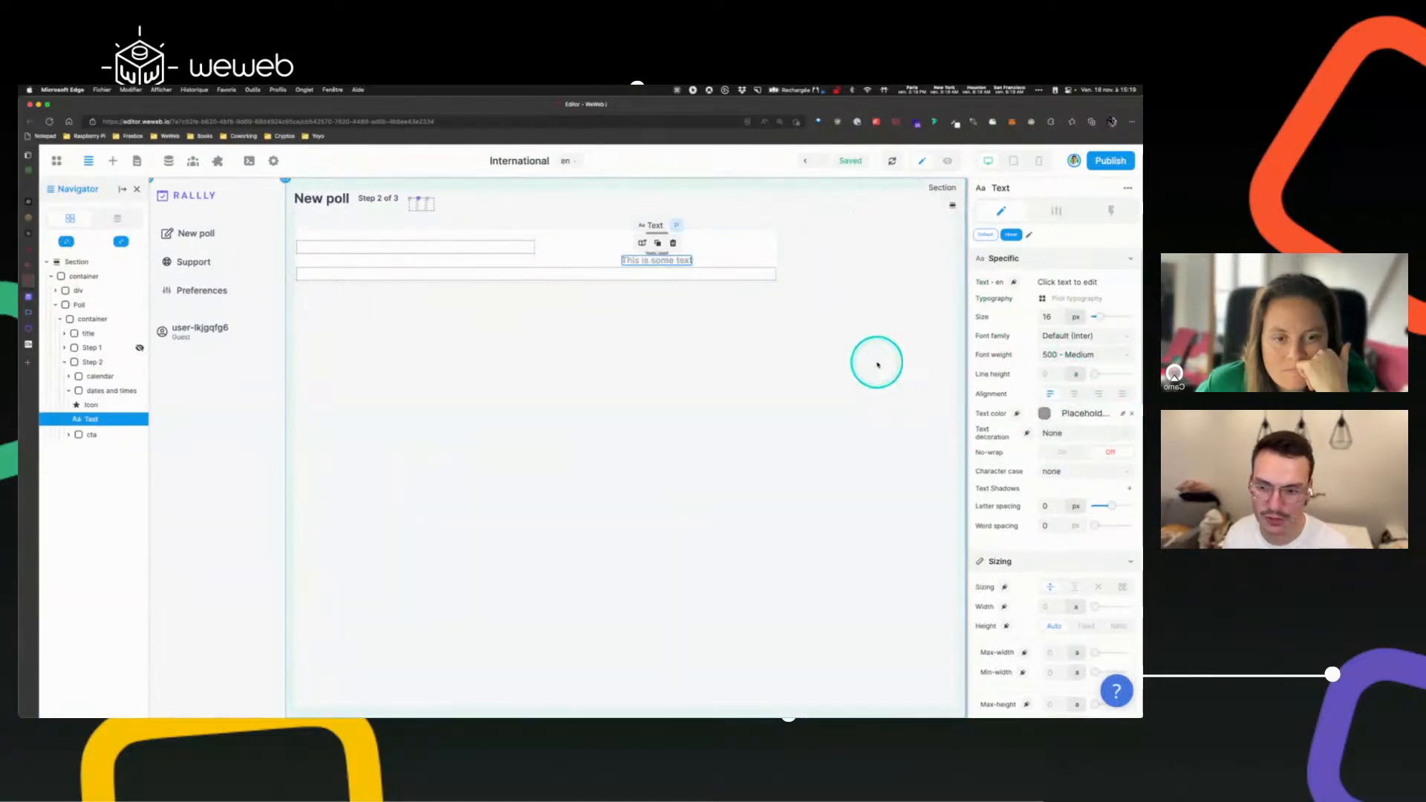
click(684, 353)
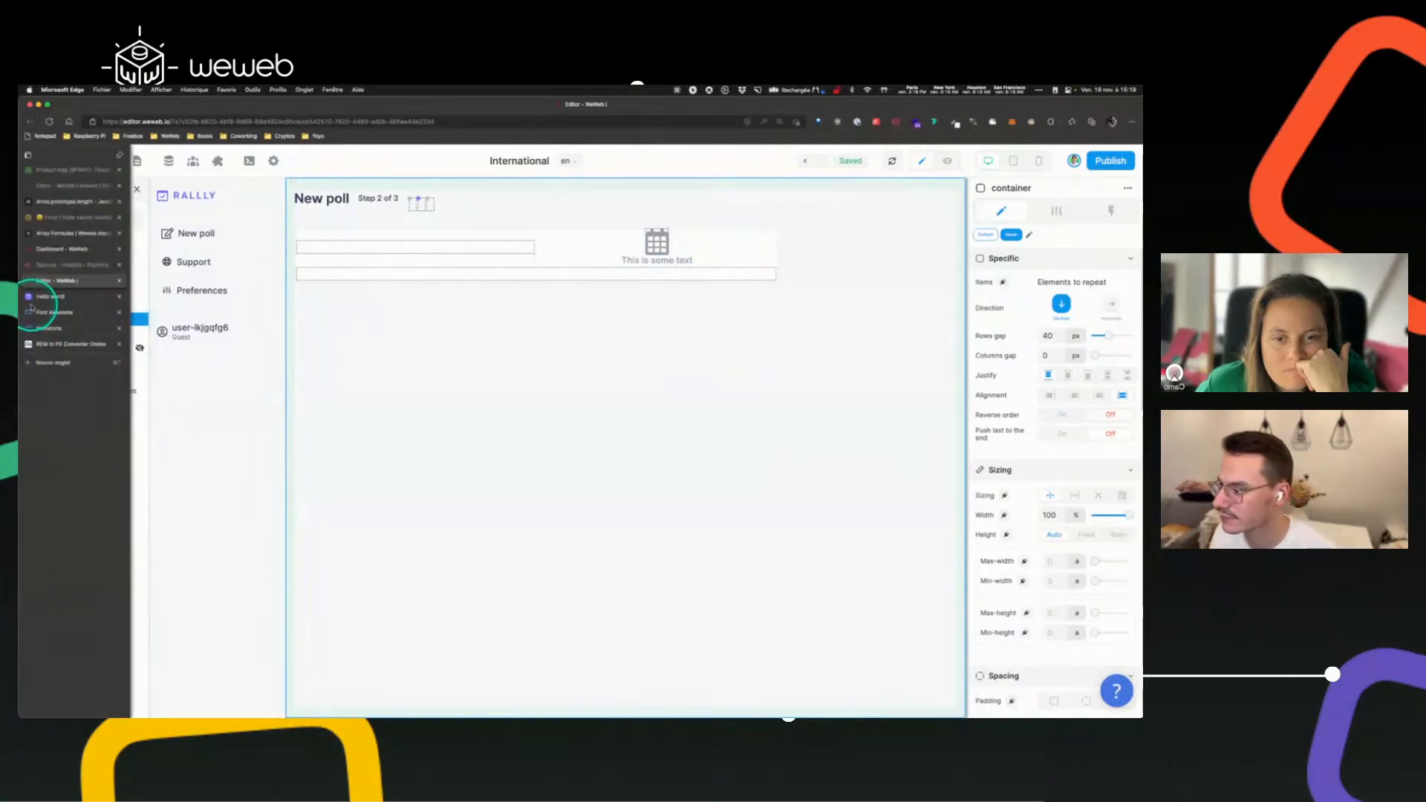
- Close the font inspector on the Rallly page and inspect the calendar icon's element and styles
click(32, 304)
click(656, 399)
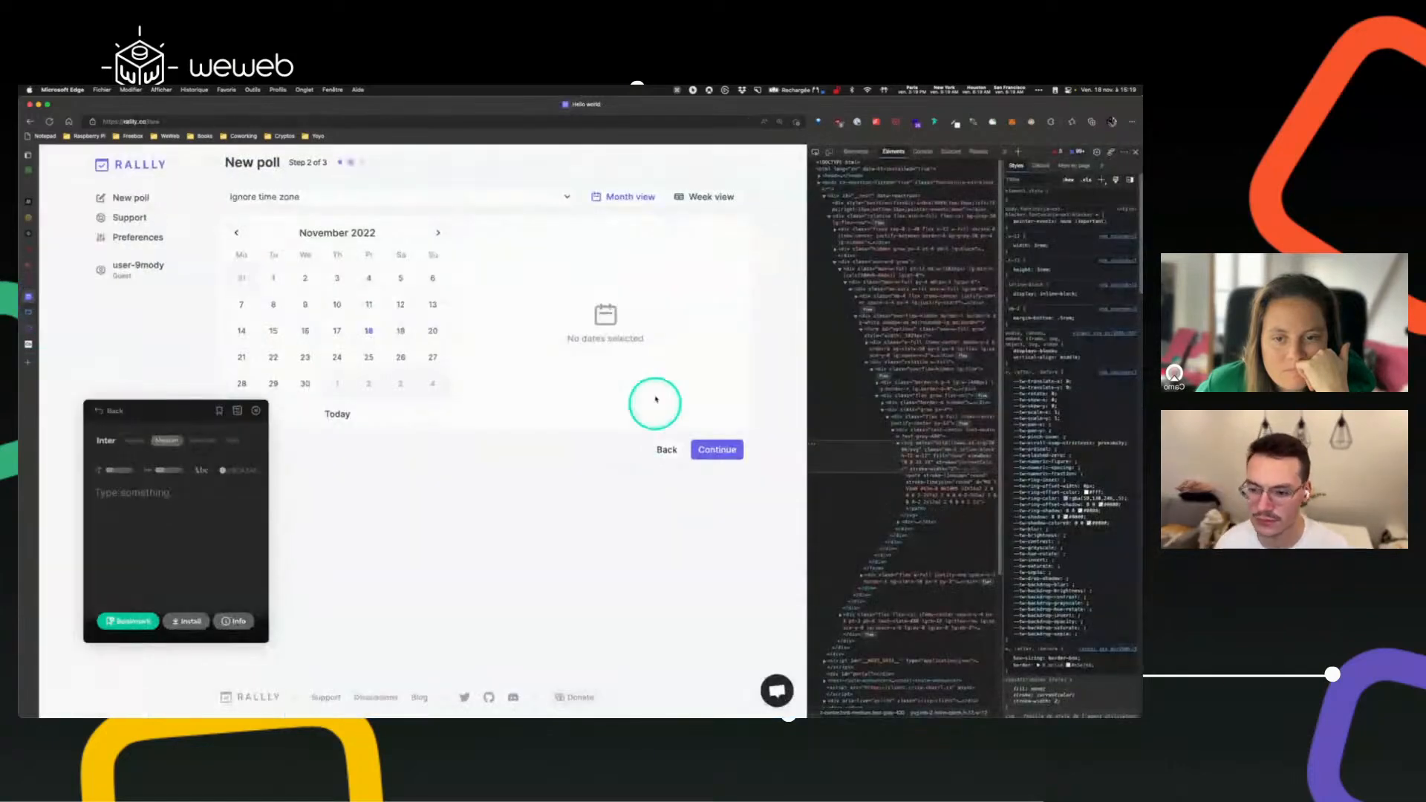
click(256, 412)
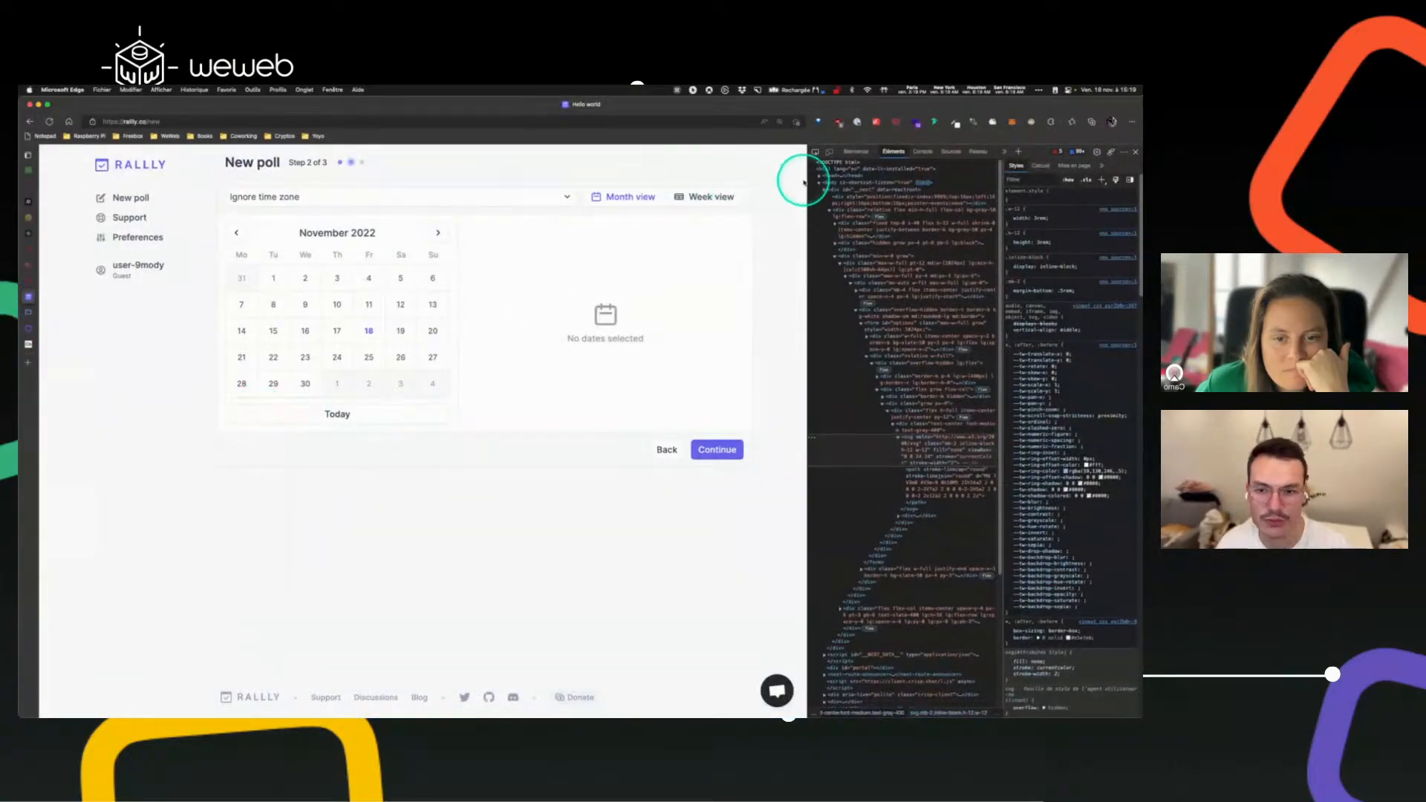
click(814, 152)
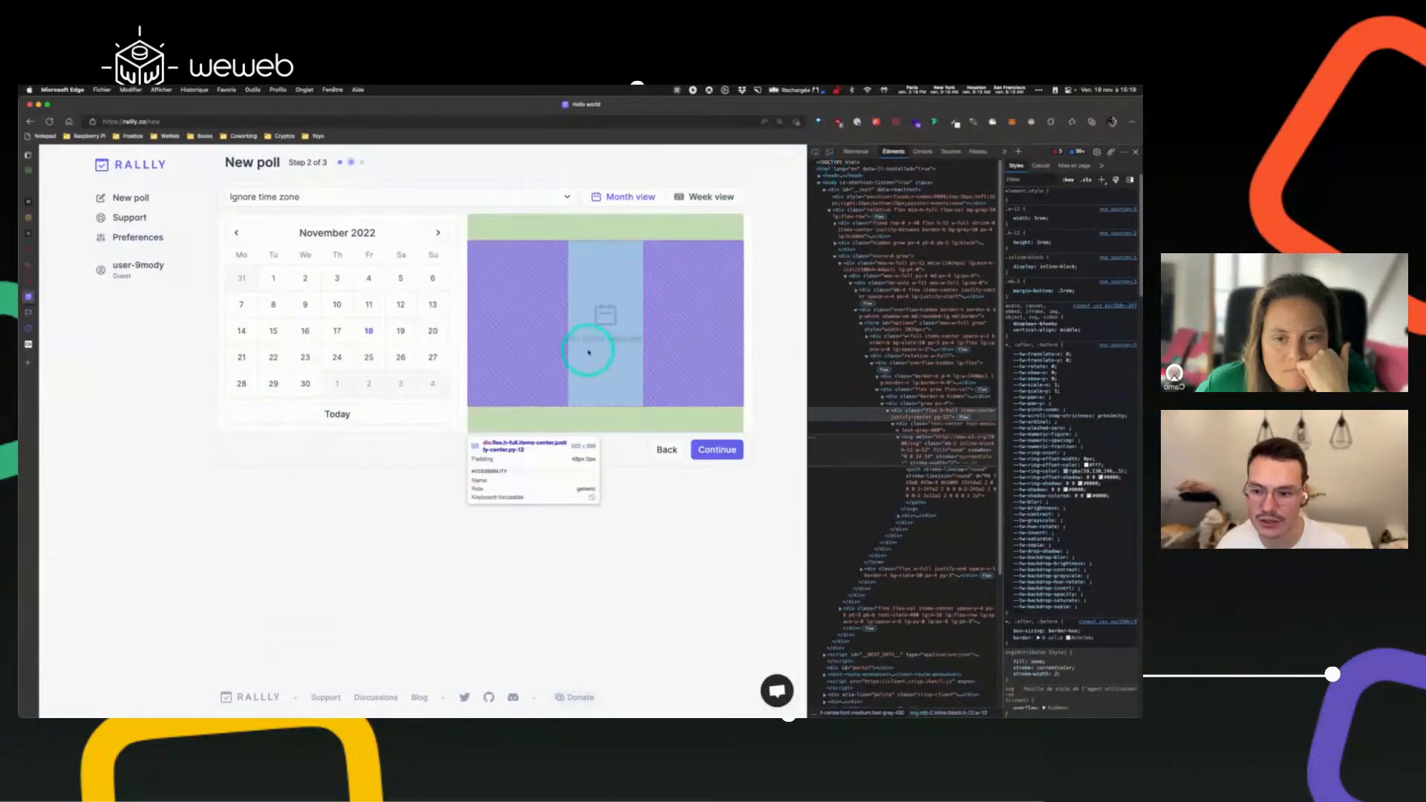
click(605, 316)
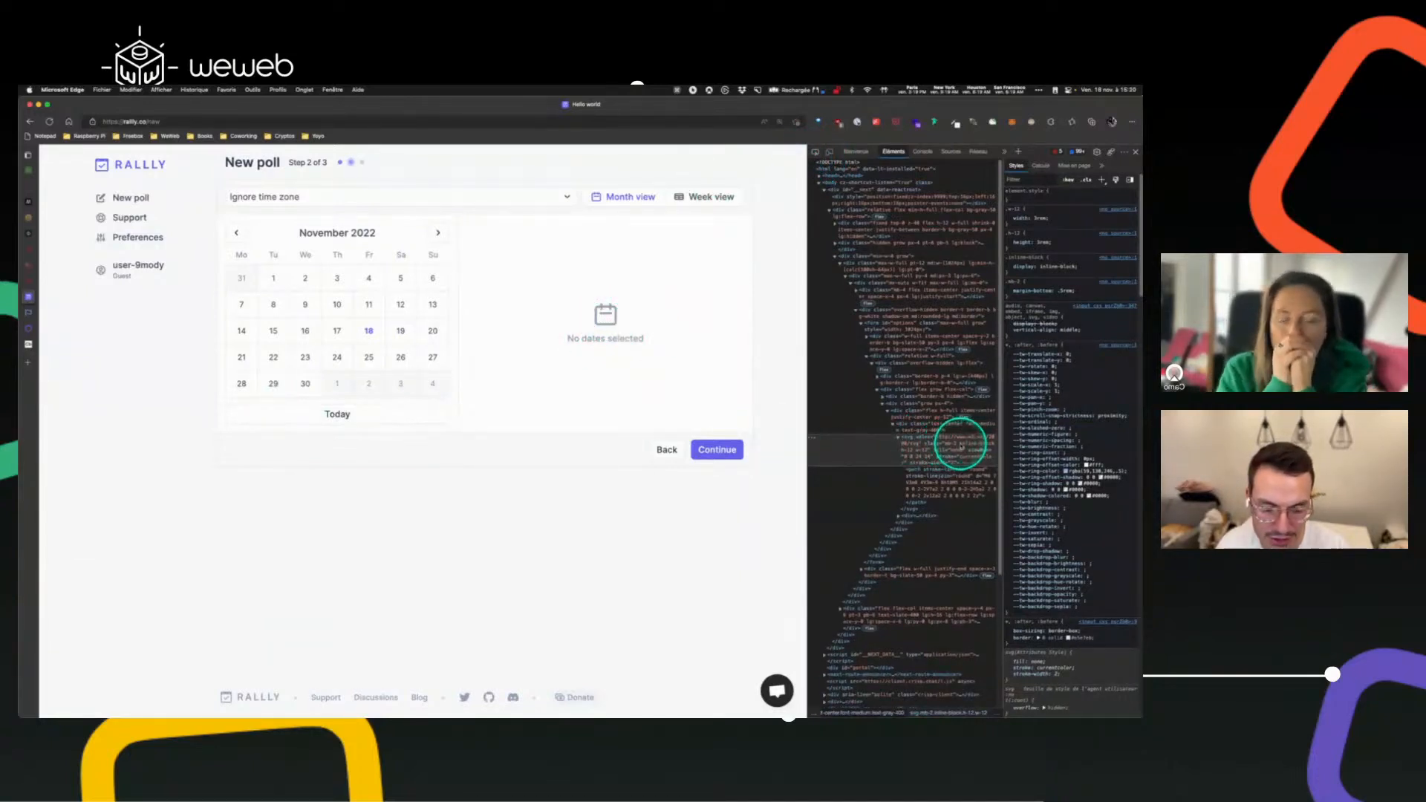
- Switch to the REM to PX Converter and convert 2 rem to pixels
mouse_move(62, 249)
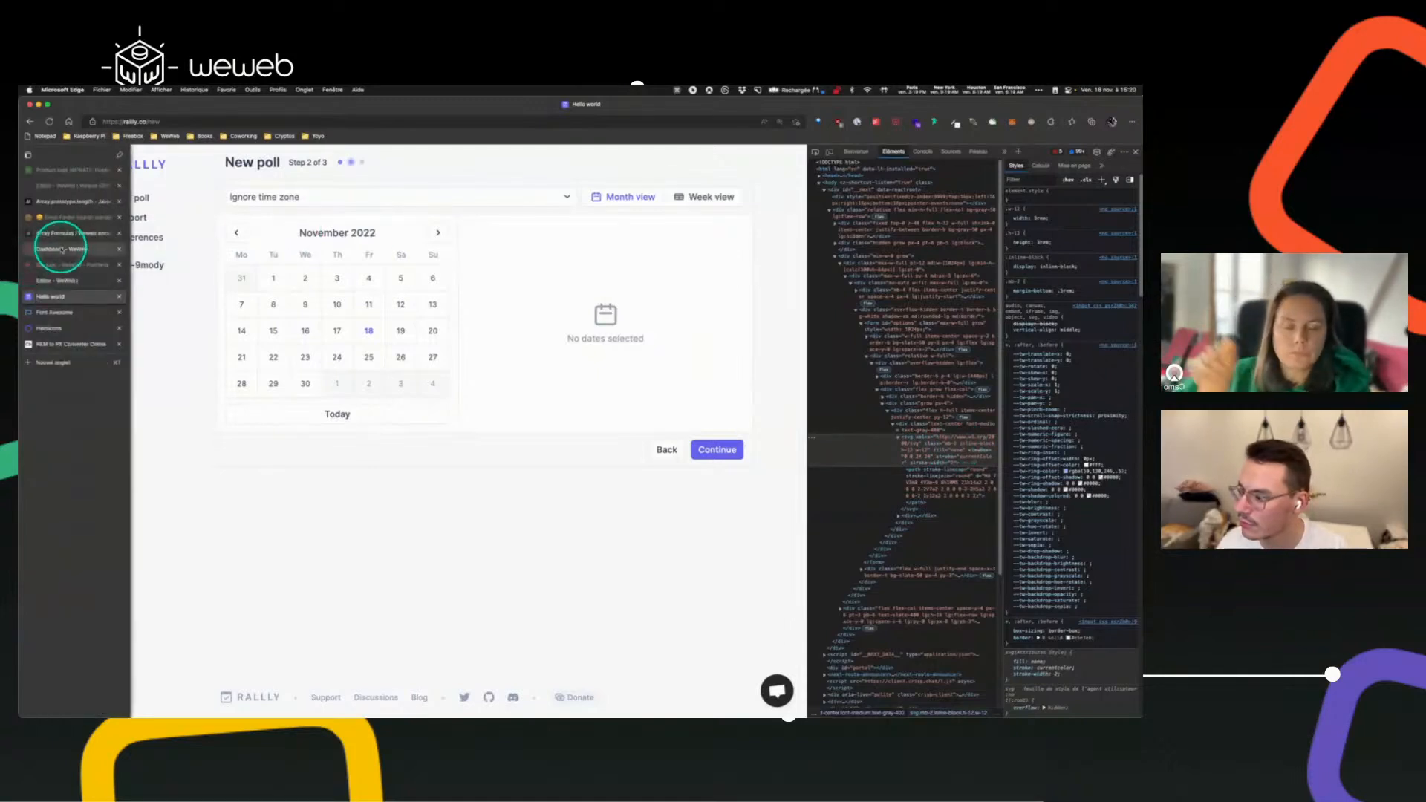
click(61, 281)
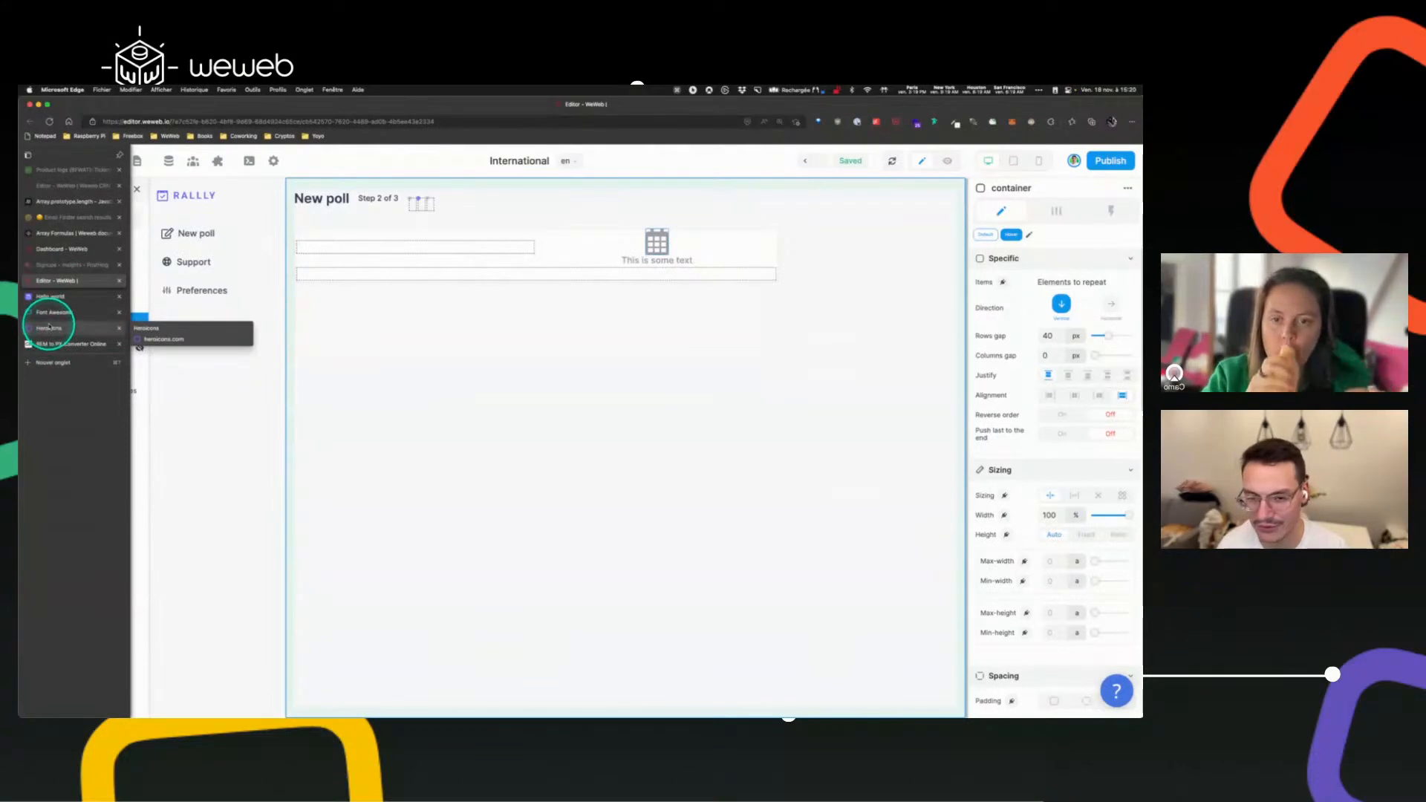
click(66, 344)
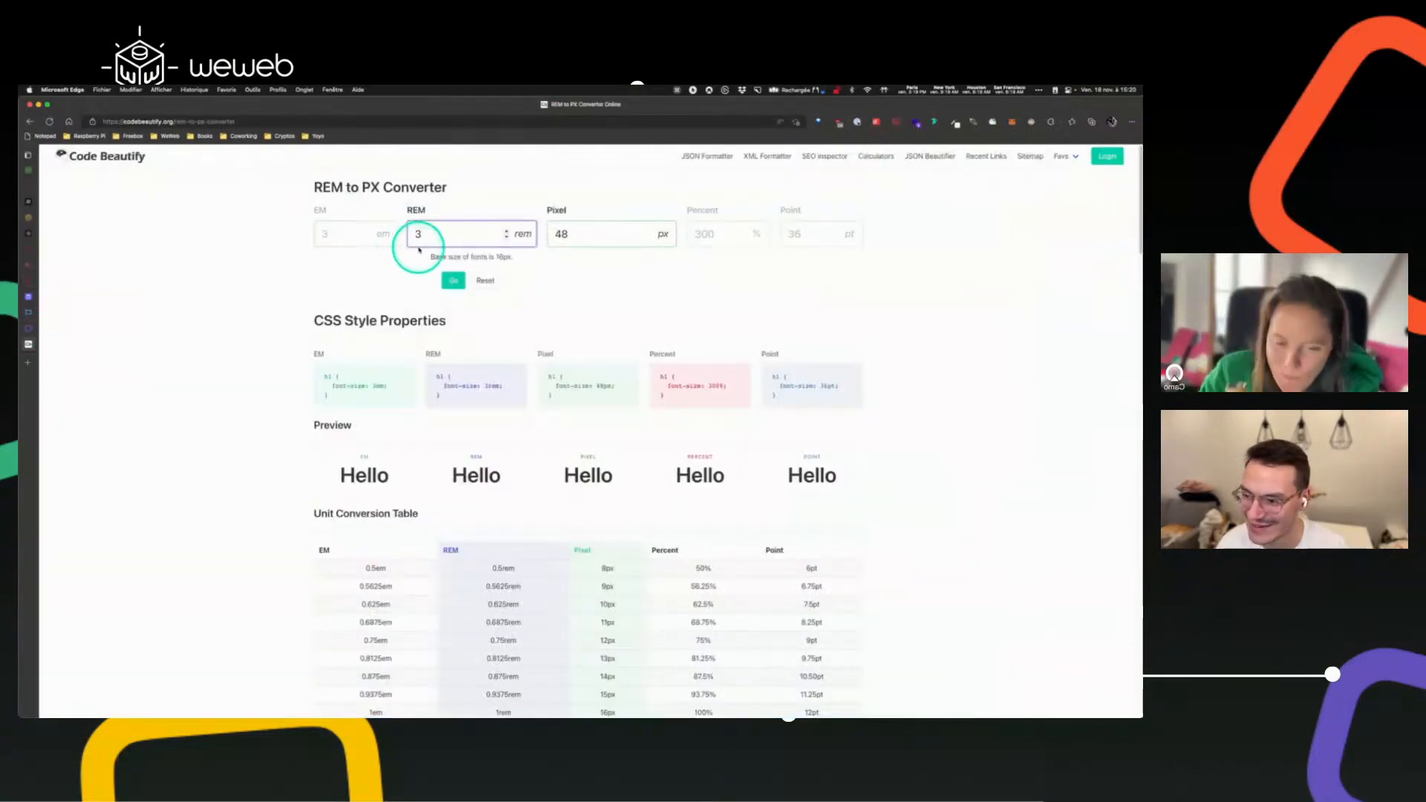
key(BackSpace)
text(2)
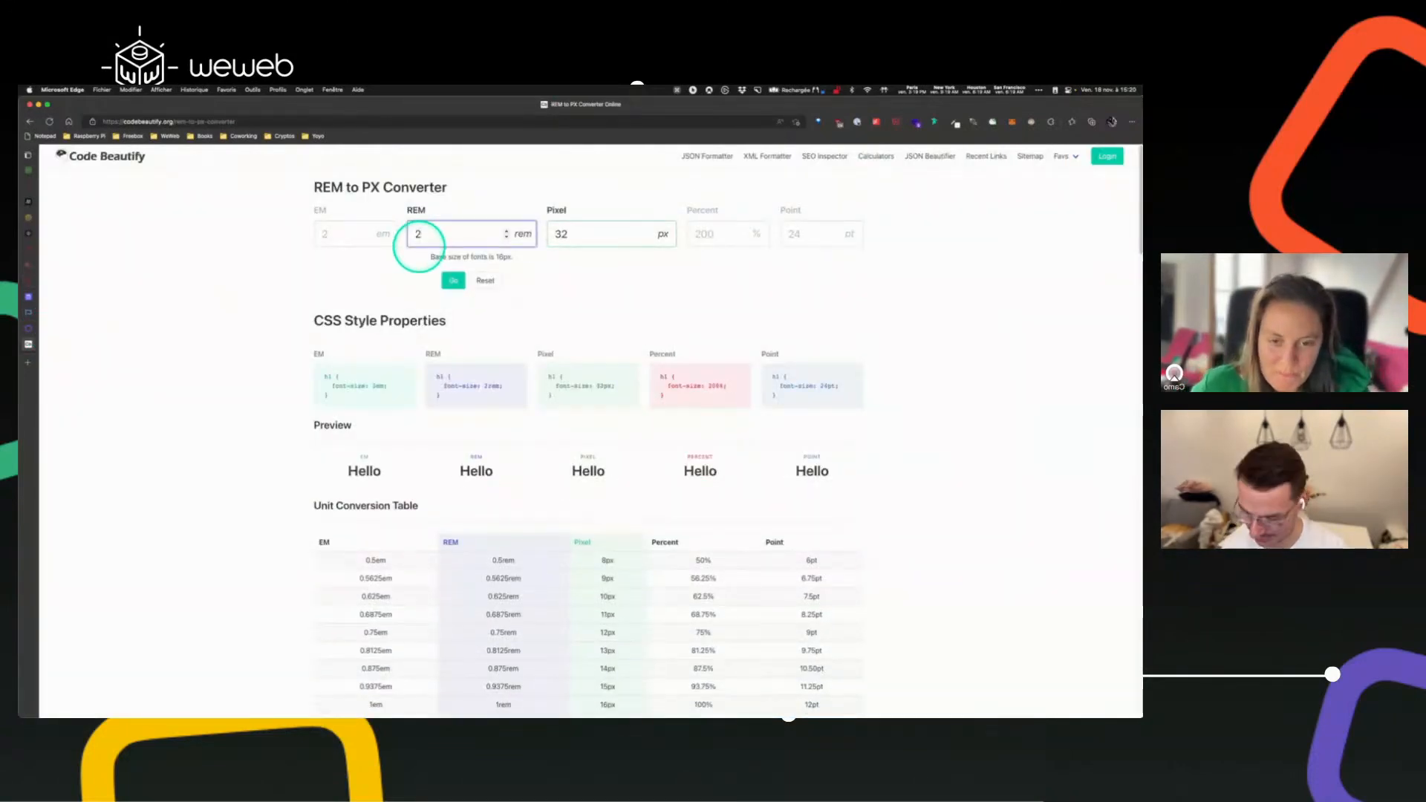
- Return to the WeWeb editor and set the calendar icon's bottom margin to 32 px
click(53, 279)
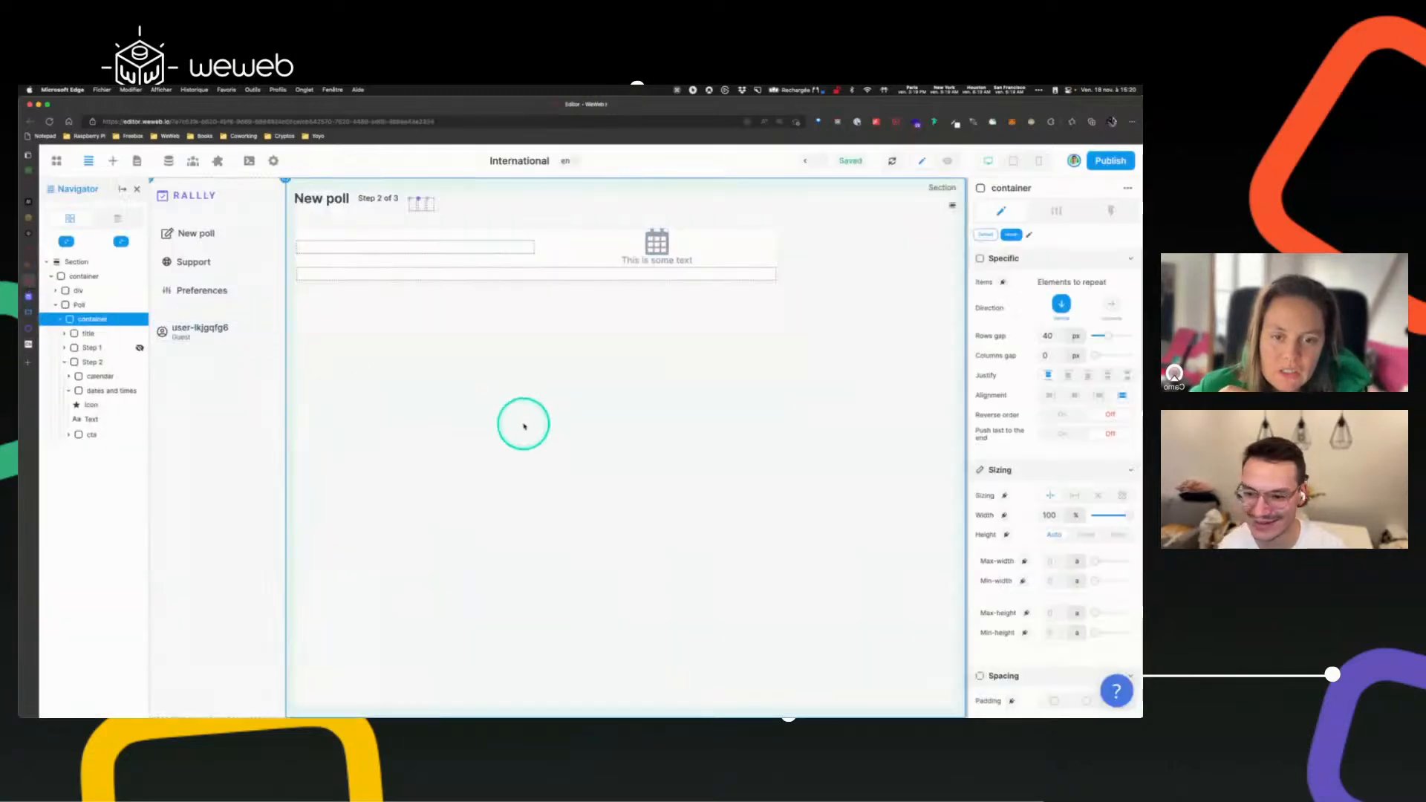
click(657, 239)
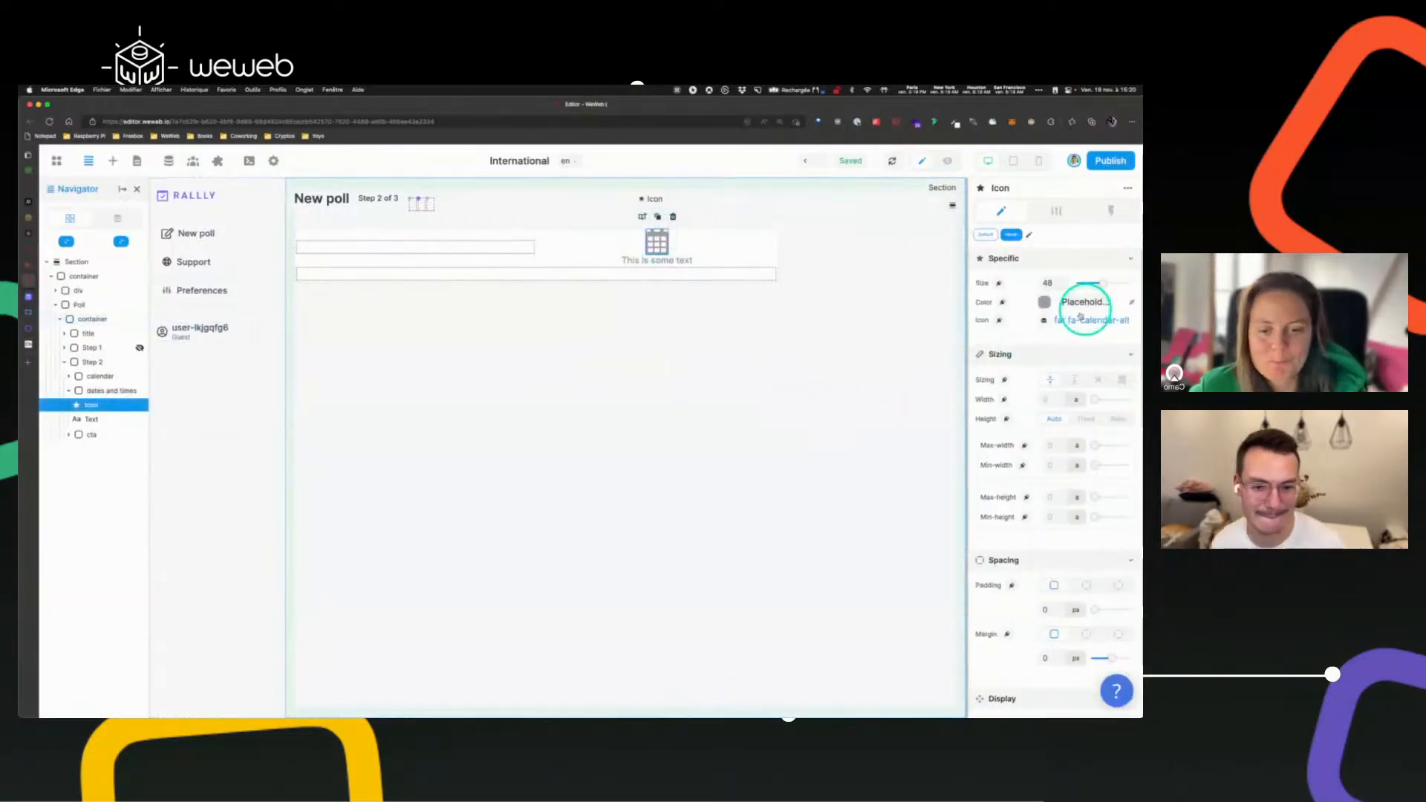
scroll(1041, 372, down, 5)
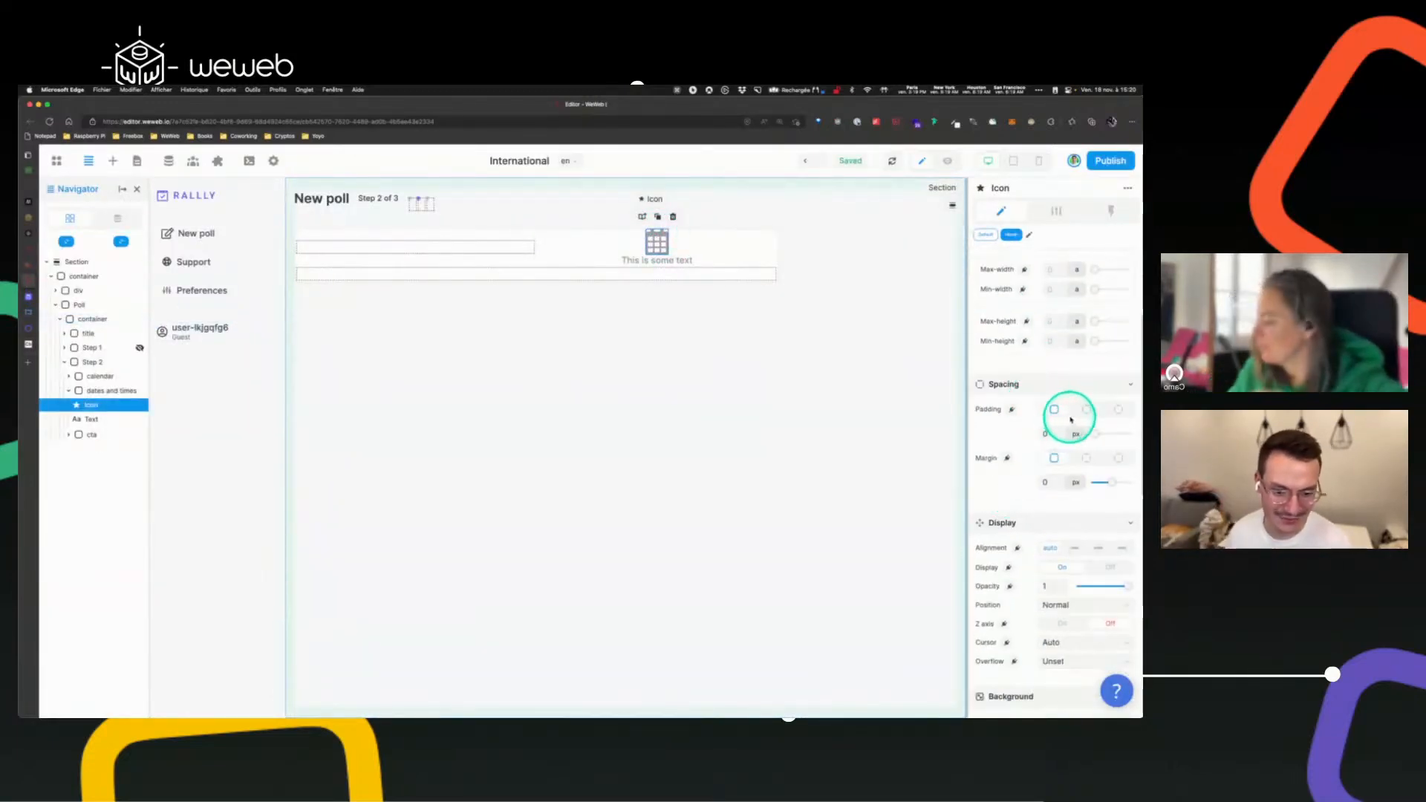
click(1106, 460)
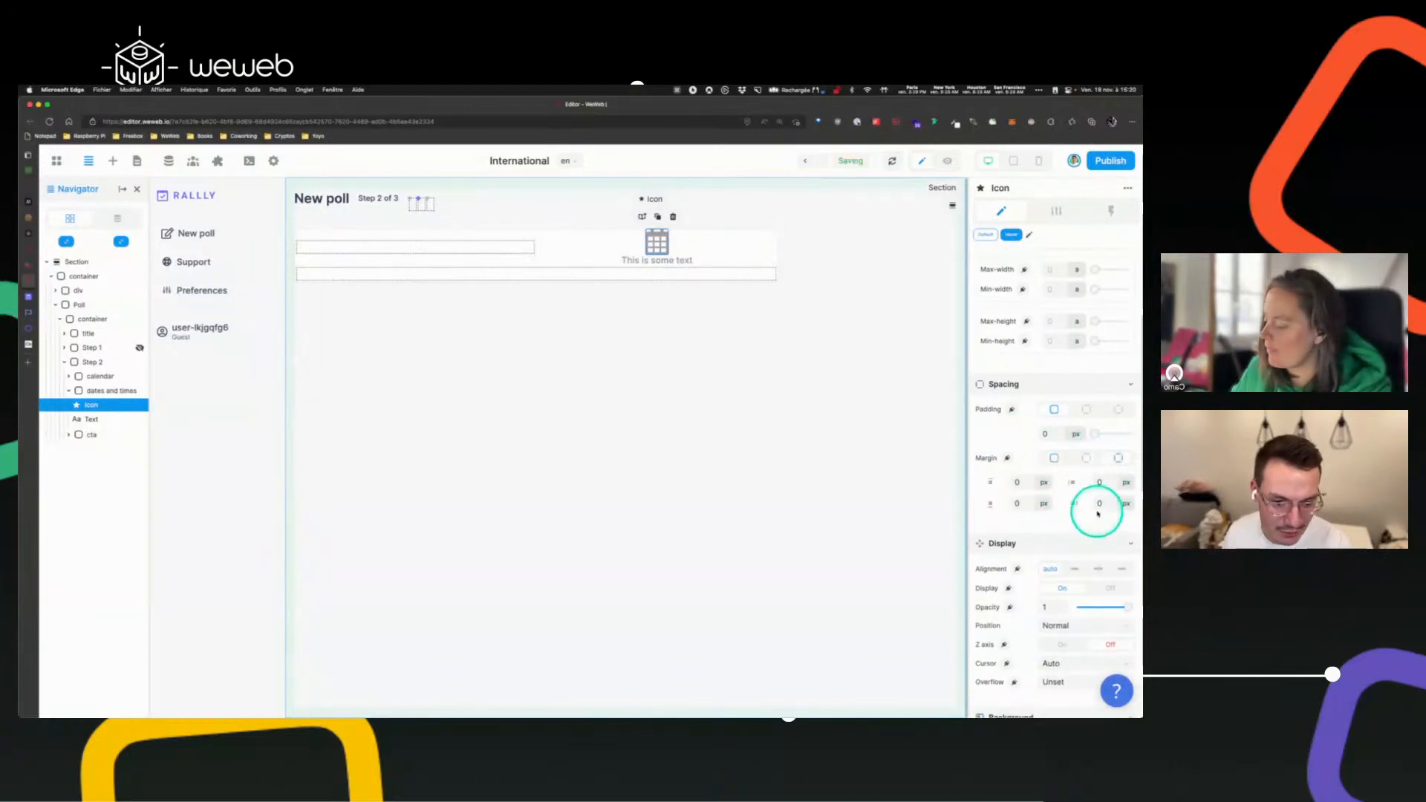
click(1019, 504)
text(32)
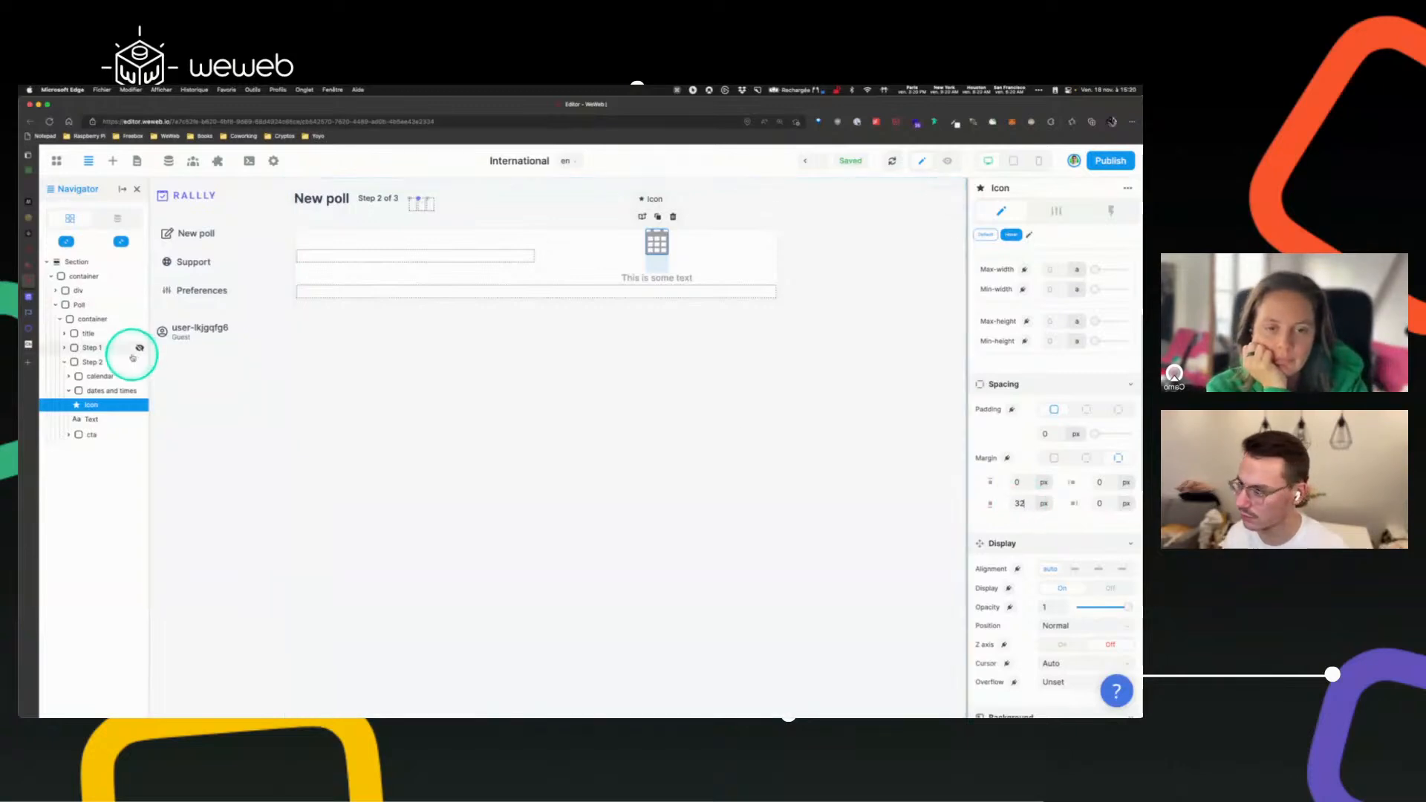
- Compare the spacing with the Rallly page, and set the WeWeb calendar icon's bottom margin to 16 px
click(41, 296)
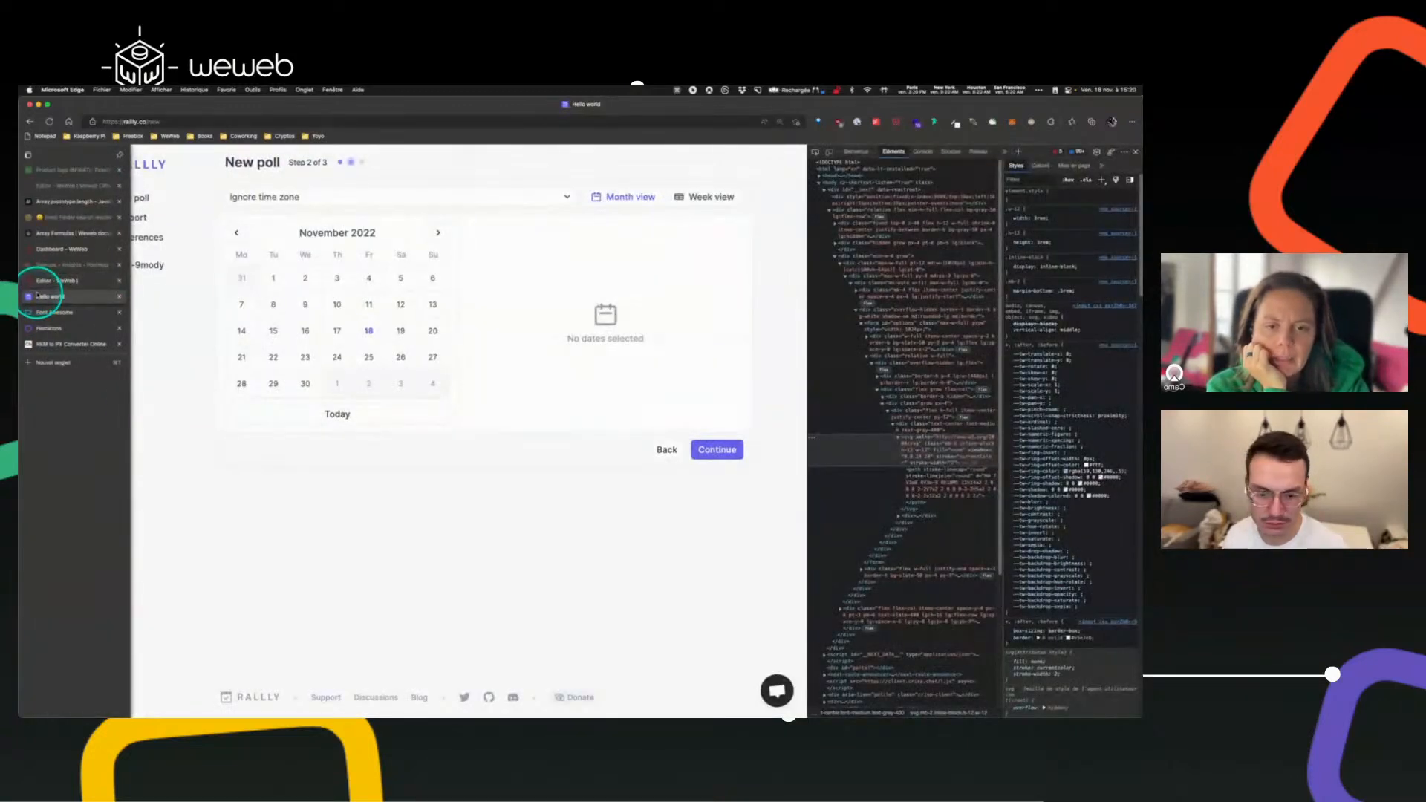
click(46, 280)
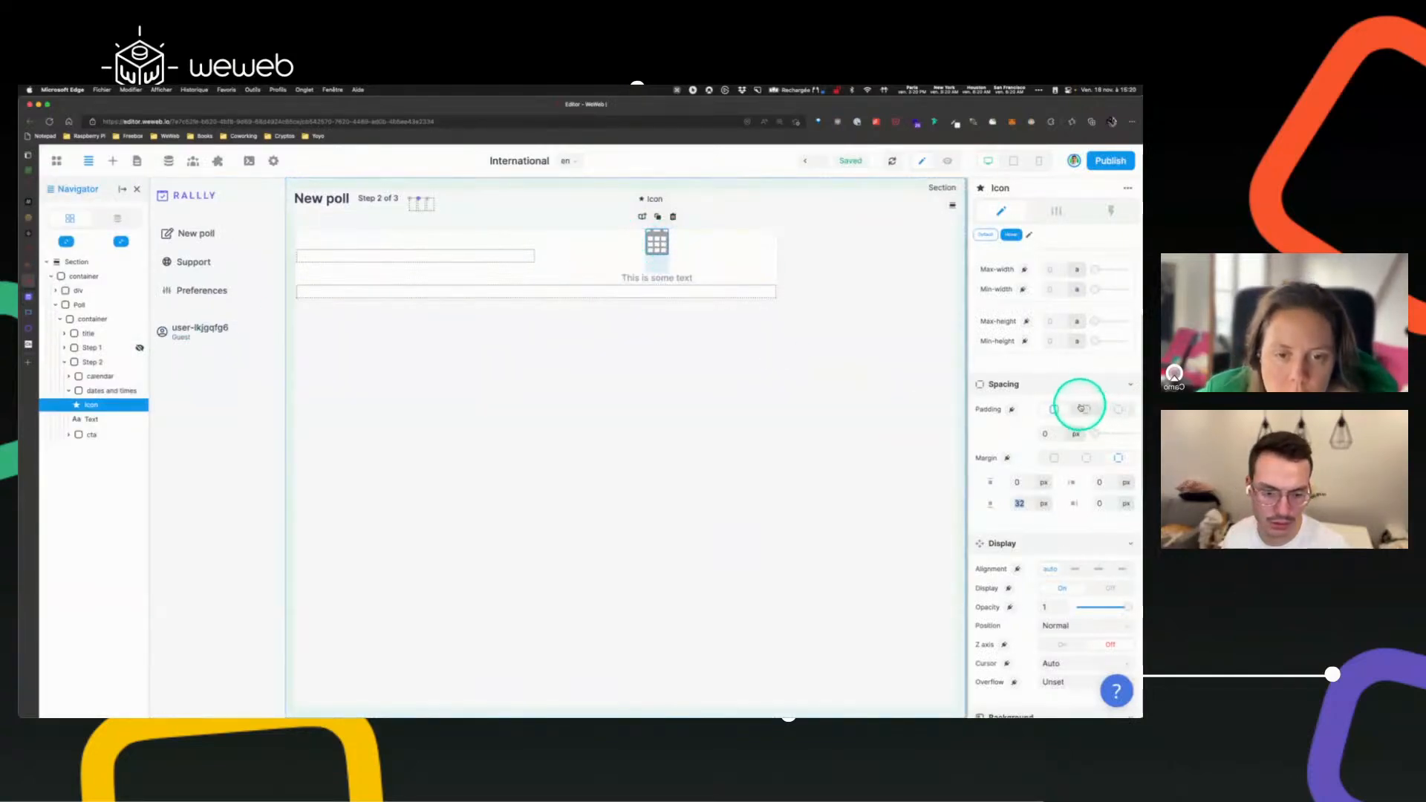
scroll(1055, 390, down, 1)
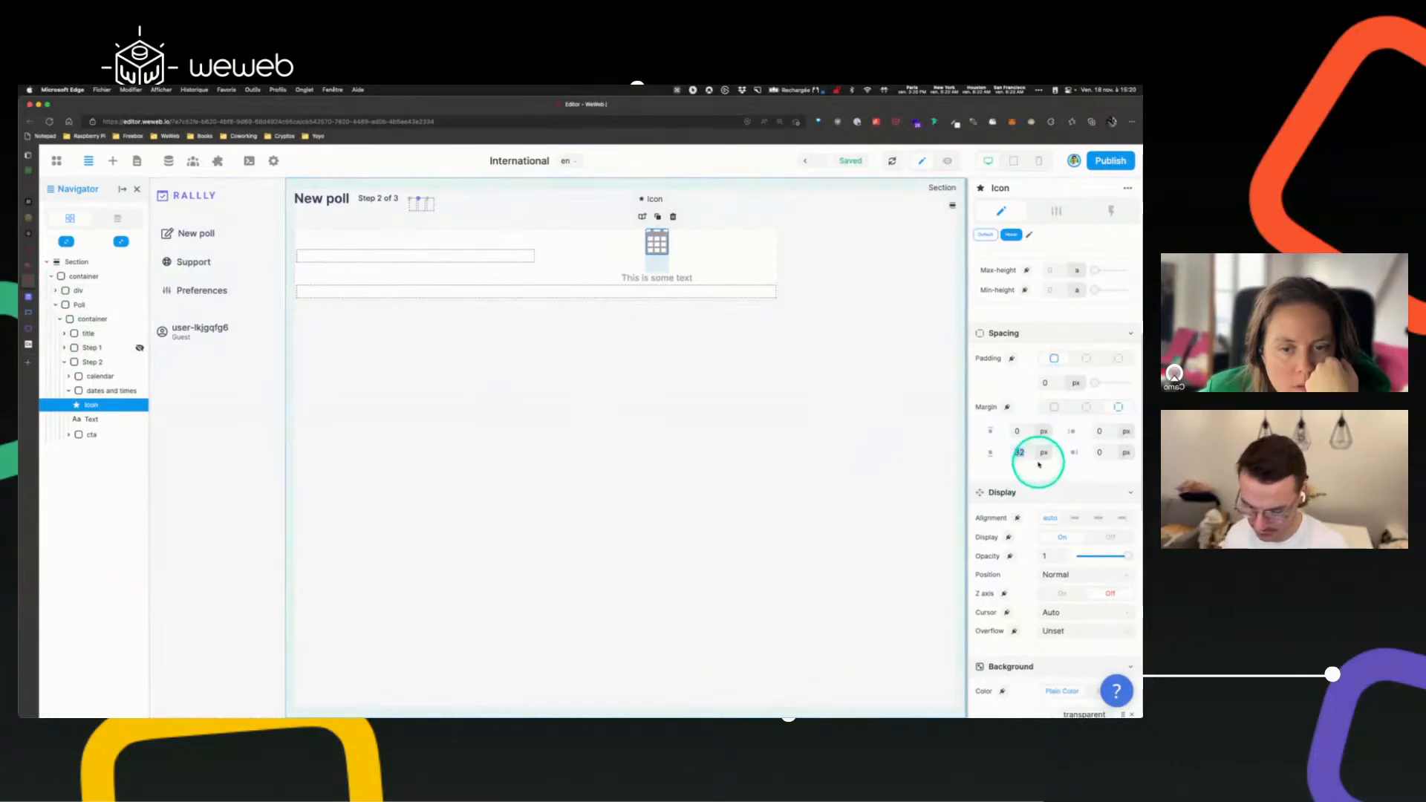
text(16)
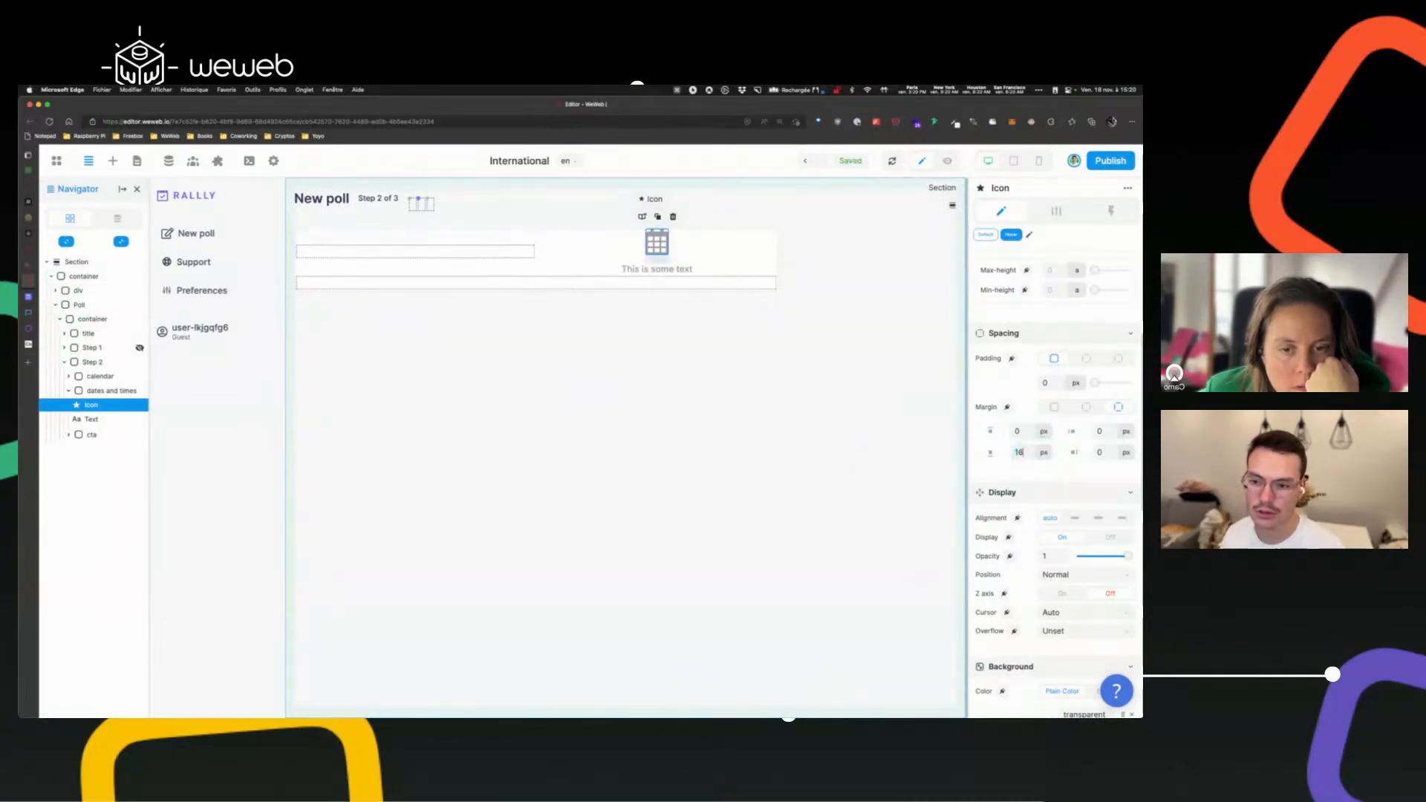
- Set the step variable to 1 and copy the Button container that holds the Continue button in Step 1
click(456, 461)
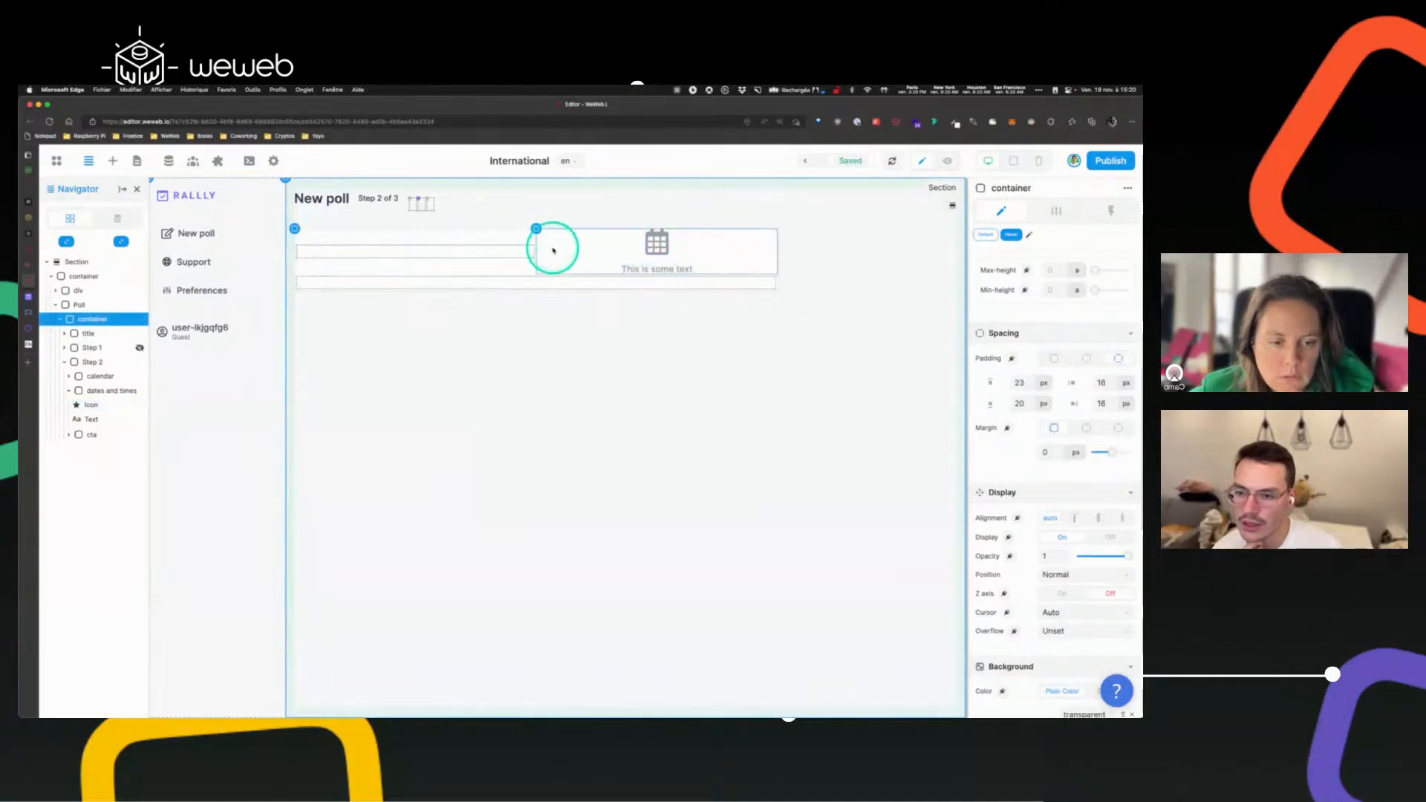
click(554, 246)
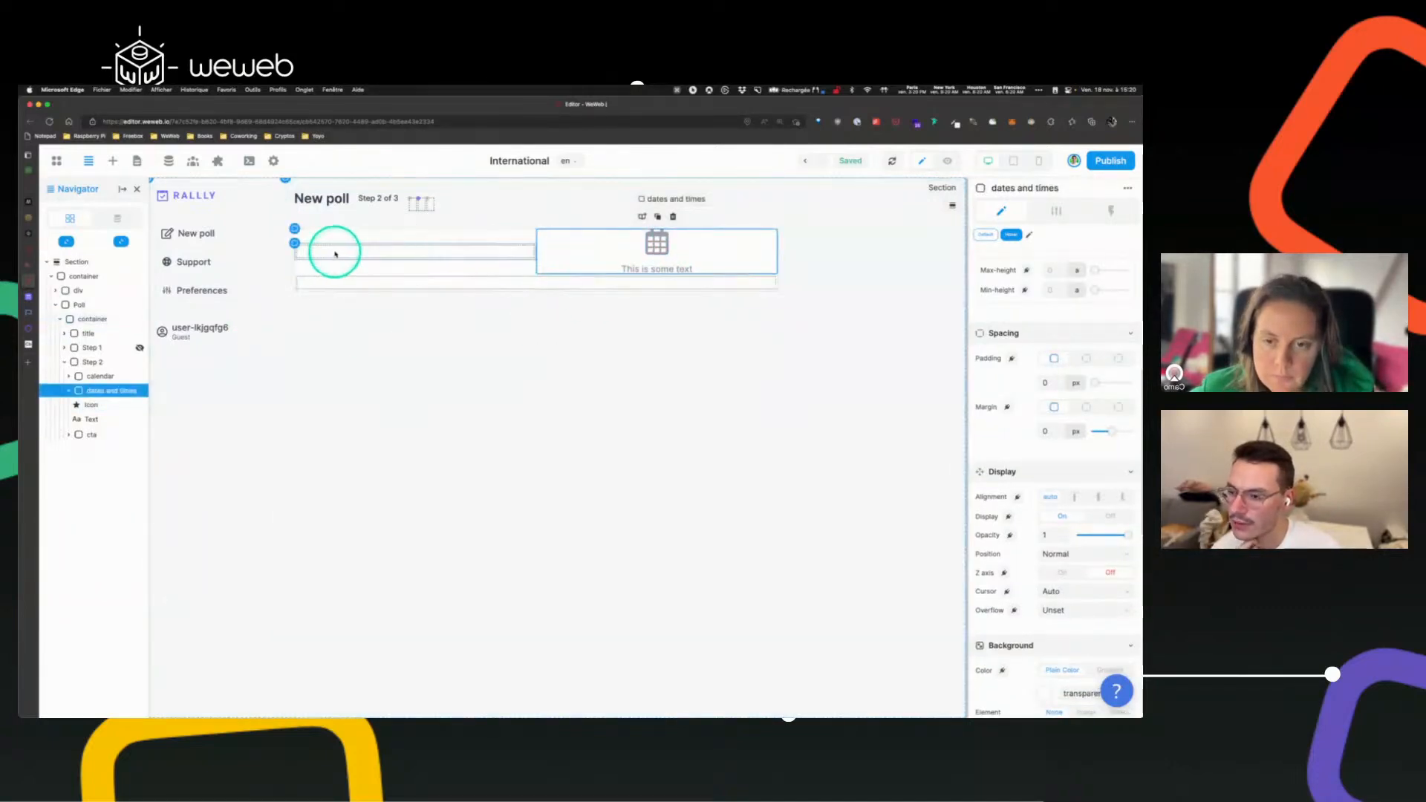
click(119, 376)
click(423, 281)
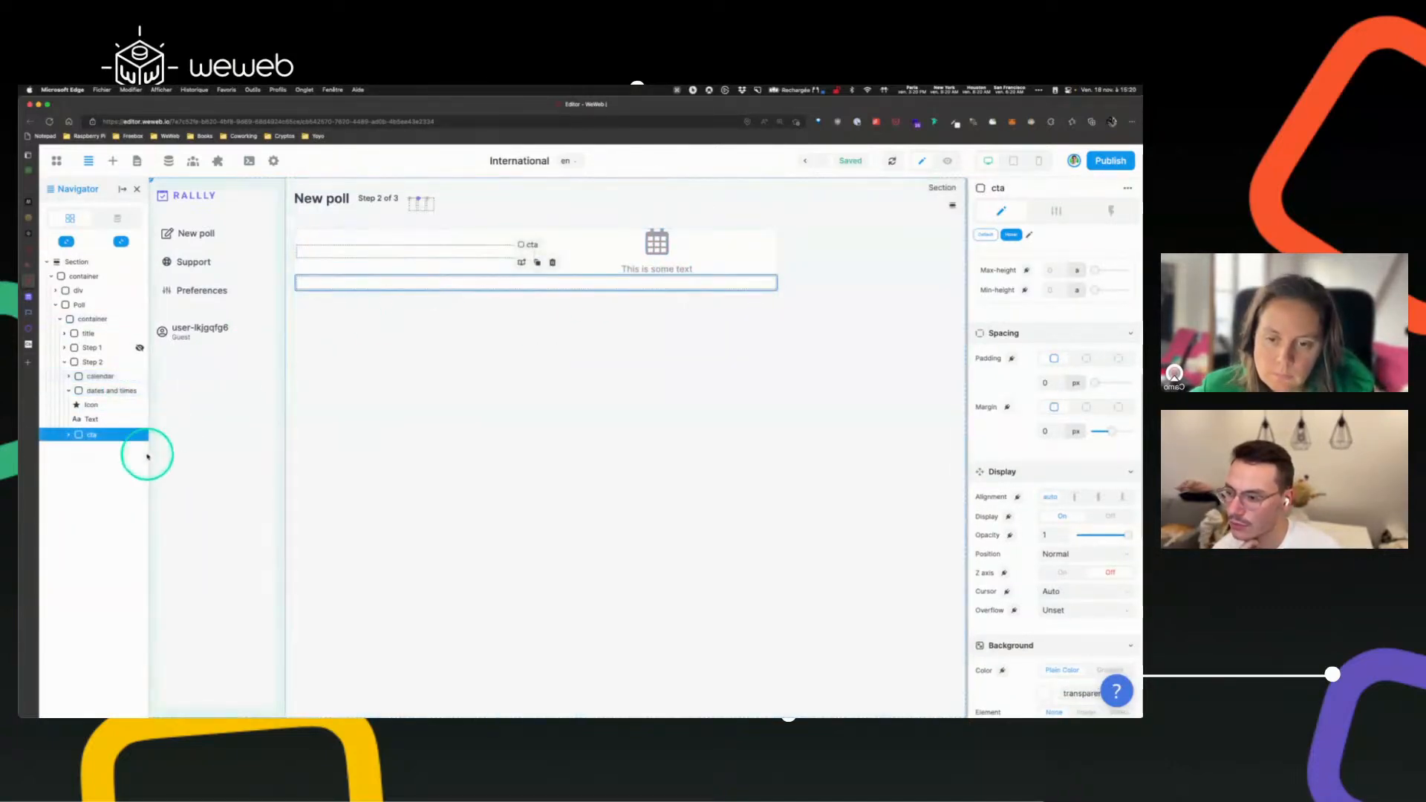
mouse_move(41, 210)
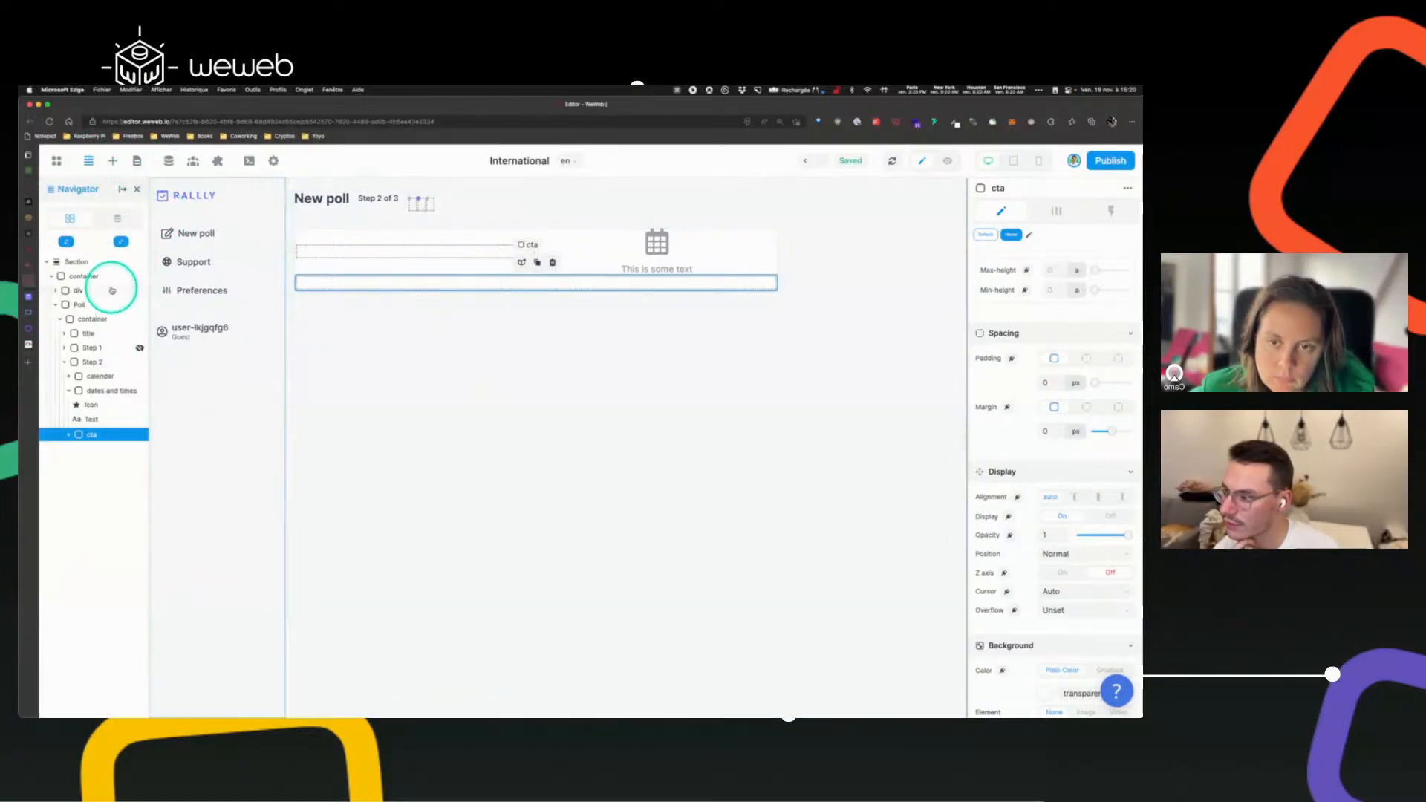
click(115, 218)
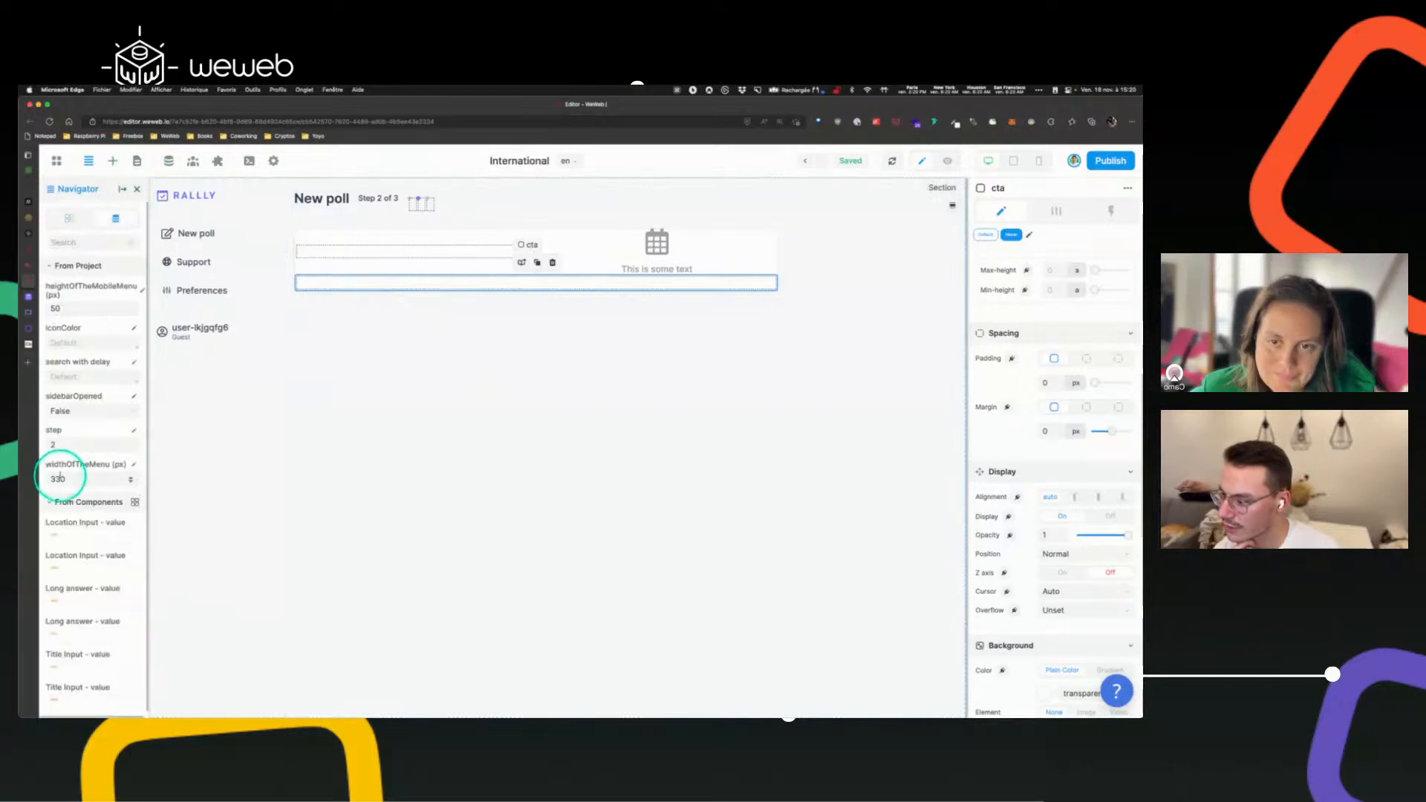
click(133, 448)
click(481, 431)
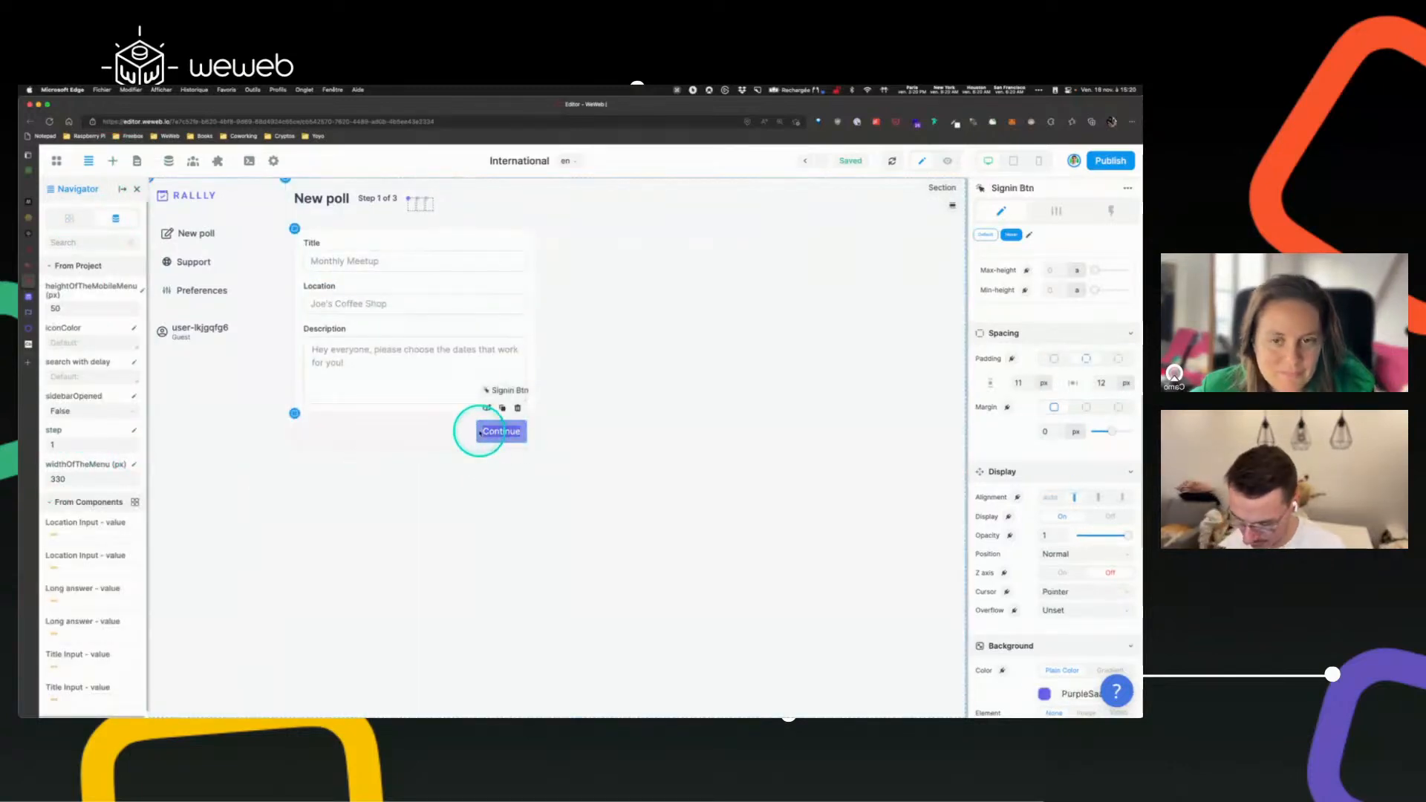
click(332, 426)
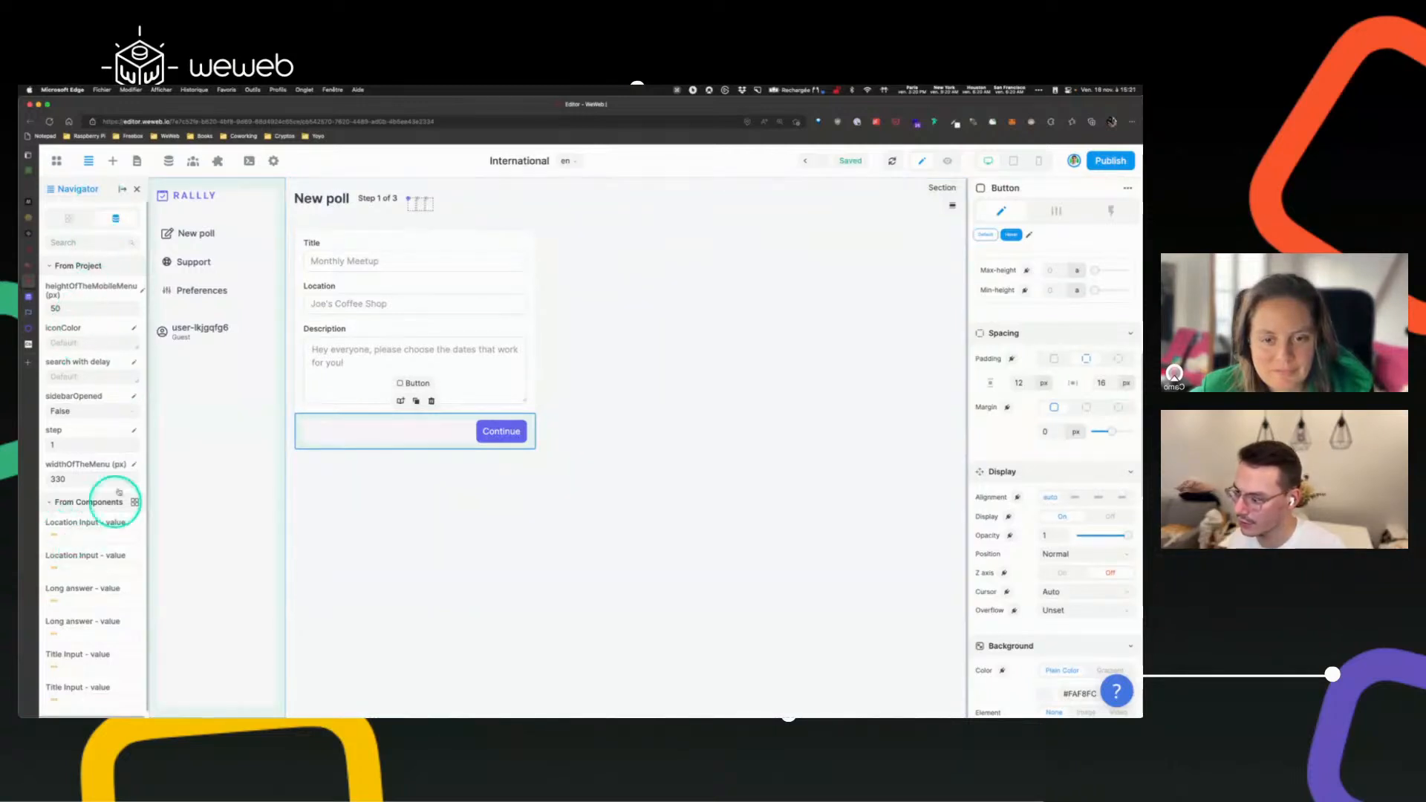
- Set the step variable to 2 and replace the empty cta container with the copied Button container
click(130, 447)
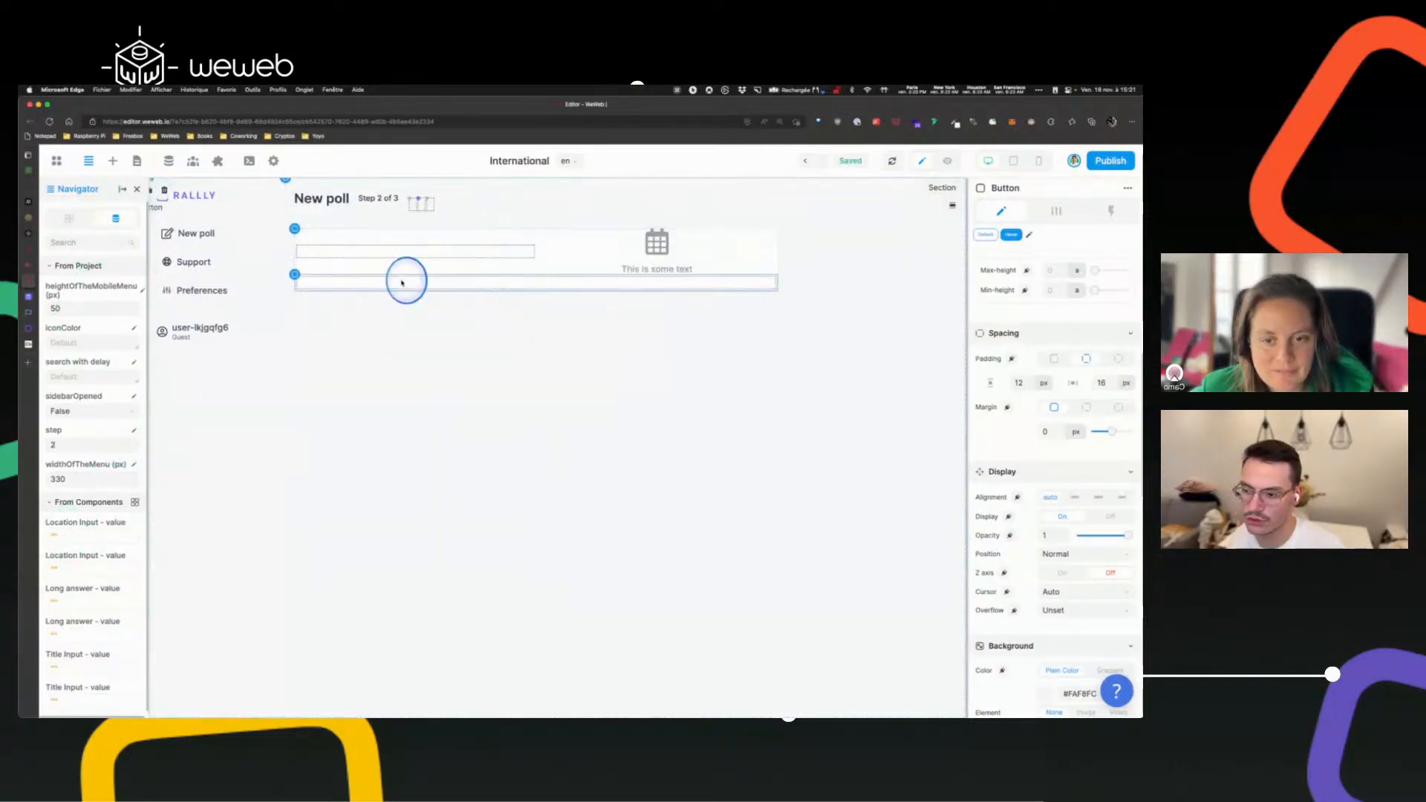
click(402, 281)
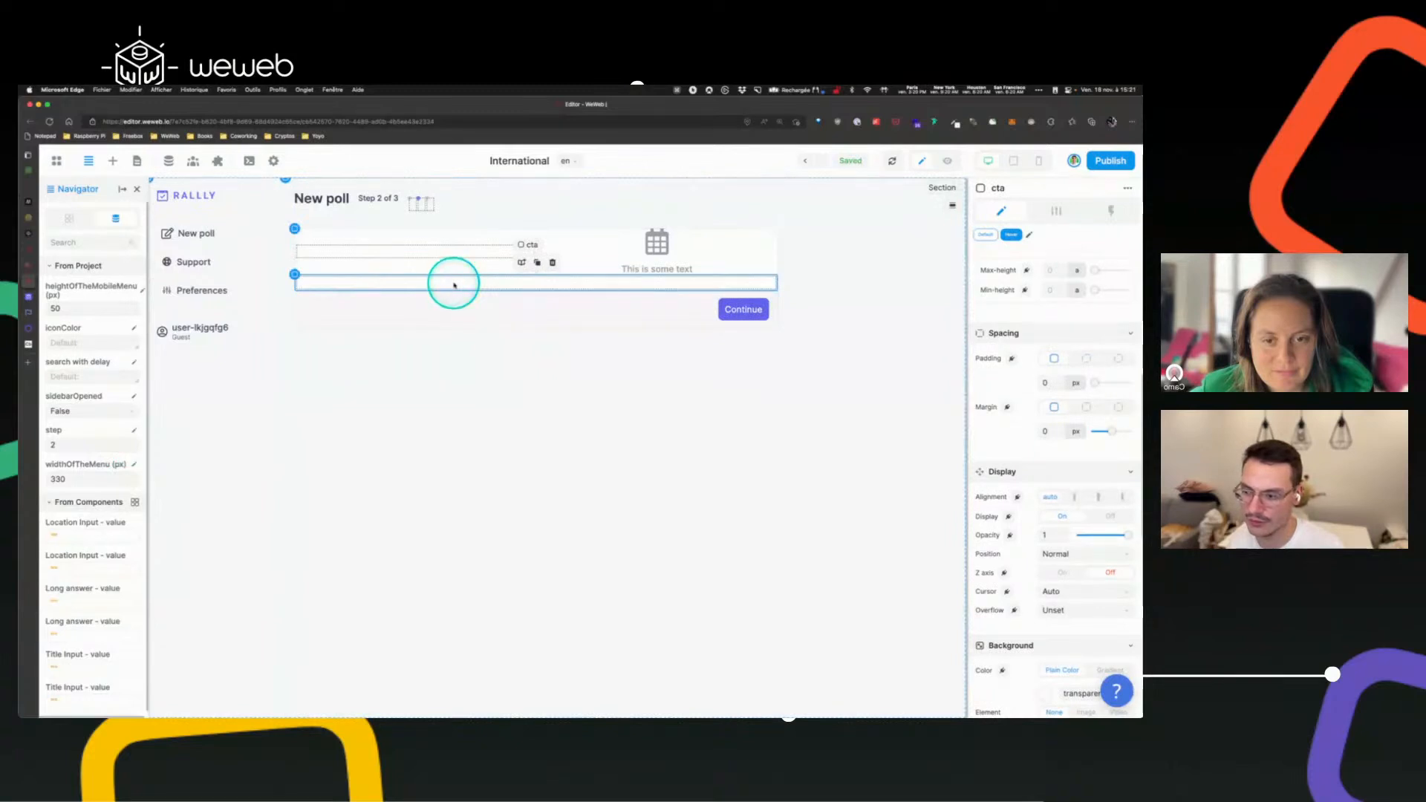
click(454, 285)
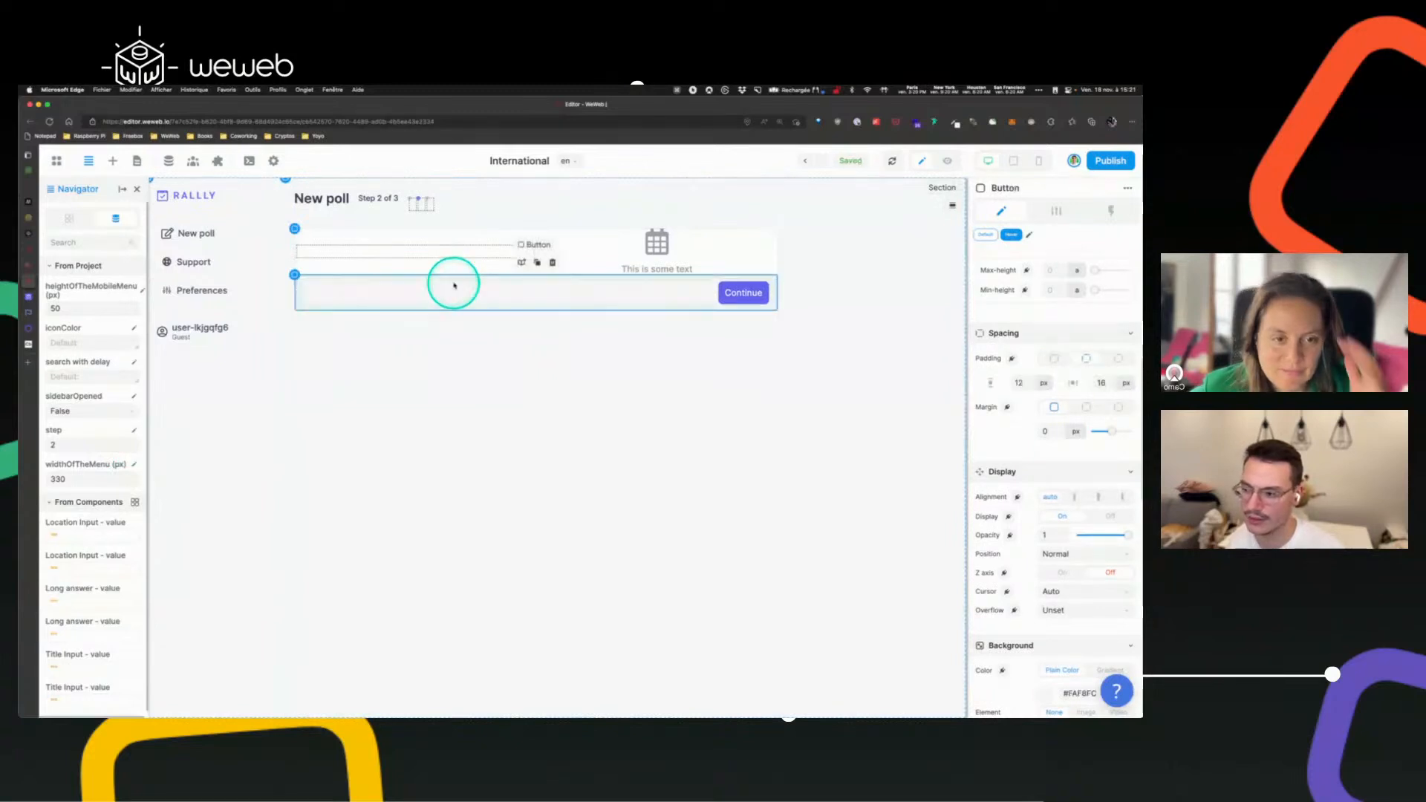
- Preview Step 2, return to editing and examine the Button container's spacing, background and border settings
click(955, 159)
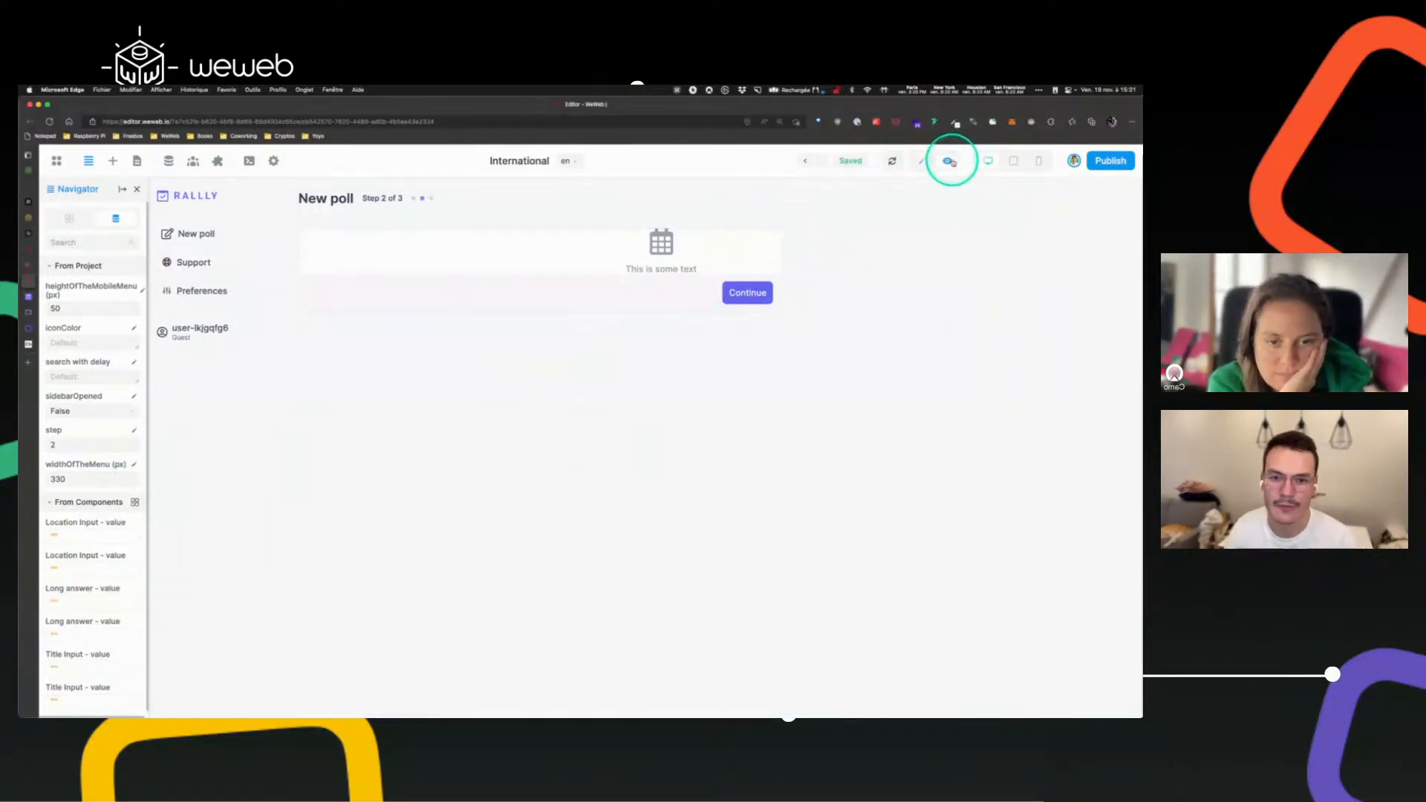
click(922, 162)
click(439, 293)
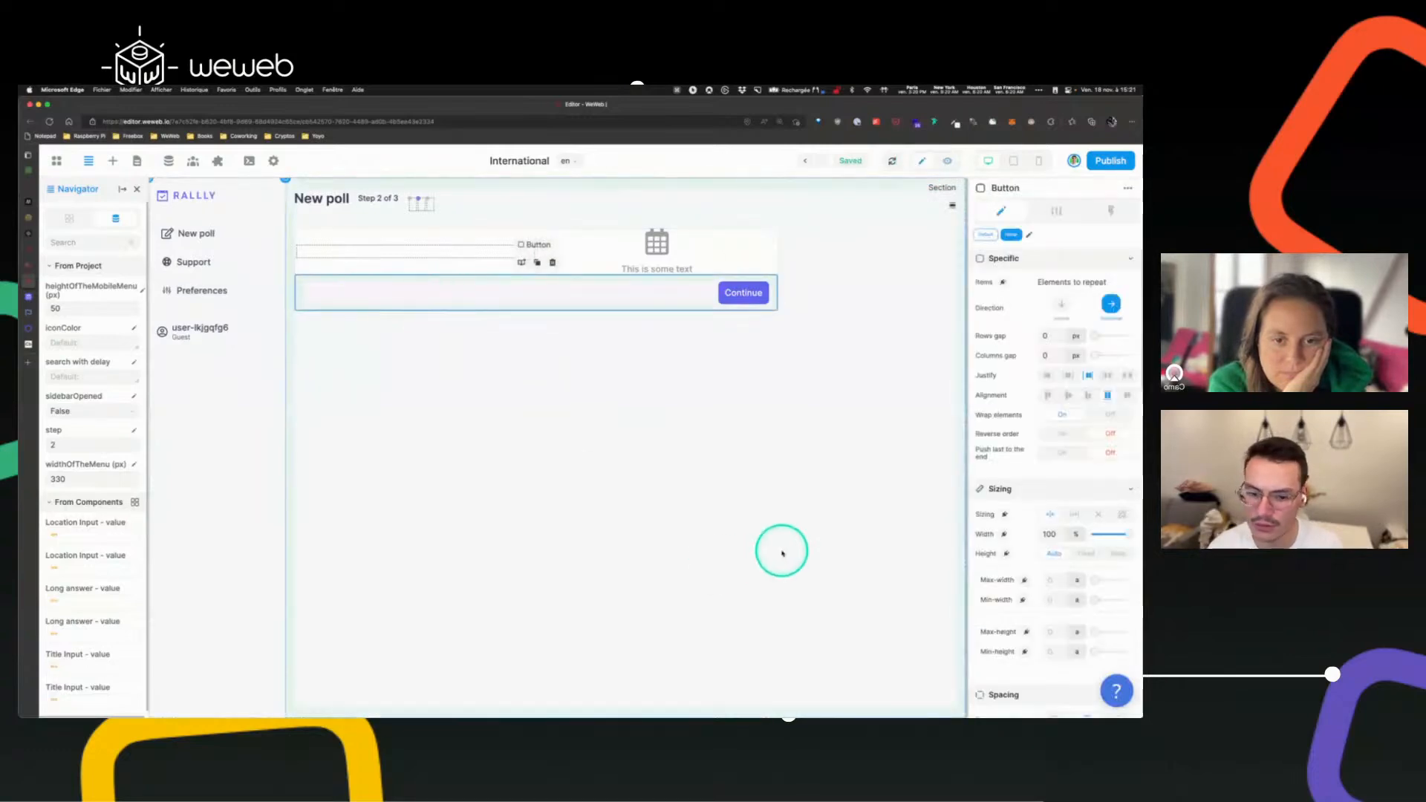
scroll(1078, 422, down, 5)
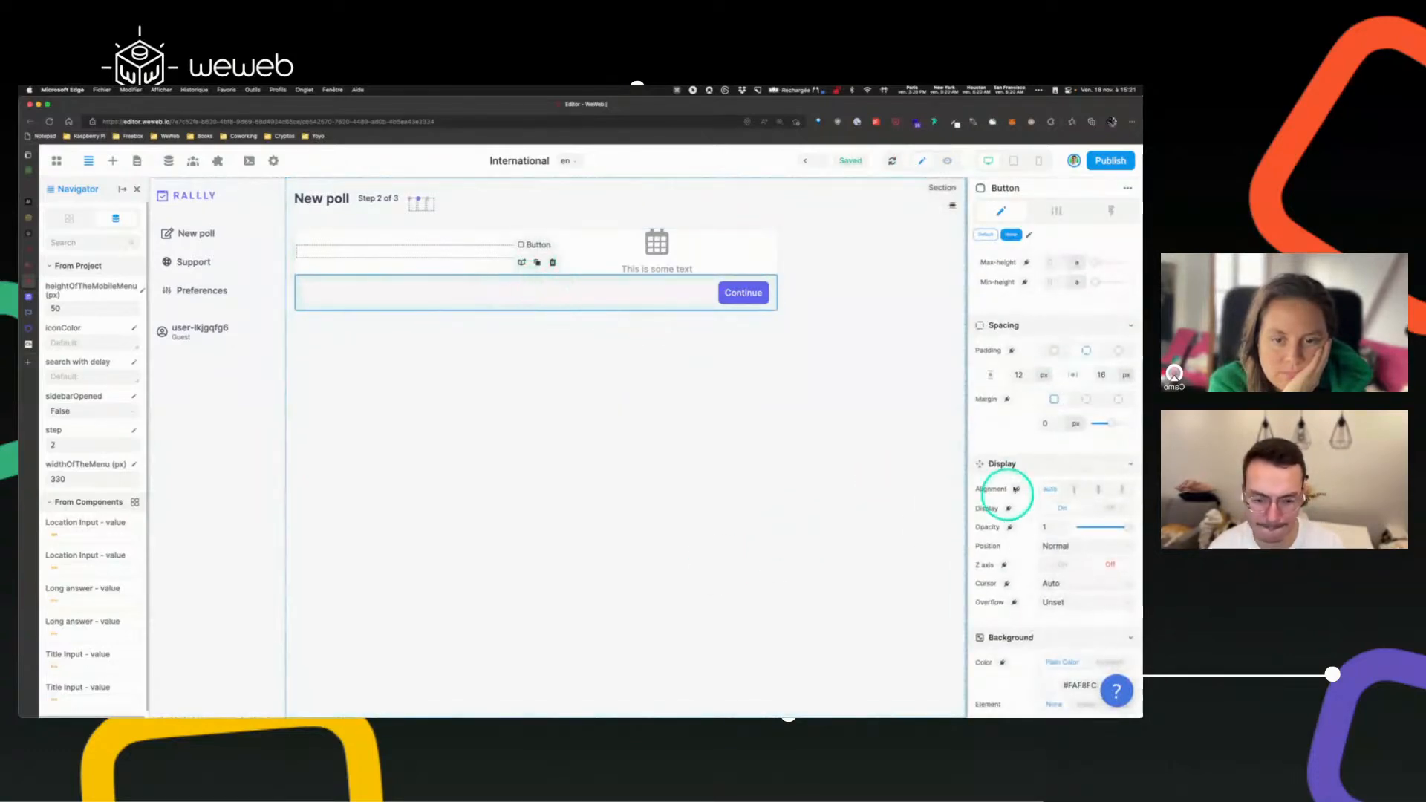
scroll(1026, 475, down, 2)
scroll(1032, 465, down, 6)
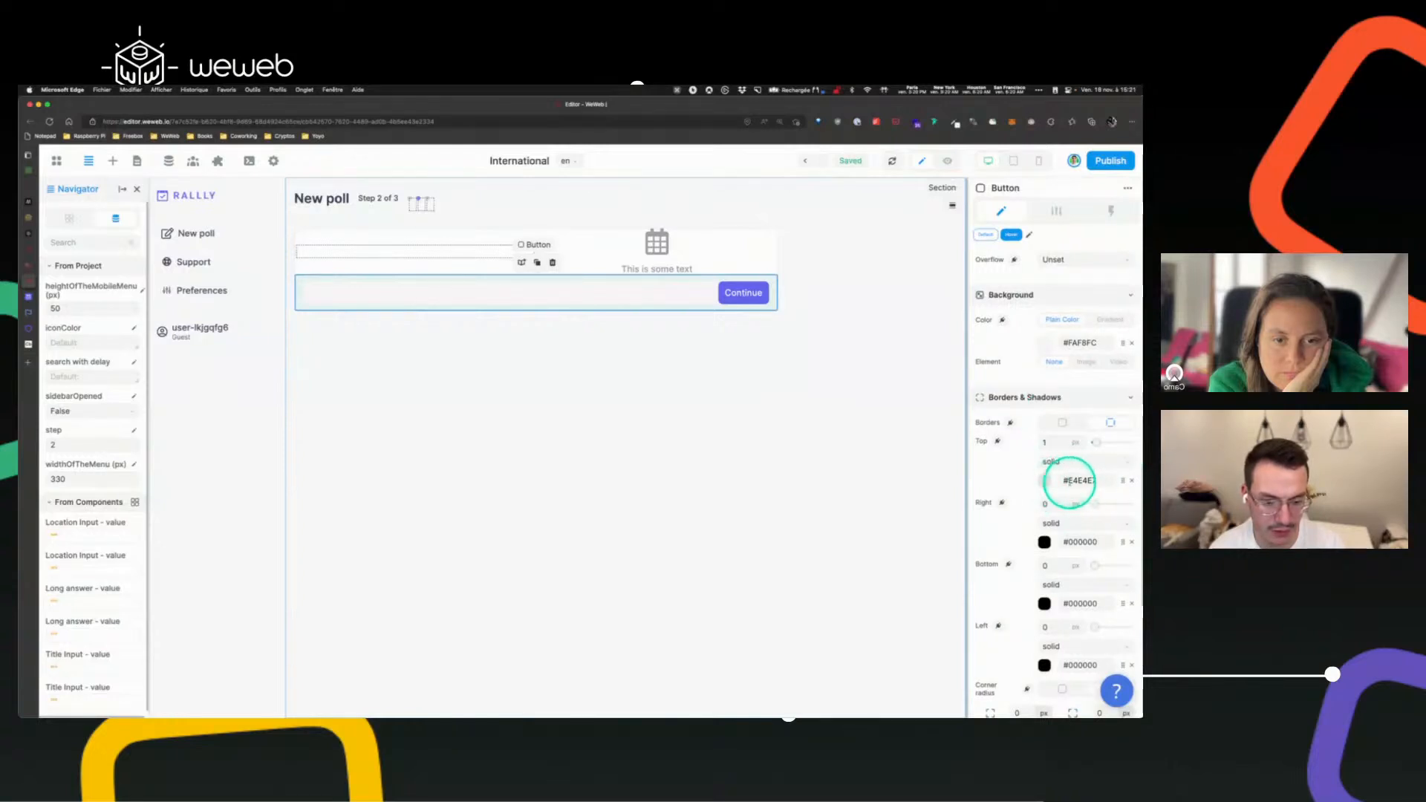
- Preview the Continue bar's edges again and examine the Button container's individual borders, corner radii and advanced settings
click(947, 161)
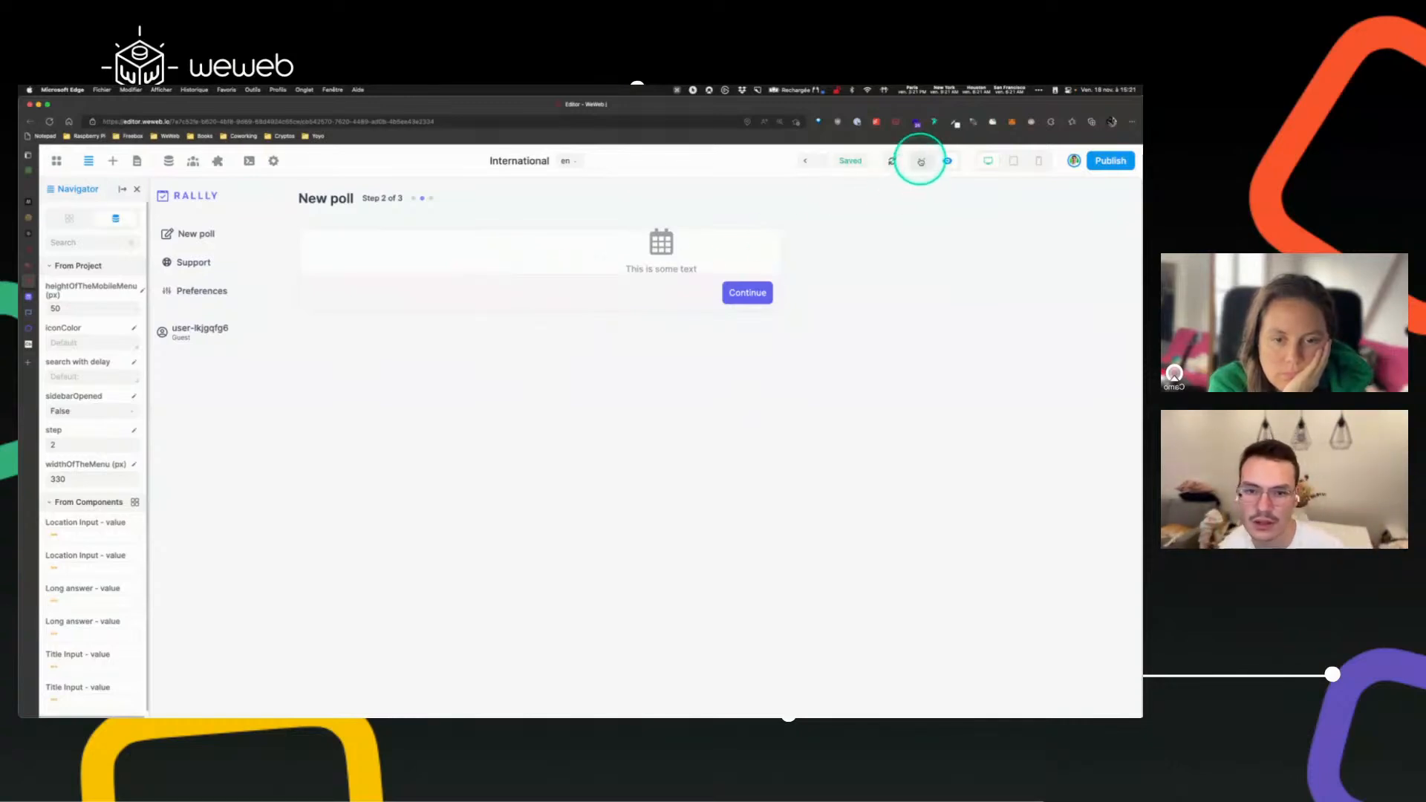
click(921, 160)
click(519, 289)
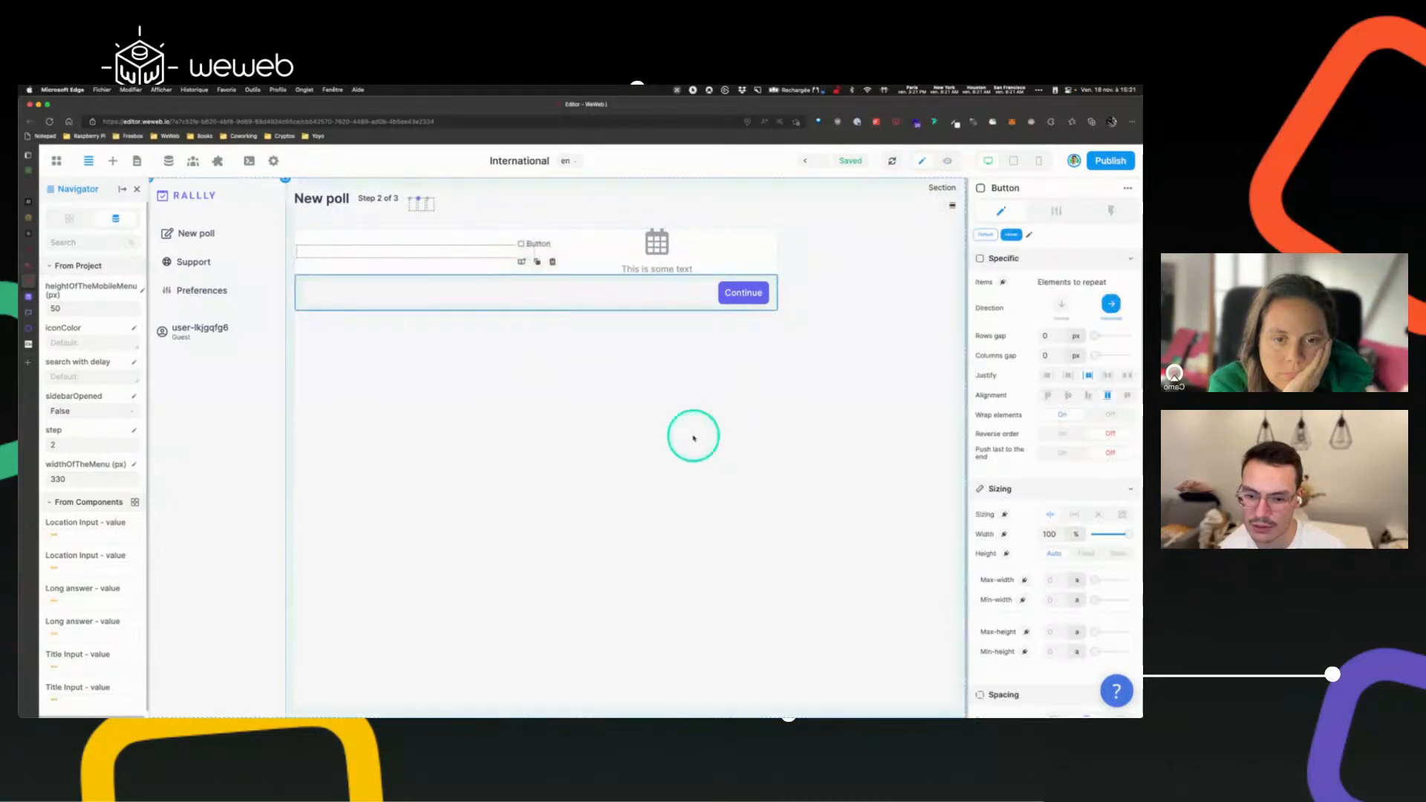
scroll(1036, 487, down, 10)
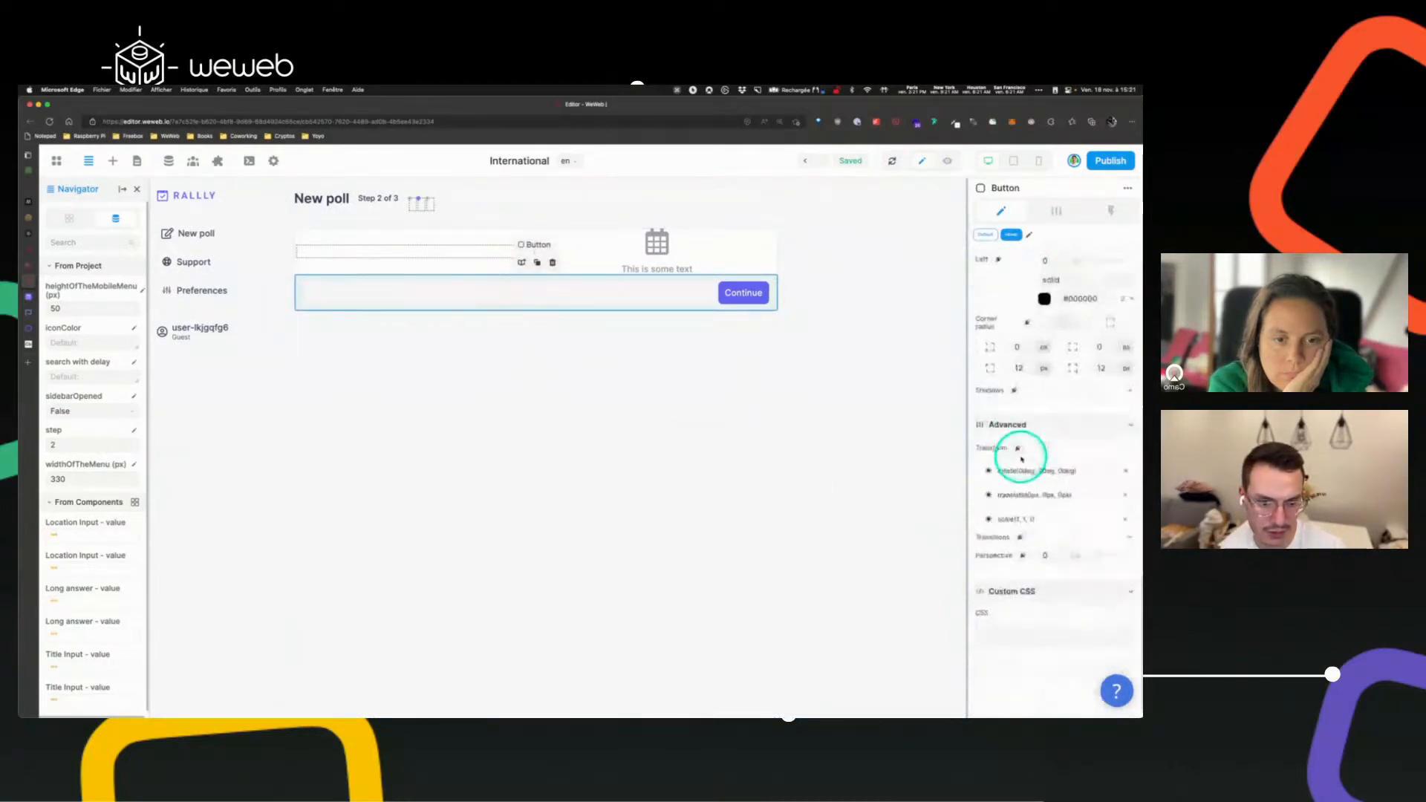
scroll(1028, 460, down, 4)
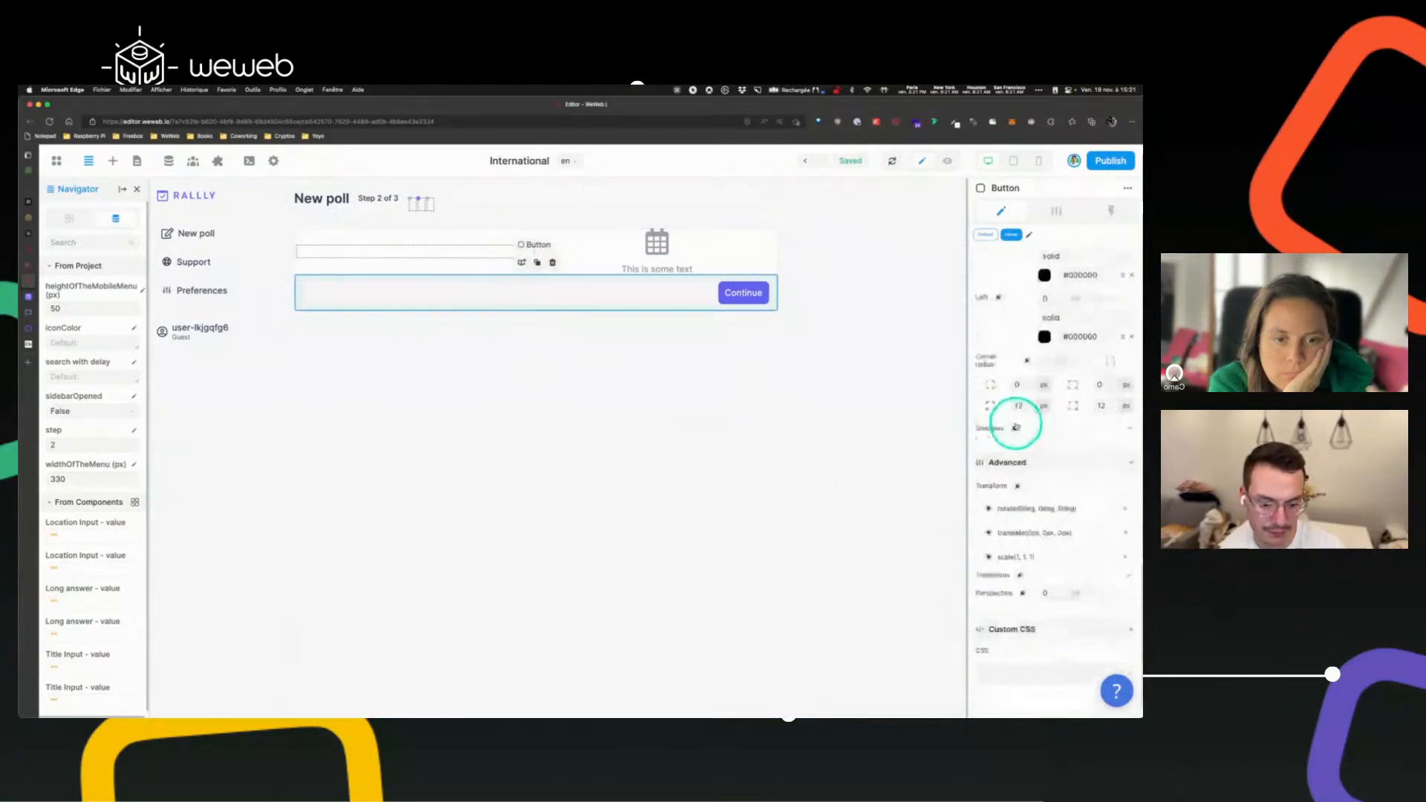
scroll(1017, 426, up, 8)
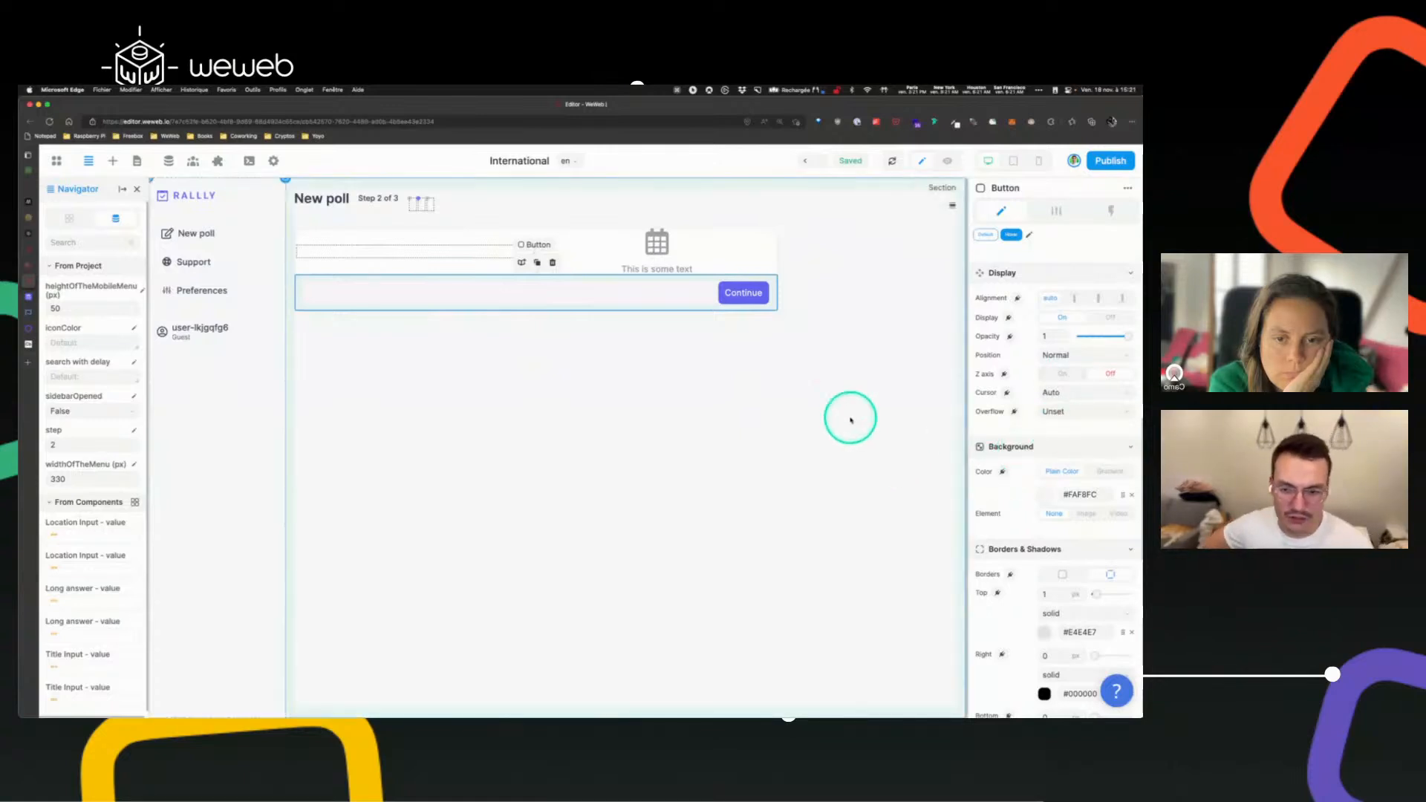
click(947, 161)
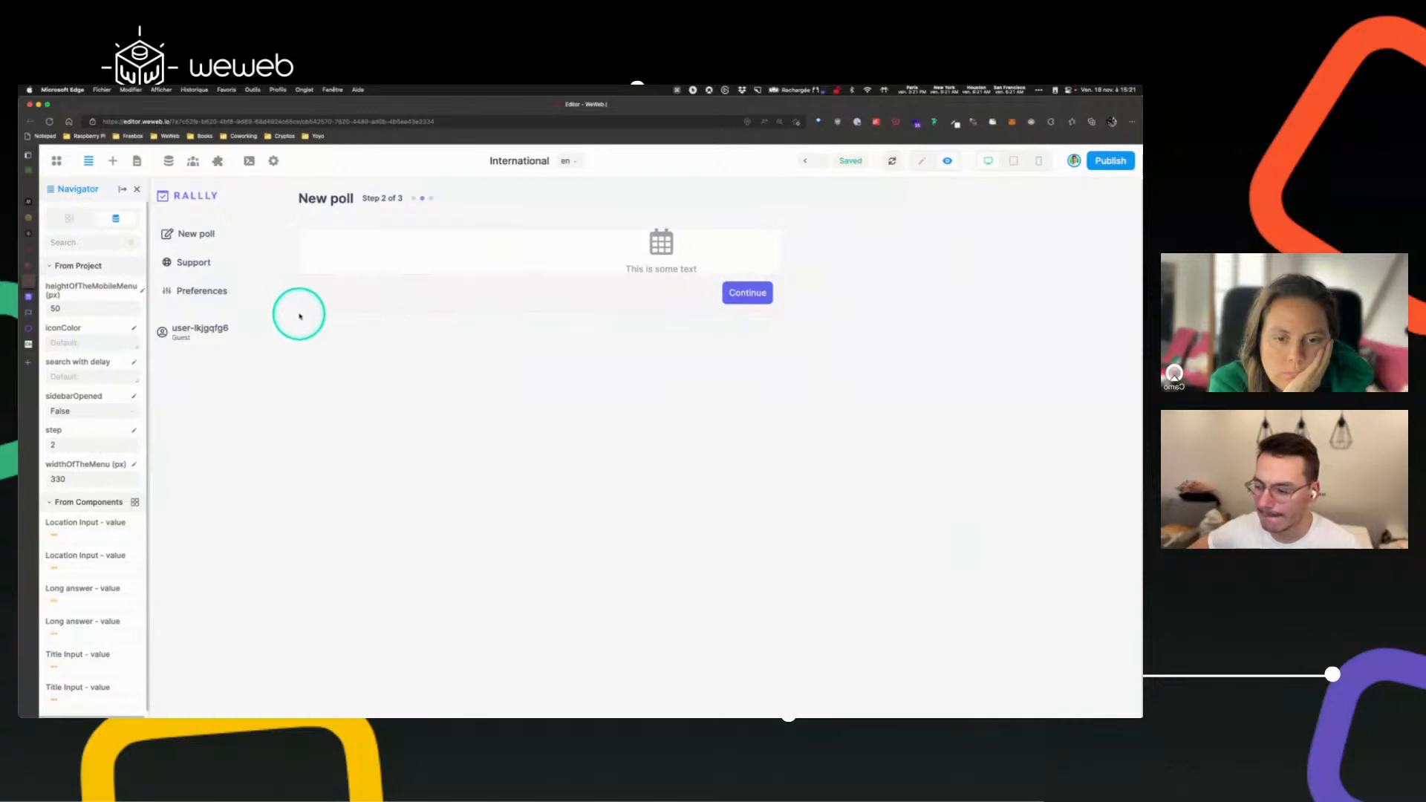
click(922, 161)
click(535, 293)
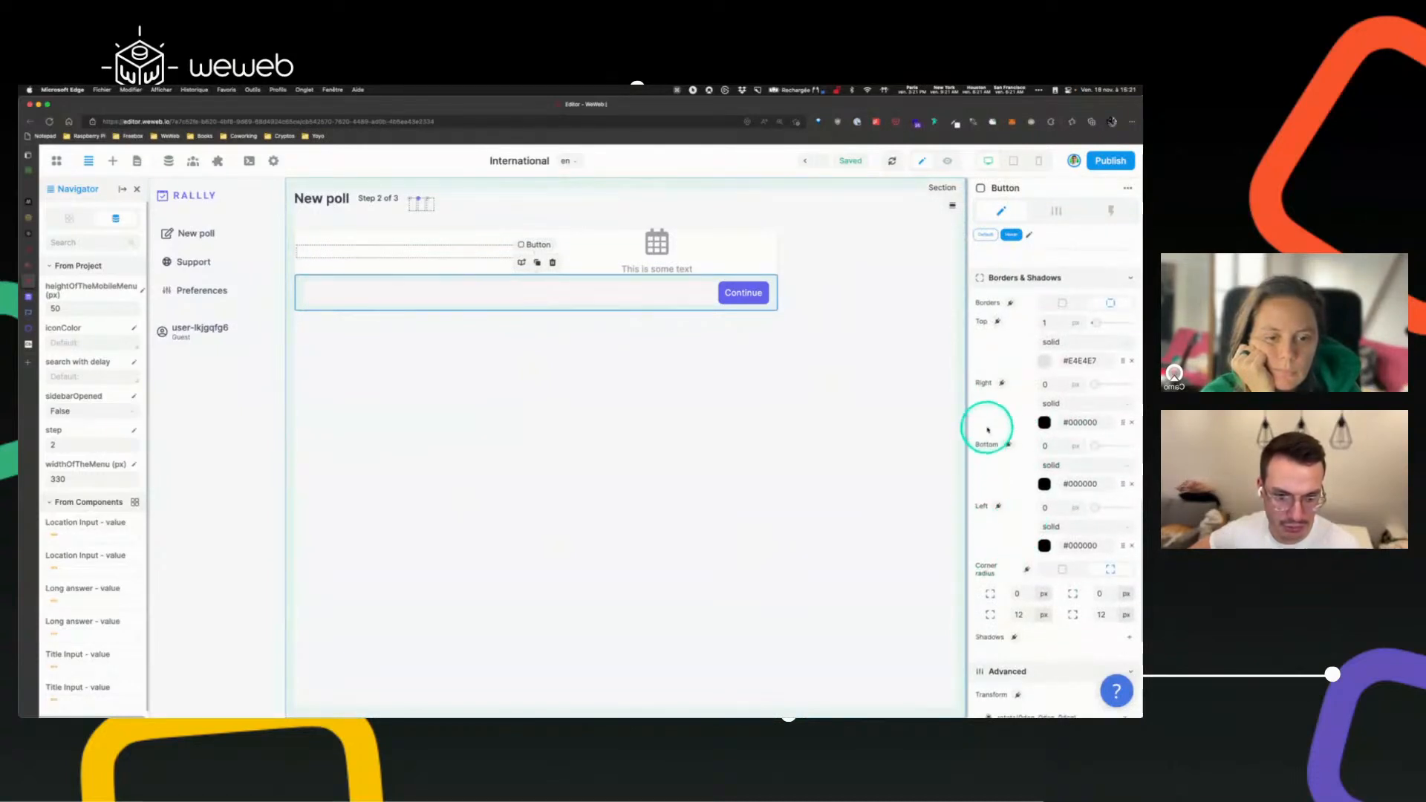
scroll(993, 500, down, 3)
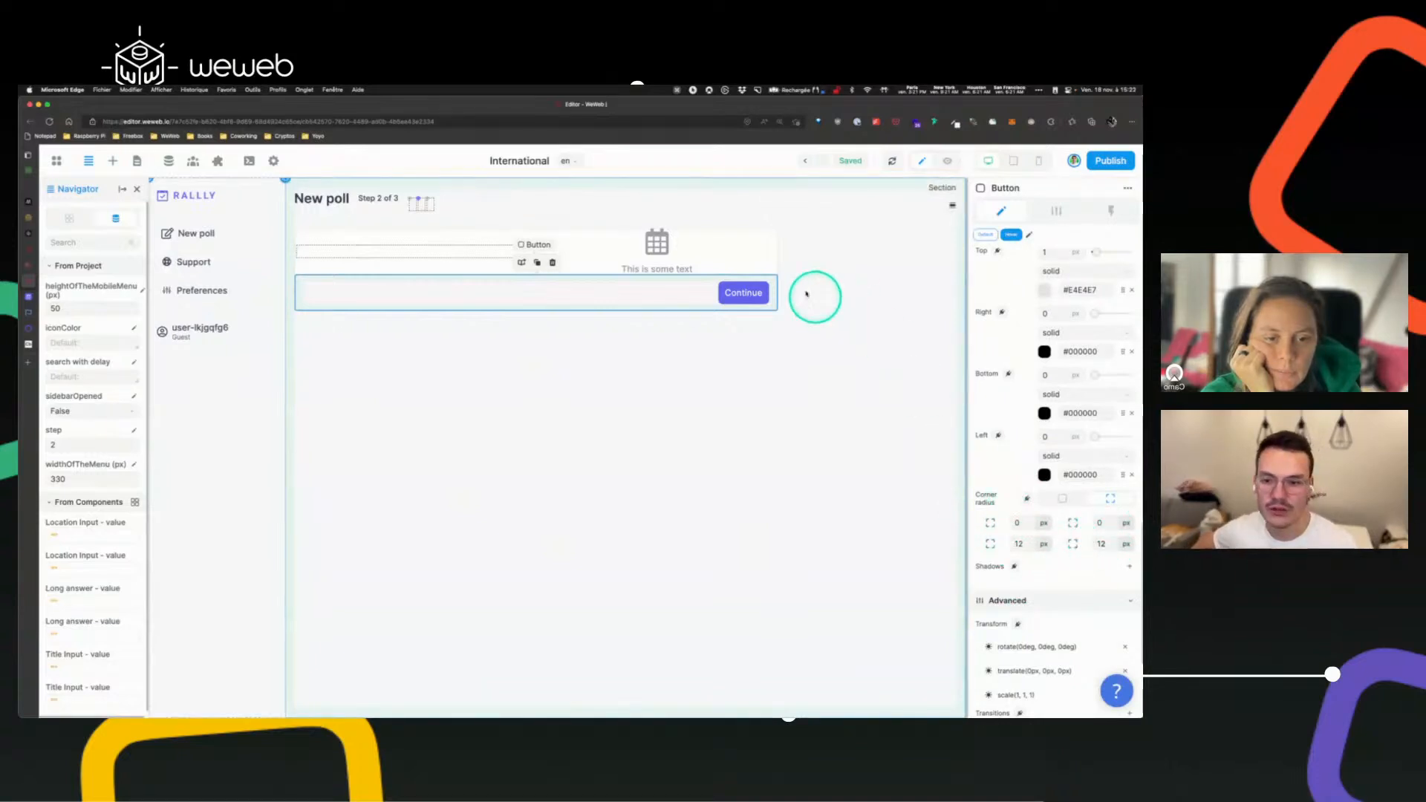
- Compare the Step 2 container's border, corner radius and shadow settings with those of the Button container
click(65, 220)
click(83, 362)
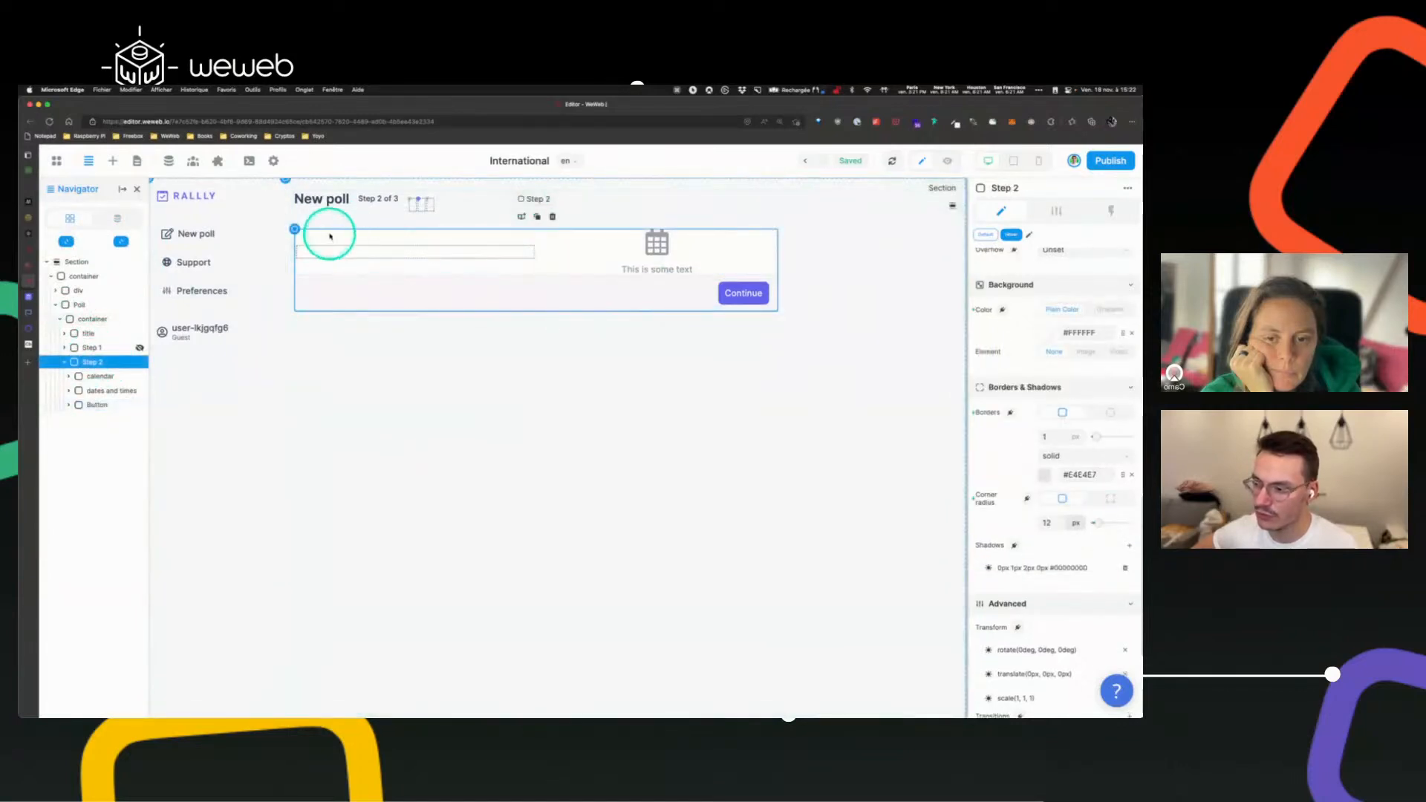
scroll(1055, 461, down, 5)
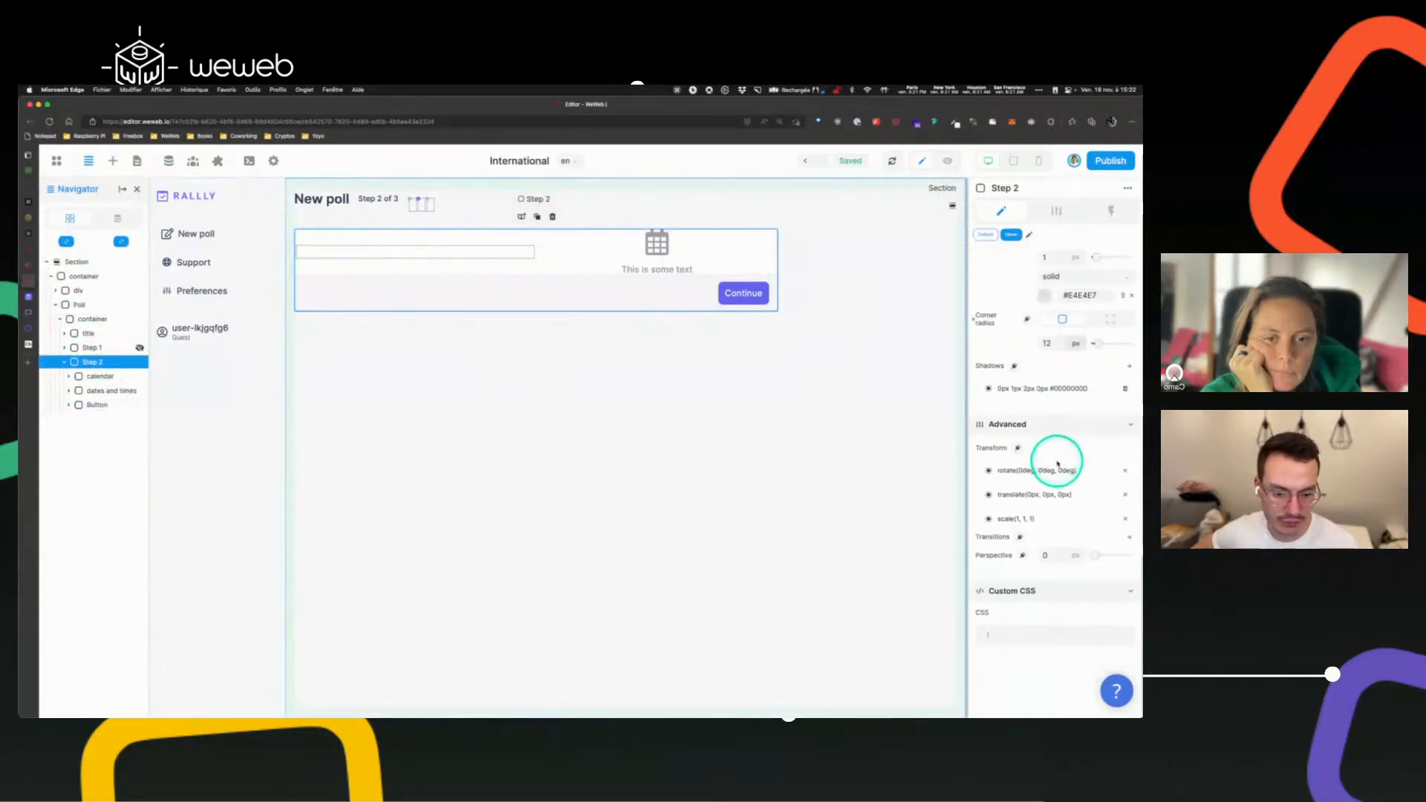
scroll(1040, 416, up, 4)
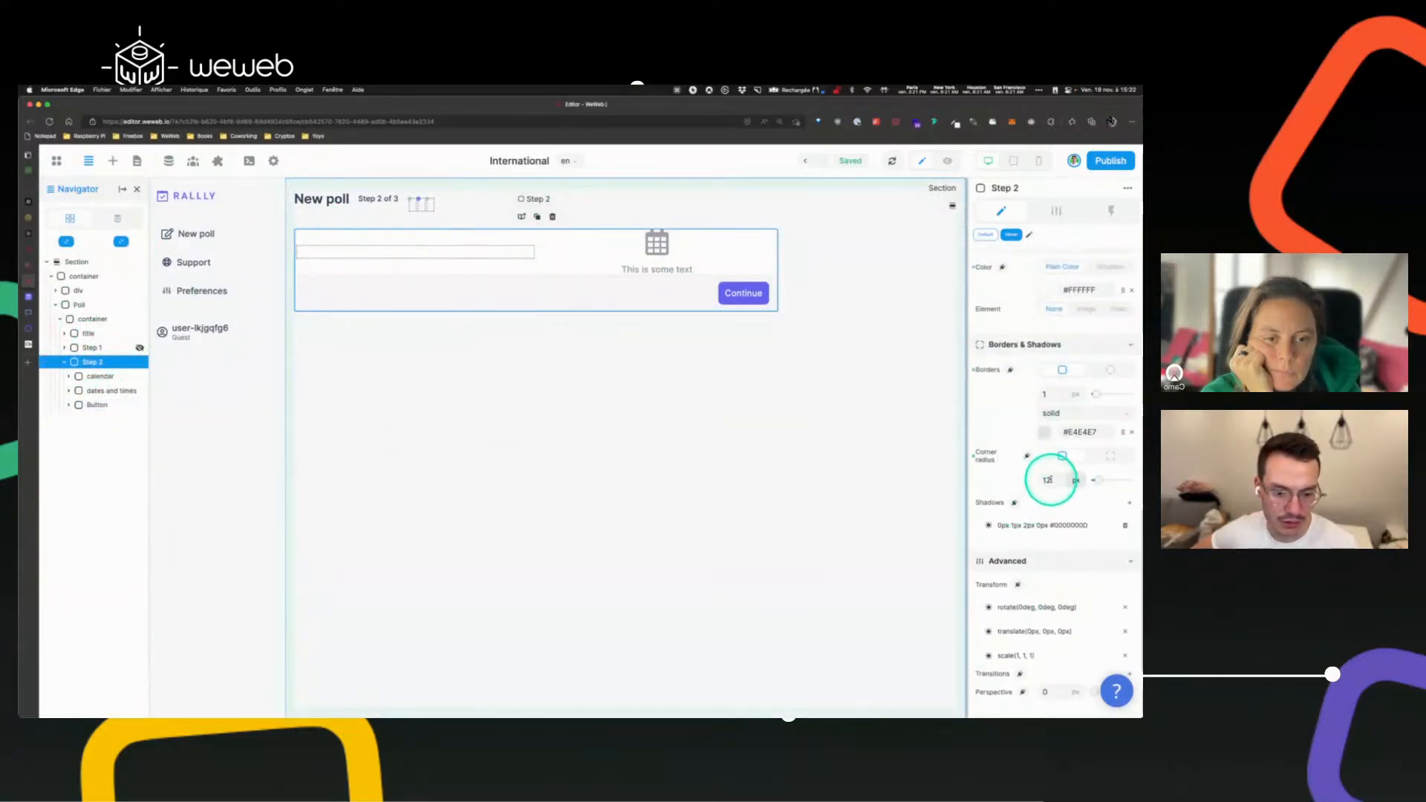
click(621, 295)
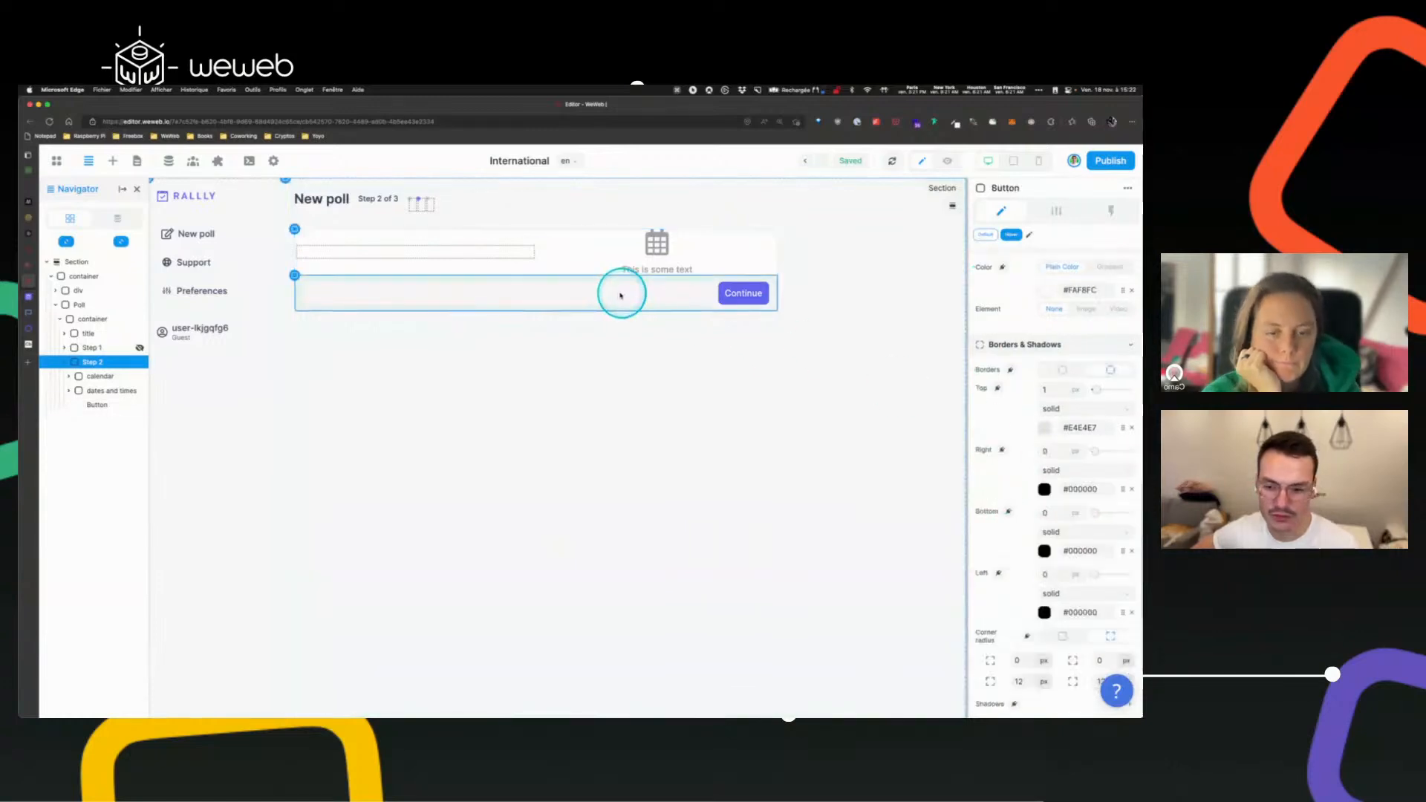
- Preview Step 2, return to editing and try a corner radius of 0 px on the Step 2 container
click(947, 160)
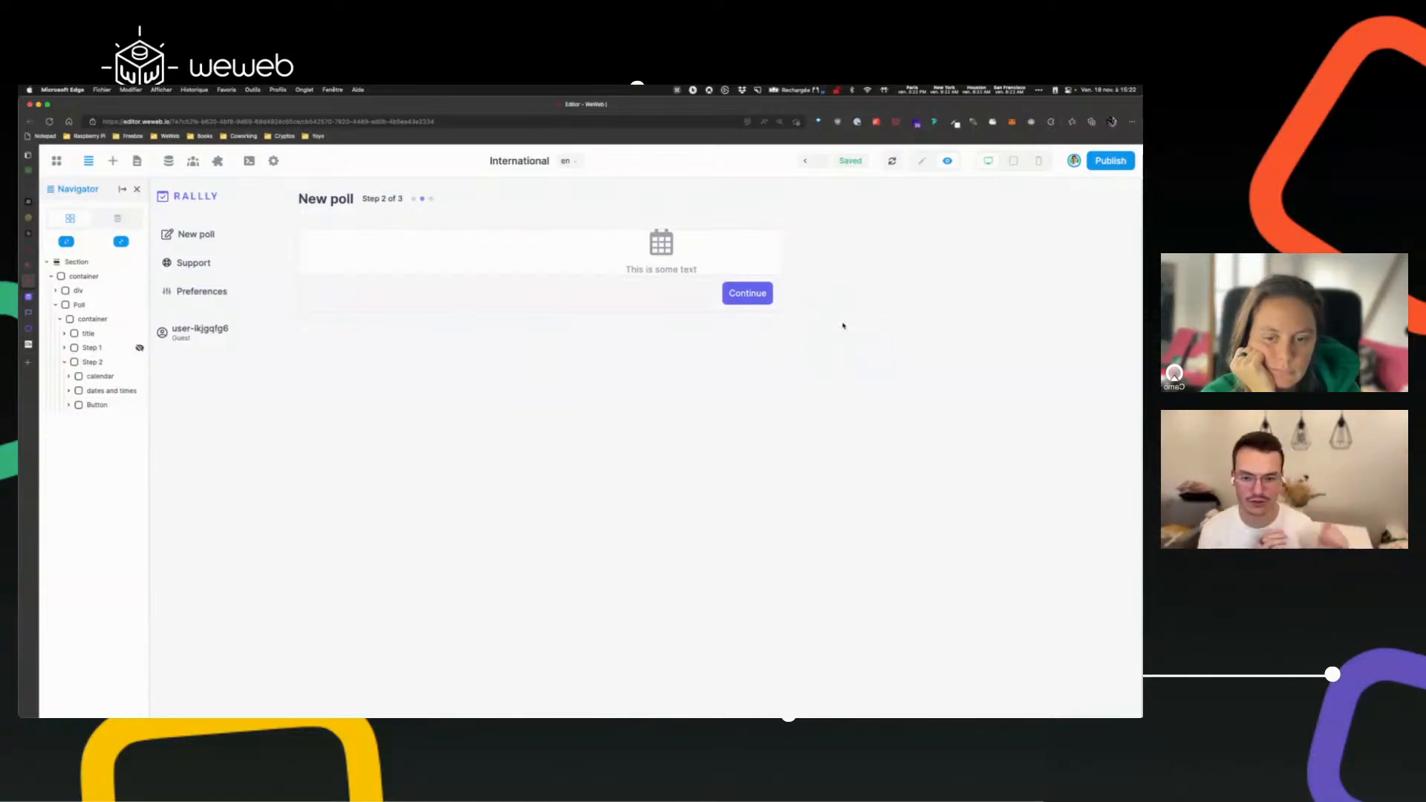
click(922, 161)
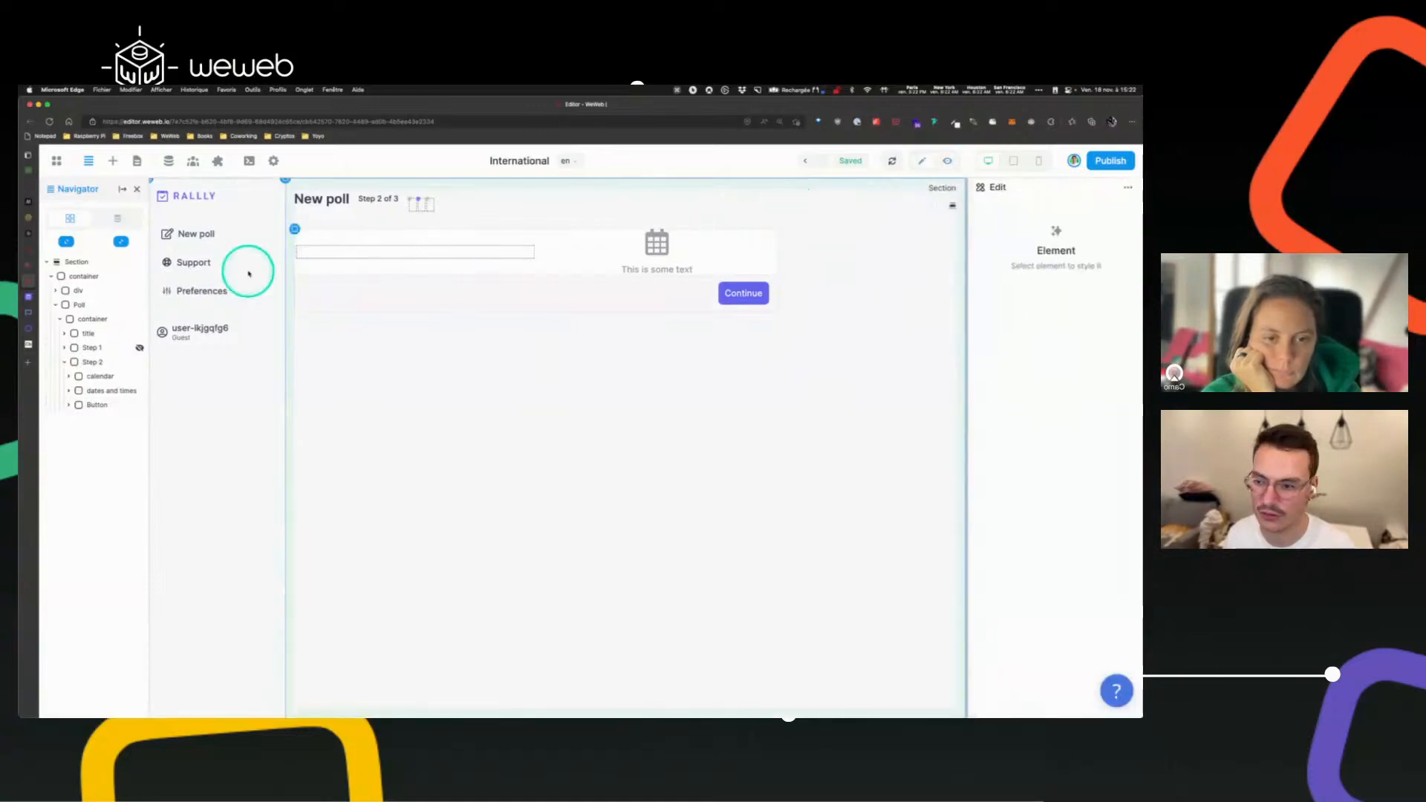
click(297, 227)
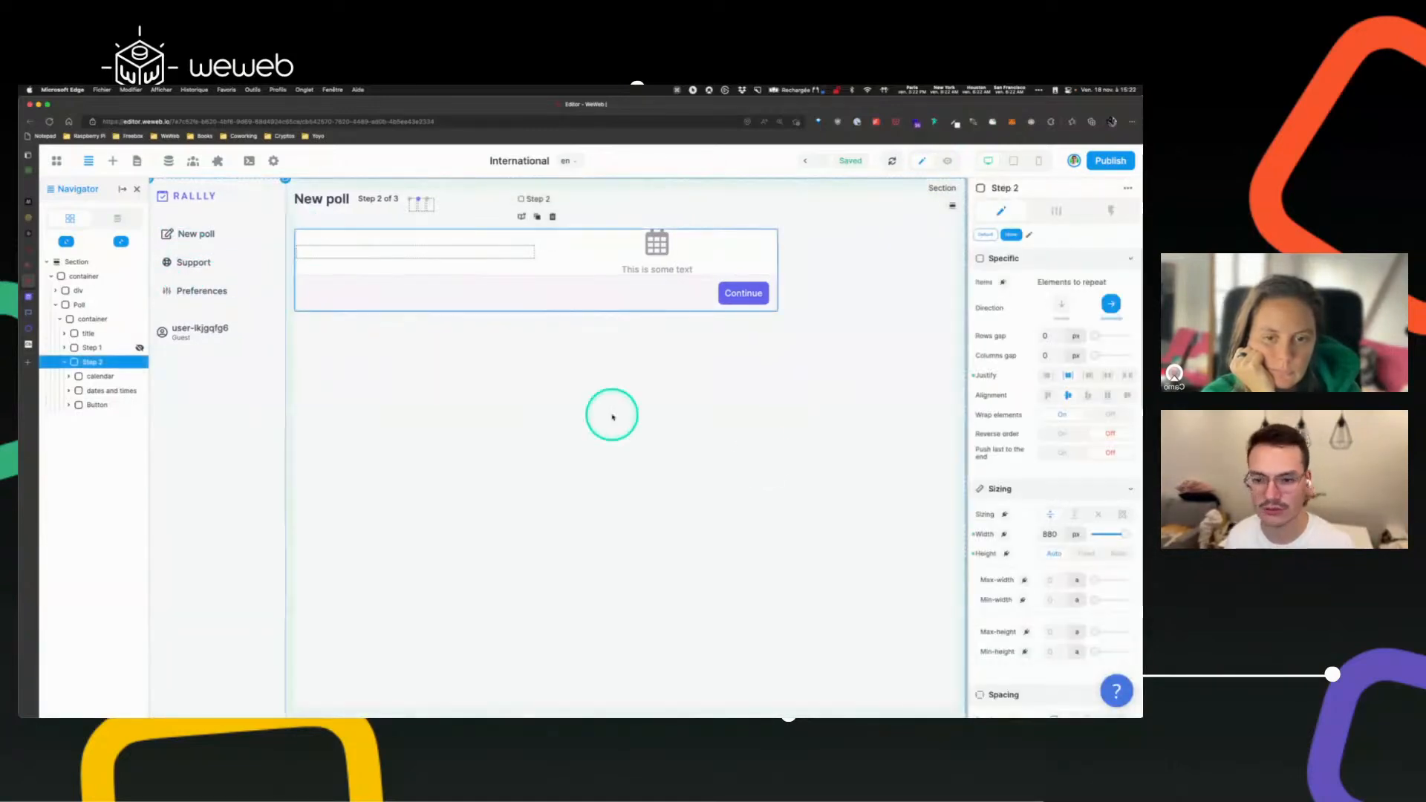
scroll(1085, 442, down, 4)
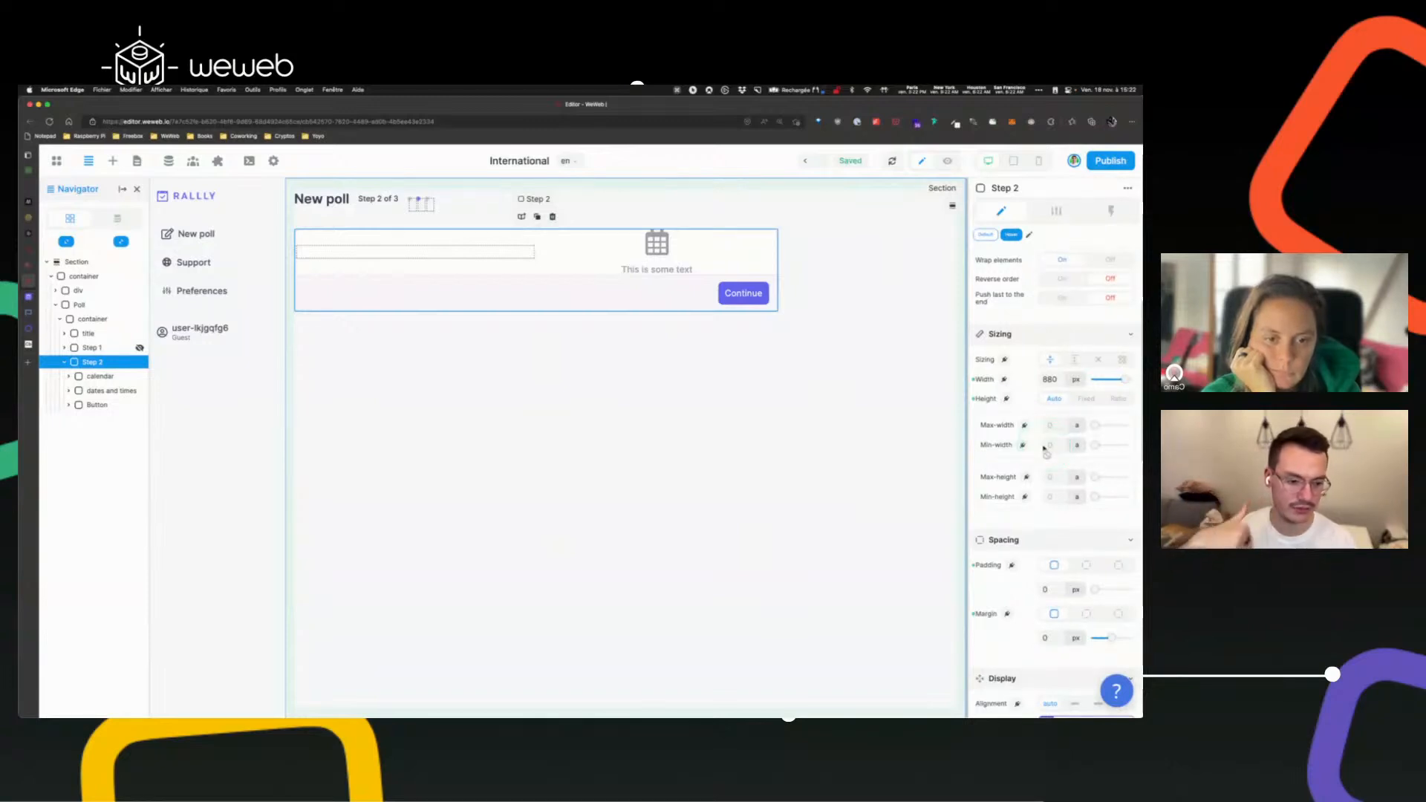
scroll(1045, 449, down, 10)
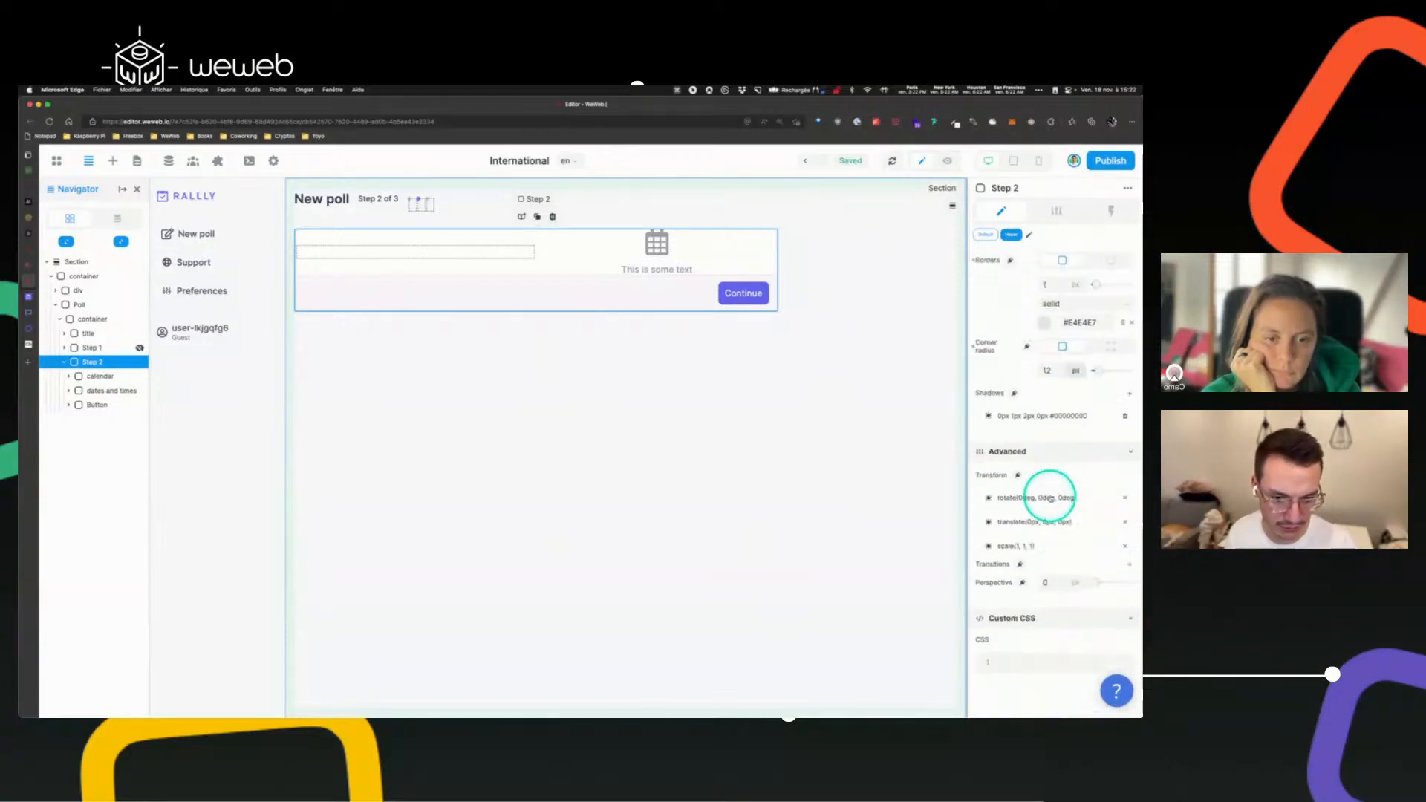
click(1059, 343)
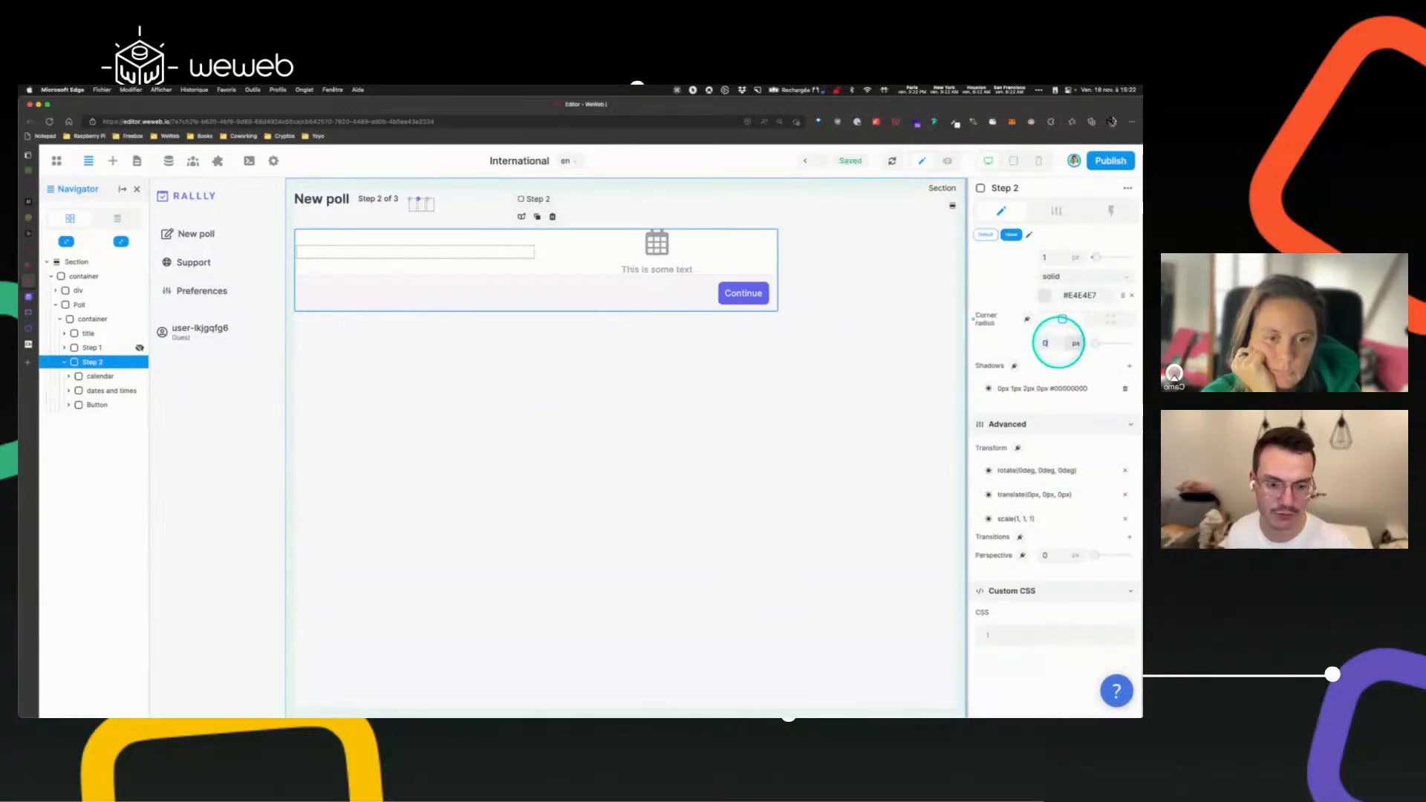
- Preview Step 2 at an enlarged browser zoom, examine the Continue bar's edges and restore the previous zoom
click(947, 160)
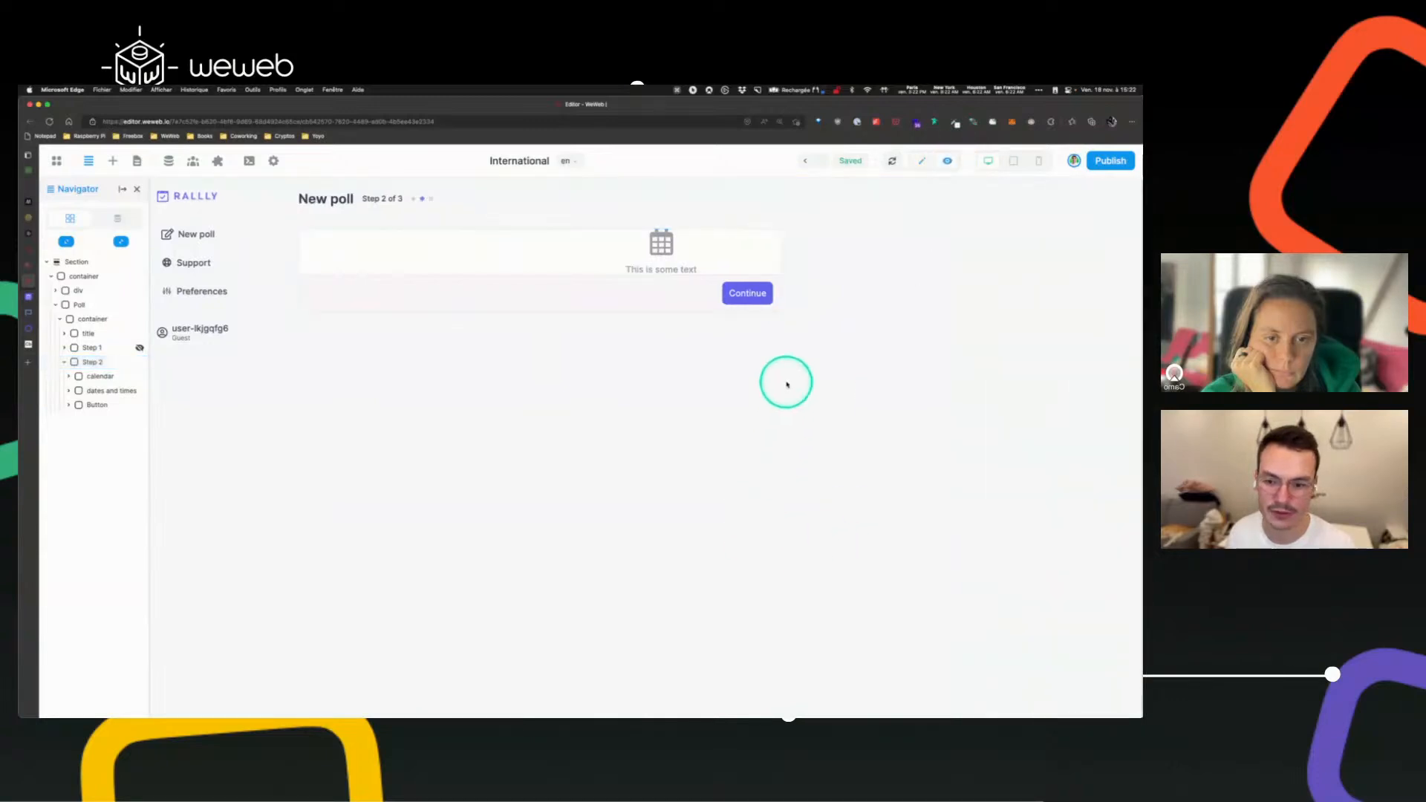
key(super+plus)
key(super+plus)
key(super+plus)
key(super+plus)
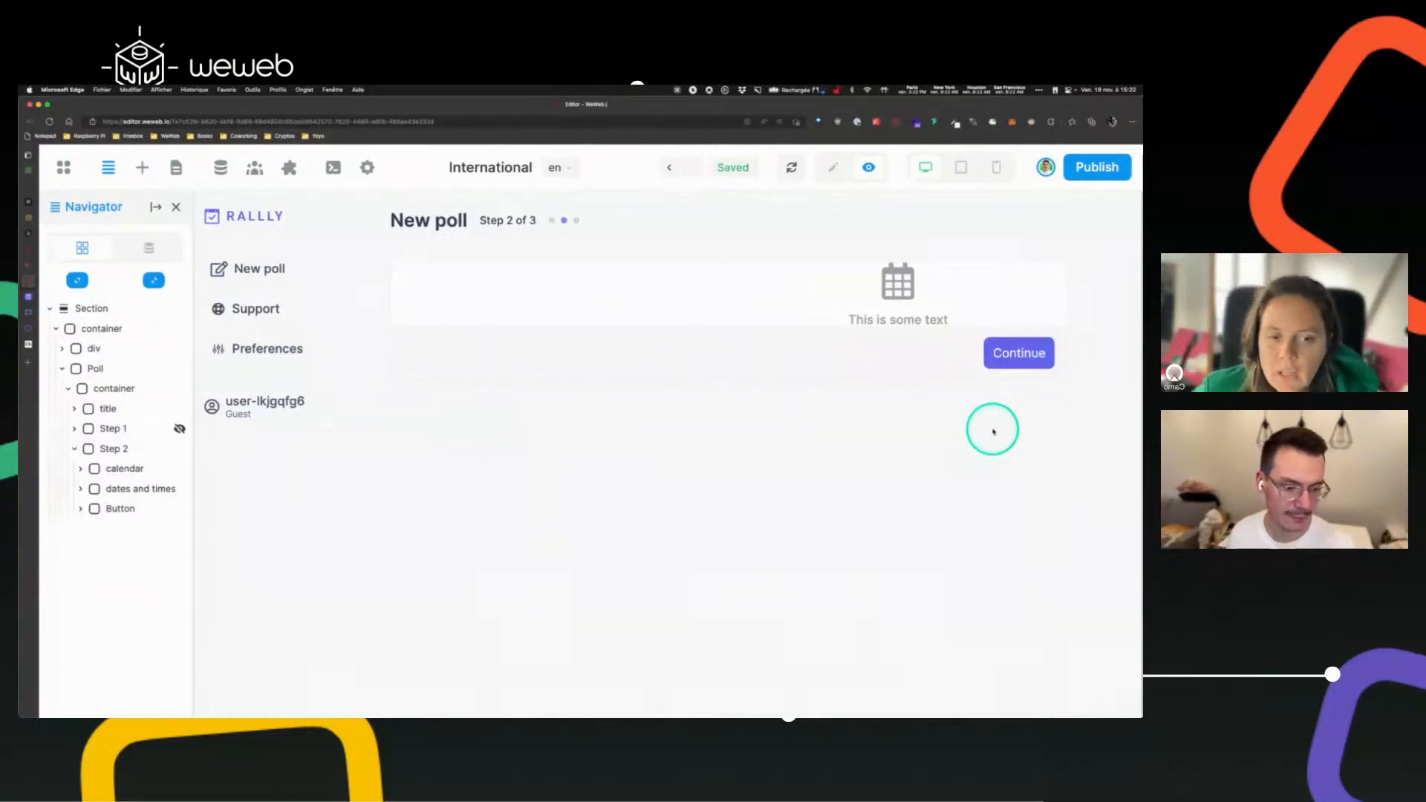
click(781, 124)
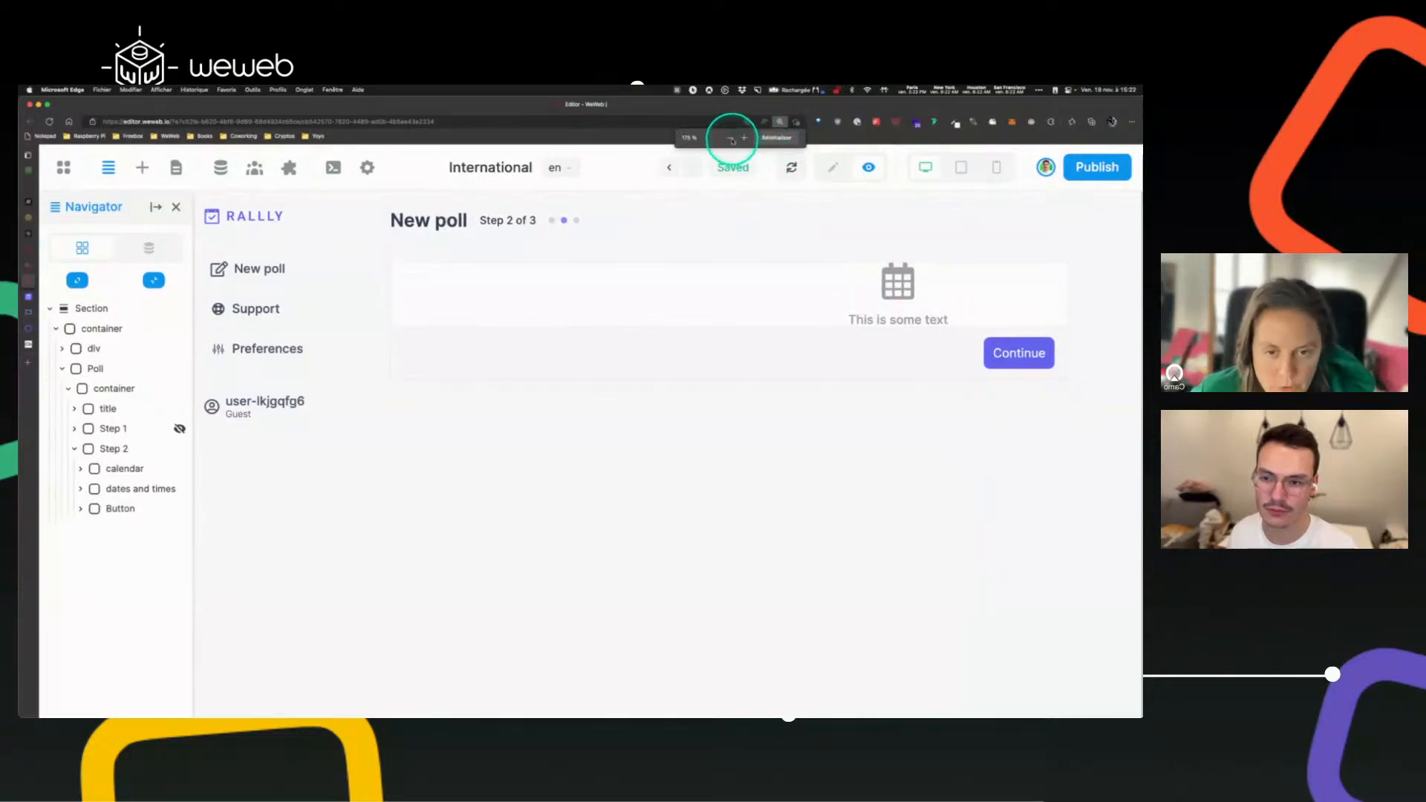
click(731, 138)
click(731, 138)
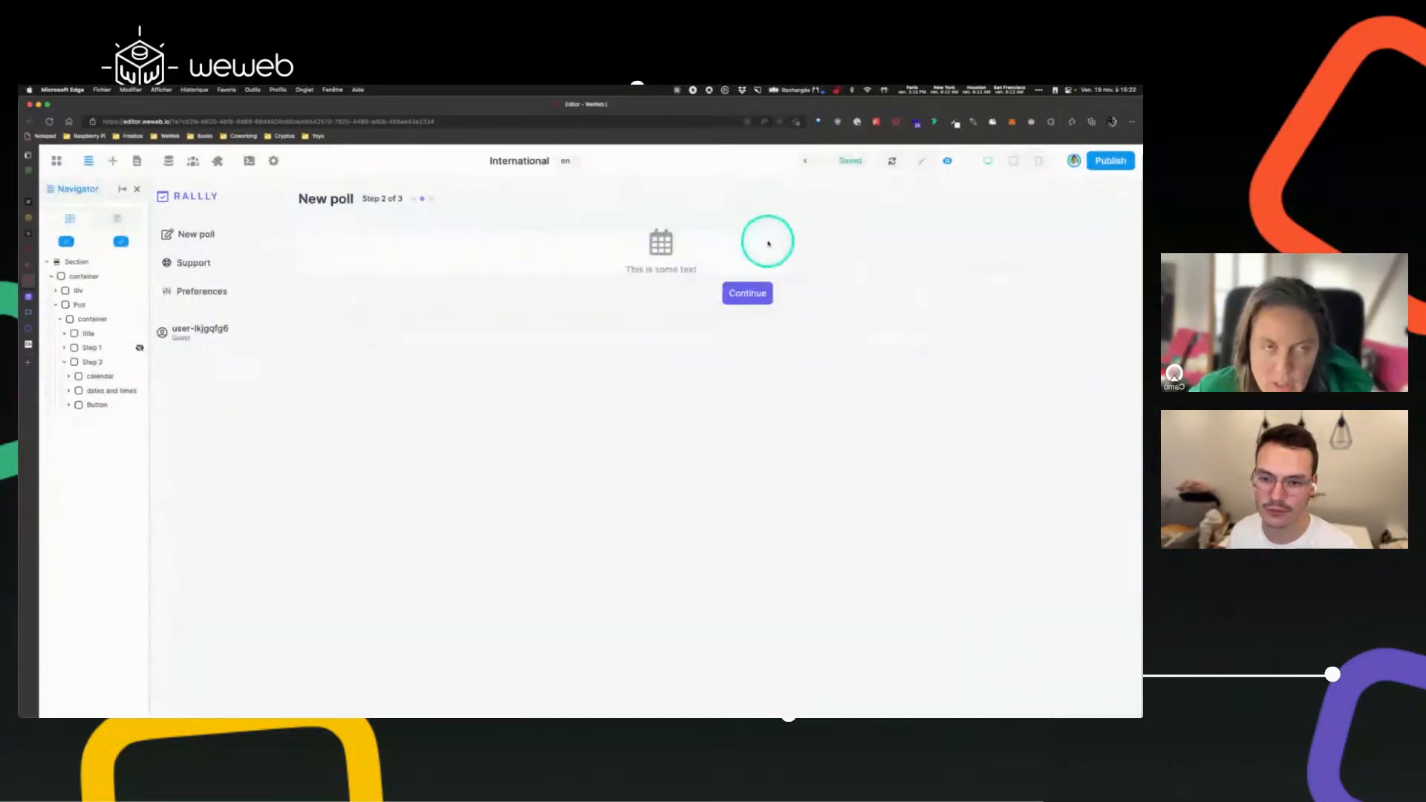
- Set the Step 2 container's corner radius back to 12 px, preview the page and return to editing
click(922, 160)
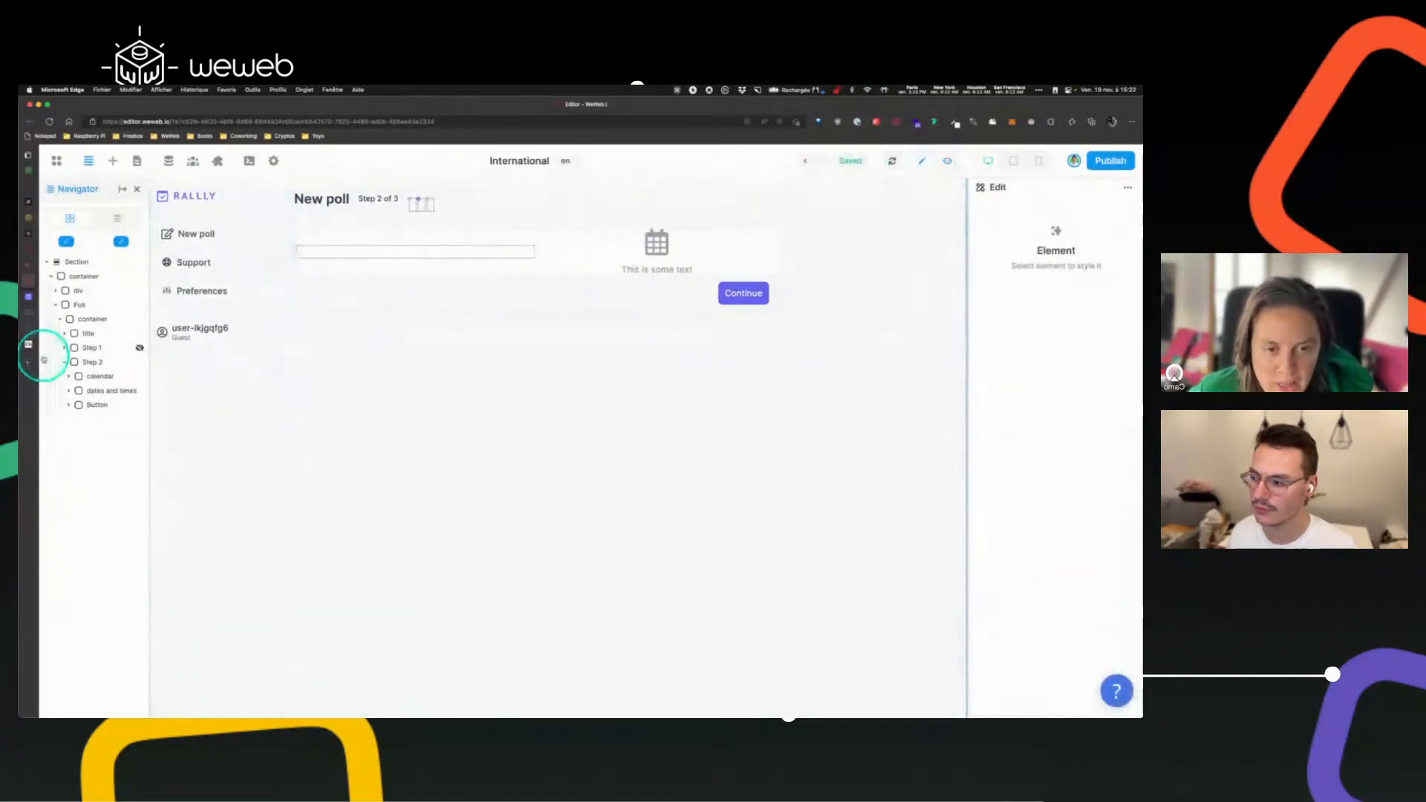
click(83, 363)
scroll(995, 543, down, 15)
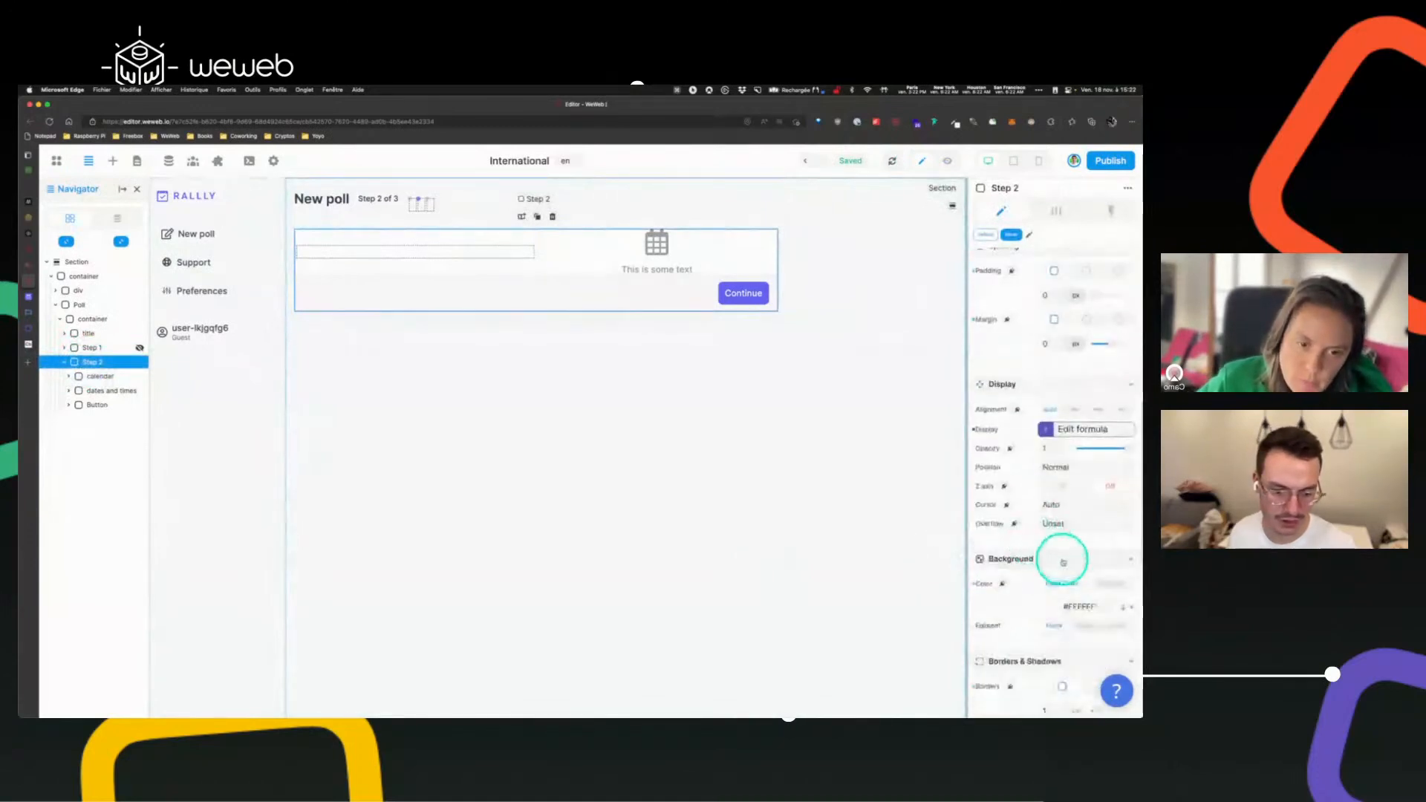
scroll(1055, 475, down, 2)
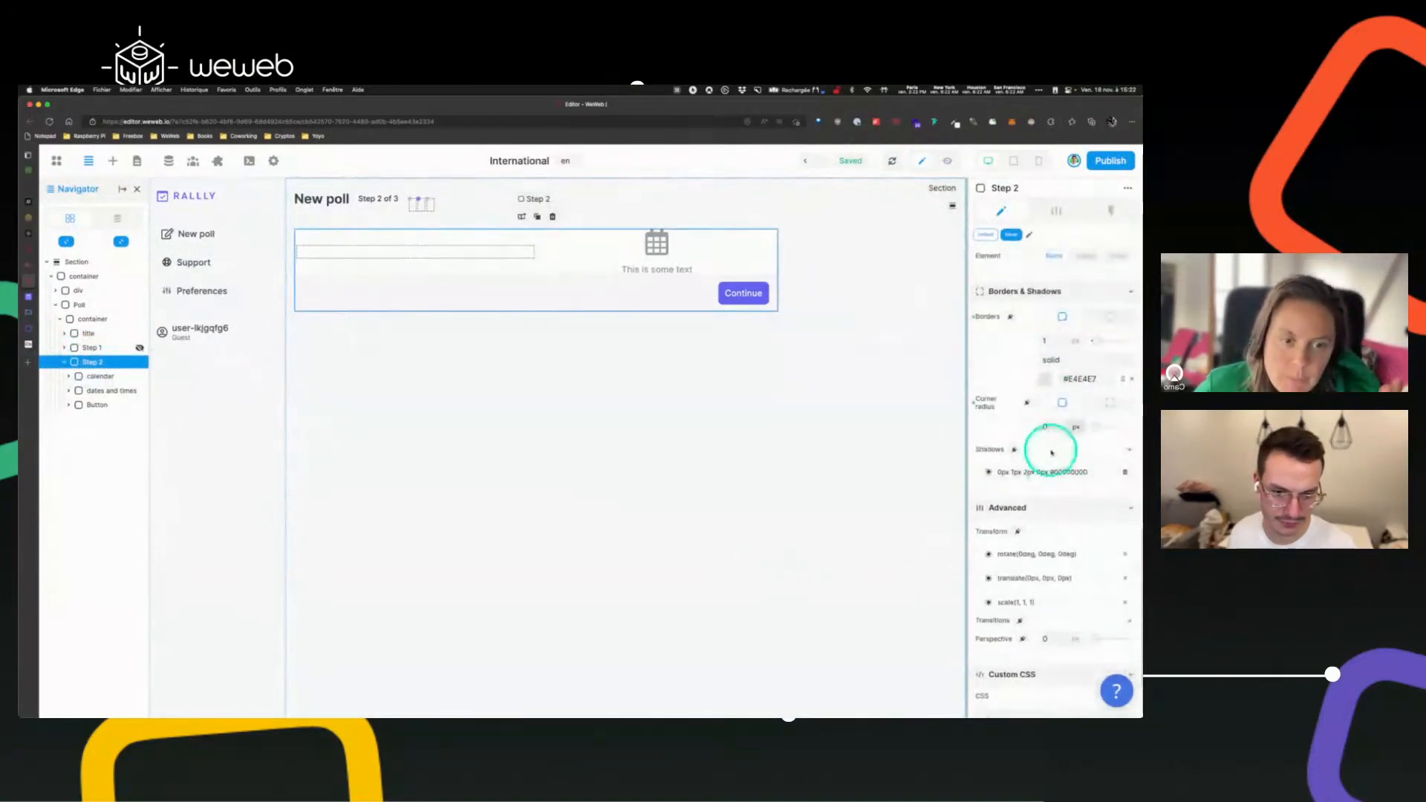
click(1048, 428)
text(12)
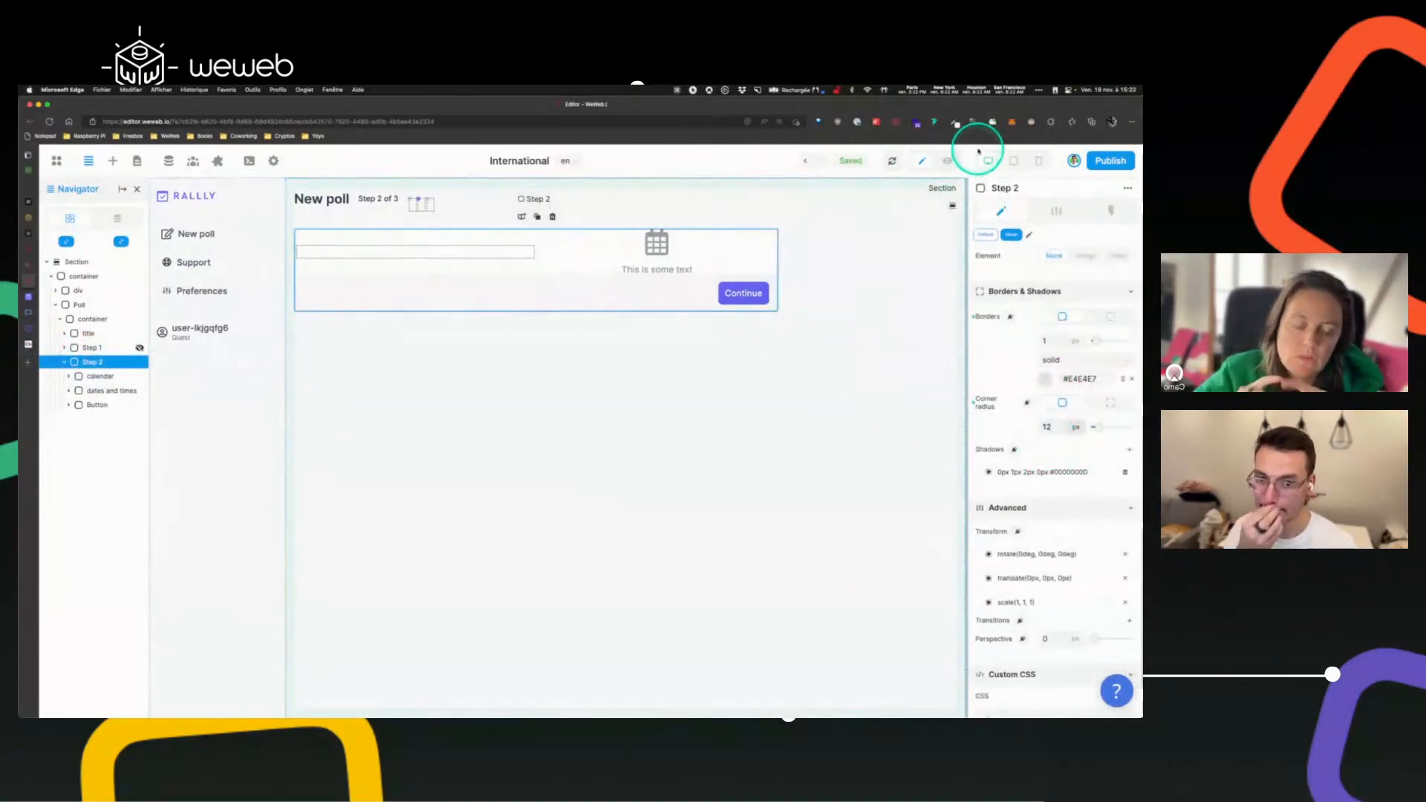
click(947, 161)
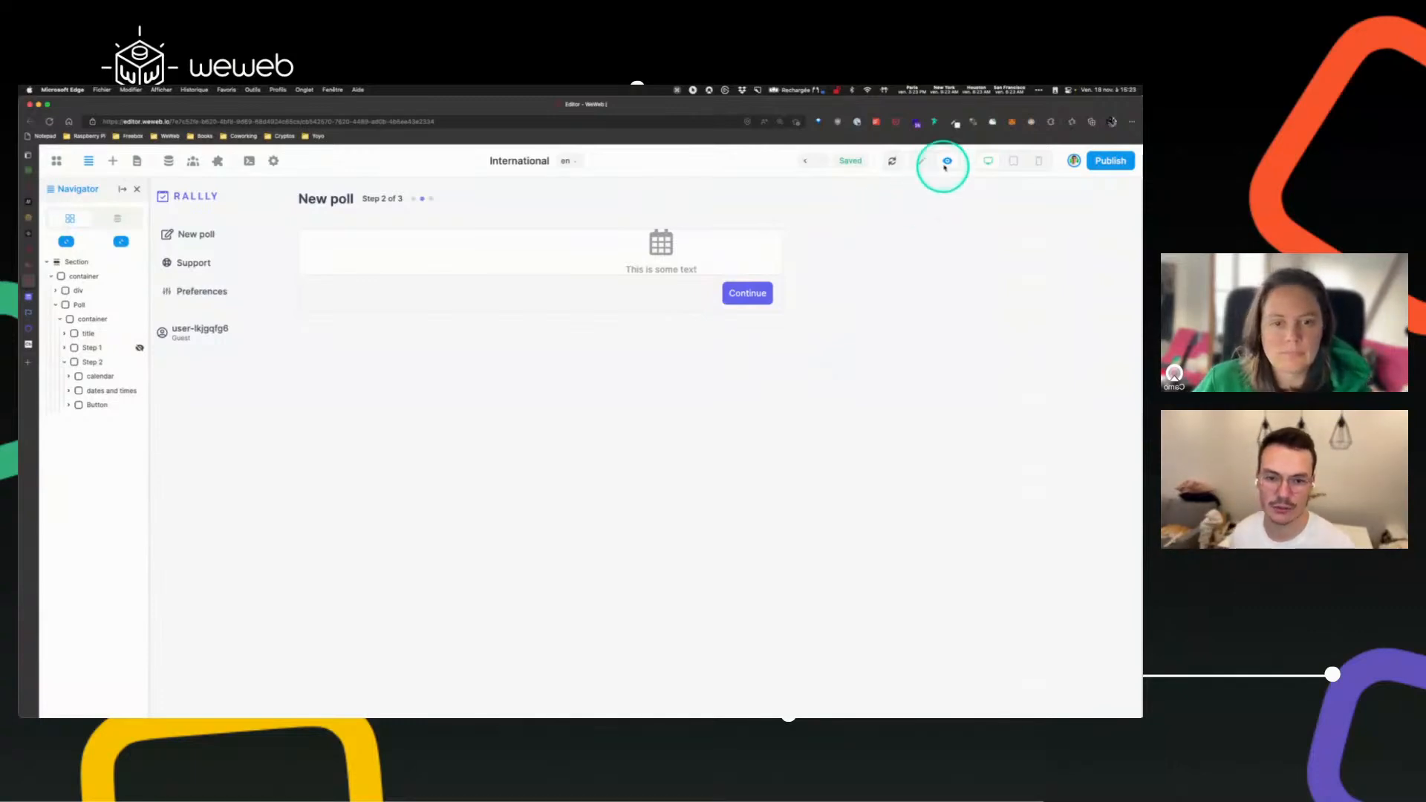
click(921, 160)
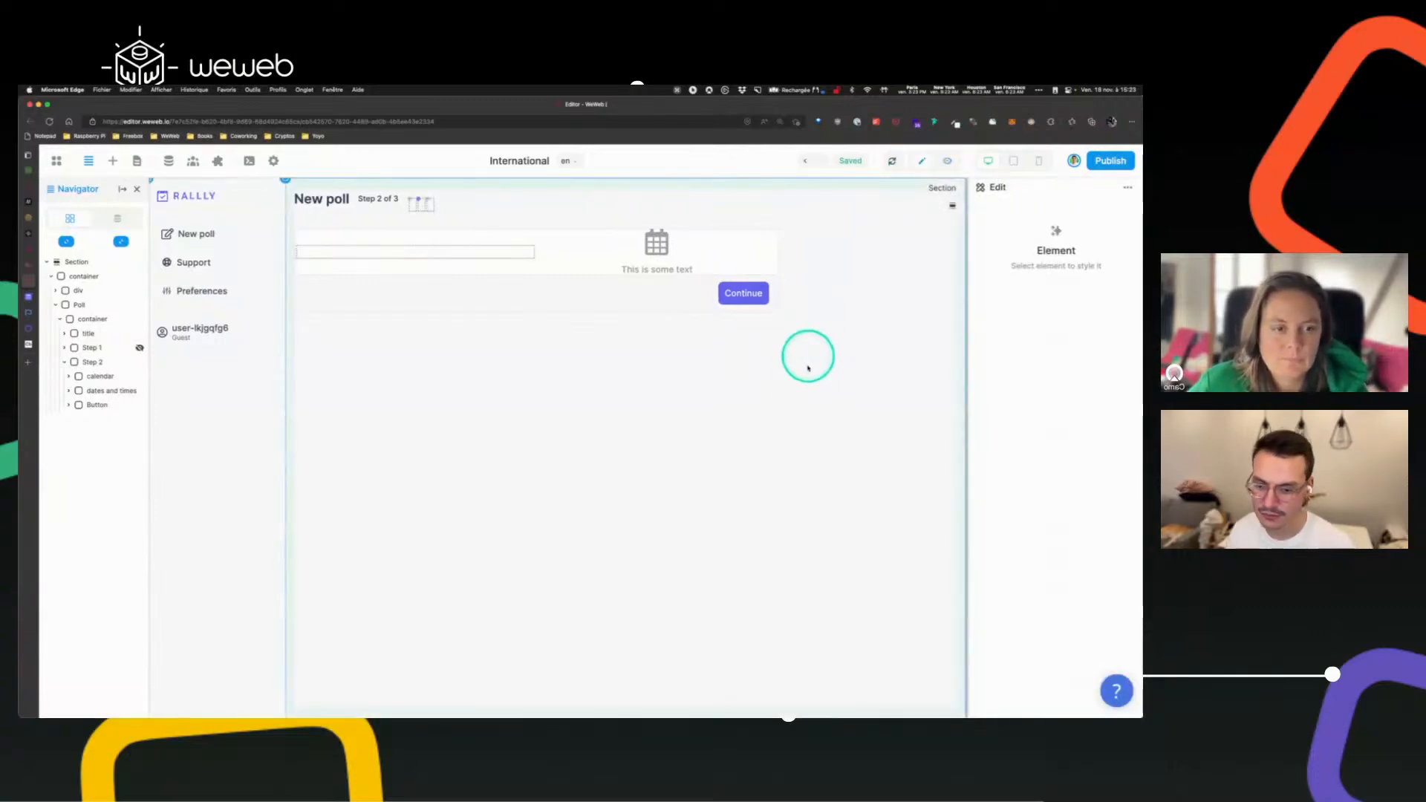
click(485, 286)
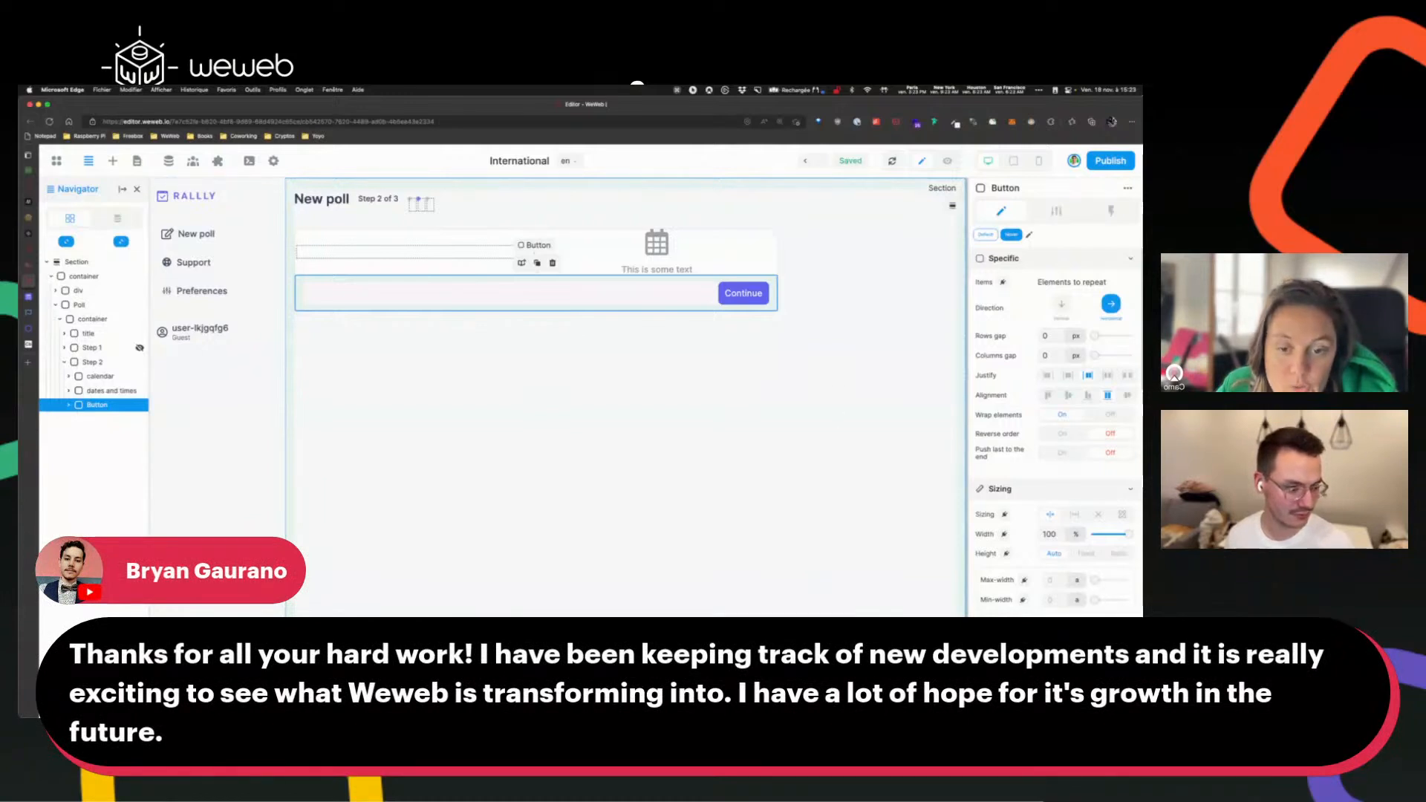
click(643, 448)
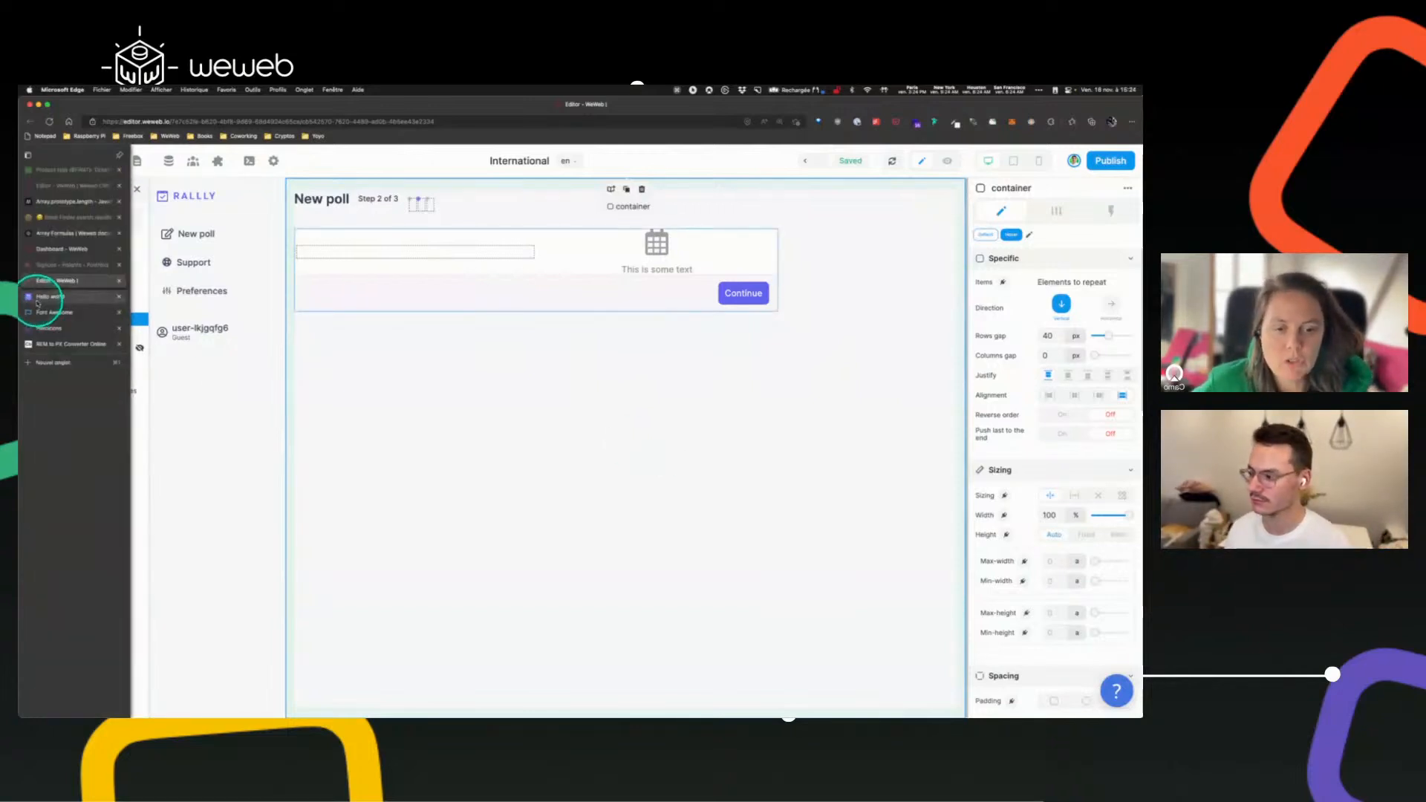
click(42, 294)
click(46, 281)
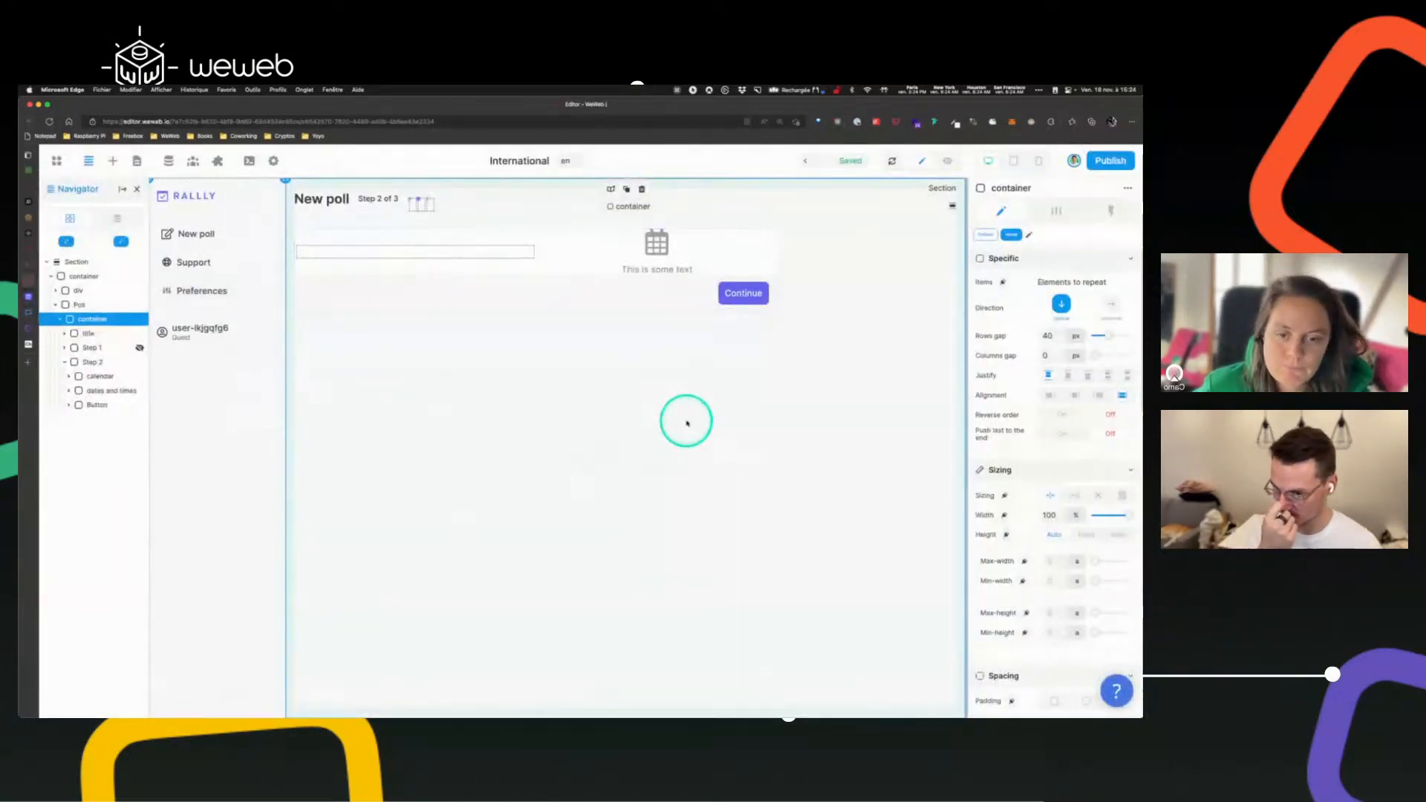
click(405, 369)
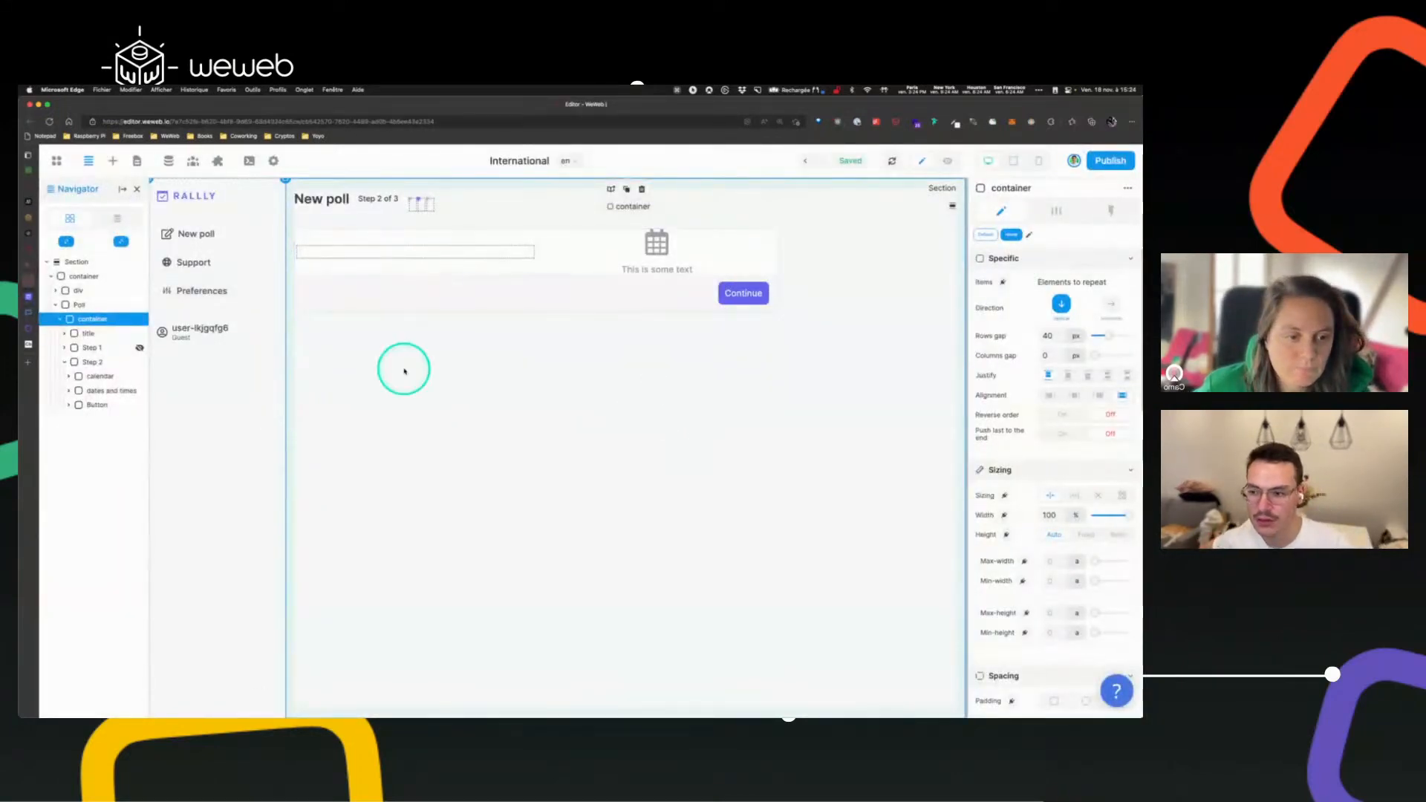
click(414, 291)
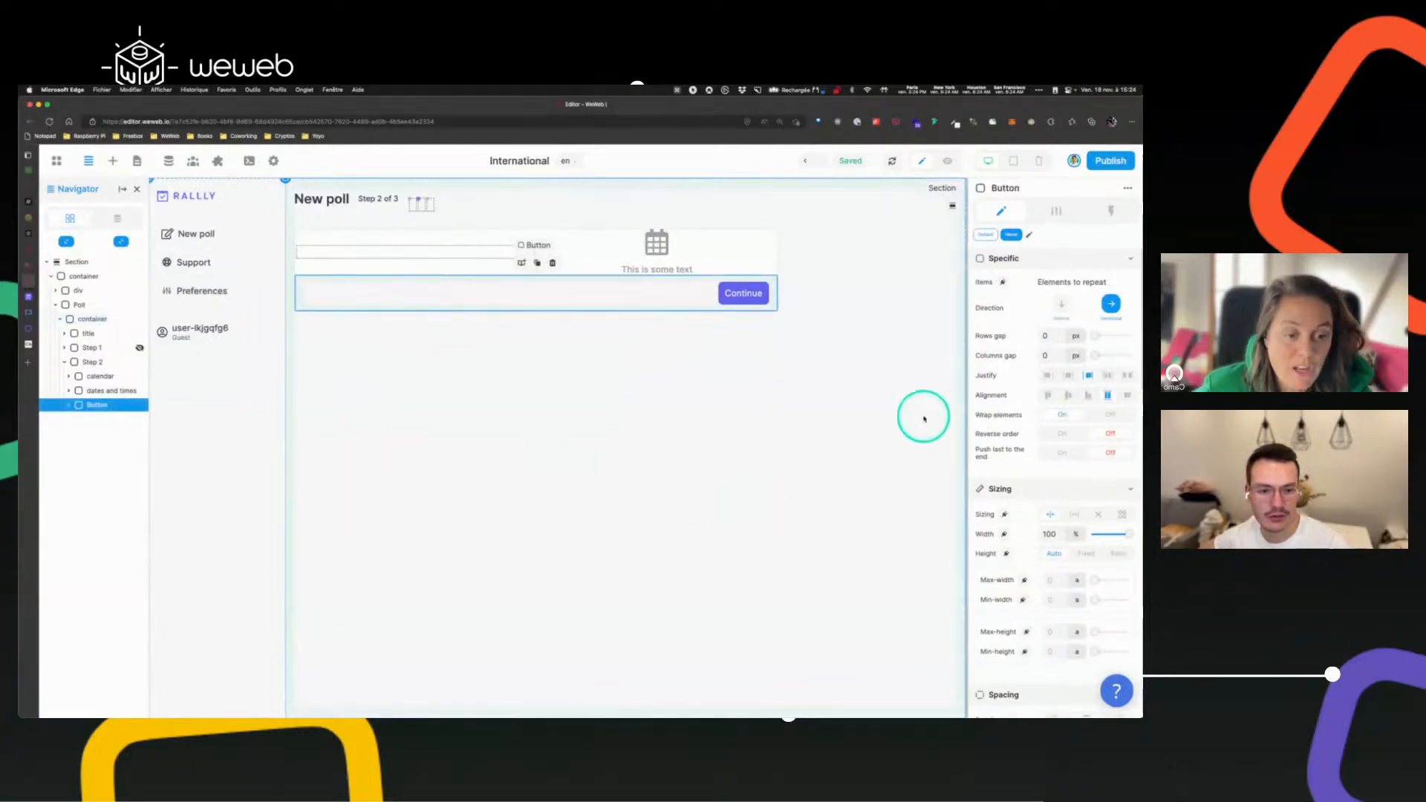
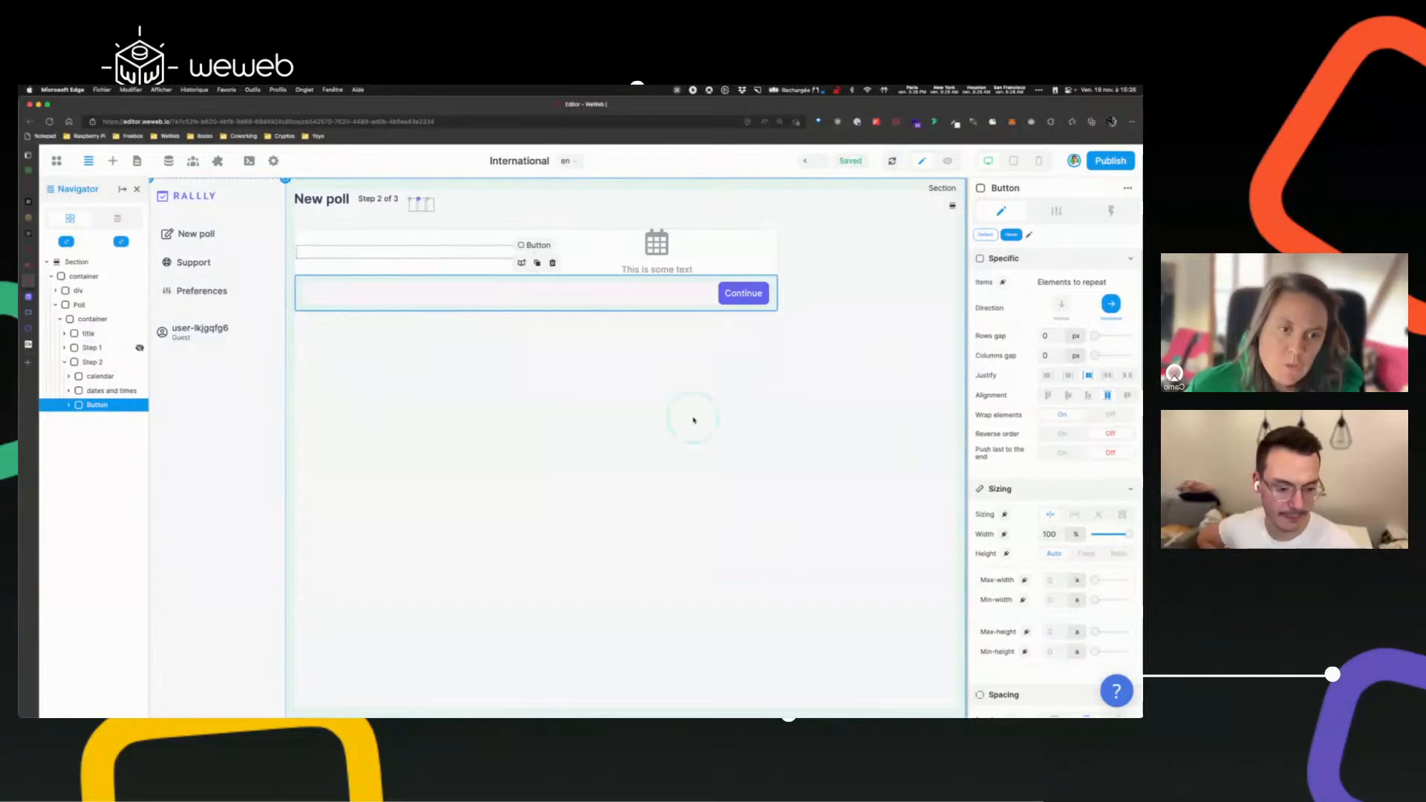
click(693, 421)
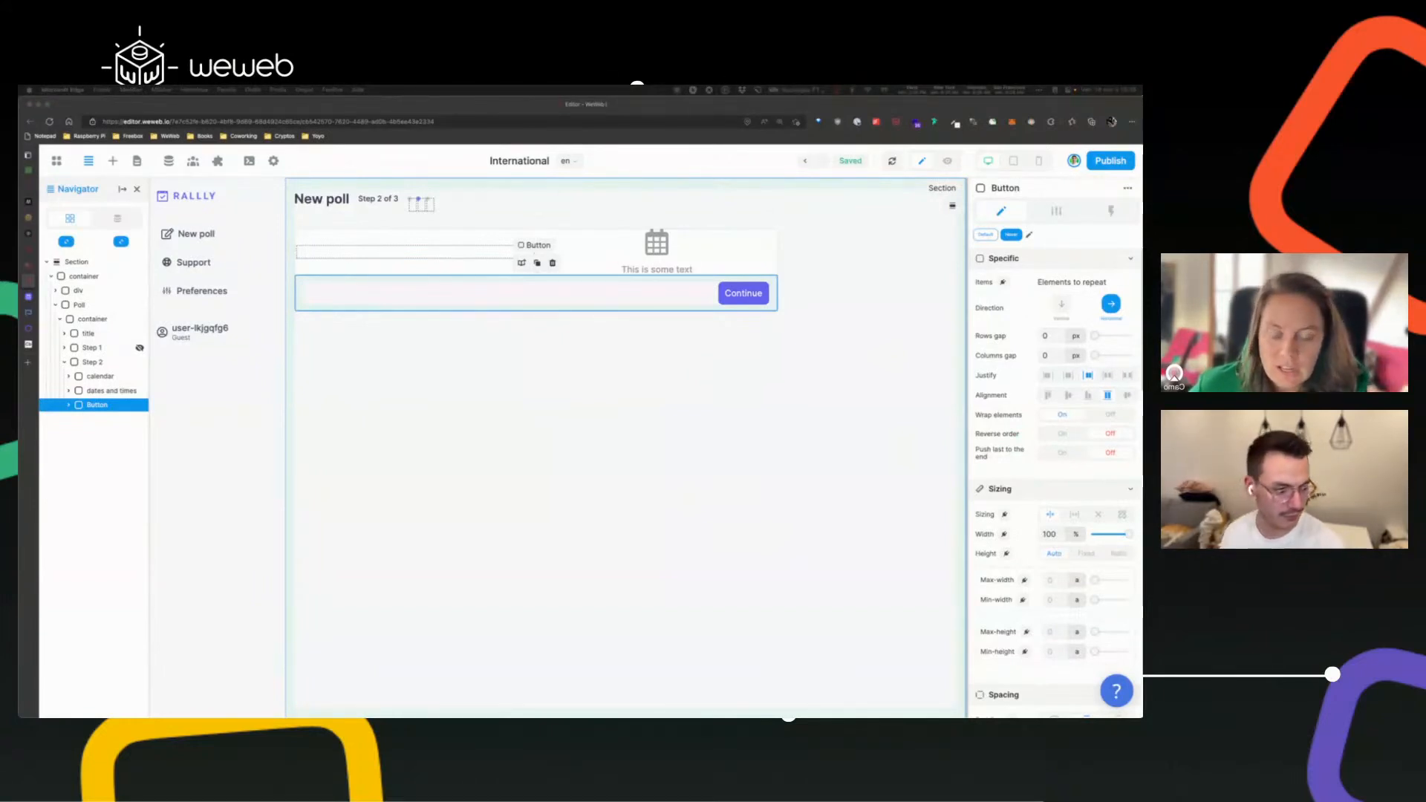
click(812, 404)
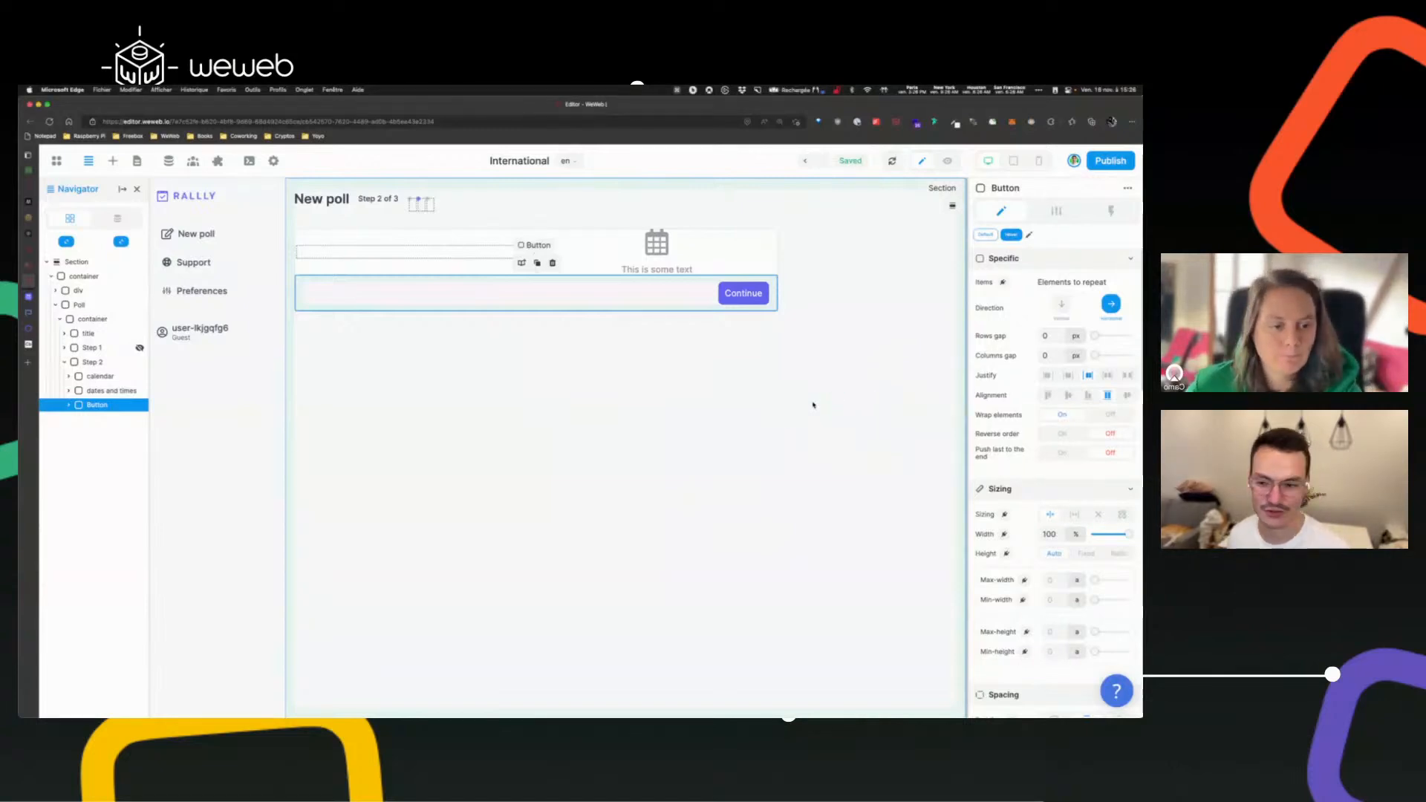
click(476, 302)
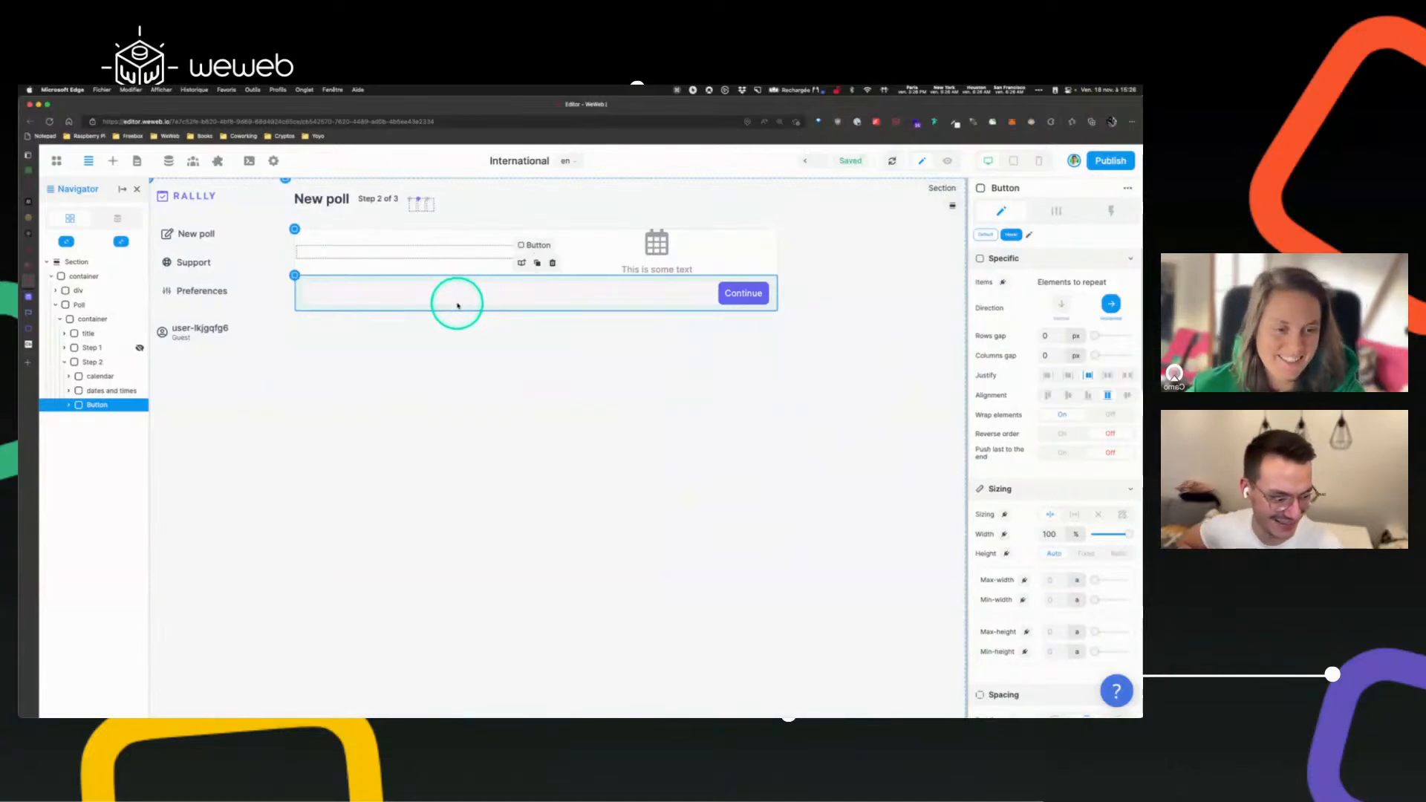
click(439, 298)
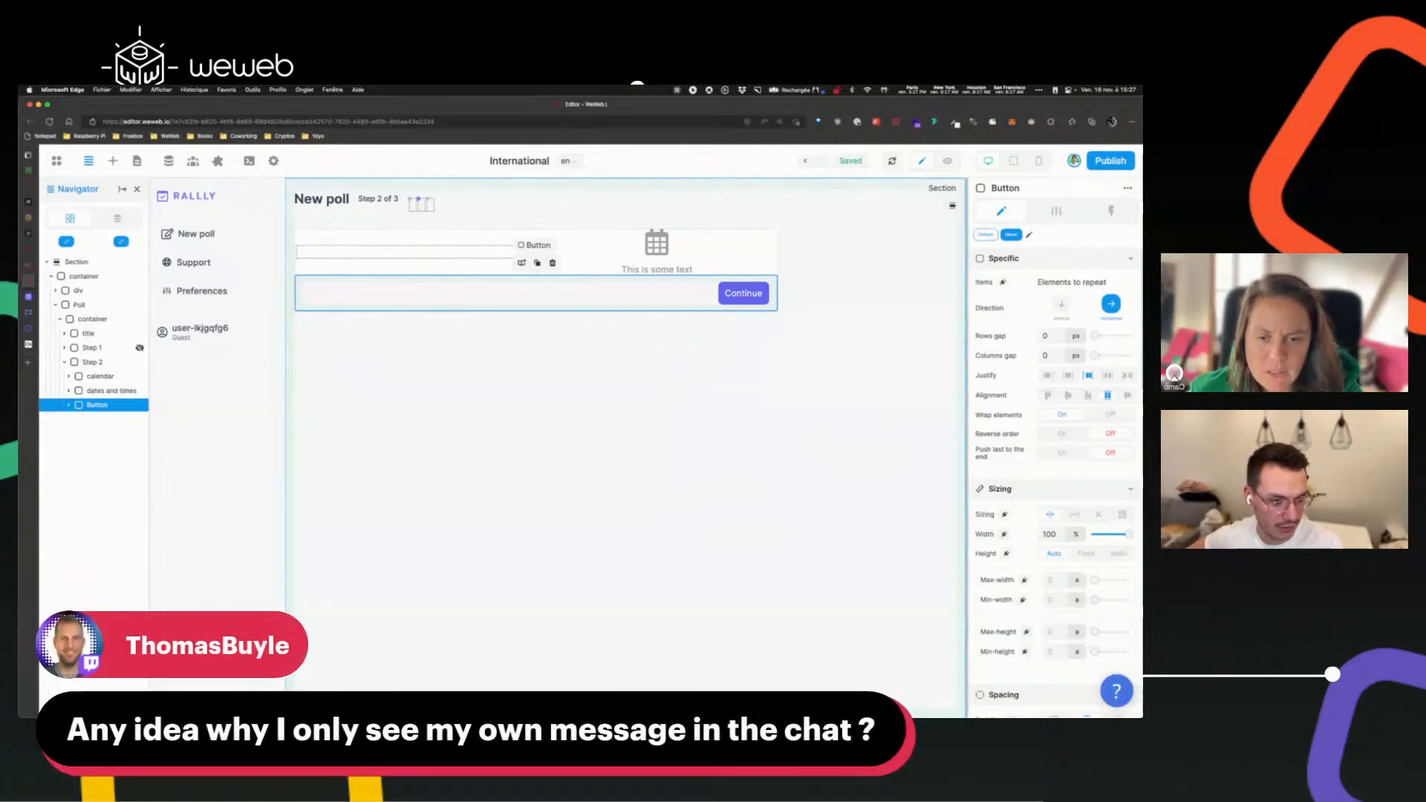
click(766, 429)
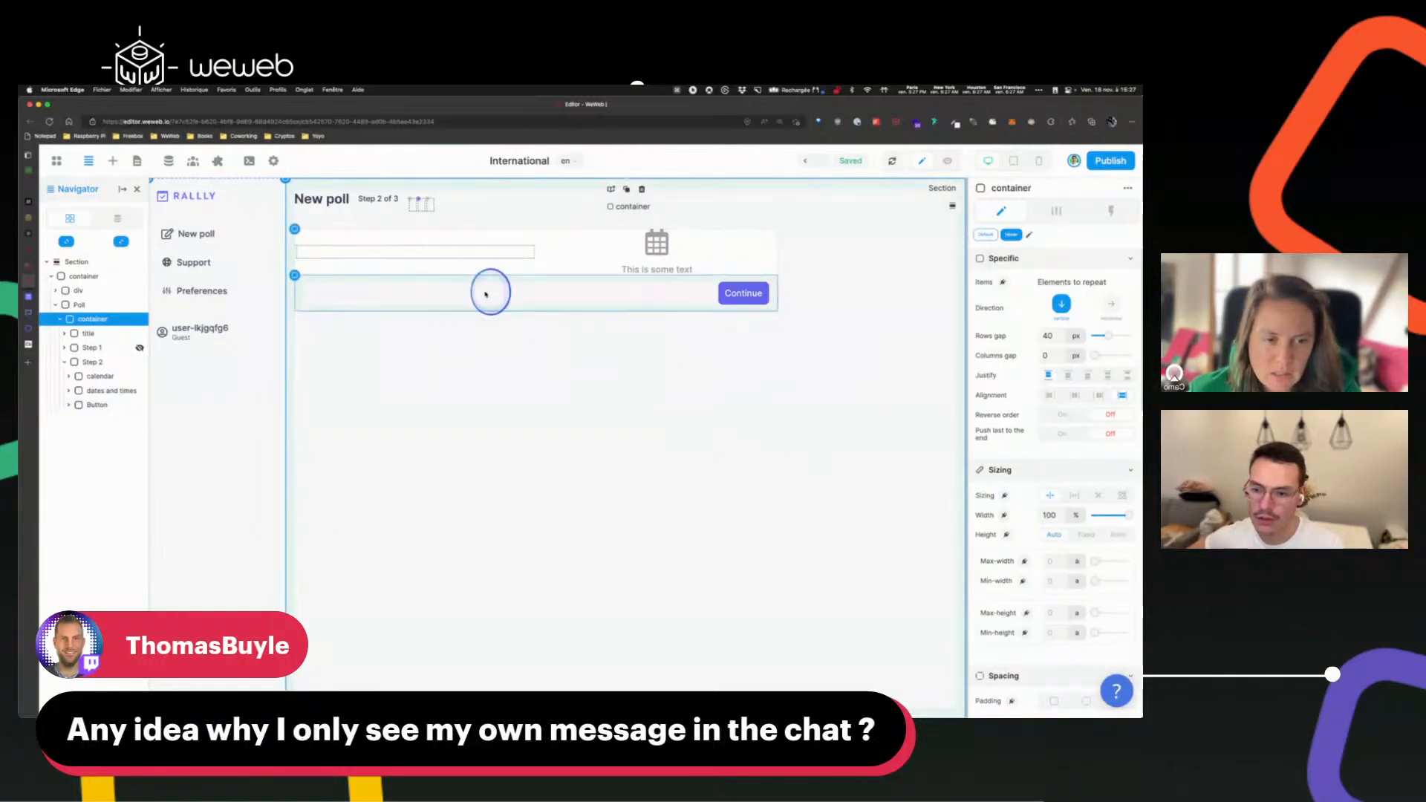
click(488, 290)
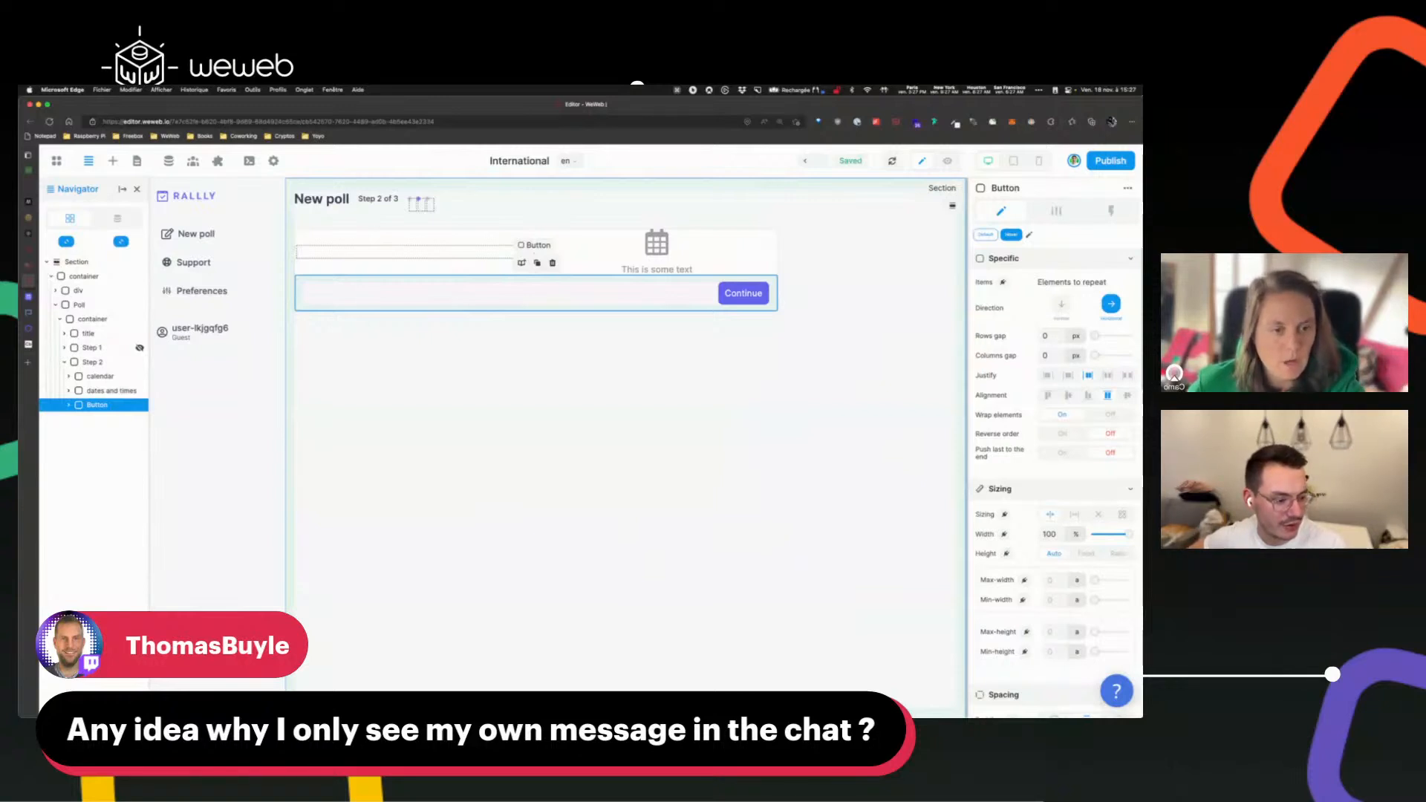
click(750, 408)
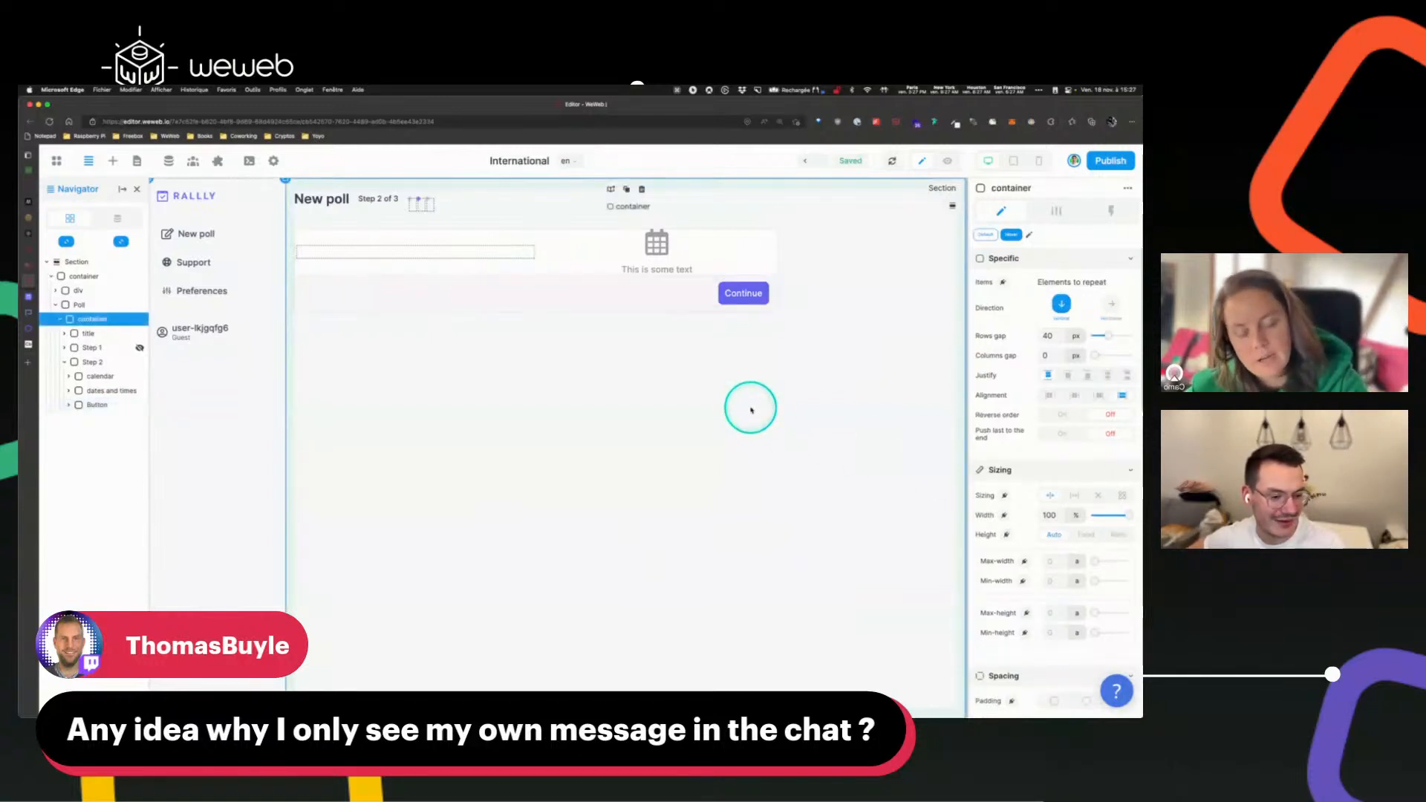
- Duplicate the Continue button inside Step 2's Button container
click(573, 284)
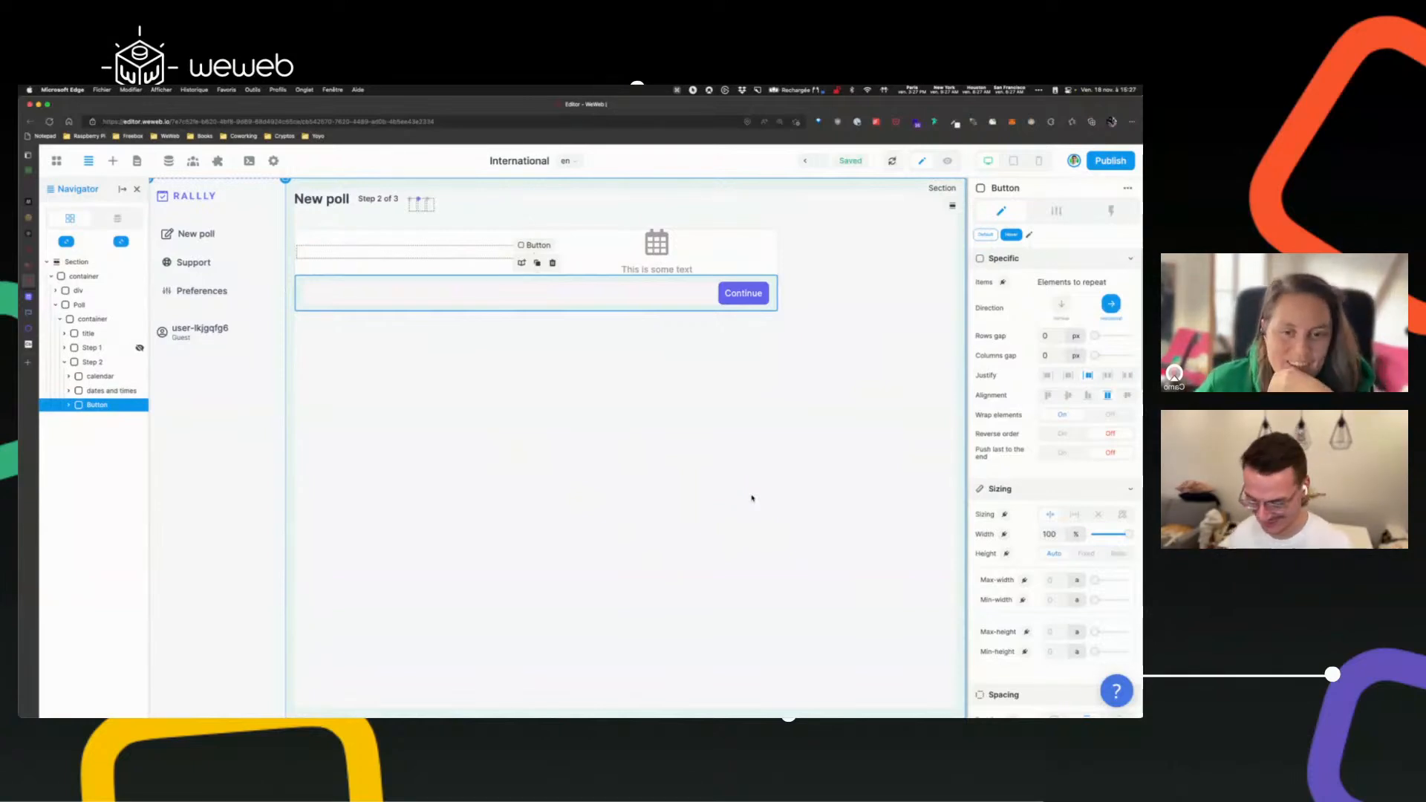
click(738, 292)
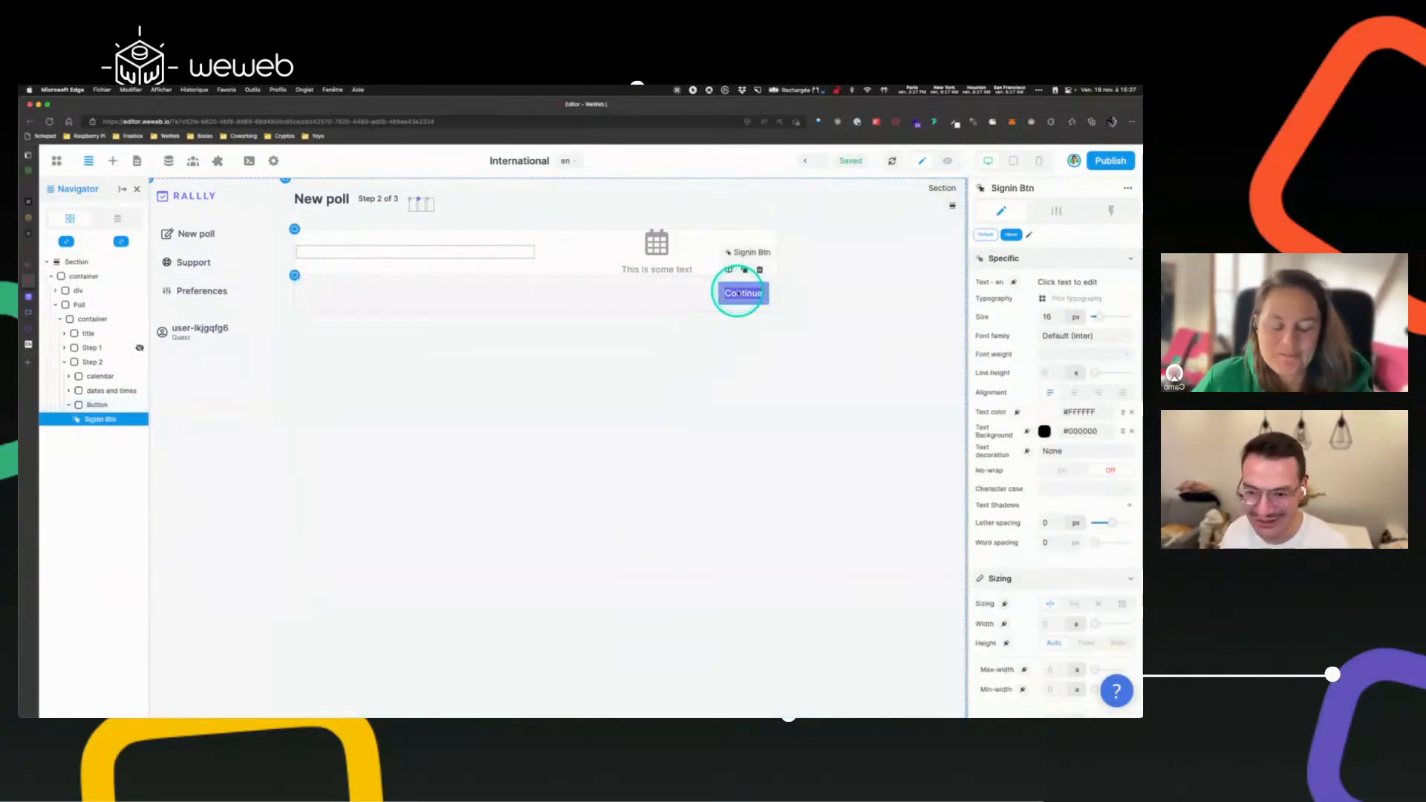
key(super+c)
key(super+v)
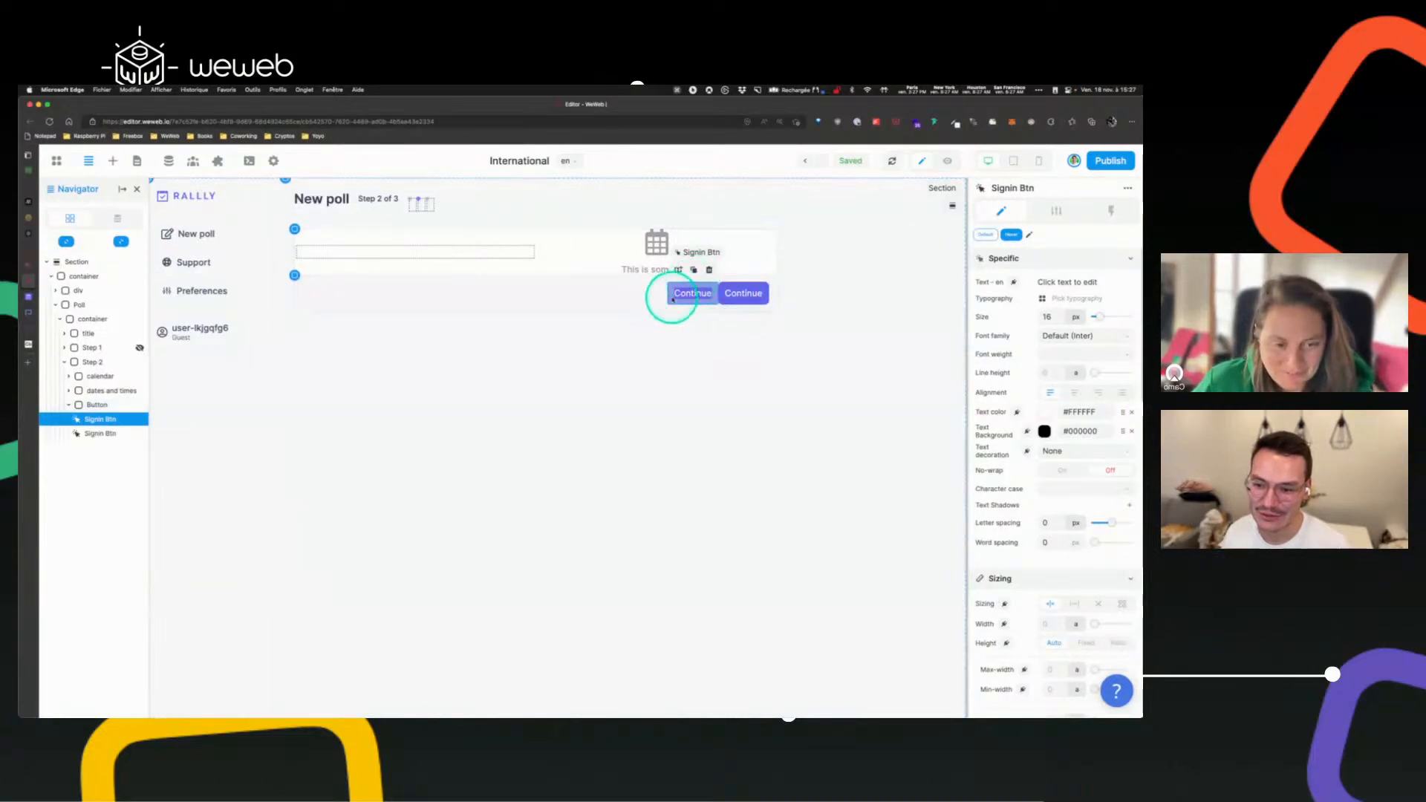
- Switch to the original Rallly page to check its Step 2 Back and Continue buttons, and return to the WeWeb editor
mouse_move(52, 227)
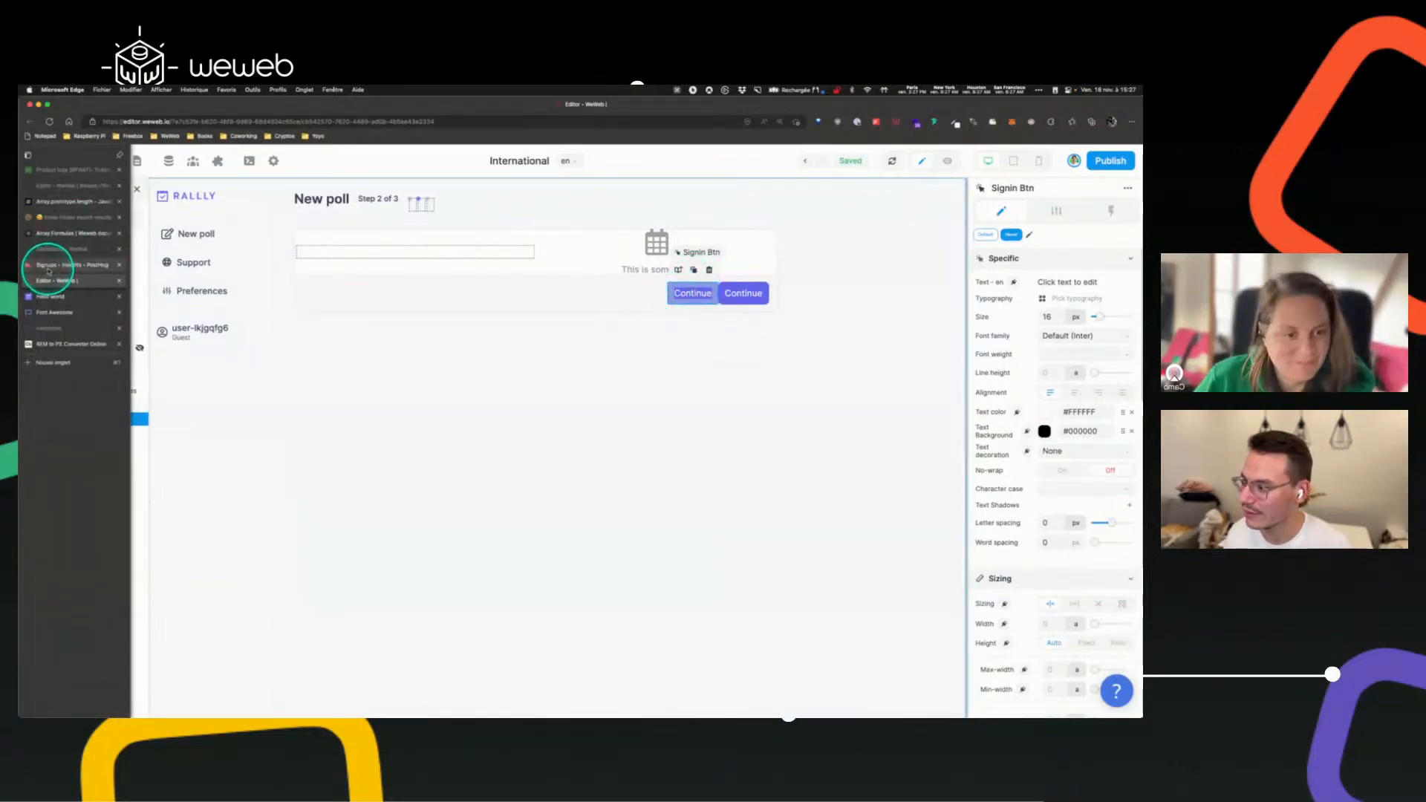
click(51, 296)
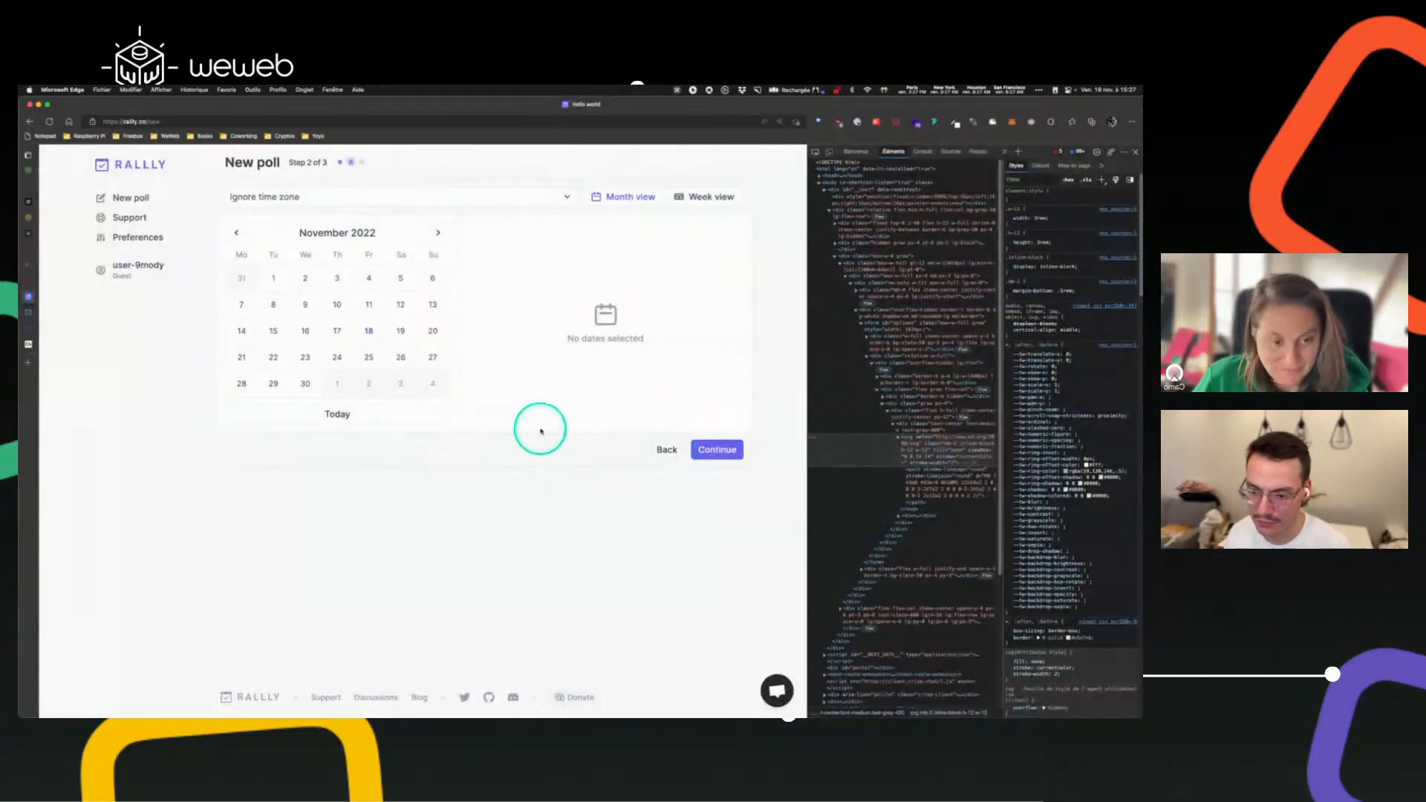
click(45, 269)
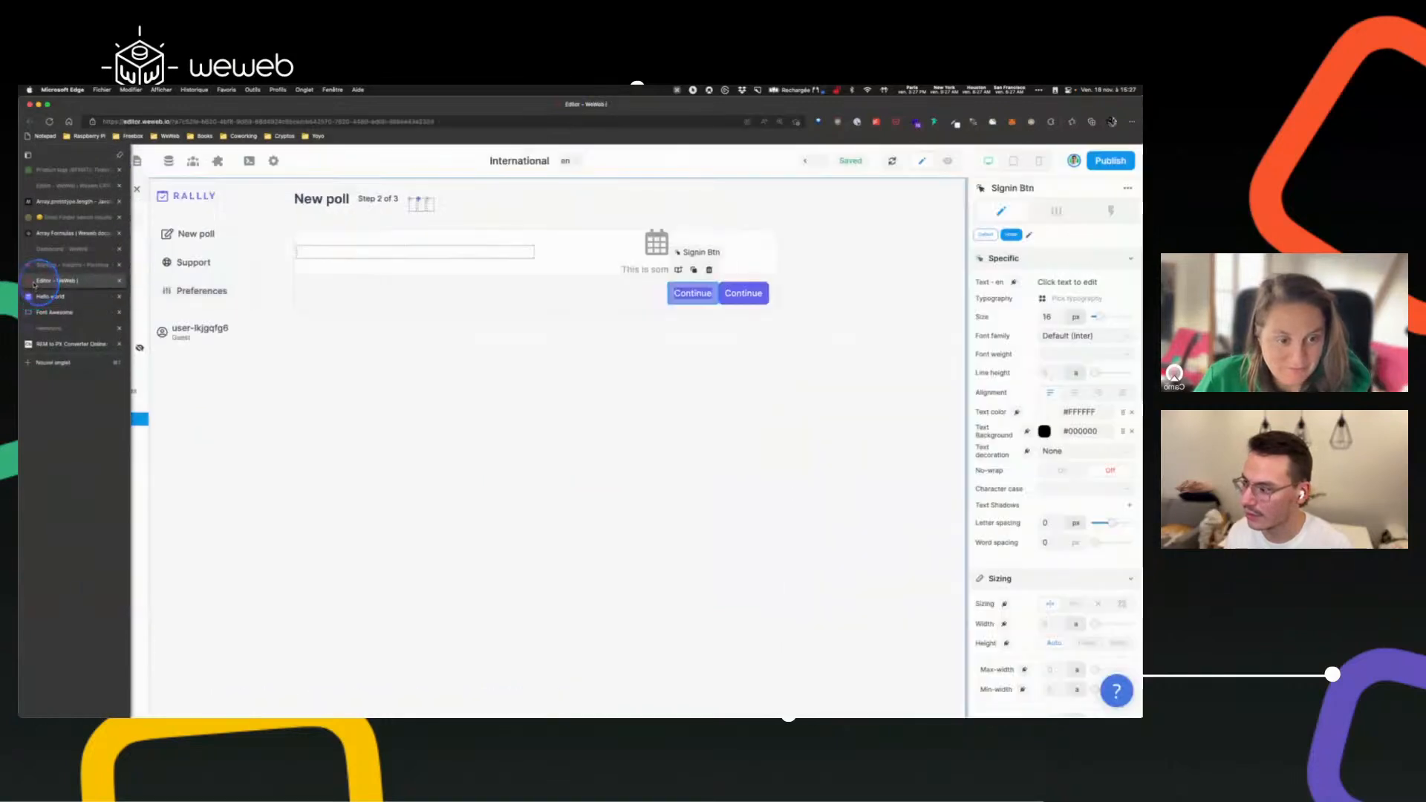
- Change the text of the duplicated button beside Continue to "Back" and glance at the original Rallly page for comparison
double_click(693, 294)
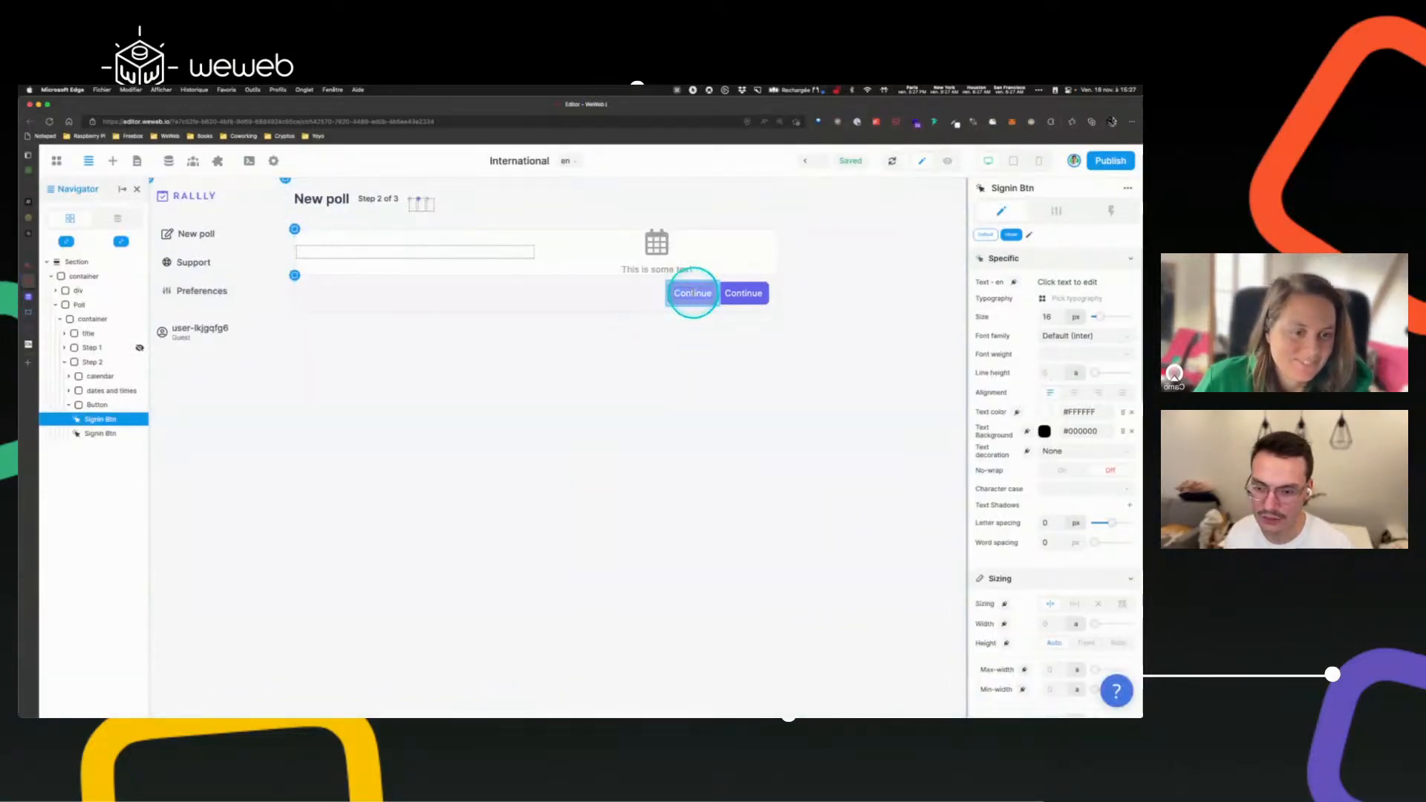
text(Back)
click(698, 414)
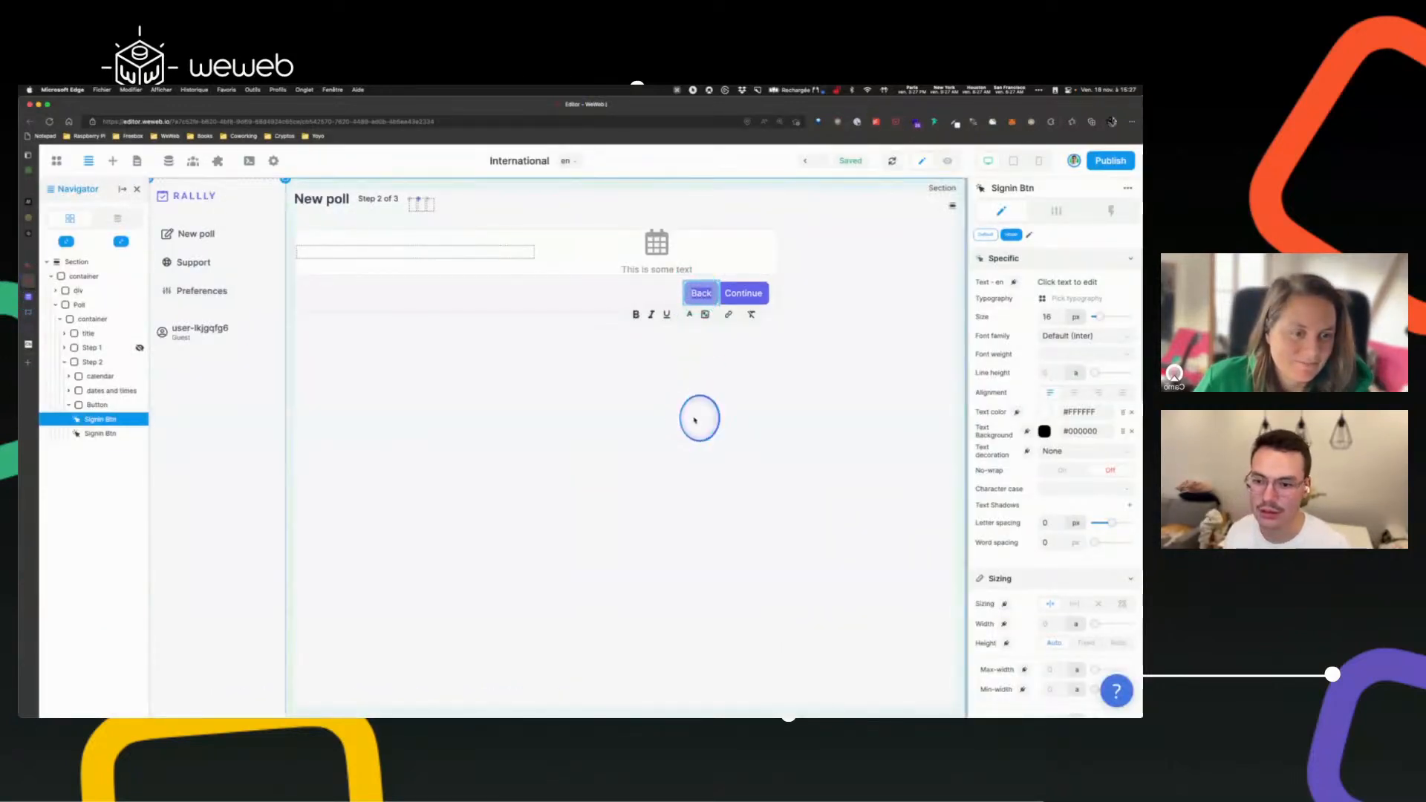
click(31, 294)
click(29, 283)
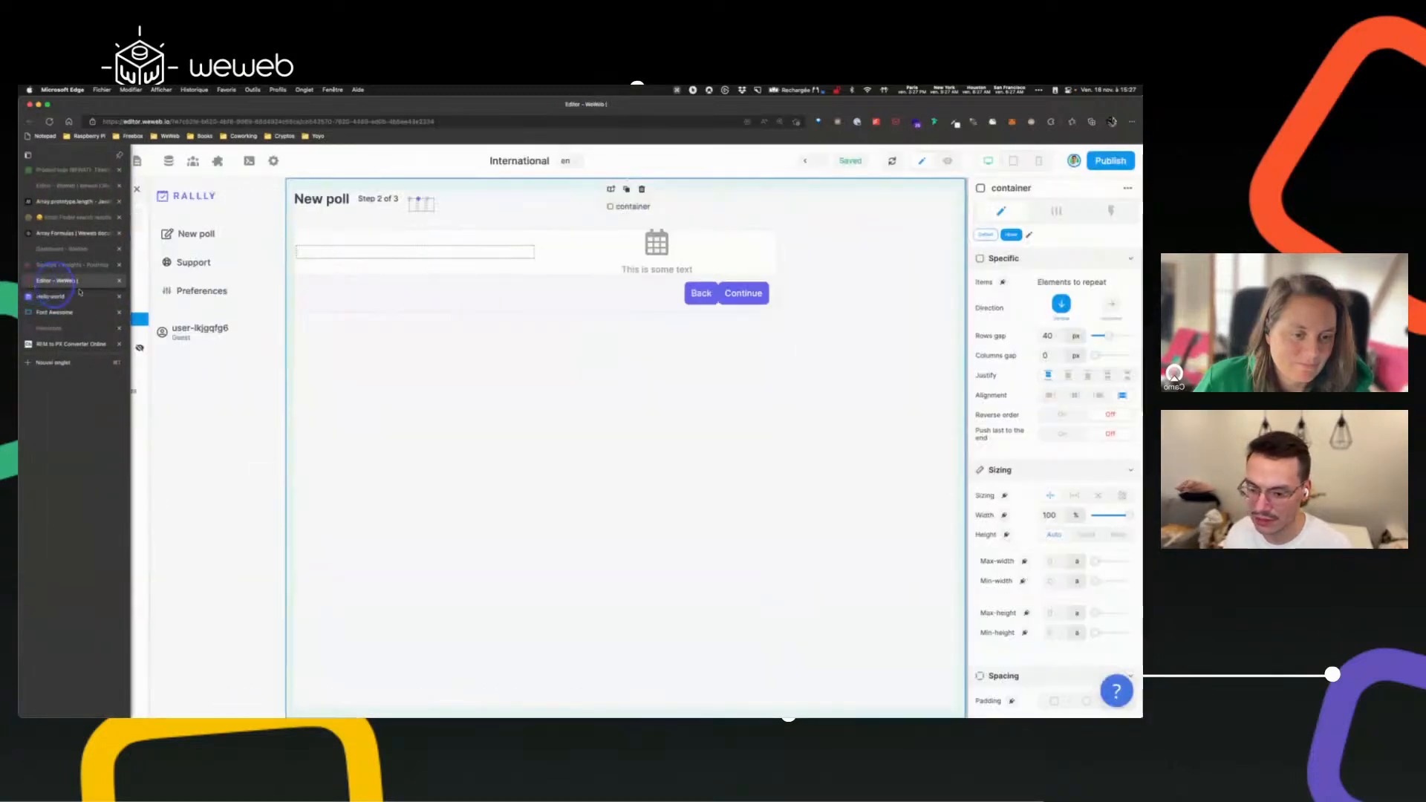
- Set the Back button's text color to #000
click(705, 293)
click(1114, 343)
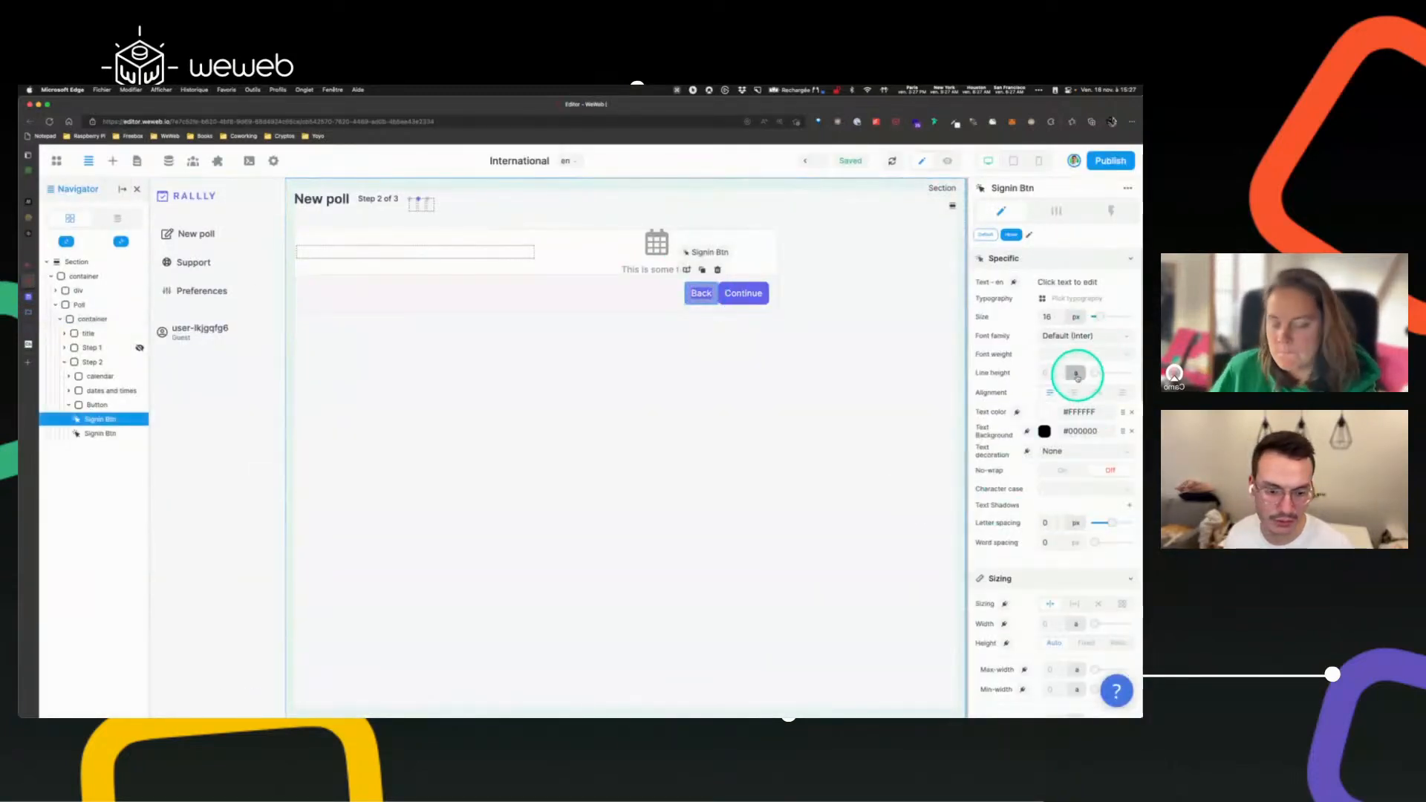
click(1079, 412)
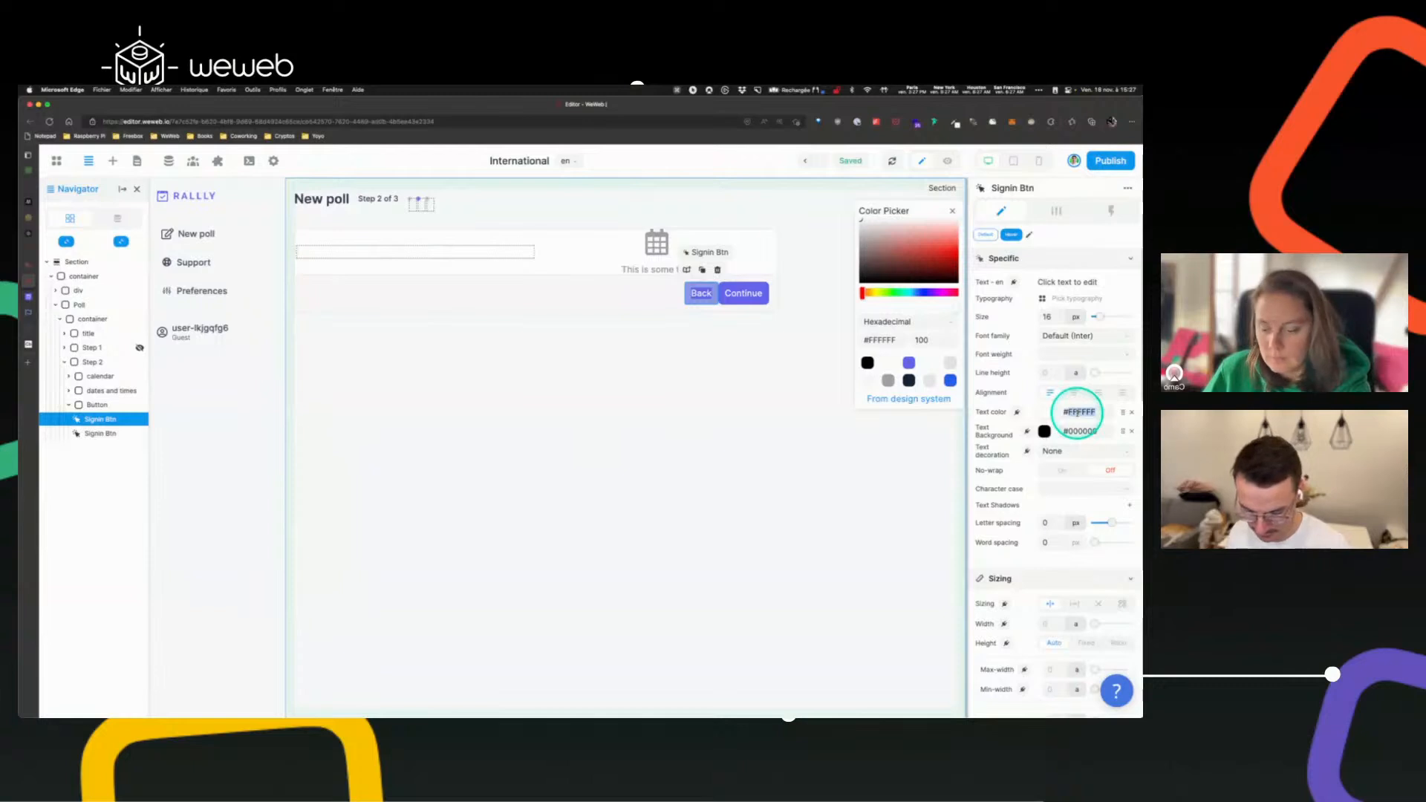
text(#000)
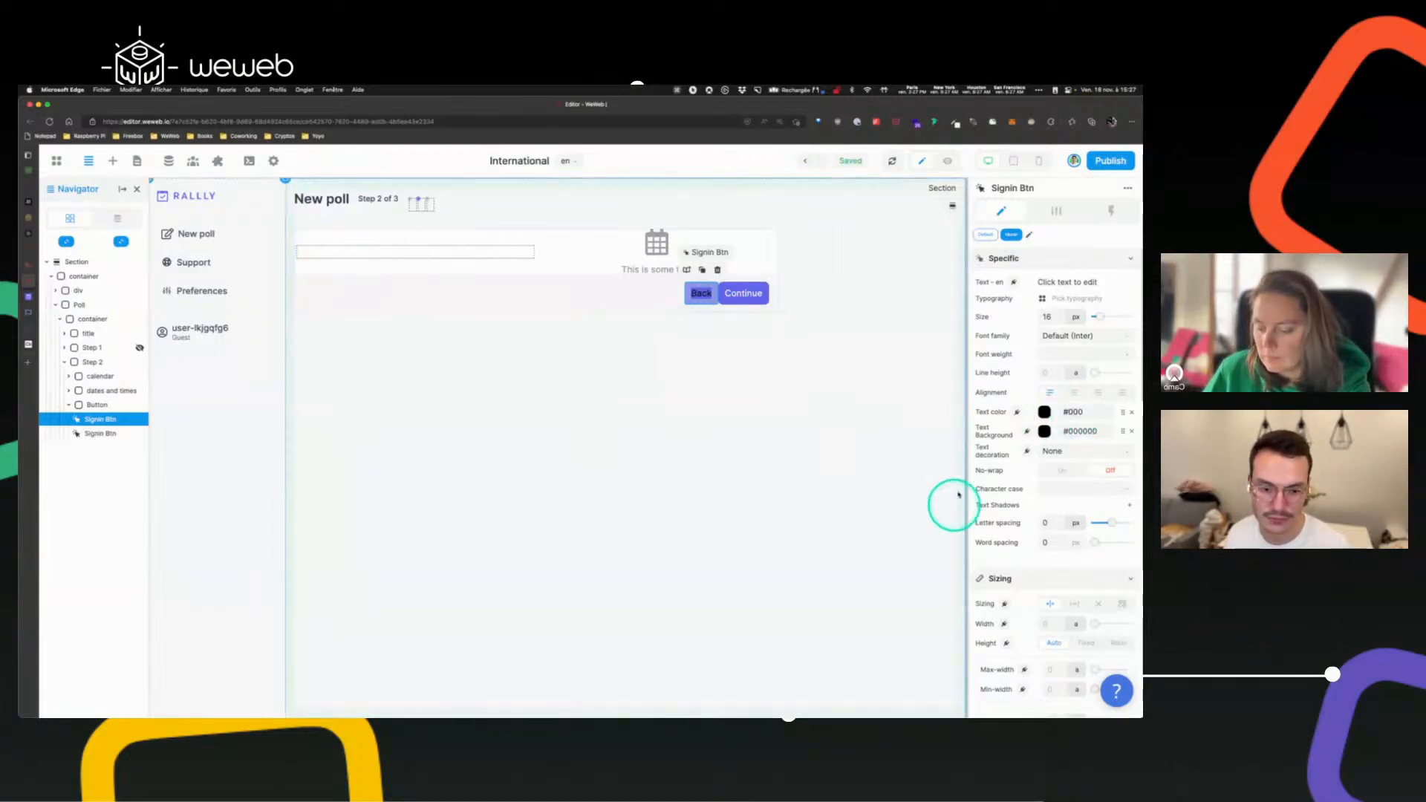
- Remove the PurpleSaaS background color from the Back button
scroll(1066, 453, down, 10)
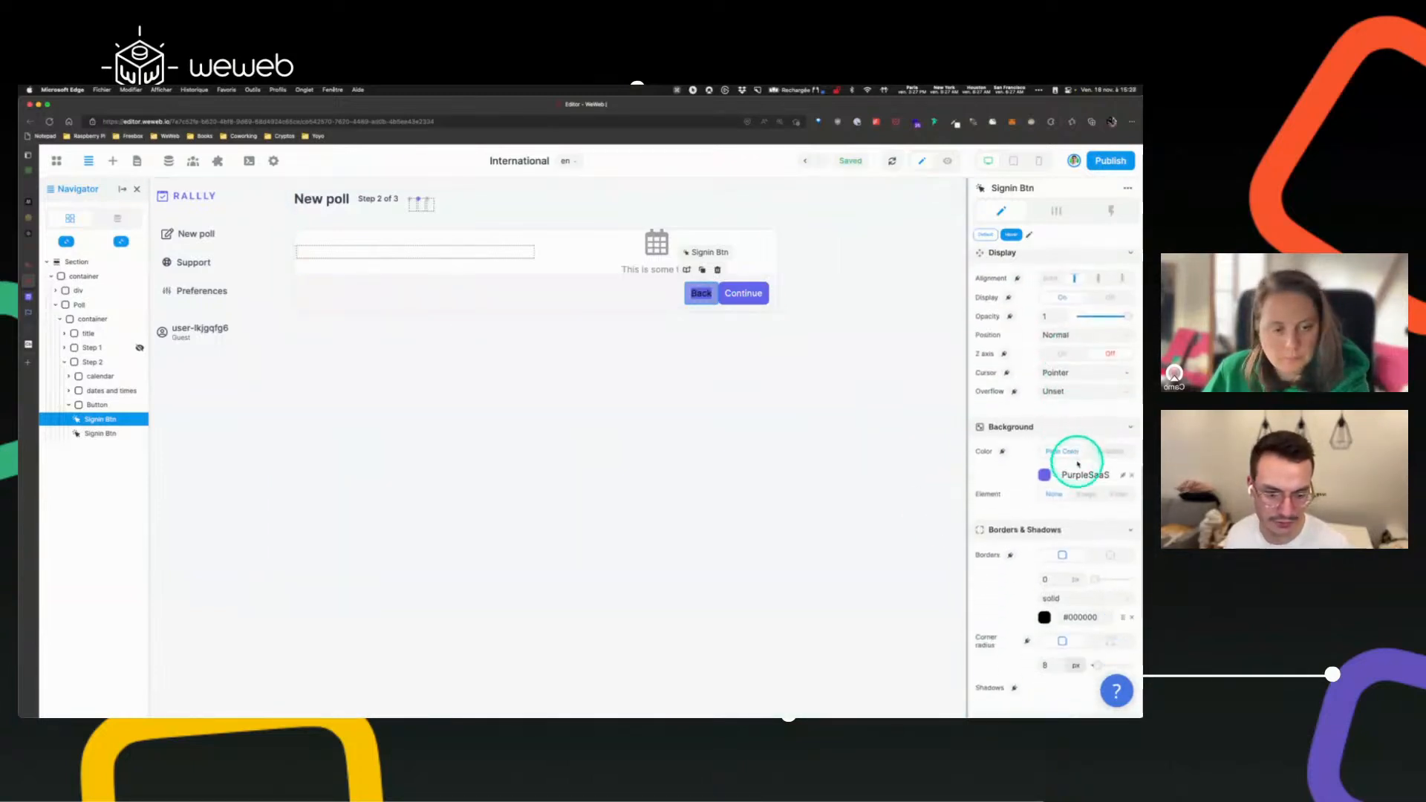
click(1131, 475)
click(1067, 474)
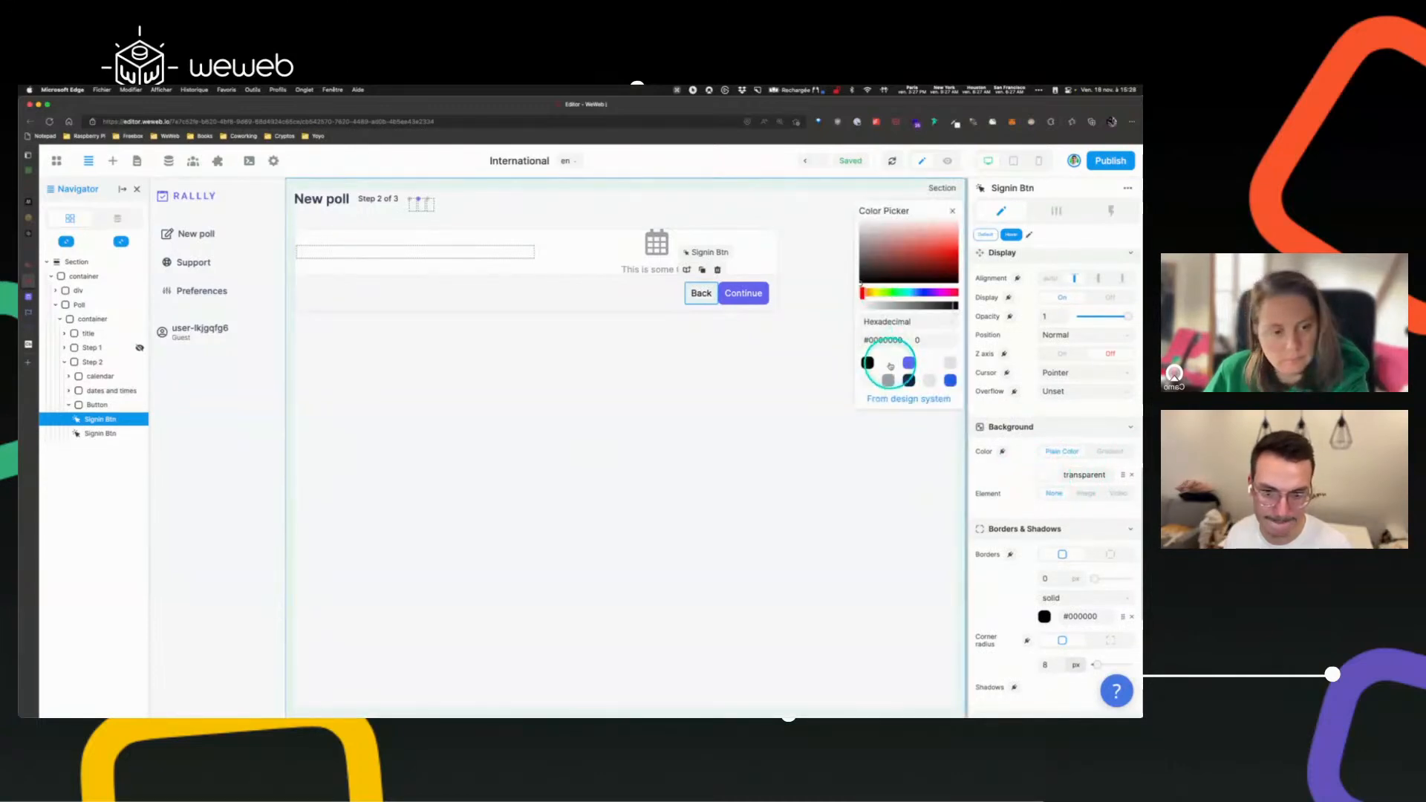
click(952, 211)
click(701, 394)
click(699, 305)
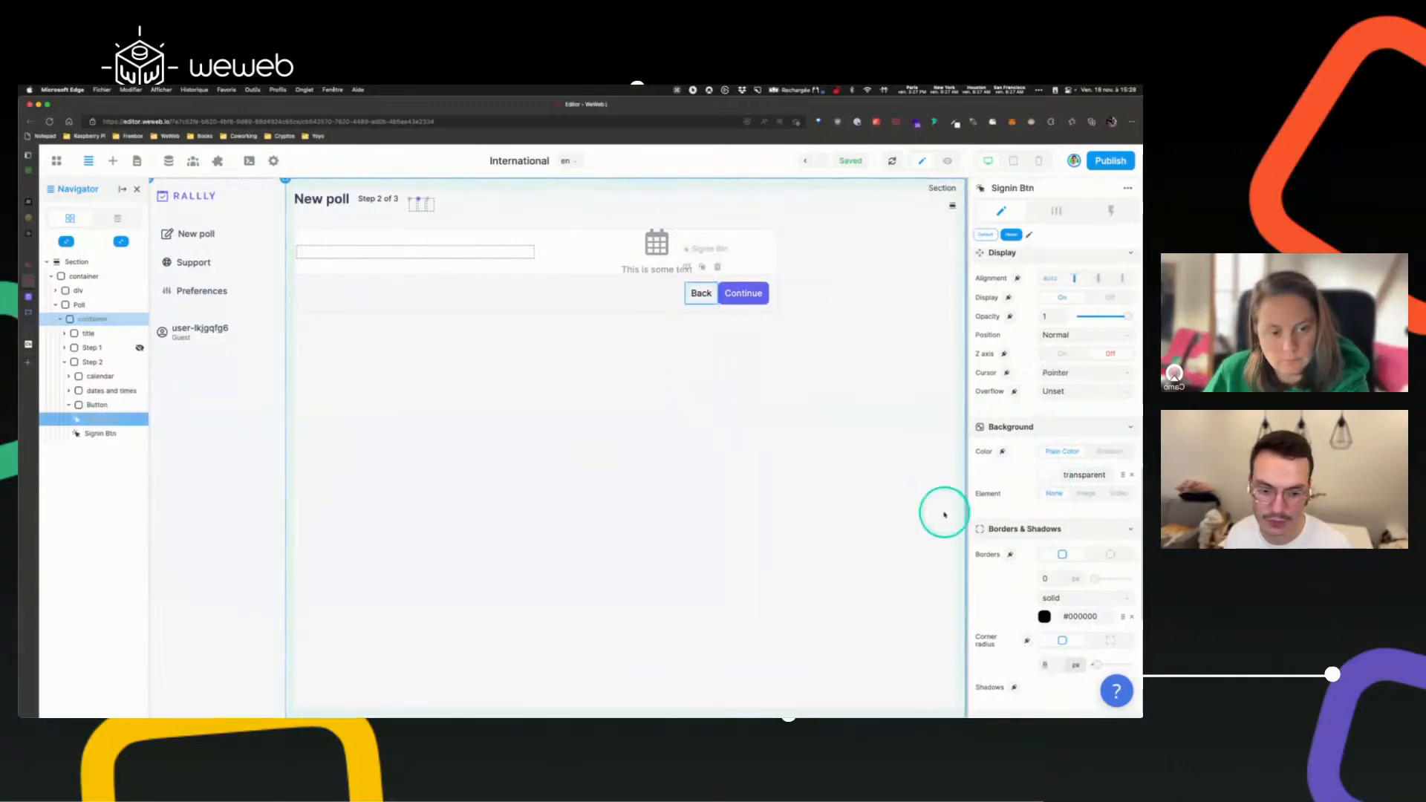
- Give the Back button a plain #FFFFFF background at 100% opacity
click(1077, 474)
click(918, 340)
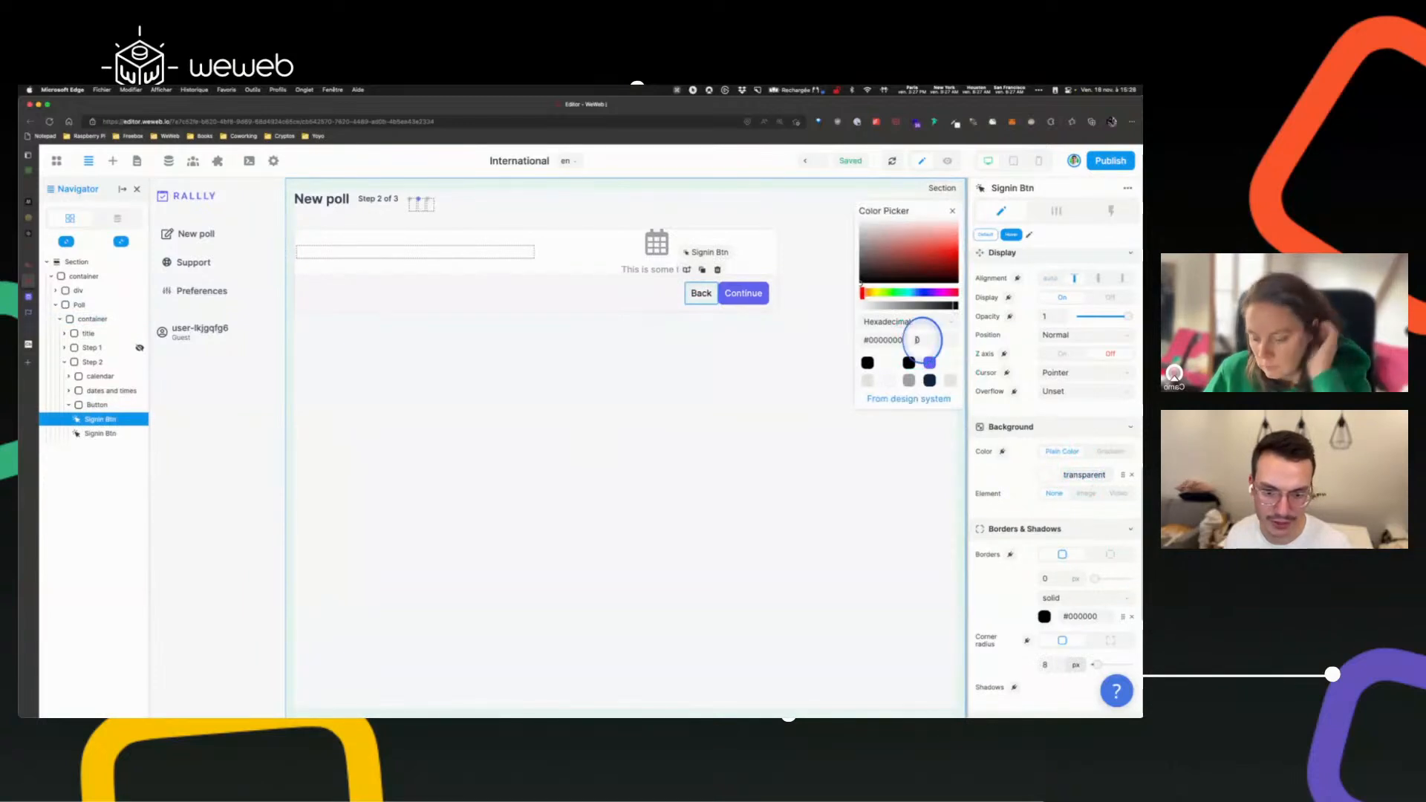
text(100)
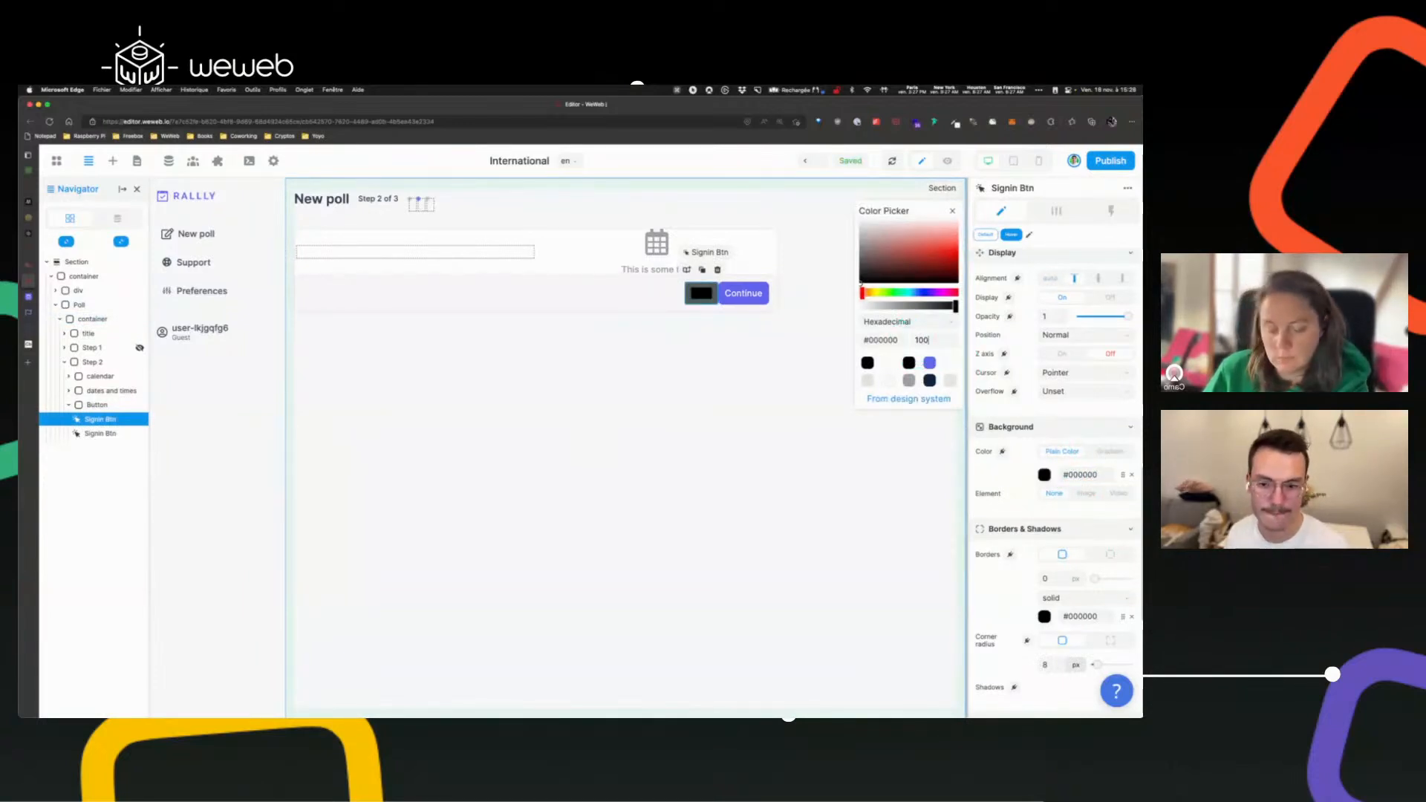
click(909, 381)
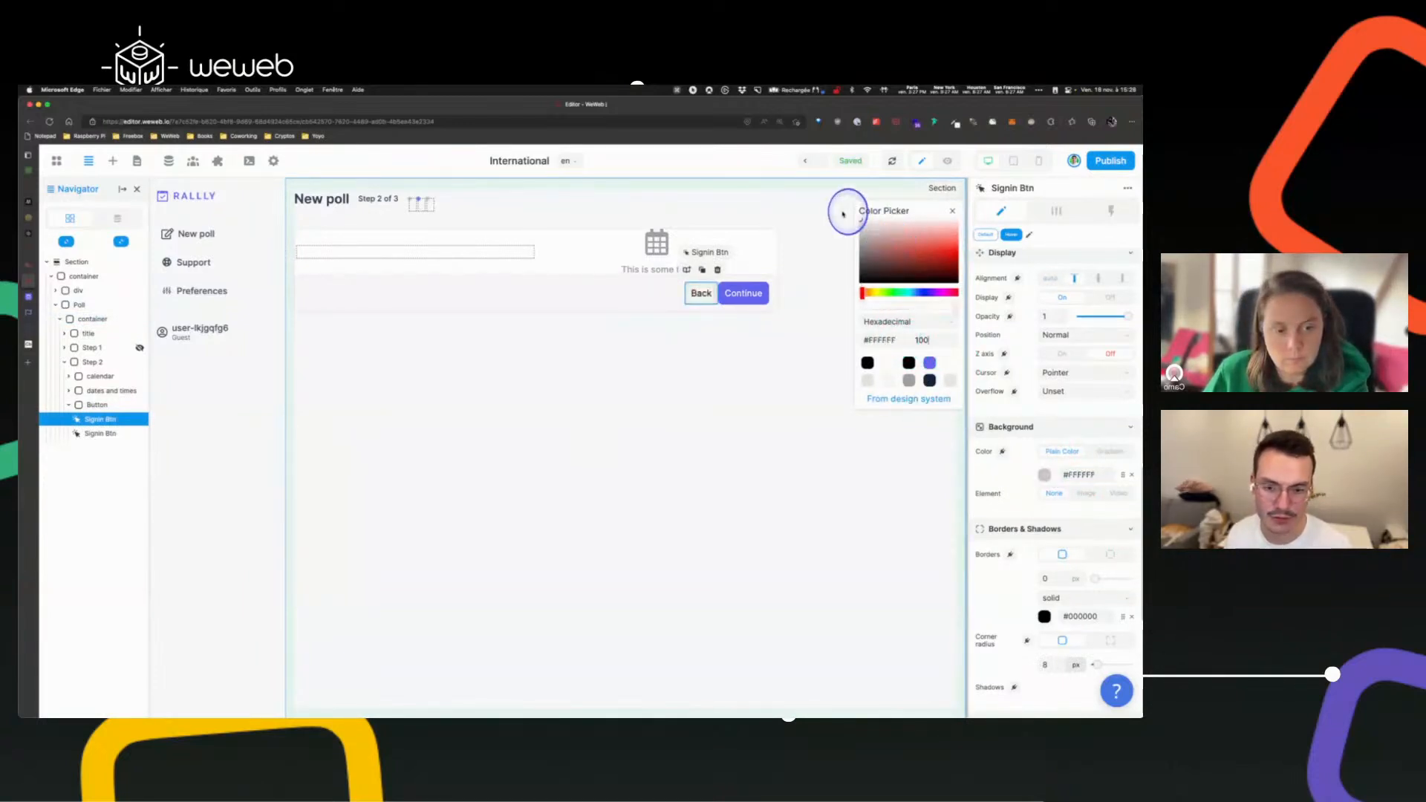
click(952, 212)
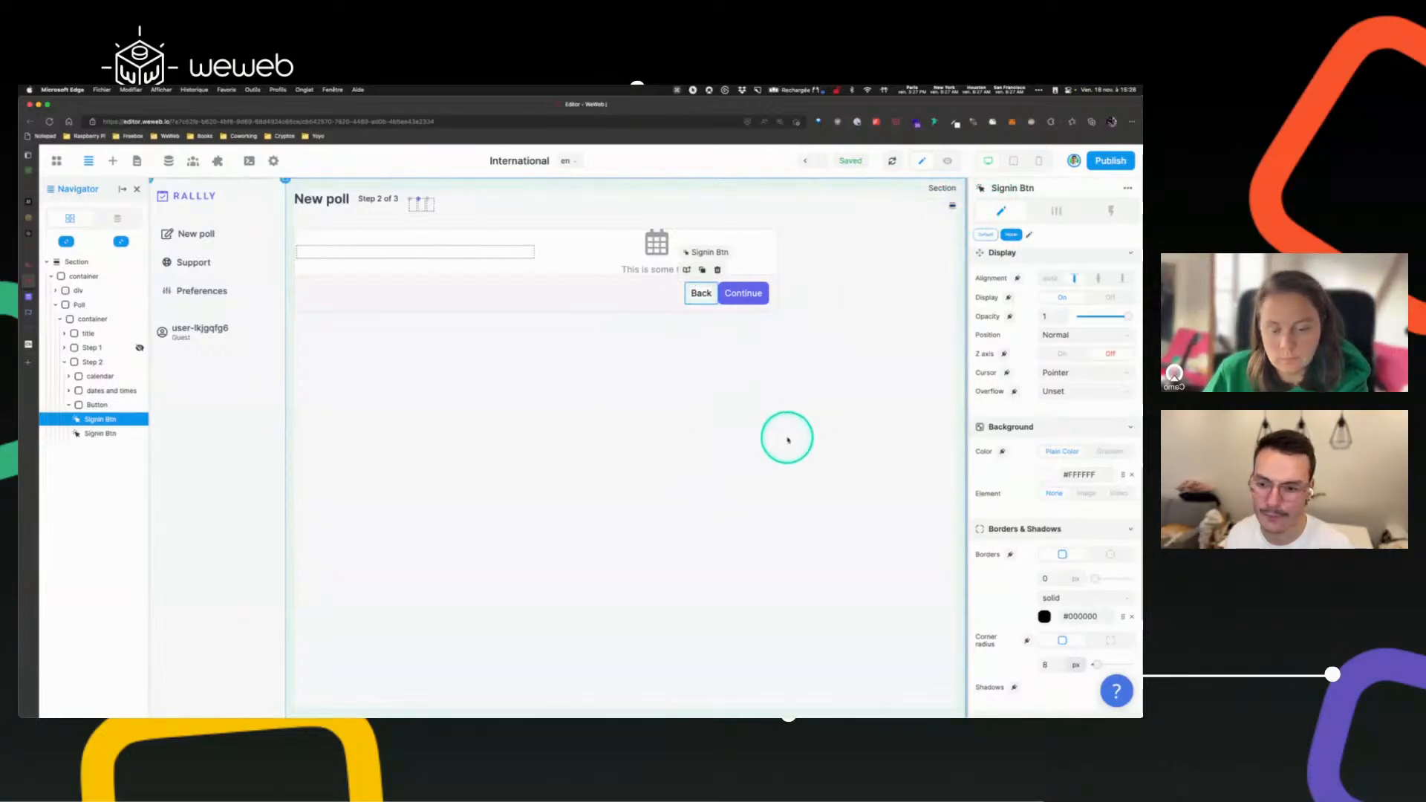
click(622, 317)
- Give the Back button a 1 px solid border in the design system's Borders color
click(691, 292)
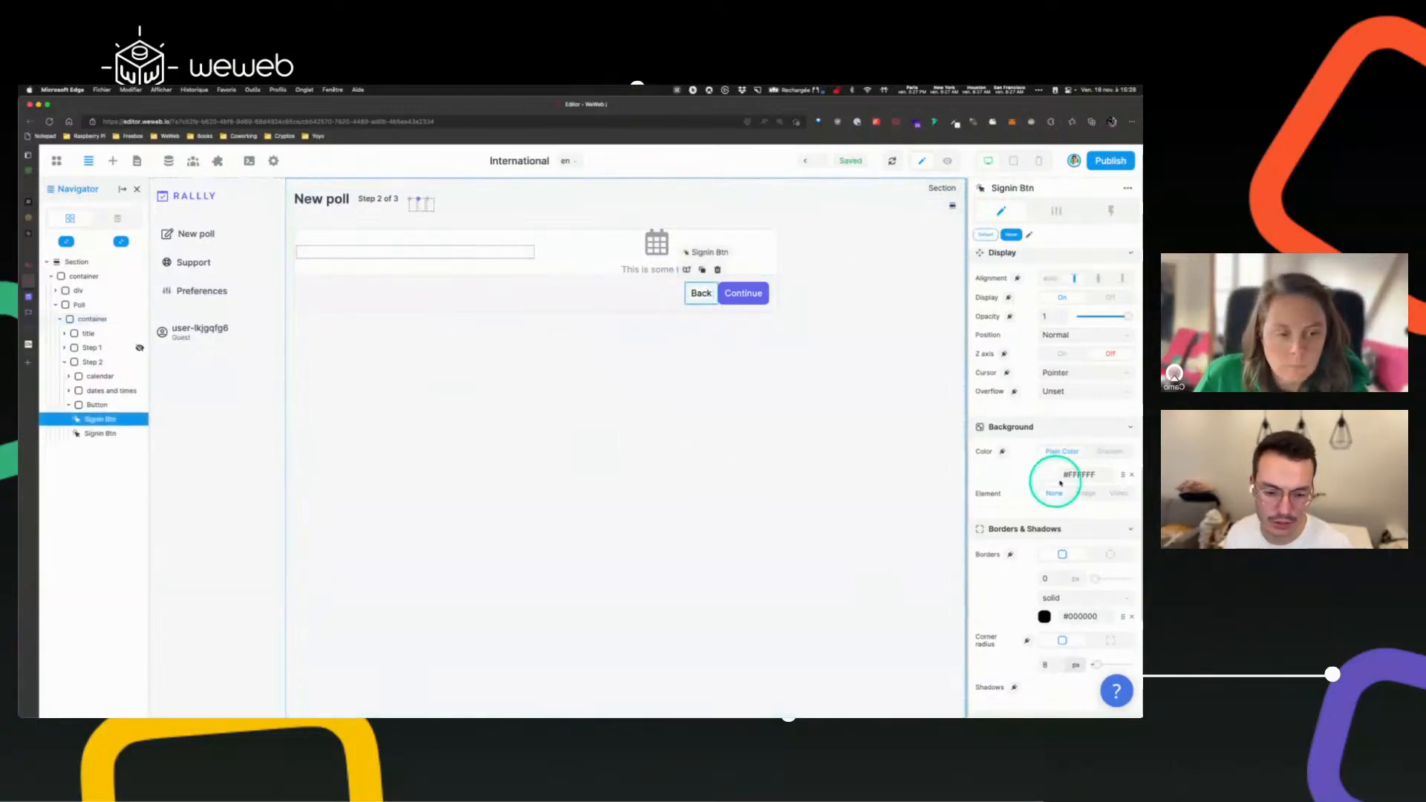
scroll(1062, 475, down, 3)
click(1048, 409)
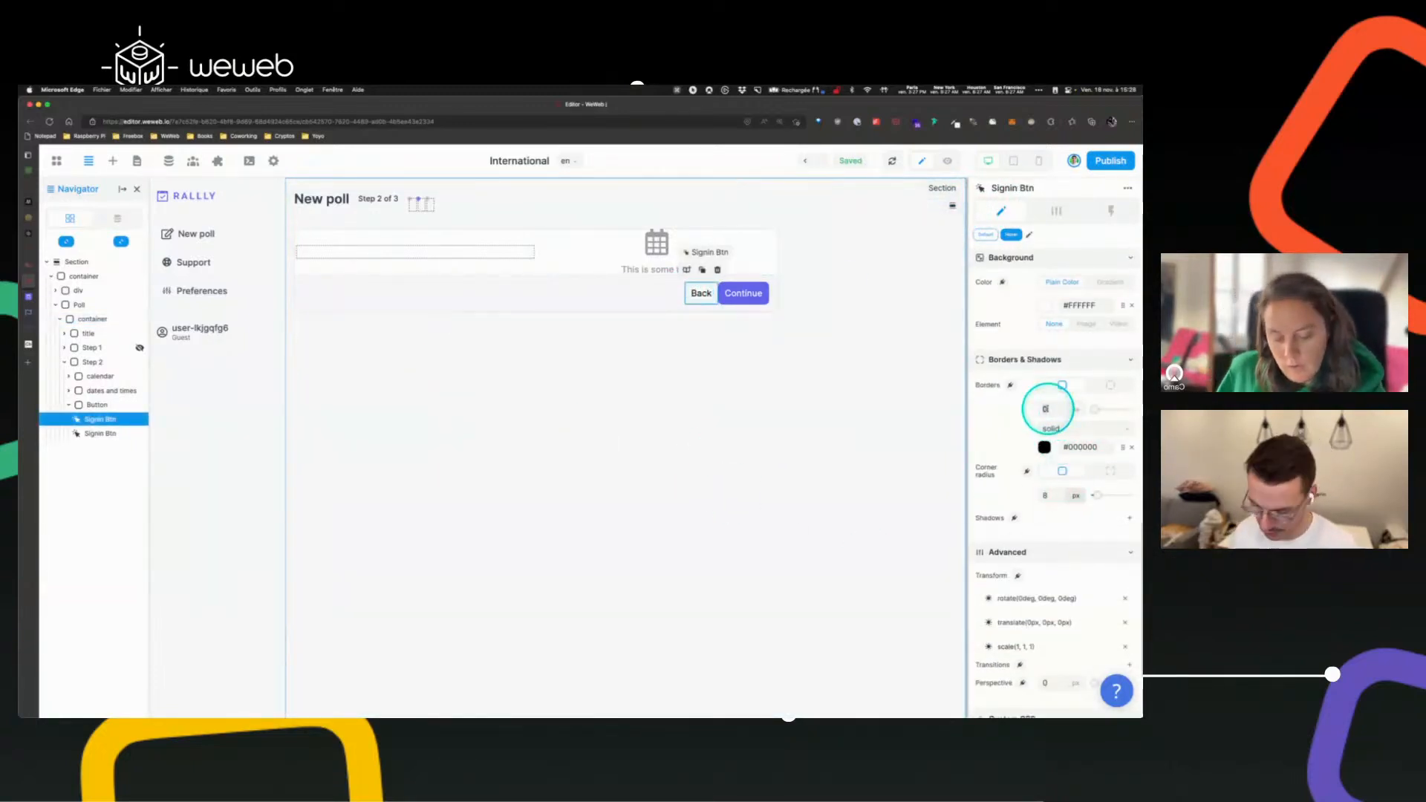
text(1)
click(1126, 450)
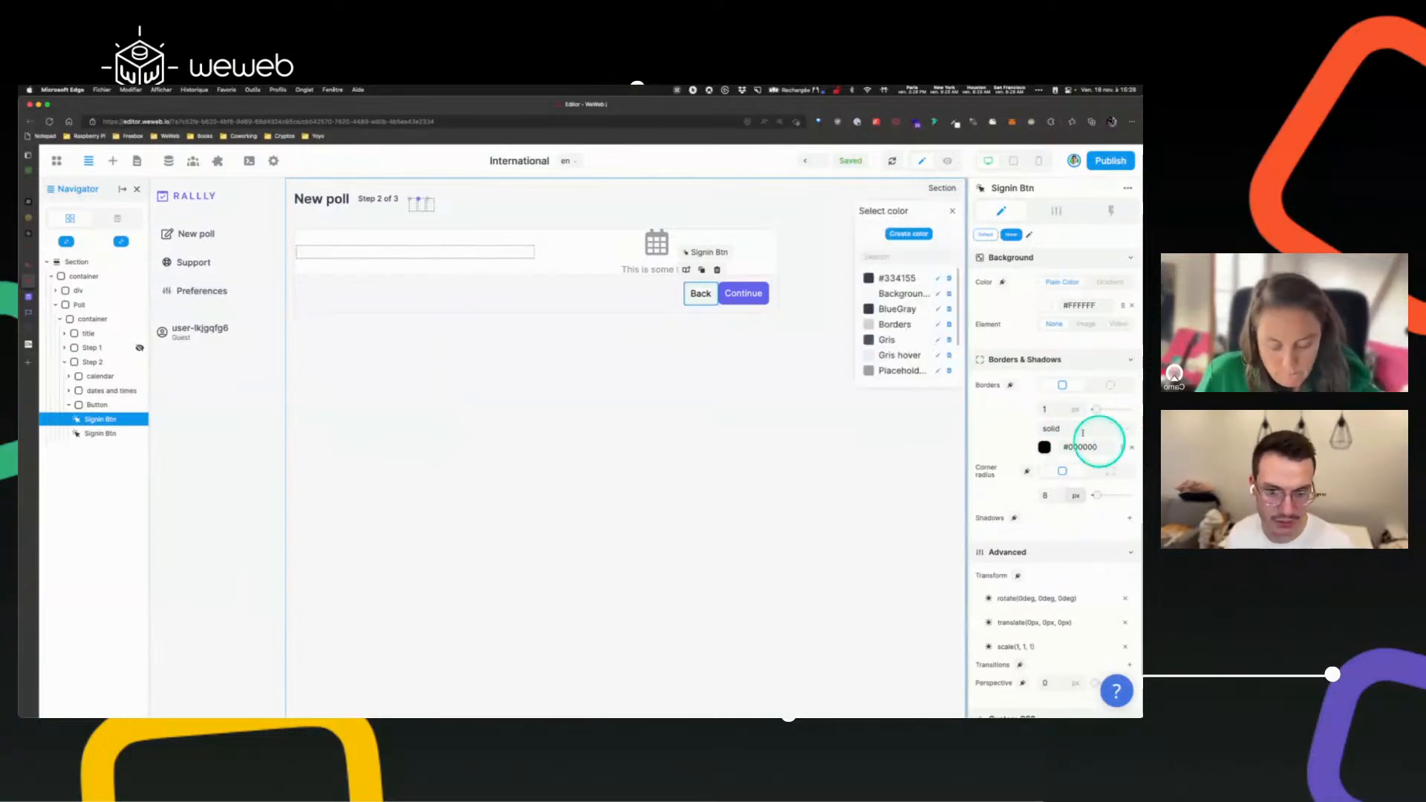
click(900, 312)
click(778, 409)
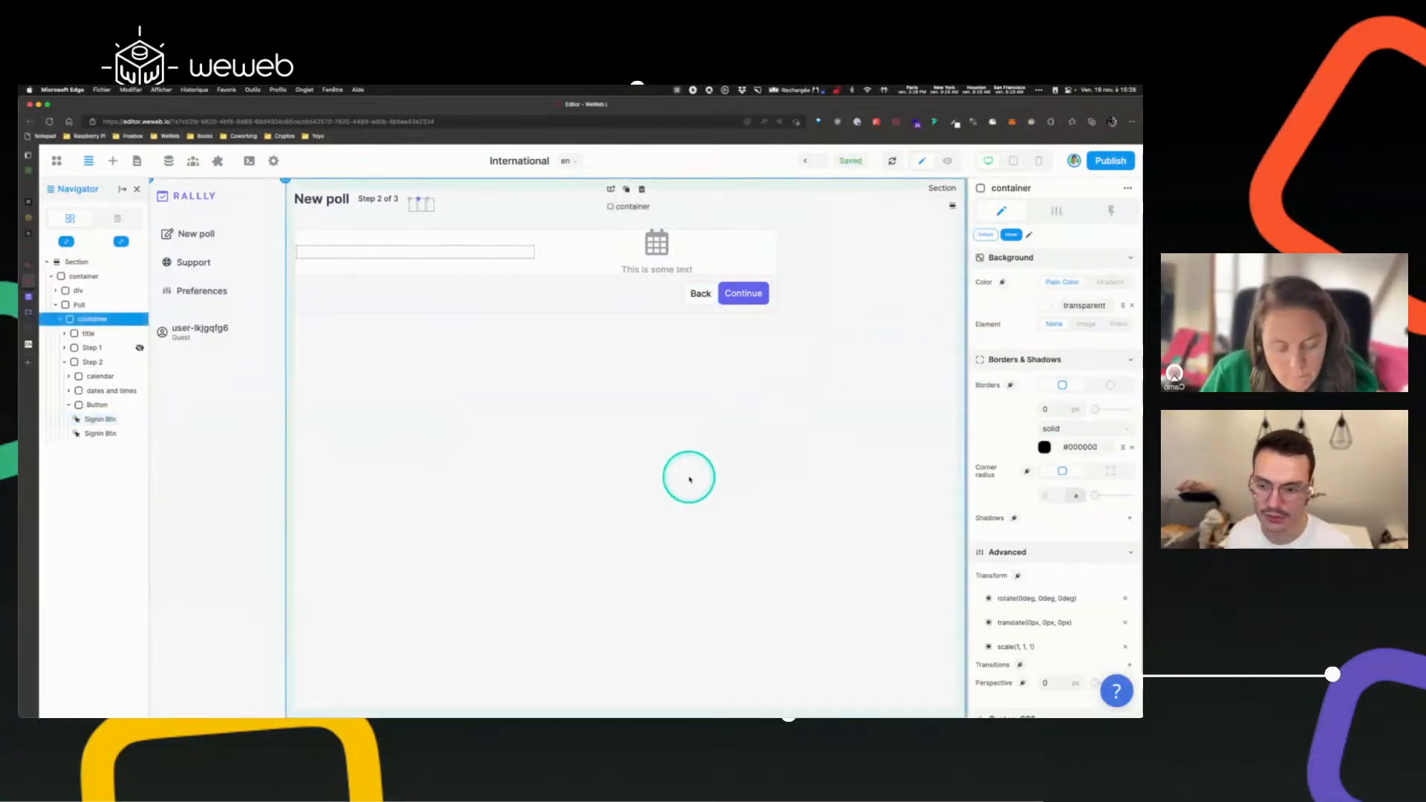
- Set the Back button's right margin to 15 px to separate it from Continue
click(699, 296)
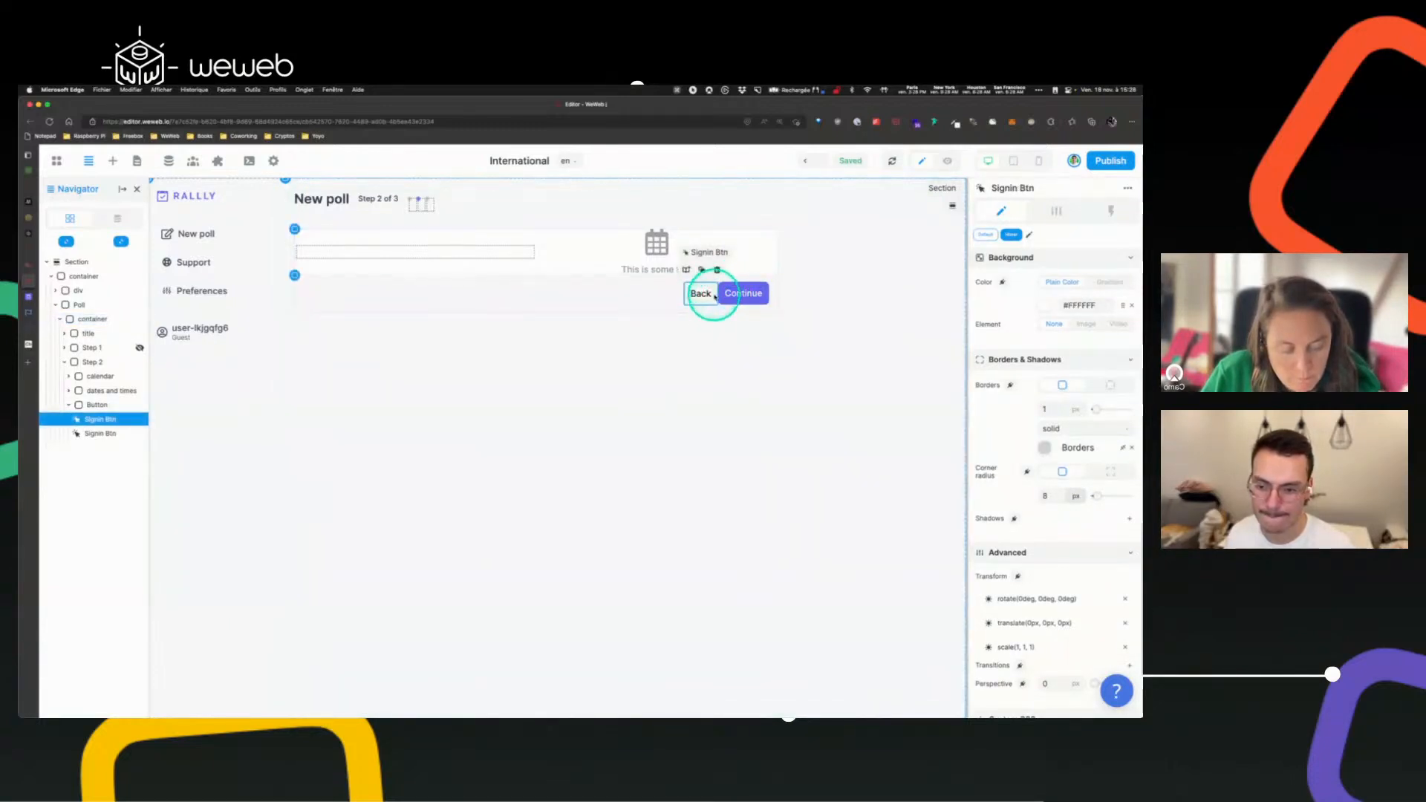
scroll(1019, 439, up, 5)
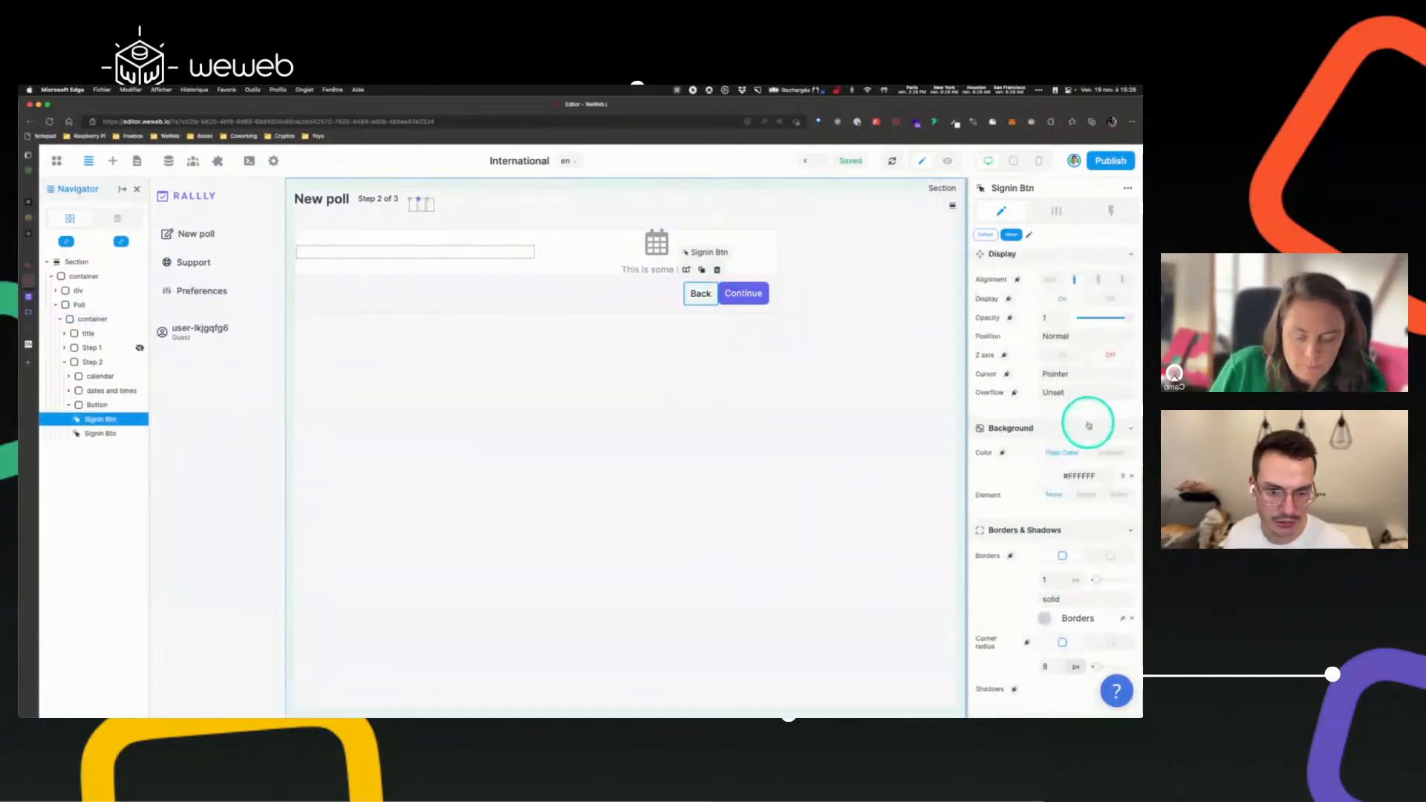
scroll(1088, 425, up, 8)
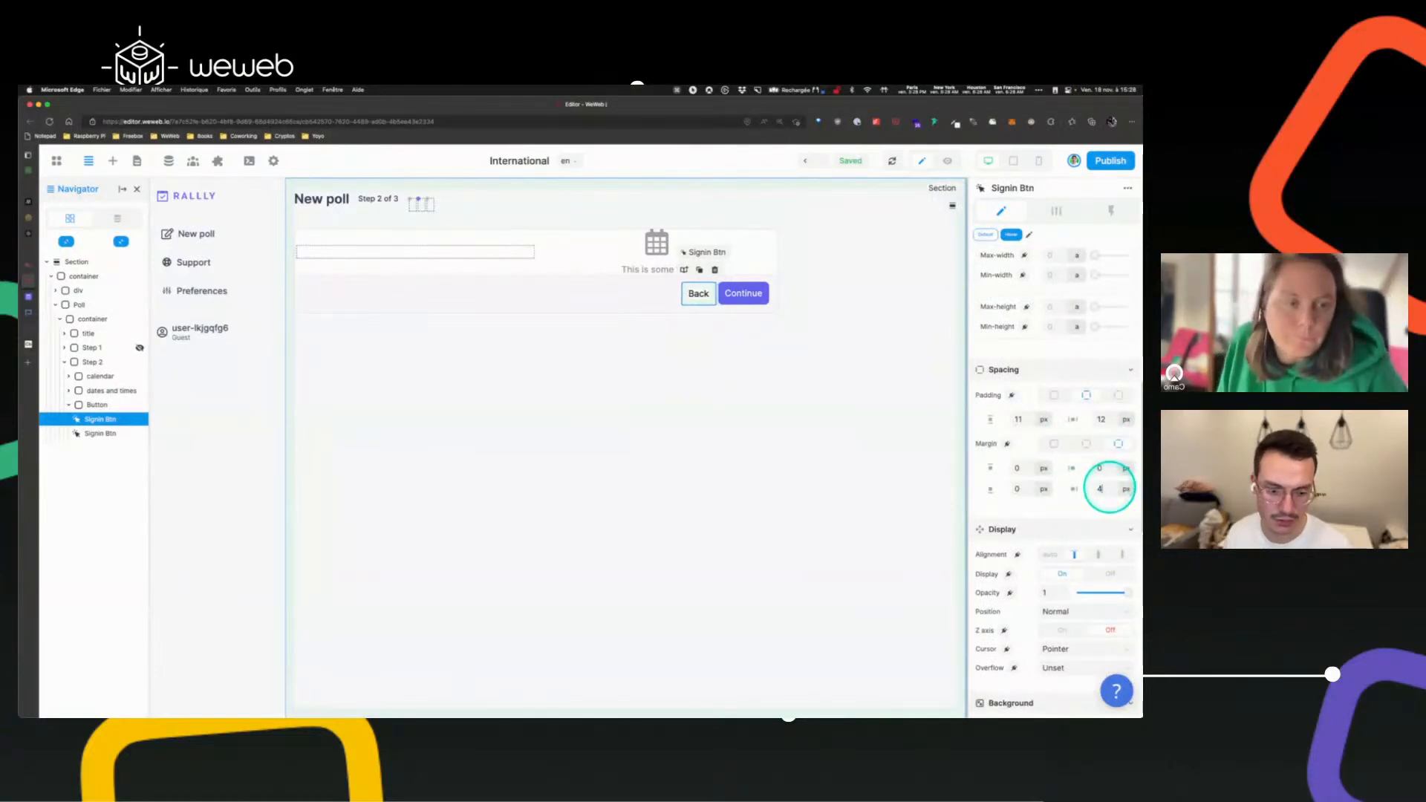
text(11)
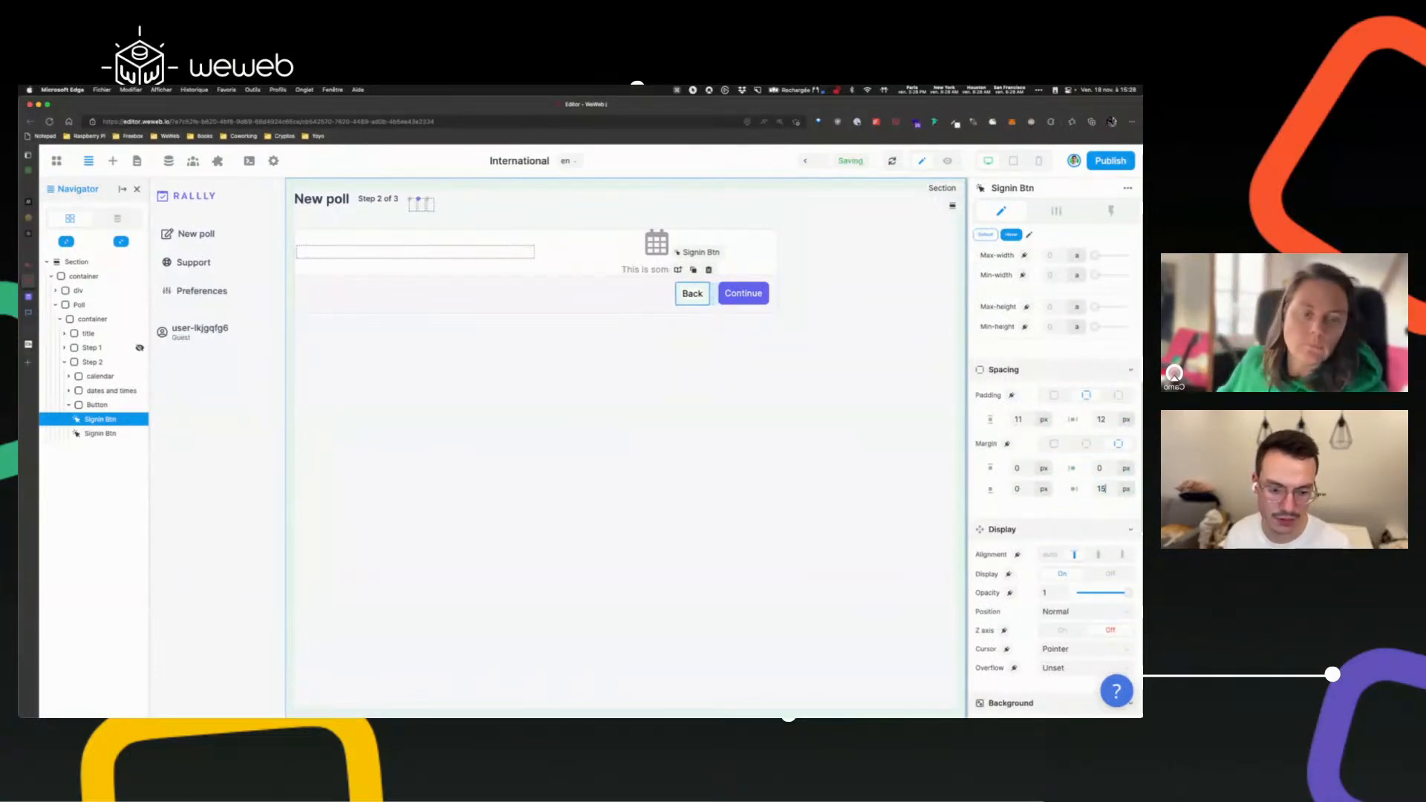
click(713, 356)
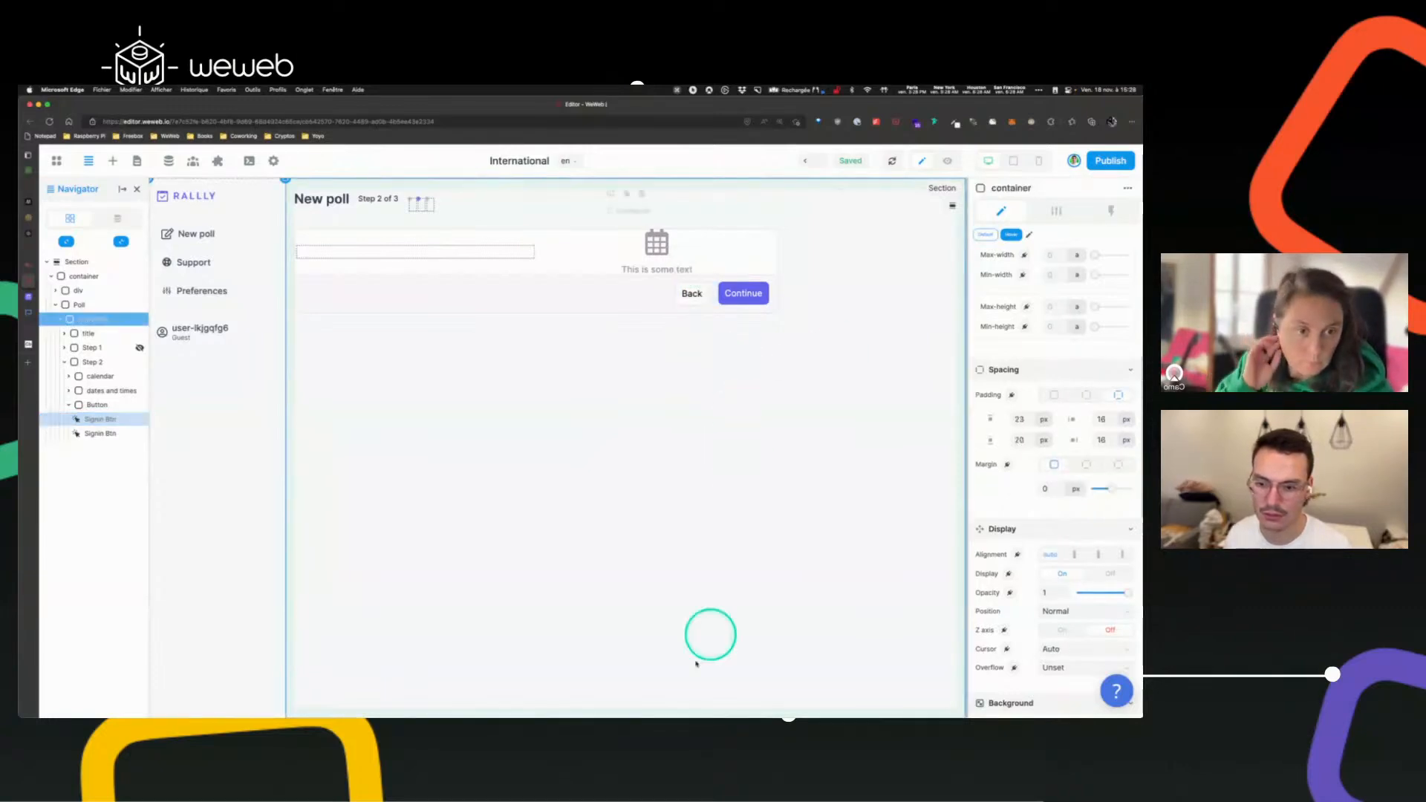
- Compare the editor's Step 2 layout with the original Rallly page's calendar and button bar, and return to the WeWeb editor
click(28, 297)
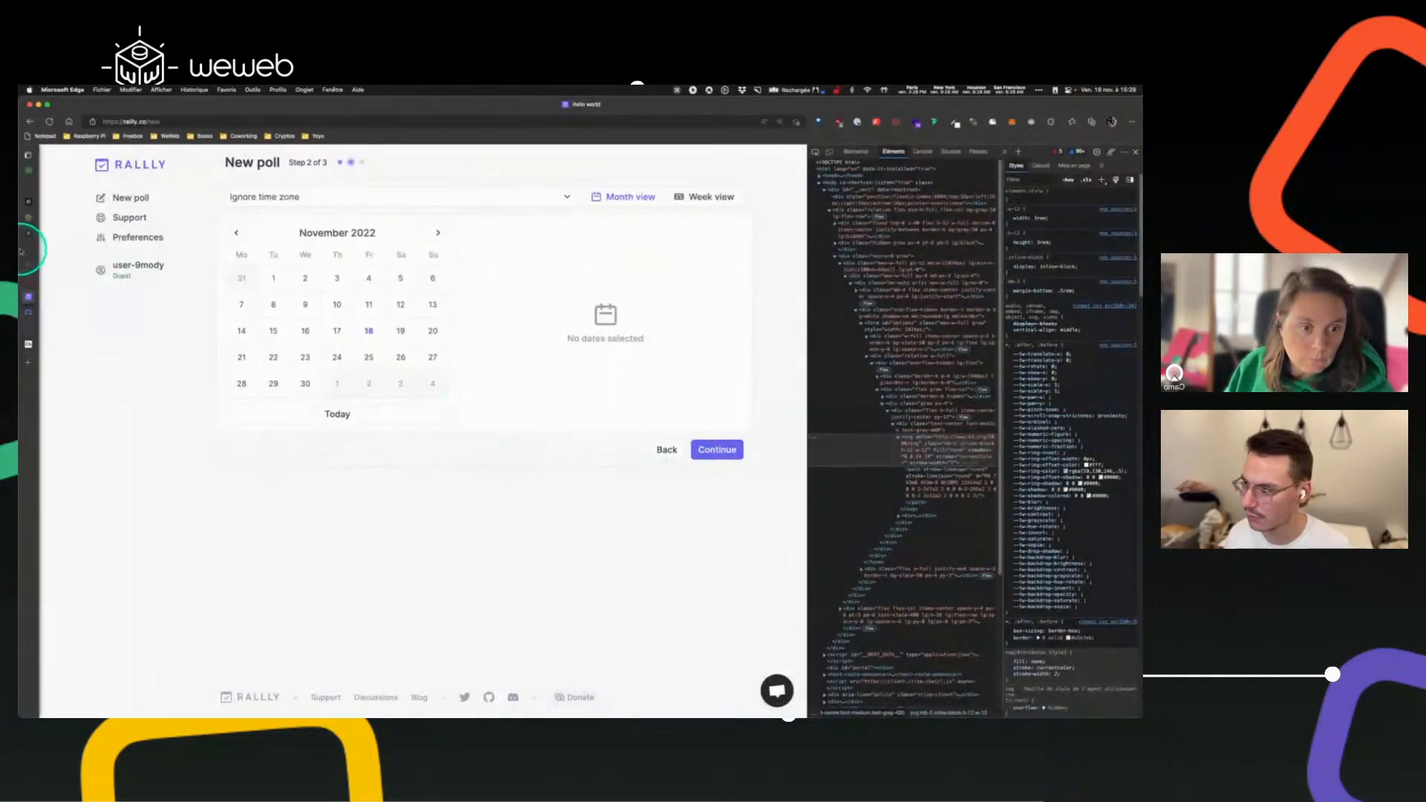
click(45, 282)
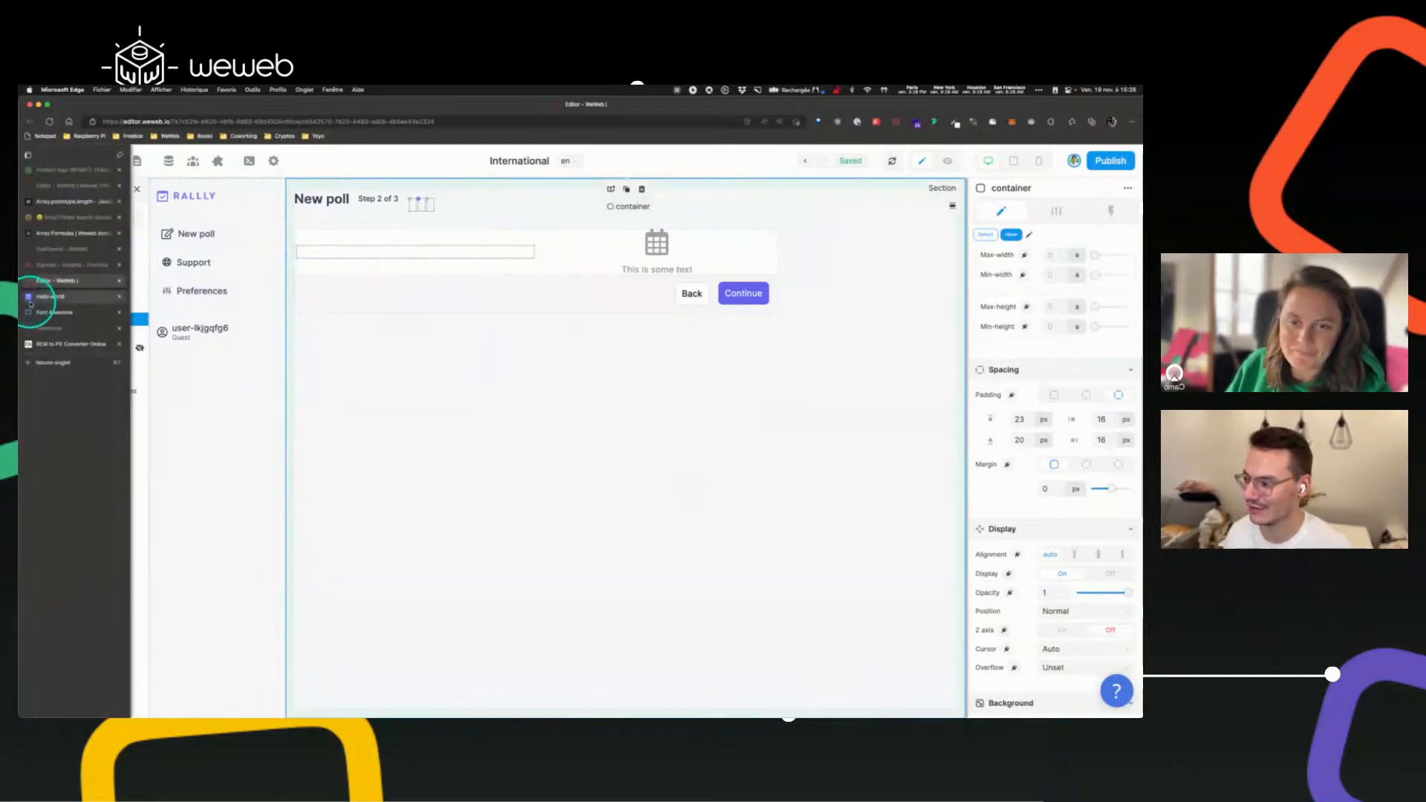
click(31, 297)
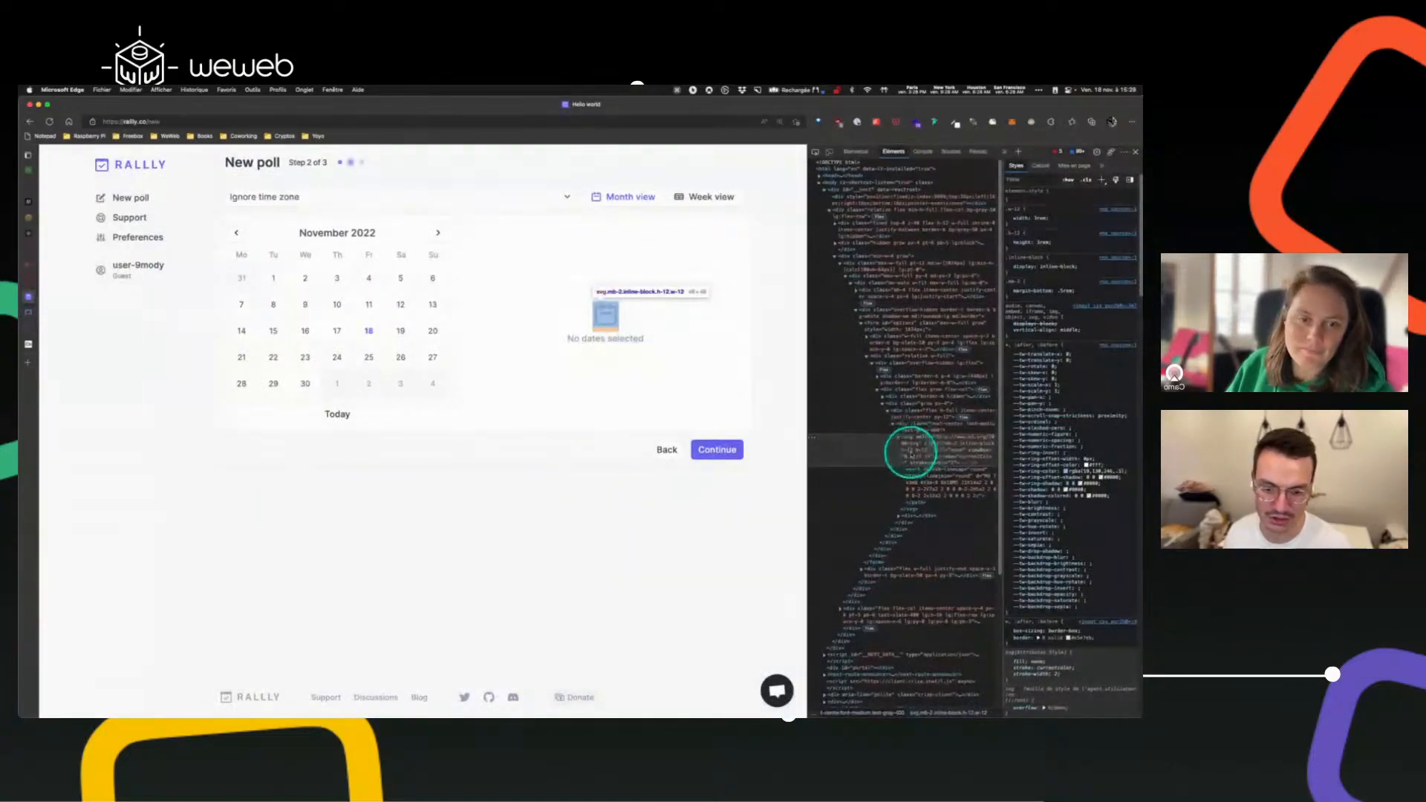
mouse_move(33, 325)
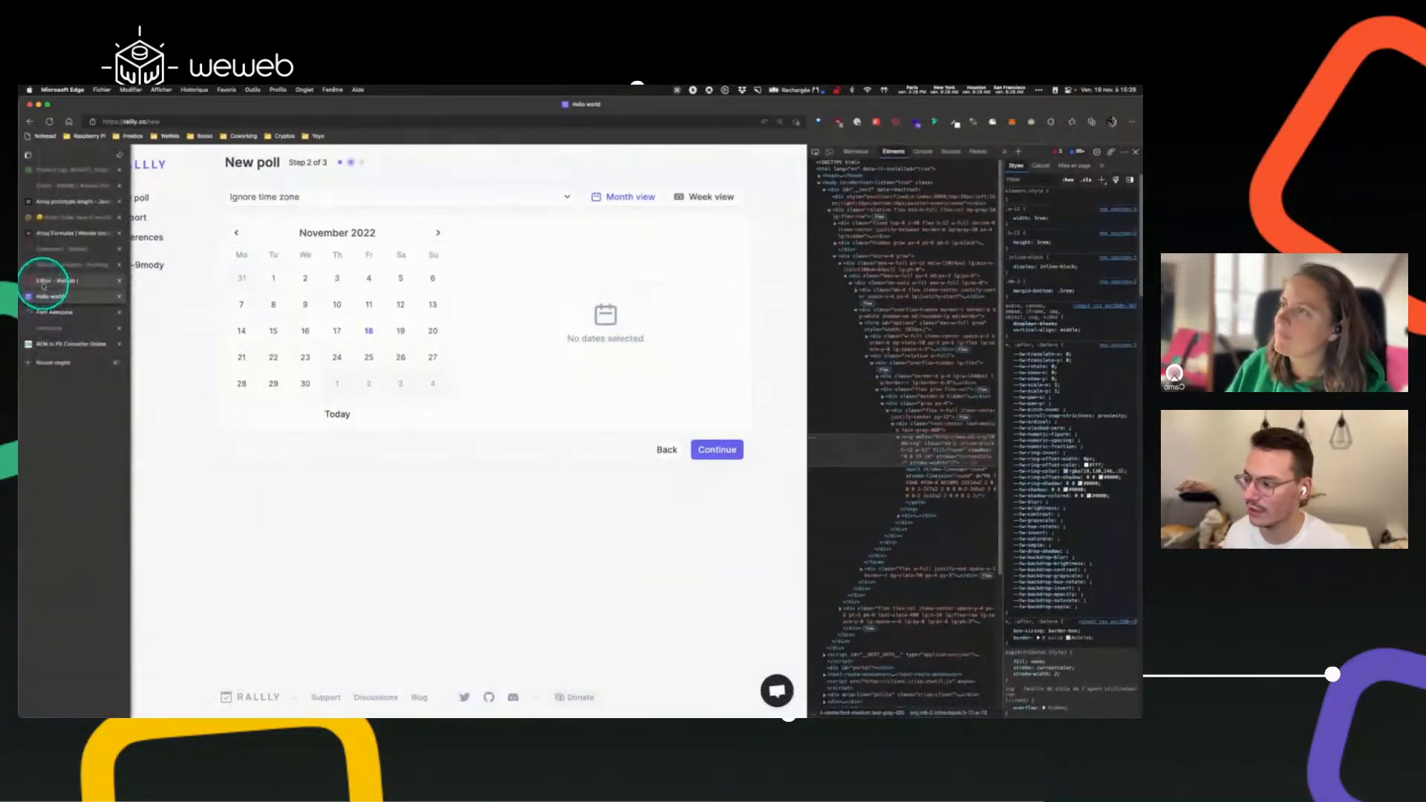
click(38, 291)
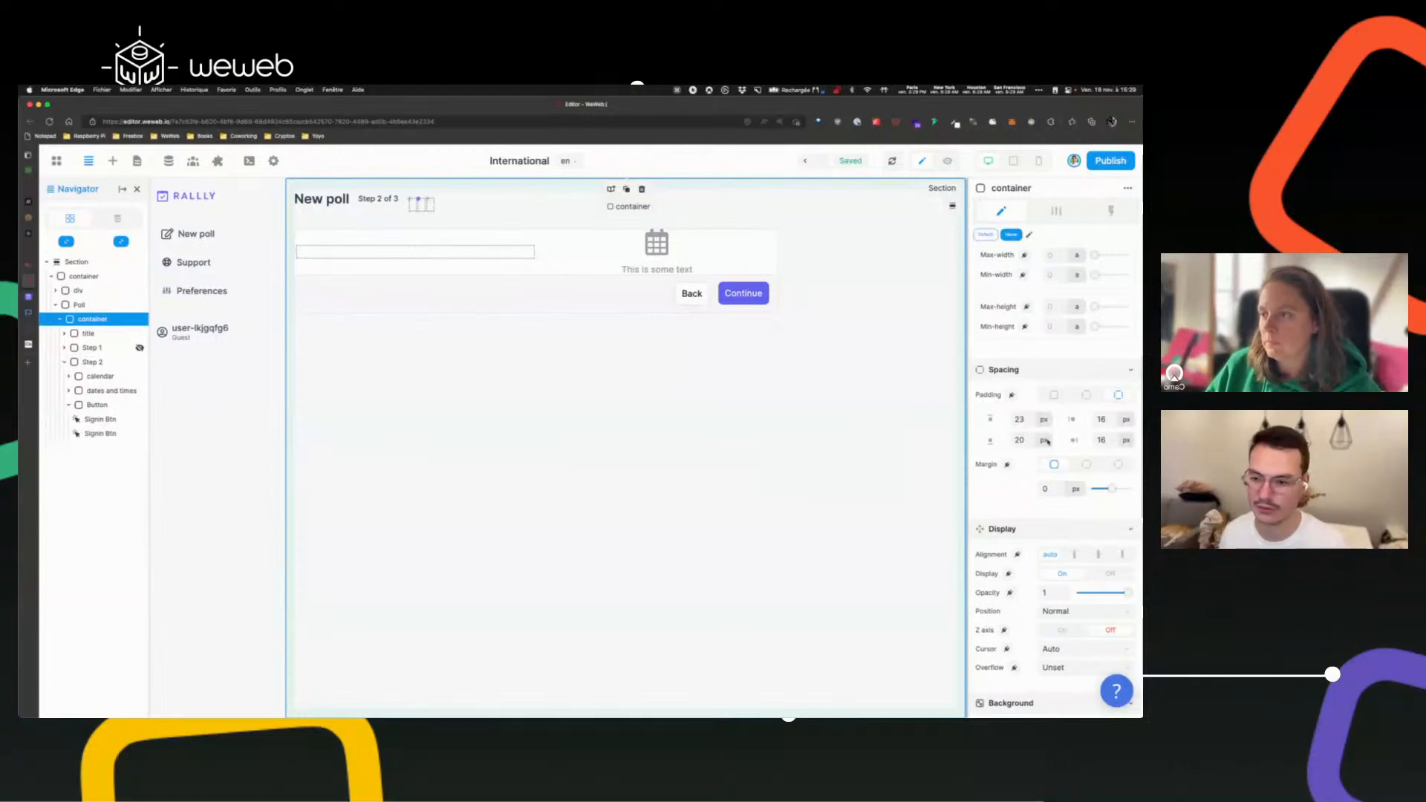
- Give the calendar container in Step 2 a fixed height of 440 px
click(337, 254)
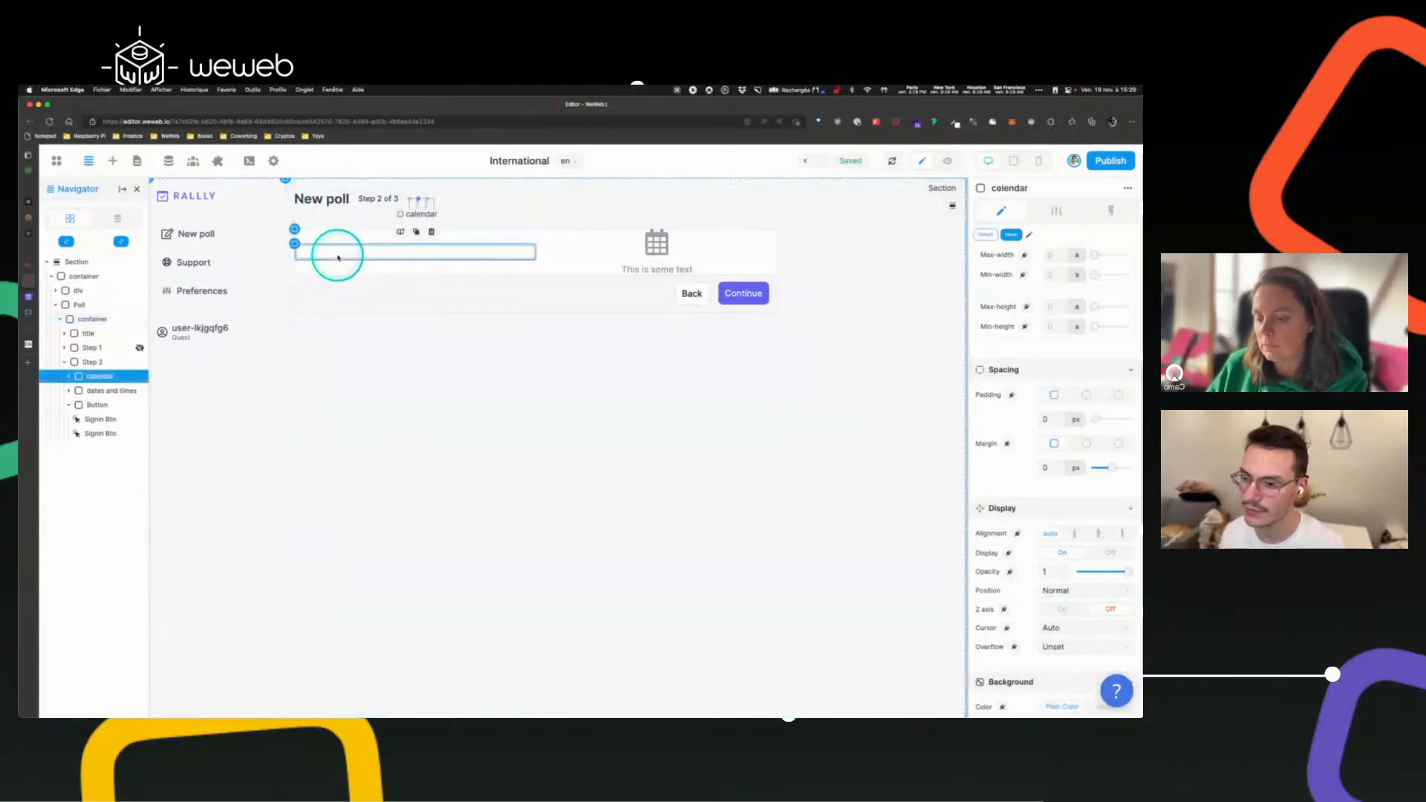
click(296, 251)
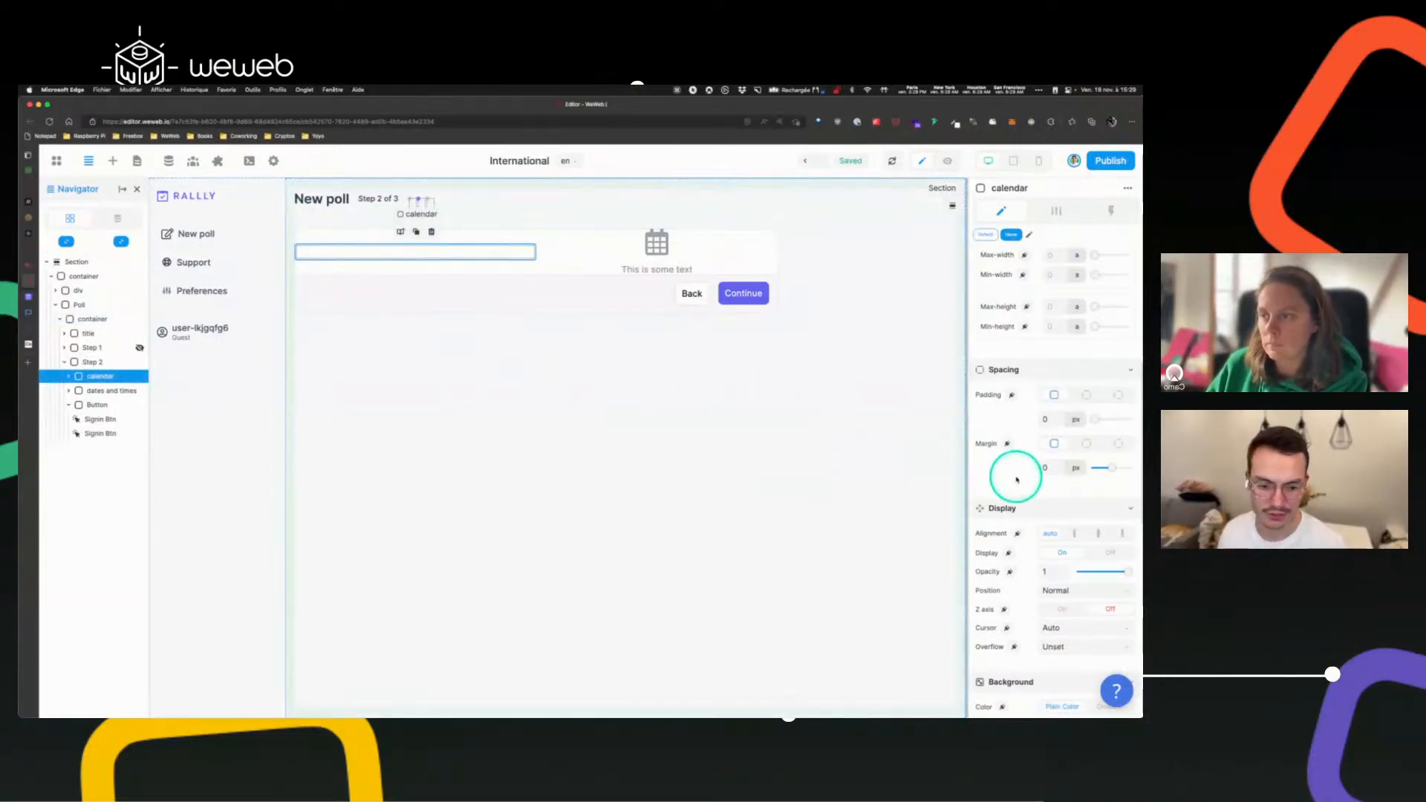
scroll(1040, 446, up, 5)
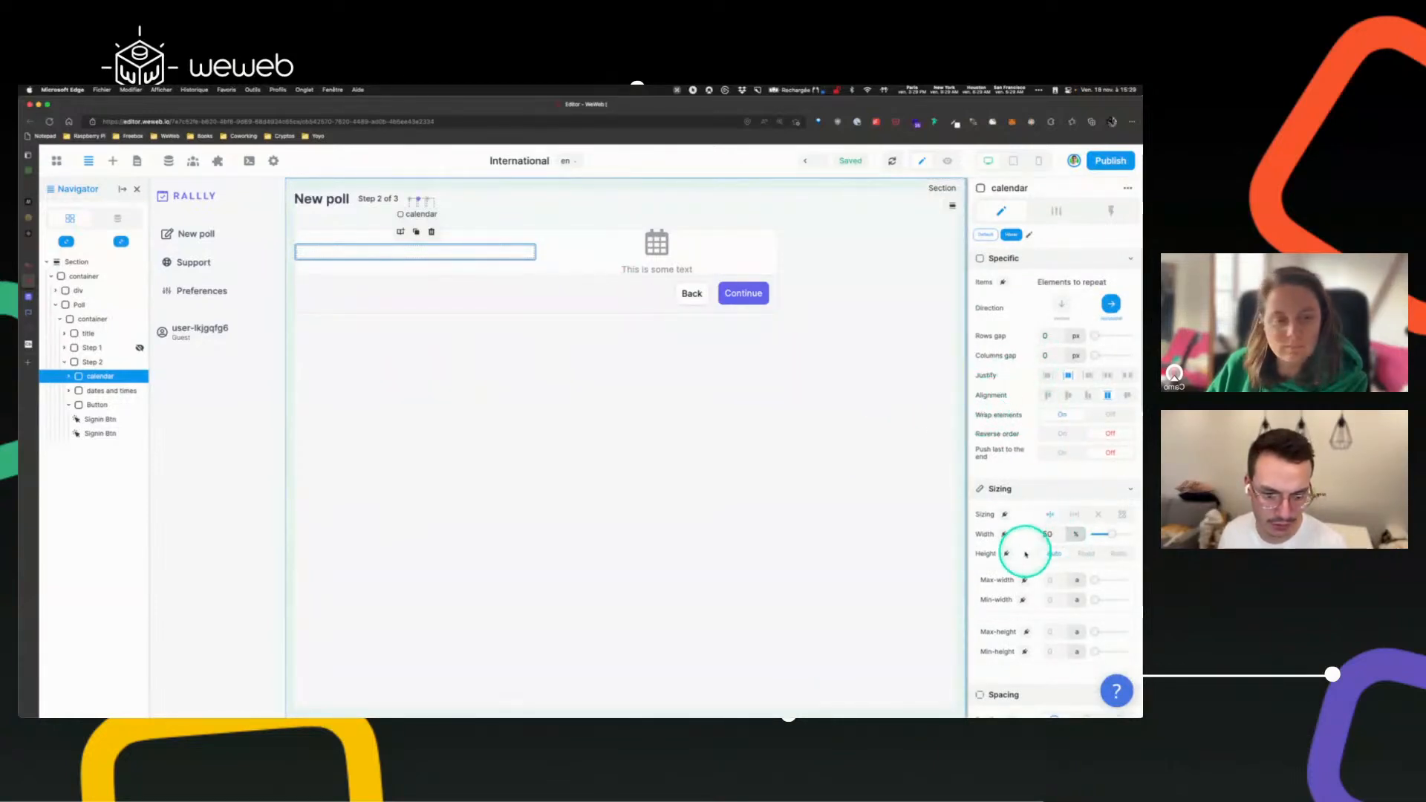
click(1089, 554)
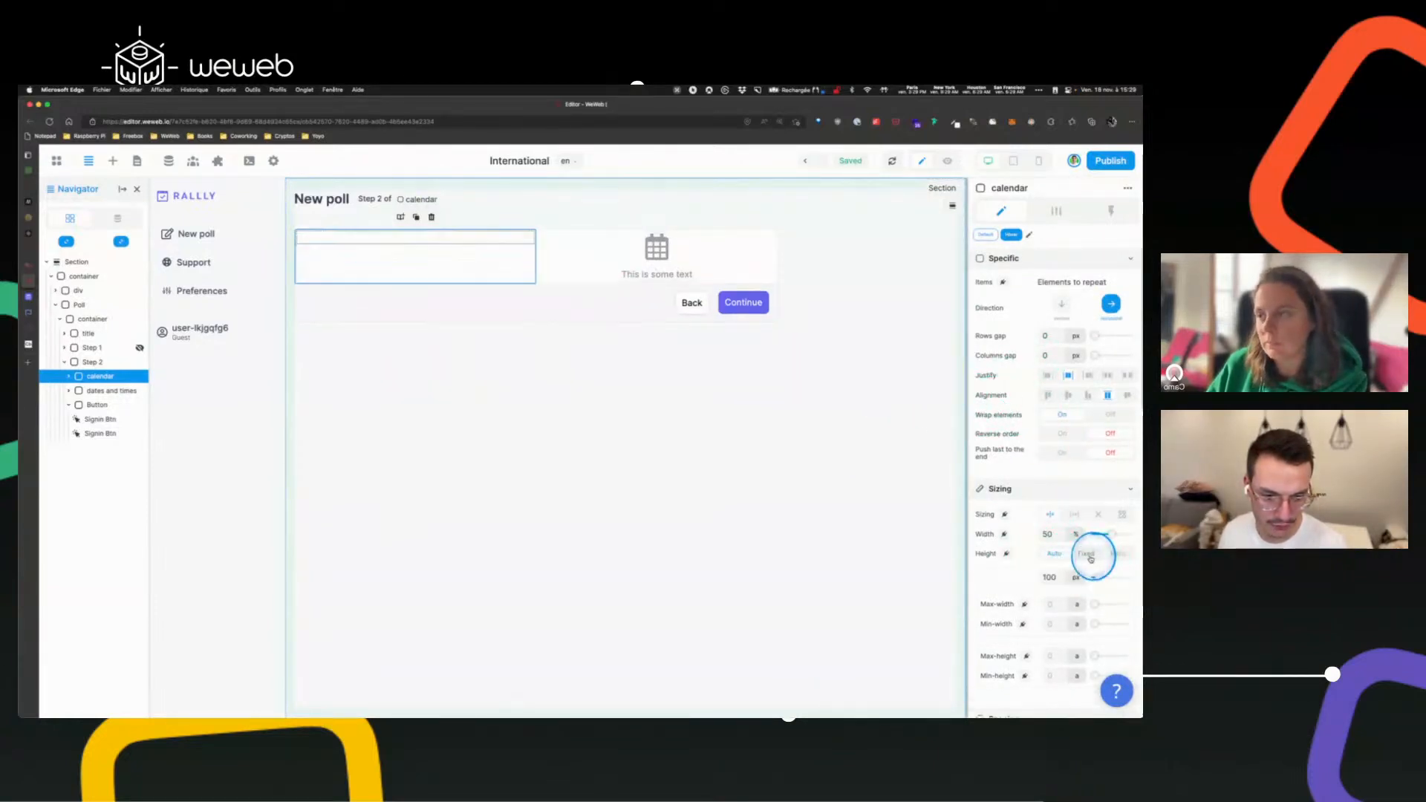
double_click(1059, 577)
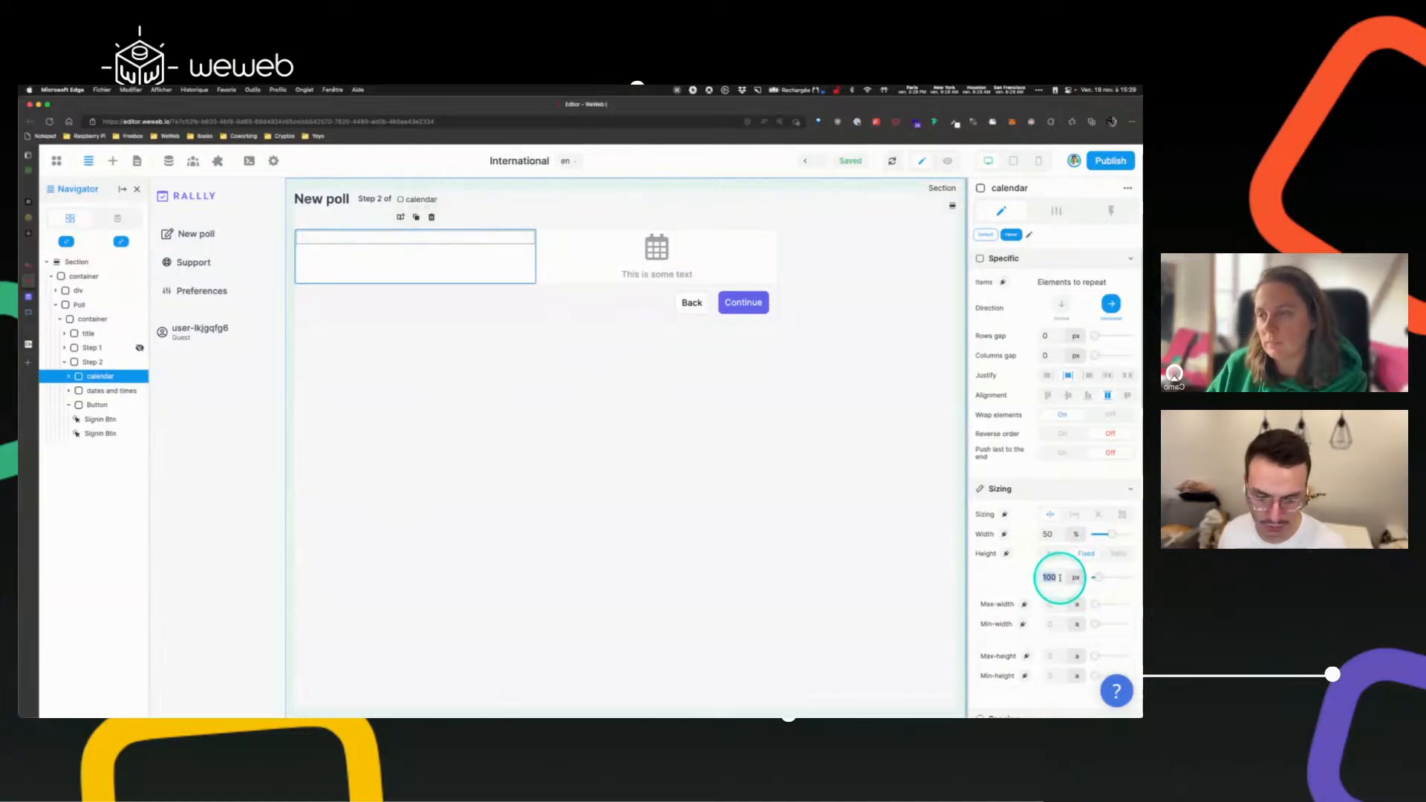
text(440)
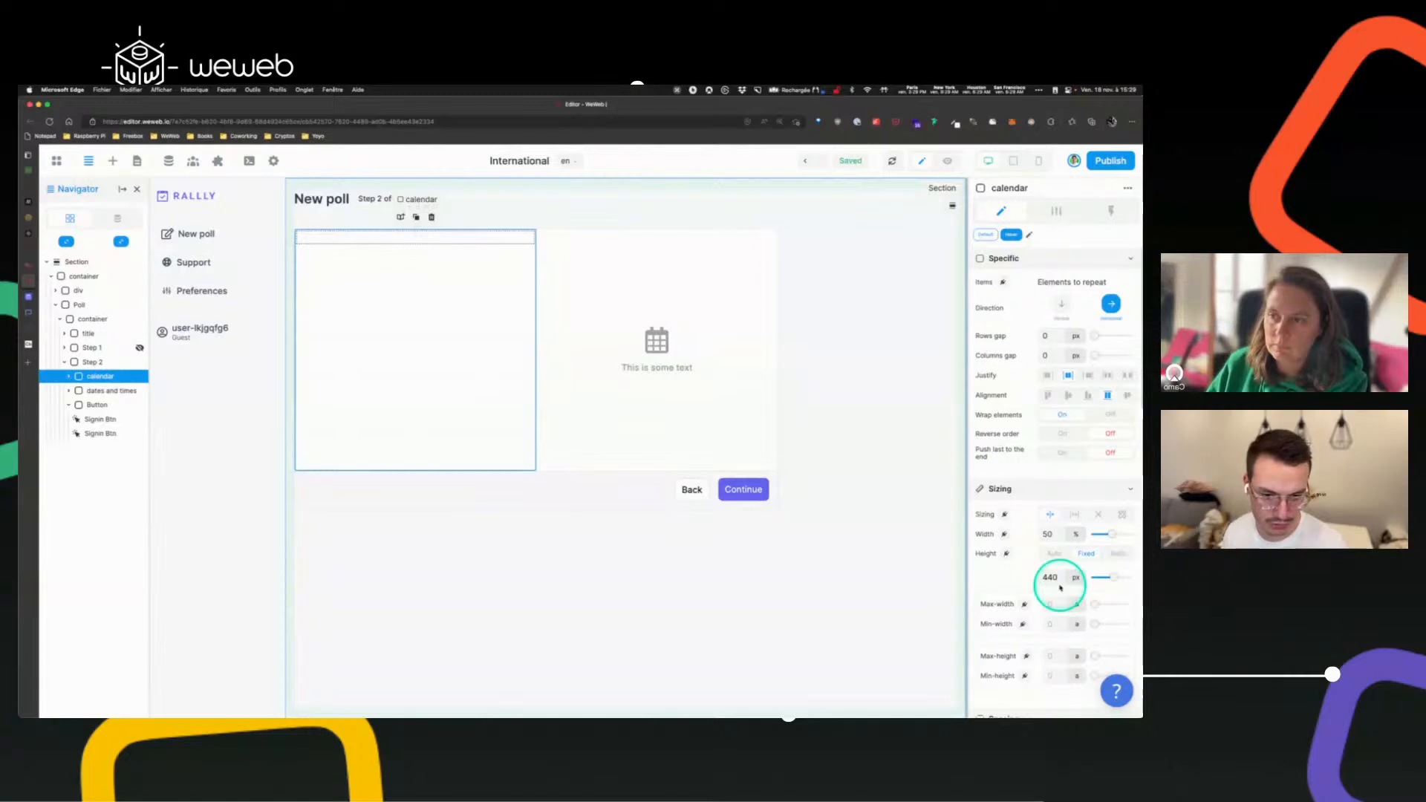
click(656, 603)
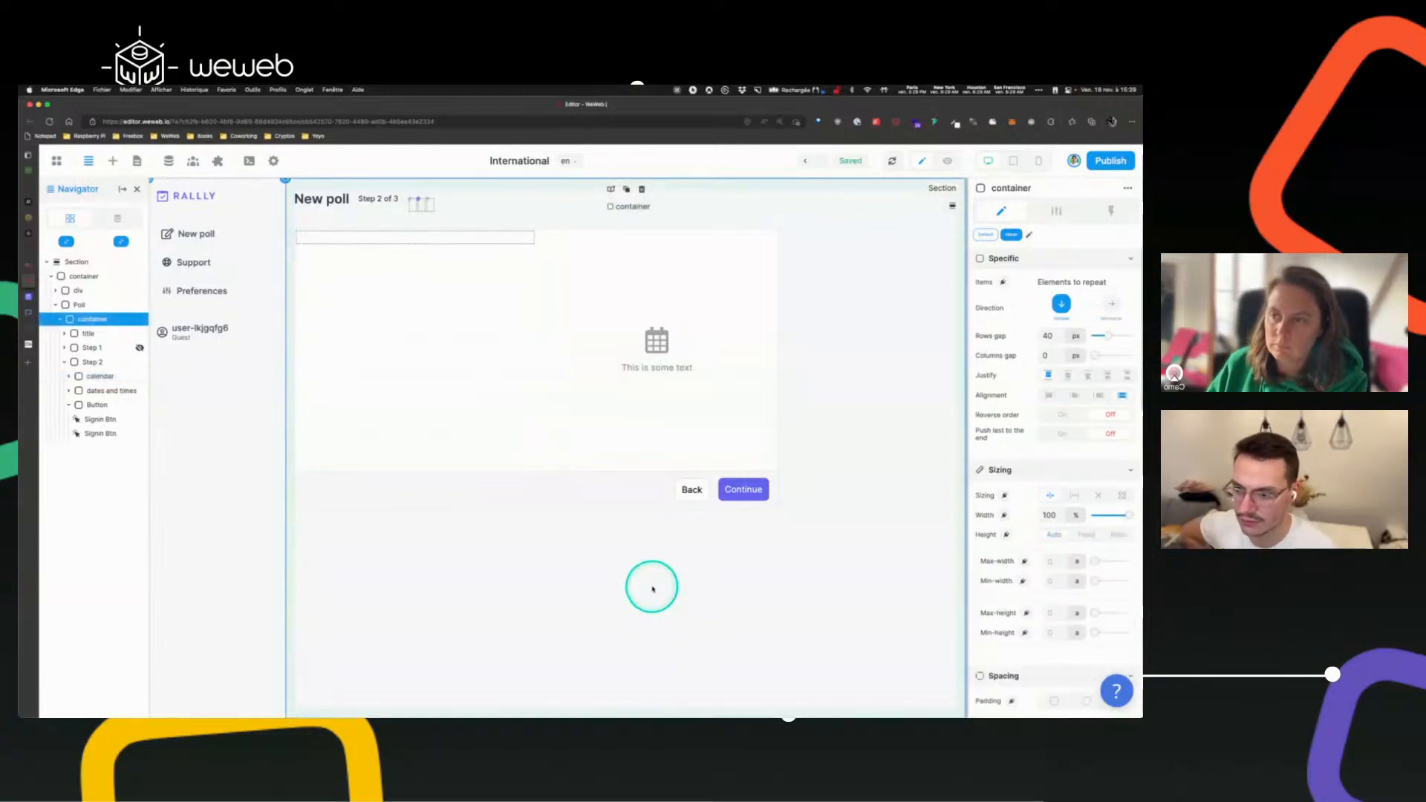
click(439, 324)
mouse_move(54, 316)
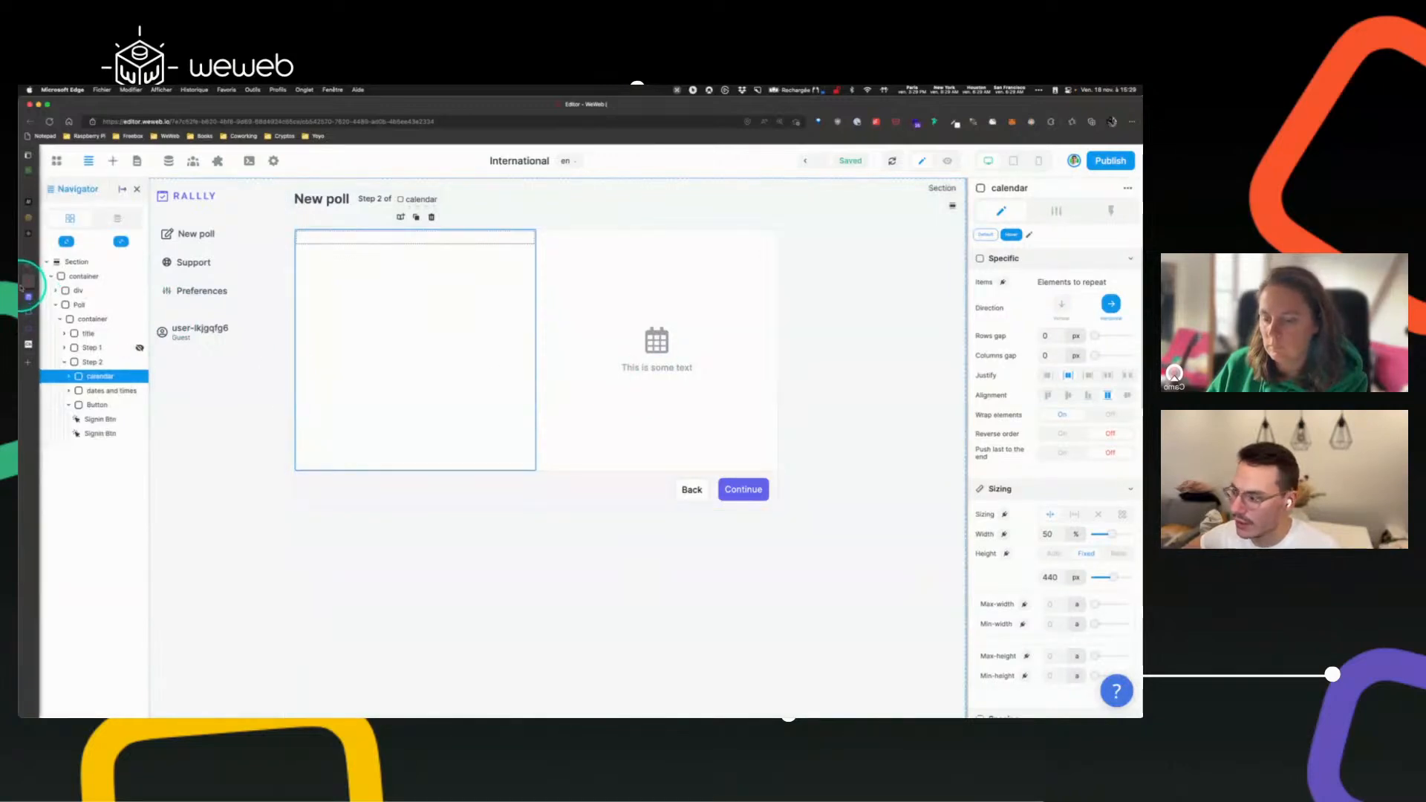
- Change the placeholder text under the calendar icon to "No dates selected", matching the original Rallly page
click(33, 297)
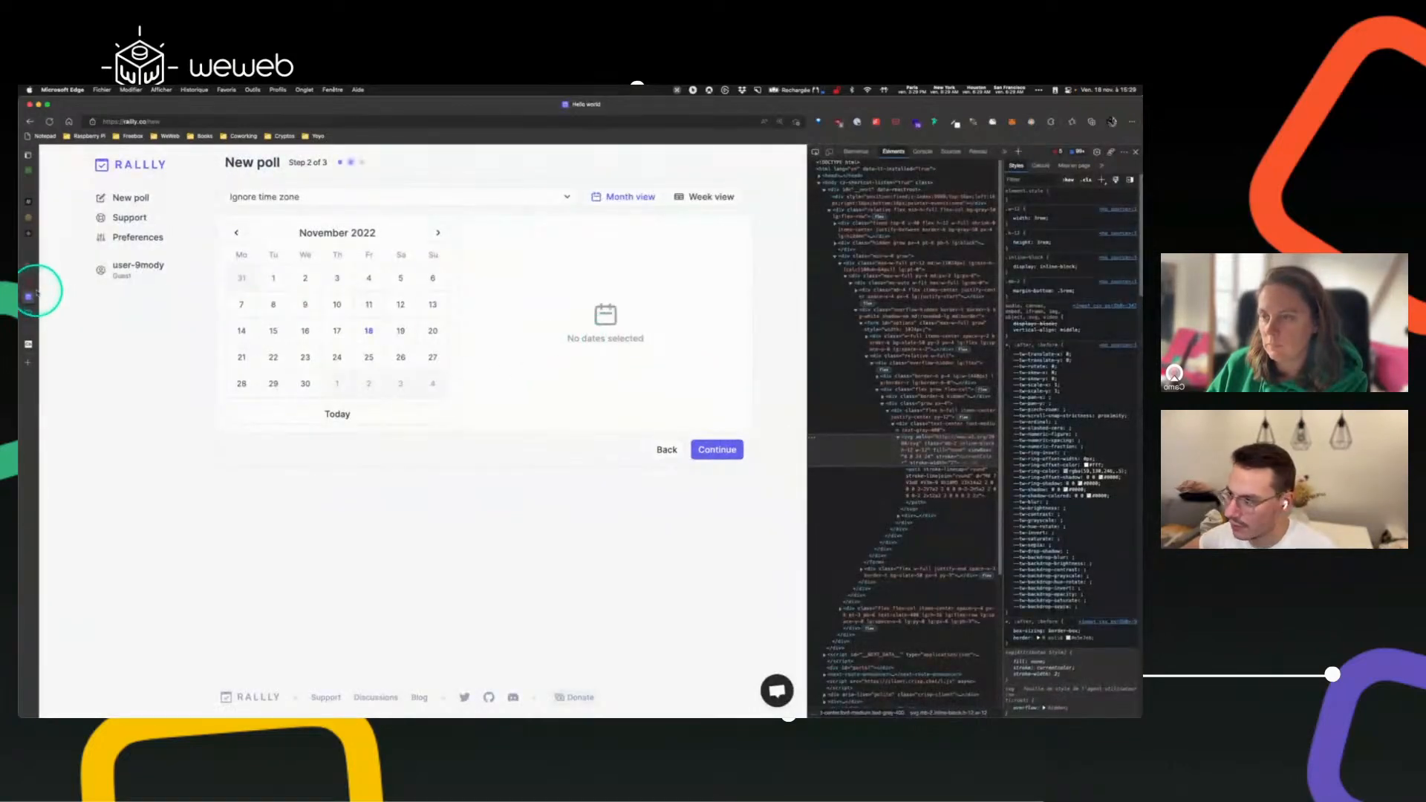
click(31, 283)
double_click(660, 367)
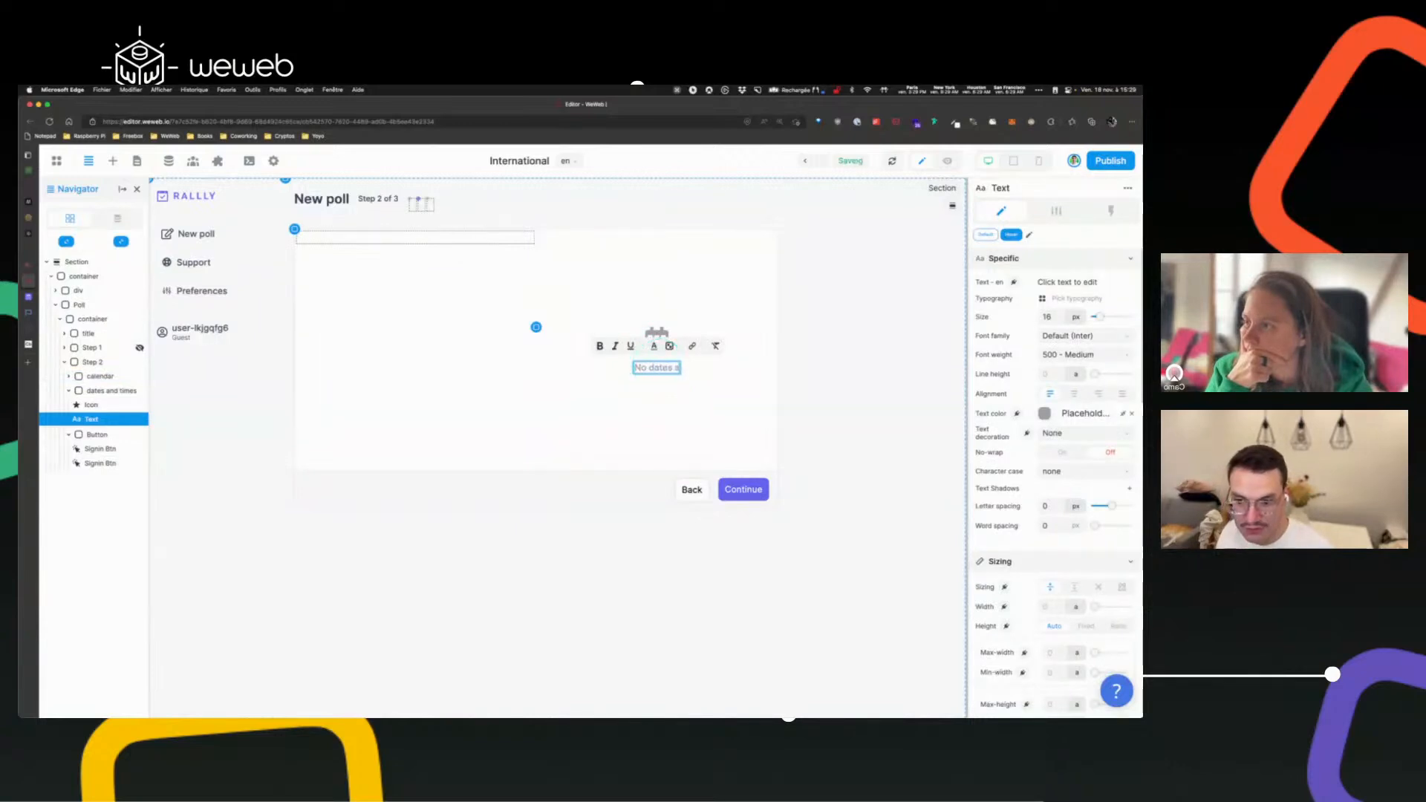
click(632, 681)
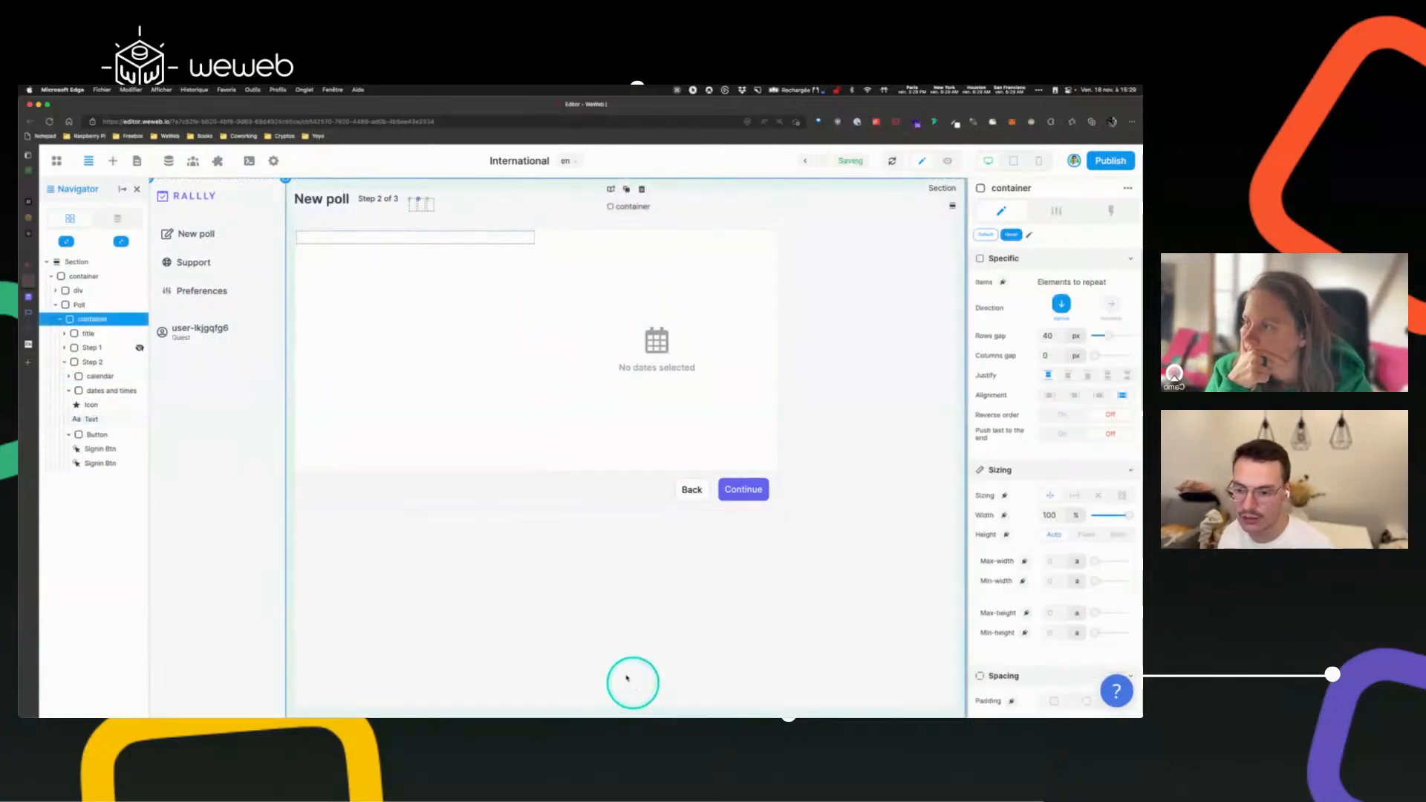
- Examine the month title, navigation arrows and weekday row of the original Rallly calendar, and return to the WeWeb editor
click(44, 296)
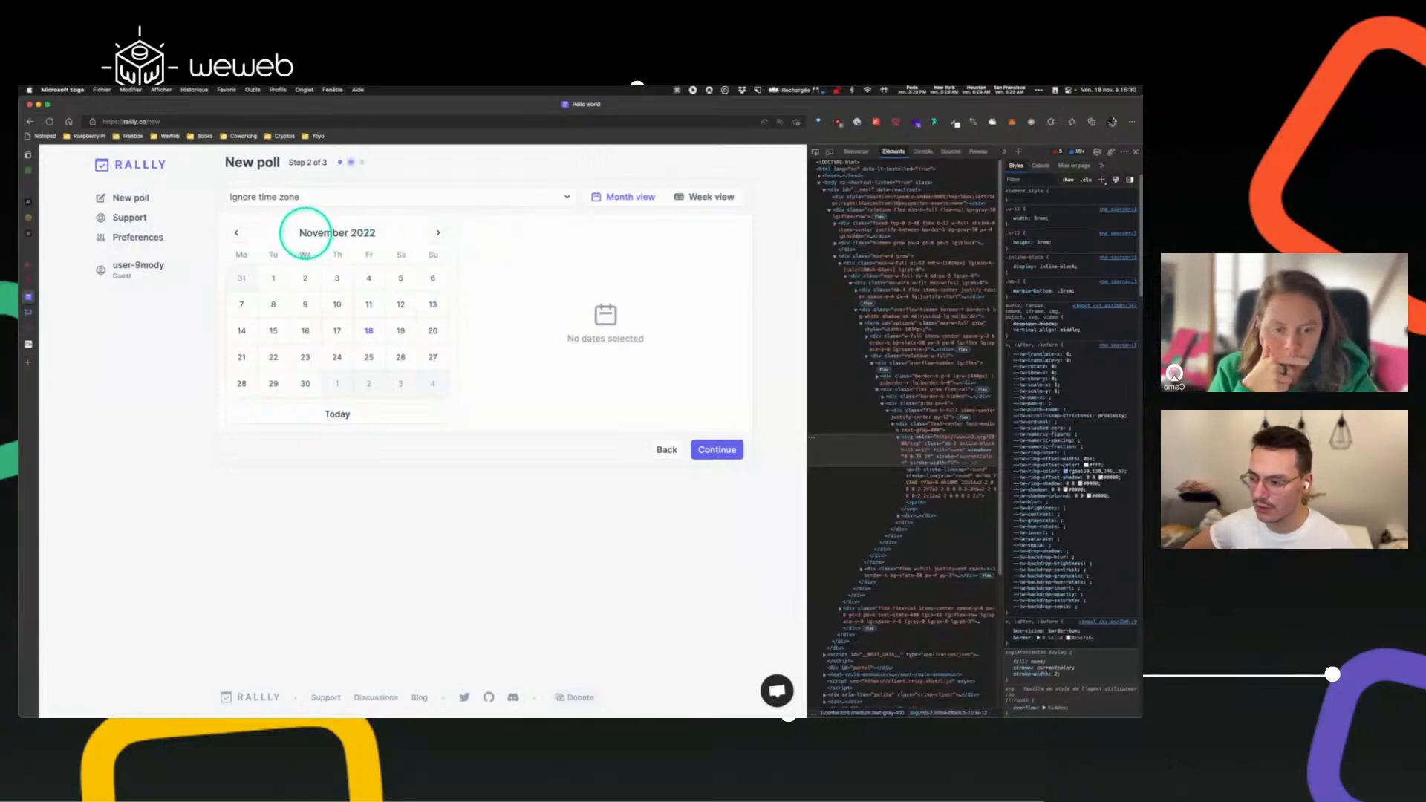
drag(301, 234, 378, 229)
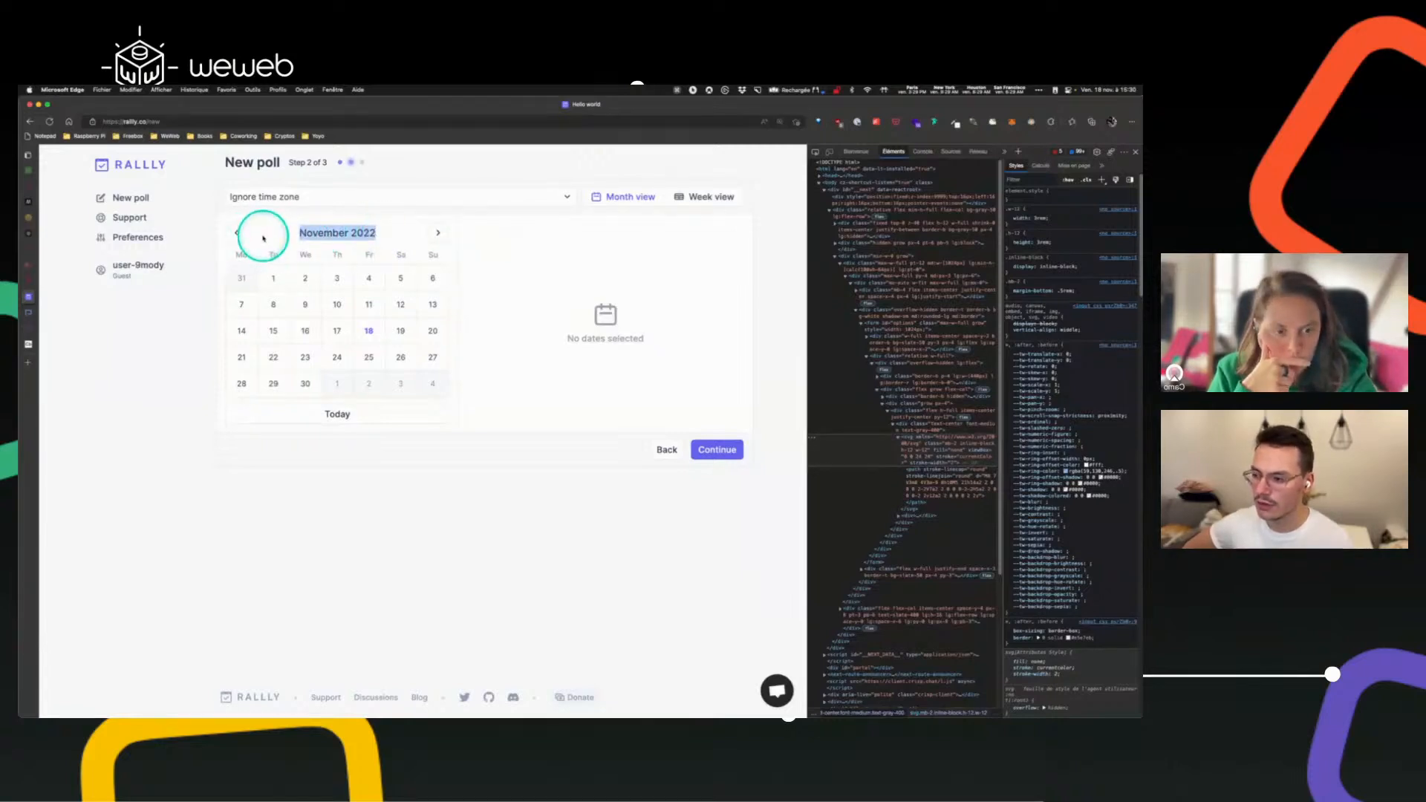
click(303, 230)
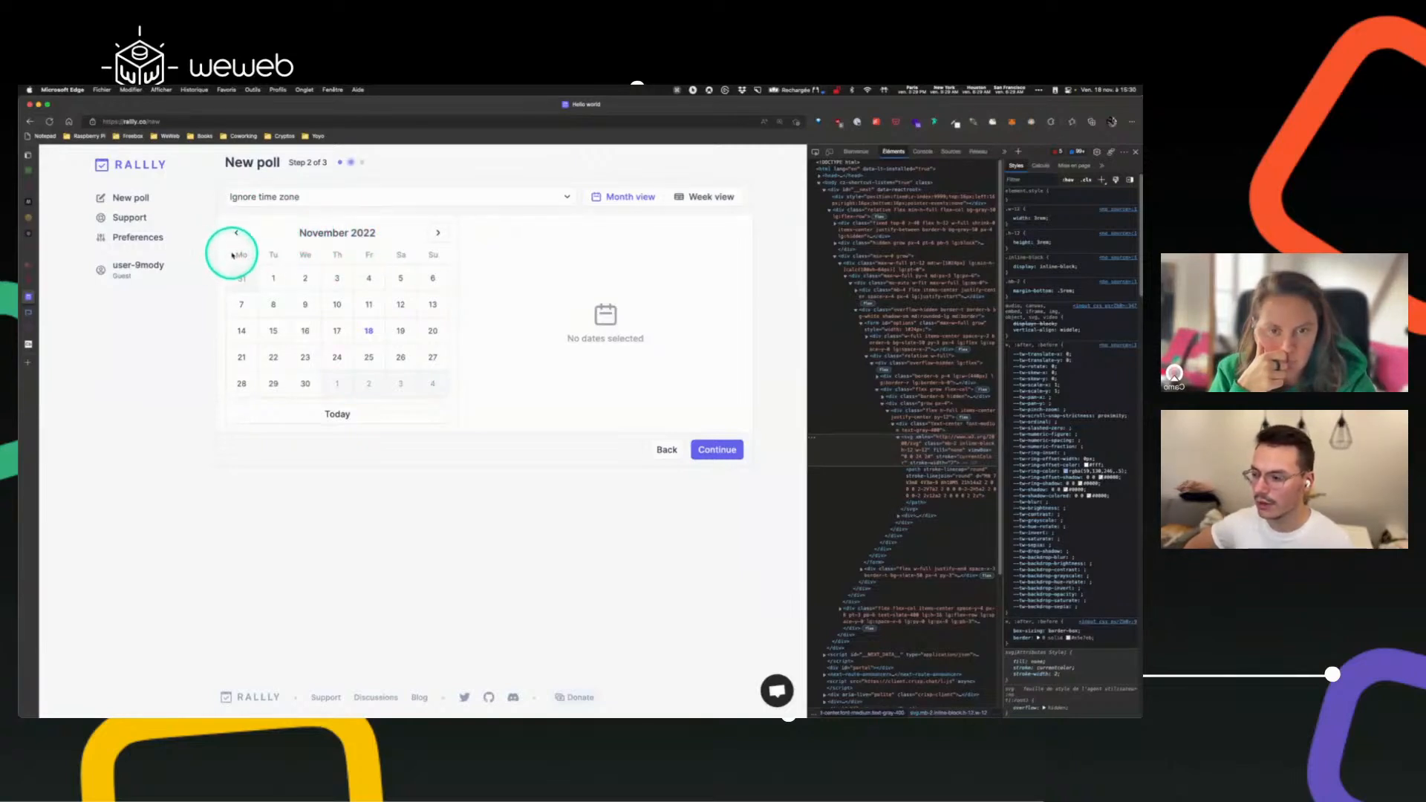
drag(236, 255, 439, 255)
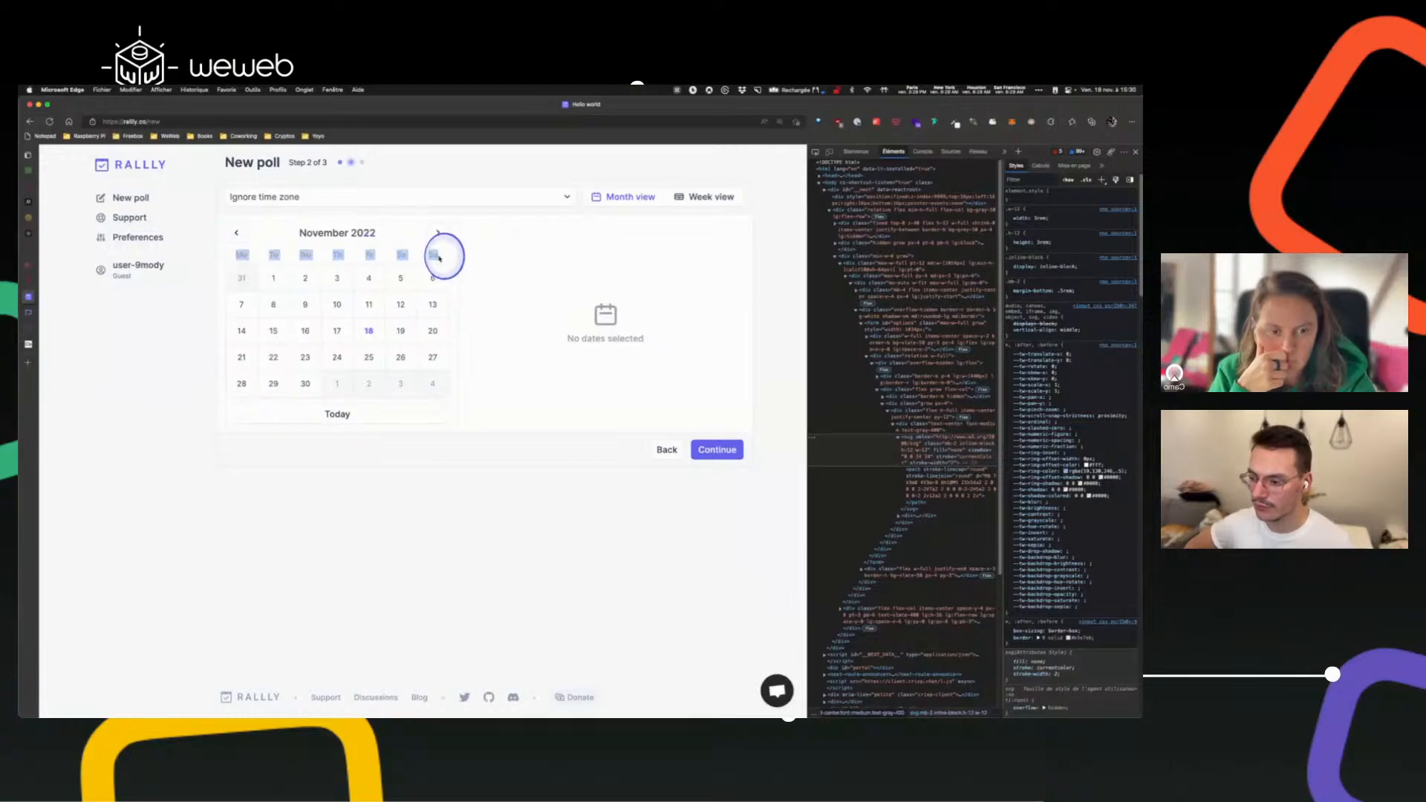
click(195, 312)
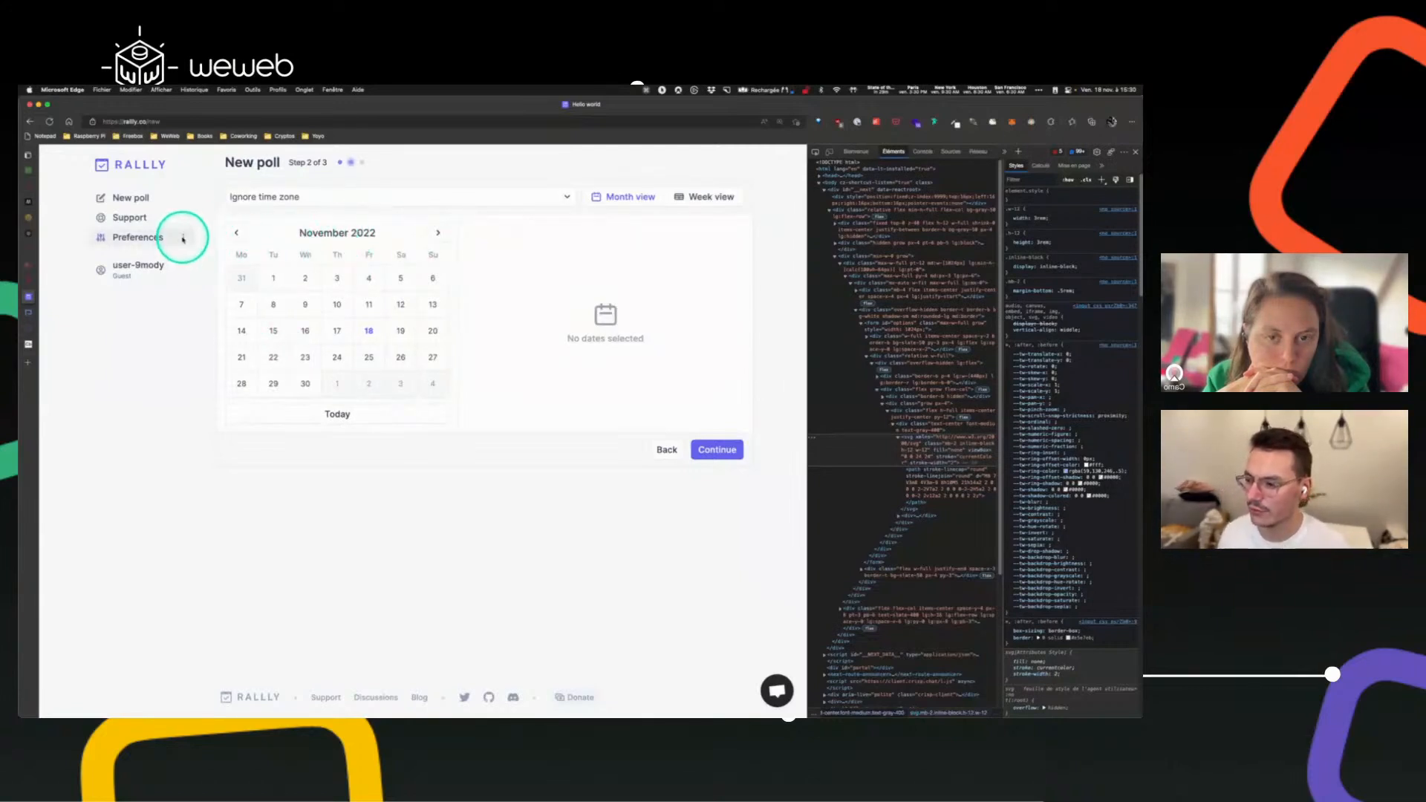
click(26, 281)
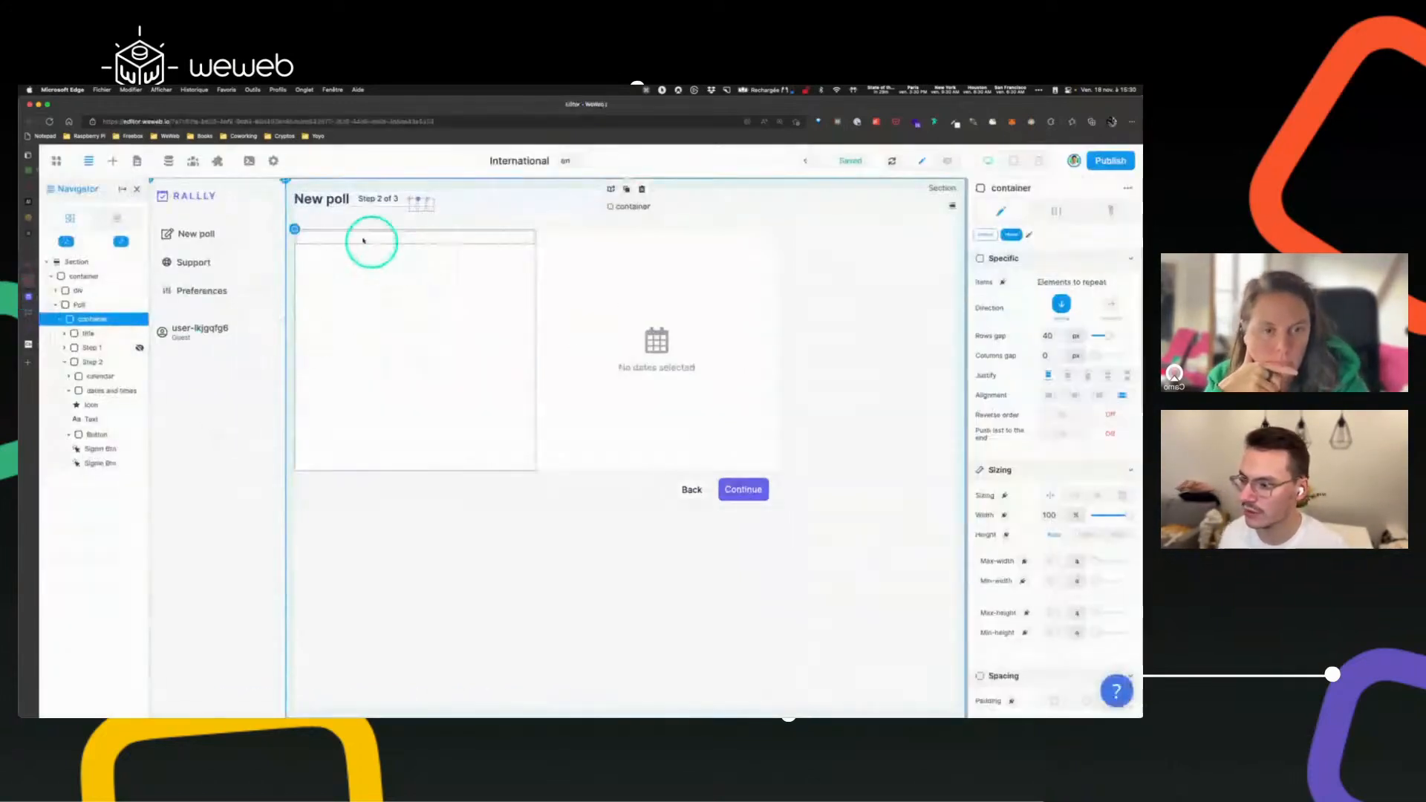
- Add a div inside the Step 2 calendar container and rename it "month"
click(112, 163)
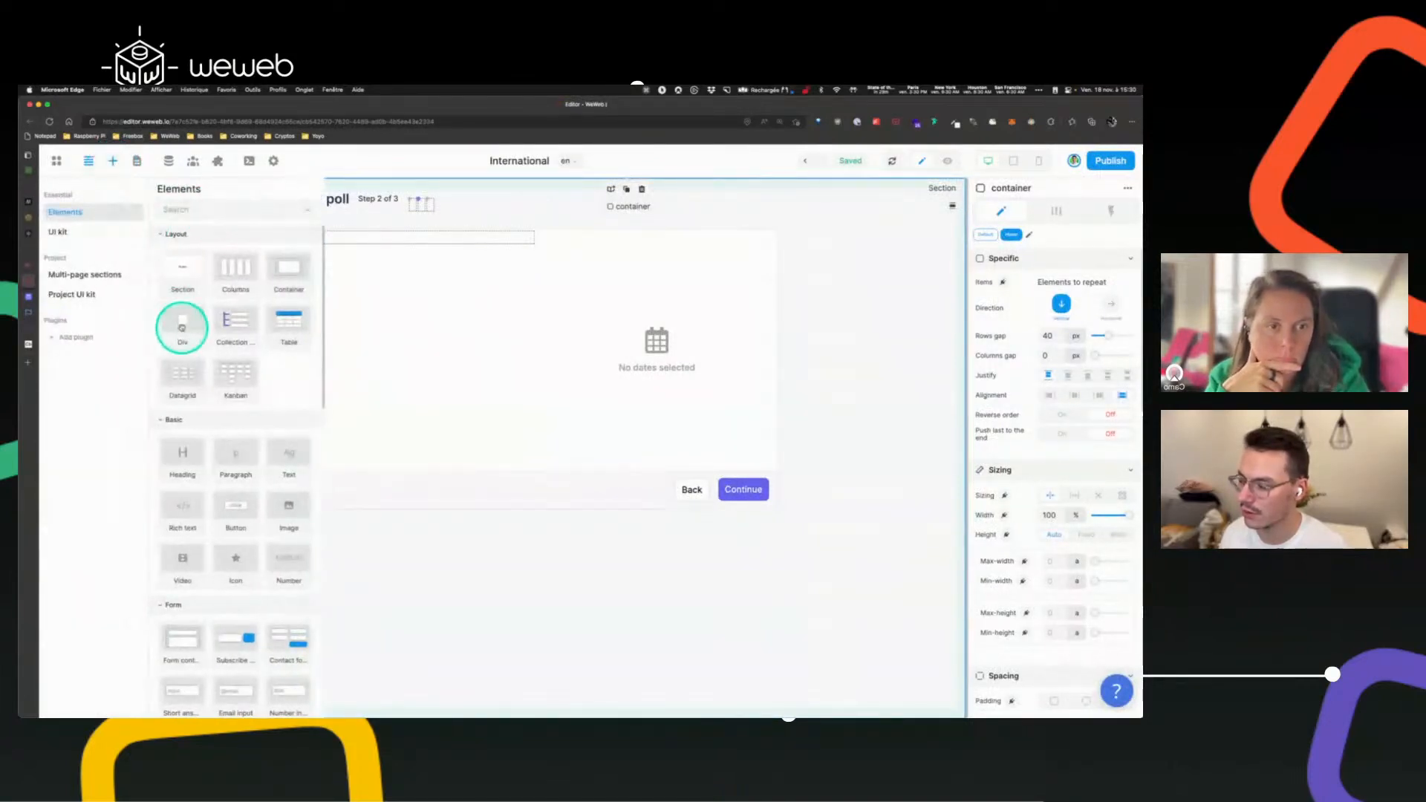
drag(182, 327, 416, 243)
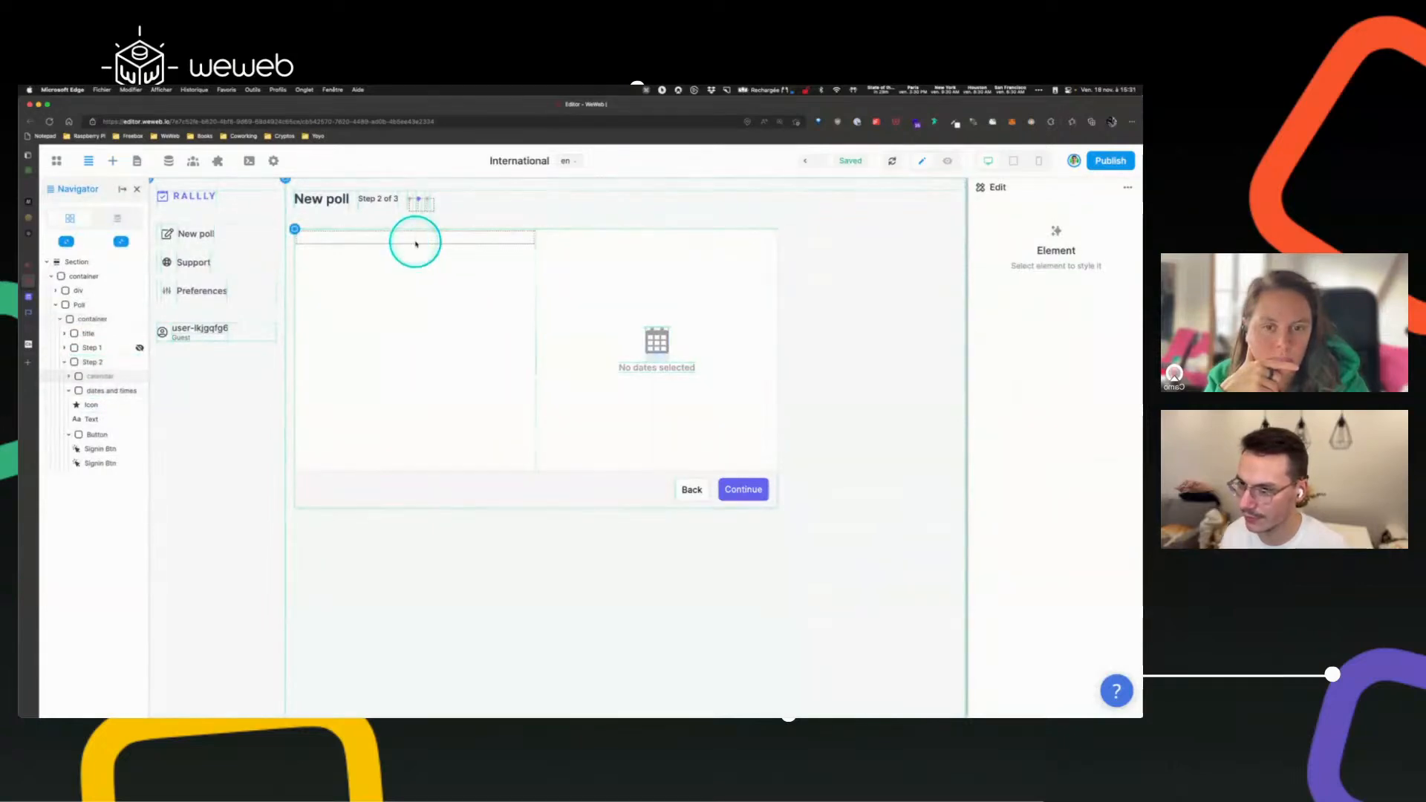
click(69, 391)
click(69, 391)
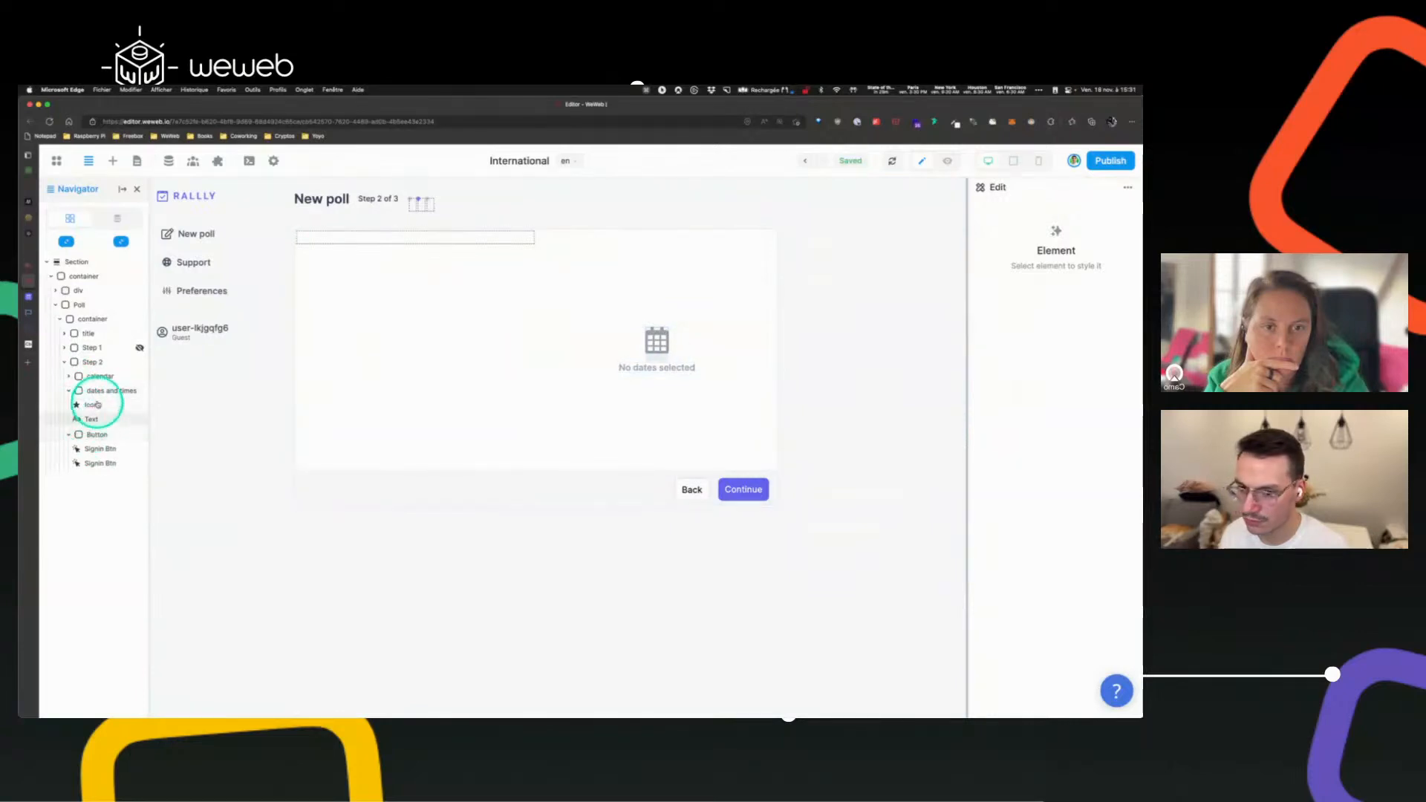
click(67, 377)
click(69, 406)
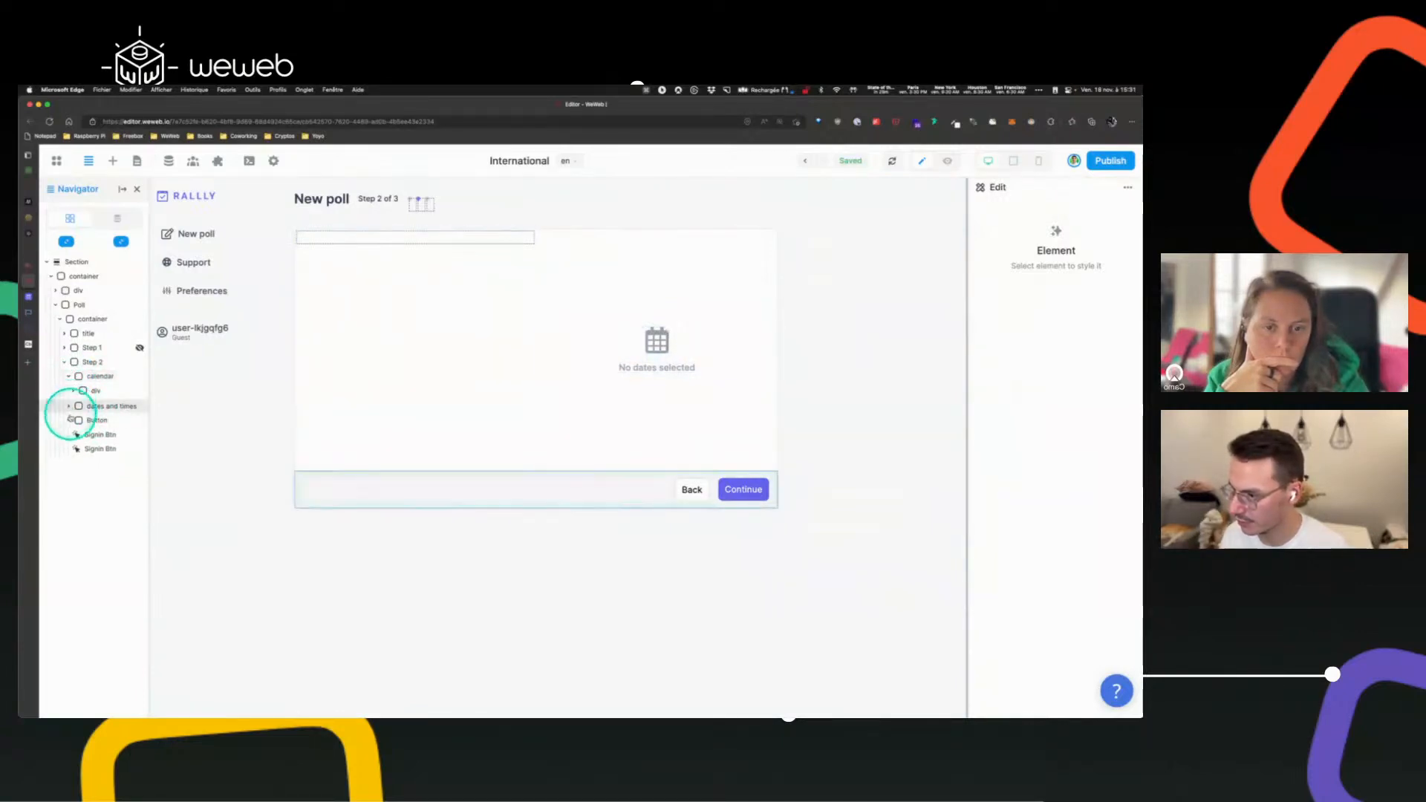
click(70, 422)
double_click(97, 391)
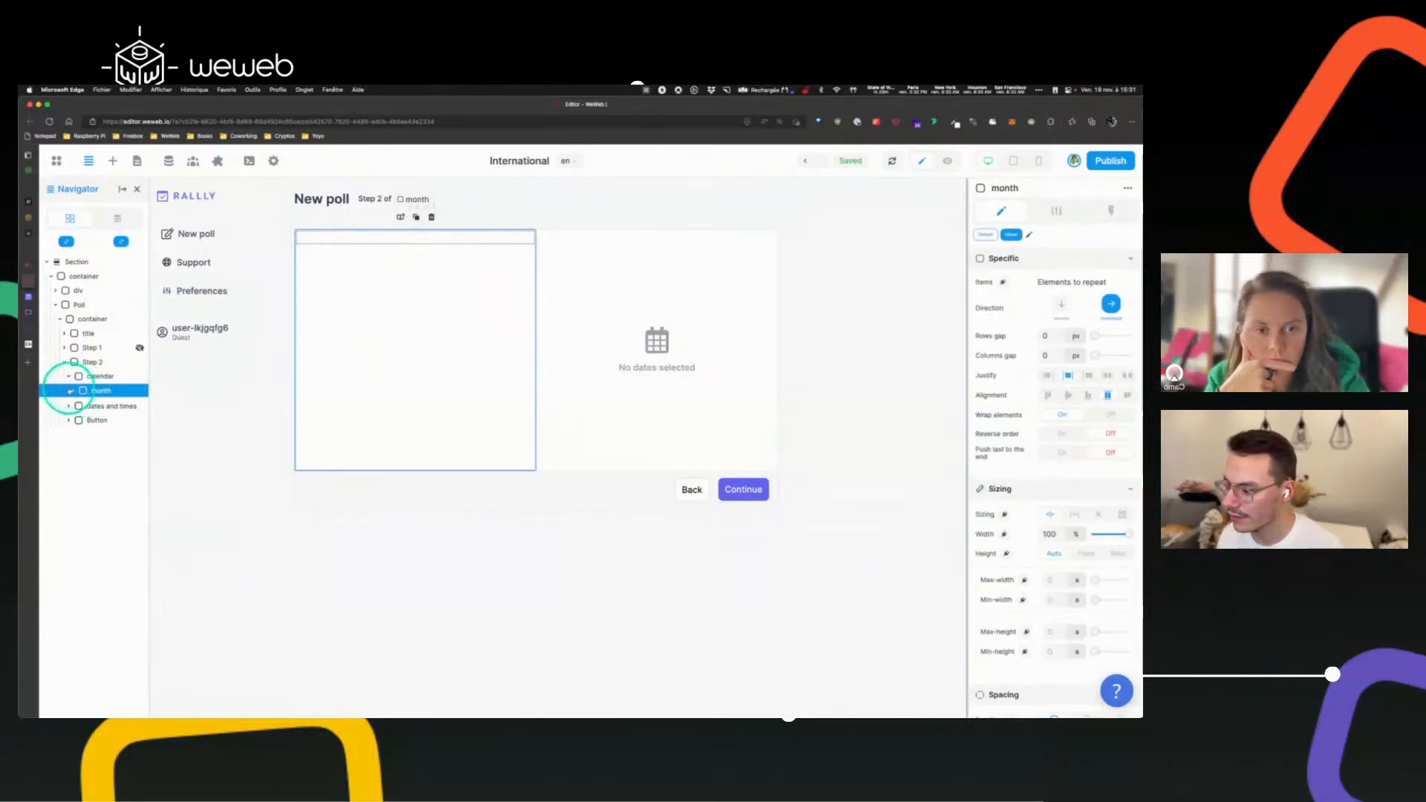
- Try to paste a copy of the Back button into the month container, and undo the paste
click(685, 488)
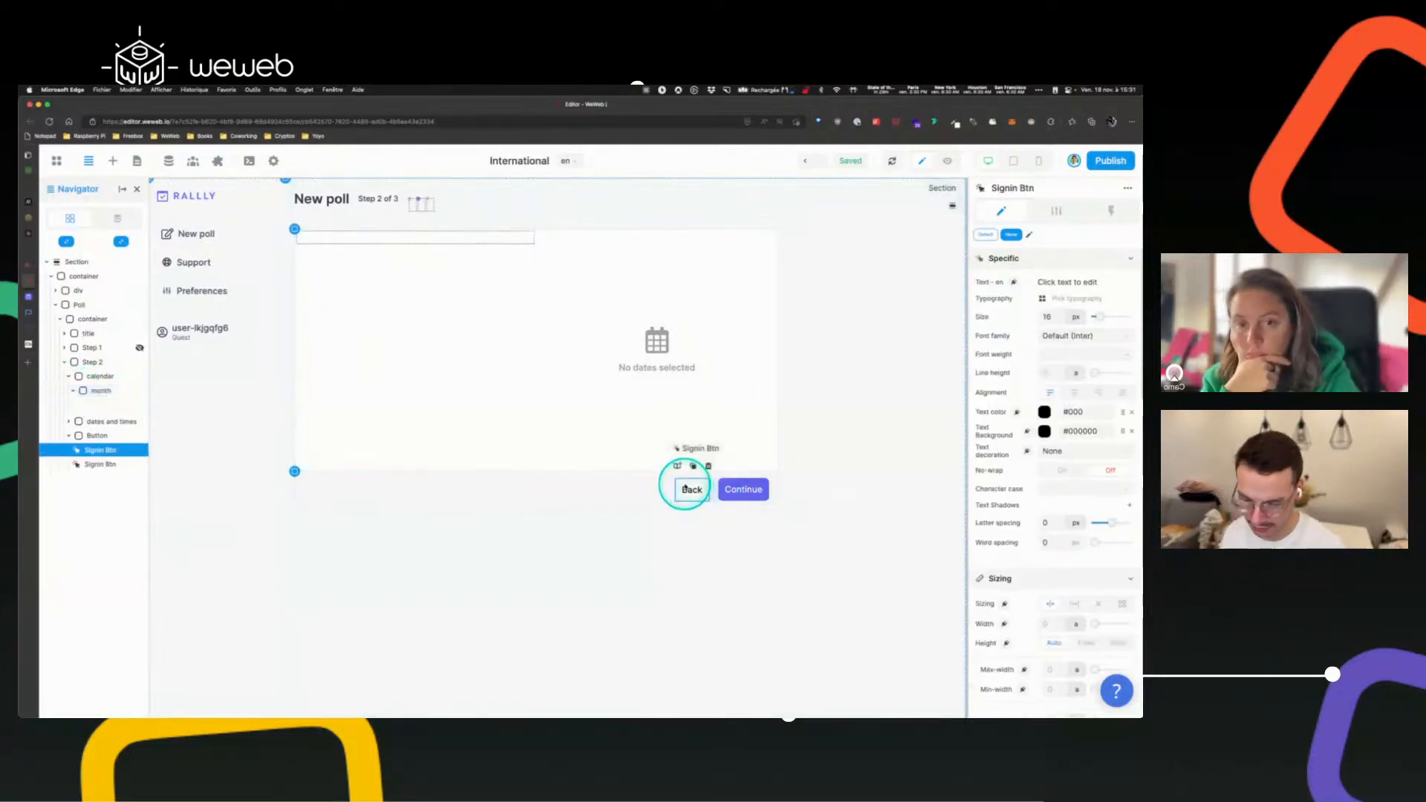
click(363, 238)
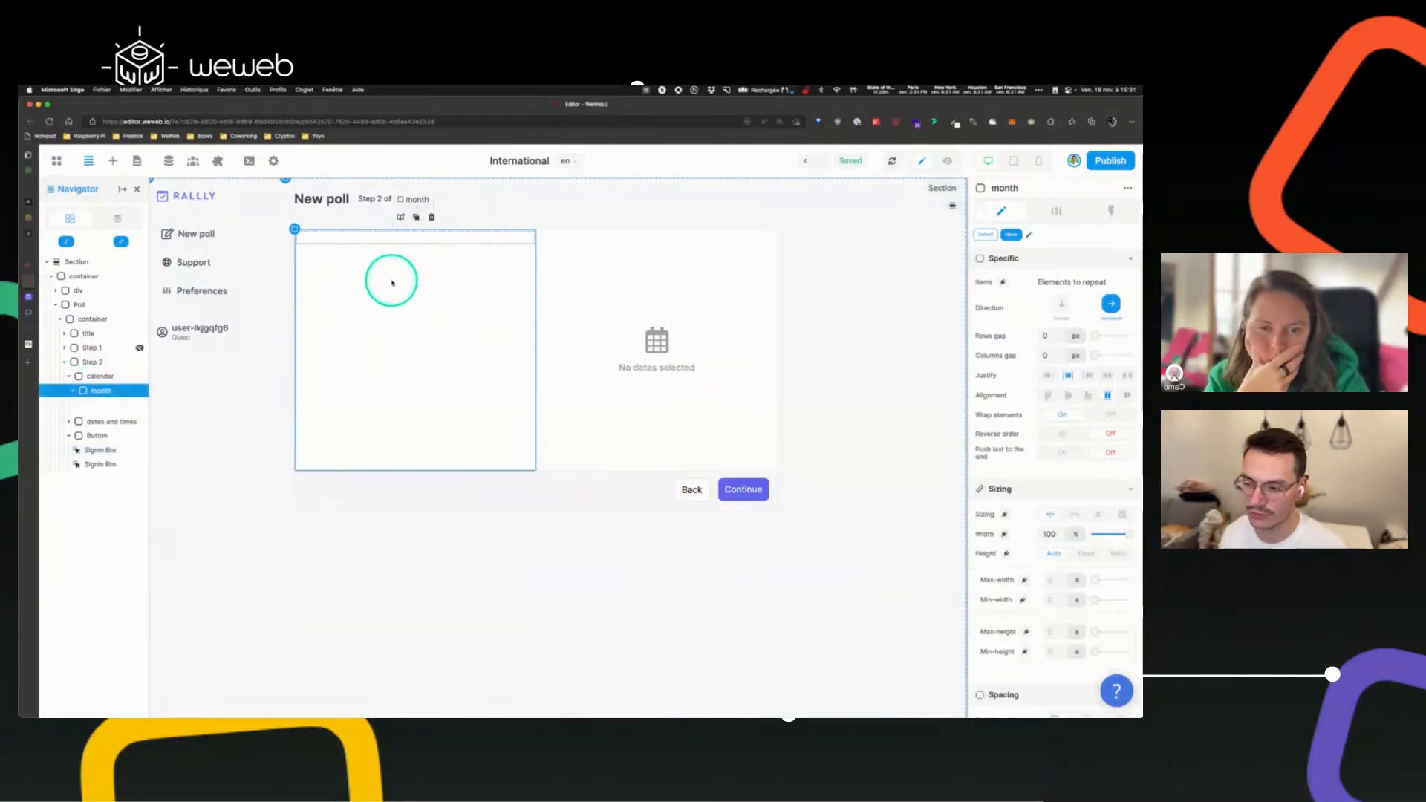
key(ctrl+v)
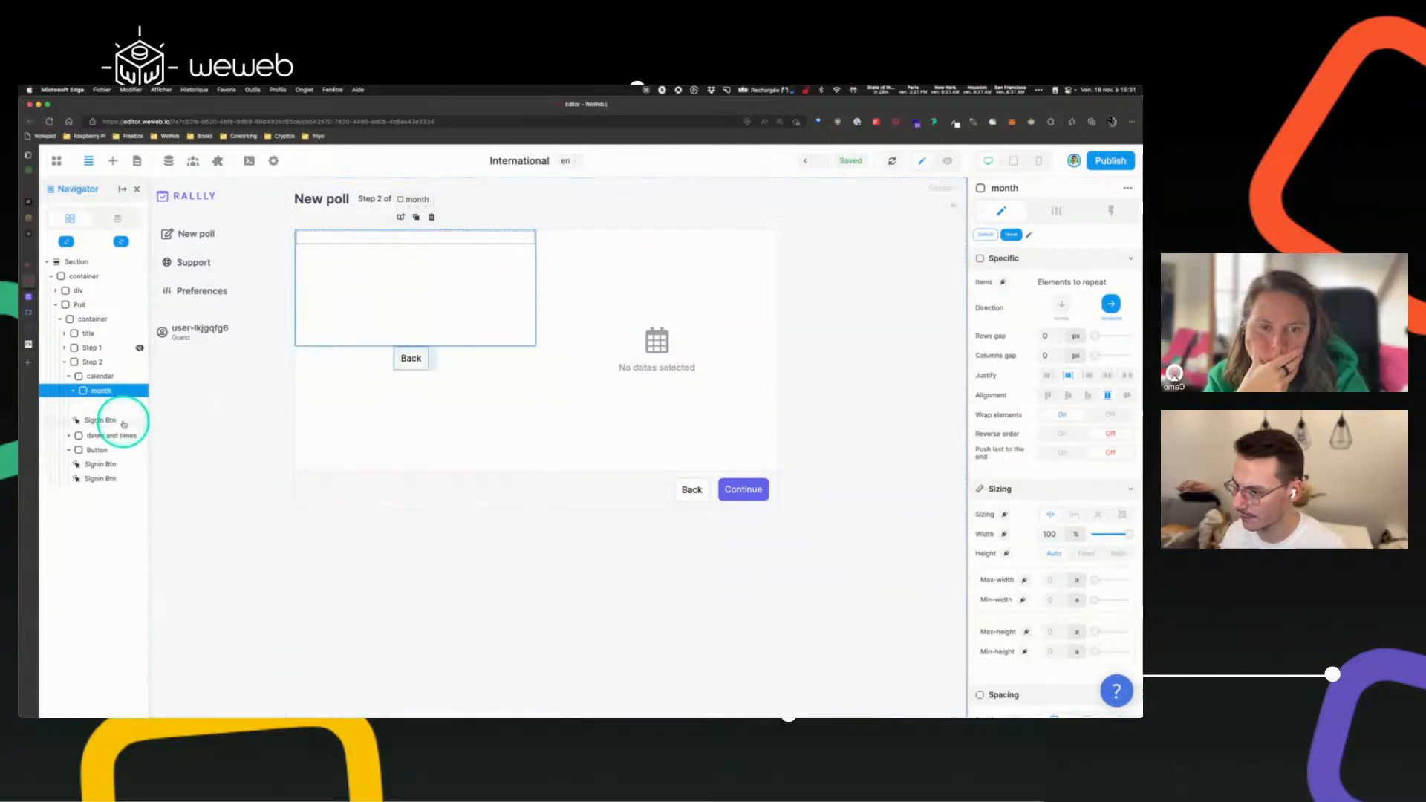
key(ctrl+z)
- Rename the two Signin Btn elements in the Step 2 button bar as "back button" and "continue button"
drag(116, 448, 99, 455)
double_click(100, 450)
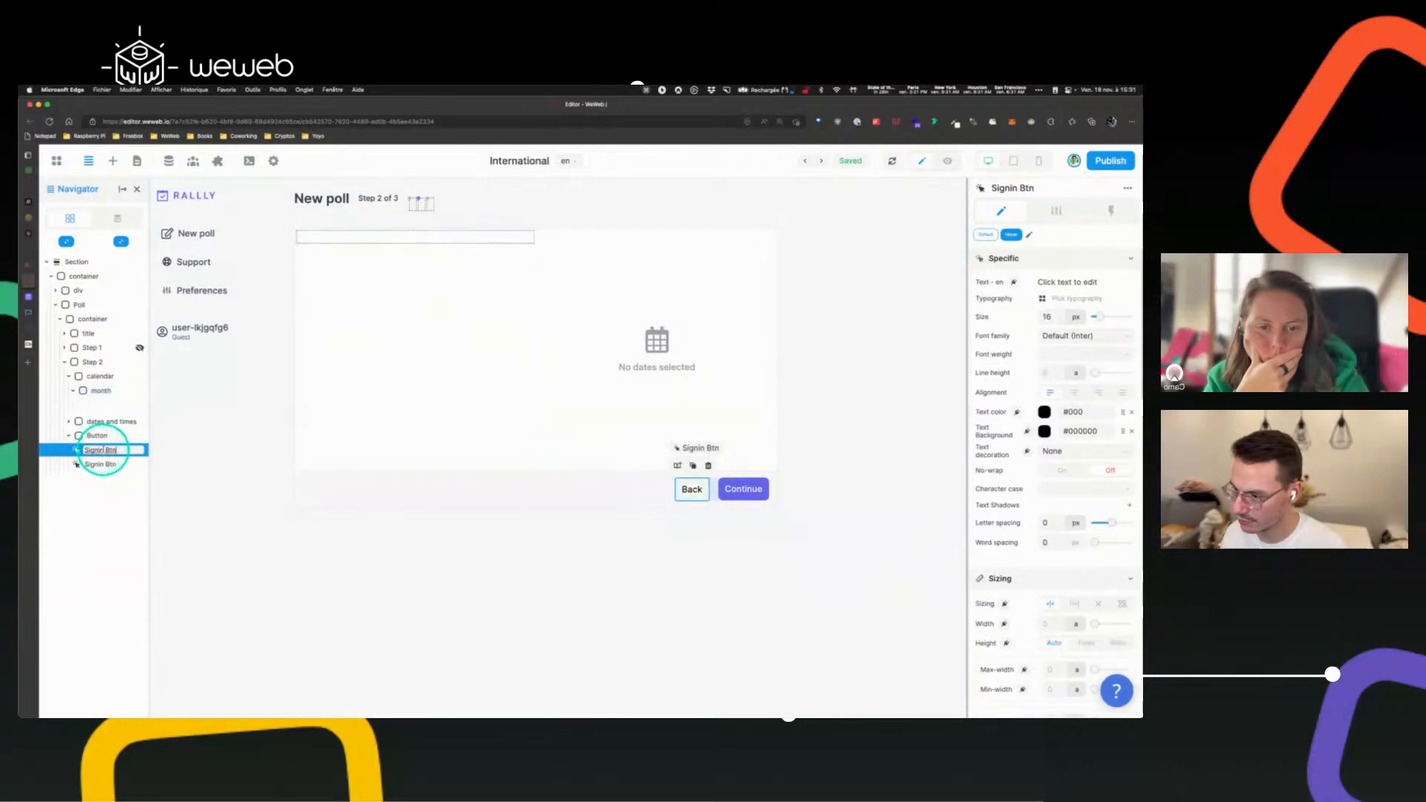
text(back)
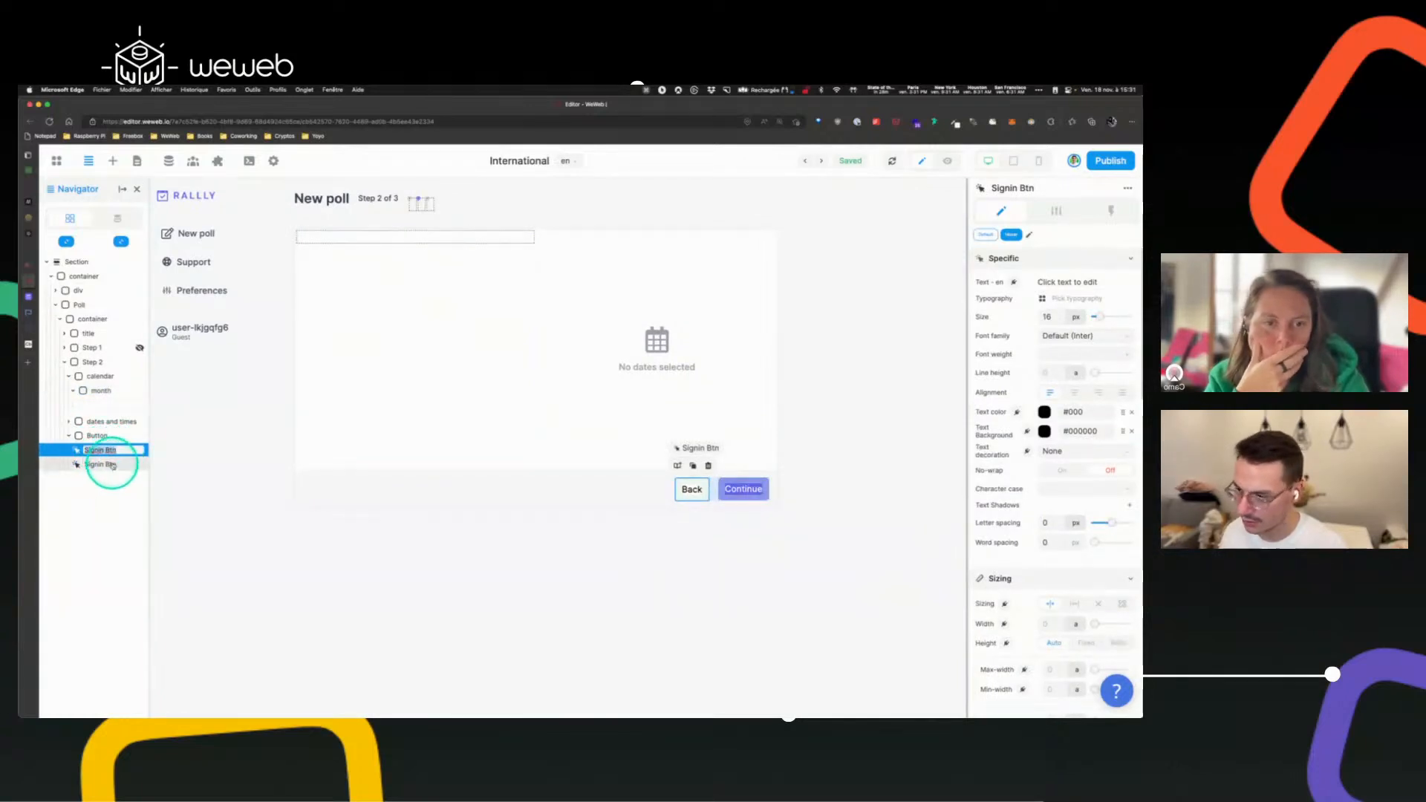
text( button)
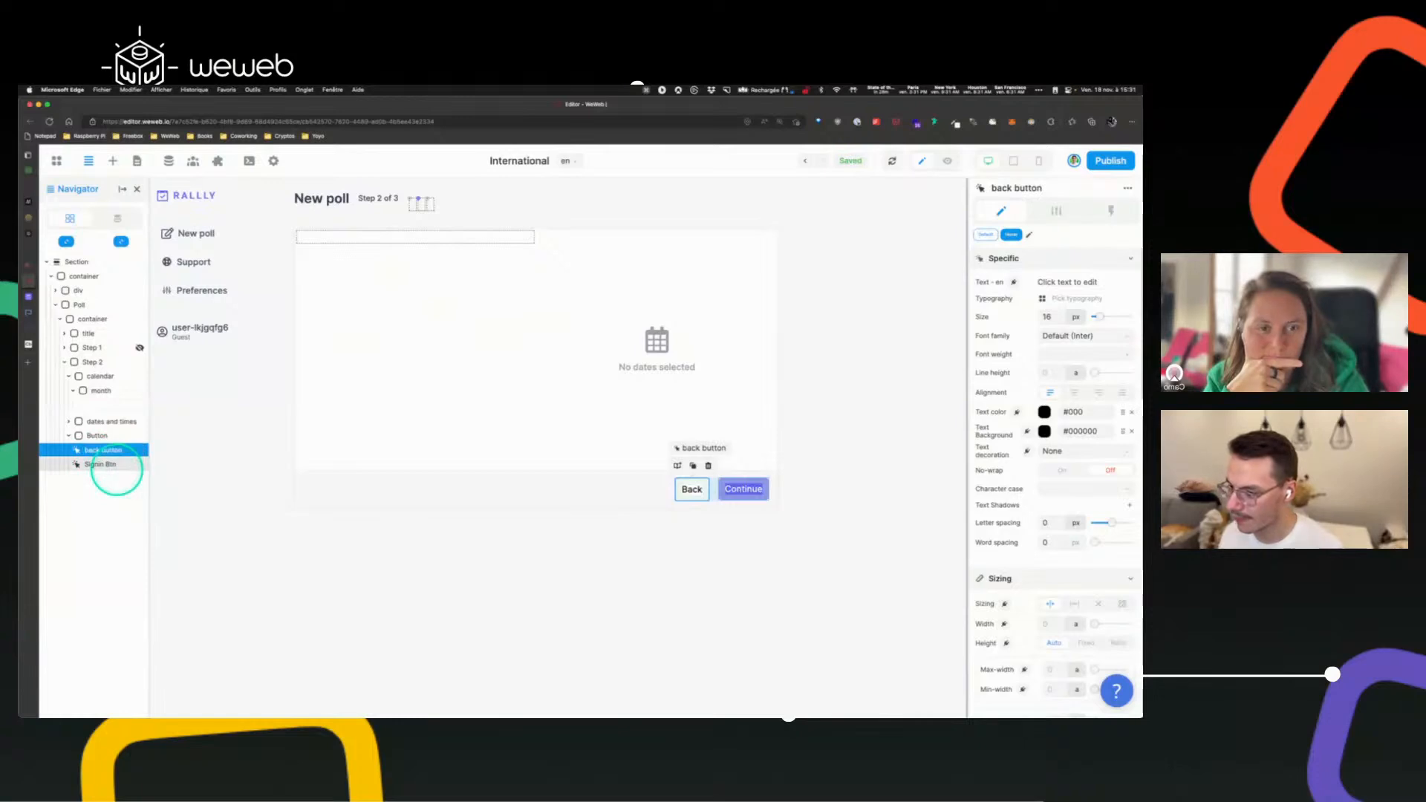
double_click(115, 467)
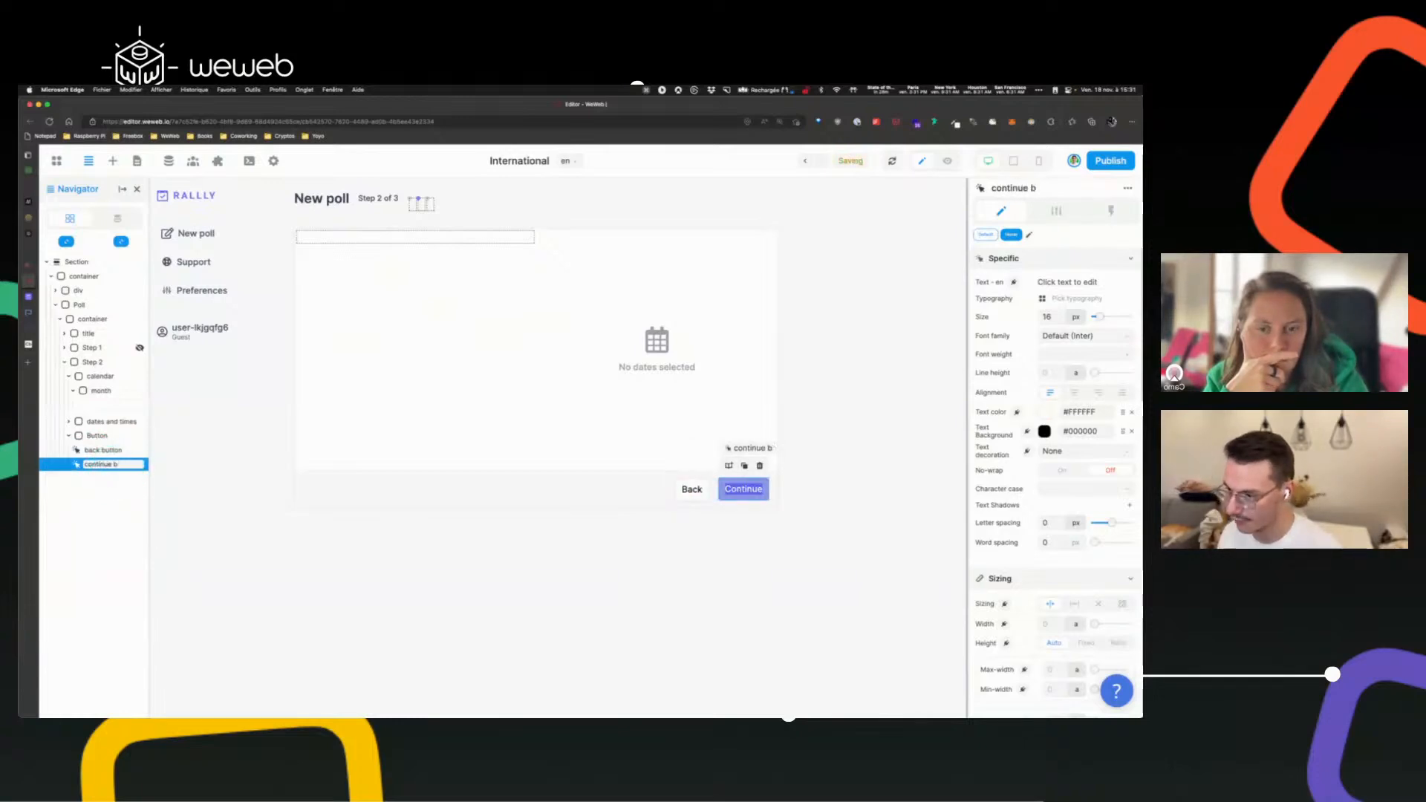
- Copy the back button into the month container and give the copy a uniform margin of 0 px
click(102, 450)
drag(96, 391, 109, 406)
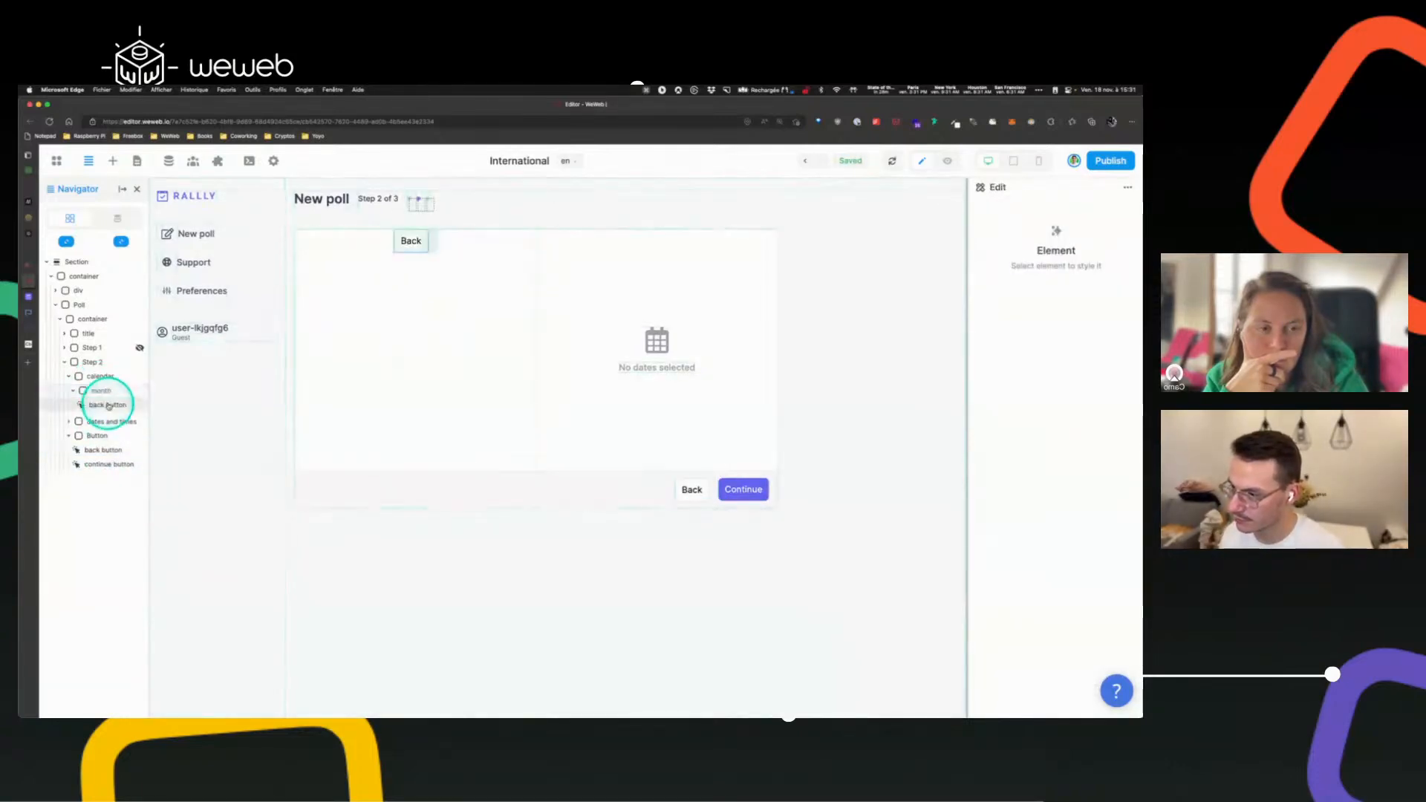
click(108, 405)
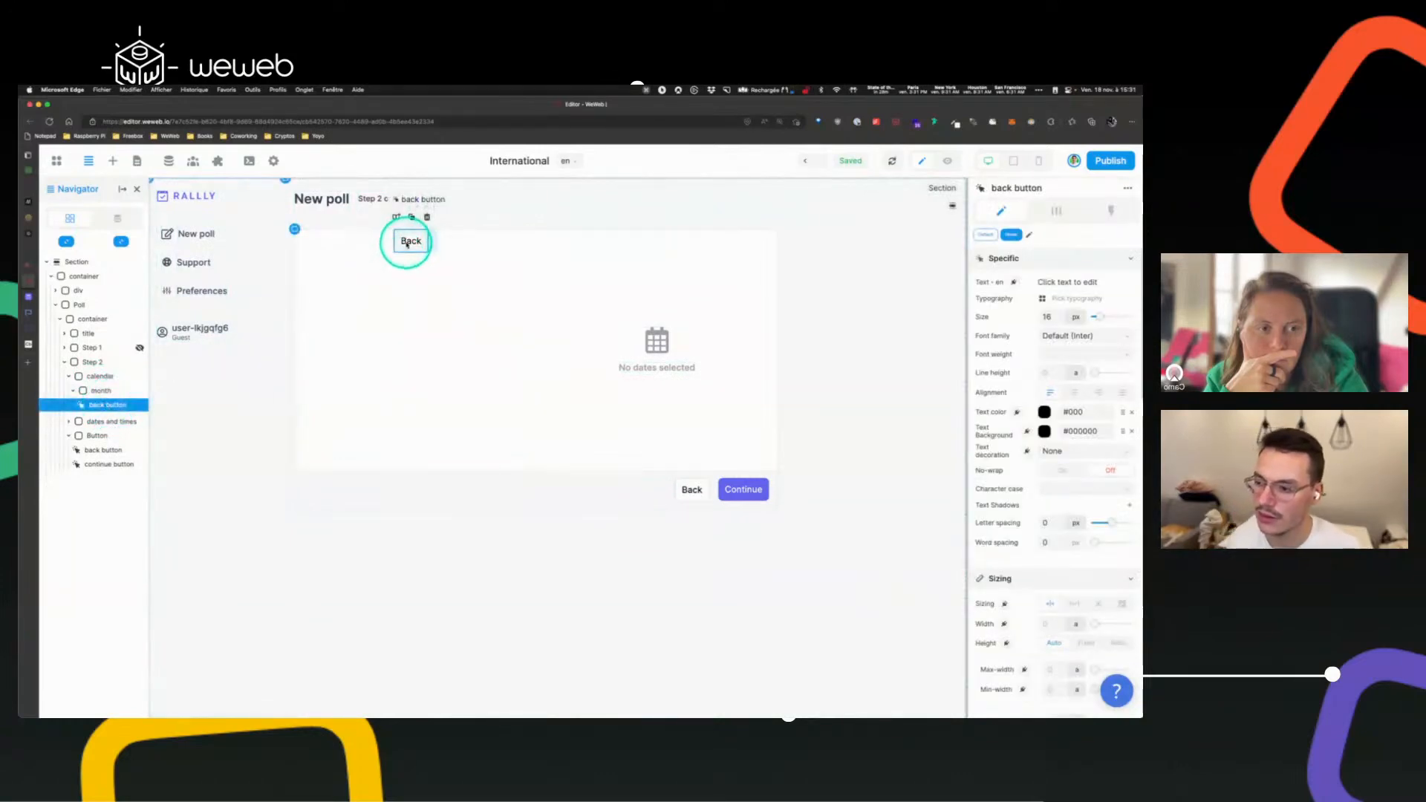
scroll(1032, 446, down, 5)
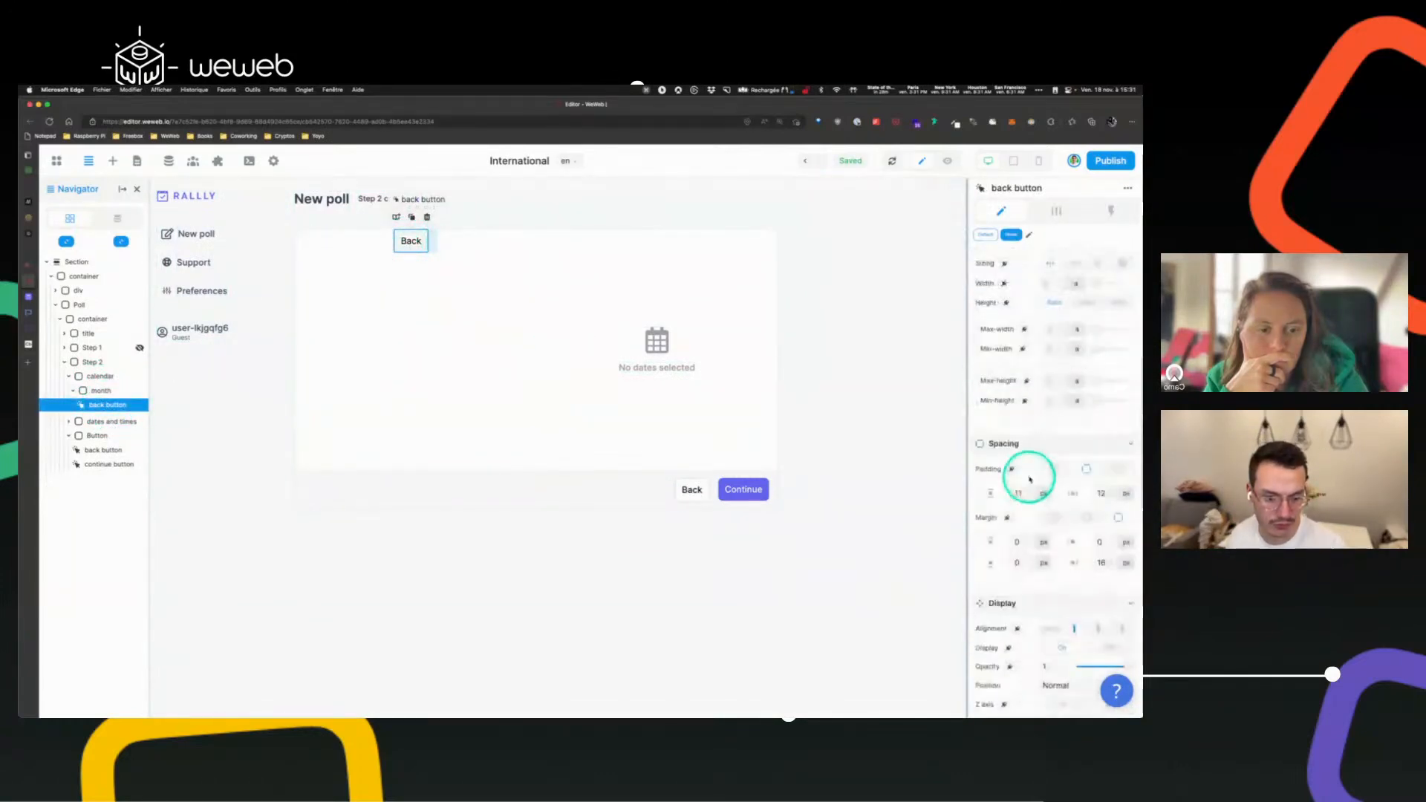
scroll(1040, 475, down, 2)
click(1049, 444)
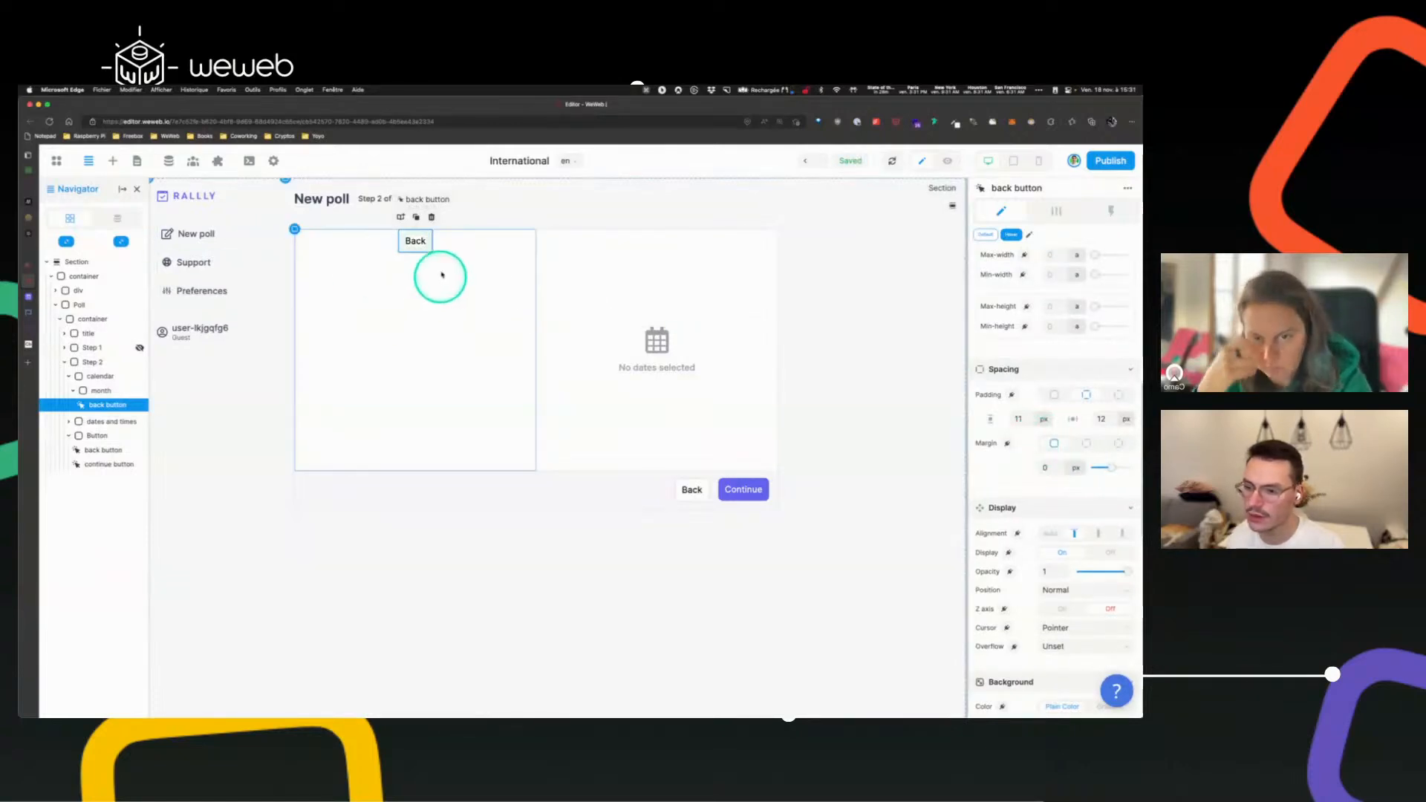
scroll(1051, 342, up, 7)
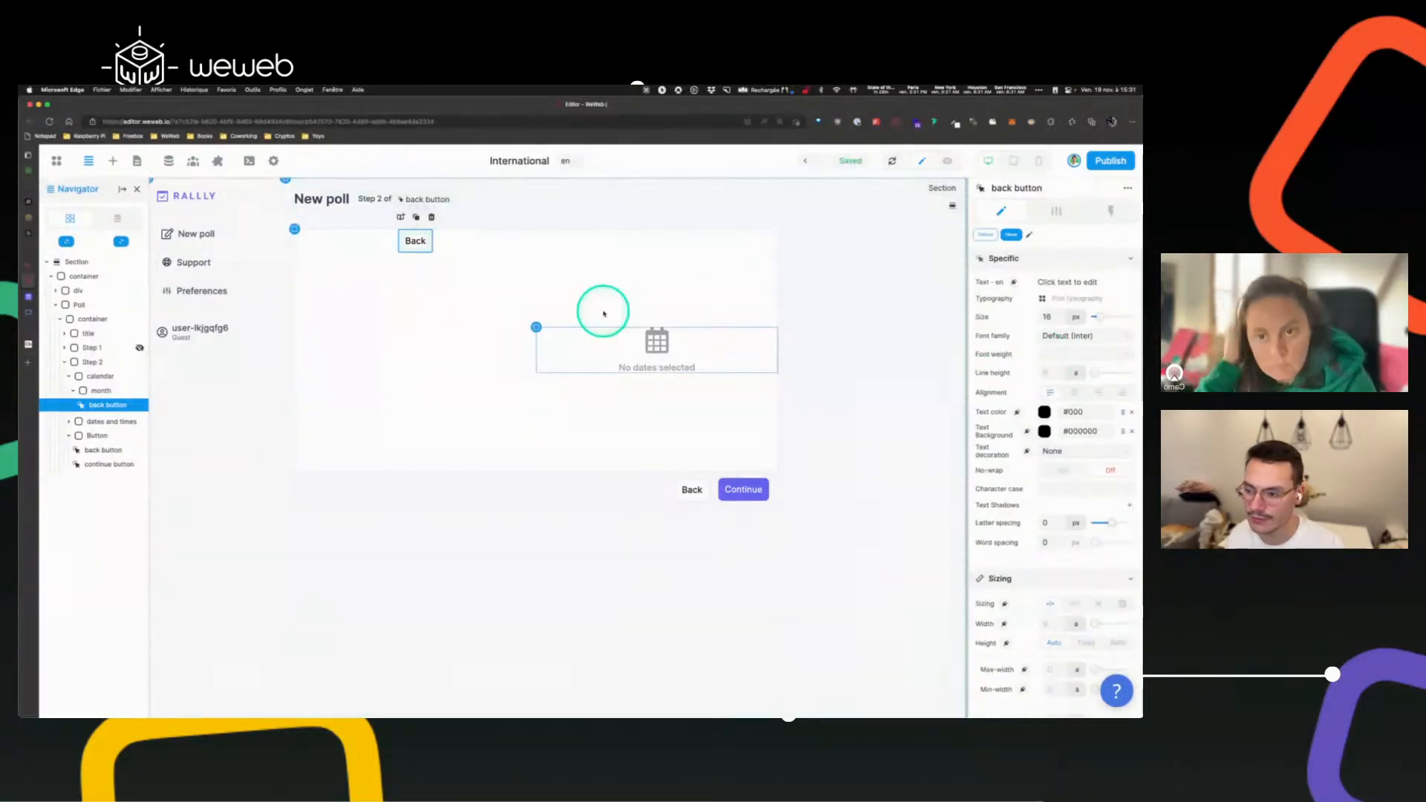
- Clear the label of the back button in the month container and turn on its left icon
double_click(415, 241)
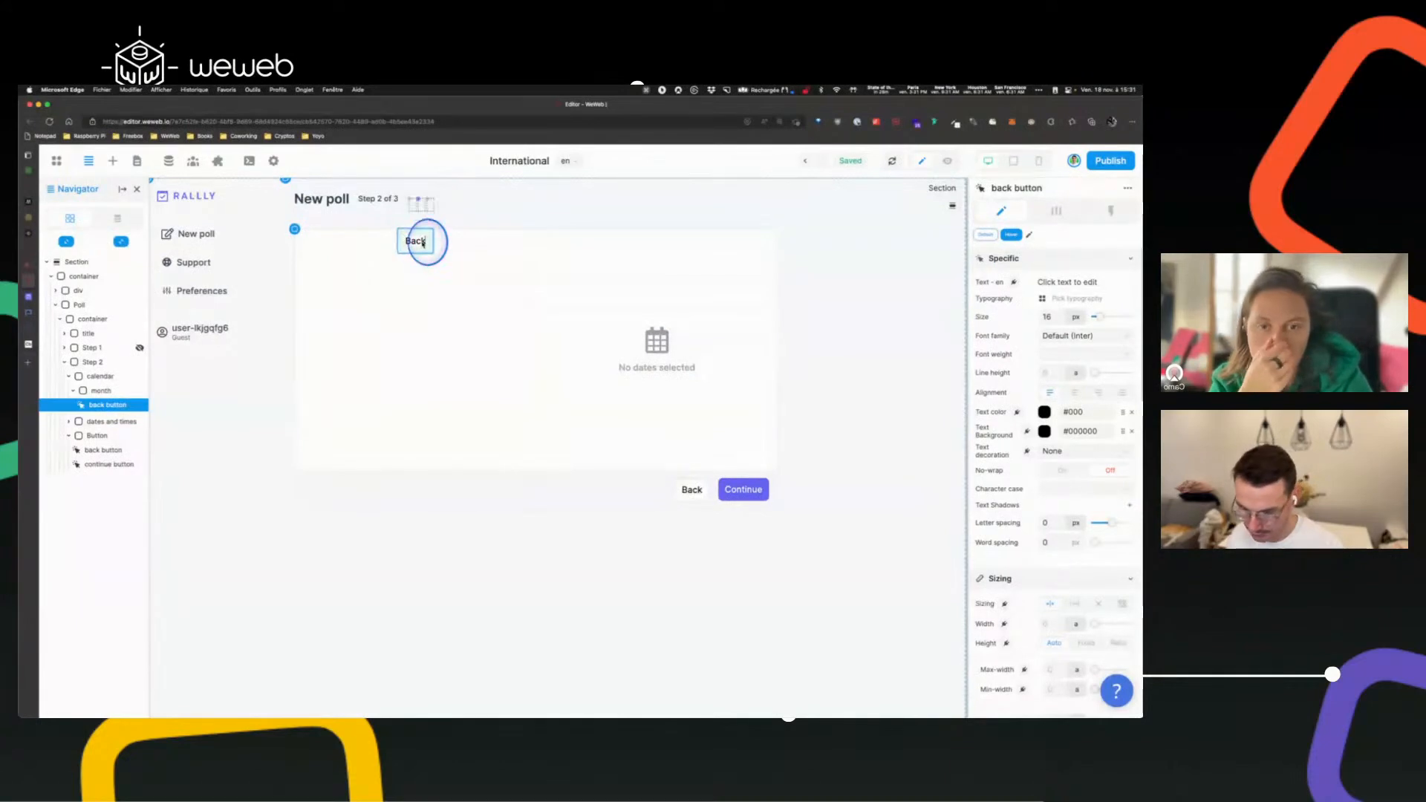
key(ctrl+a)
key(BackSpace)
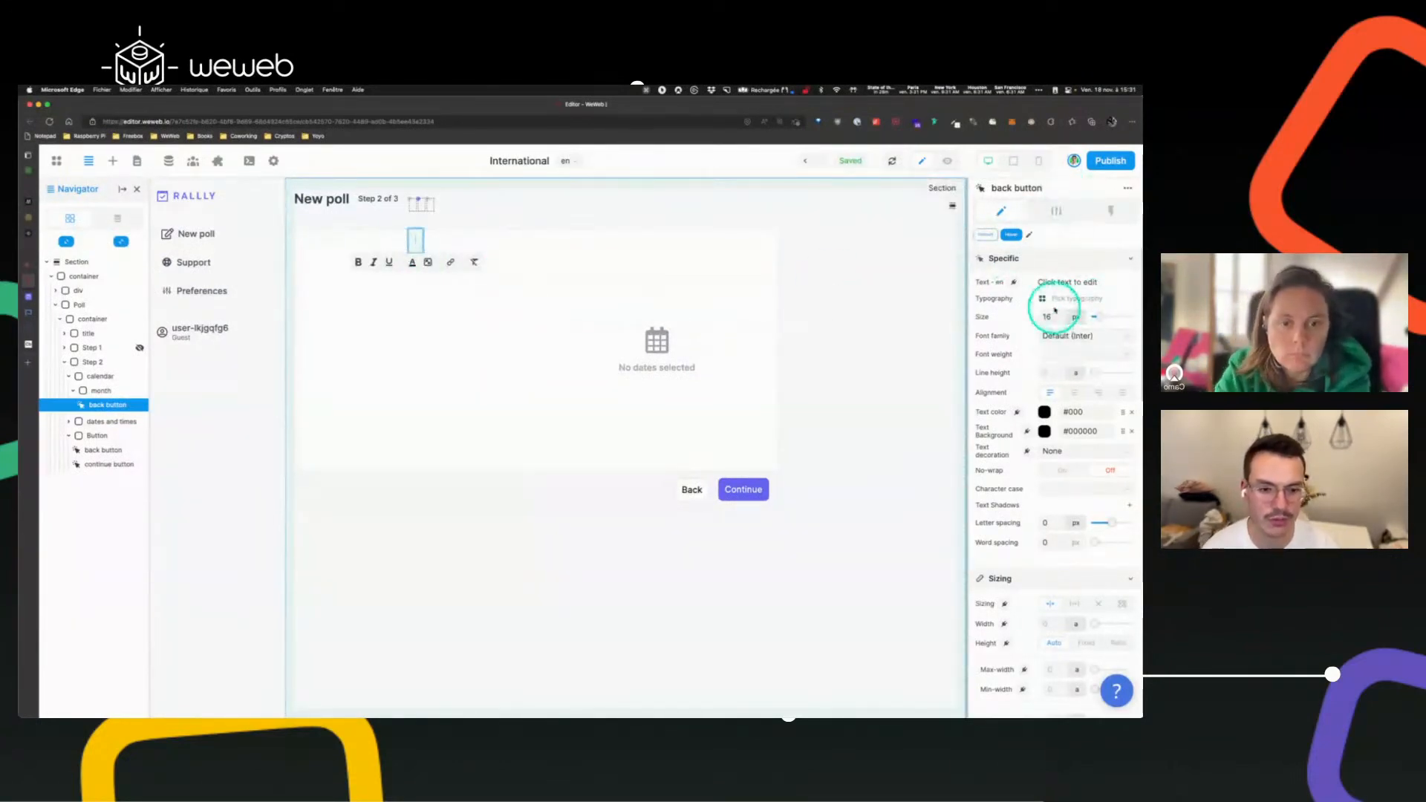
click(1054, 211)
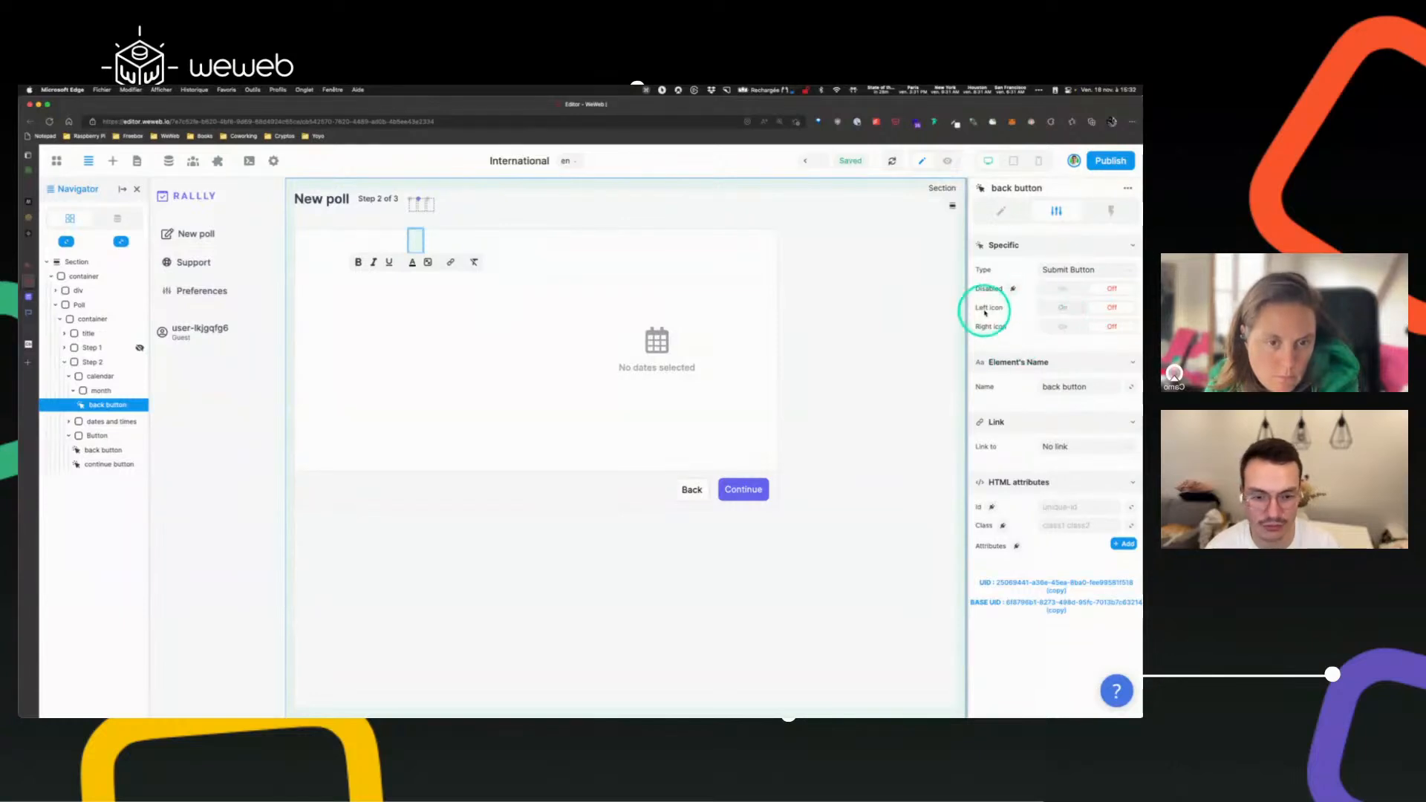
click(1062, 307)
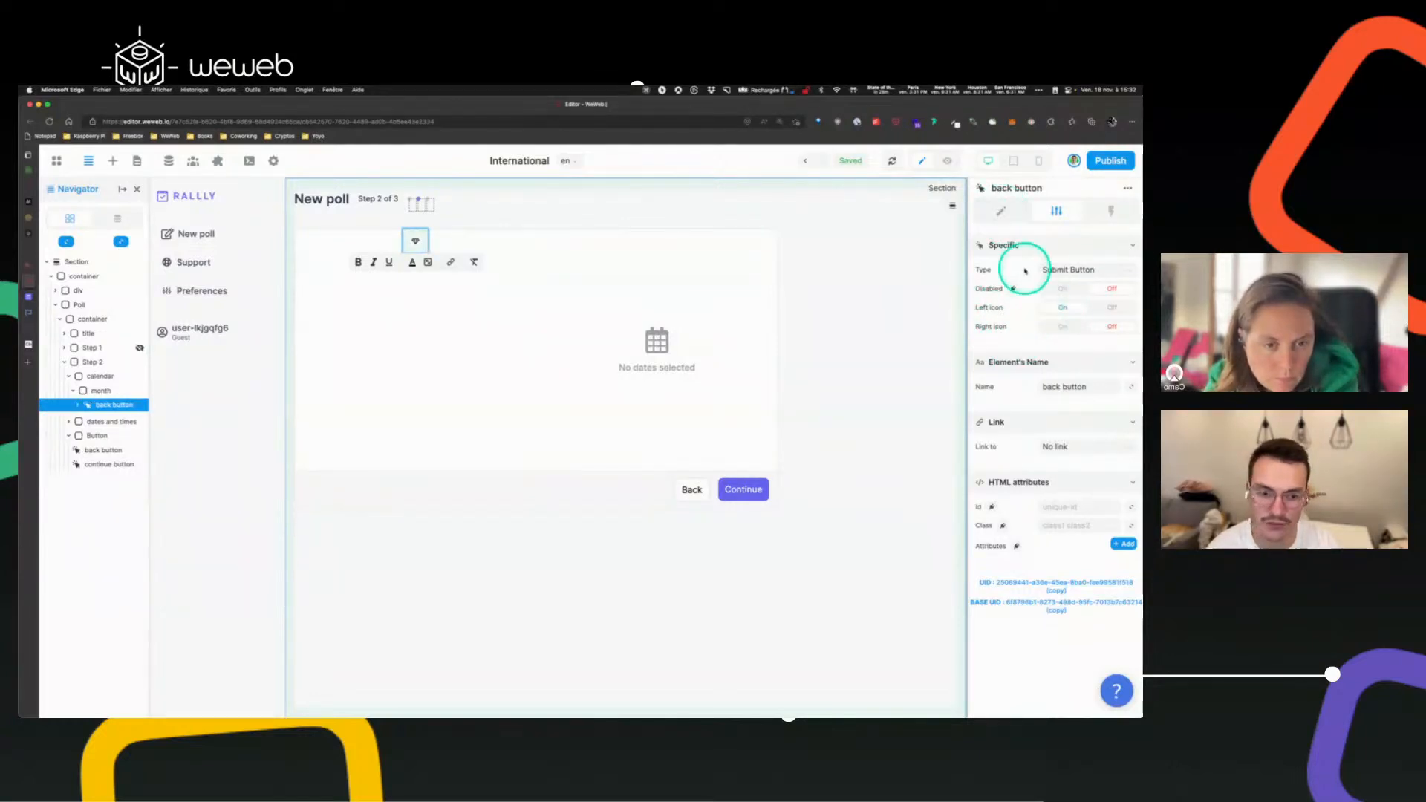
- Set the type to Button for the month container's icon button and for the Back and Continue buttons below
click(1066, 270)
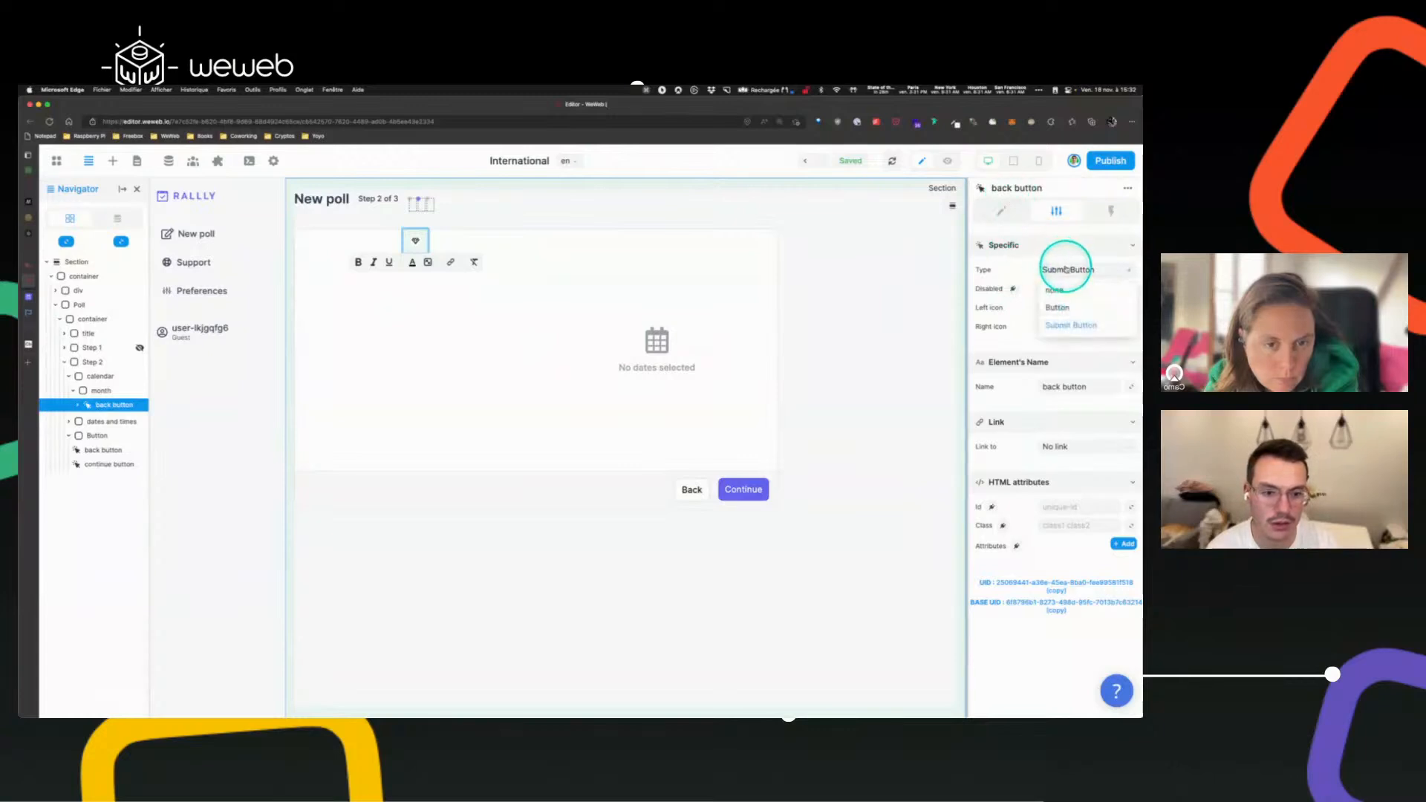
click(1068, 307)
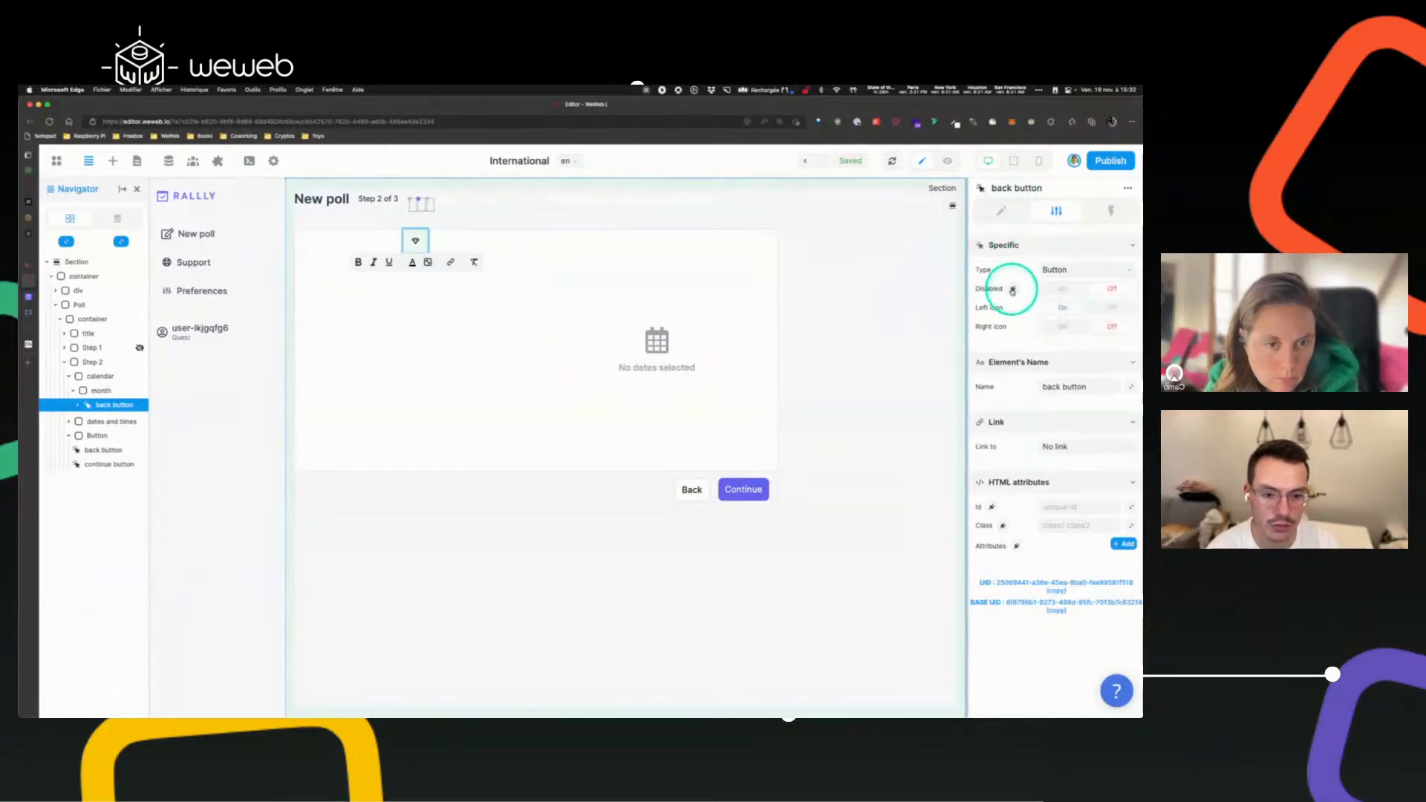
click(691, 489)
click(1060, 271)
click(1051, 304)
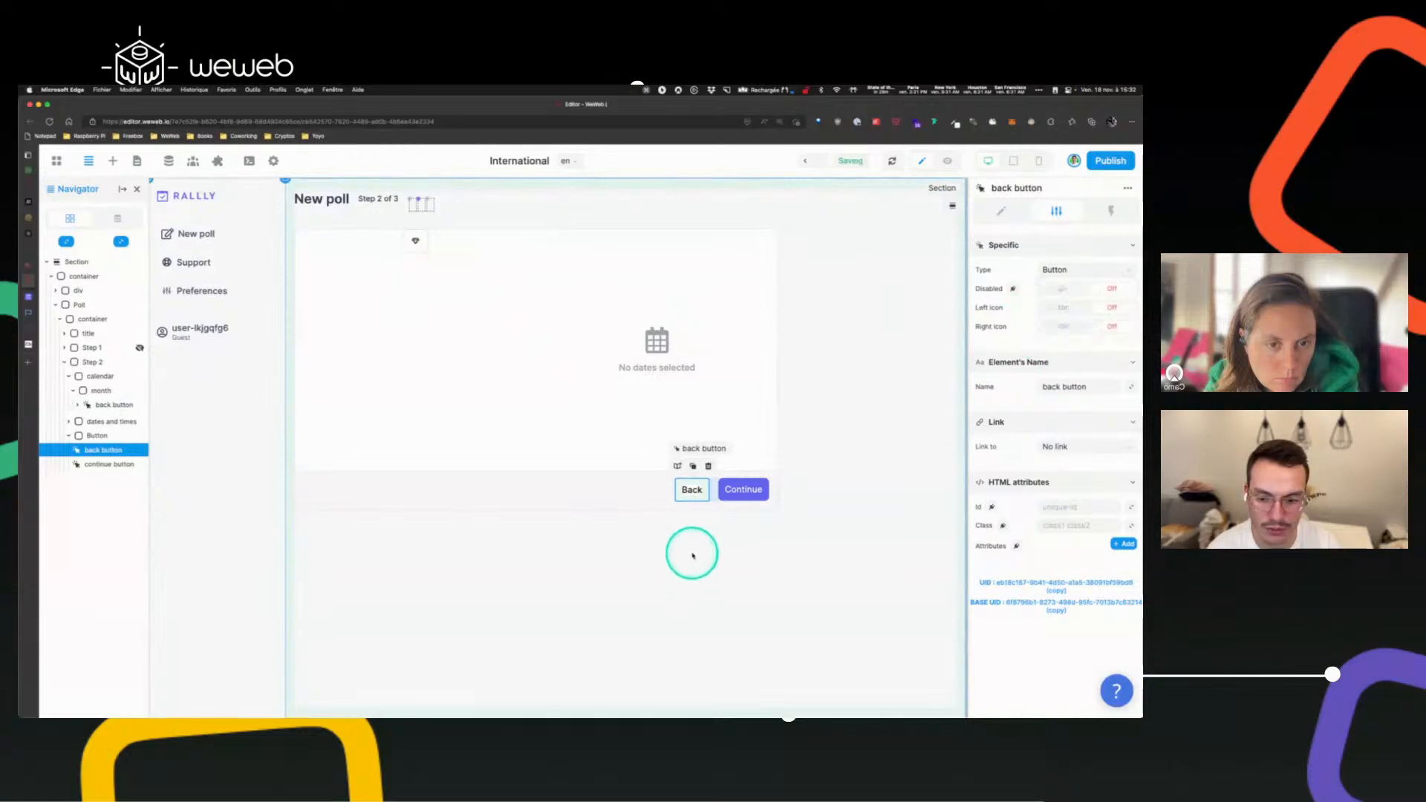
click(743, 488)
click(1049, 271)
click(1063, 301)
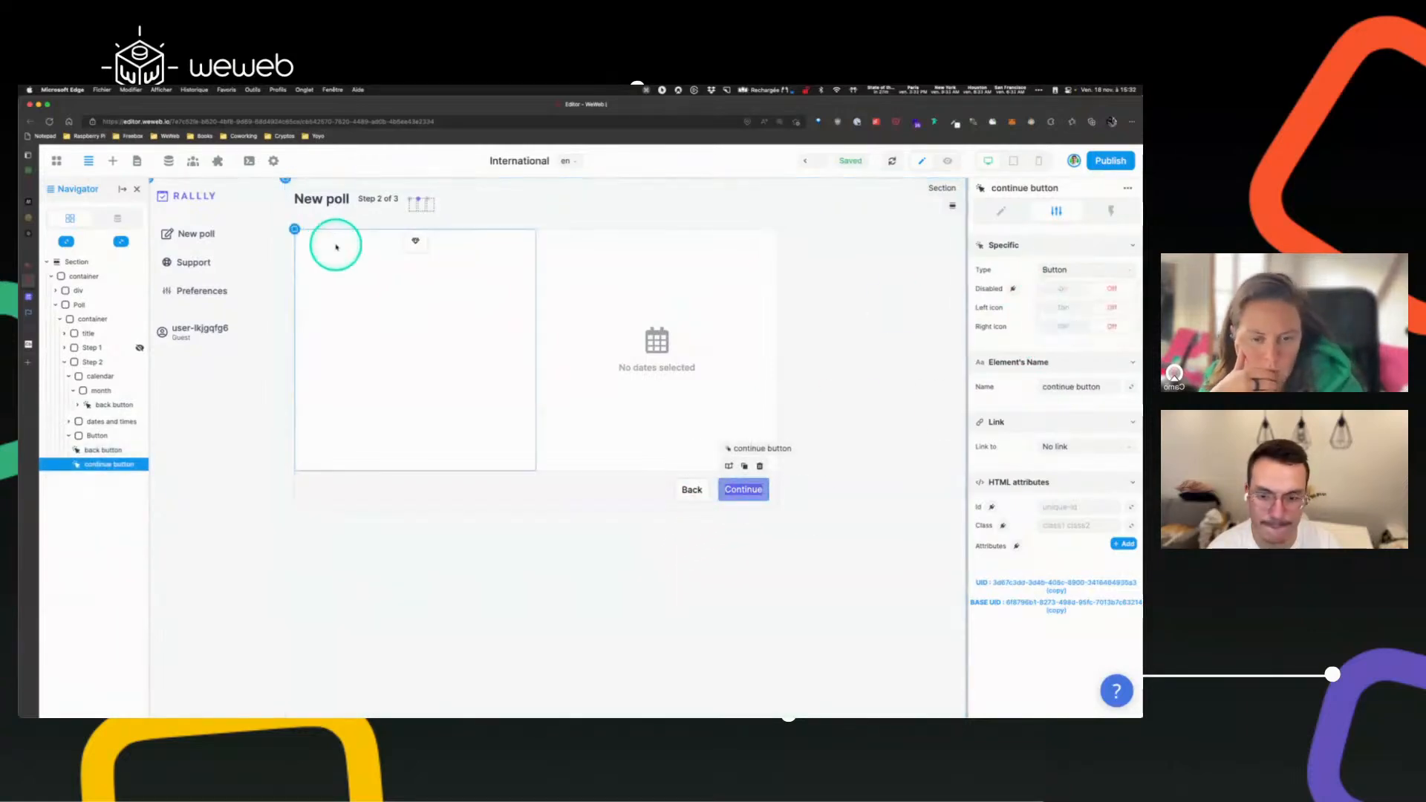
click(414, 241)
click(1000, 211)
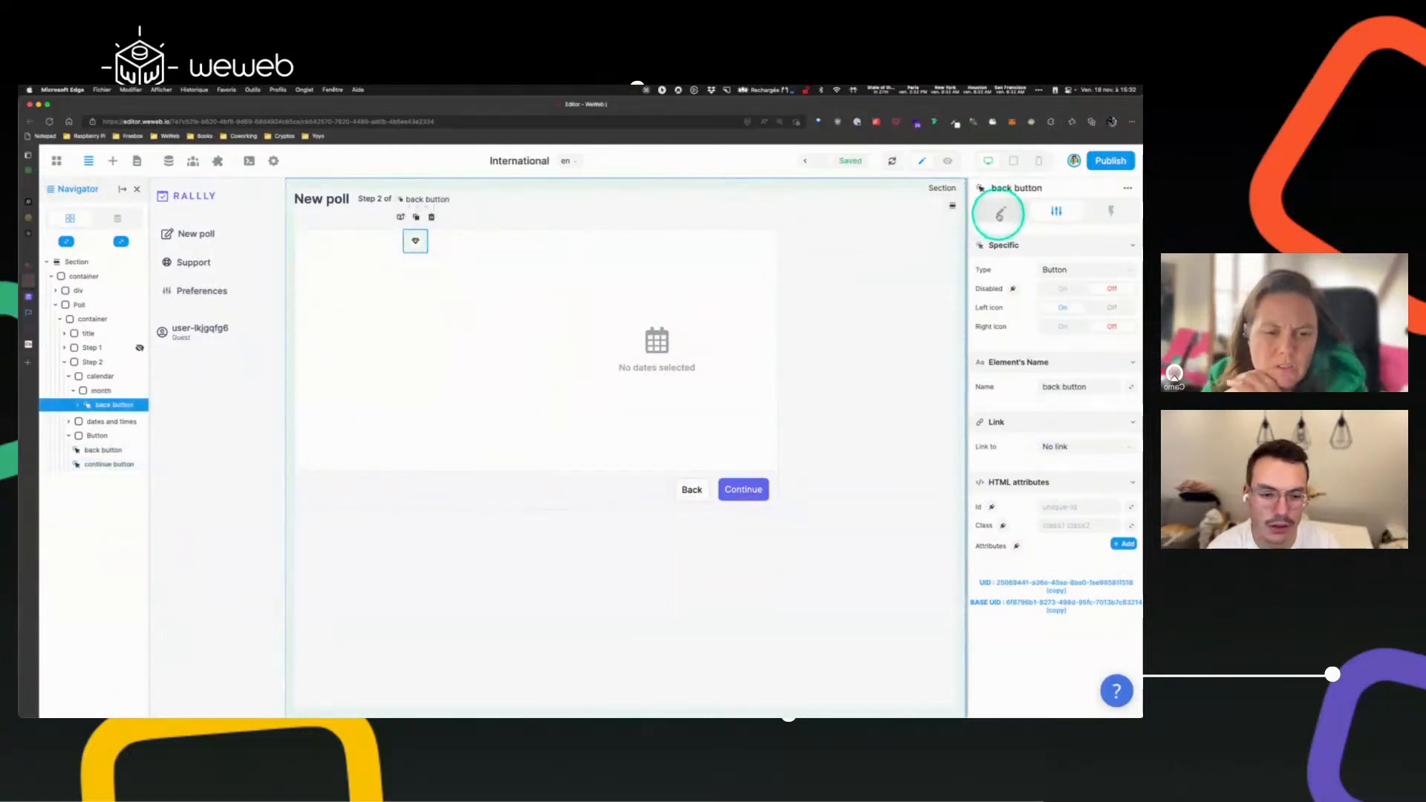
click(1057, 211)
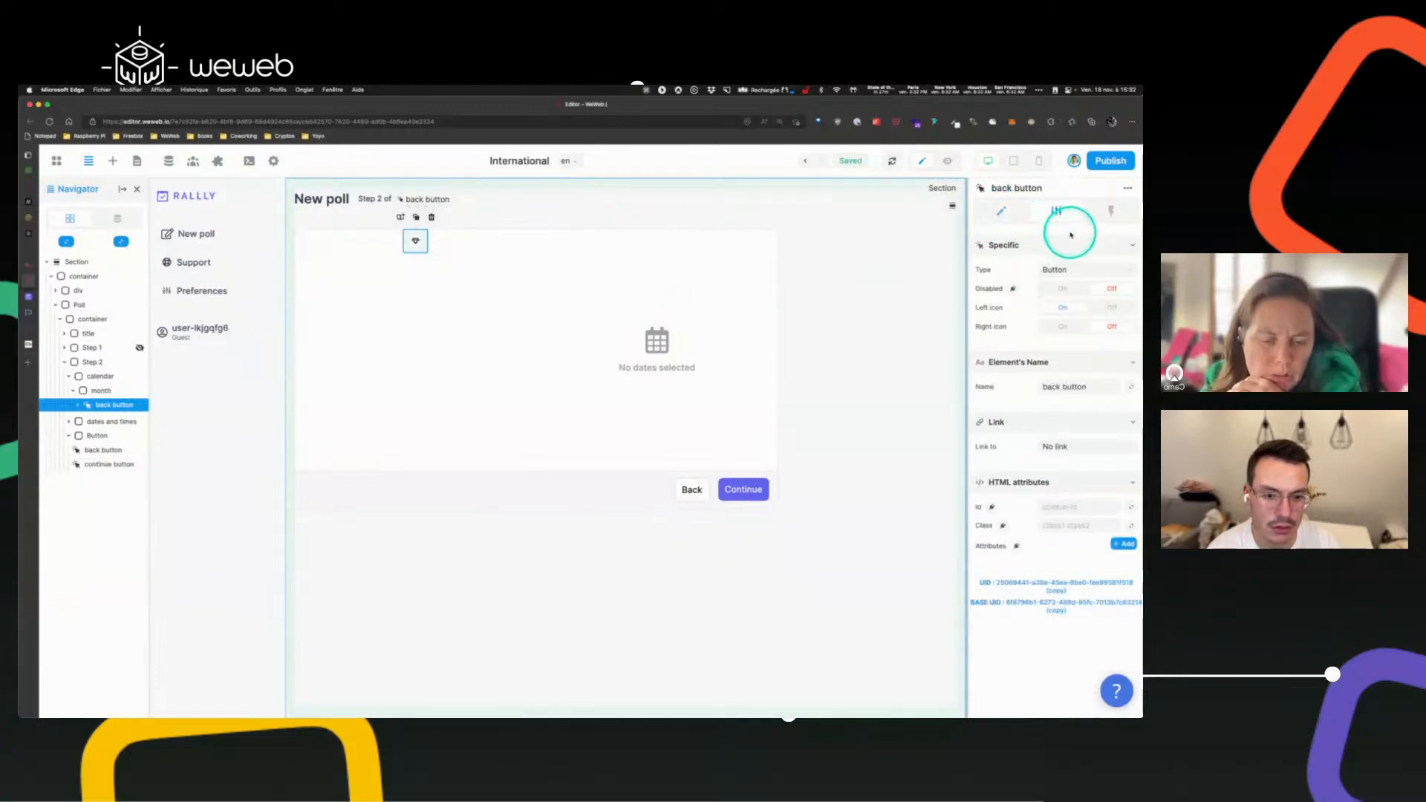
click(1063, 304)
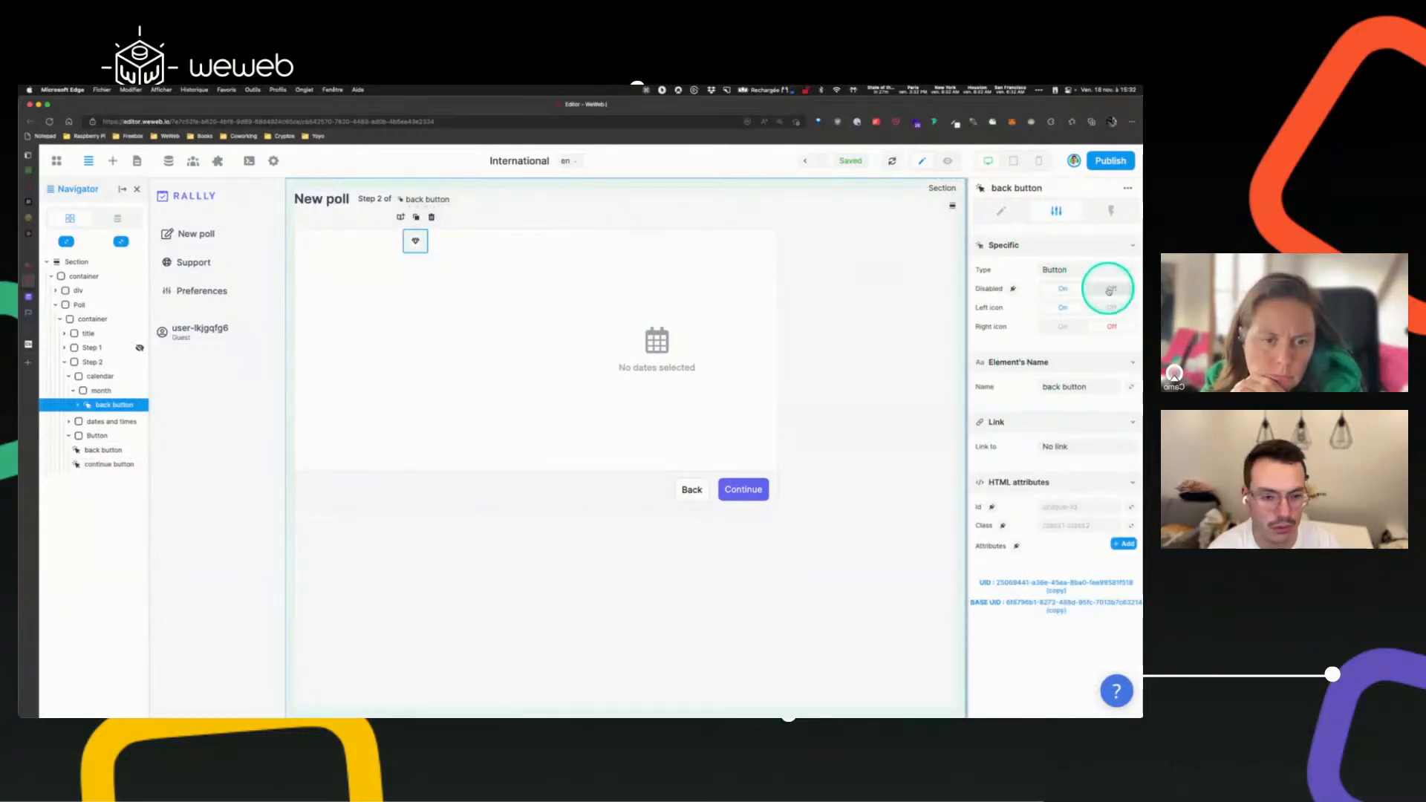
click(1110, 289)
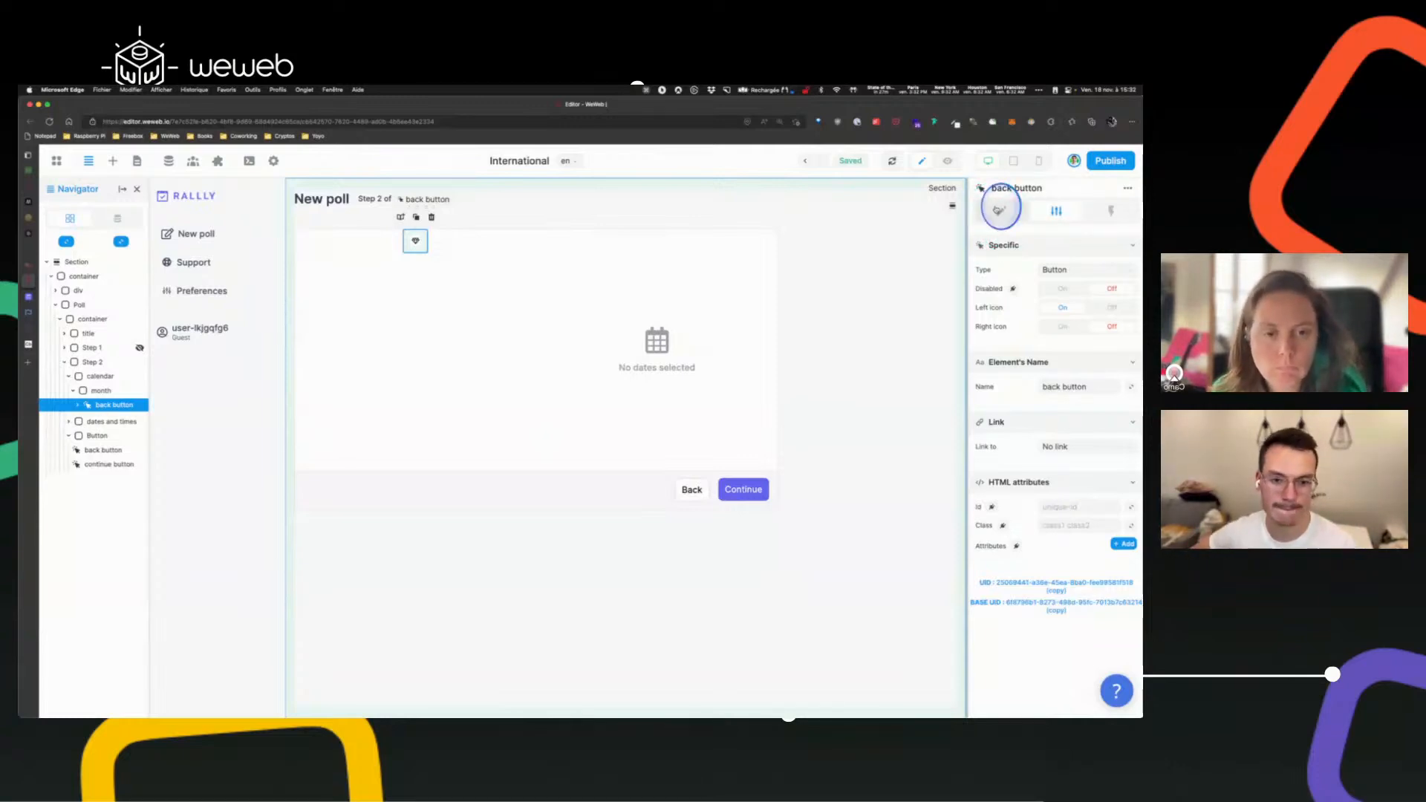
- Open the icon picker for the month container's button icon and search the Font Awesome sets for "caret"
click(999, 210)
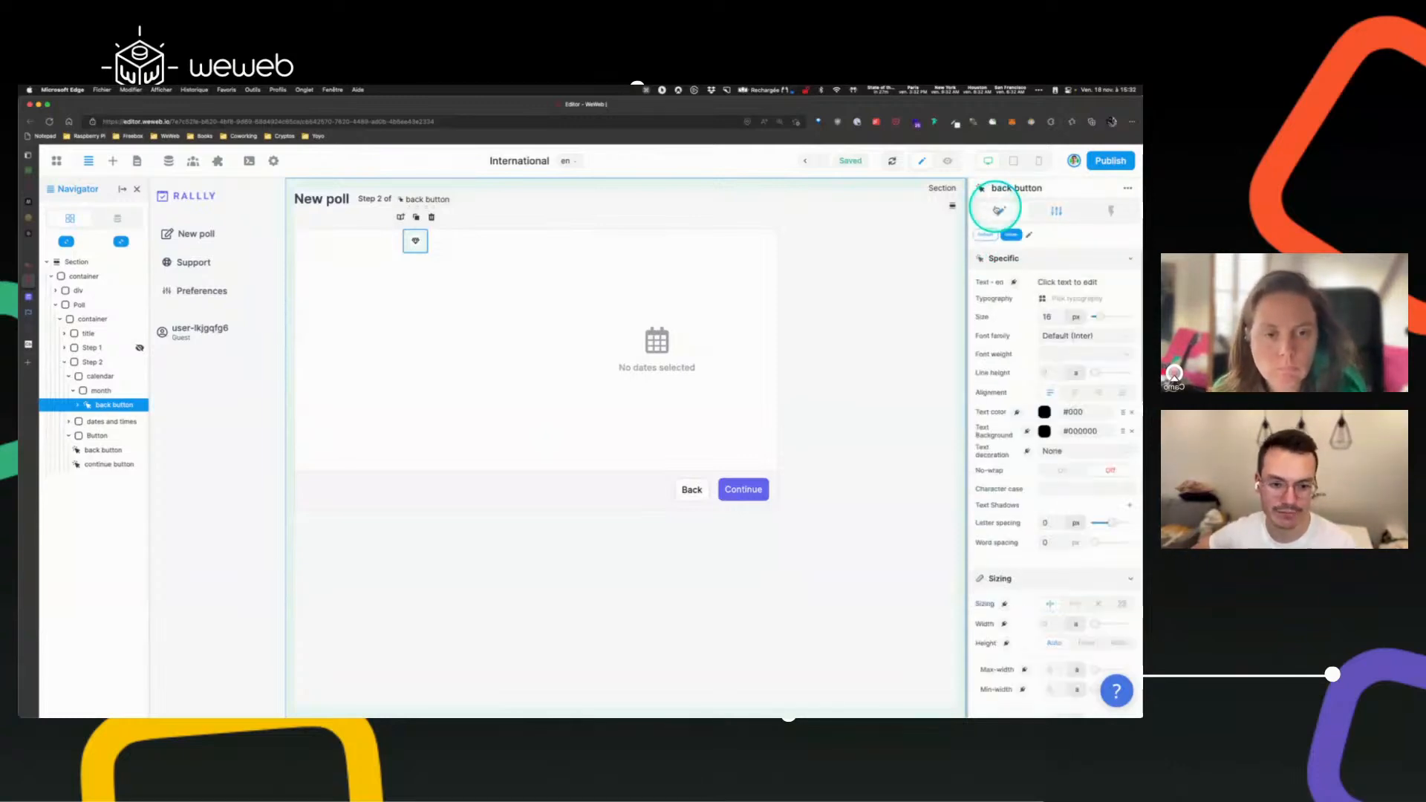
click(413, 242)
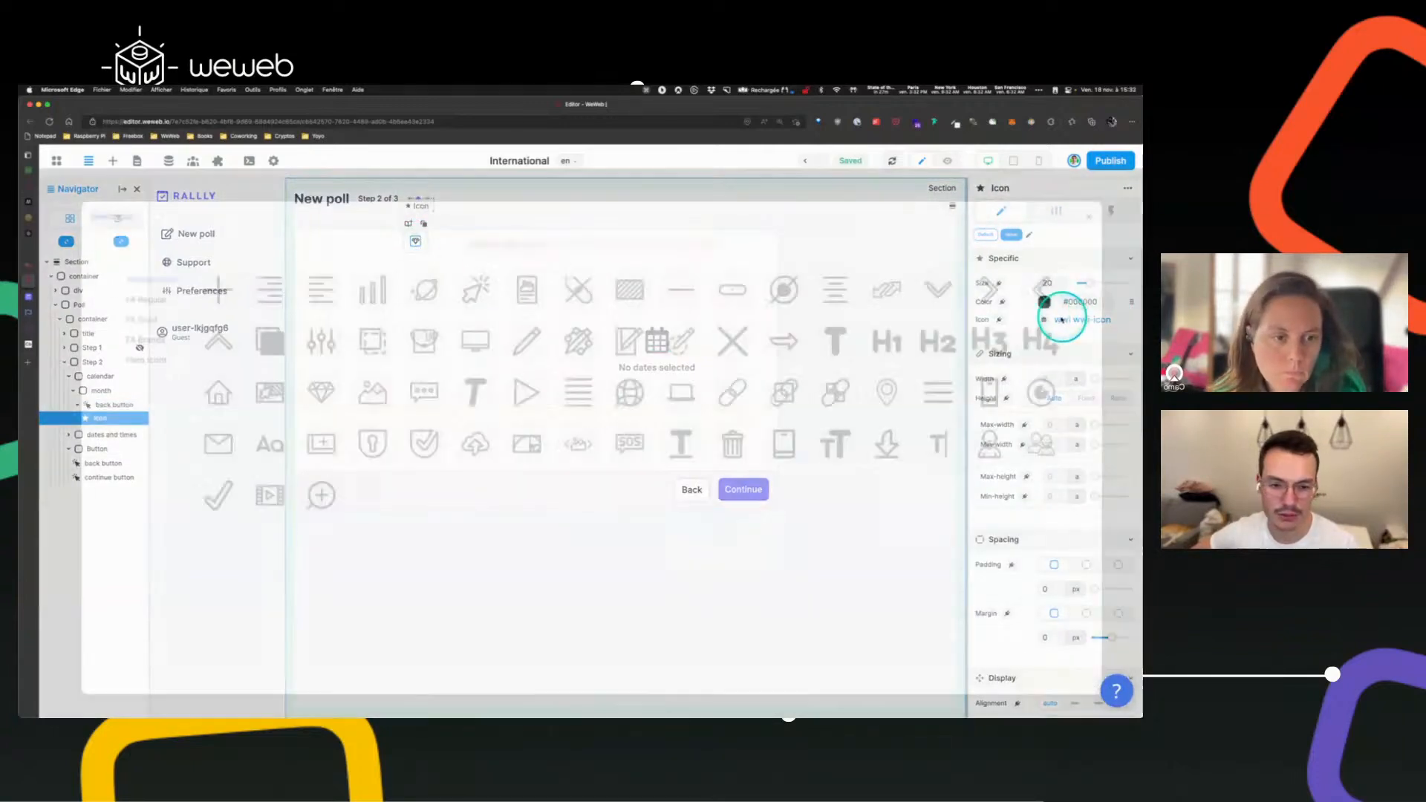
click(1101, 314)
click(119, 289)
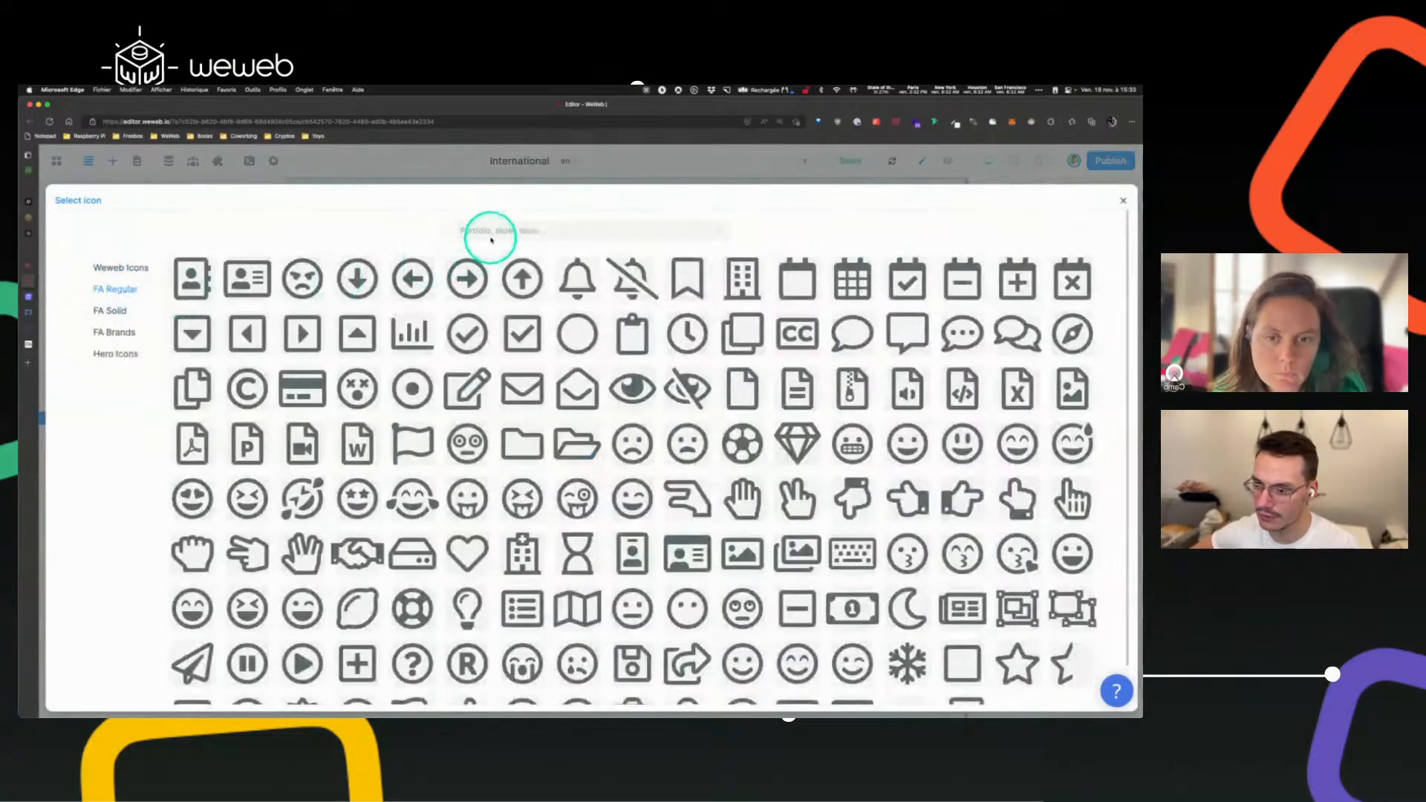
click(489, 232)
text(care)
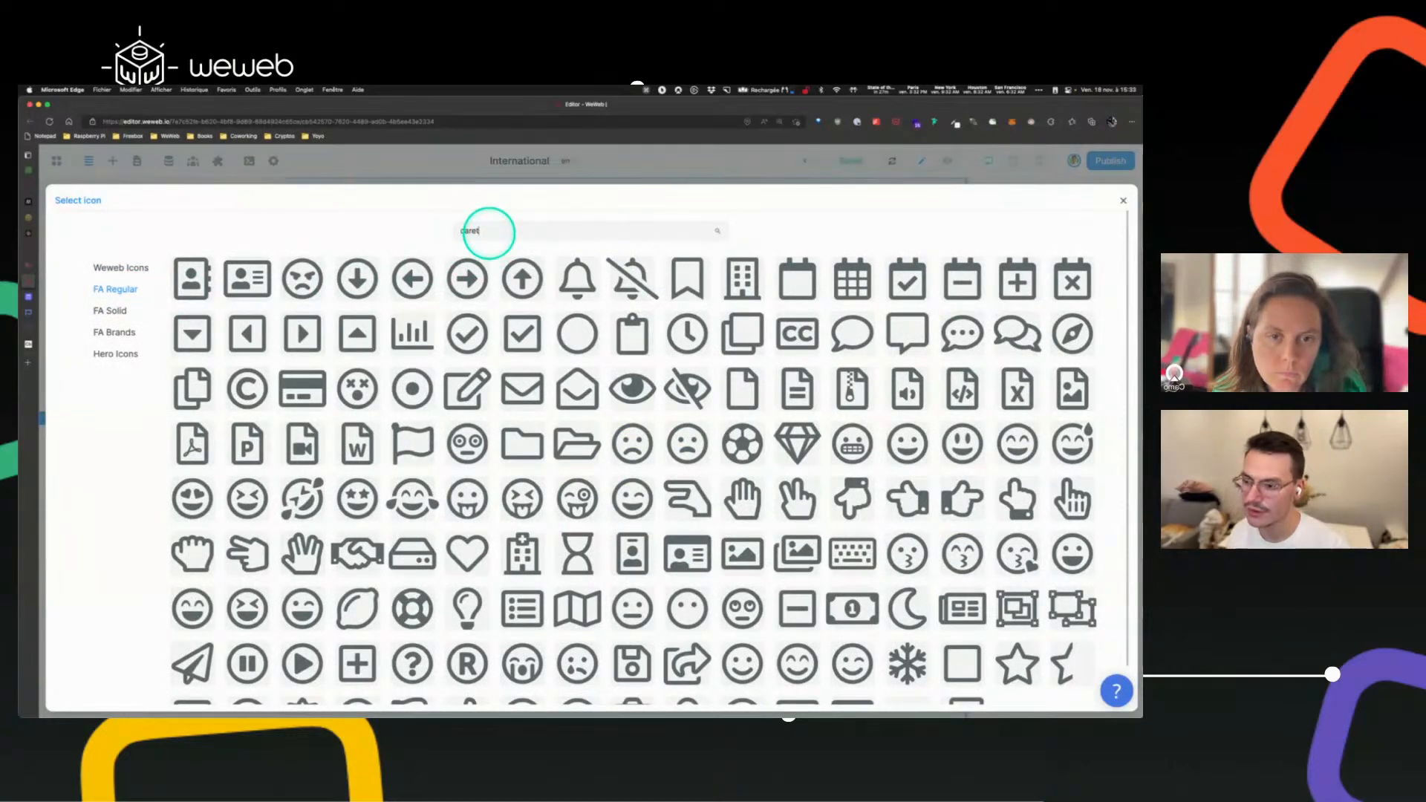
text(t)
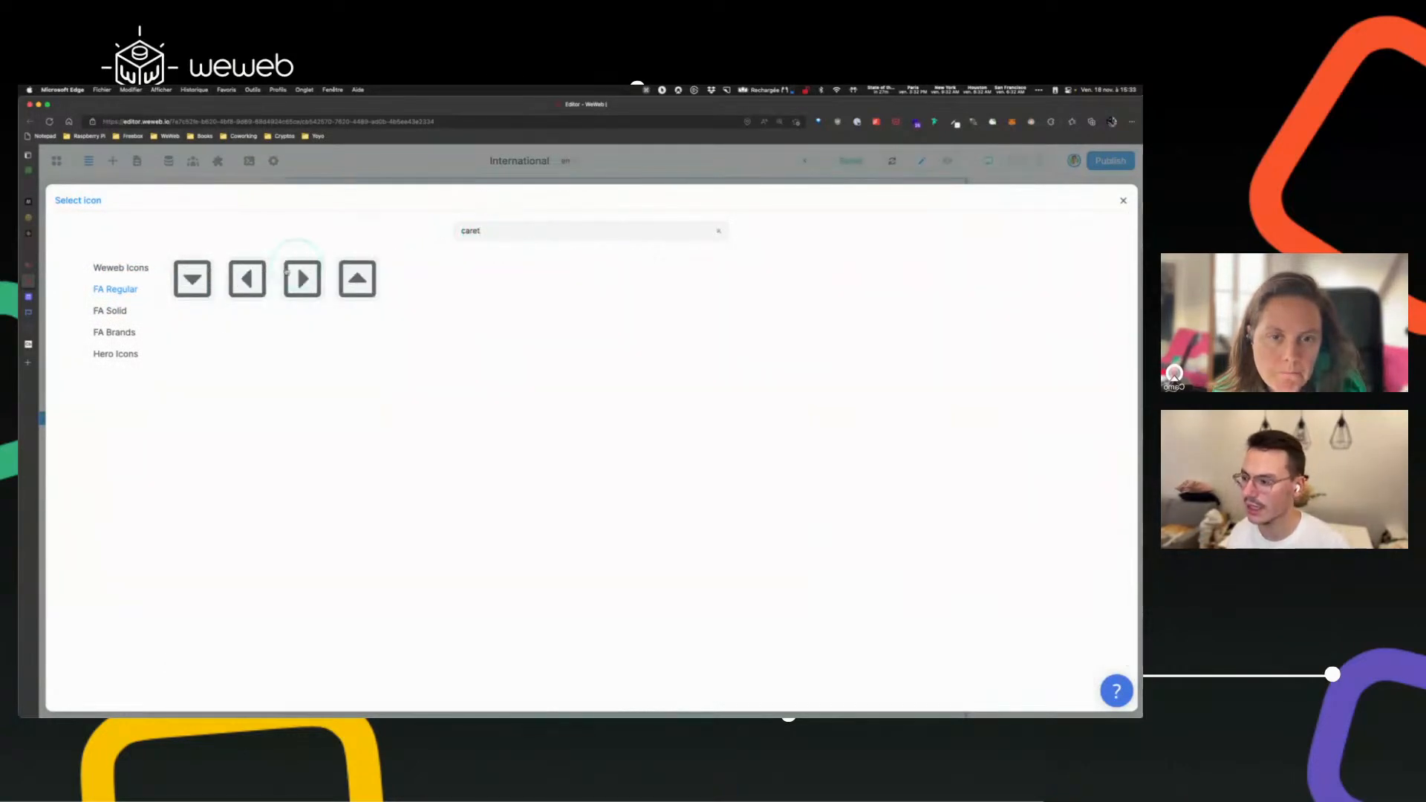
click(112, 311)
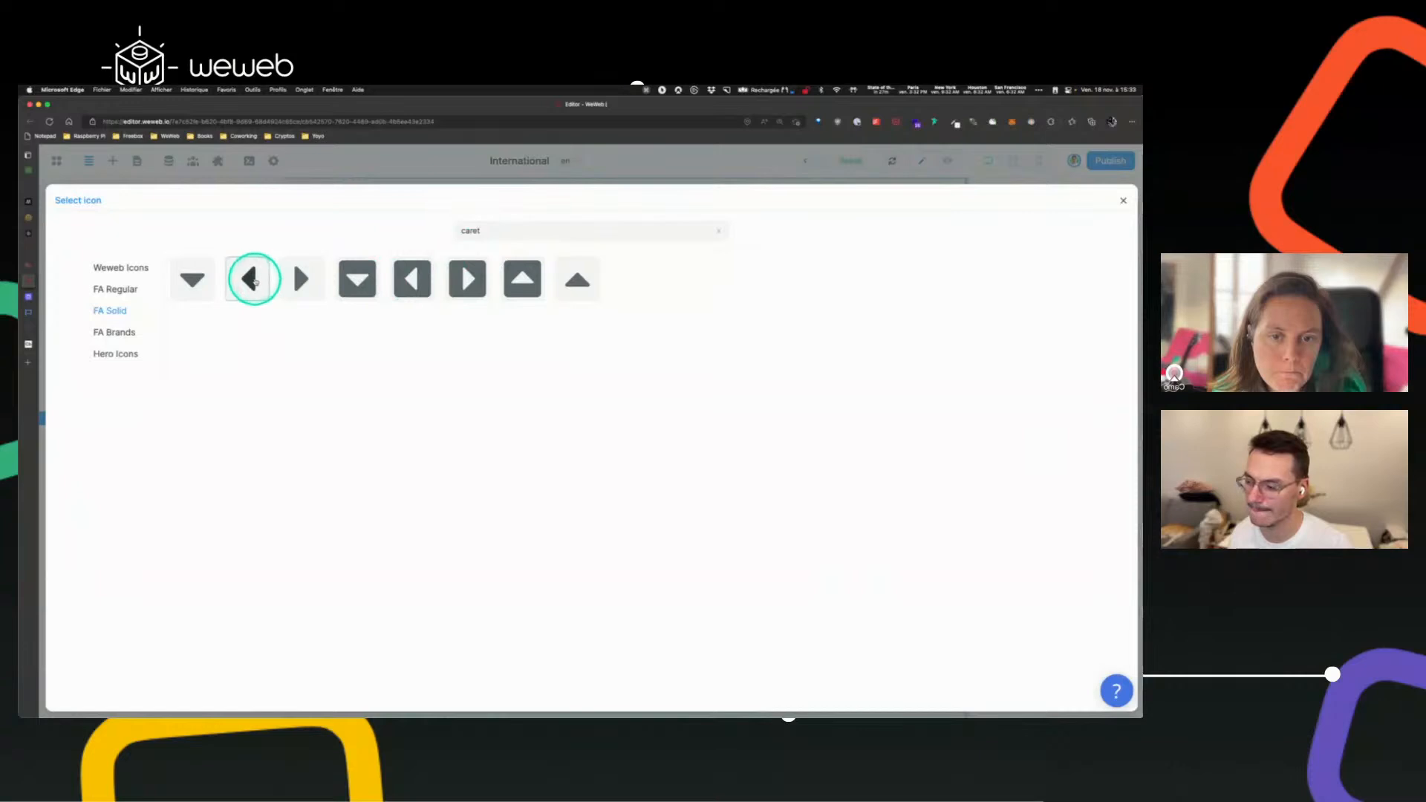
click(128, 327)
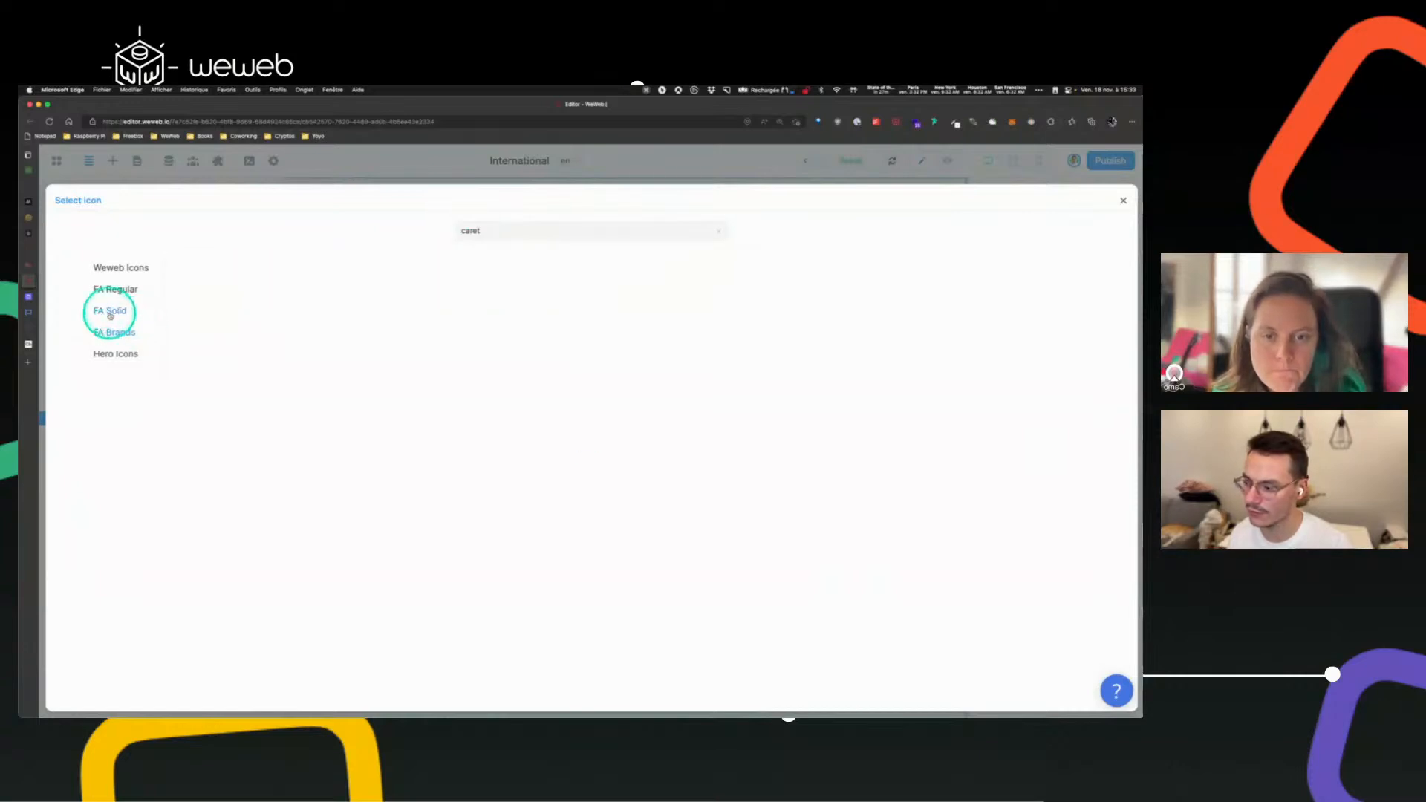
- Search the FA Solid icons for "arrow", then clear the search and set the button's icon to fa-angle-left
click(111, 311)
double_click(490, 231)
text(arrow)
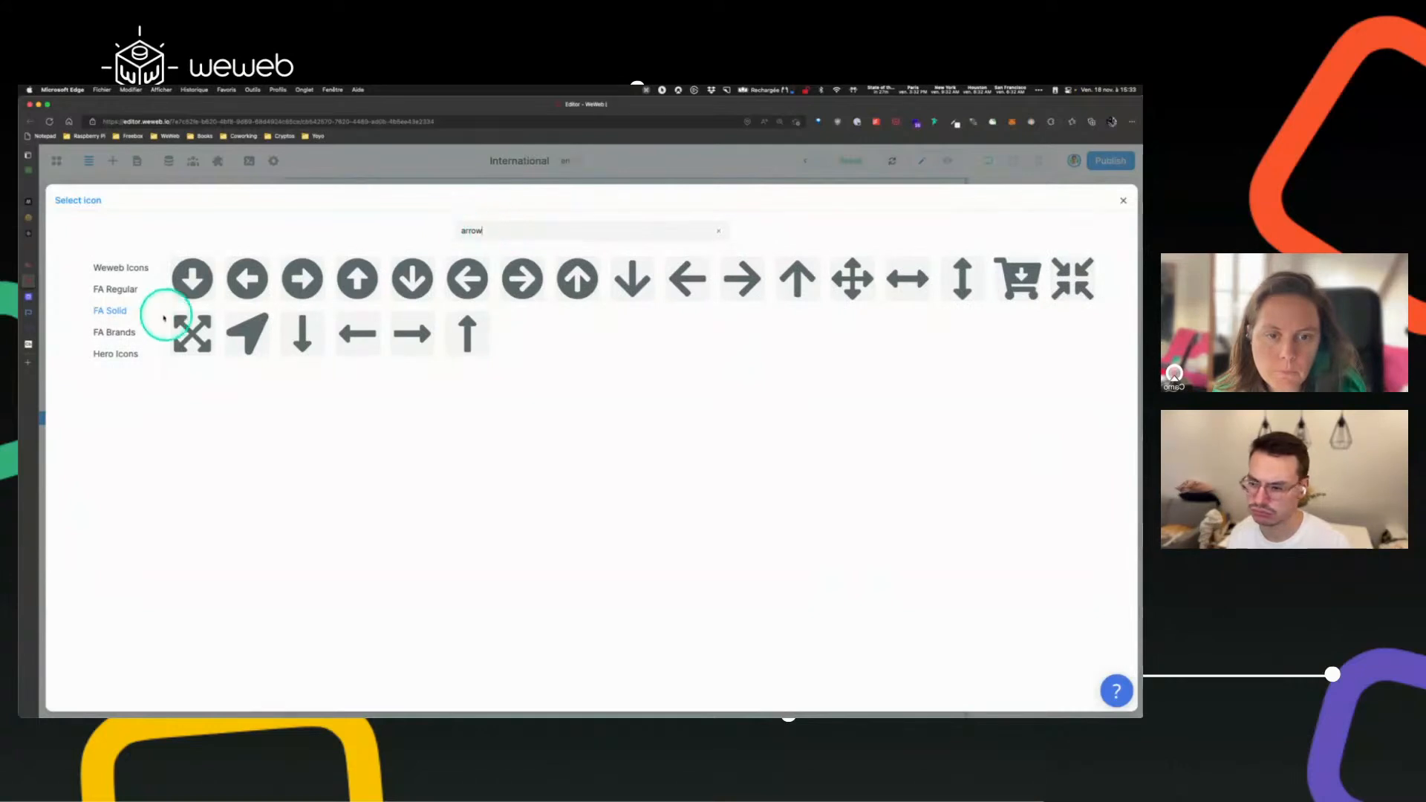
click(117, 289)
click(107, 311)
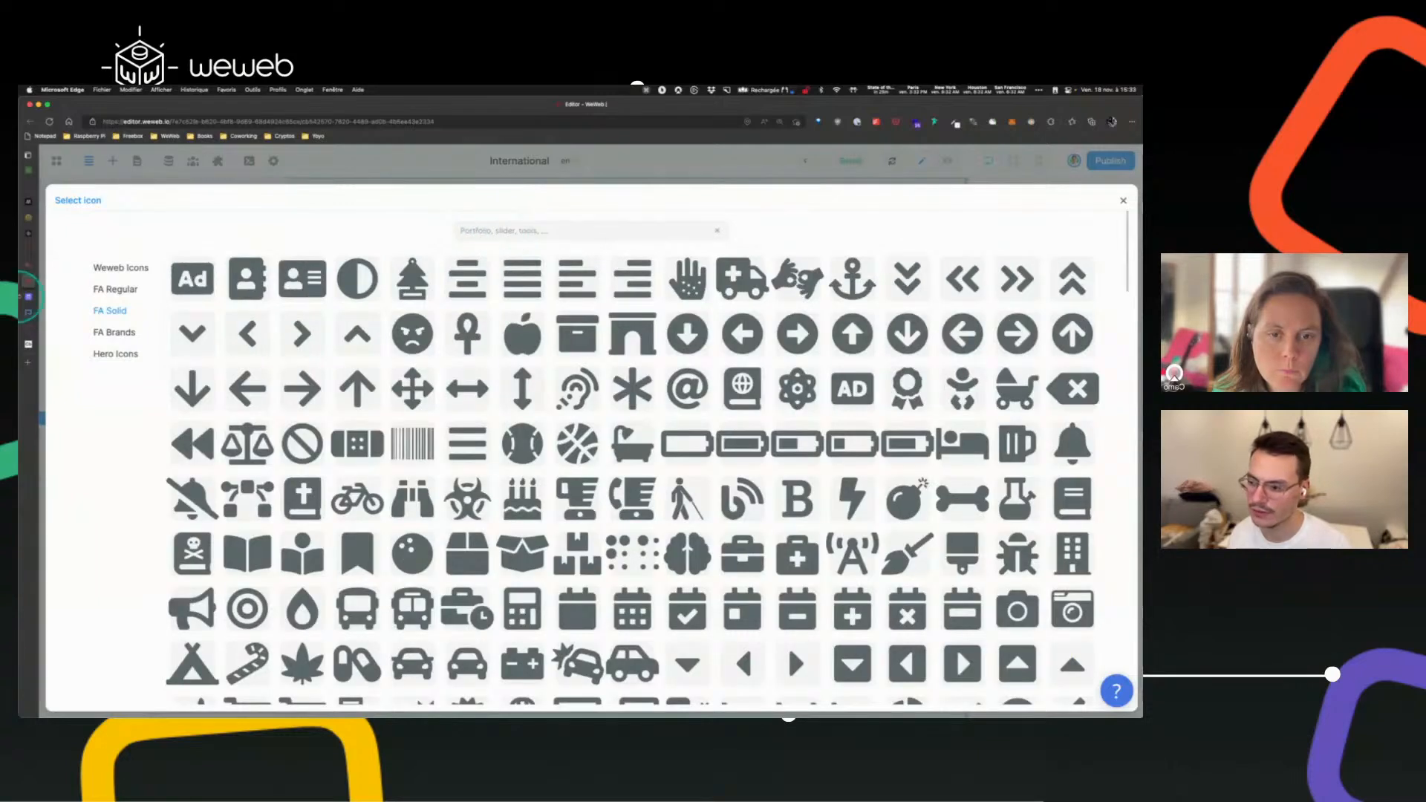
click(249, 336)
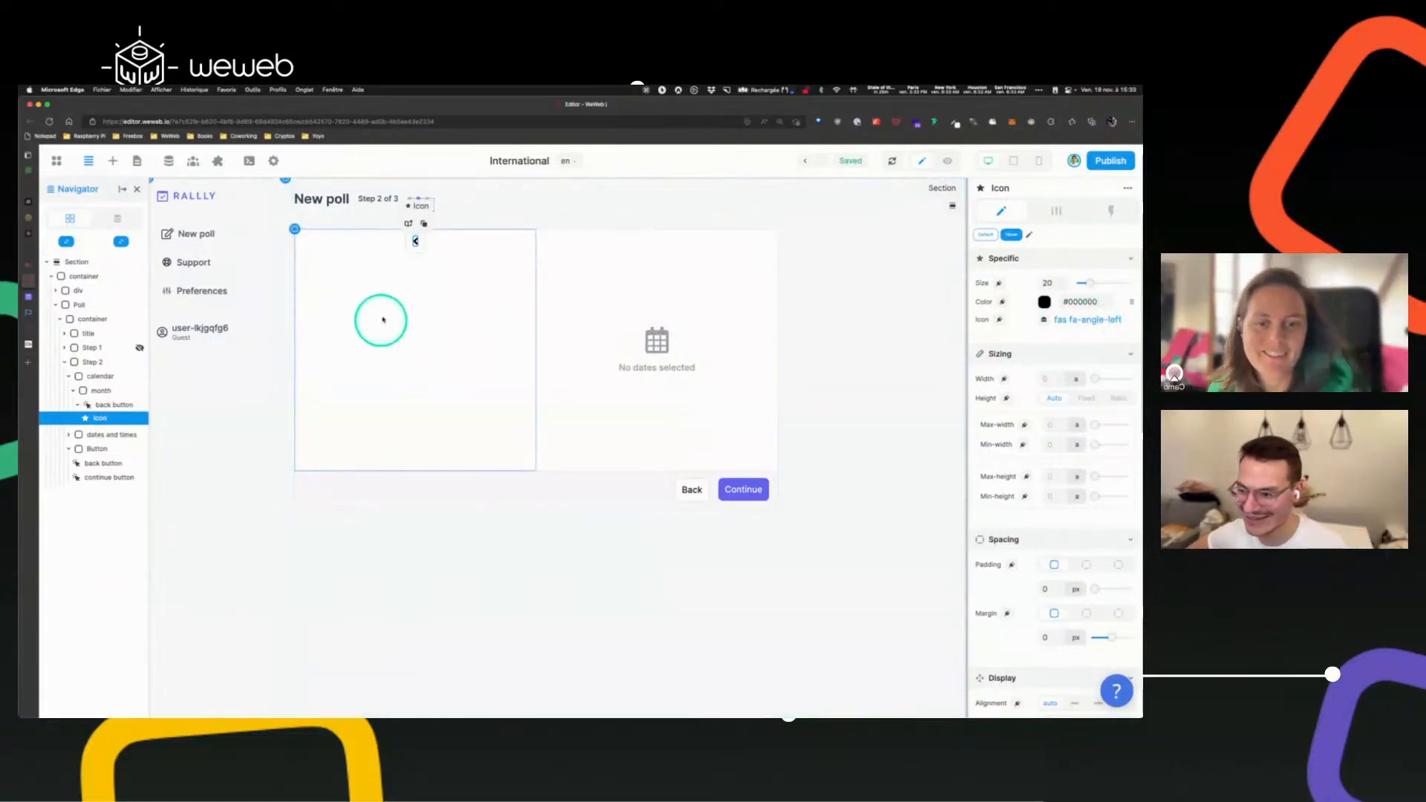
- Size the month container's back button to a width of 48 px with a 1:1 height ratio
click(411, 245)
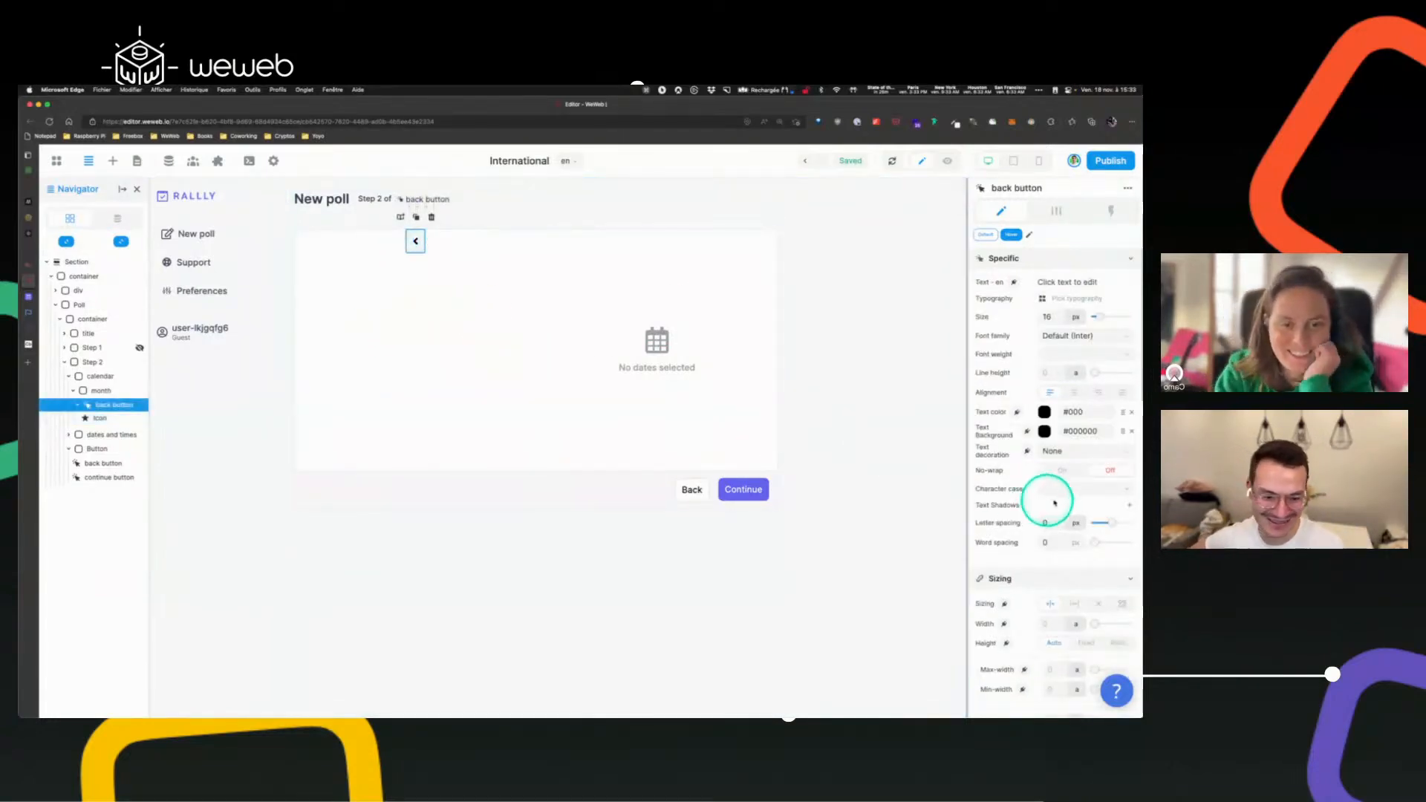
scroll(1040, 461, down, 3)
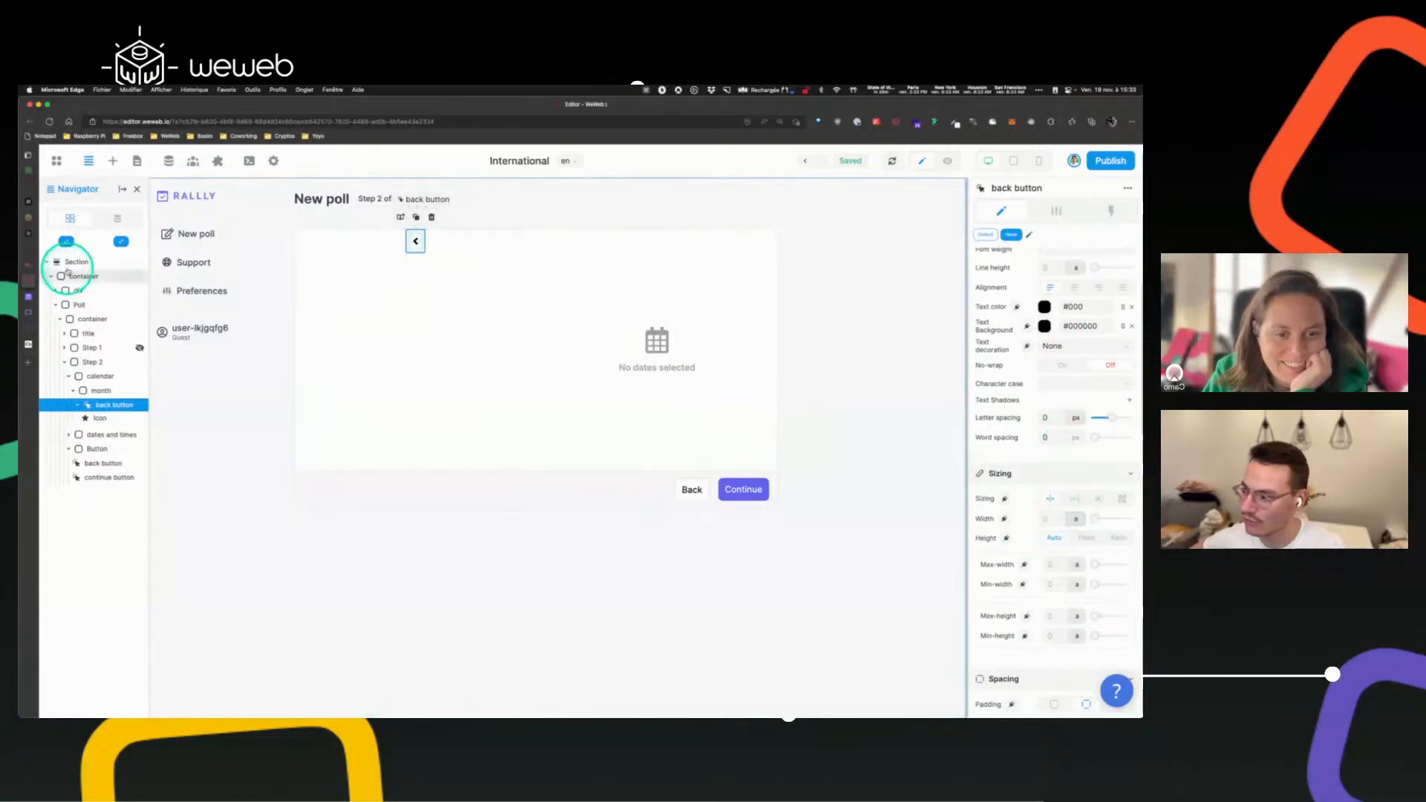
click(1077, 519)
click(1076, 533)
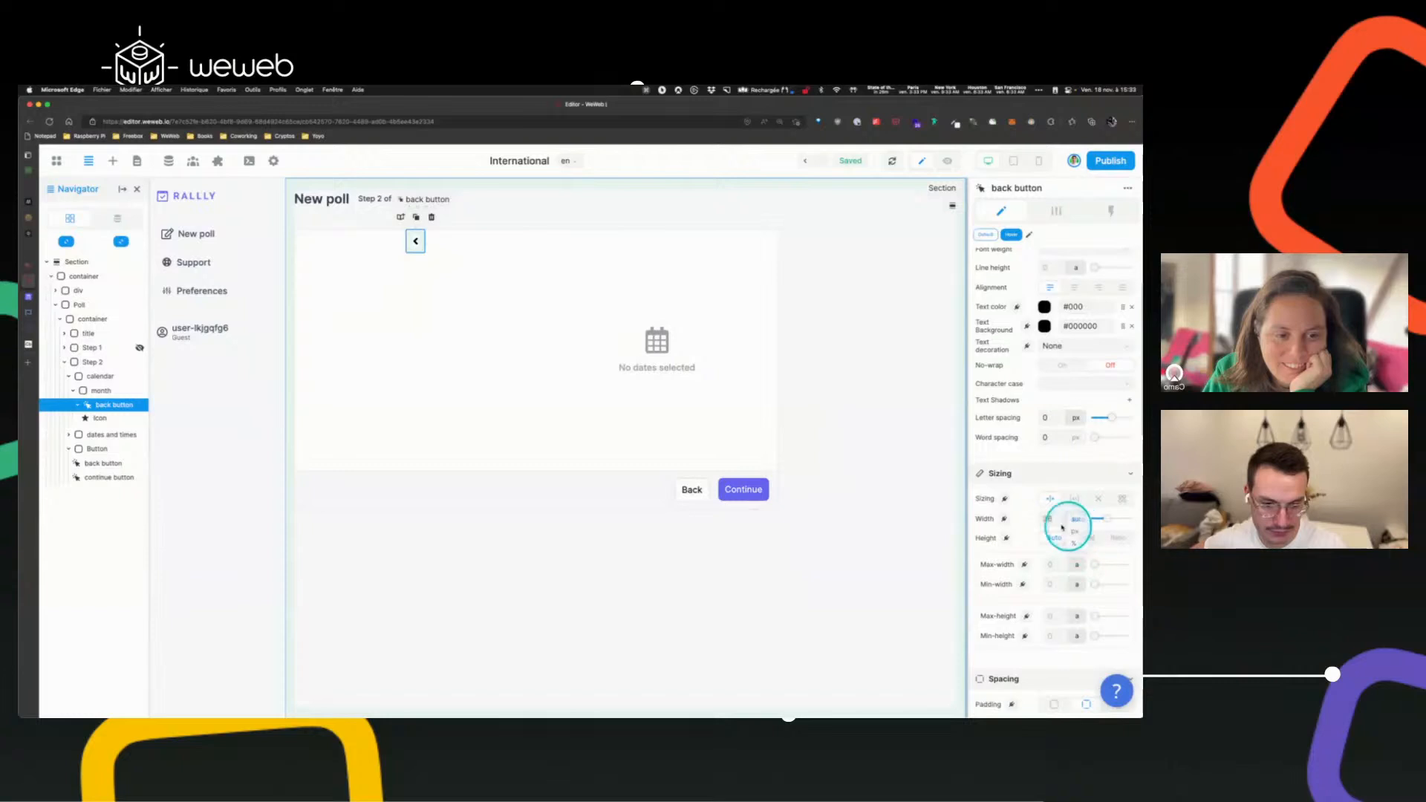
click(1049, 518)
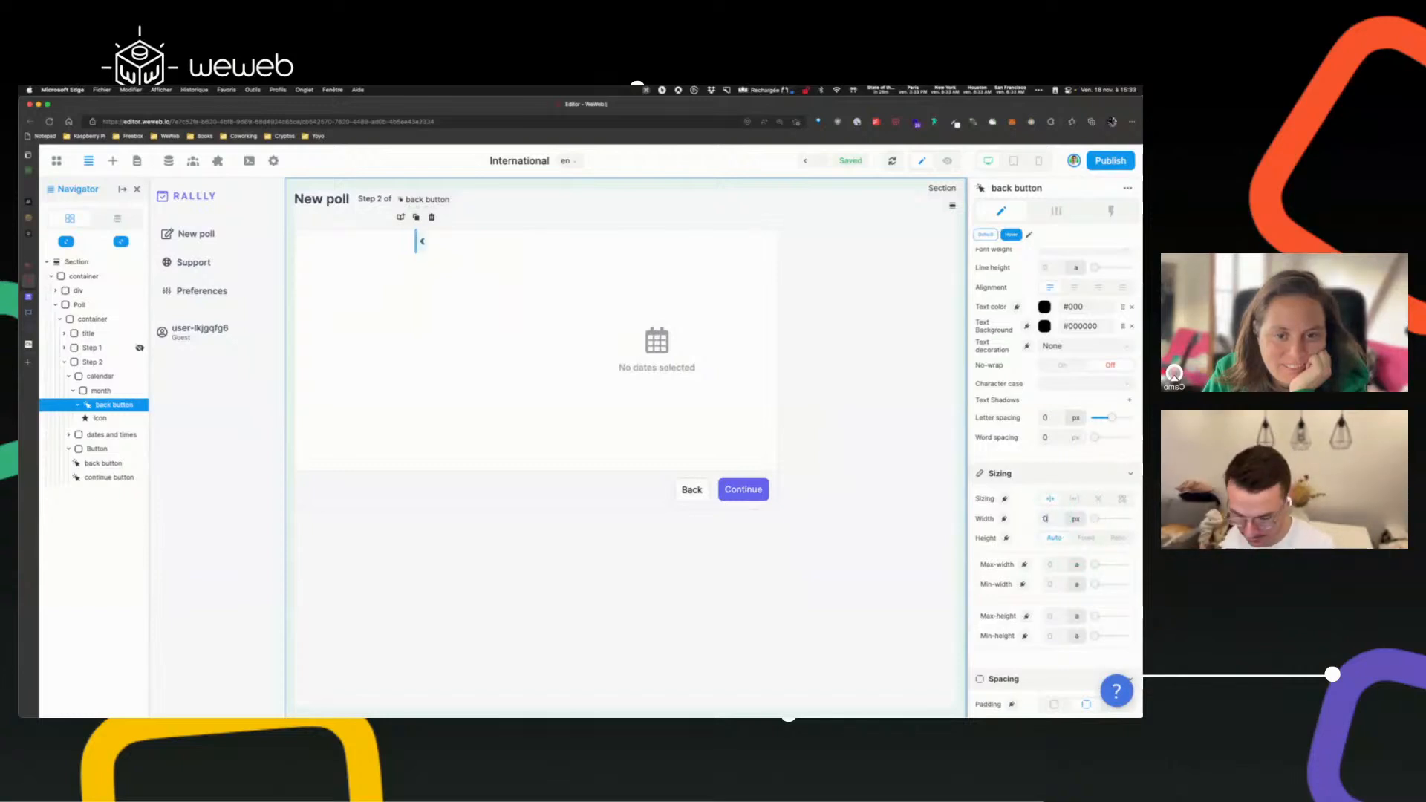
text(33)
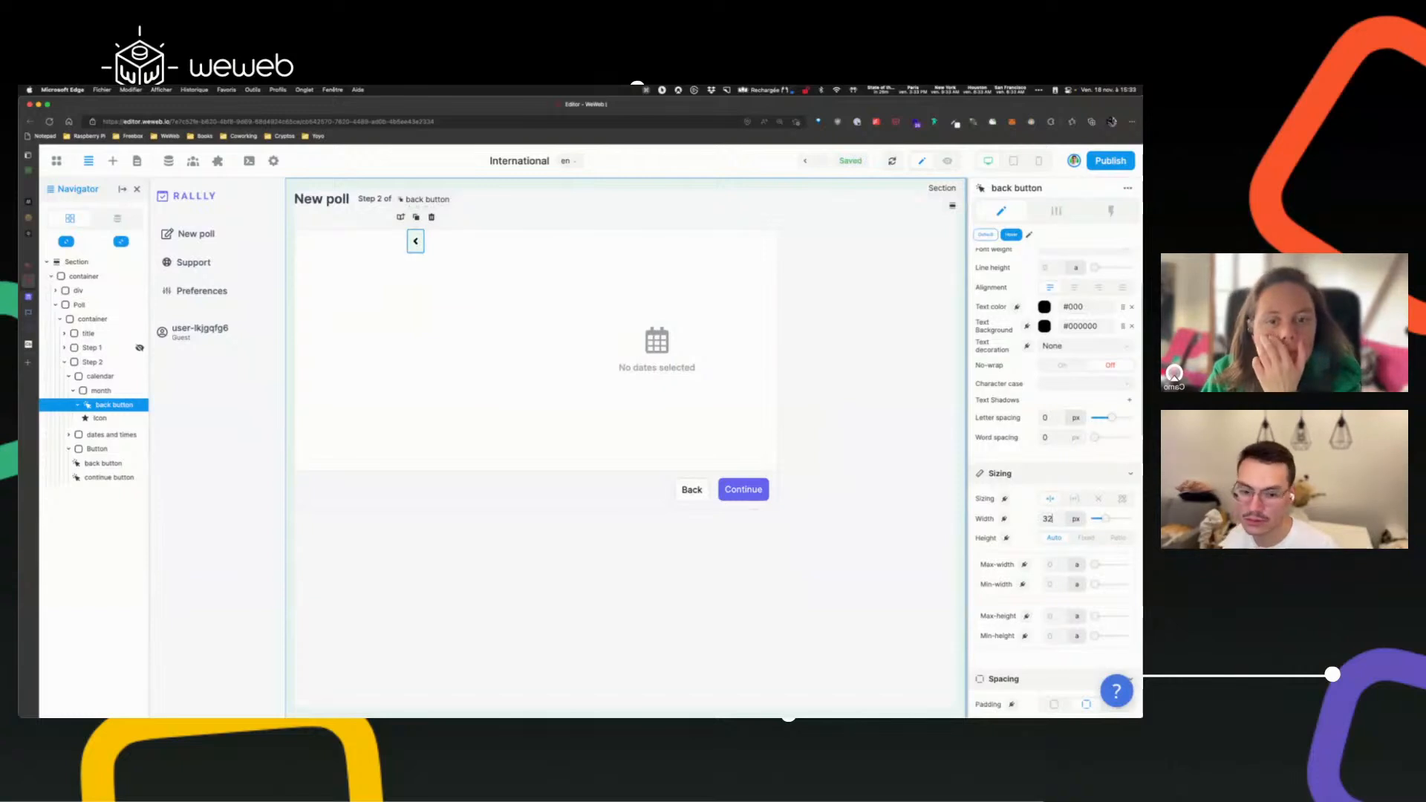
text(48)
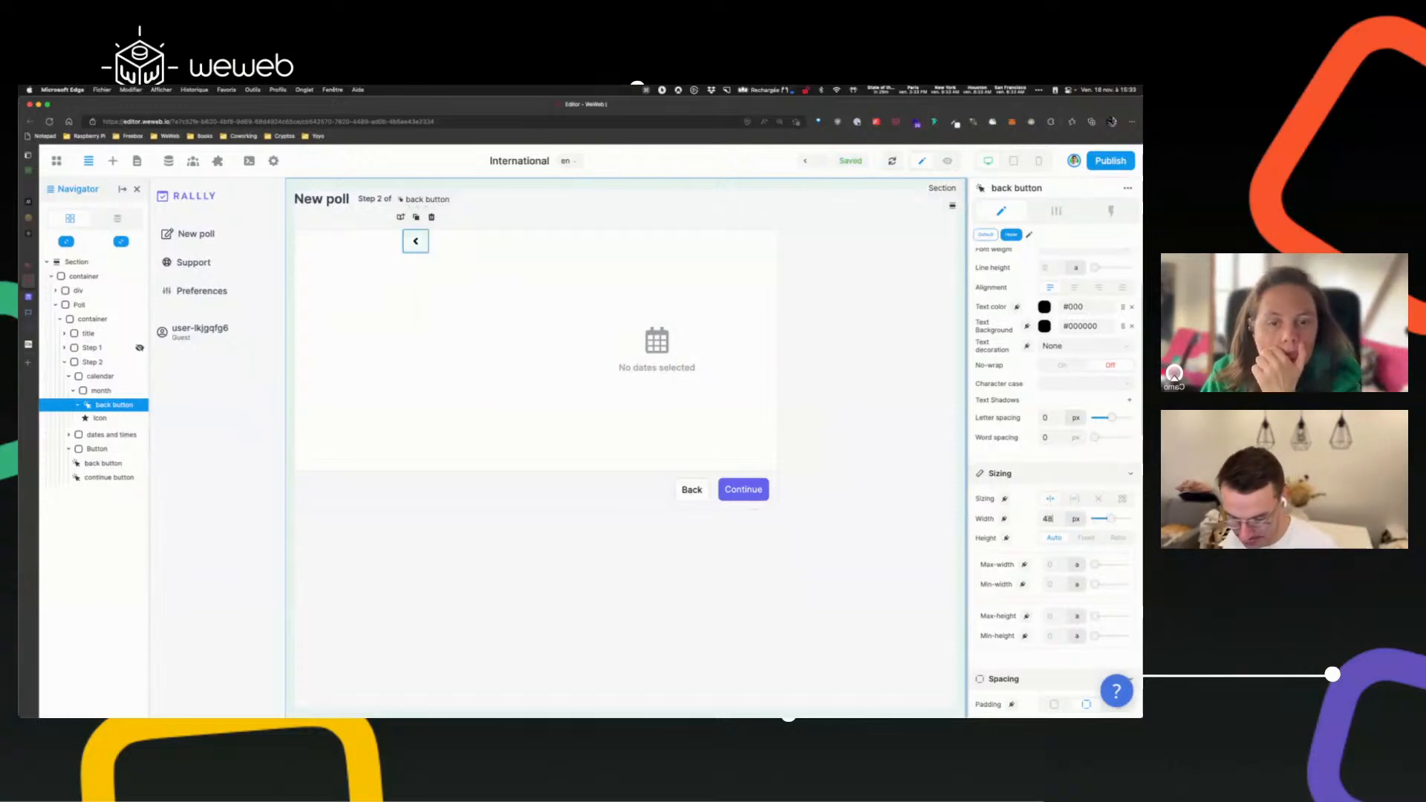
click(1086, 533)
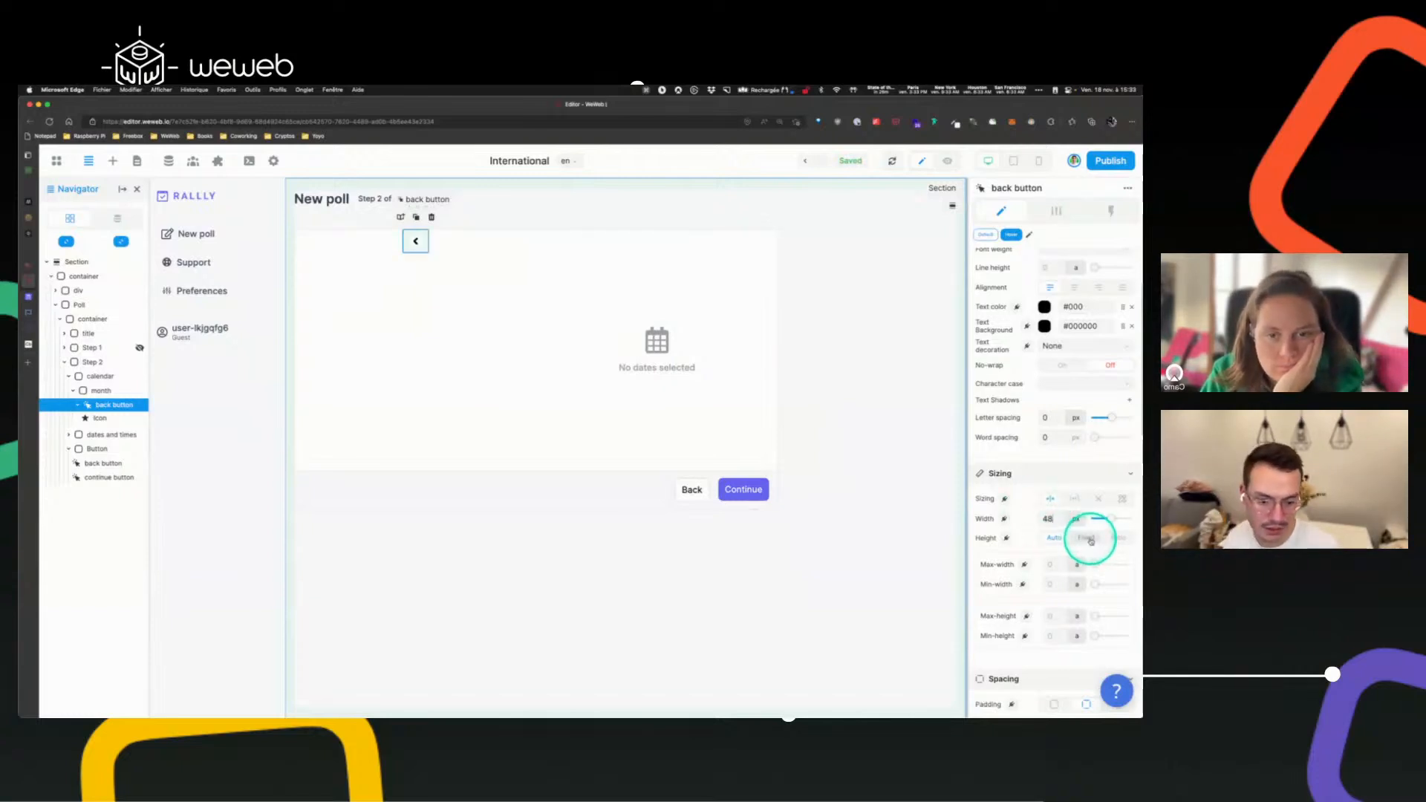
click(1118, 536)
click(1074, 561)
click(540, 358)
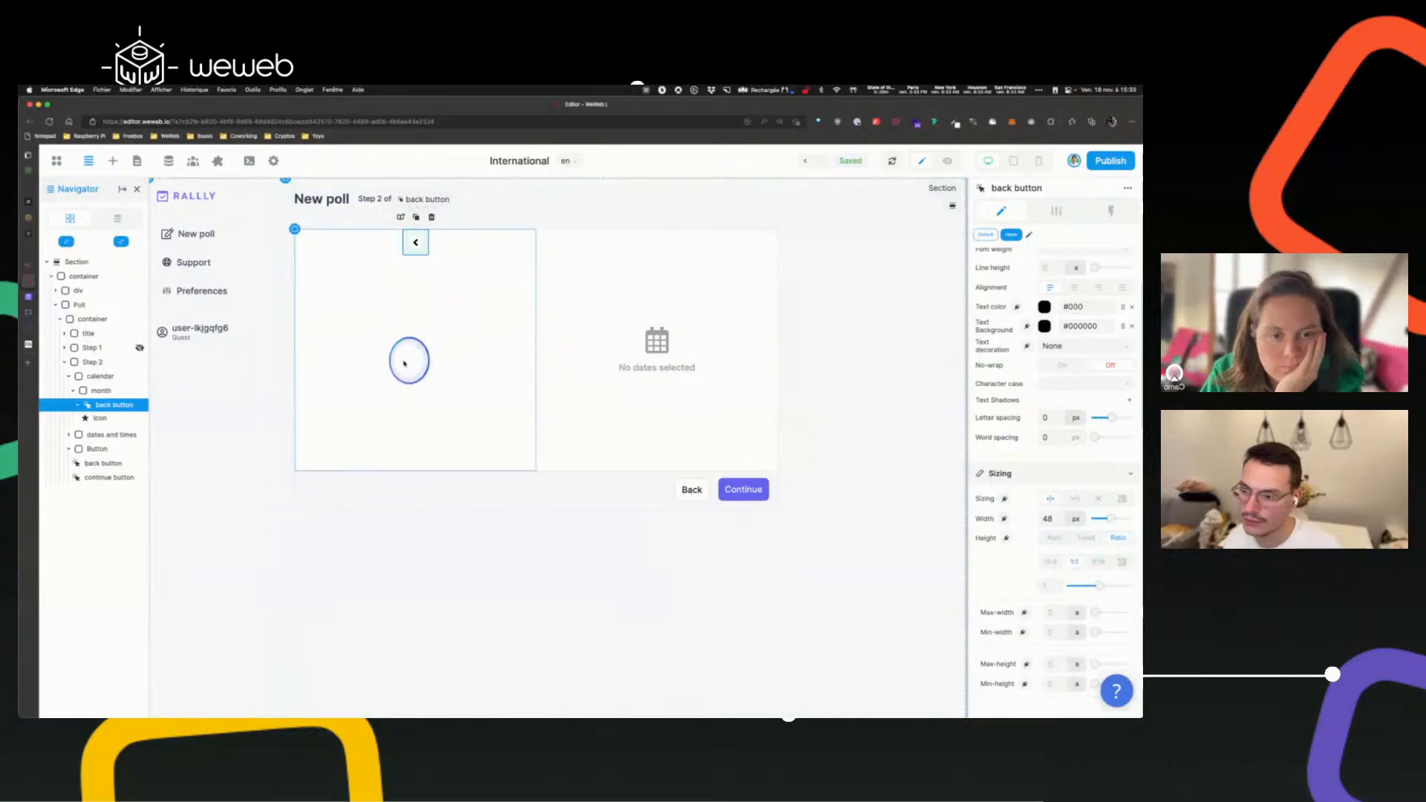
- Duplicate the month container's left-arrow back button
click(414, 243)
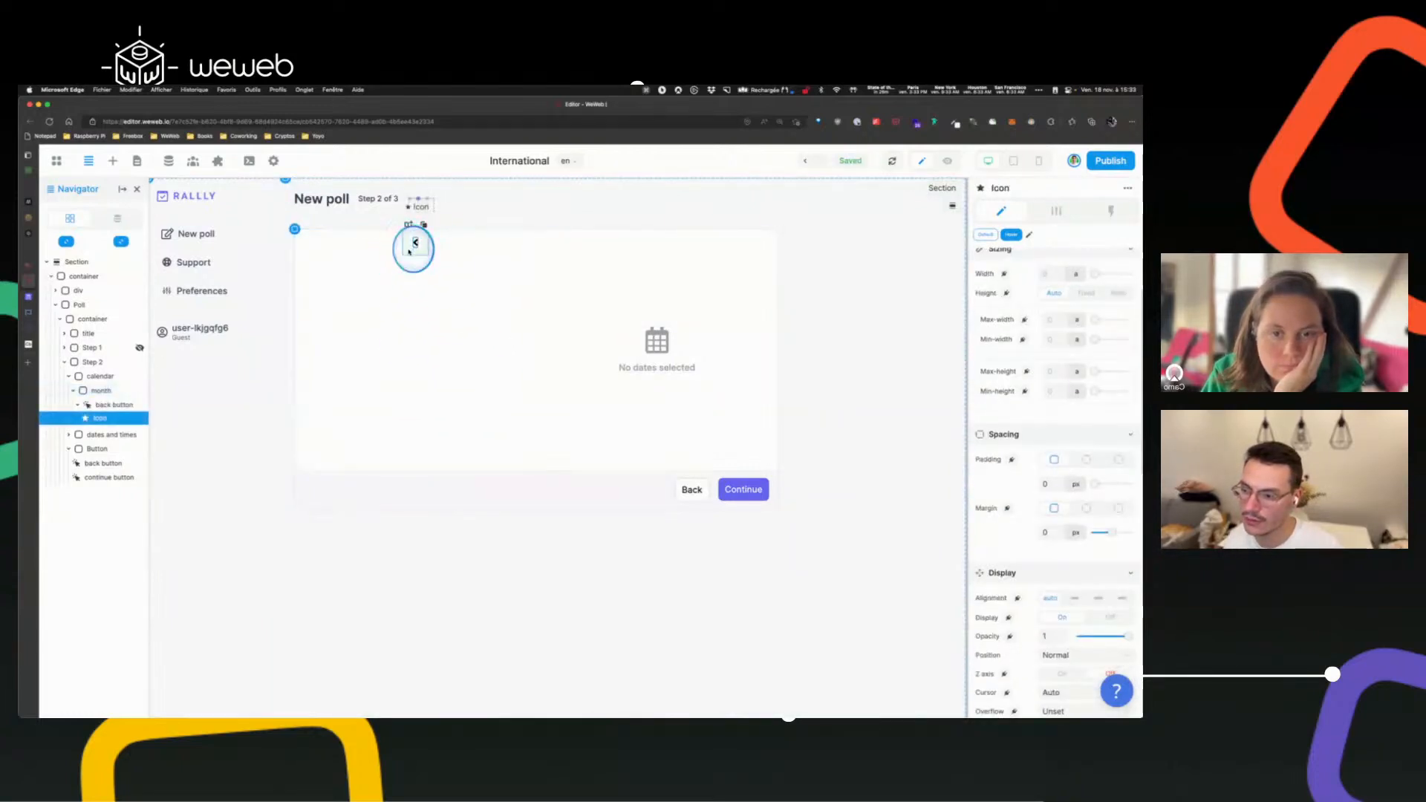
click(408, 251)
key(super+d)
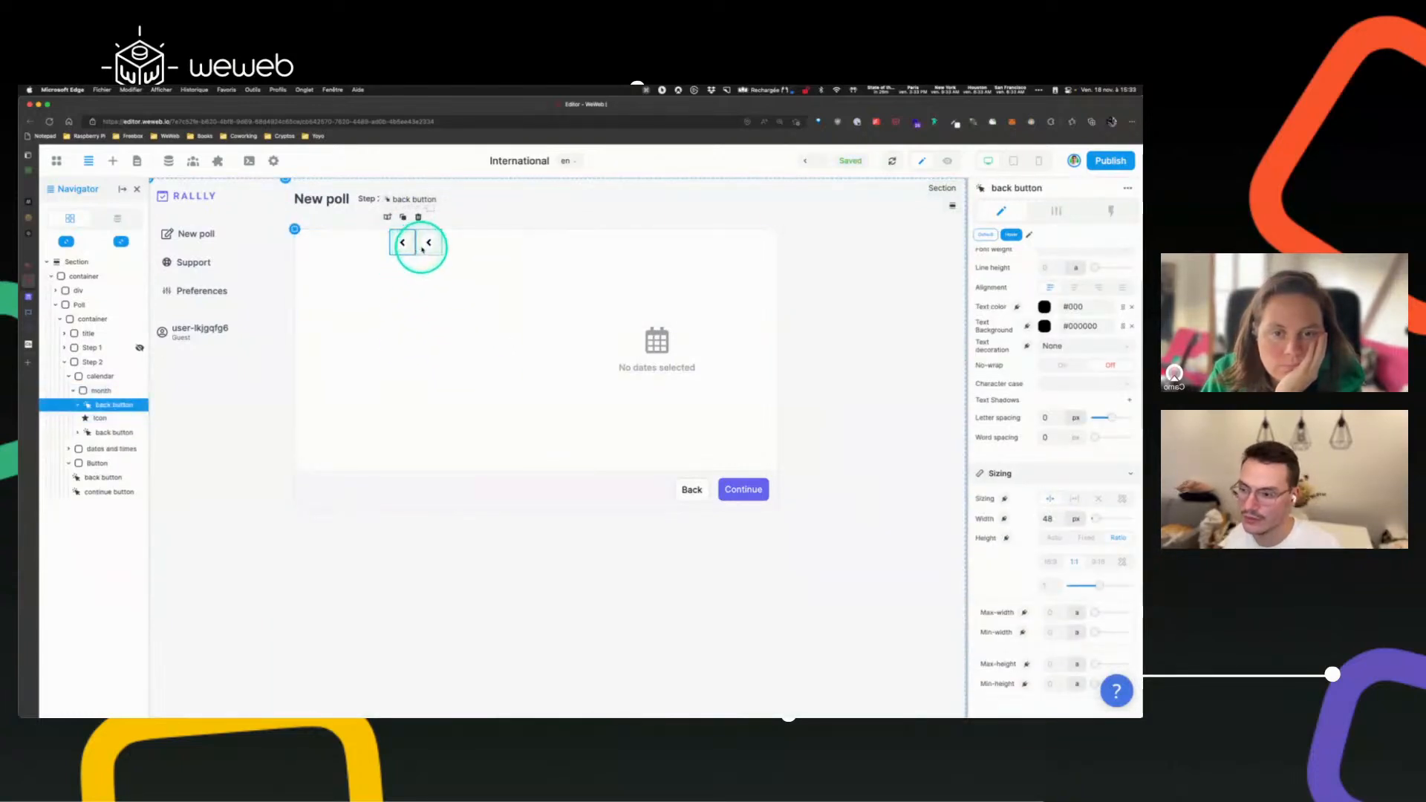
- Open the icon picker for the duplicated button's icon, search FA Regular for "angle" and clear the search
click(428, 242)
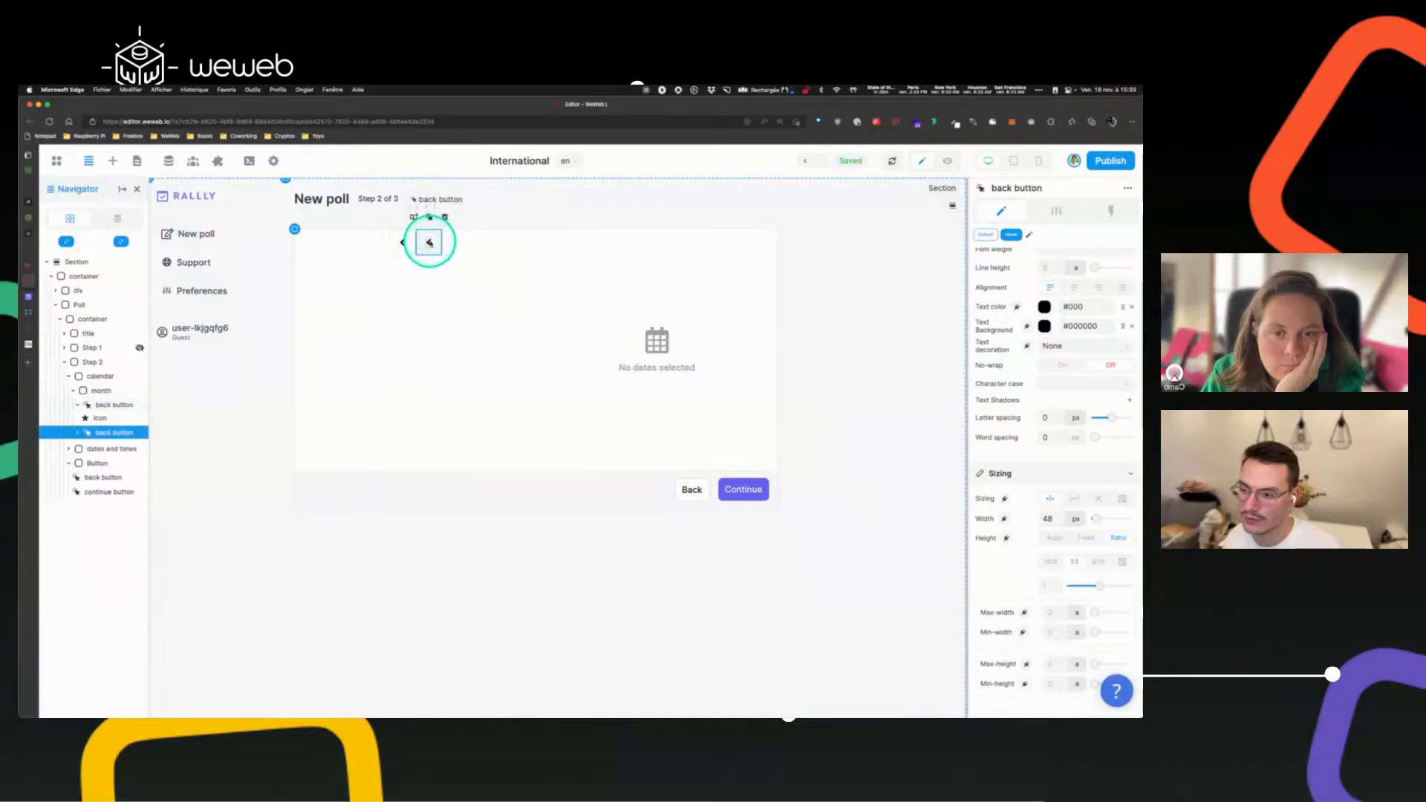
click(1052, 212)
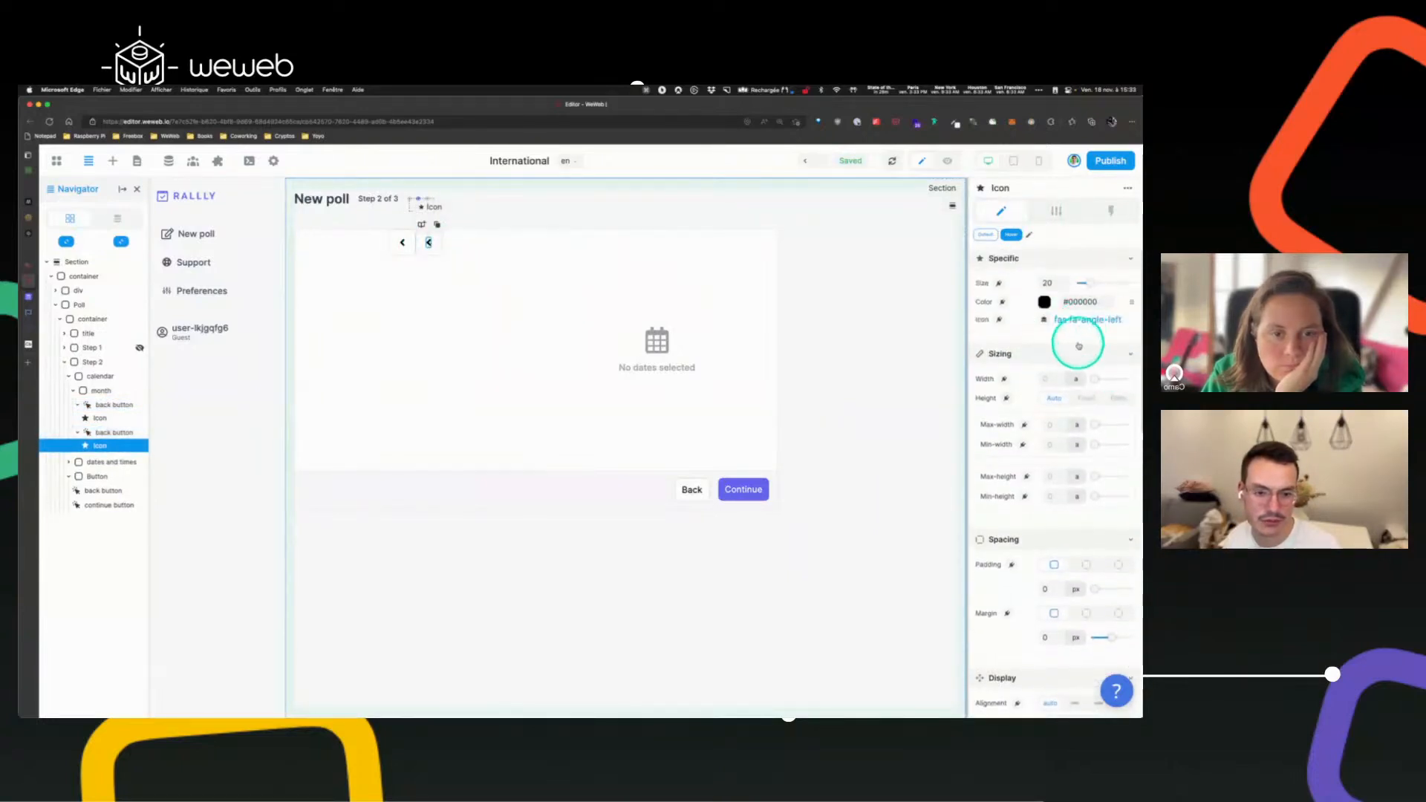
click(1073, 321)
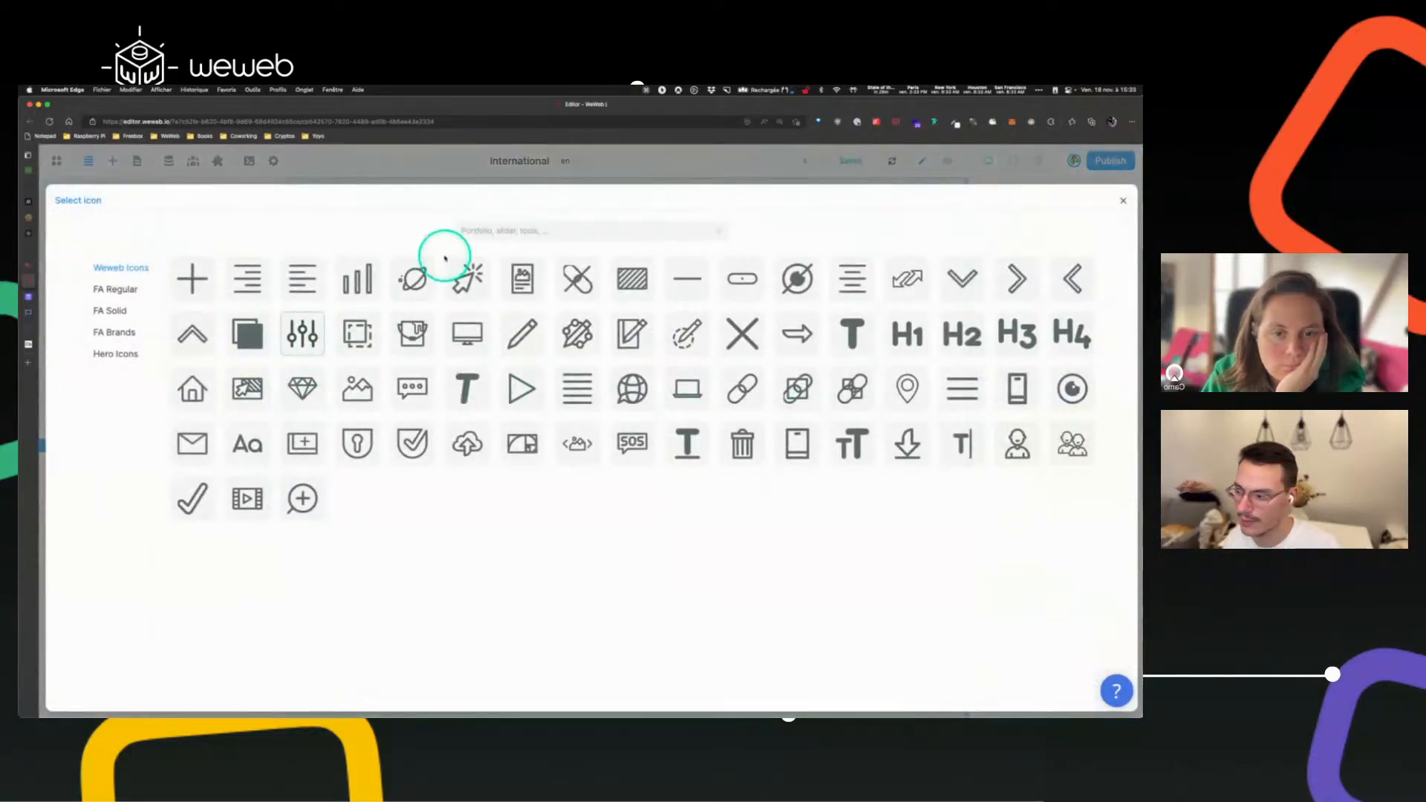
click(116, 290)
click(522, 229)
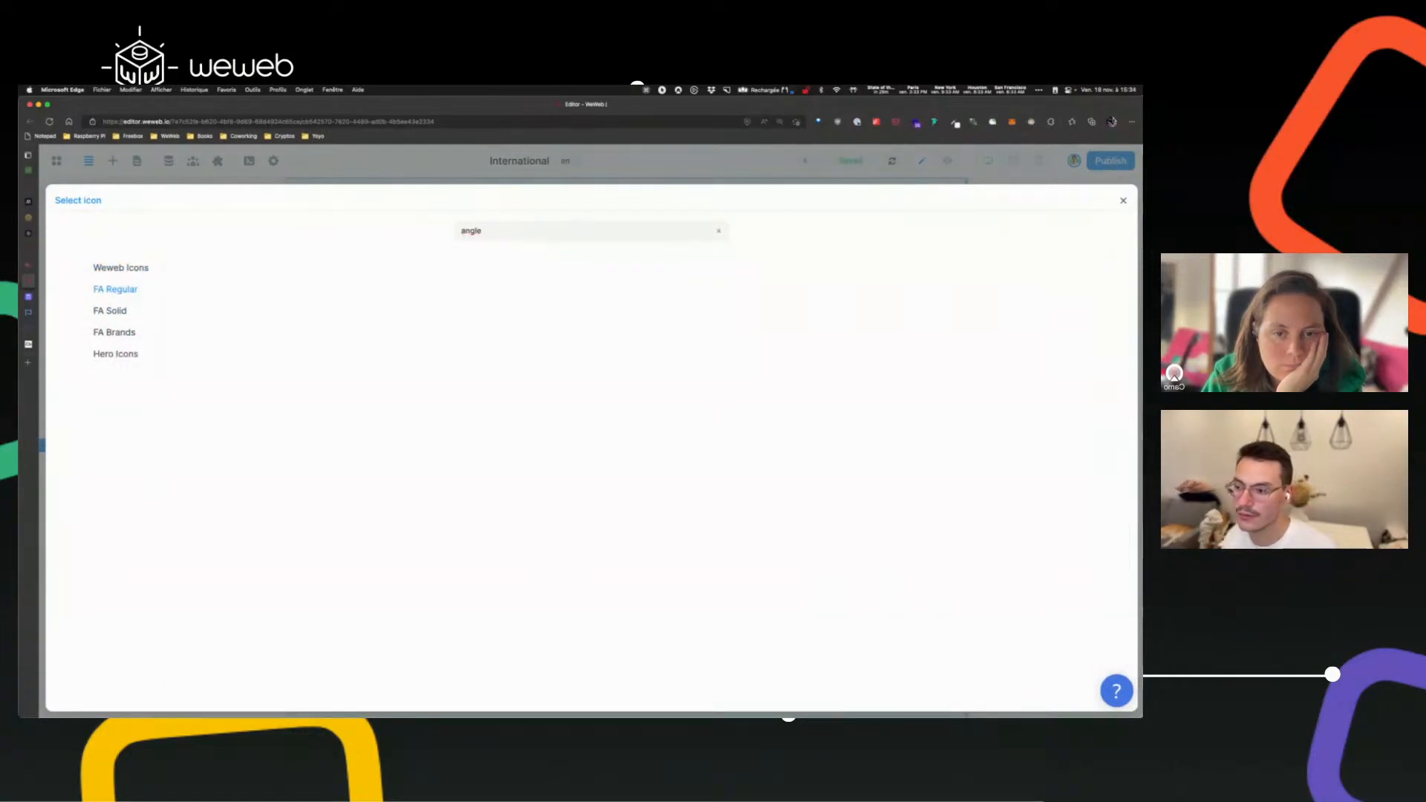
double_click(502, 228)
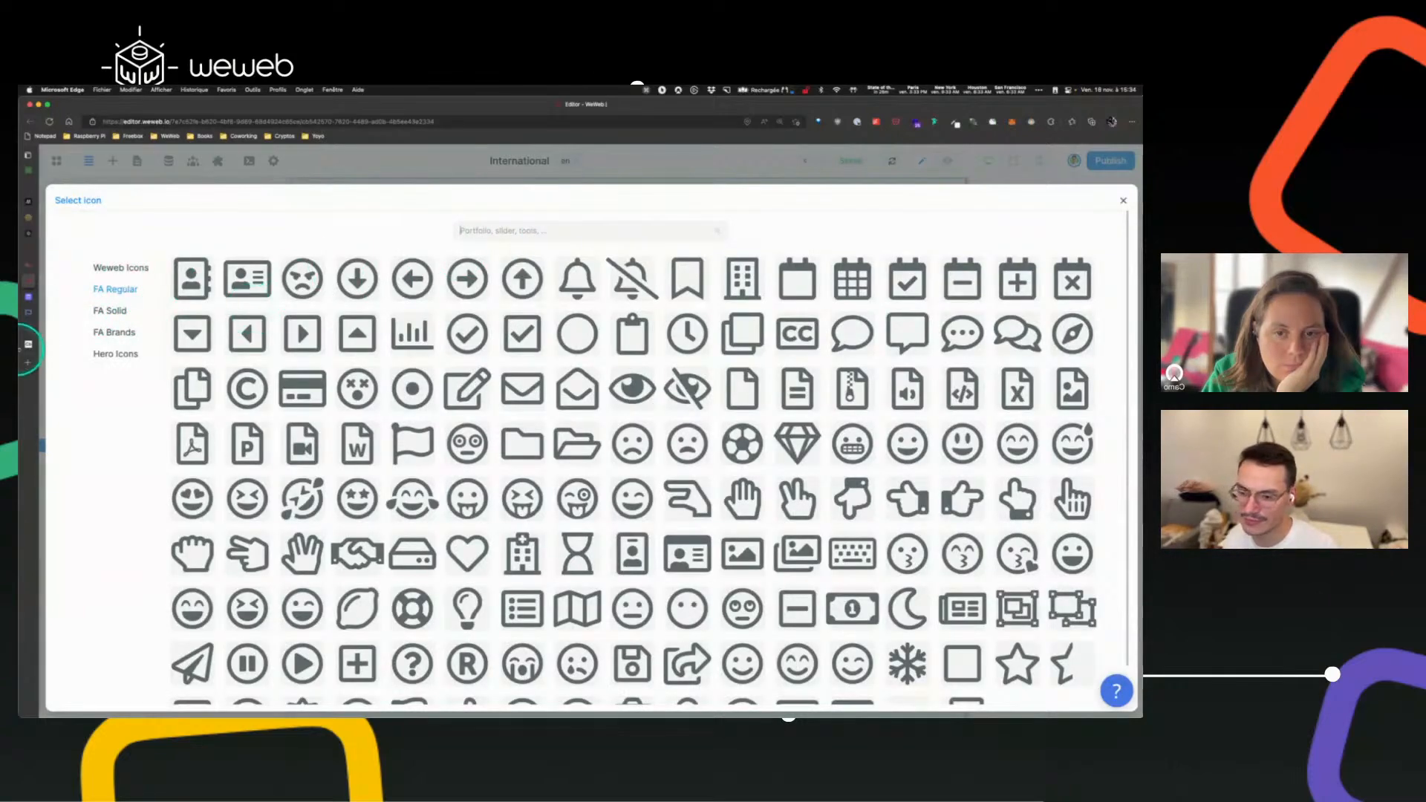
- Change the duplicated back button's icon to the FA Solid right-pointing angle (fas fa-angle-right)
click(110, 310)
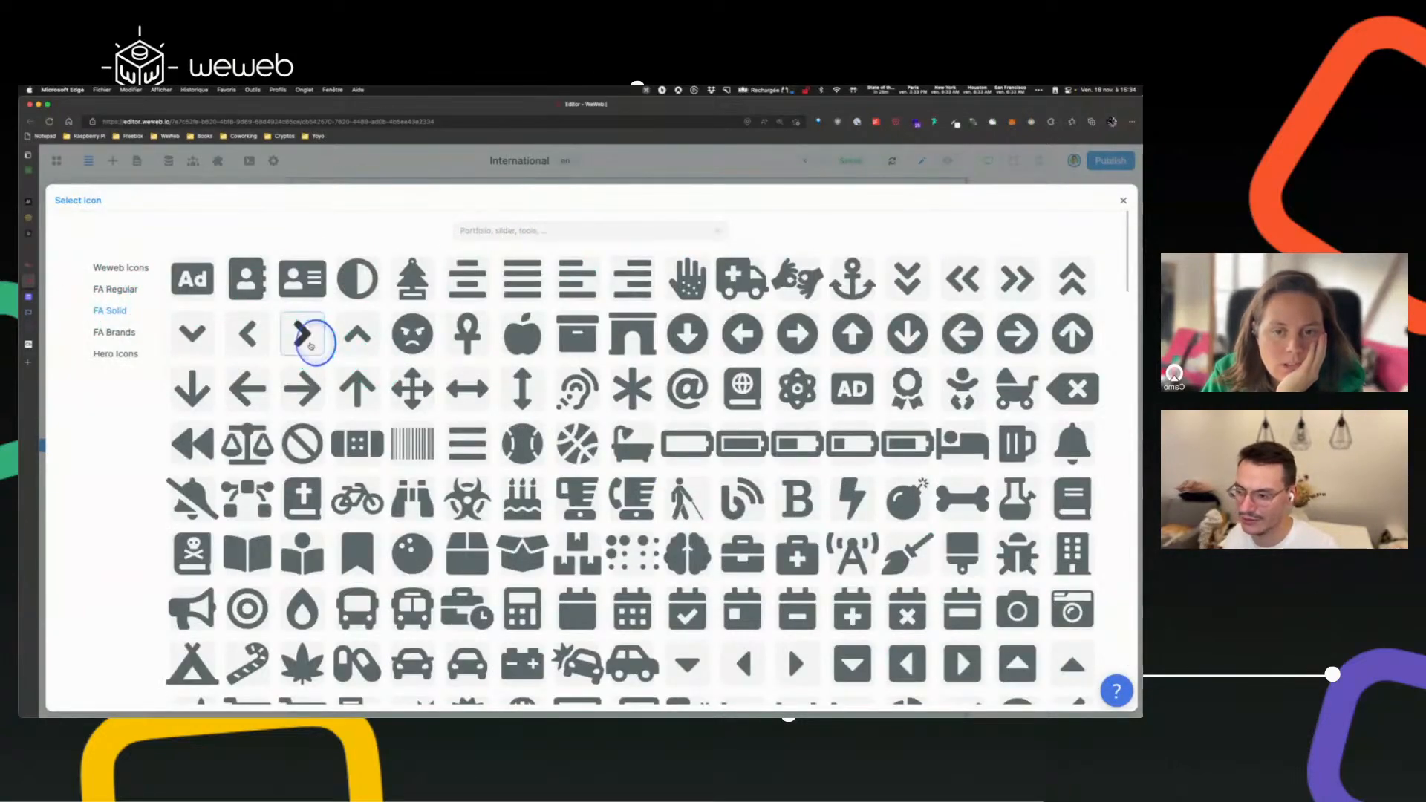
click(309, 343)
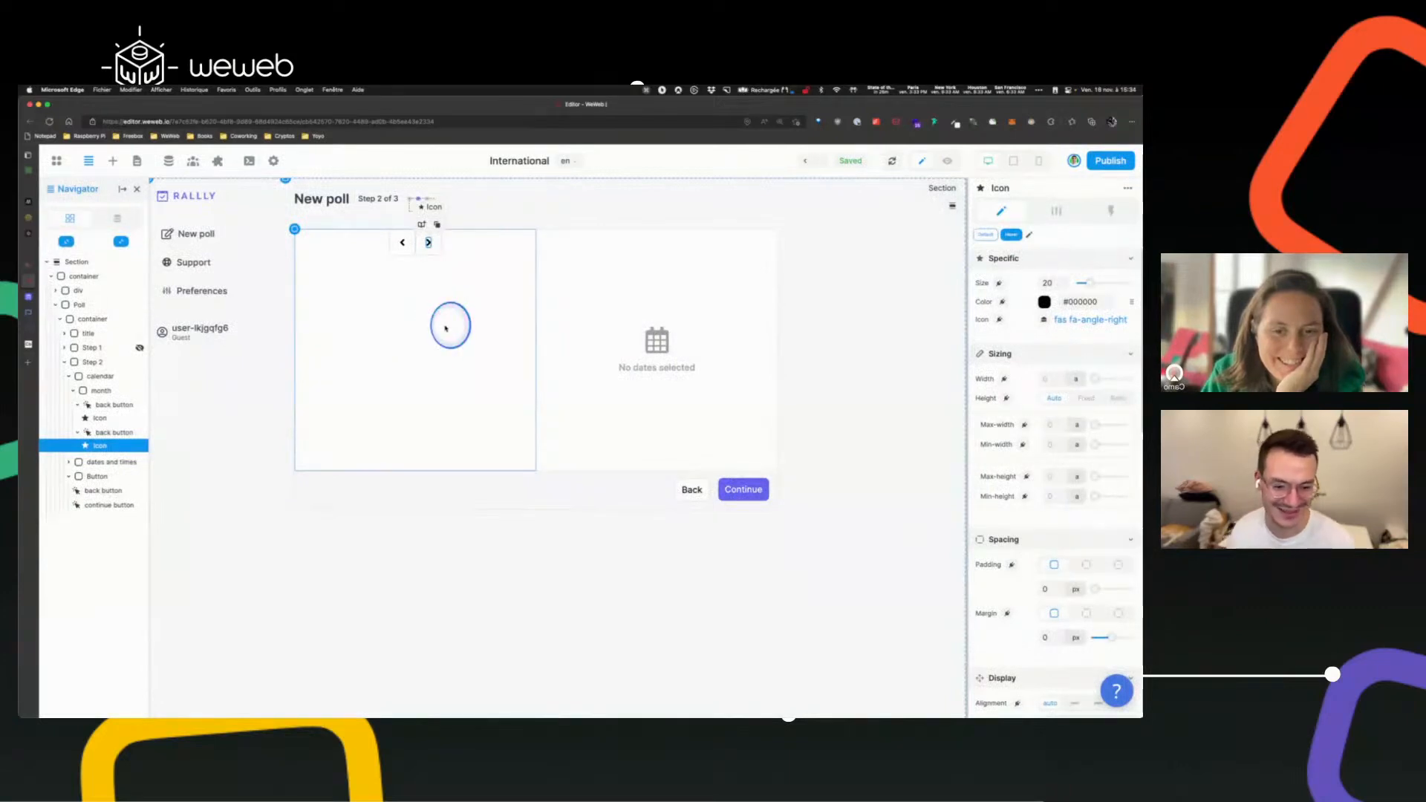
click(445, 327)
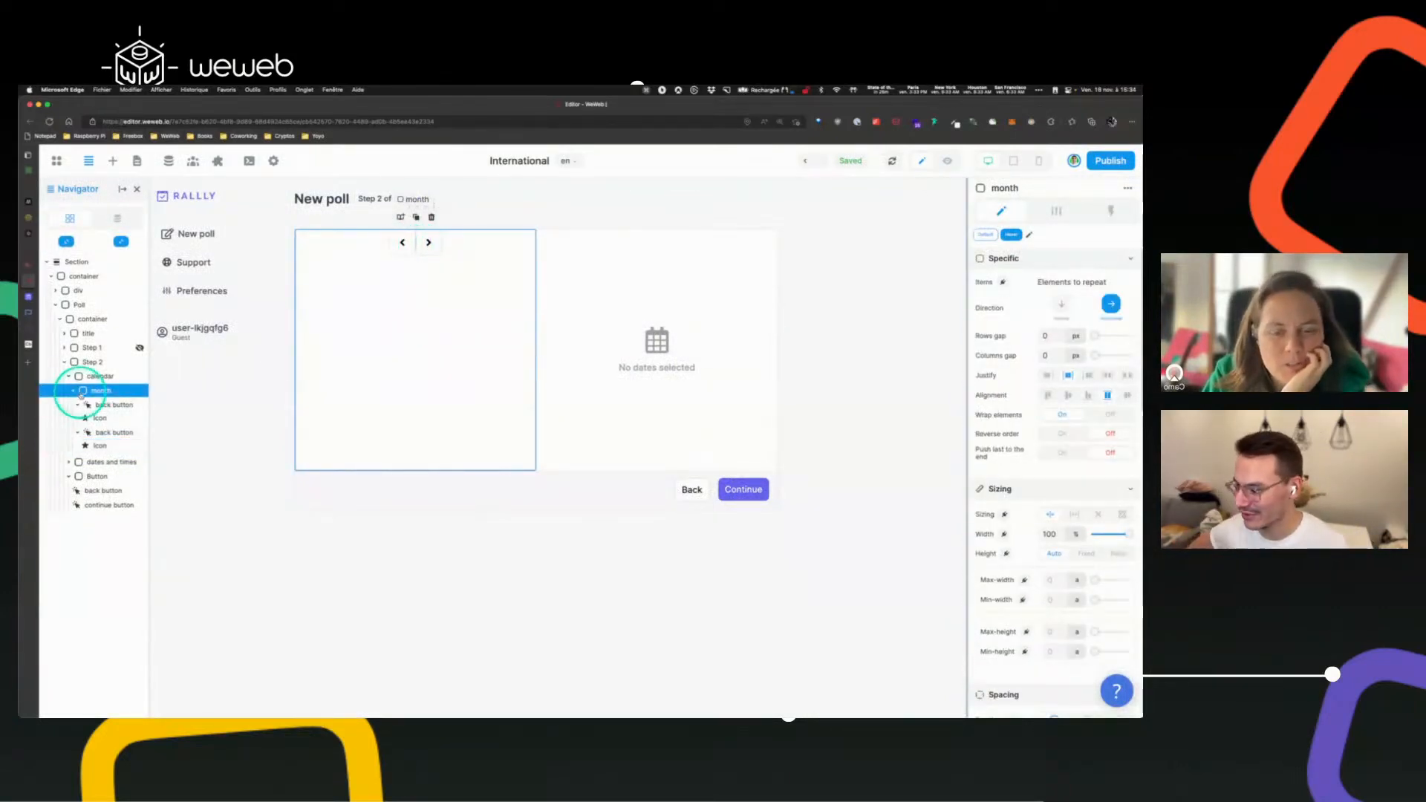
- Rename the second back button inside the month container to "forward button"
click(78, 406)
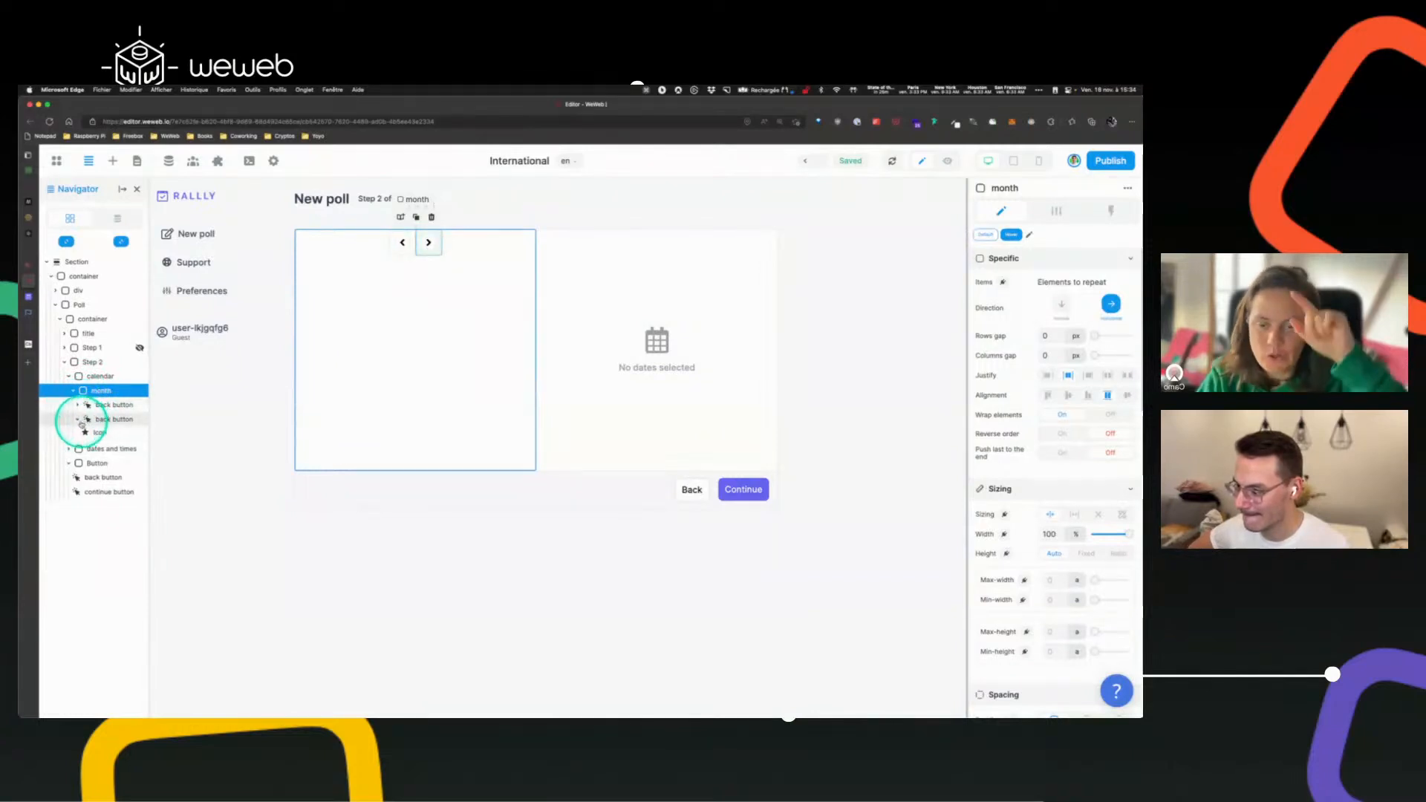
click(106, 420)
double_click(106, 420)
double_click(106, 421)
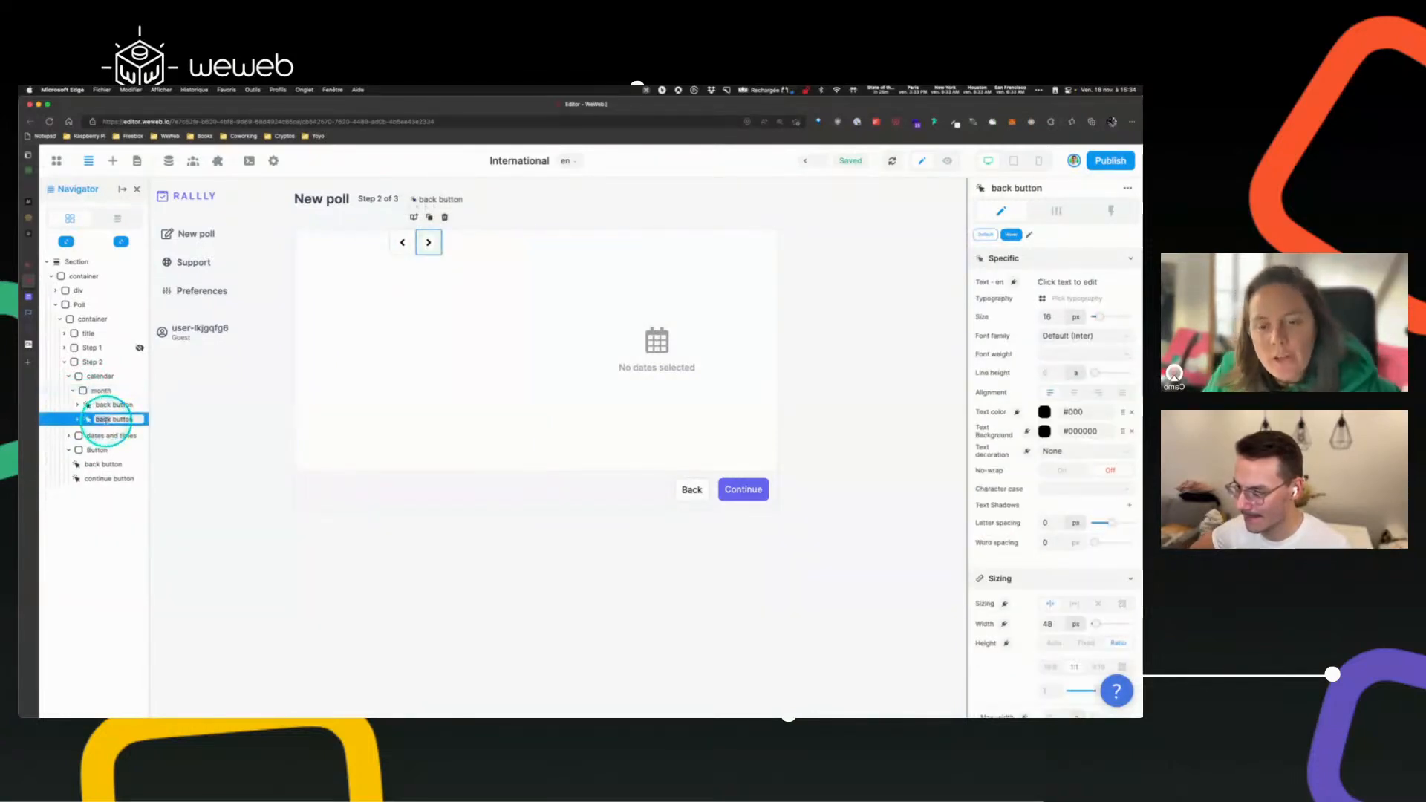
text(forward)
key(Return)
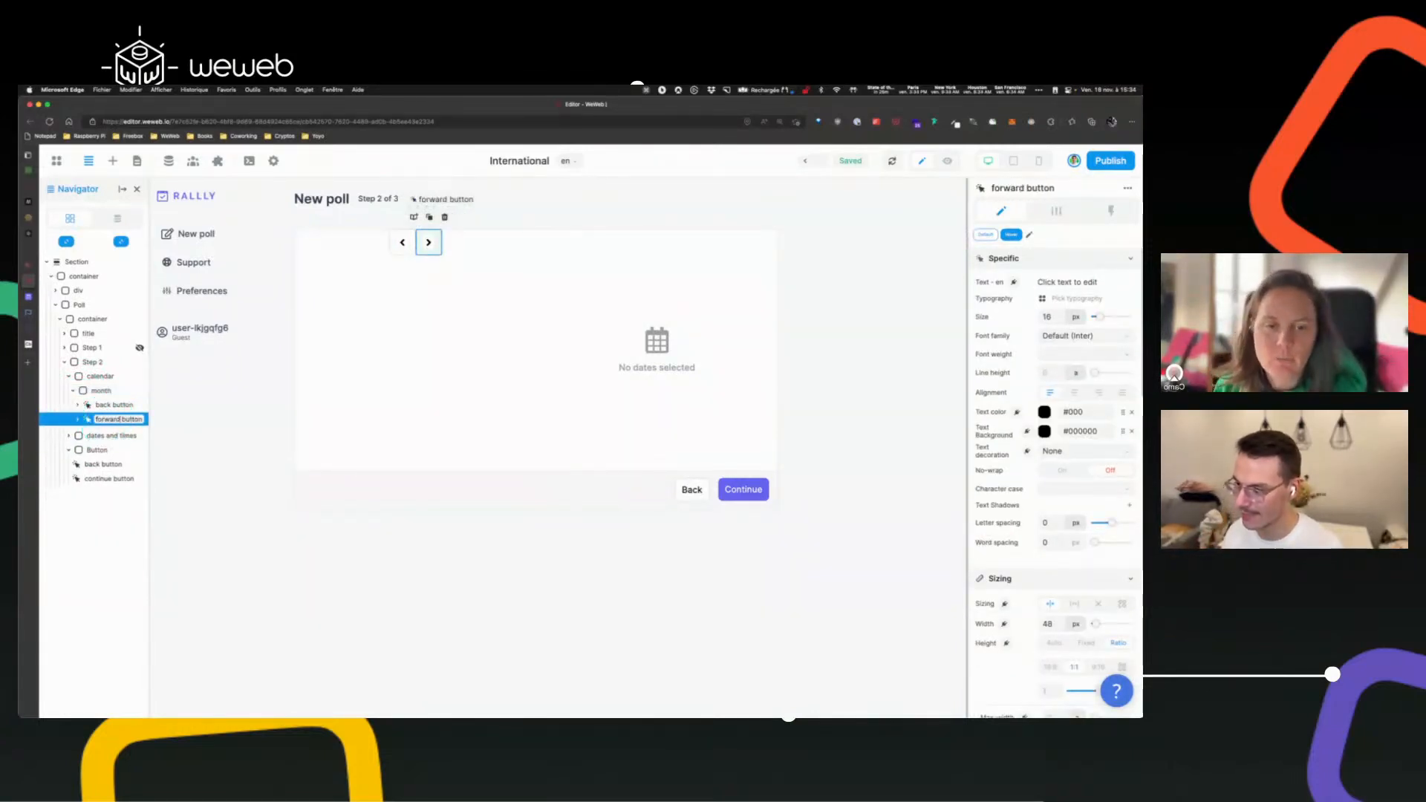
click(108, 408)
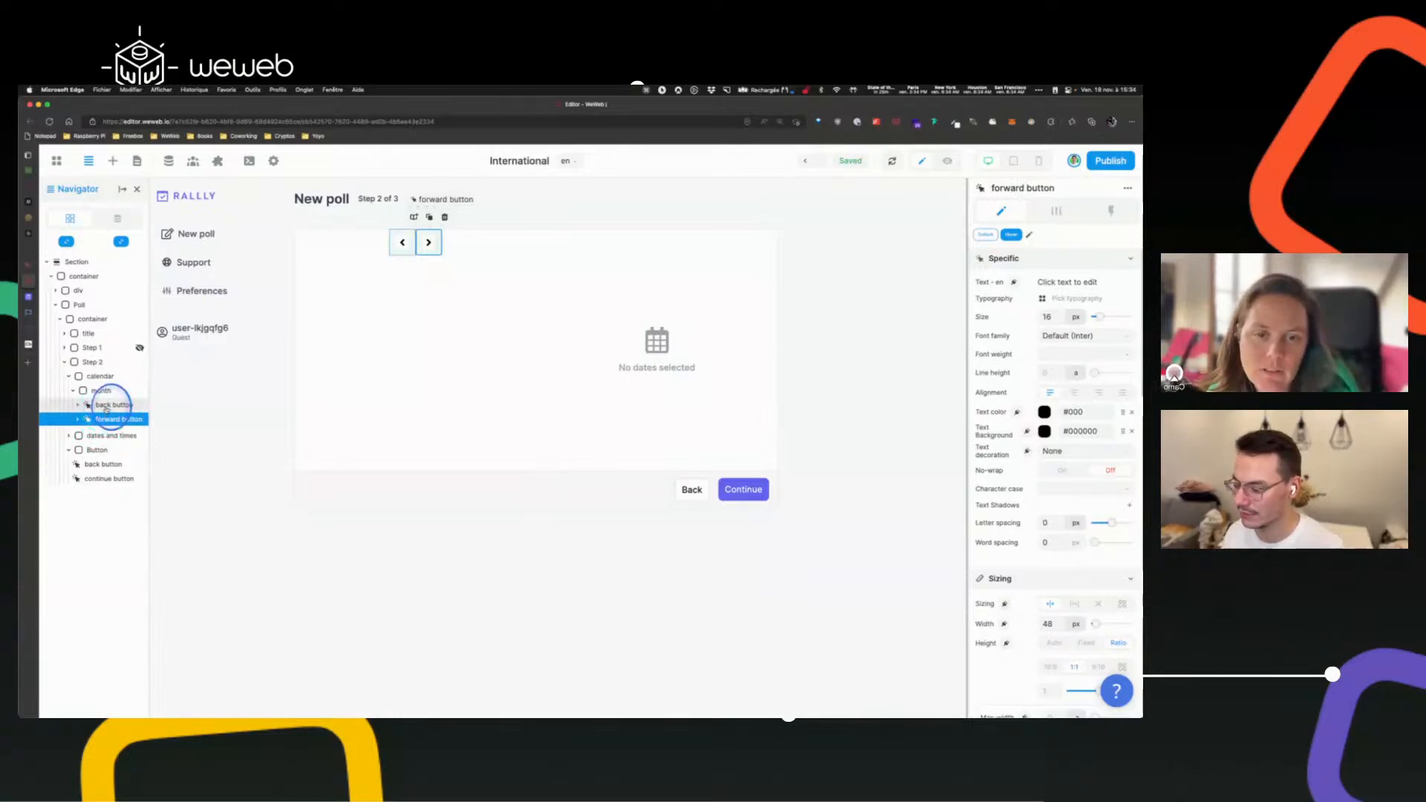
double_click(108, 408)
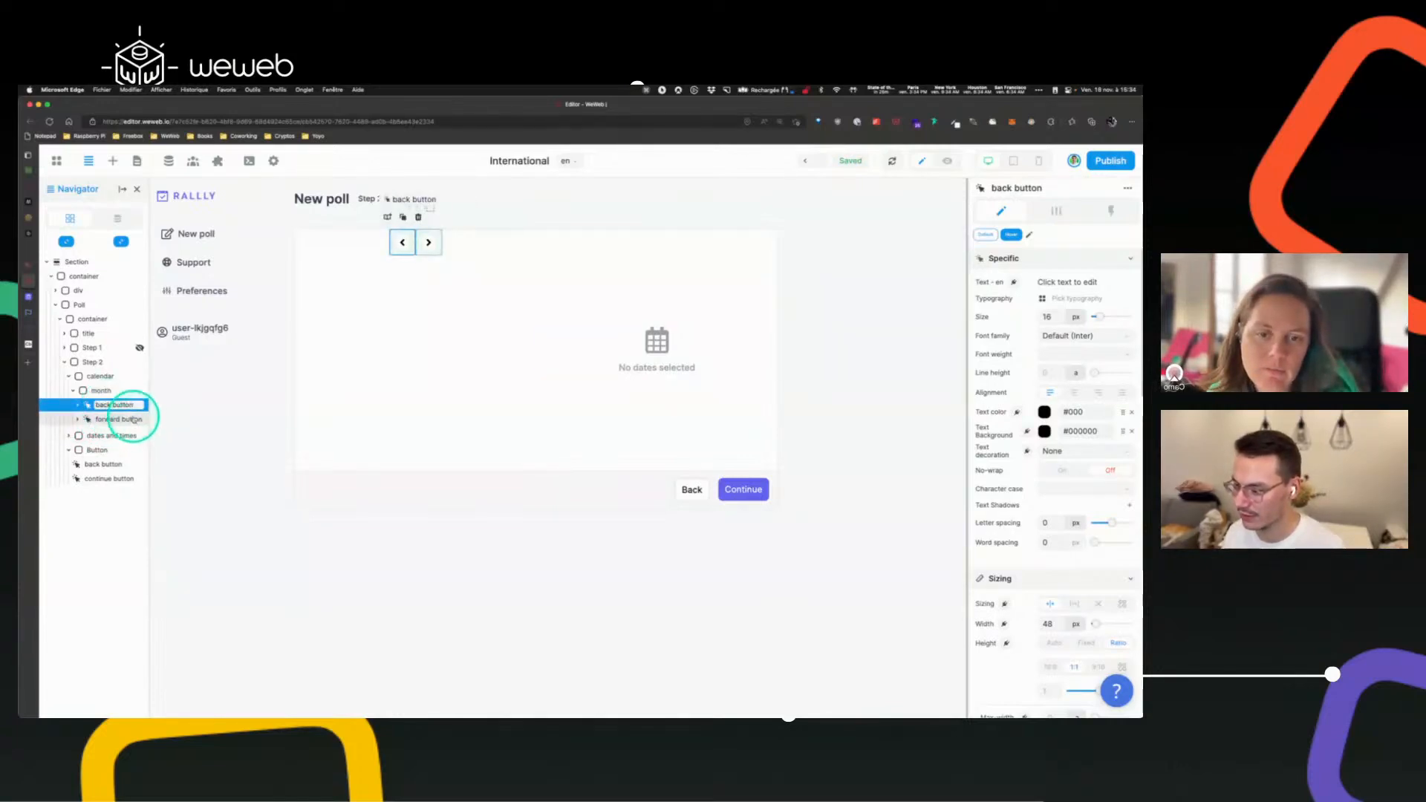
click(94, 420)
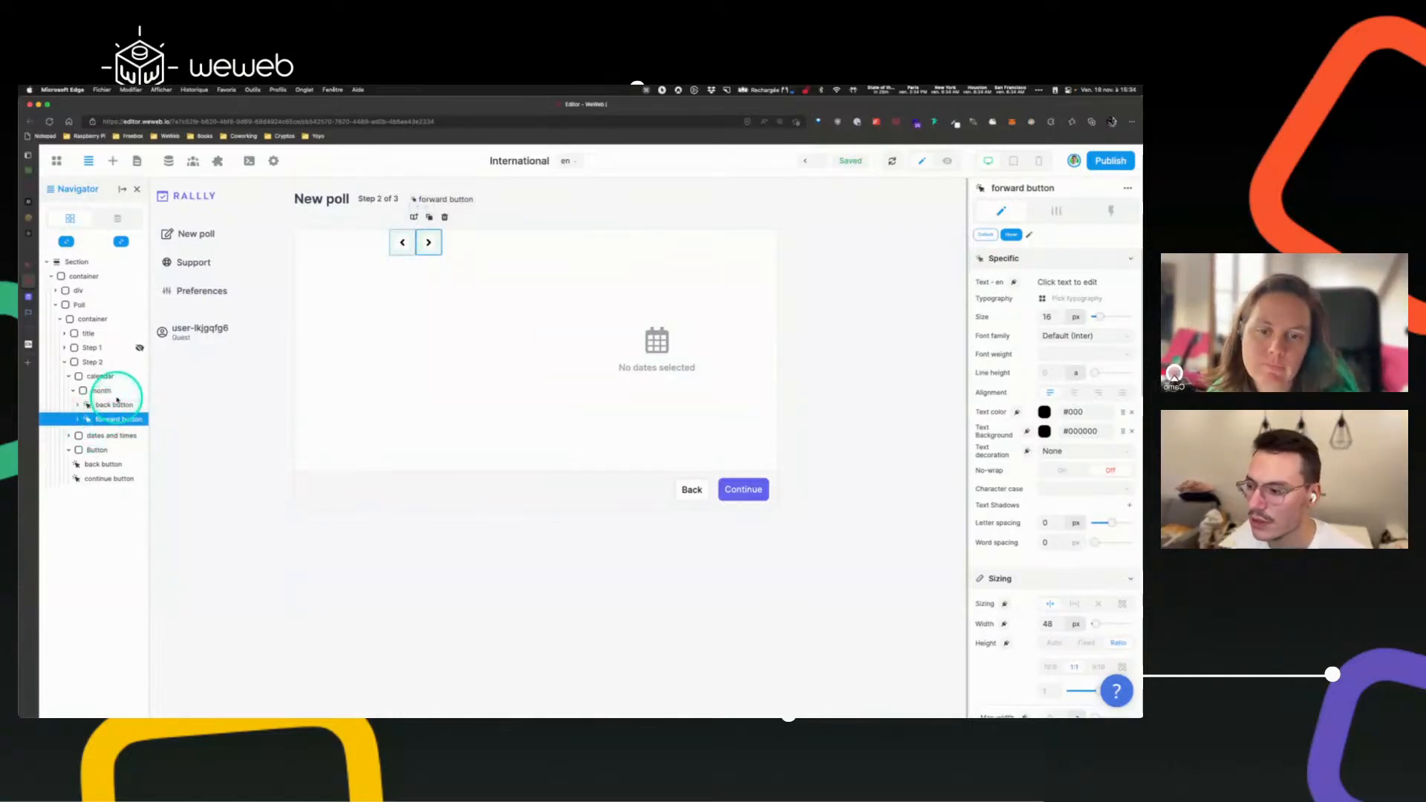
click(113, 405)
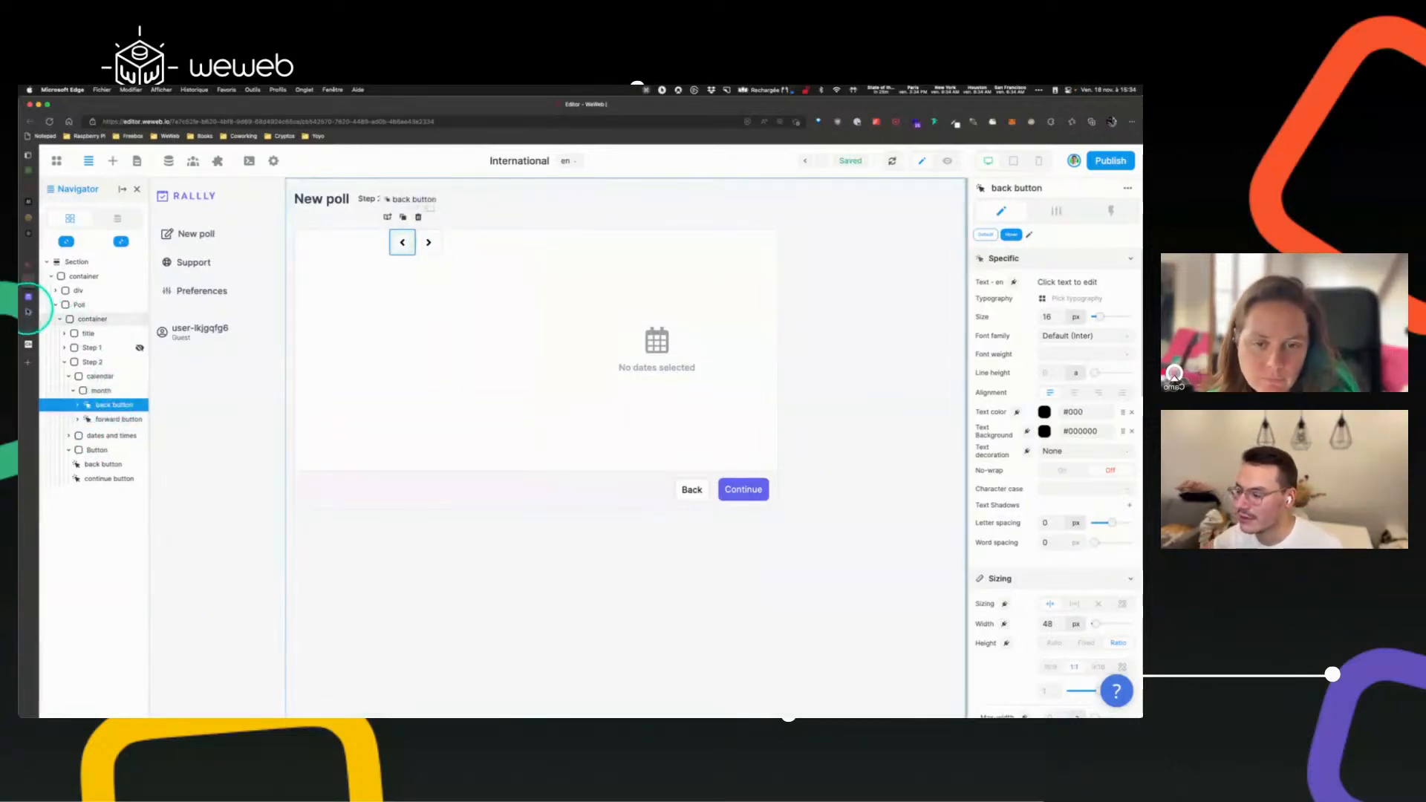
- Add a Text element between the back button and the forward button in the month container
mouse_move(34, 223)
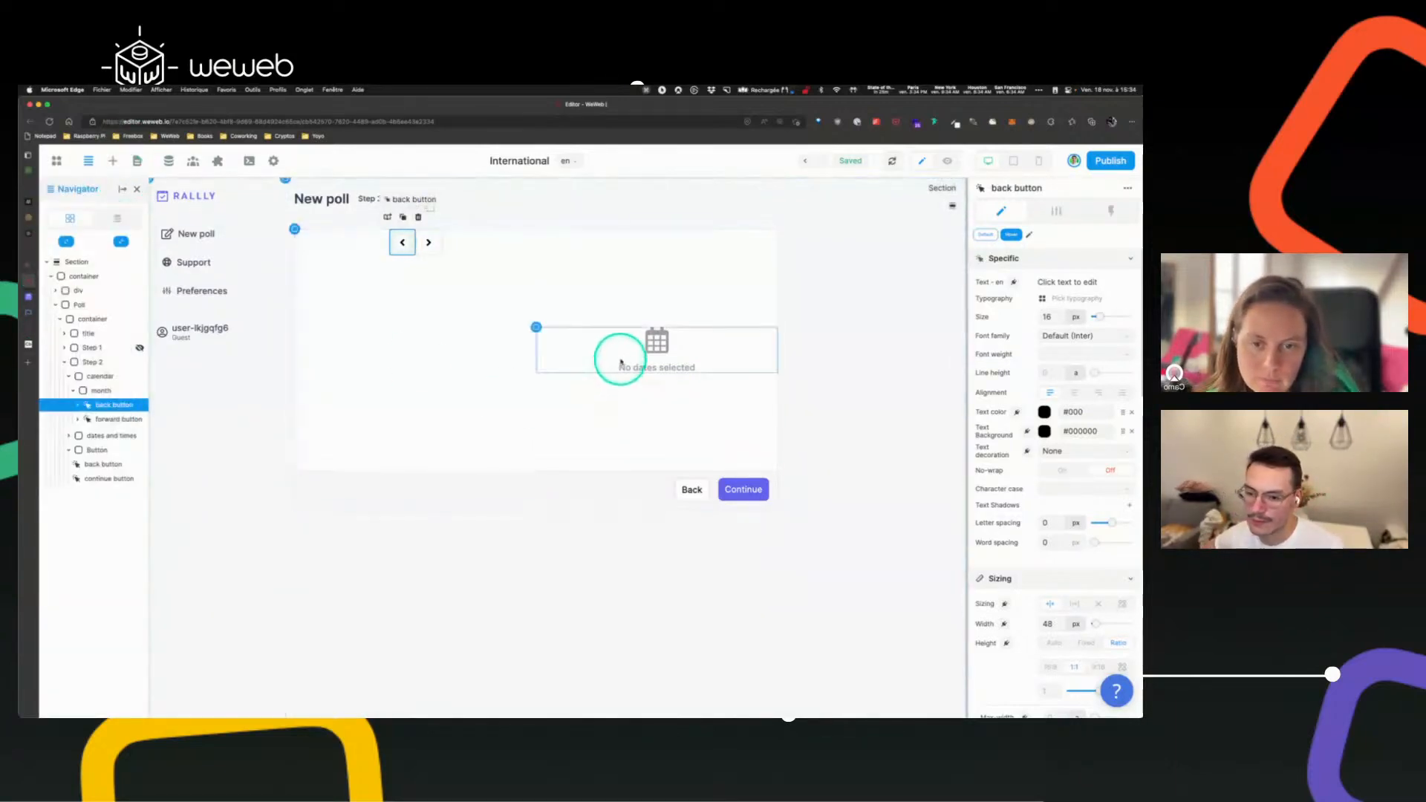
click(111, 160)
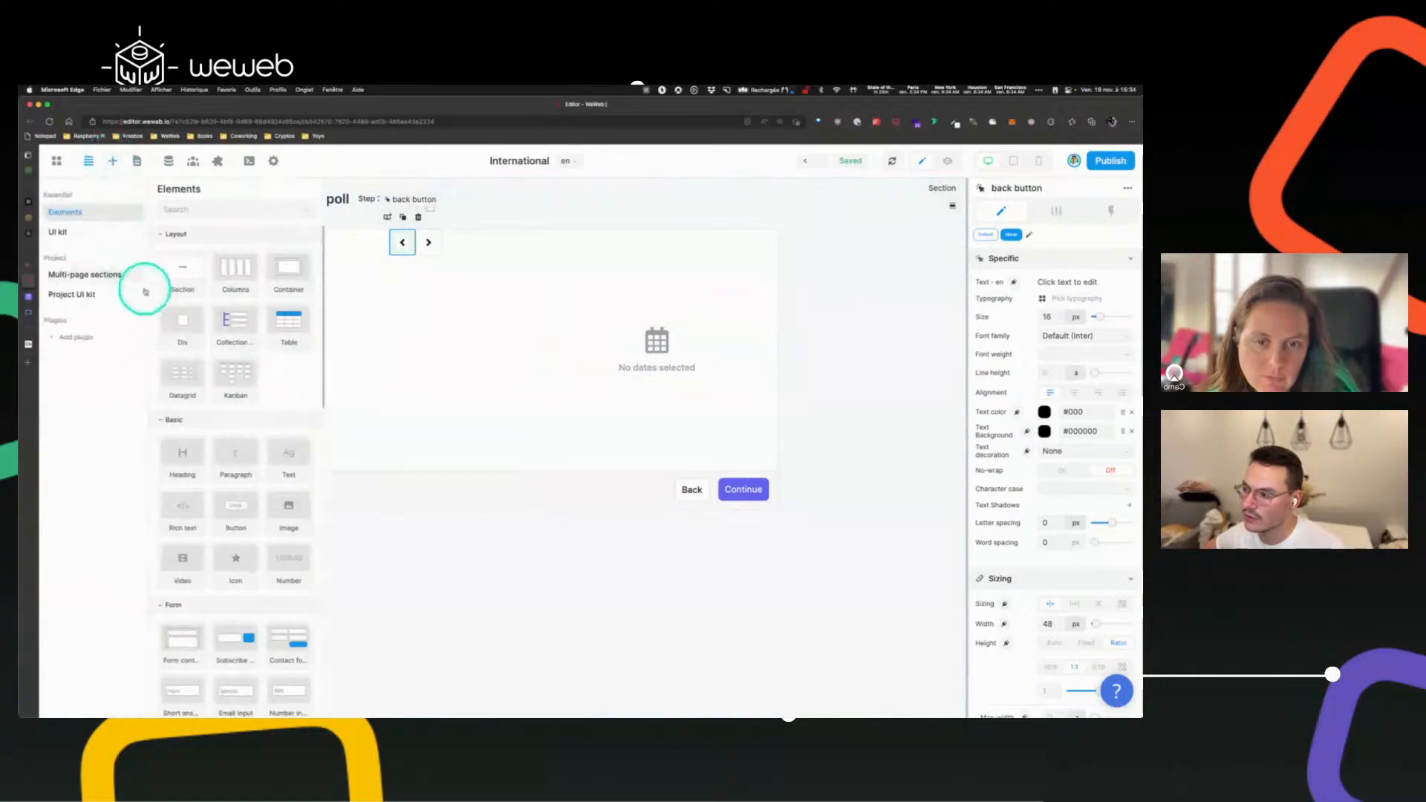
text(text)
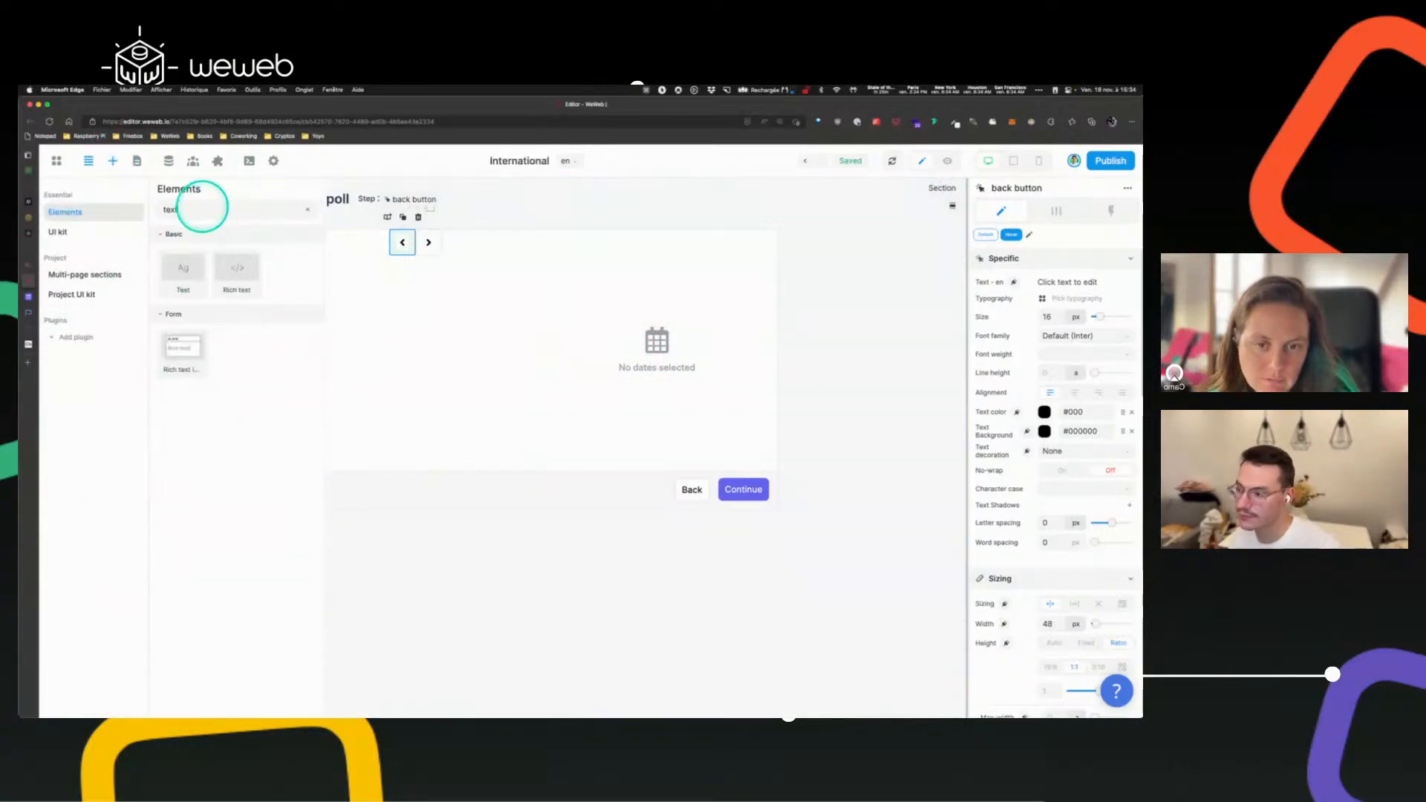
drag(178, 268, 96, 414)
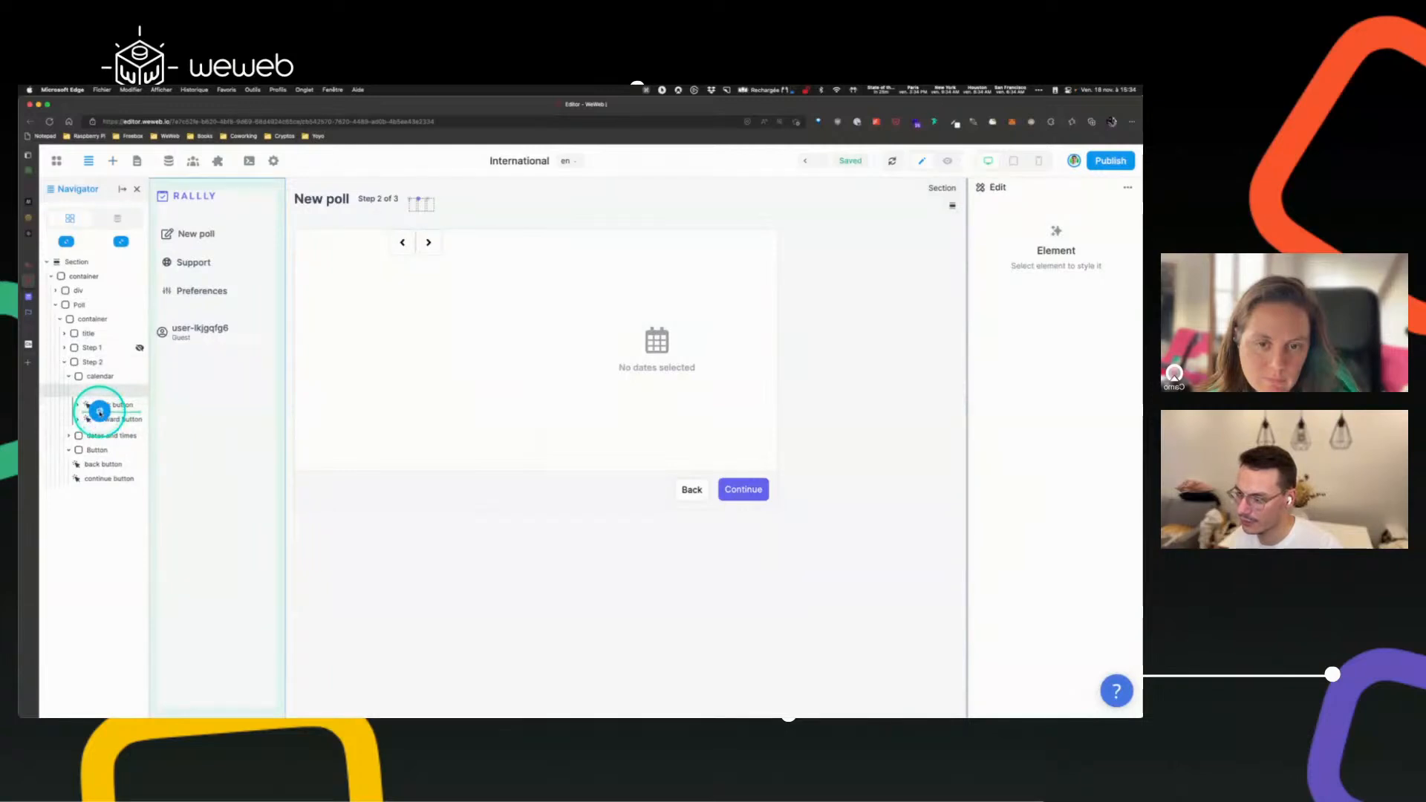
drag(101, 411, 99, 417)
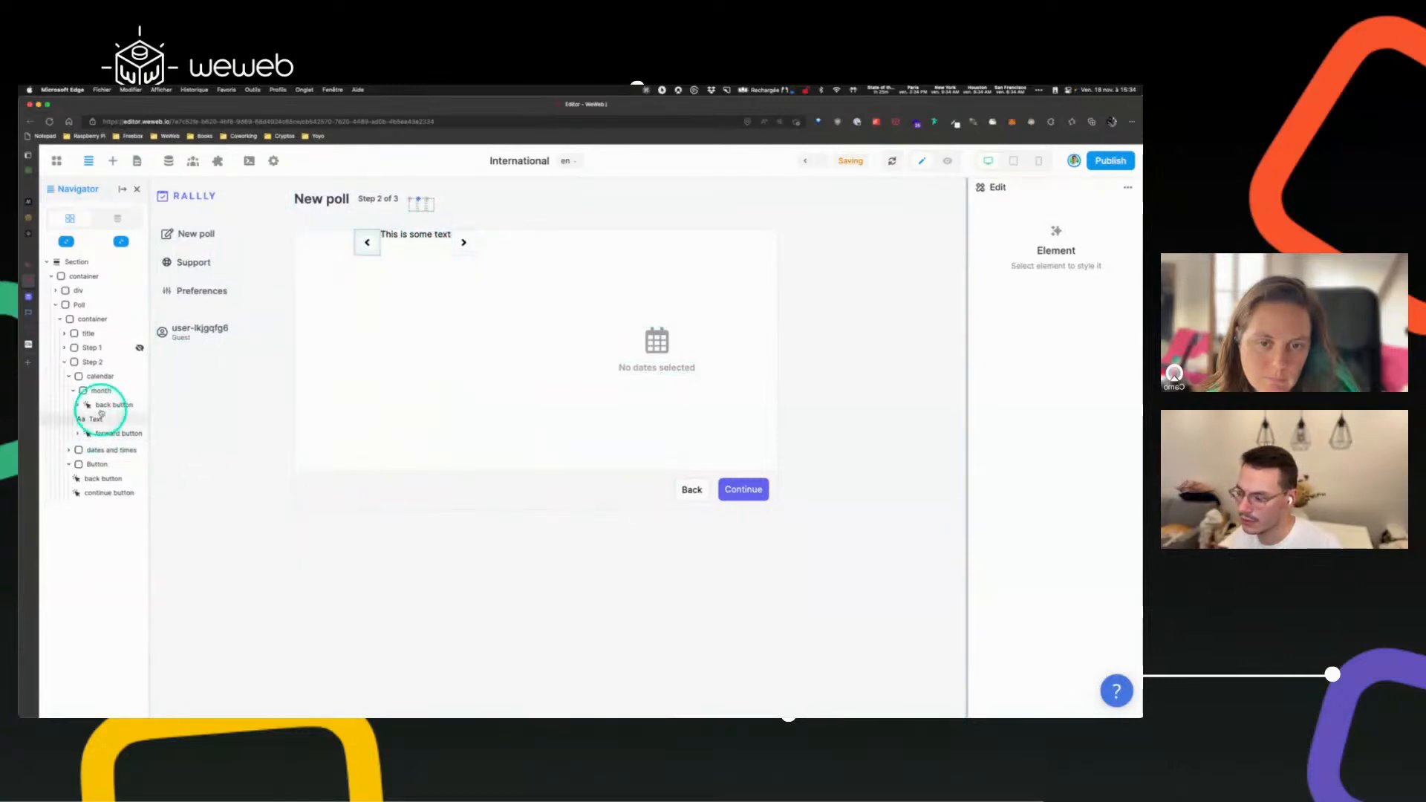
click(424, 277)
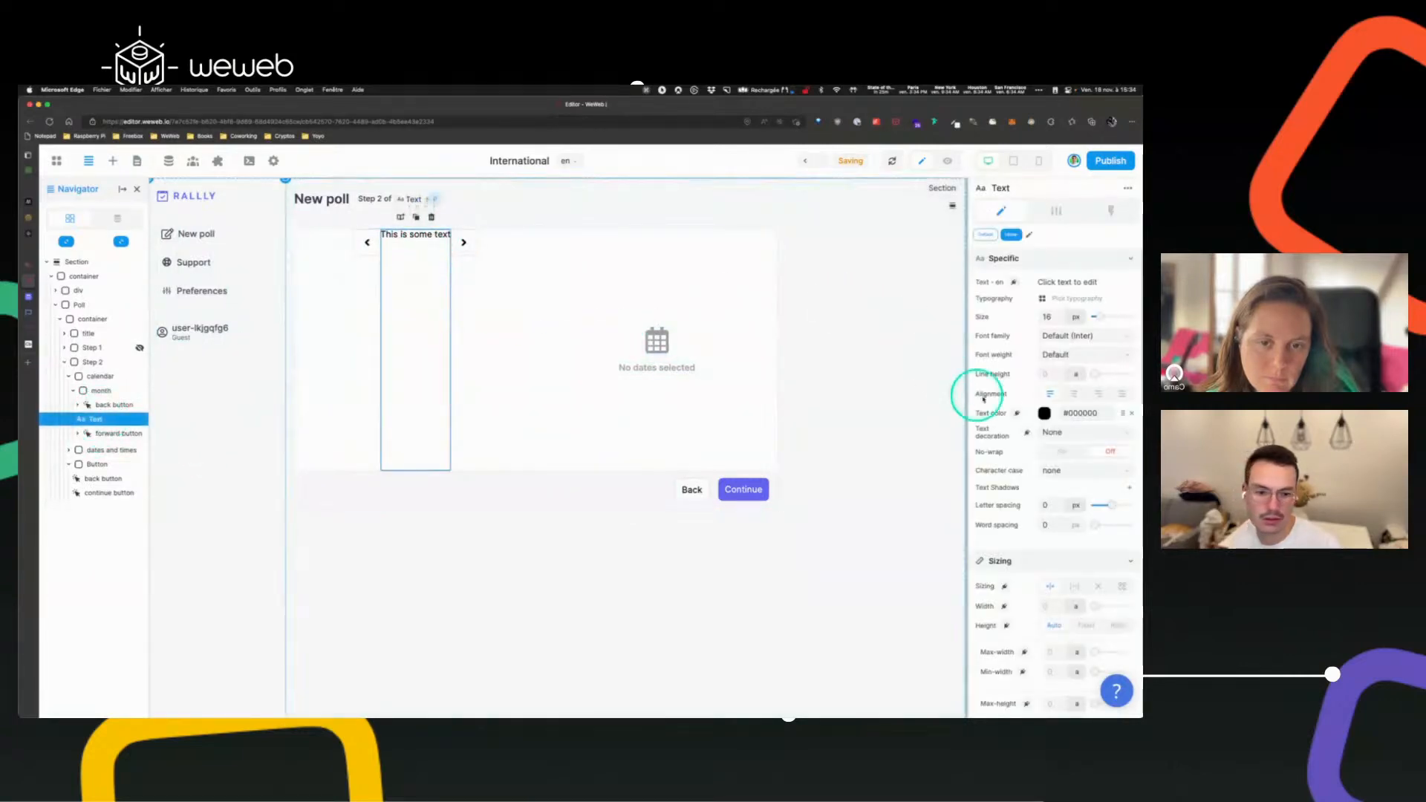
- Center the alignment of the month container's items and keep its direction horizontal
click(317, 252)
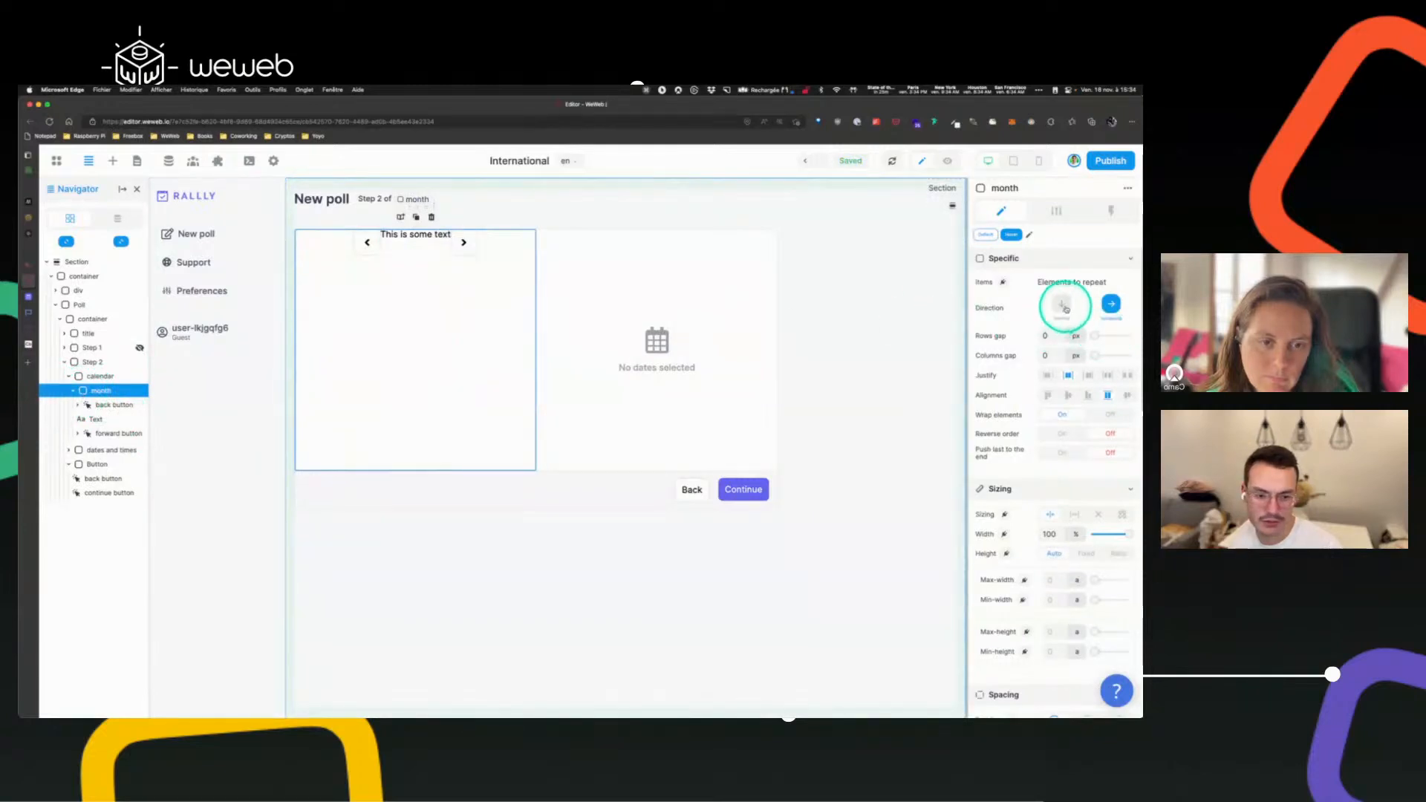
click(1070, 396)
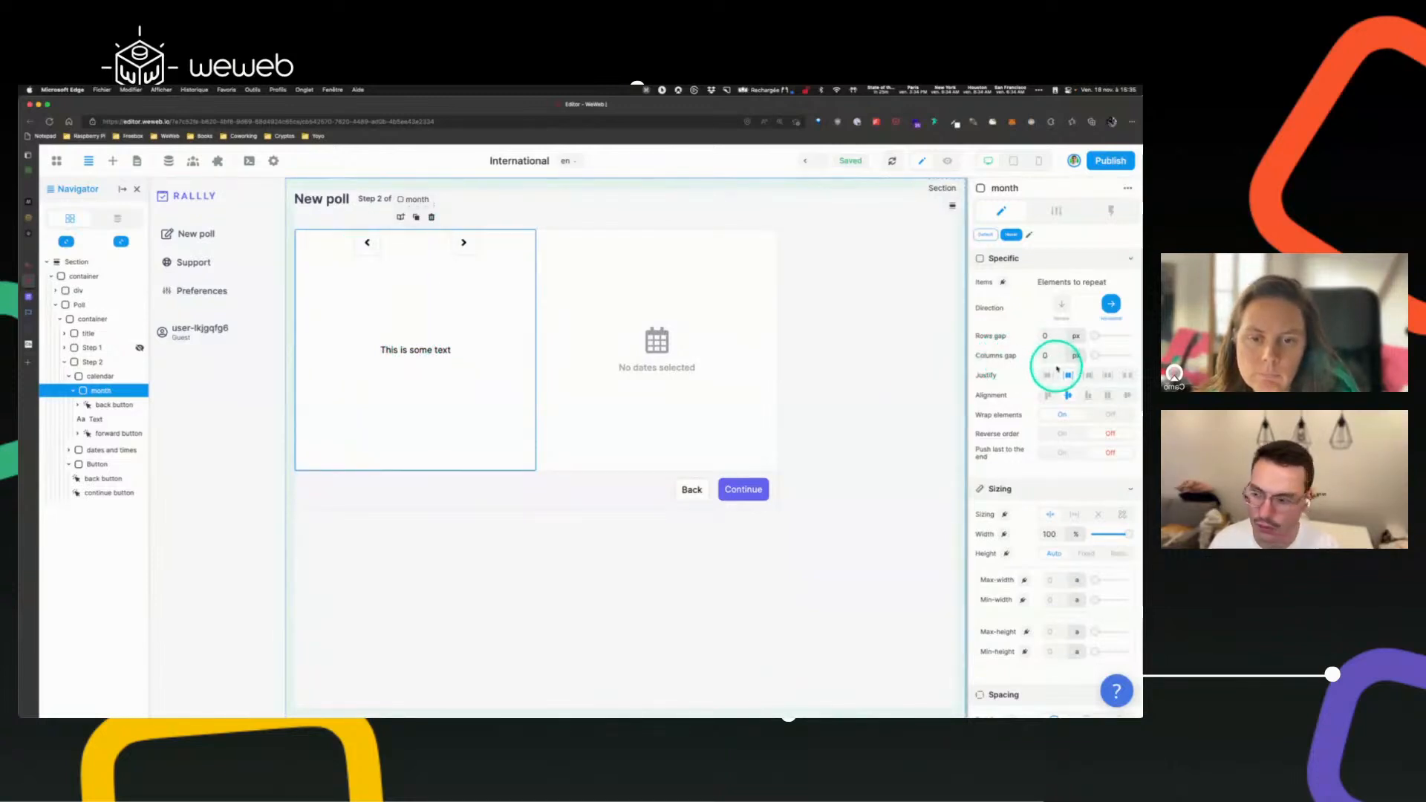
click(1061, 304)
click(1111, 304)
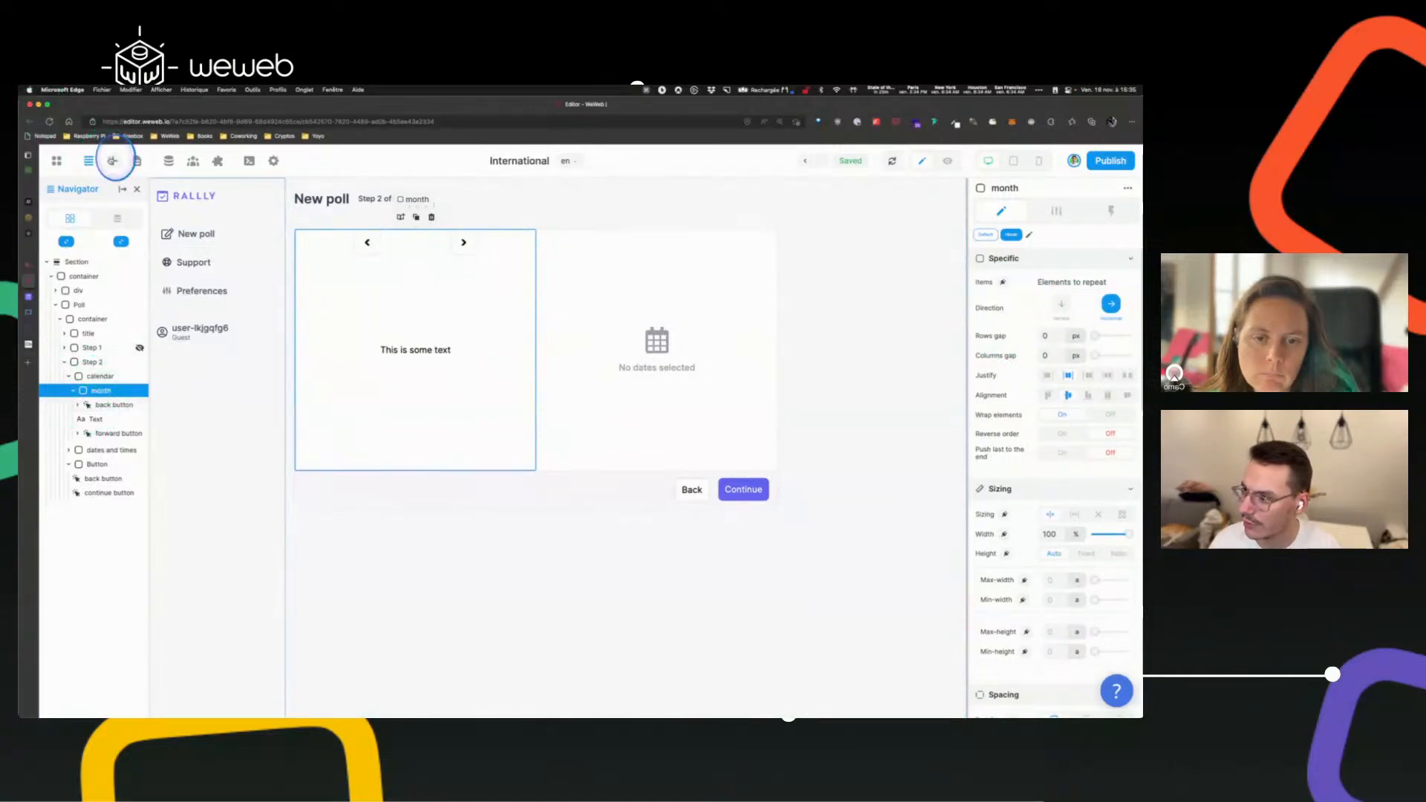
- Add a div between the back and forward buttons and nest the text element inside it
click(112, 160)
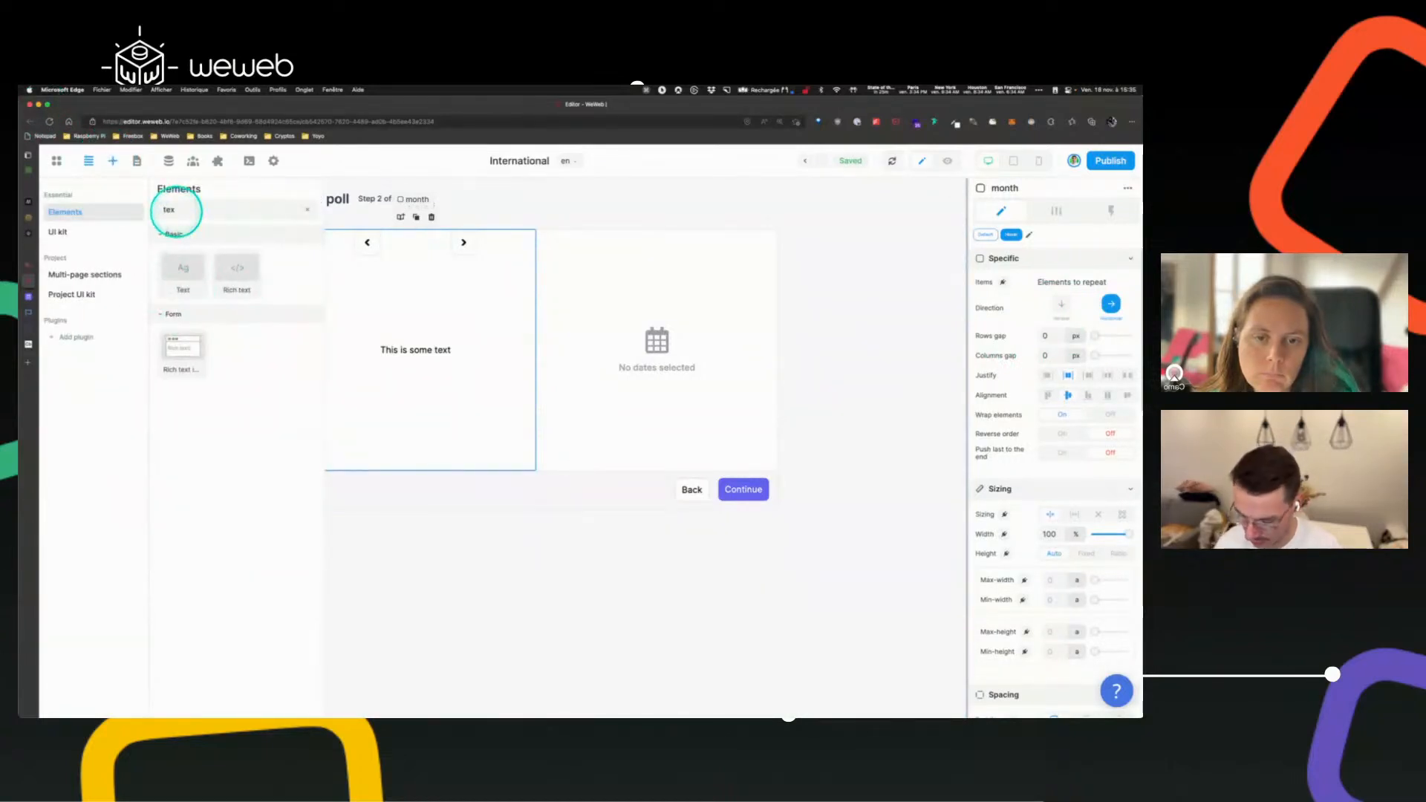
key(BackSpace)
key(BackSpace)
key(BackSpace)
text(d)
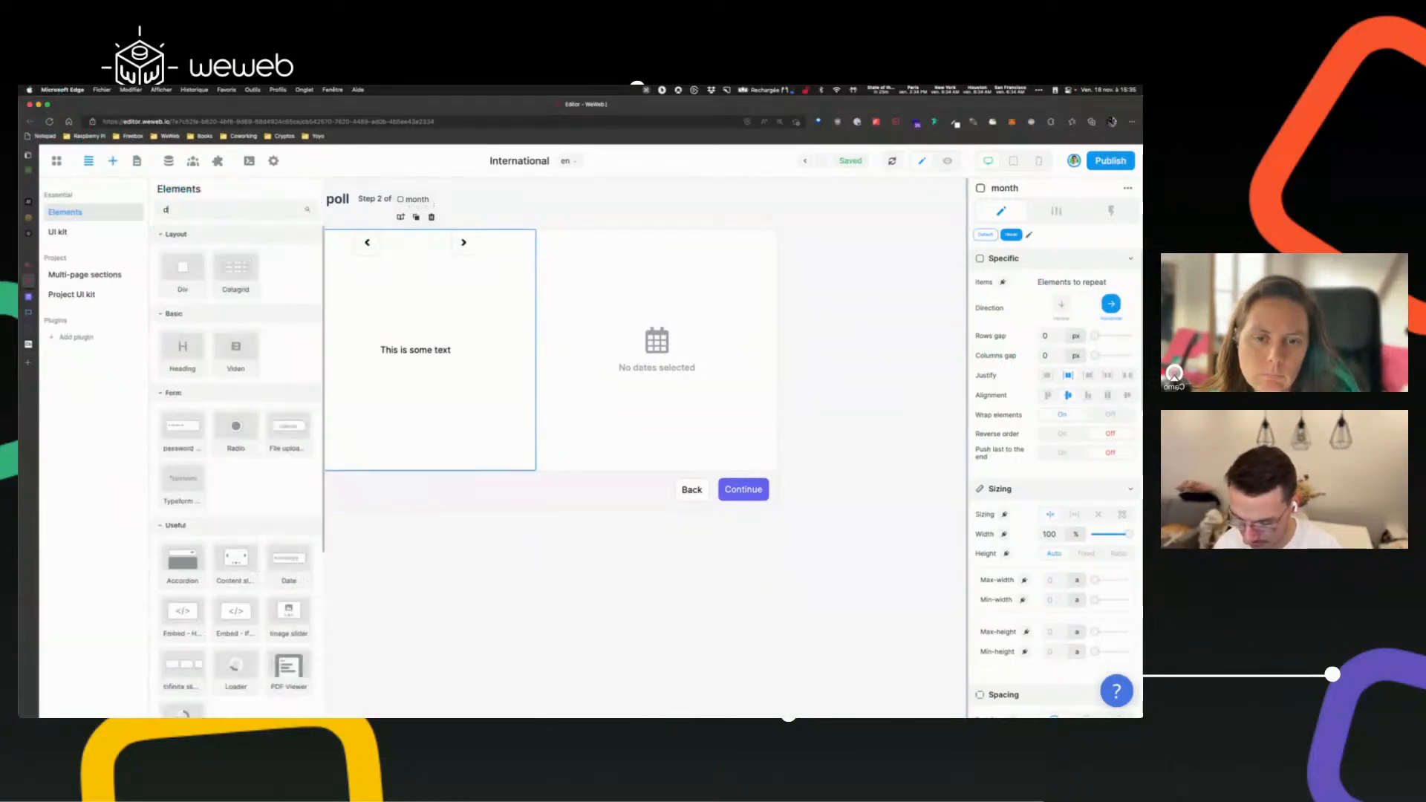
text(iv)
drag(192, 275, 101, 435)
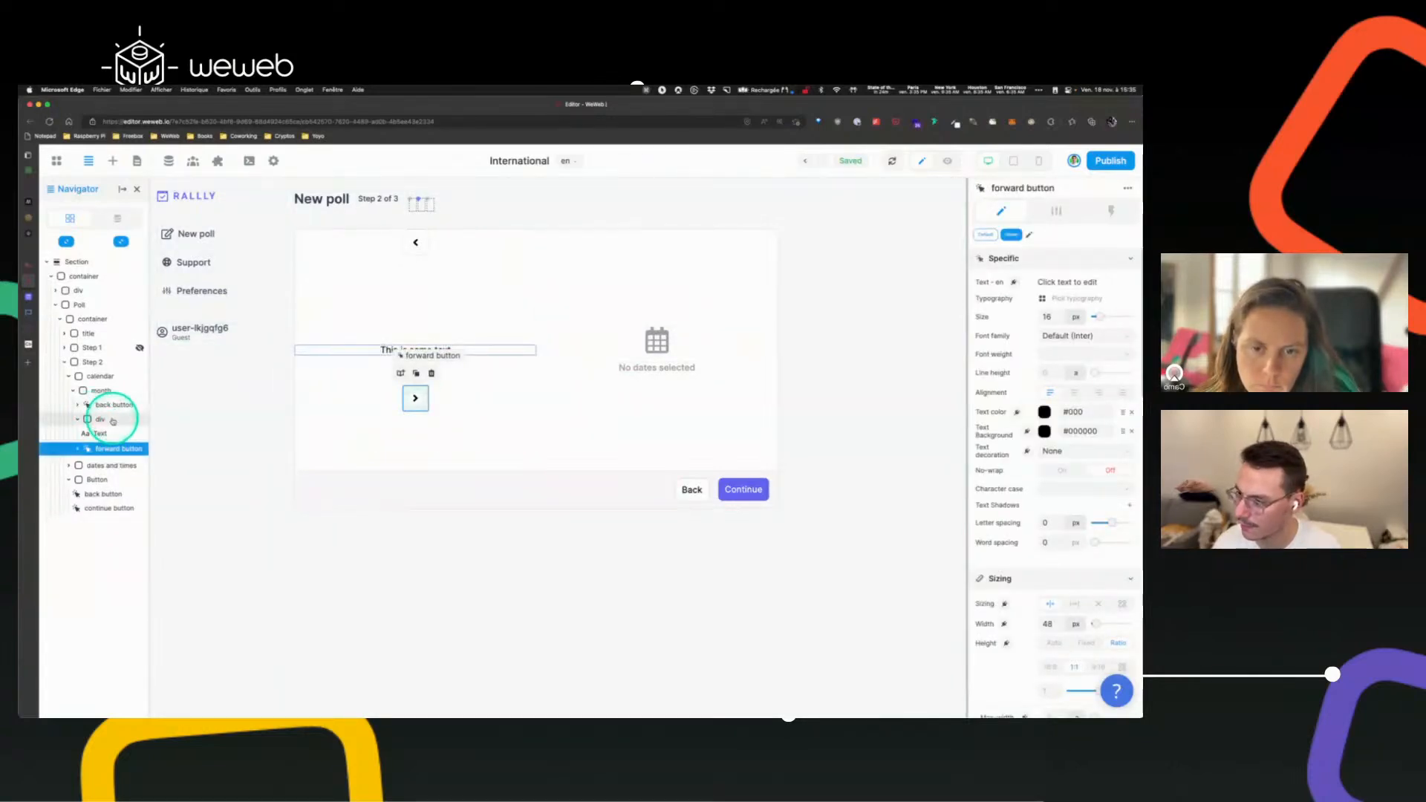
click(101, 418)
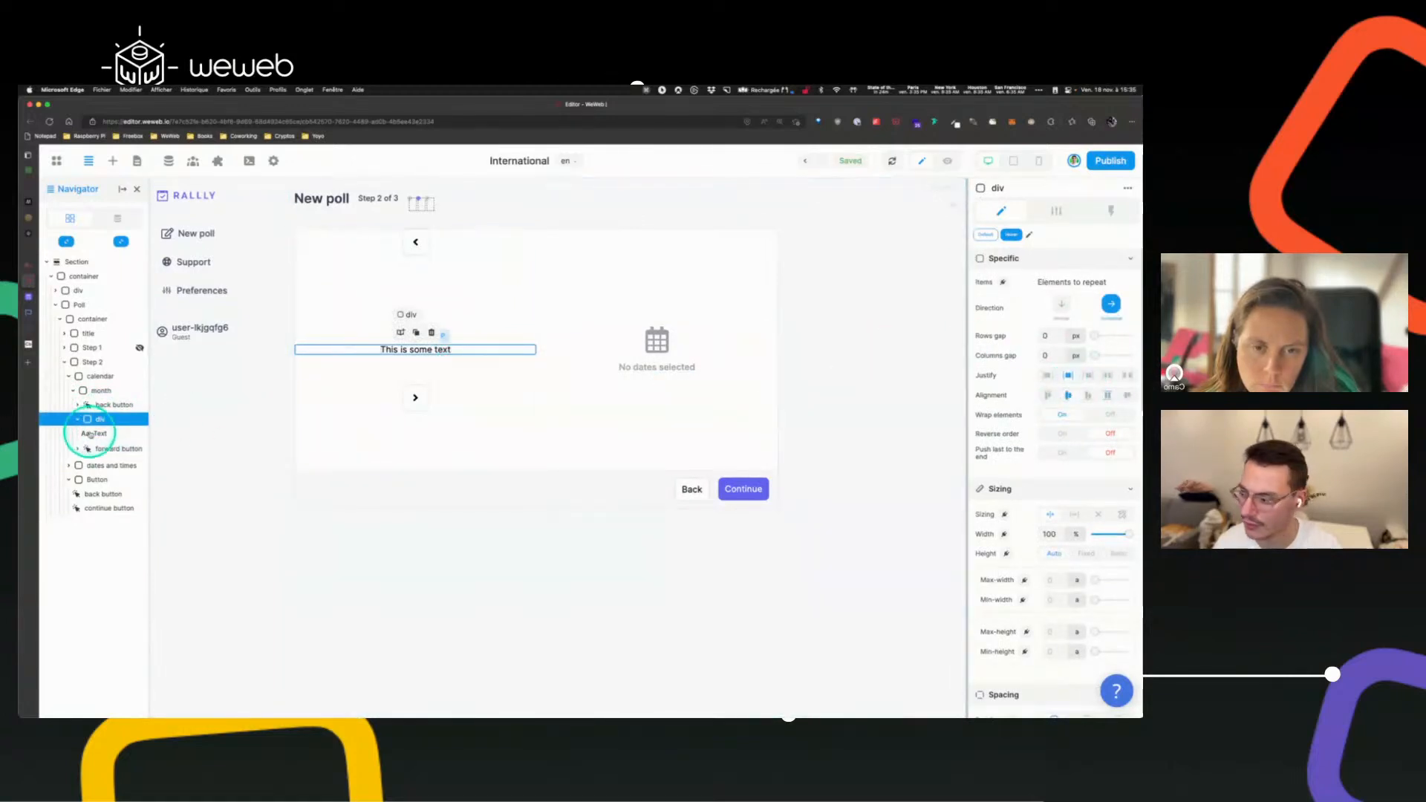
- Turn off element wrapping for the month container, keeping its direction horizontal
click(102, 390)
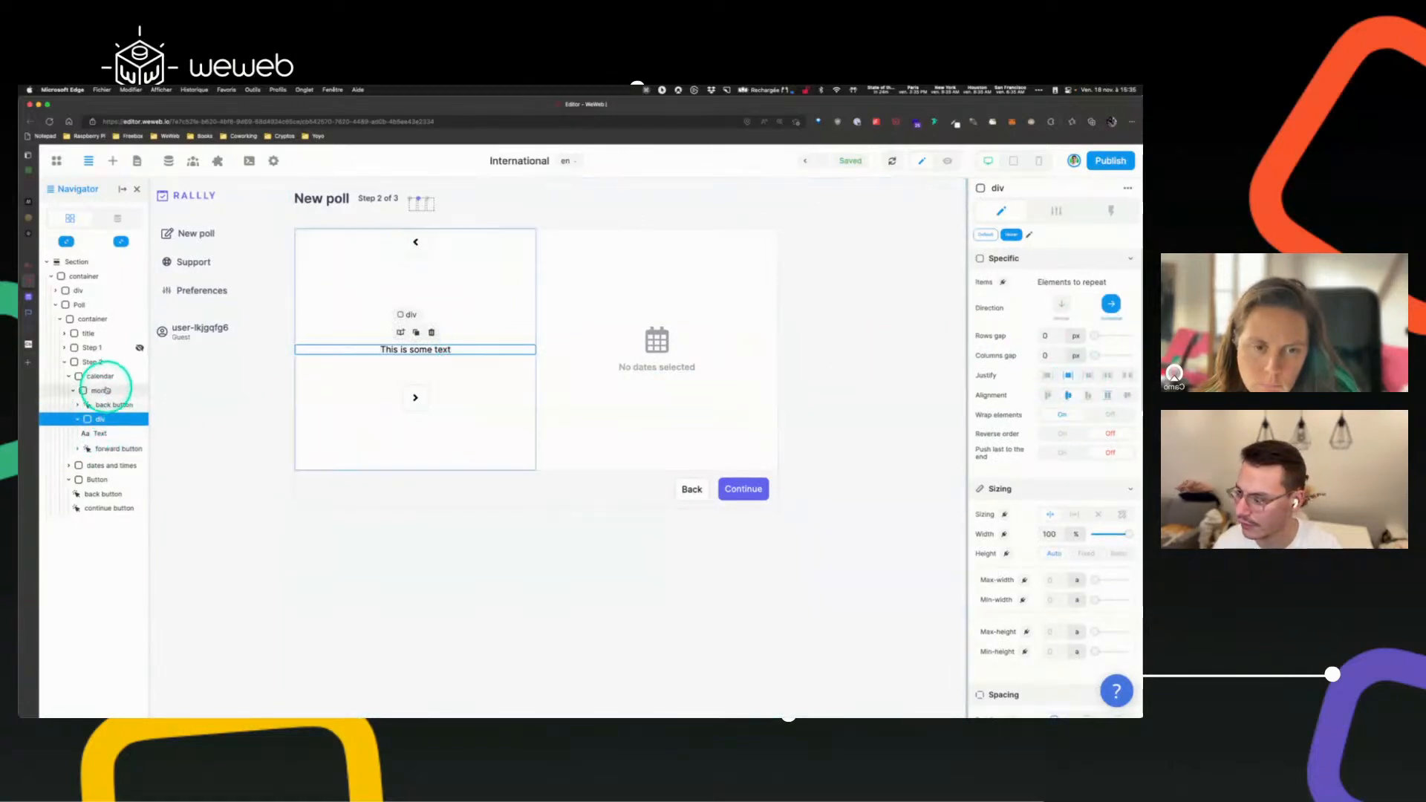
click(1061, 304)
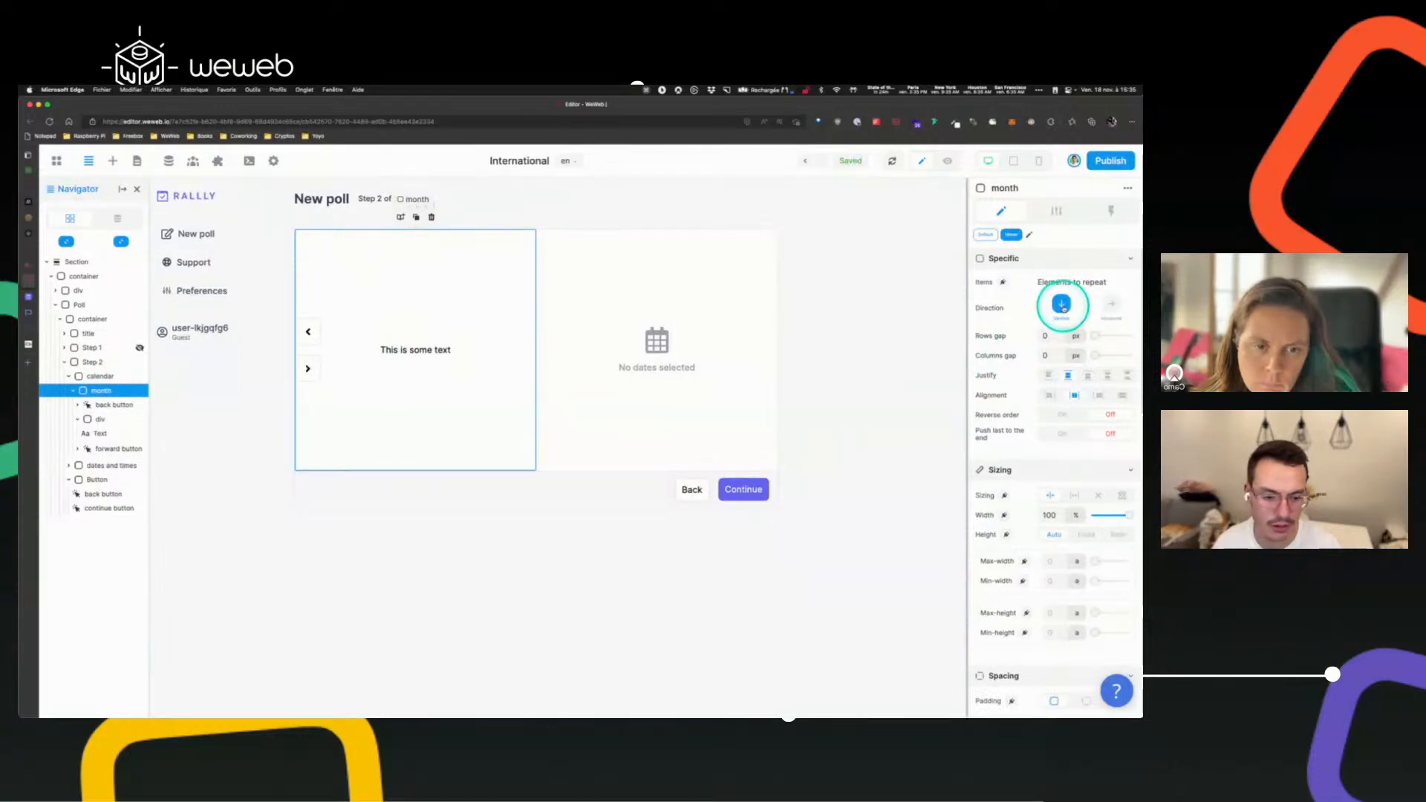
click(1112, 304)
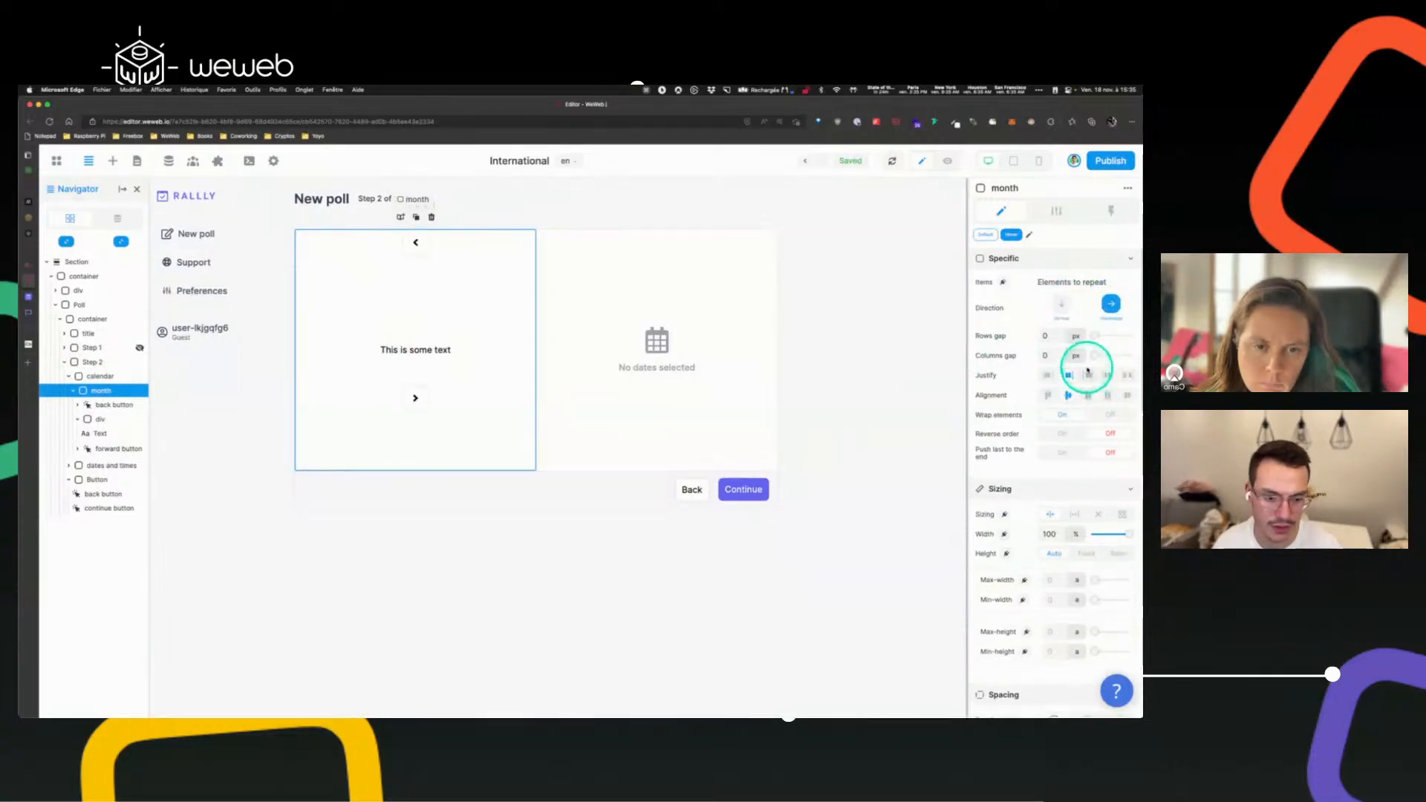
click(1109, 416)
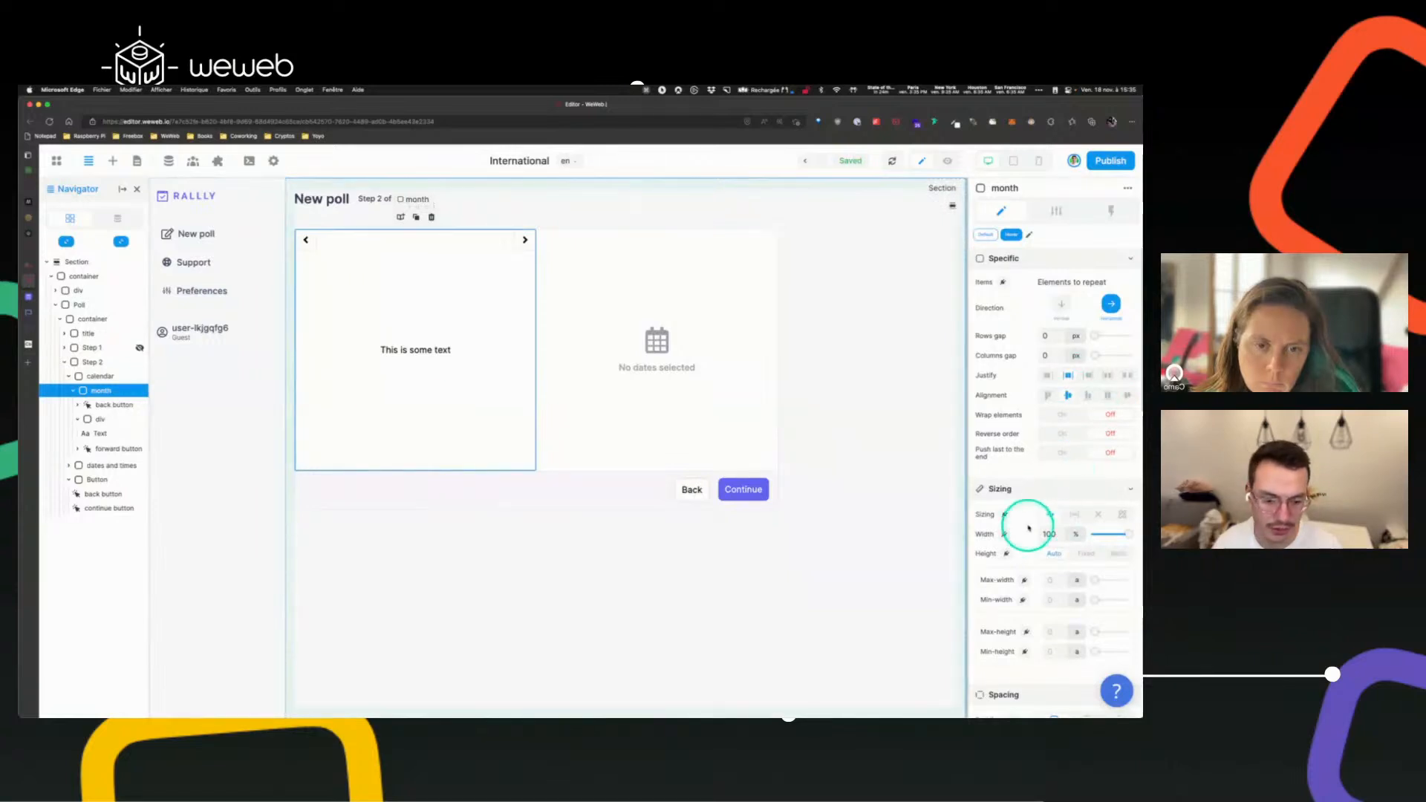
- Give the month container a fixed height of 41 px
scroll(1093, 553, down, 1)
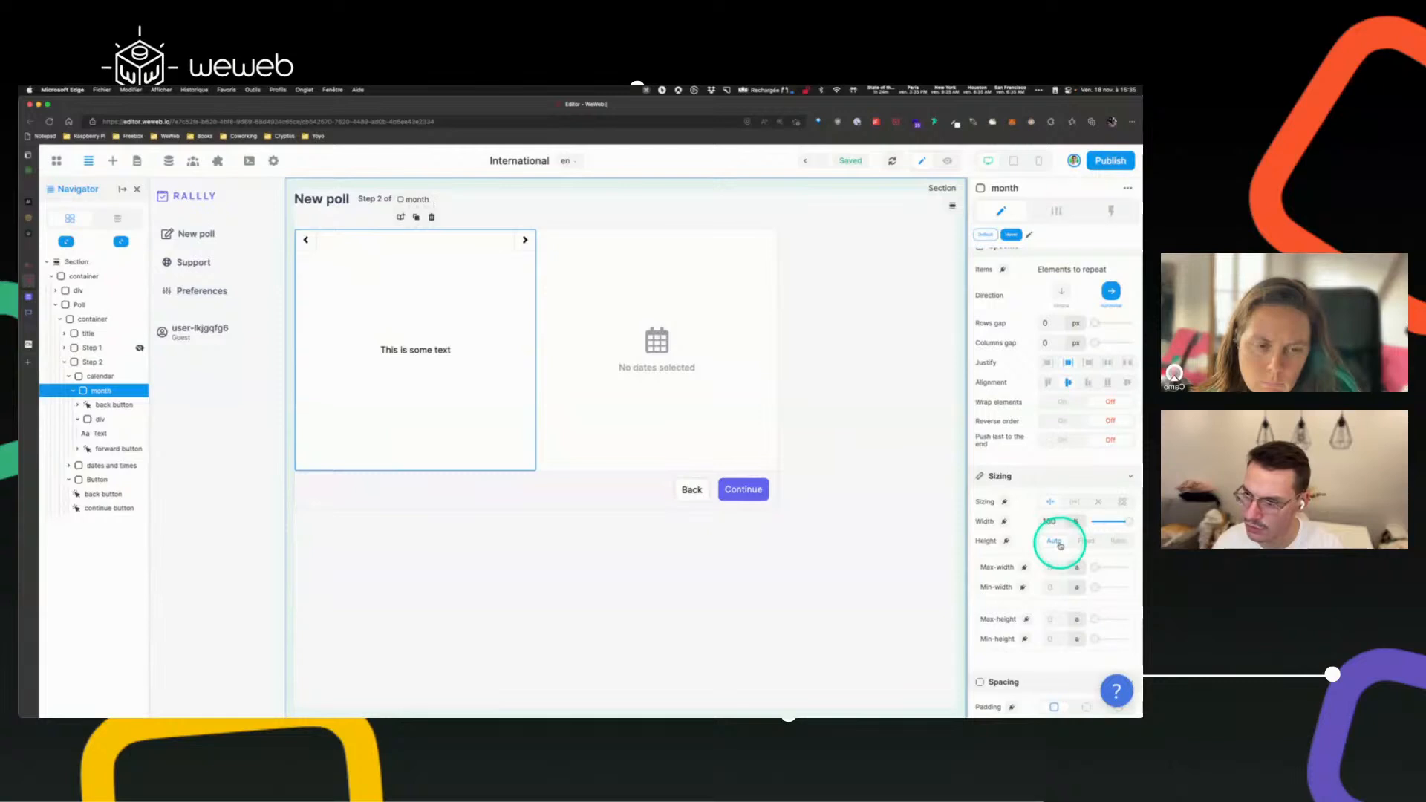
click(103, 405)
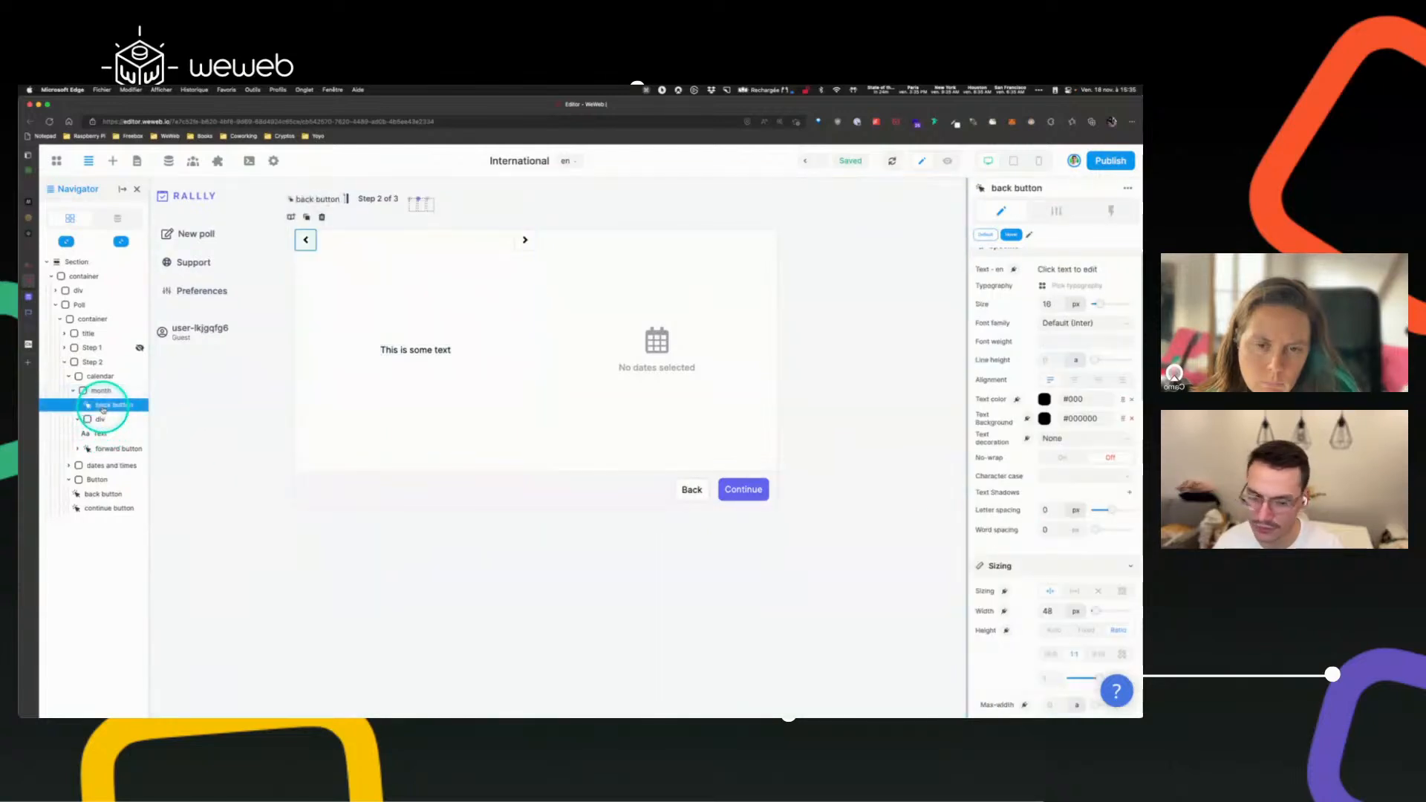
click(101, 390)
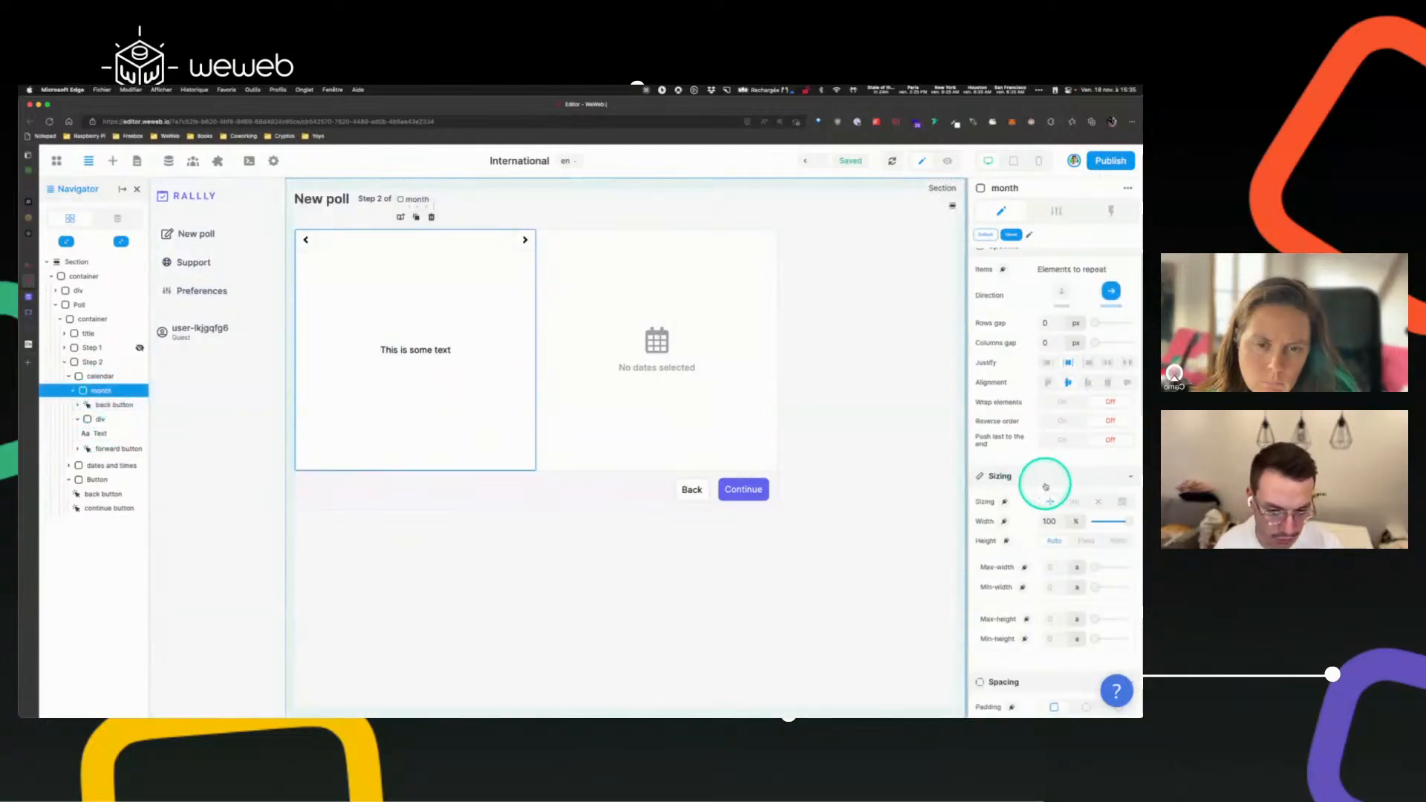
scroll(1054, 483, down, 1)
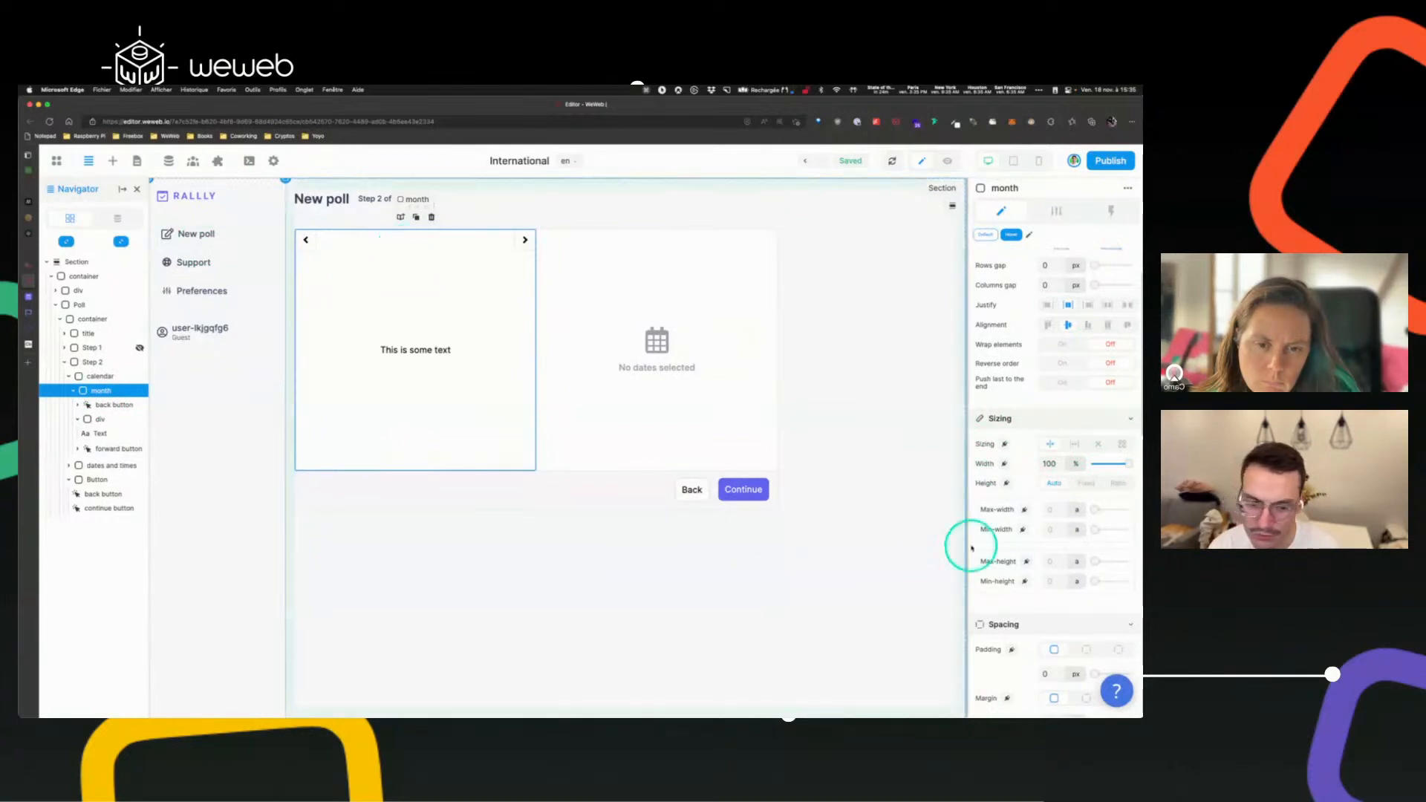
click(1086, 485)
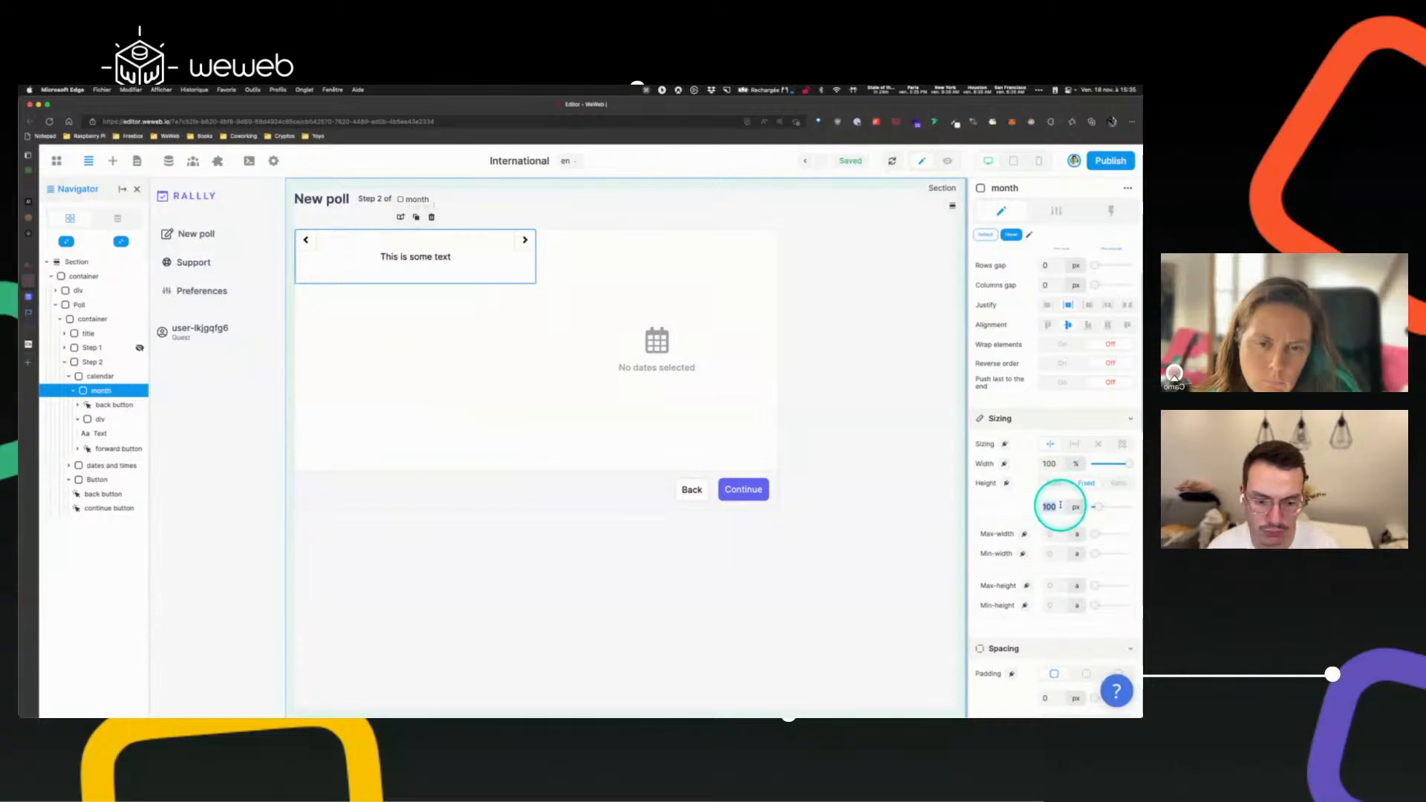
key(Down)
key(Down)
key(Down)
key(Down)
key(Down)
key(Down)
key(Down)
key(Down)
key(Down)
key(Down)
key(Down)
key(Down)
key(Down)
key(Down)
key(Down)
key(Down)
key(Down)
key(Down)
key(Down)
key(Down)
key(Down)
key(Down)
key(Down)
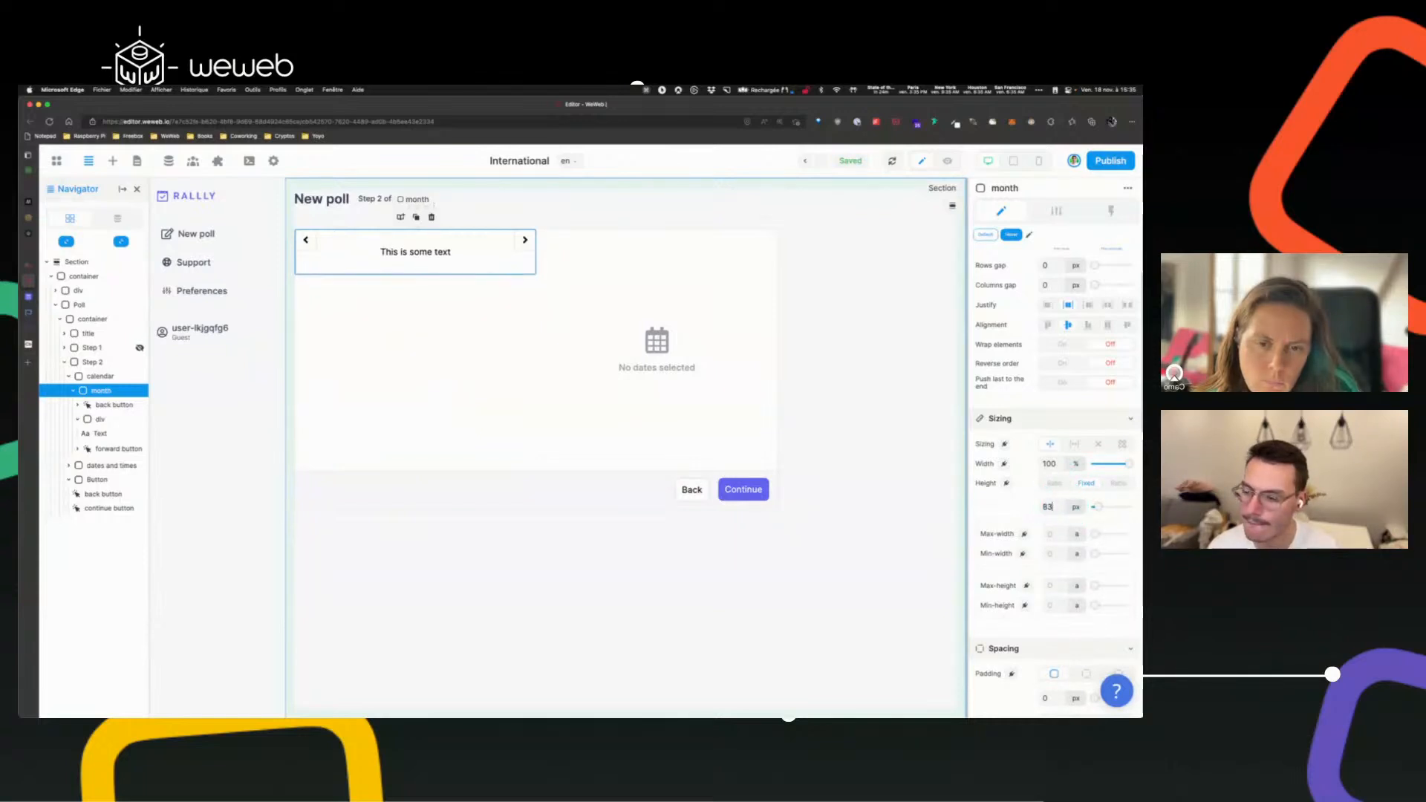
key(Down)
key(Down)
key(Down)
key(Down)
key(Down)
key(Down)
key(Down)
key(Down)
key(Down)
key(Down)
key(Down)
key(Down)
key(Down)
key(Down)
key(Down)
key(Down)
key(Down)
key(Down)
key(Down)
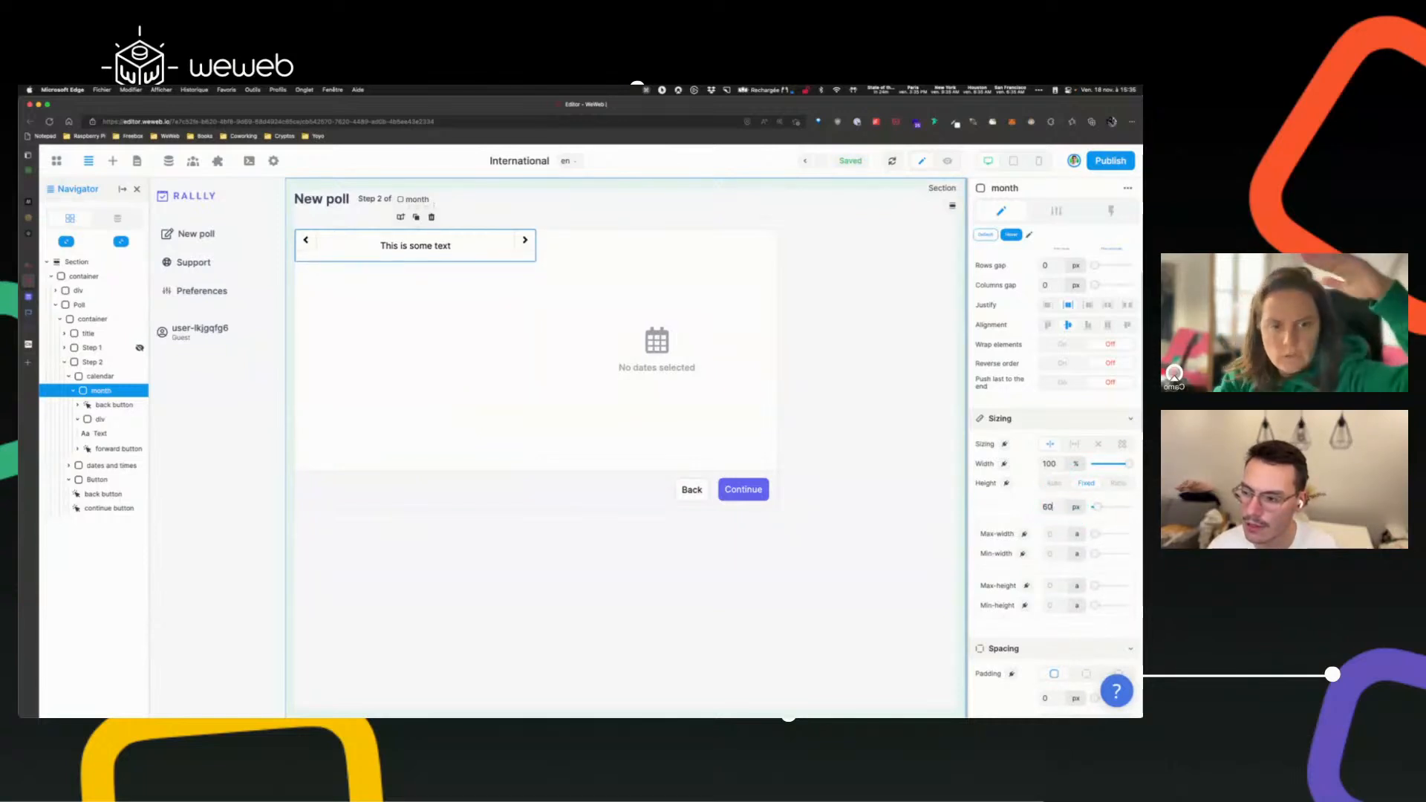
key(Down)
key(Down)
key(Down)
key(Down)
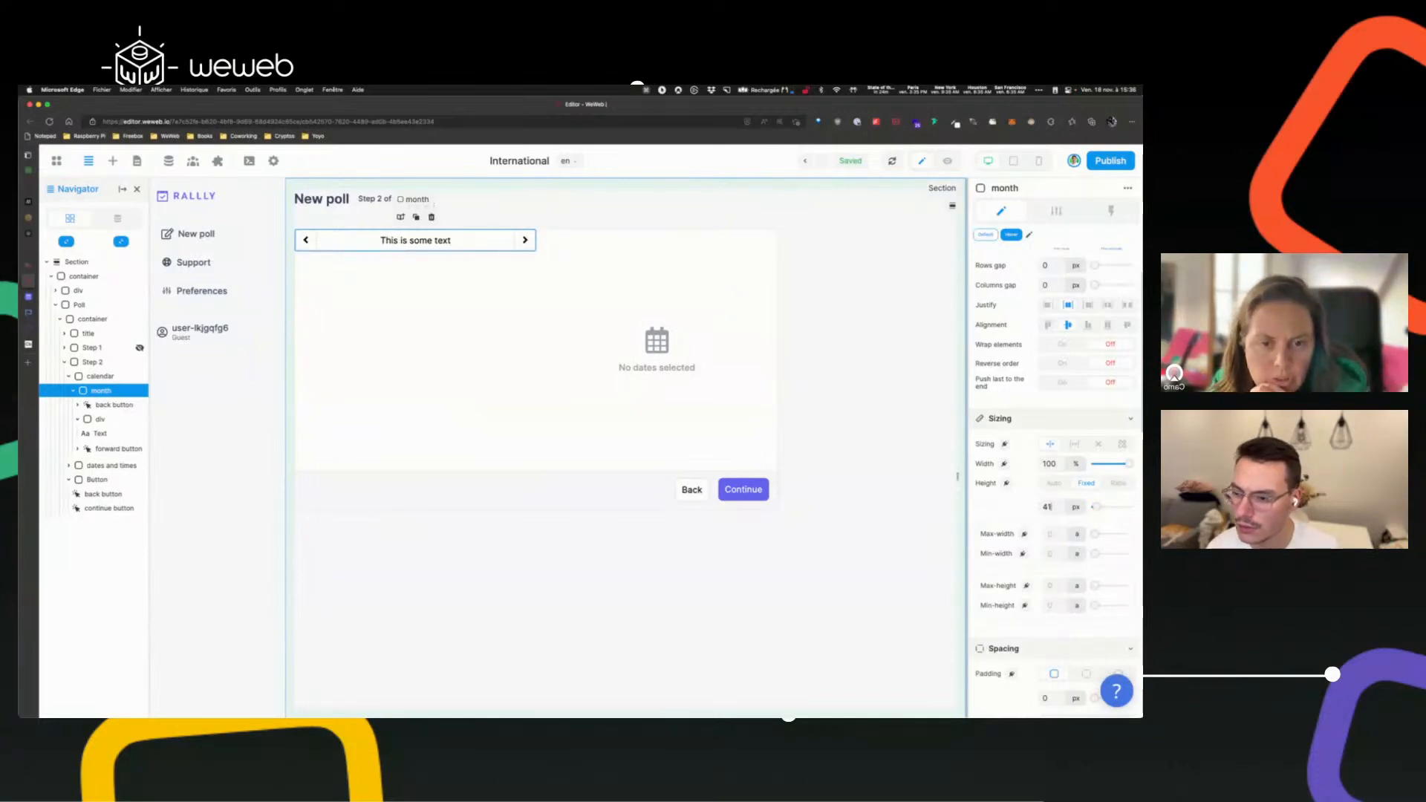
- Align the calendar container's items to the start and set the month container's height to Auto
click(334, 381)
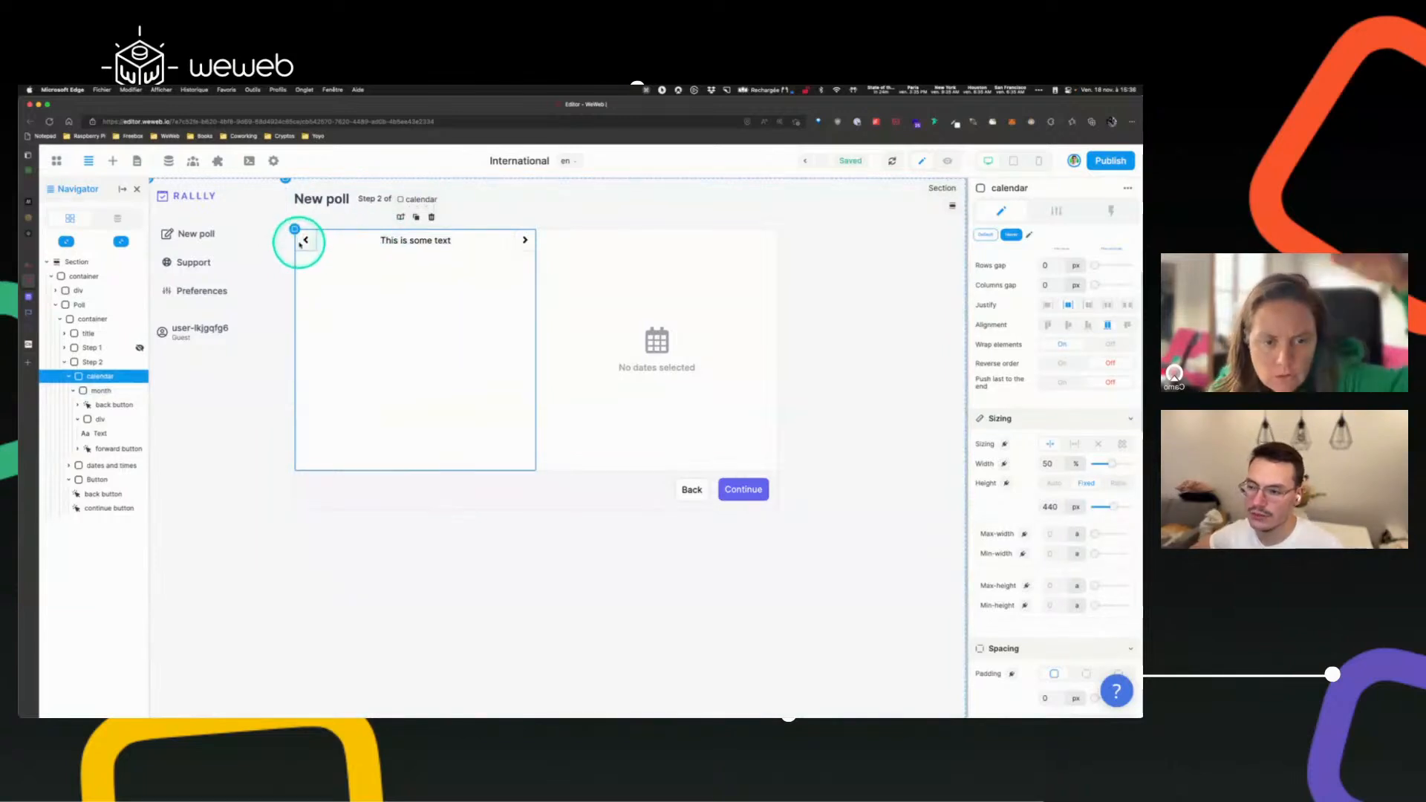
click(360, 243)
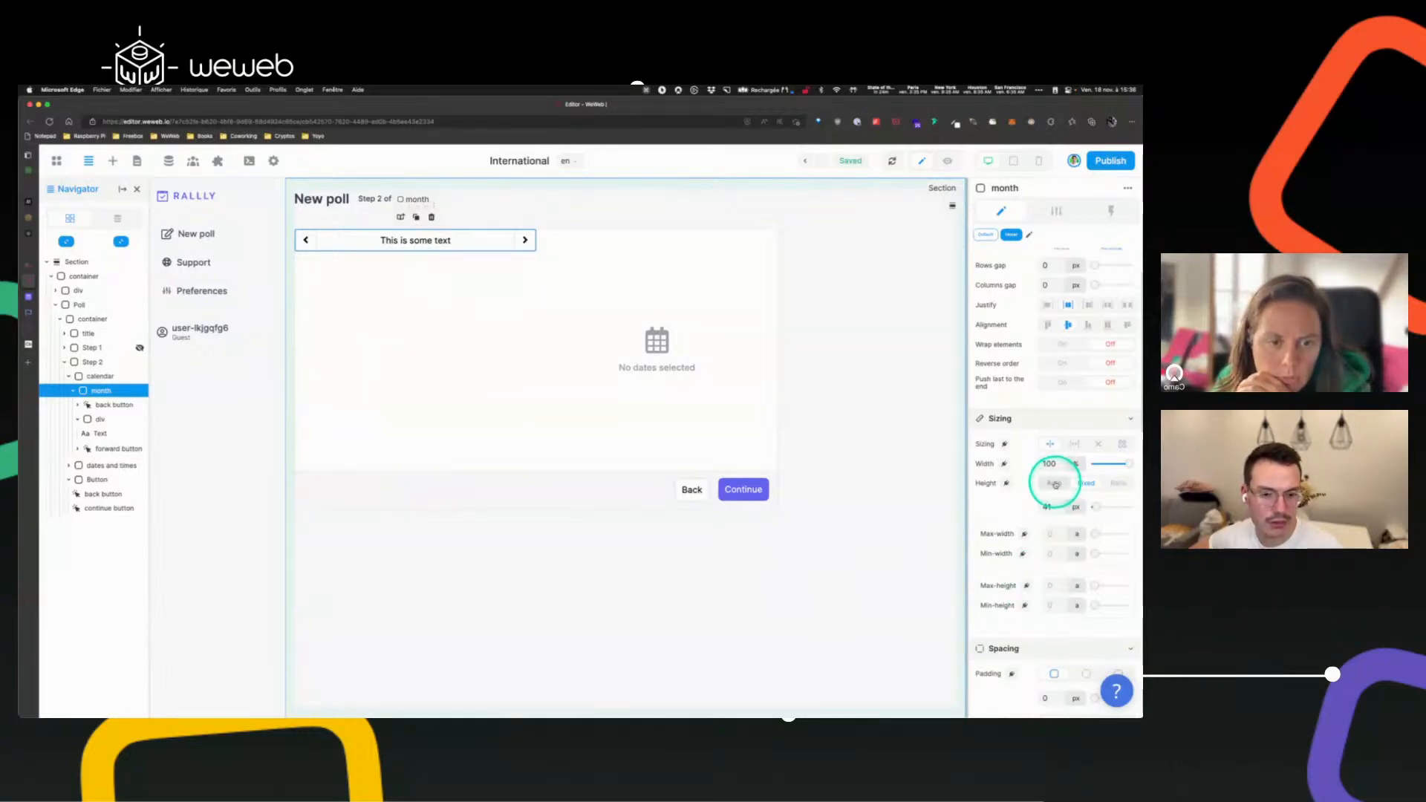
click(1074, 444)
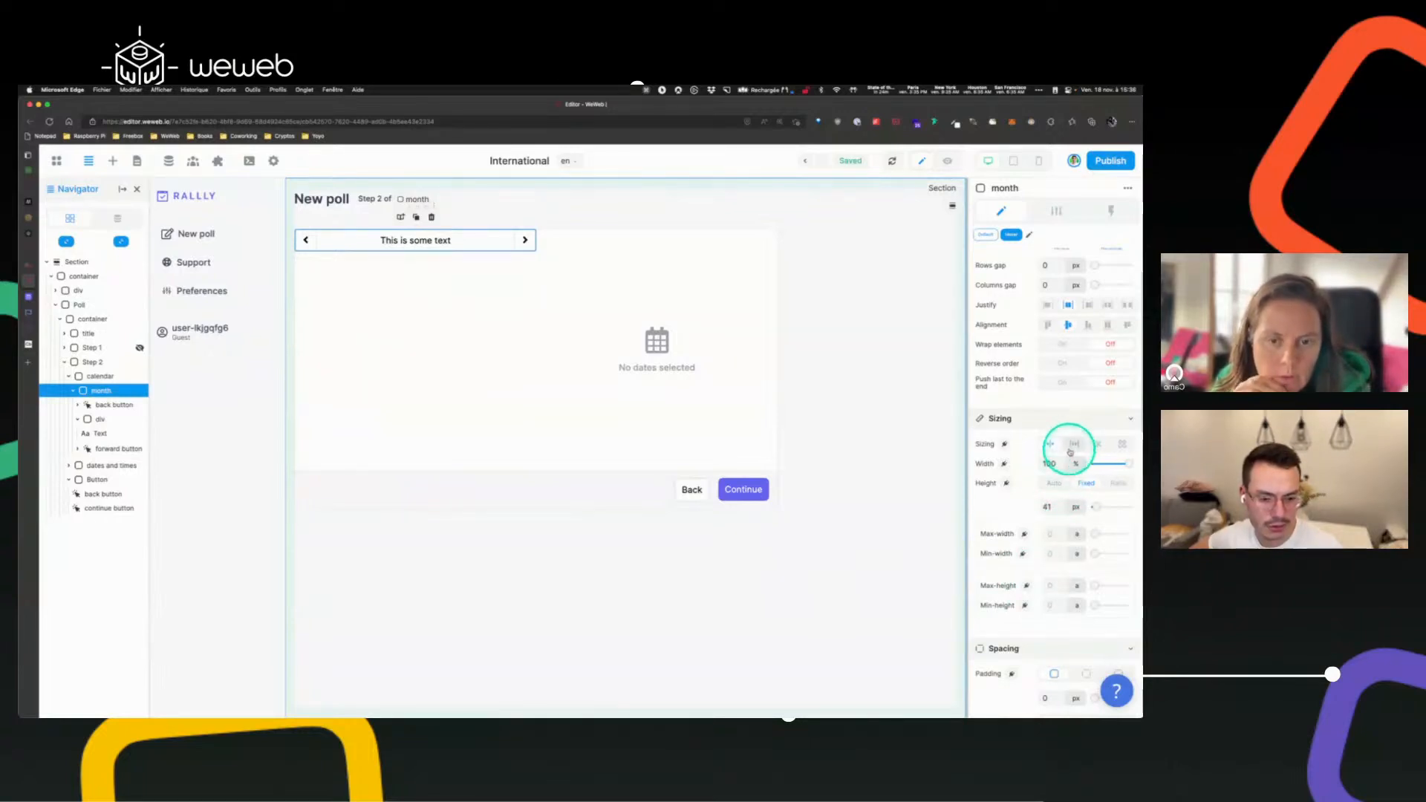
click(1049, 484)
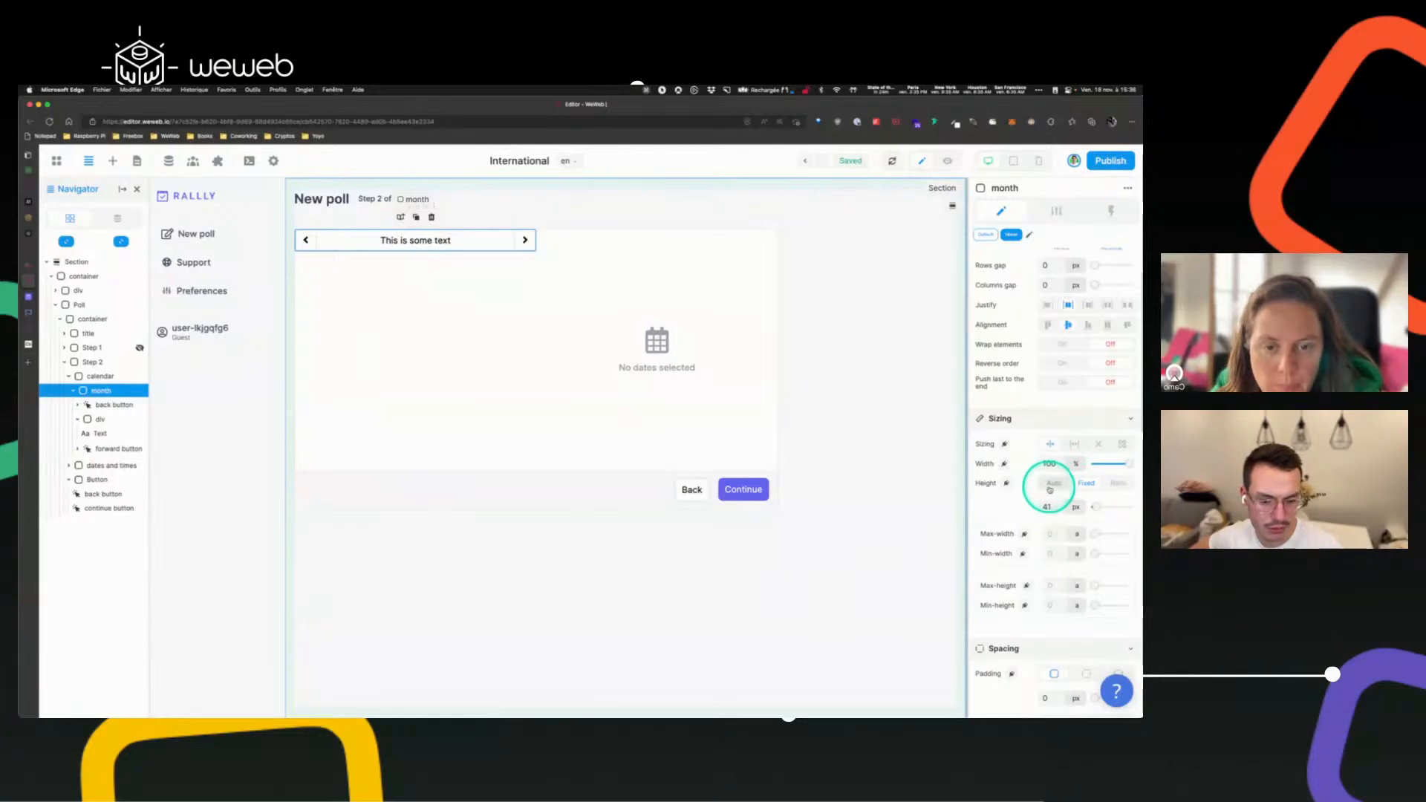
click(395, 341)
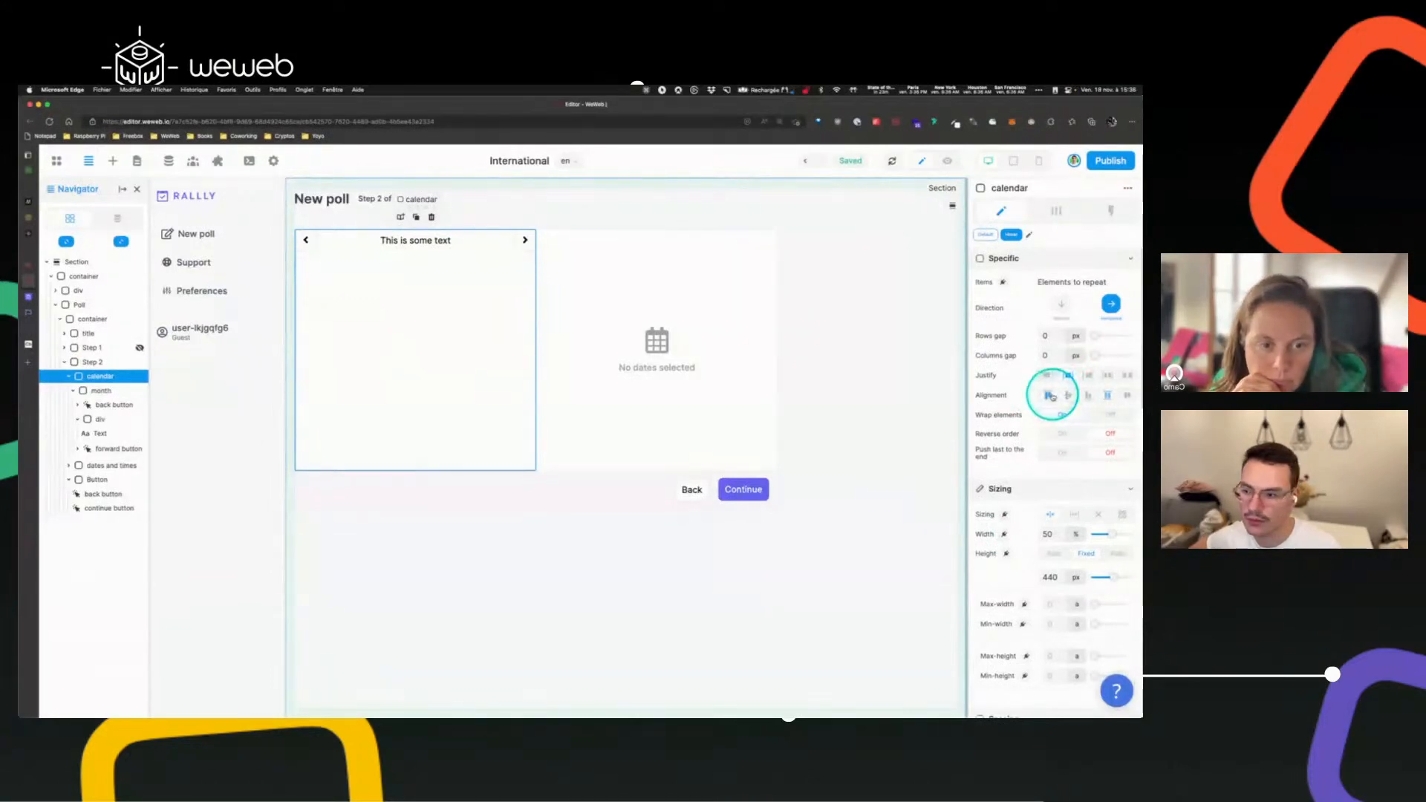
click(344, 248)
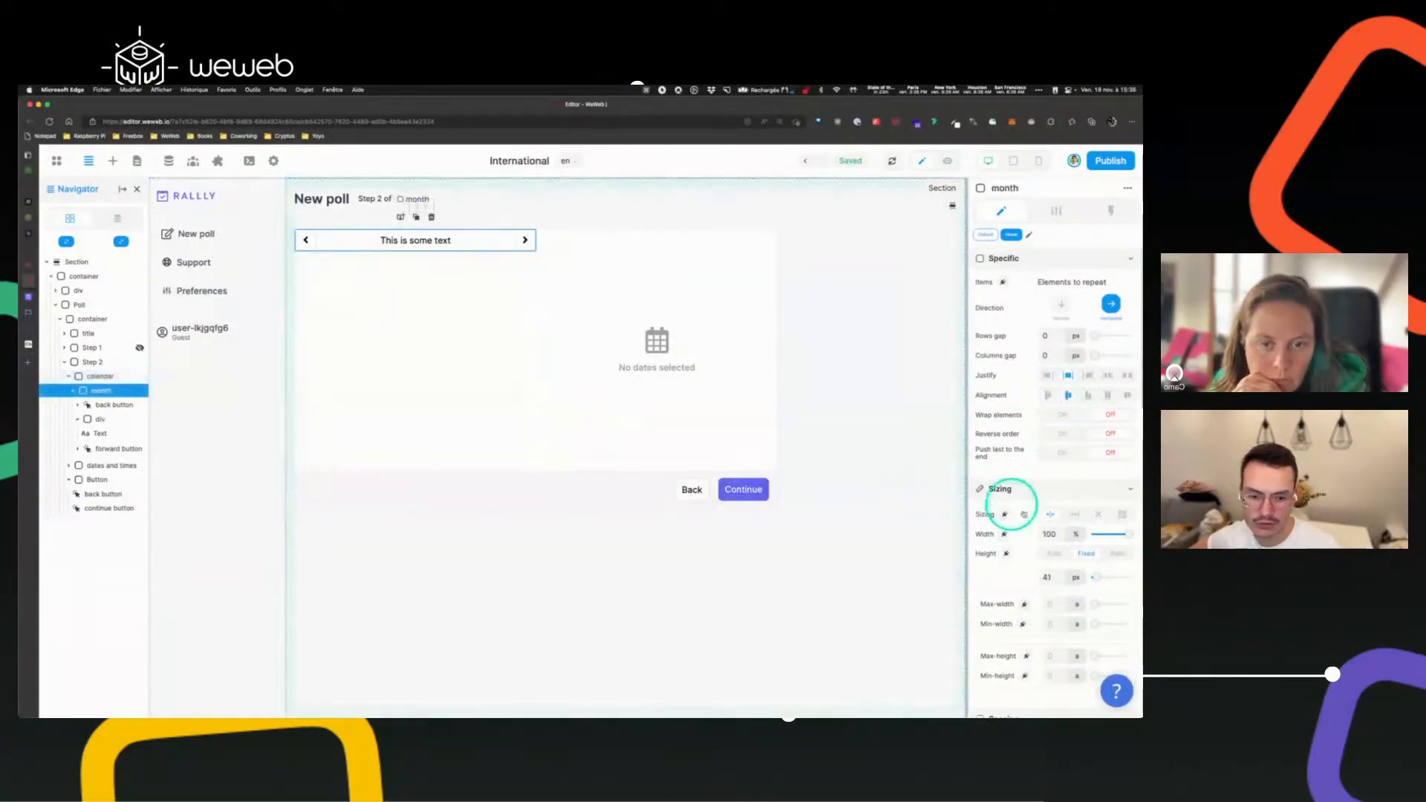
click(1054, 555)
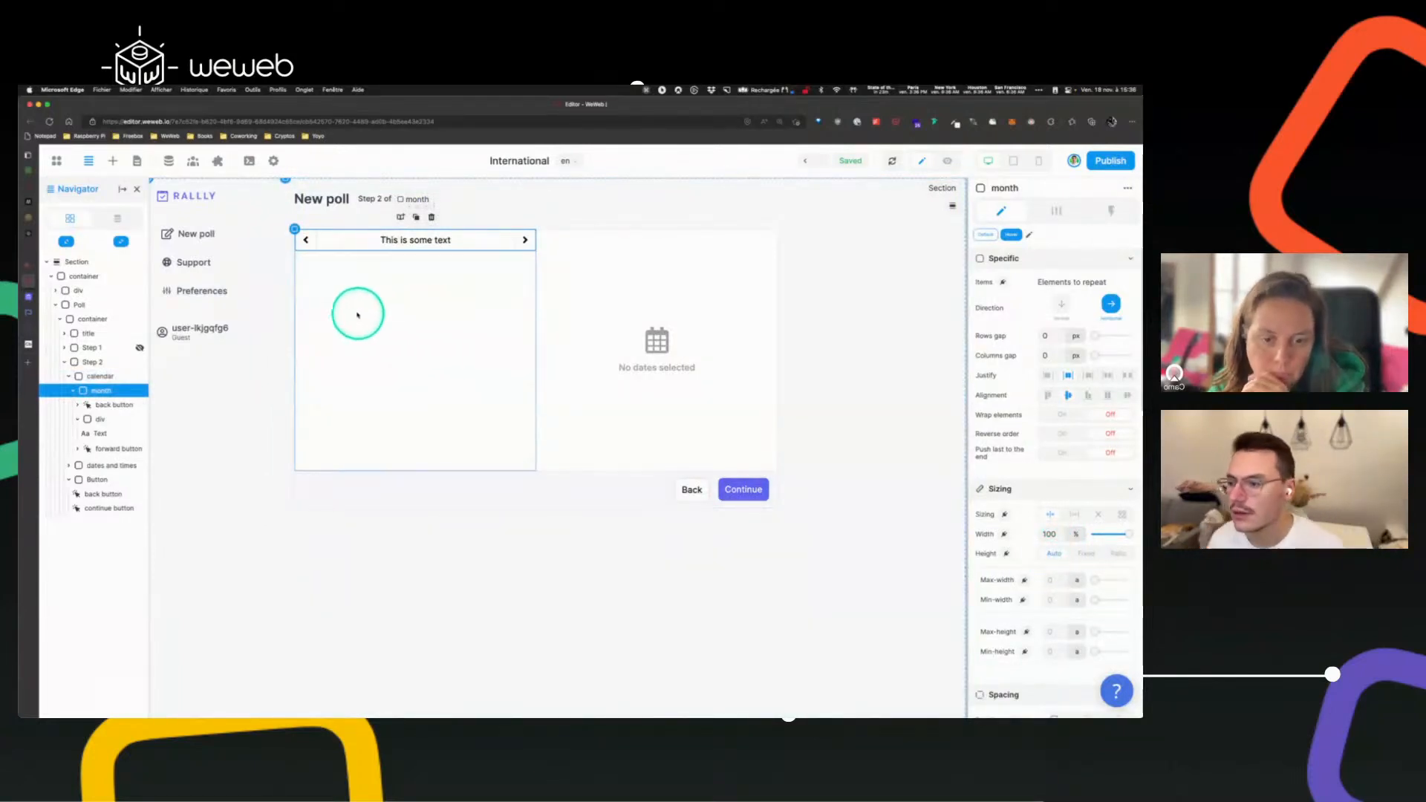
- Try giving the month header's back button individual margins of 12 px on its top, bottom and left sides
click(298, 246)
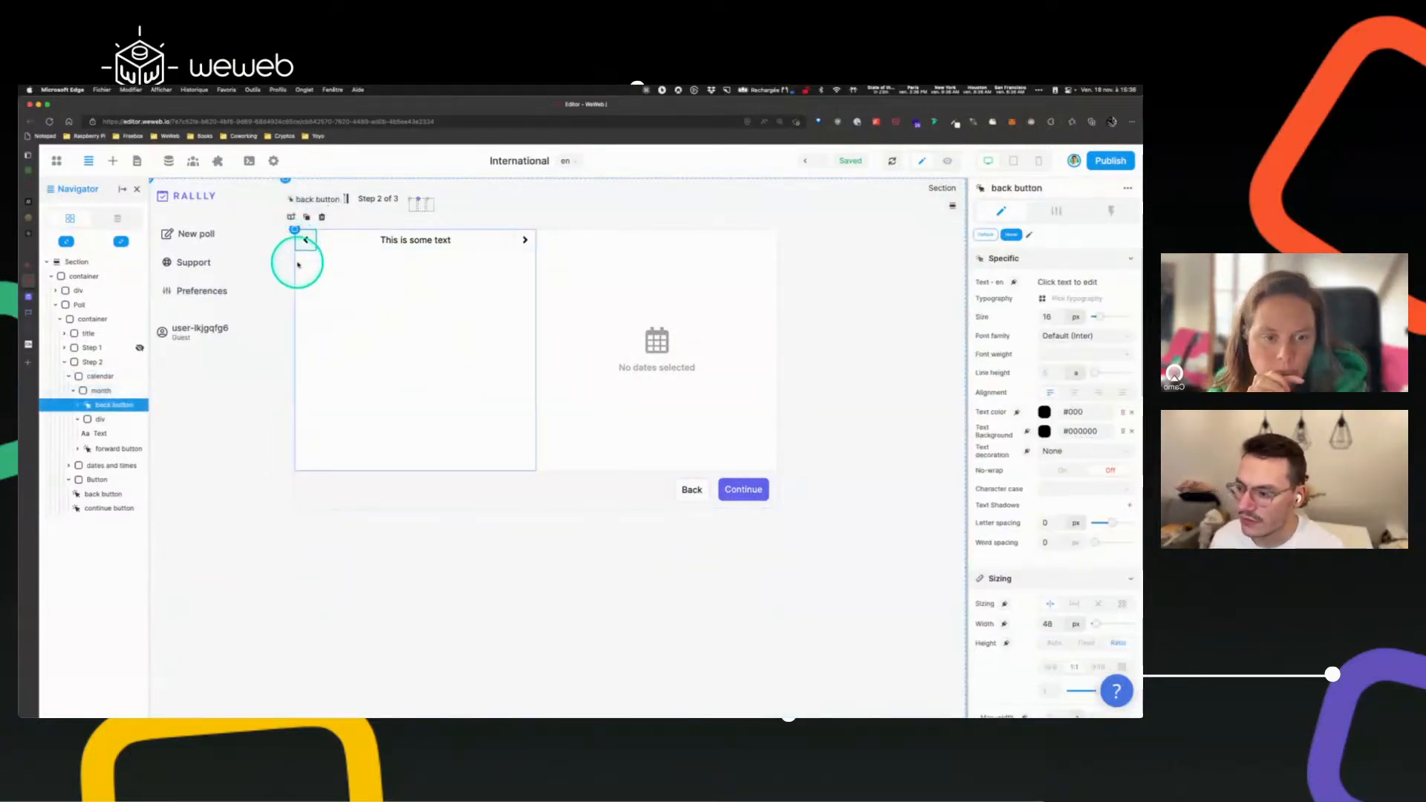
scroll(1062, 554, down, 3)
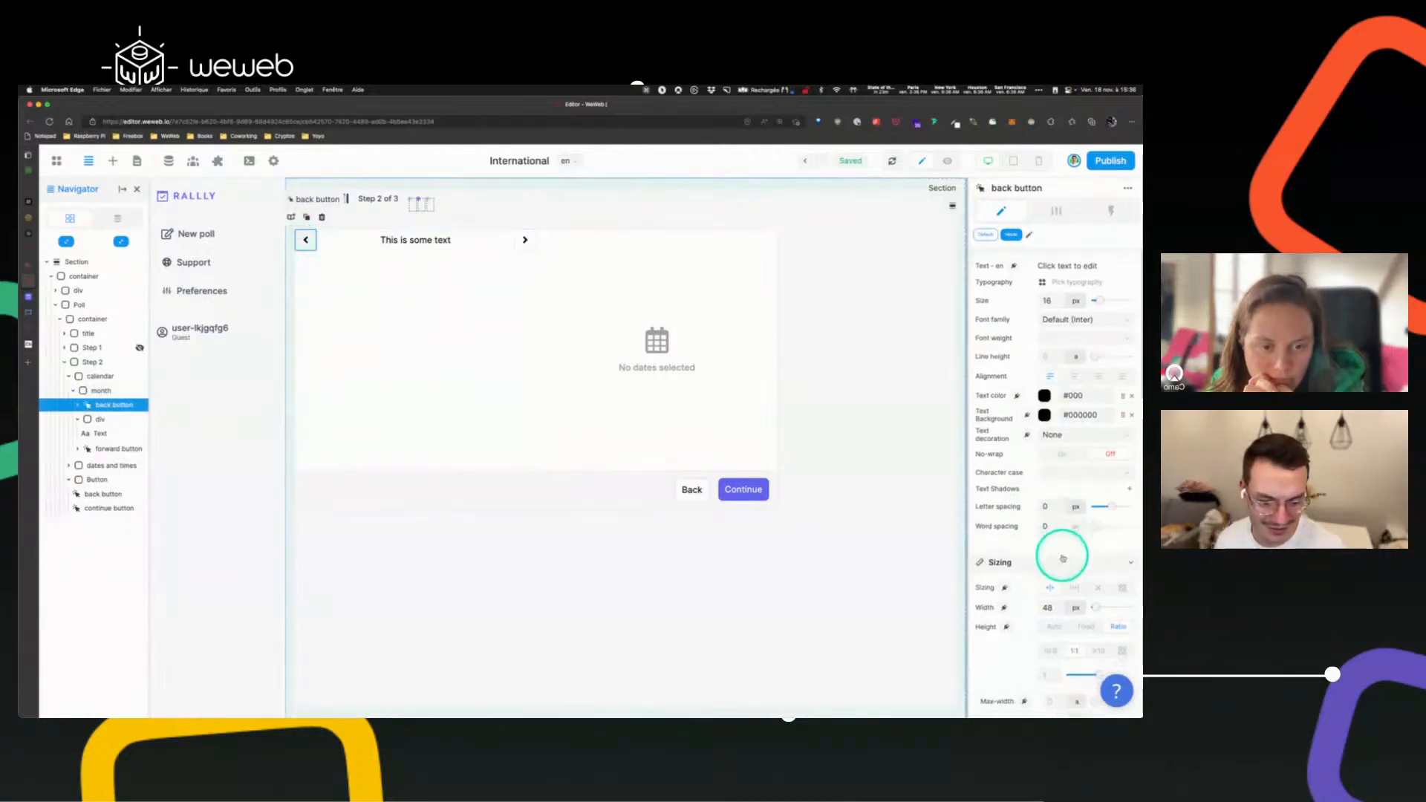
scroll(1064, 544, down, 8)
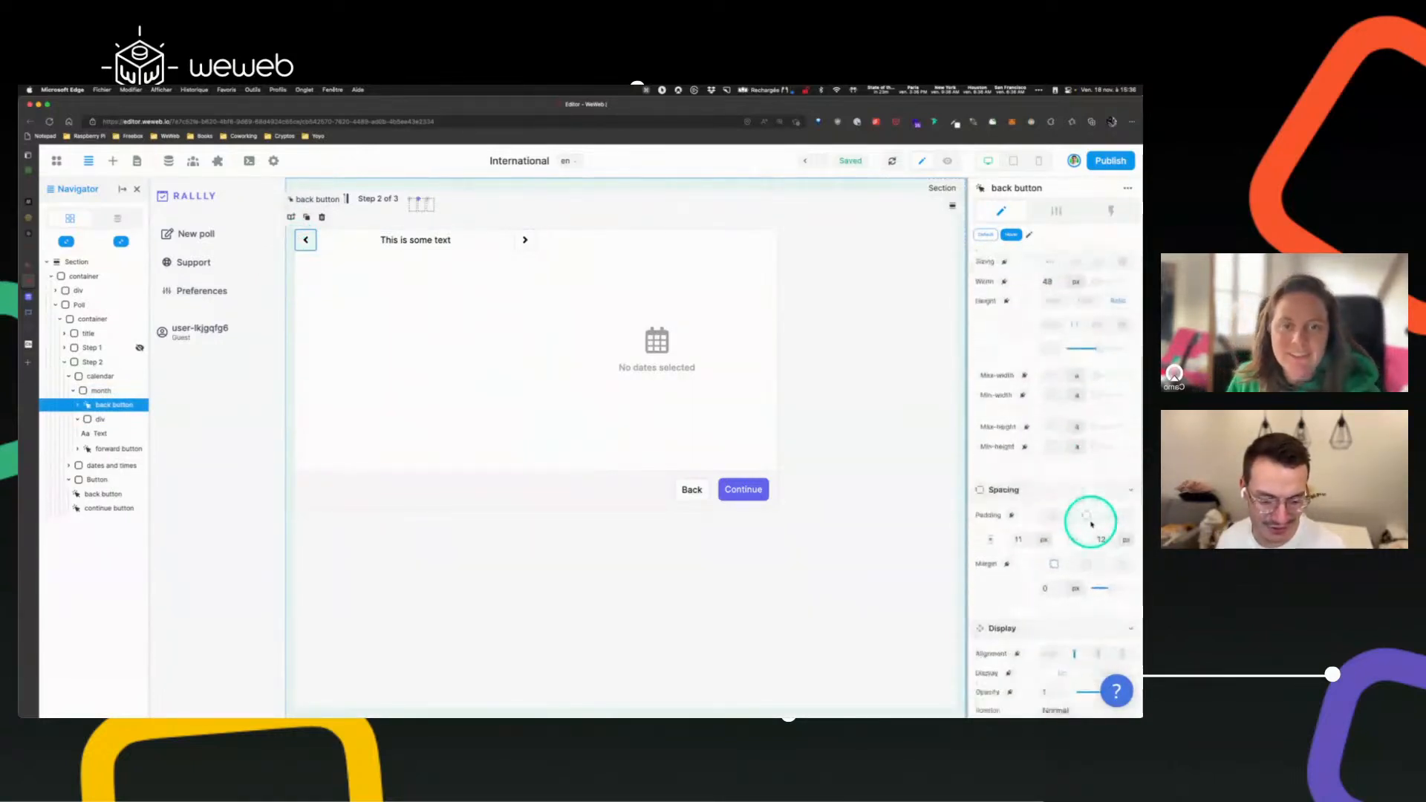
scroll(1073, 504, down, 4)
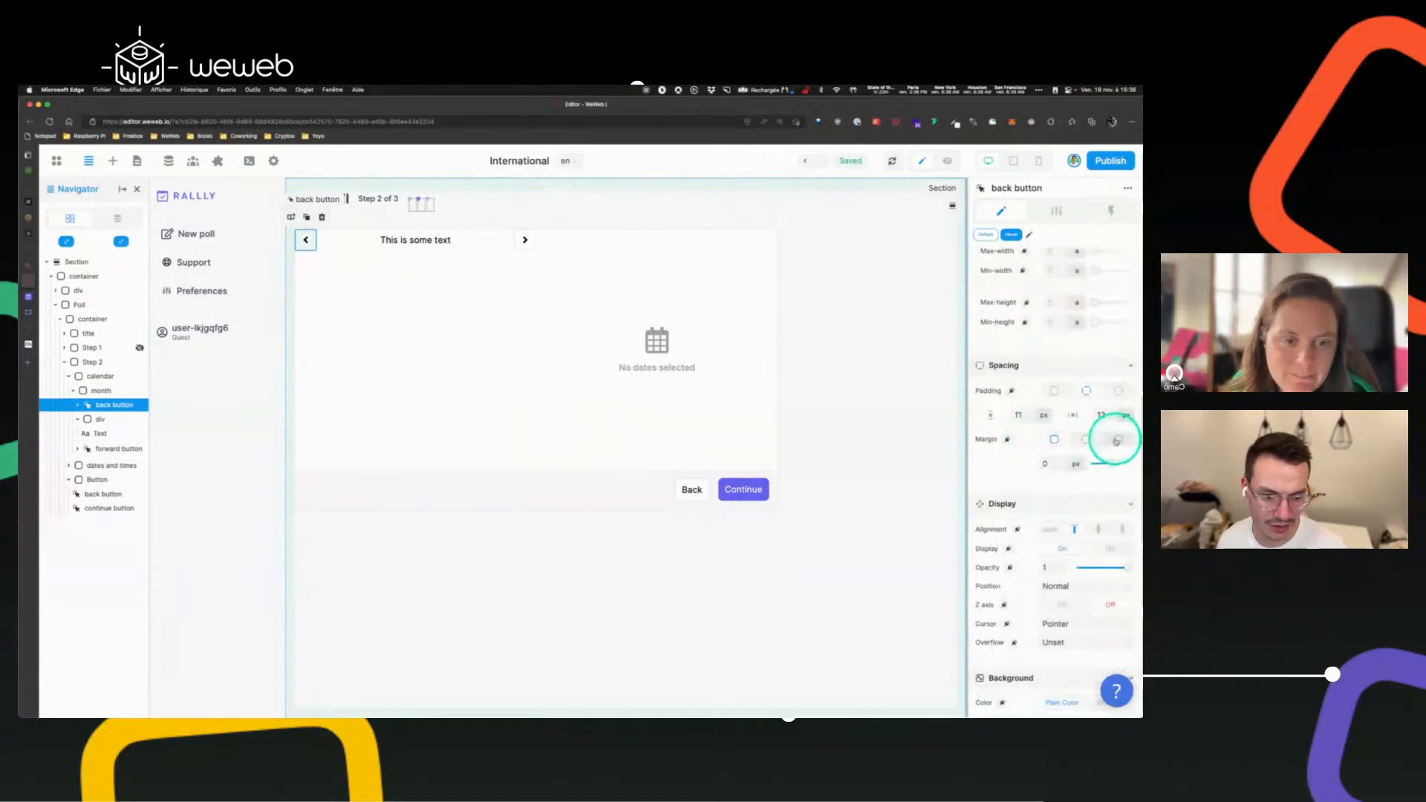
click(1119, 439)
click(1019, 465)
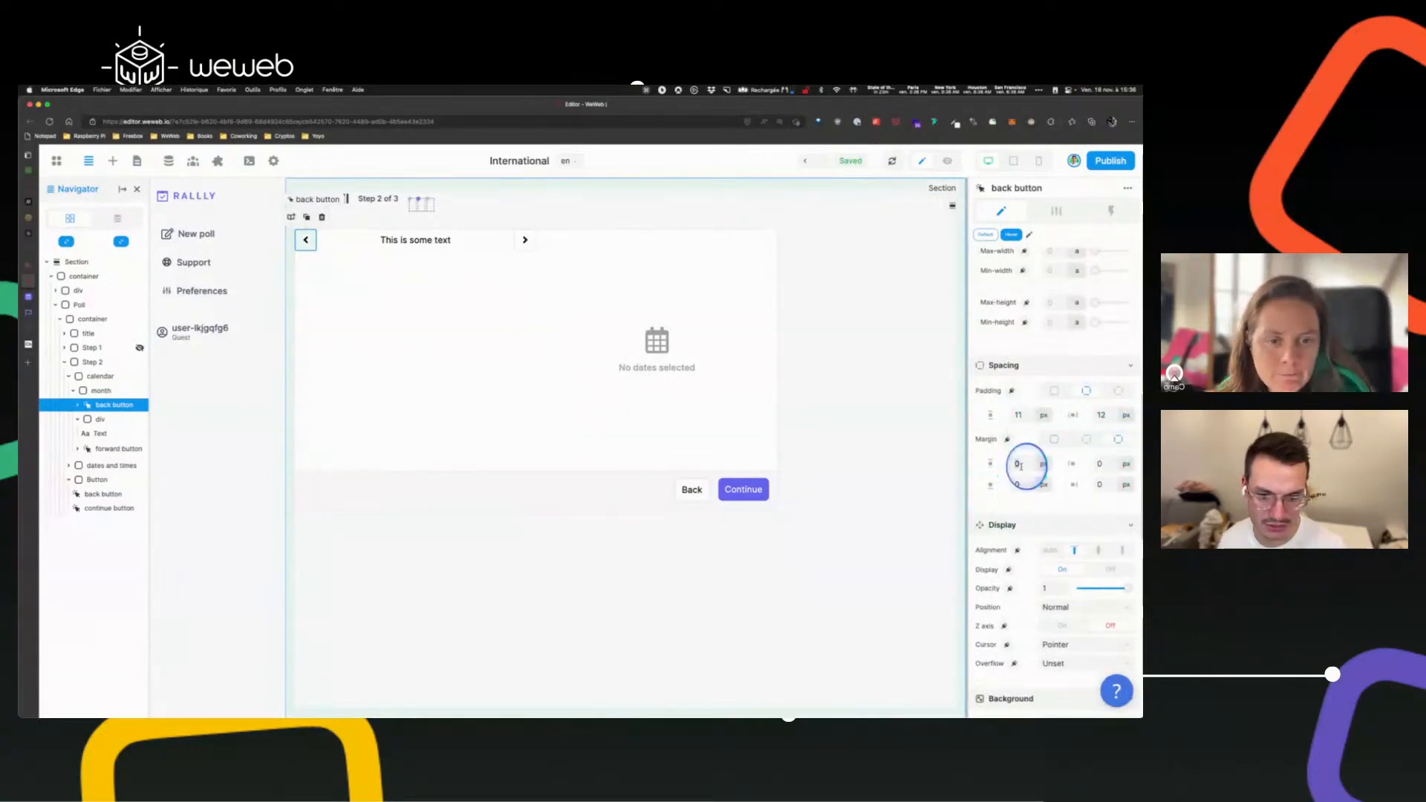
text(12)
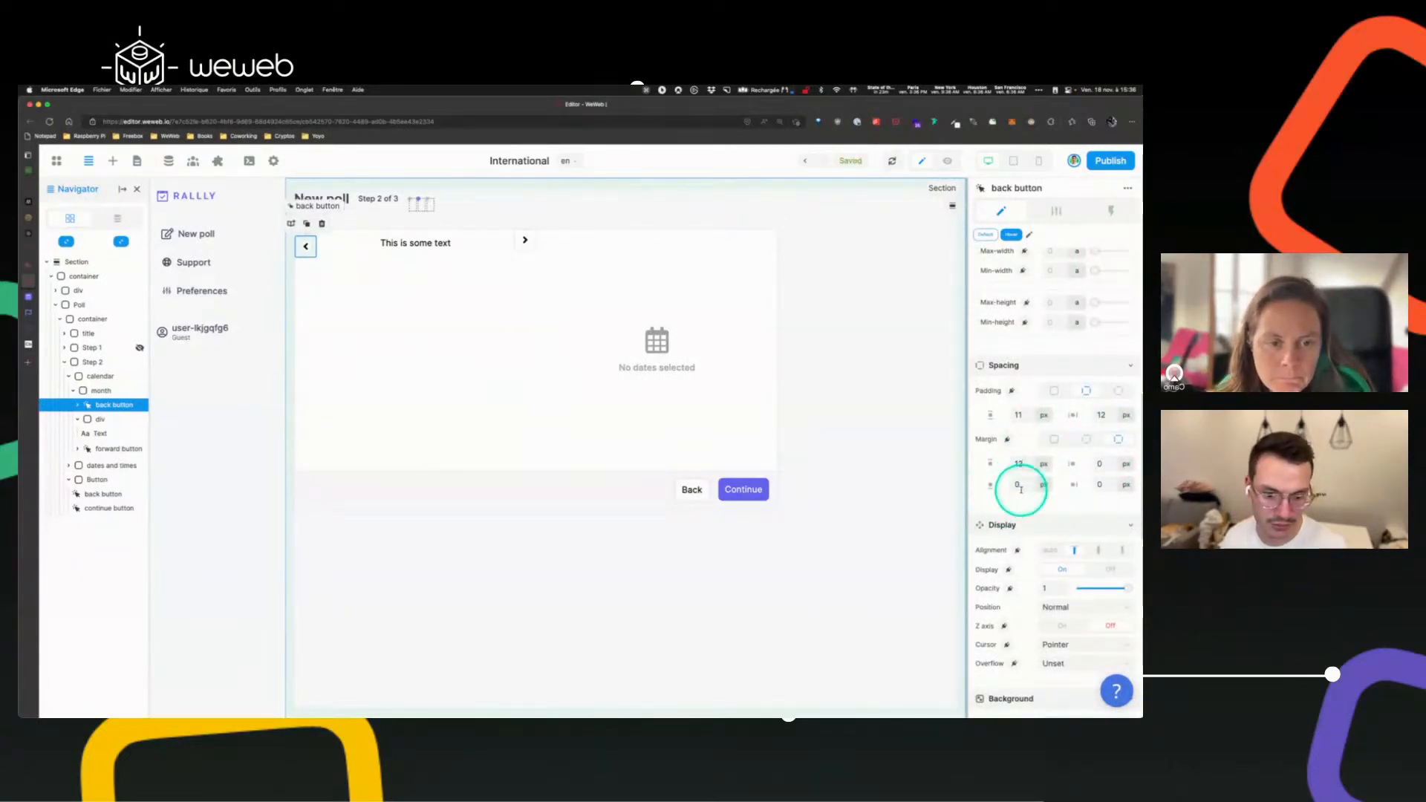
click(1029, 485)
text(12)
click(1113, 471)
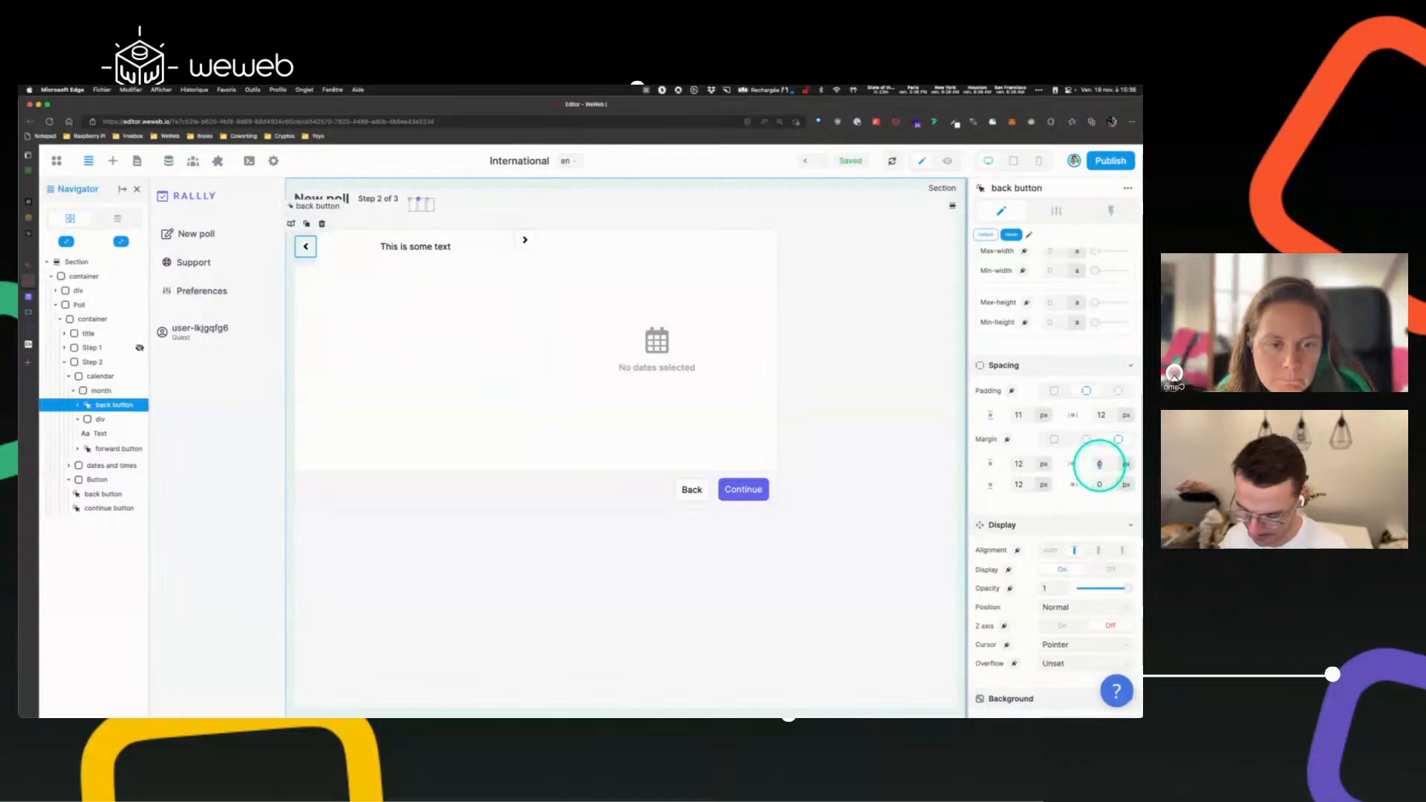
text(12)
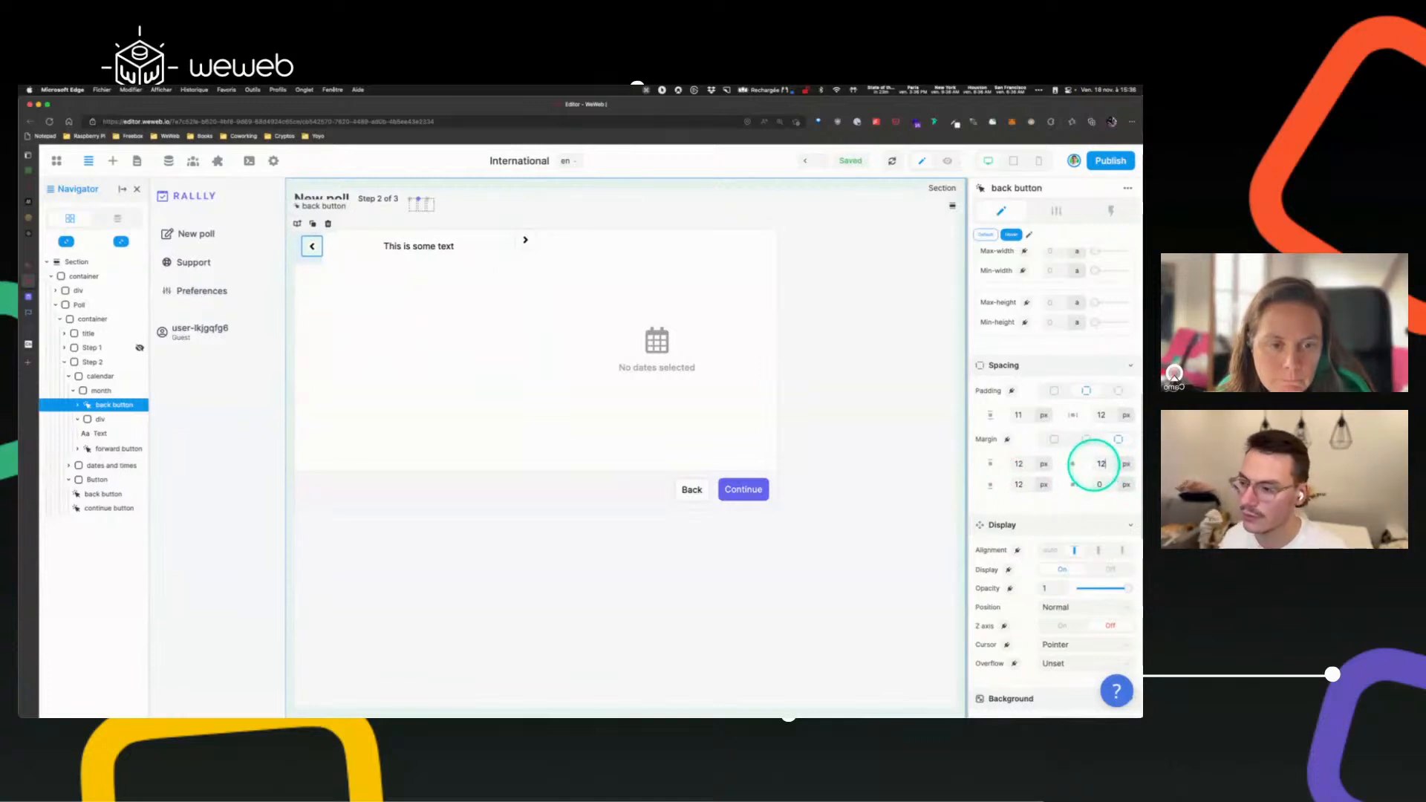
- Reset the month header's back button to a uniform margin of 0 px
key(BackSpace)
key(BackSpace)
text(0)
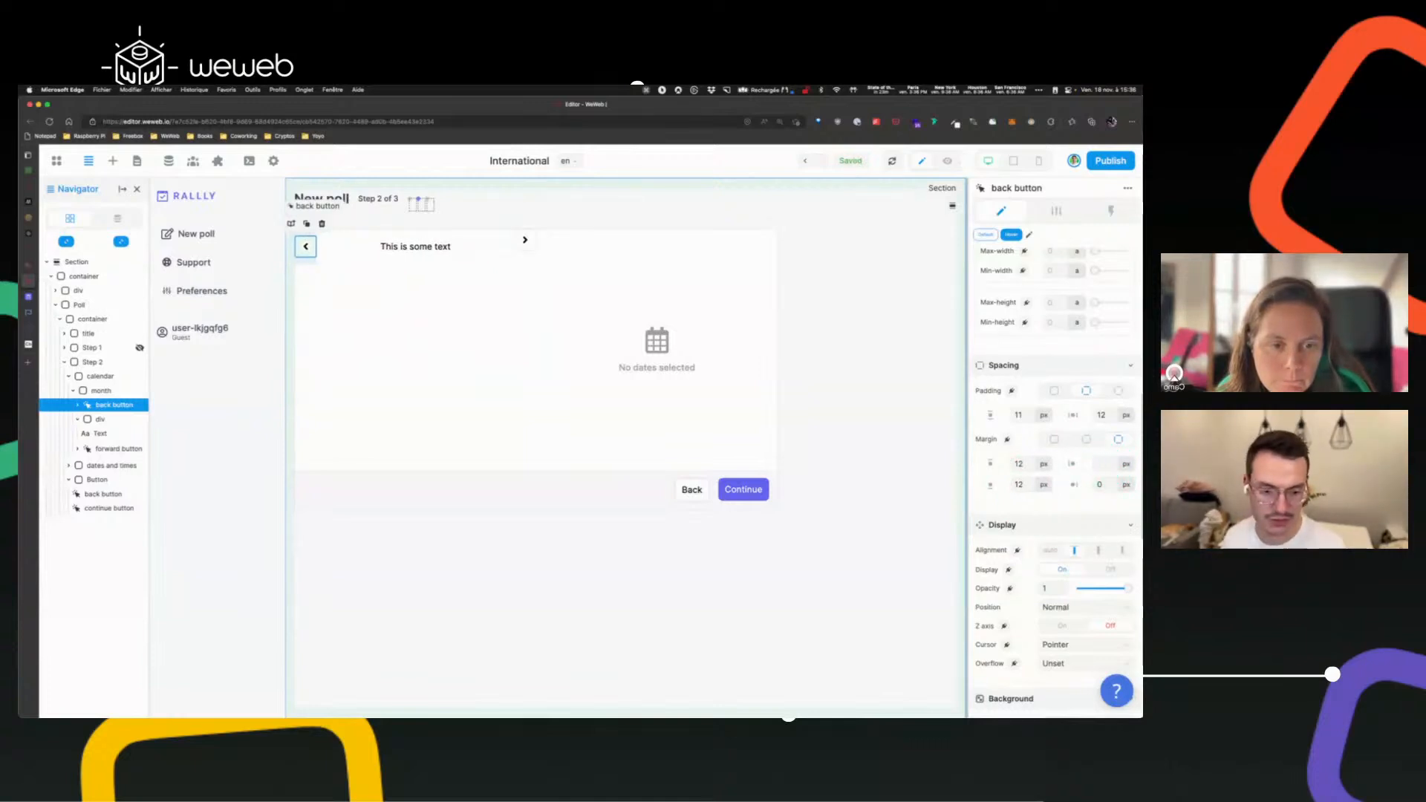
click(1055, 440)
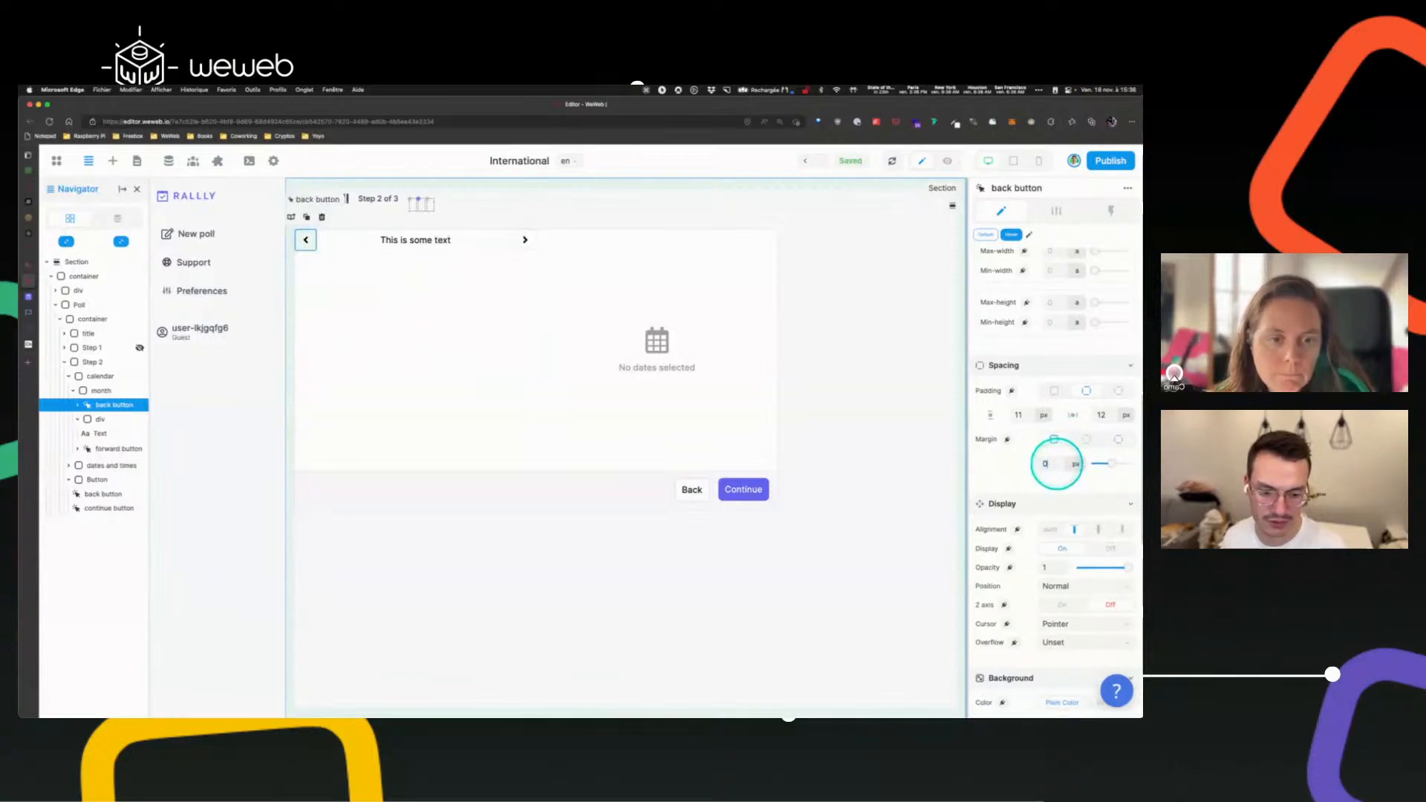
- Give the month container 12 px of padding on all sides and change its centered text to "November 2022"
click(296, 245)
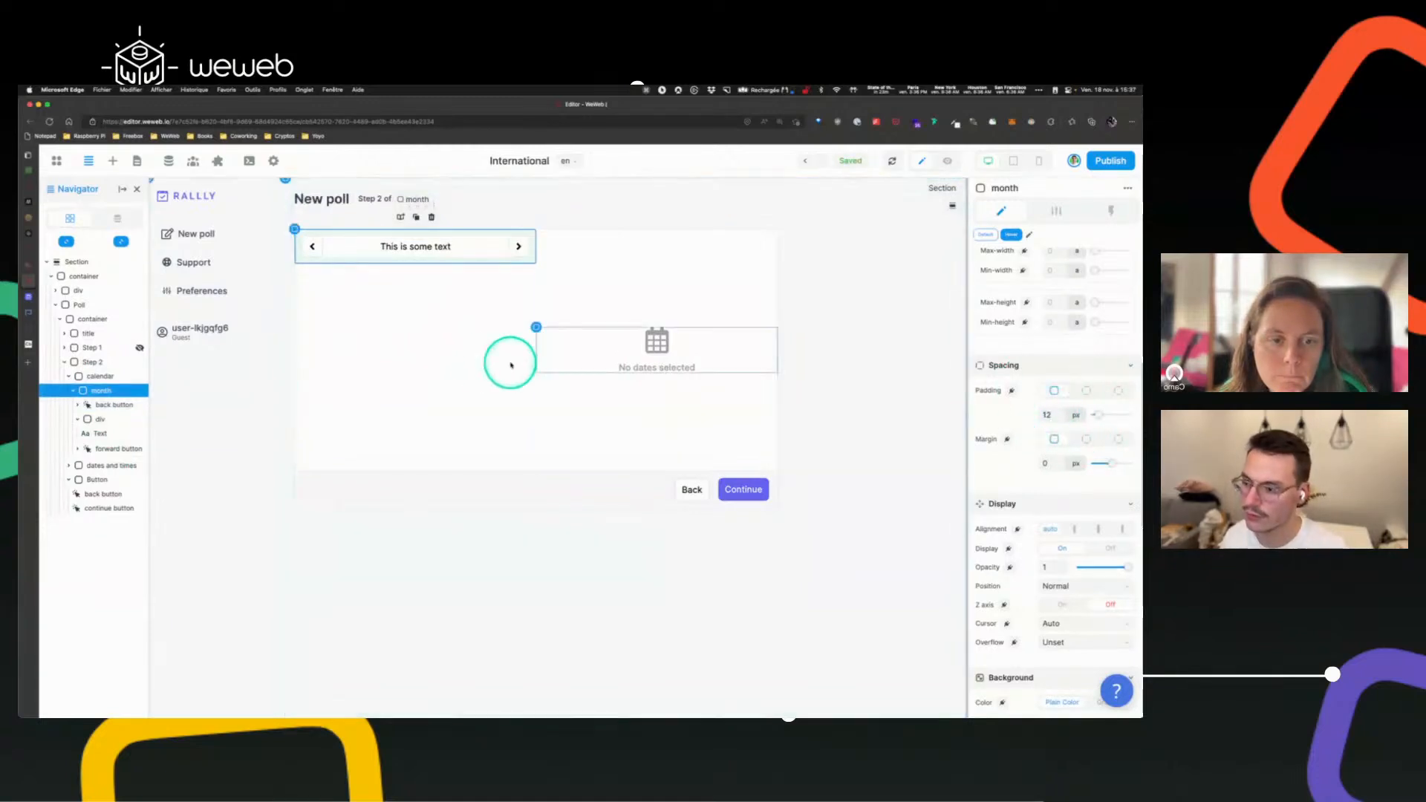
click(477, 366)
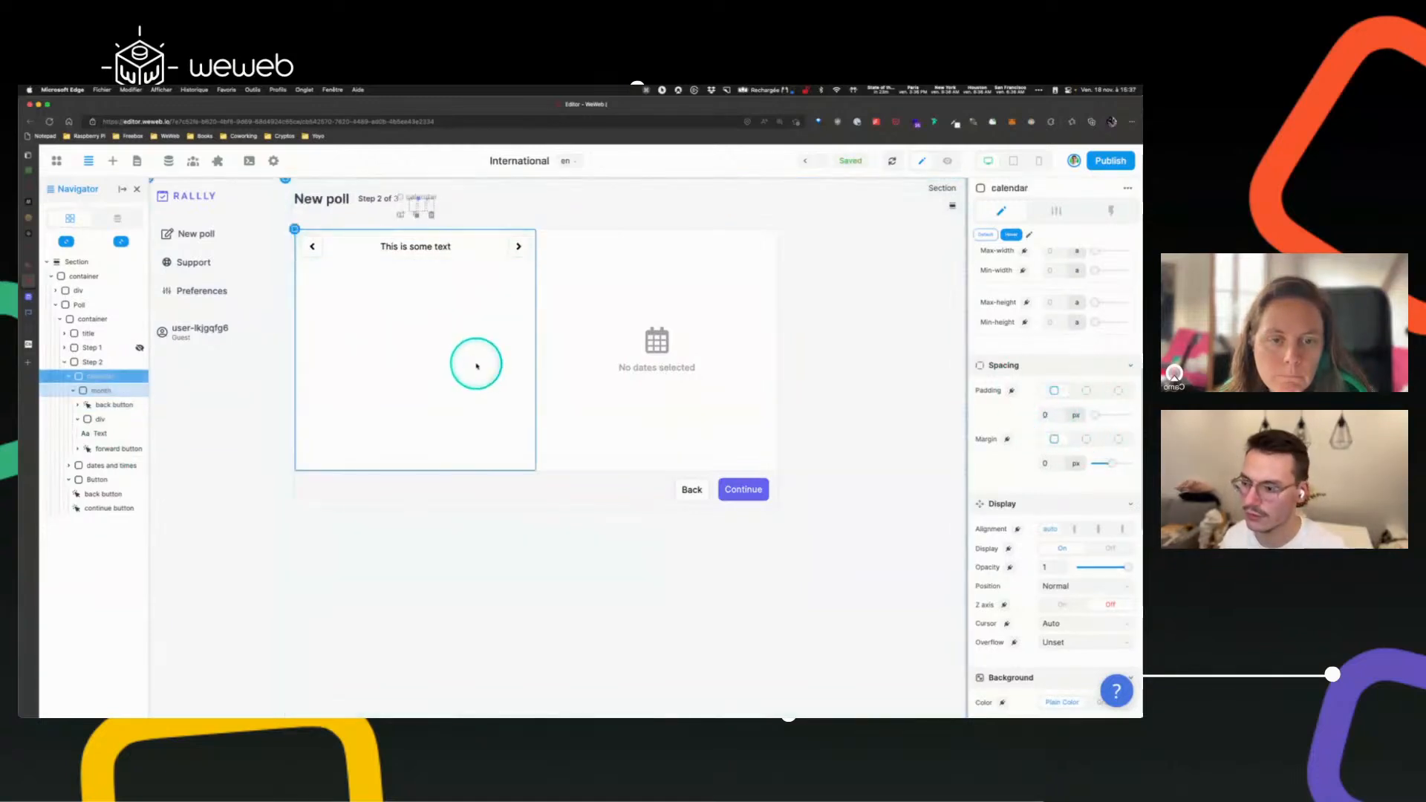
click(395, 248)
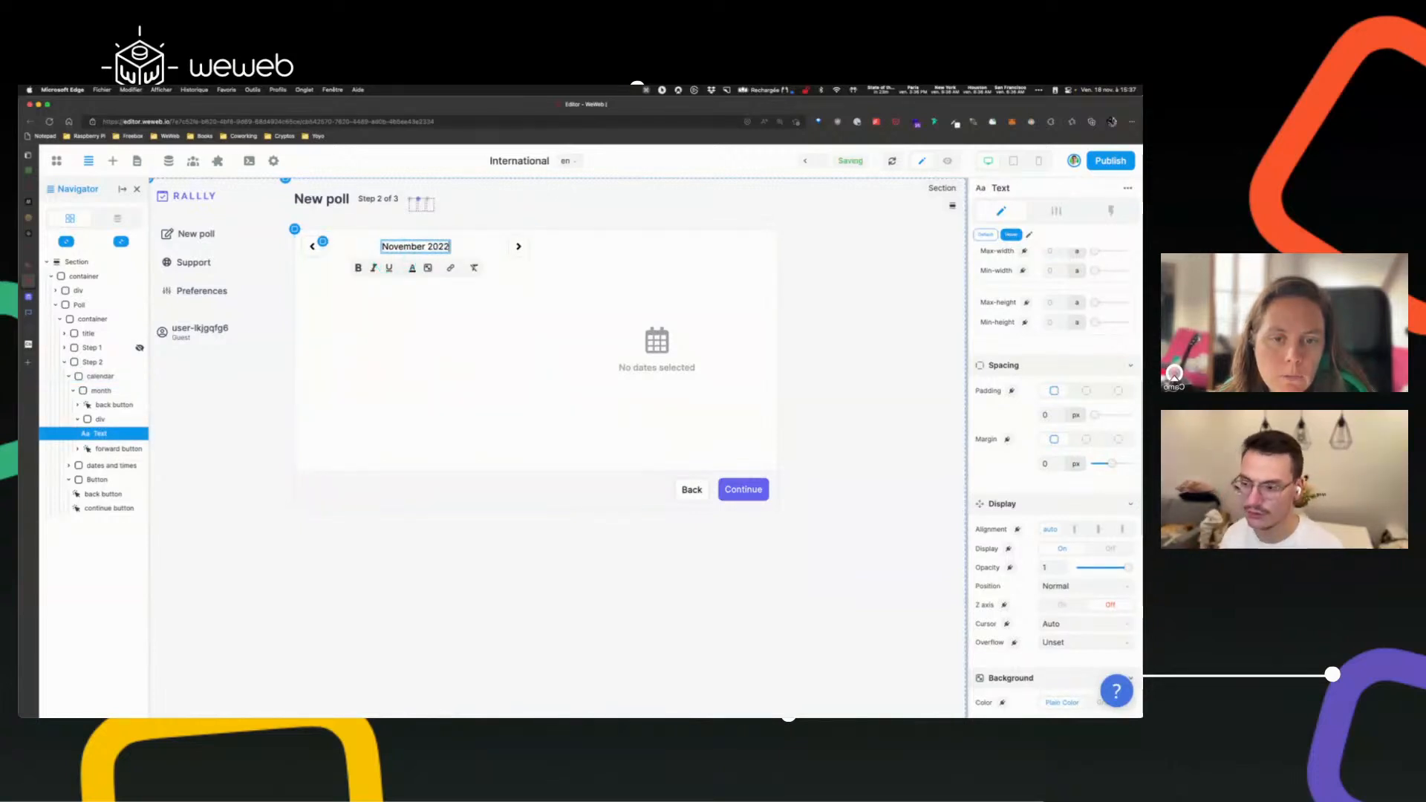
click(423, 344)
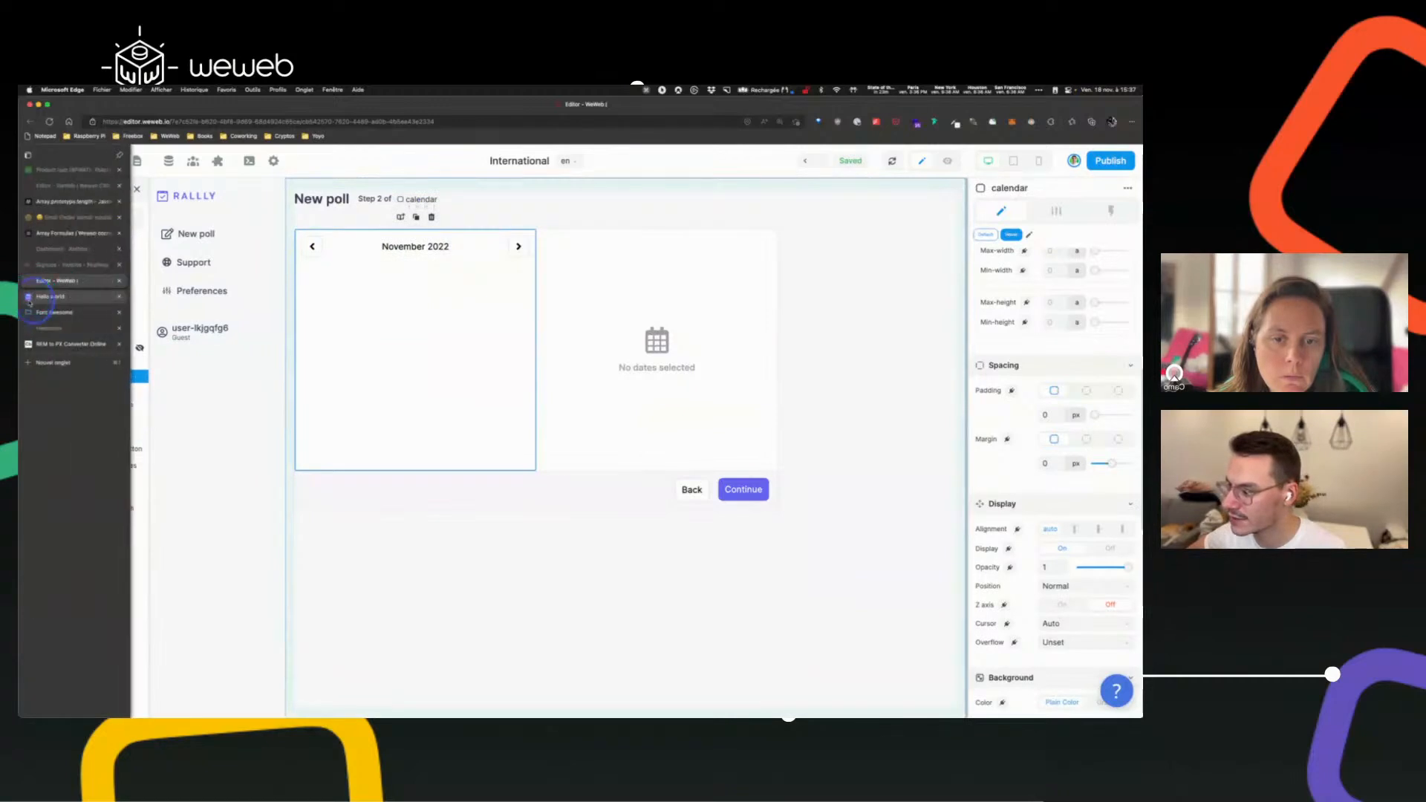
- Switch to the original Rallly poll page and inspect the font style of its "November 2022" heading
click(29, 296)
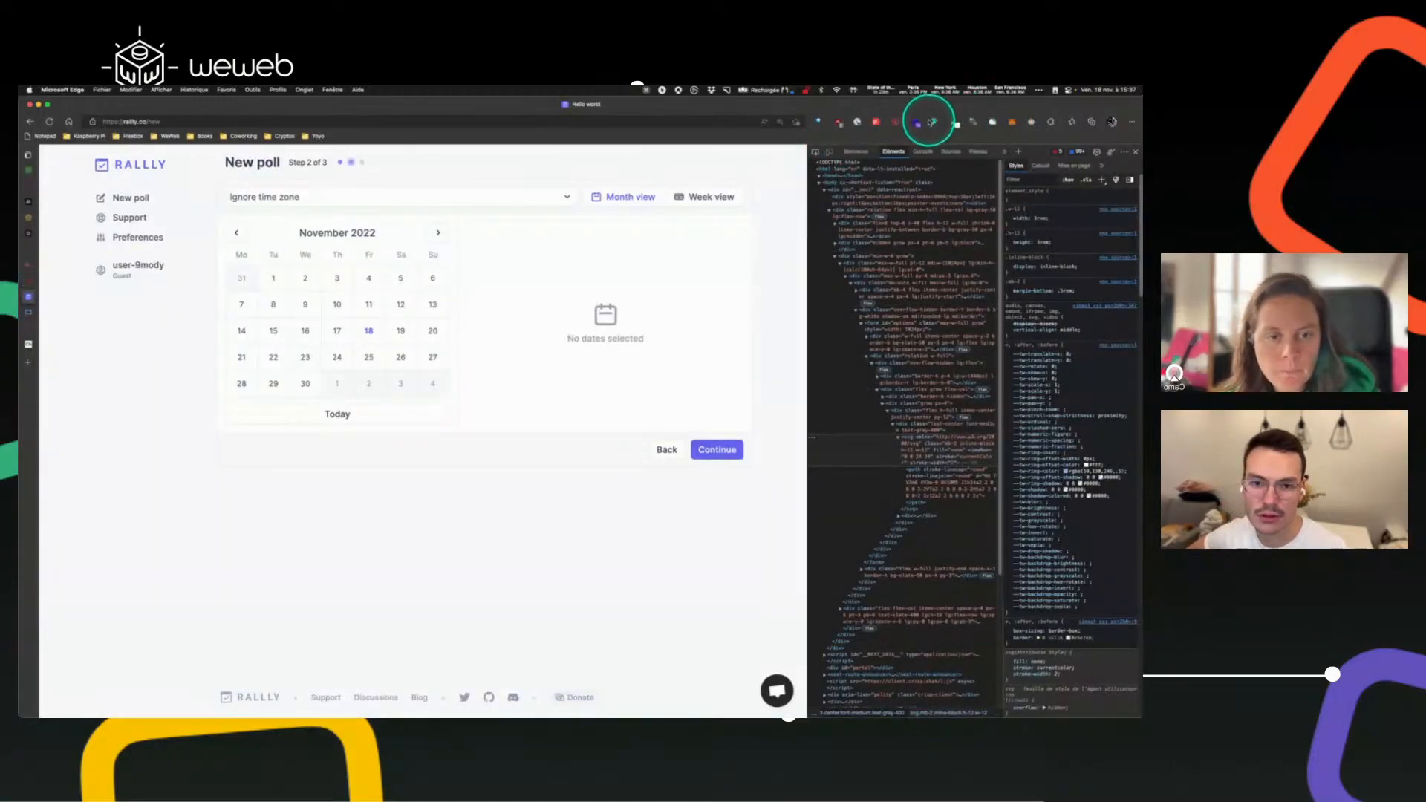
click(930, 121)
mouse_move(331, 235)
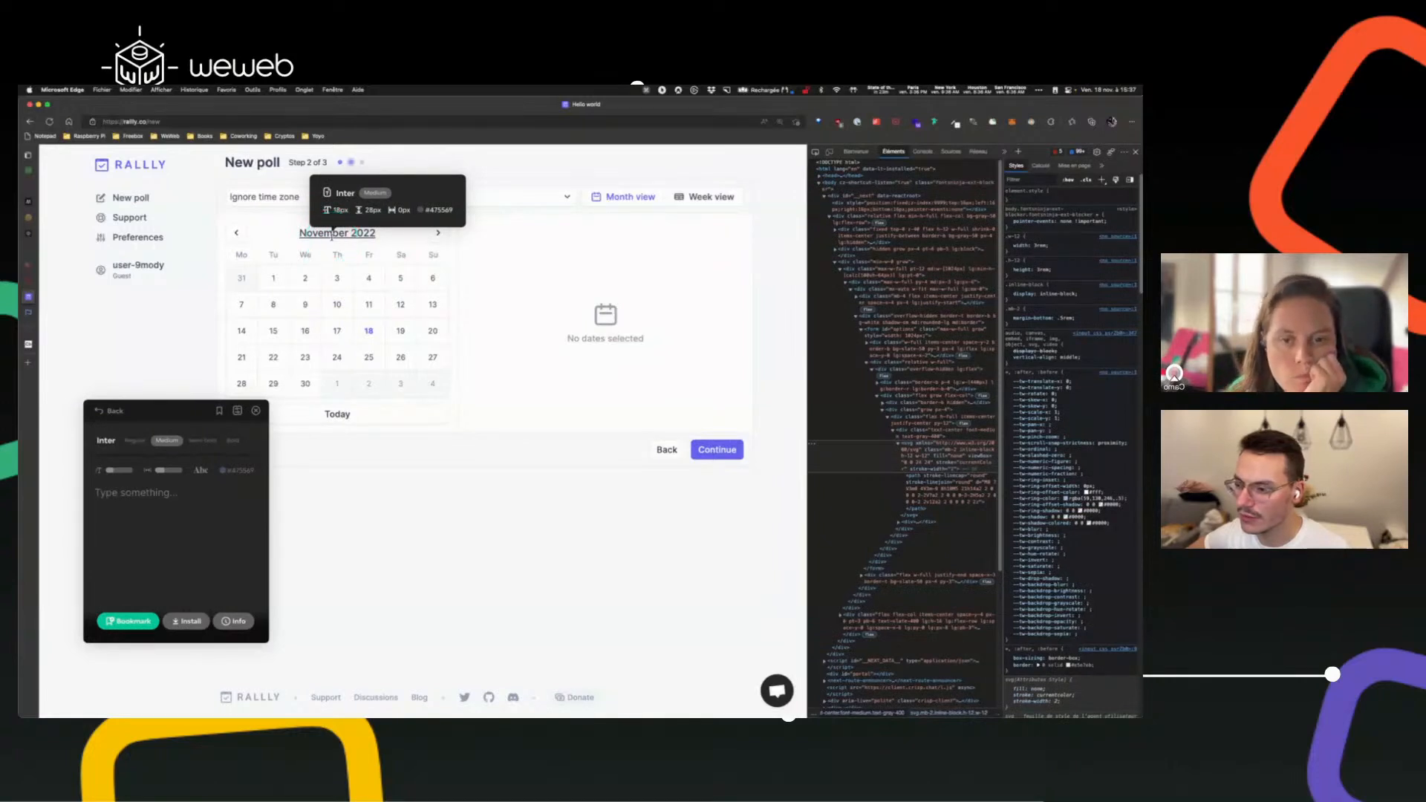
click(95, 500)
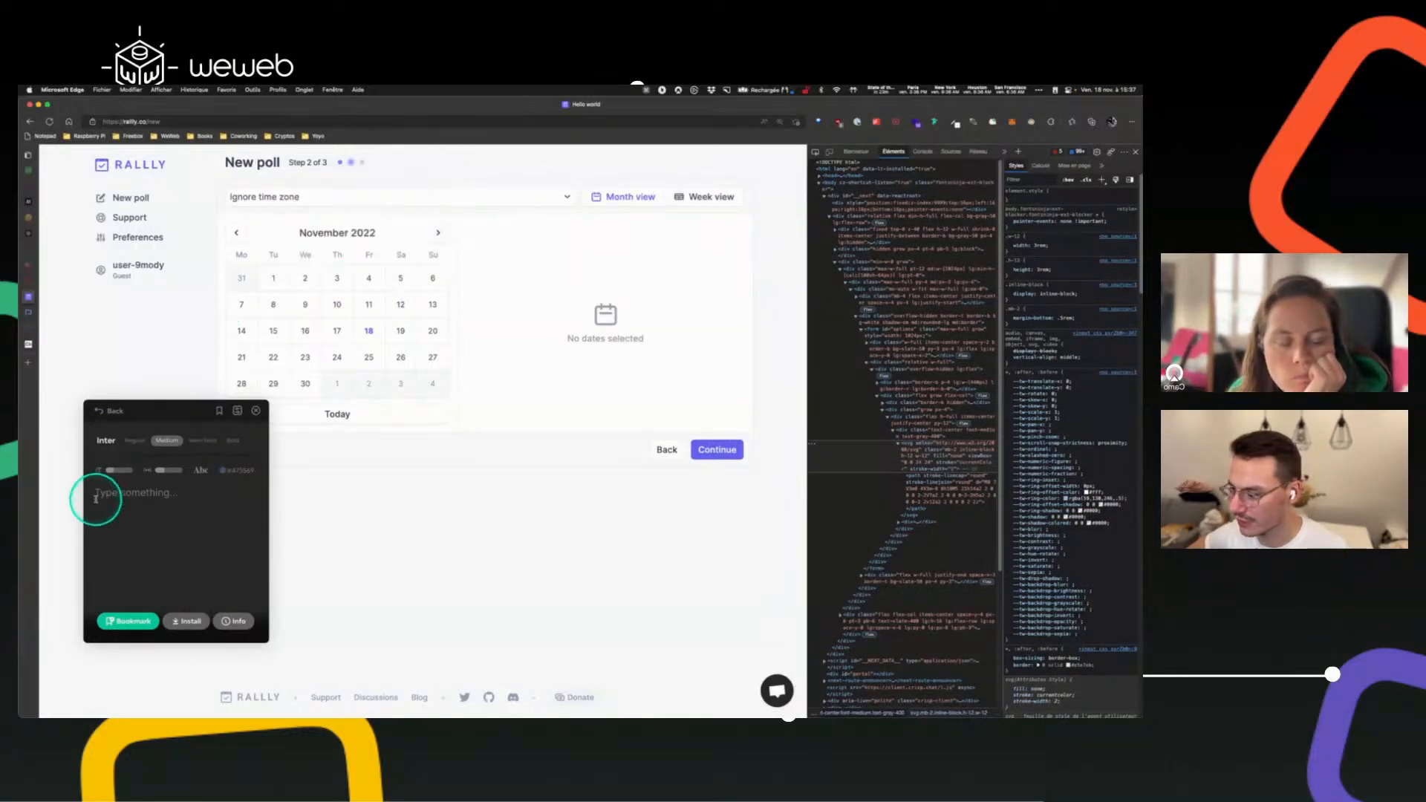
click(41, 252)
click(232, 280)
- Set the month label's text size to 18 px and its text color to Gris, checking the original page's heading for reference
click(404, 246)
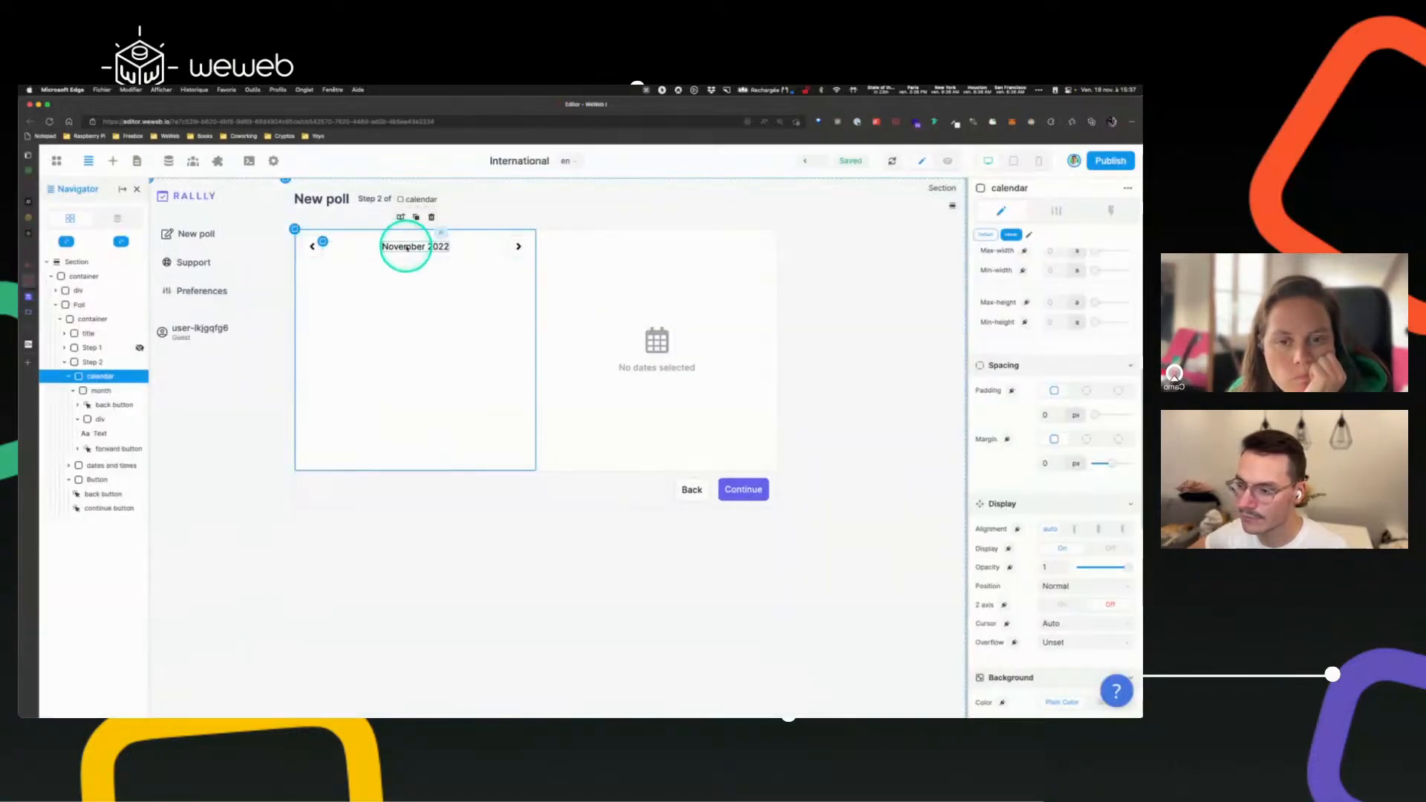
click(1064, 257)
scroll(1061, 297, up, 5)
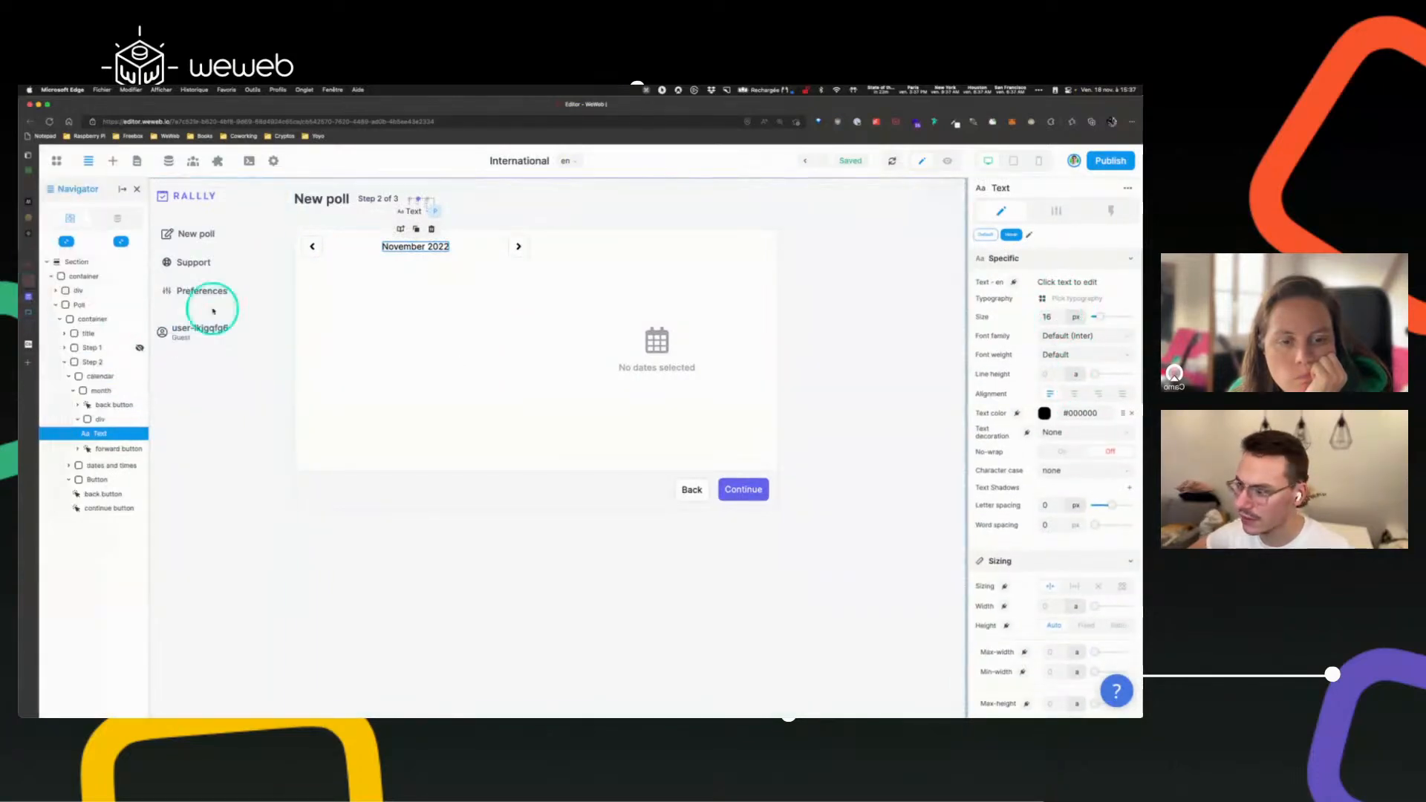
click(26, 297)
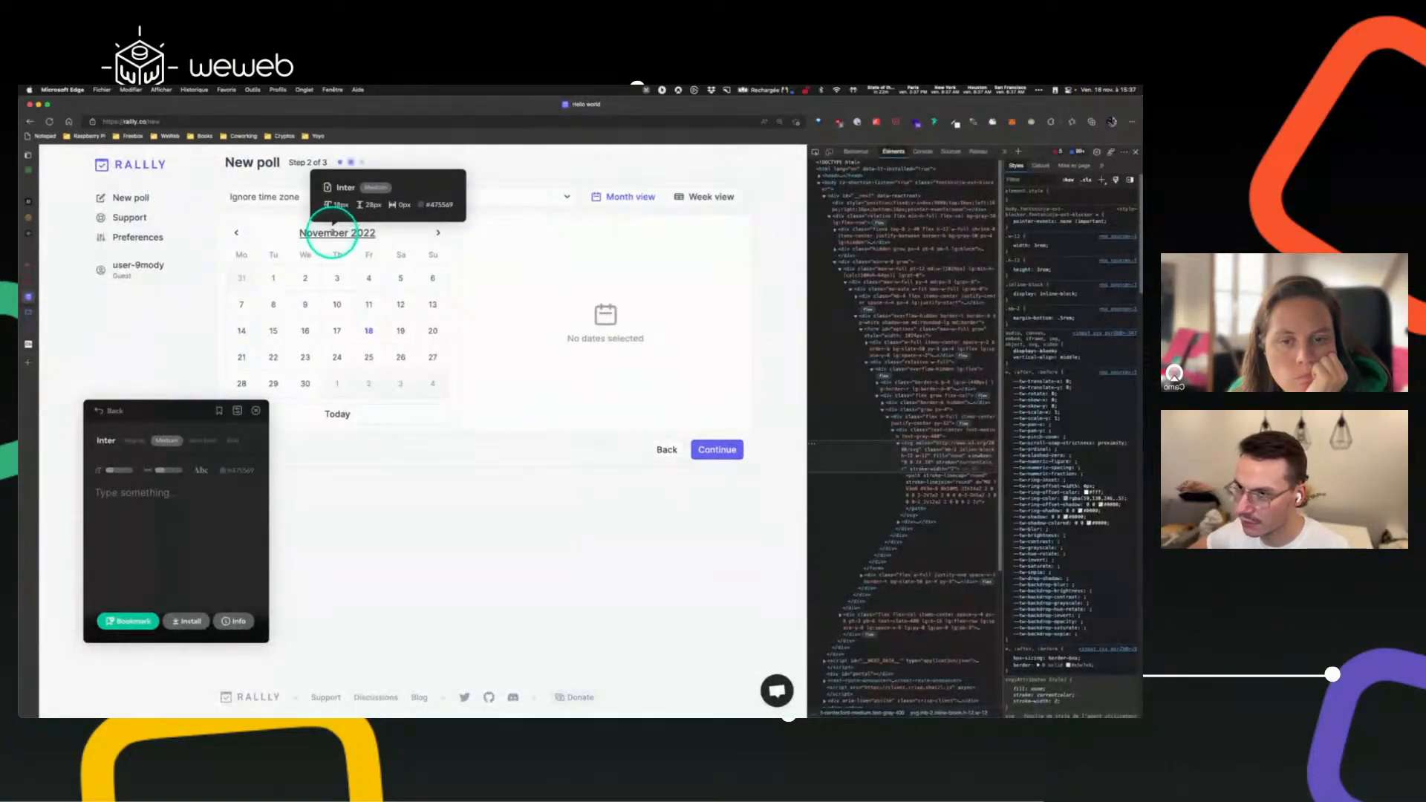
click(27, 282)
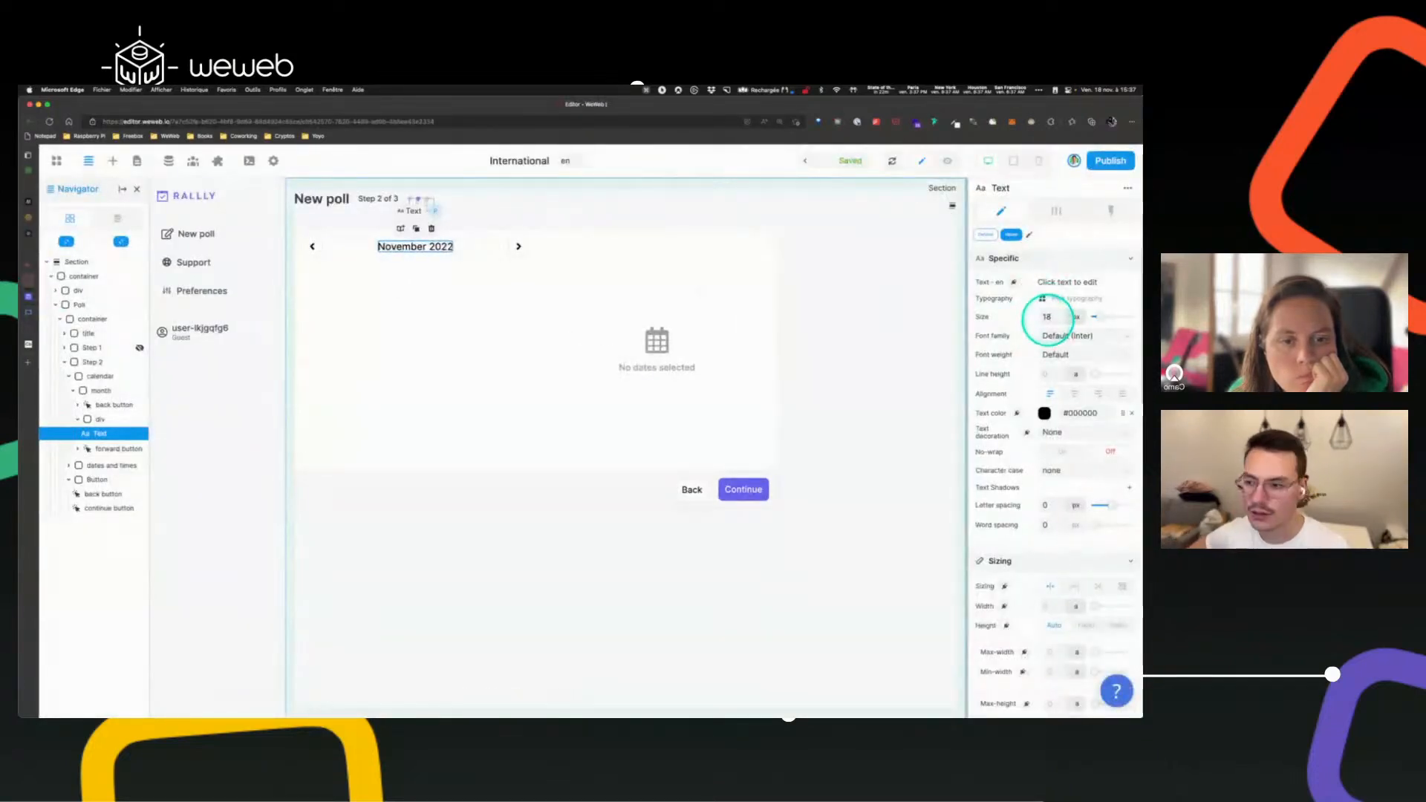
click(1126, 414)
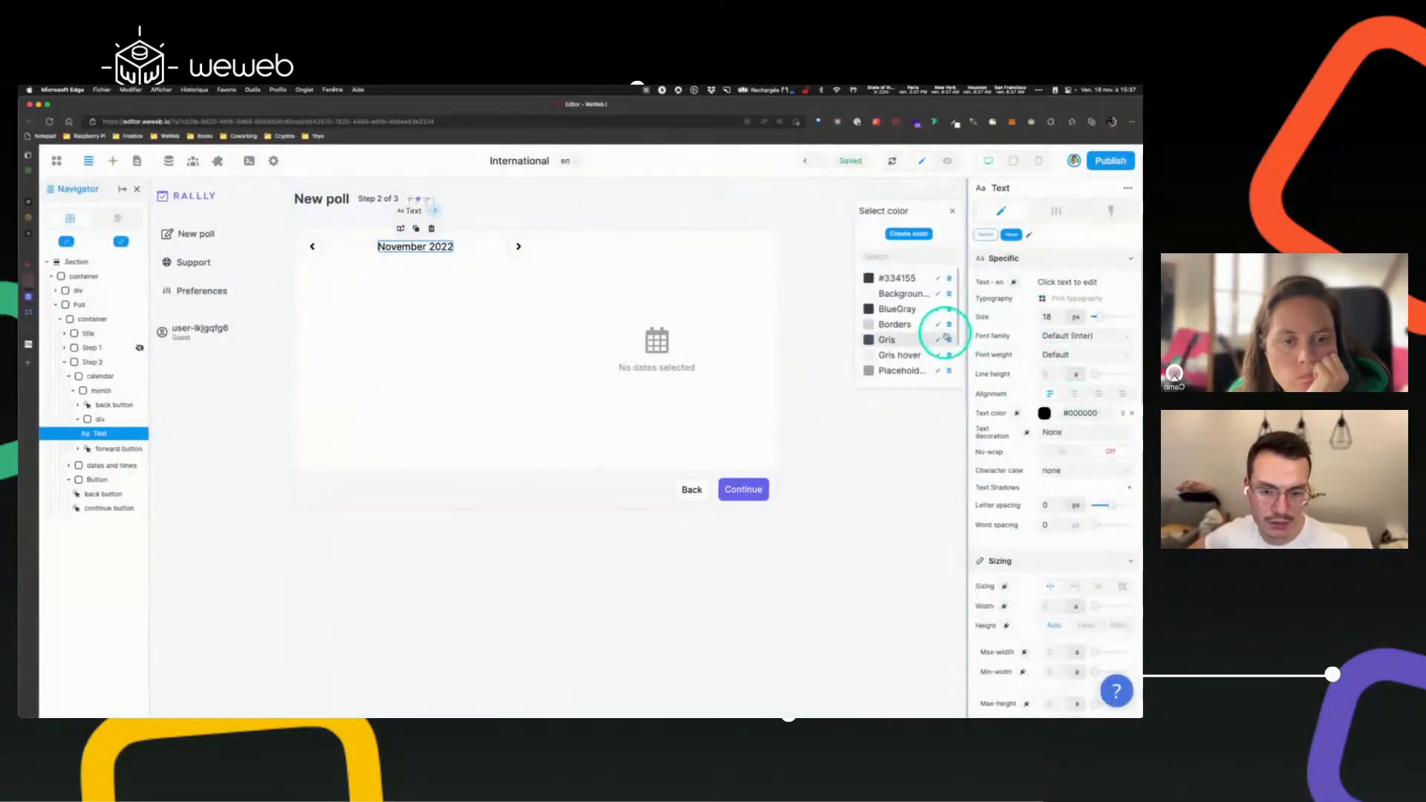
click(885, 340)
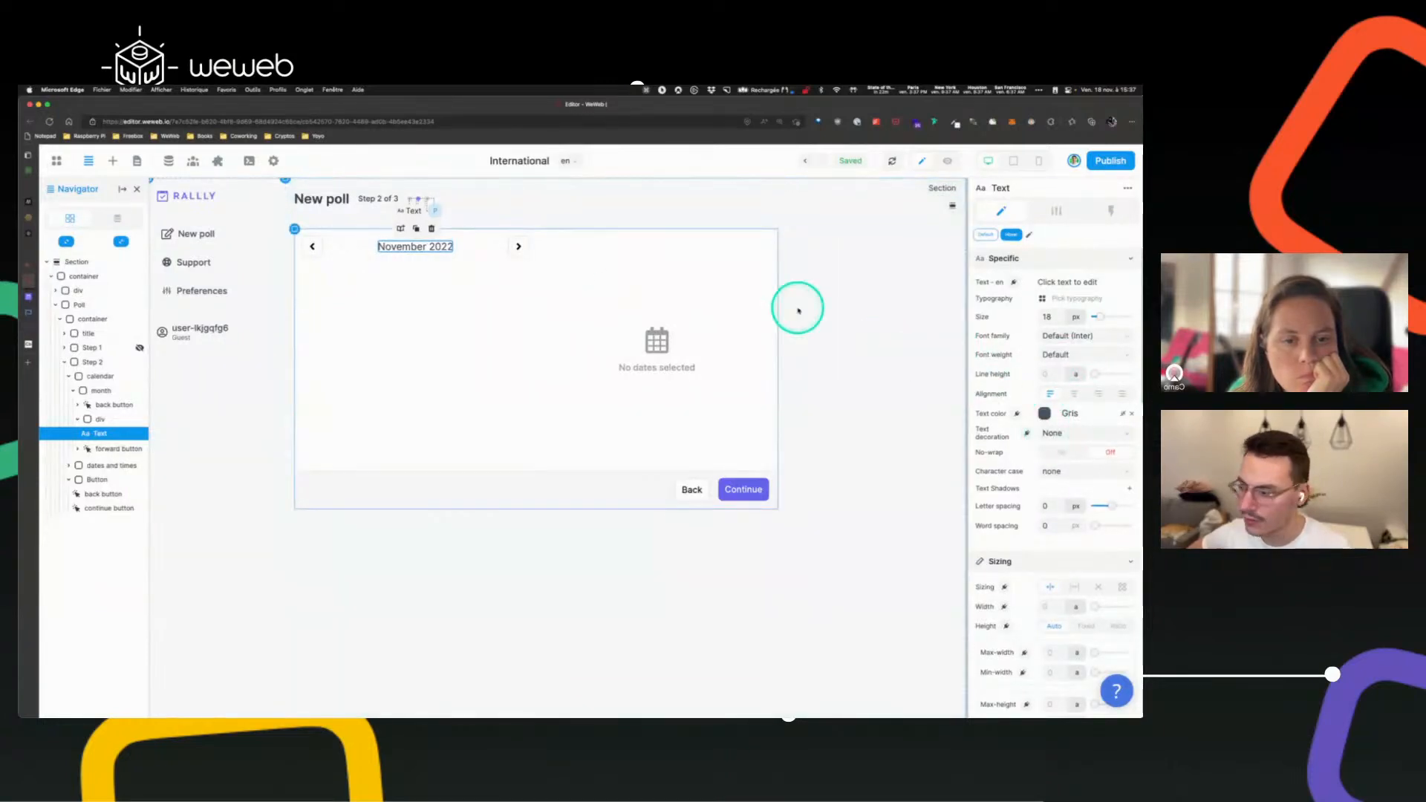
- Compare with the original page's heading and set the month label's font weight to 500 - Medium
click(29, 297)
click(45, 280)
click(1091, 340)
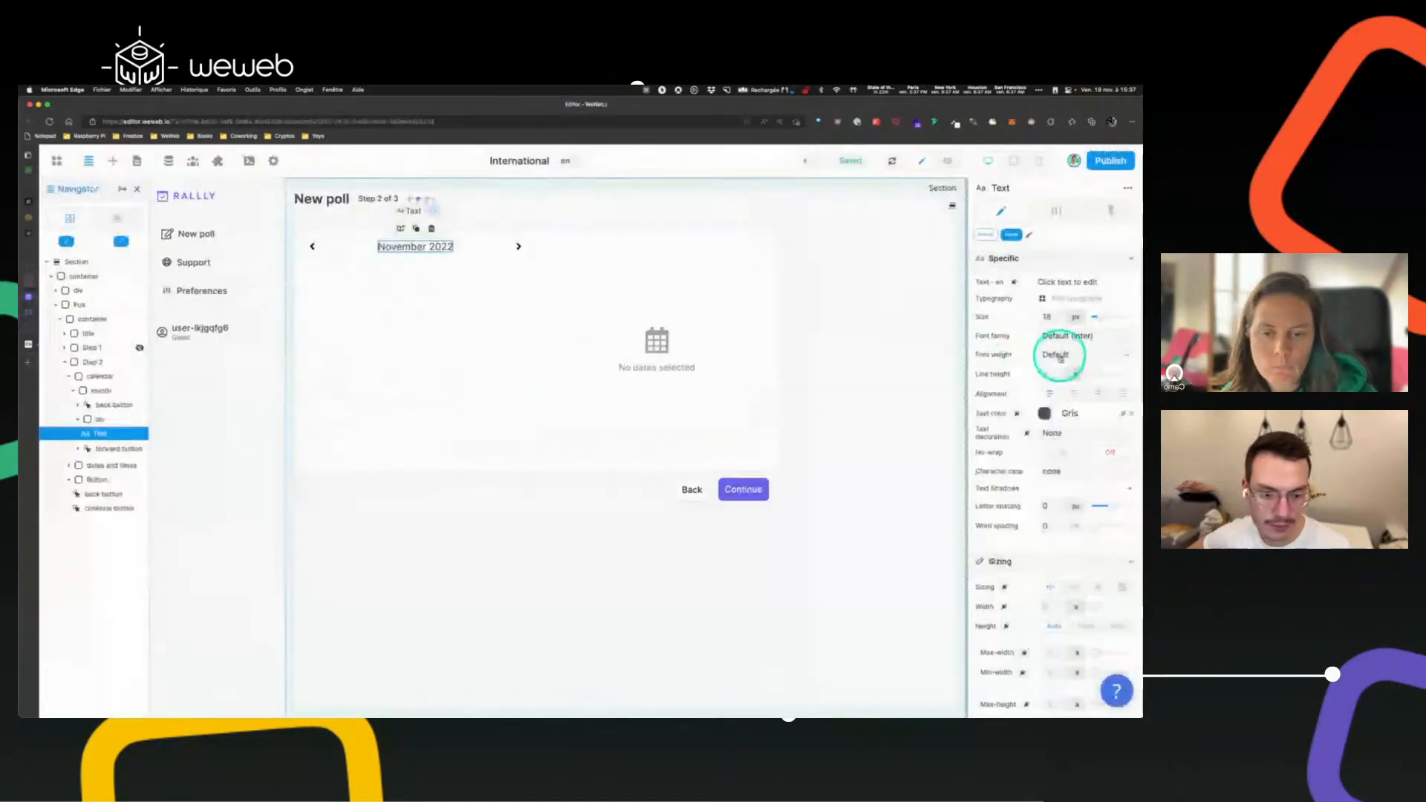
click(1060, 356)
click(1088, 481)
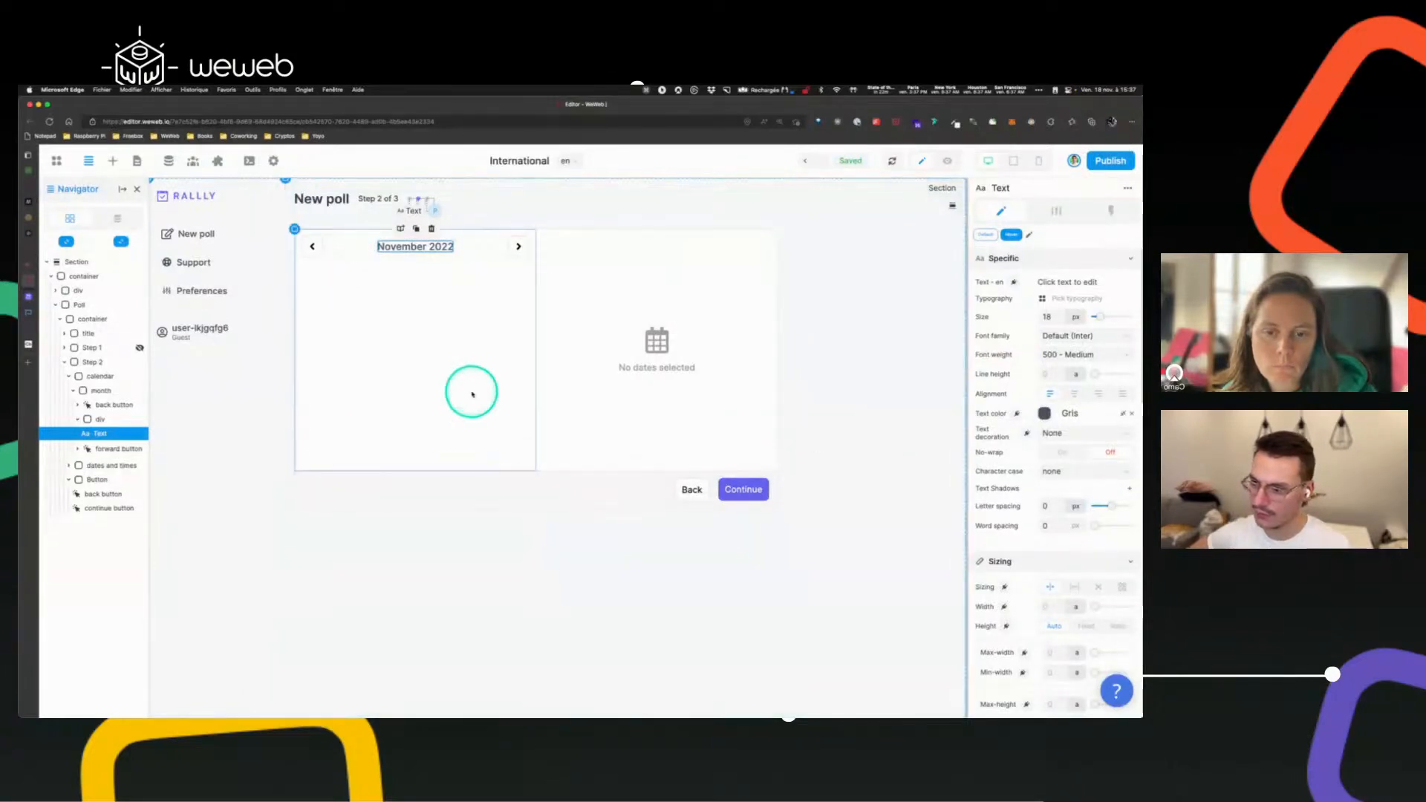
- Select the step 2 calendar container, collapse its month group and search the elements for a columns layout
click(439, 376)
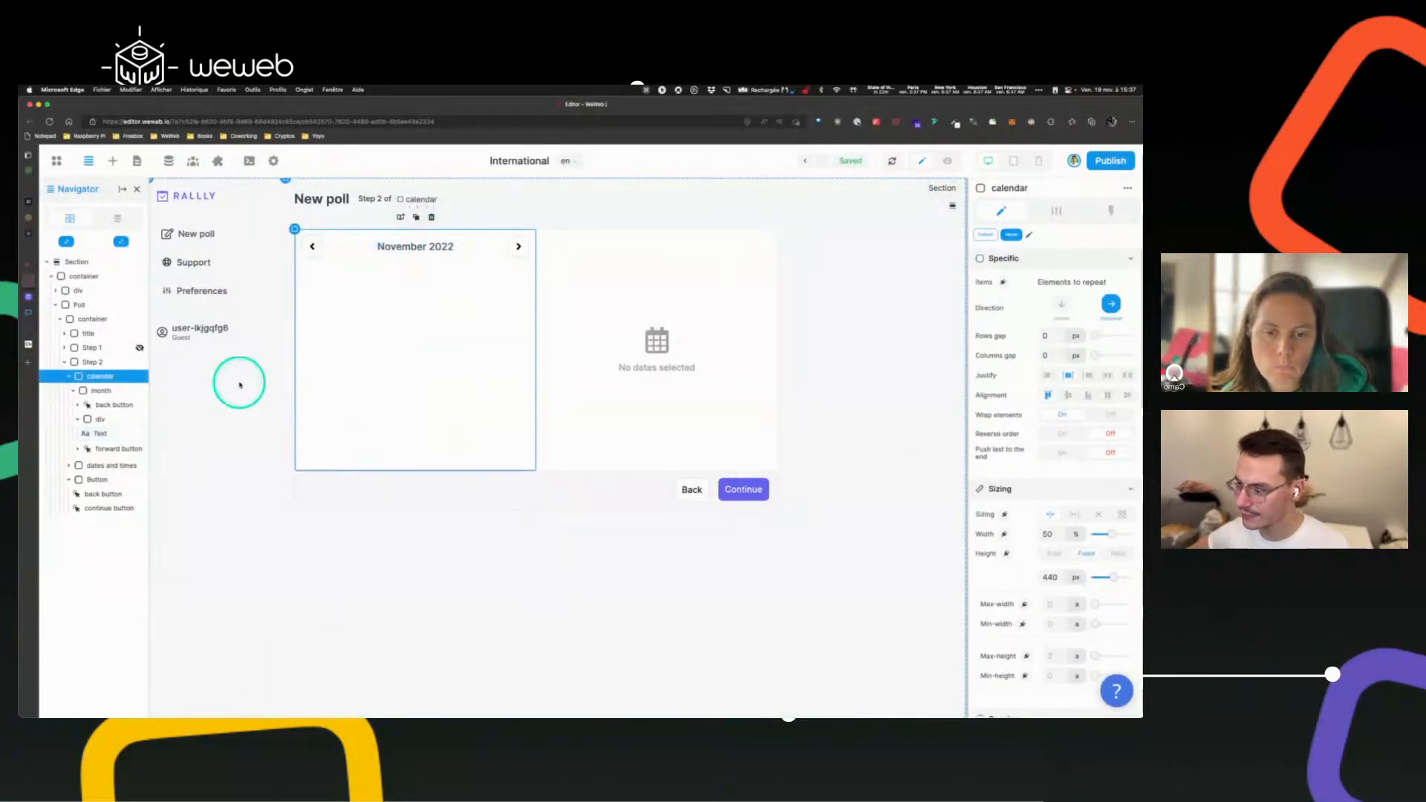
click(73, 391)
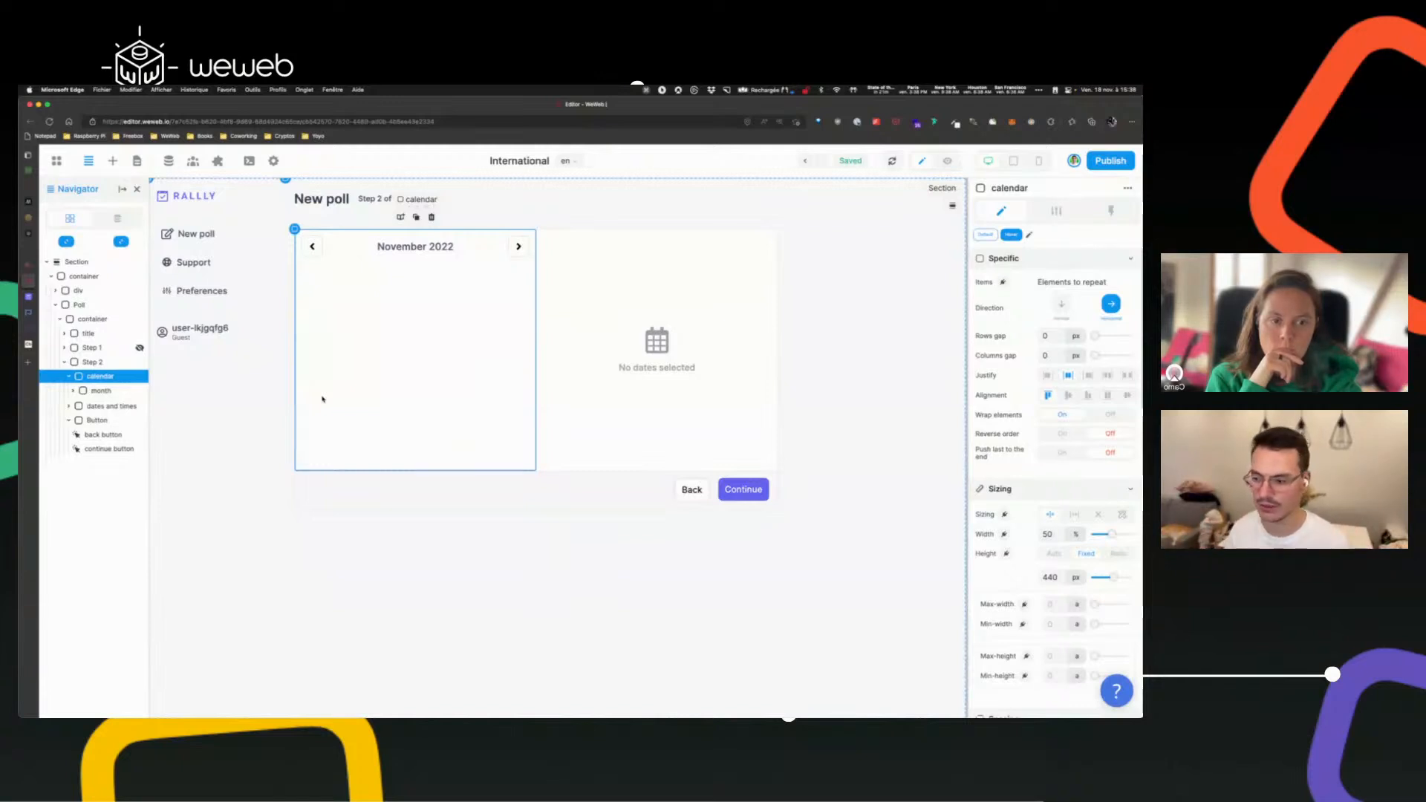
click(115, 163)
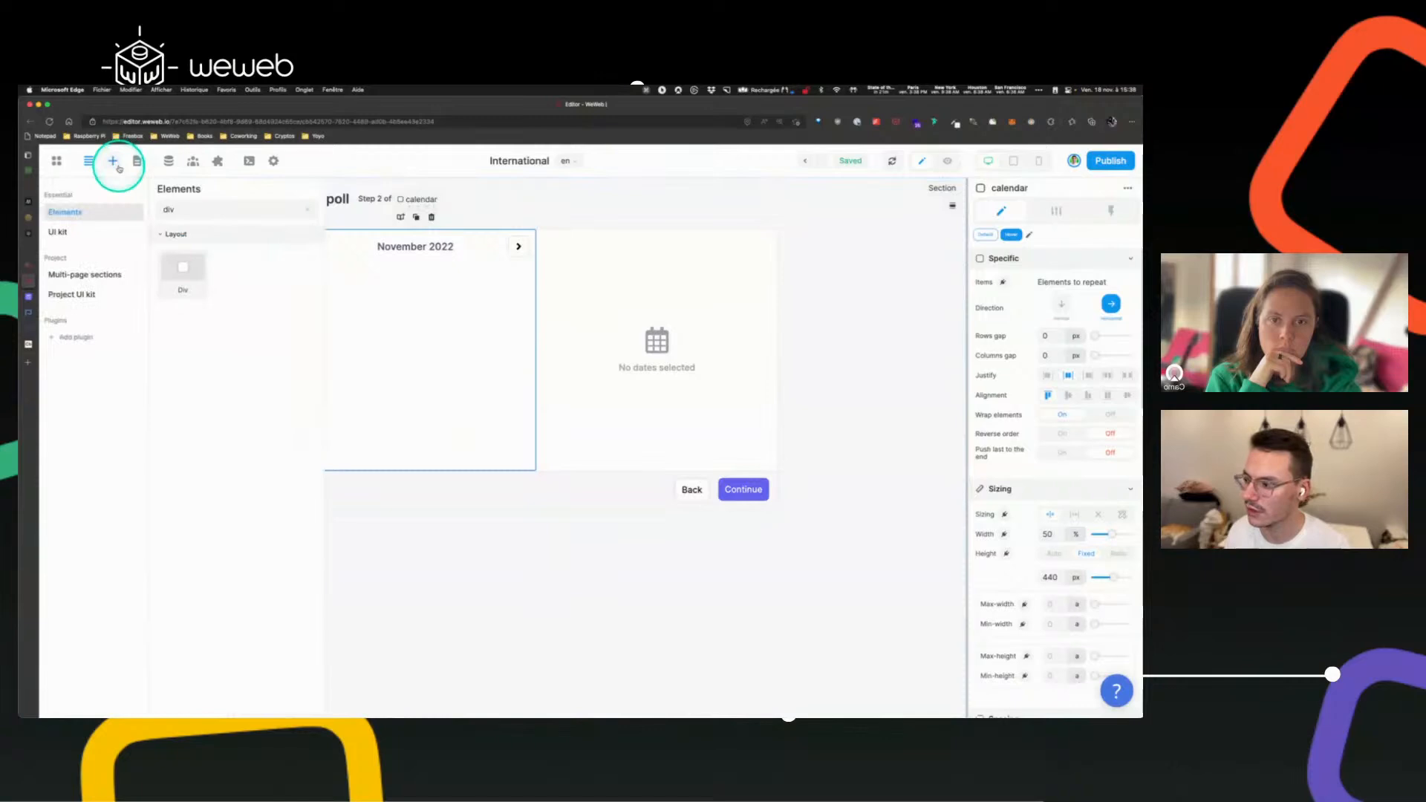
click(201, 213)
text(colum)
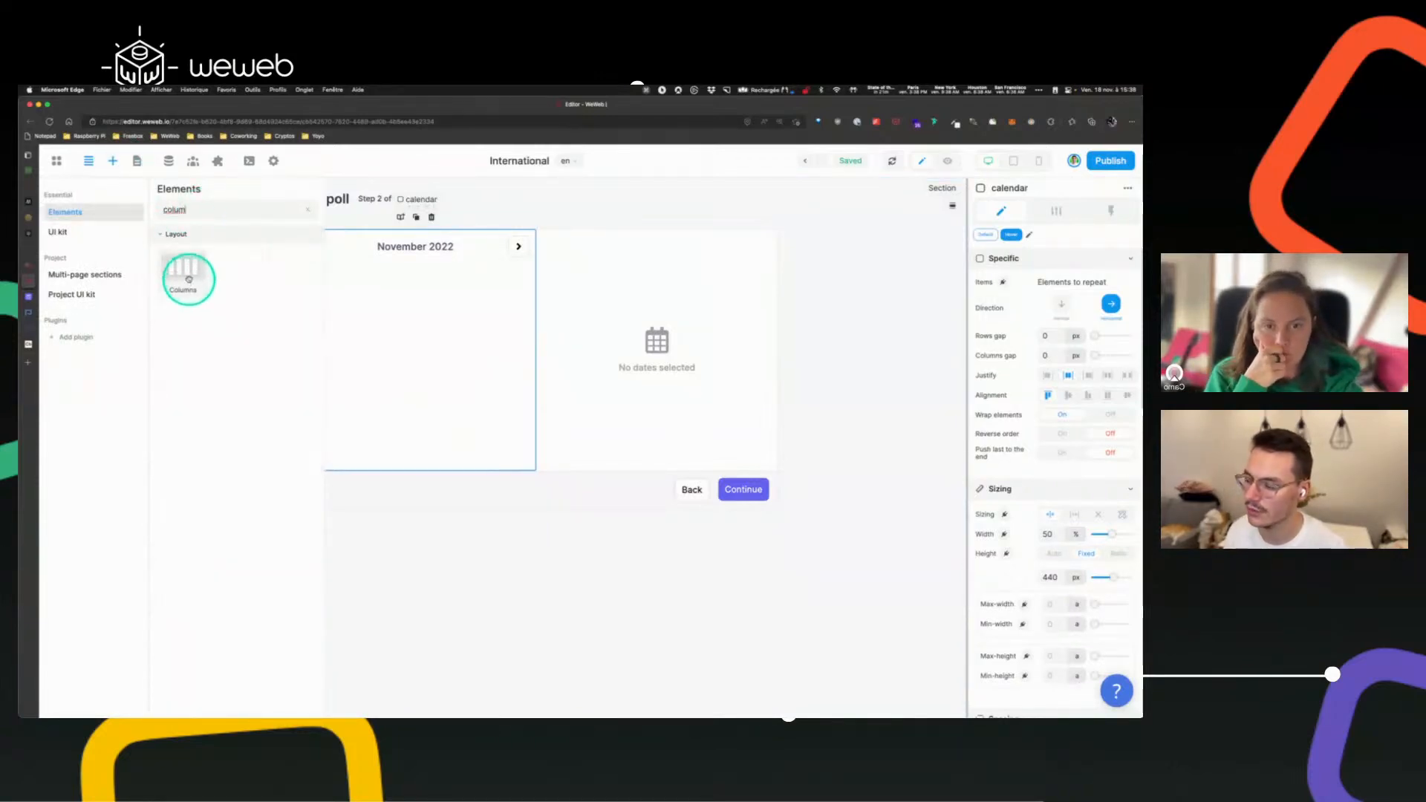
click(88, 161)
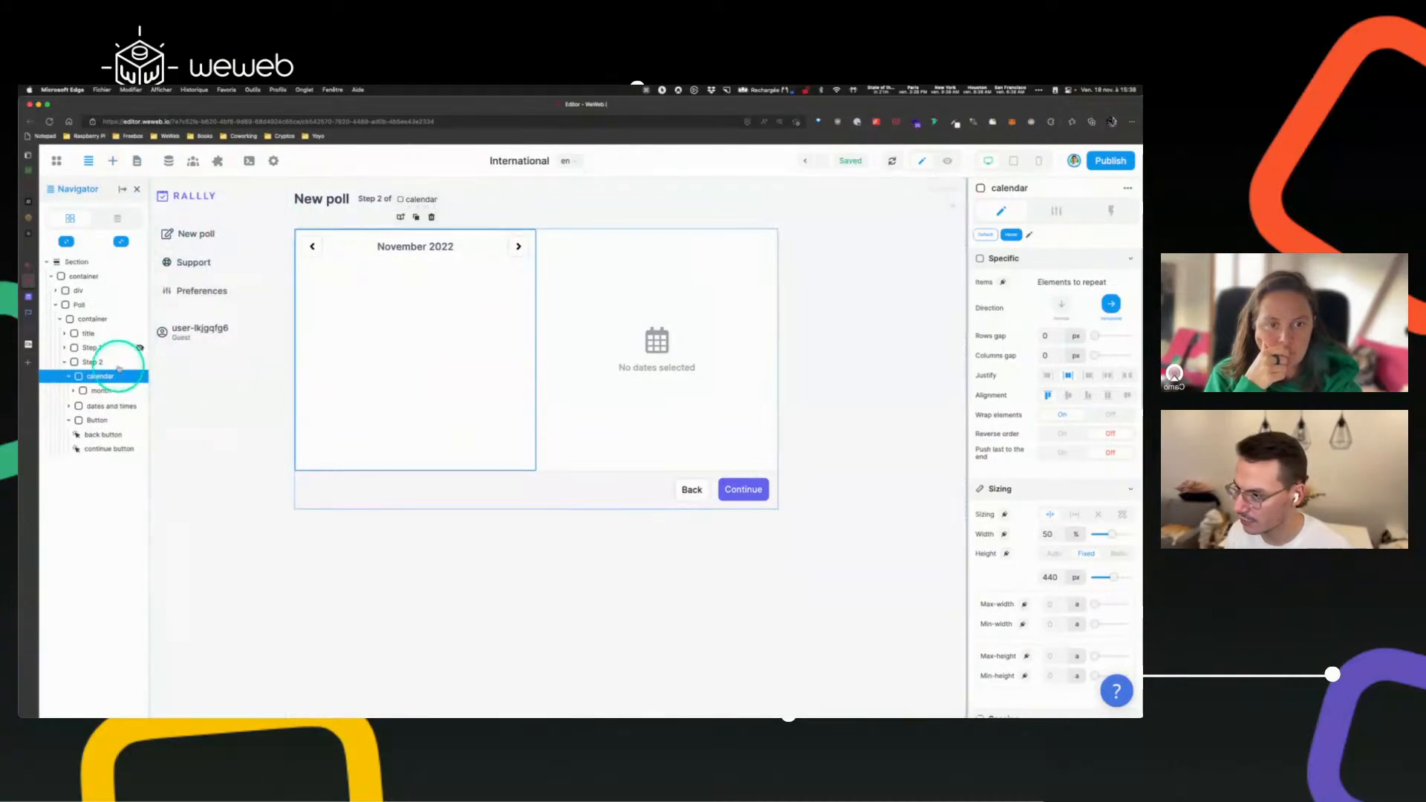
- Add a Div below the month container inside the calendar container and name it "calendar"
click(100, 390)
click(115, 159)
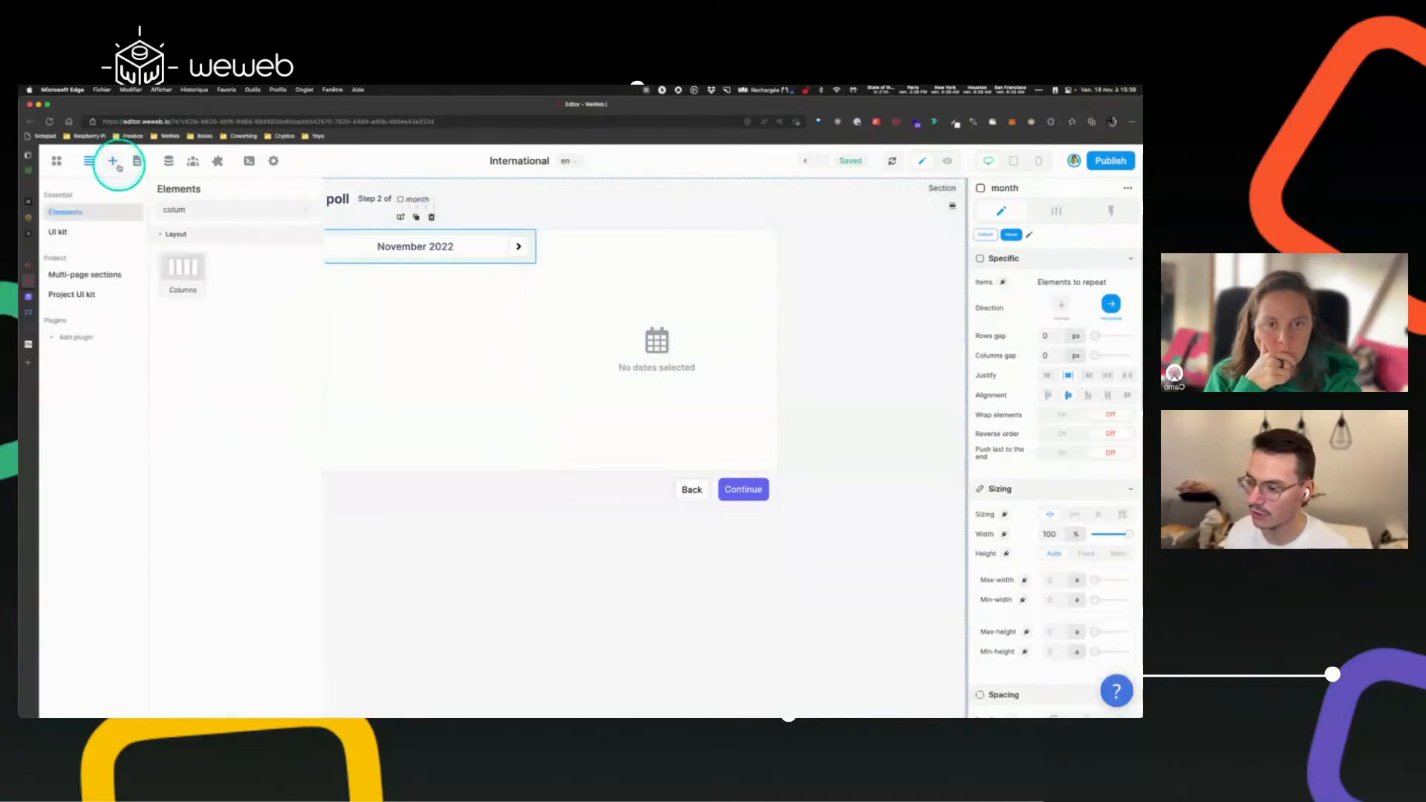
key(BackSpace)
key(BackSpace)
key(BackSpace)
key(BackSpace)
key(BackSpace)
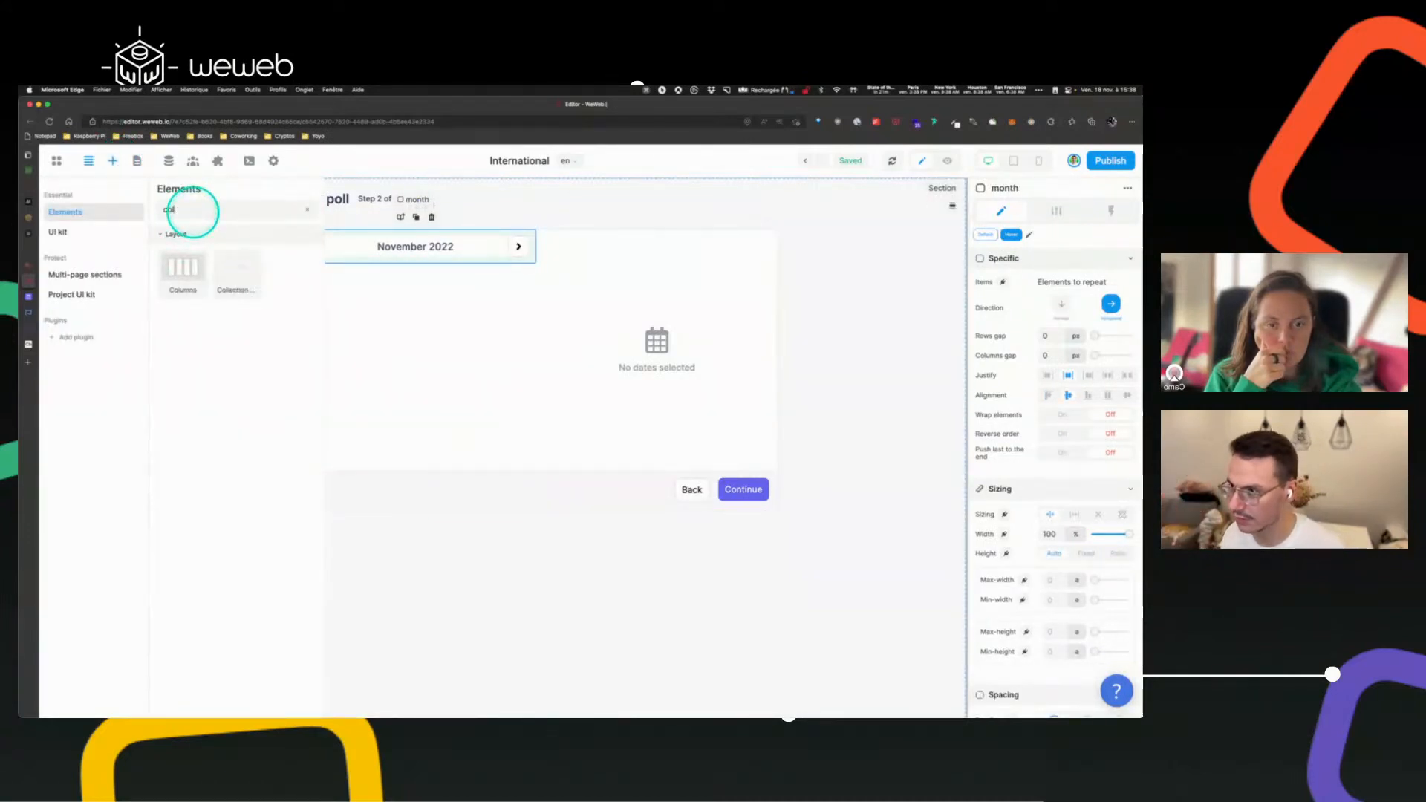
text(div)
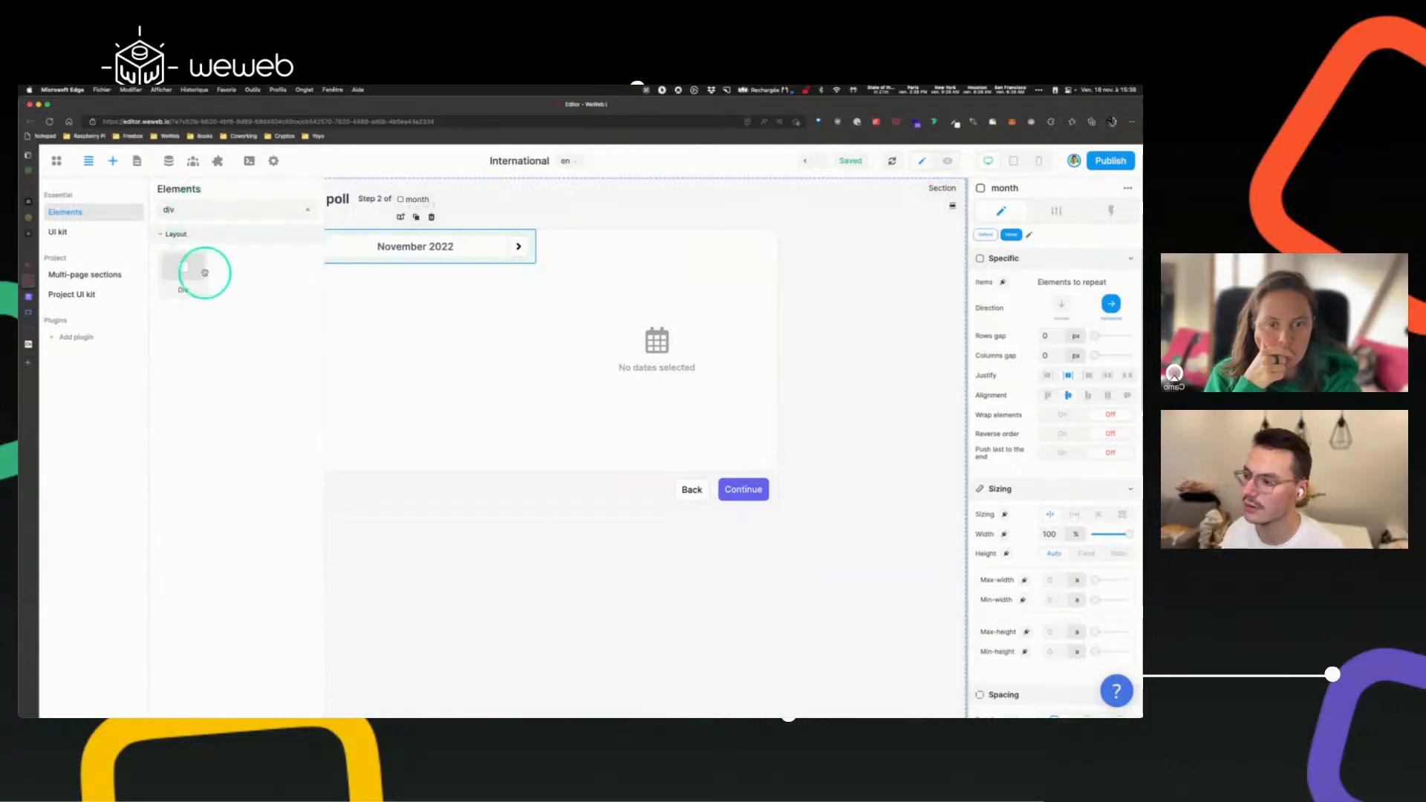
drag(201, 278, 94, 401)
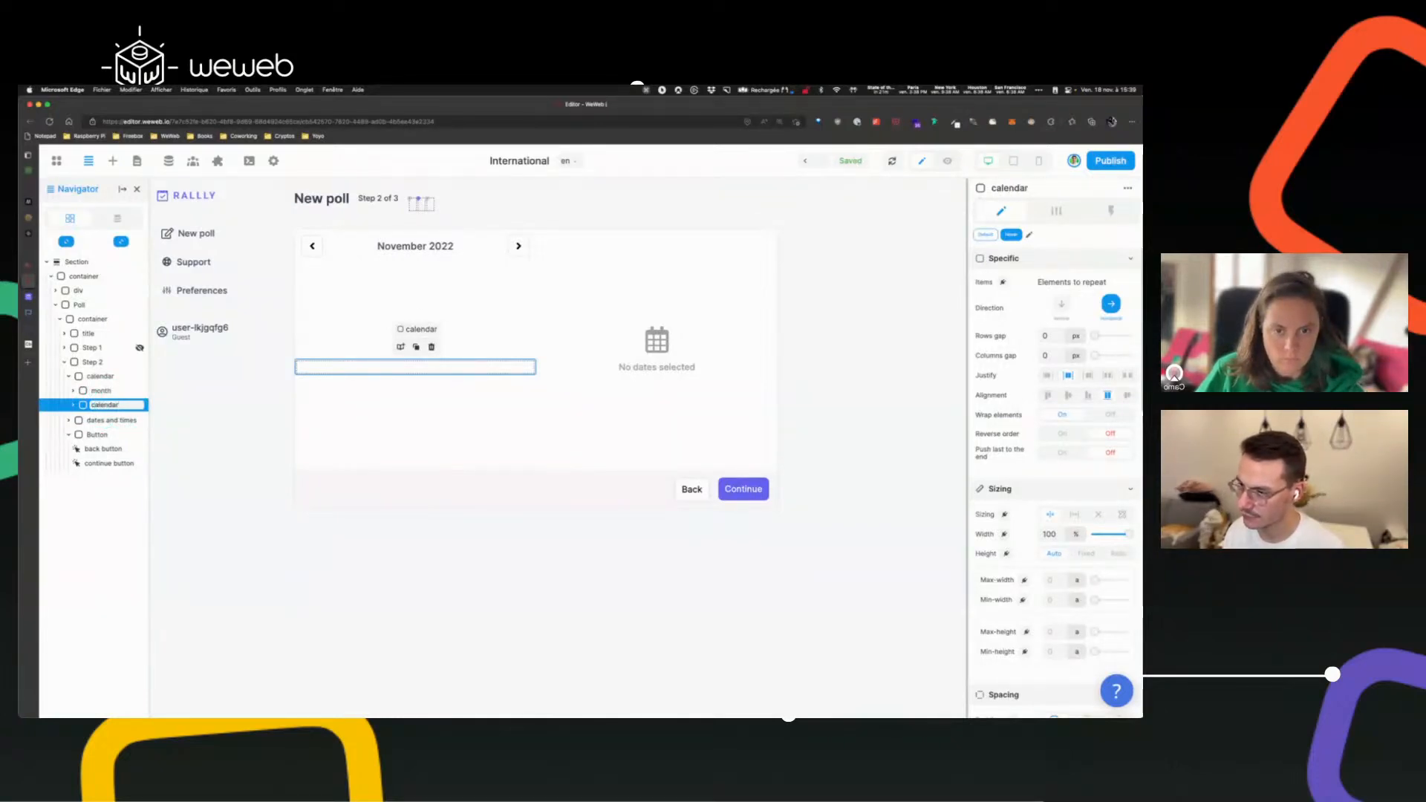
- Try renaming the outer calendar container as "calendar and dates" and restore the name "calendar"
double_click(112, 376)
text(and date)
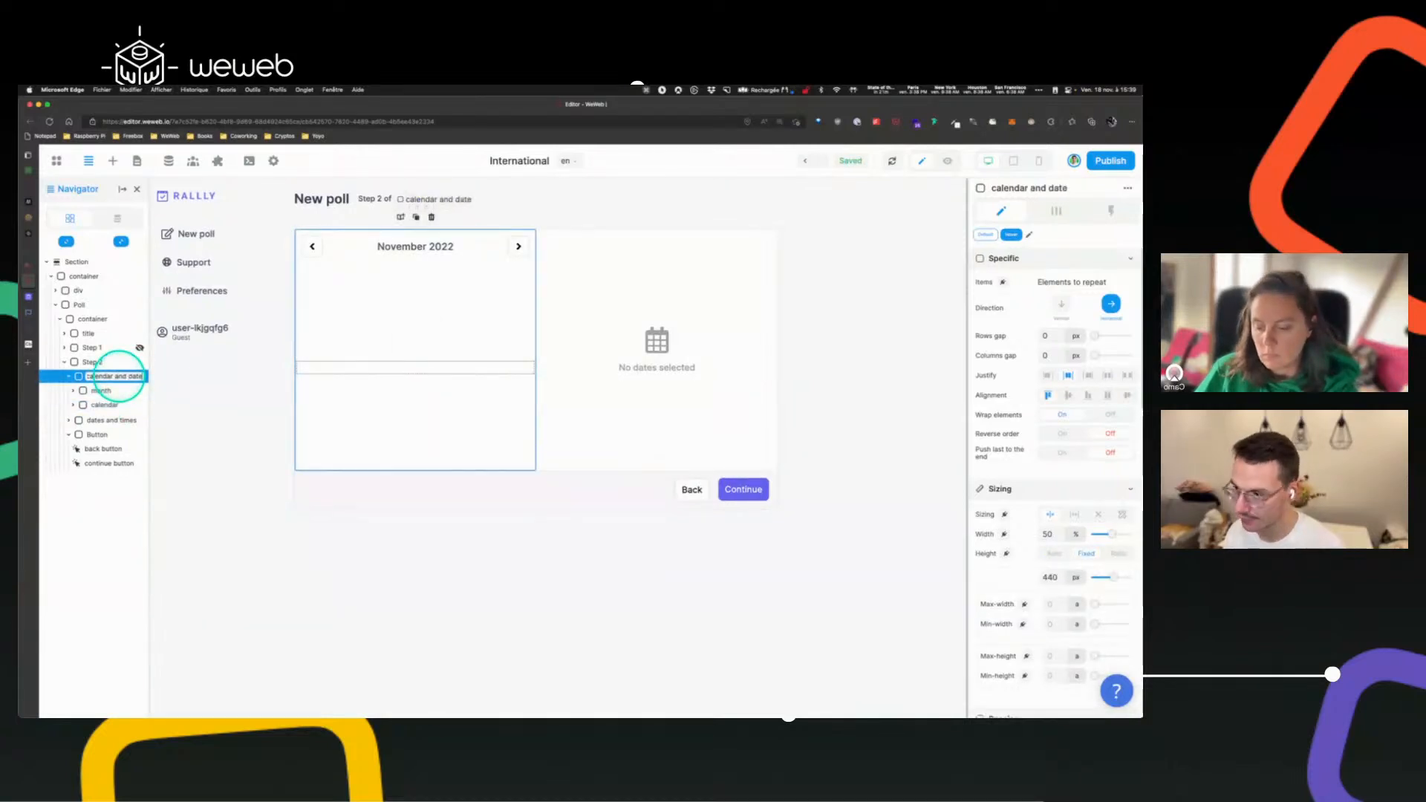
text(s)
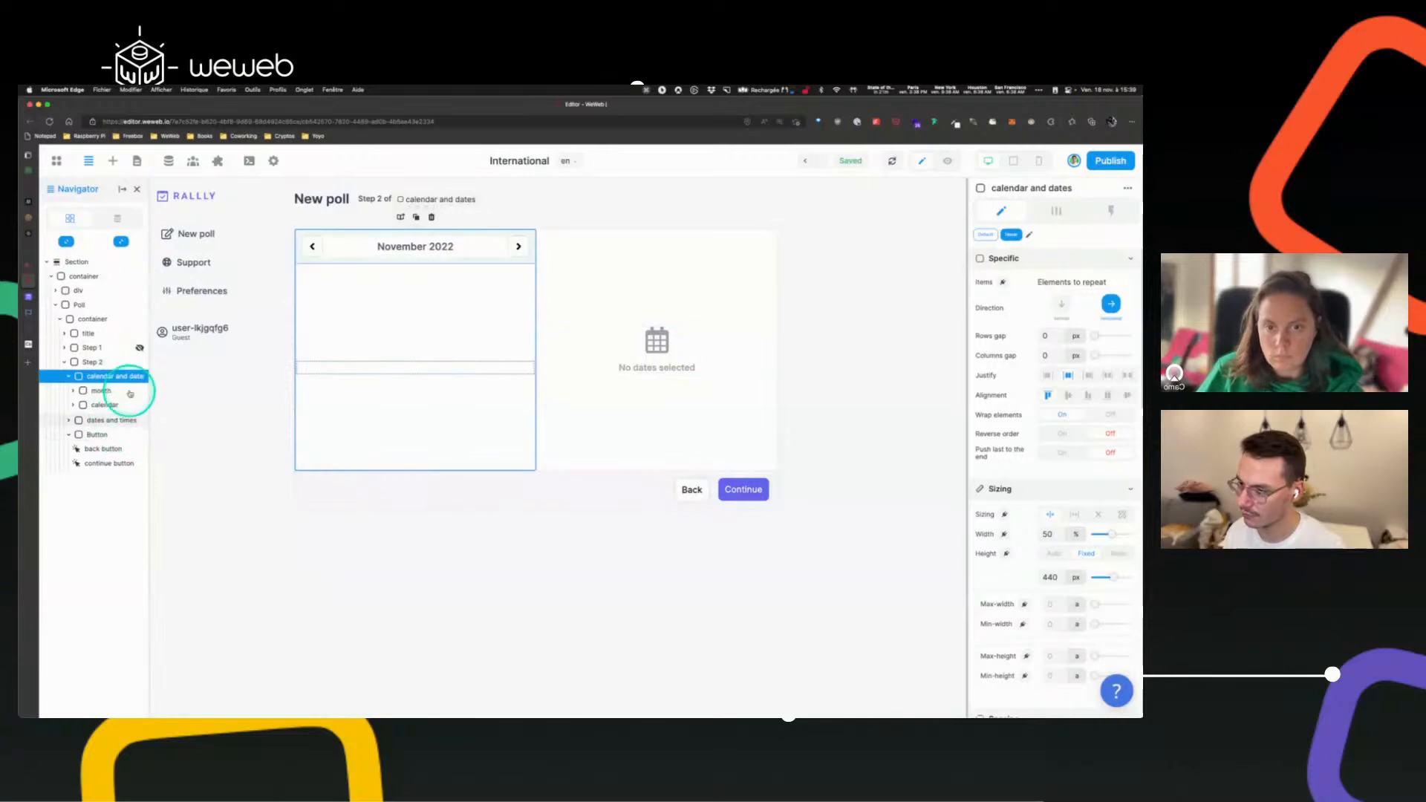
click(134, 376)
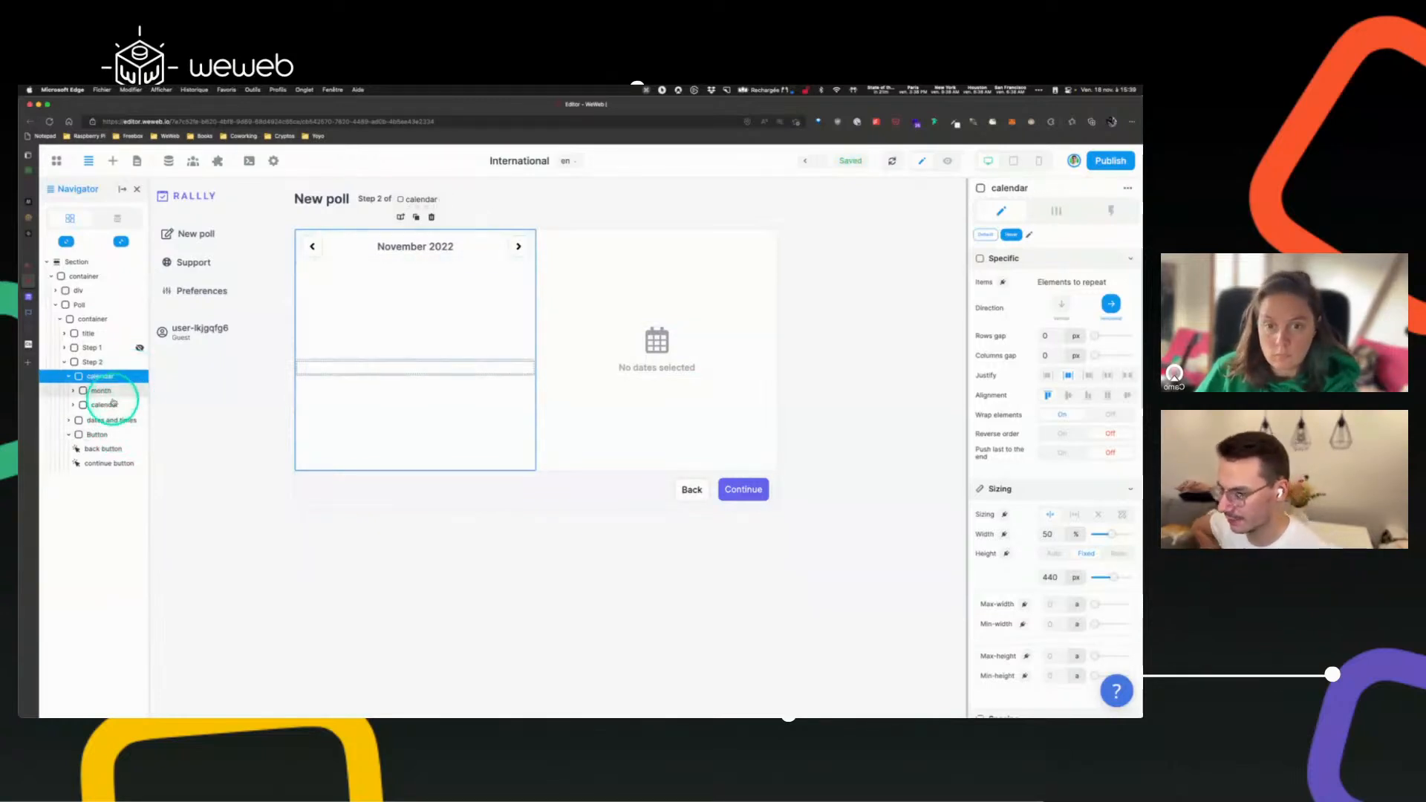
- Try a fixed height on the inner calendar div and return its height to Auto
click(71, 405)
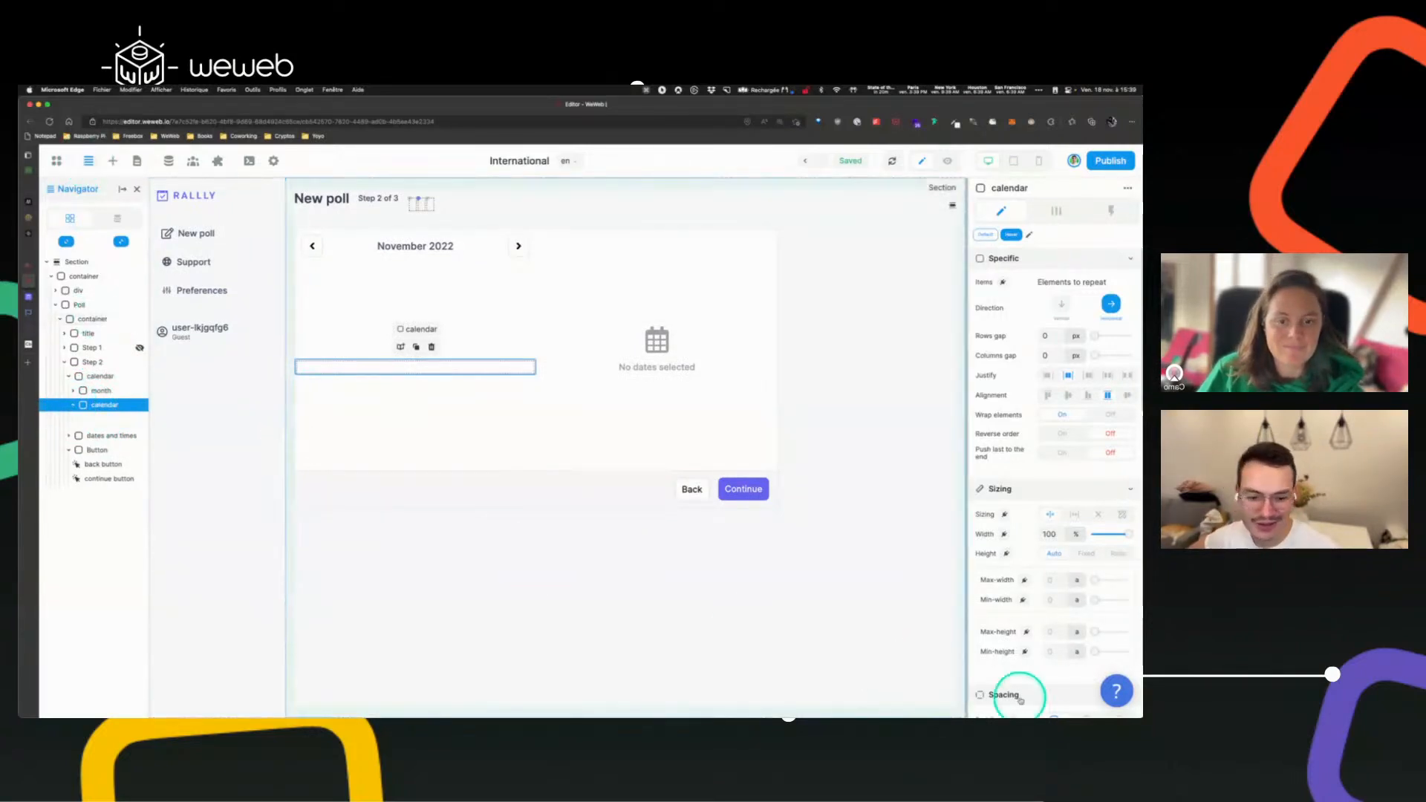
click(1086, 555)
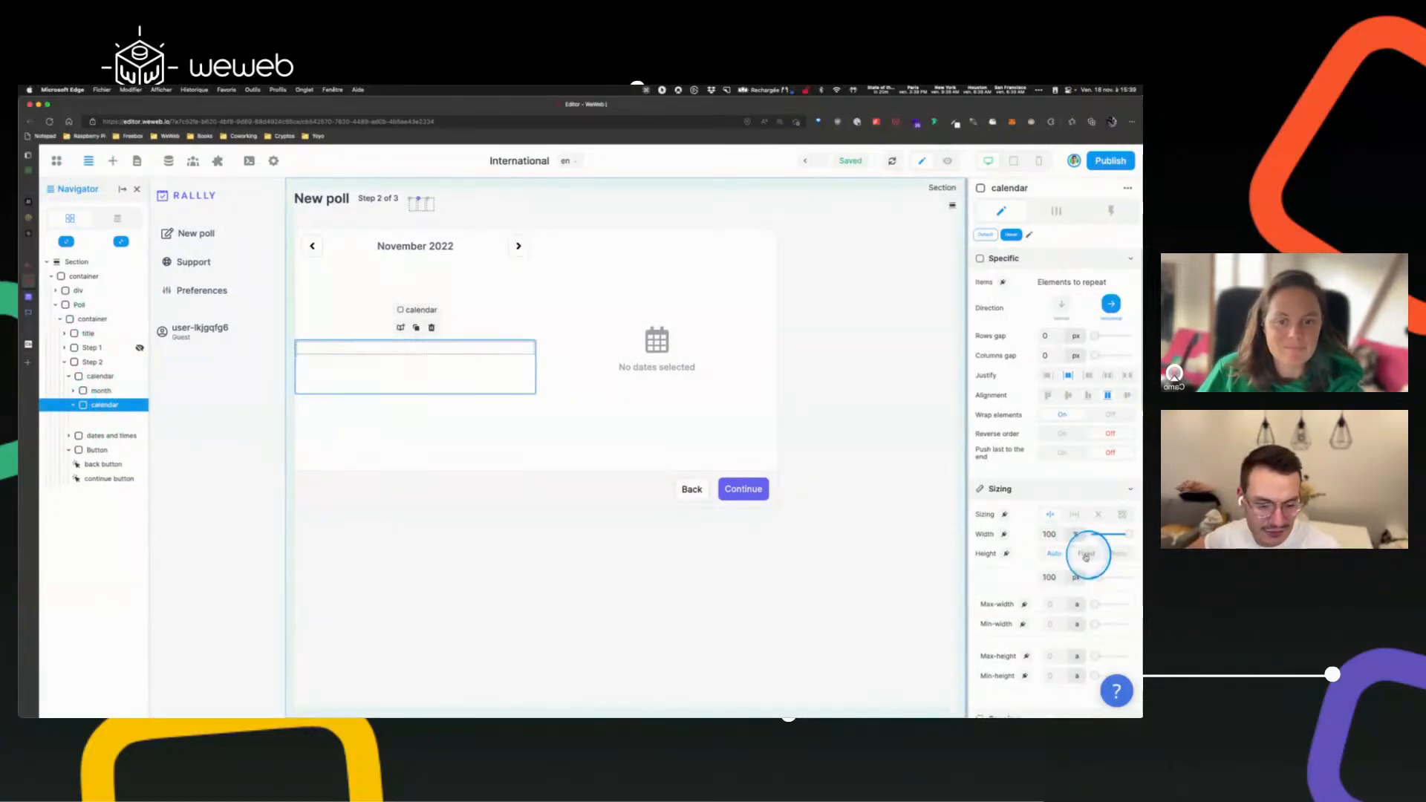
click(1055, 554)
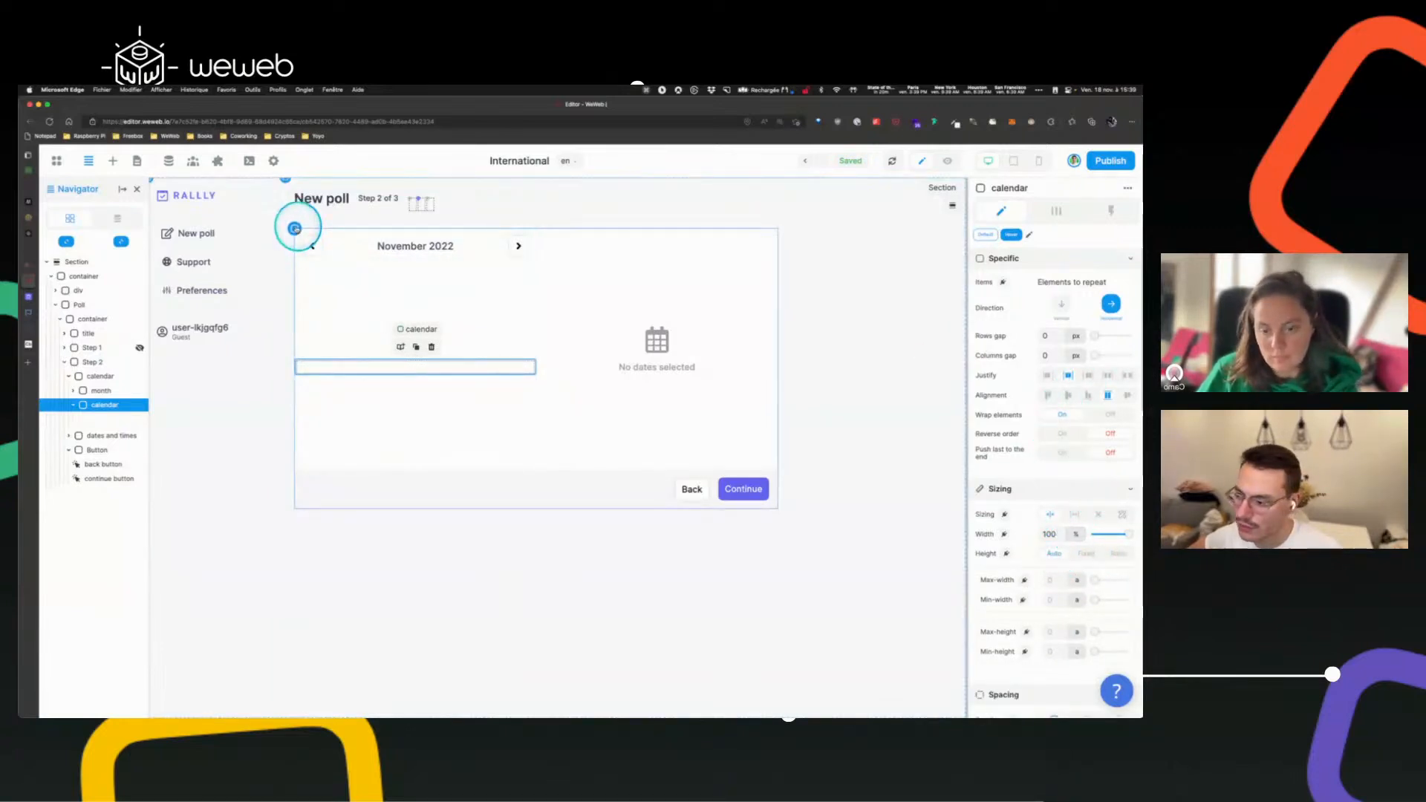
- Set the outer calendar container's alignment to stretch
click(295, 228)
click(92, 376)
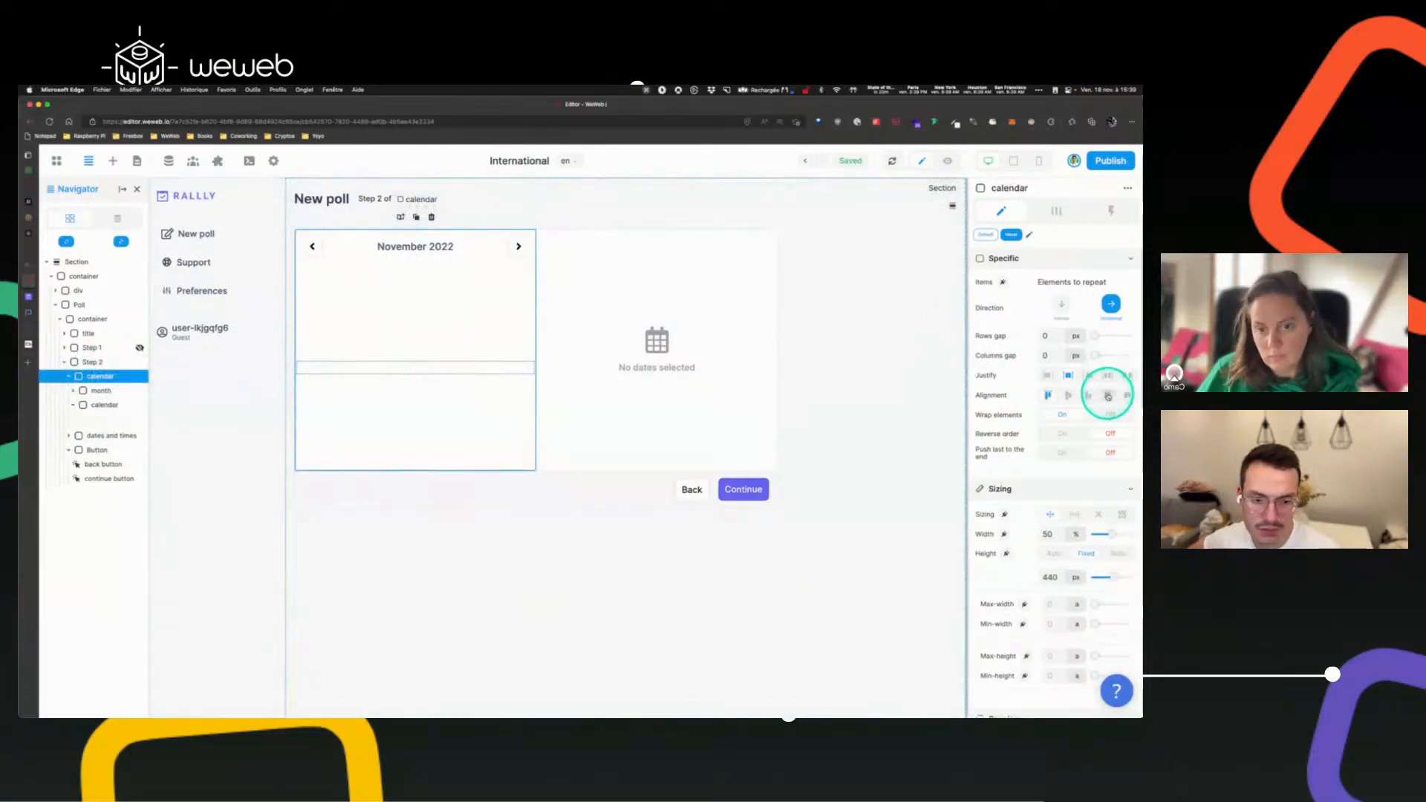
click(1108, 396)
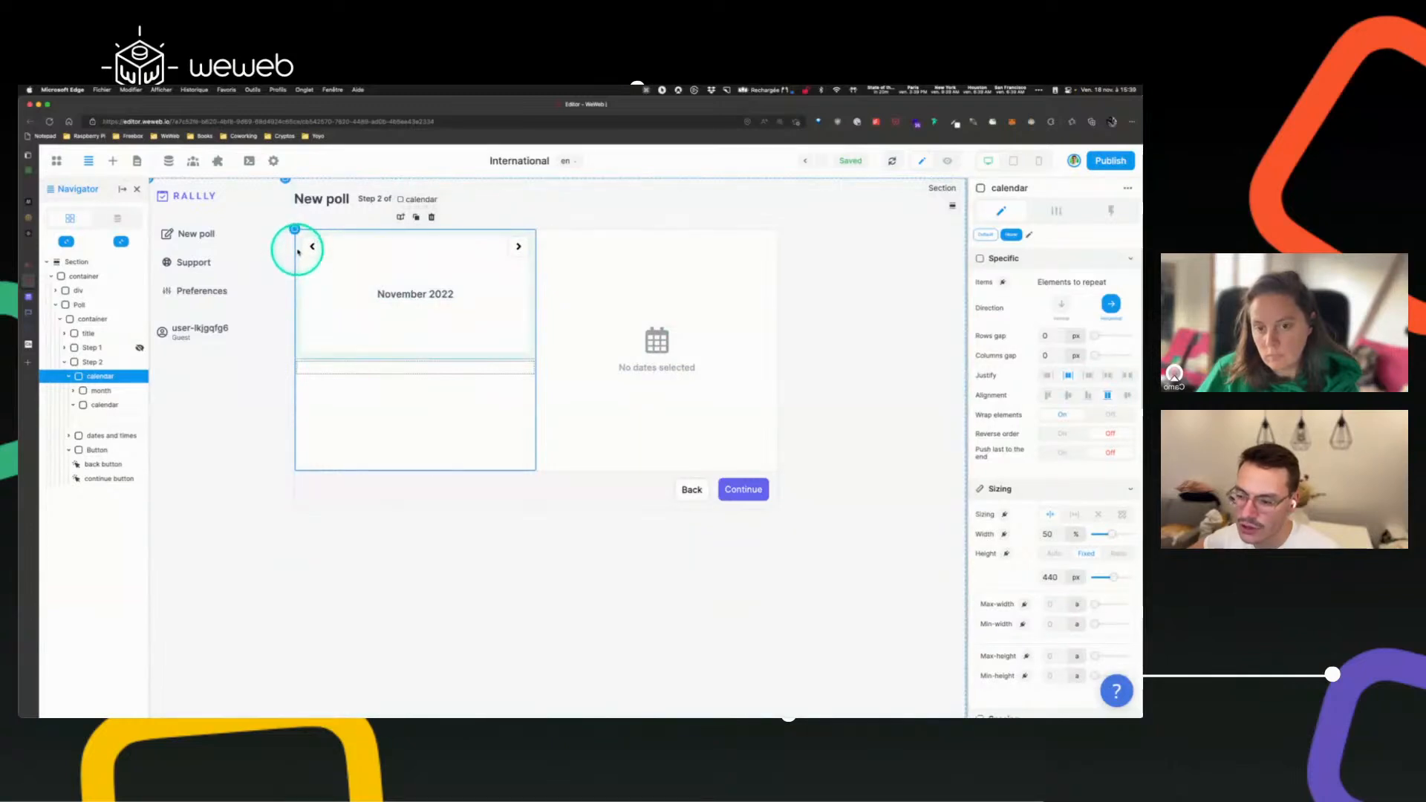
click(377, 401)
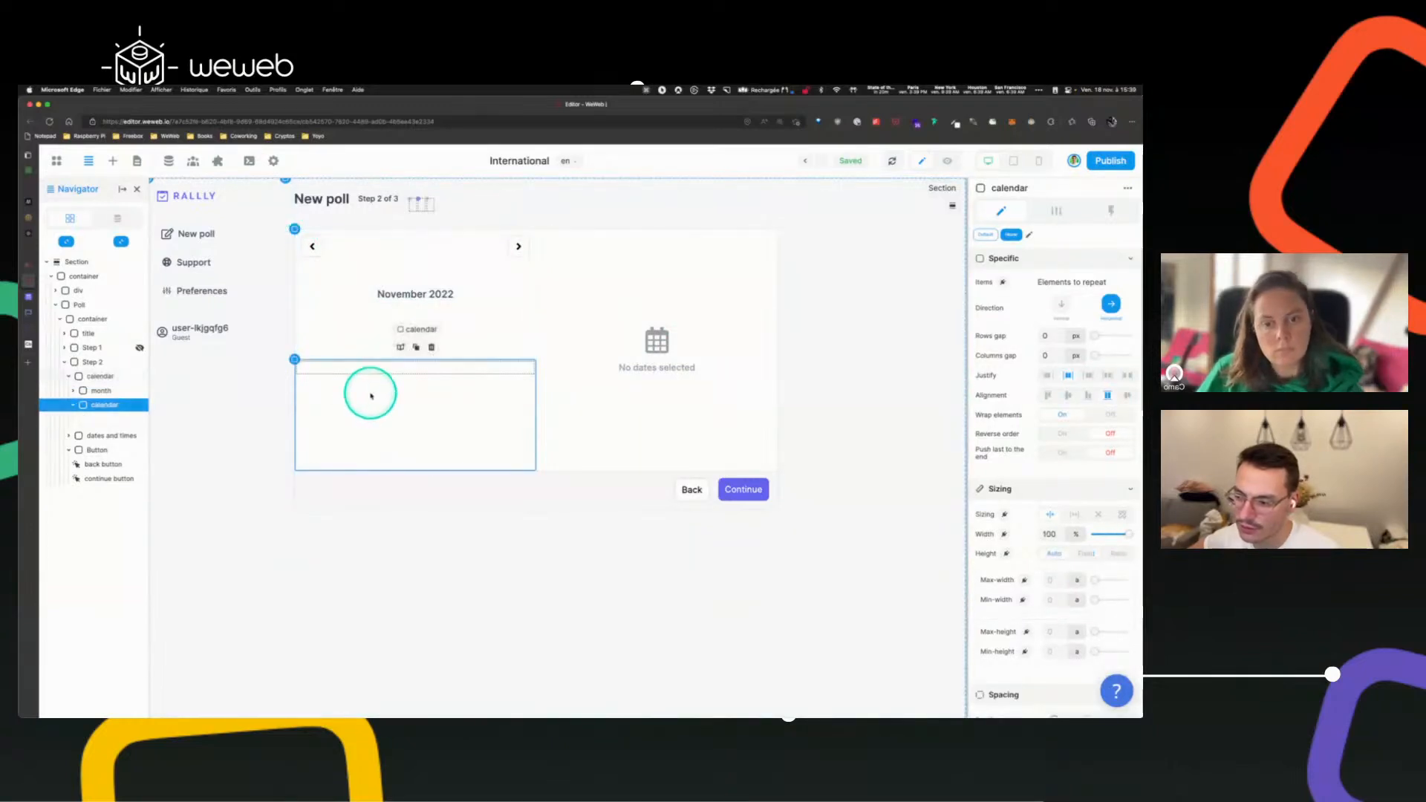
- Give the month container a fixed height of 64 px
click(301, 271)
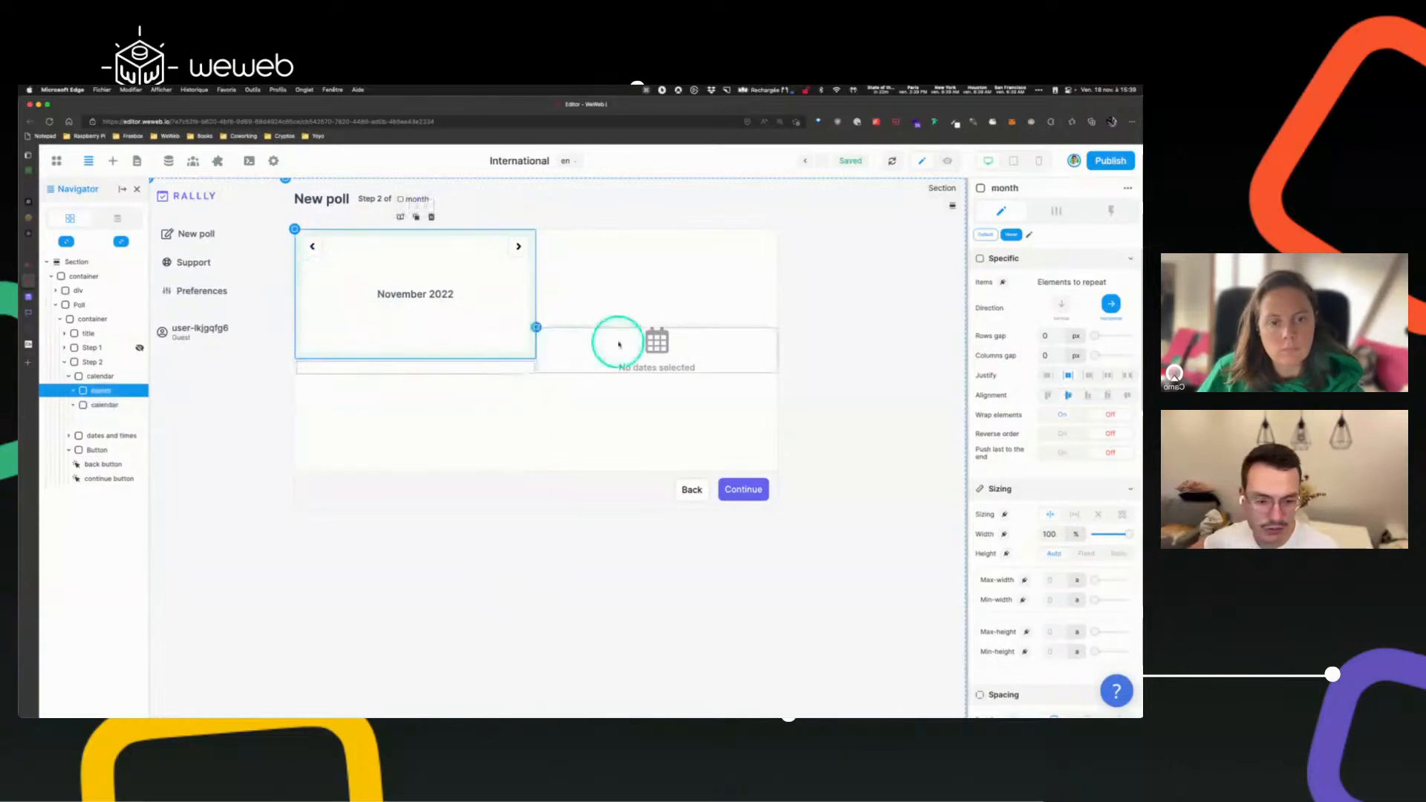
scroll(1062, 501, down, 5)
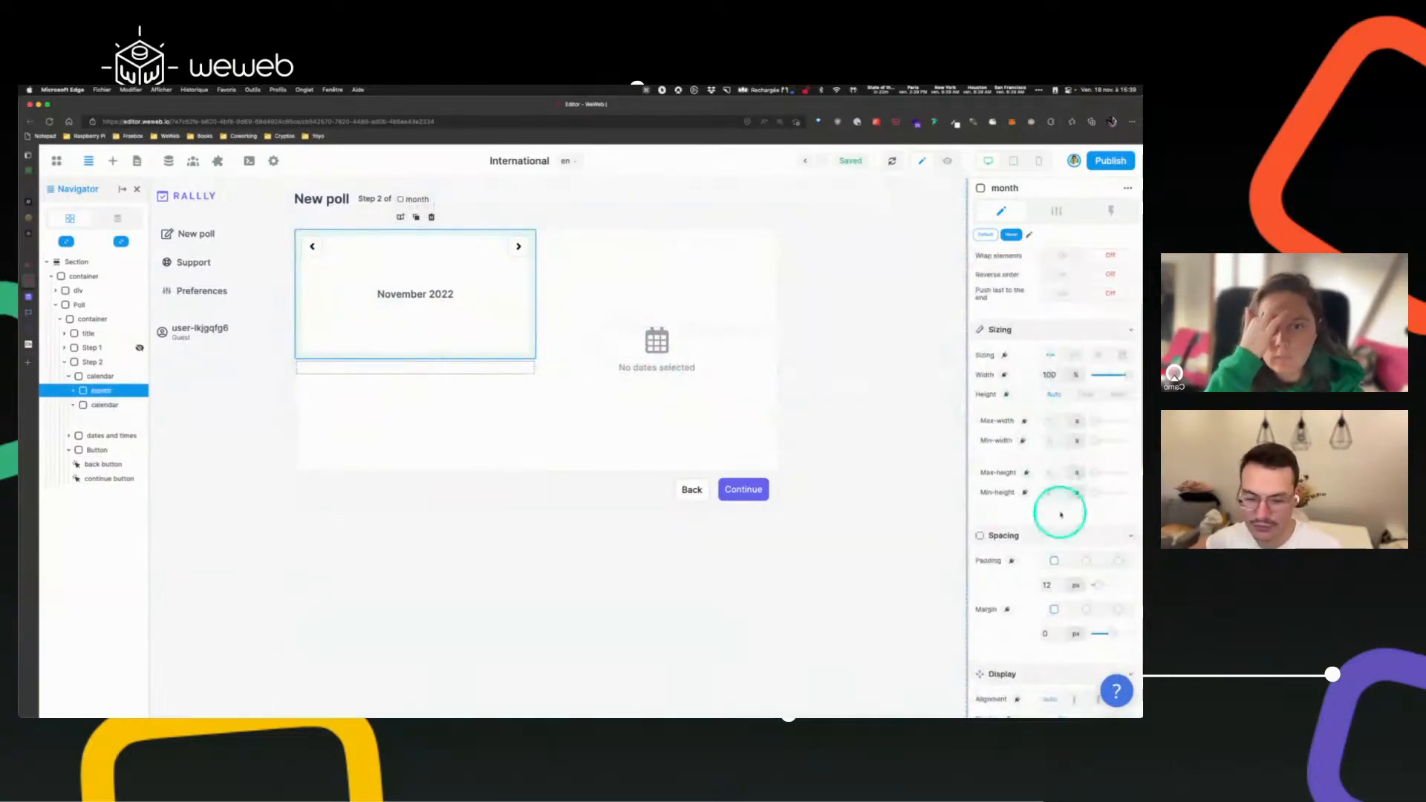
scroll(1050, 292, up, 4)
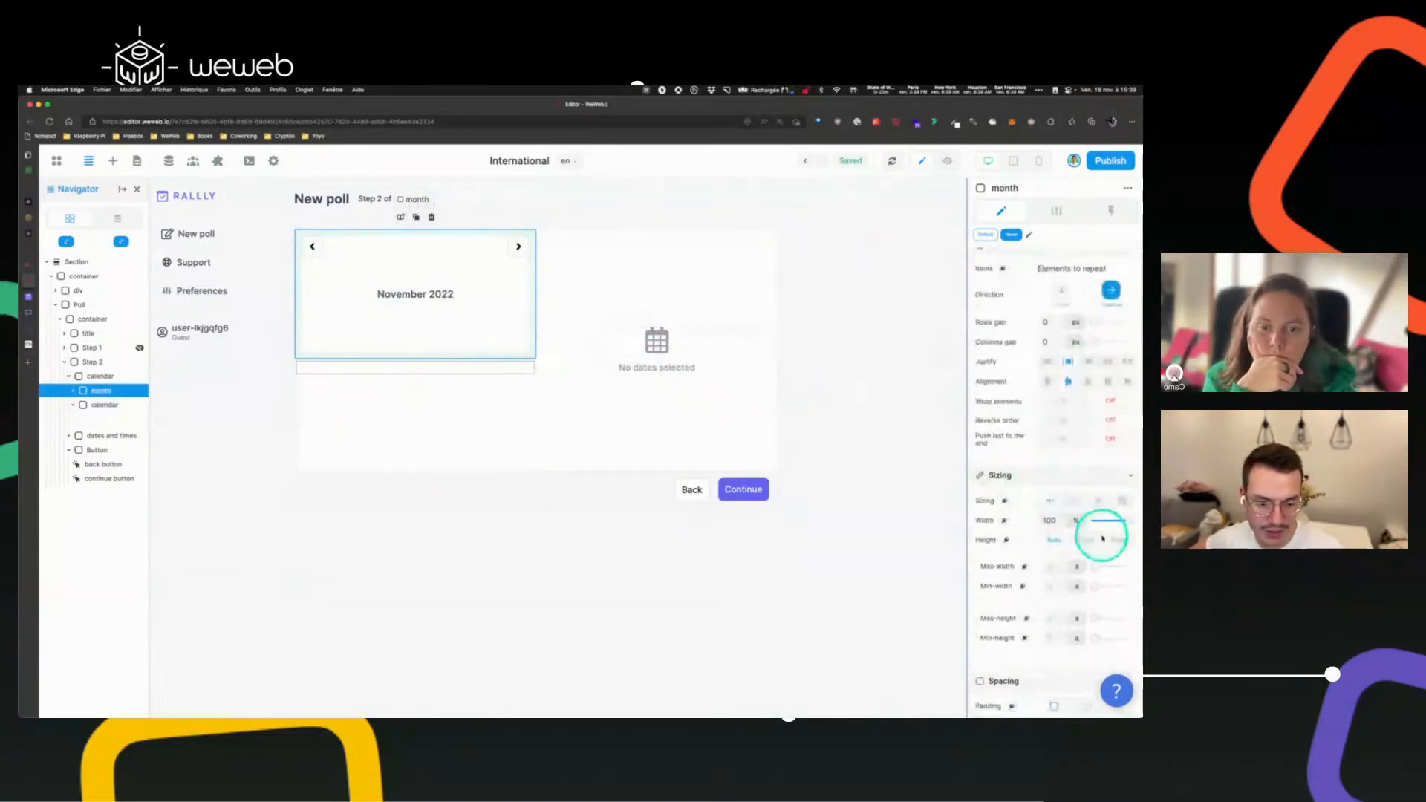
click(1084, 541)
click(1048, 564)
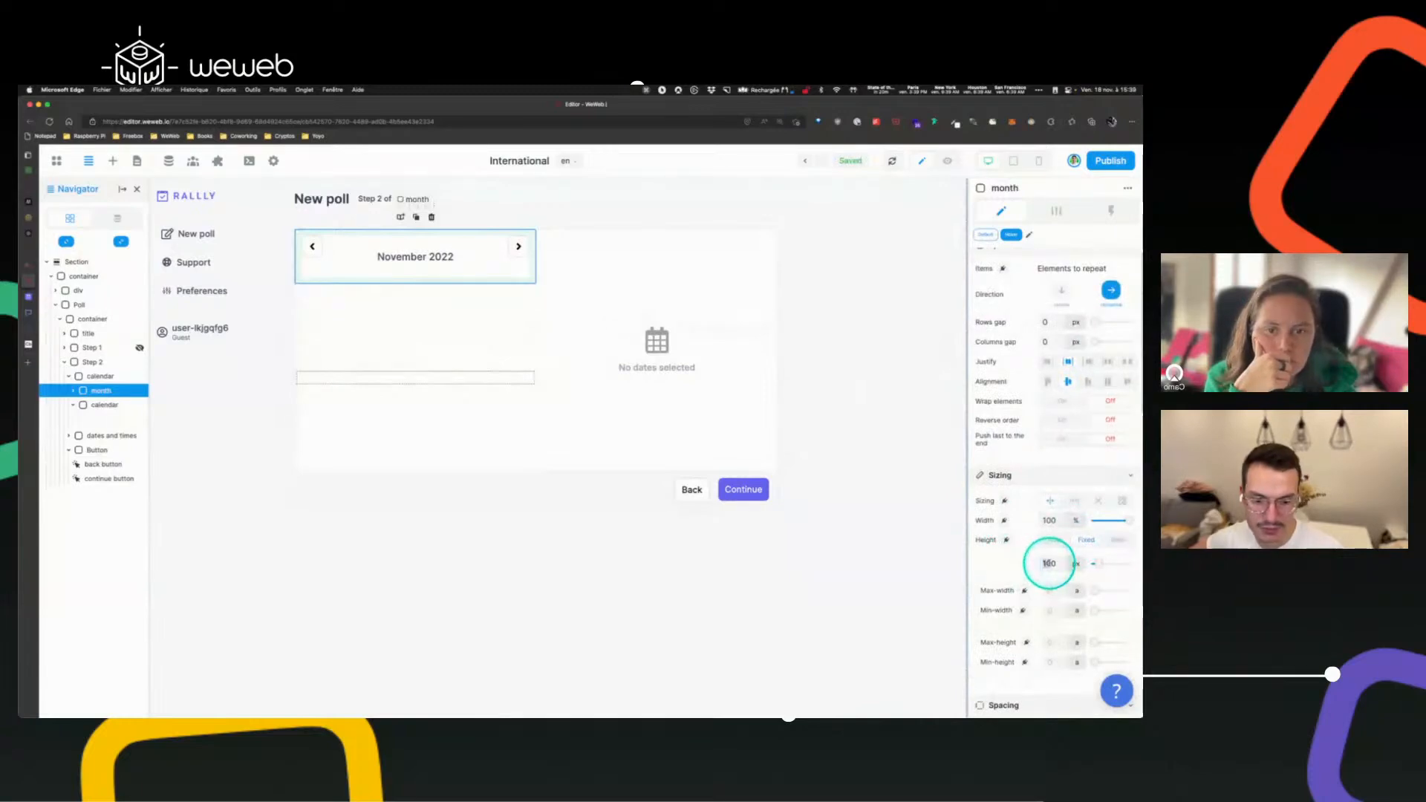
key(Down)
key(Down)
key(Down)
key(Down)
key(Down)
key(Down)
key(Down)
key(Down)
key(Down)
key(Down)
key(Down)
key(Down)
key(Down)
key(Down)
key(Down)
key(Down)
key(Down)
key(Down)
key(Down)
key(Down)
key(Down)
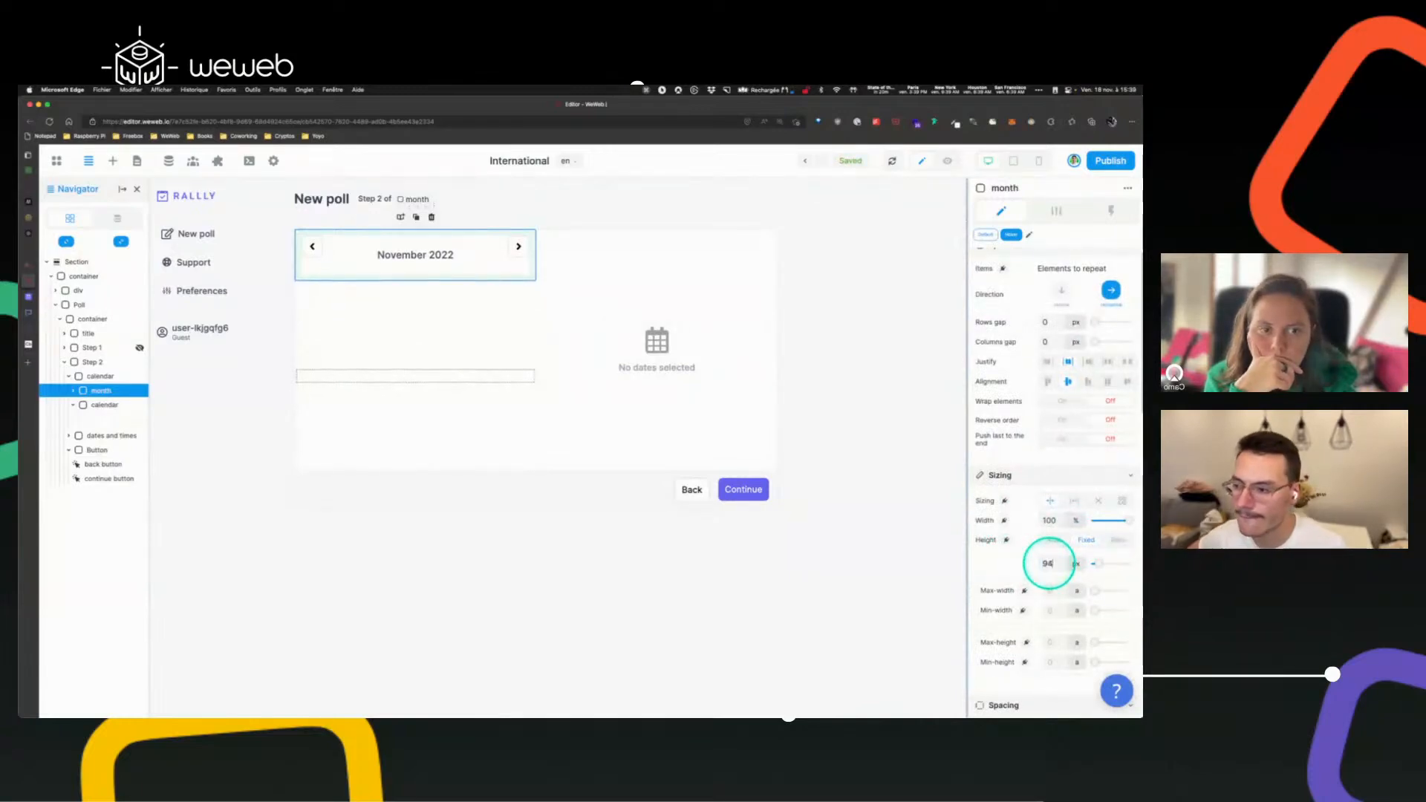
key(Down)
key(Down)
key(Down)
key(Down)
key(Down)
key(Down)
key(Down)
key(Down)
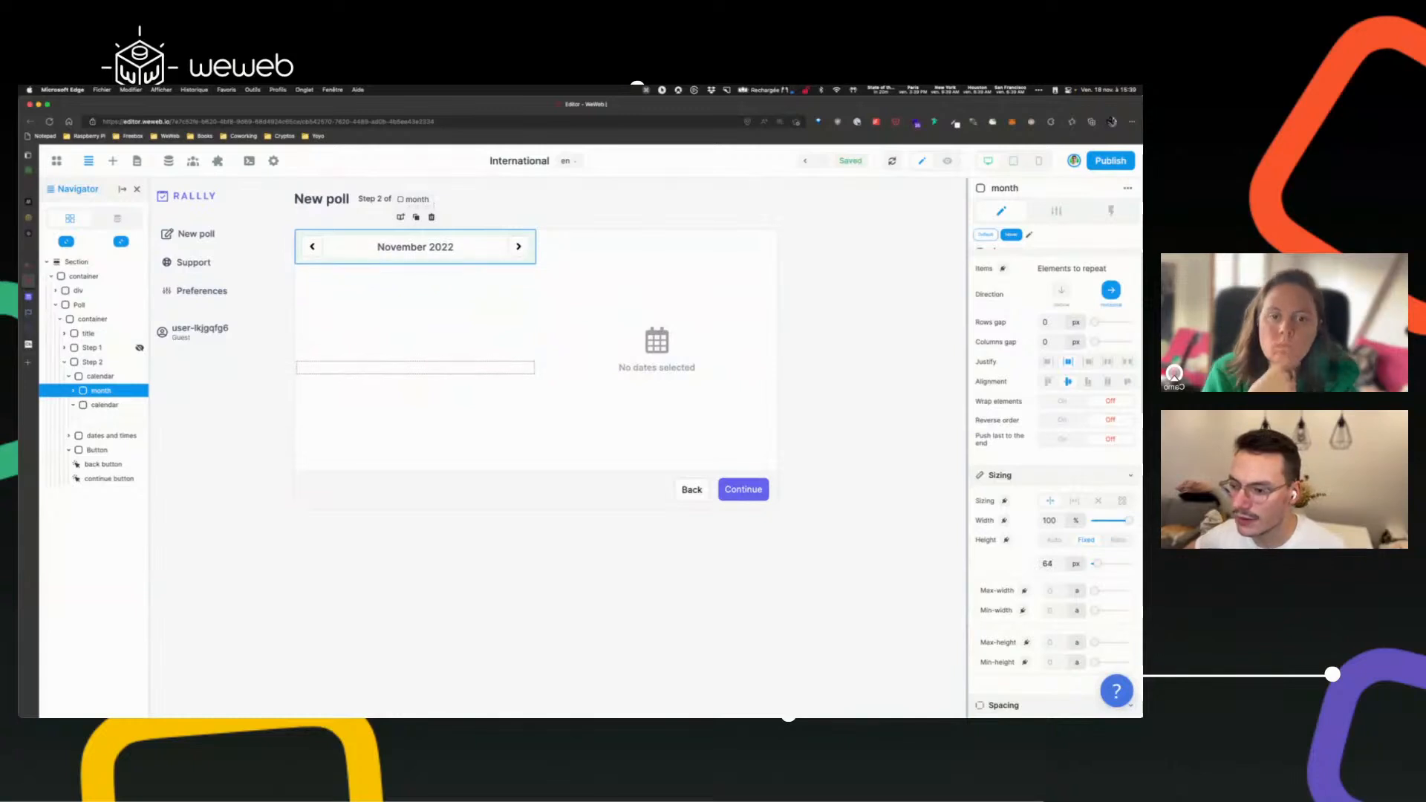
- Try the second sizing mode on the inner calendar div with Auto height and restore the first sizing mode
click(401, 382)
click(362, 288)
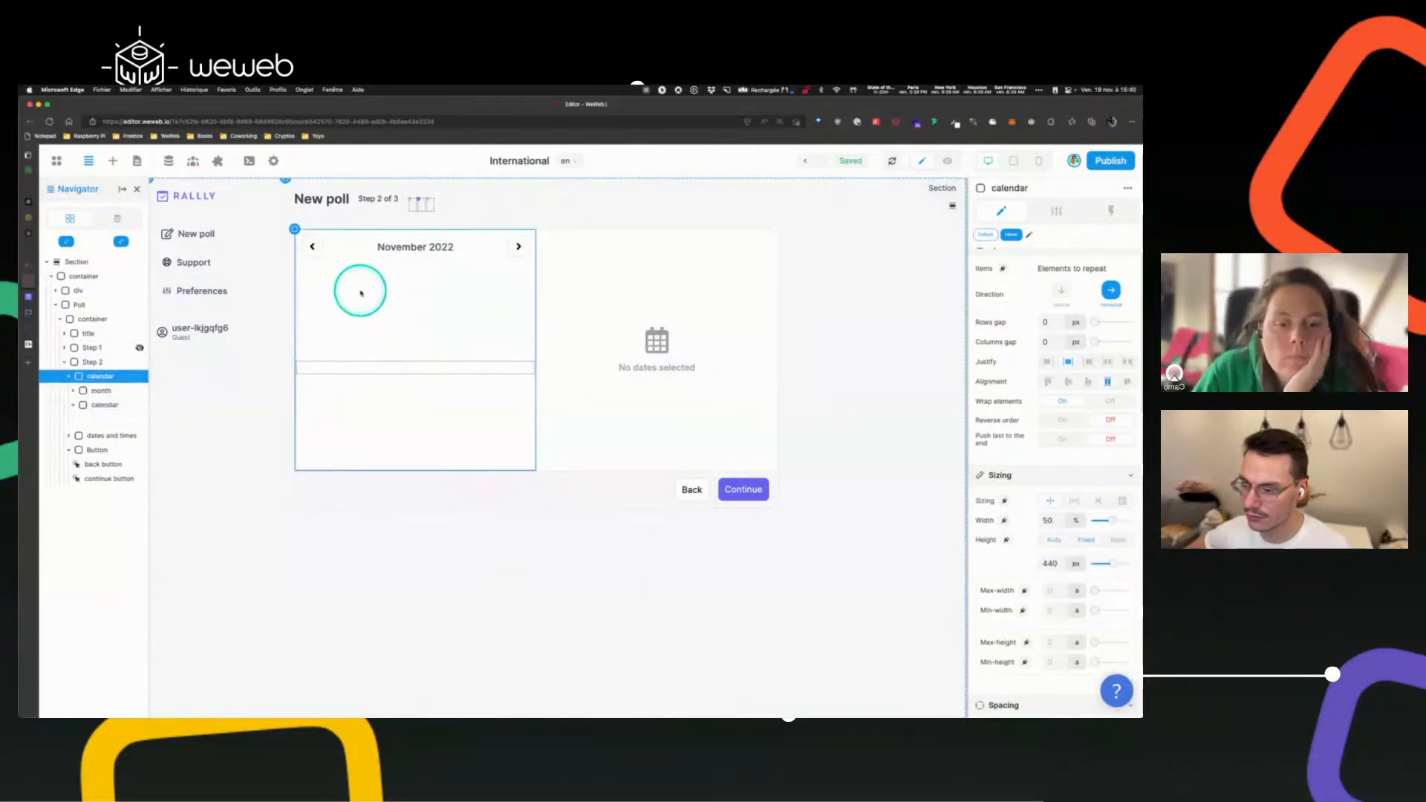
click(104, 391)
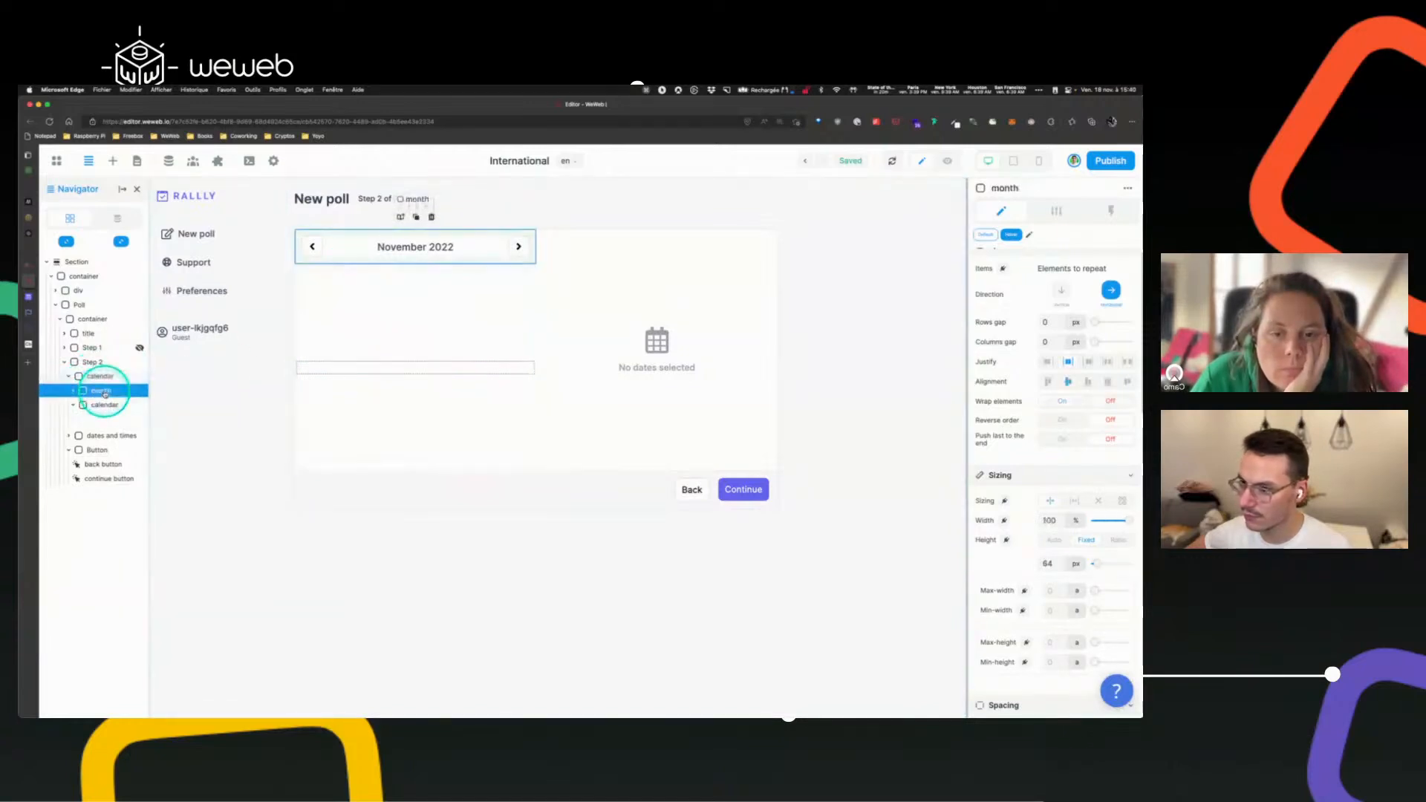
click(104, 405)
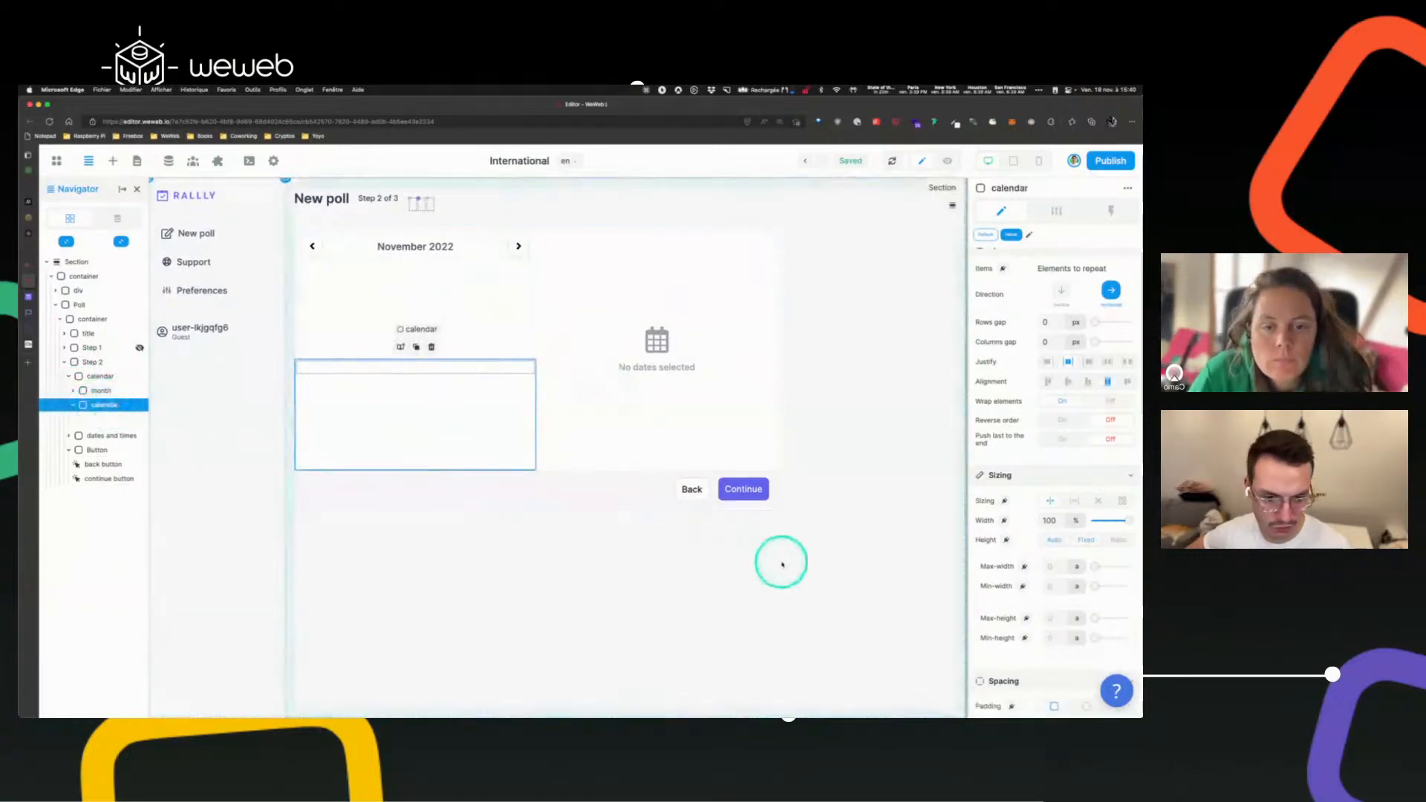
click(1063, 540)
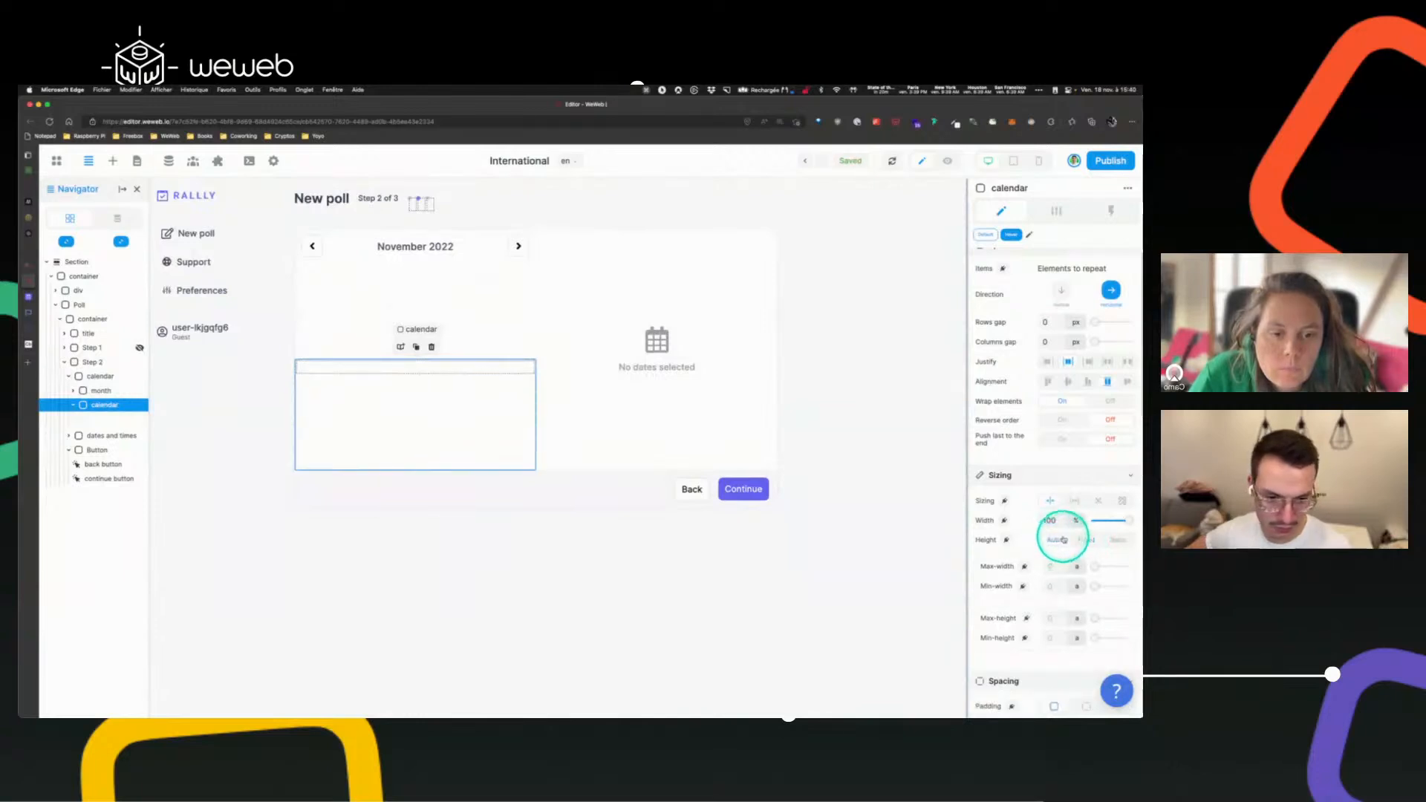
click(1078, 502)
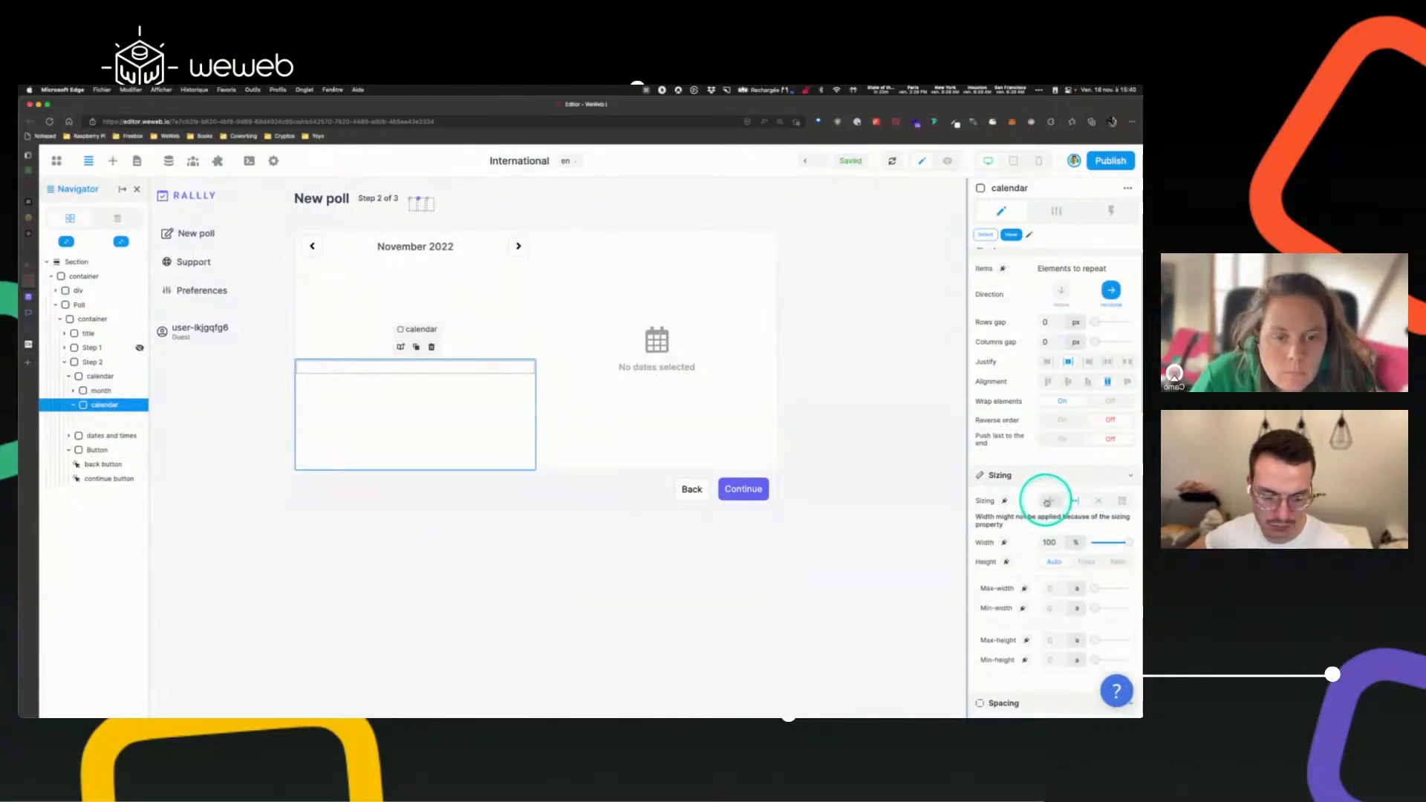
click(1047, 501)
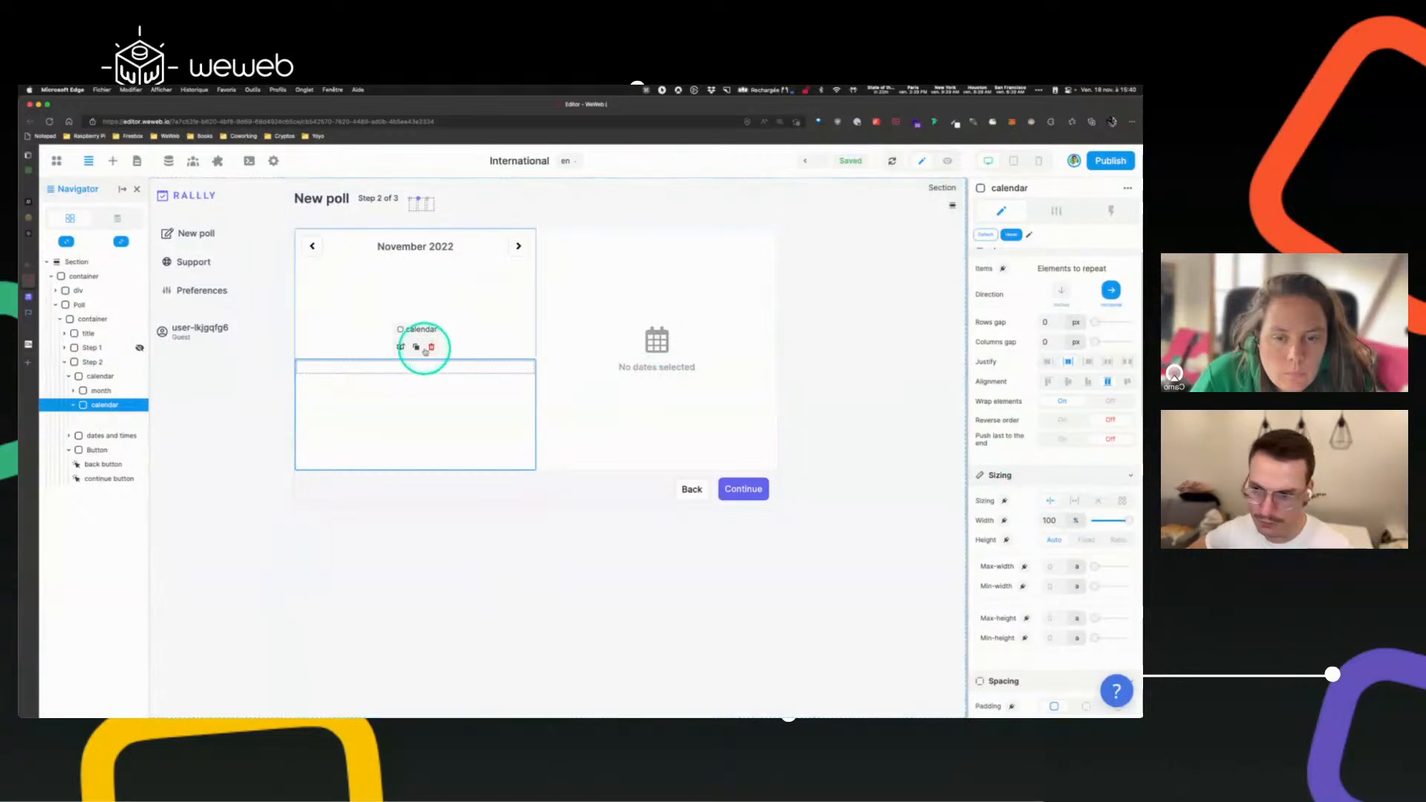
- Try turning element wrapping off on the Step 2 container and turn it back on
click(354, 257)
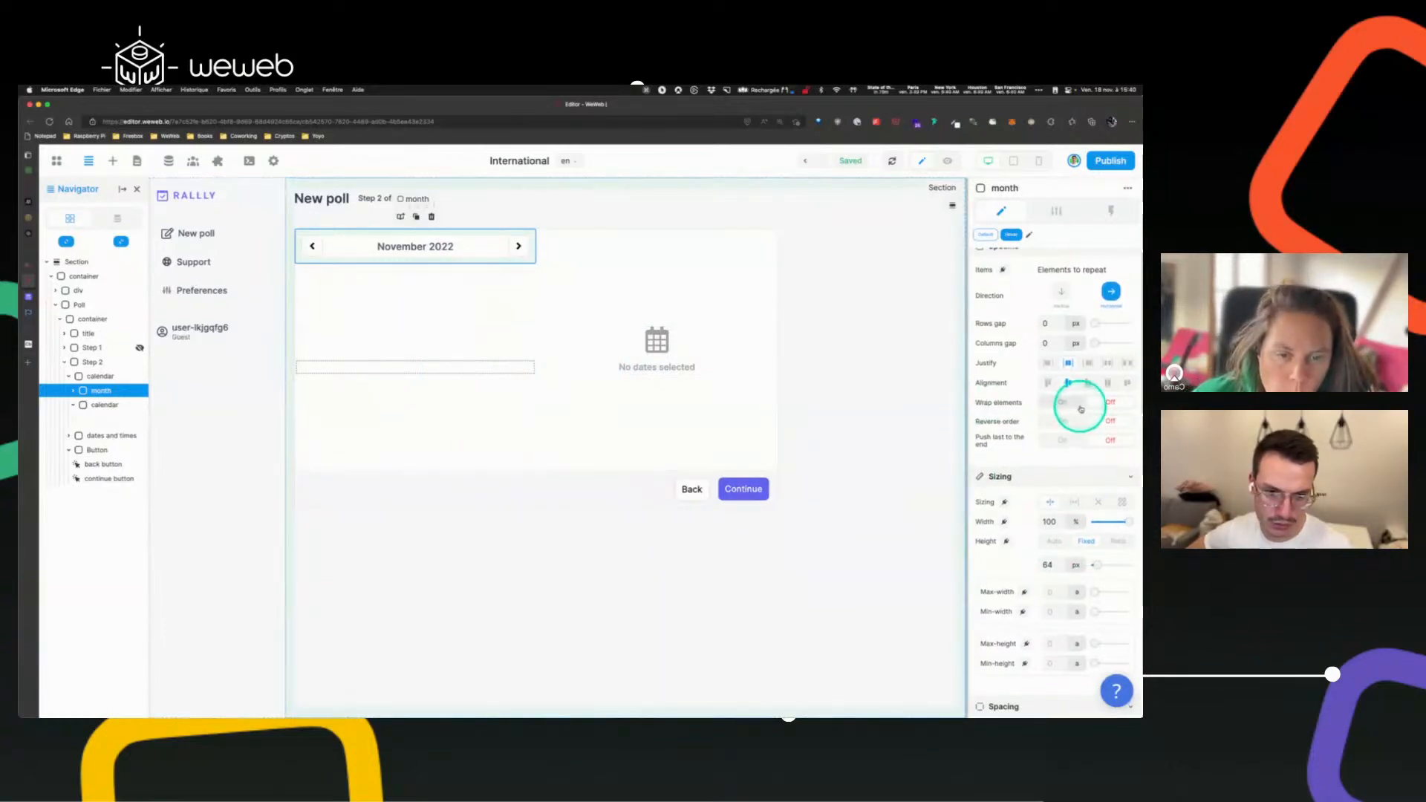
scroll(1081, 409, up, 1)
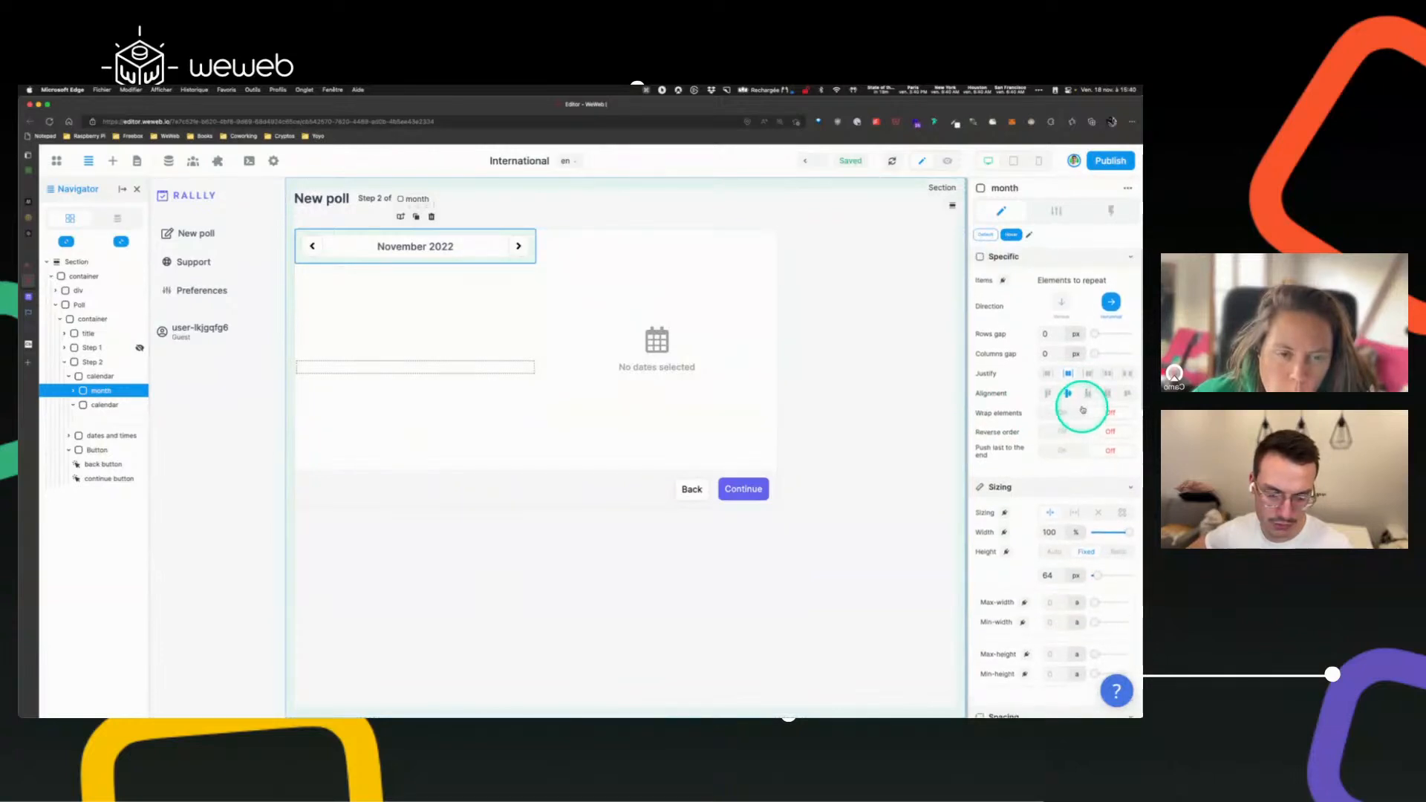
click(298, 229)
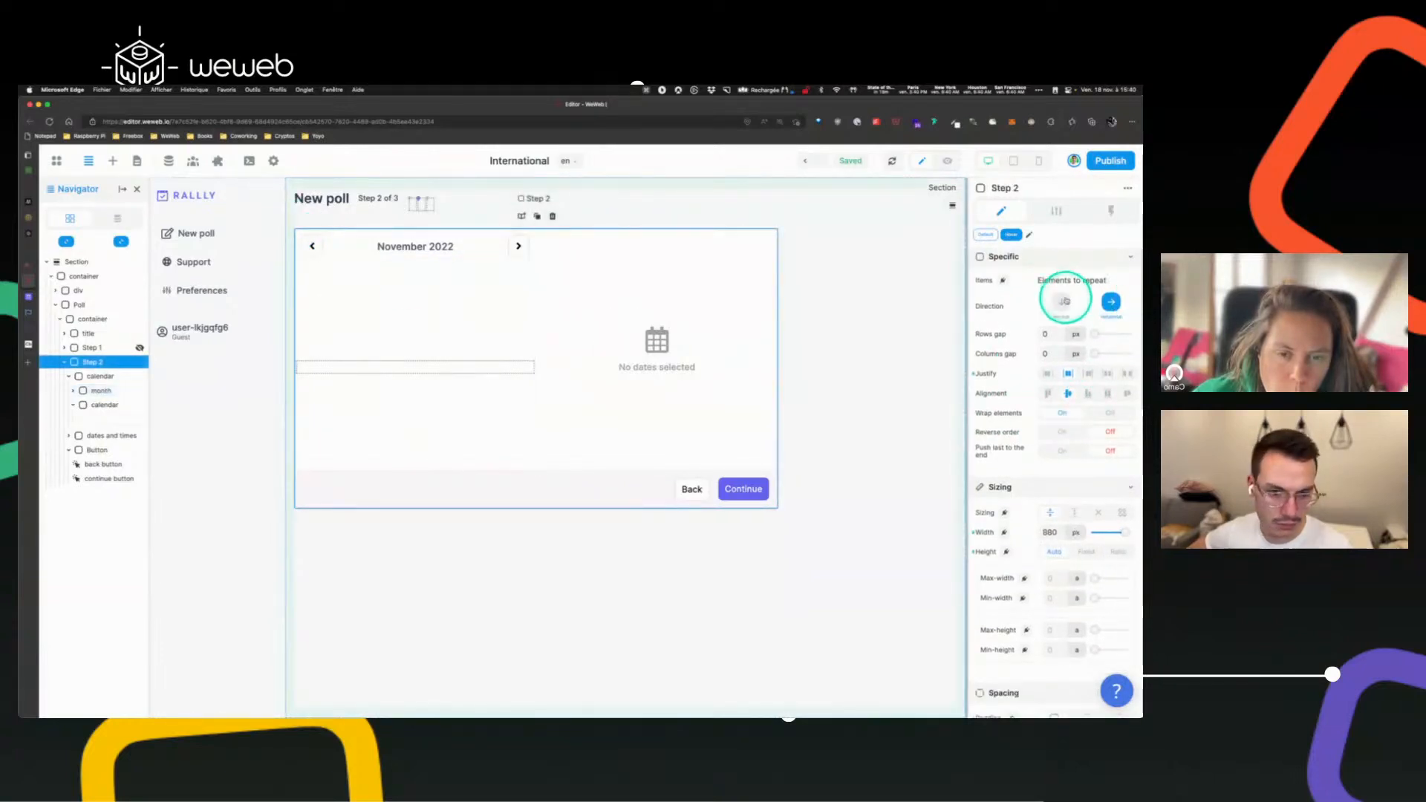
click(1103, 414)
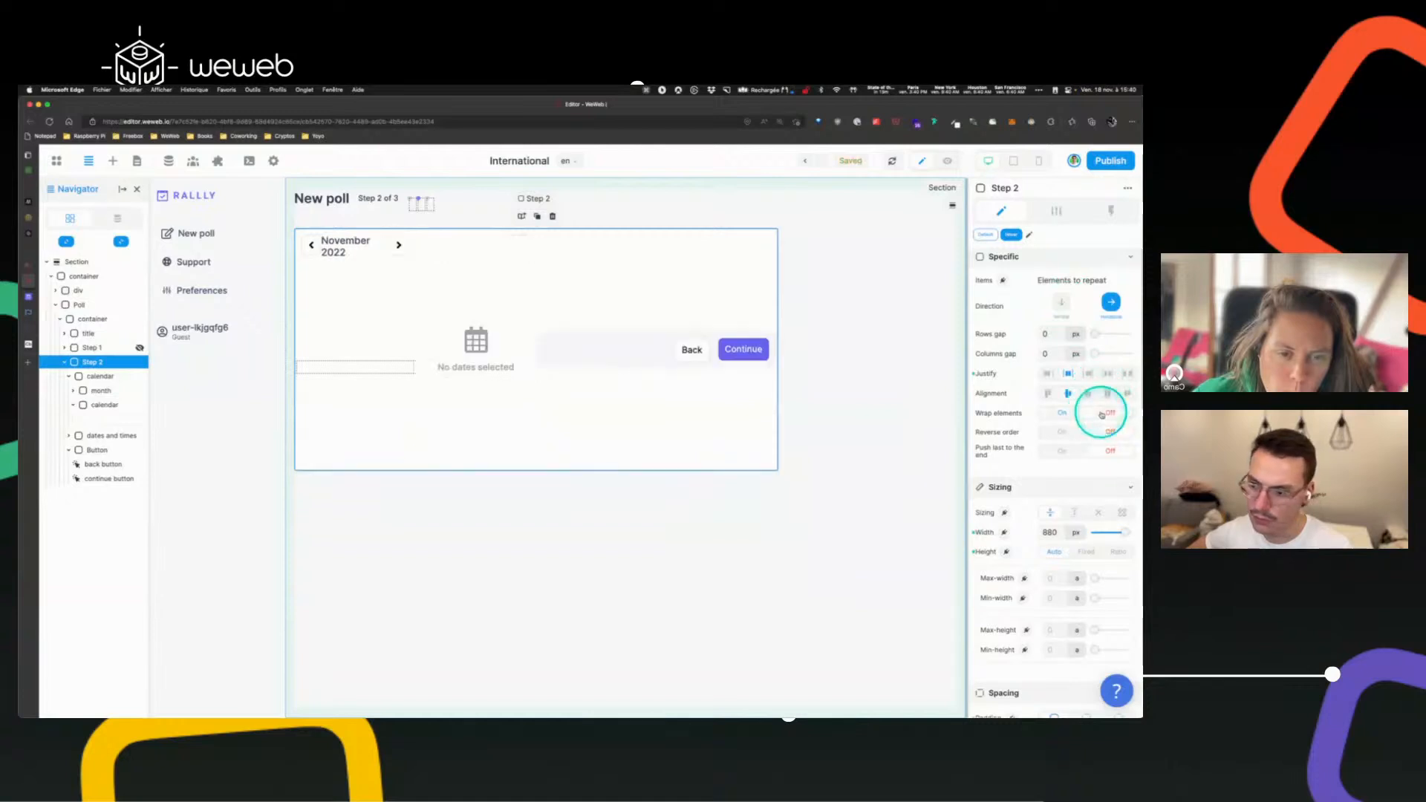
click(1063, 413)
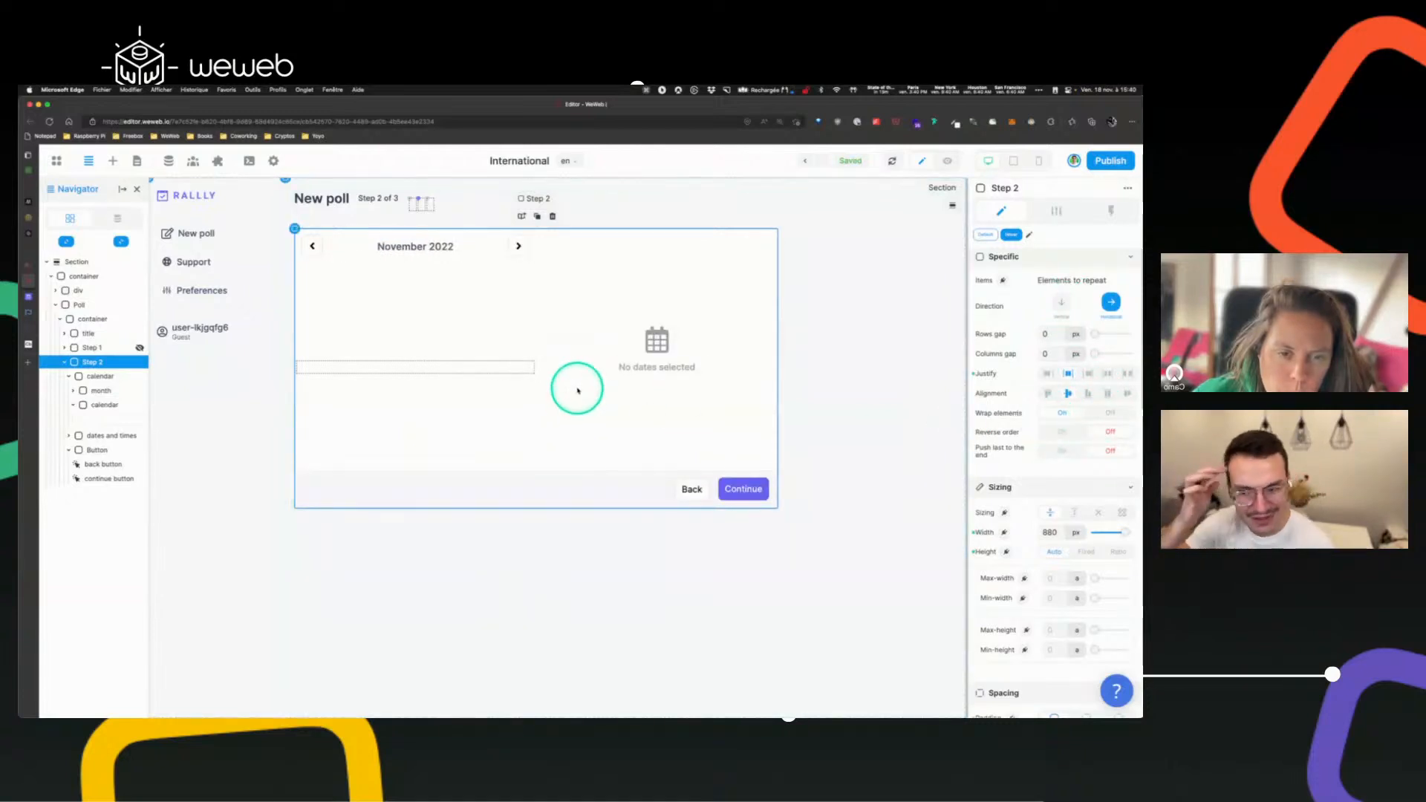
- Try turning element wrapping off on the outer calendar container and turn it back on
click(102, 376)
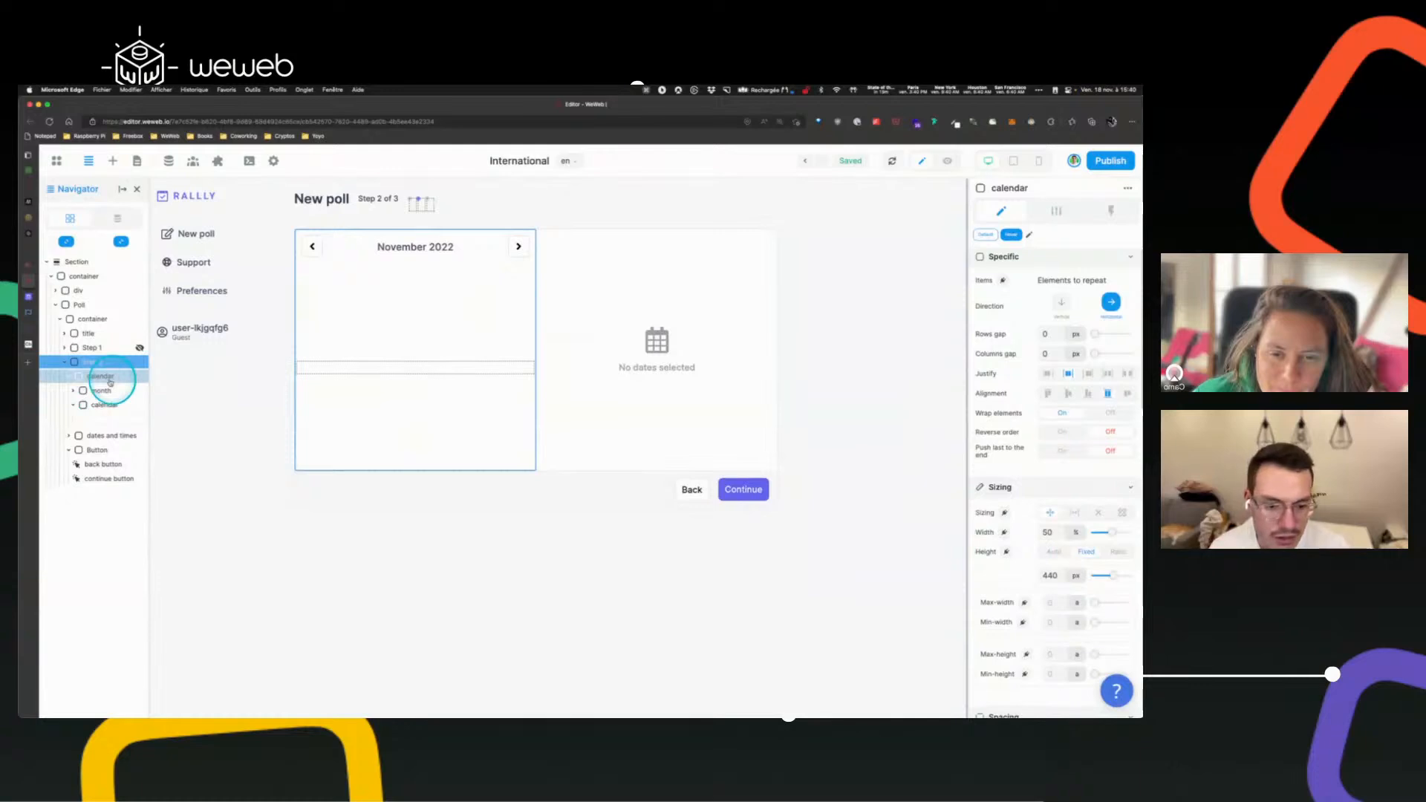
click(1109, 414)
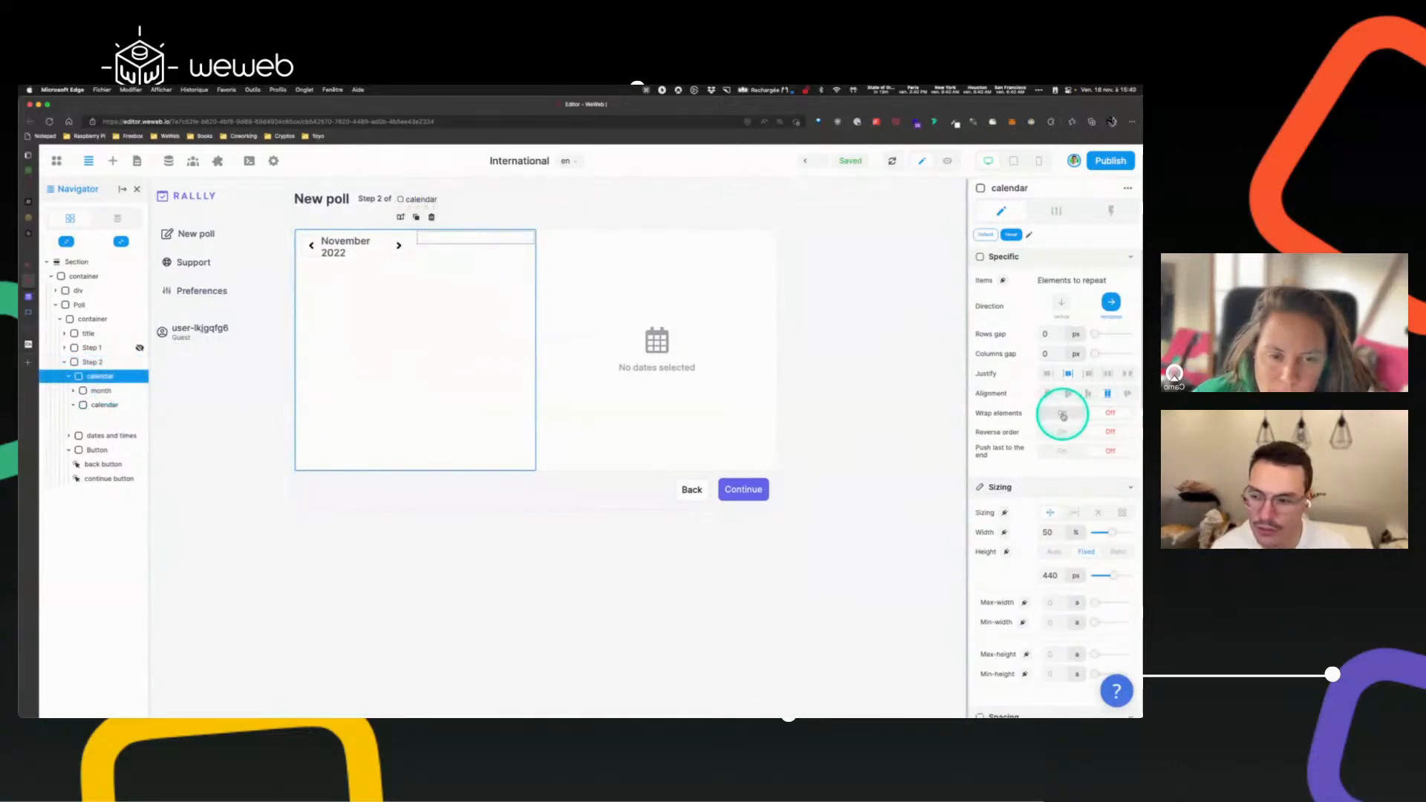
click(299, 242)
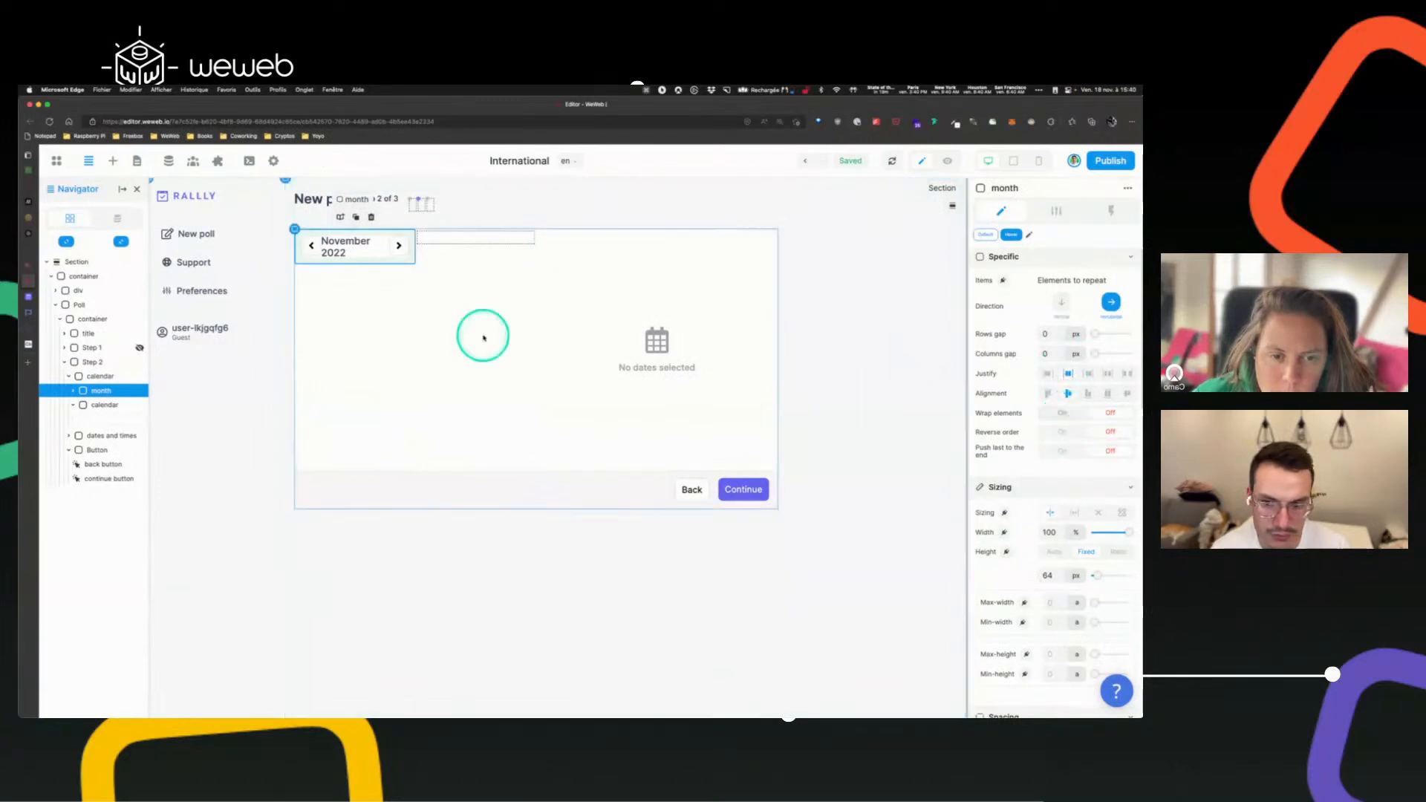
click(100, 375)
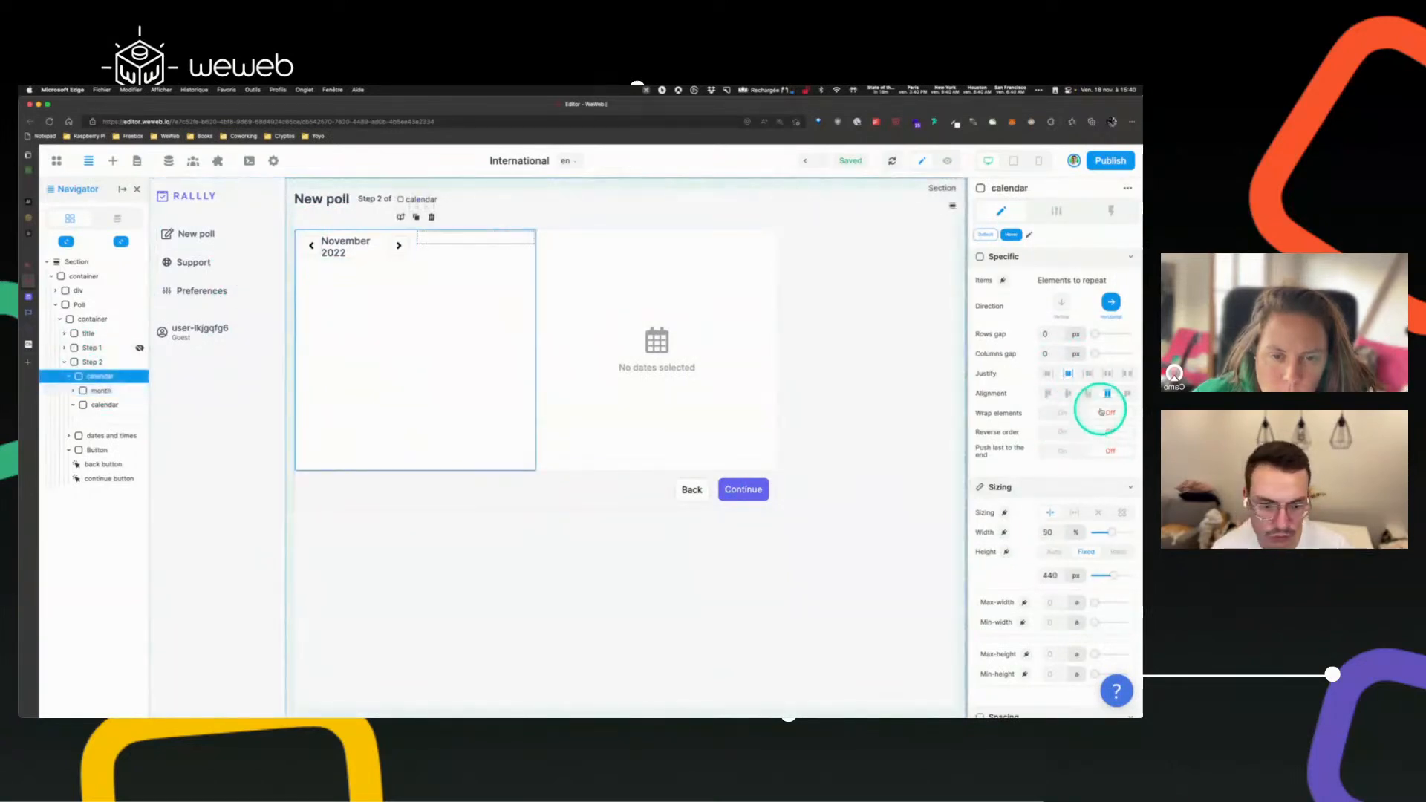
click(1061, 413)
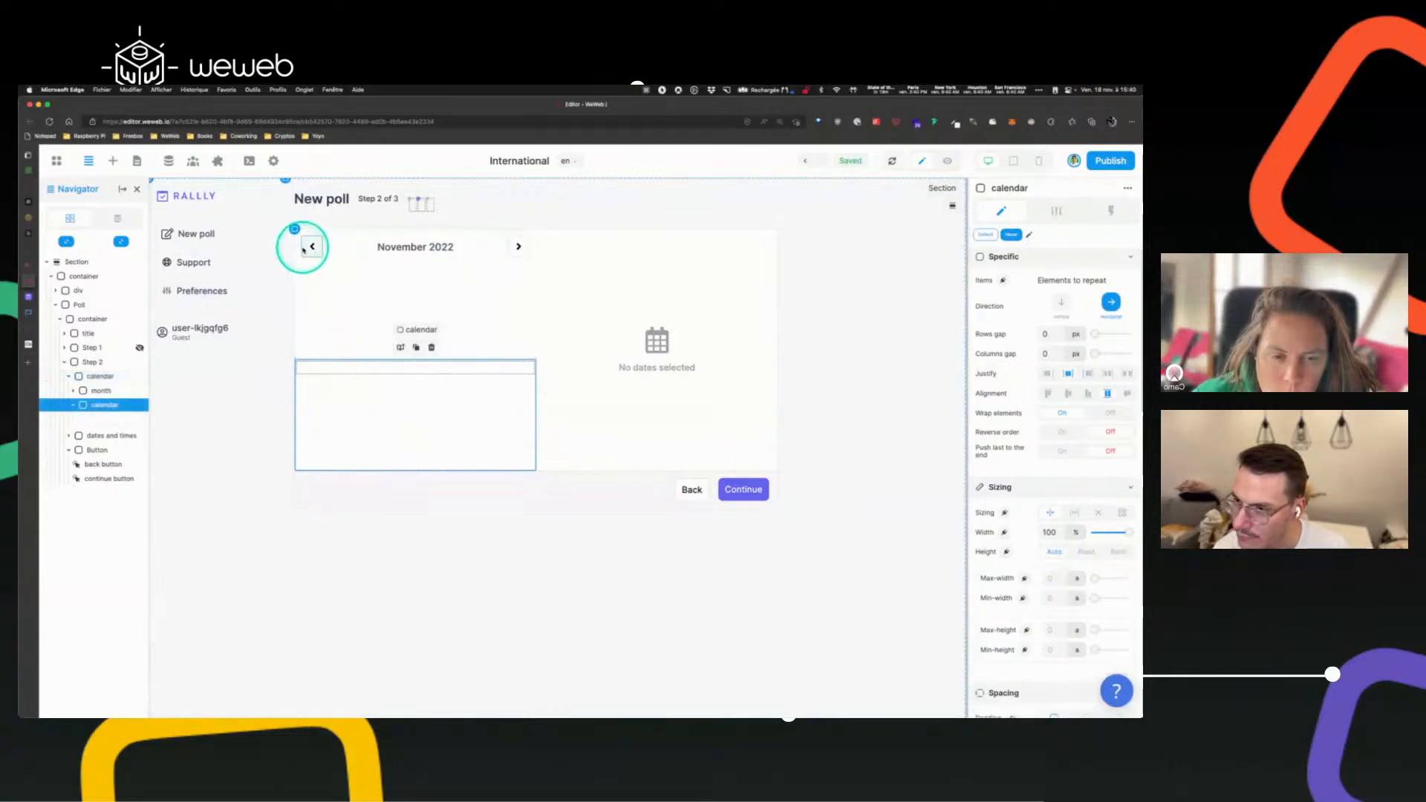
- Set the month container's height to Auto and align the outer calendar container's items to the start
click(339, 256)
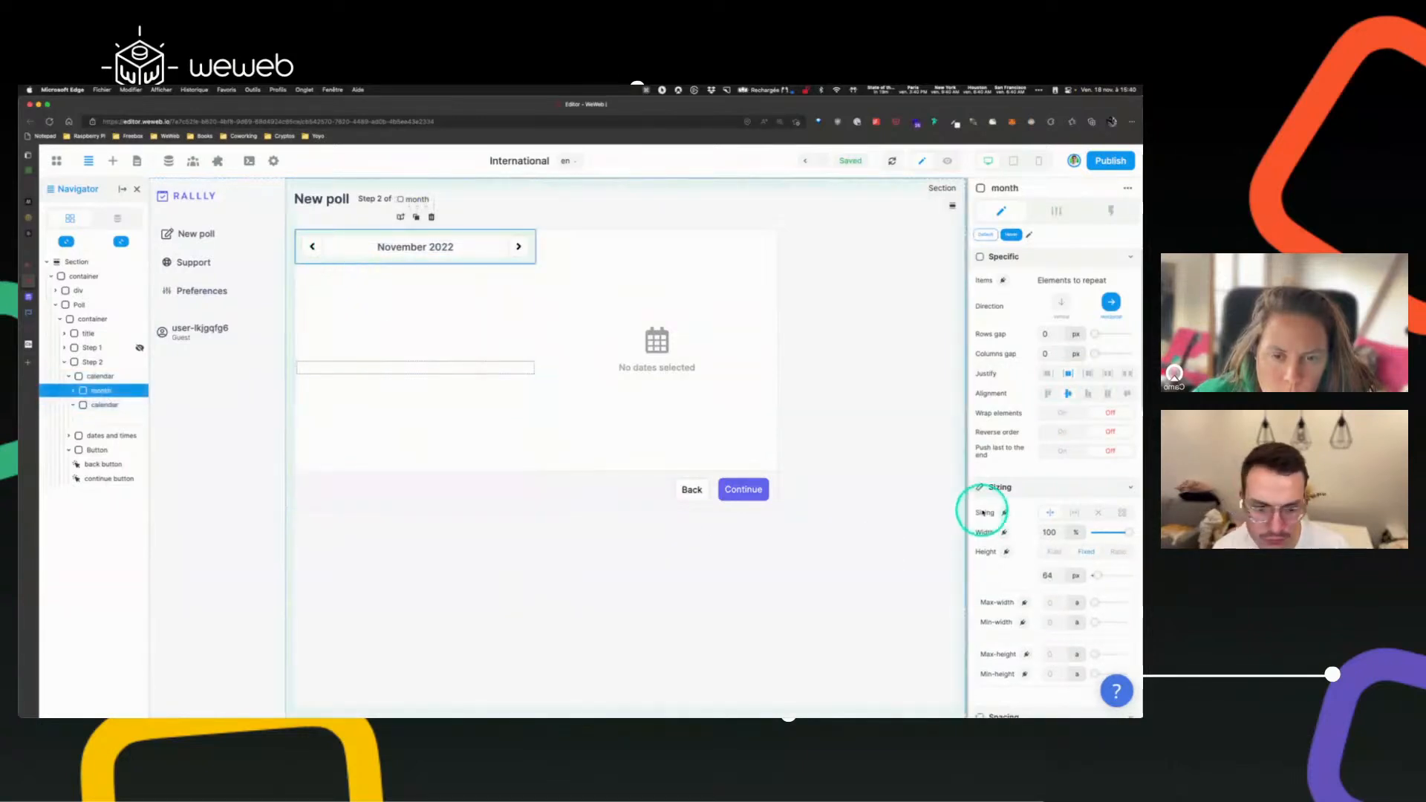
click(1057, 554)
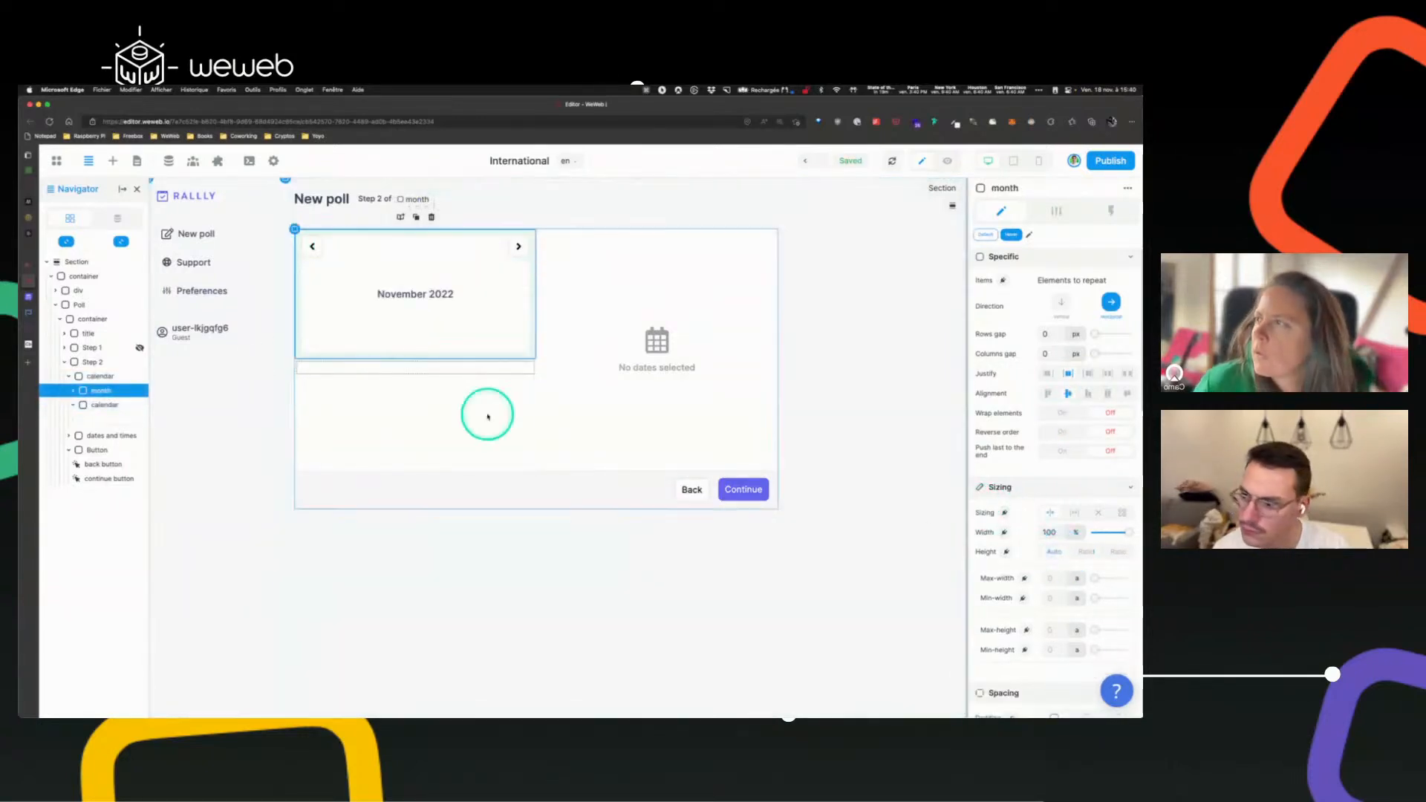
click(95, 377)
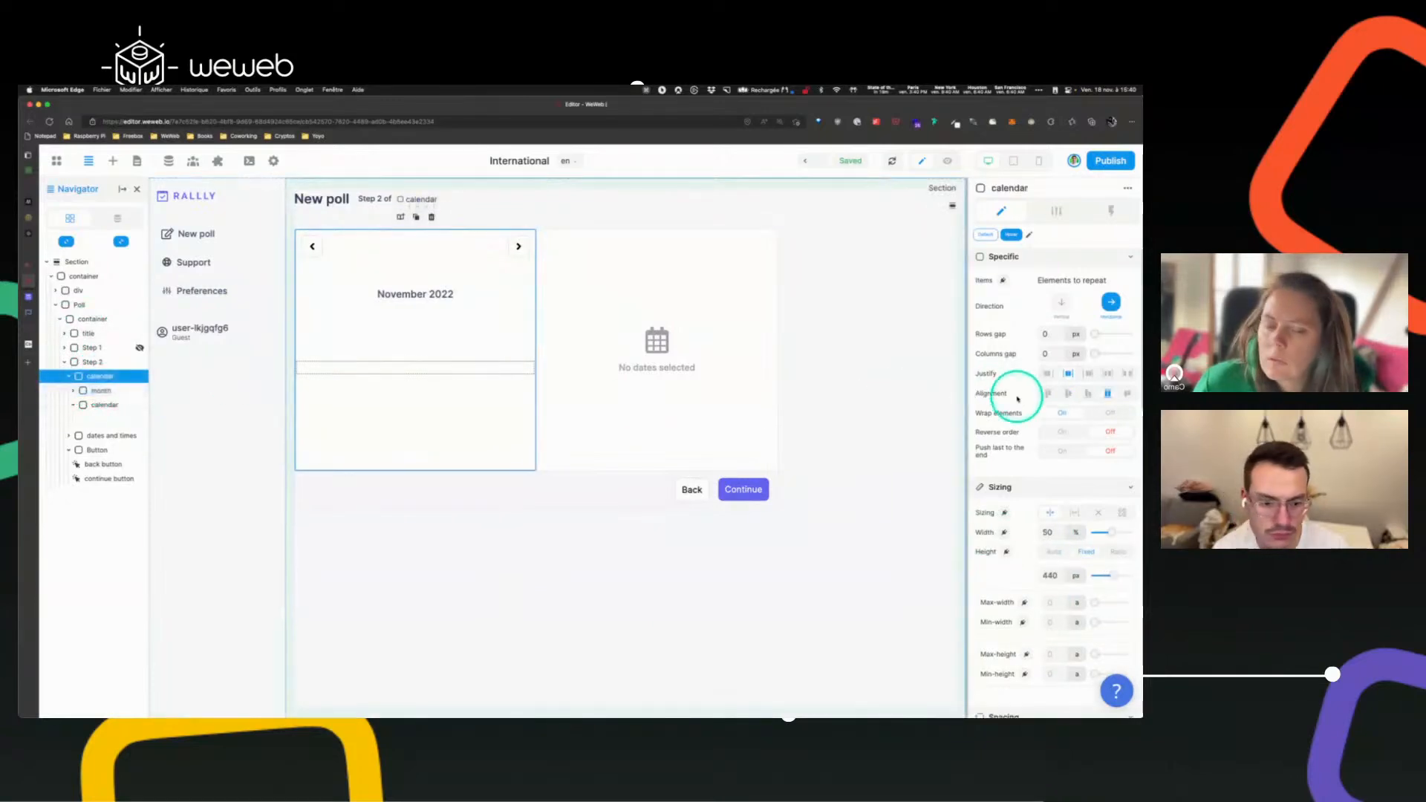
click(1047, 392)
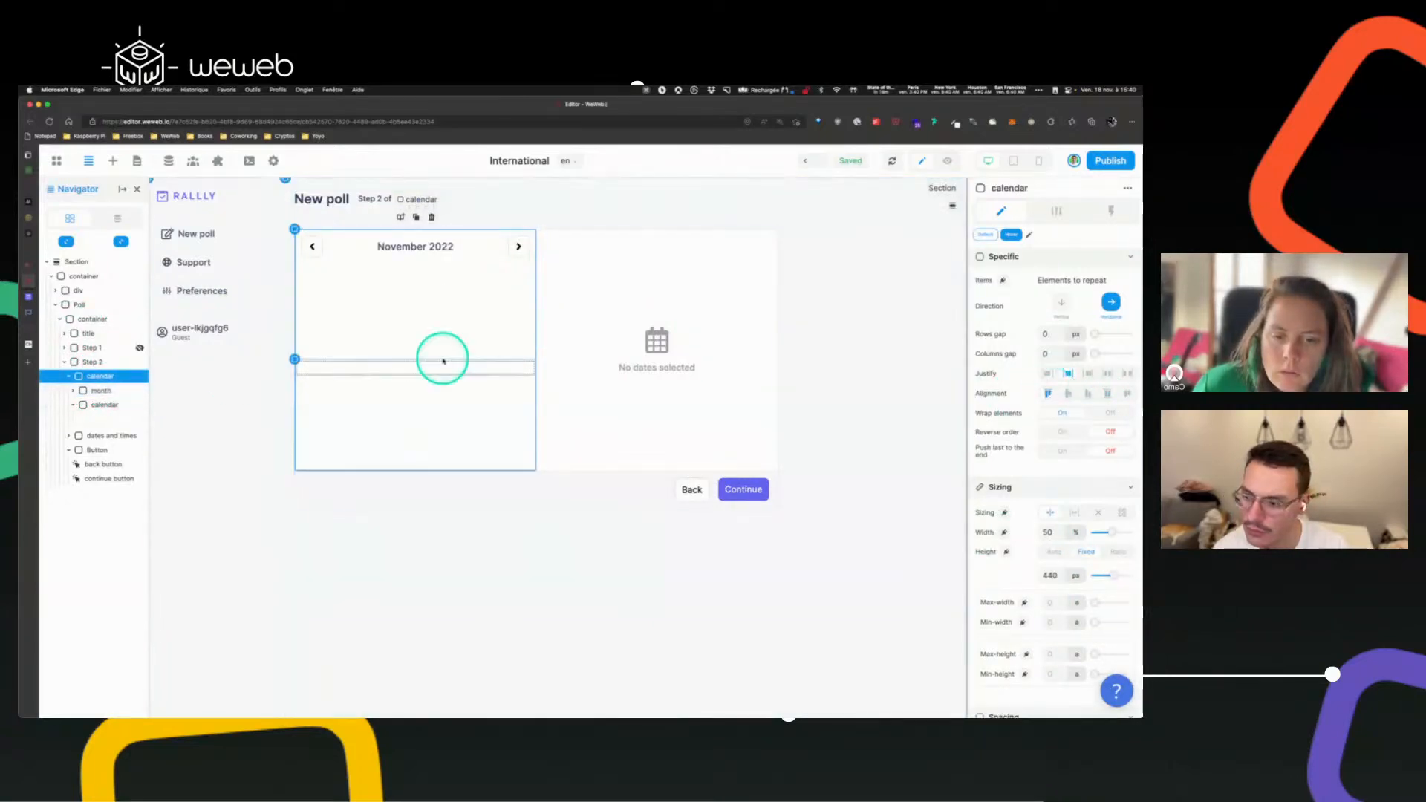
- Try the Ratio height on the inner calendar container and restore its Auto height
click(400, 373)
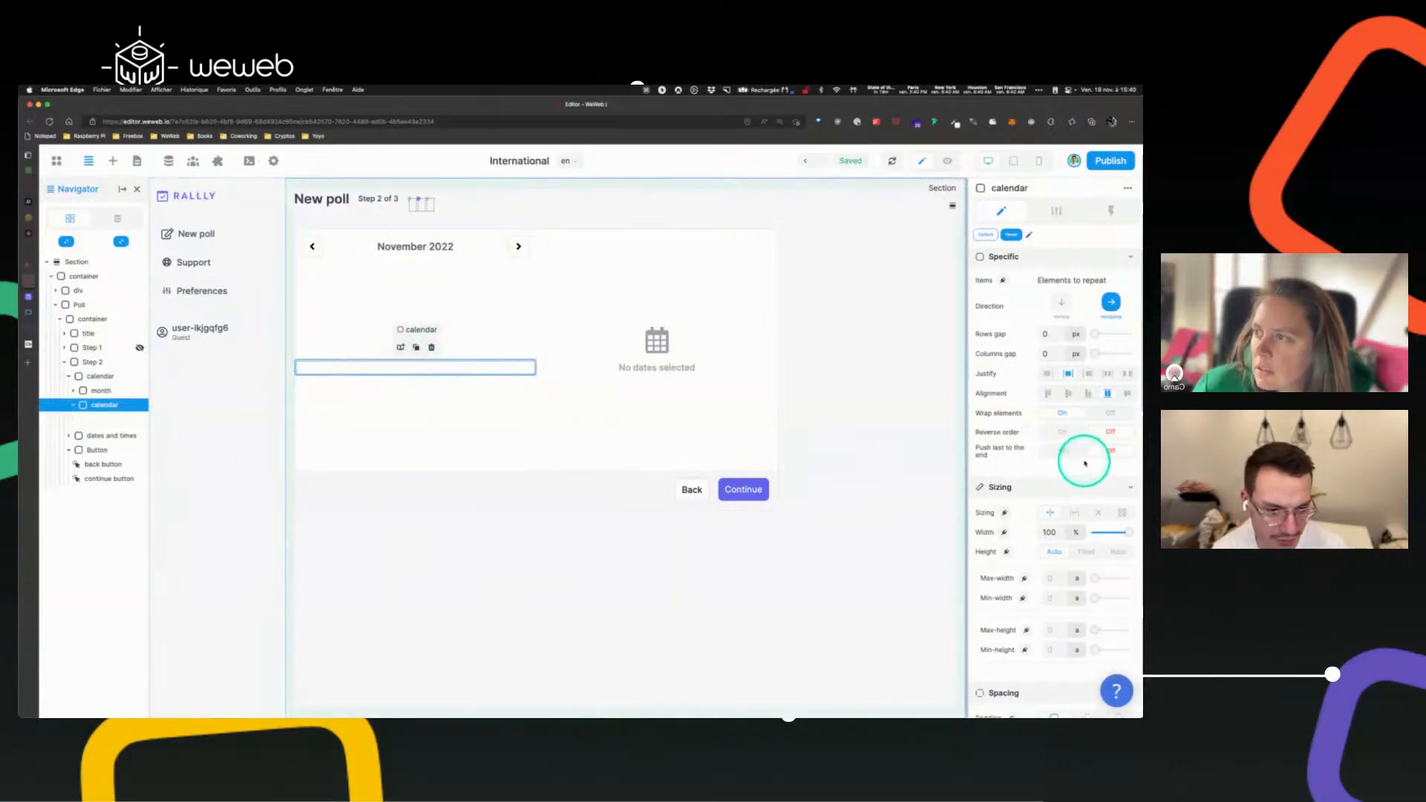
scroll(1078, 460, down, 3)
scroll(1076, 446, down, 2)
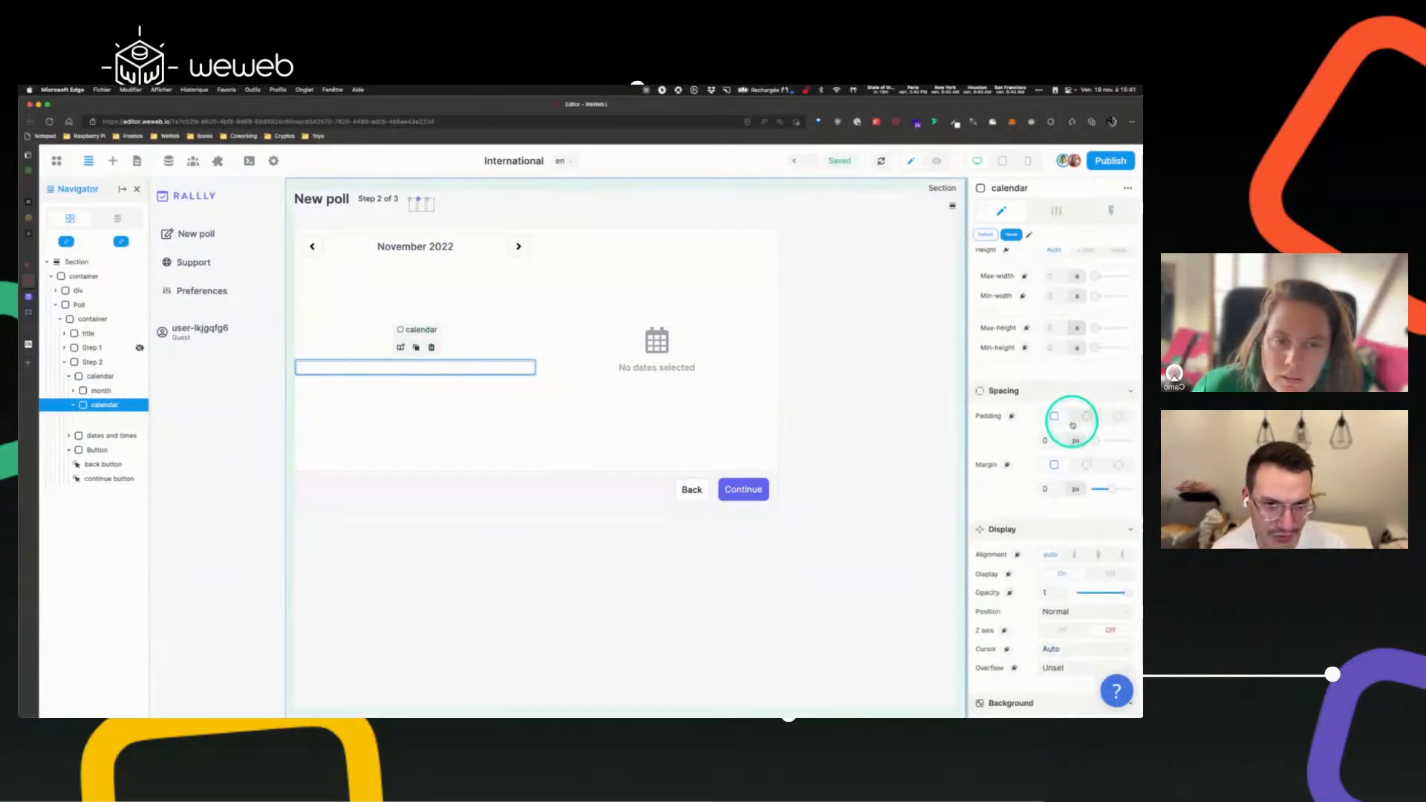
scroll(1073, 420, up, 3)
scroll(1073, 426, down, 1)
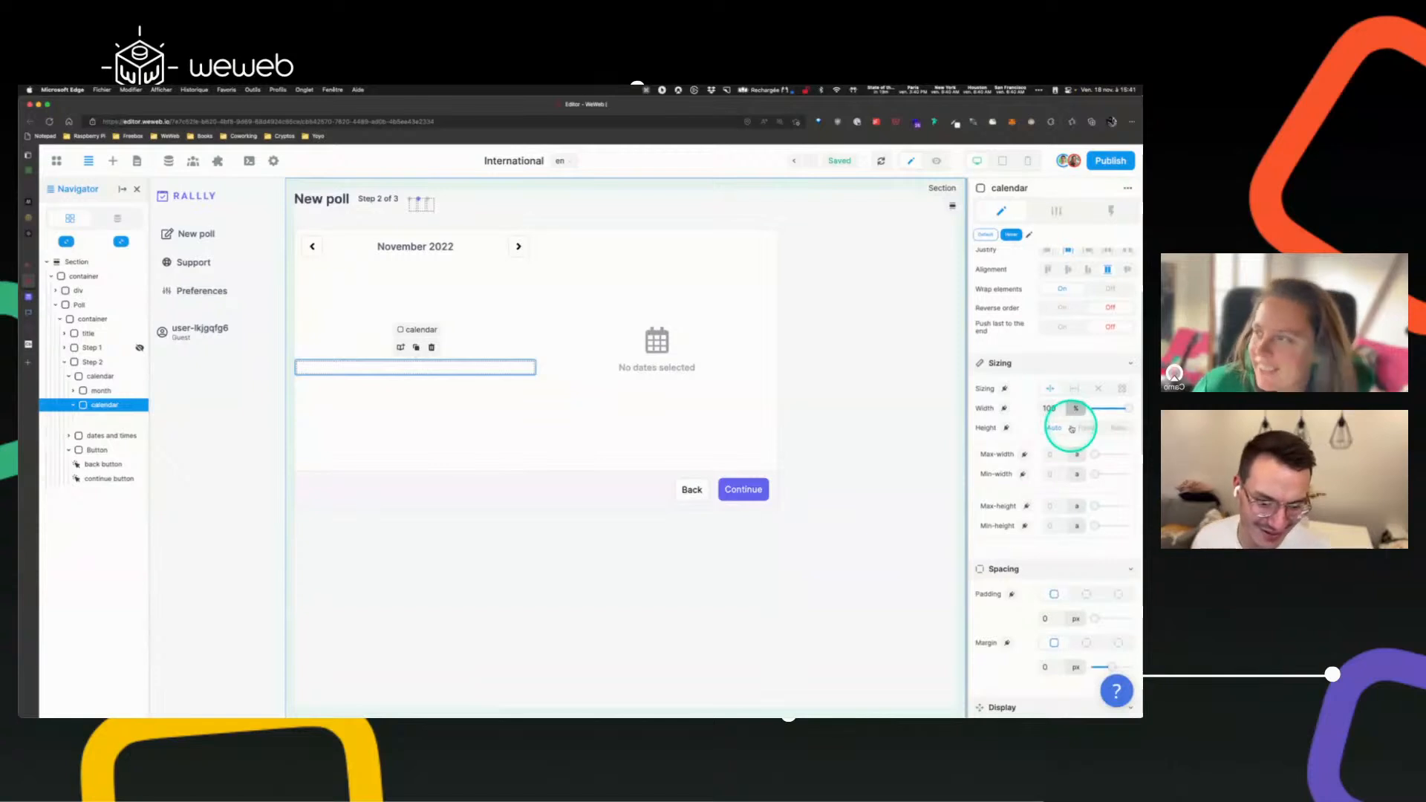
scroll(1048, 445, up, 3)
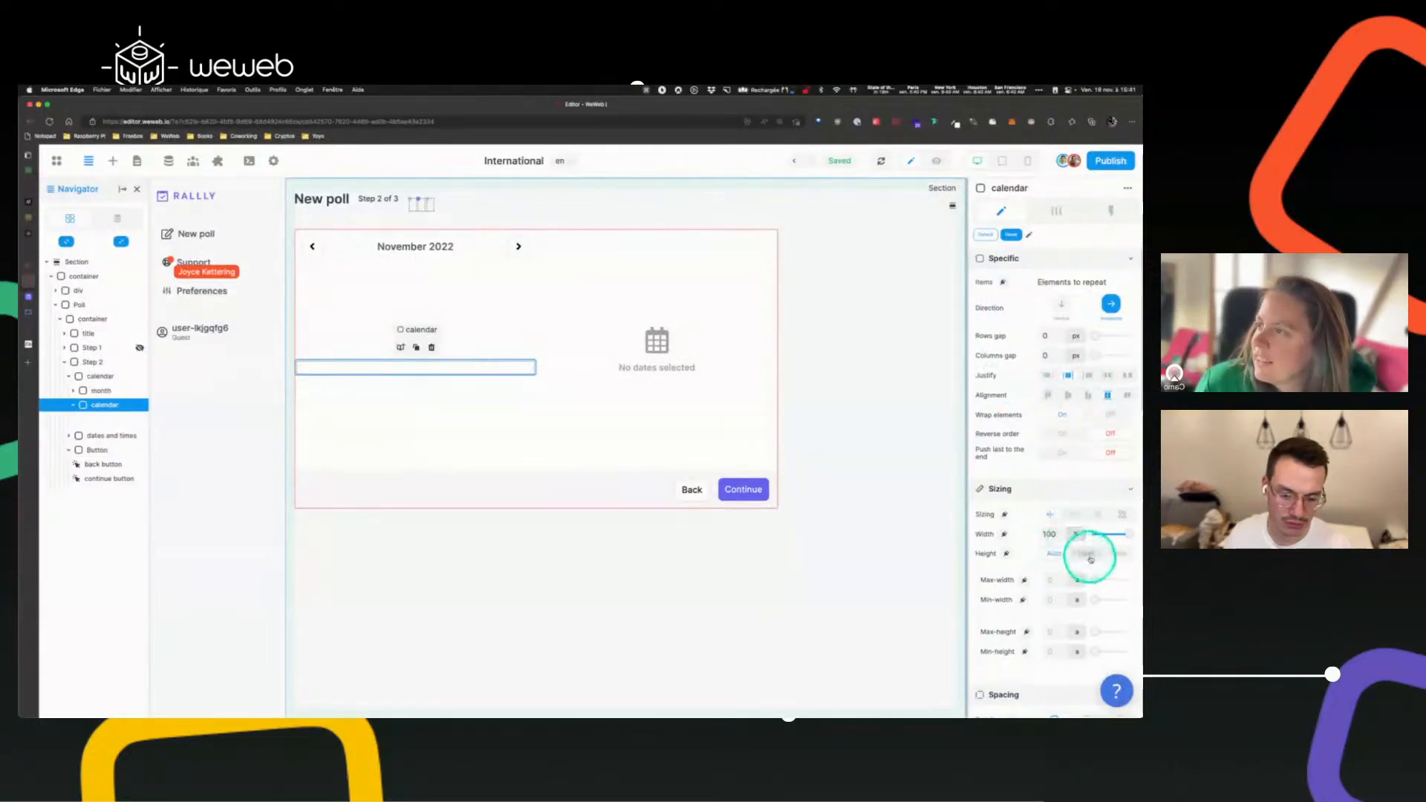
click(1119, 555)
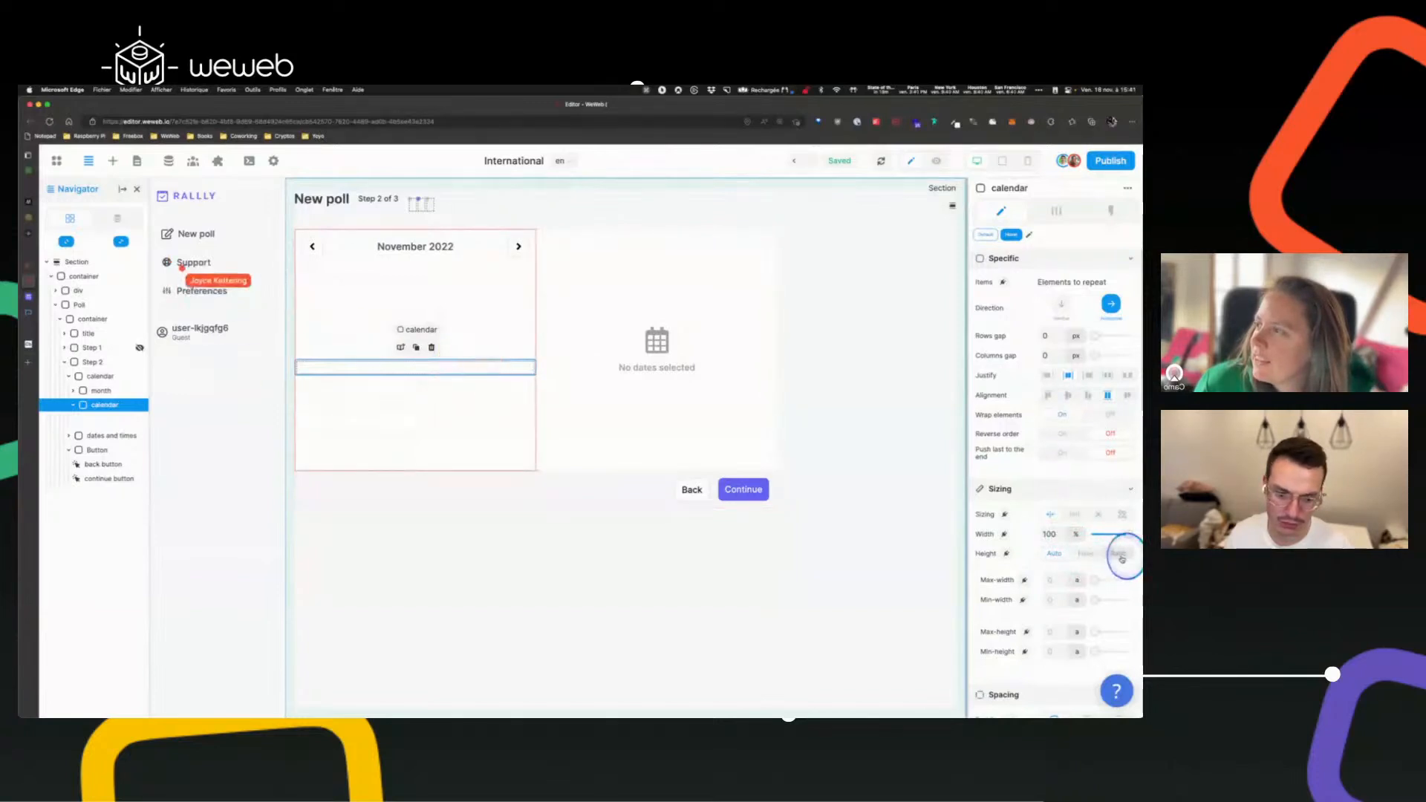
click(1053, 555)
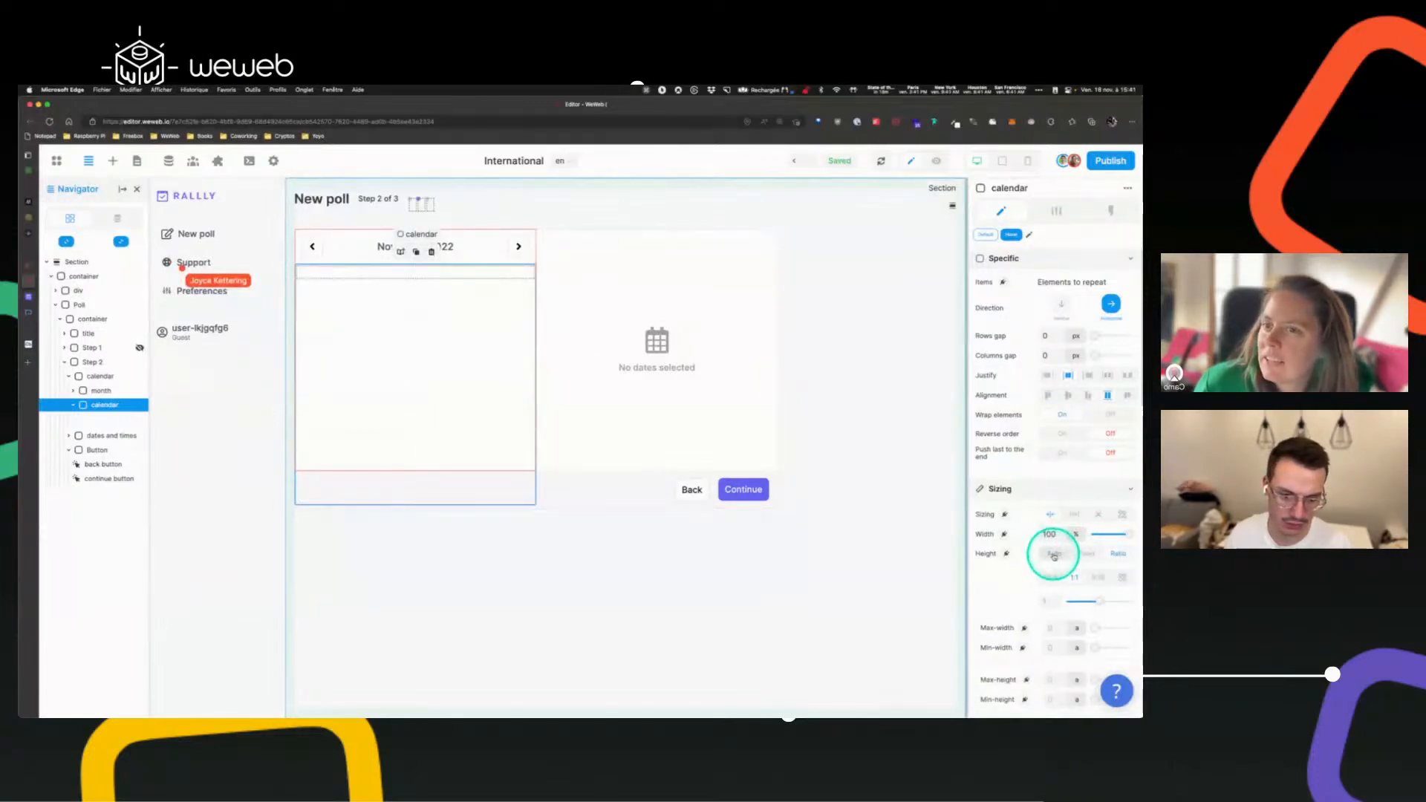
click(1053, 554)
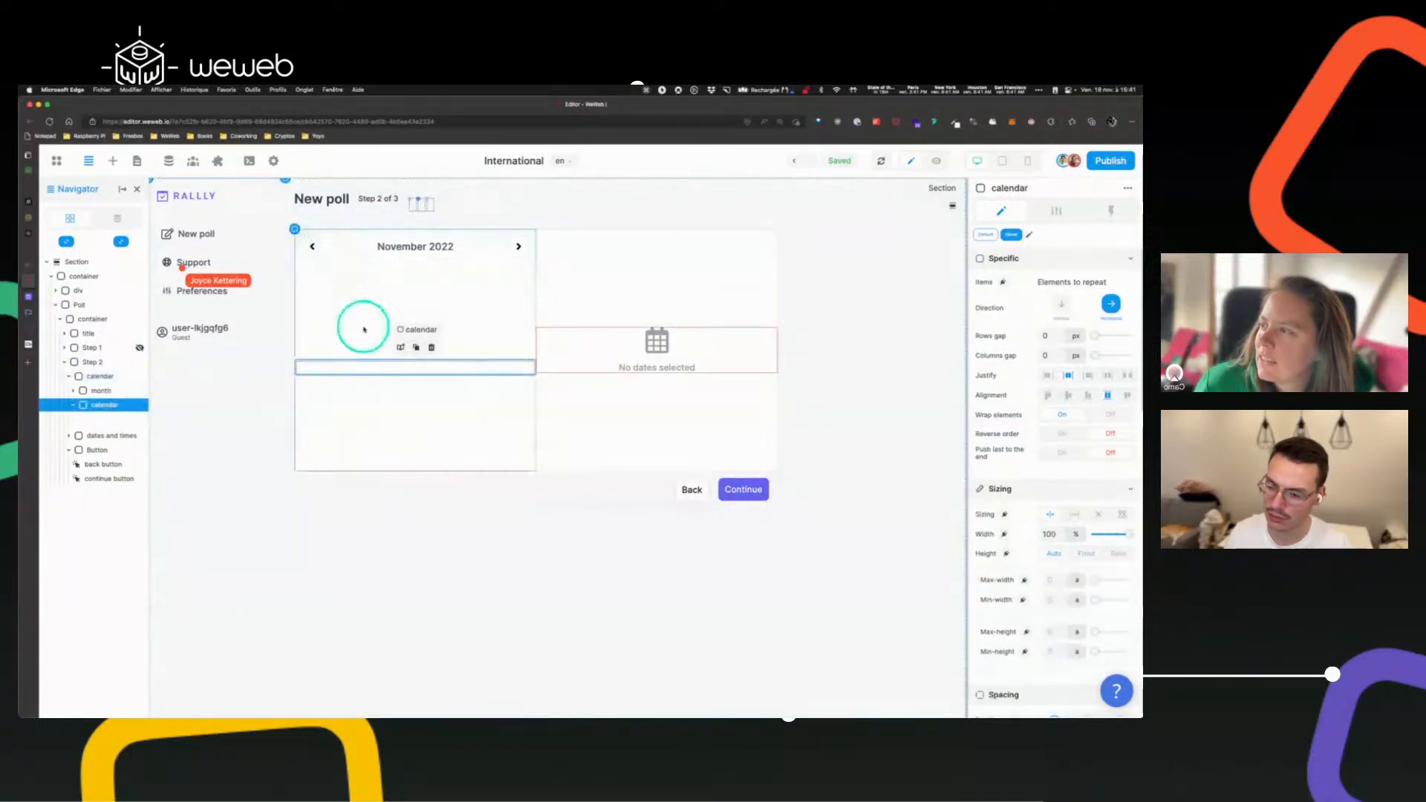
click(295, 230)
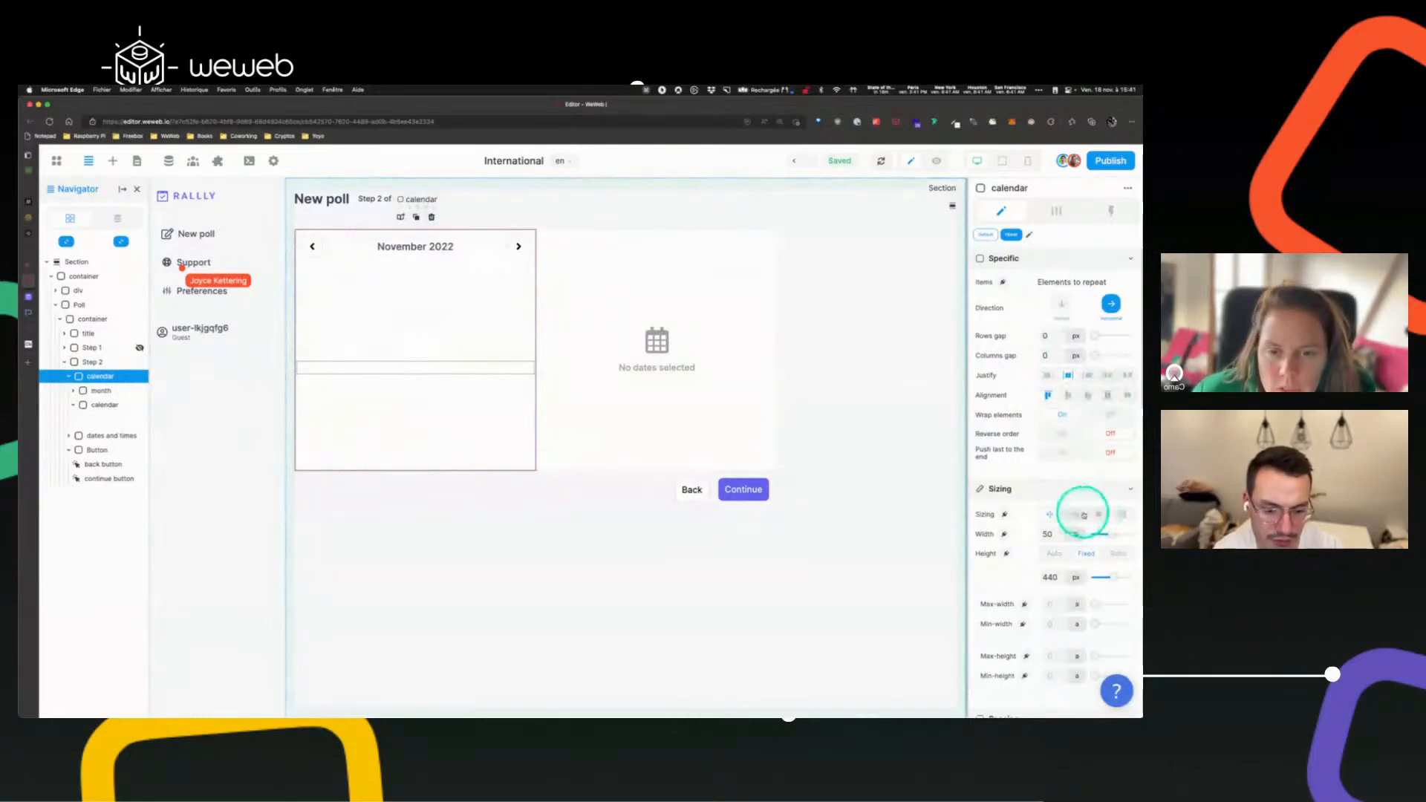
click(416, 367)
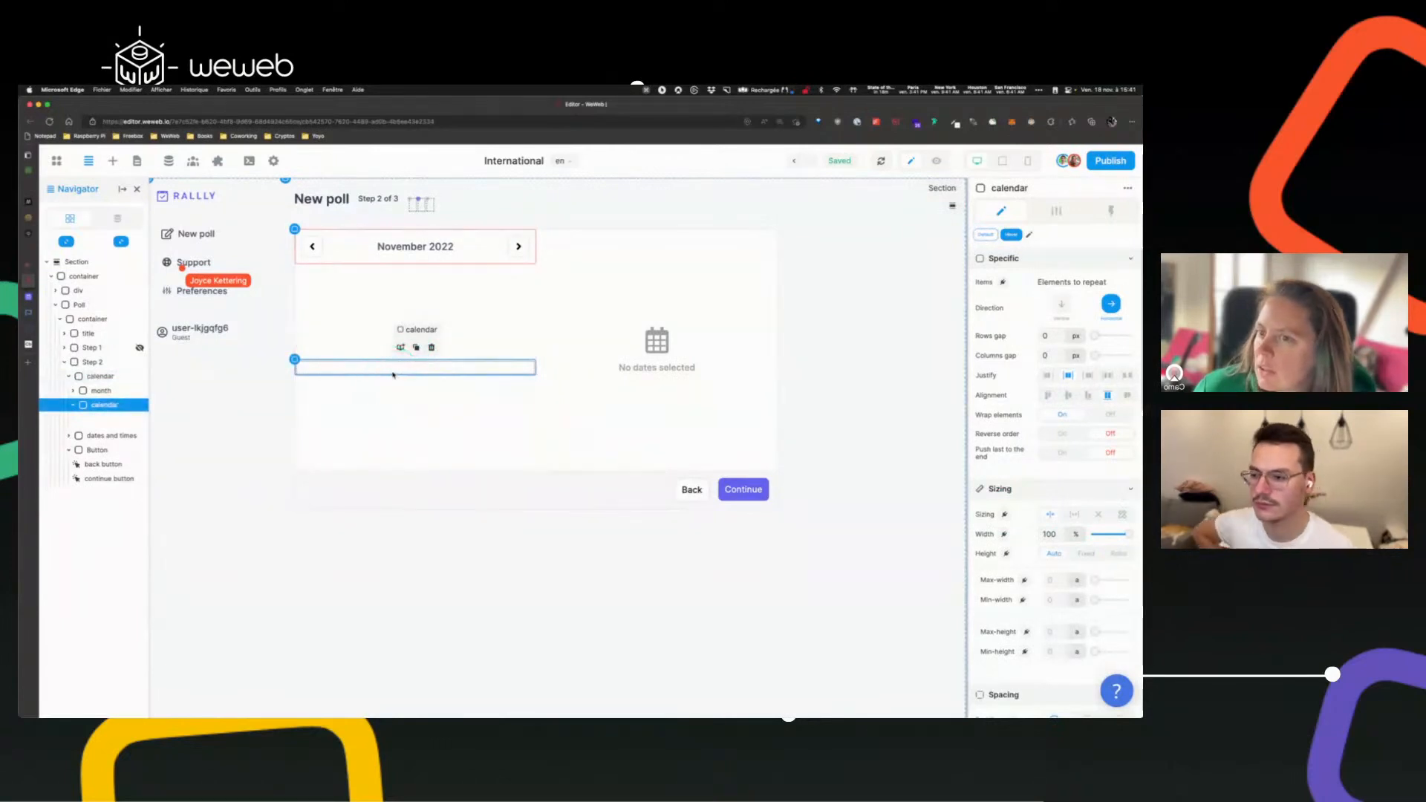
click(318, 257)
click(352, 322)
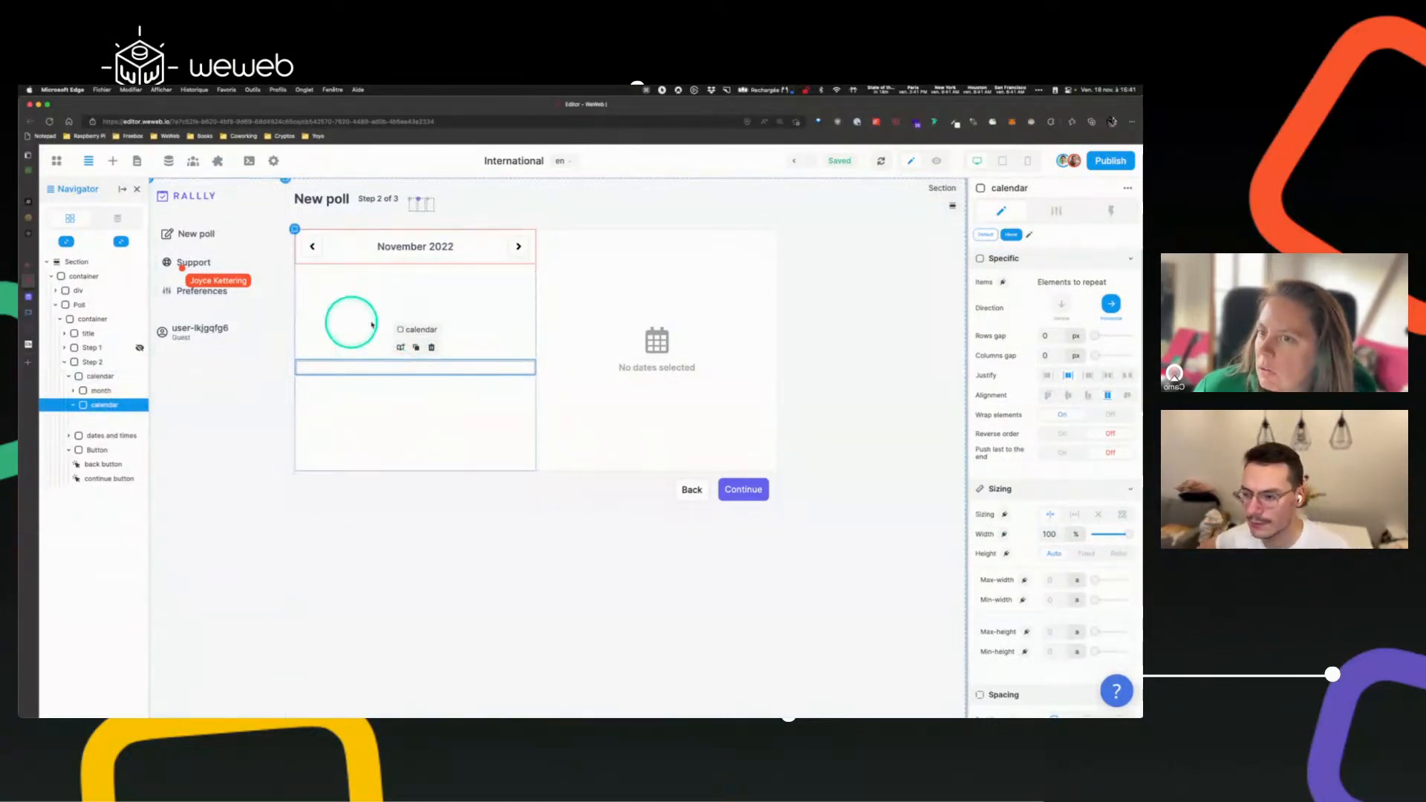
click(449, 309)
click(386, 260)
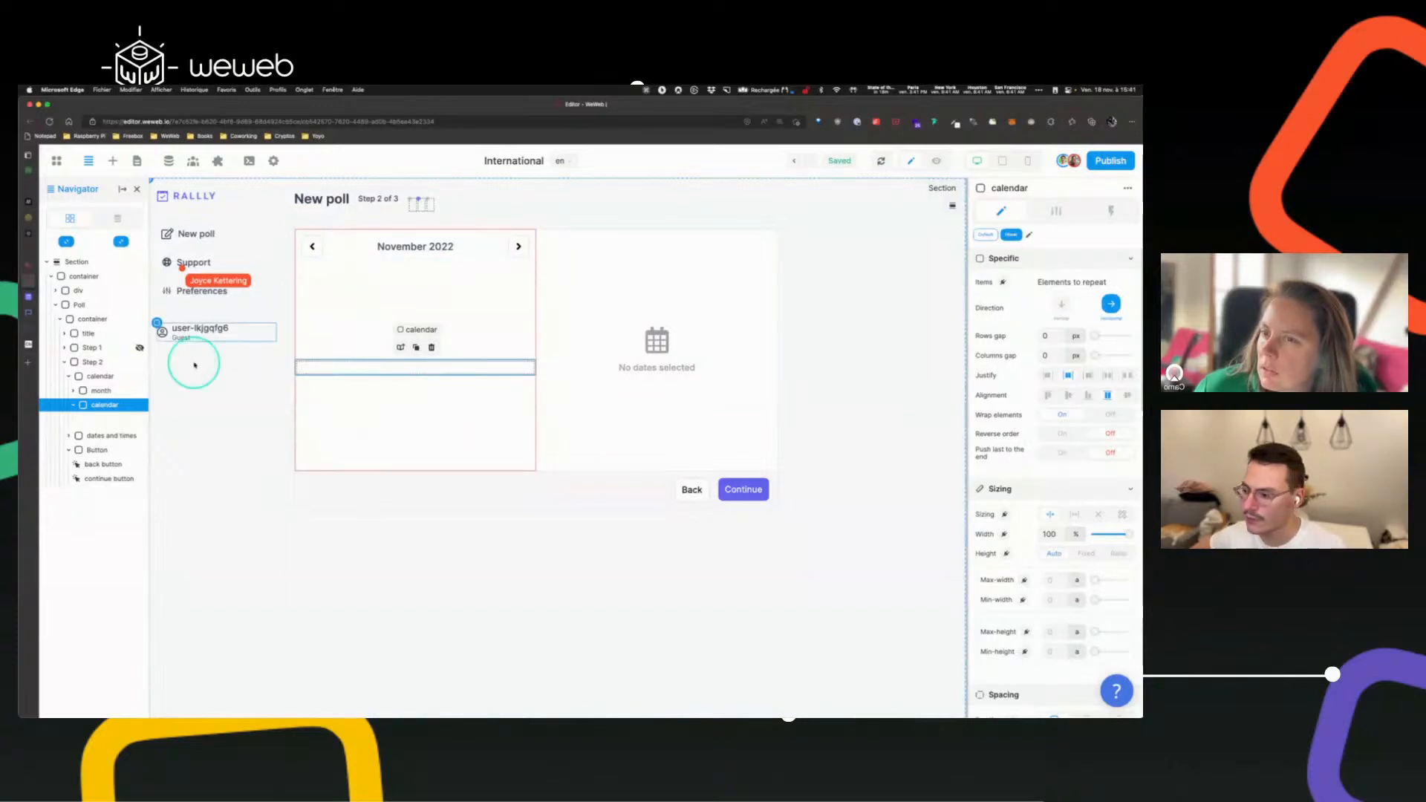
- Give the month container a fixed height of 63 px
click(100, 377)
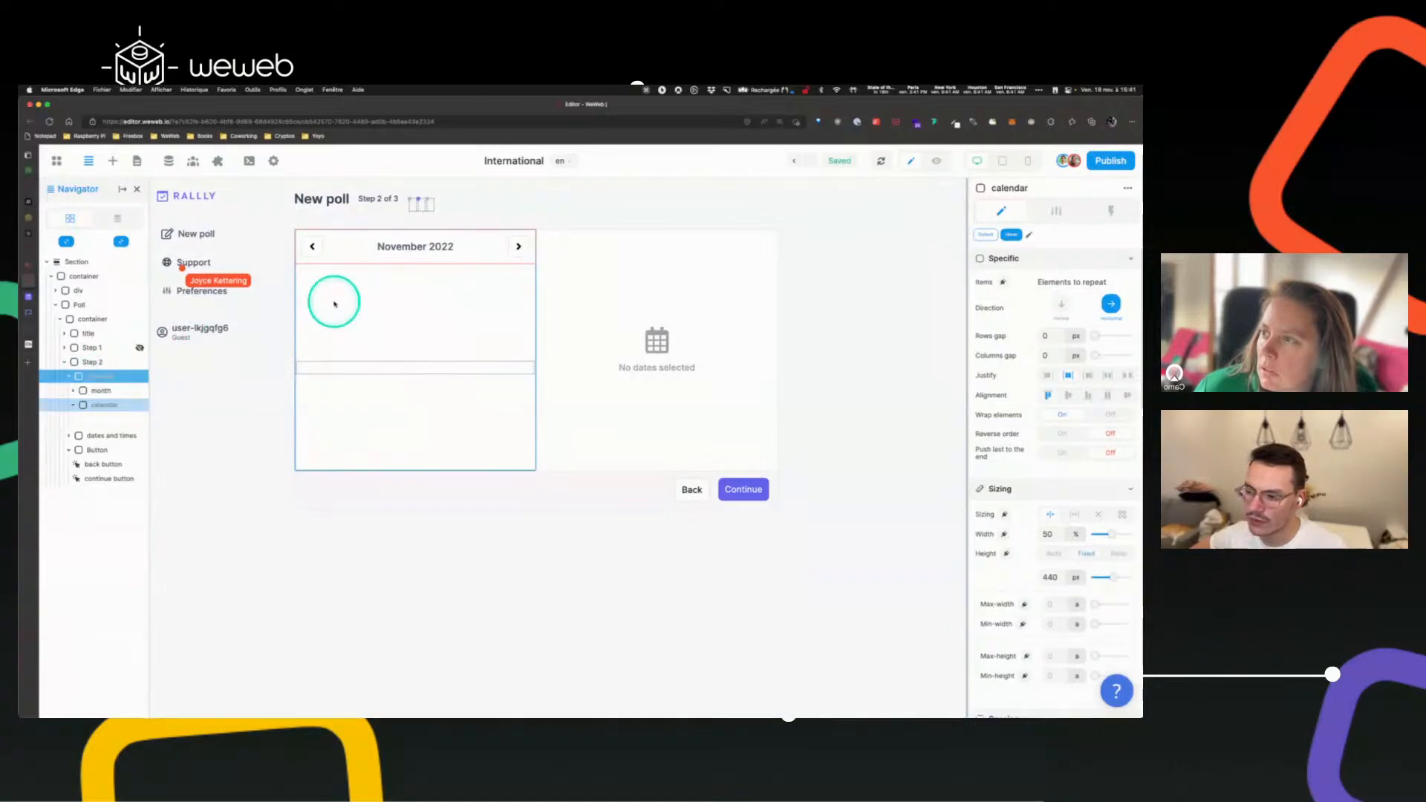
click(115, 392)
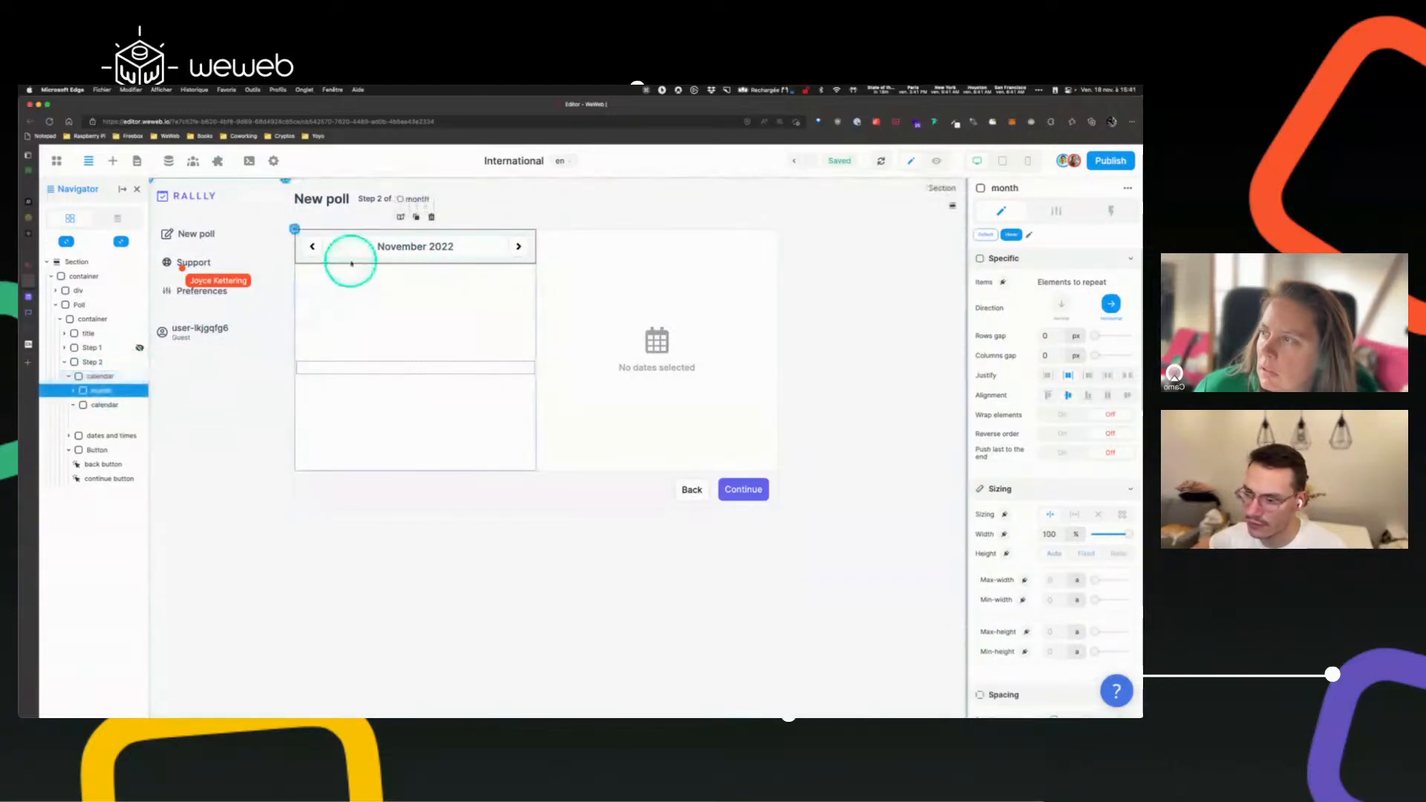
click(1090, 555)
click(1049, 577)
text(61)
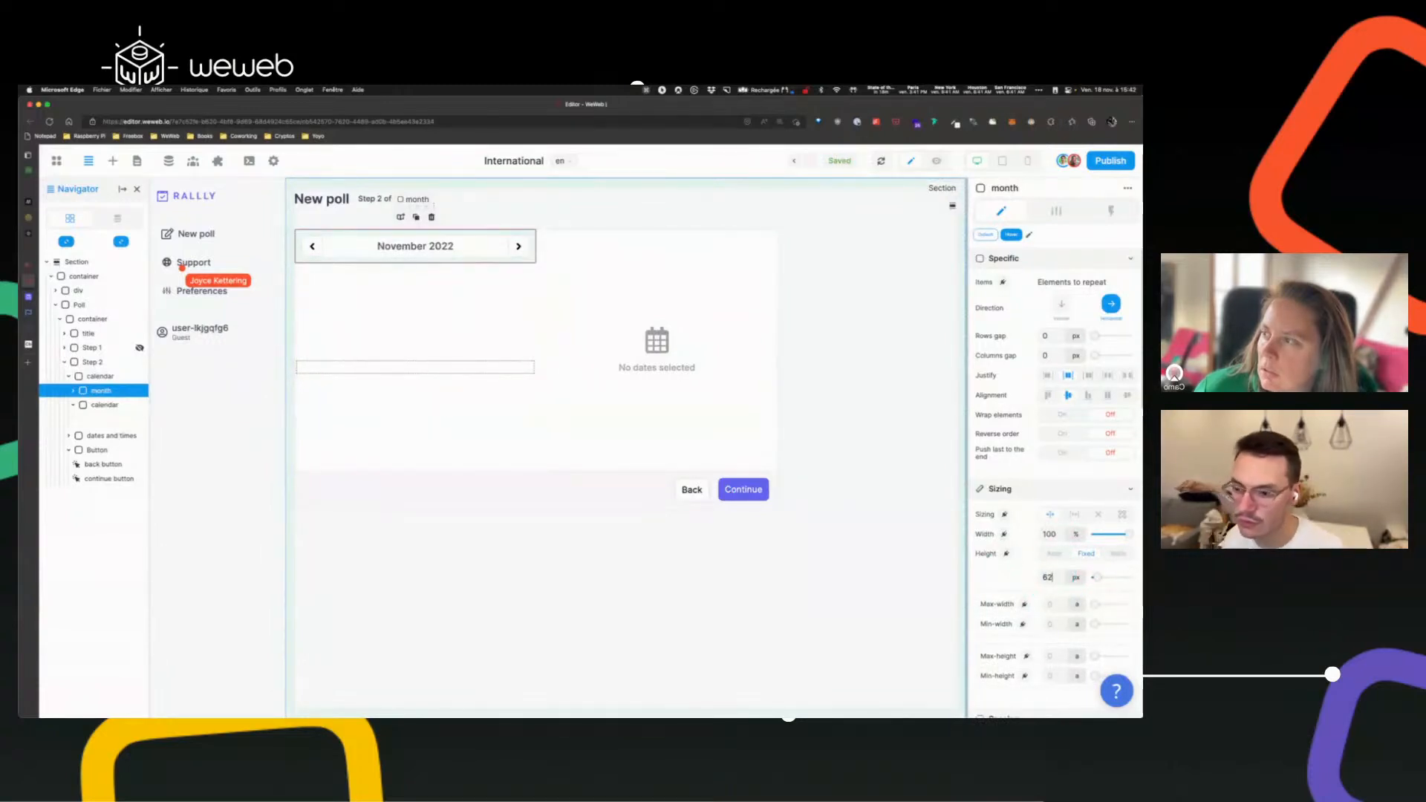
key(Up)
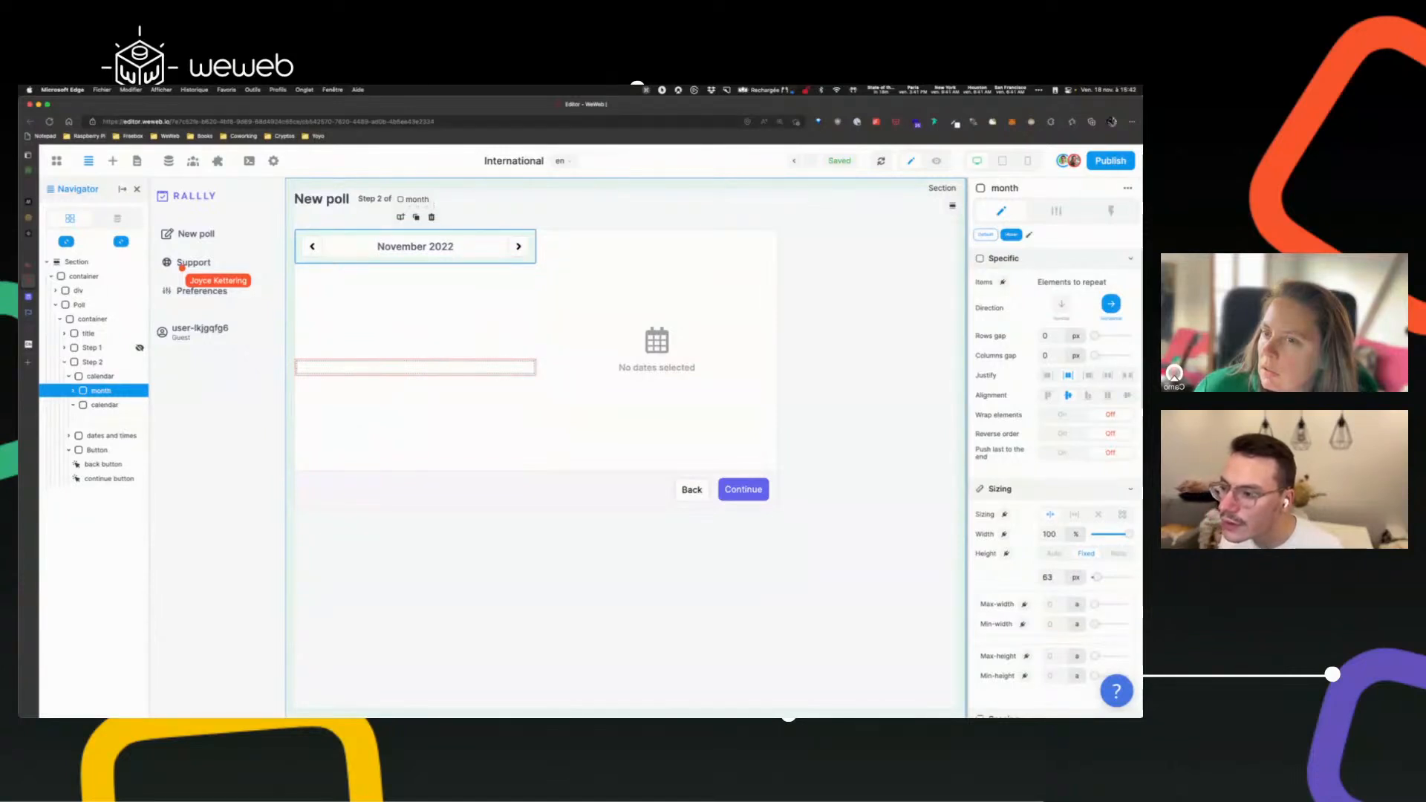
- Bind the inner calendar container's height to the formula calc("440px" - "64px")
click(369, 368)
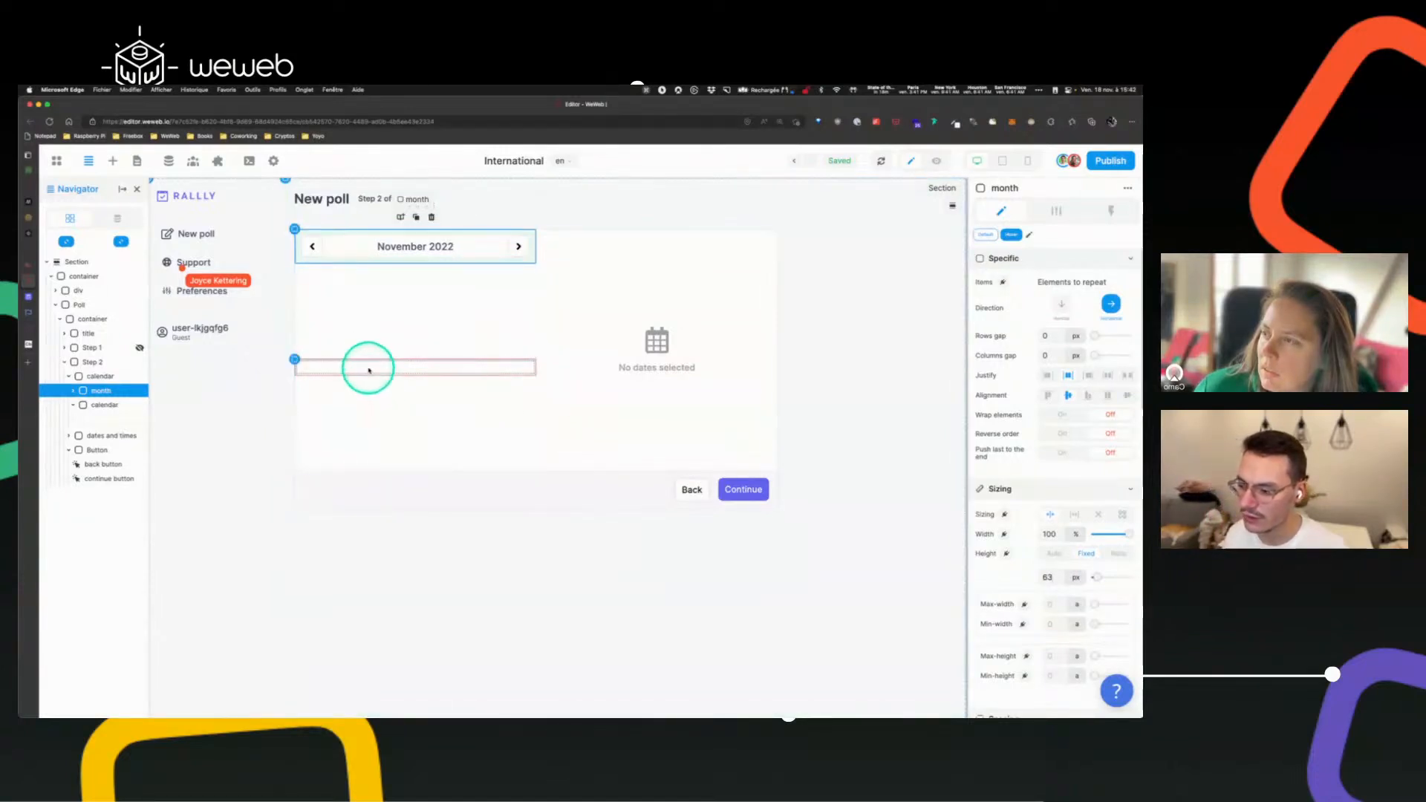
click(99, 376)
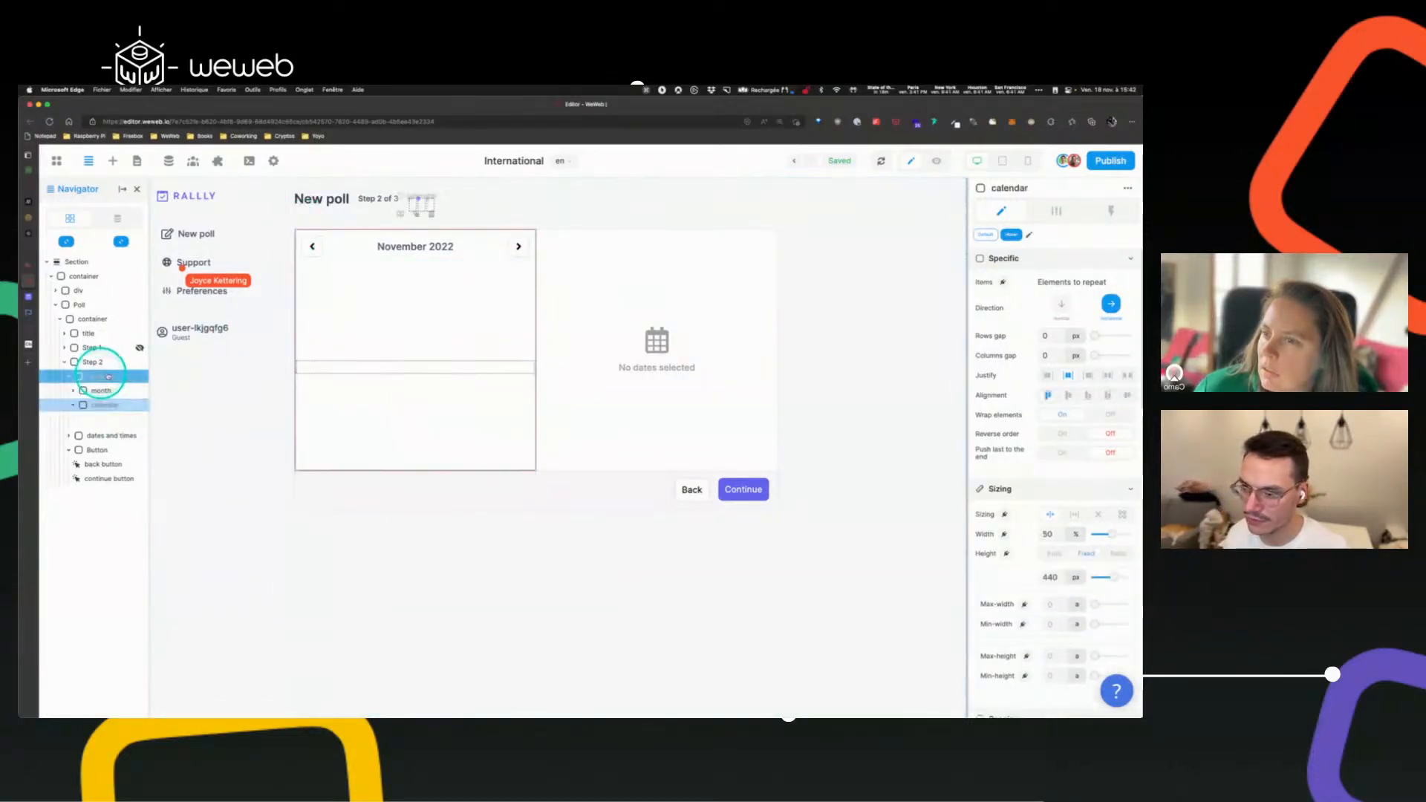
click(1051, 554)
click(360, 369)
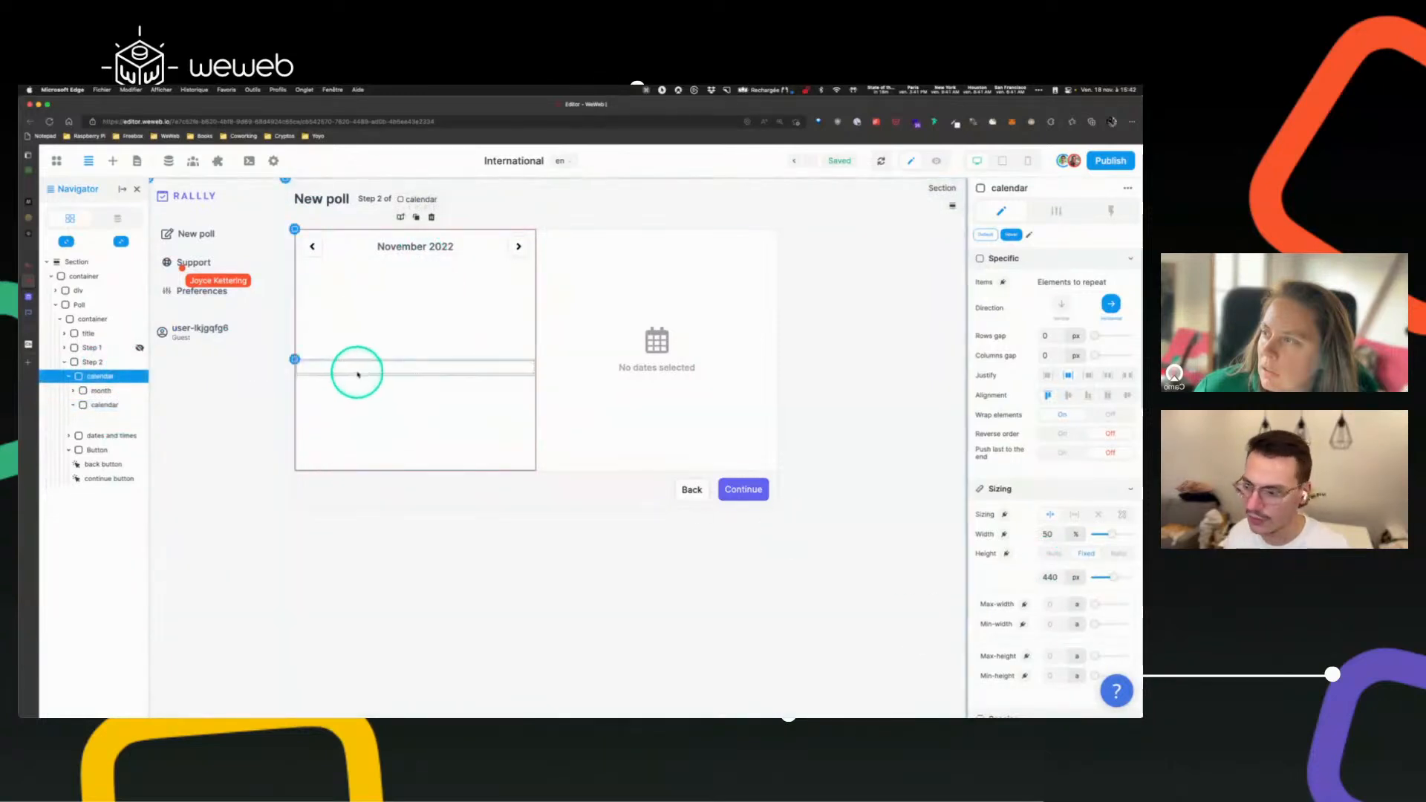
click(1007, 554)
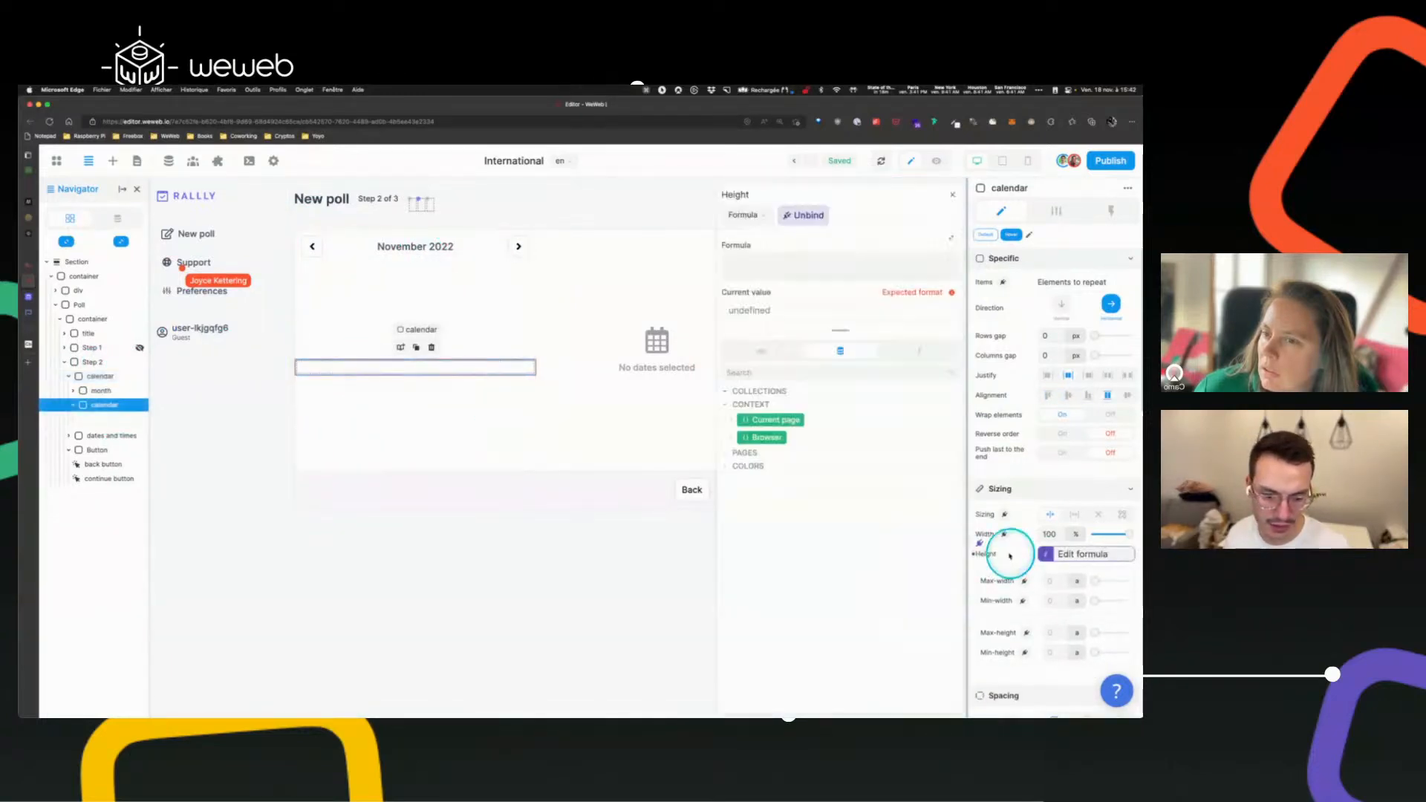
text(calc()
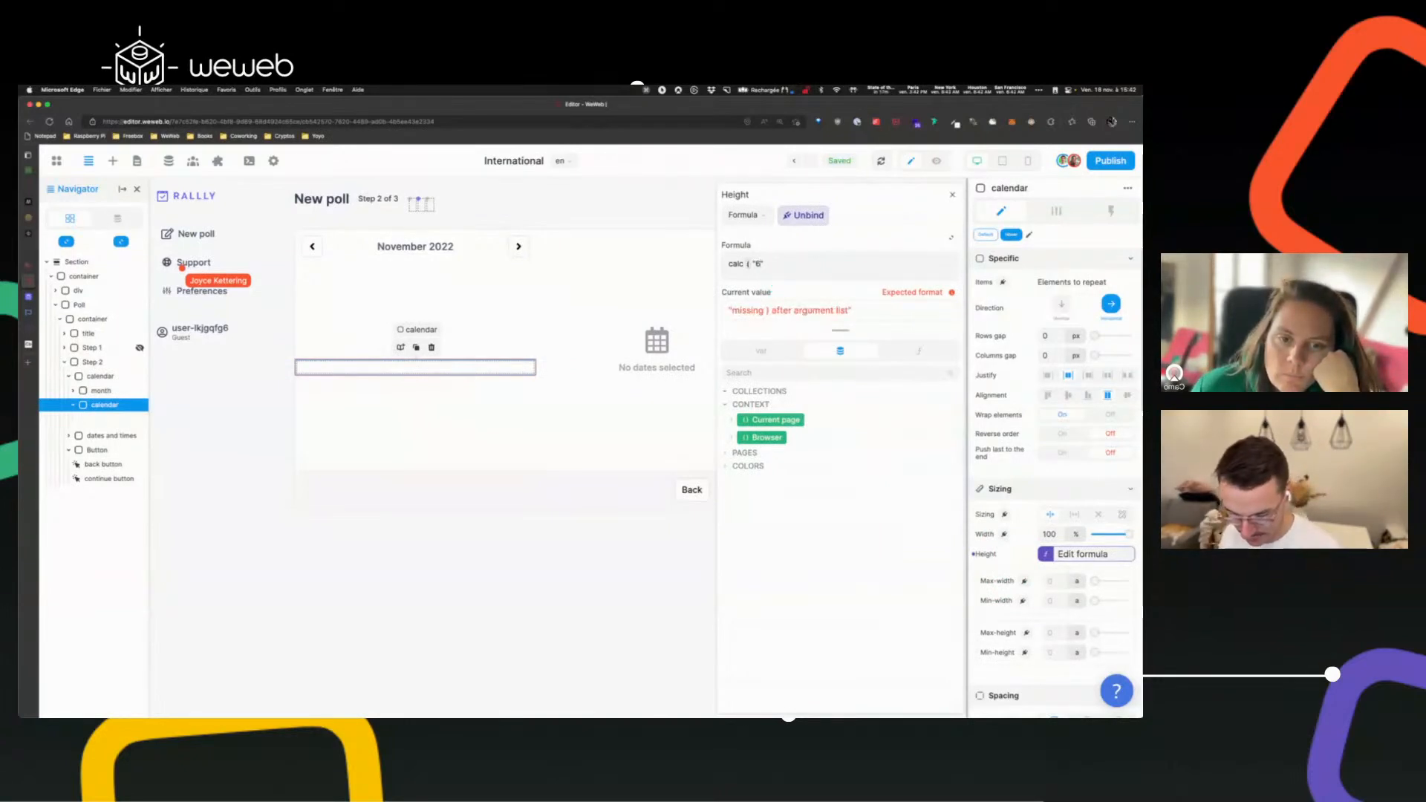
text("440px" - "64px)
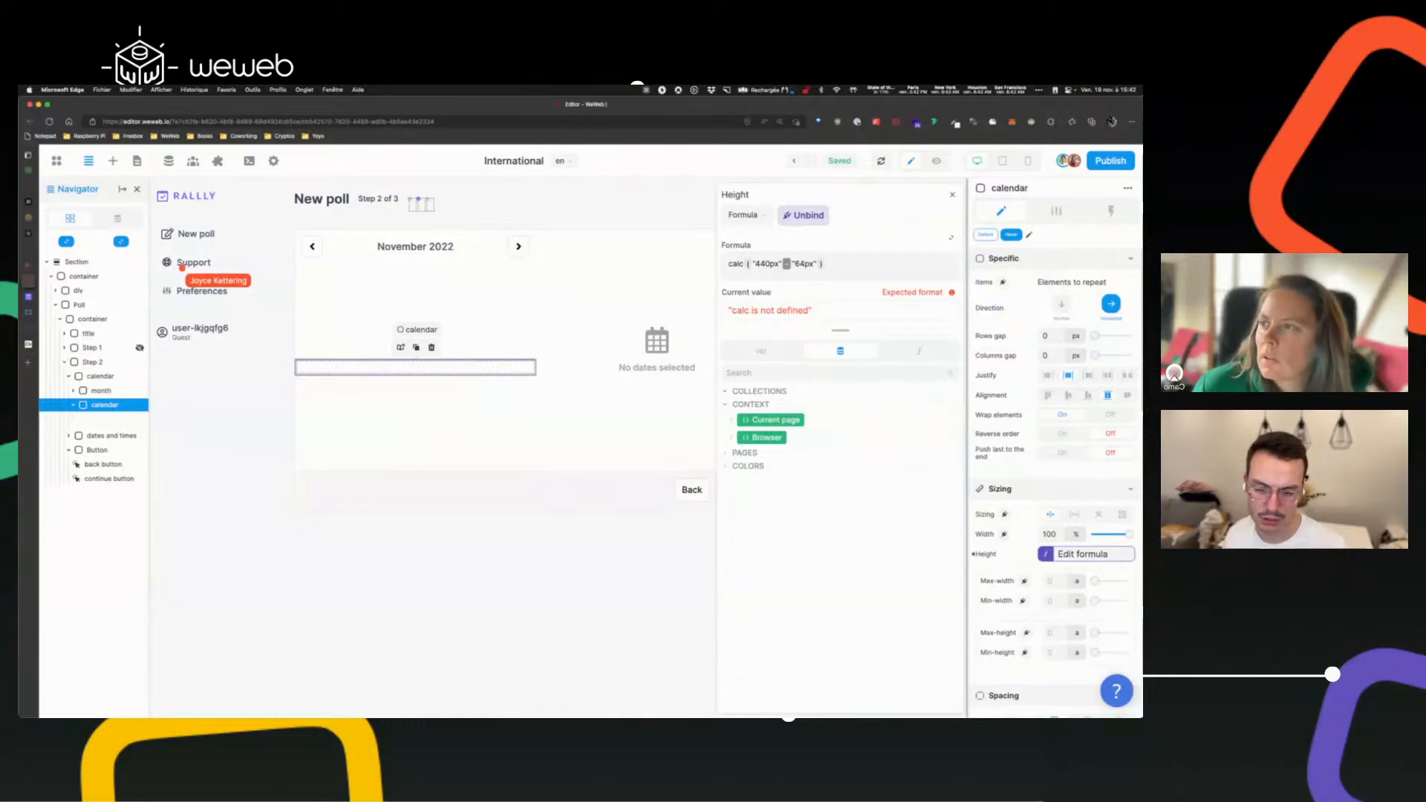
- Replace the inner calendar container's height formula with 440 - 64 + "px" and close the formula editor
click(737, 263)
click(749, 262)
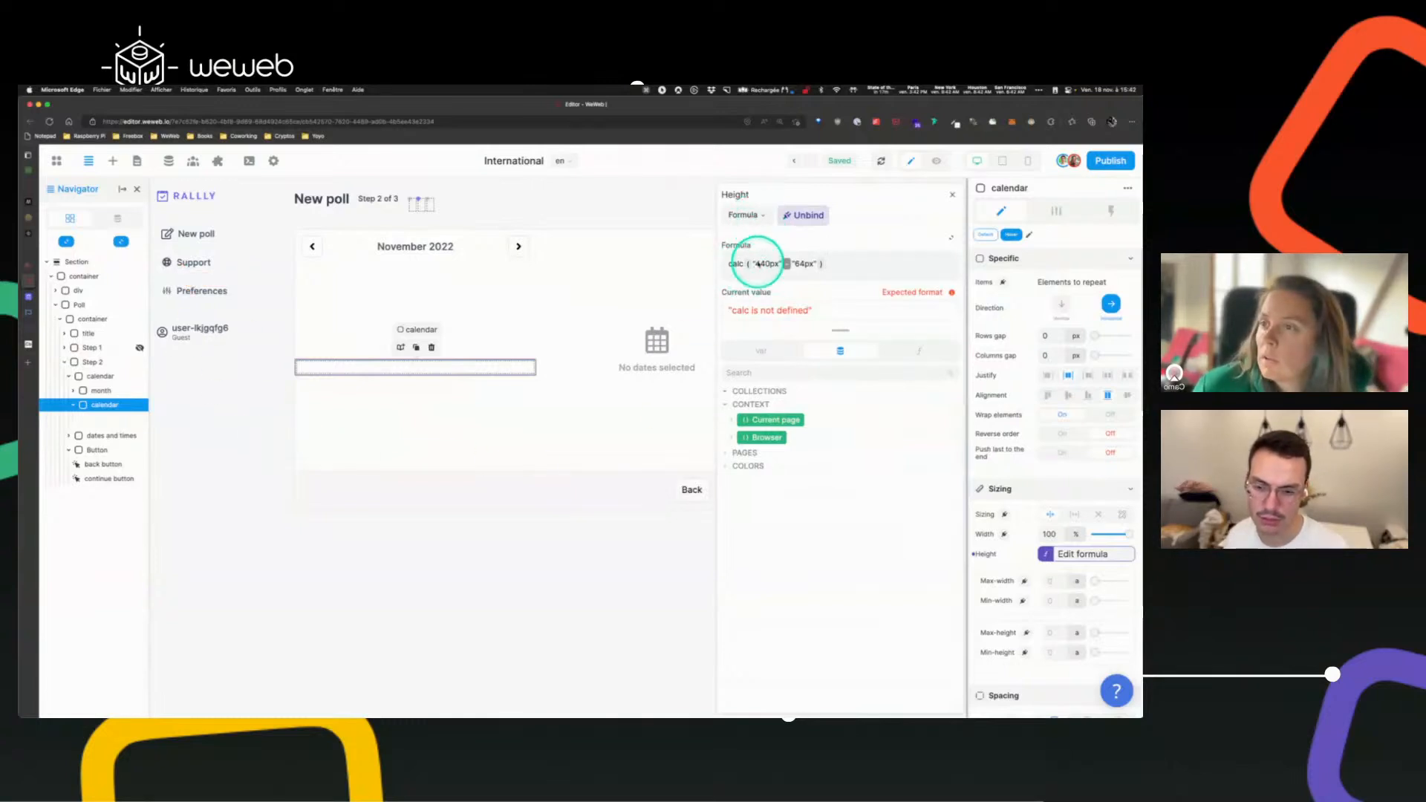
click(739, 265)
click(804, 217)
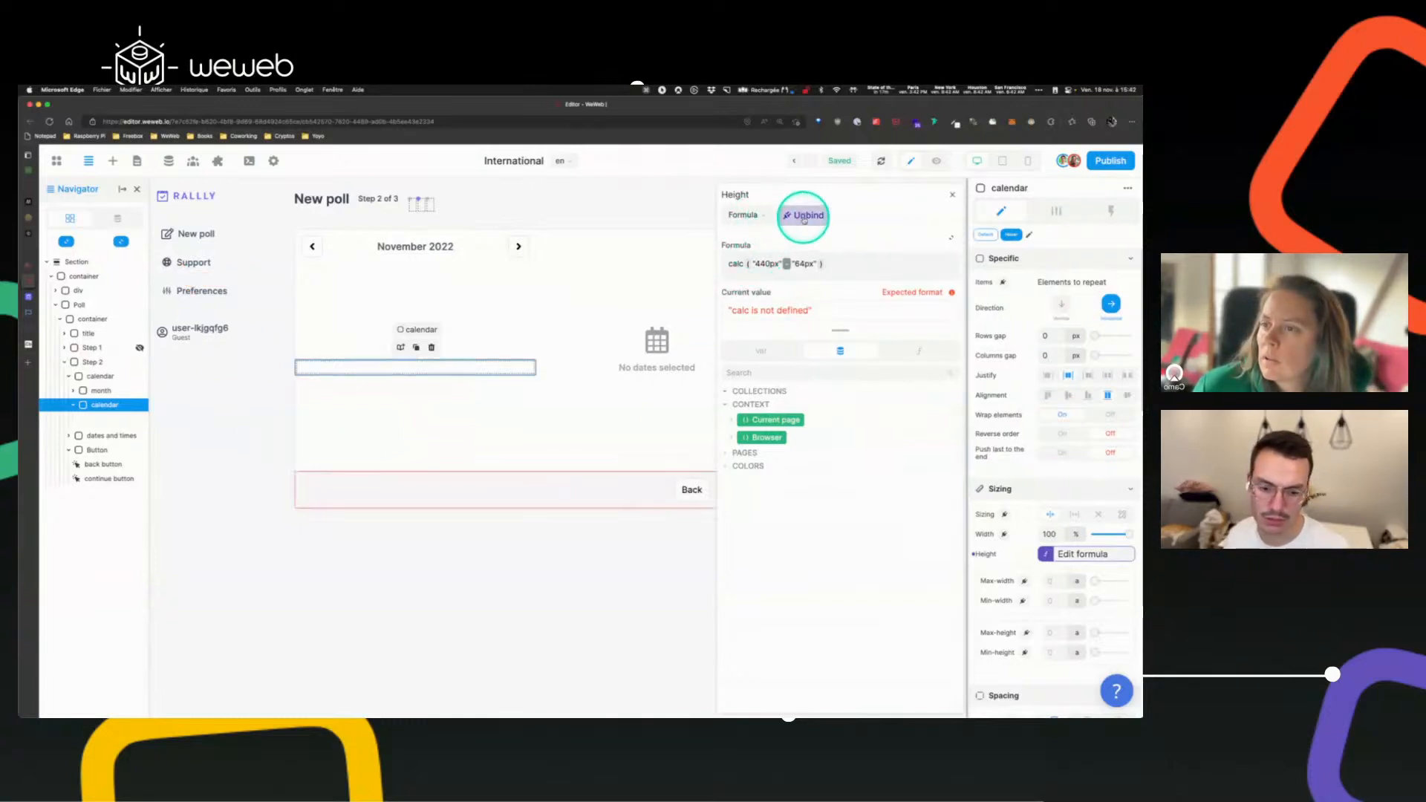
click(752, 266)
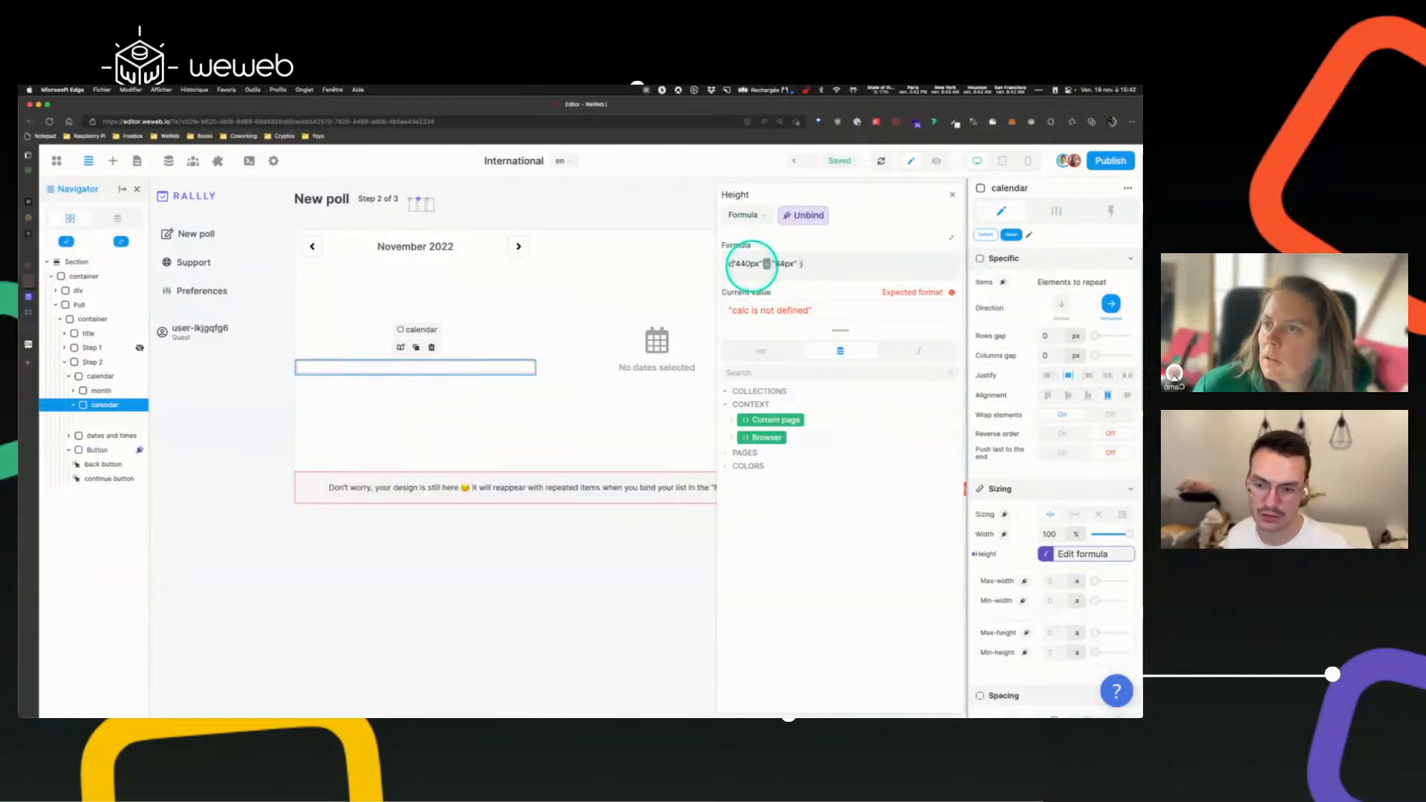
key(BackSpace)
click(819, 266)
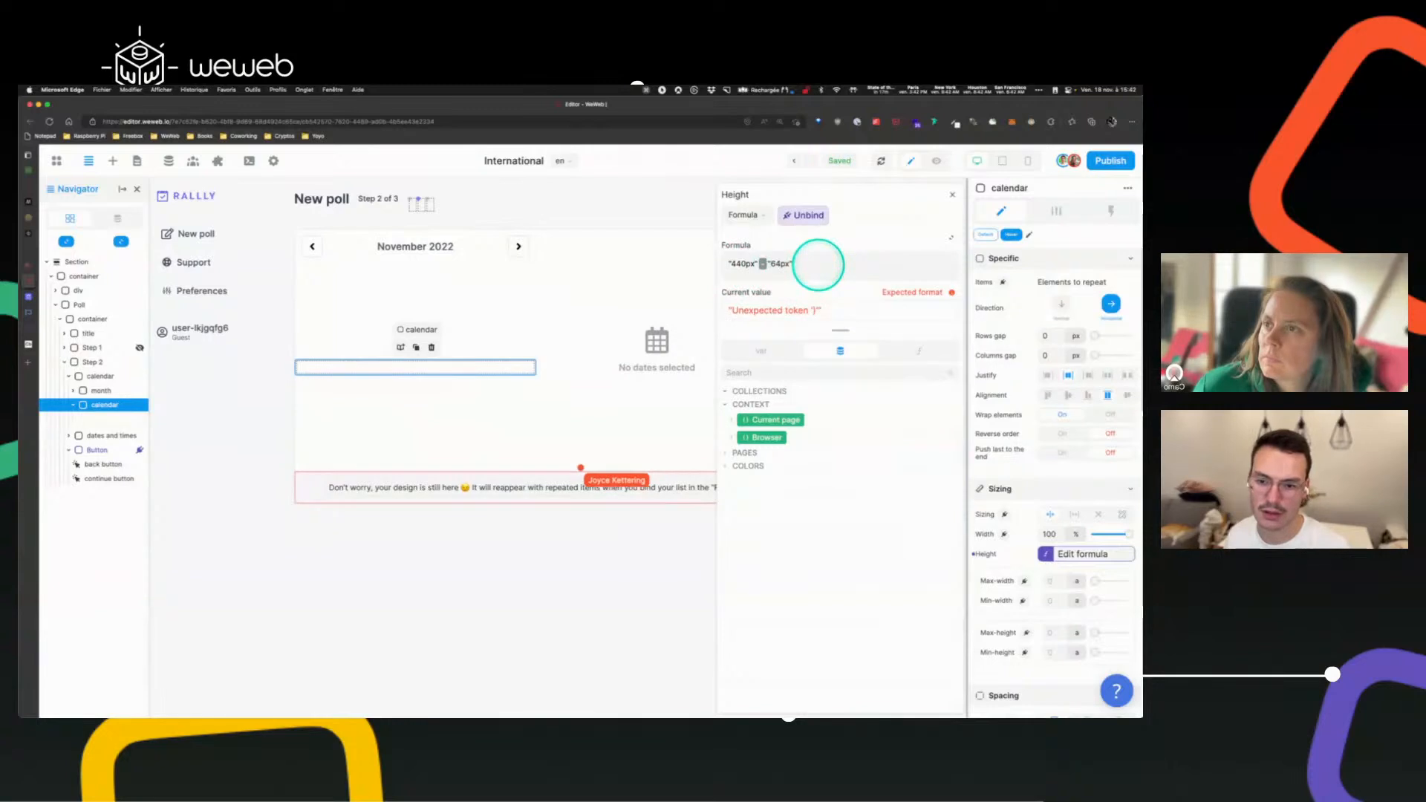
key(BackSpace)
key(BackSpace)
key(BackSpace)
key(BackSpace)
key(BackSpace)
key(BackSpace)
key(BackSpace)
key(BackSpace)
key(BackSpace)
key(BackSpace)
key(BackSpace)
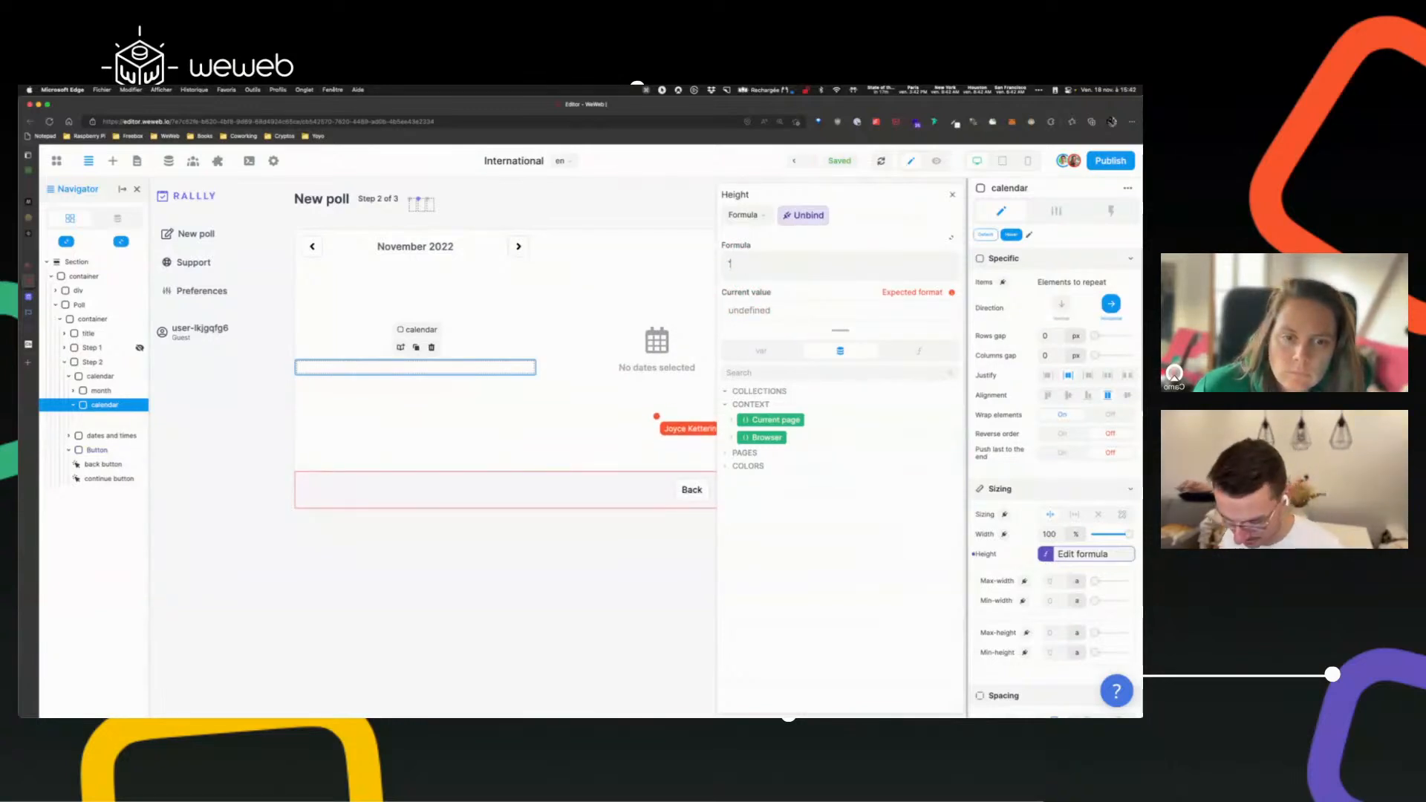
text("440)
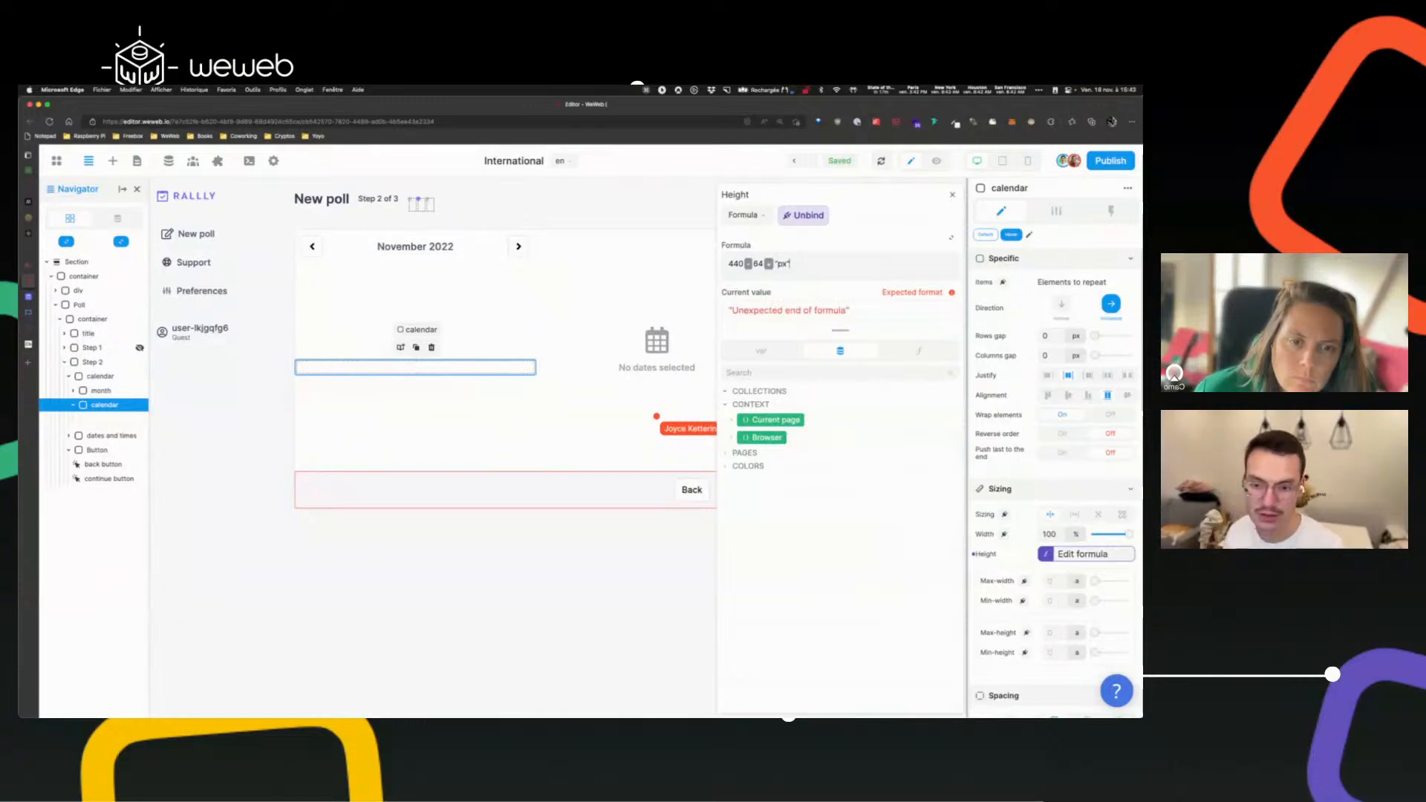
text(")
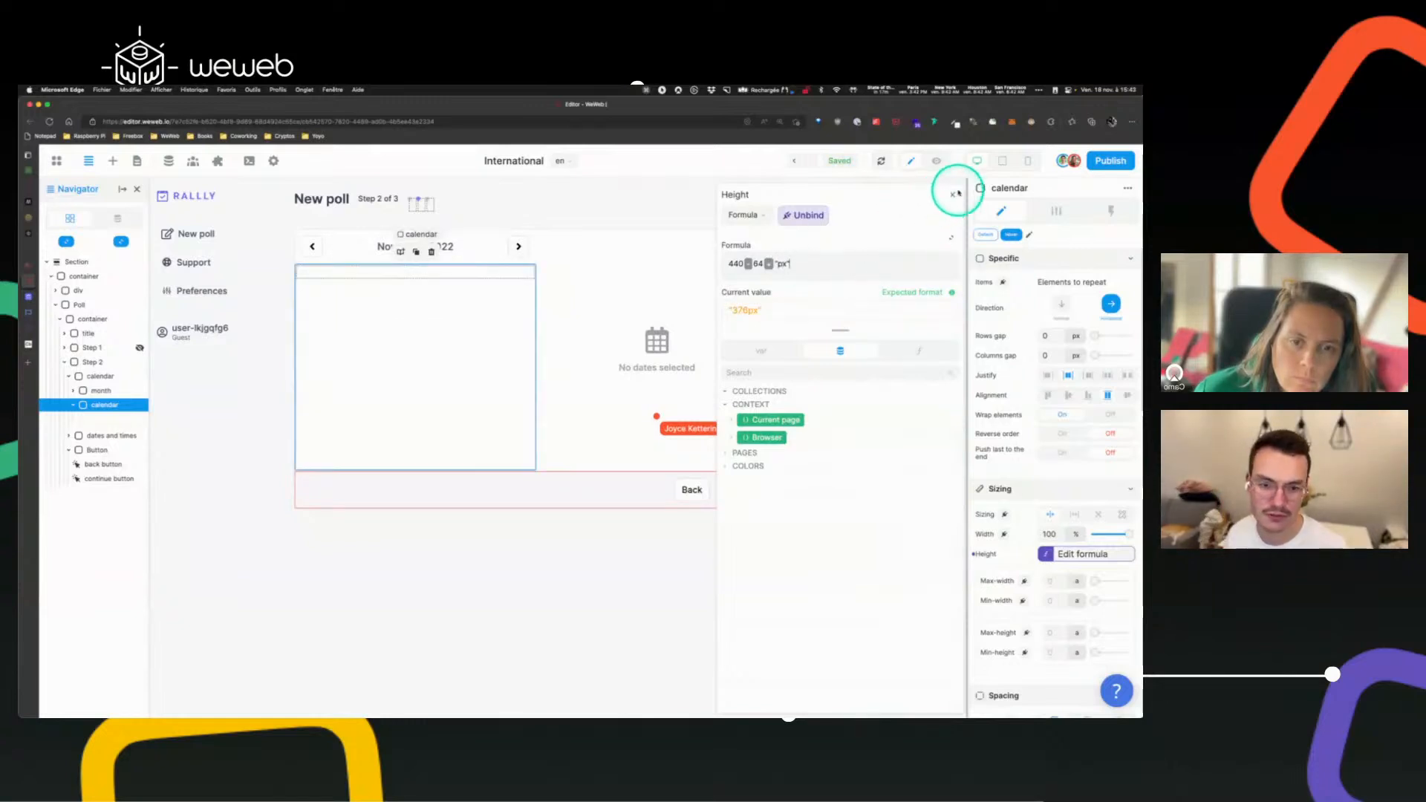
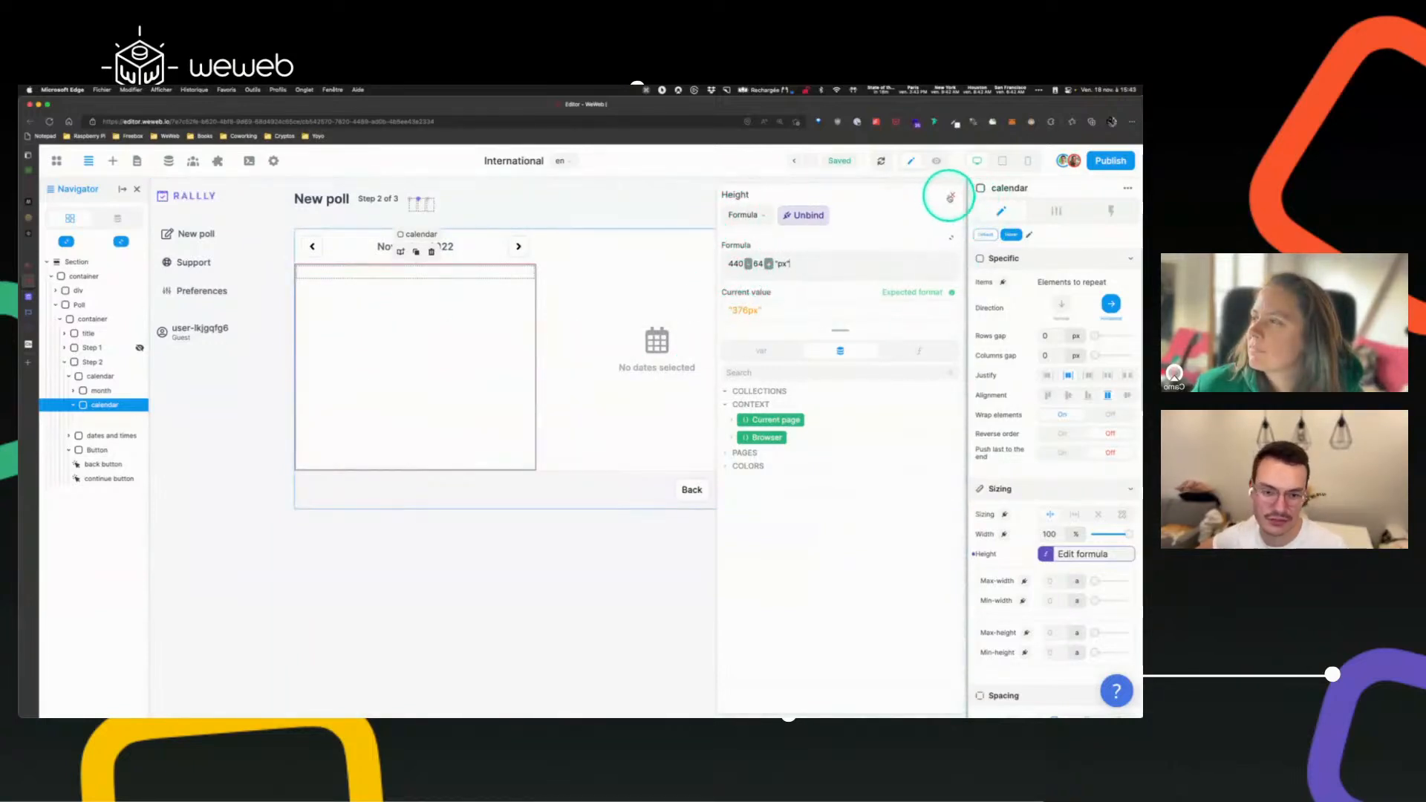
click(951, 197)
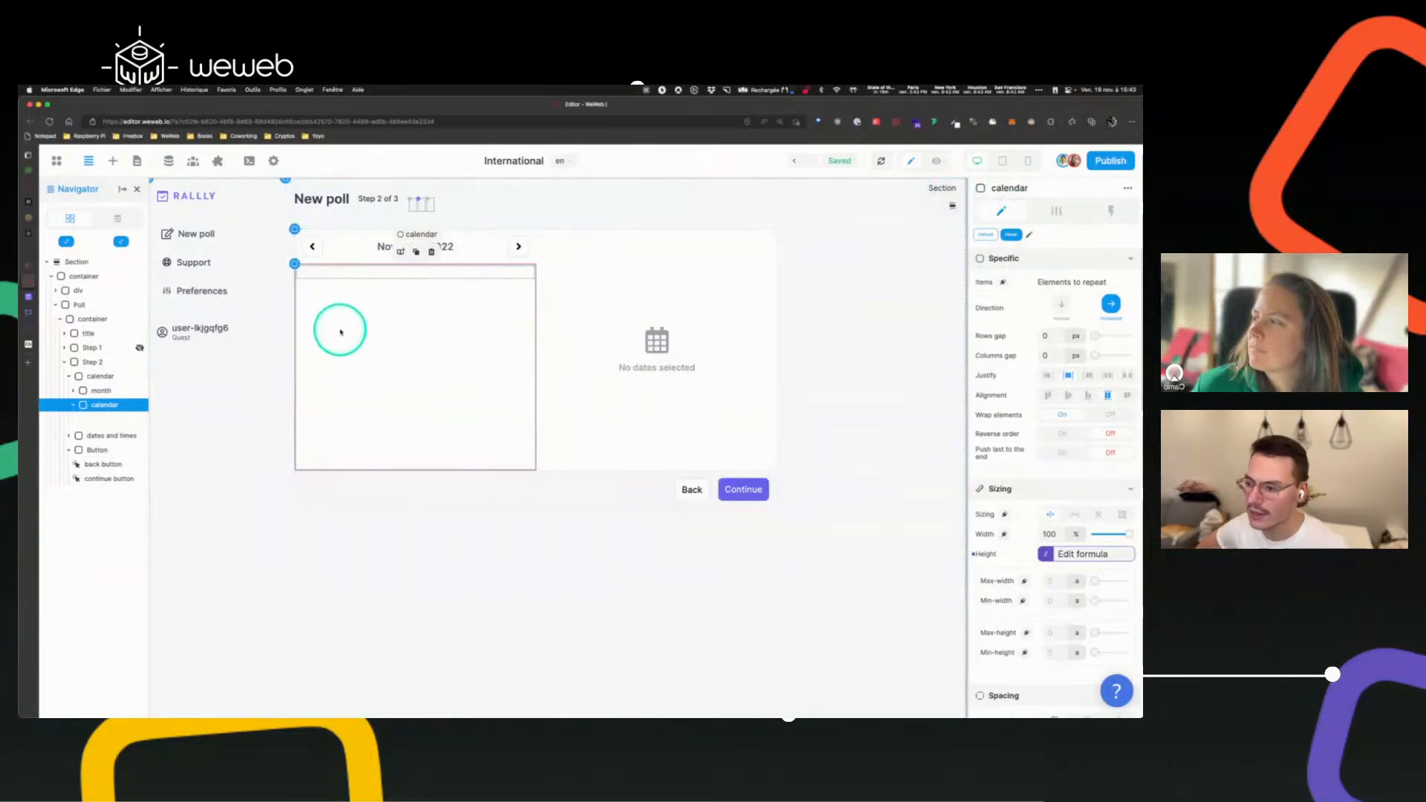
- Find the Columns layout element and add it inside the inner calendar container
click(398, 480)
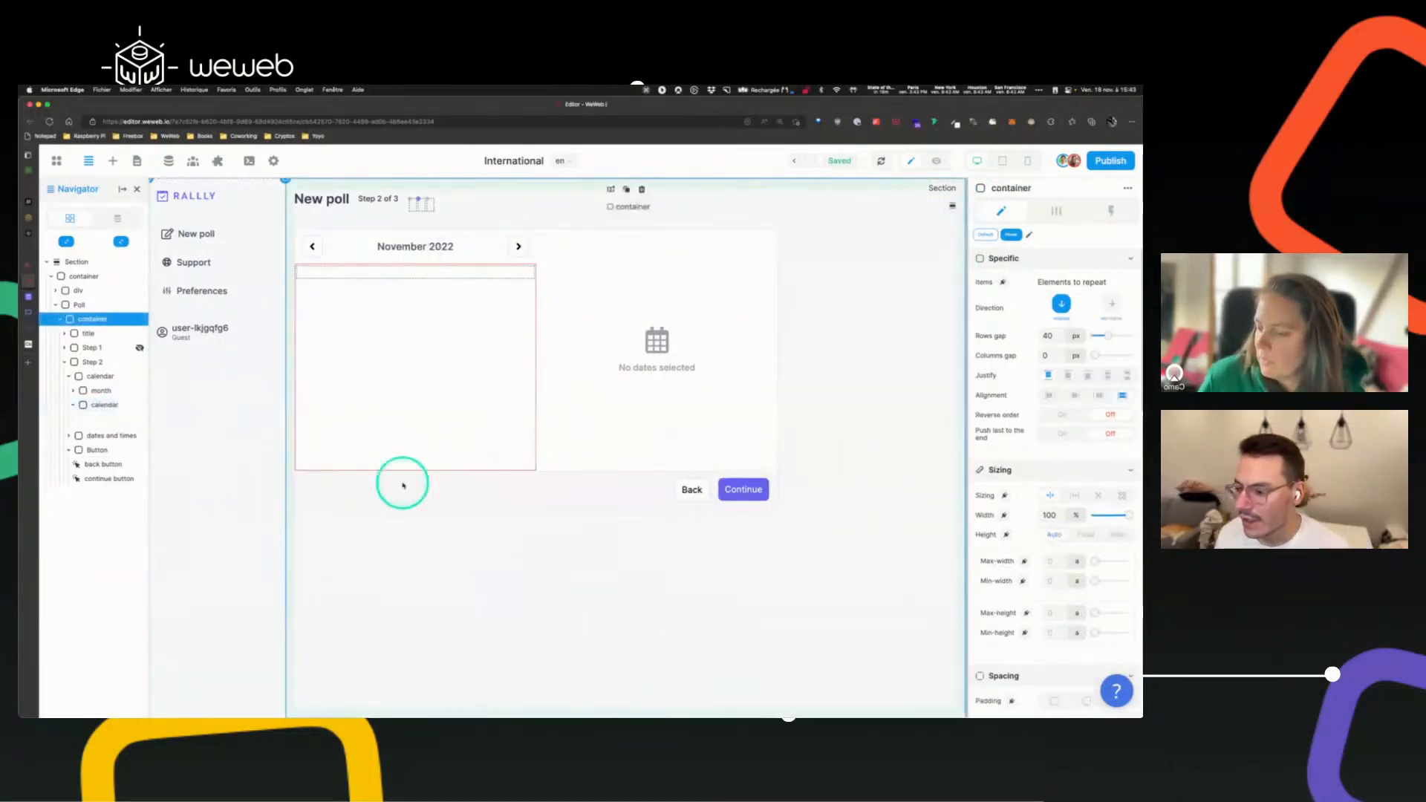
click(340, 344)
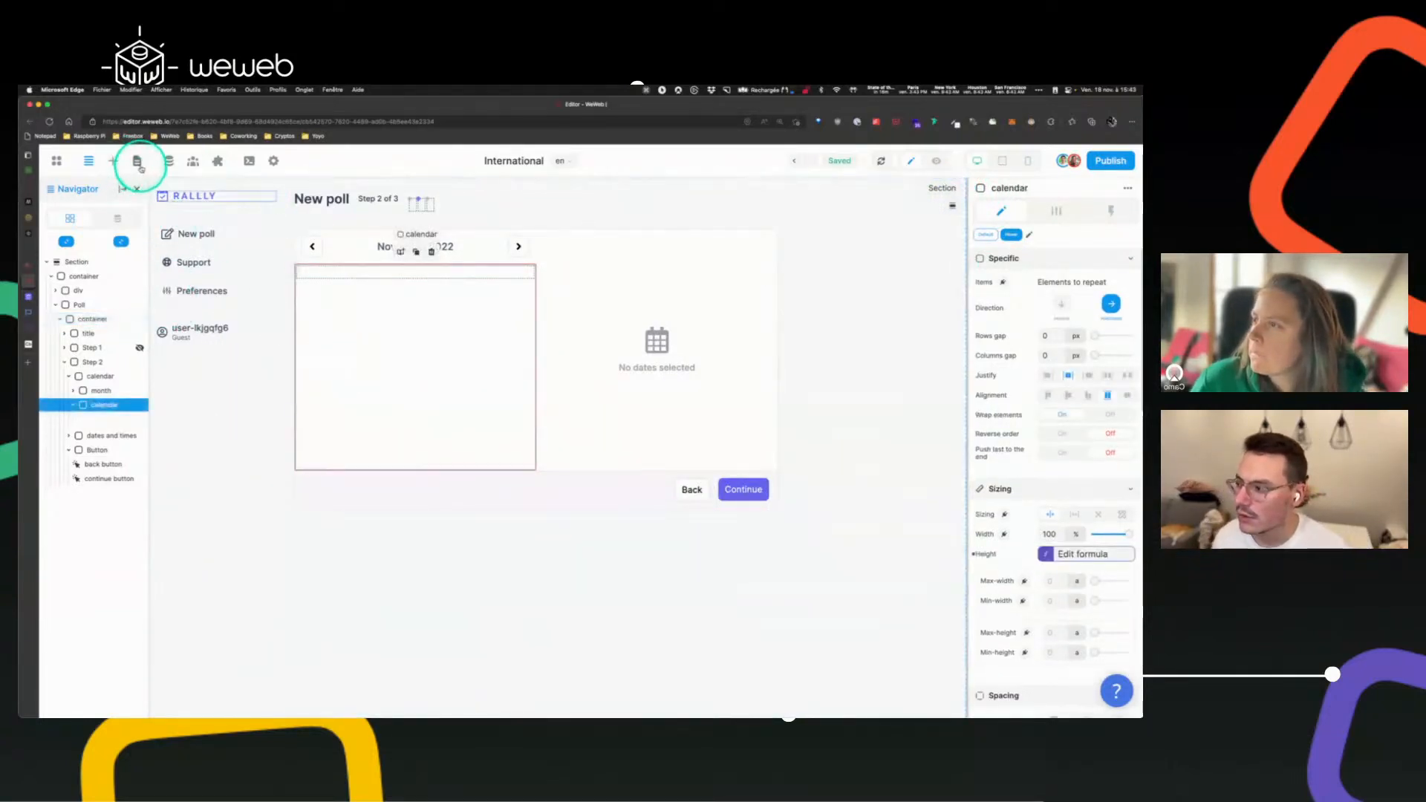
click(169, 161)
click(169, 160)
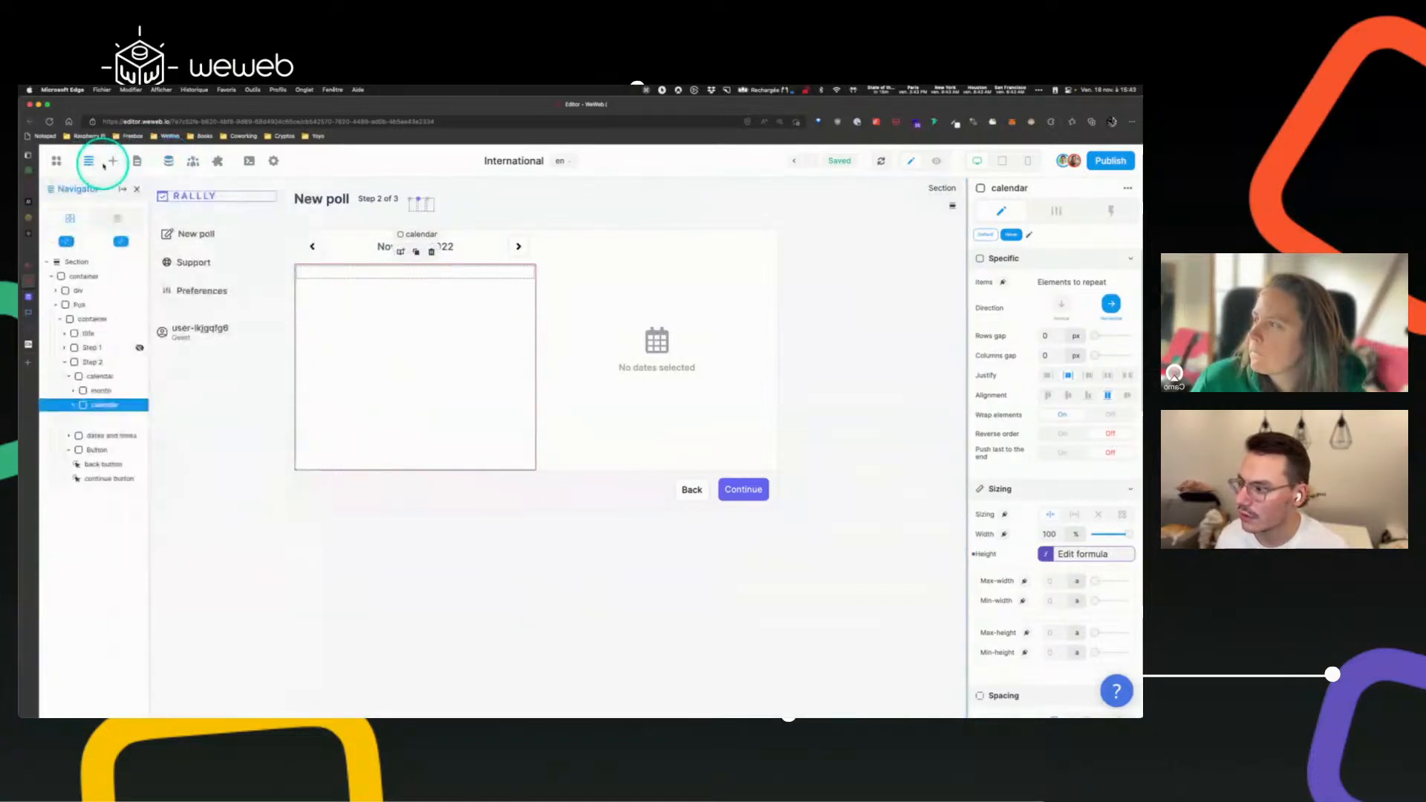
click(113, 160)
key(BackSpace)
key(BackSpace)
key(BackSpace)
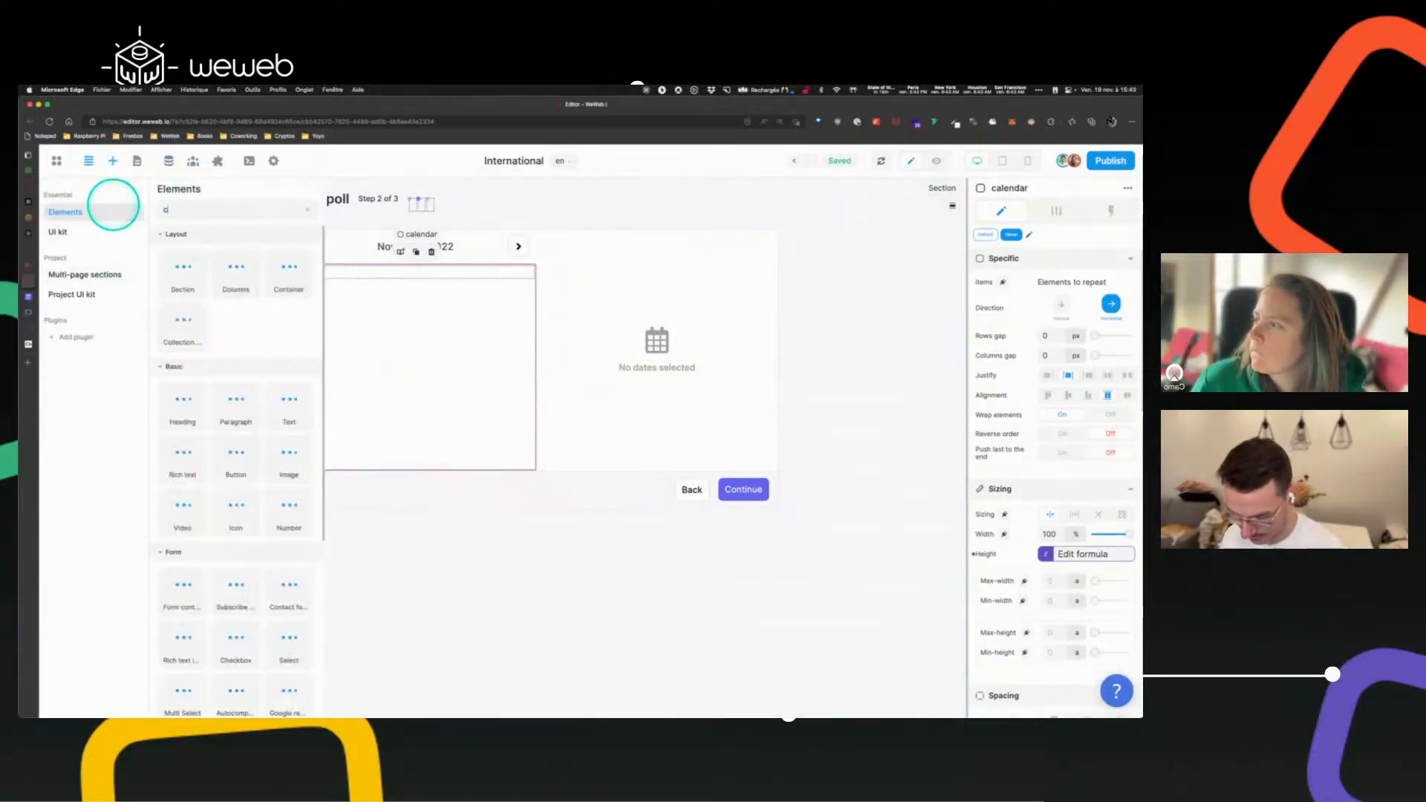
text(com)
key(BackSpace)
key(BackSpace)
key(BackSpace)
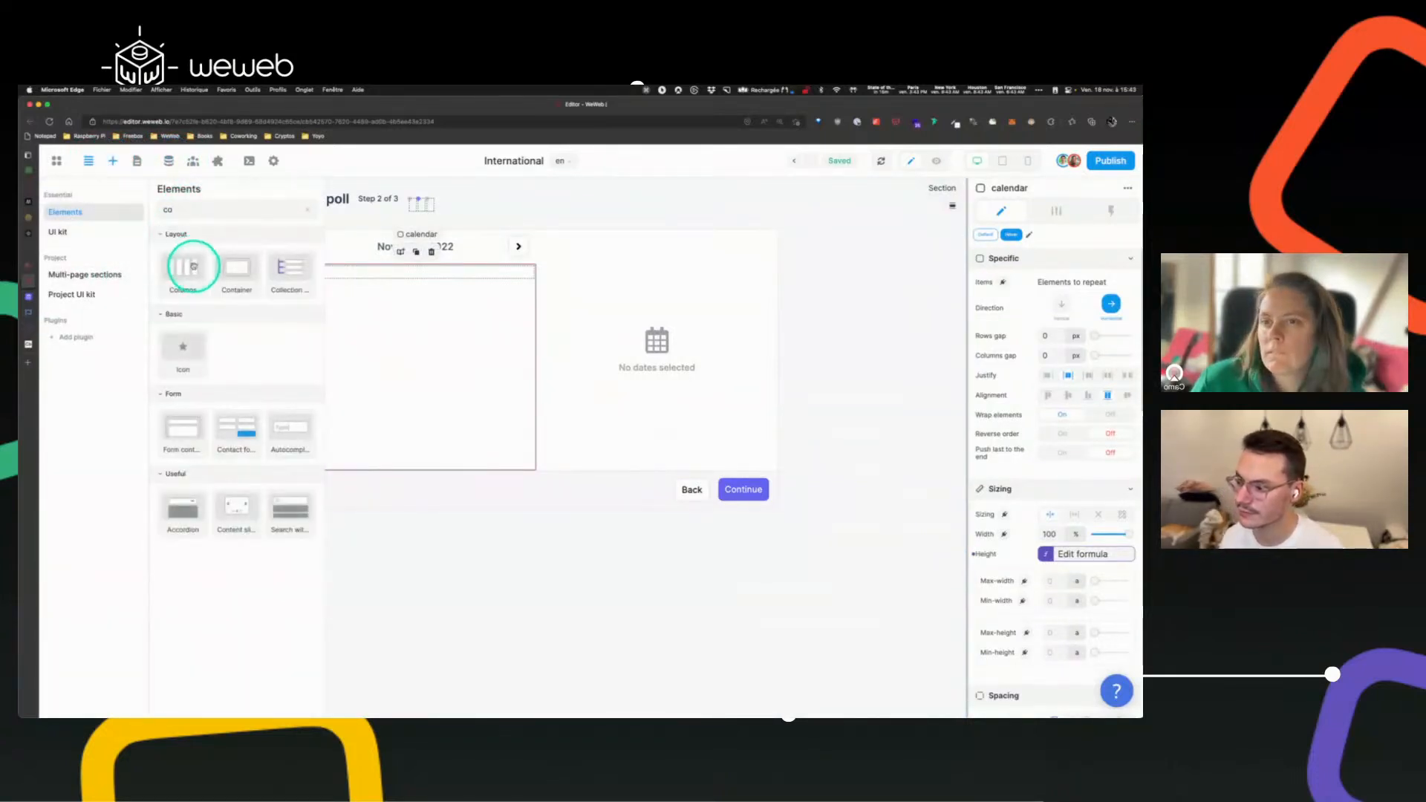
drag(191, 265, 411, 271)
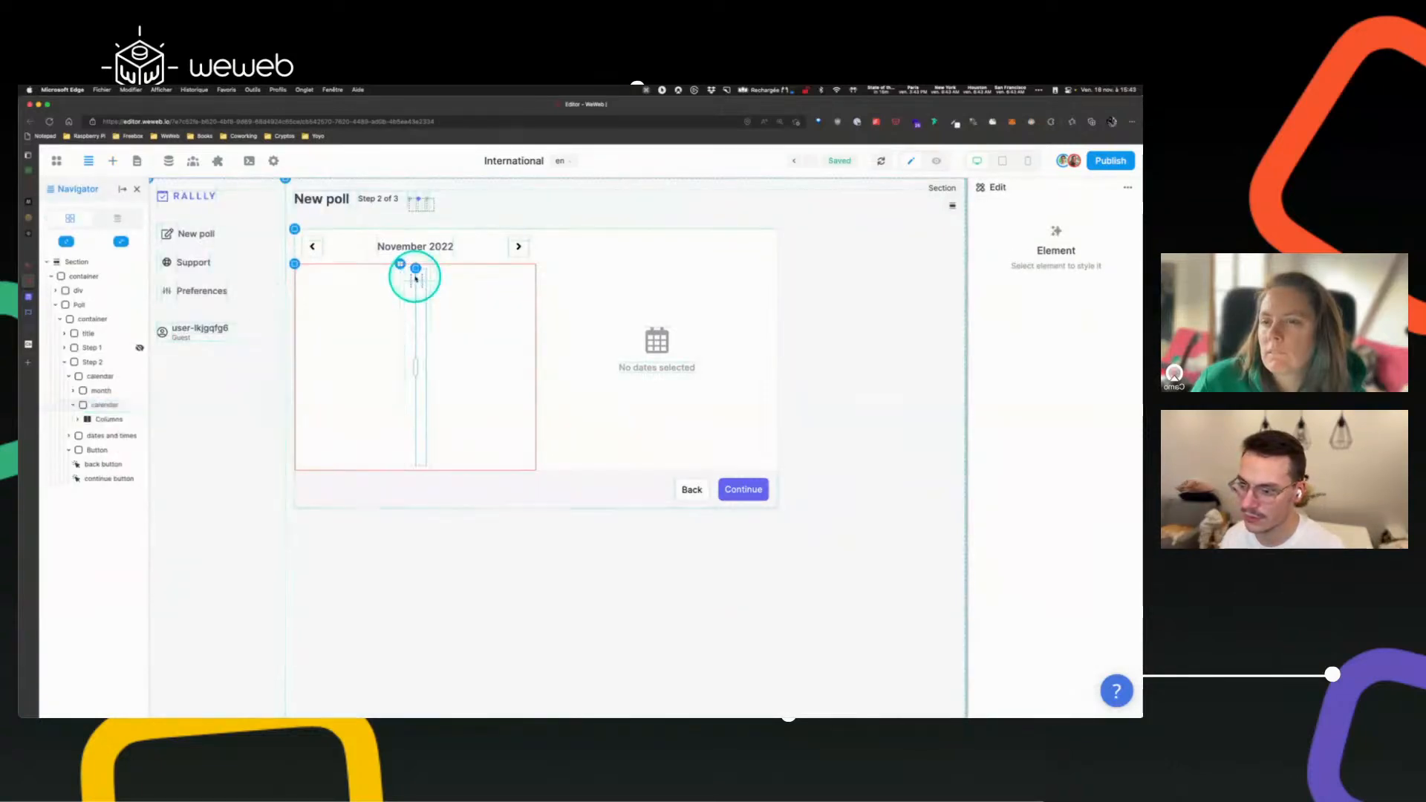
- Set the width of the new Columns element to 100%
click(401, 269)
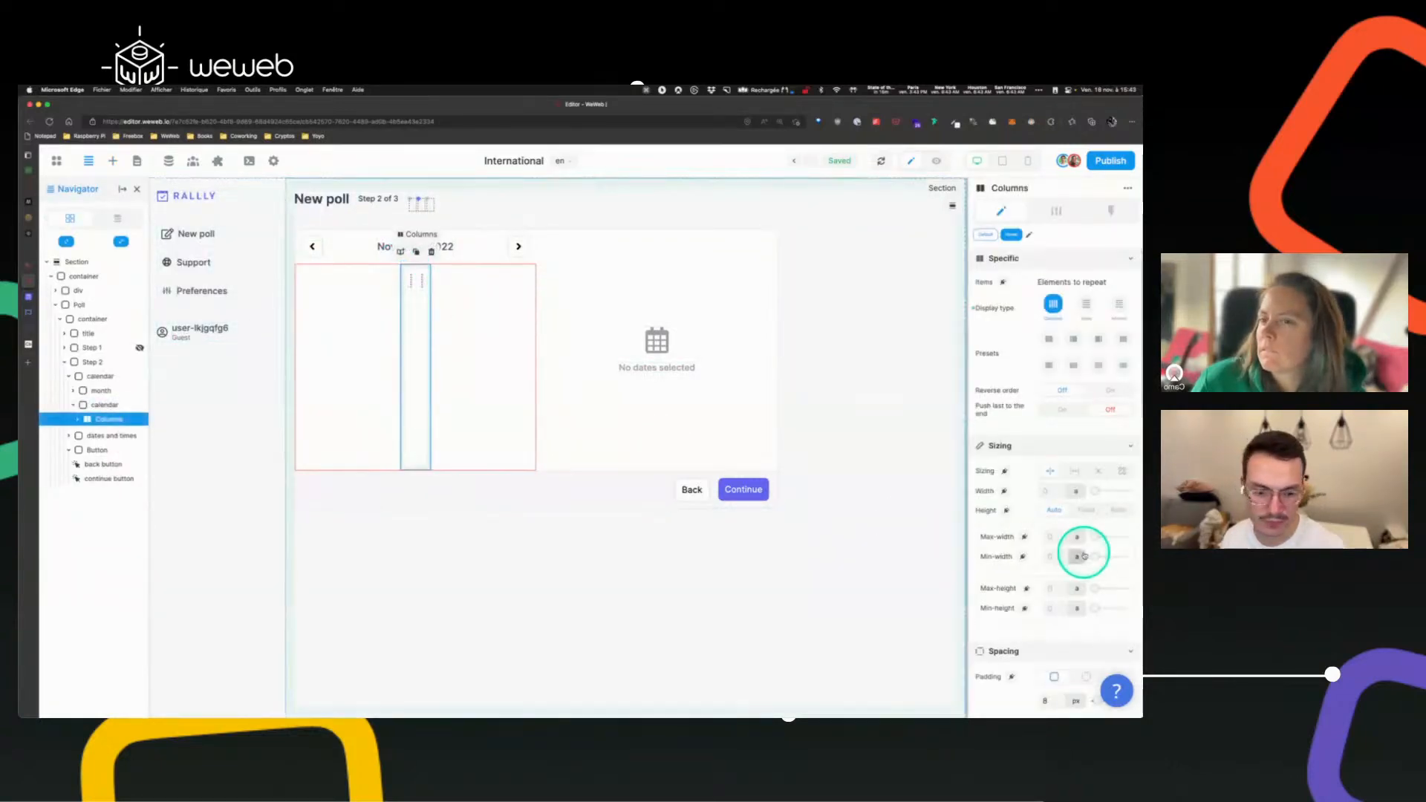
click(1077, 491)
click(1080, 511)
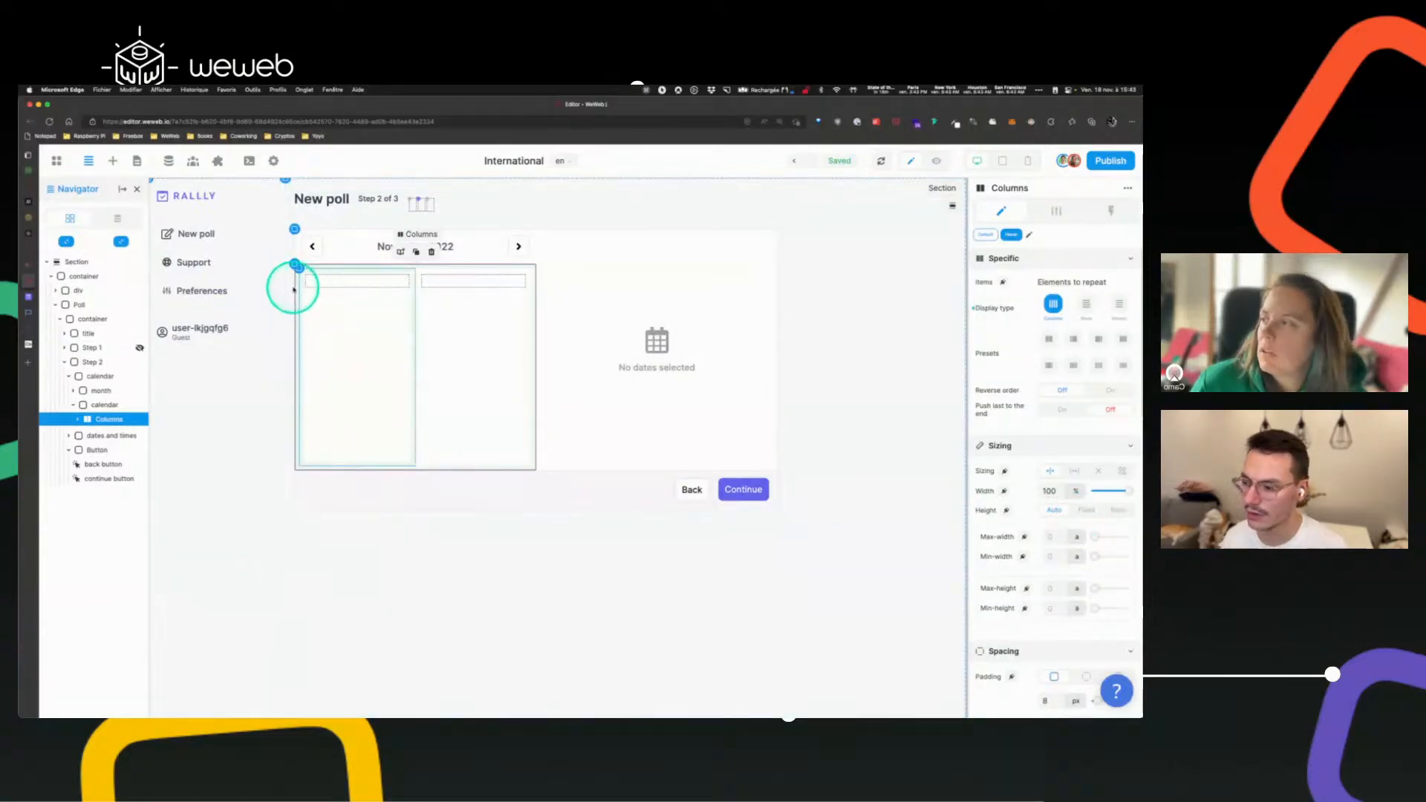
- Delete the second Flexbox from the Columns element in the calendar
click(339, 283)
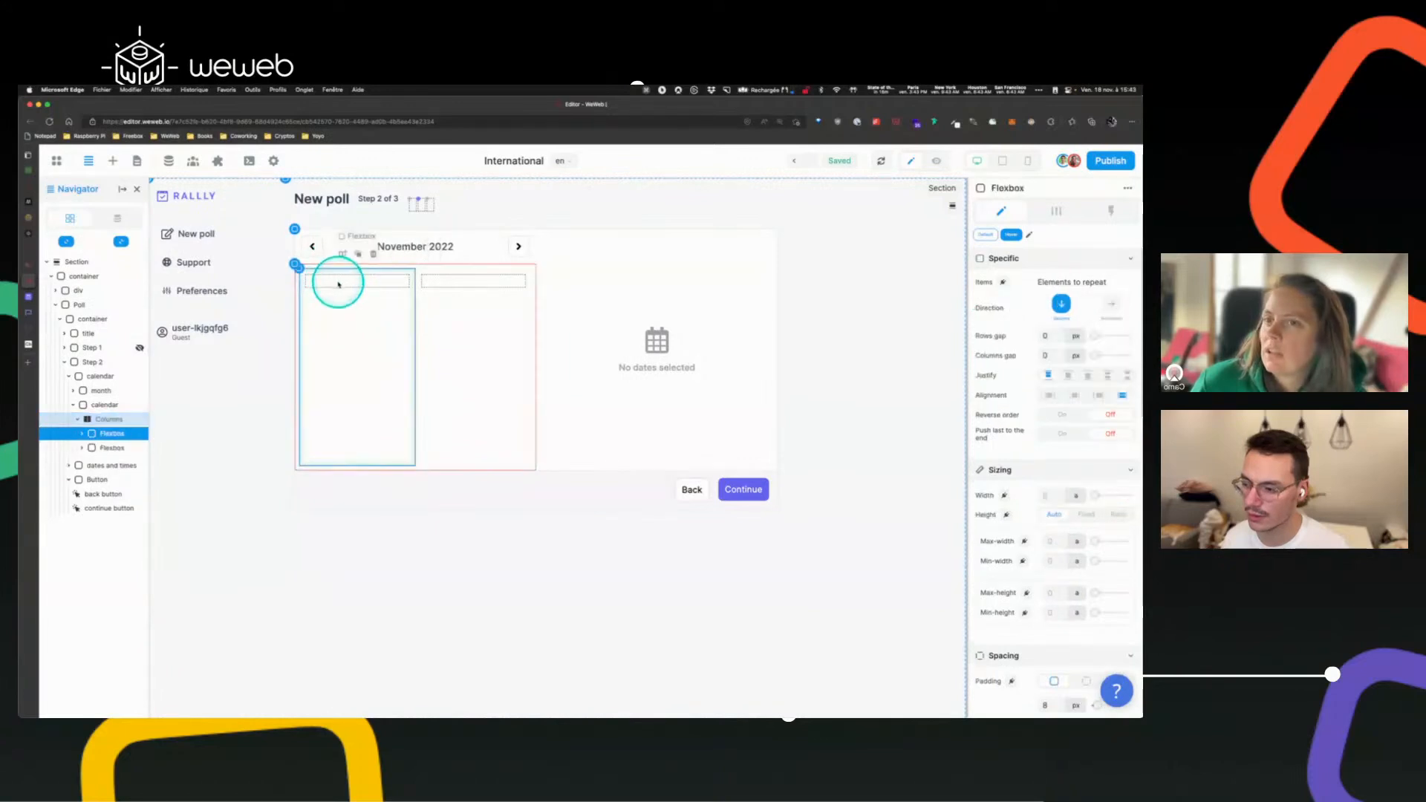
click(467, 321)
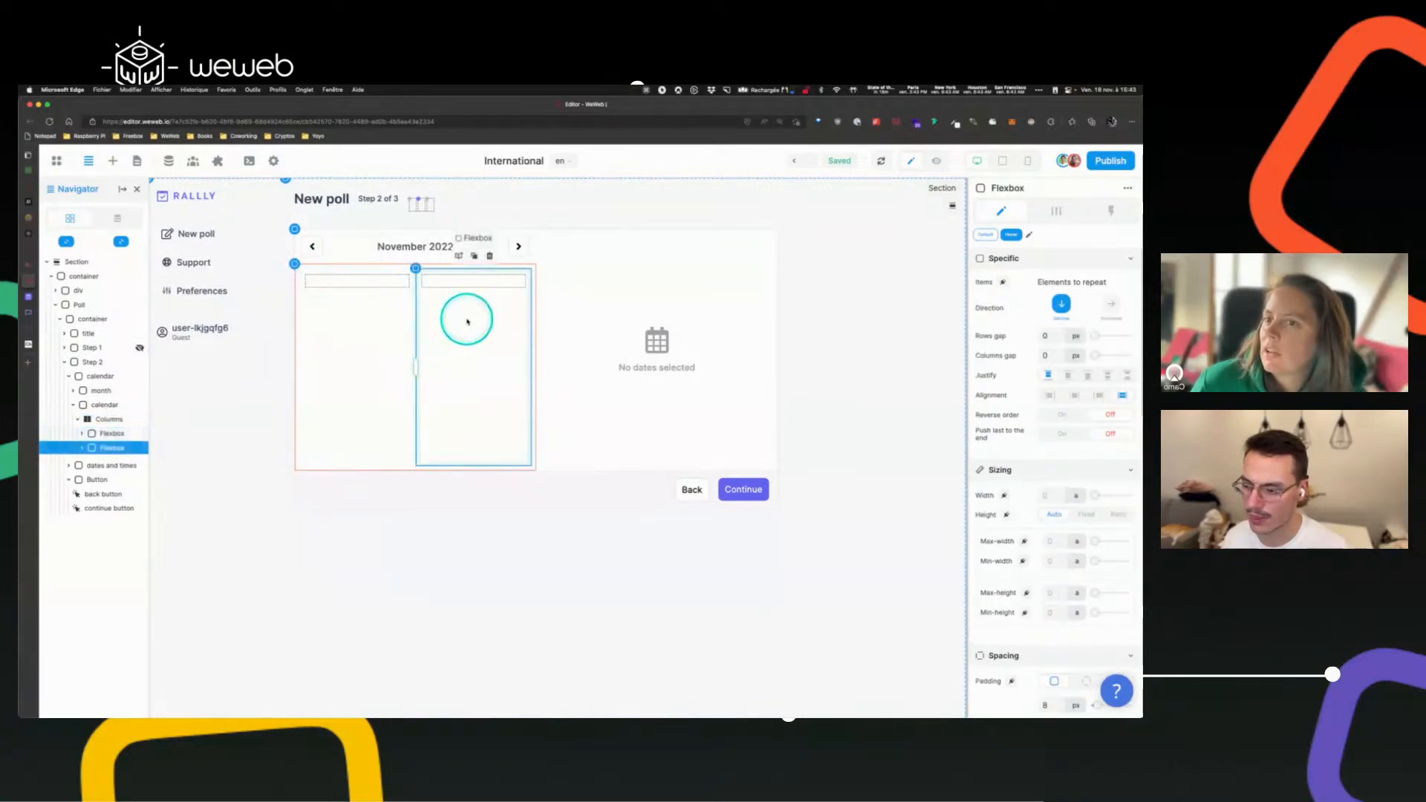
key(Delete)
- Set the padding of both the remaining Flexbox and its parent Columns element to 0 px
click(411, 281)
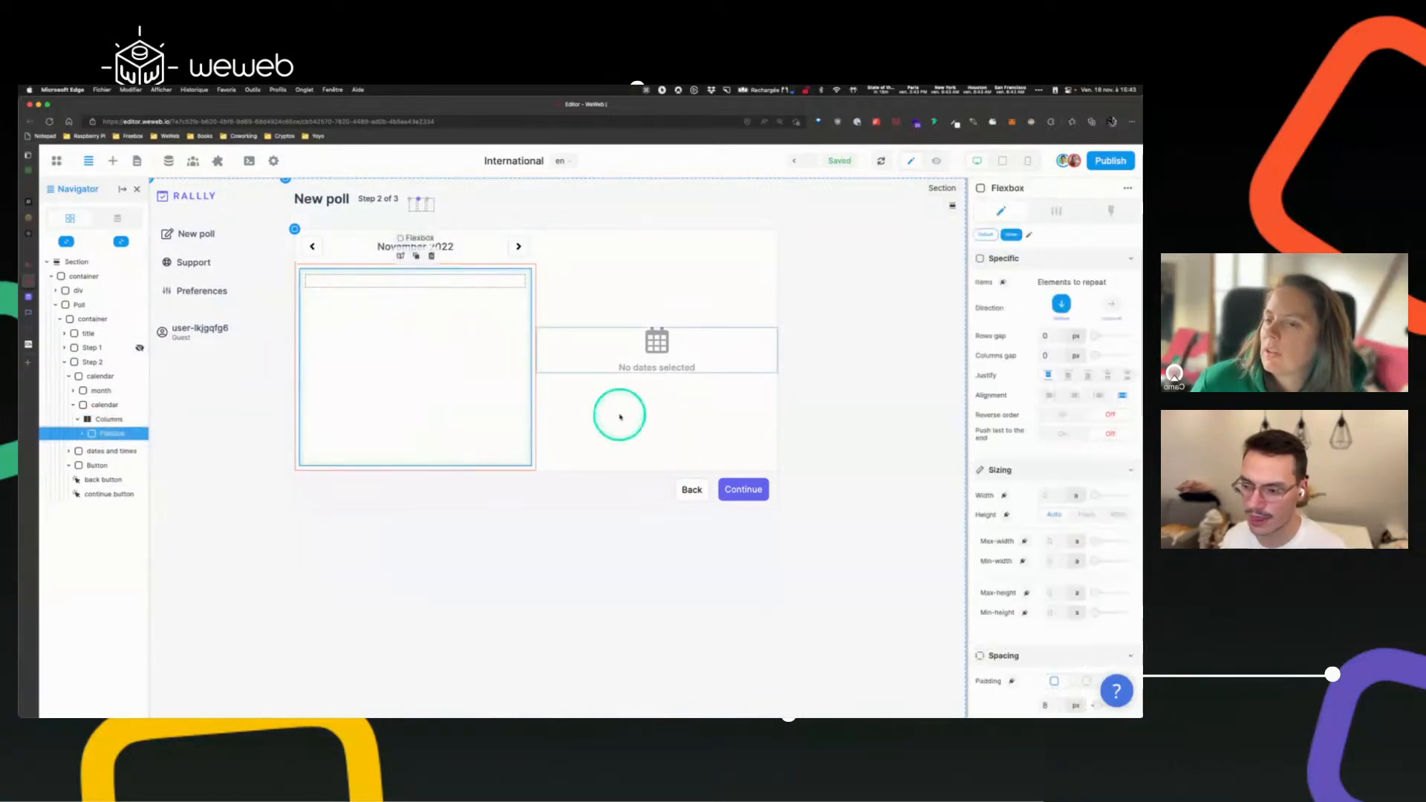
scroll(1079, 520, down, 5)
click(1049, 410)
text(0)
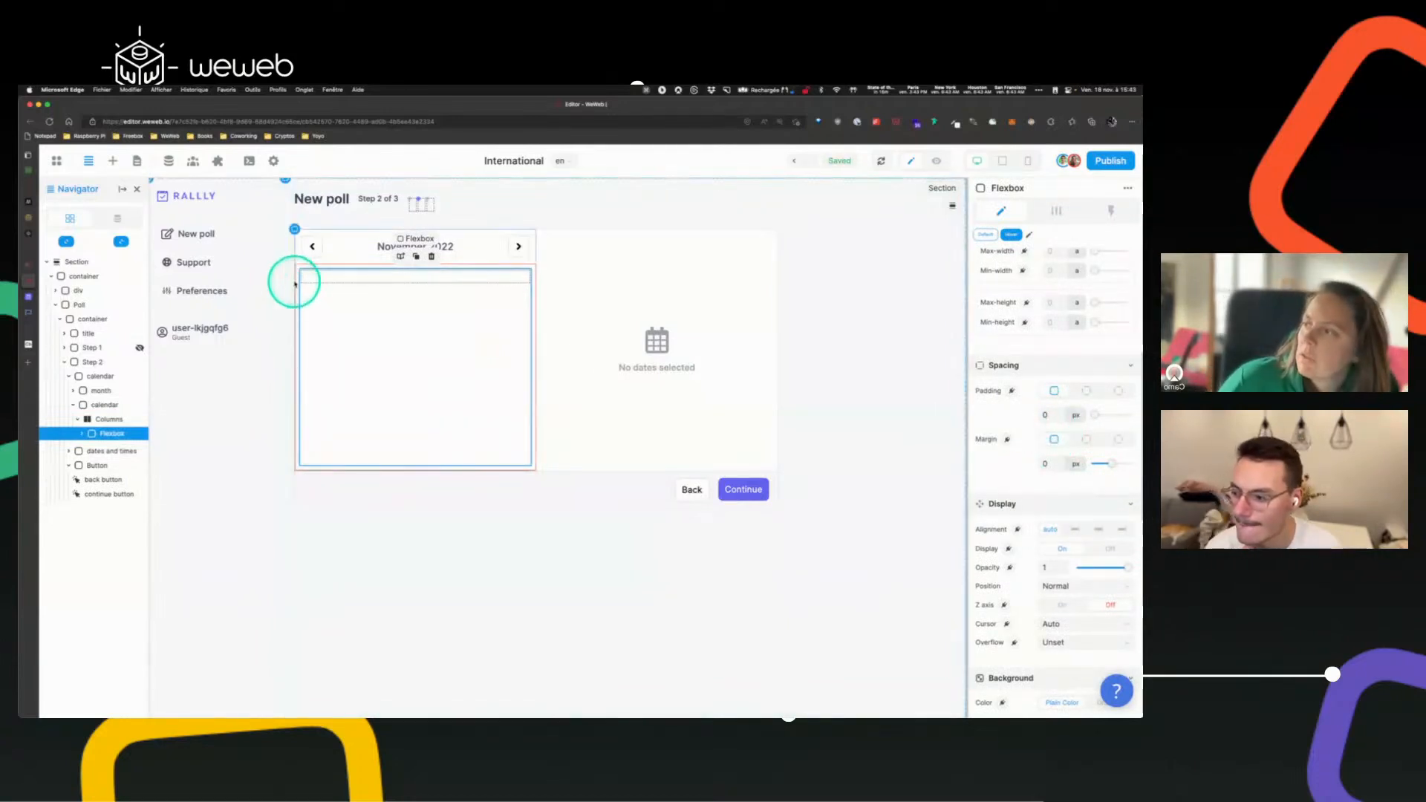
click(297, 279)
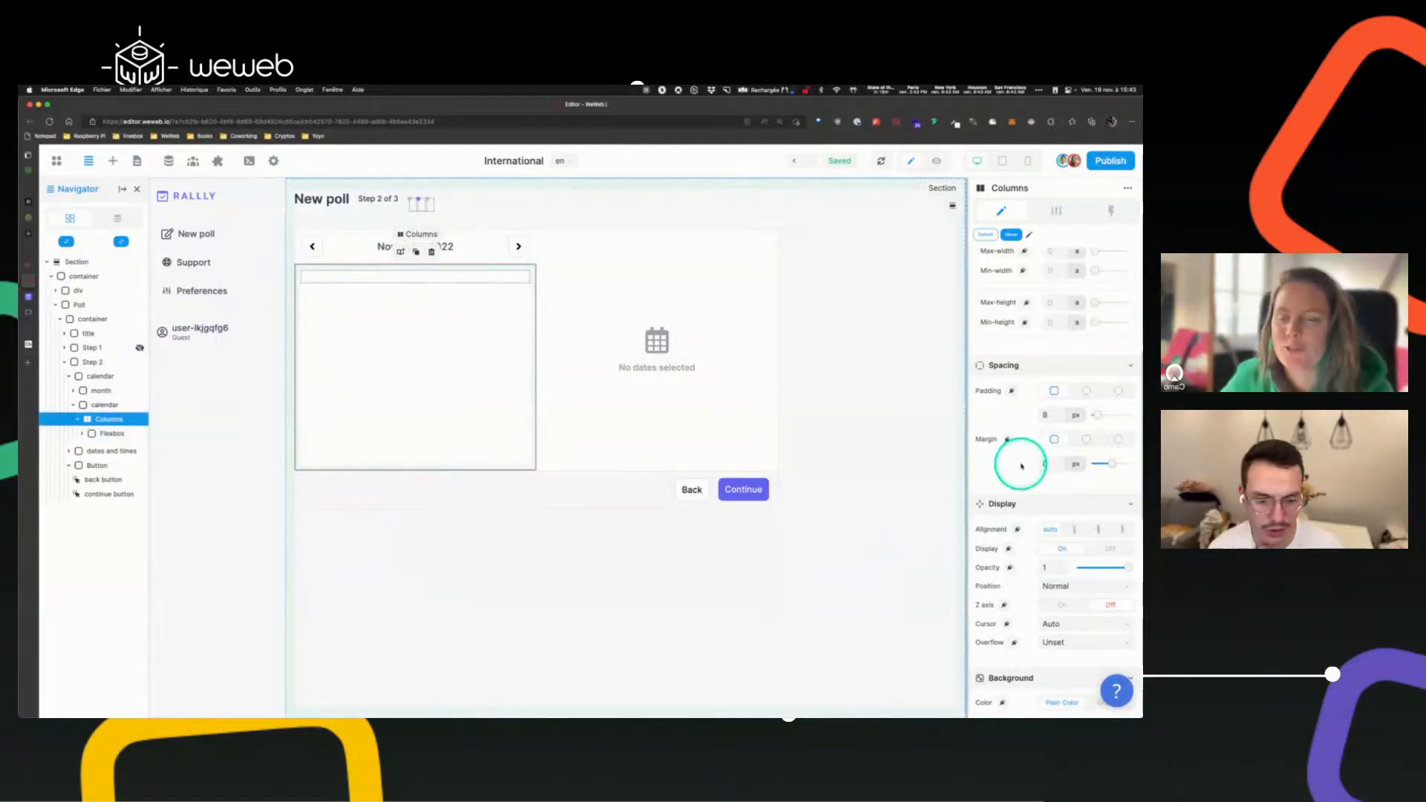
double_click(1050, 416)
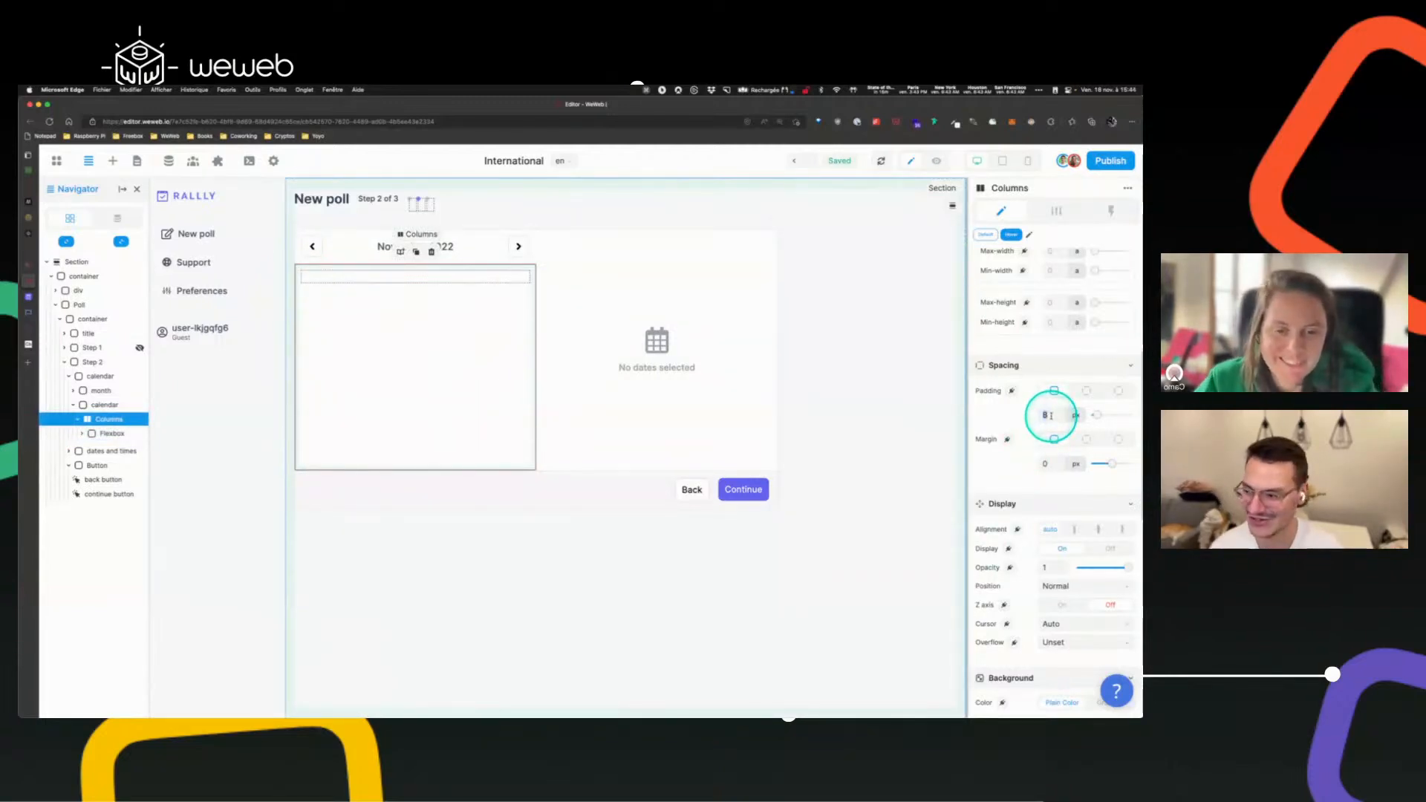
text(0)
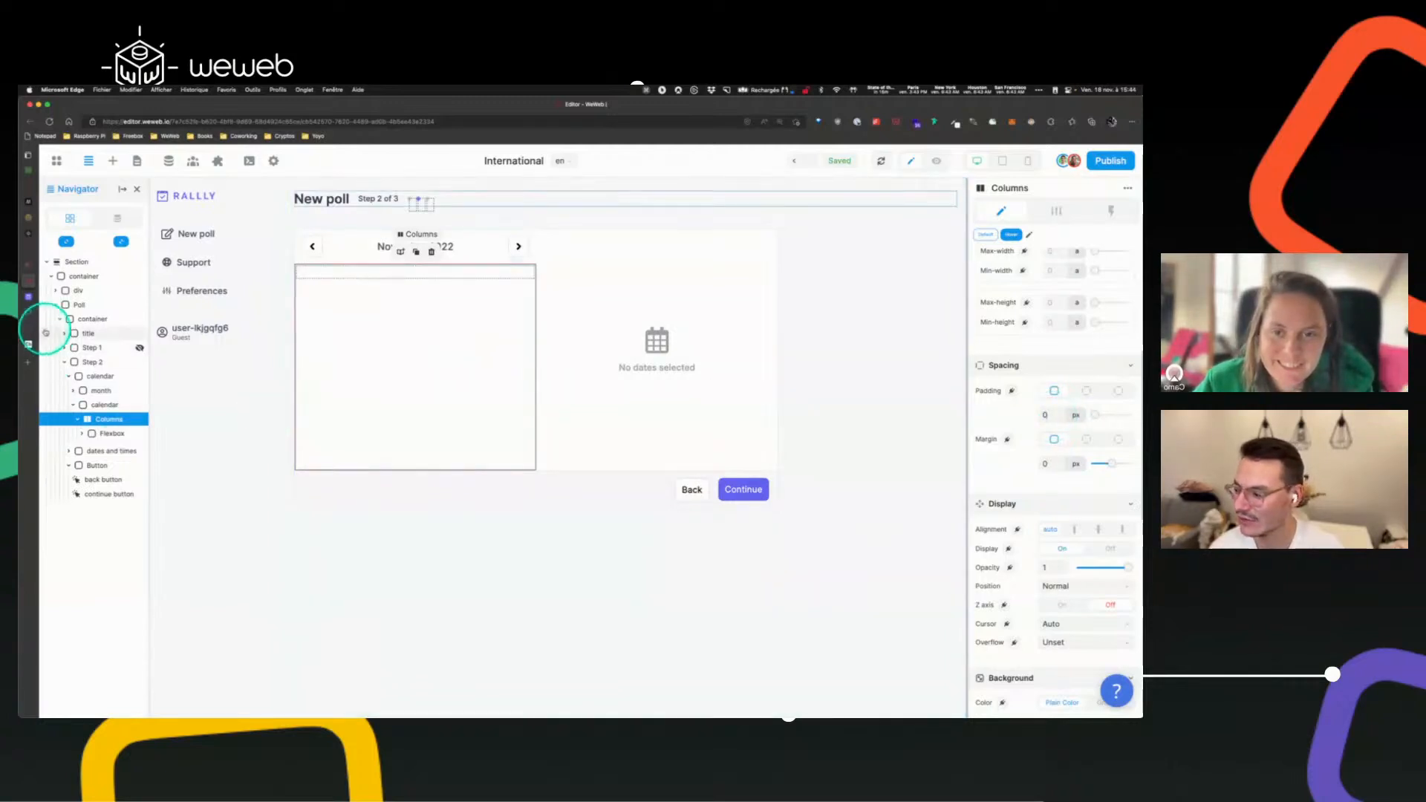
- Search the elements for "text", add a Text element inside the Flexbox and change its content to "Mo"
click(113, 161)
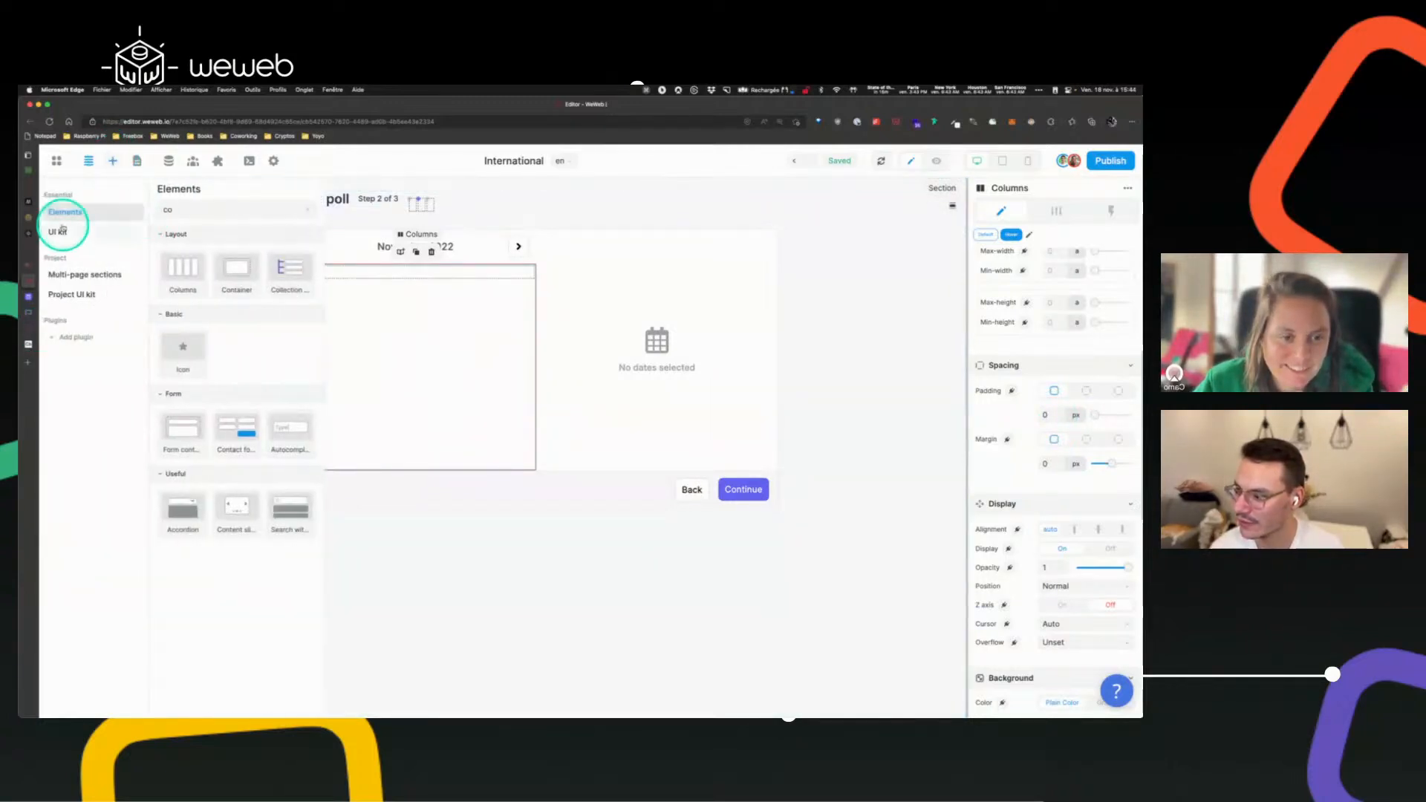
click(168, 209)
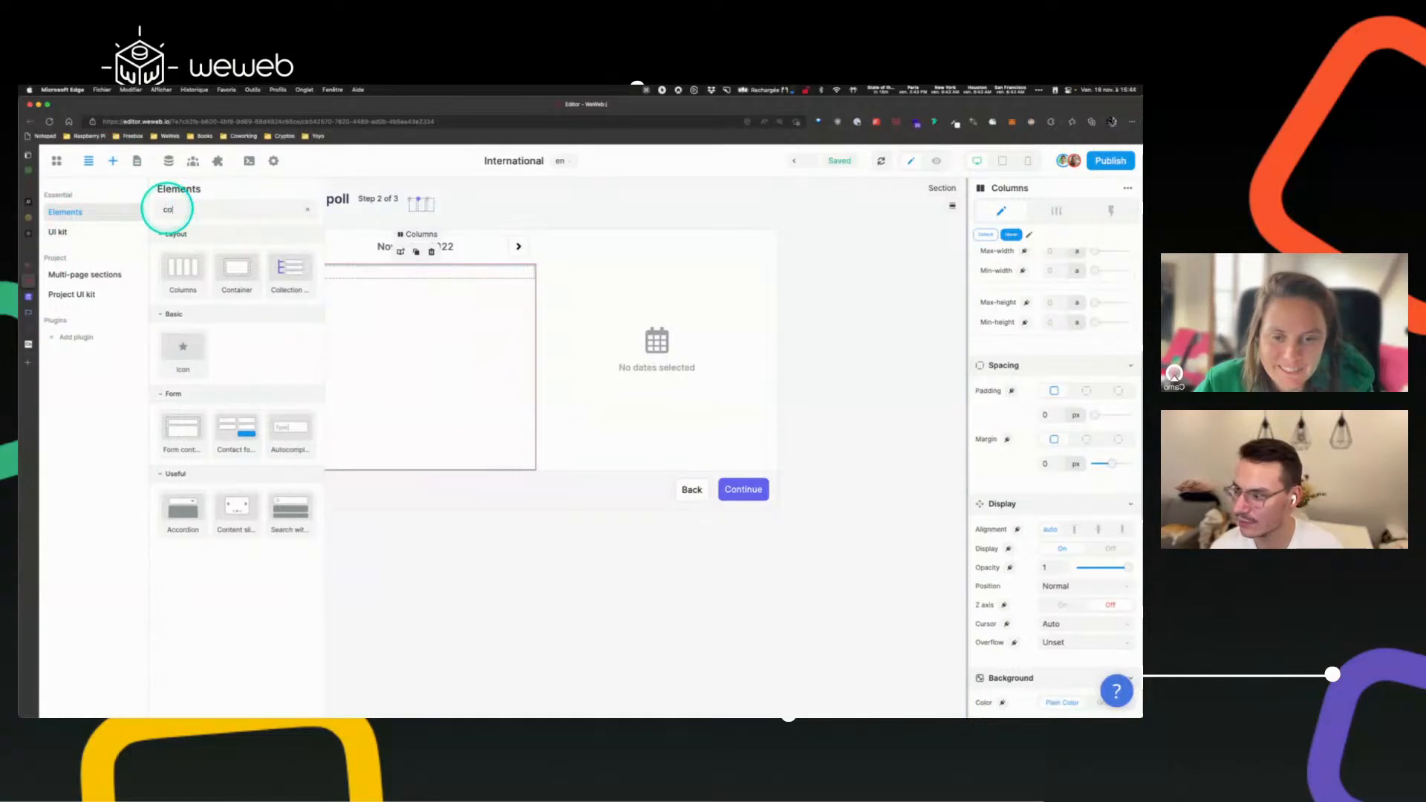
key(BackSpace)
key(BackSpace)
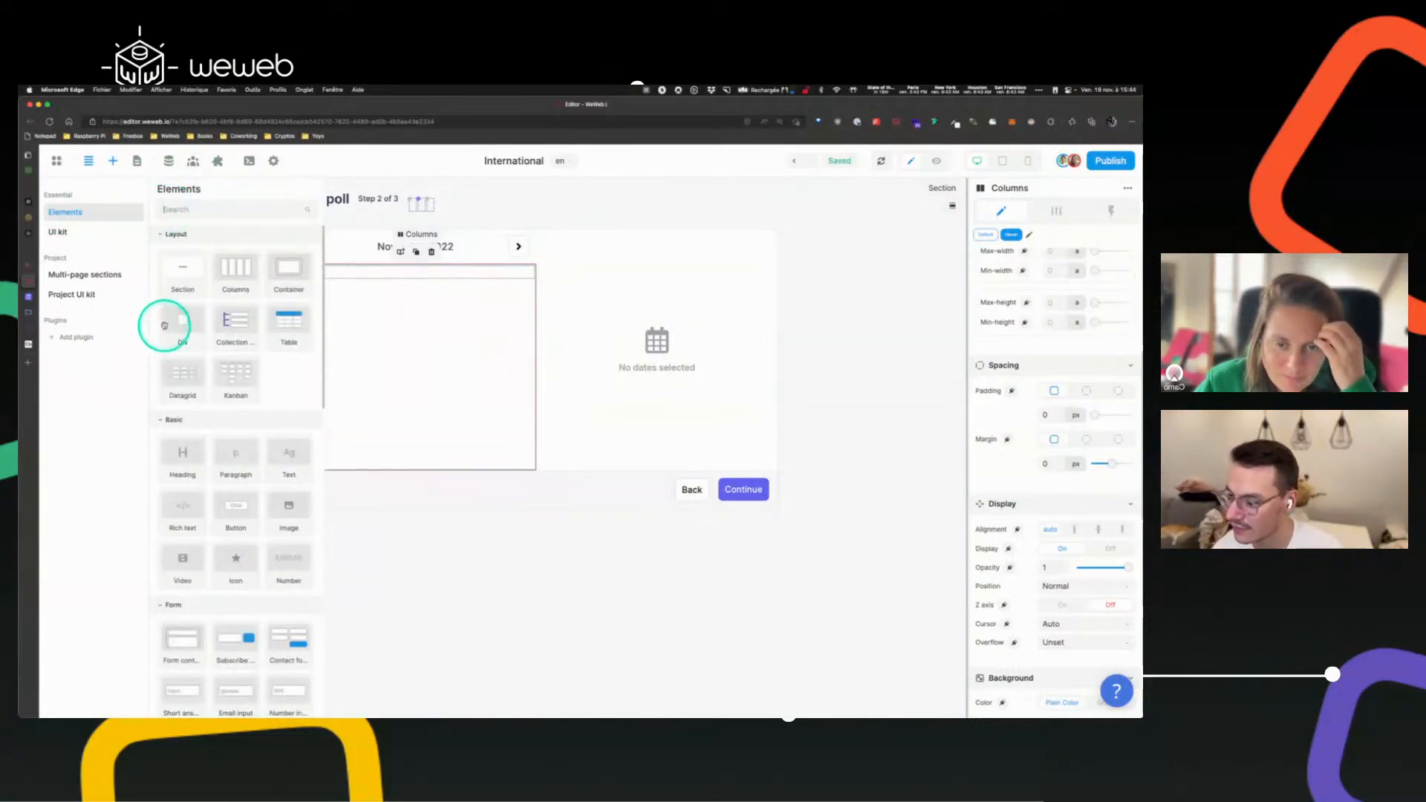
text(text)
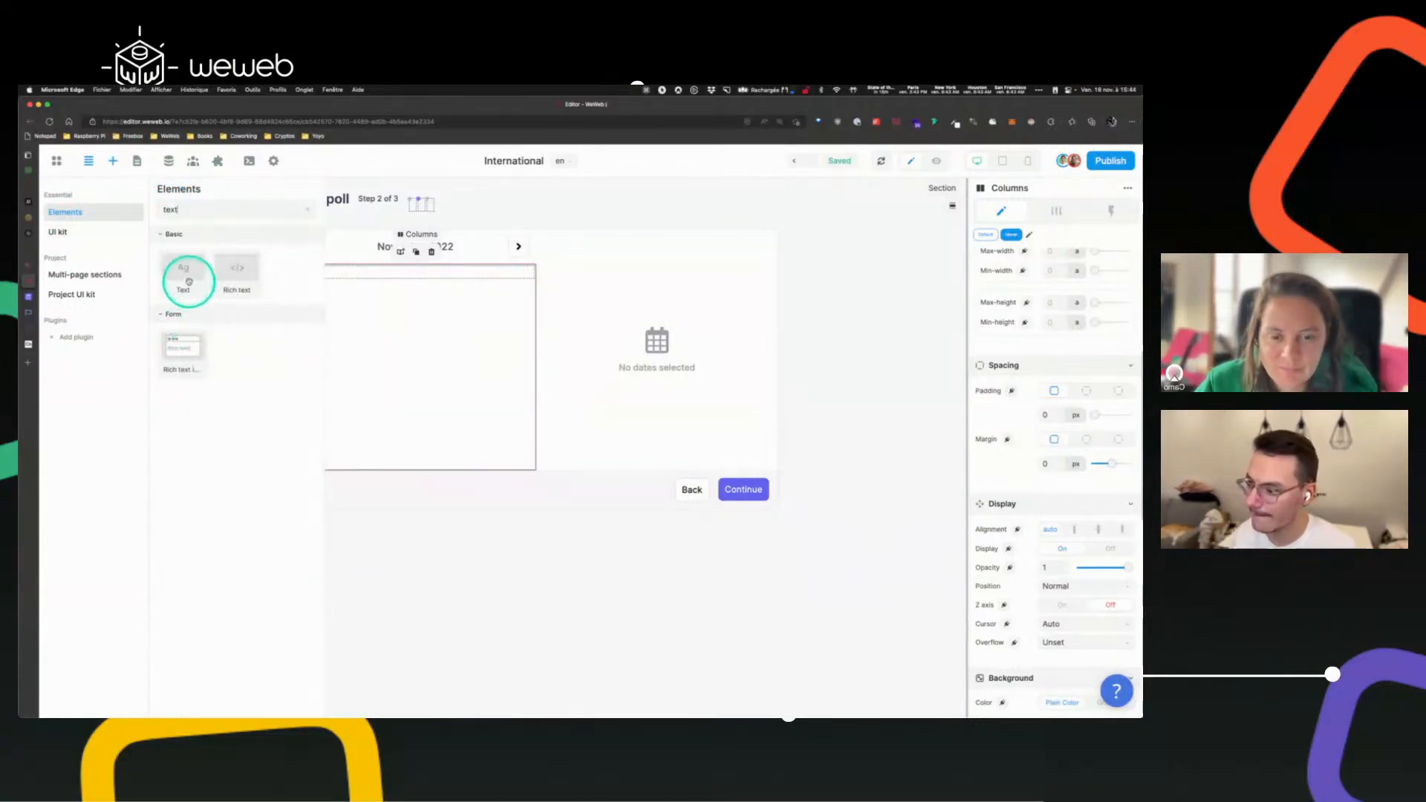
drag(183, 269, 381, 286)
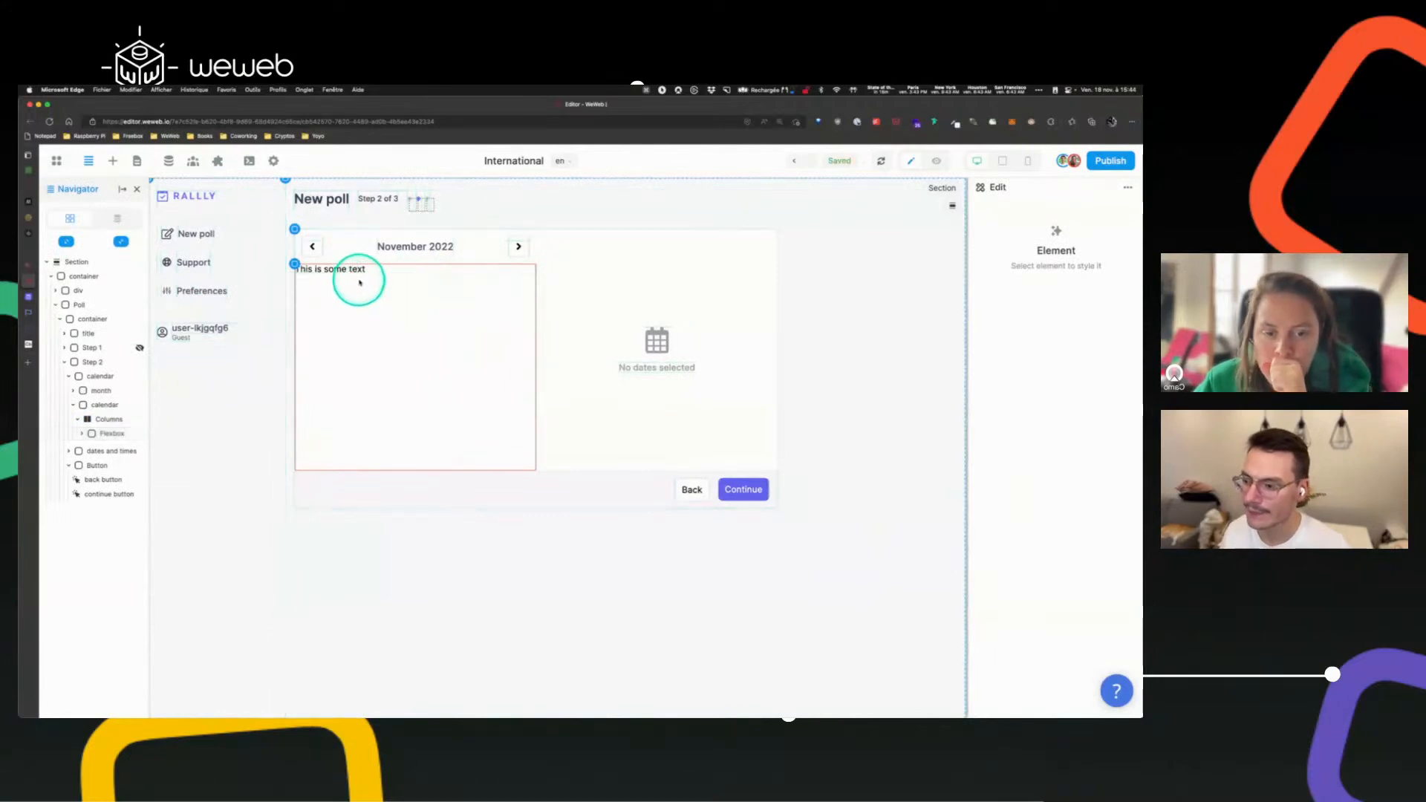
click(364, 269)
text(Mo)
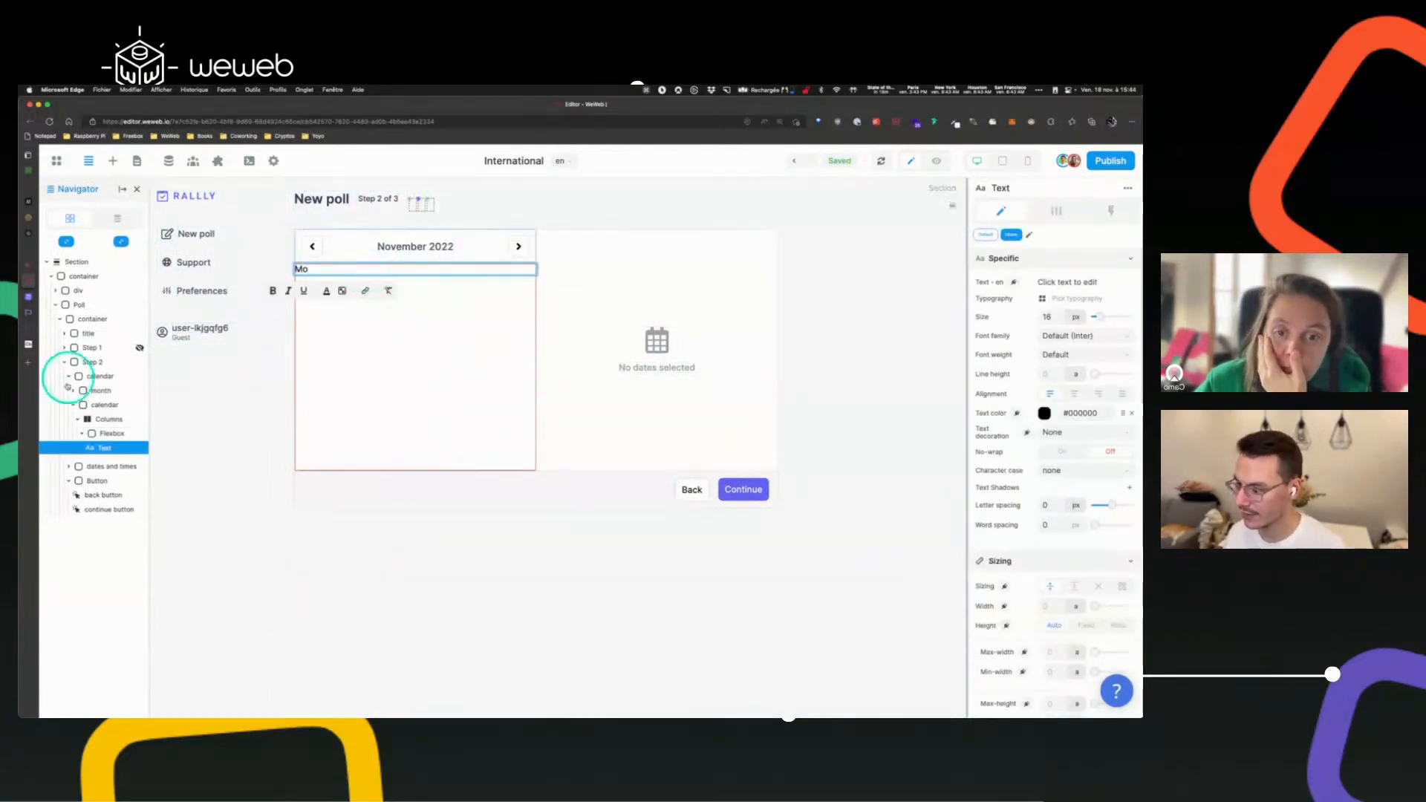
- Rename the Columns element as week and its Flexbox as day, leaving week selected
double_click(125, 418)
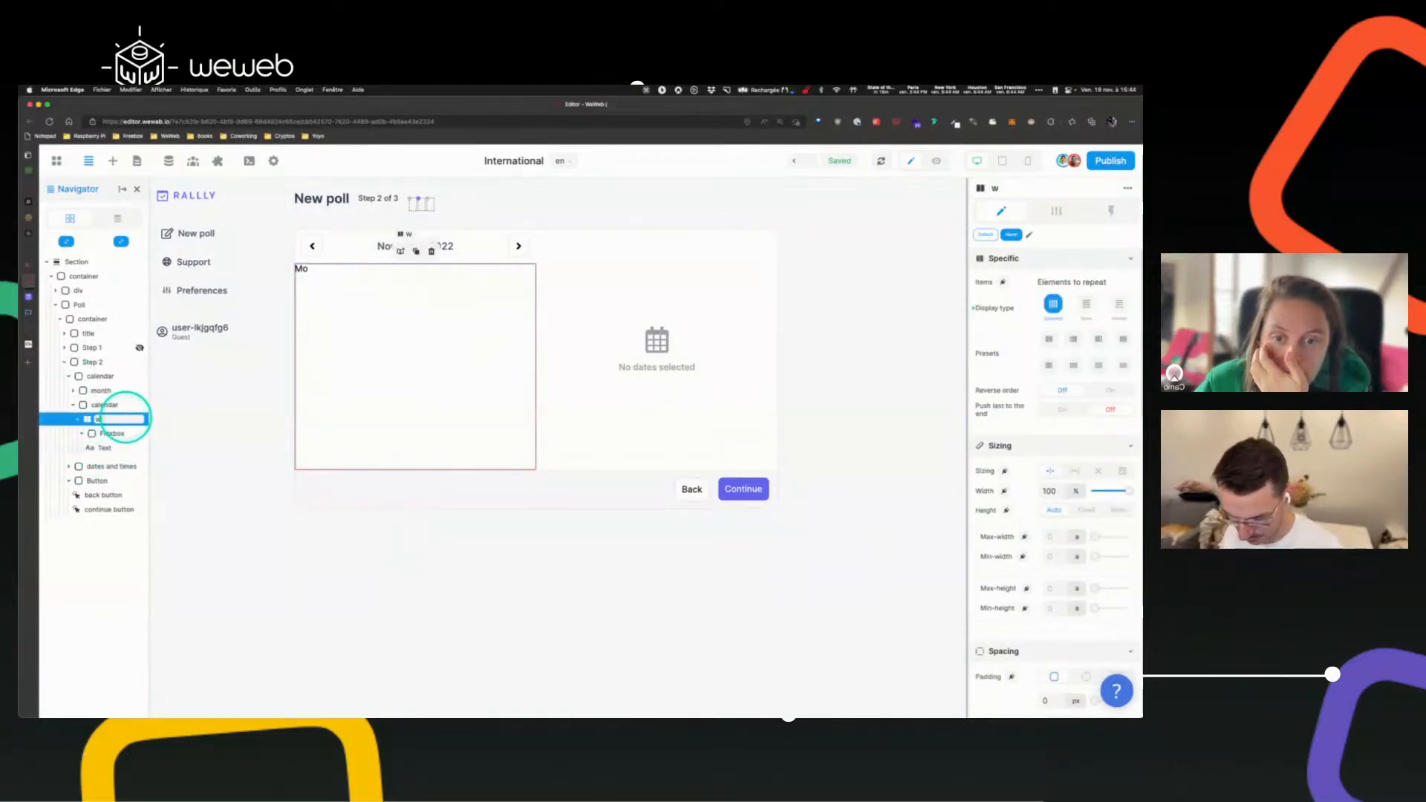
double_click(120, 434)
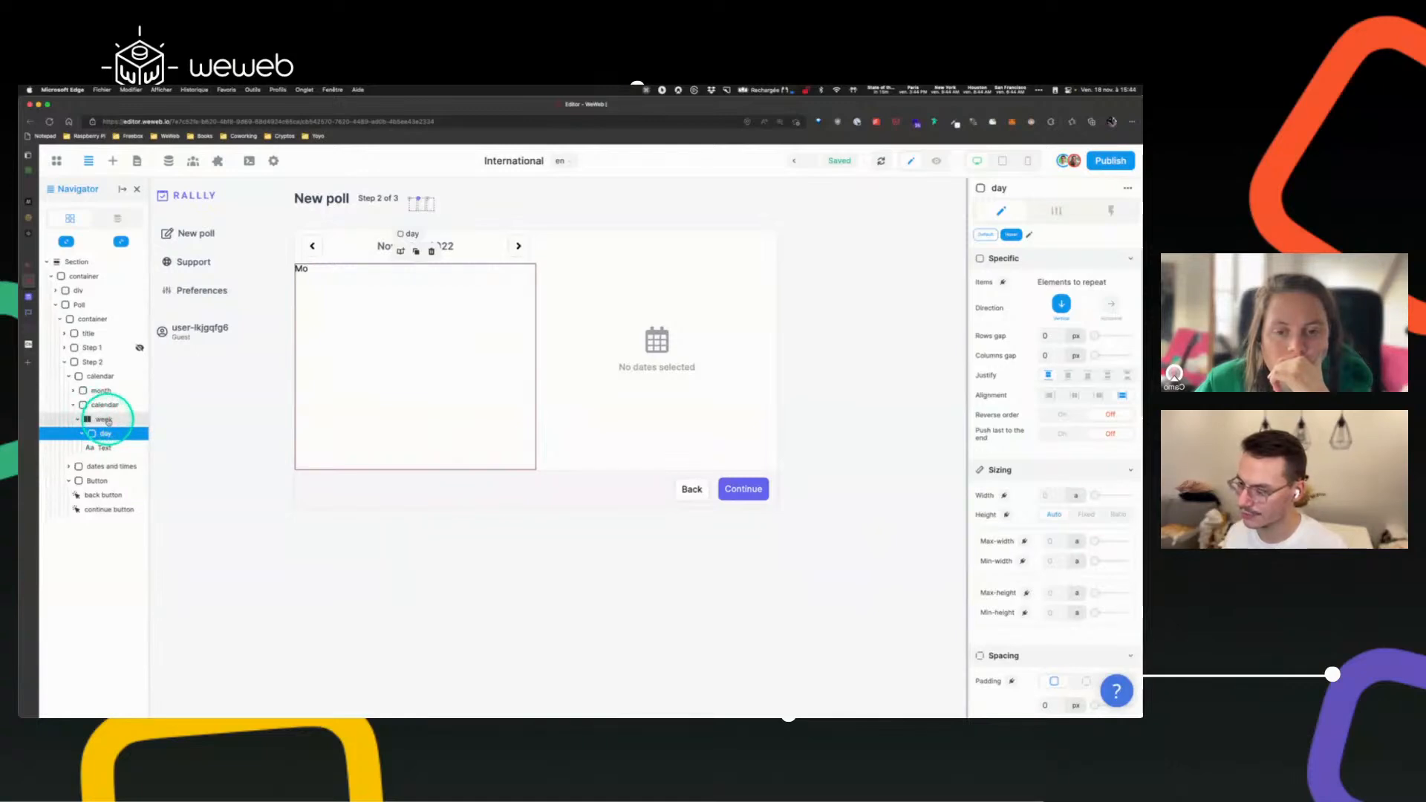
click(107, 421)
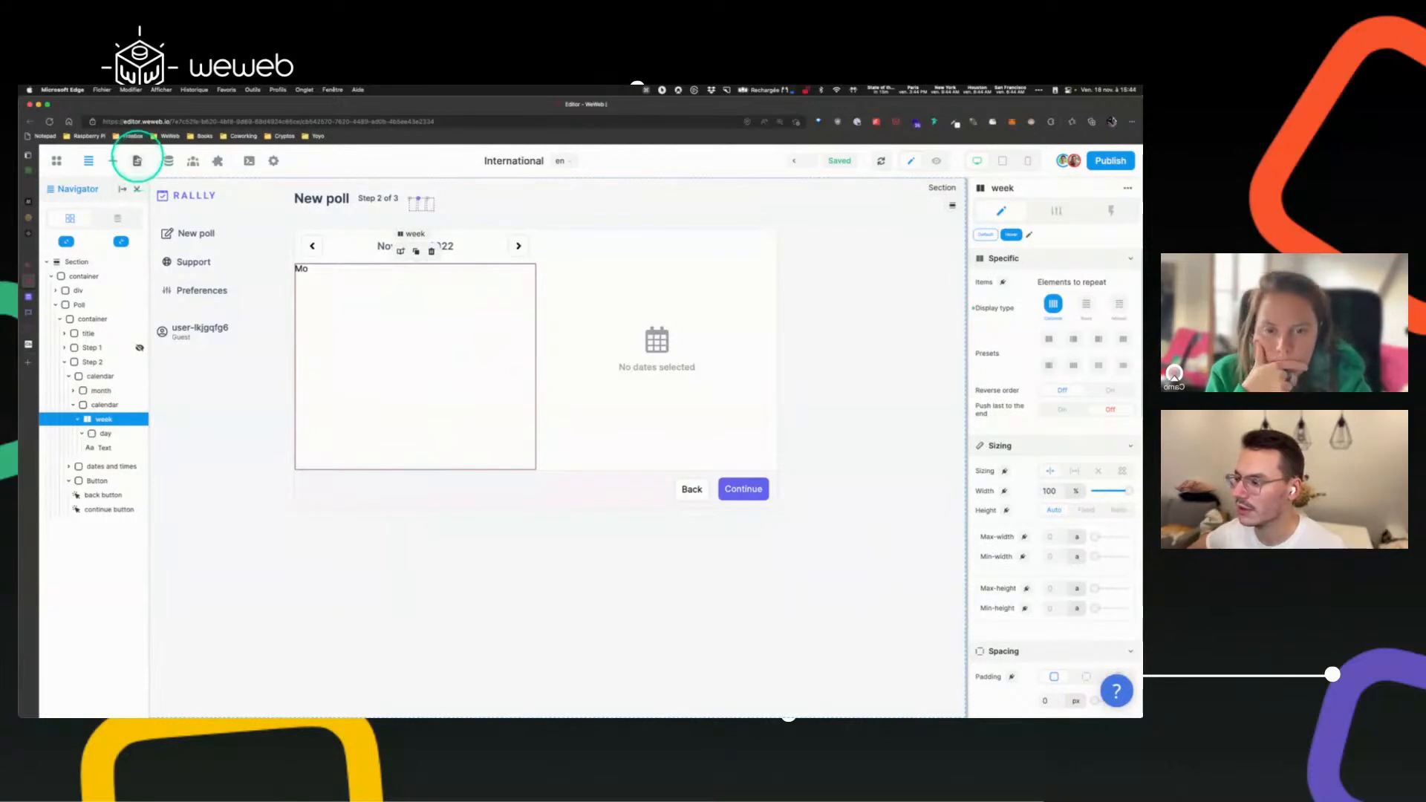
- Start a new project variable named daysInWeek and set its type to Array
click(169, 160)
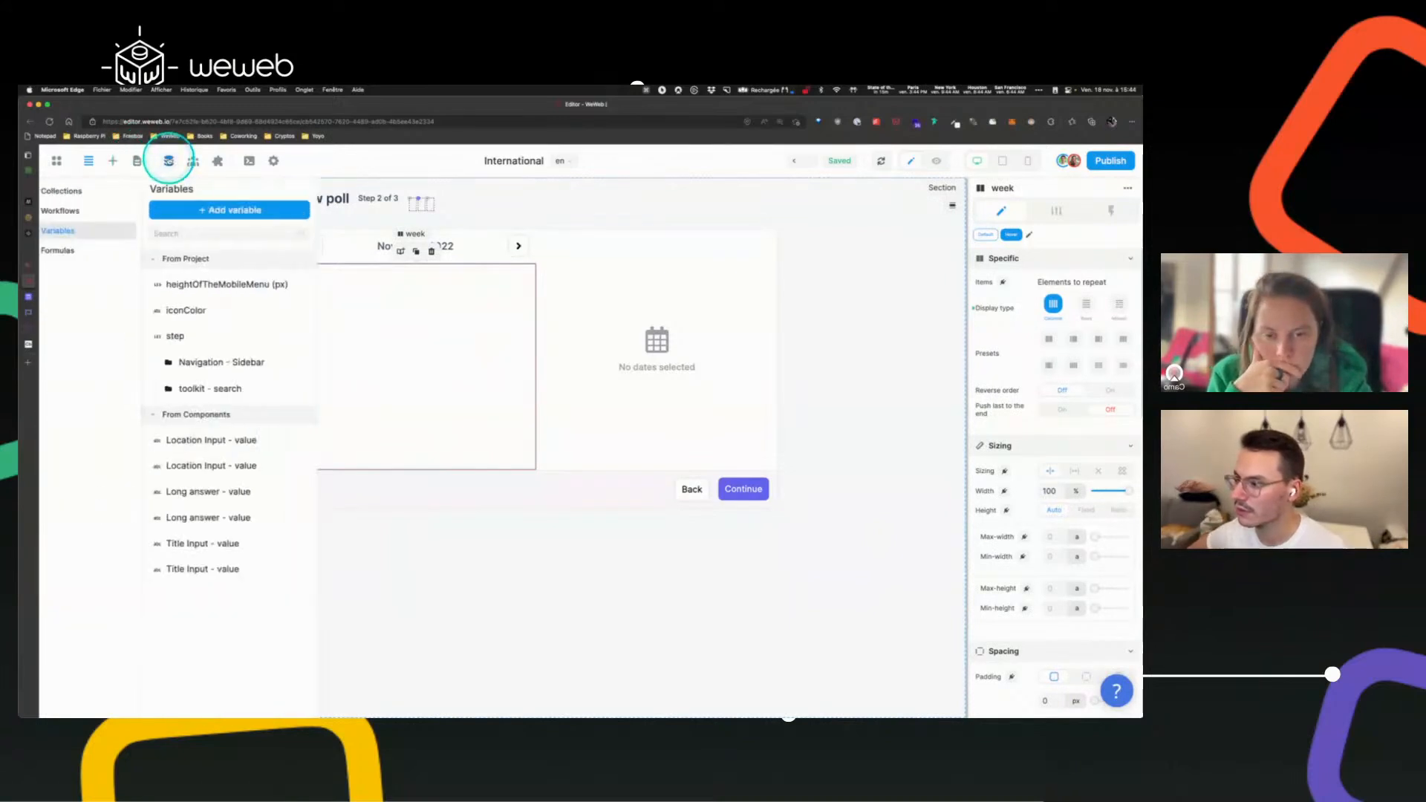
click(224, 211)
text(daysInWeek)
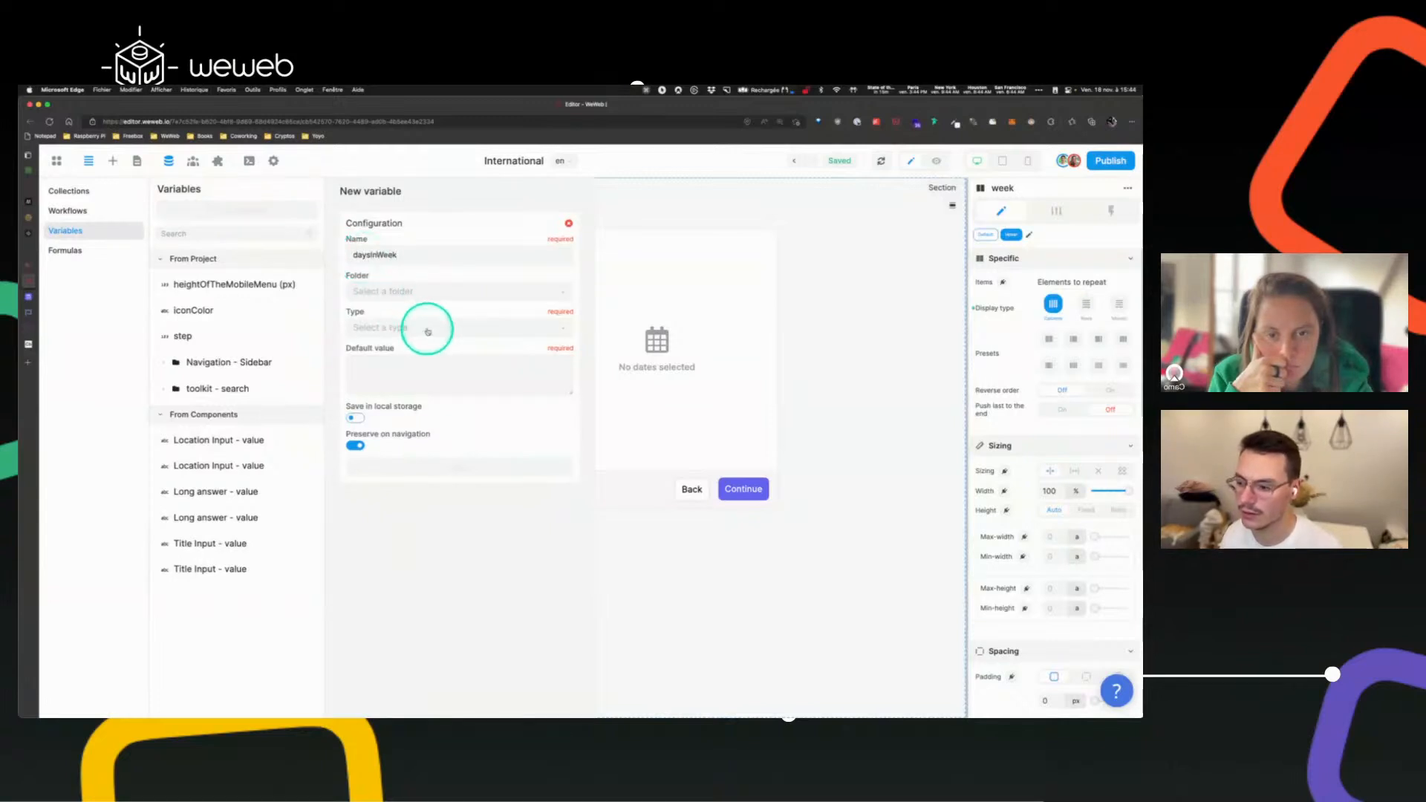
click(427, 331)
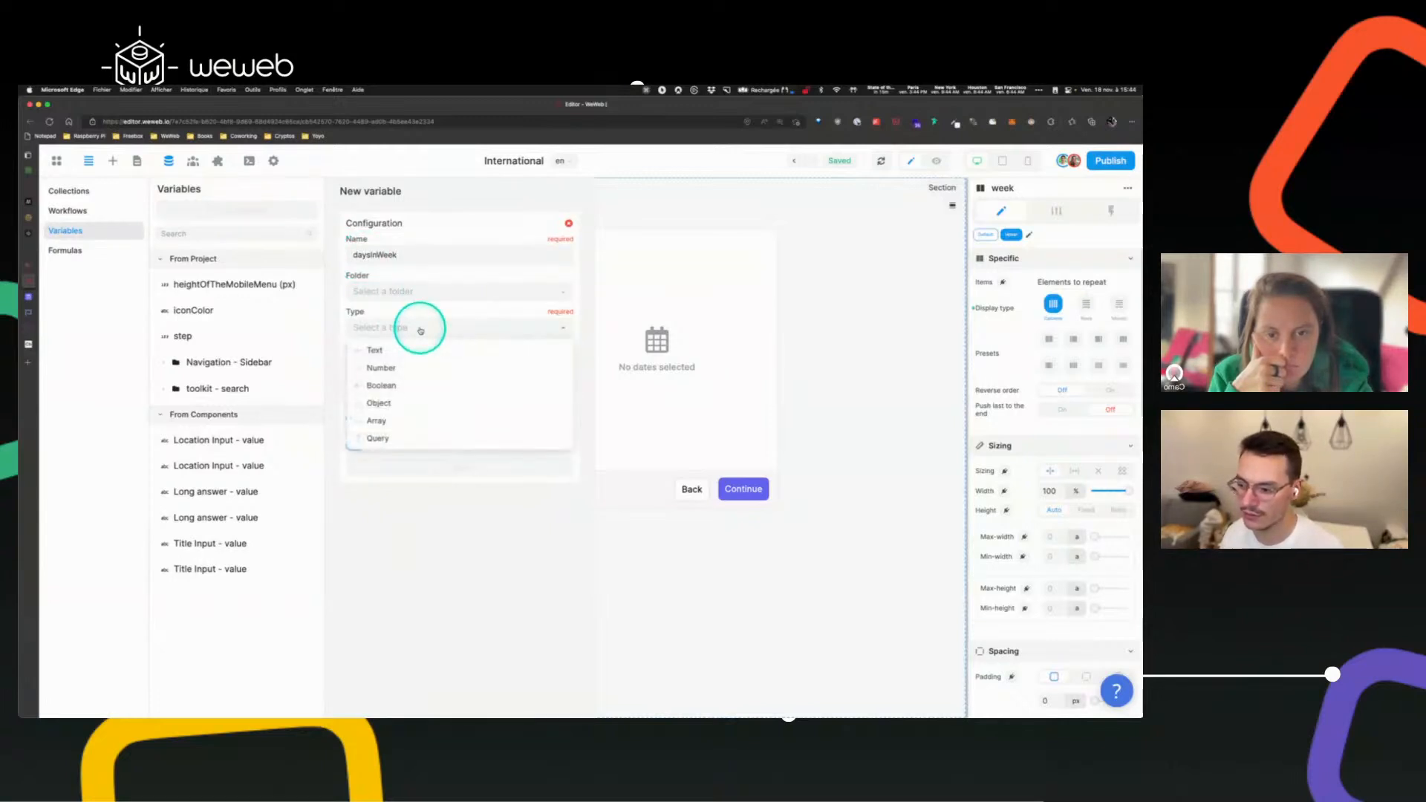
click(377, 420)
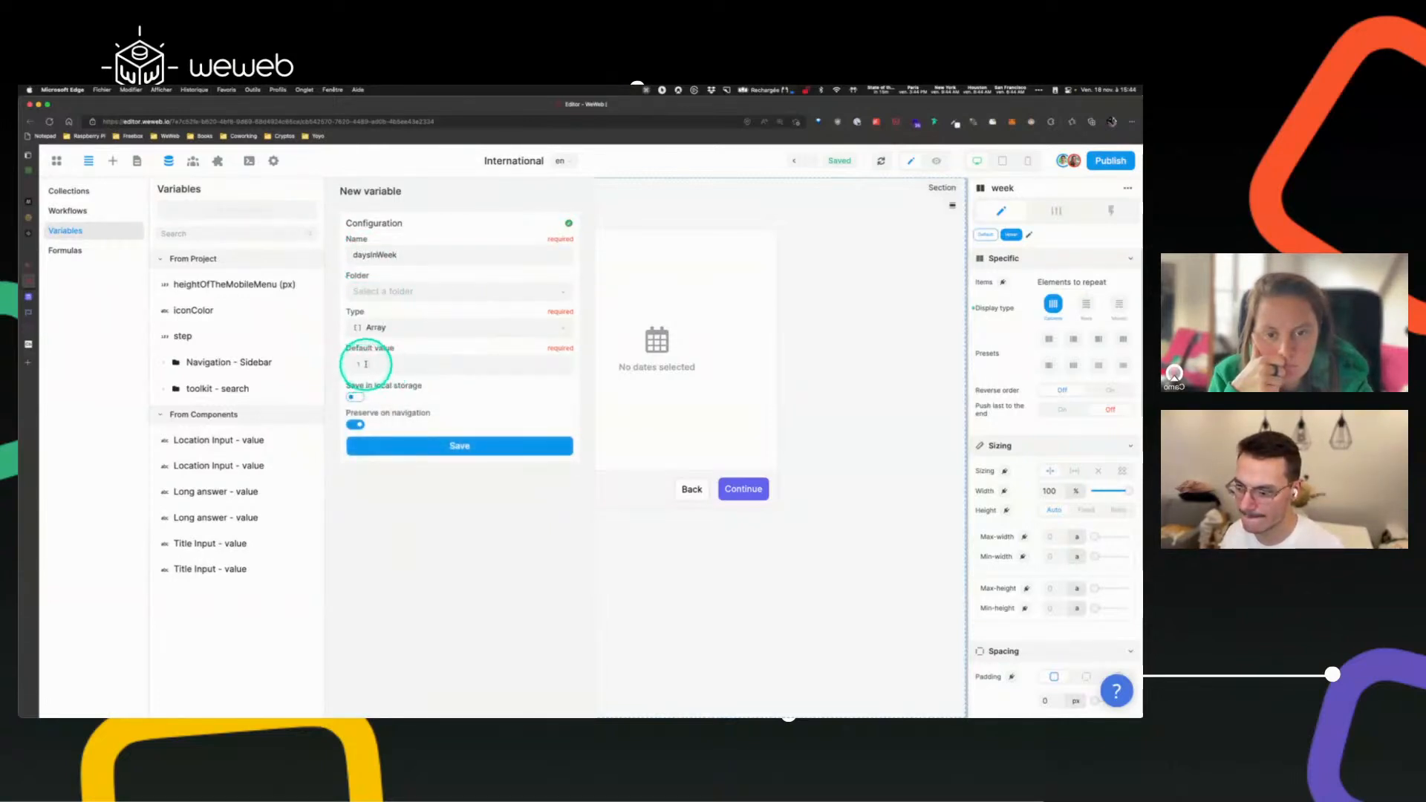
- Set the variable's default value to ["Mo","Tu","We","Th","Fr","Sa","Su"], save it and return to the page
click(392, 364)
text(["Mo)
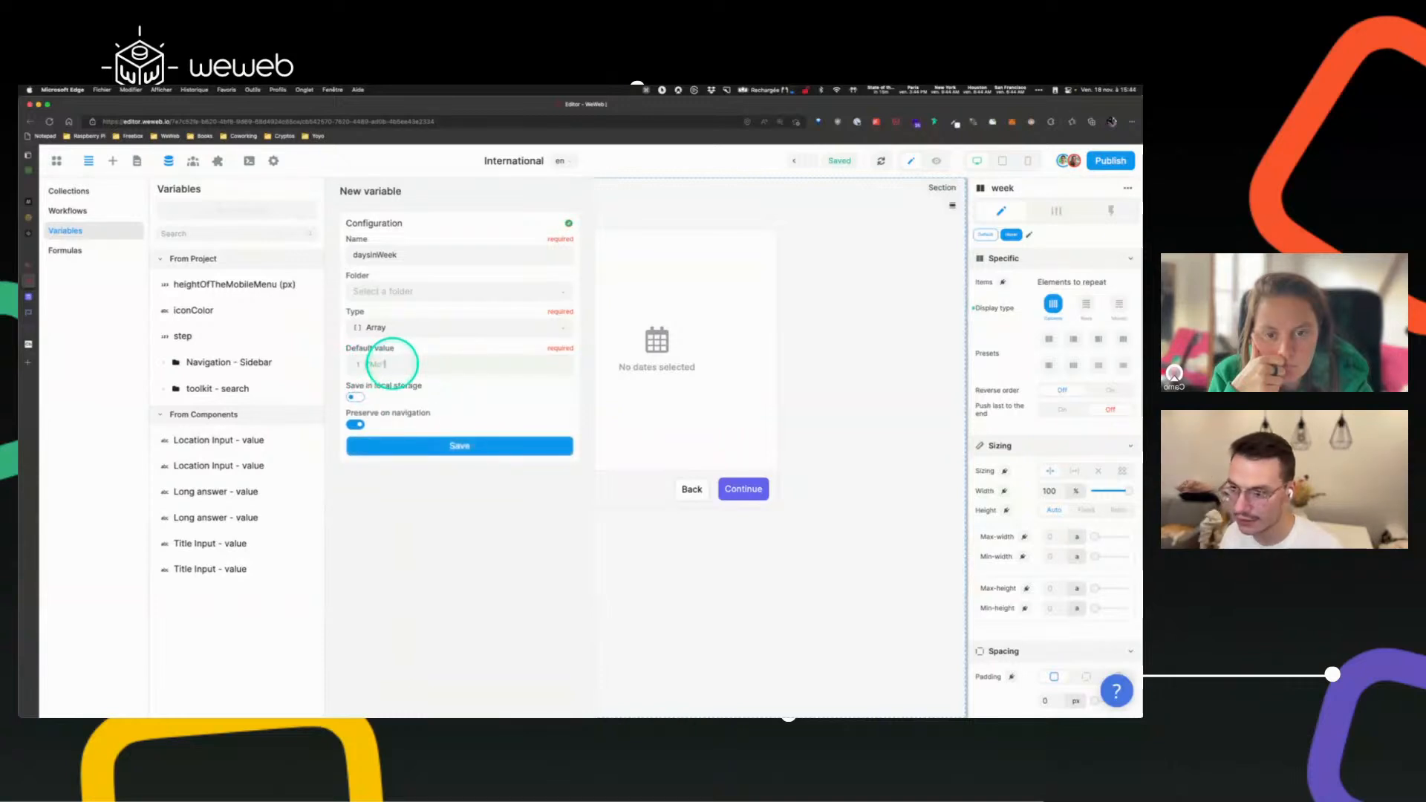
text(","Tu)
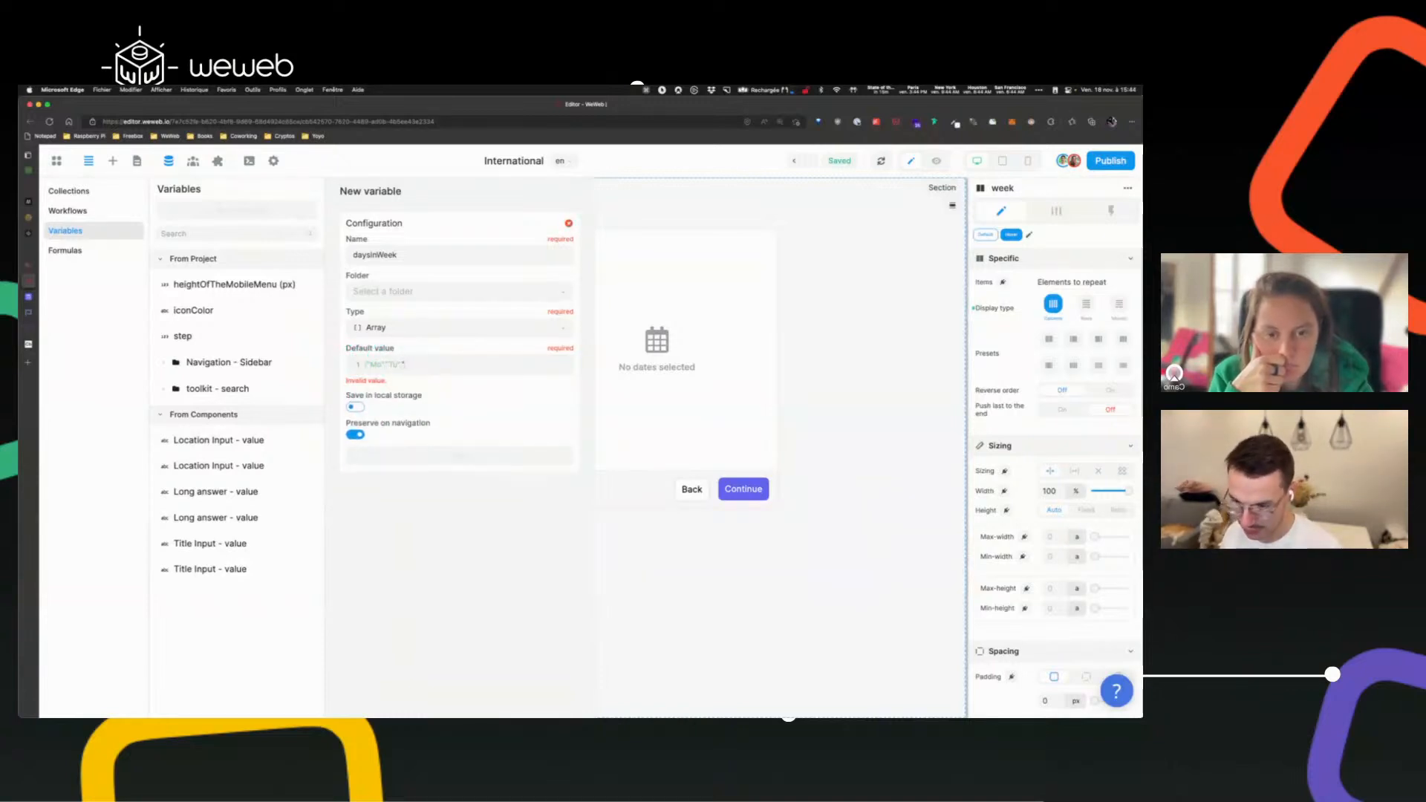
text(","We",)
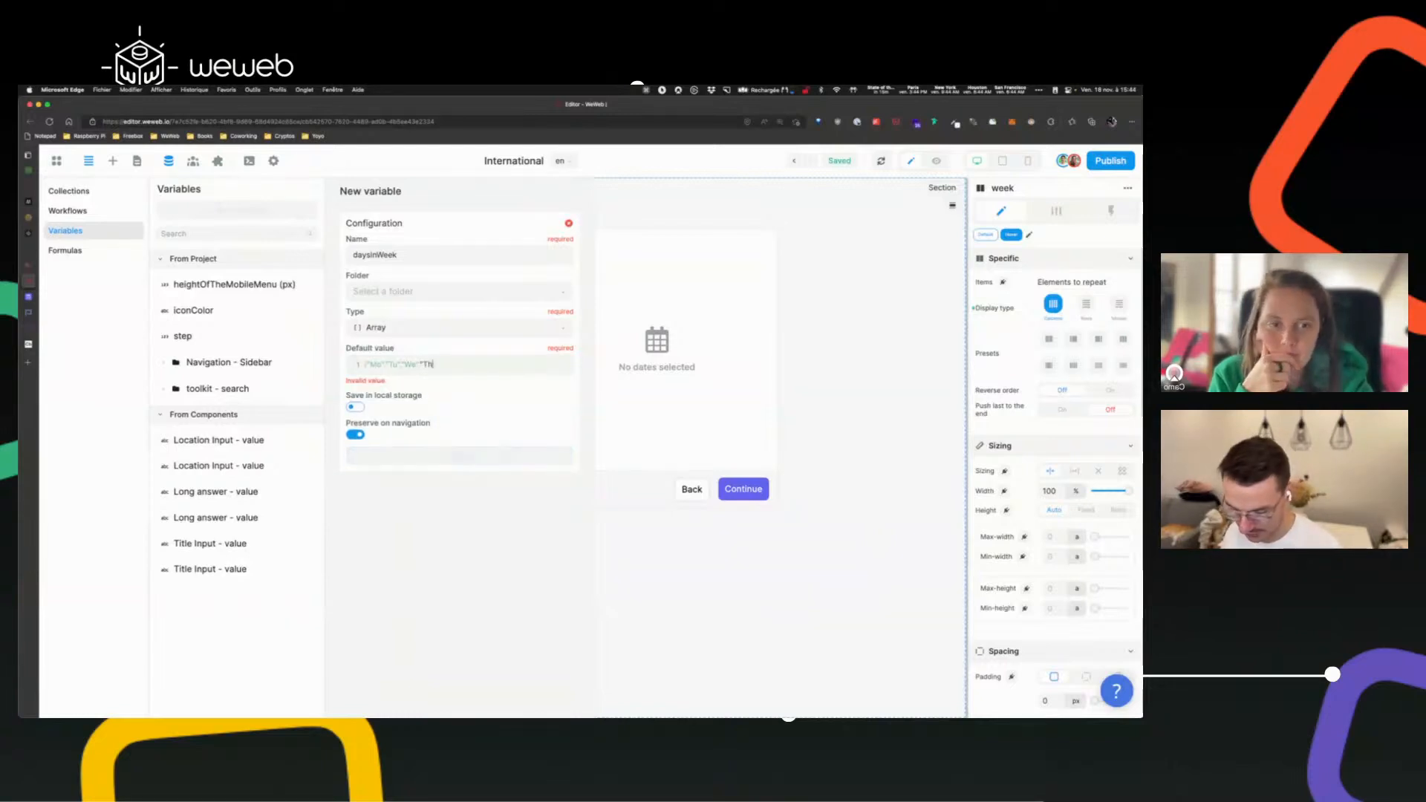
text("Th)
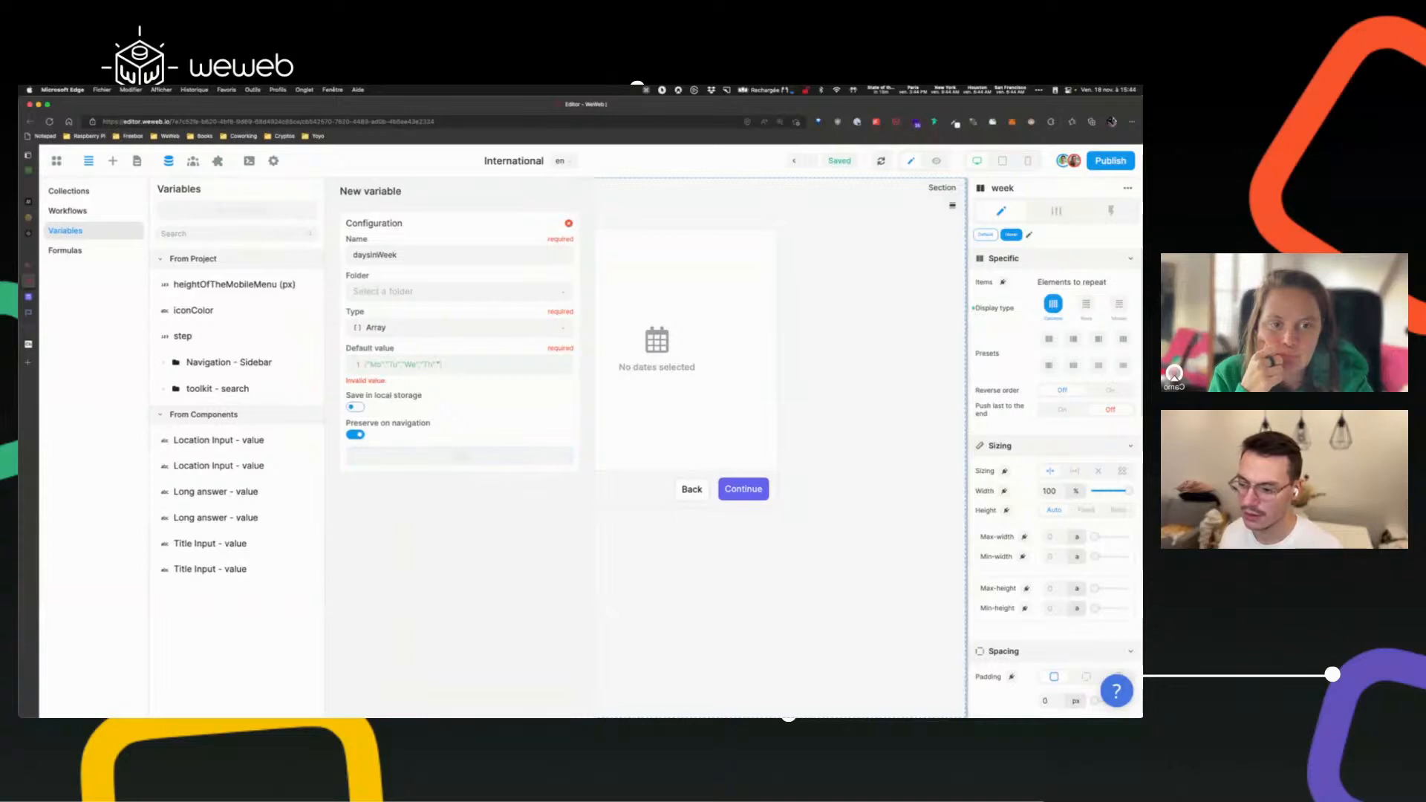
text(","Fr)
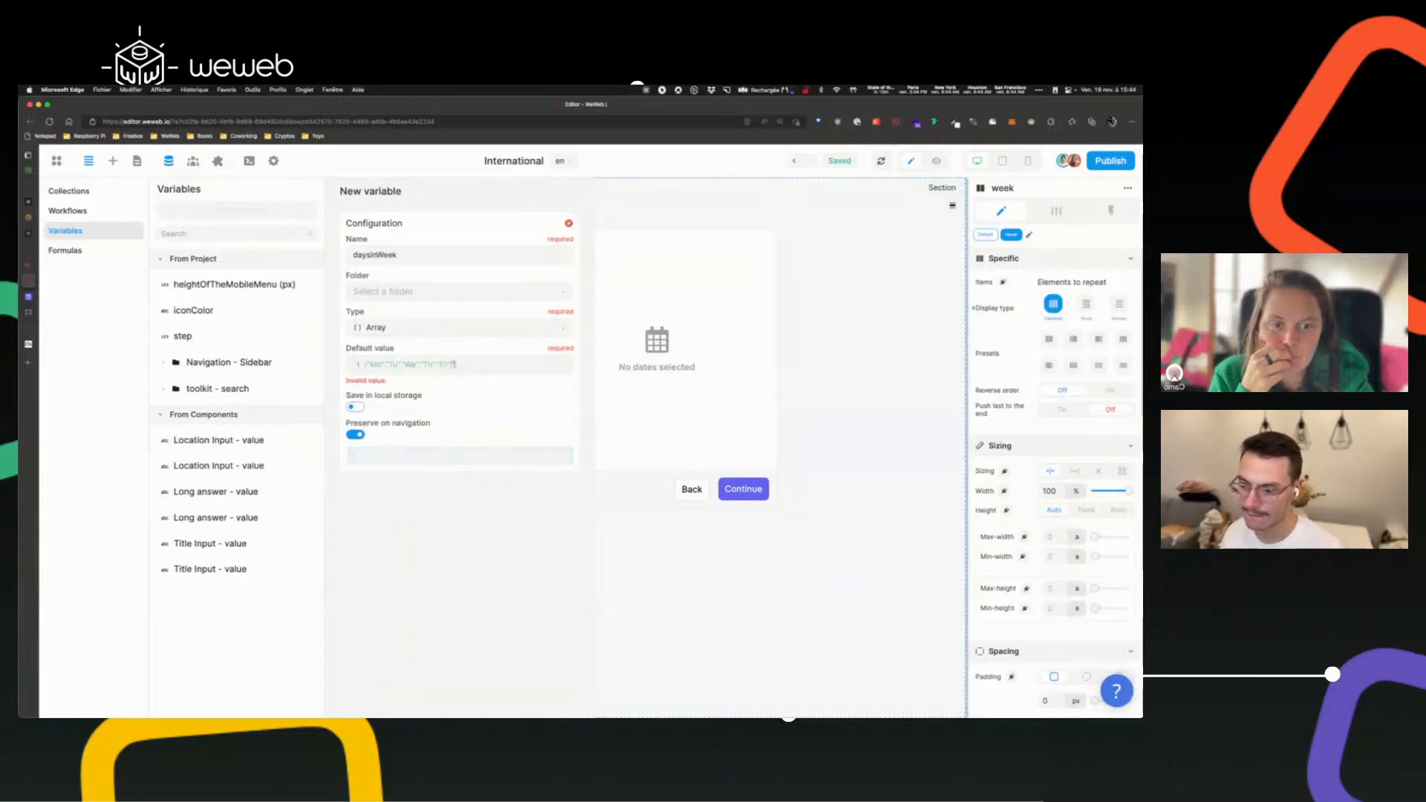
text(","Sa",)
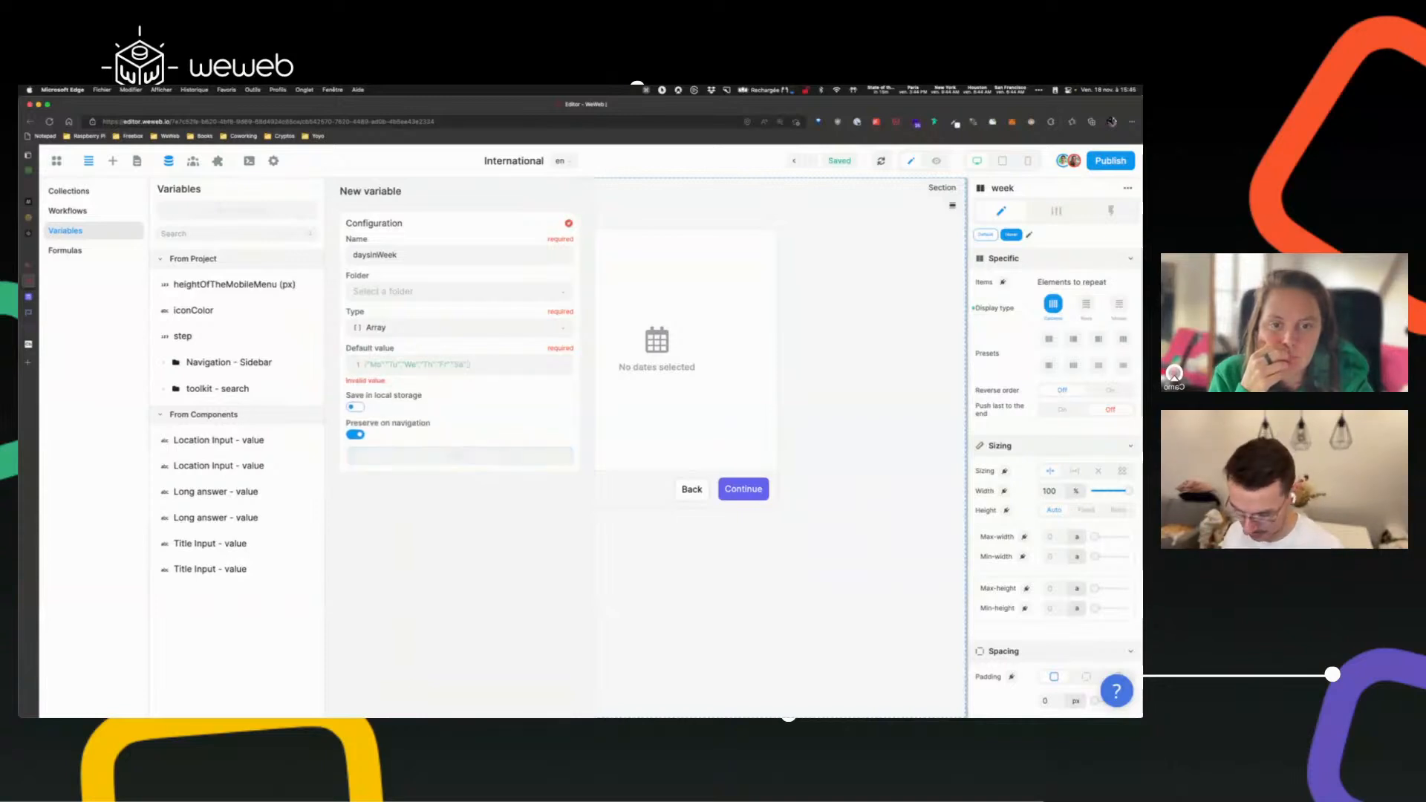
text("Su"])
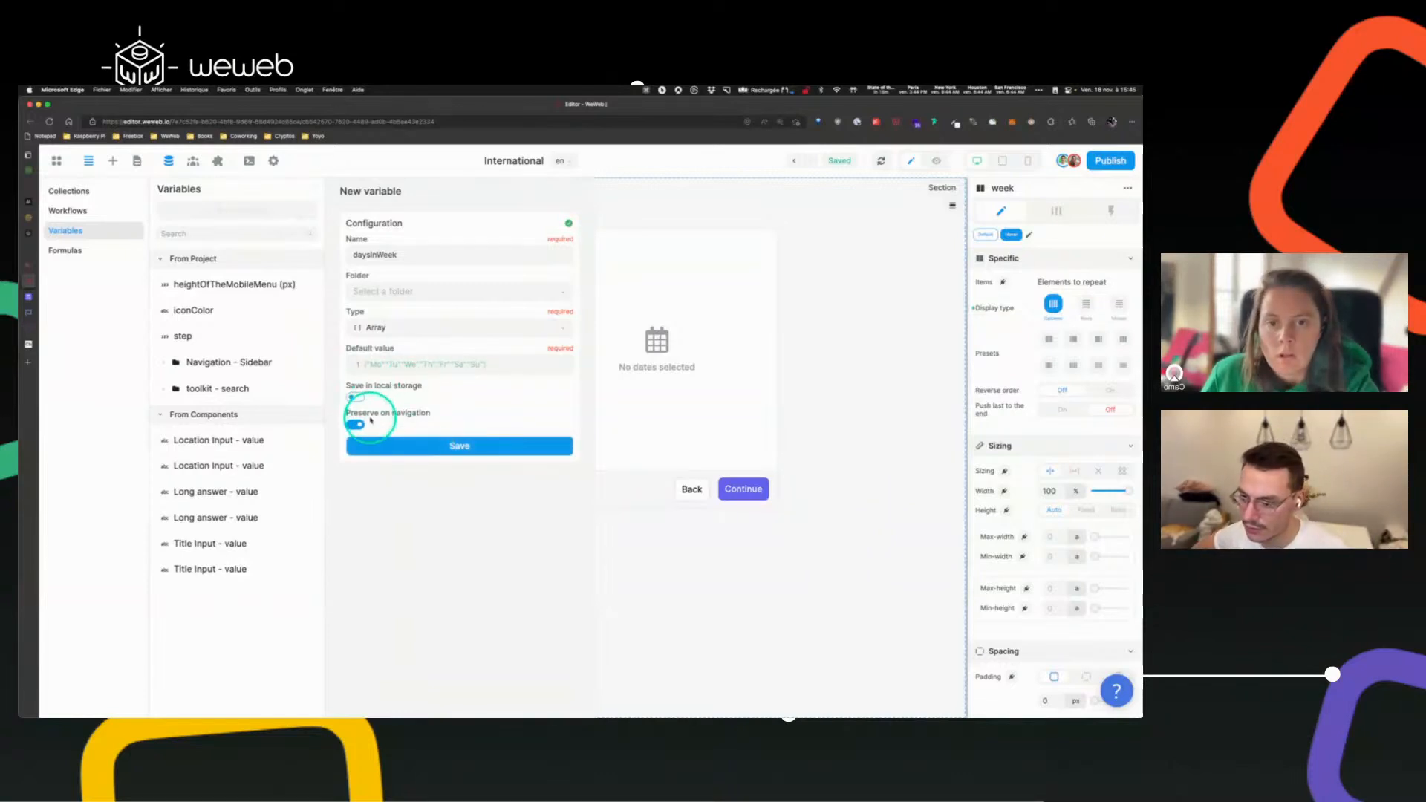
click(420, 449)
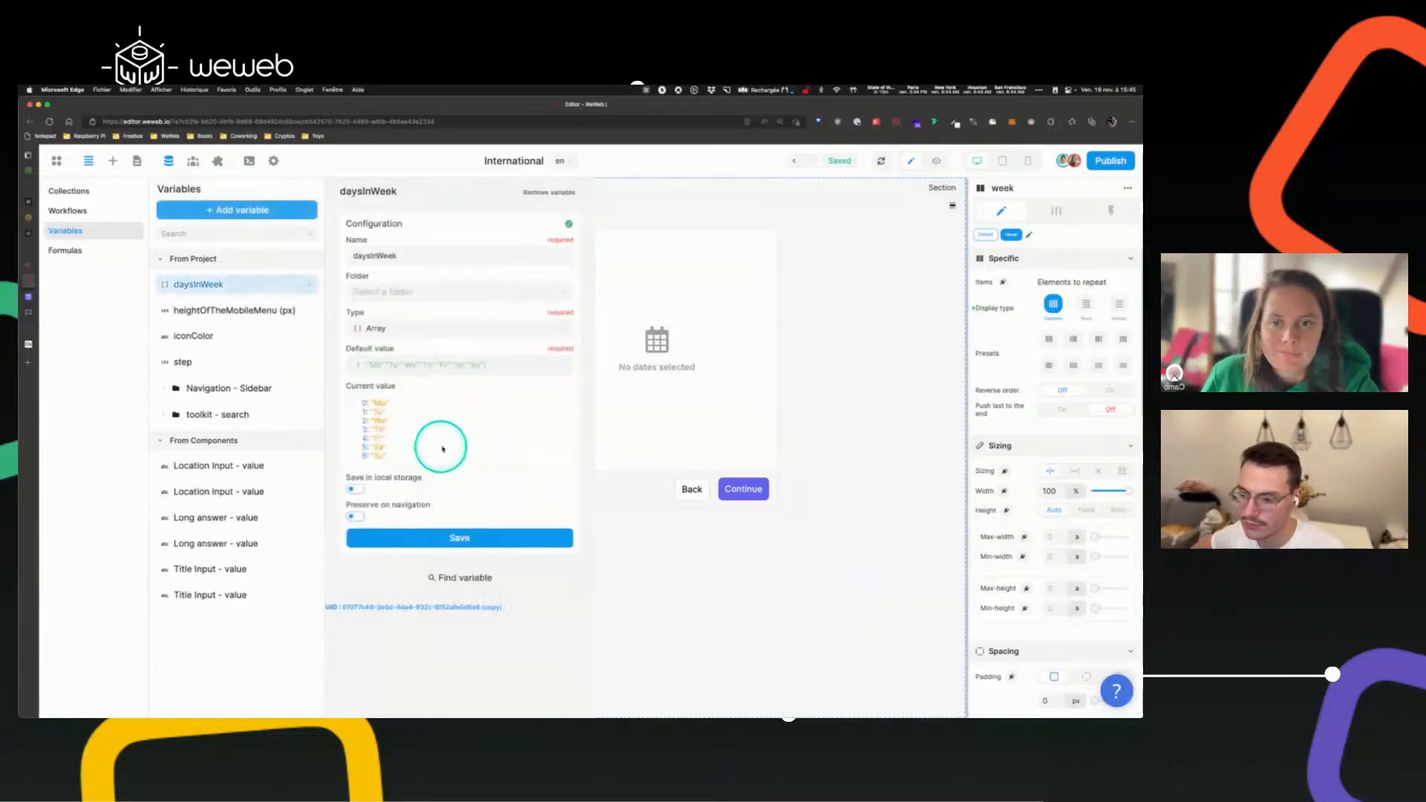
click(648, 488)
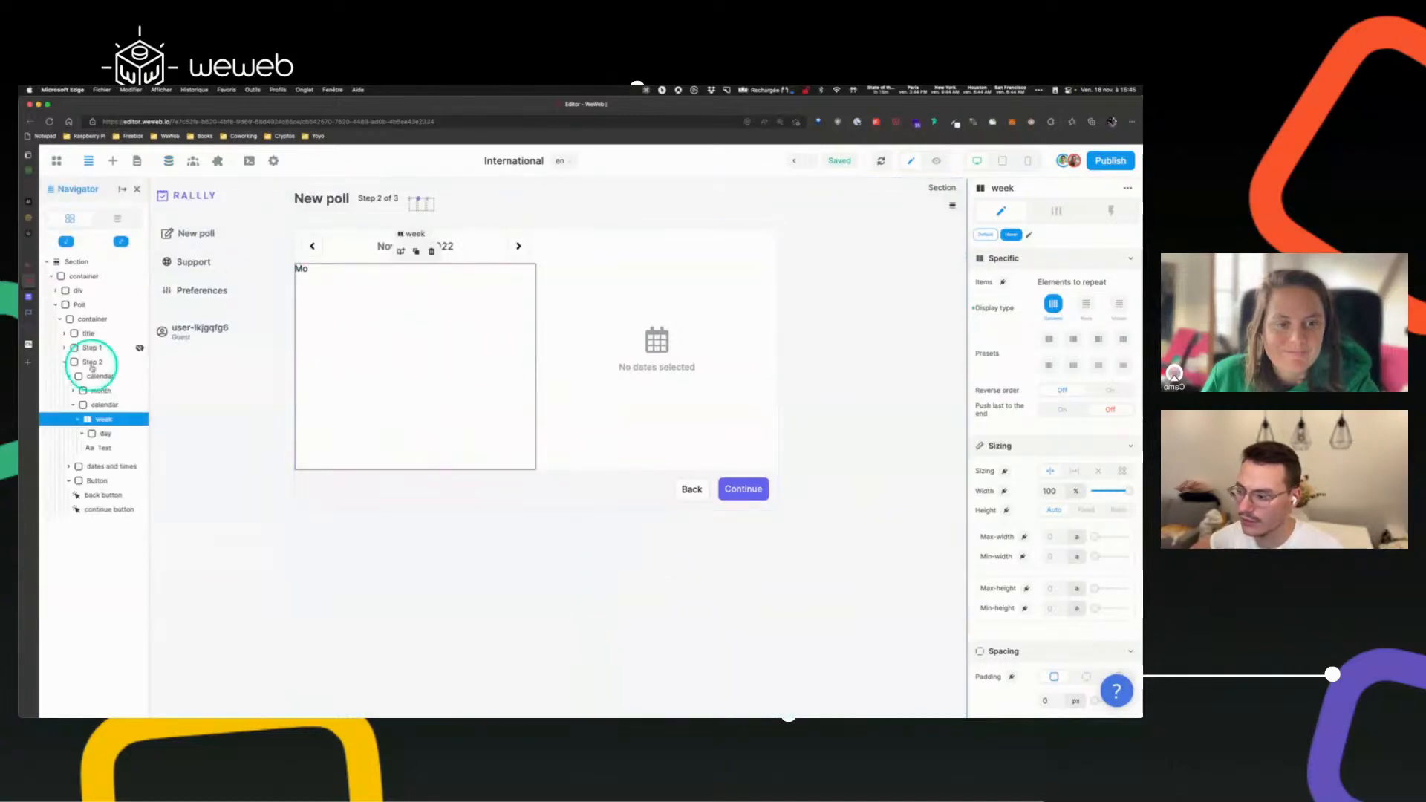
- Bind the repeated items of the week element to the daysInWeek variable
click(1004, 260)
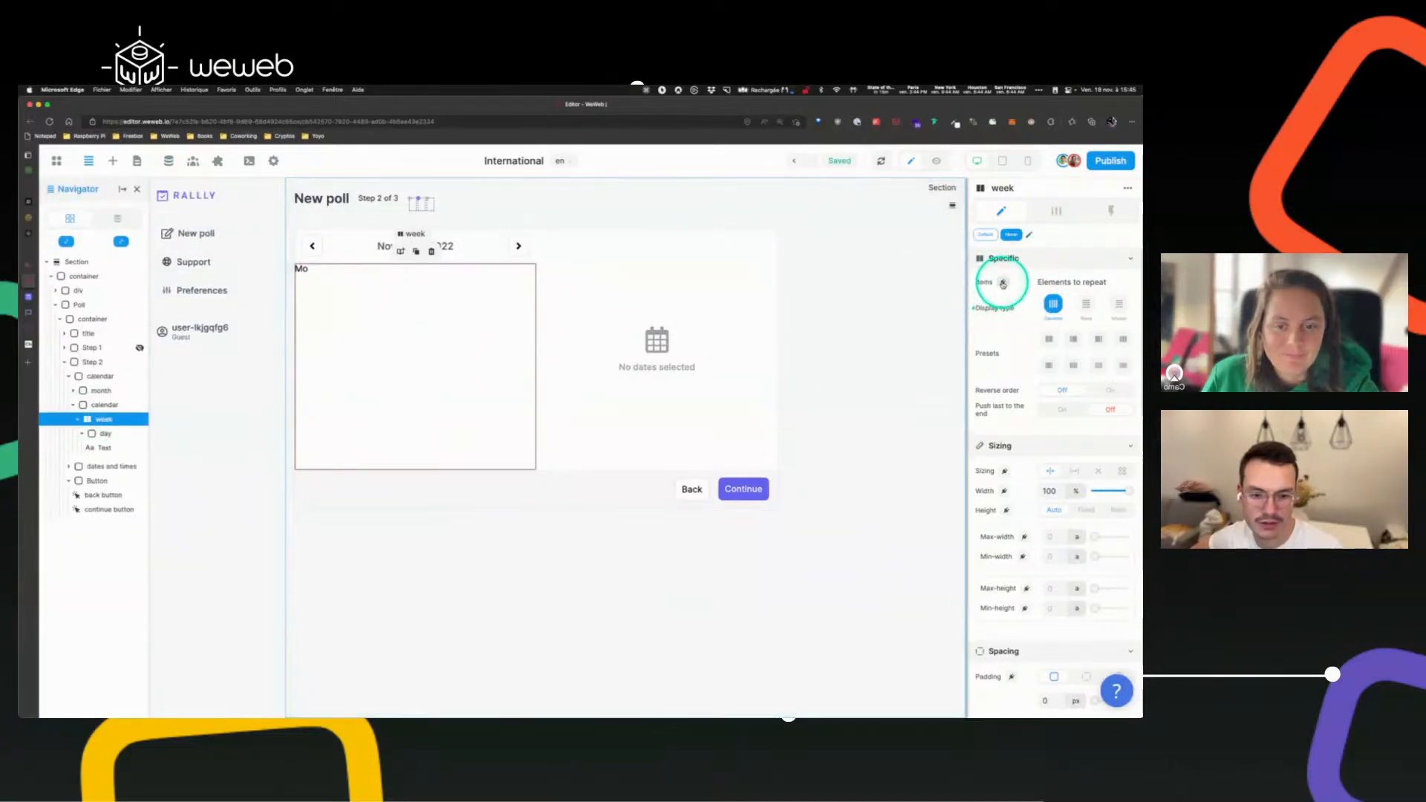
click(1003, 283)
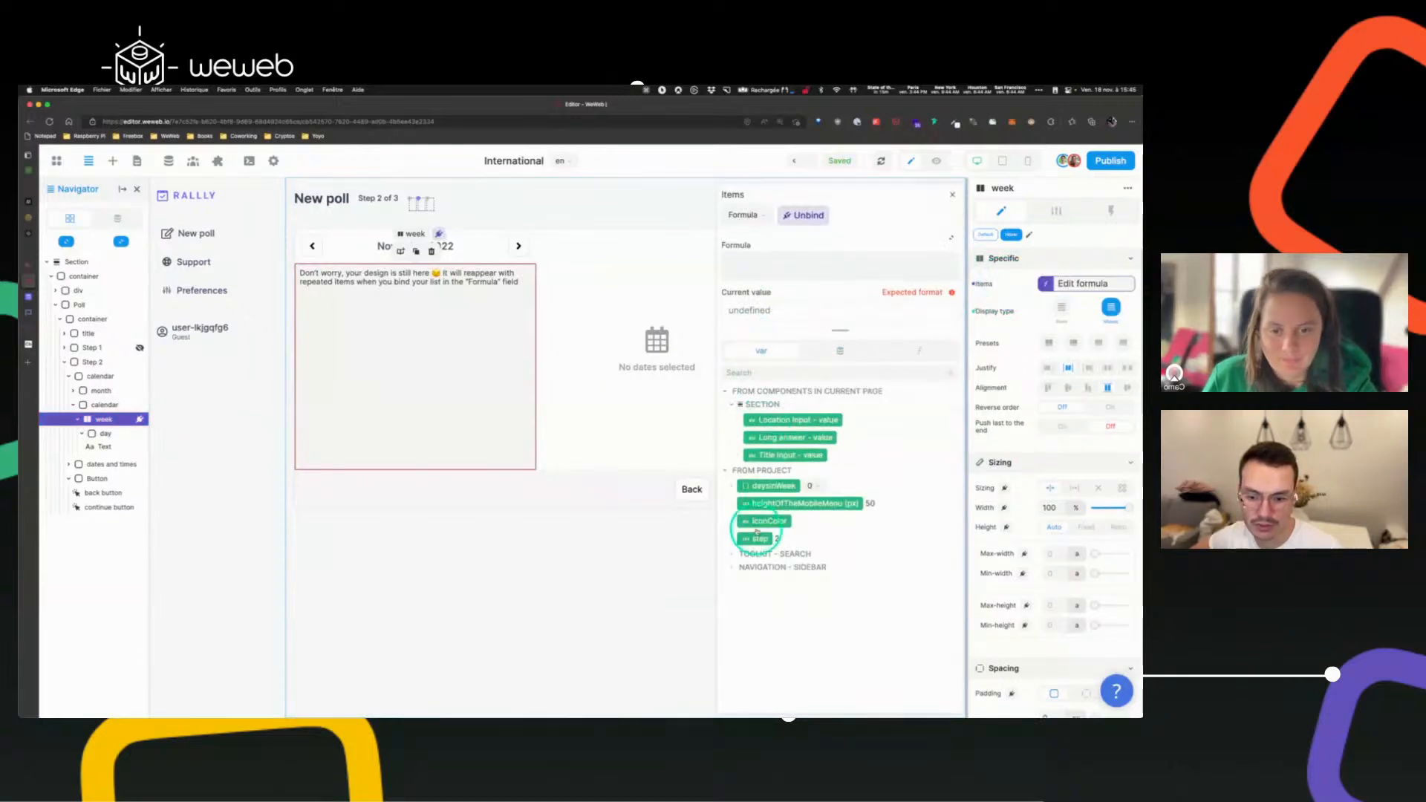
click(771, 486)
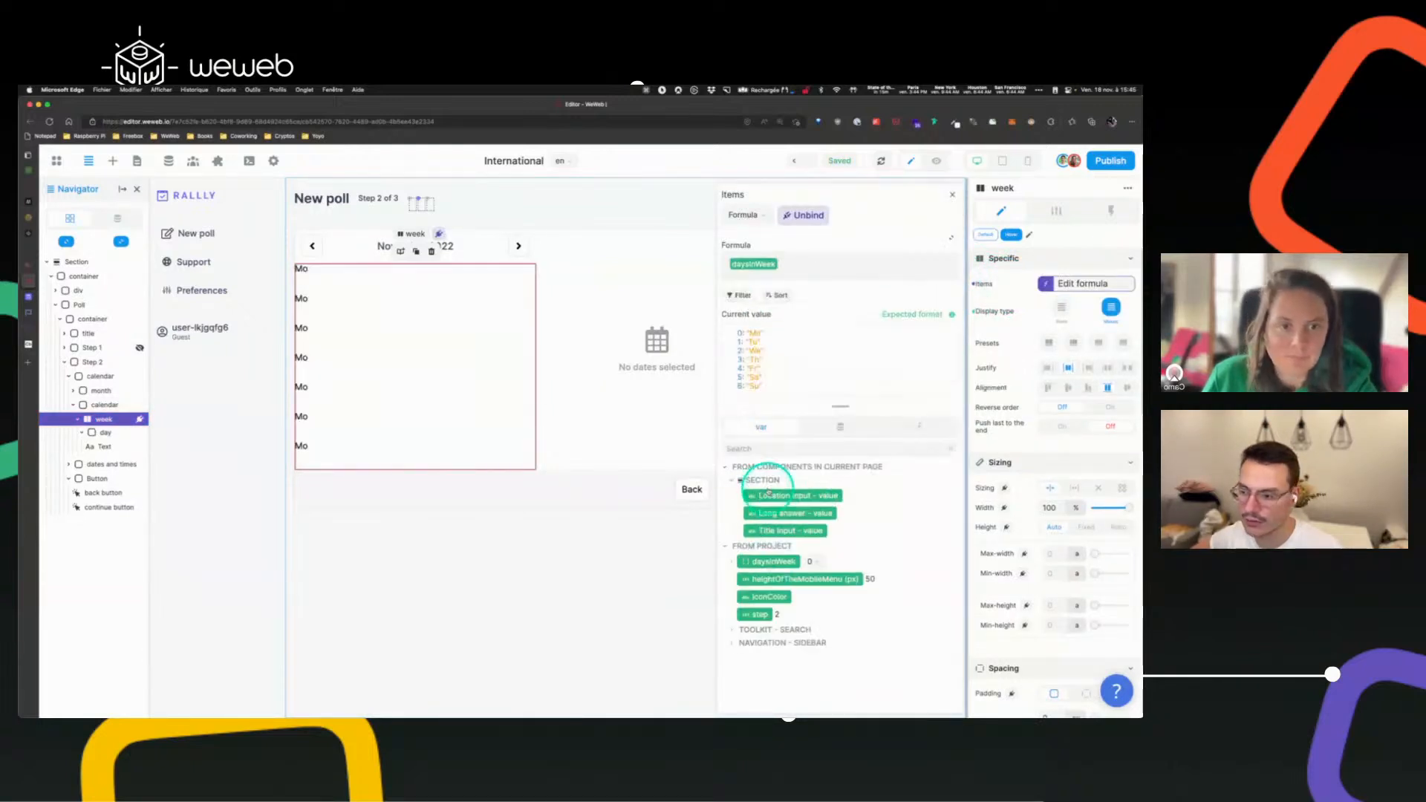
click(953, 197)
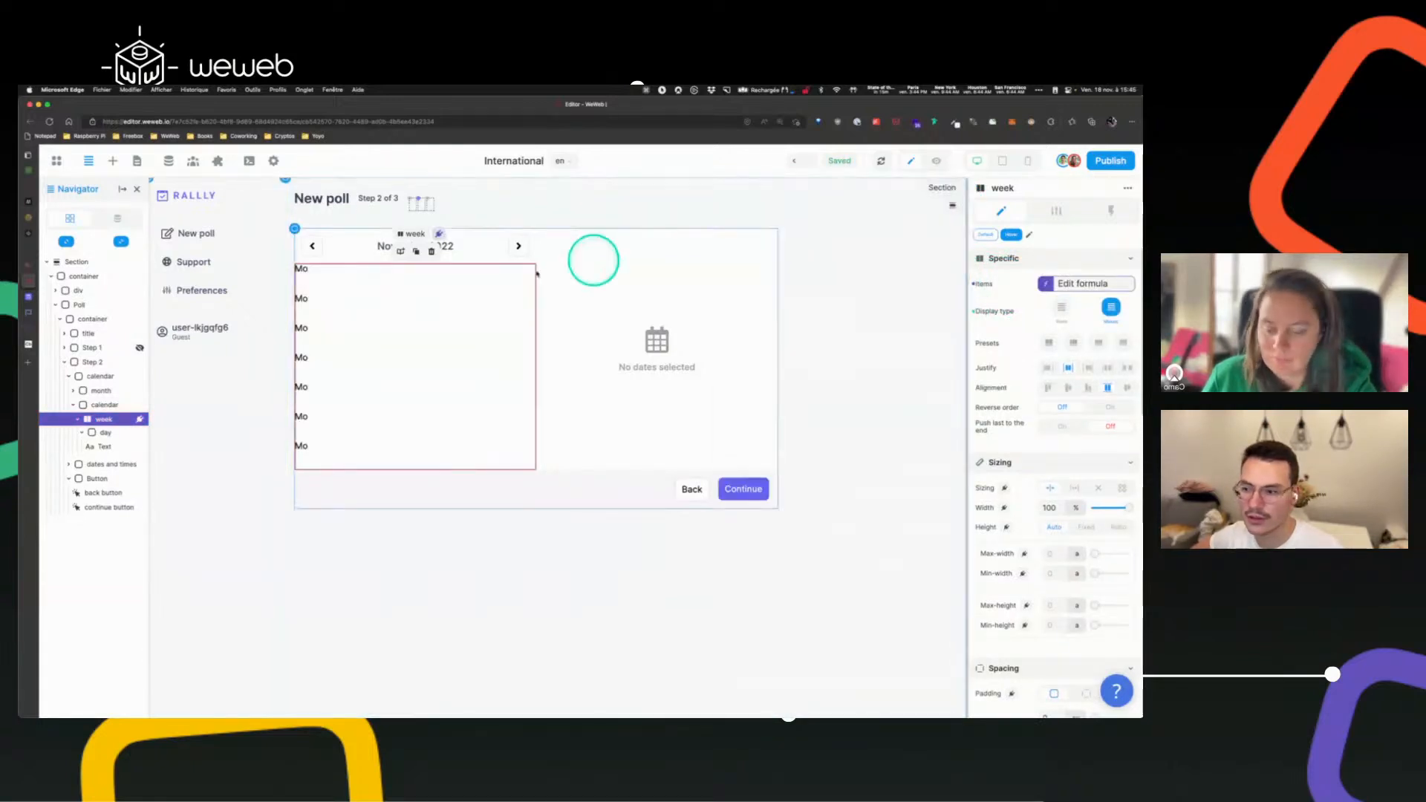
- Bind the content of the Text element inside day to item.data
click(301, 268)
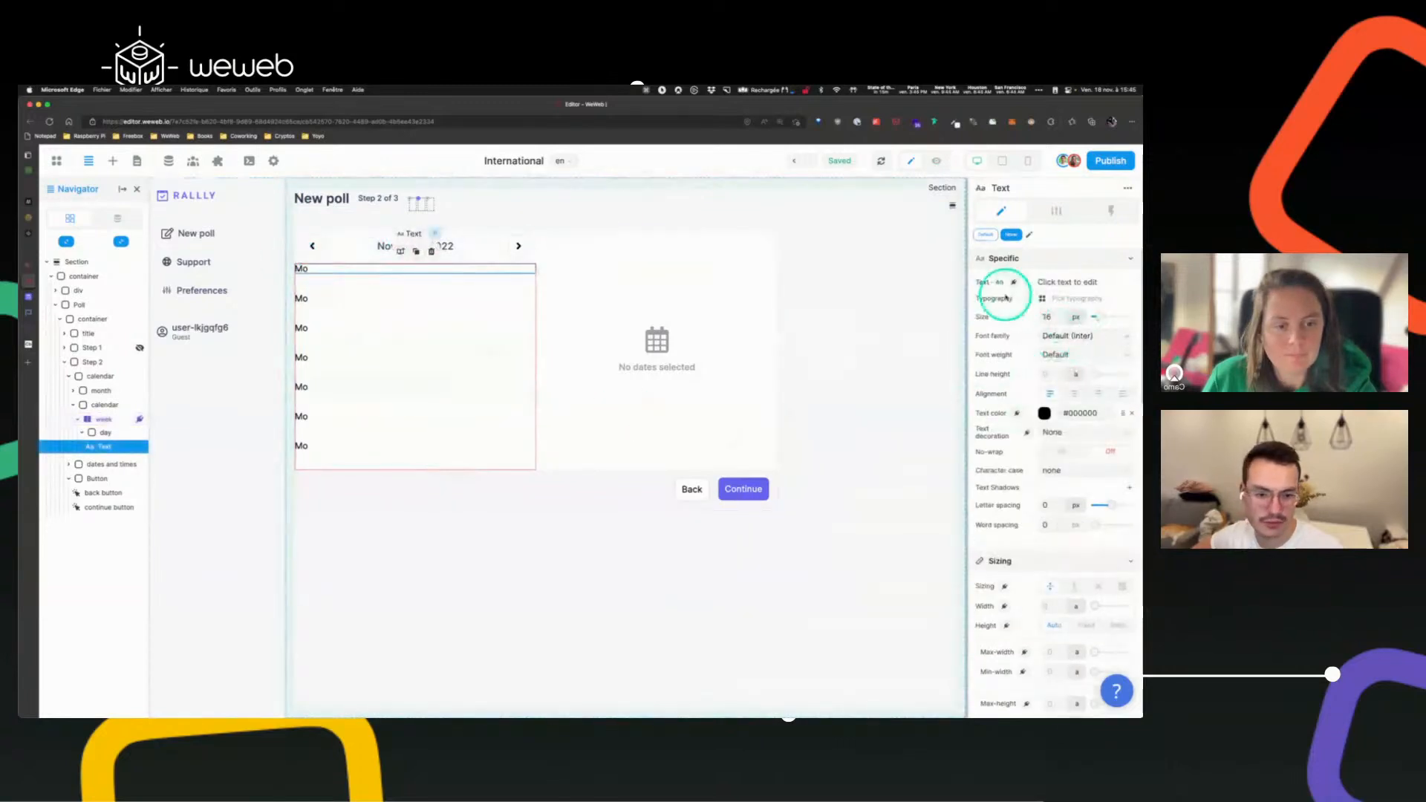
click(1014, 283)
click(762, 393)
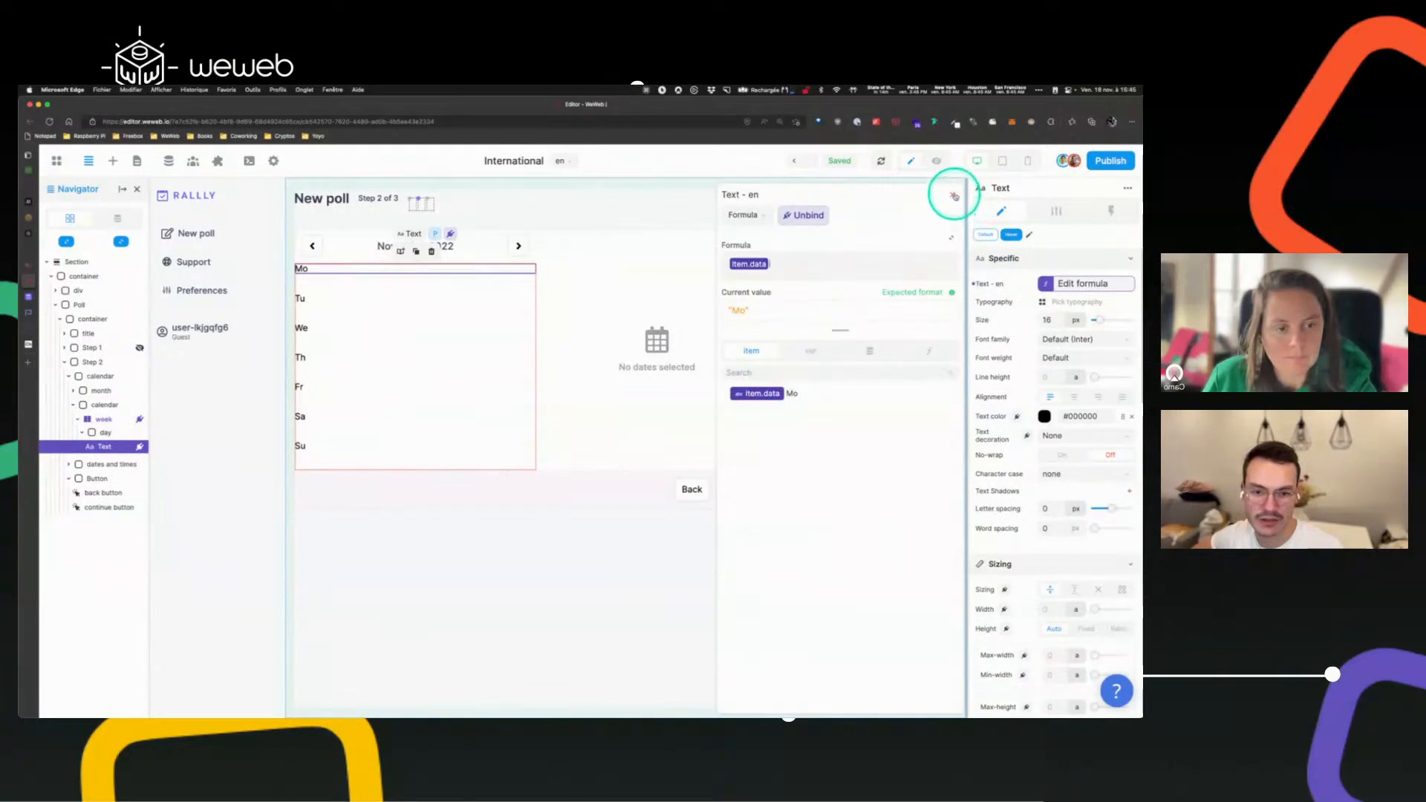
click(954, 197)
click(295, 269)
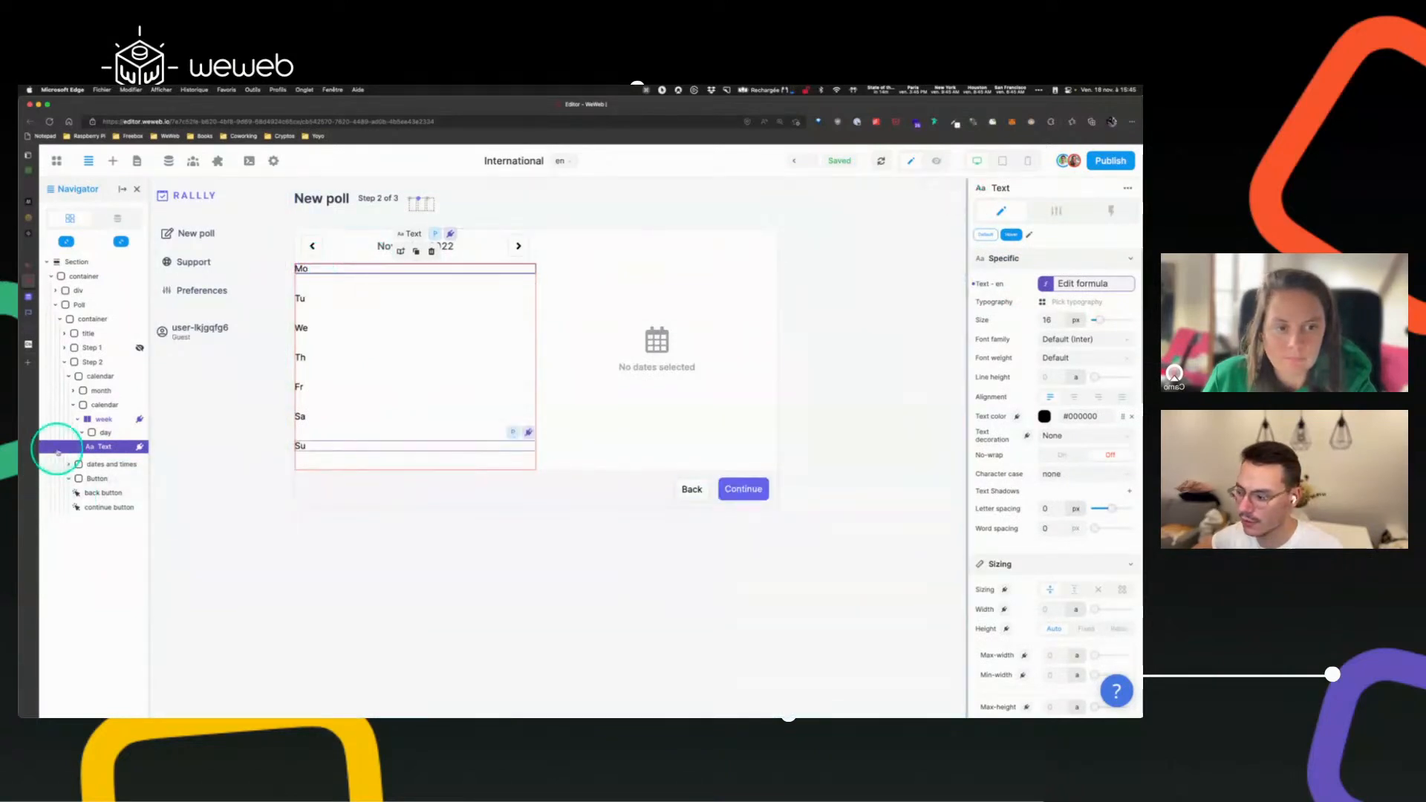
- Set the units count of the week element's grid to 7
click(103, 419)
click(985, 235)
click(1055, 216)
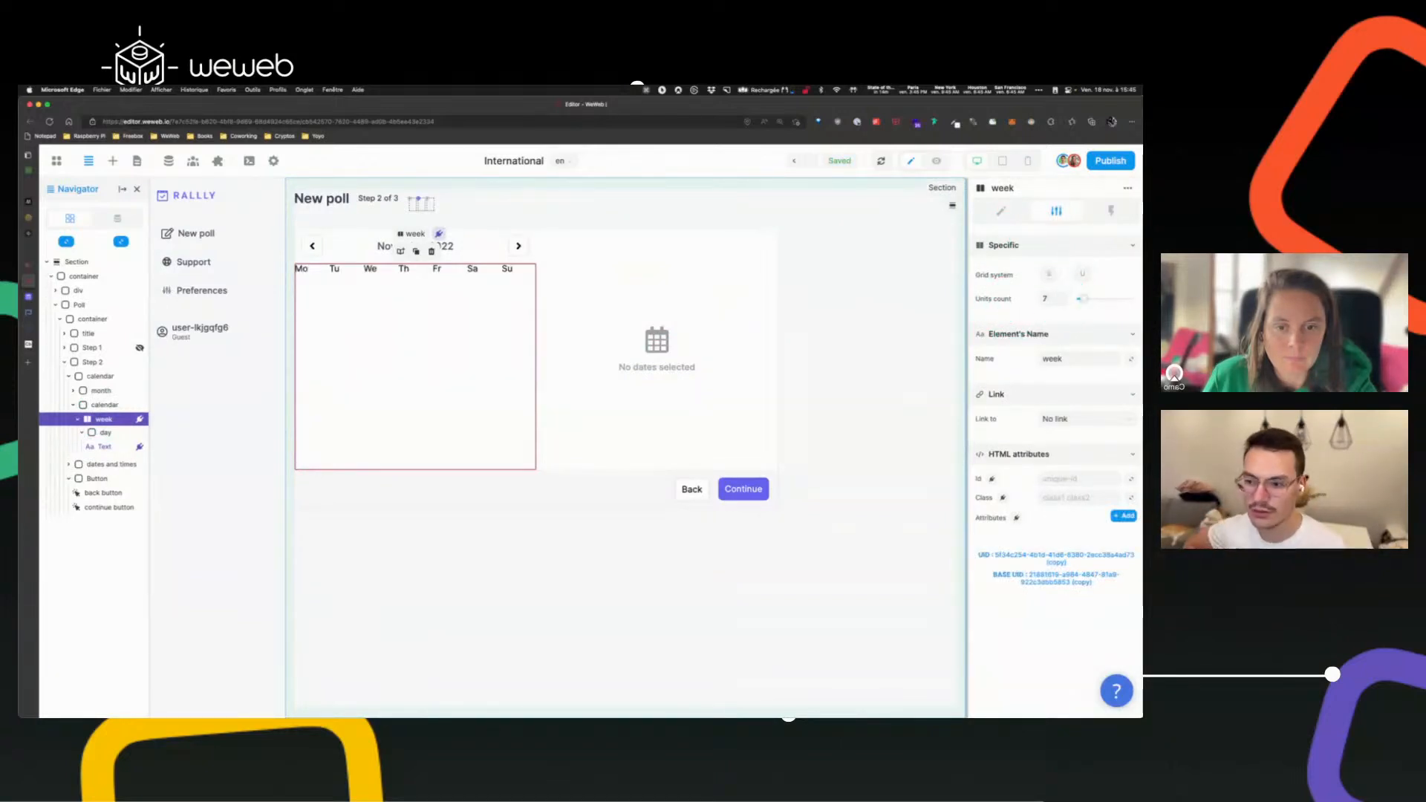
click(1001, 211)
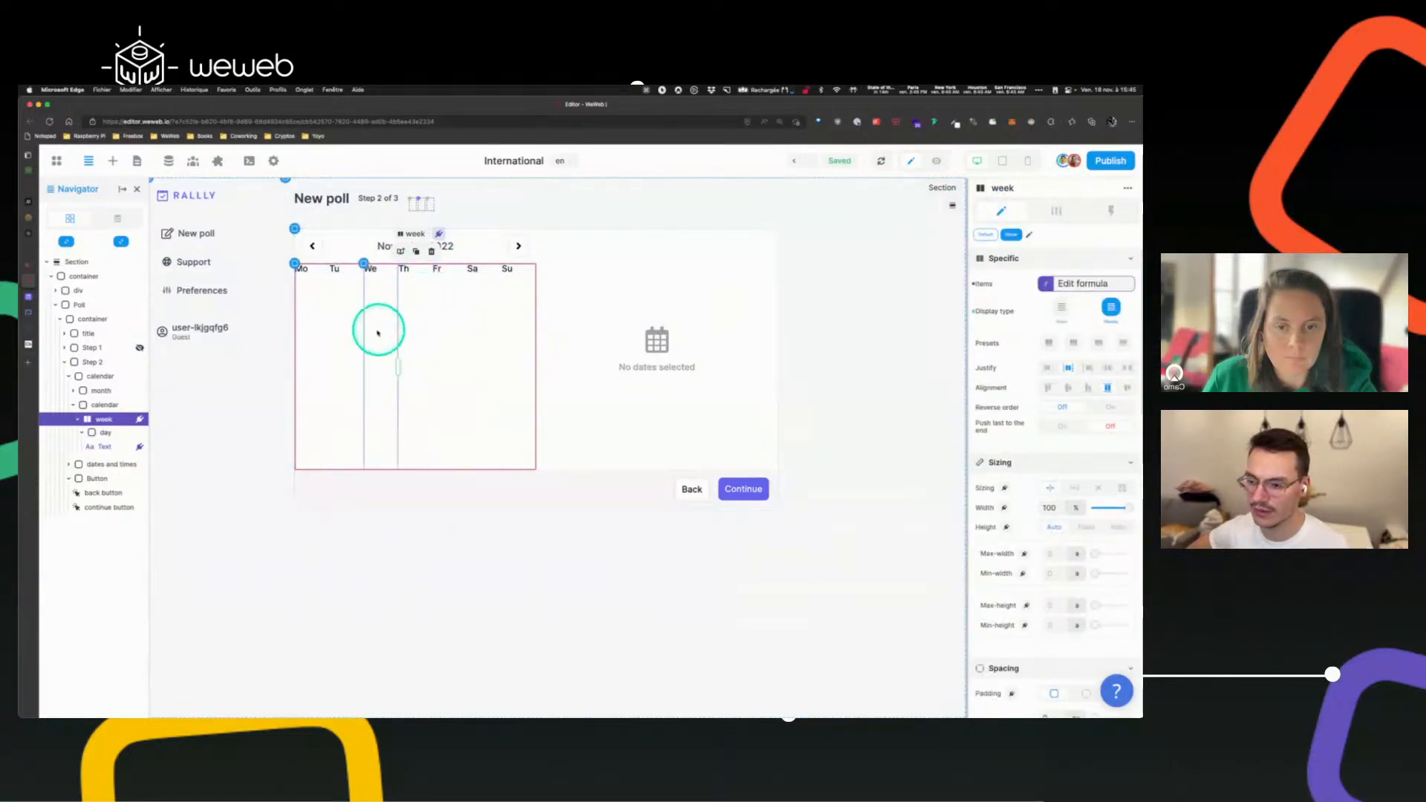
- Center-align the weekday Text within its day column
click(305, 272)
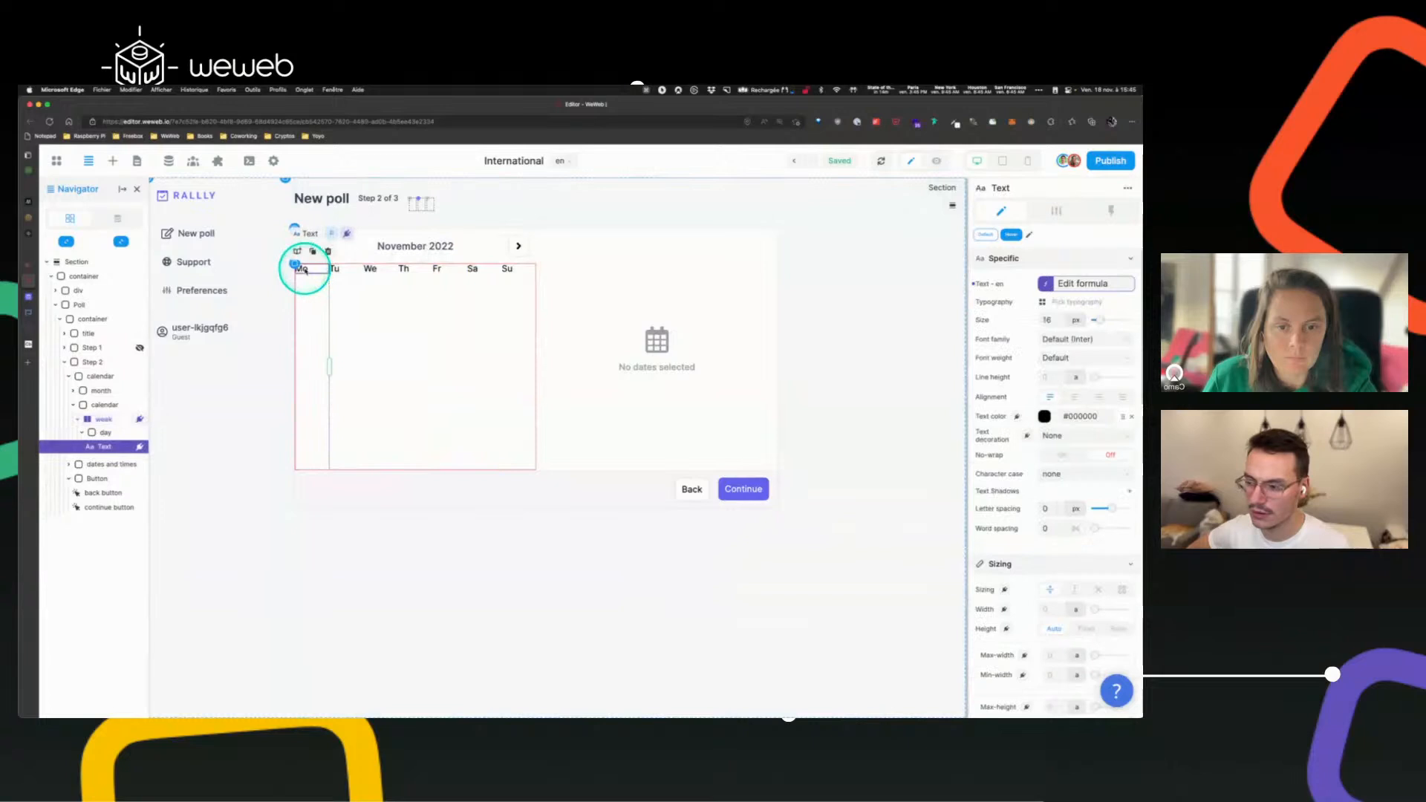
click(1074, 398)
click(308, 306)
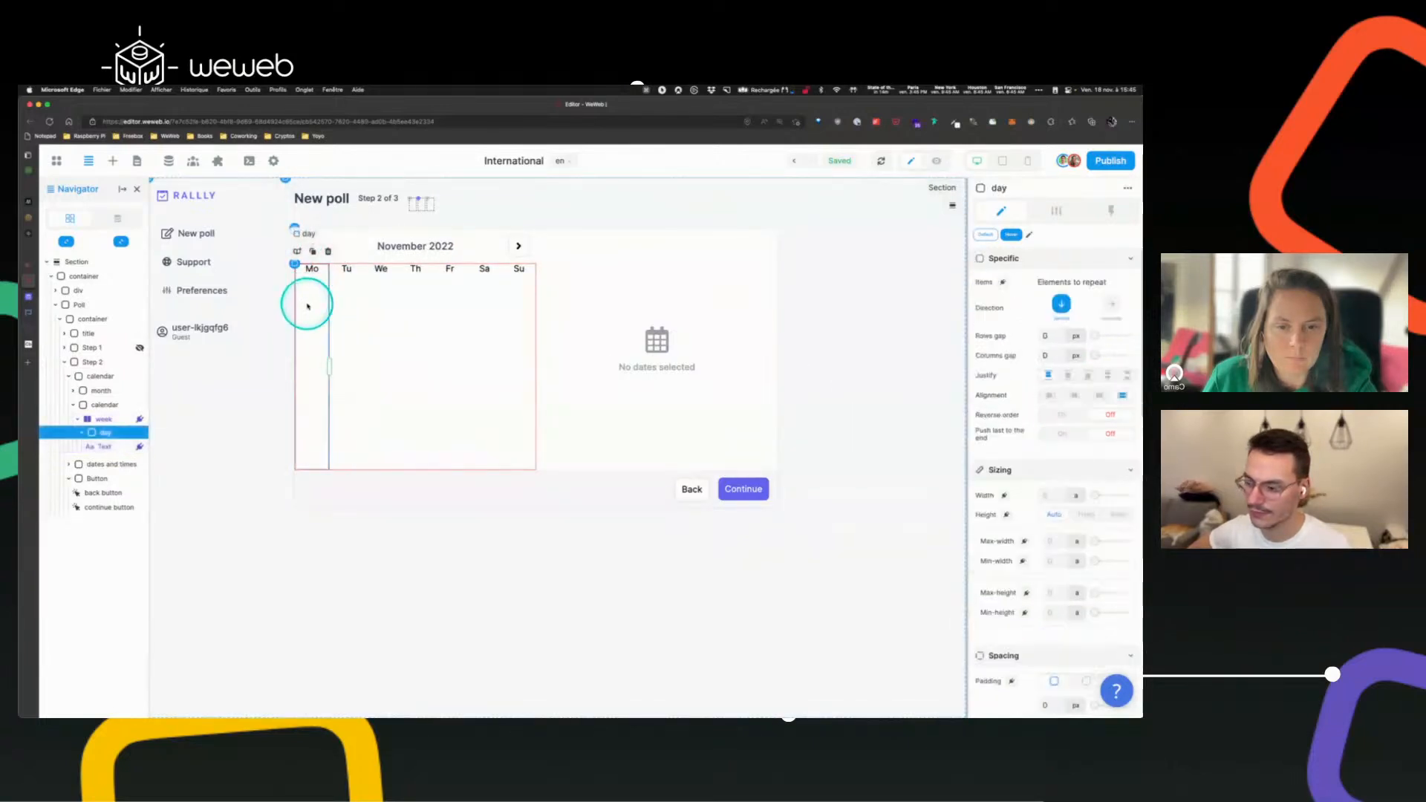
- Align the inner calendar container's content to the top and set the week element's vertical alignment to center
click(104, 419)
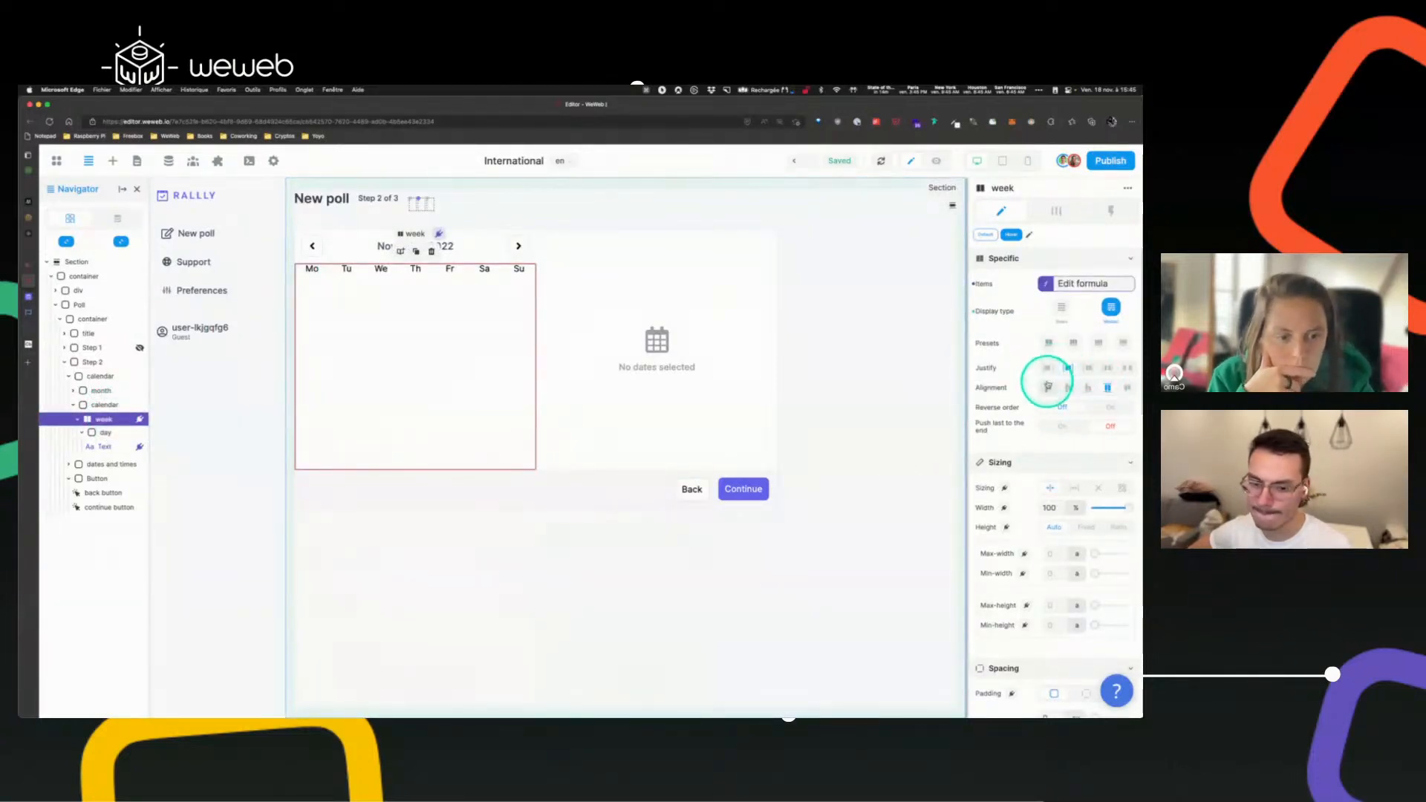
click(104, 405)
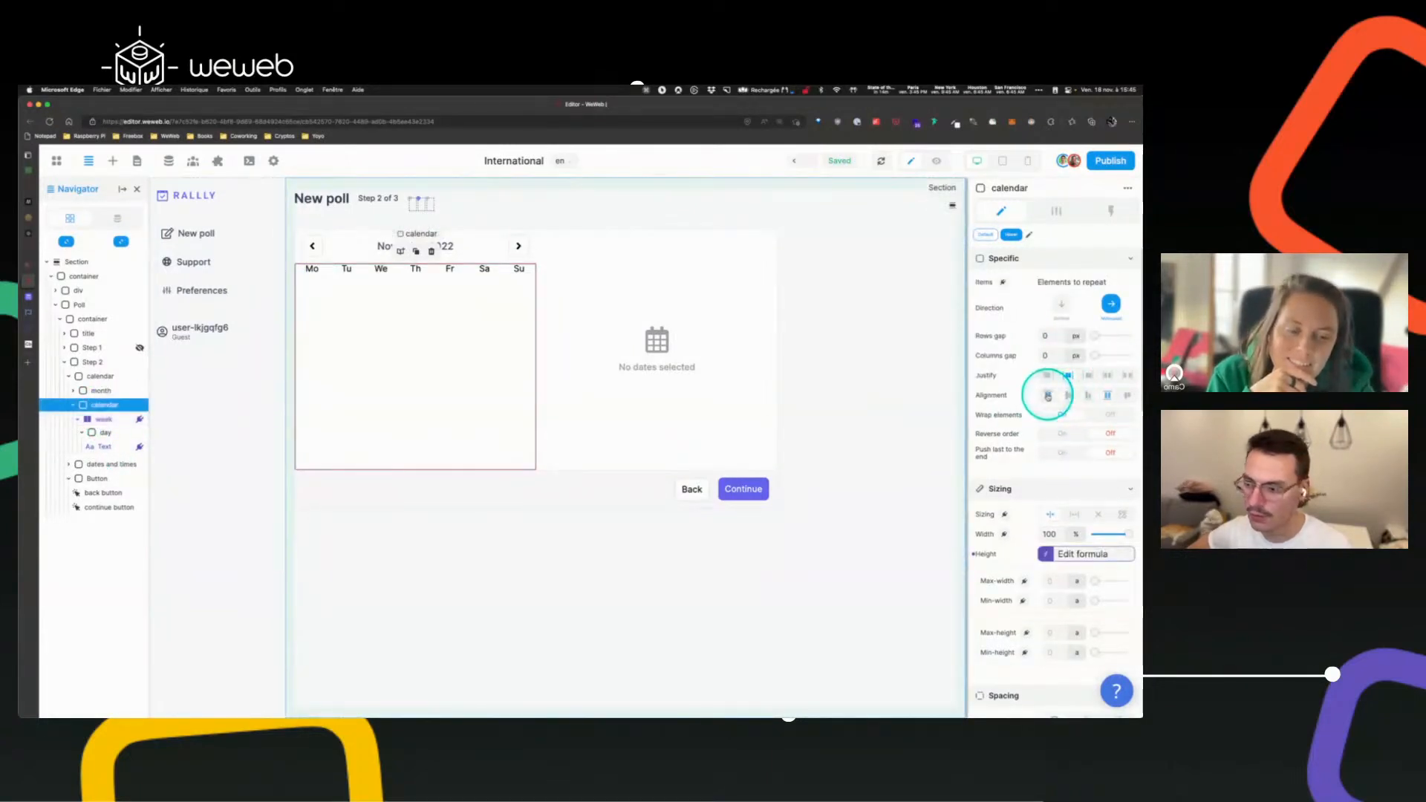
click(1047, 395)
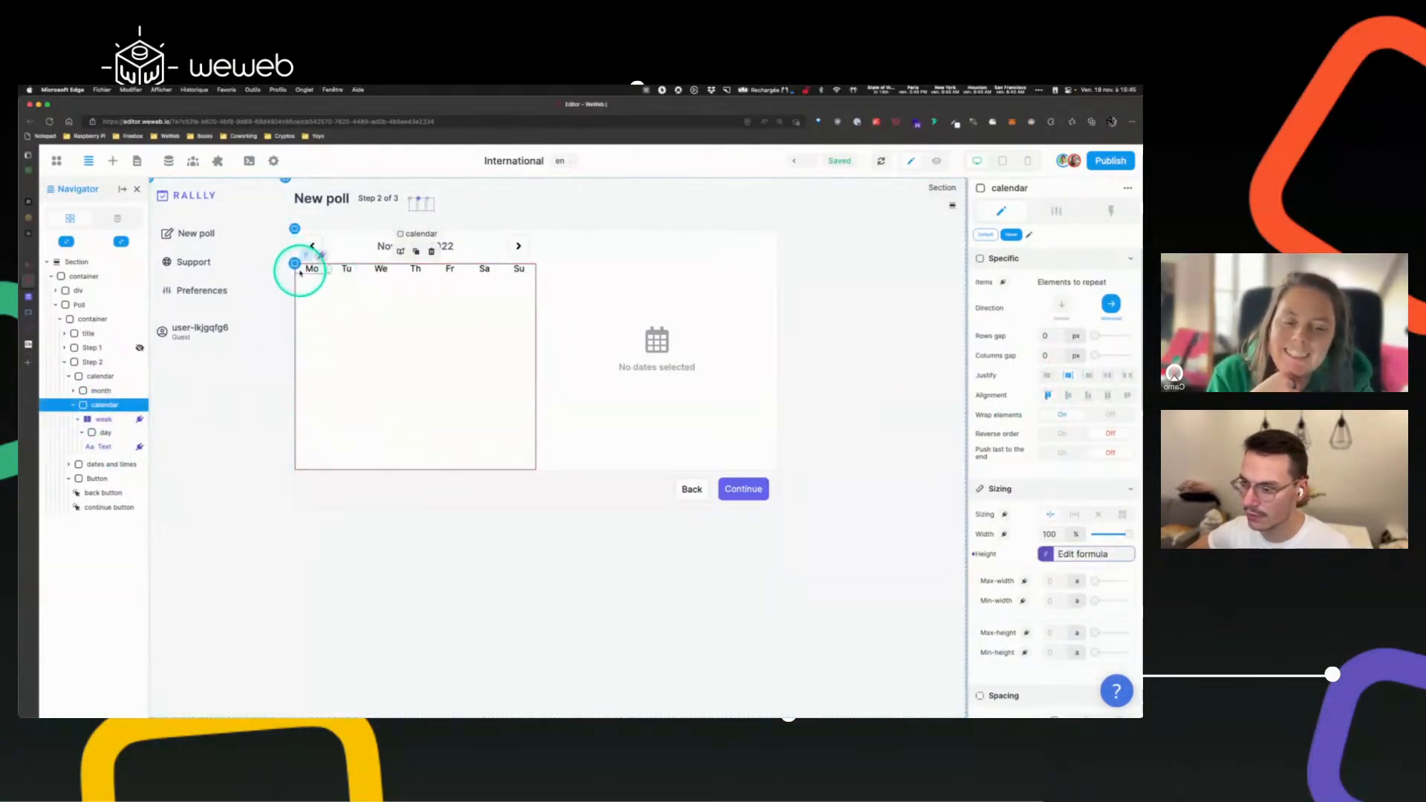
click(98, 419)
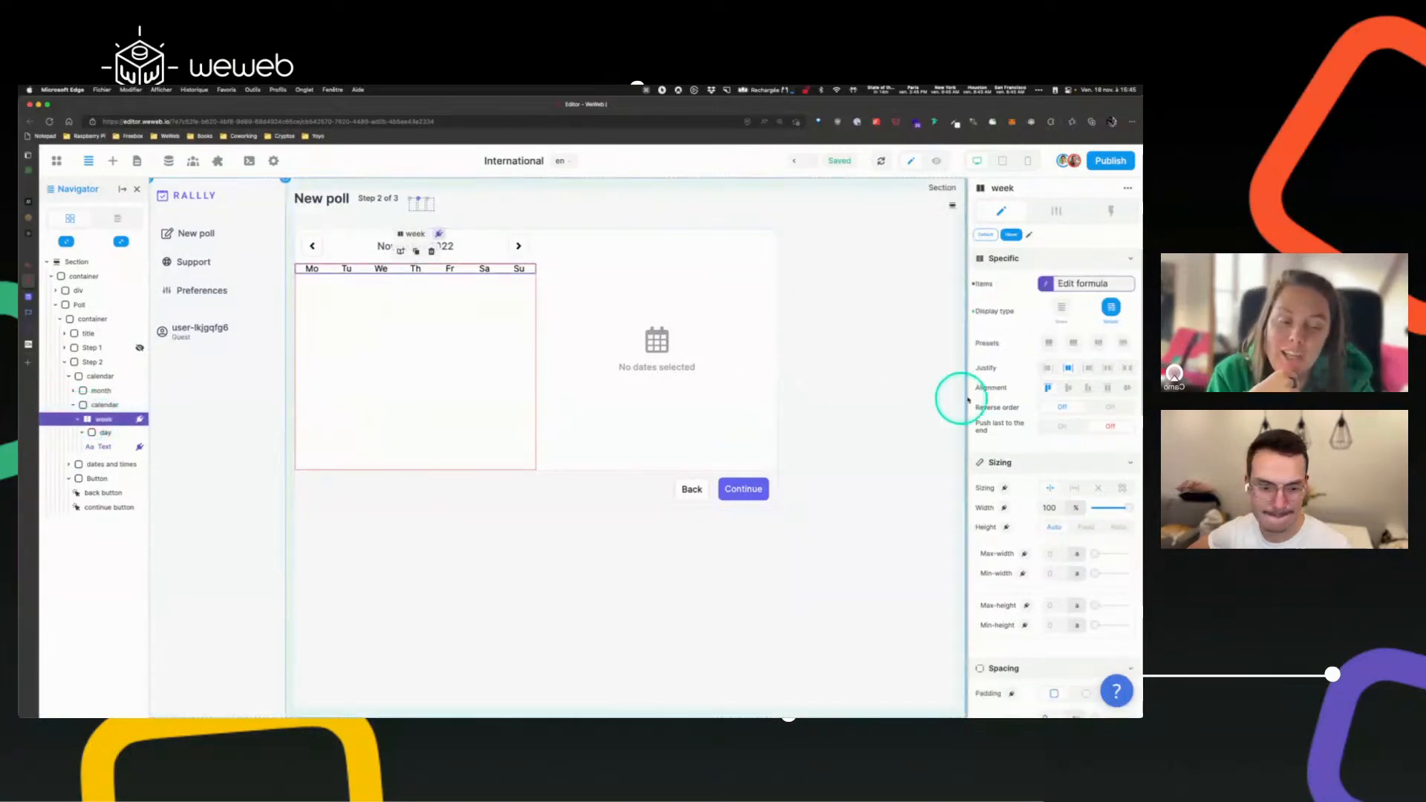
click(1068, 387)
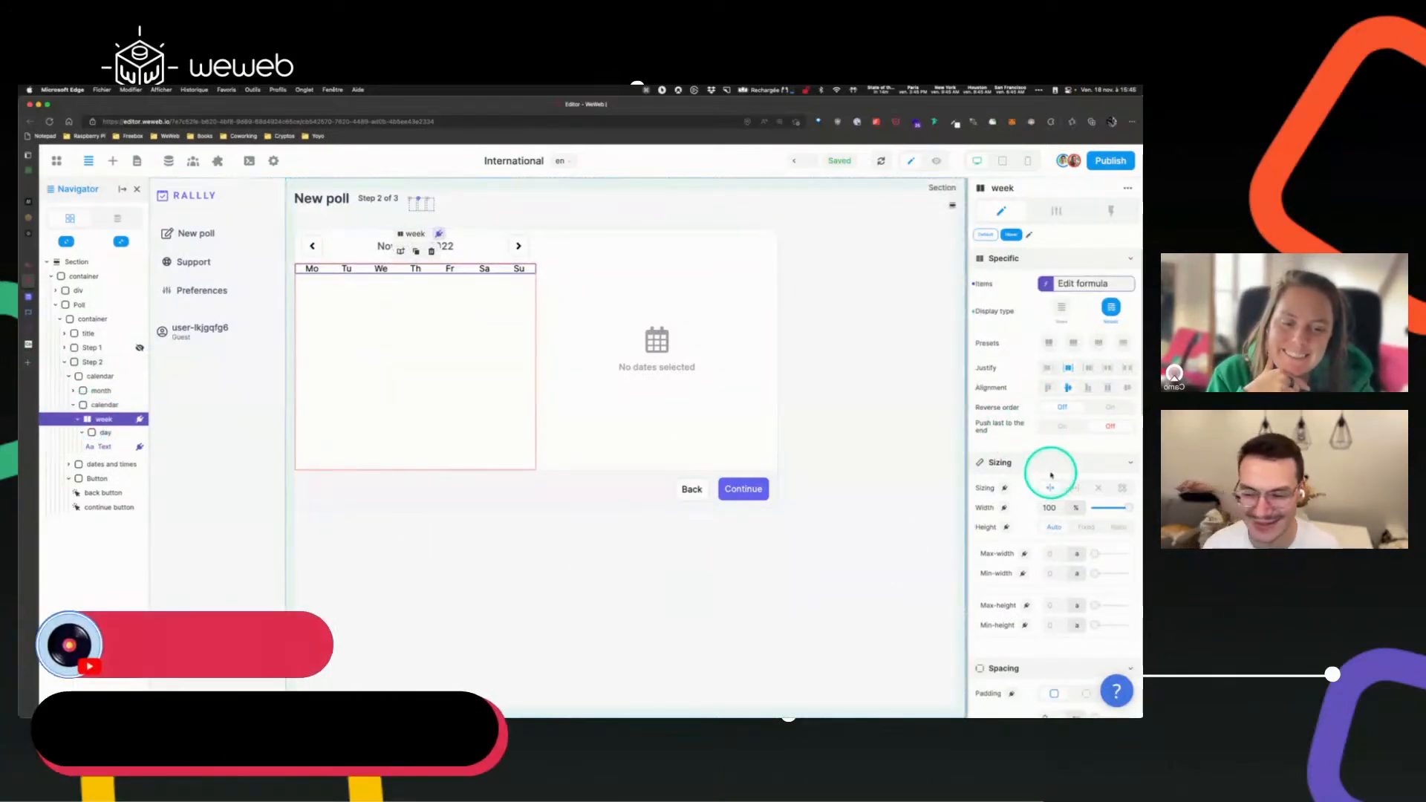
- Switch the week element's padding to separate vertical and horizontal values and add vertical padding, using the month container's padding as a reference
scroll(1050, 508, down, 4)
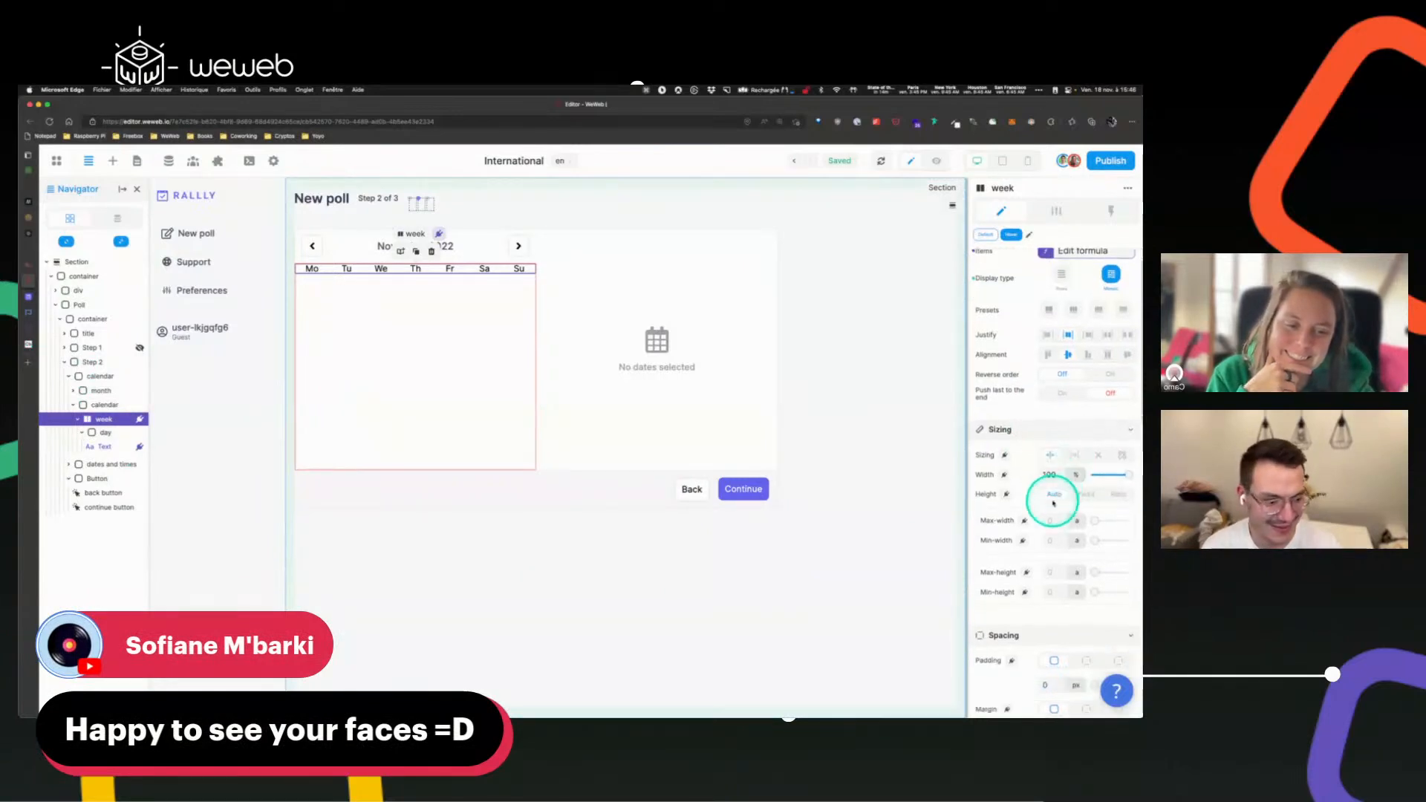
scroll(1063, 477, down, 2)
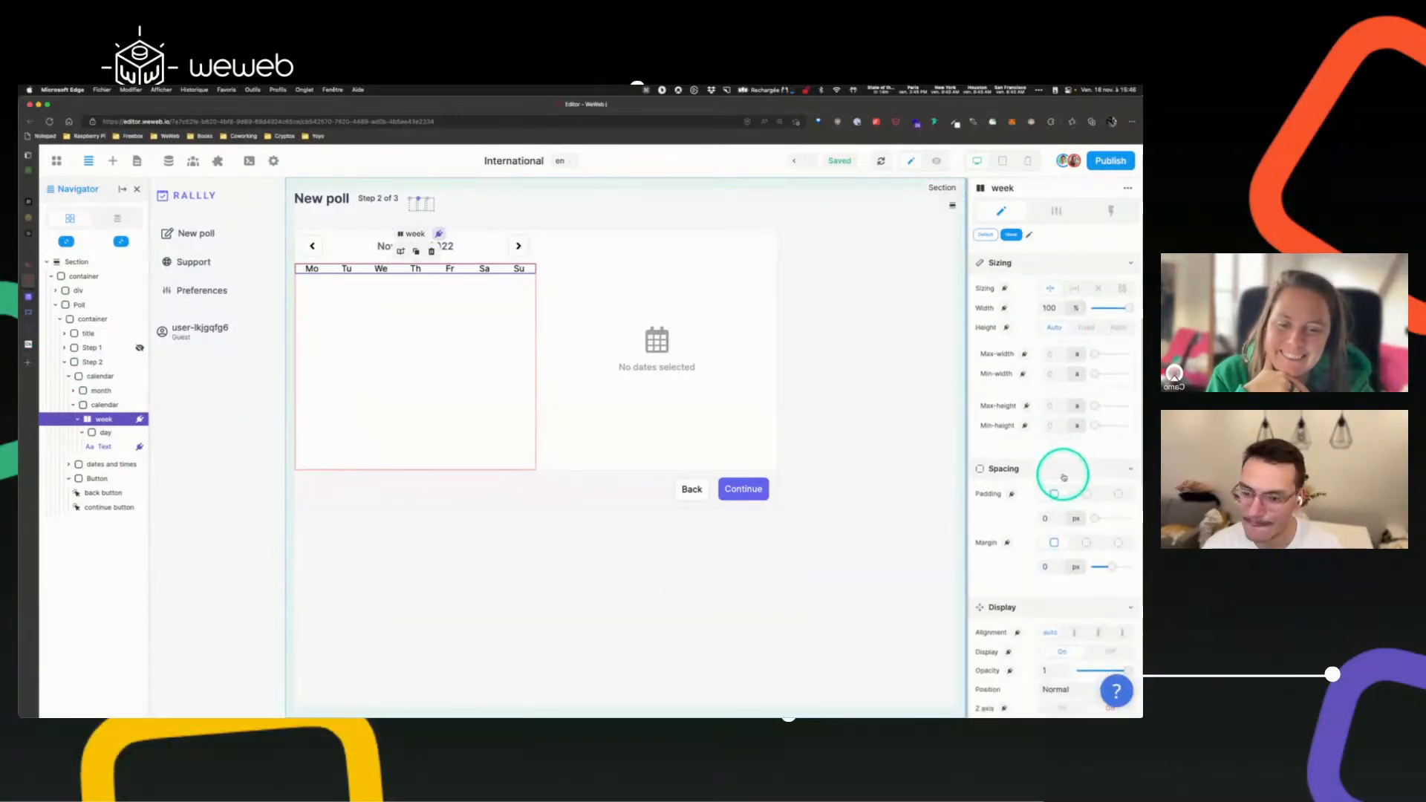
scroll(1062, 476, down, 1)
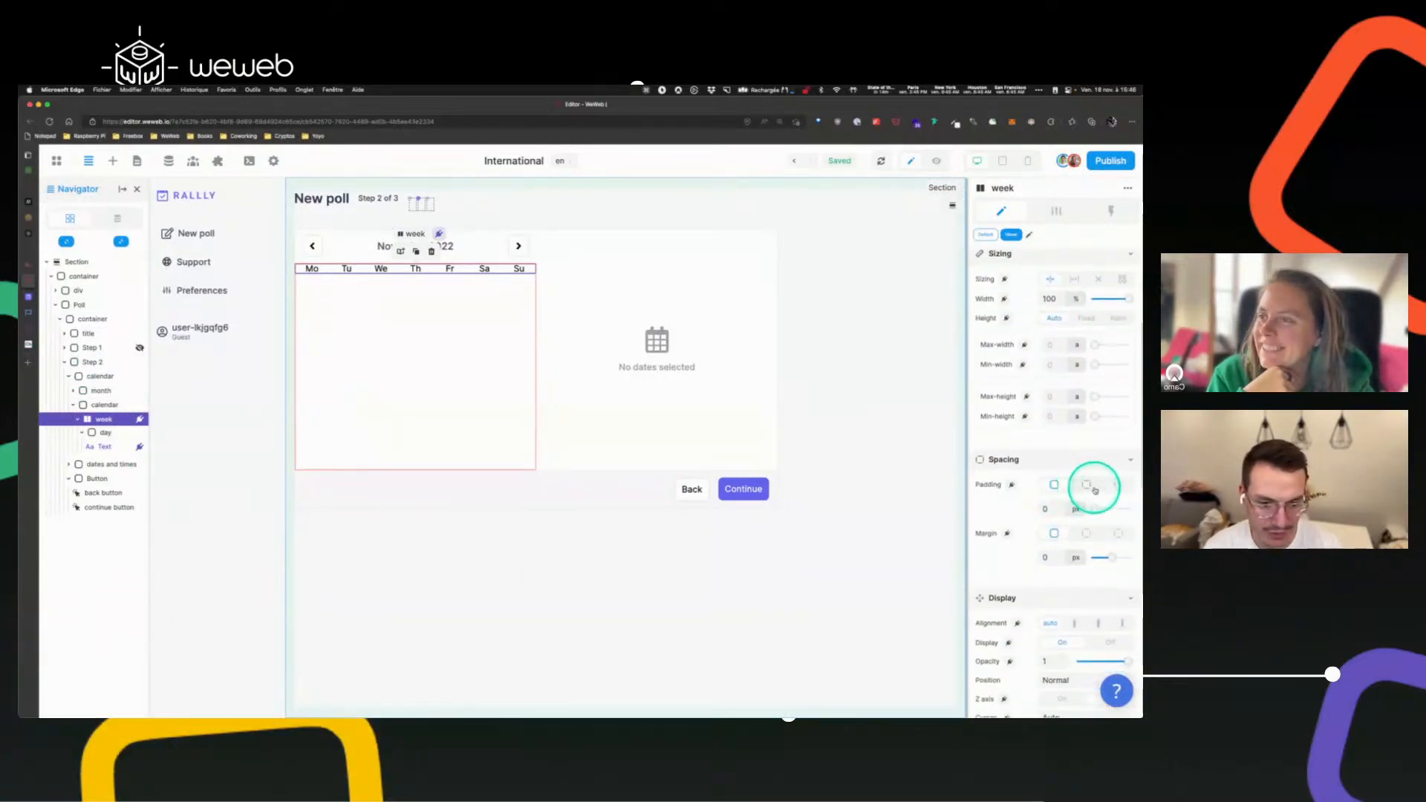
click(1087, 486)
click(1022, 509)
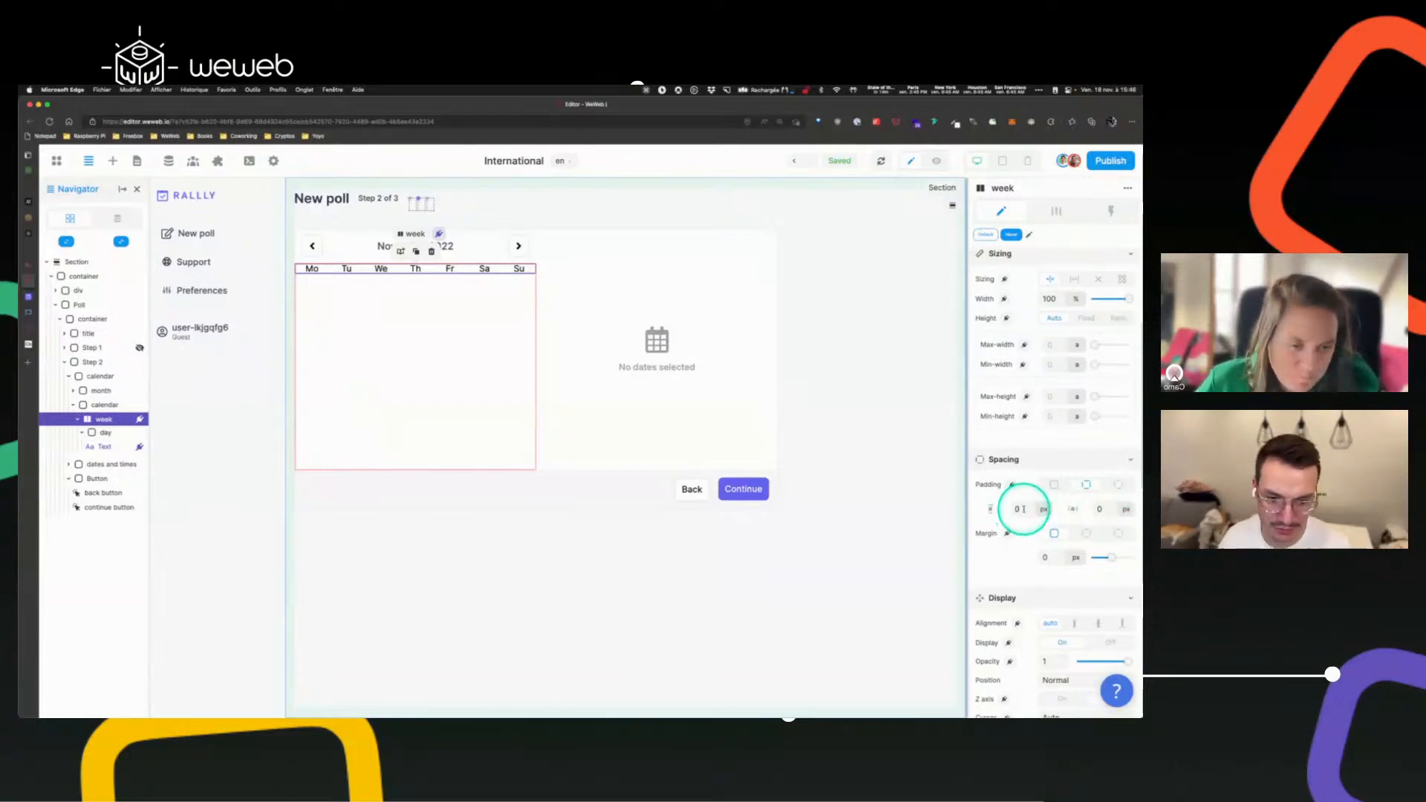
click(352, 239)
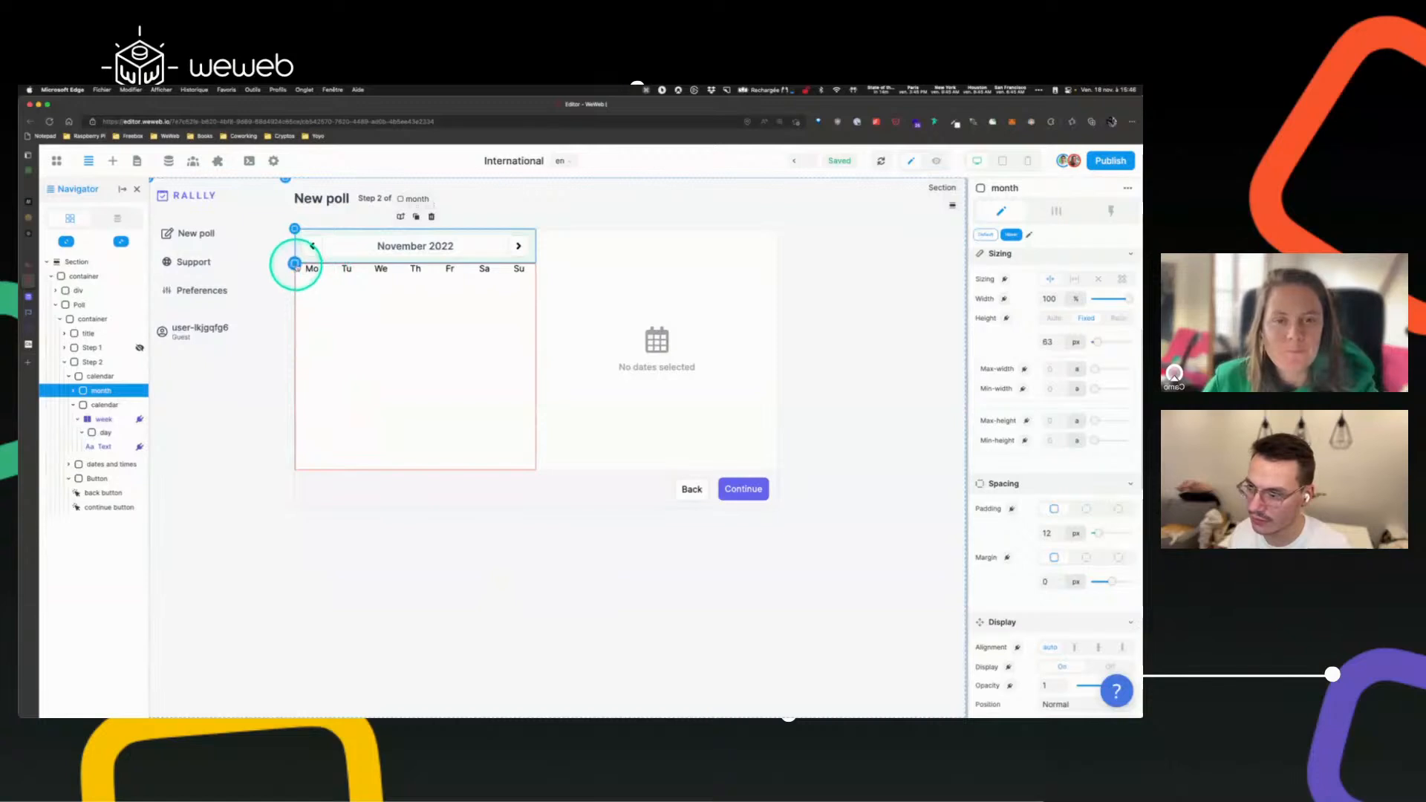
click(103, 419)
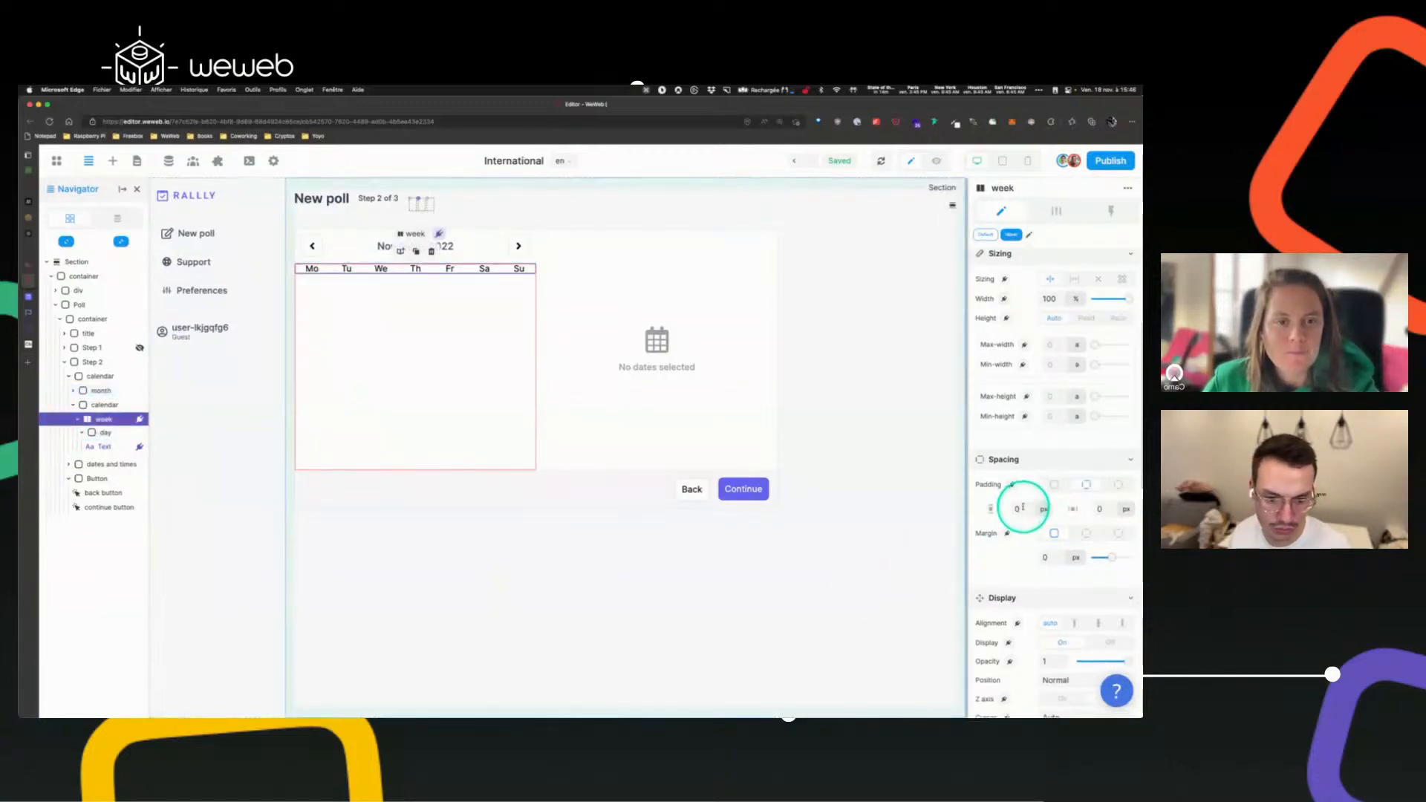
click(417, 353)
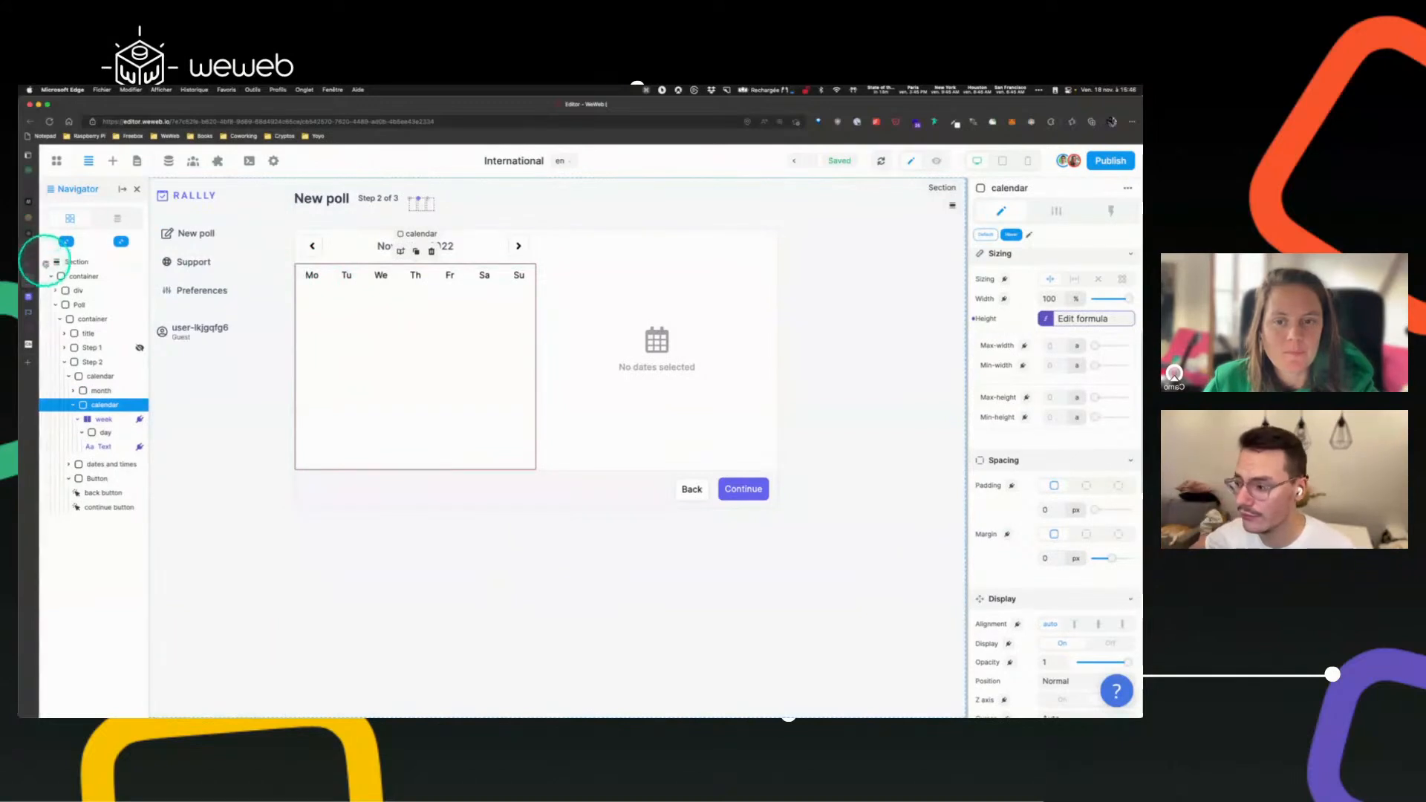
- Match the weekday Text to the original Rallly page's labels: size 14 px, weight 500 - Medium and the Placeholder color
click(29, 299)
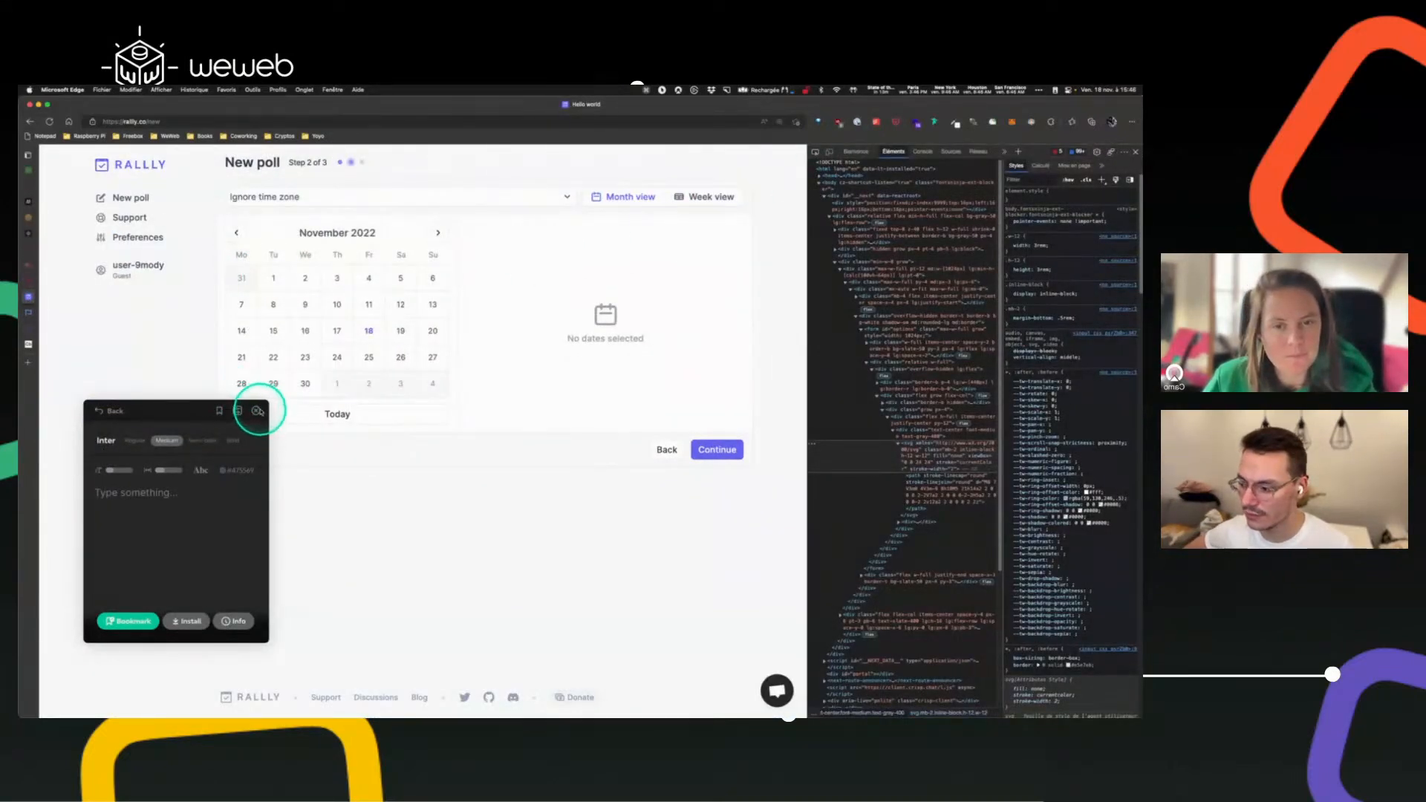
click(255, 412)
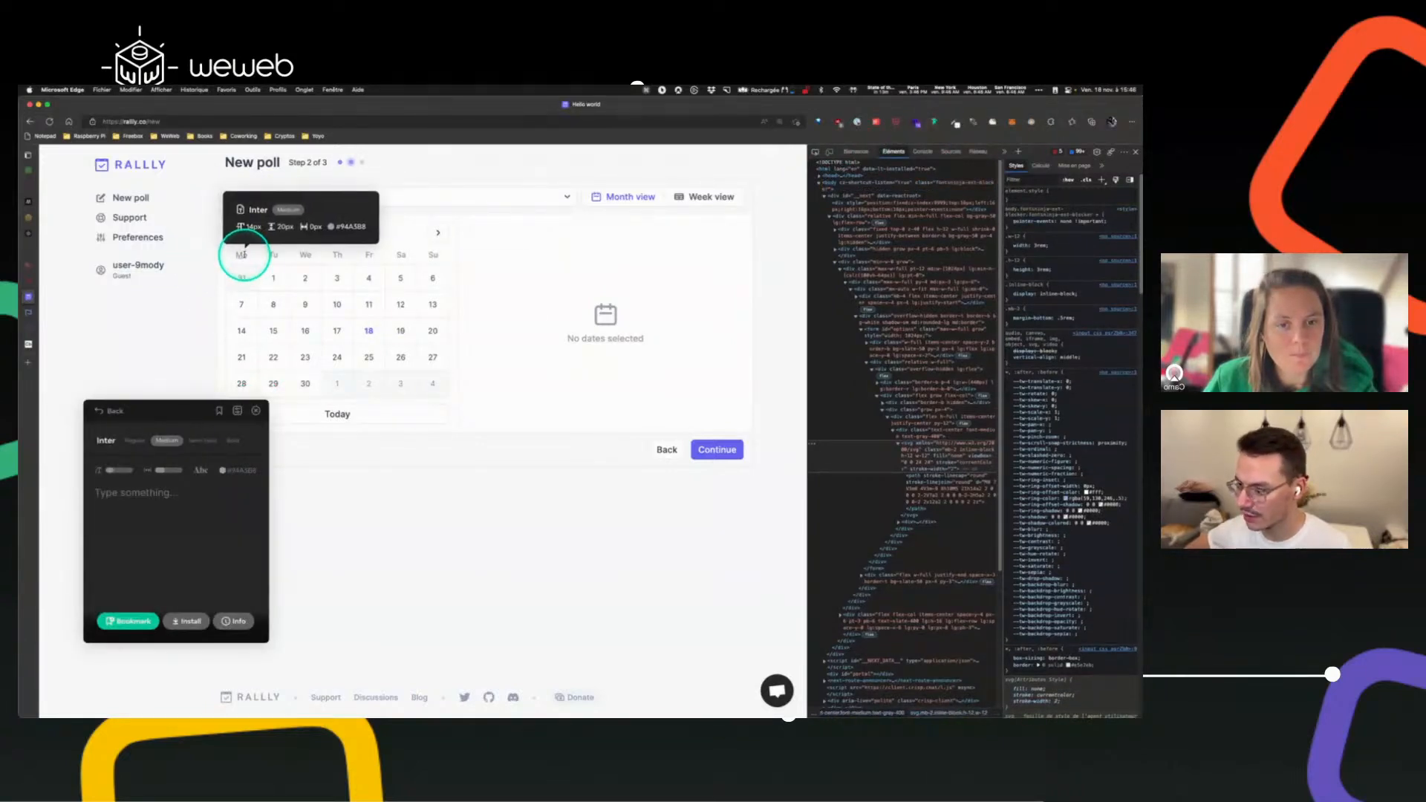
click(33, 280)
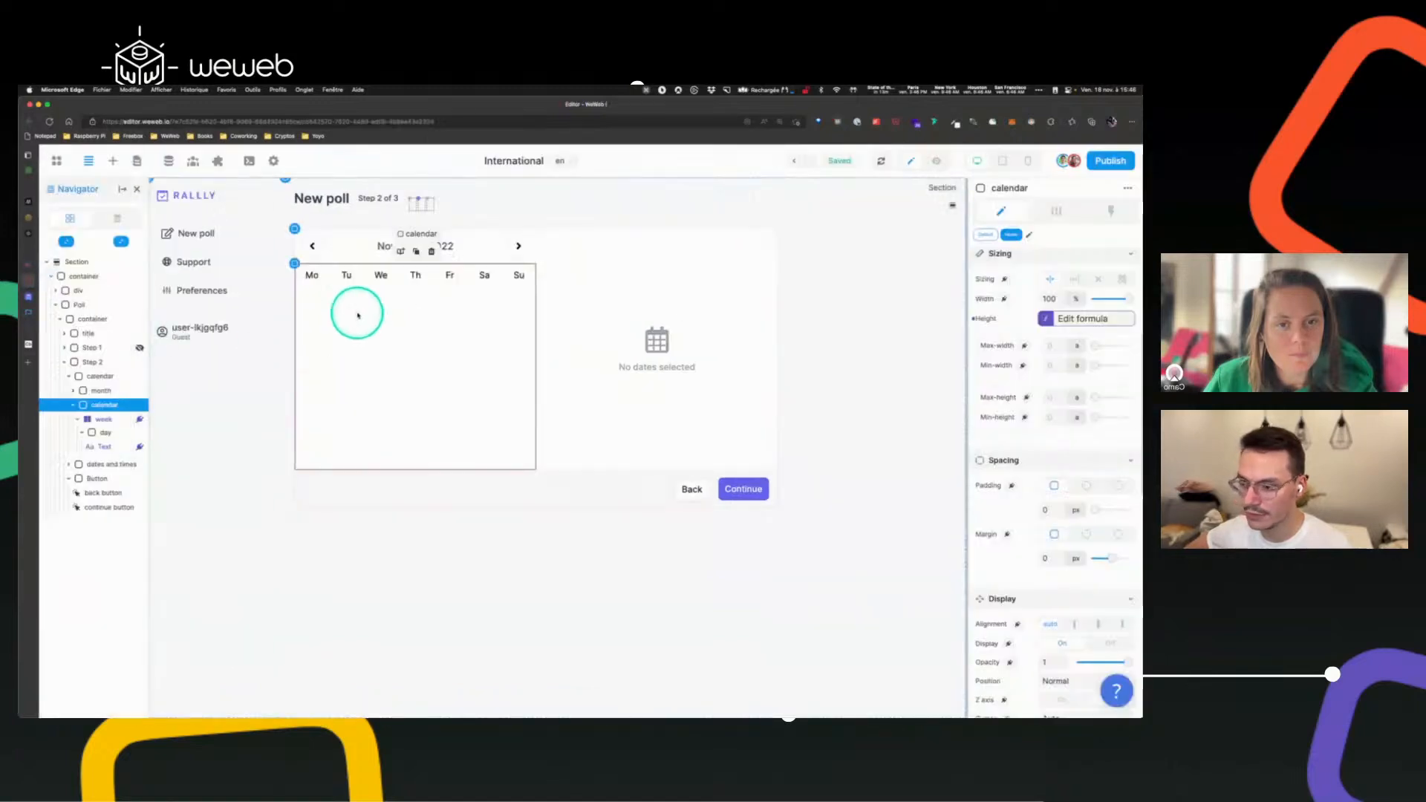
click(315, 280)
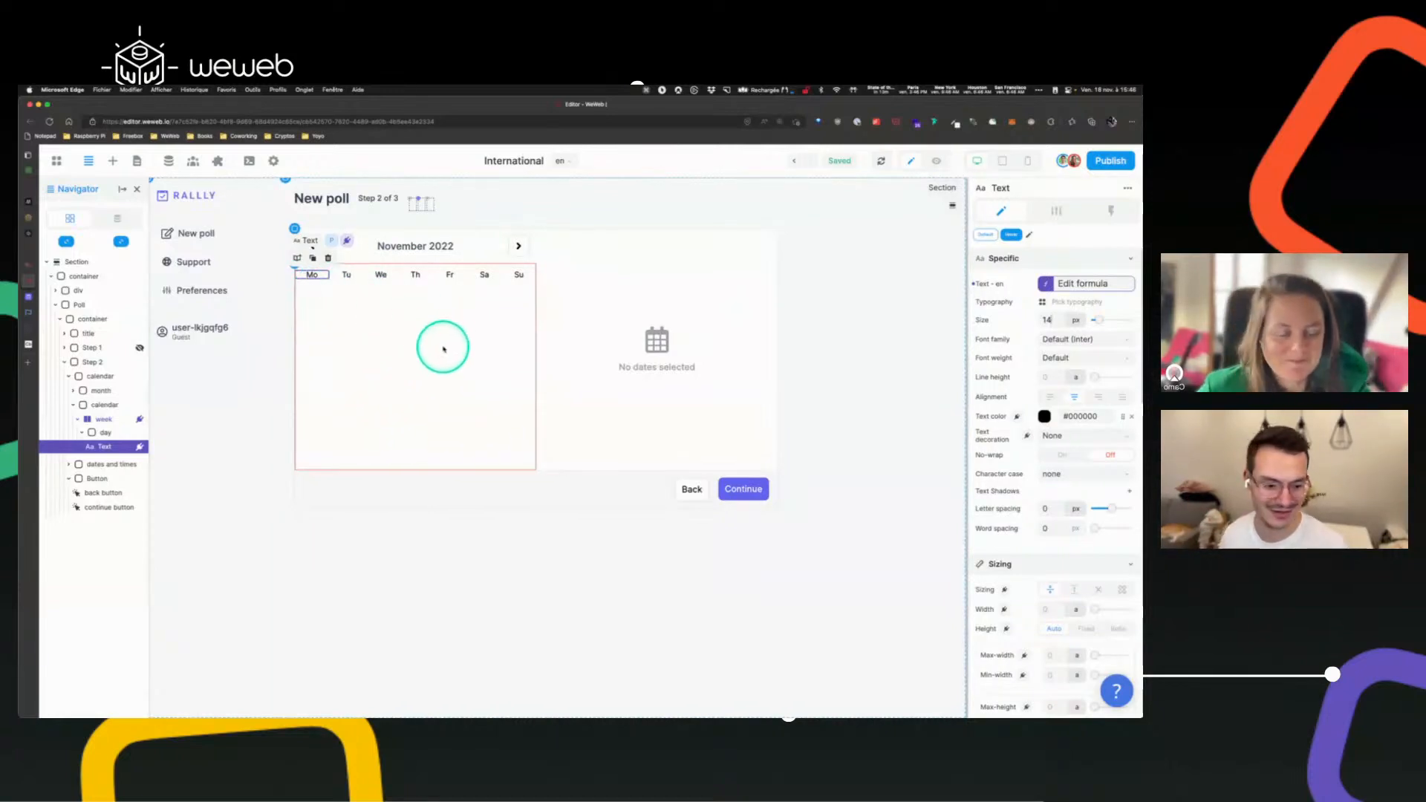
click(1074, 359)
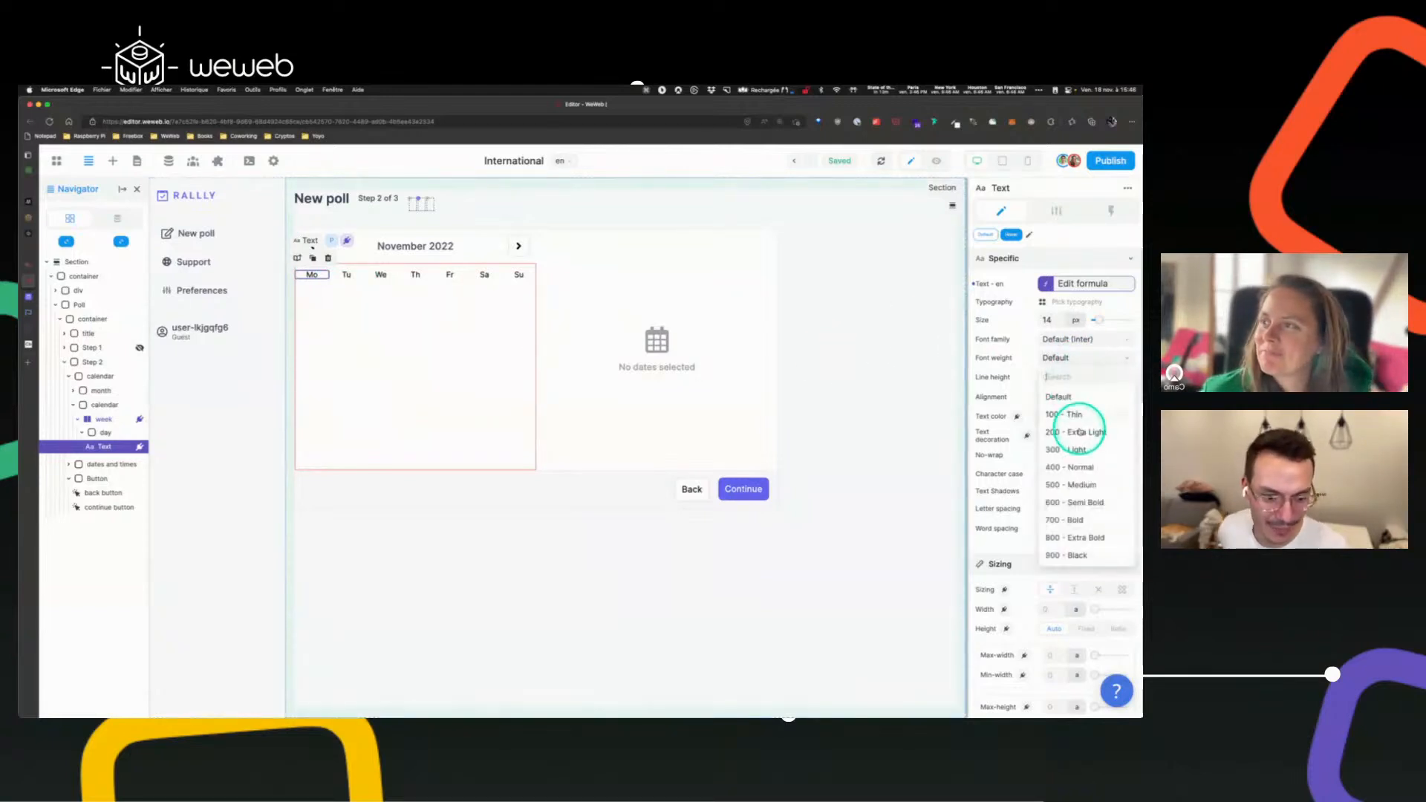
click(1070, 485)
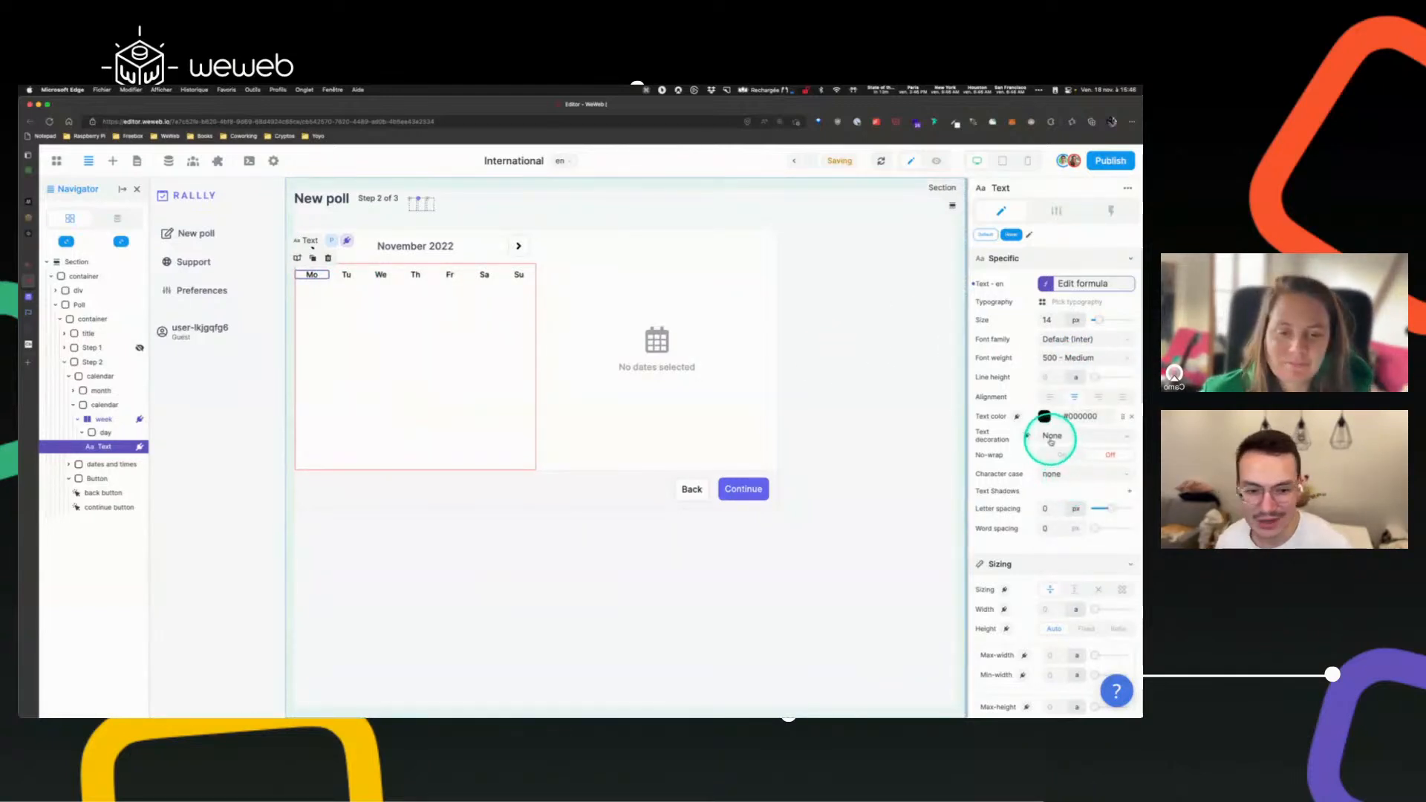
click(1124, 418)
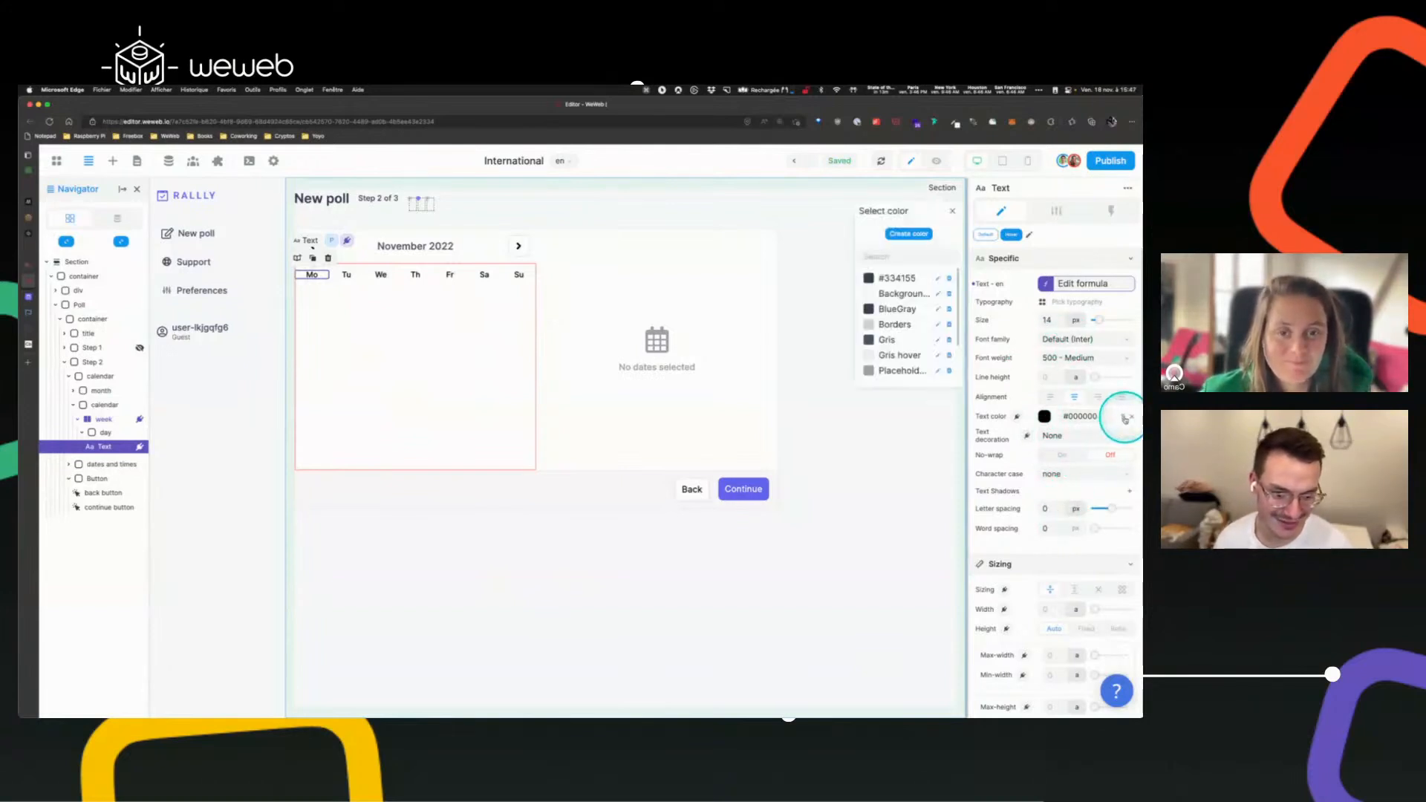
click(899, 371)
click(627, 445)
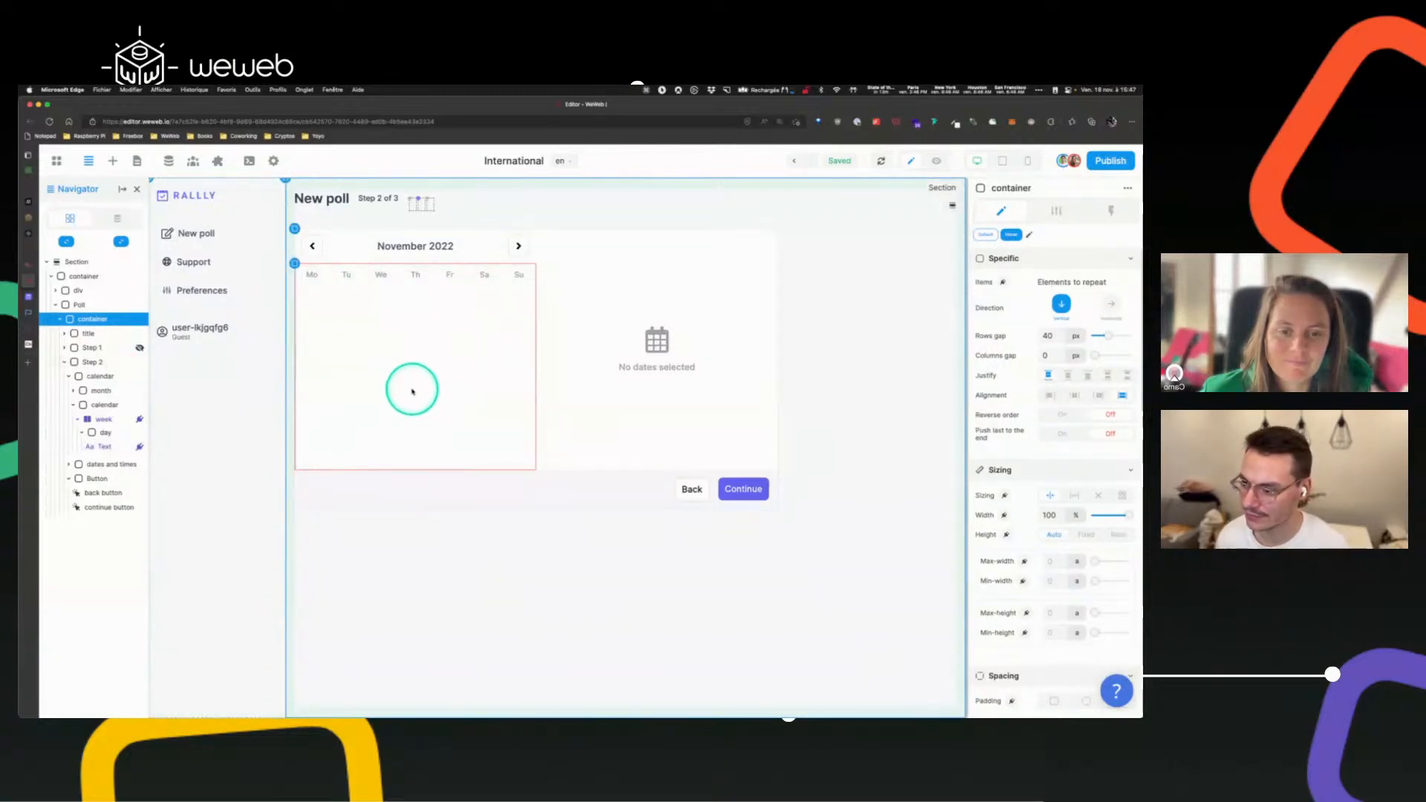
- Compare with the Rallly page, then give the inner calendar container 12 px of left, right and bottom padding
click(78, 421)
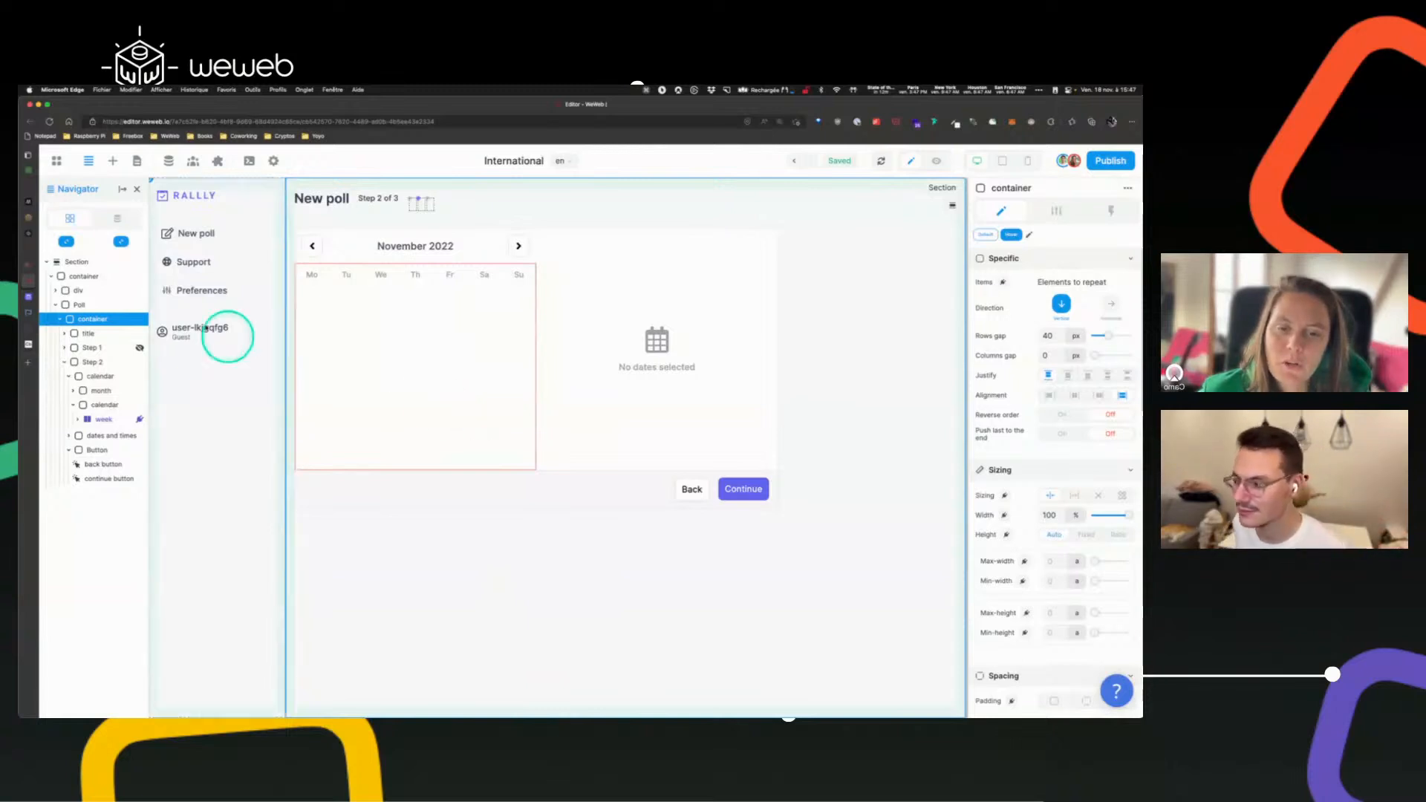
click(28, 297)
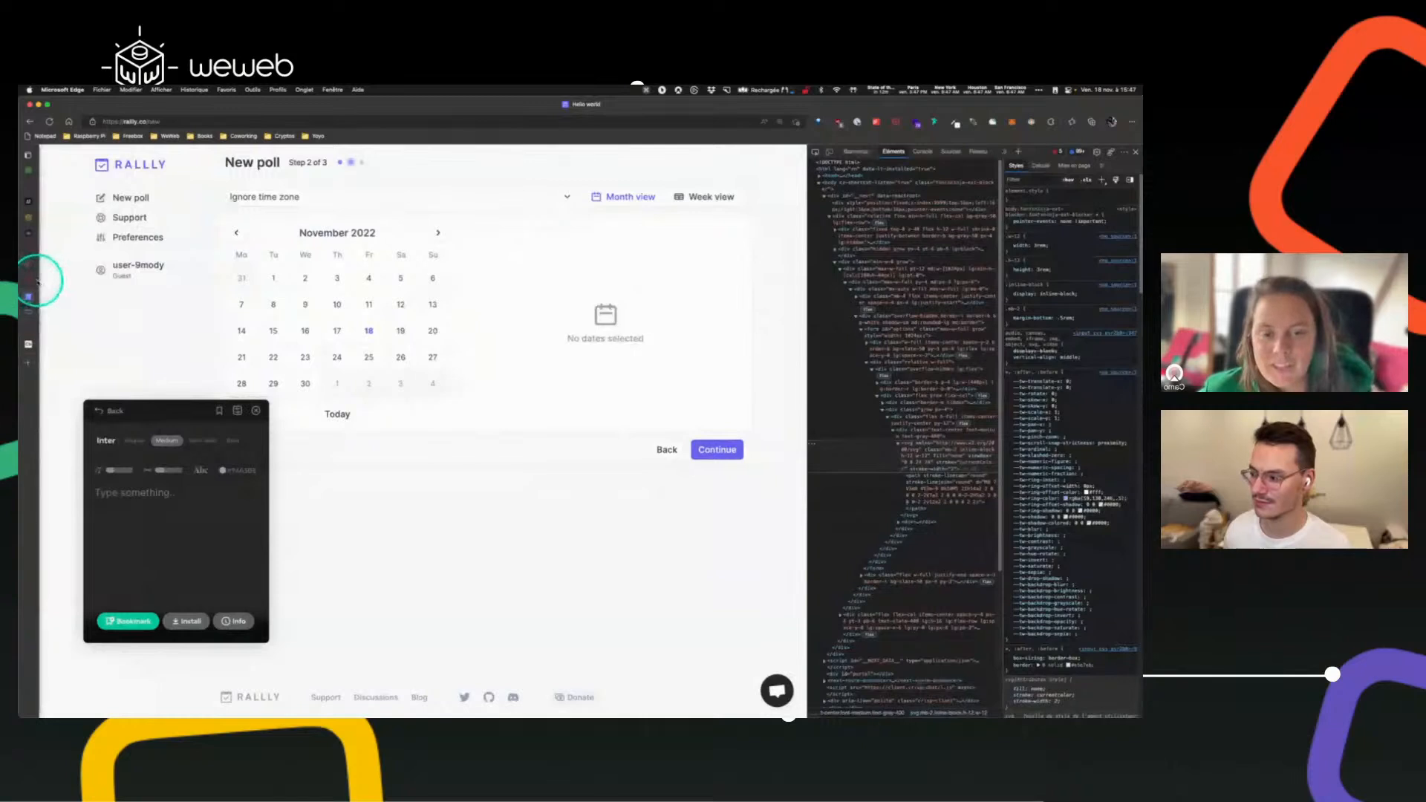
click(30, 282)
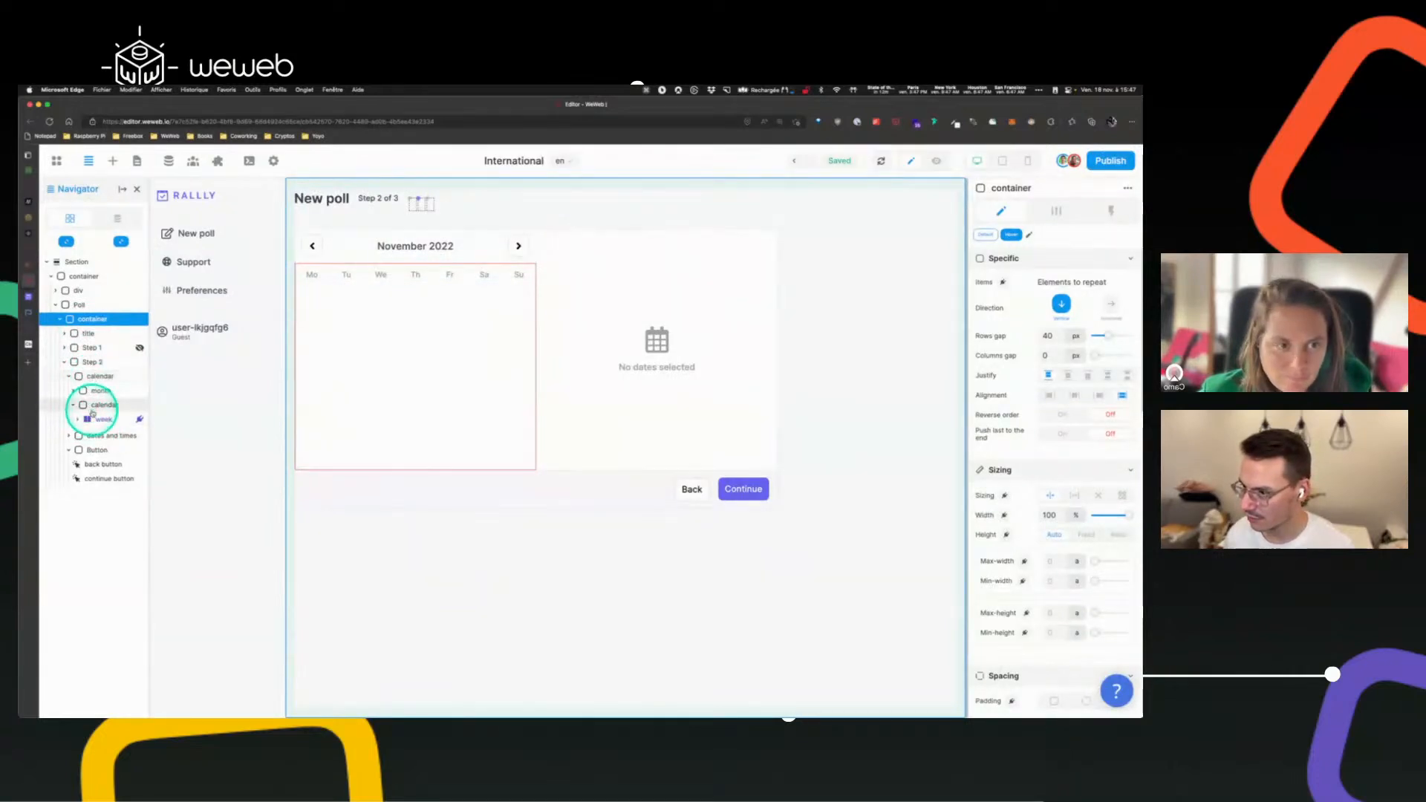
click(102, 405)
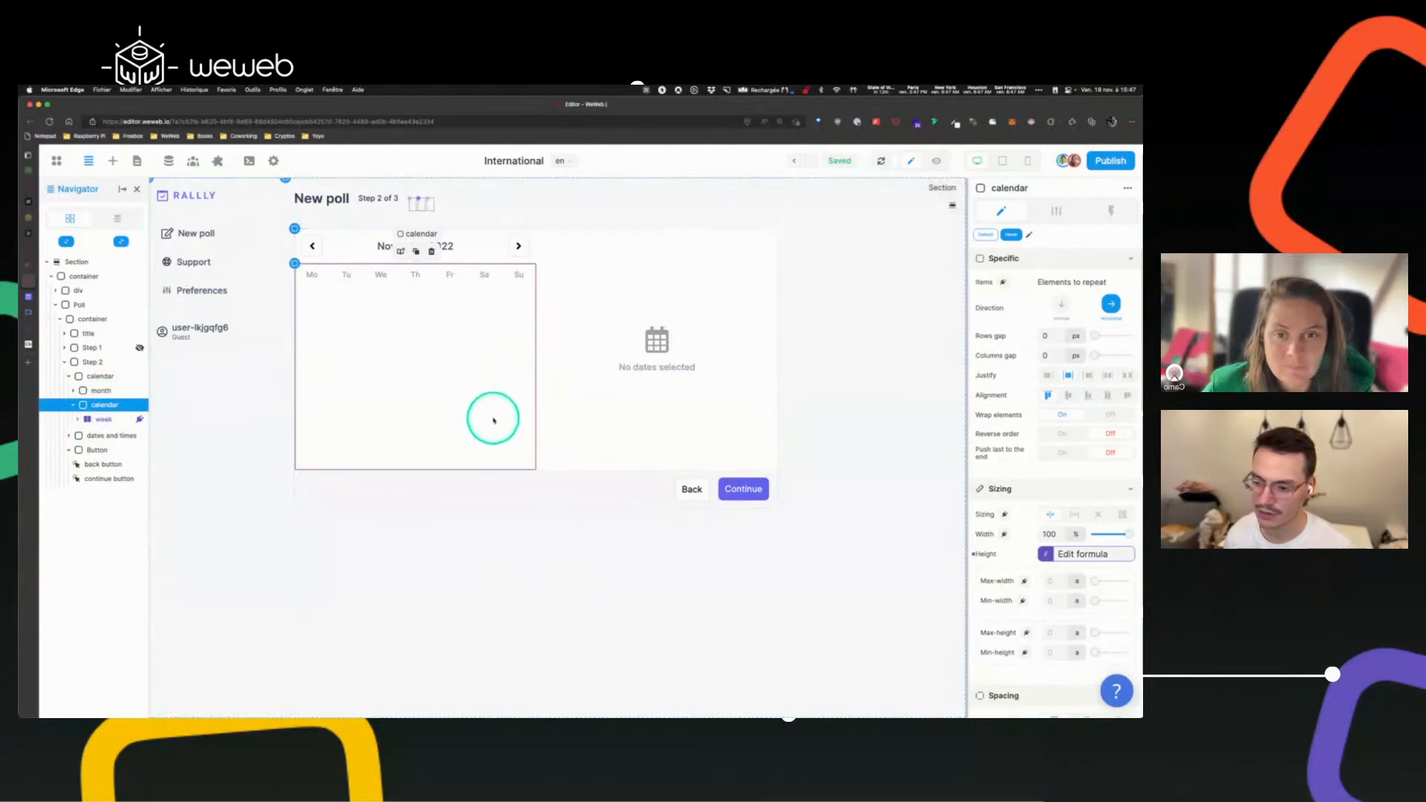
scroll(1054, 490, down, 3)
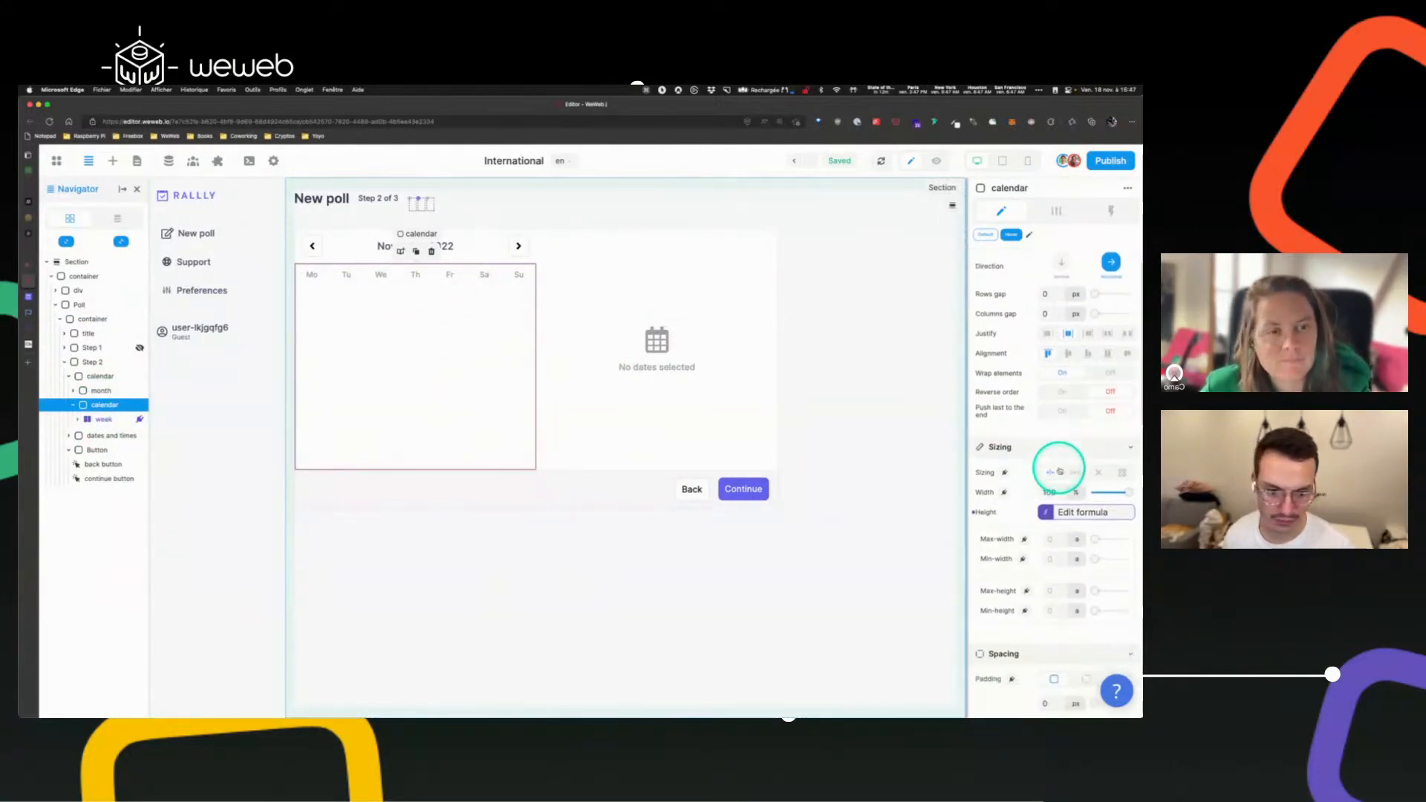
scroll(1058, 475, down, 8)
click(1086, 355)
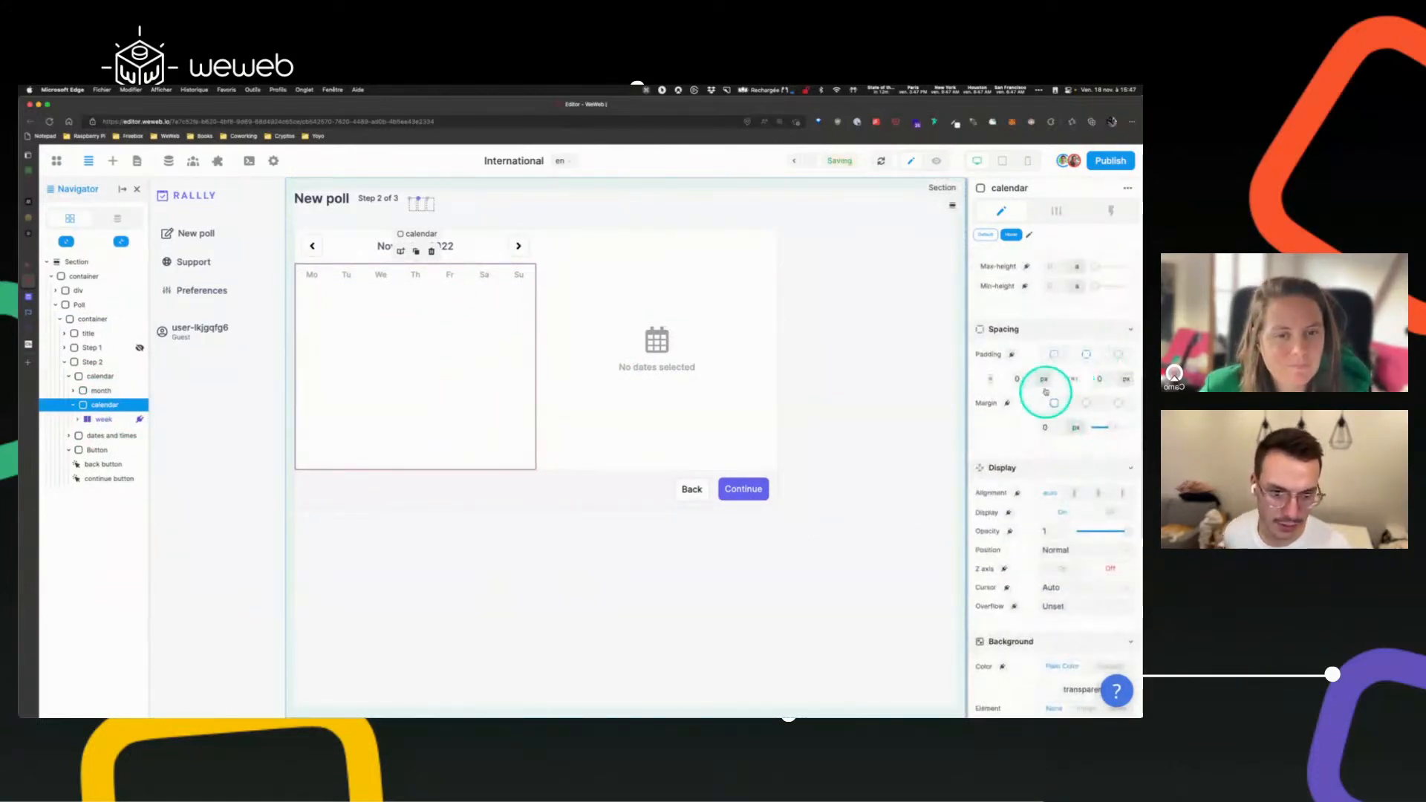
click(1119, 354)
click(1012, 396)
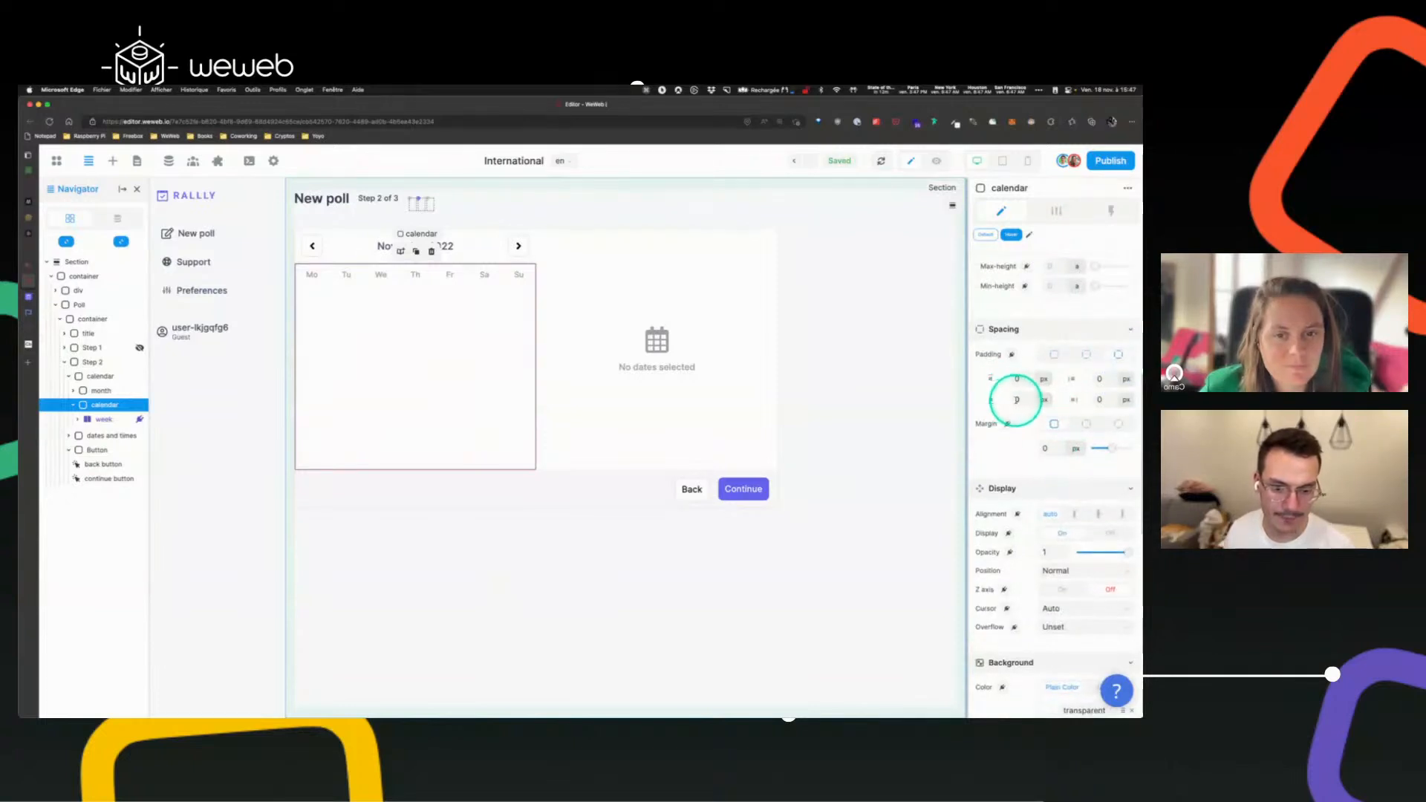
text(12)
click(1103, 379)
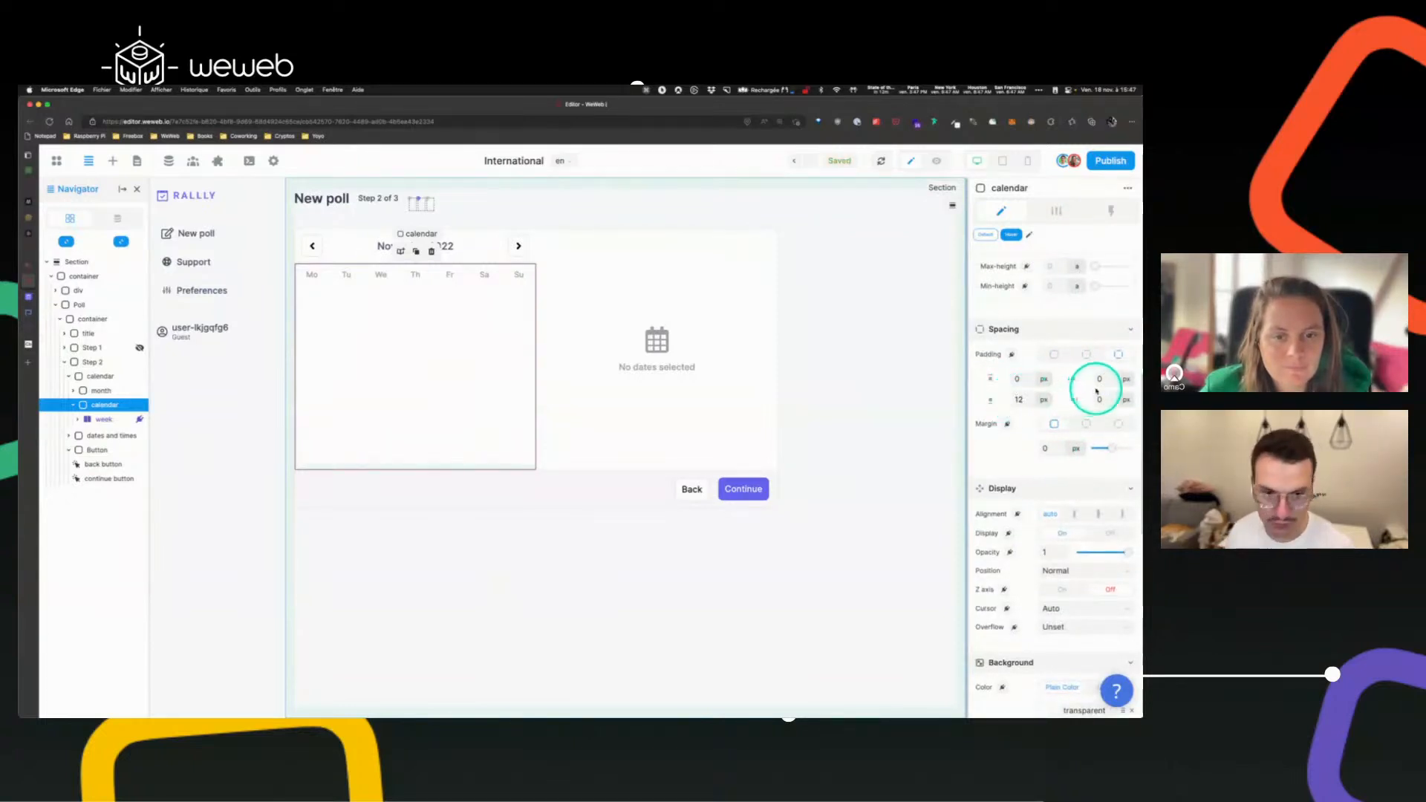
text(120)
key(BackSpace)
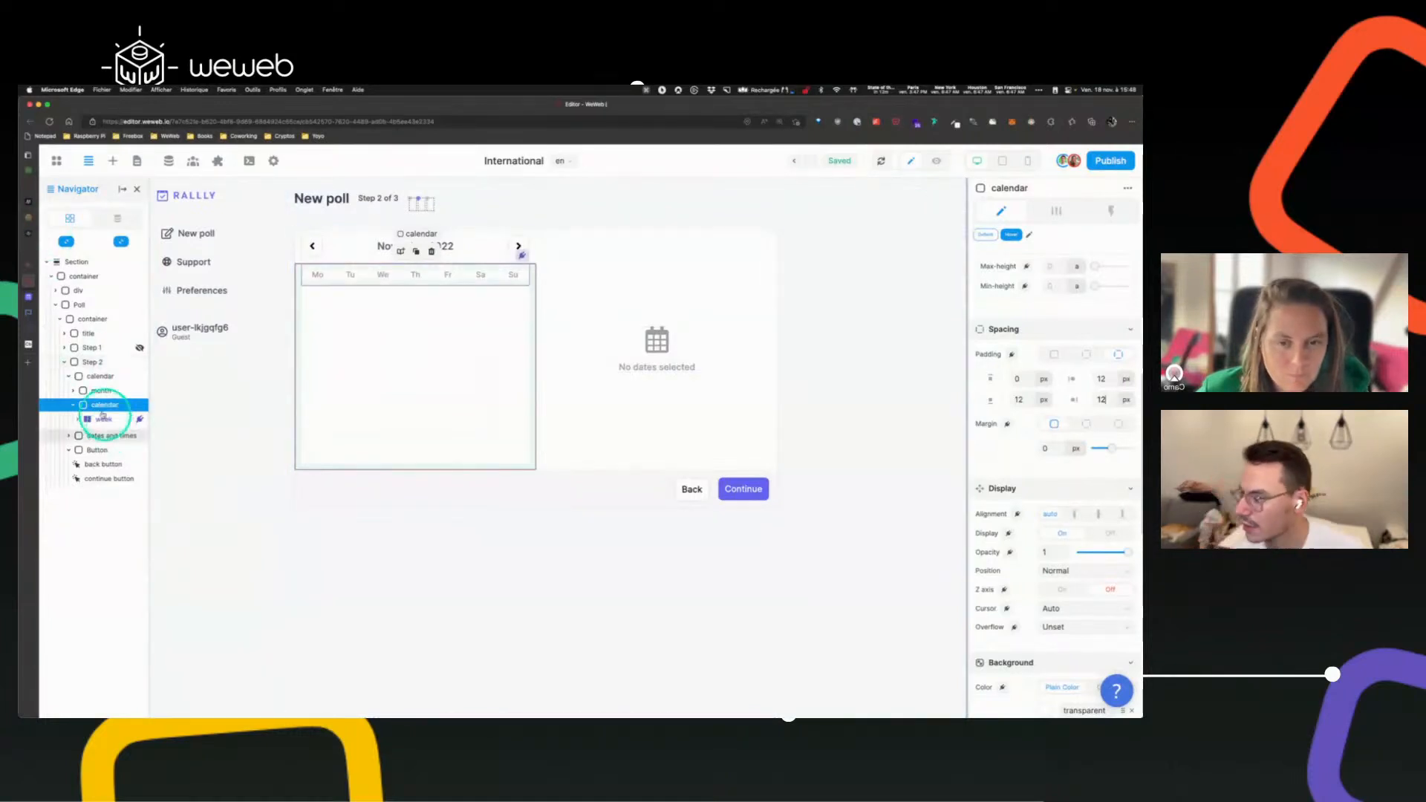
- Add a Columns element below week inside the inner calendar container and rename it calendar
click(112, 161)
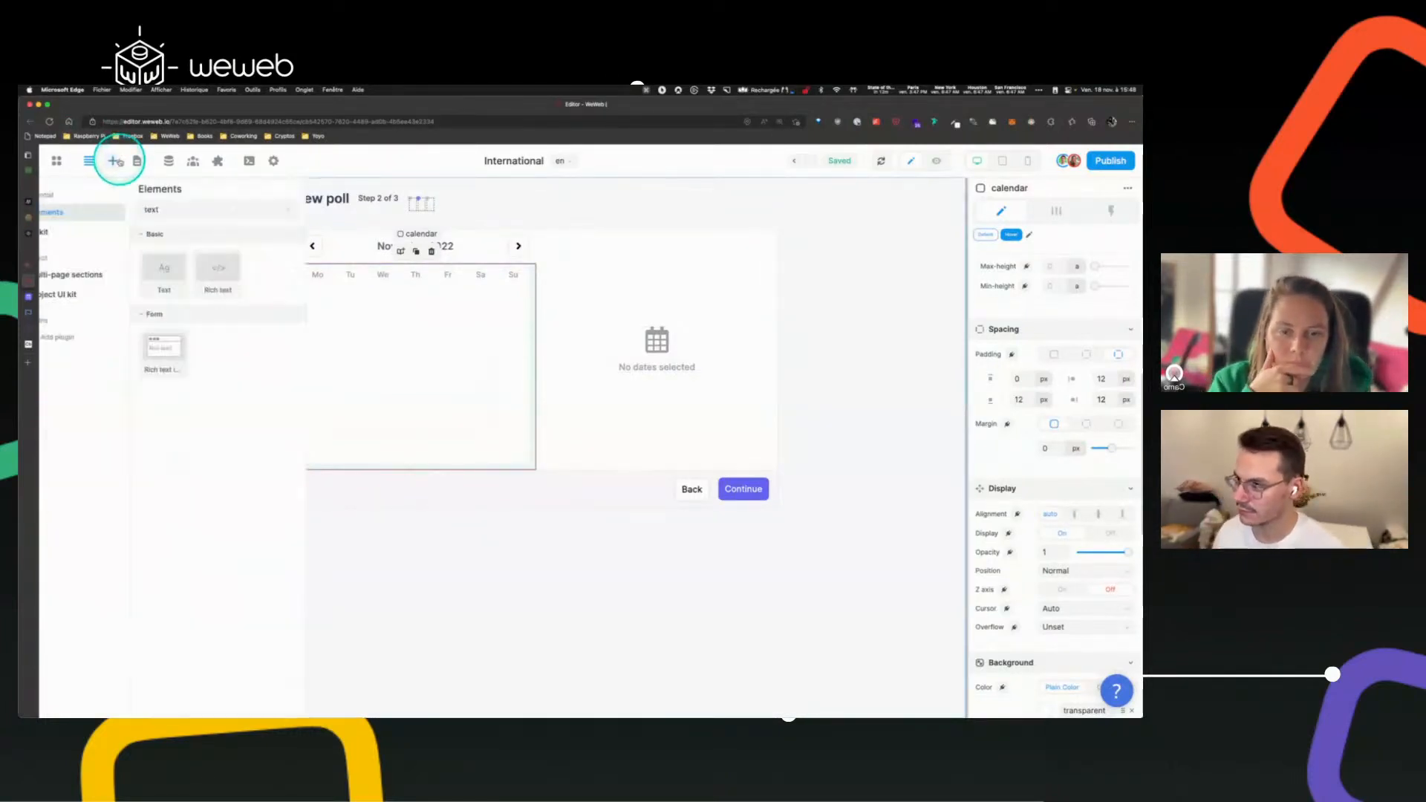
click(184, 209)
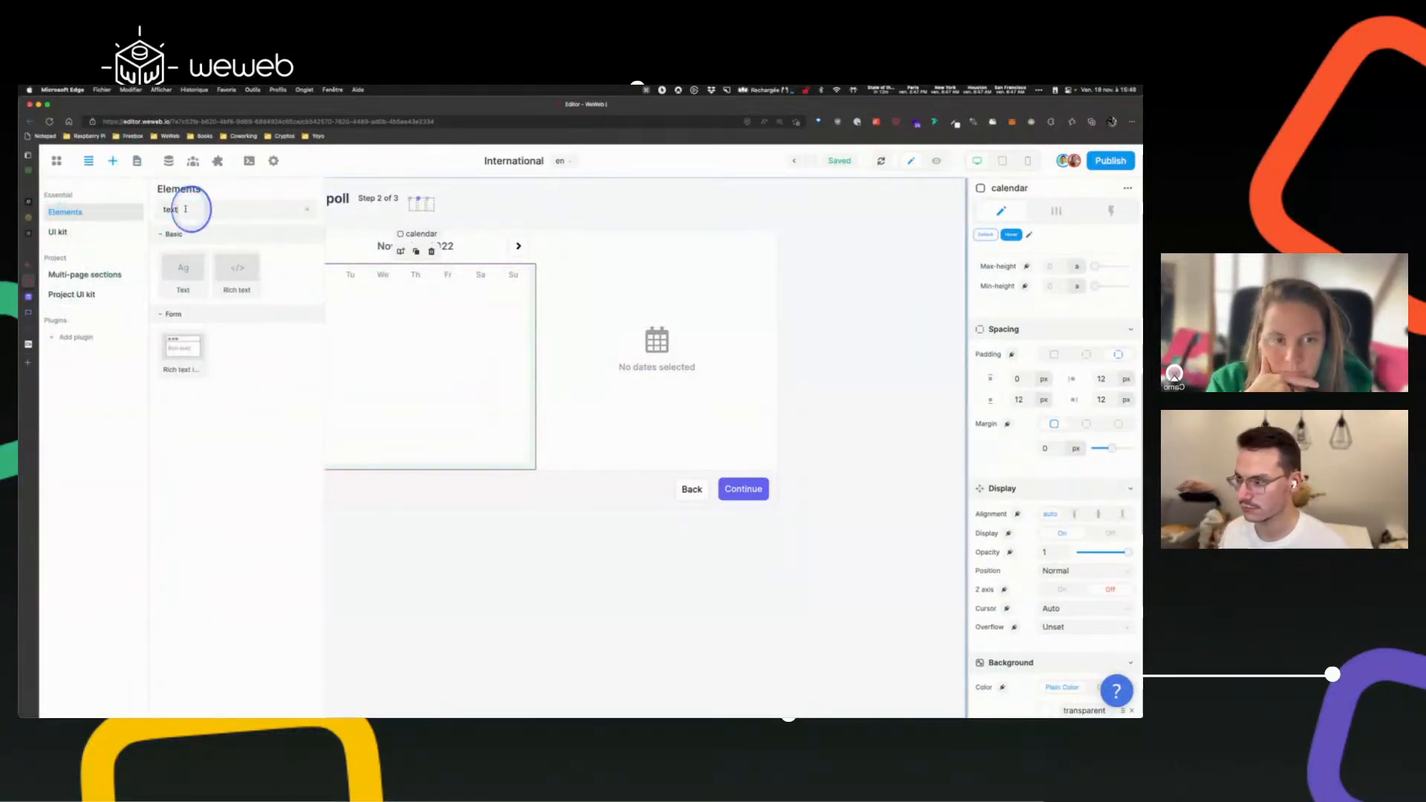
key(BackSpace)
key(BackSpace)
key(BackSpace)
key(BackSpace)
text(column)
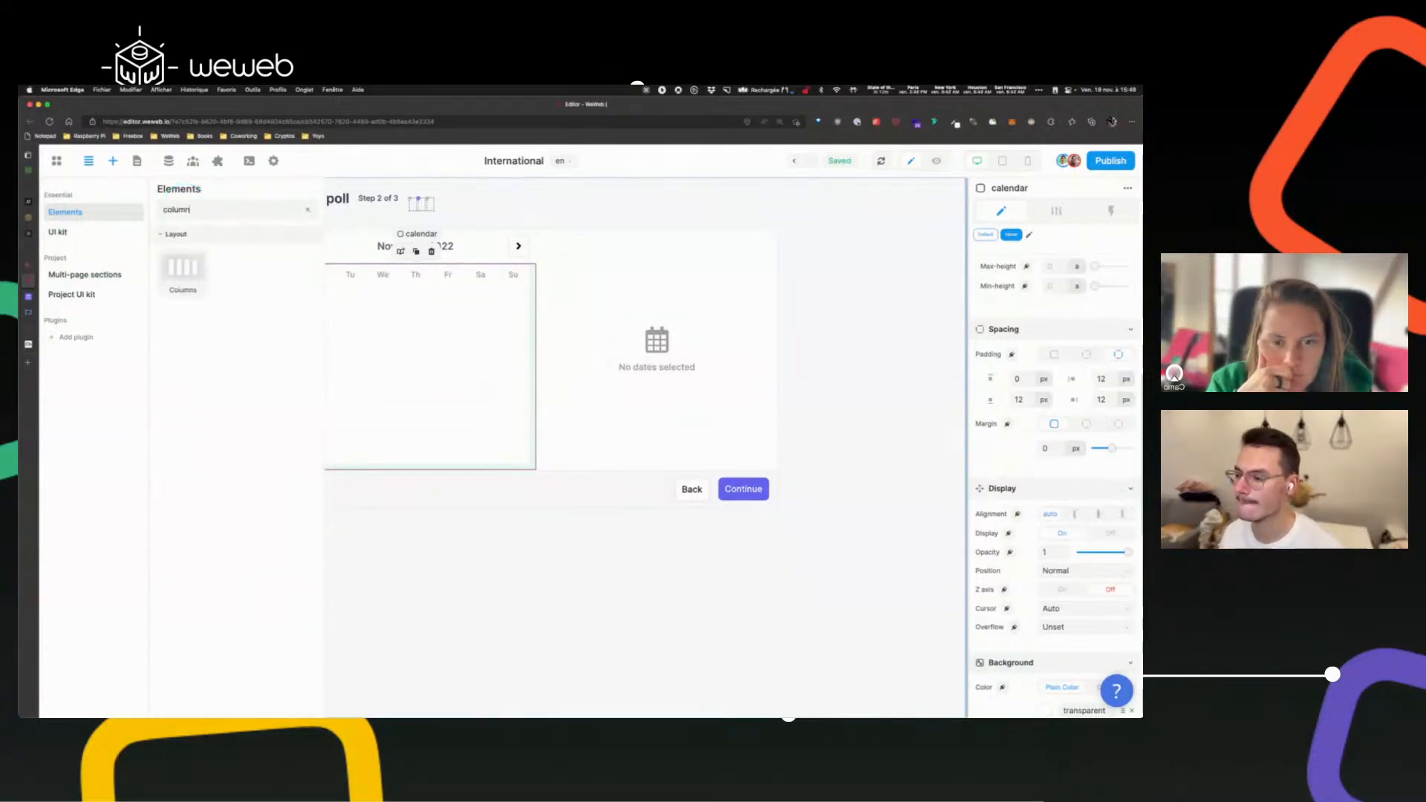
drag(182, 266, 97, 439)
double_click(103, 433)
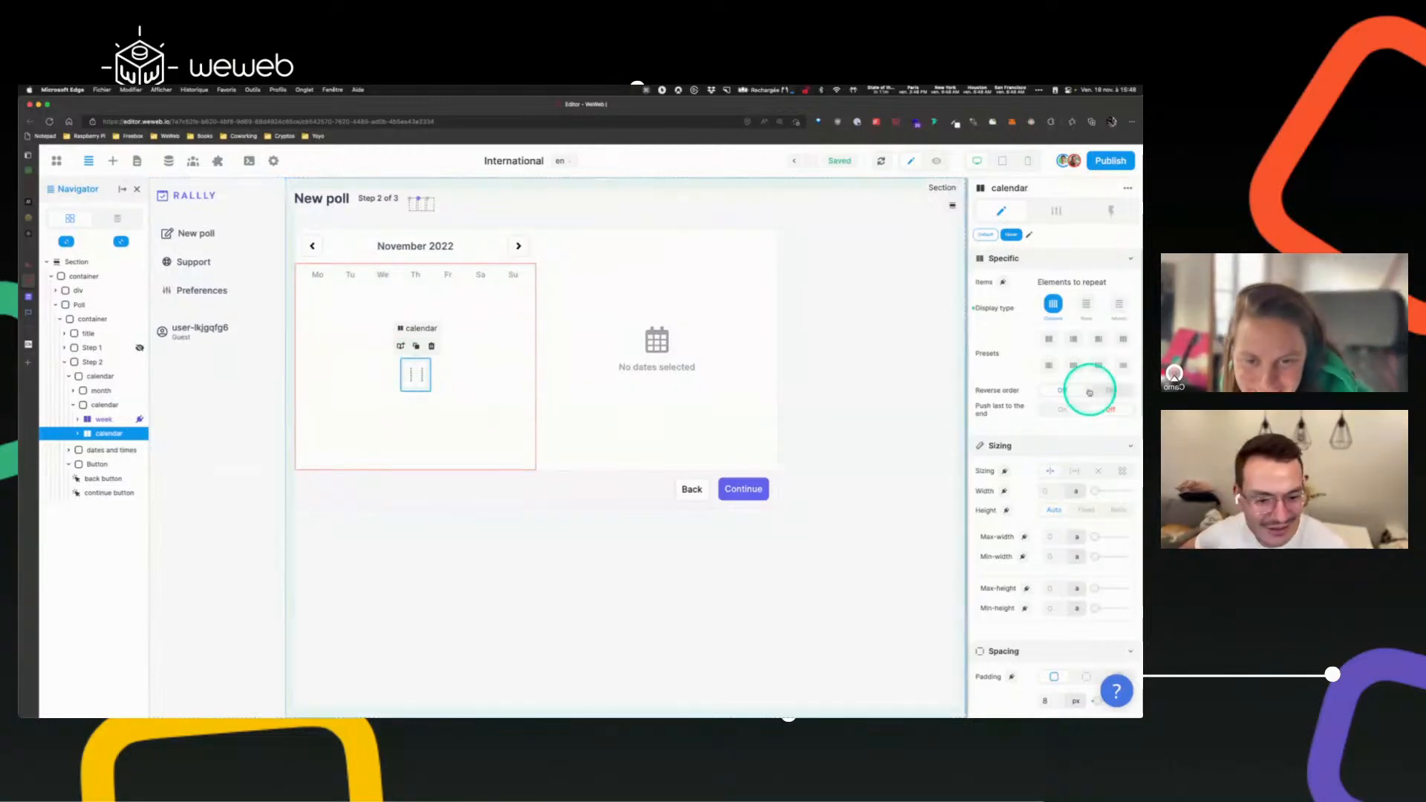
- Set the new calendar columns element's width to 100 % and its padding to 0 px
click(1070, 492)
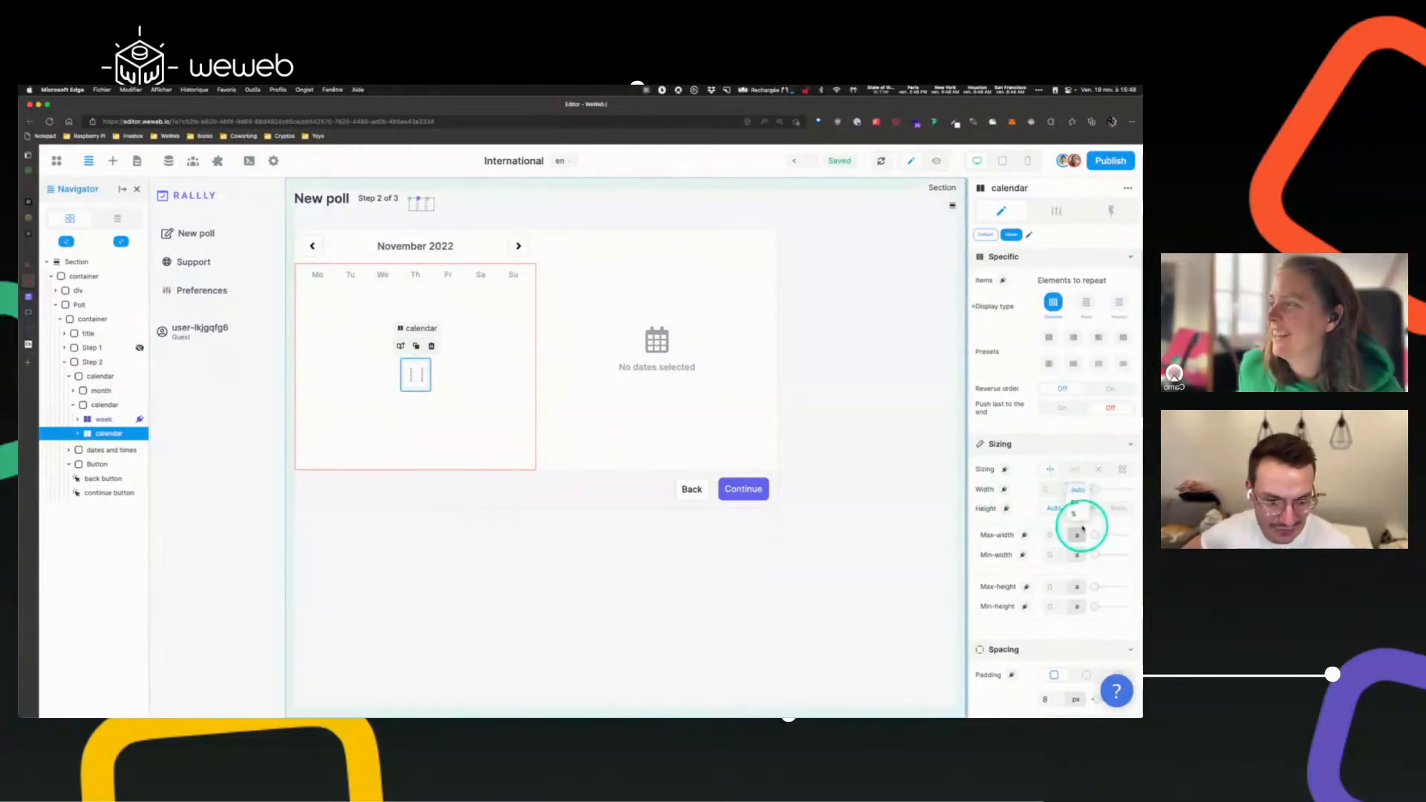
click(1078, 513)
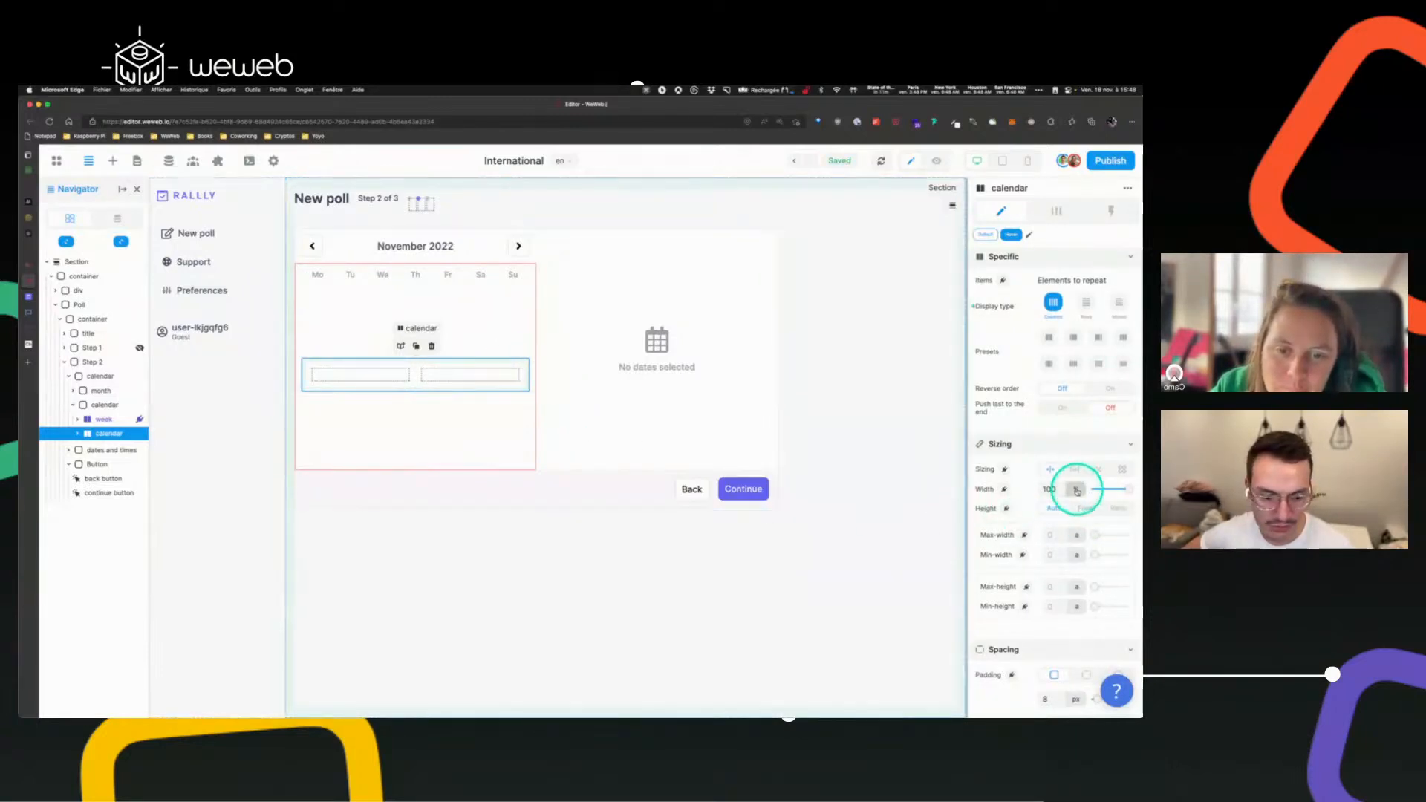
scroll(1076, 491, down, 3)
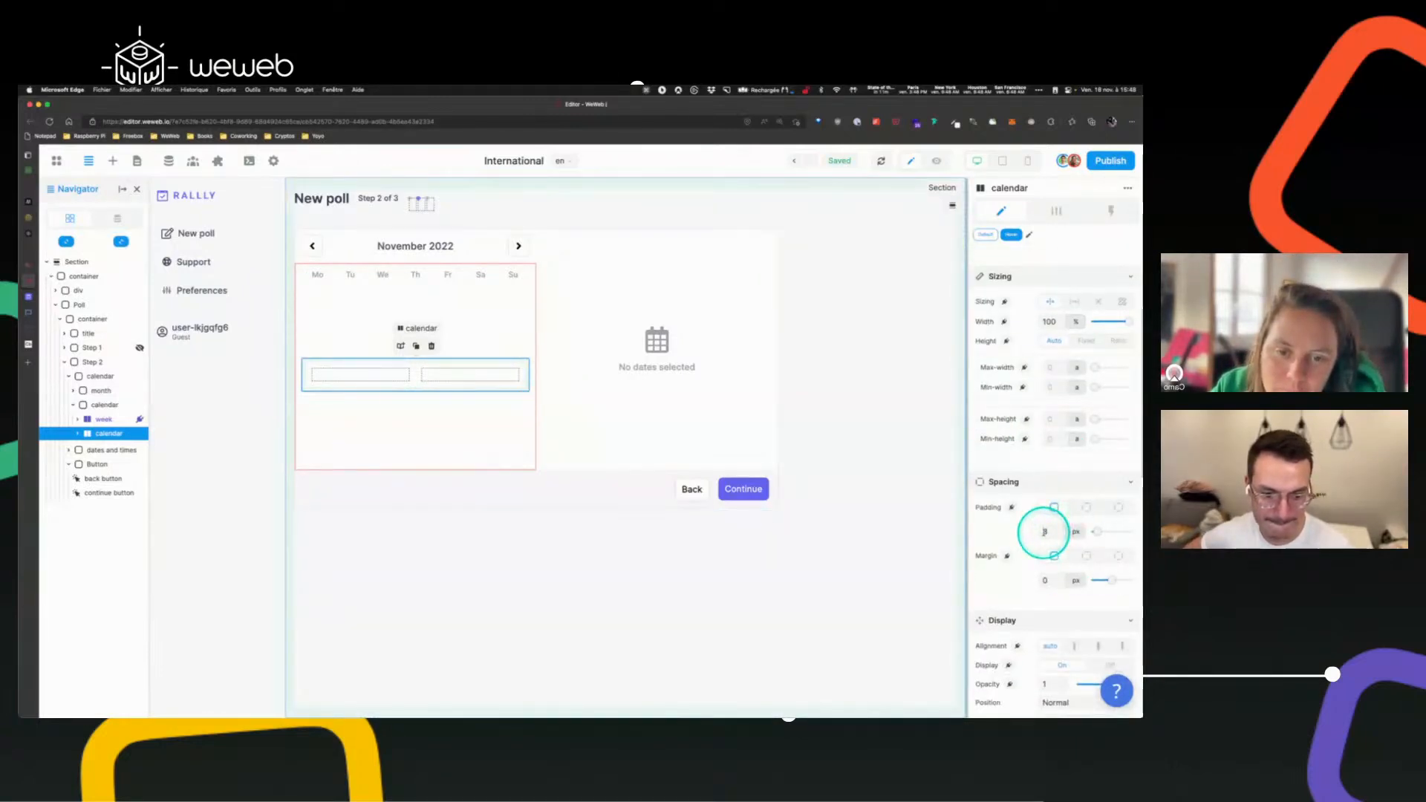
click(843, 488)
- Set the first Flexbox's padding to 0 px and delete the second Flexbox in the calendar columns
click(394, 381)
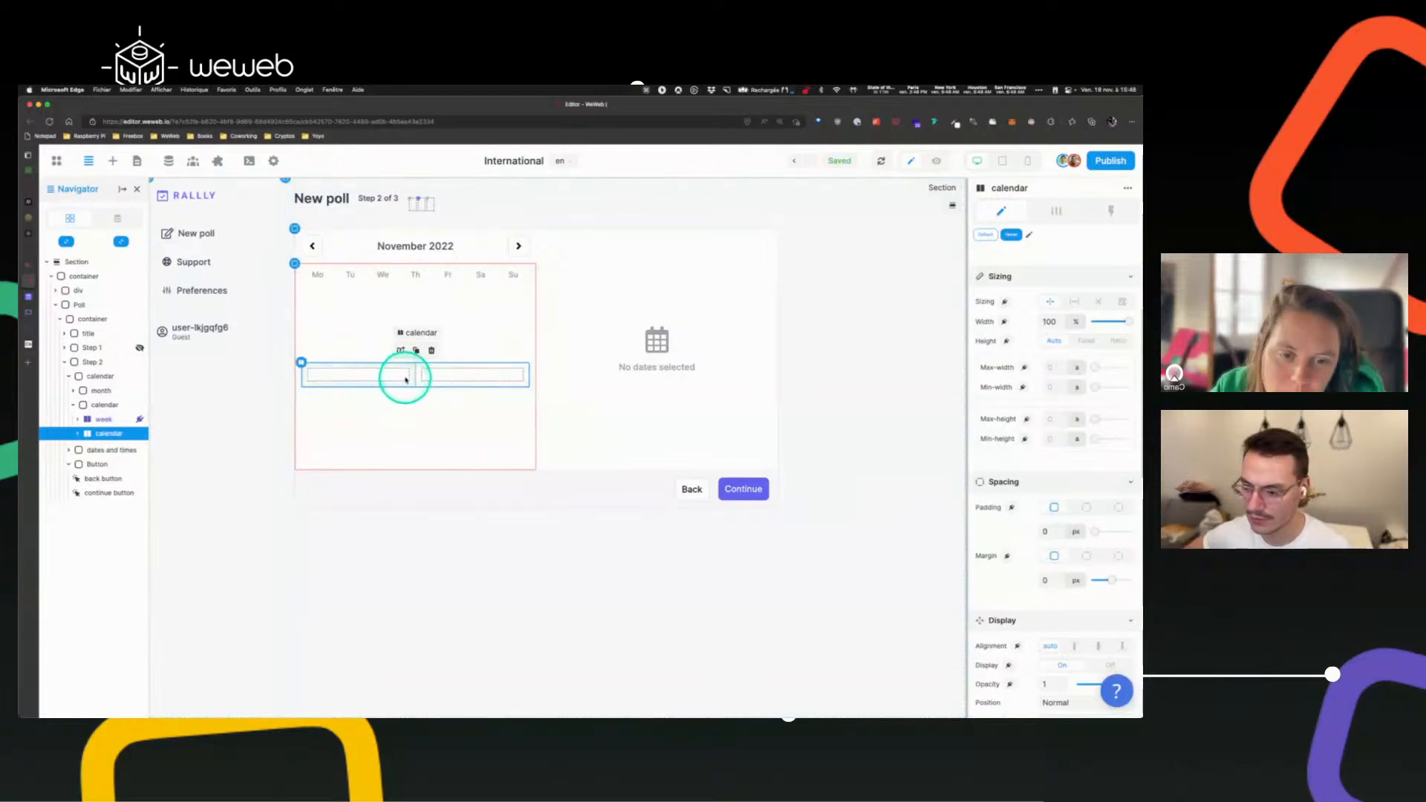
click(405, 379)
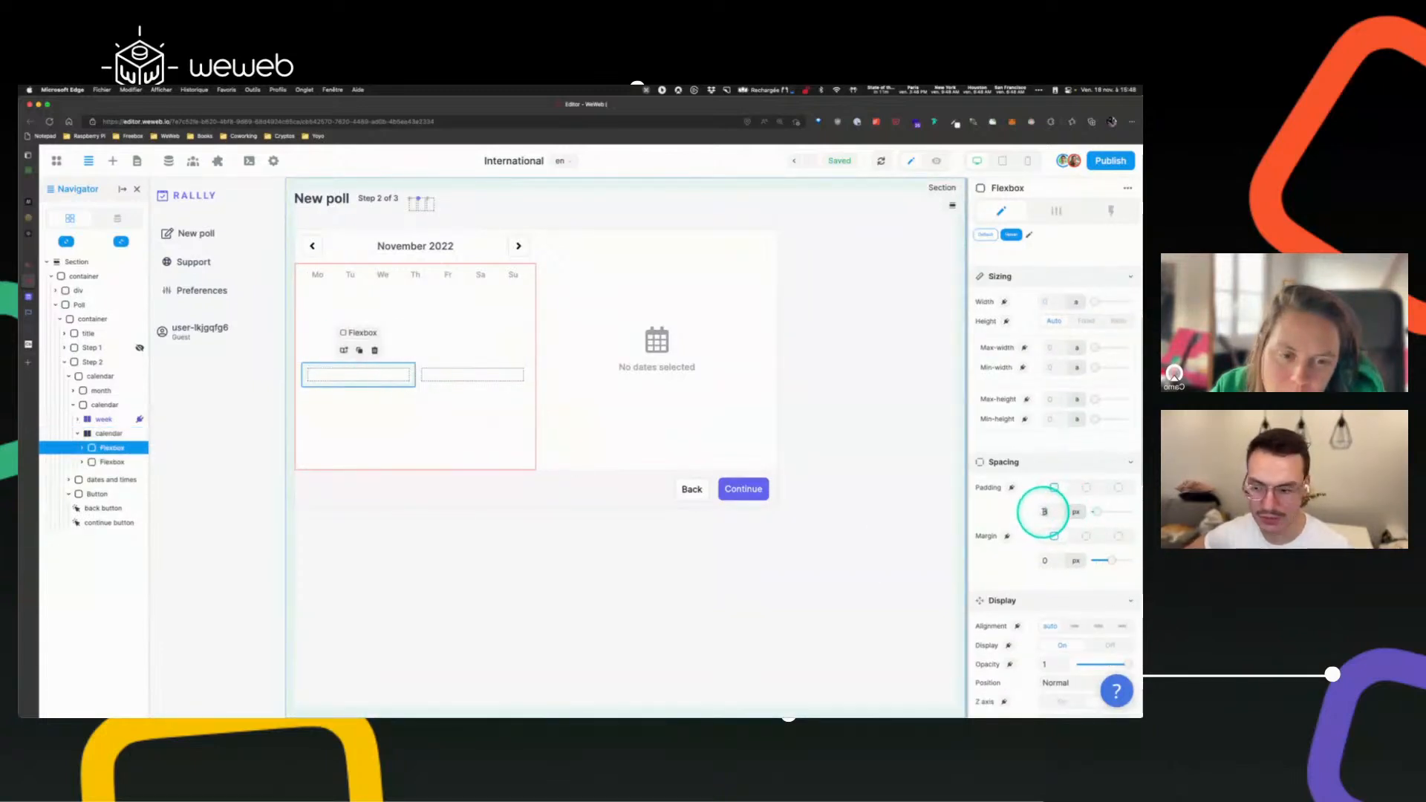
click(436, 373)
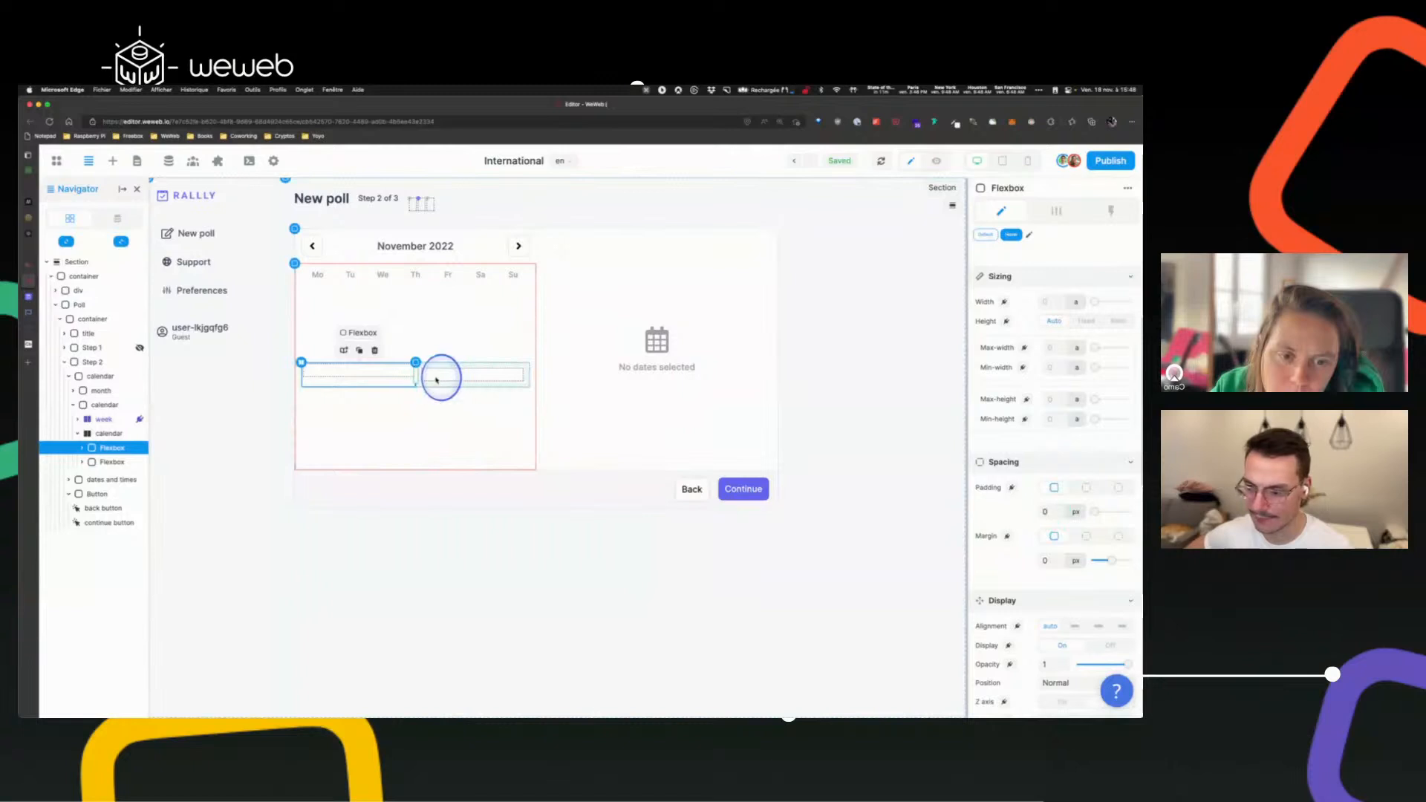
key(Delete)
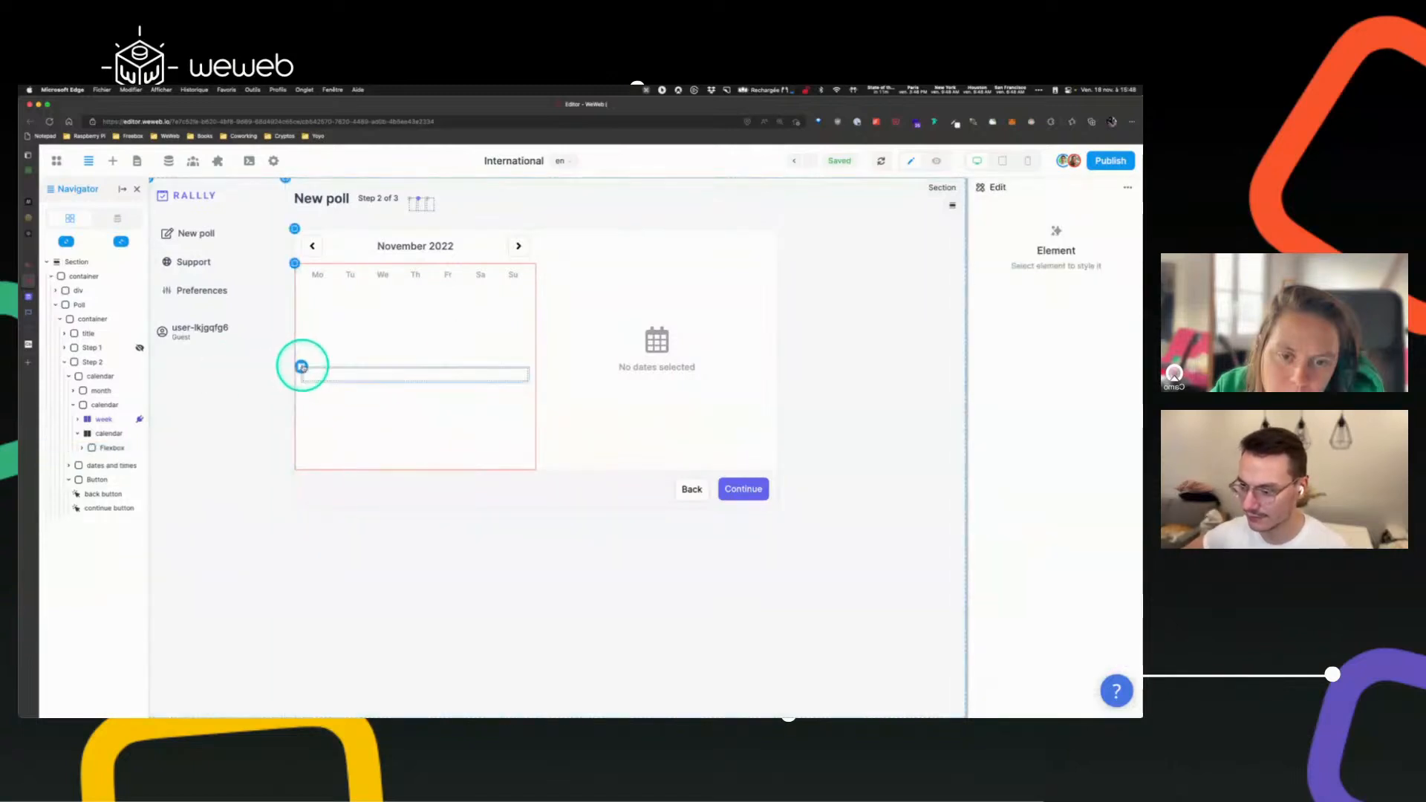
- Review the inner calendar columns' settings and the daysInWeek variable, then compare with the Rallly page's day grid, dismissing its font inspector
click(394, 369)
click(1056, 211)
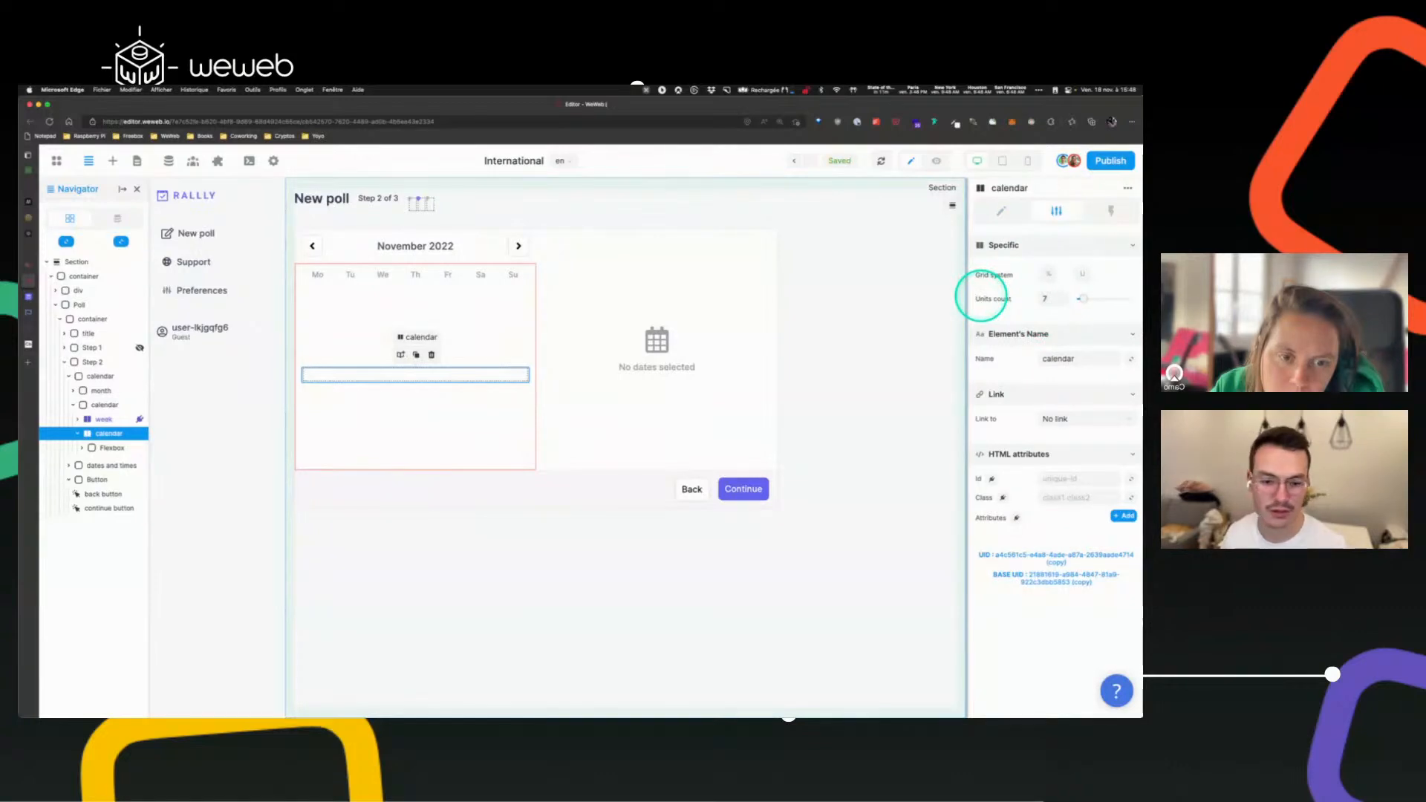
click(1000, 211)
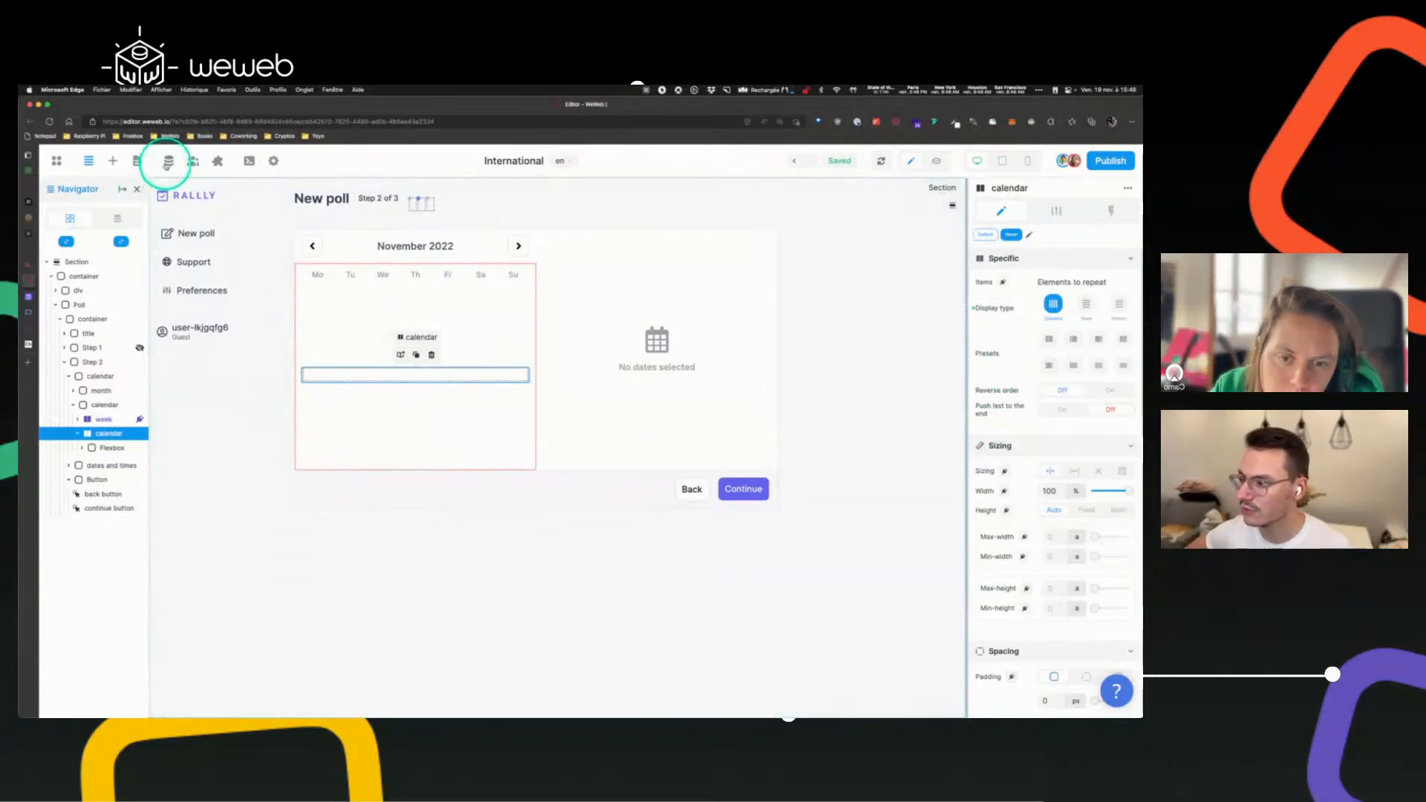
click(168, 161)
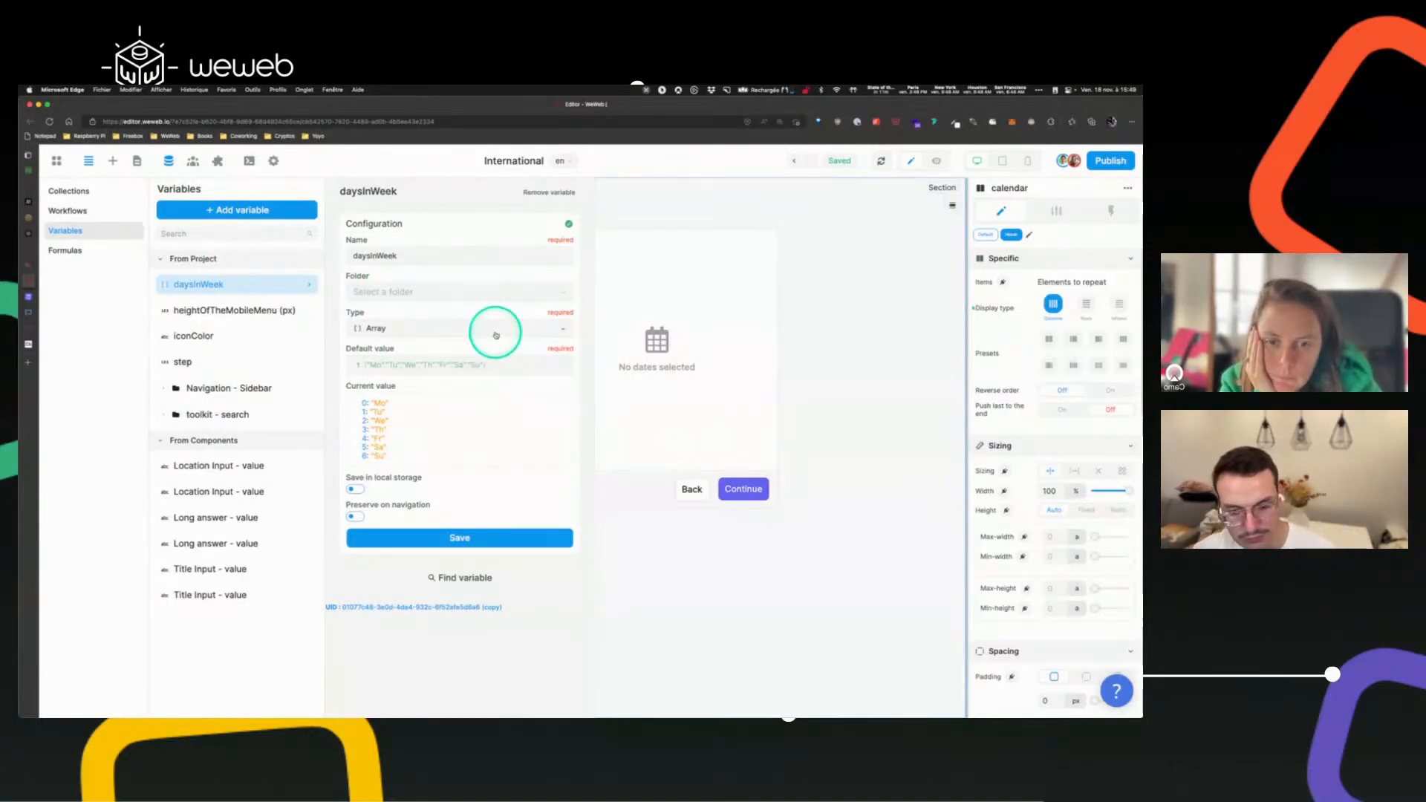
click(32, 303)
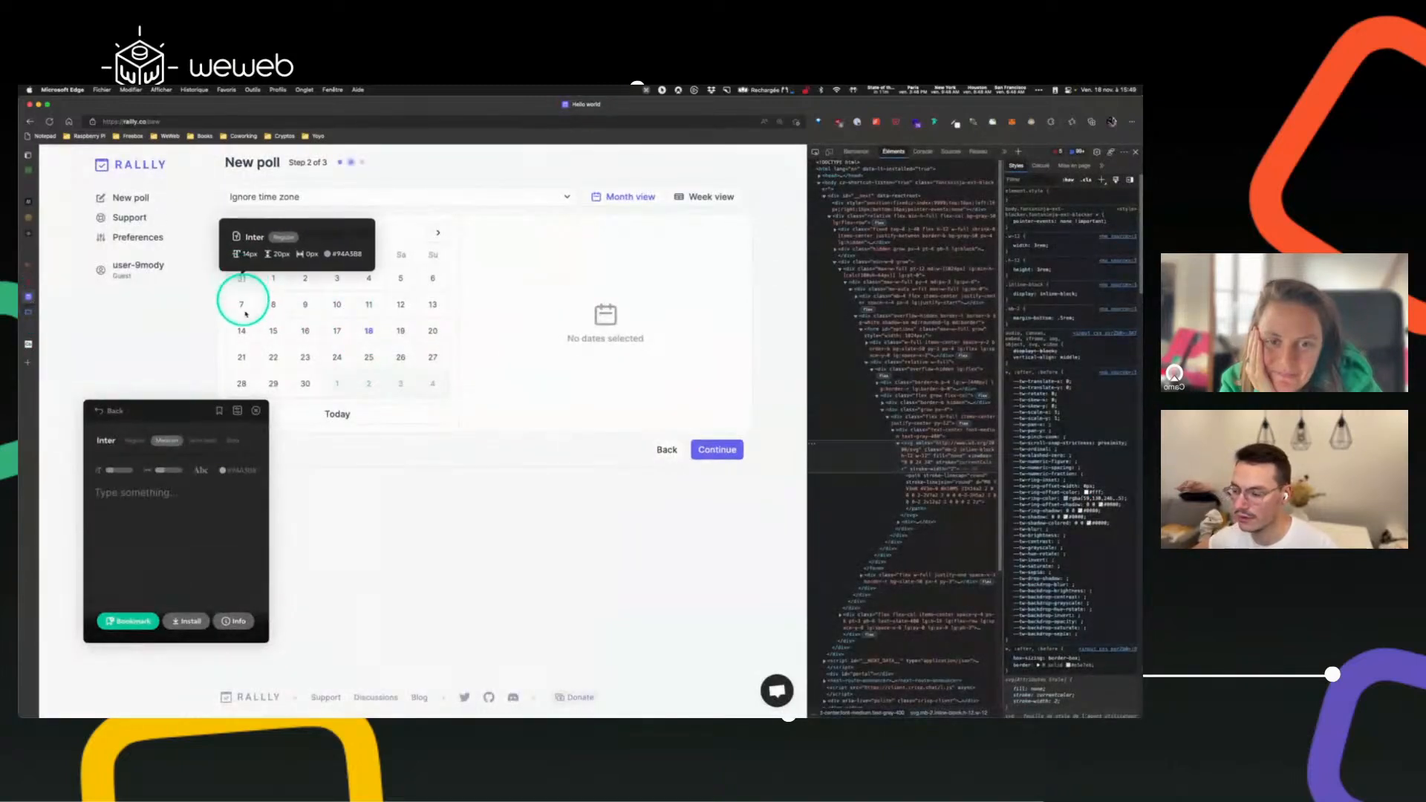
click(257, 411)
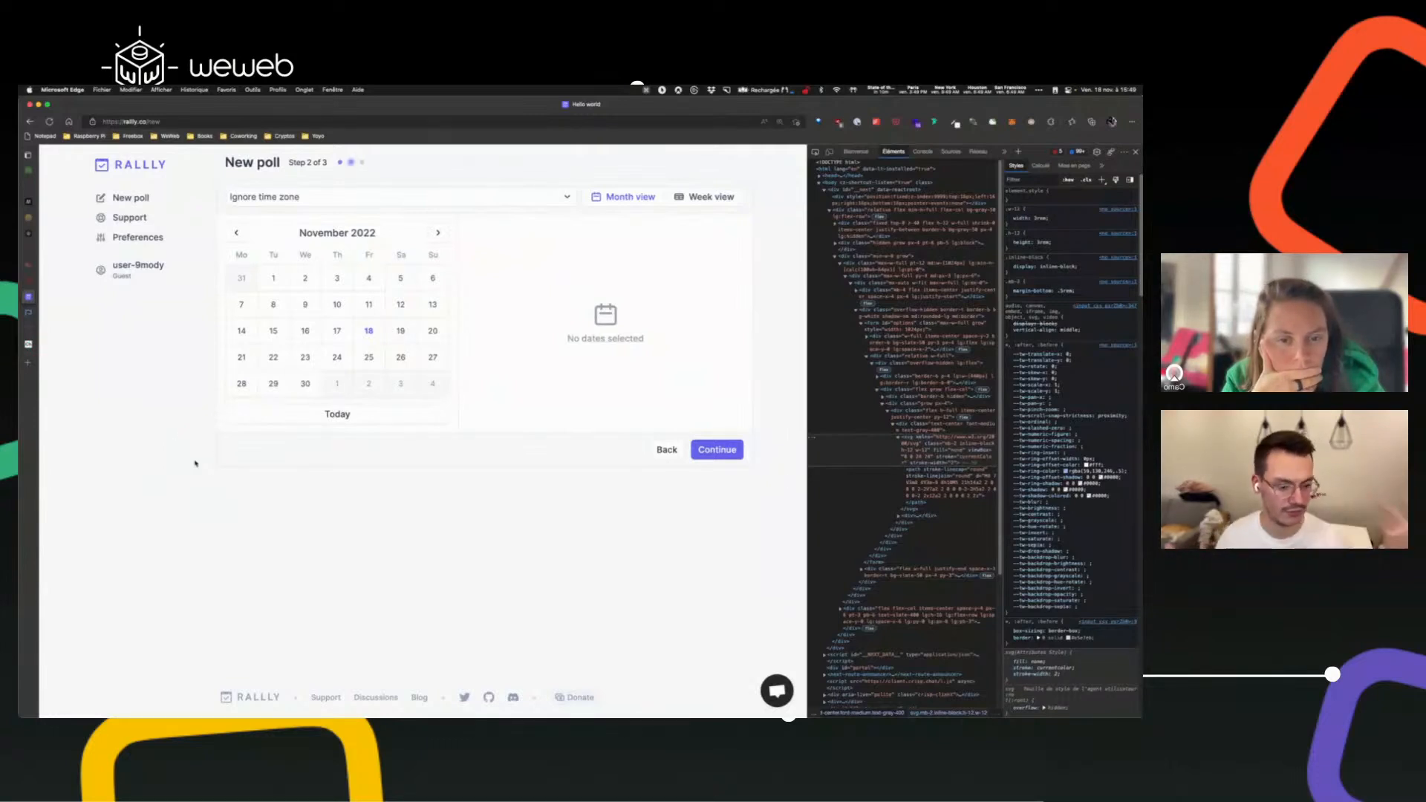
- In a new browser tab, look up generating arrays in JavaScript and open the Stack Overflow question about a range() method
mouse_move(33, 363)
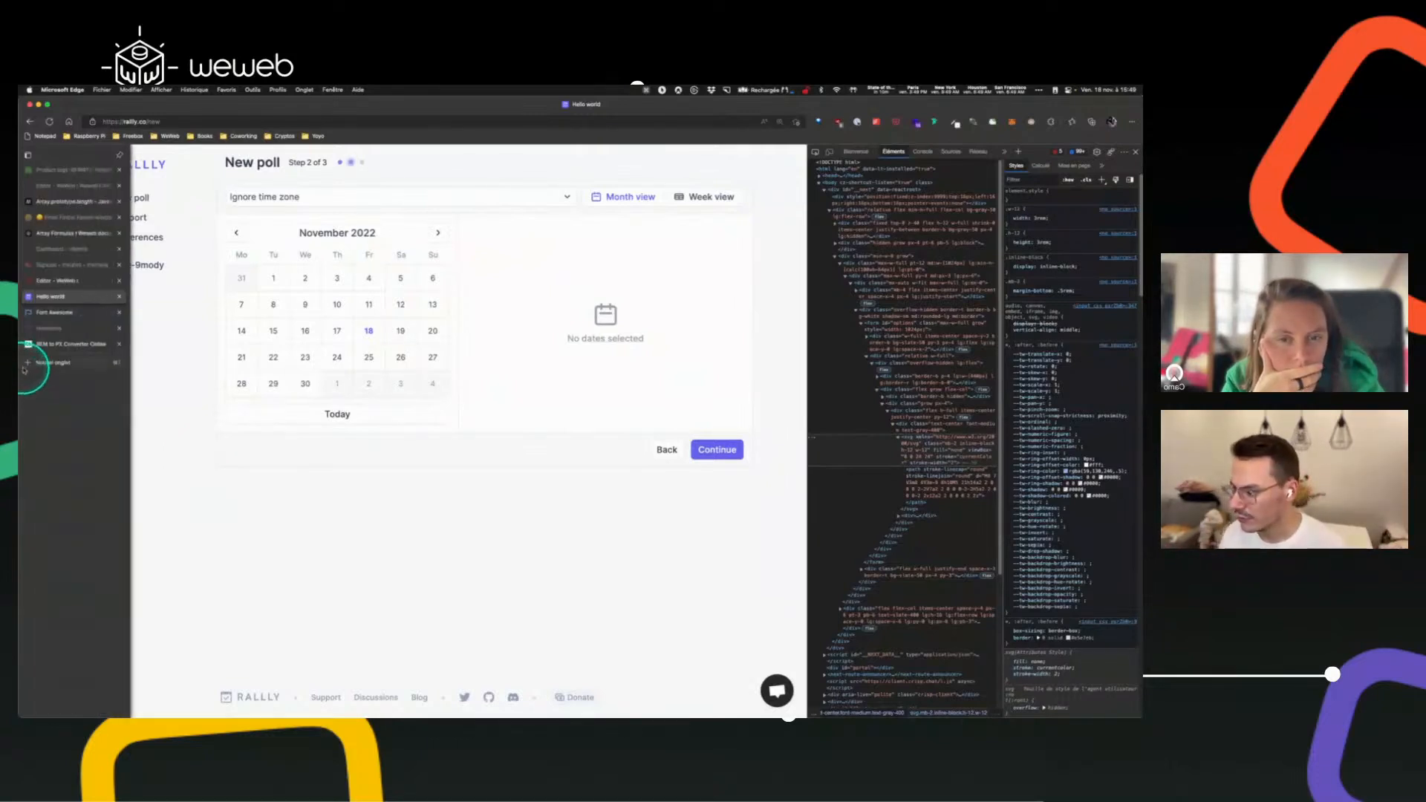
click(63, 364)
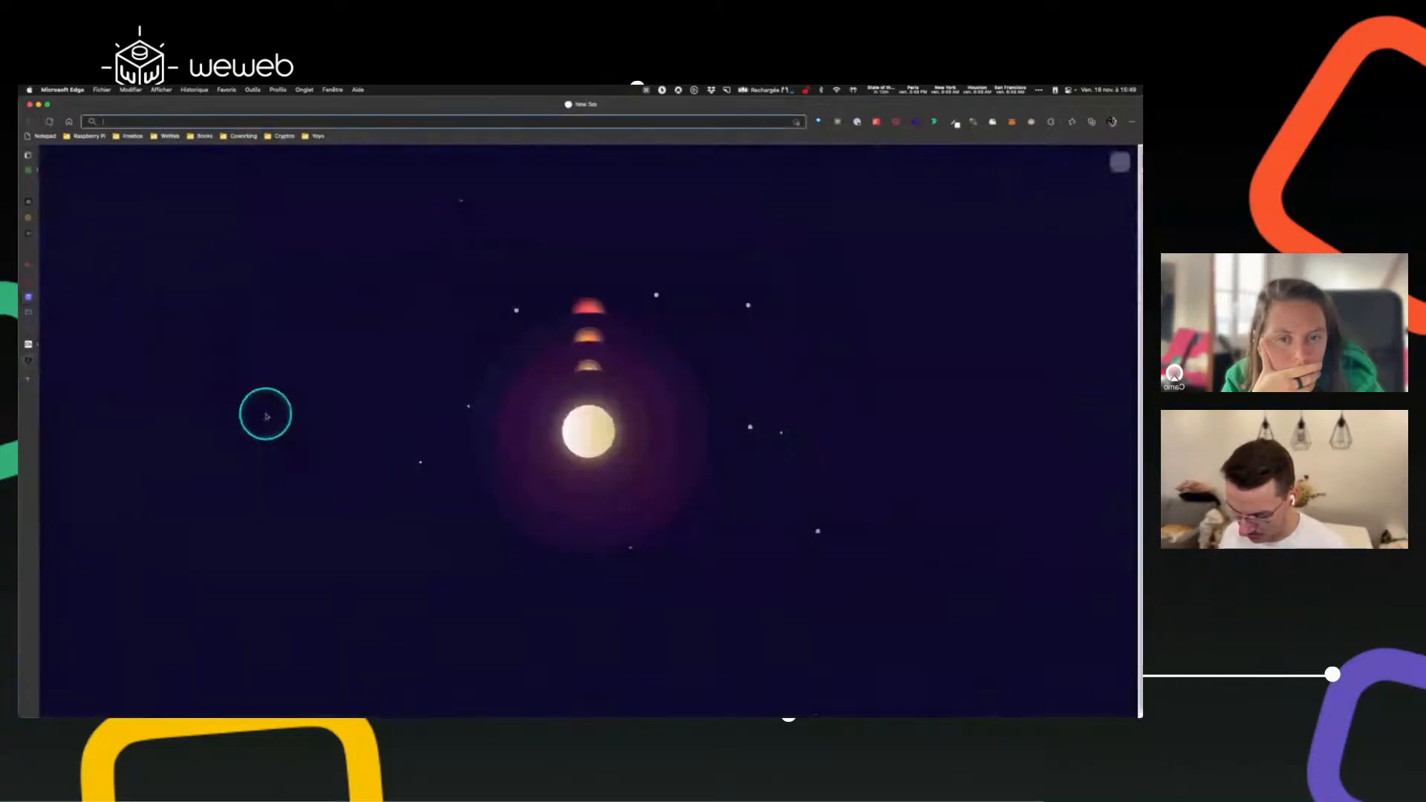
text(javasc)
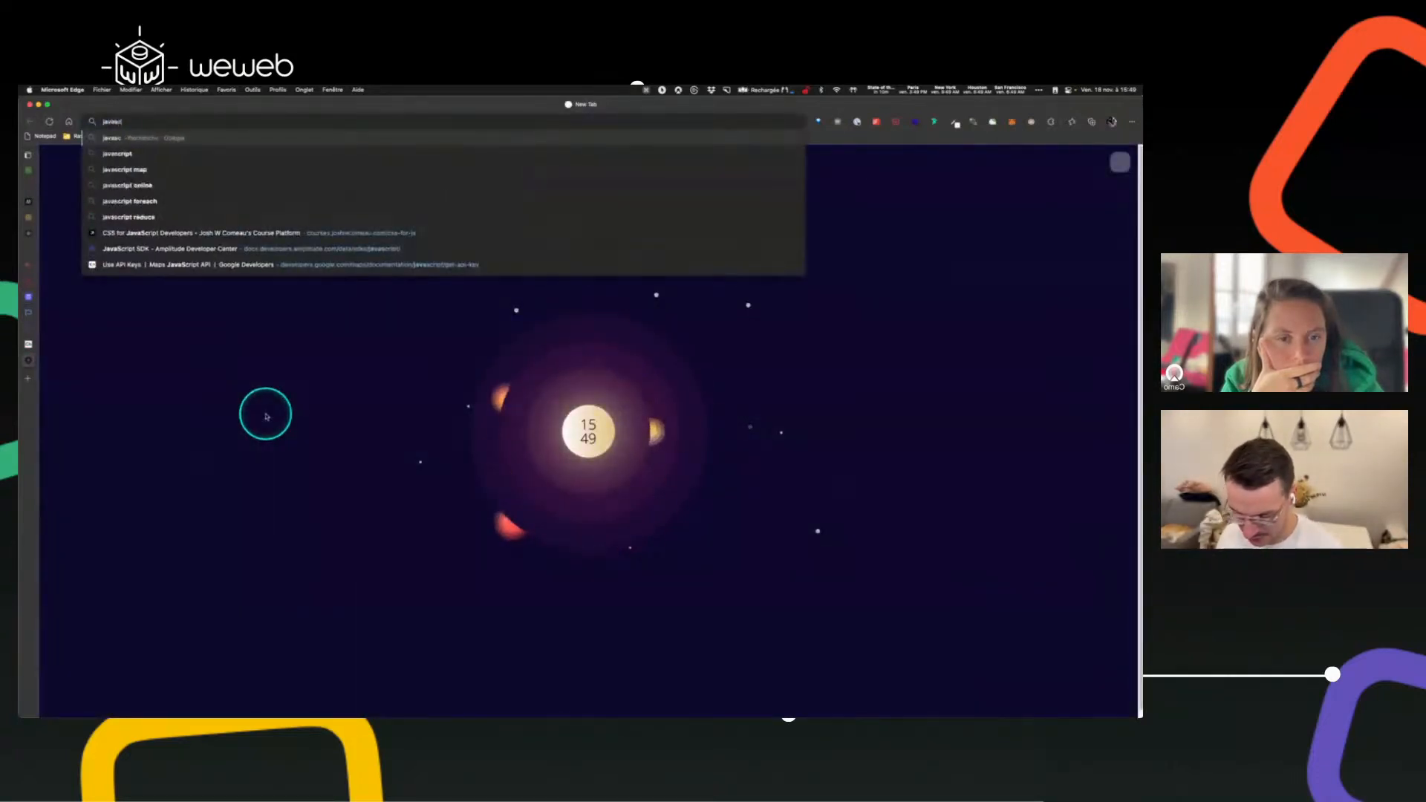
text(ript genr)
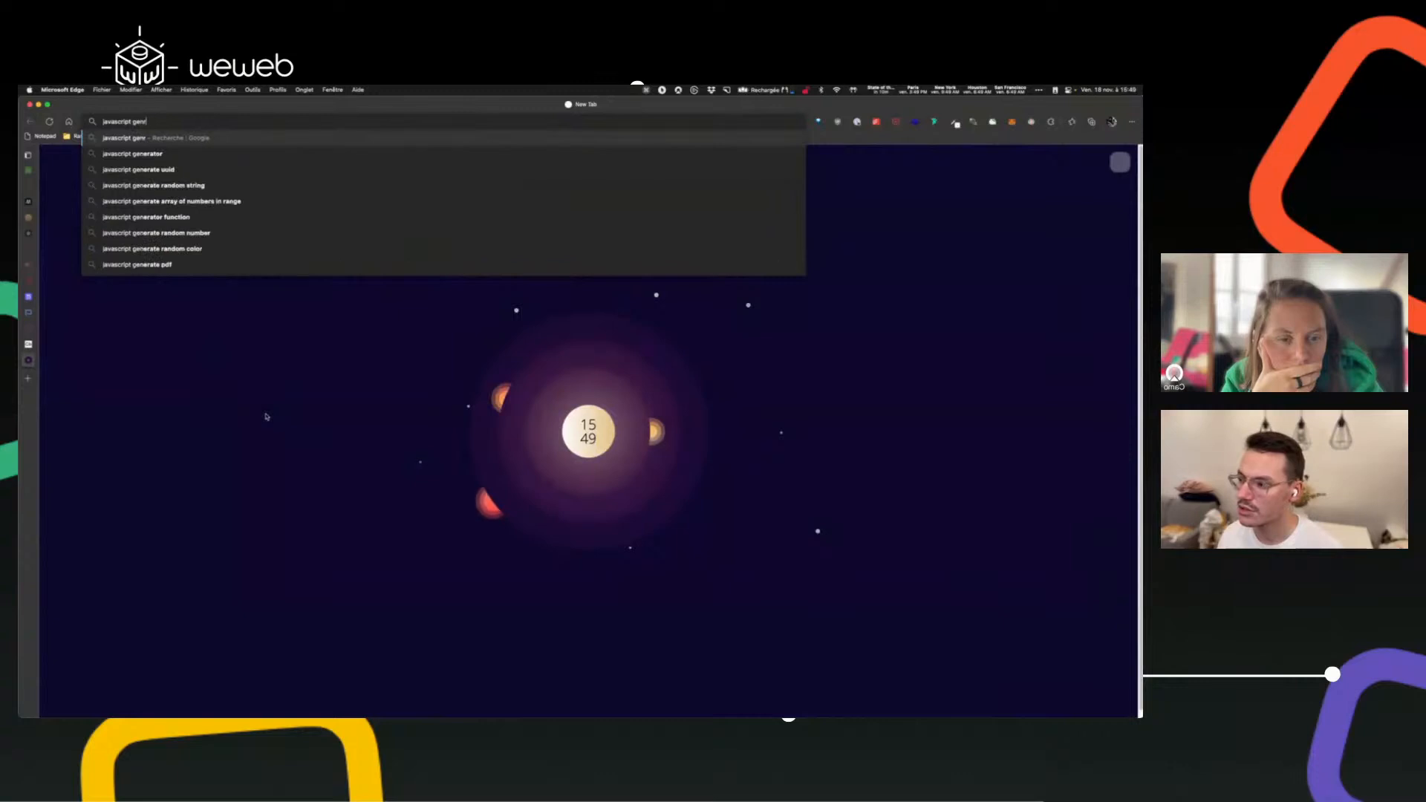
text(e)
key(BackSpace)
key(BackSpace)
text(e)
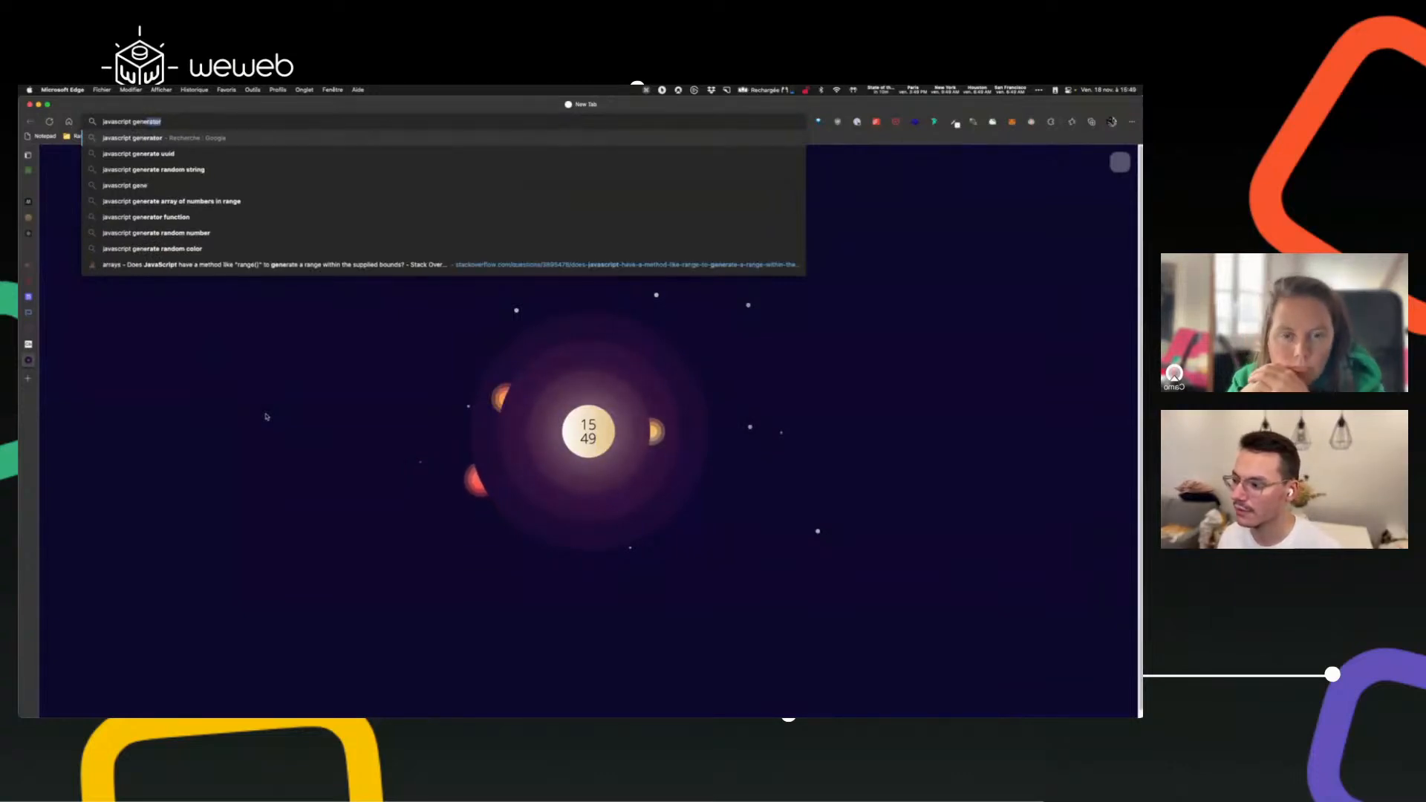
click(199, 267)
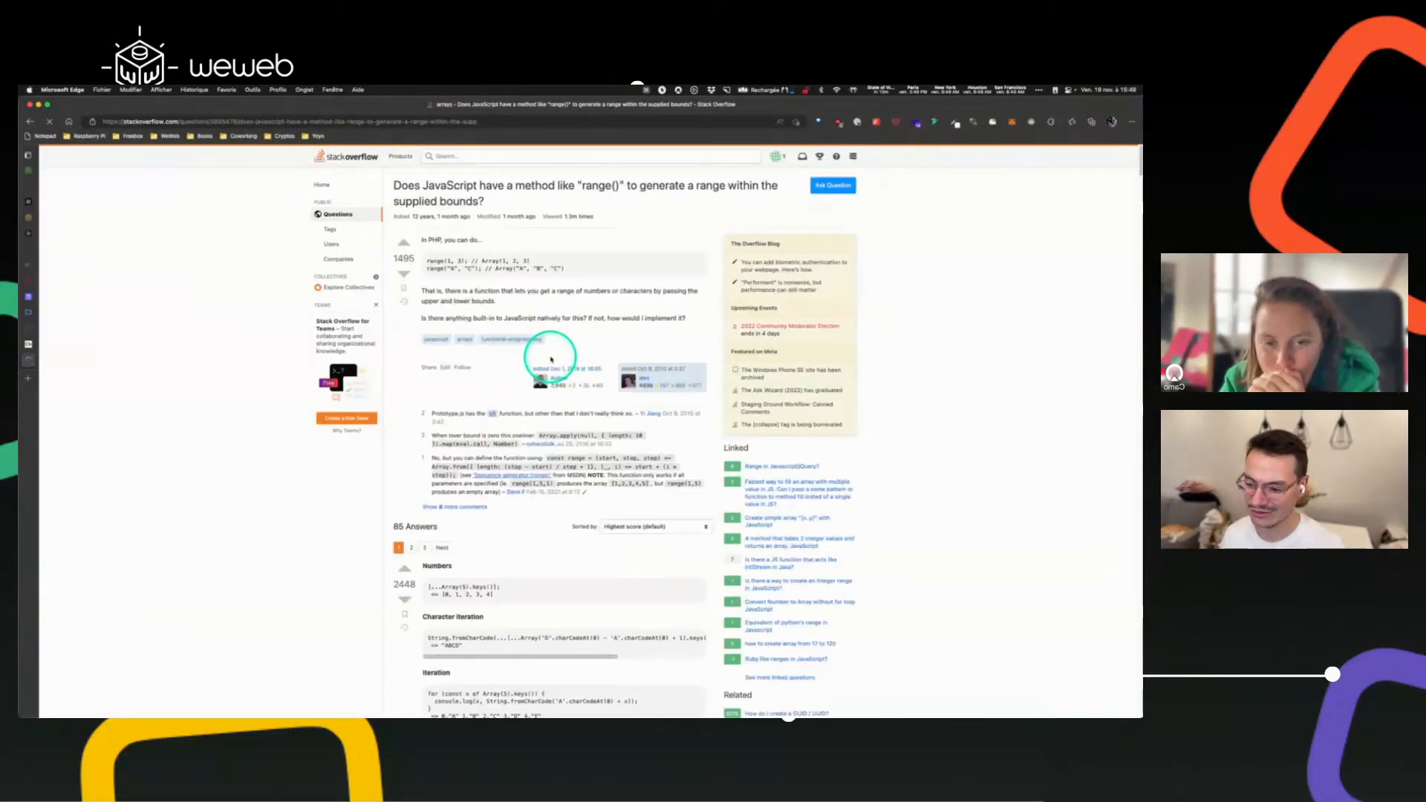
- Find the Numbers snippet [...Array(5).keys()]; in the highest-scored answer, highlight it and enlarge the page for reading
scroll(551, 360, down, 5)
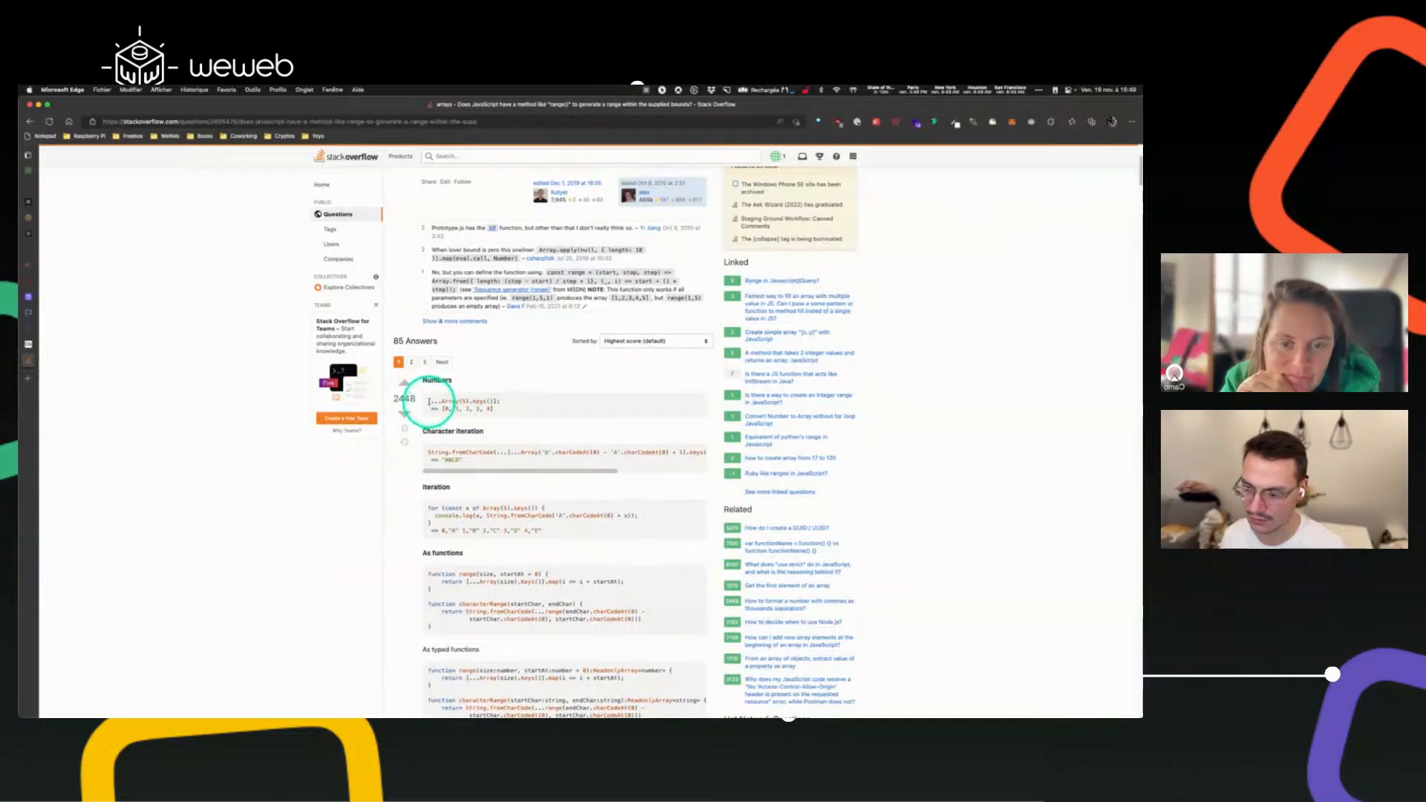
drag(428, 402, 519, 401)
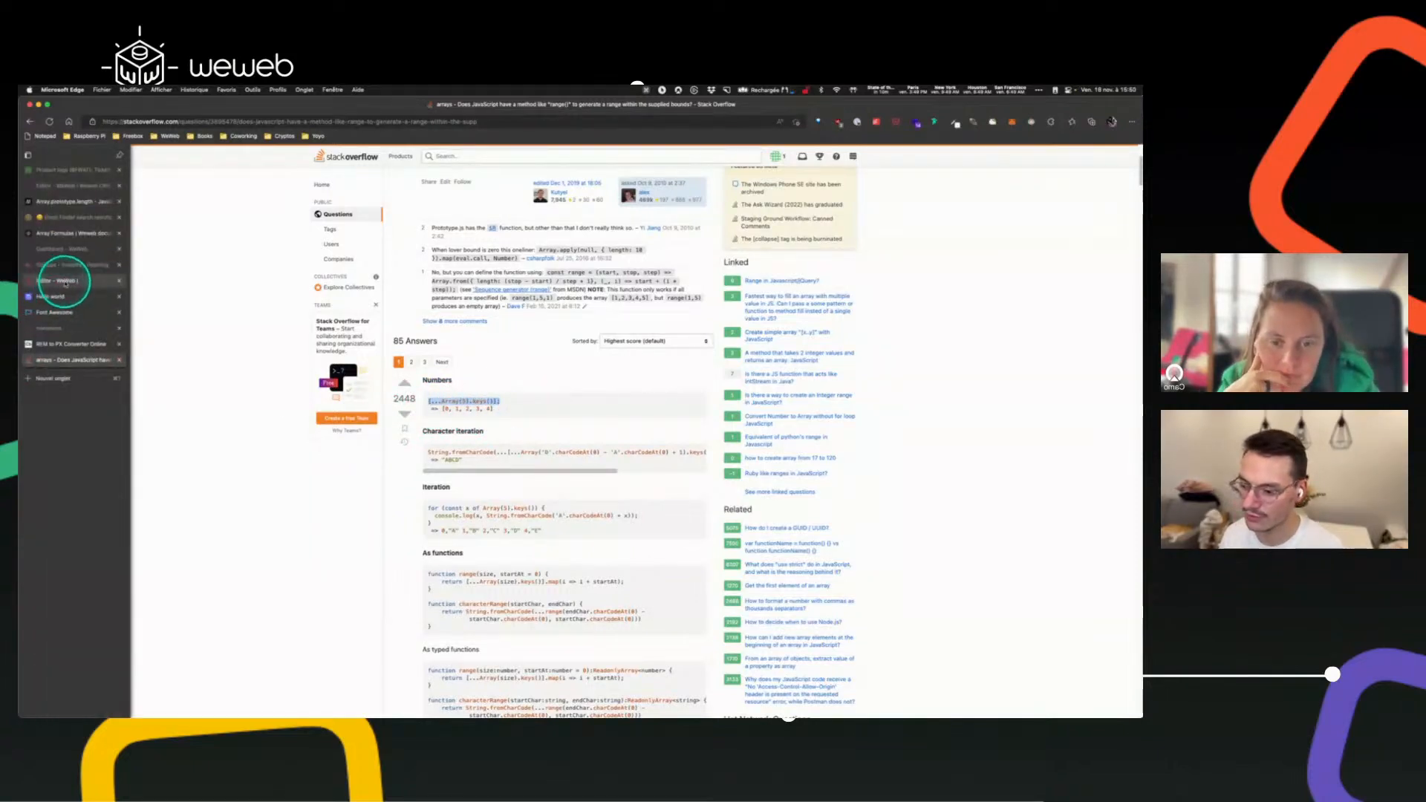
key(super+plus)
key(super+plus)
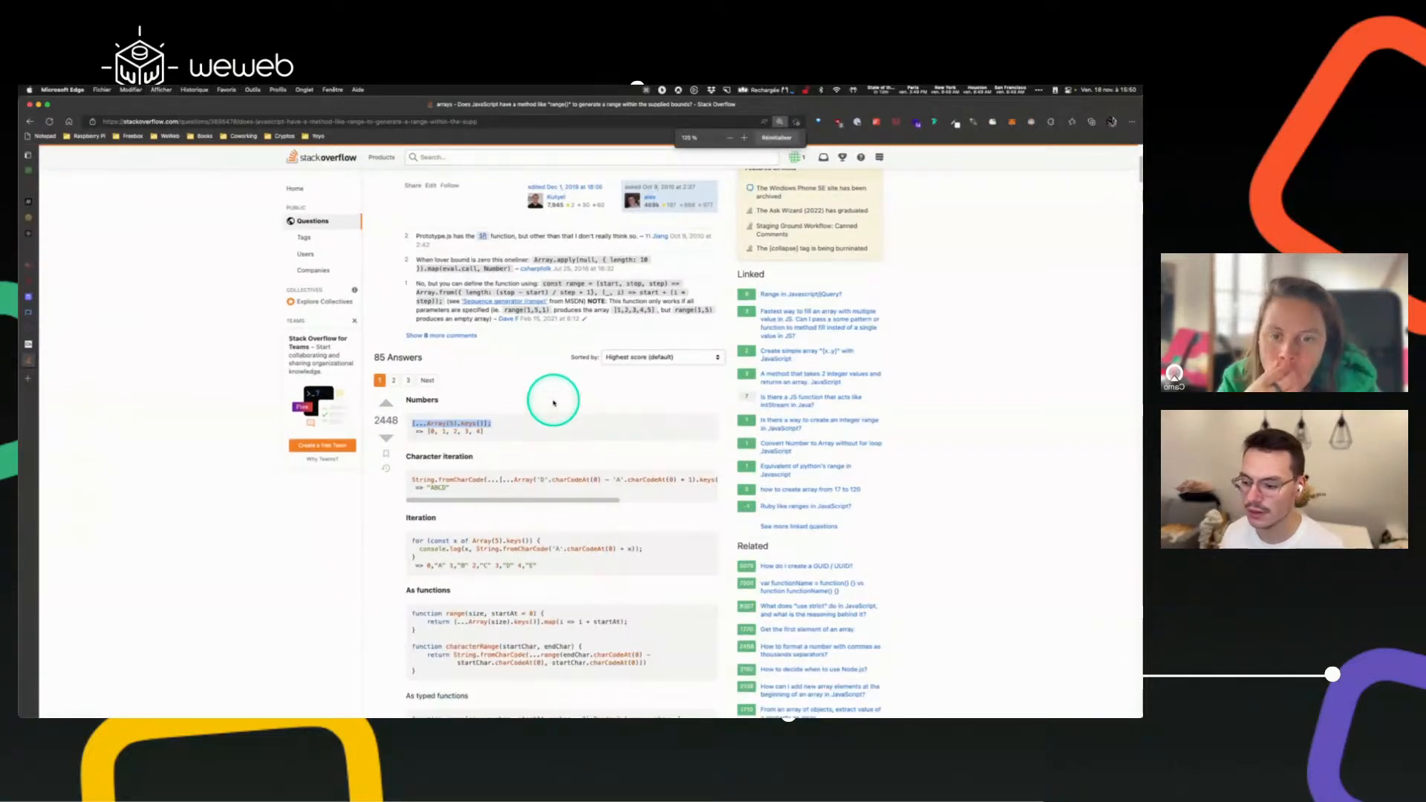
key(super+plus)
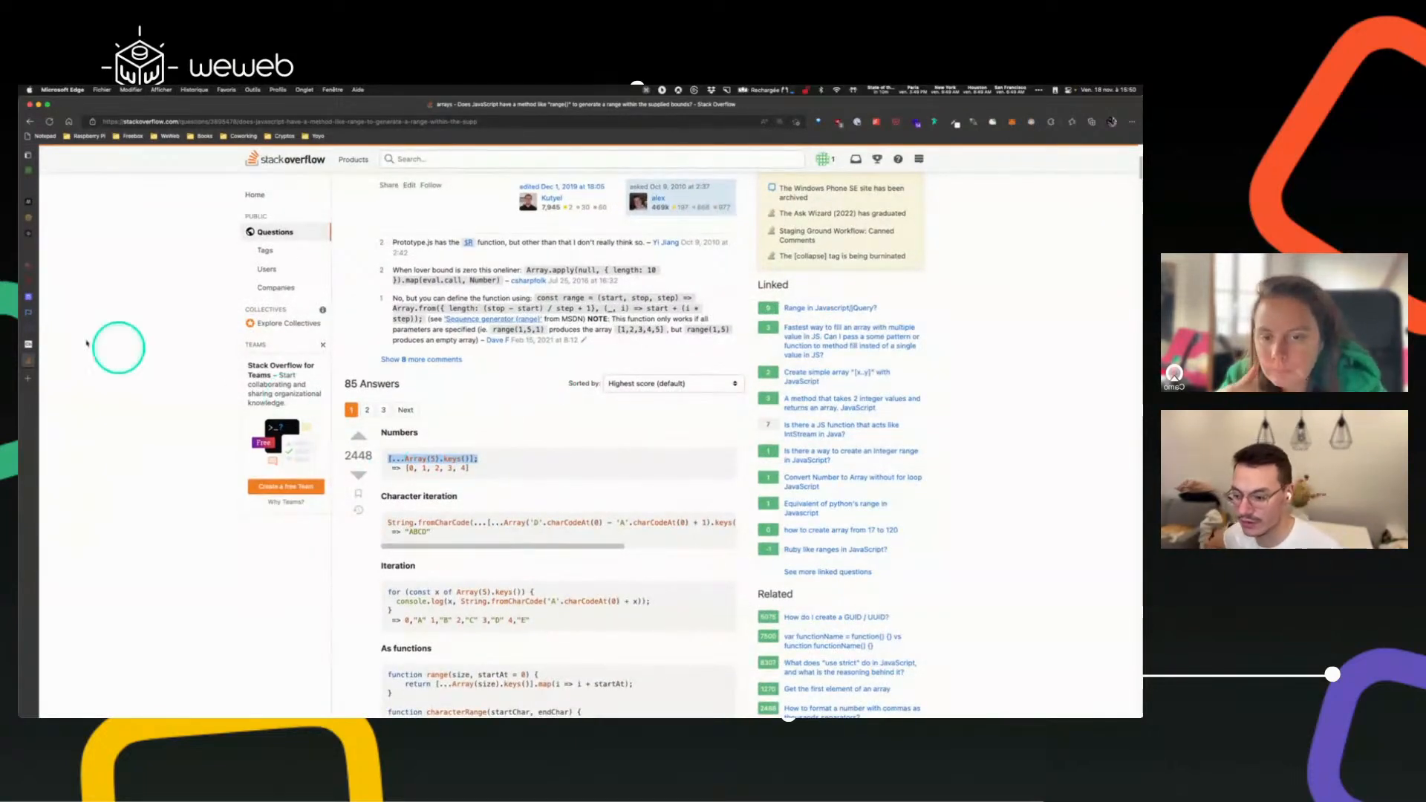
- Return to the WeWeb editor and examine the existing generateRange formula's JavaScript code and its max parameter
mouse_move(41, 297)
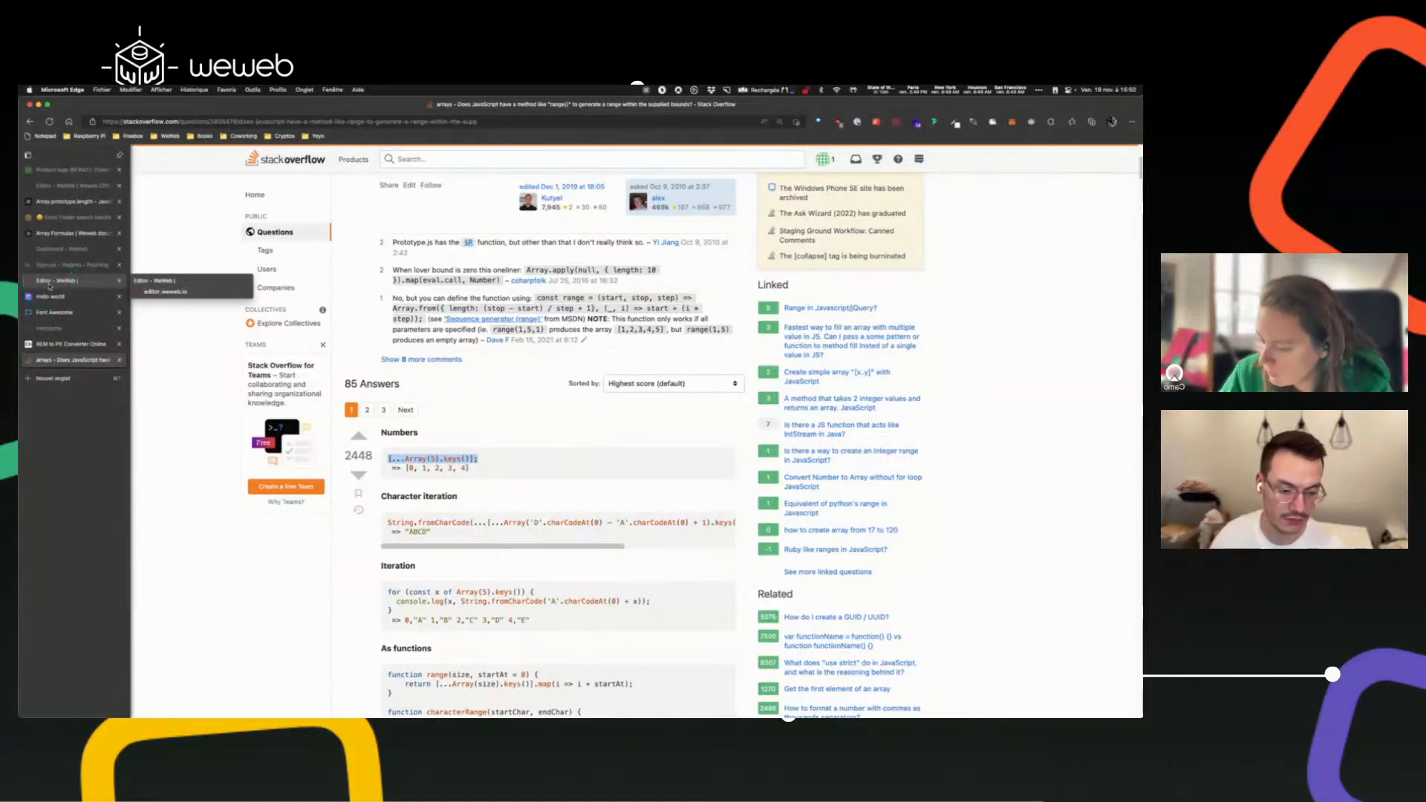
click(50, 285)
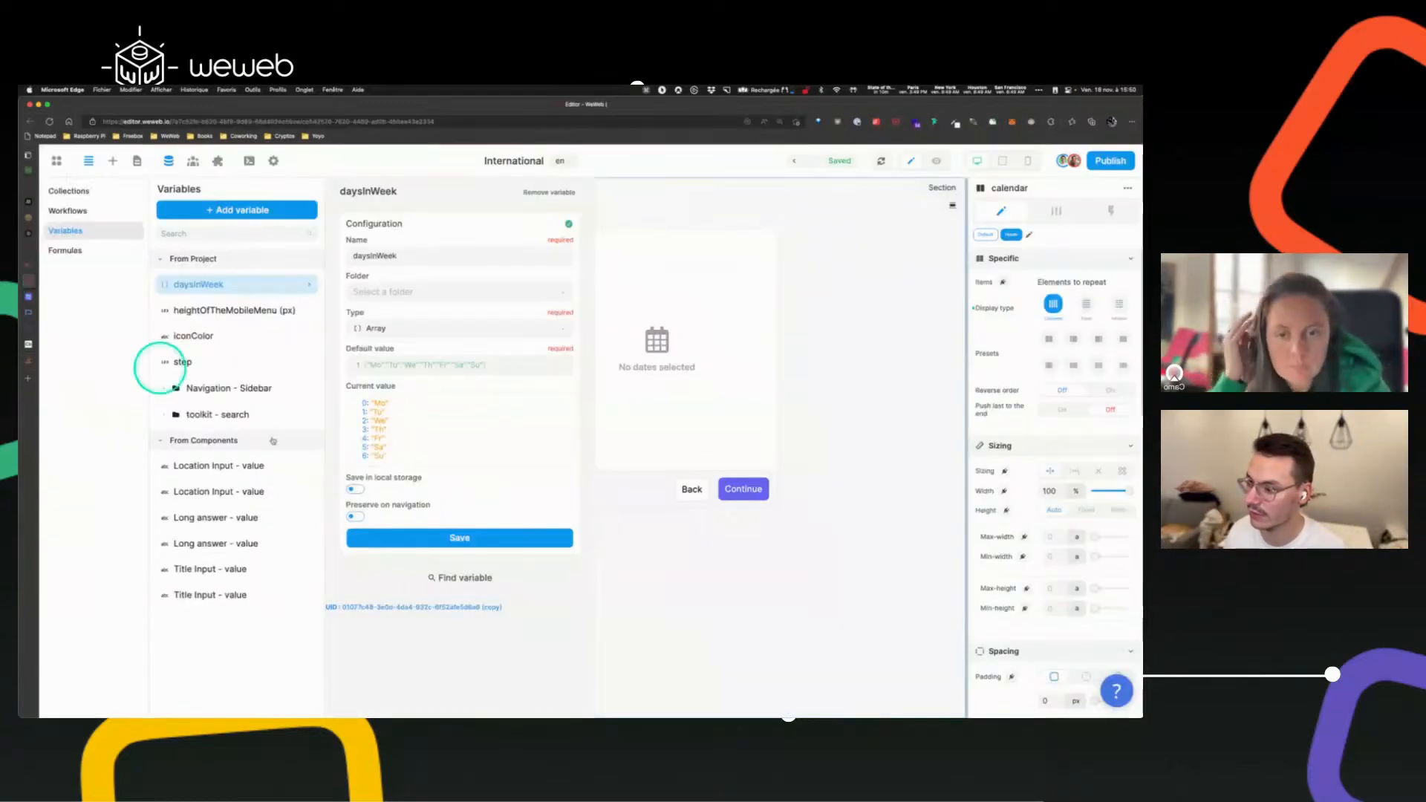
click(65, 250)
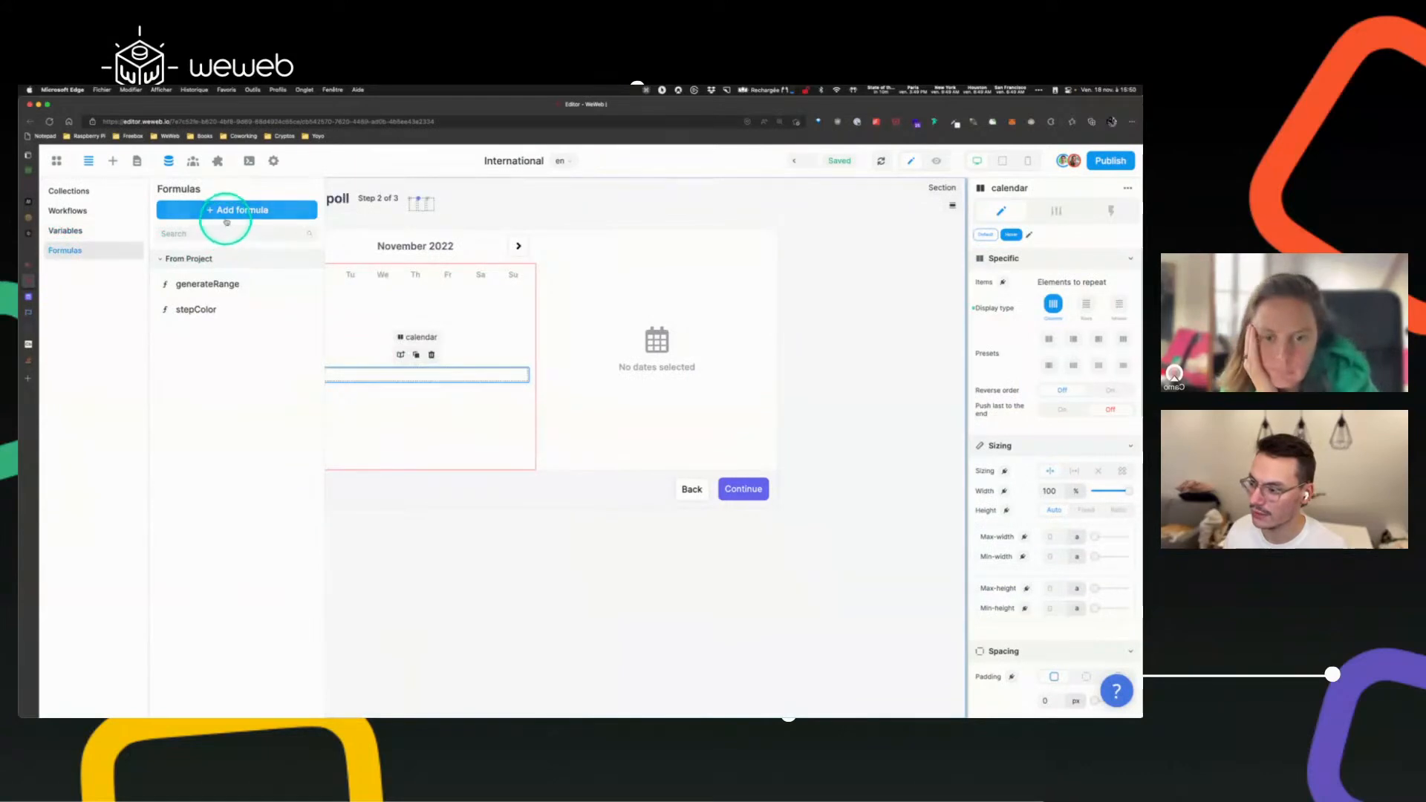
click(195, 284)
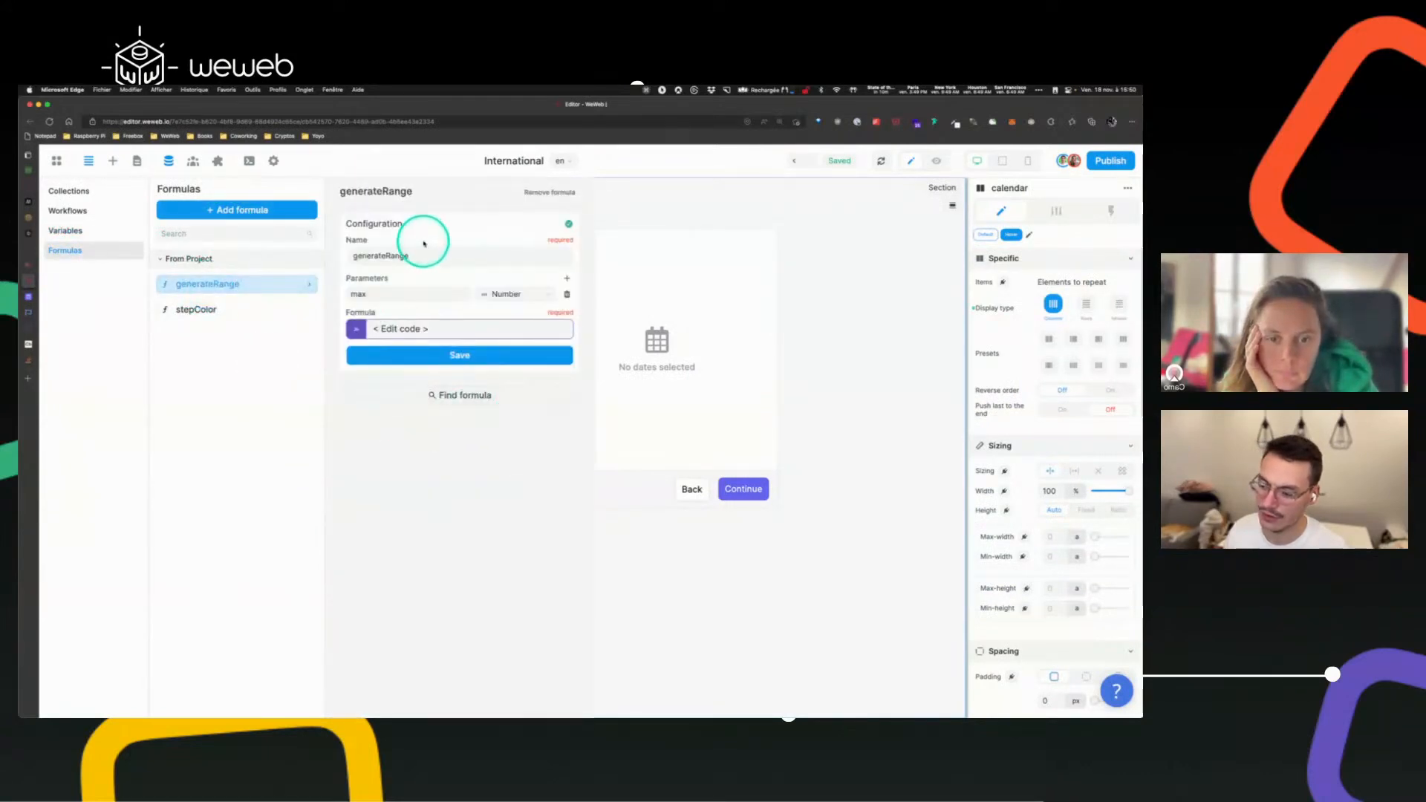
click(423, 328)
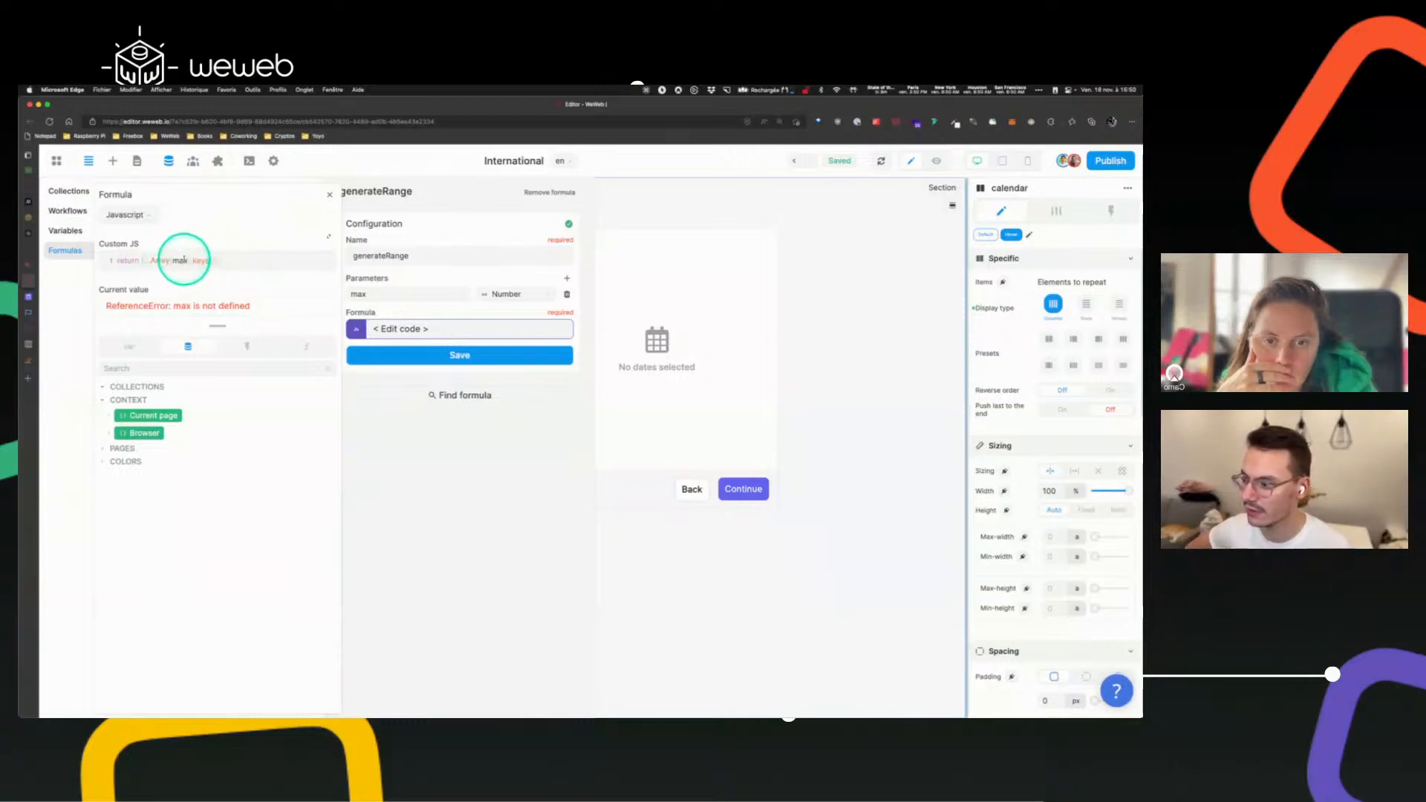
click(248, 346)
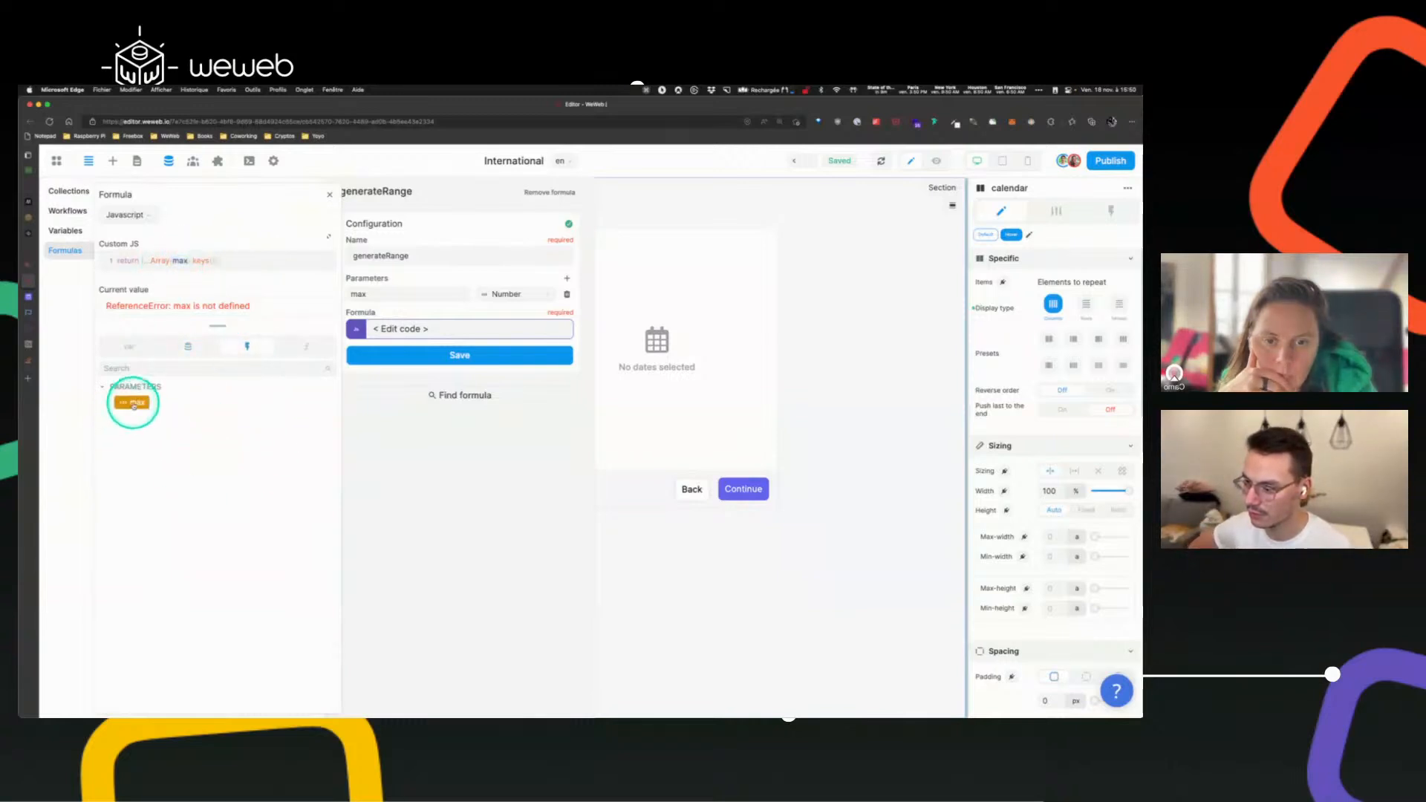
click(329, 194)
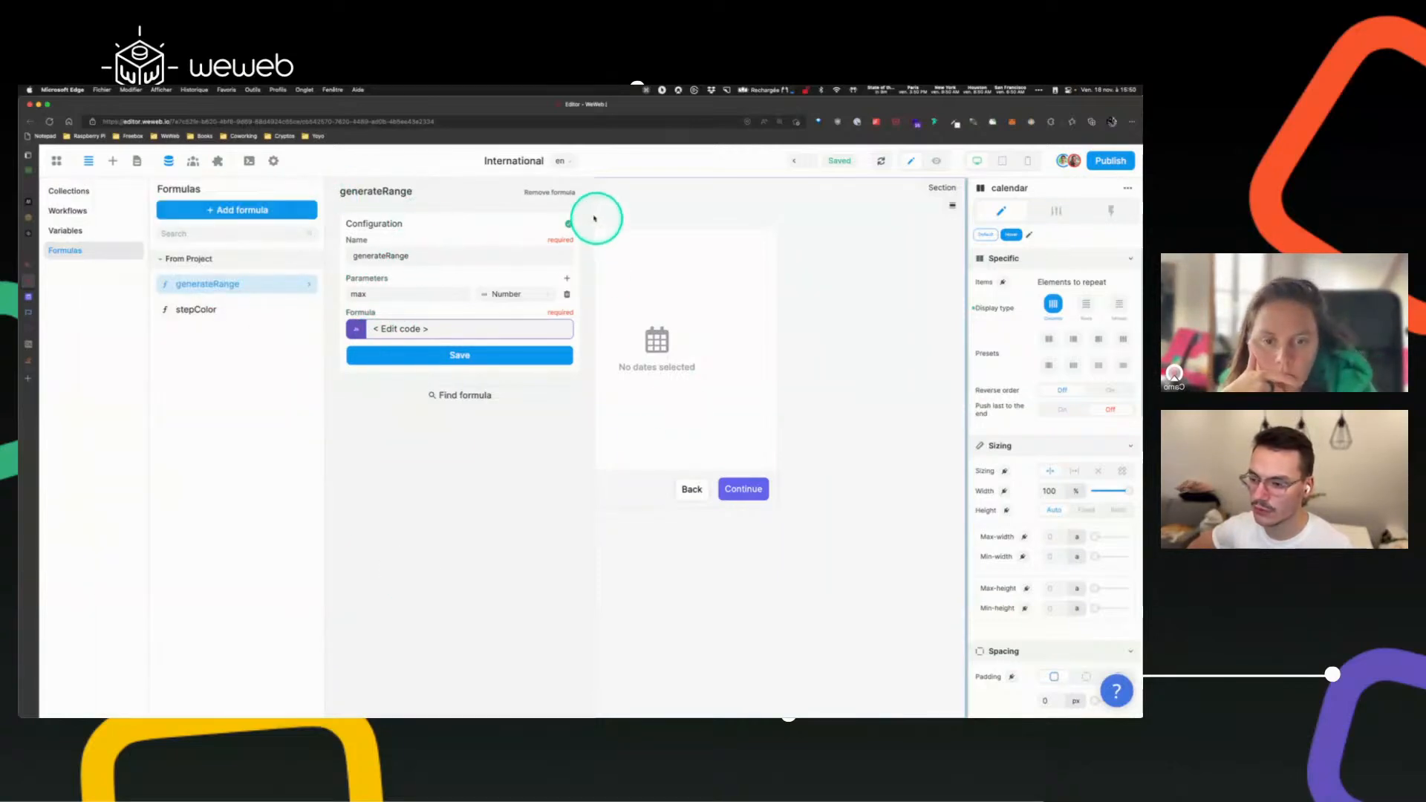
- Start a new project formula named generateRange2 with one parameter, max, of type Number
click(232, 208)
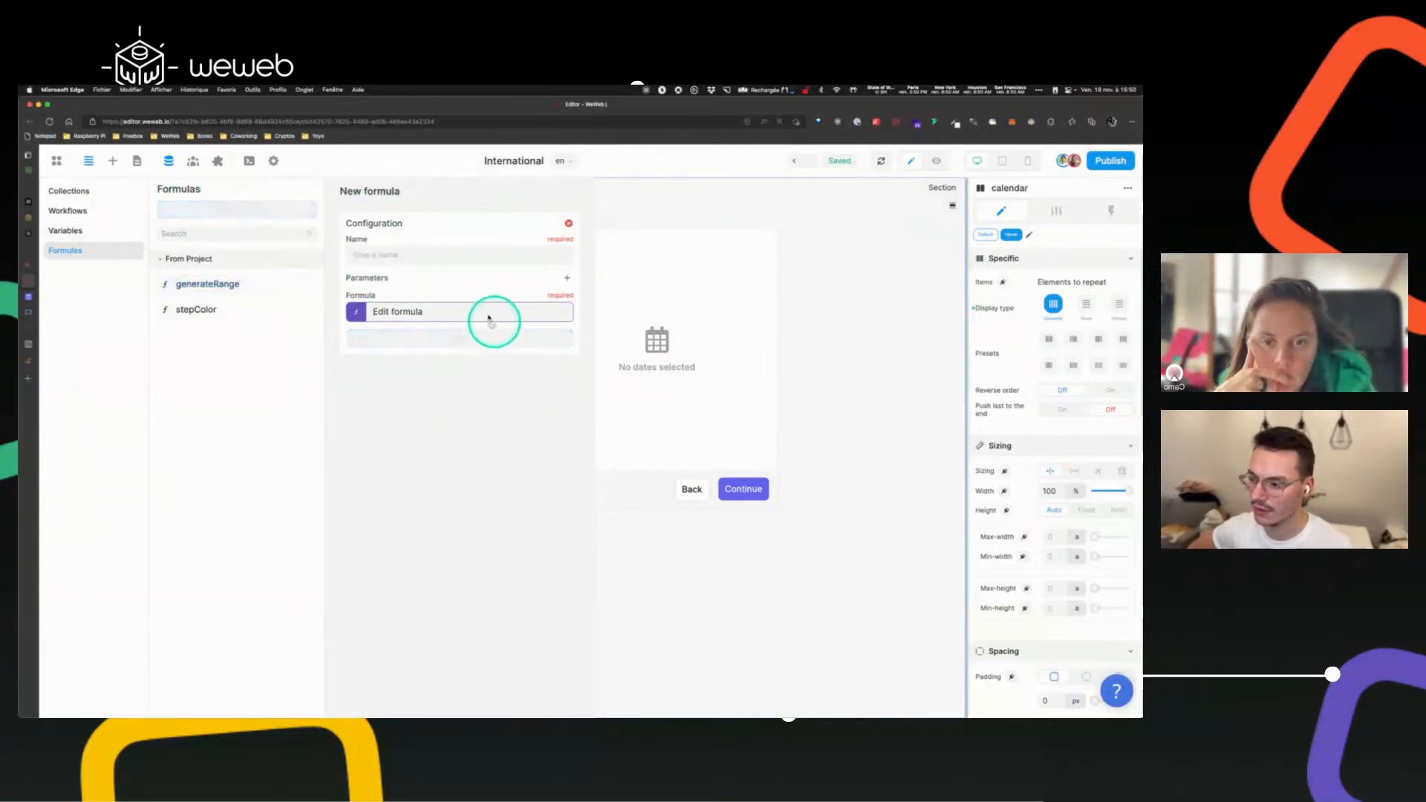
click(389, 253)
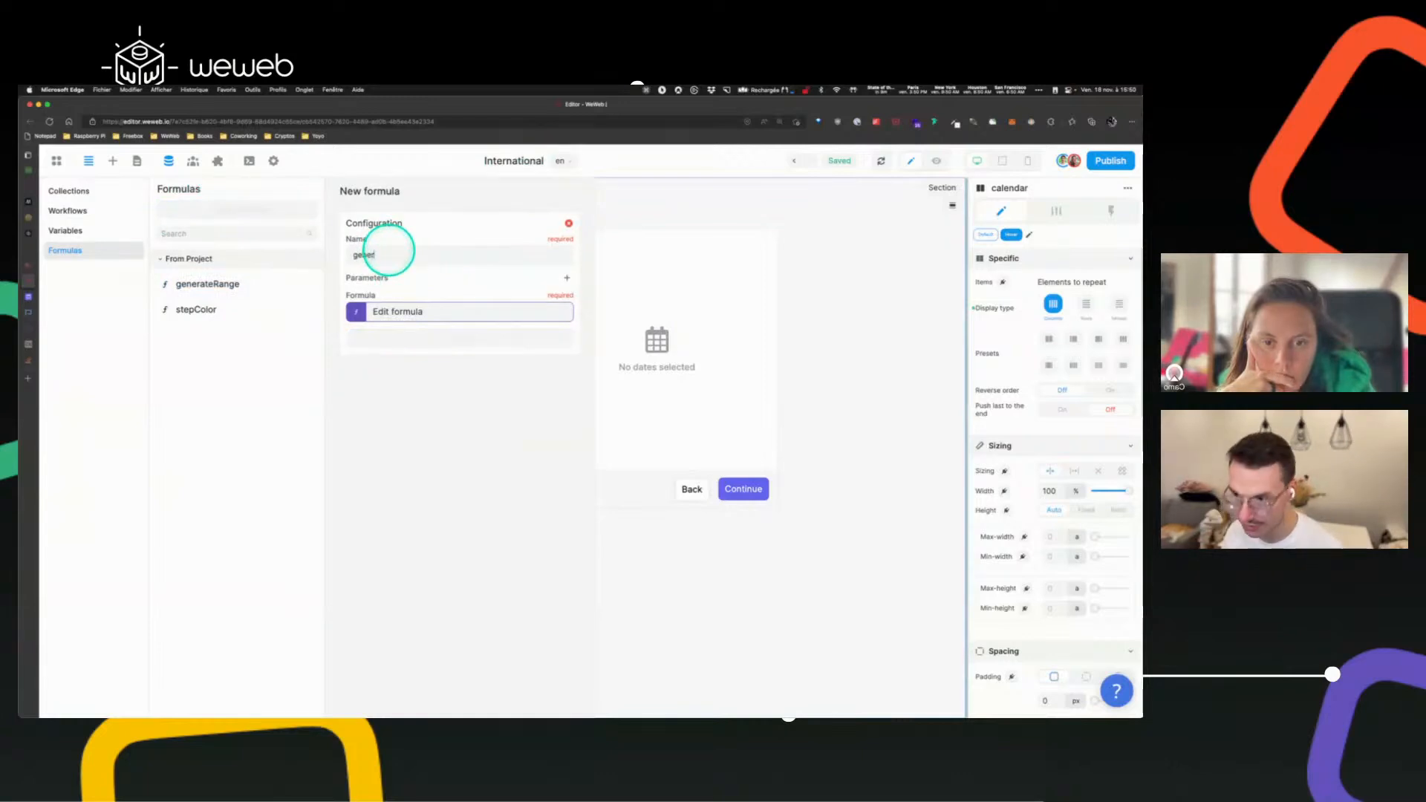
text(generateRan)
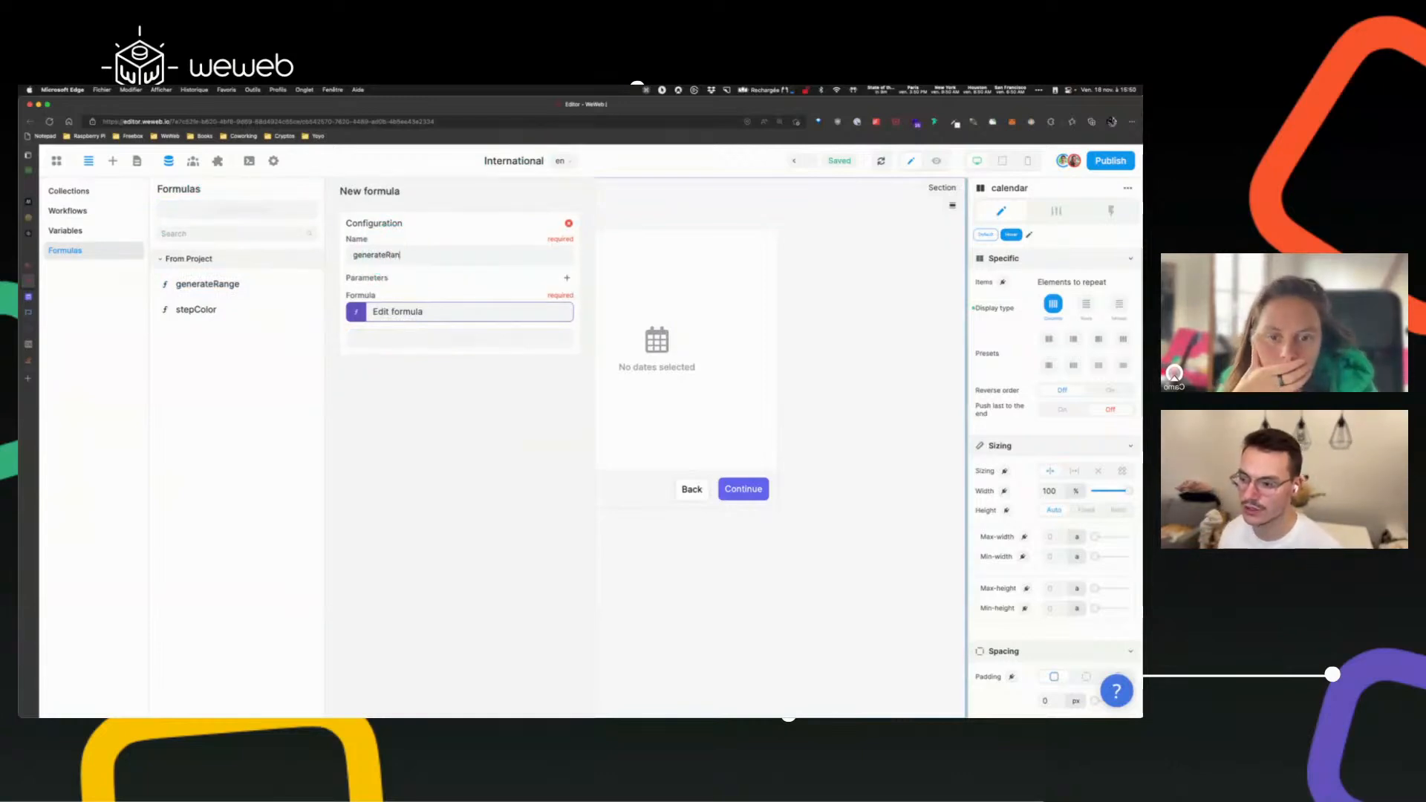
text(ge2)
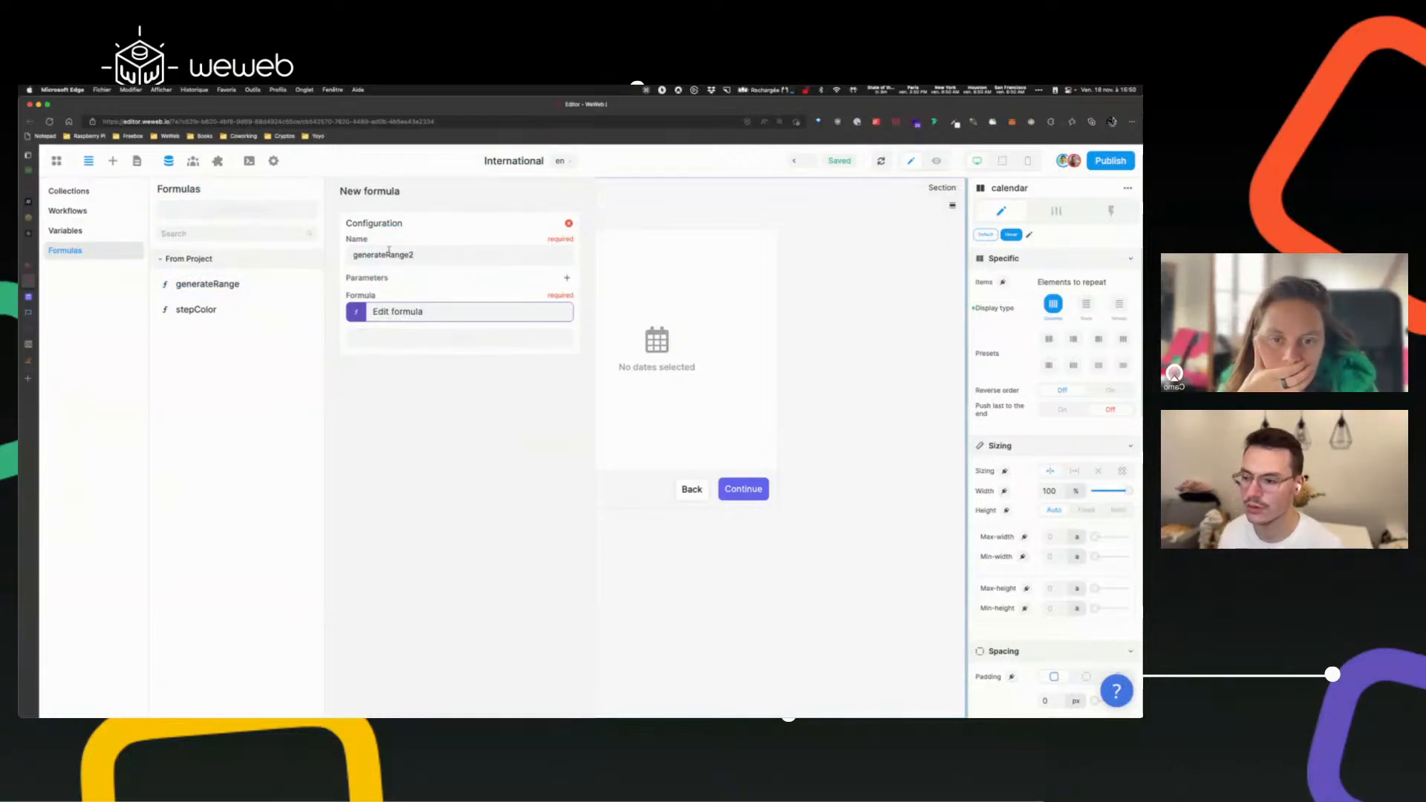
click(566, 283)
click(421, 294)
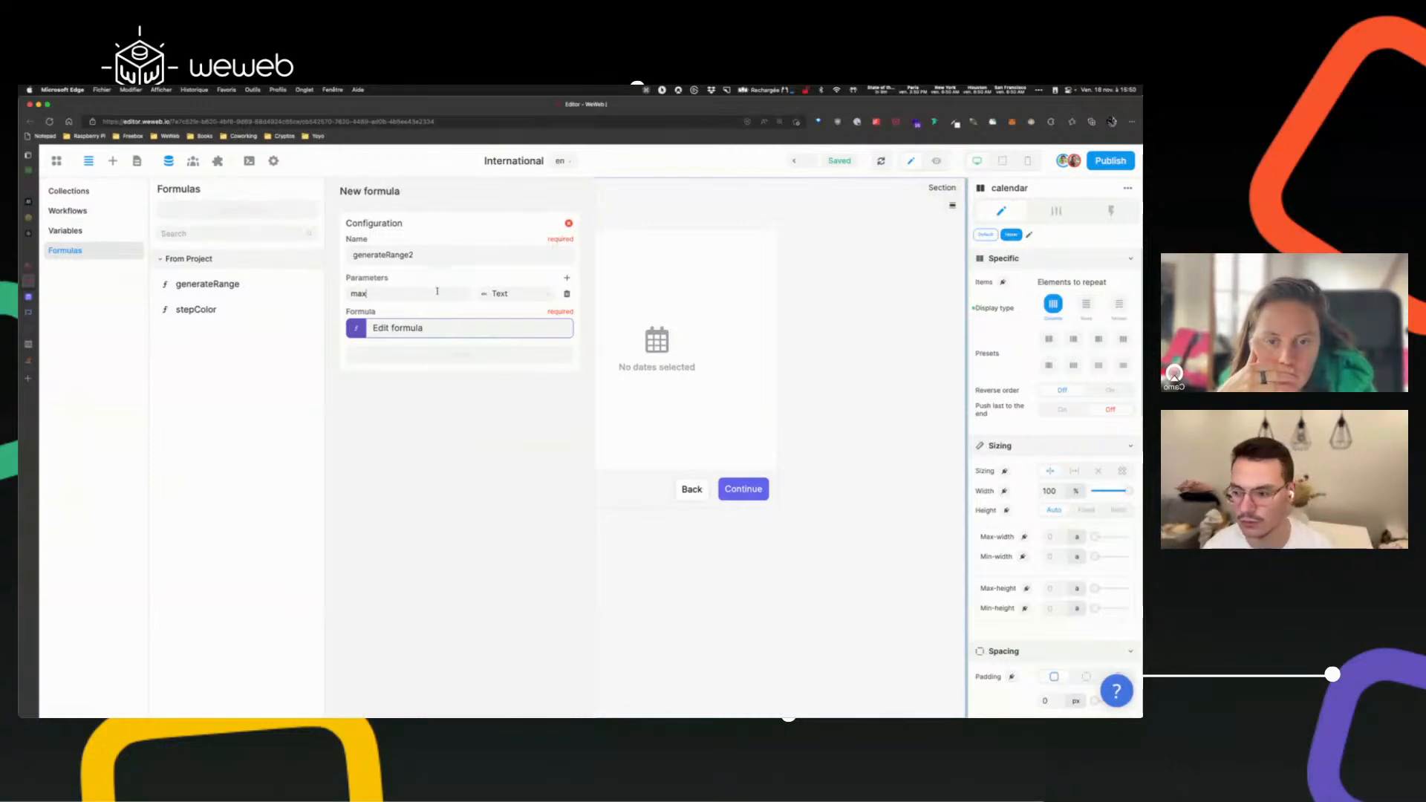
click(341, 278)
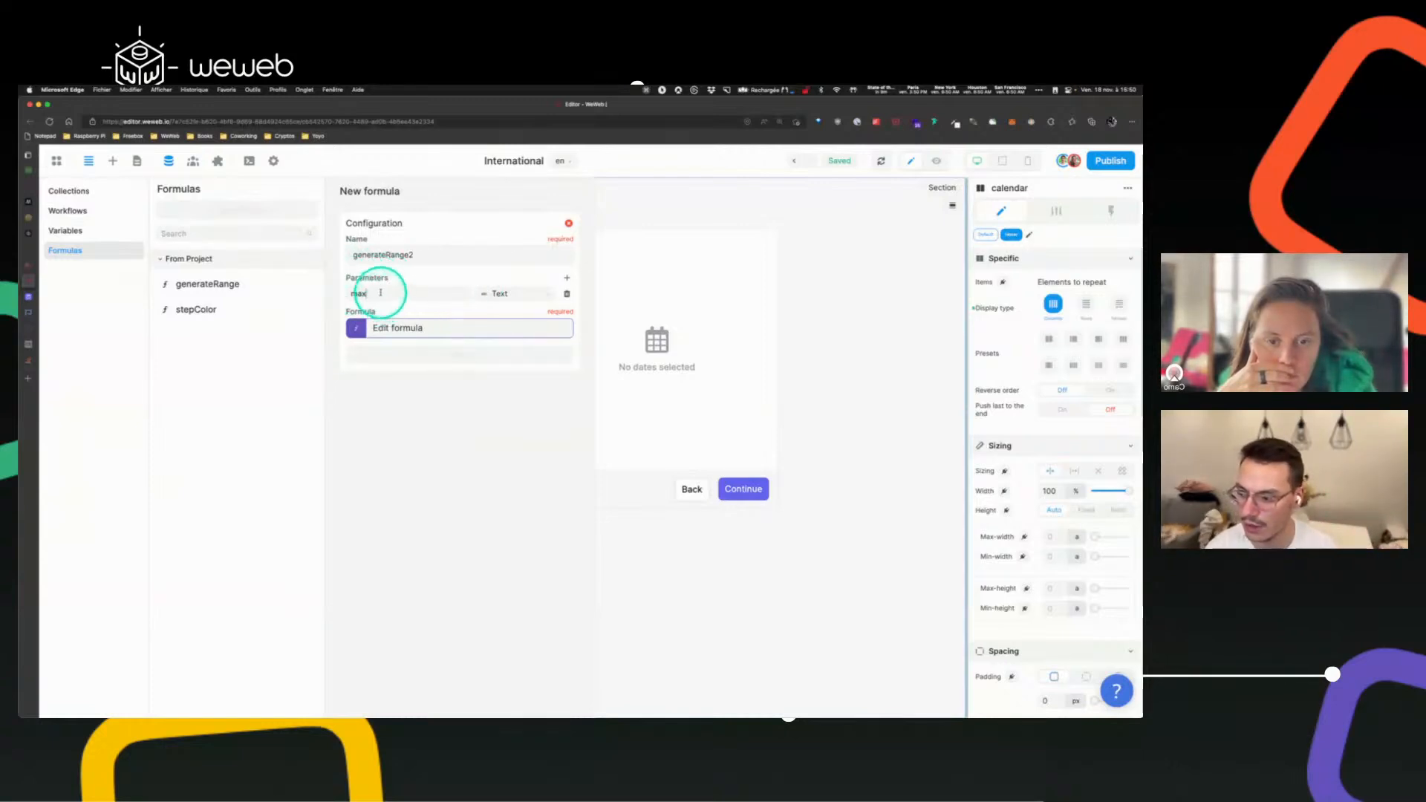
click(494, 296)
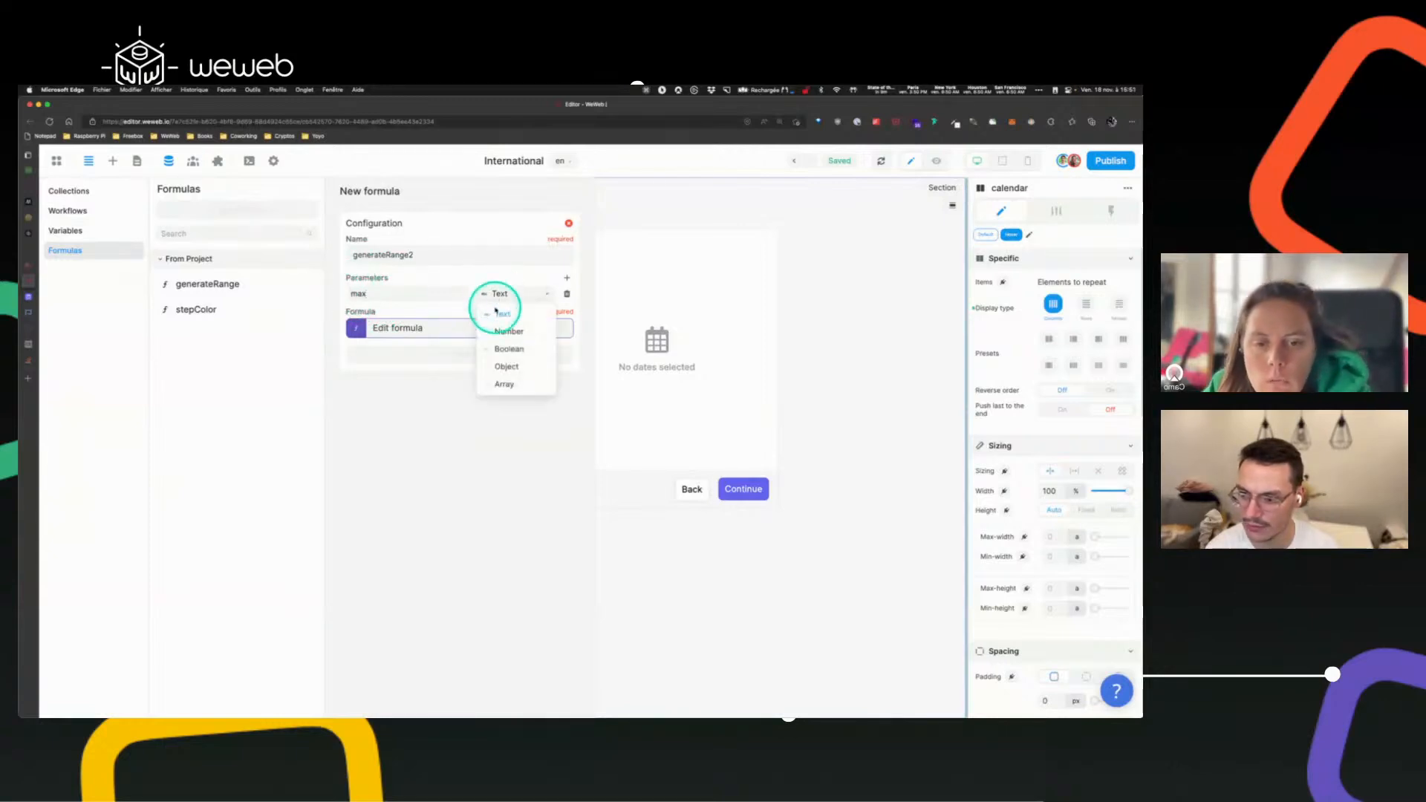
click(509, 331)
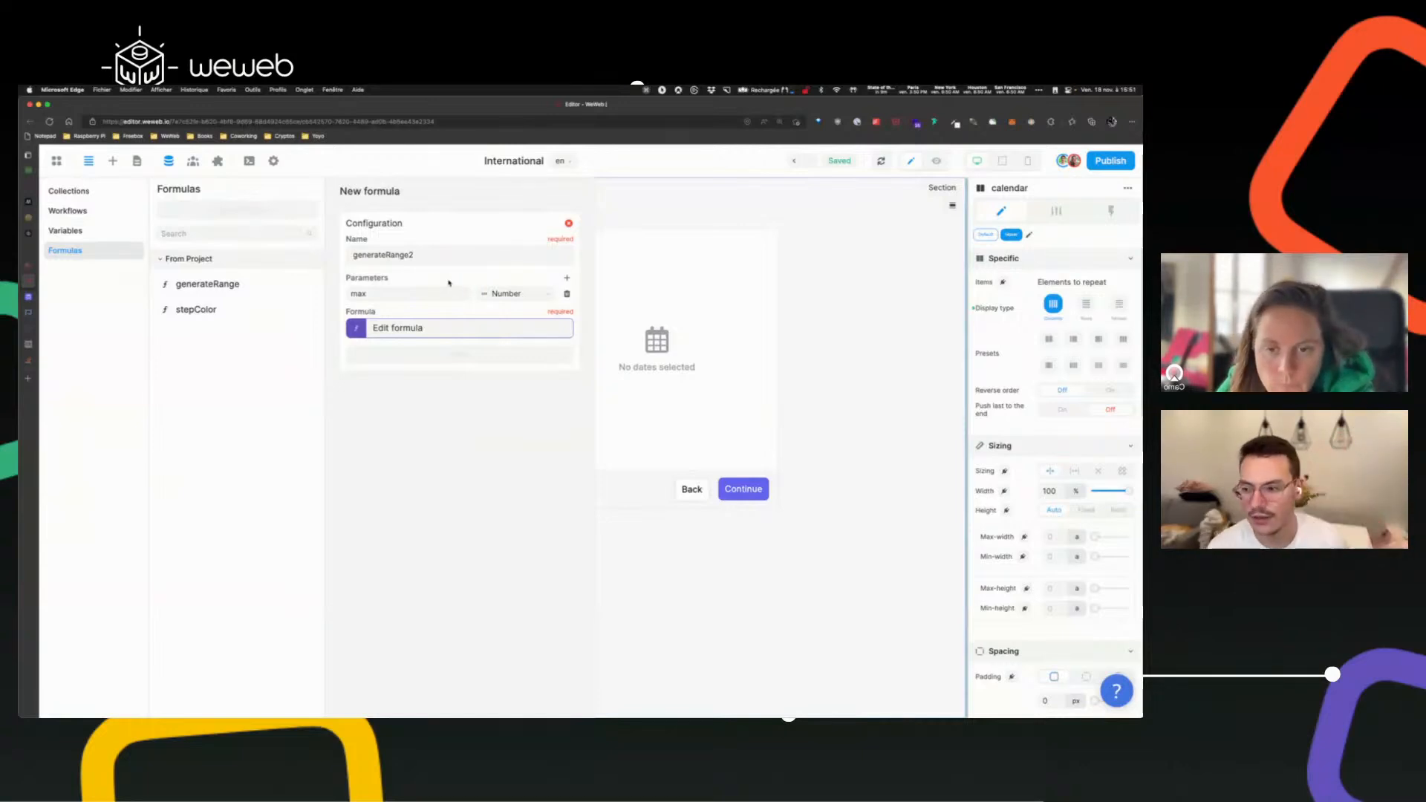
- Switch the generateRange2 formula to JavaScript and have it return the Stack Overflow Numbers snippet, [...Array(5).keys()]
click(440, 329)
click(127, 214)
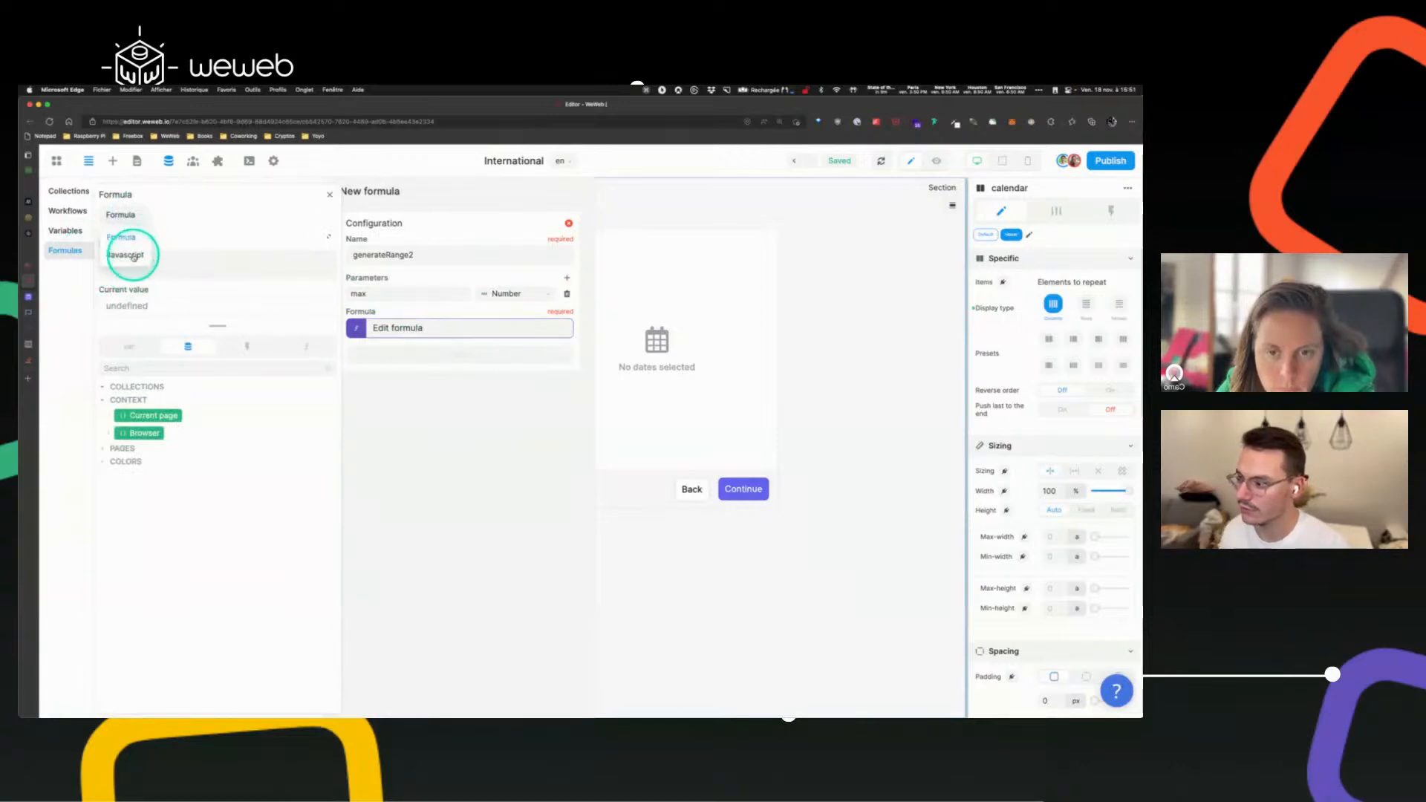
click(134, 254)
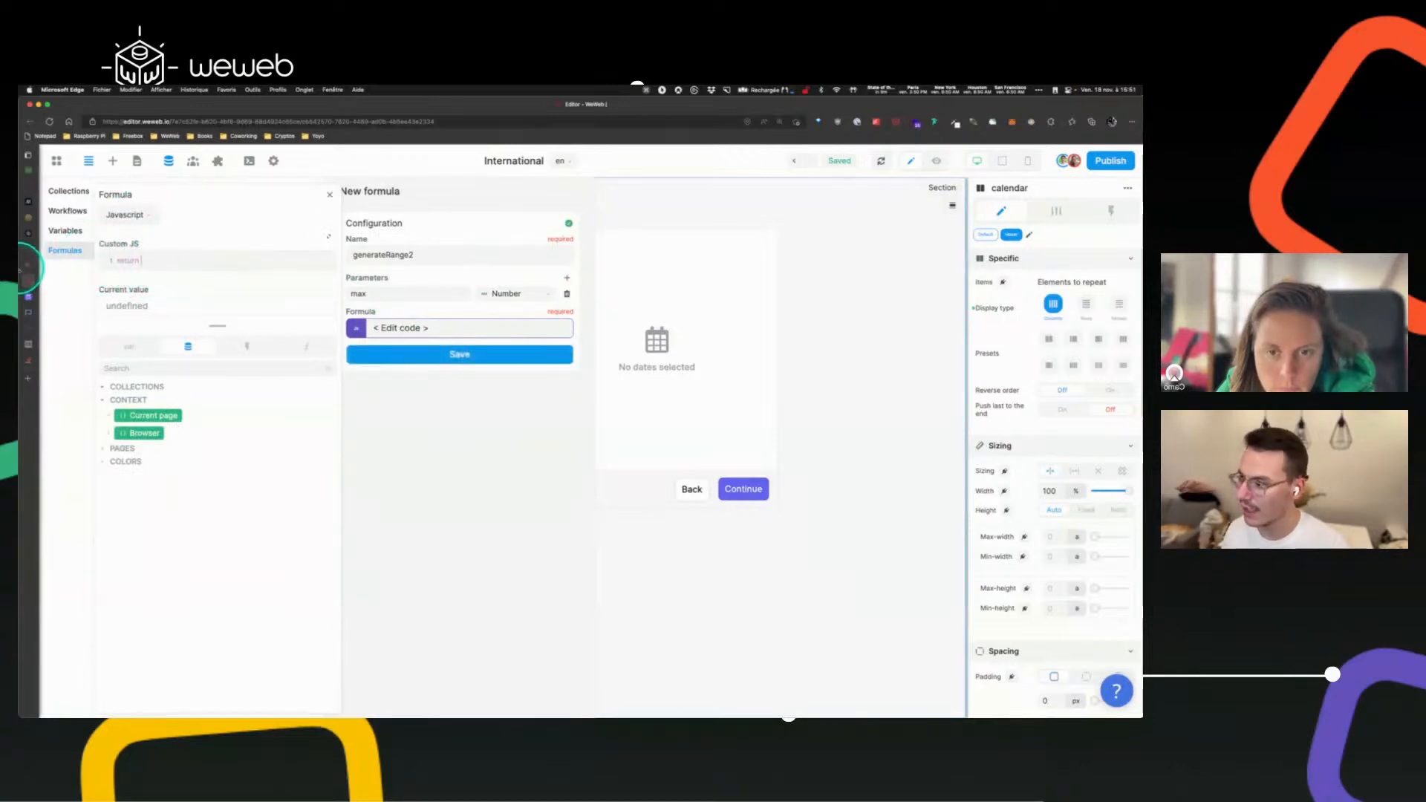
mouse_move(48, 272)
click(52, 360)
triple_click(430, 445)
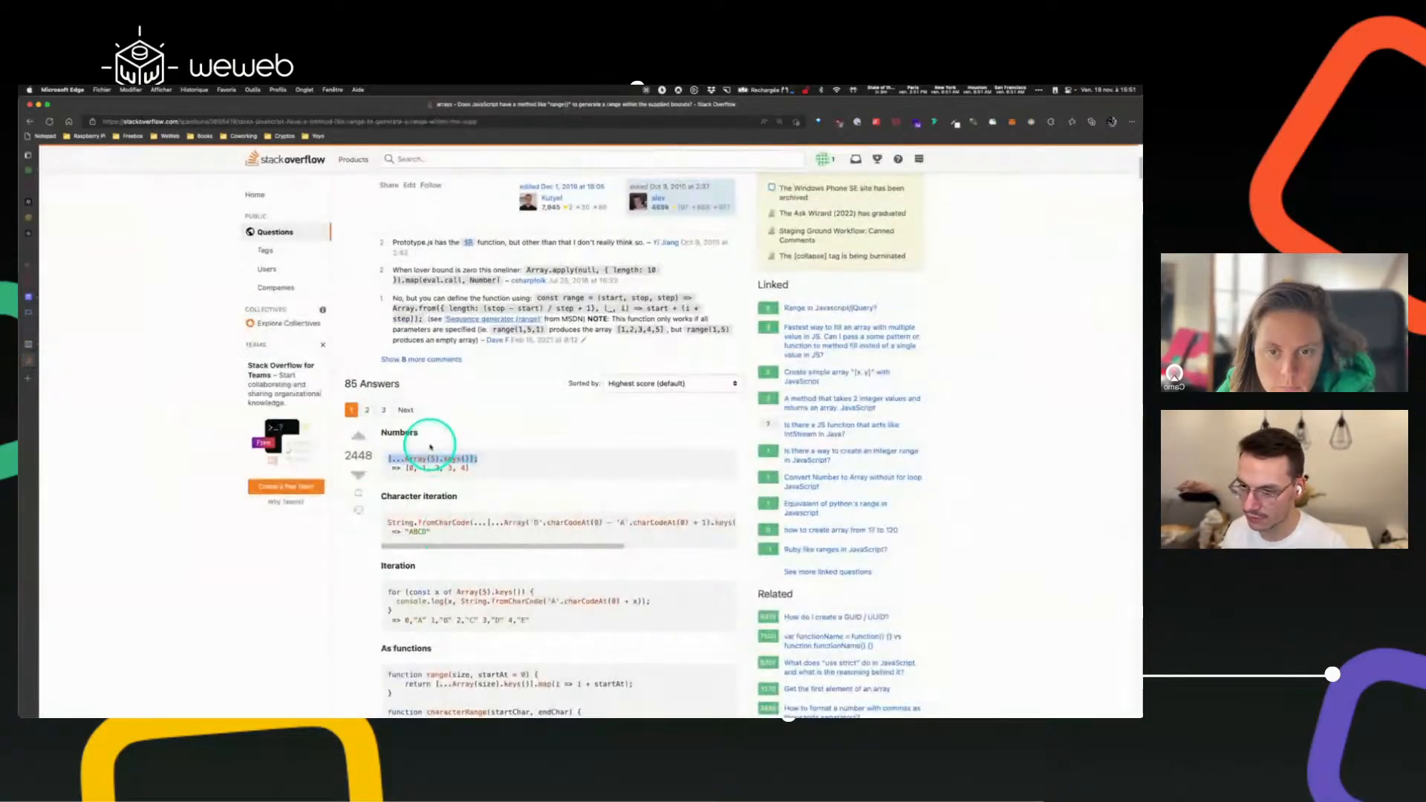
click(48, 280)
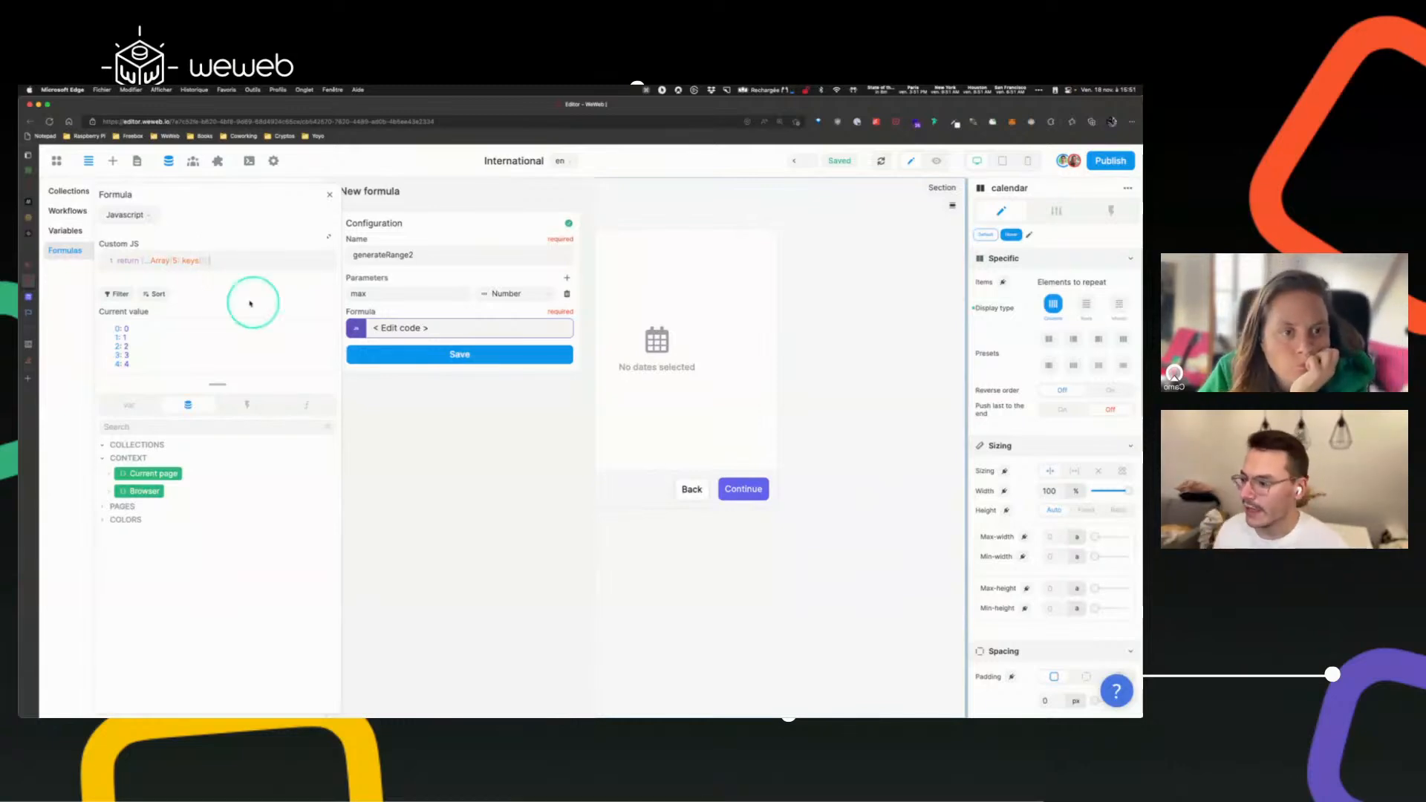
- Replace the fixed 5 in the generateRange2 code with the max parameter and examine the resulting current value
drag(176, 259, 200, 262)
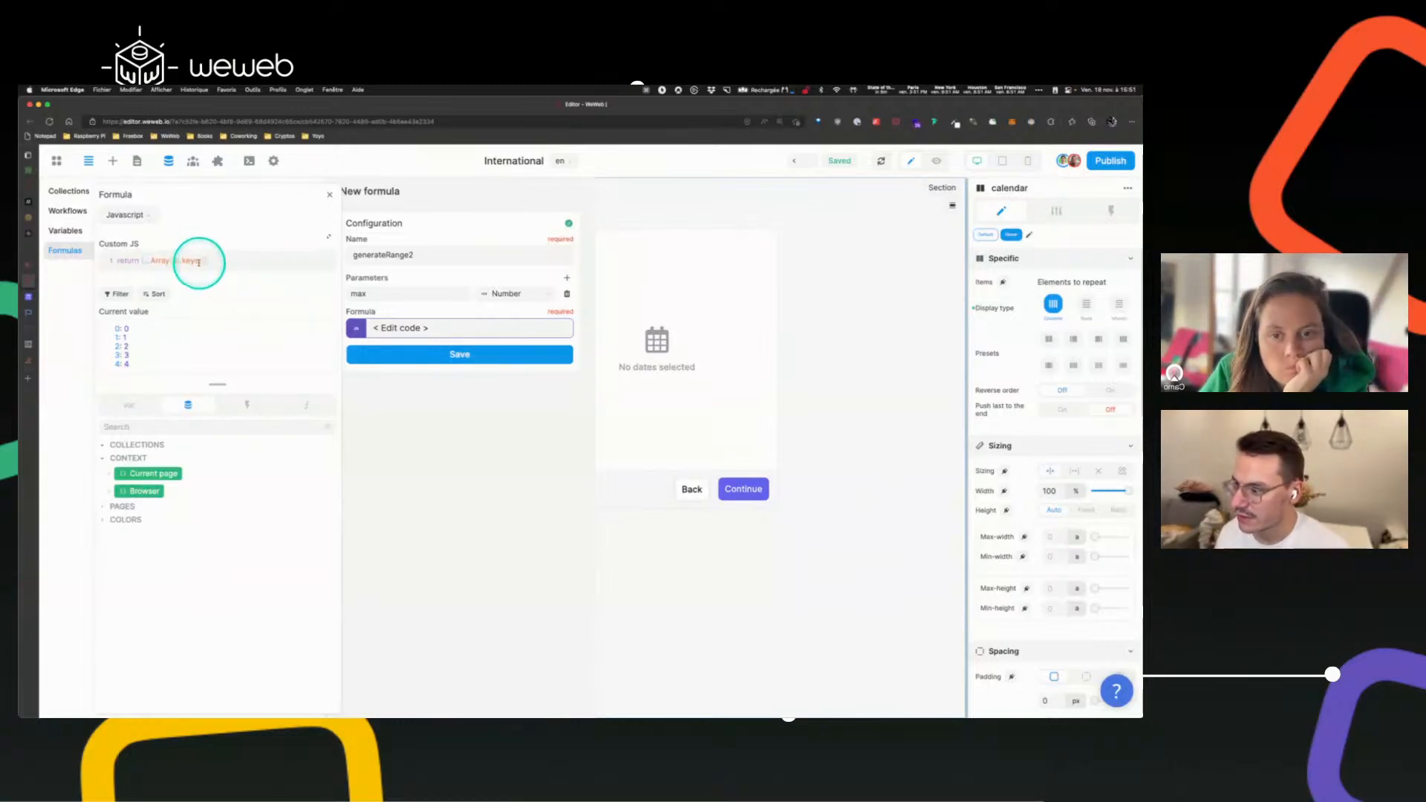
click(250, 369)
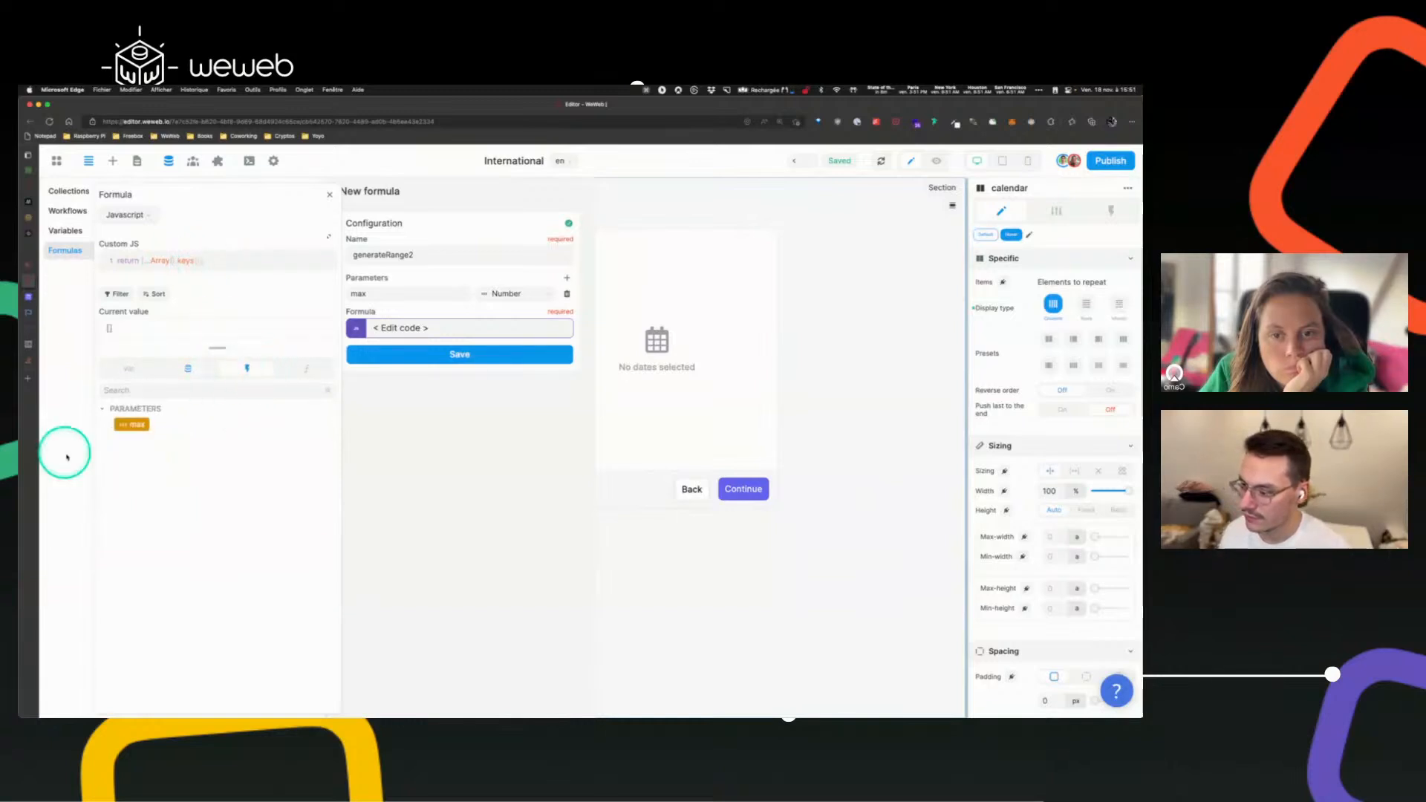
click(139, 425)
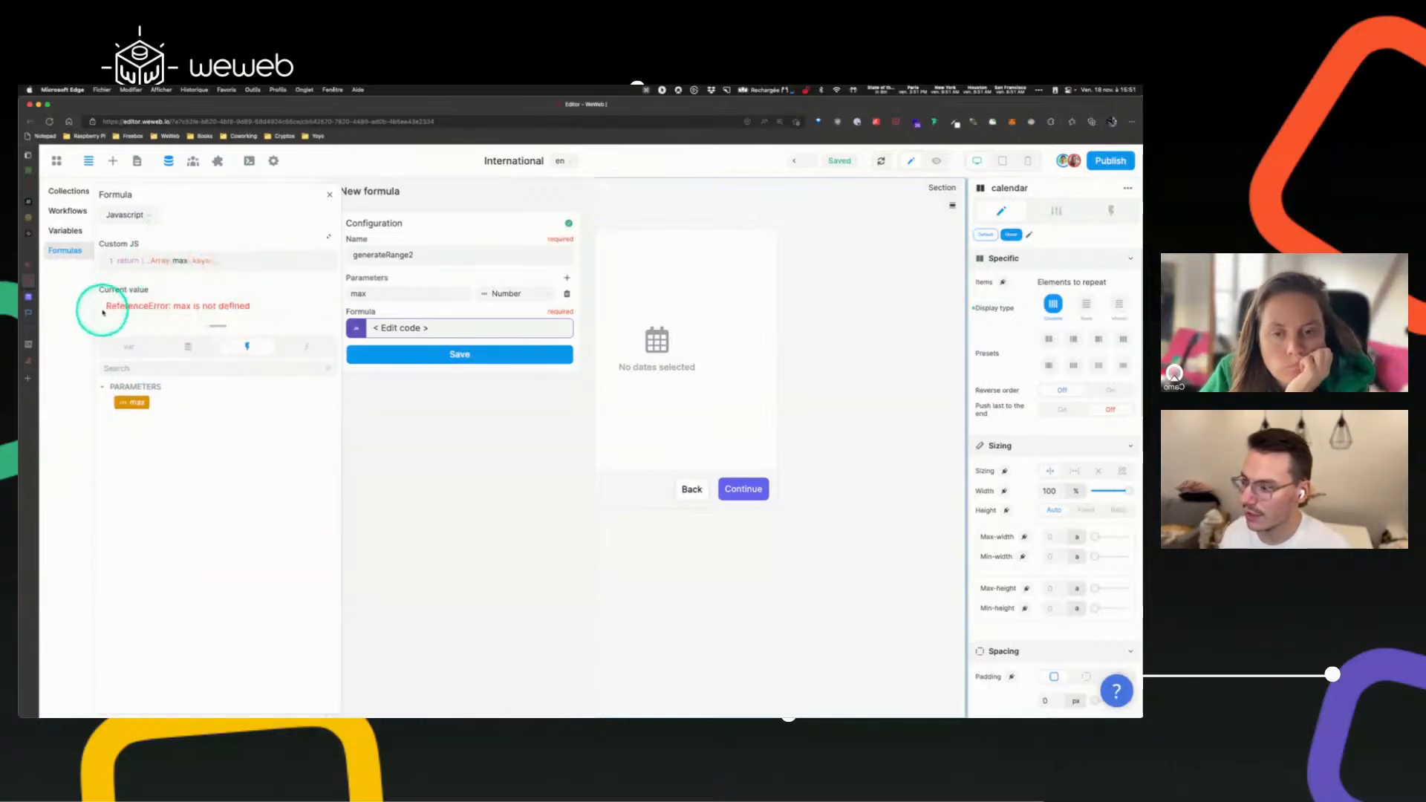
drag(104, 306, 277, 306)
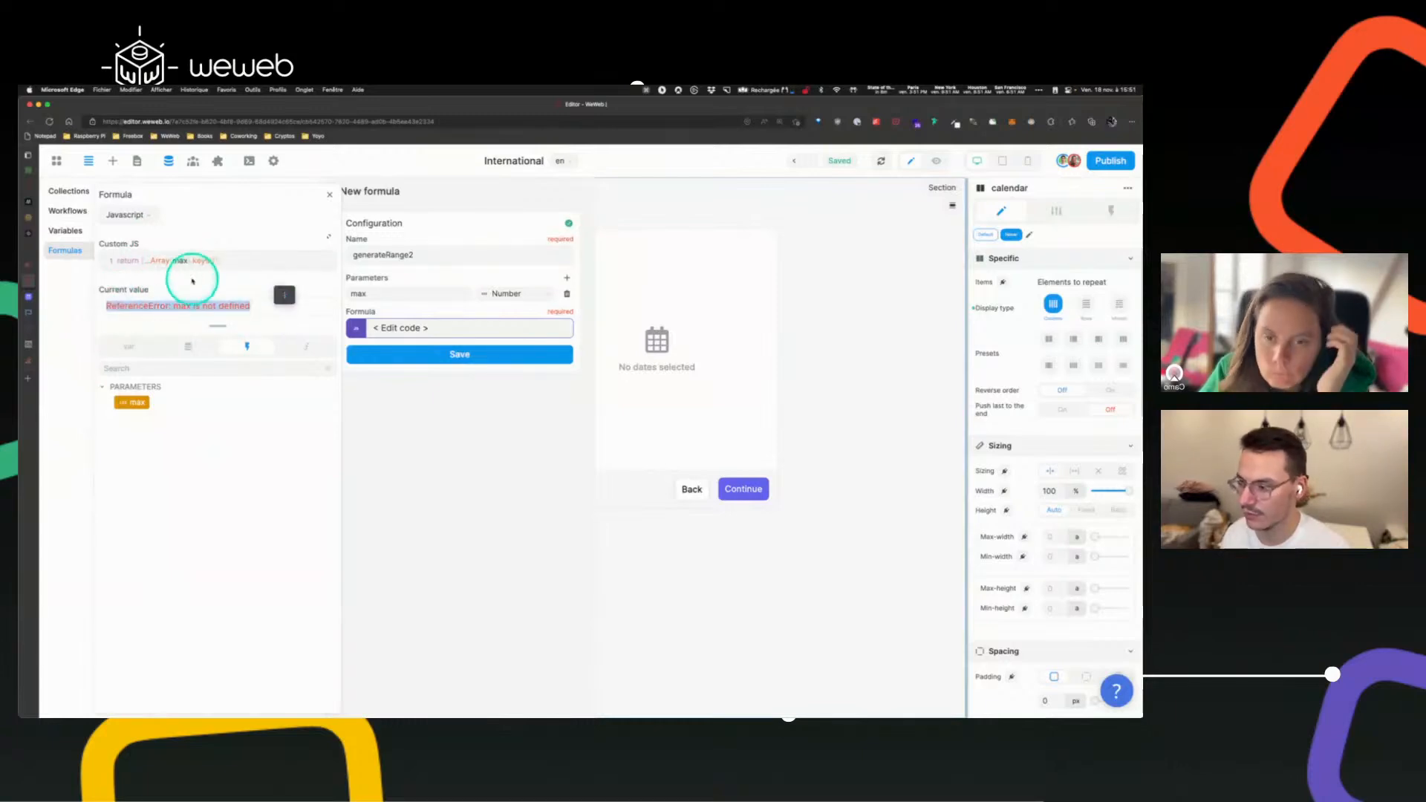
click(285, 291)
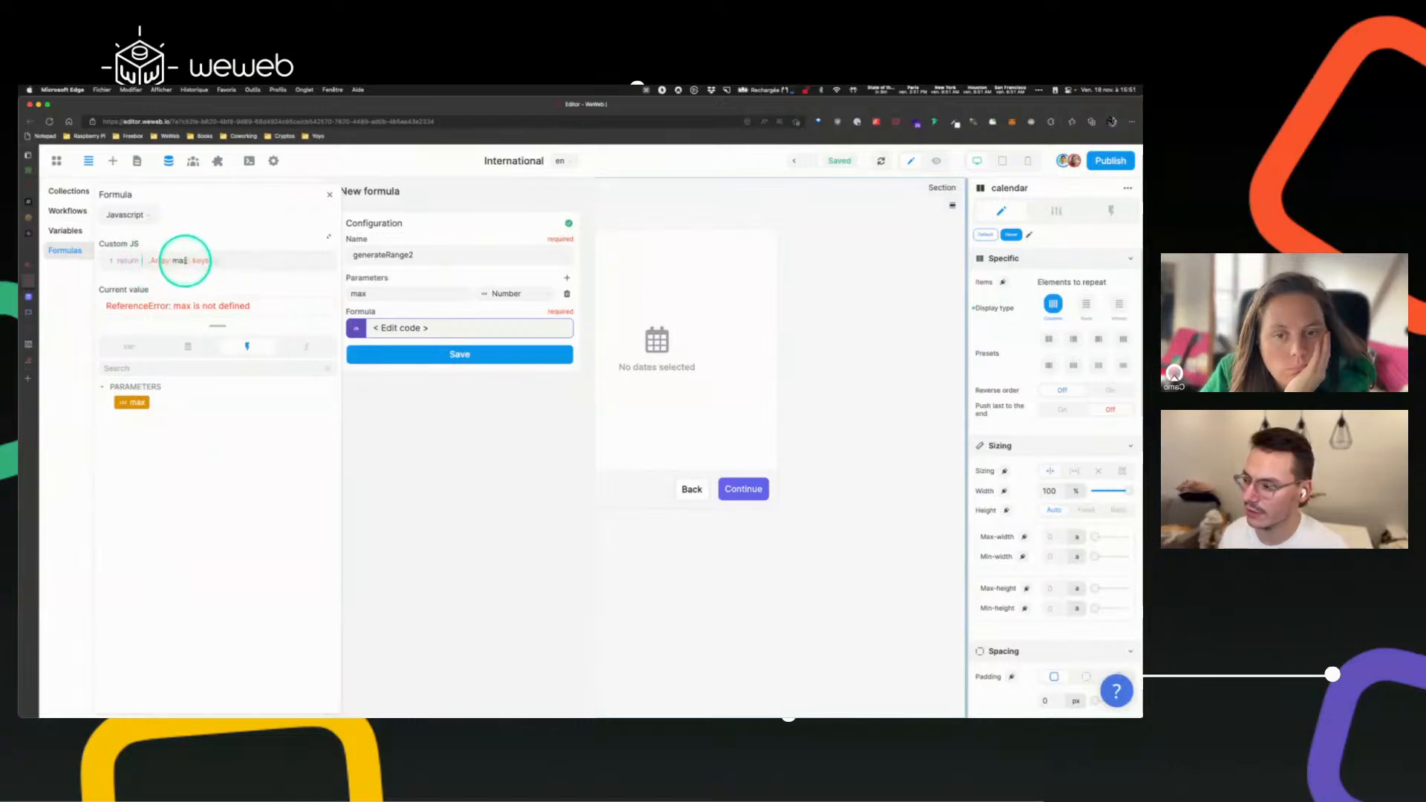
- Abandon the unsaved generateRange2 formula, open the existing generateRange formula, and return to the page design
click(330, 195)
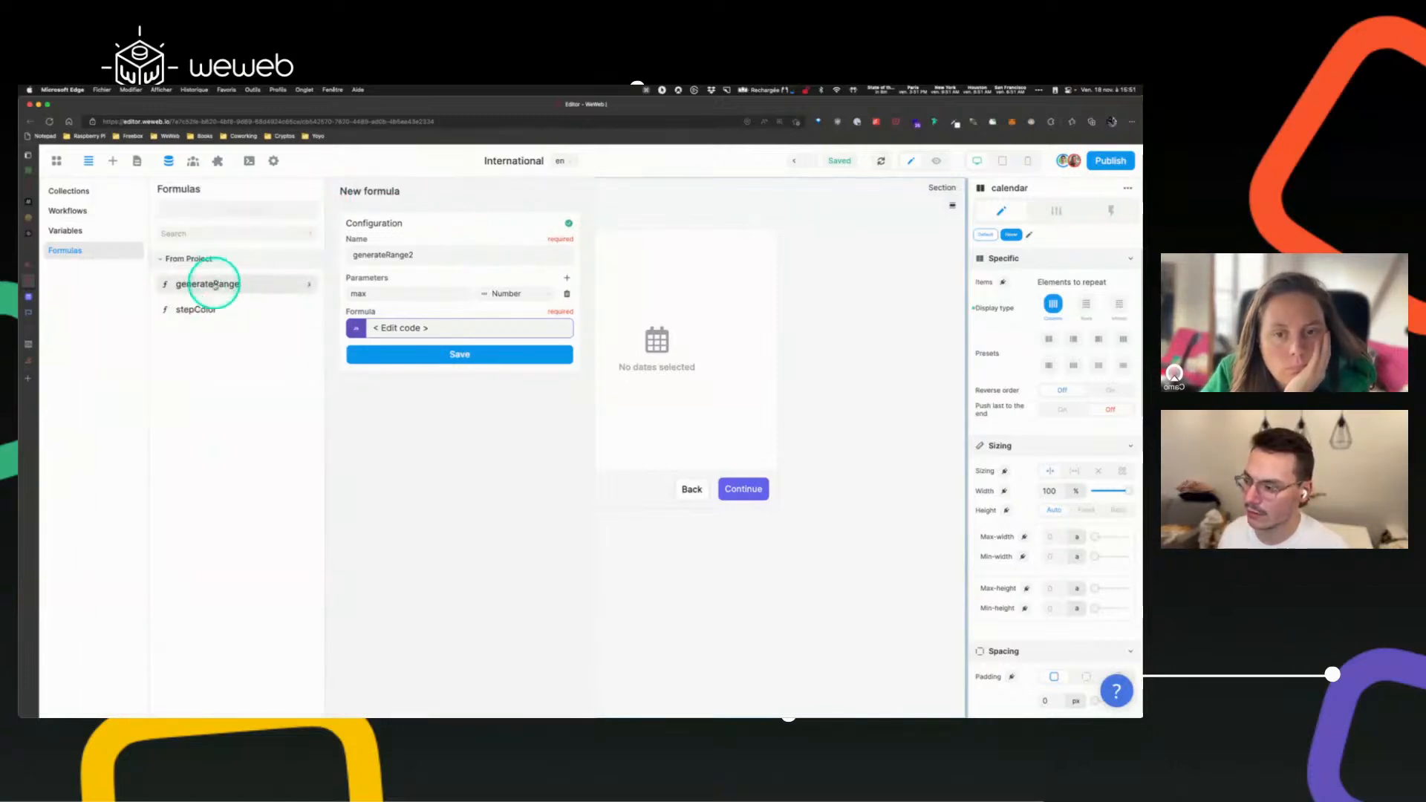
click(207, 290)
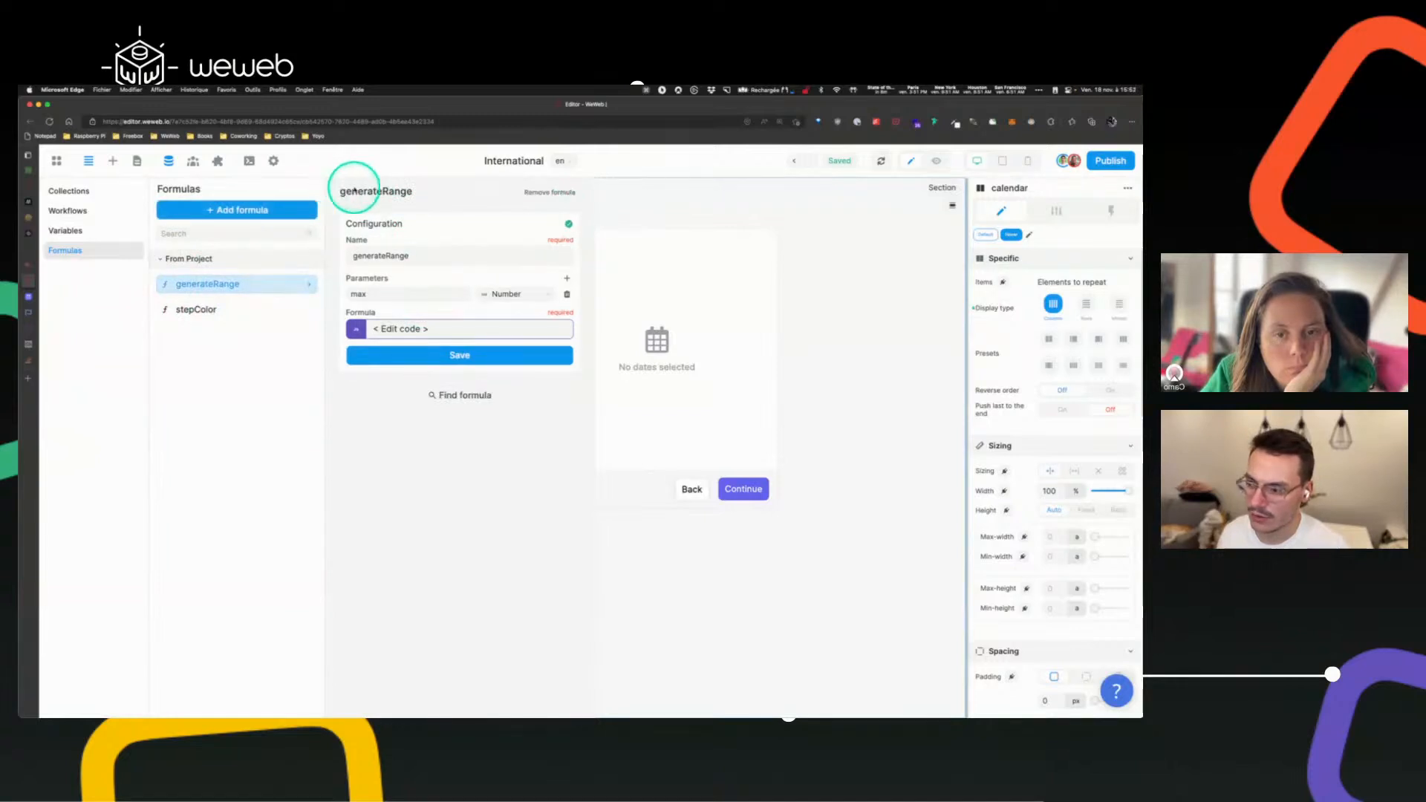
click(687, 195)
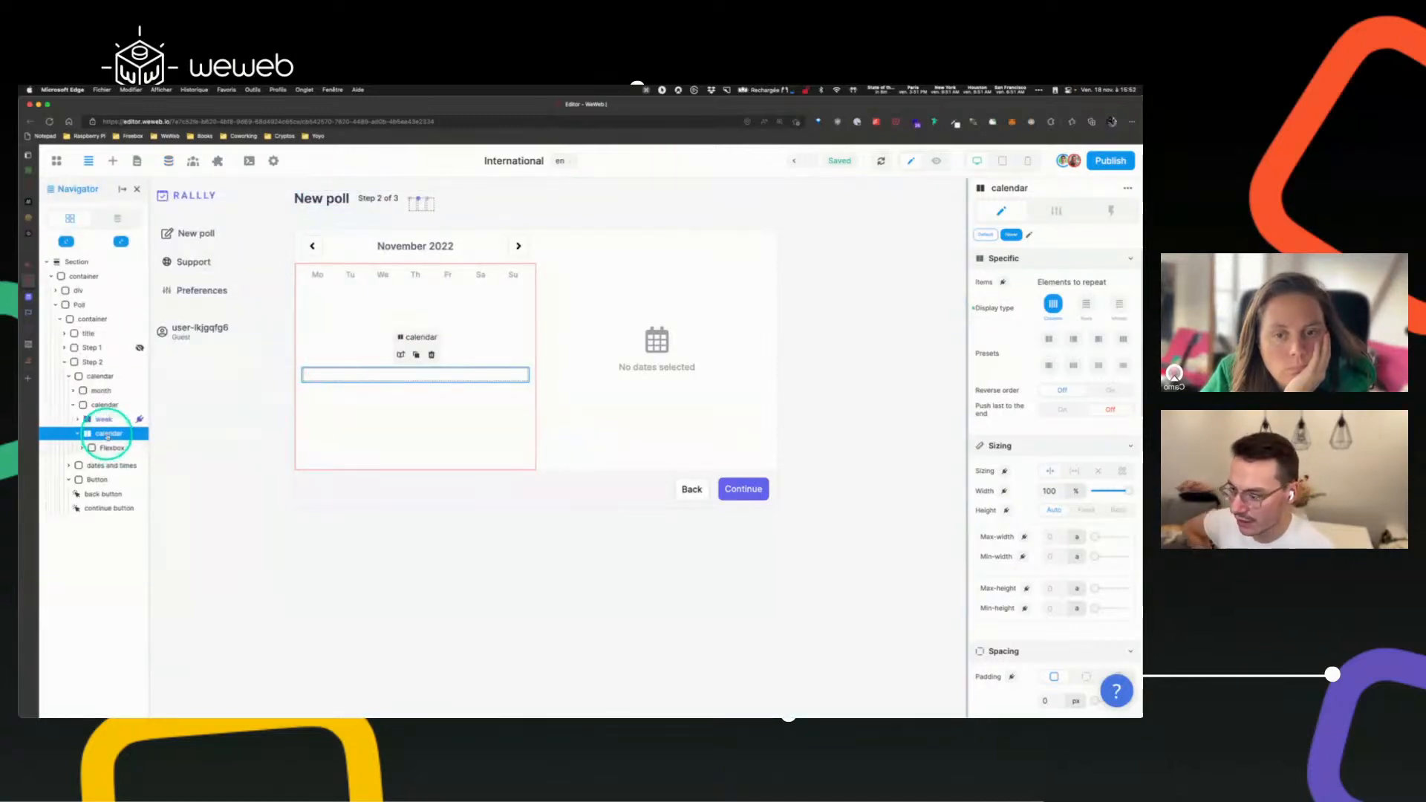
- Bind the calendar columns' items to the project formula generateRange(35) and look through the generated list
click(1004, 282)
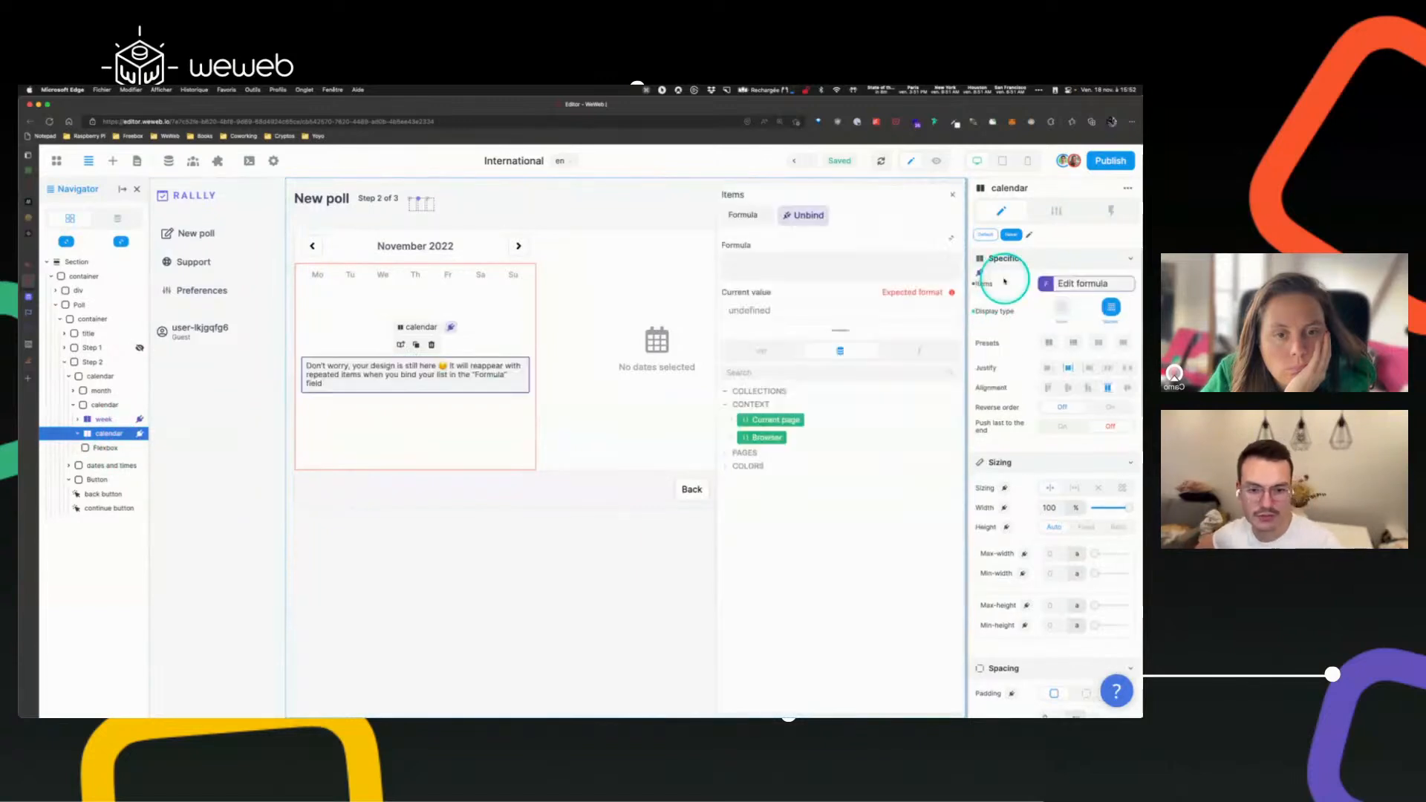
click(915, 352)
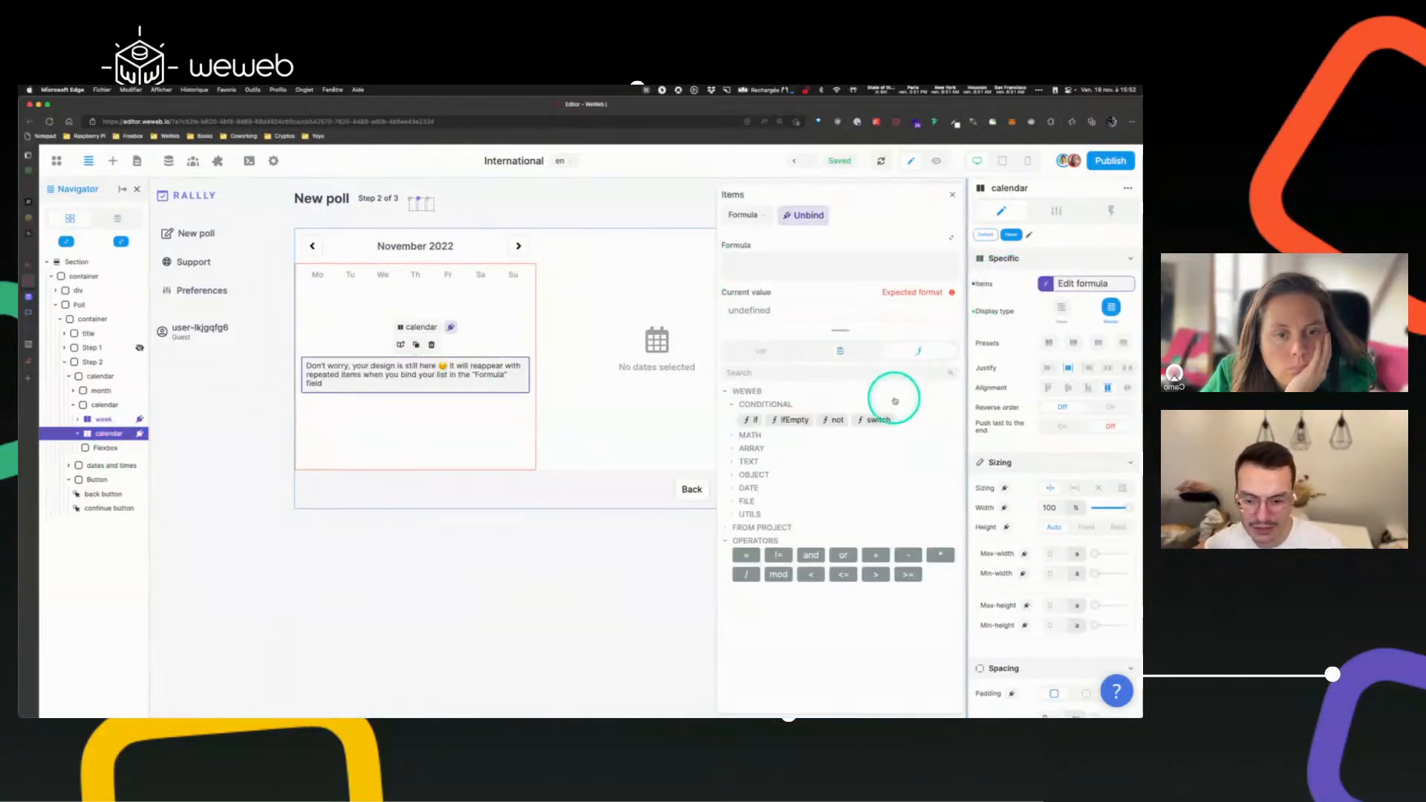
click(744, 530)
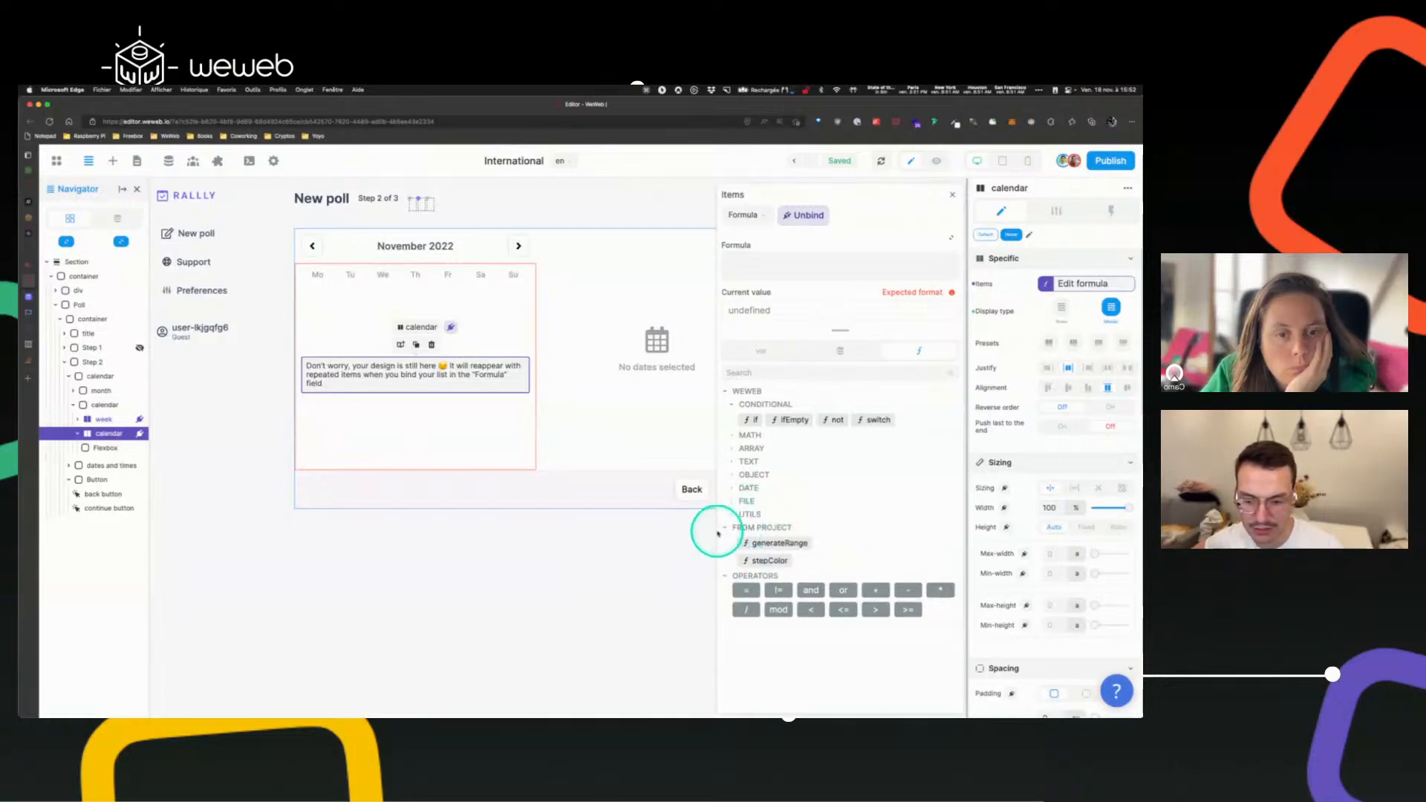
click(769, 545)
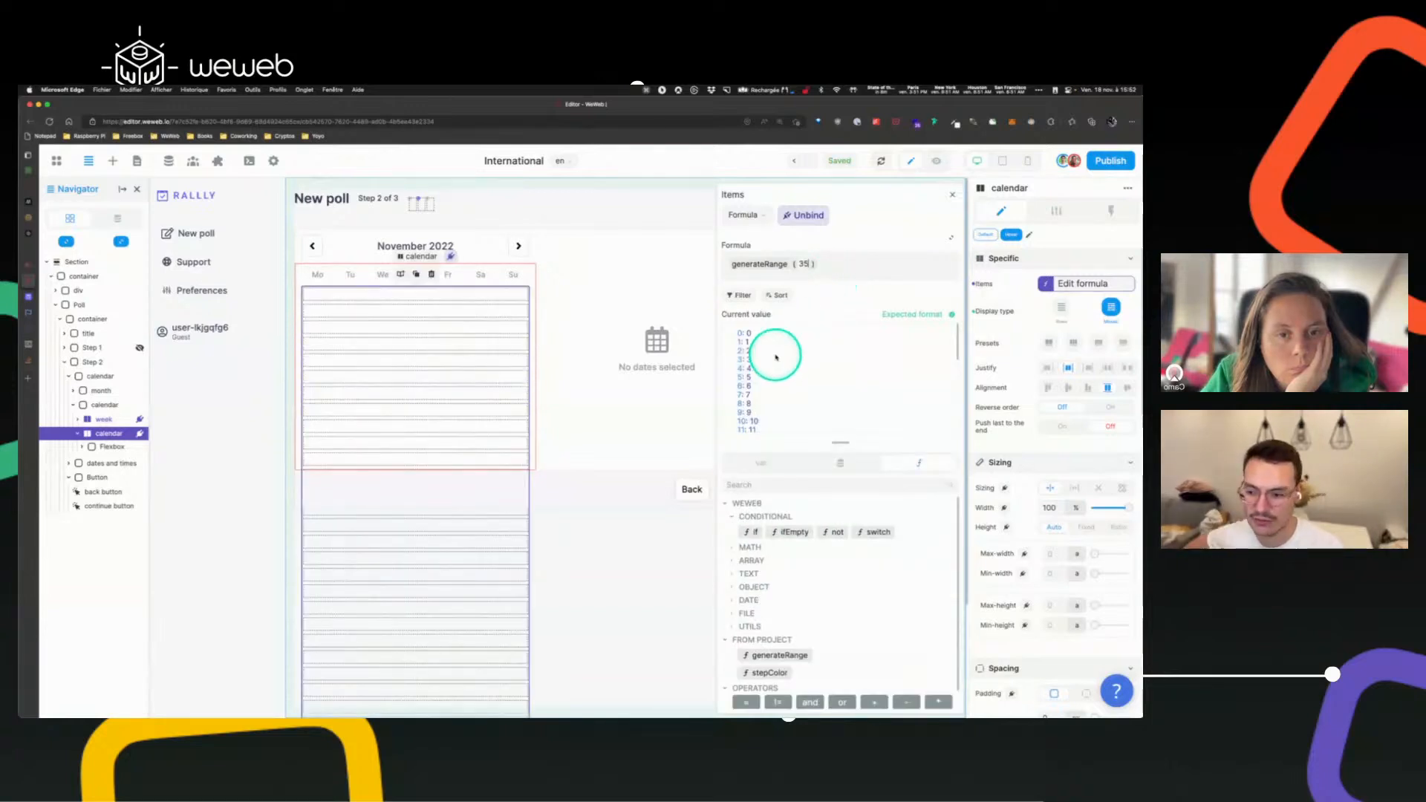
scroll(757, 359, down, 3)
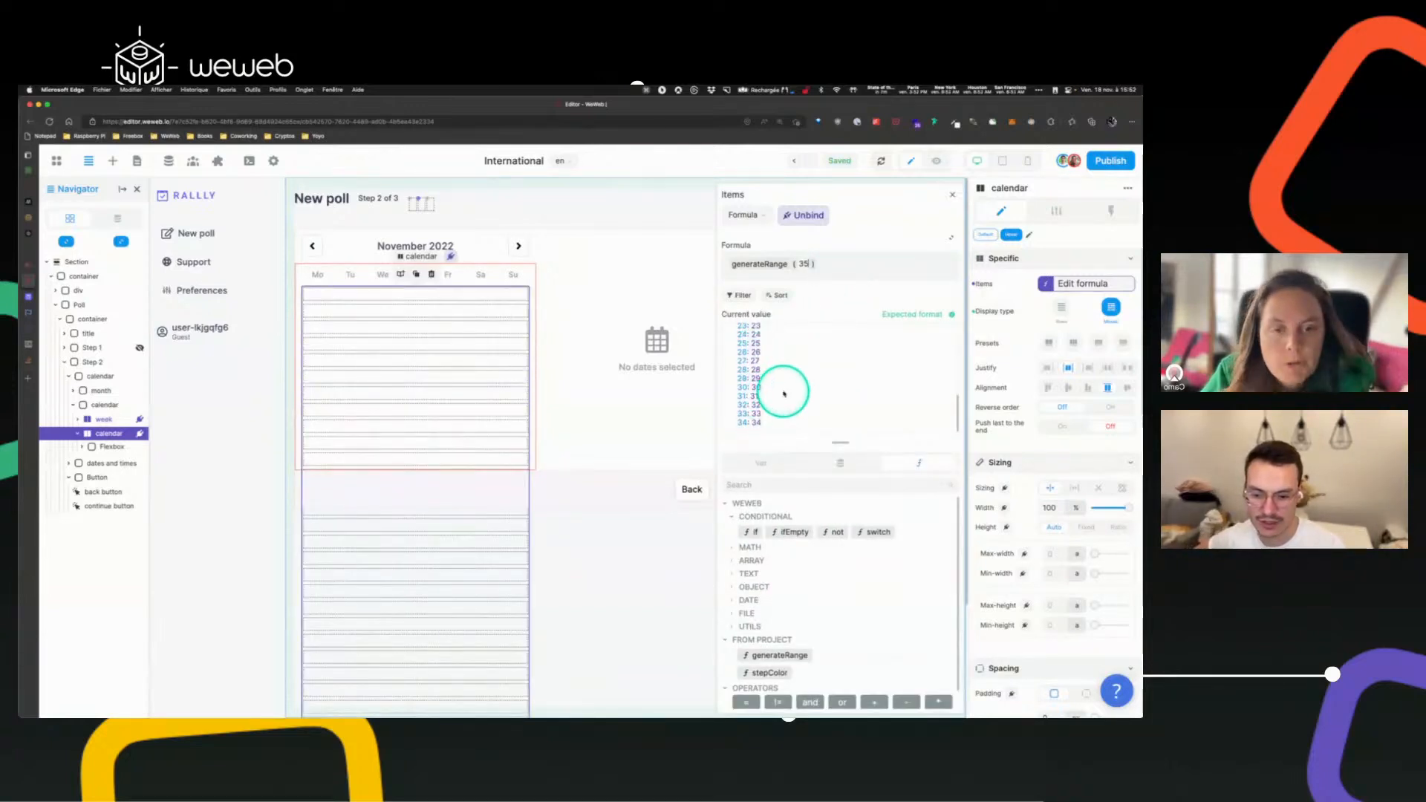
scroll(791, 396, up, 3)
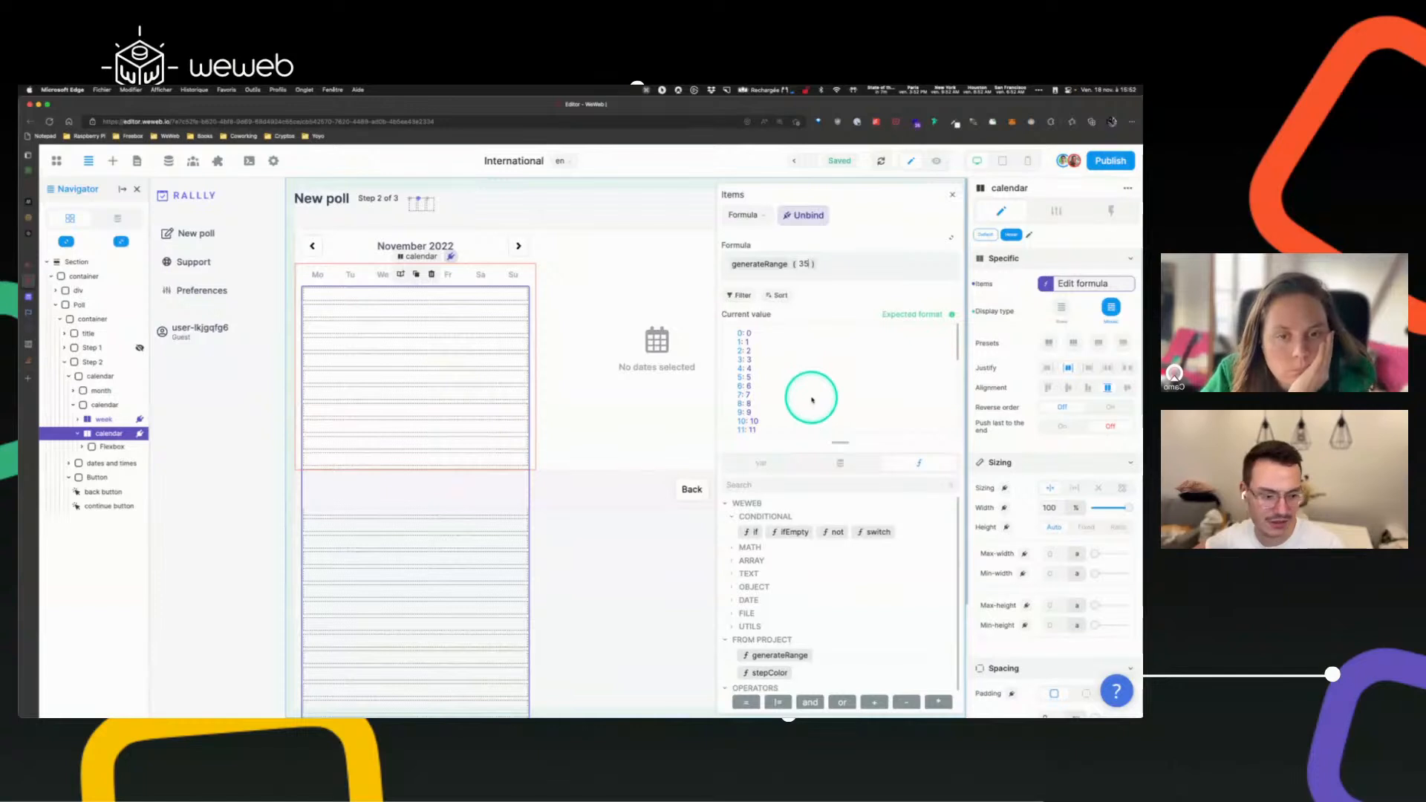
click(951, 197)
- Check the calendar's 7-unit grid, then narrow its repeated Flexbox to one unit so that seven cells fit per row
click(313, 327)
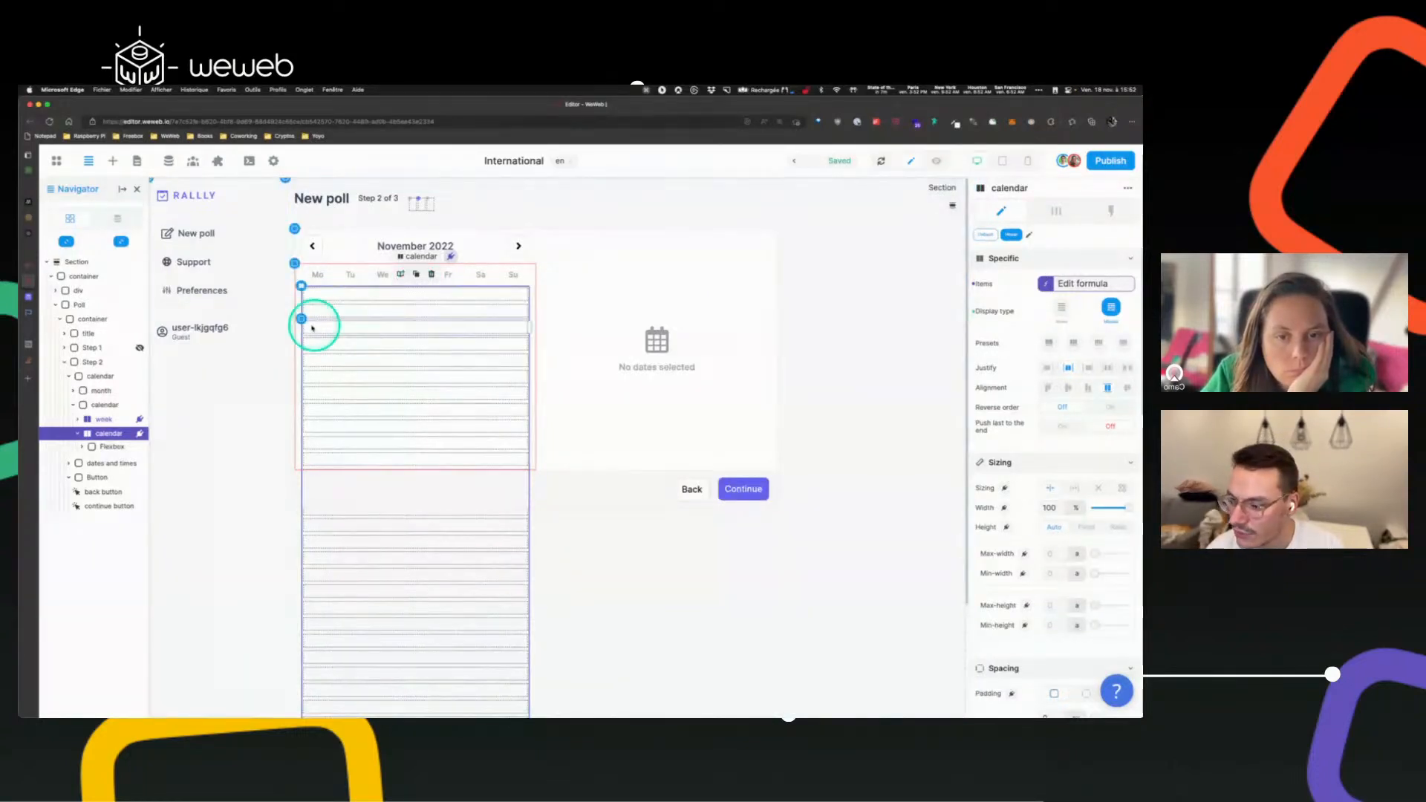
click(310, 296)
click(1055, 211)
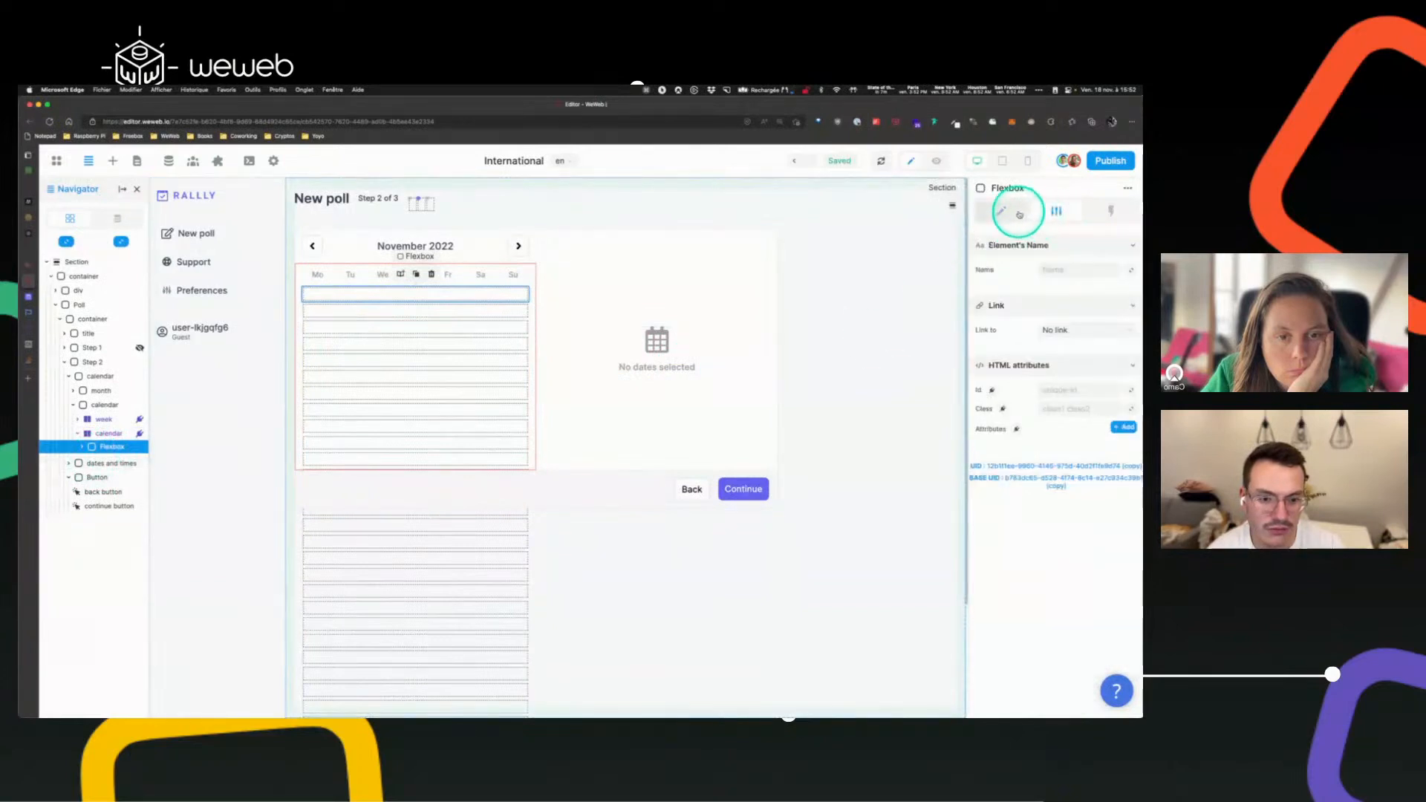
click(1020, 215)
click(99, 432)
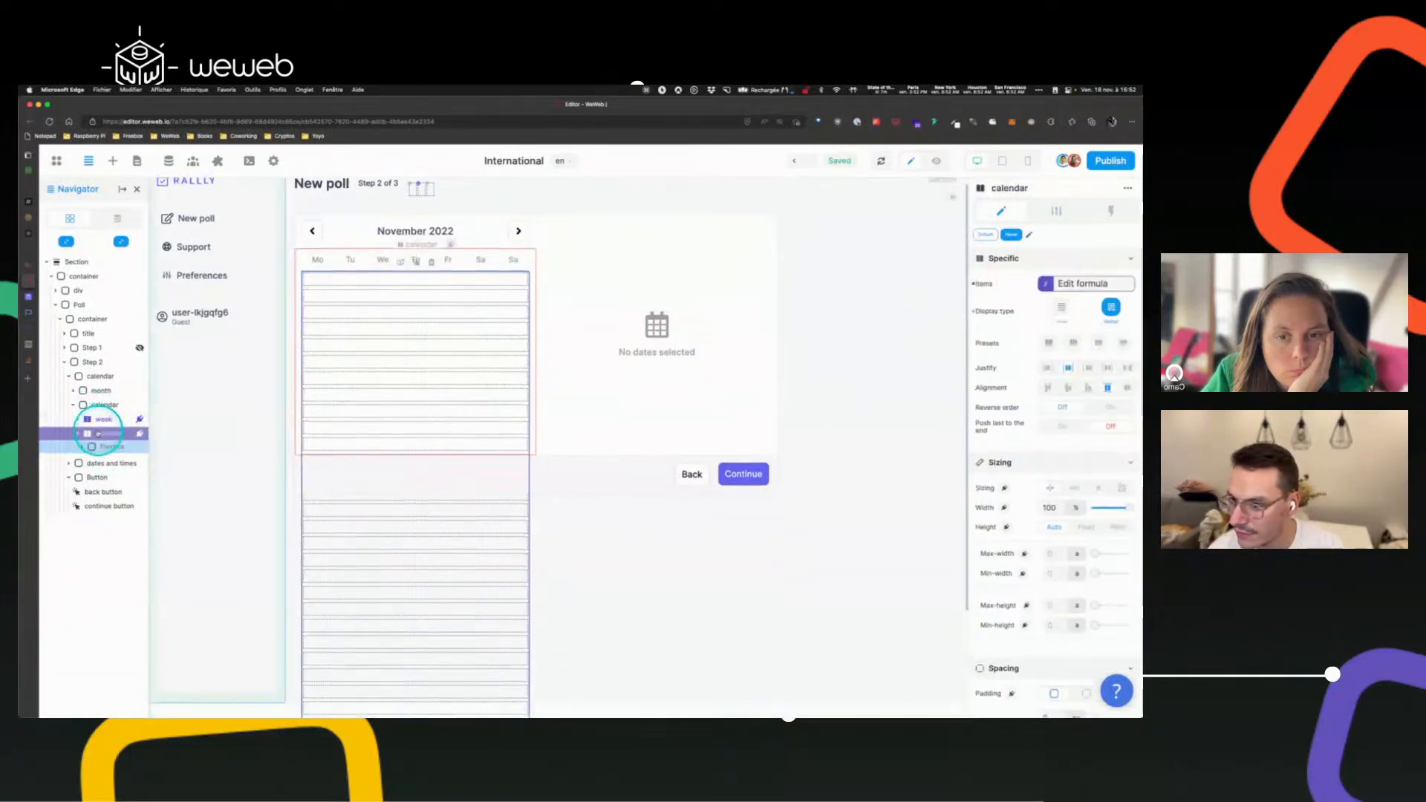
click(856, 314)
click(1056, 211)
click(1062, 310)
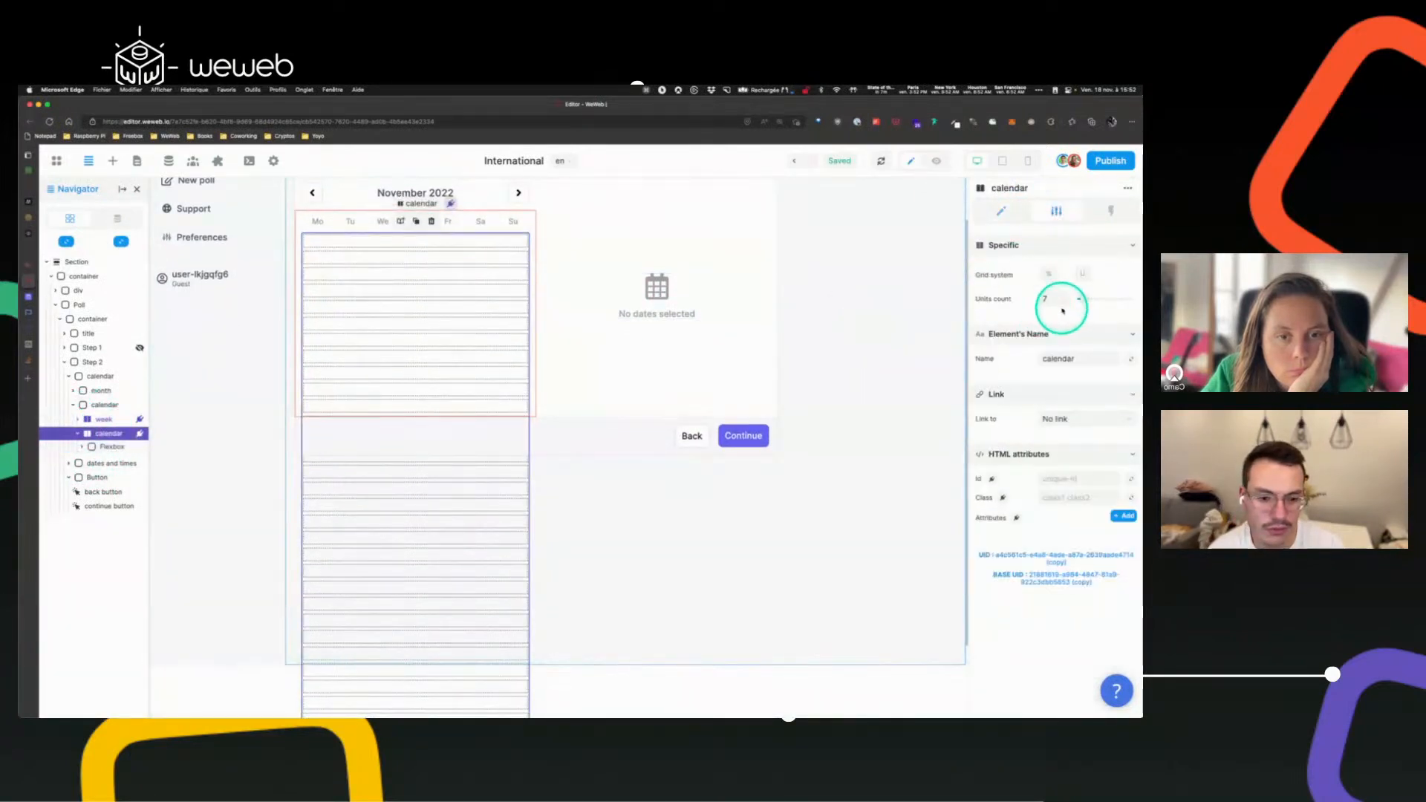
scroll(369, 393, up, 2)
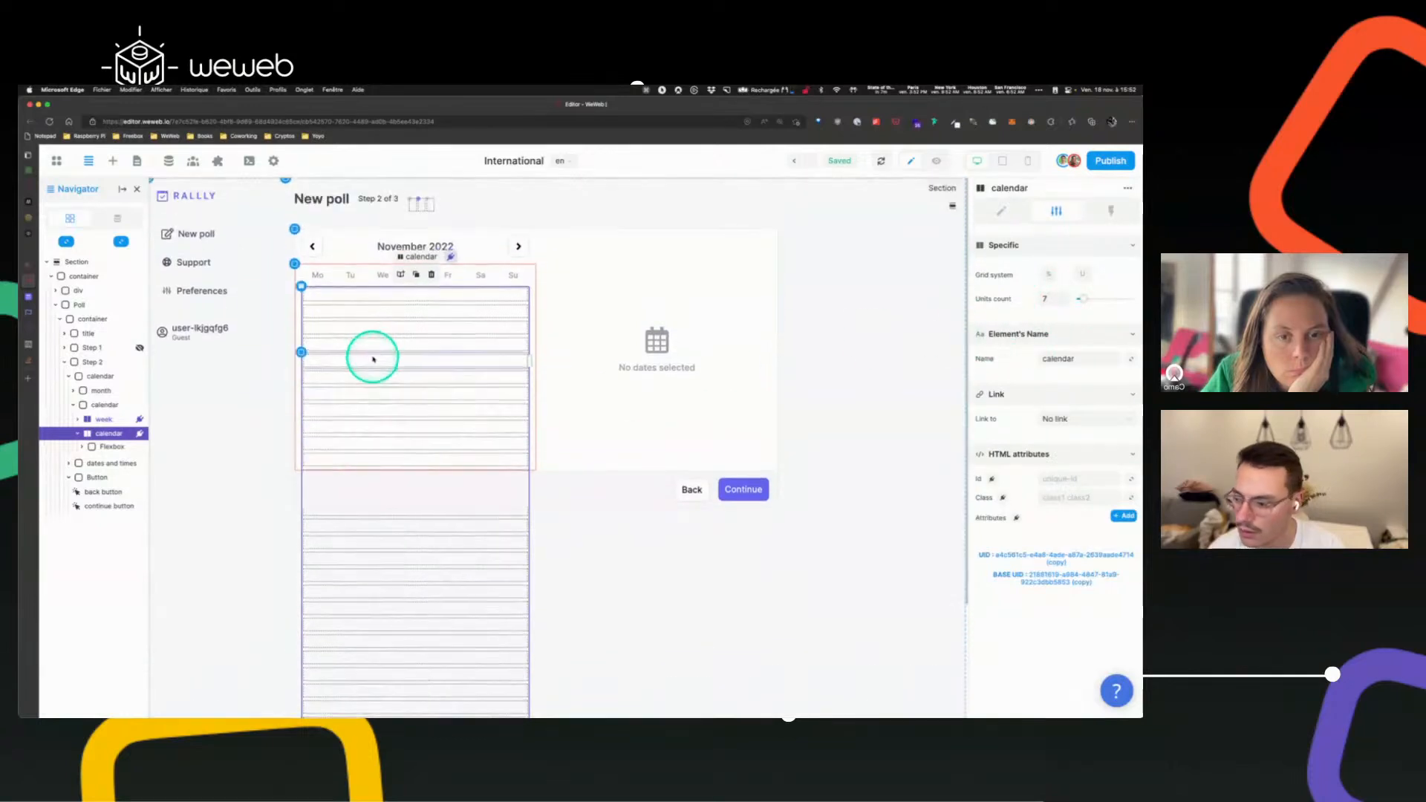
click(327, 298)
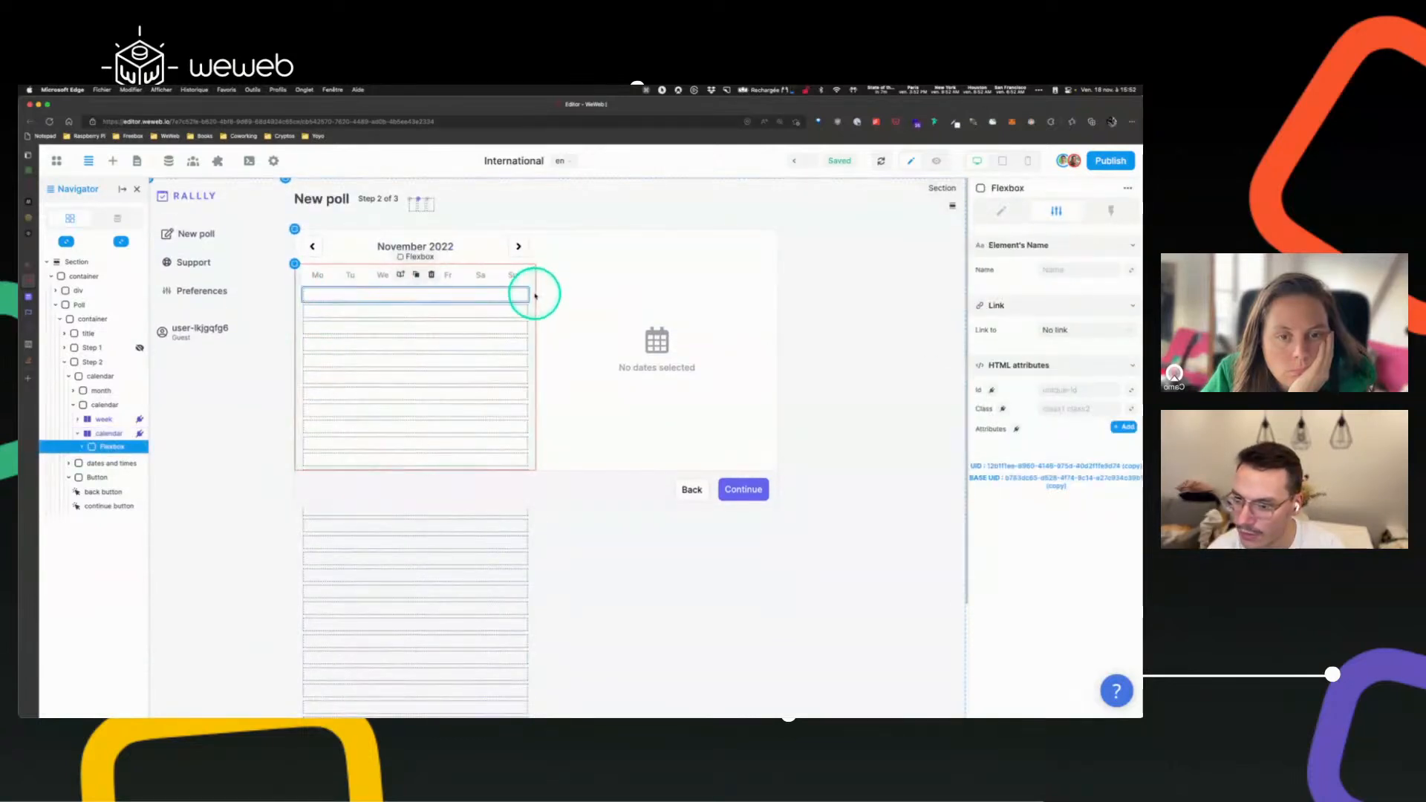
drag(528, 293, 340, 305)
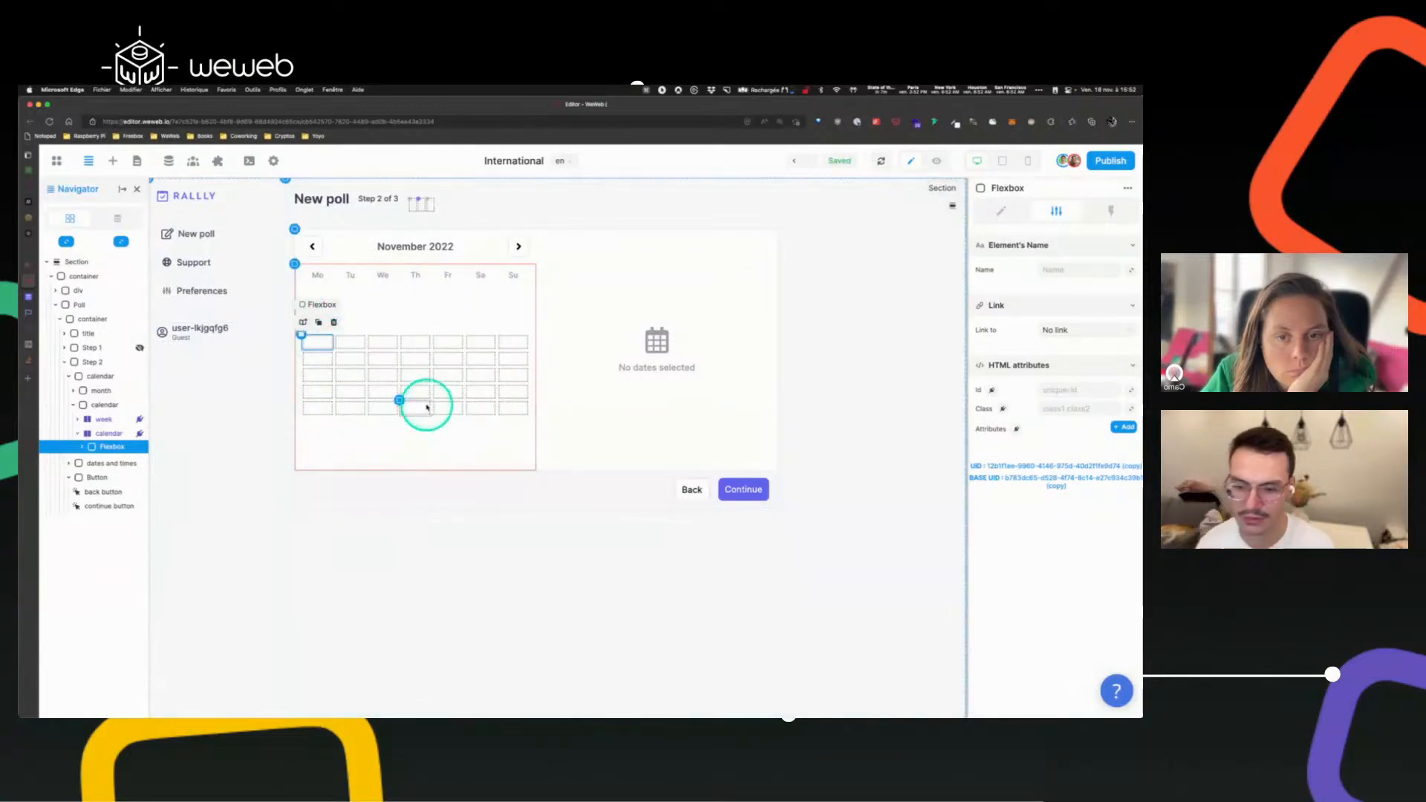
- Find the Text element in the element library and add it inside the calendar's repeated Flexbox cell
click(301, 336)
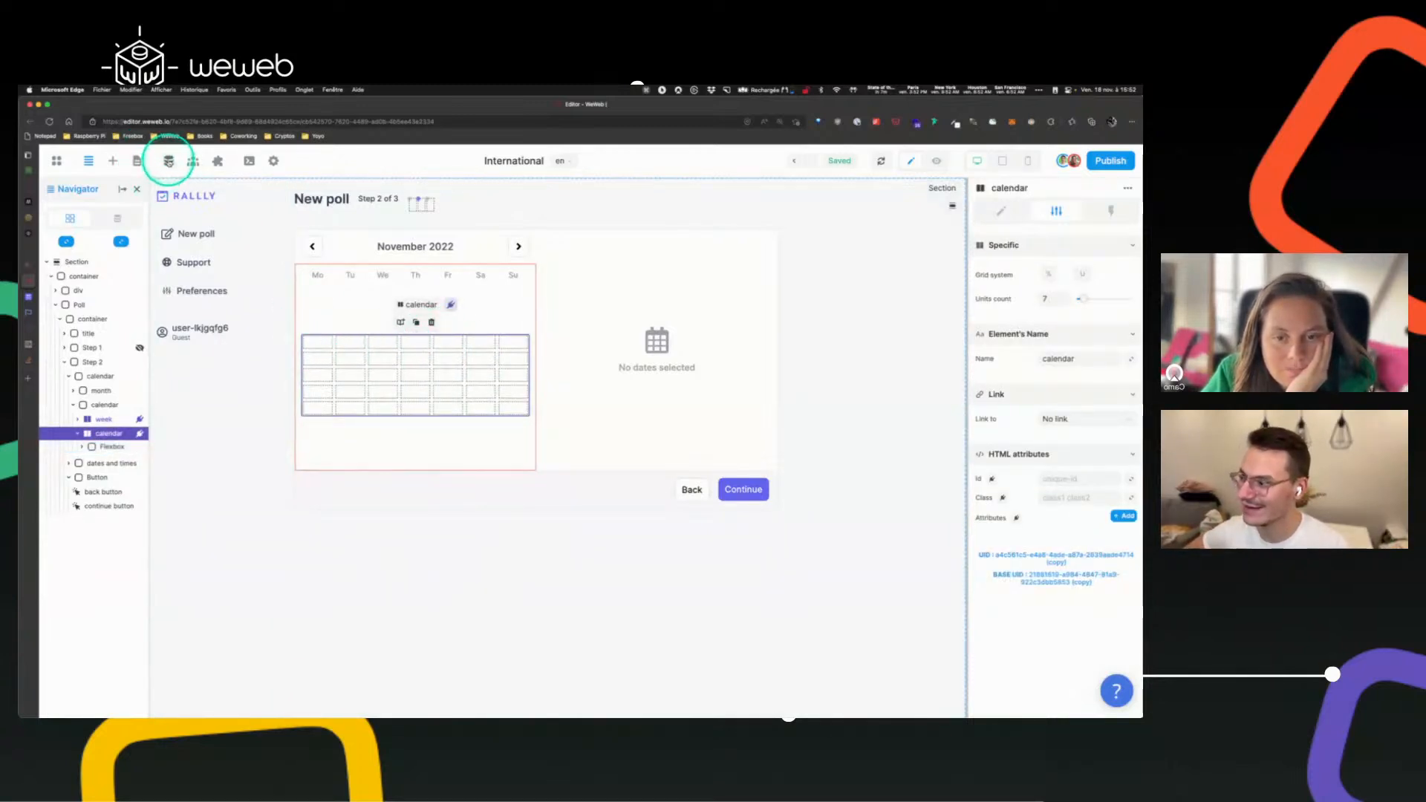
click(168, 161)
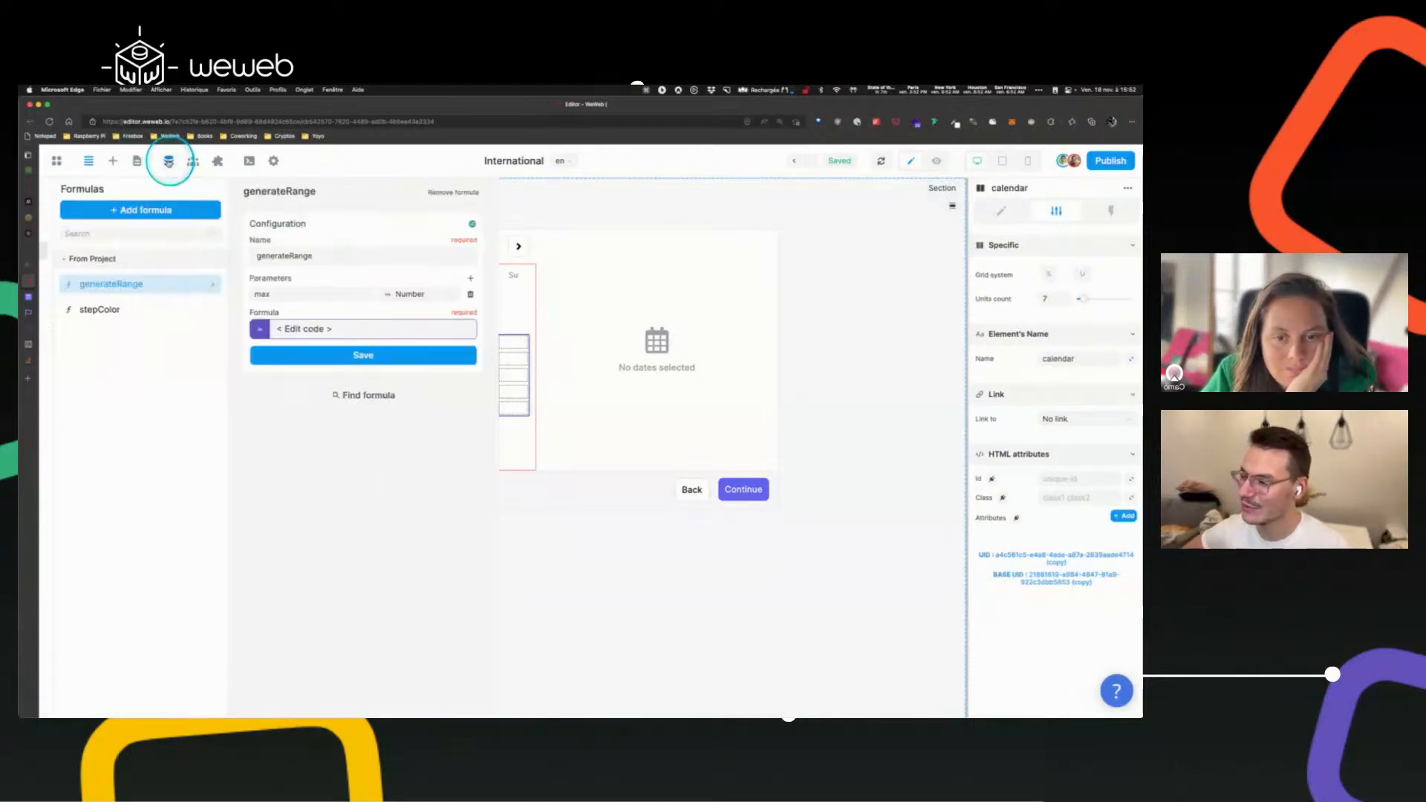
click(113, 161)
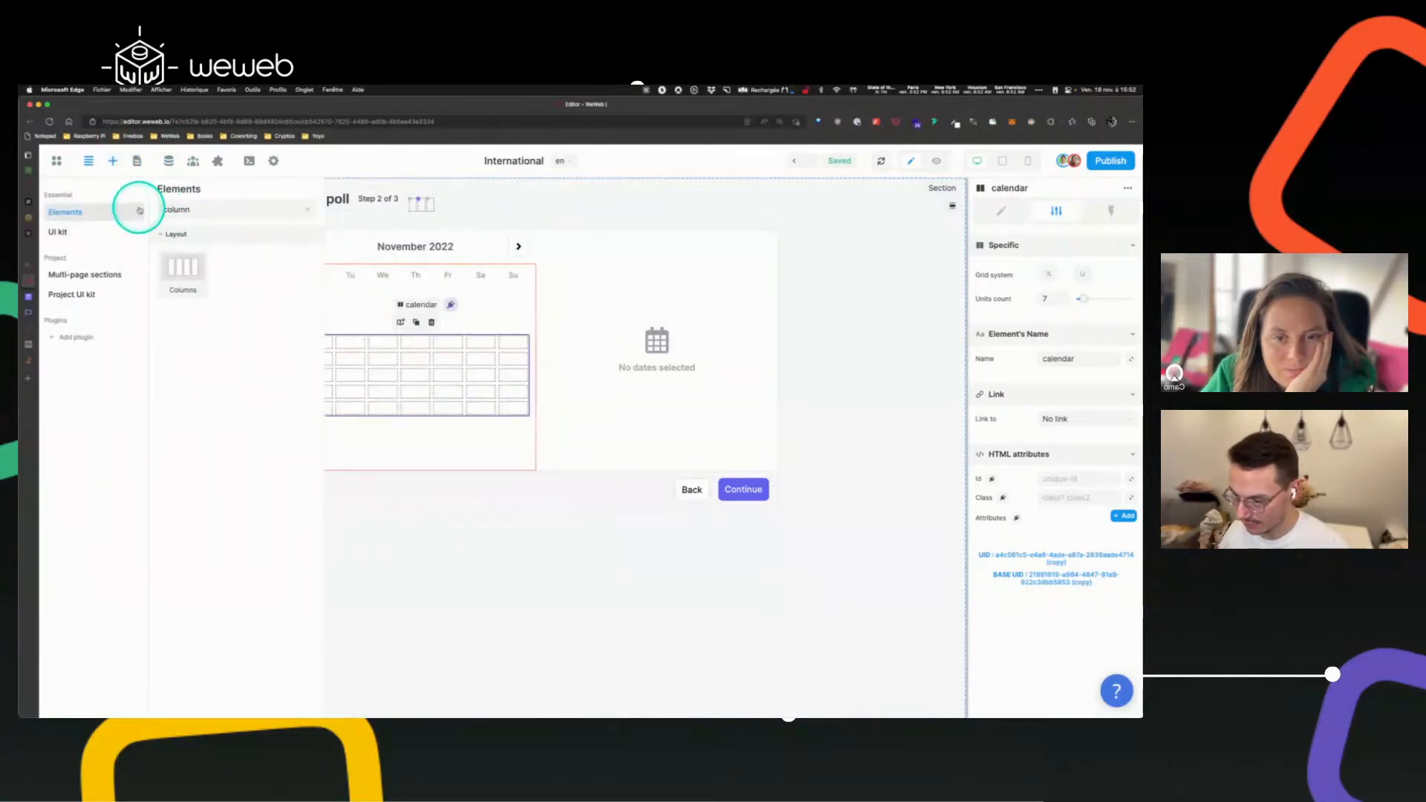
click(140, 210)
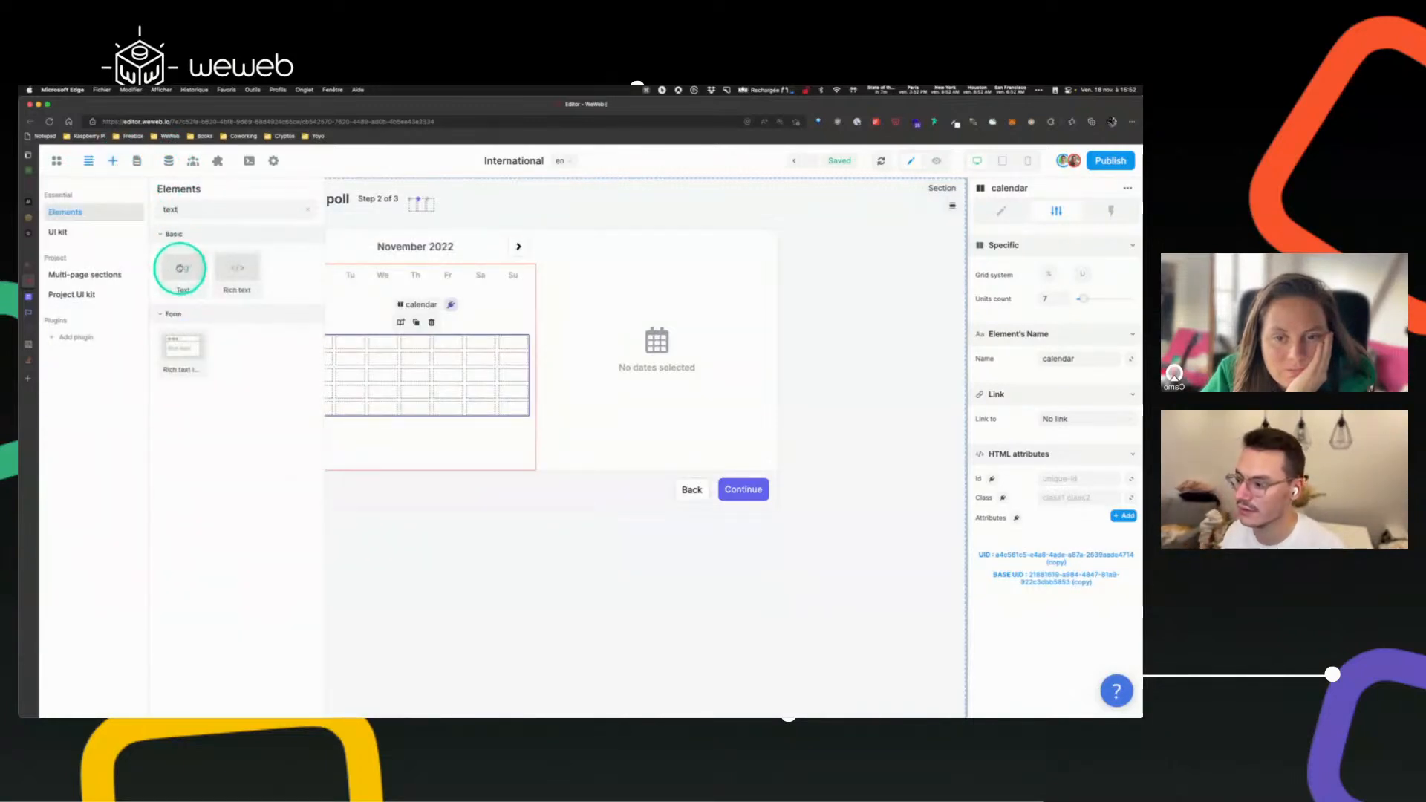
drag(176, 267, 317, 341)
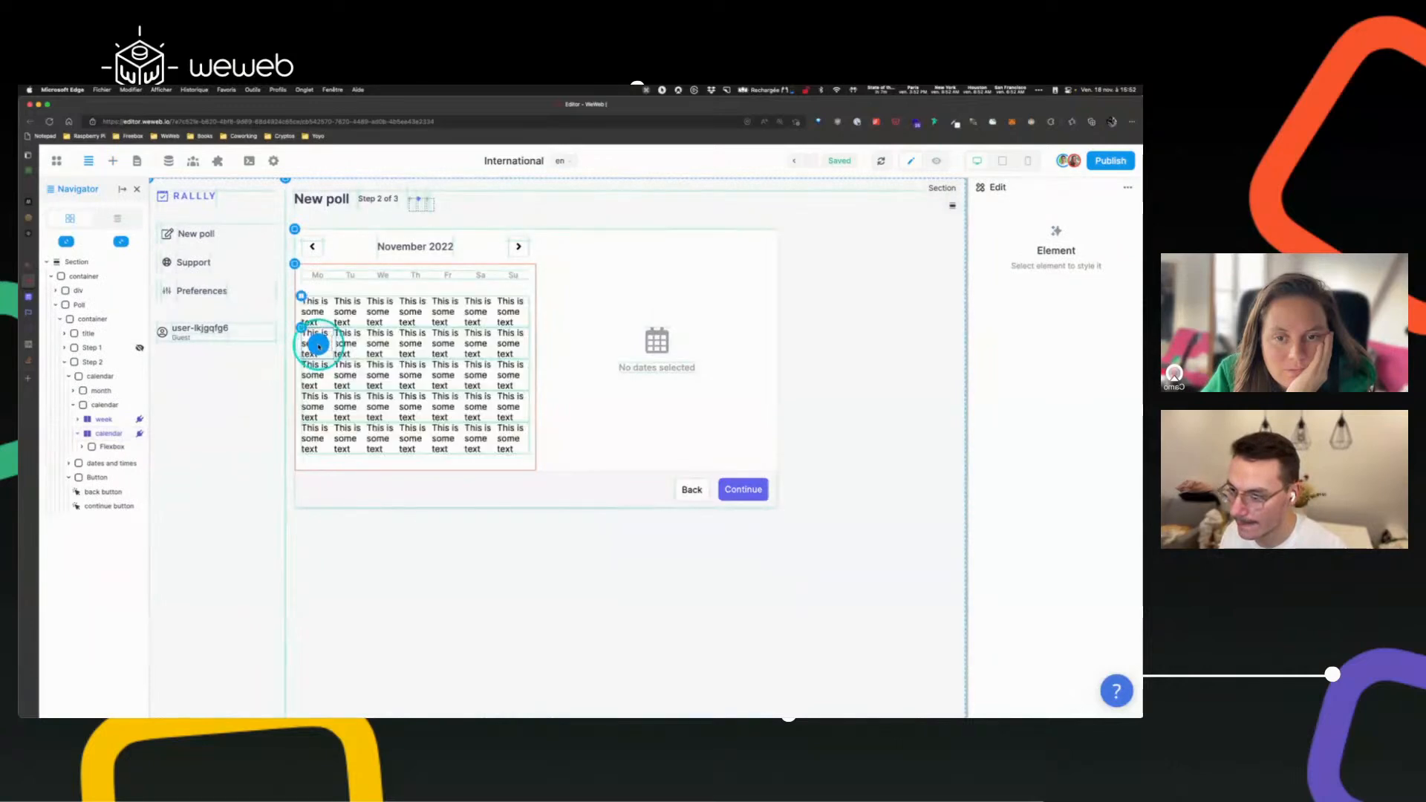
- Bind the calendar cell's text to item.data and center its alignment
click(315, 305)
click(1007, 214)
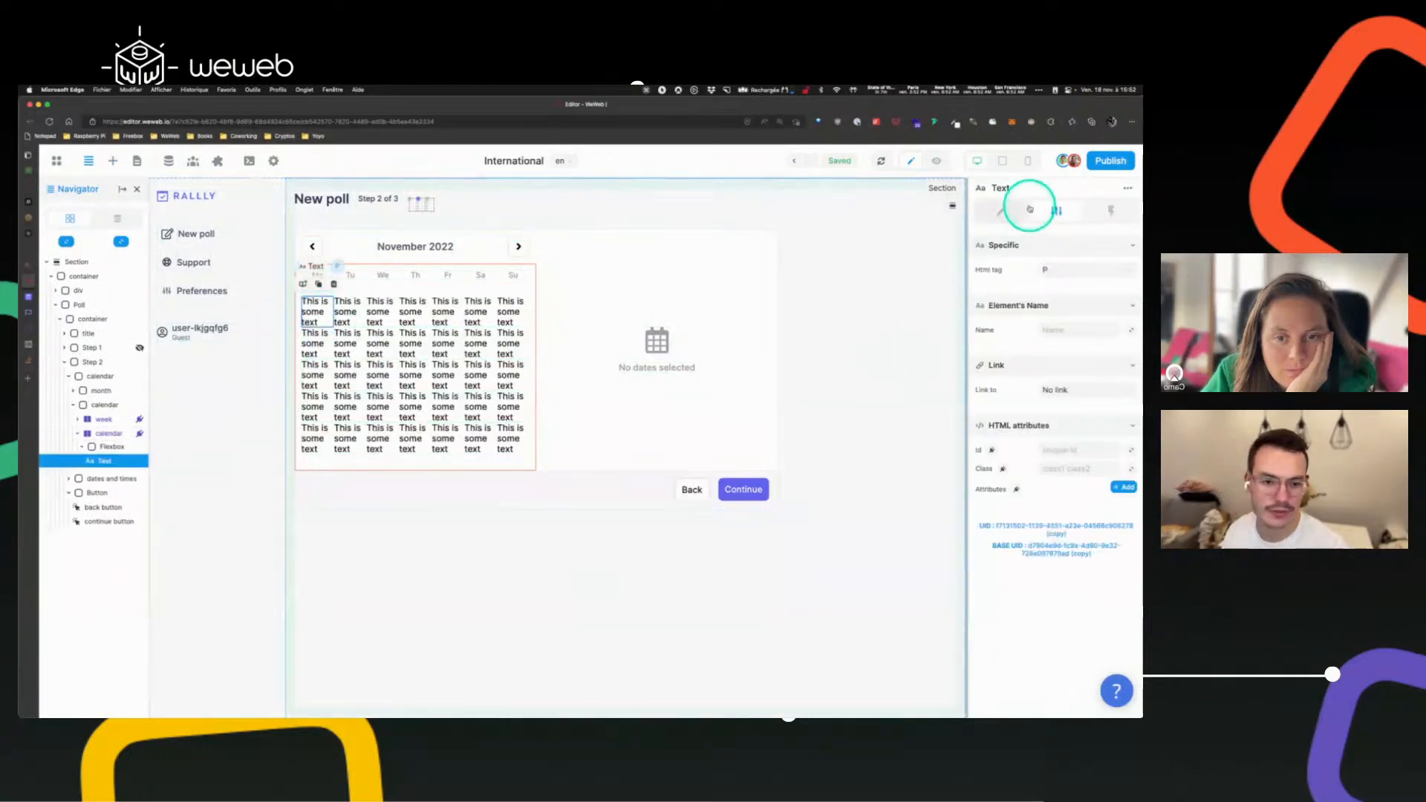
click(1013, 282)
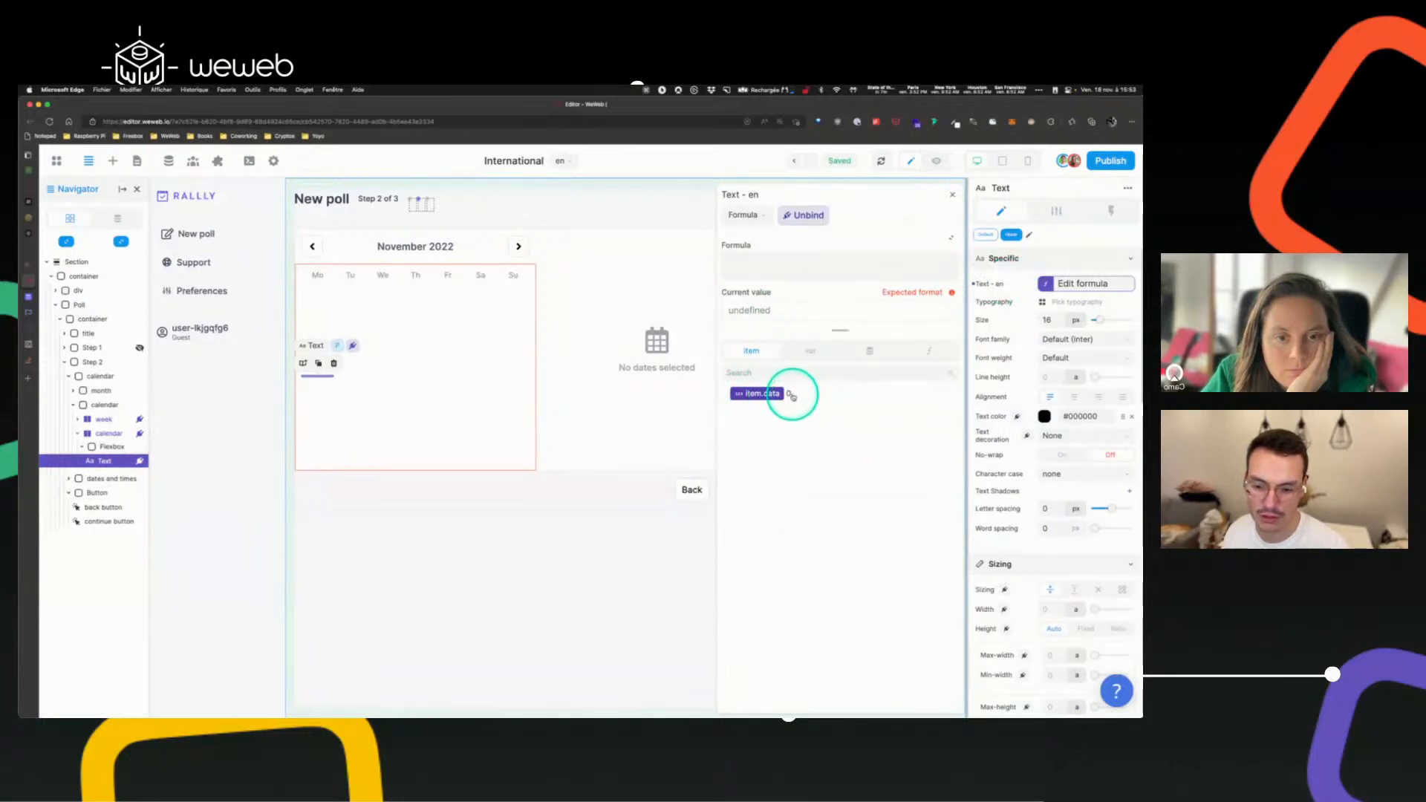
click(757, 394)
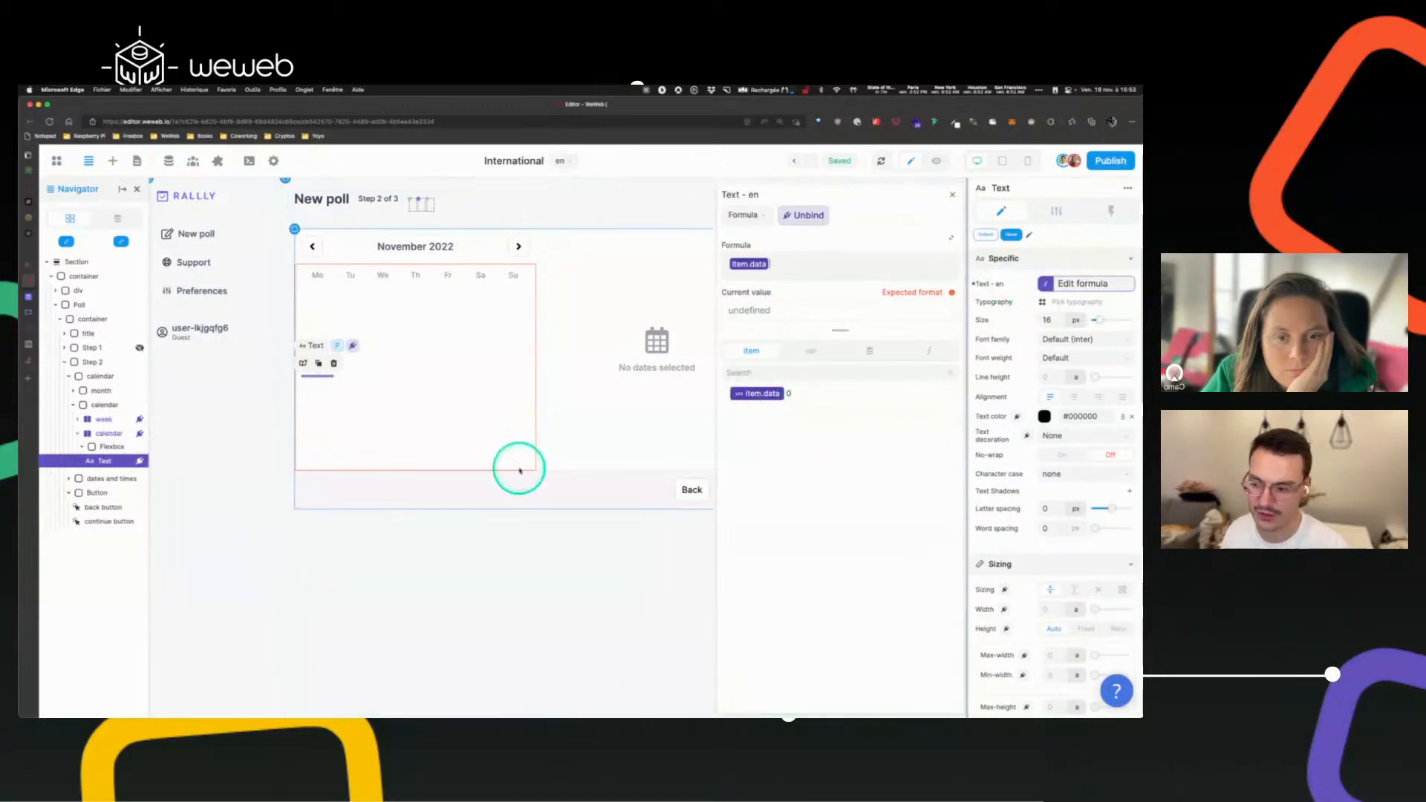
click(954, 194)
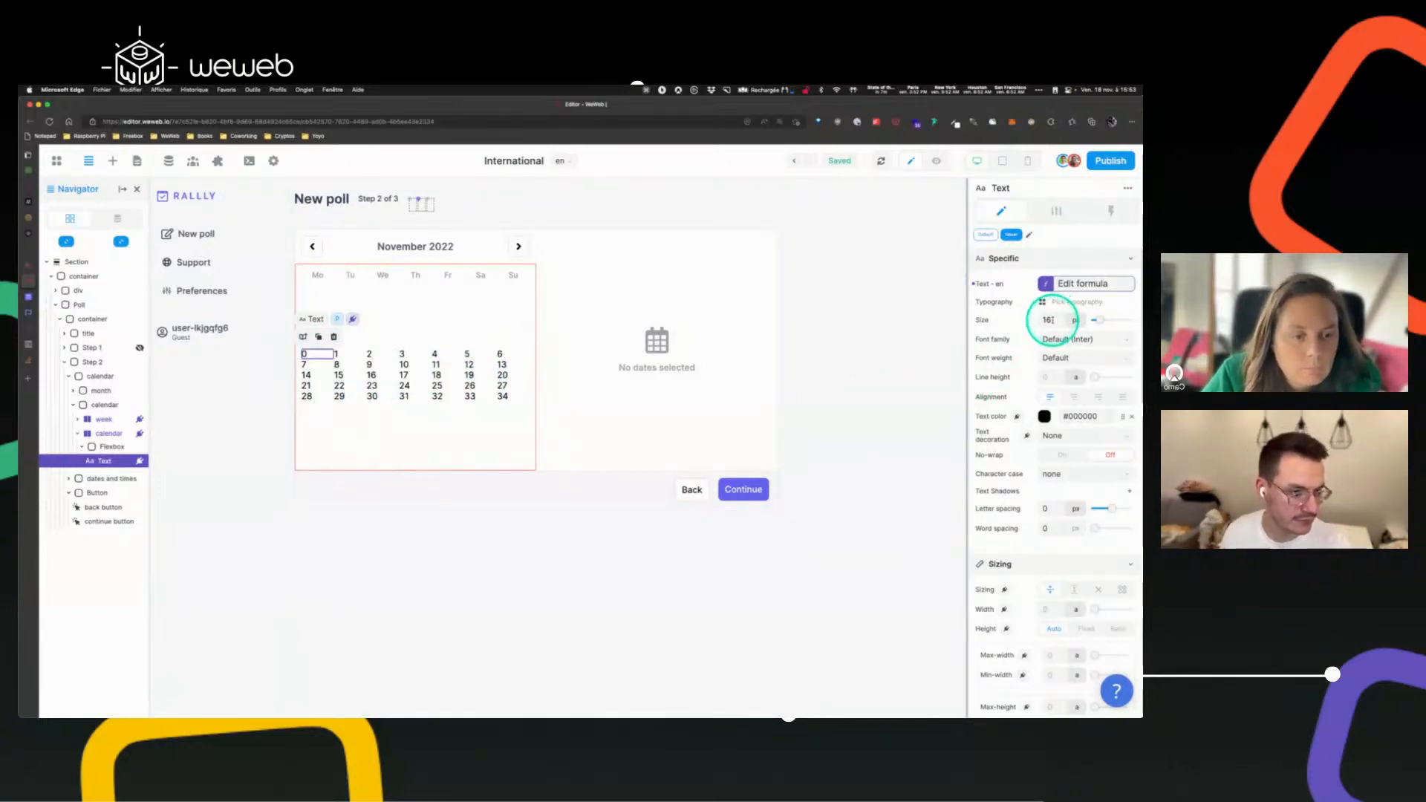
click(1074, 396)
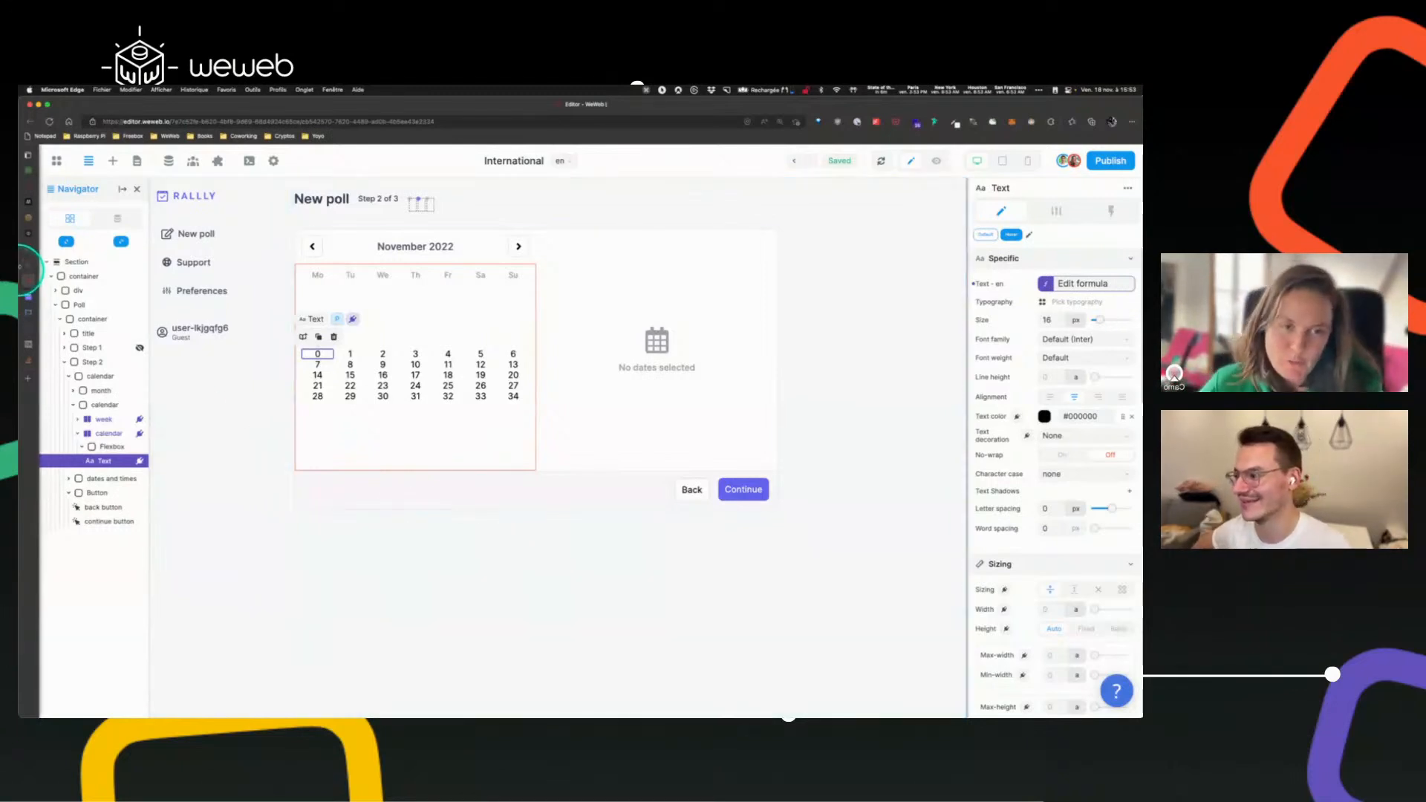
- Switch to the Rallly reference page, check the font styling of the day numbers in its calendar, and return to the editor
mouse_move(30, 201)
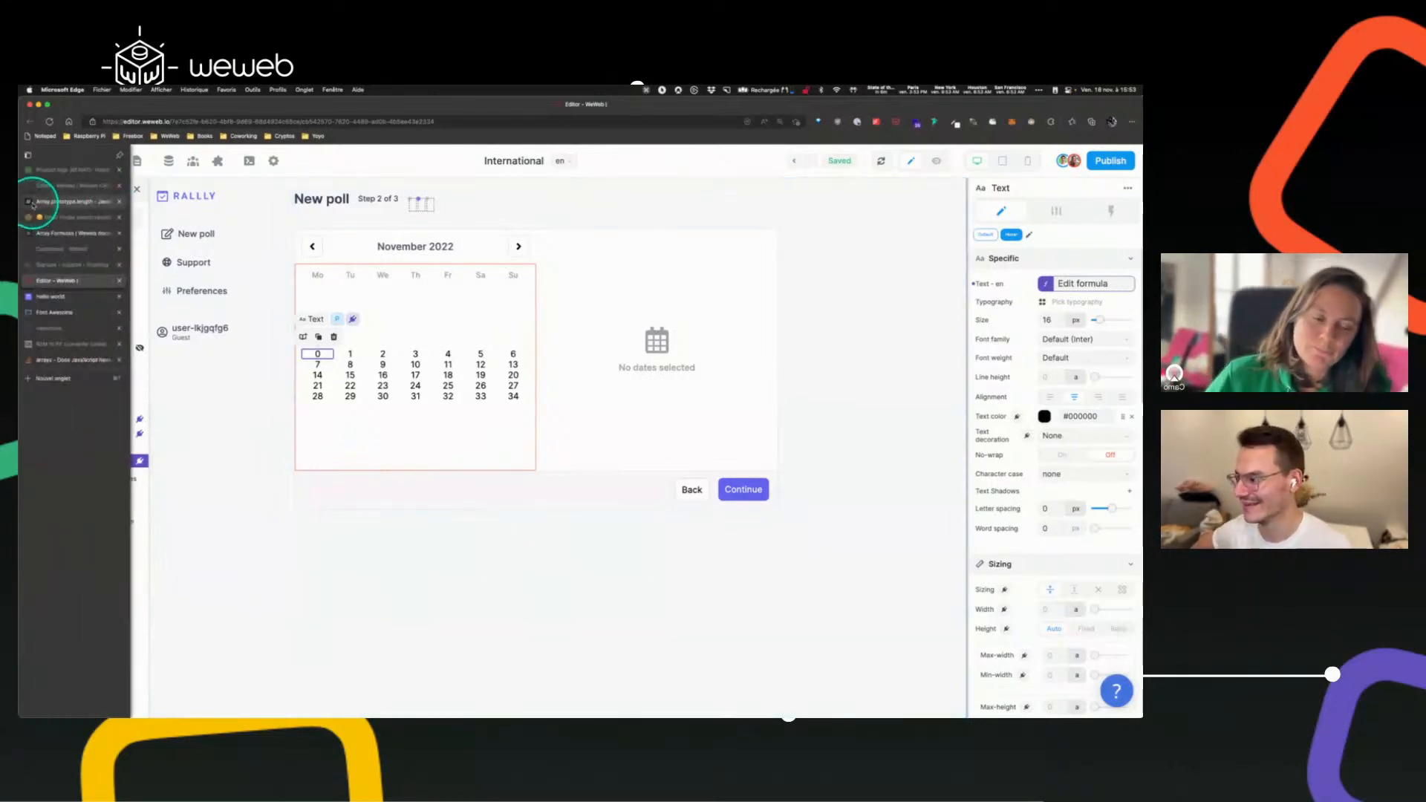
click(72, 295)
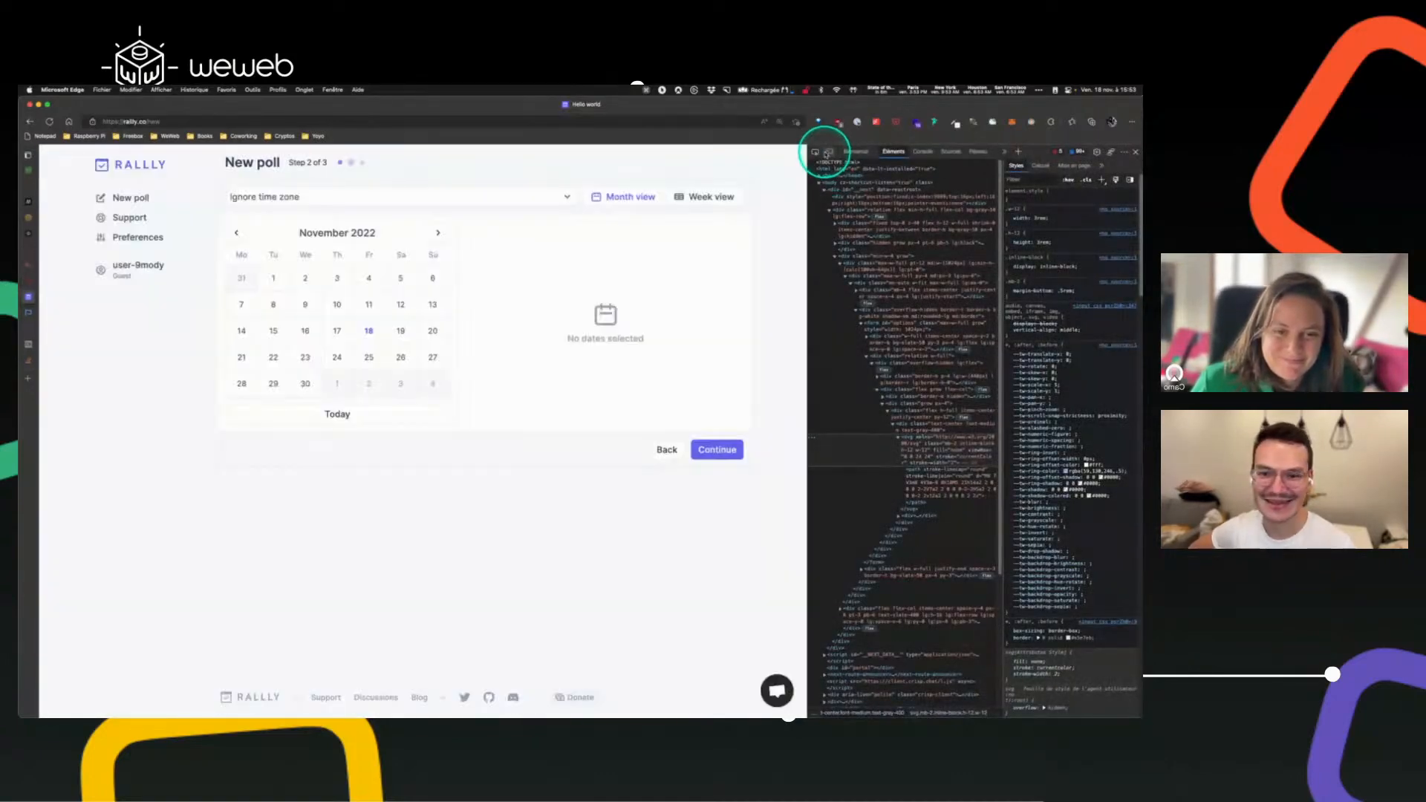
click(817, 152)
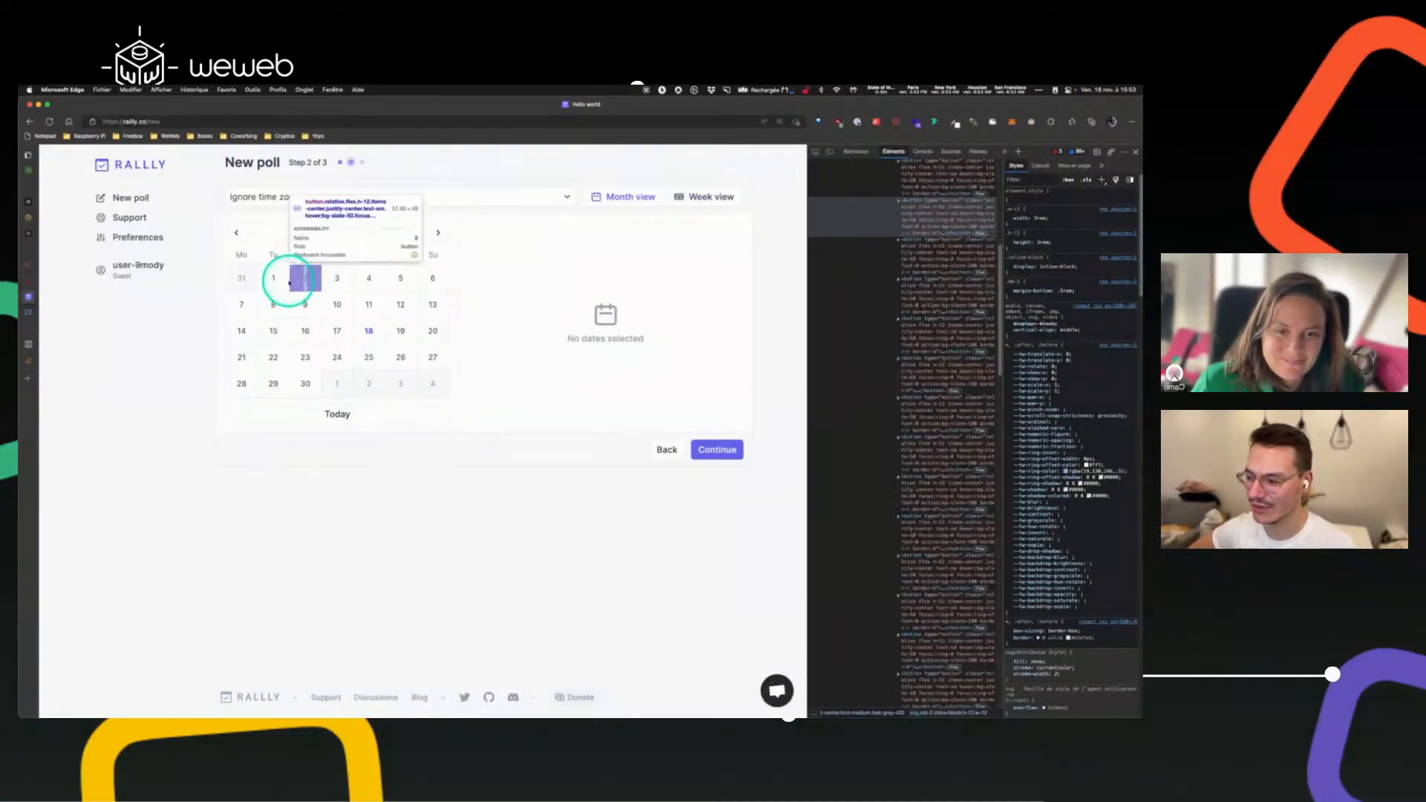
click(274, 279)
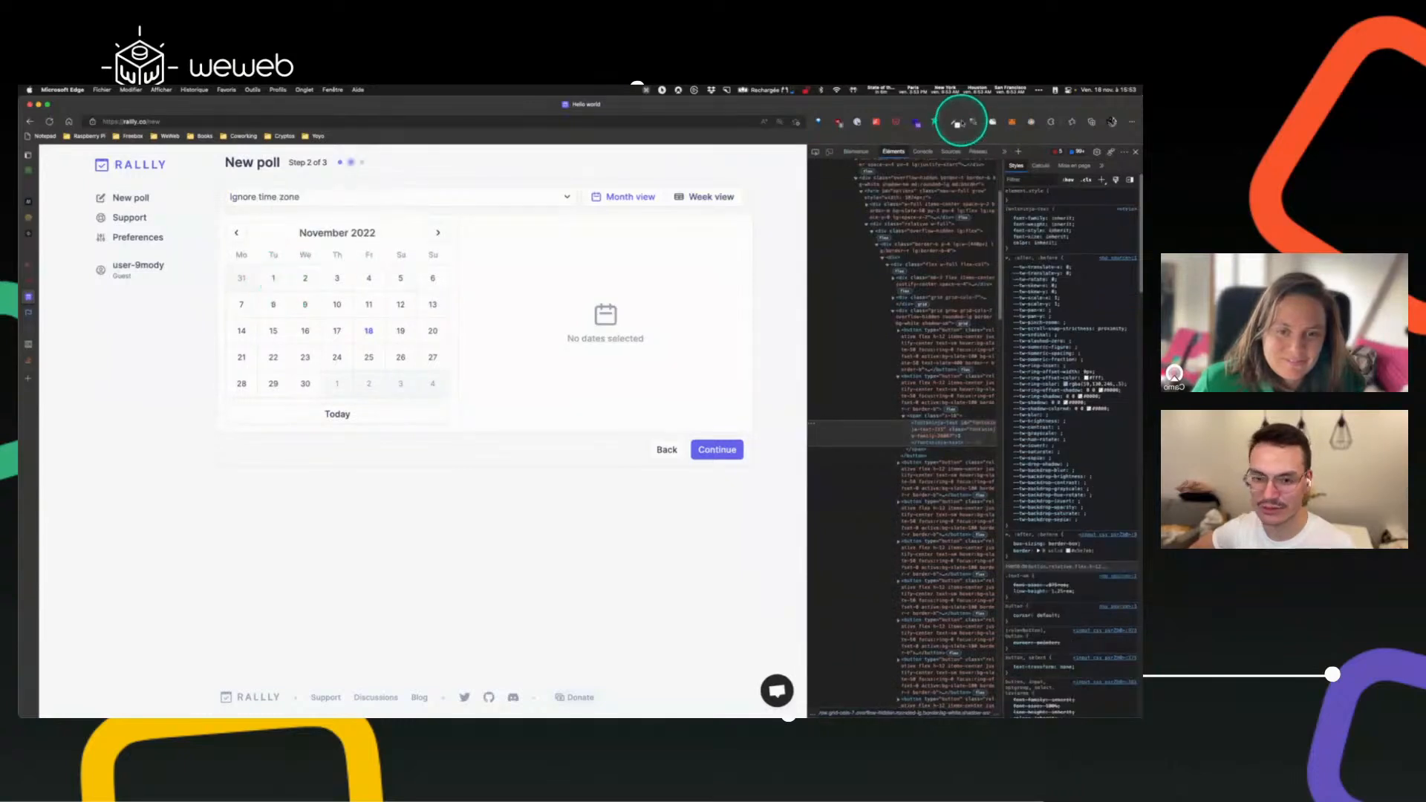
click(926, 121)
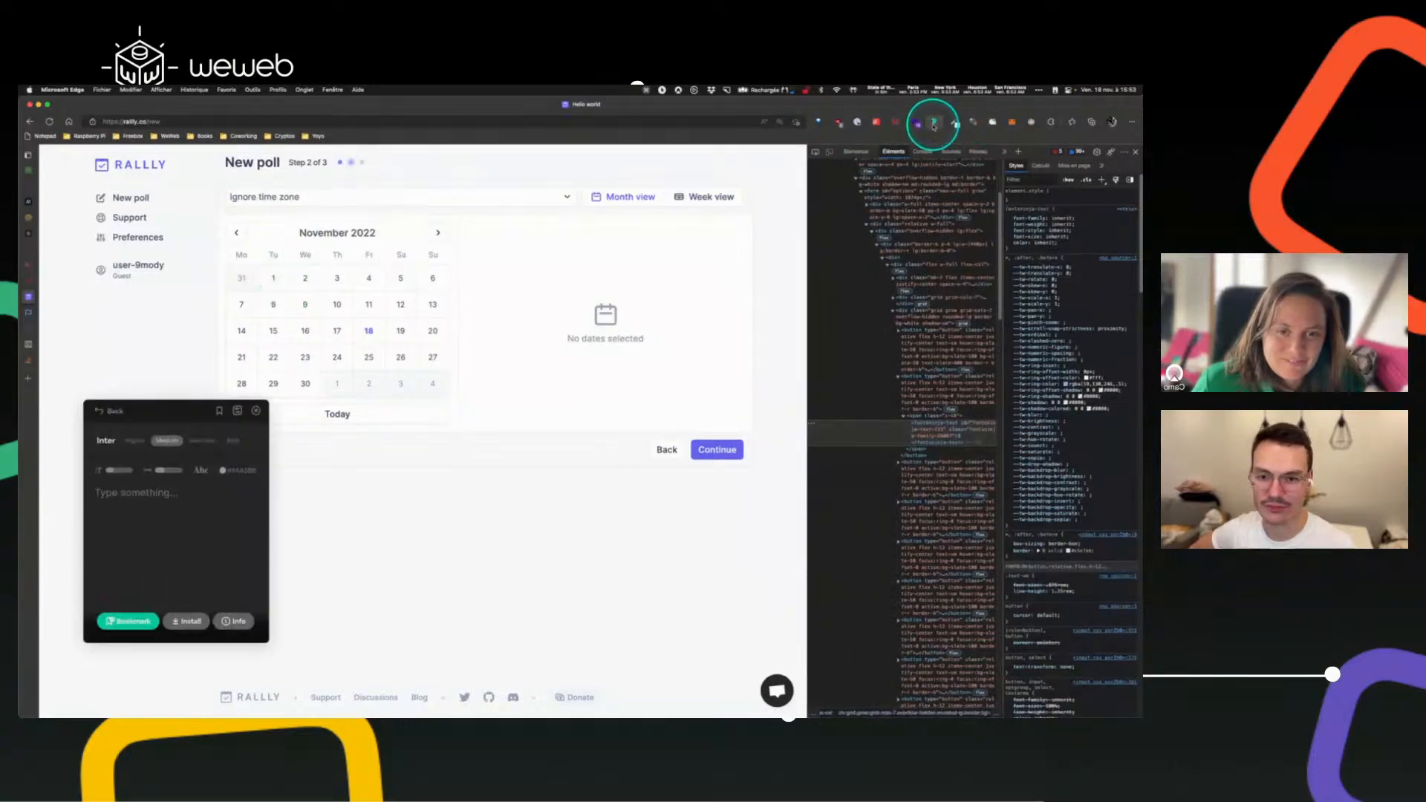
click(277, 279)
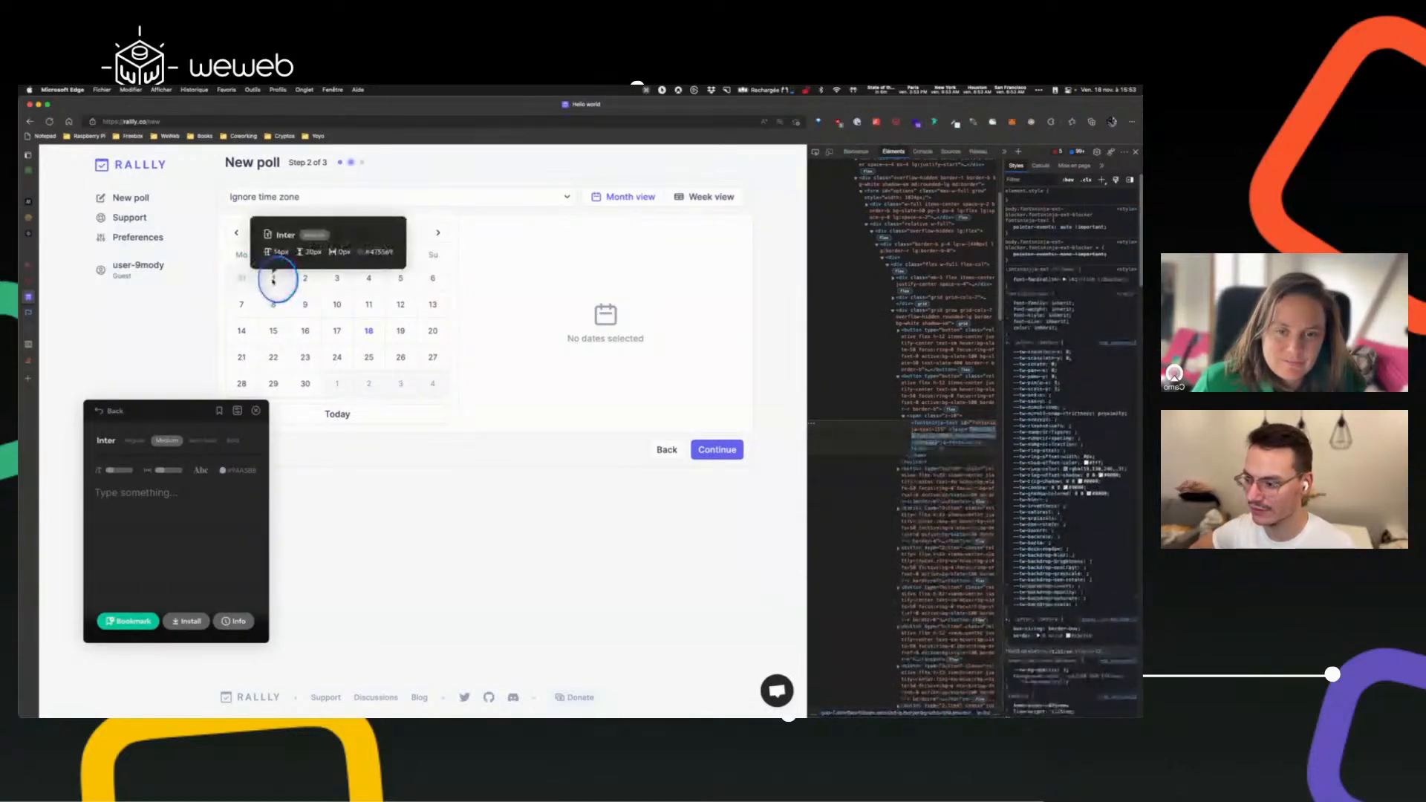
click(122, 491)
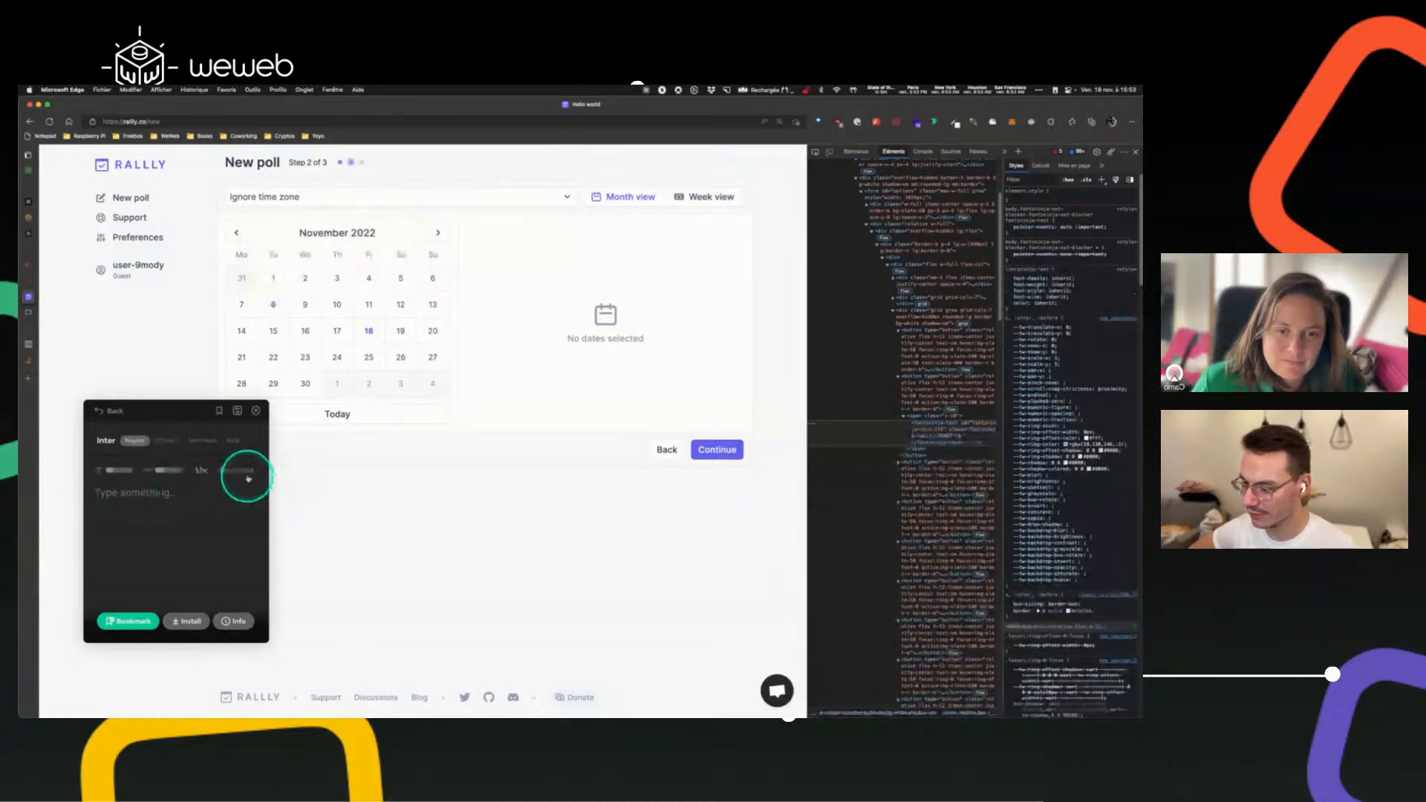
click(30, 283)
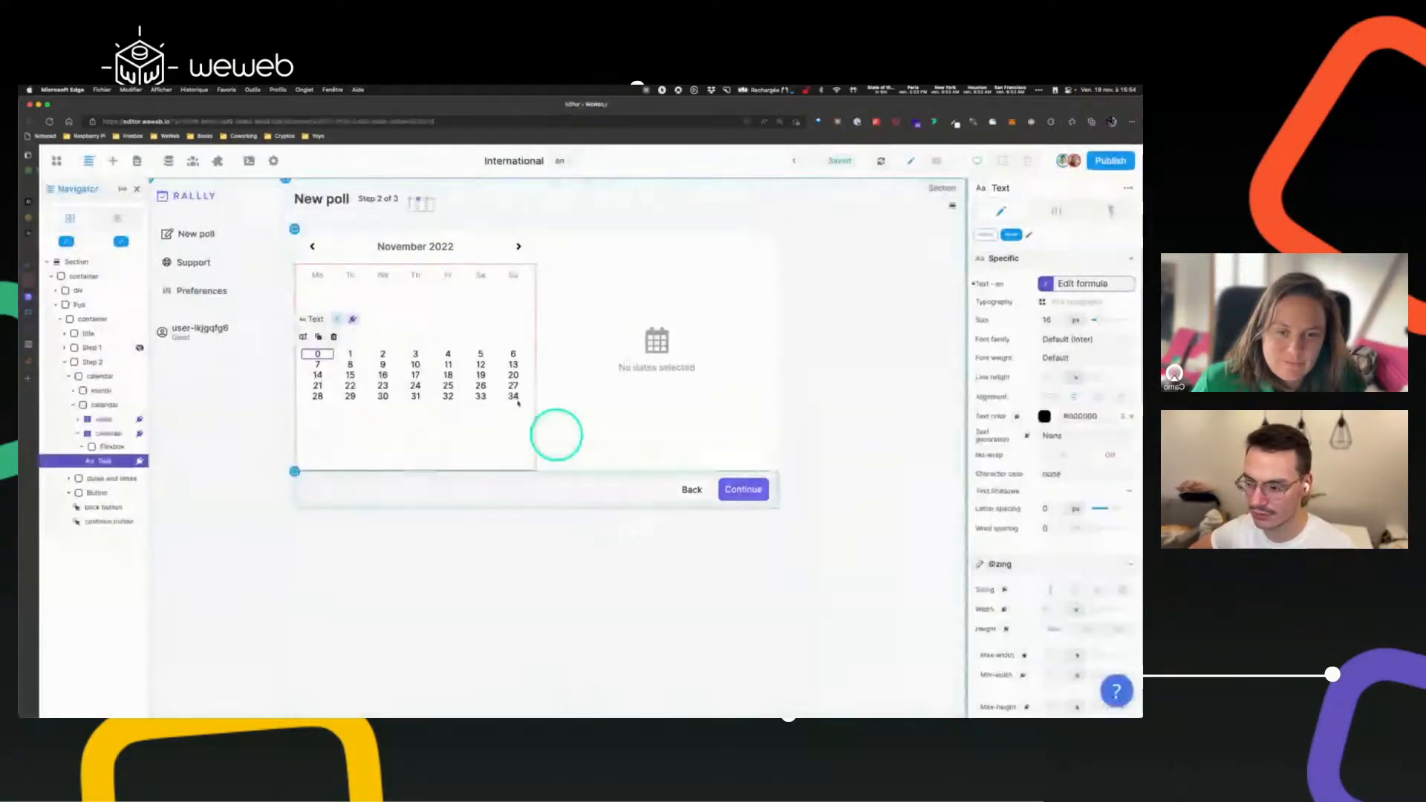
- Set the calendar day text's size to 14 px and its color to BlueGray
double_click(1049, 319)
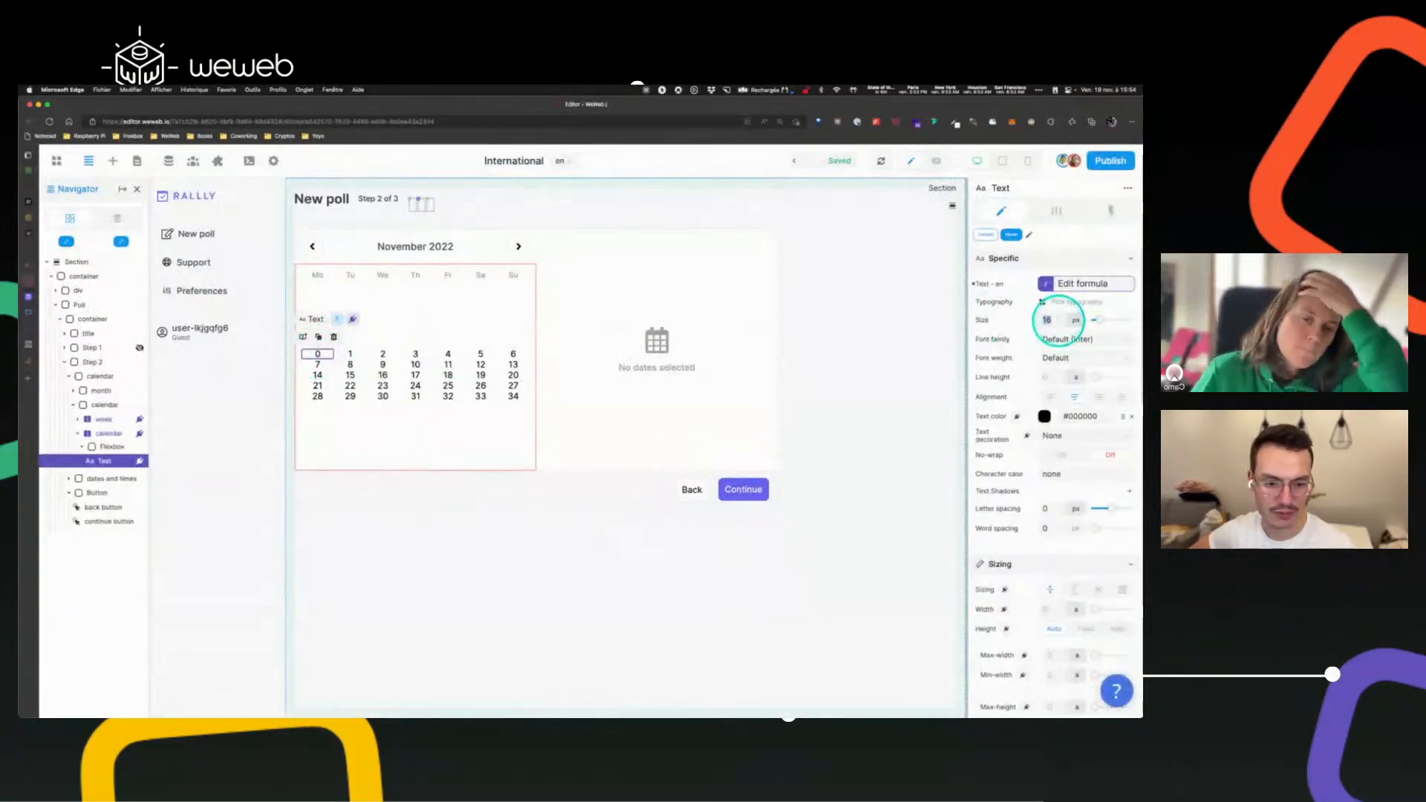
text(14)
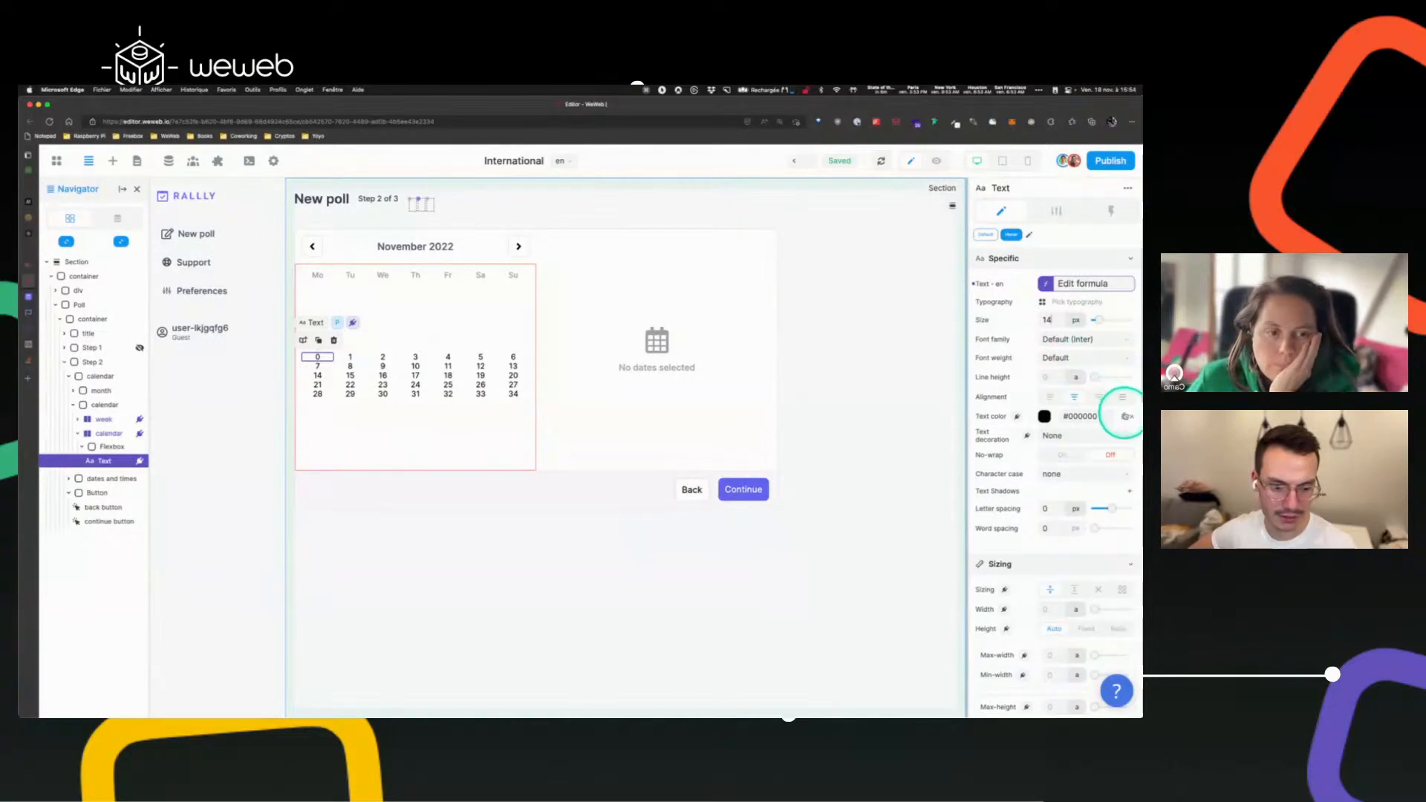
click(1122, 416)
scroll(884, 338, down, 2)
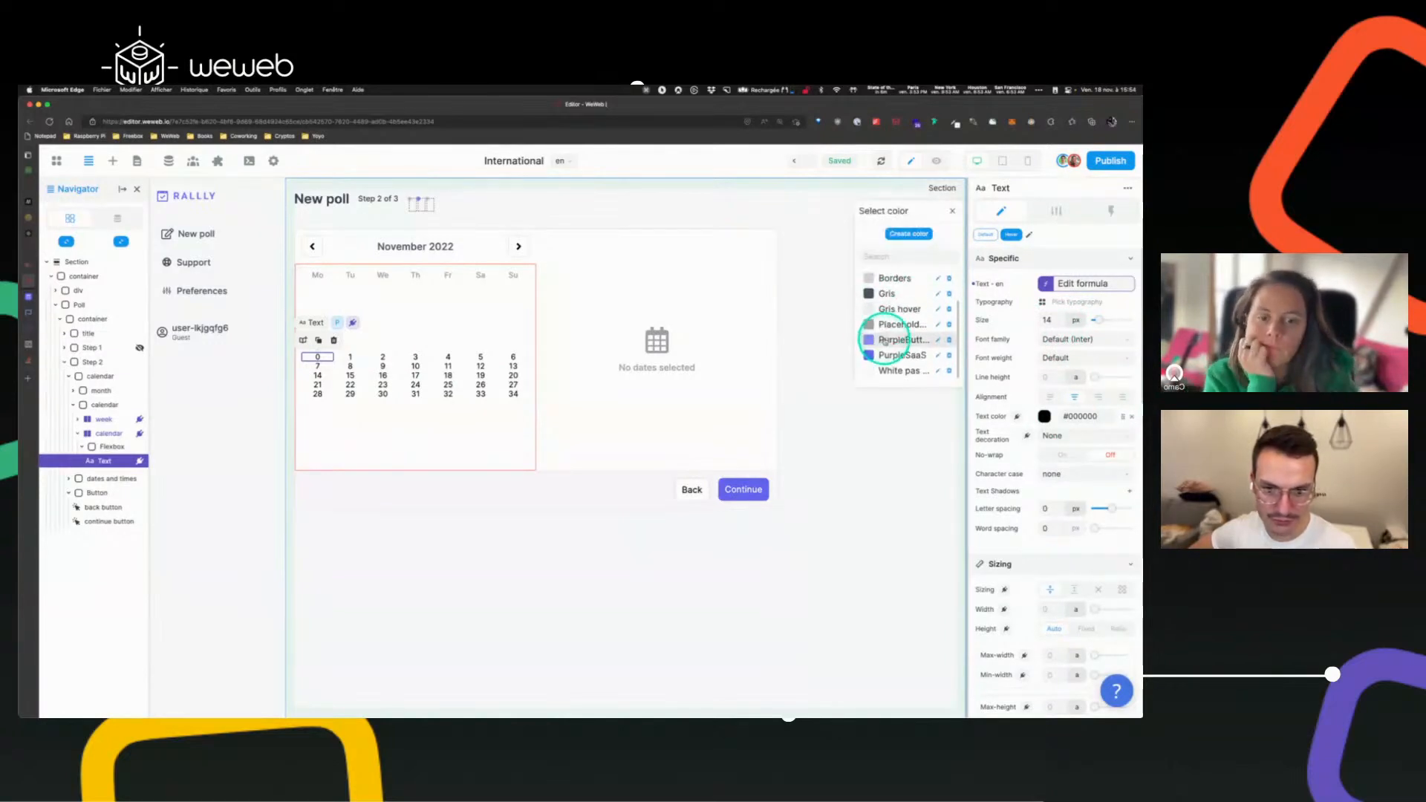
scroll(894, 334, up, 3)
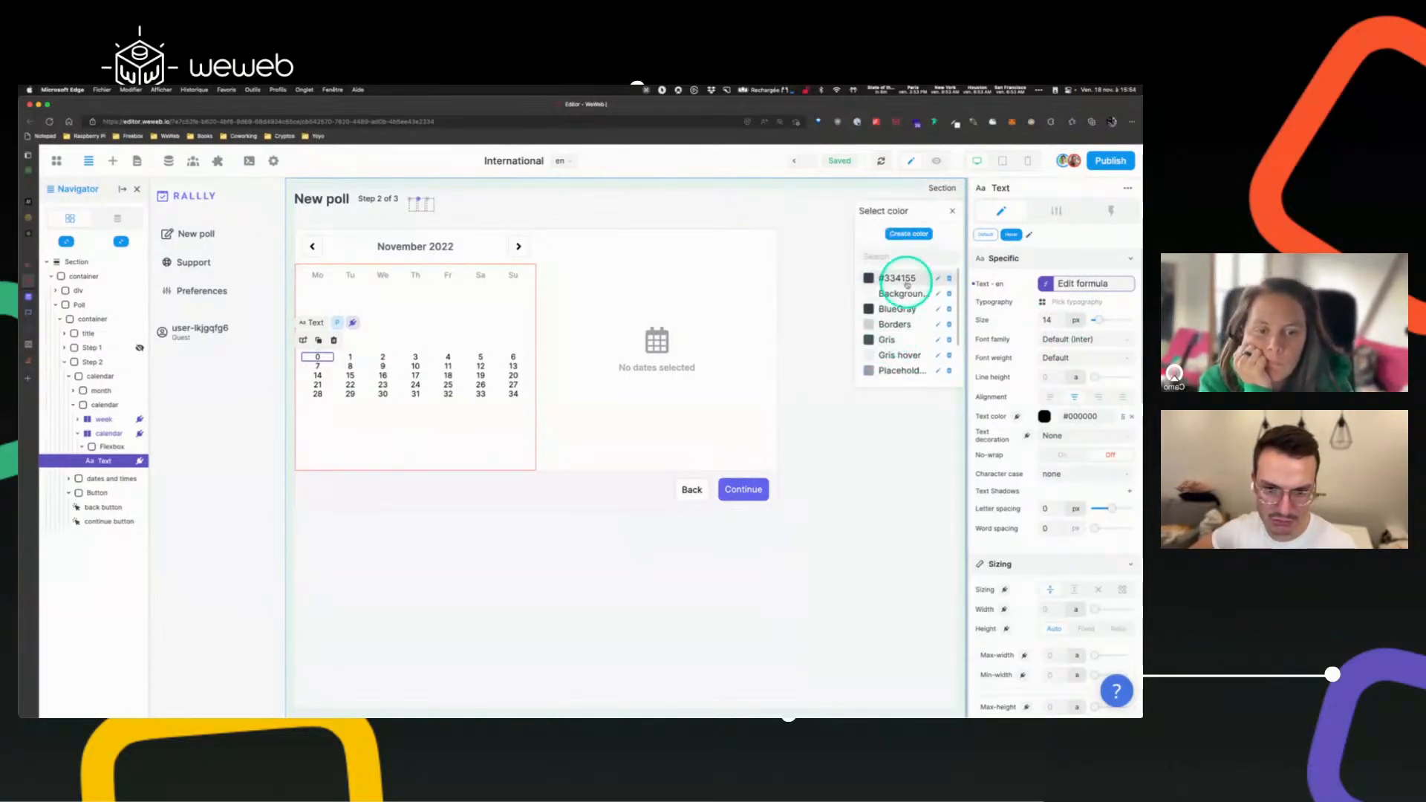
click(898, 308)
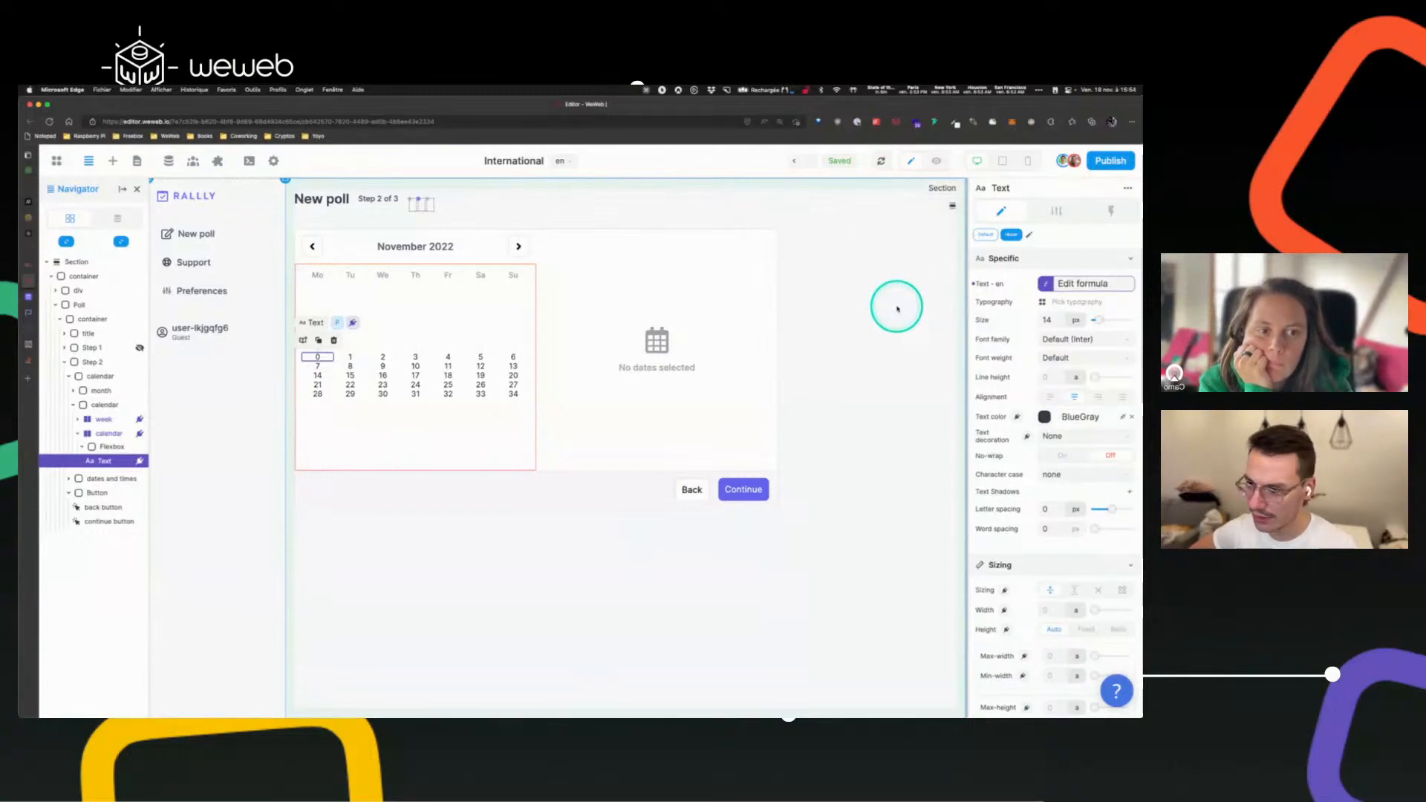
- Give the calendar day text 16 px of vertical padding
click(315, 372)
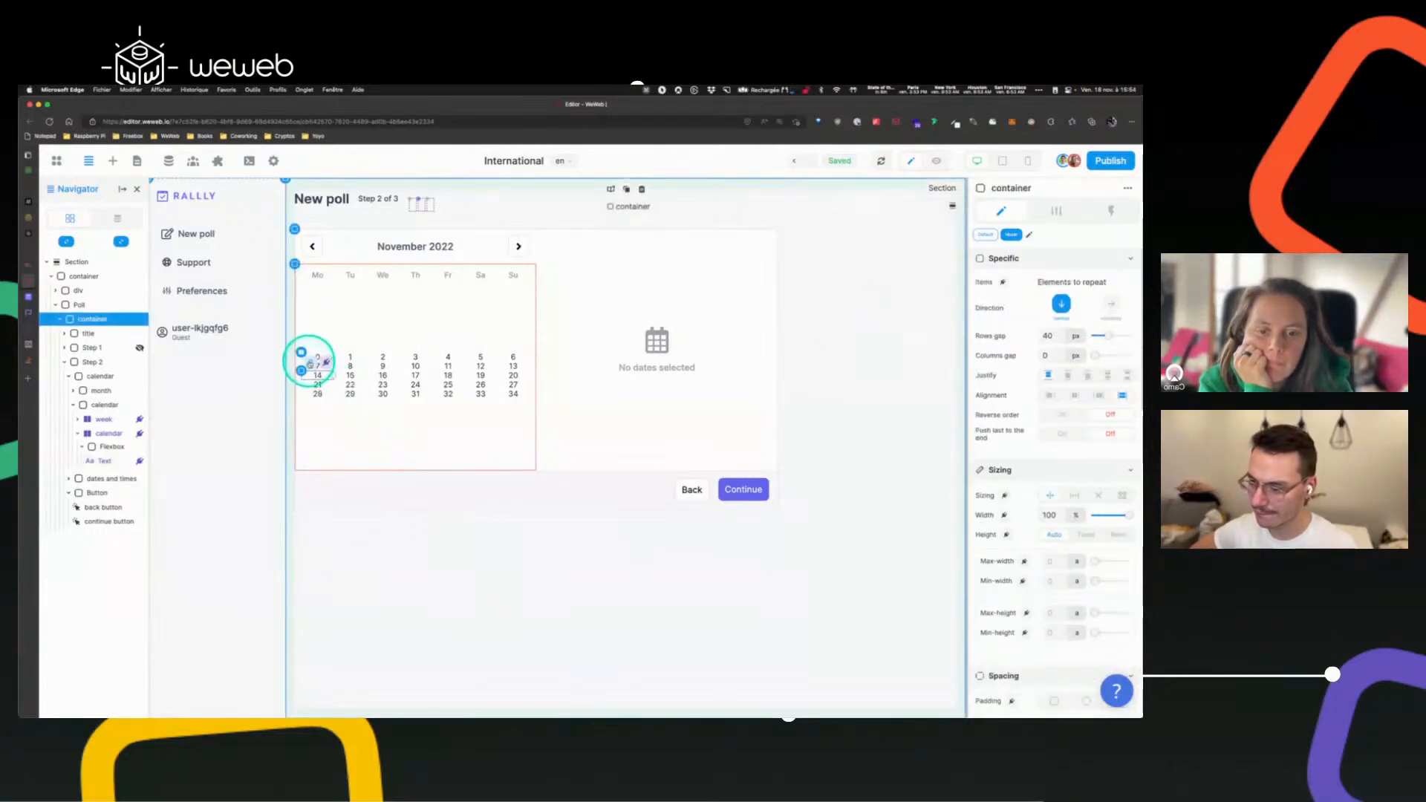
click(311, 356)
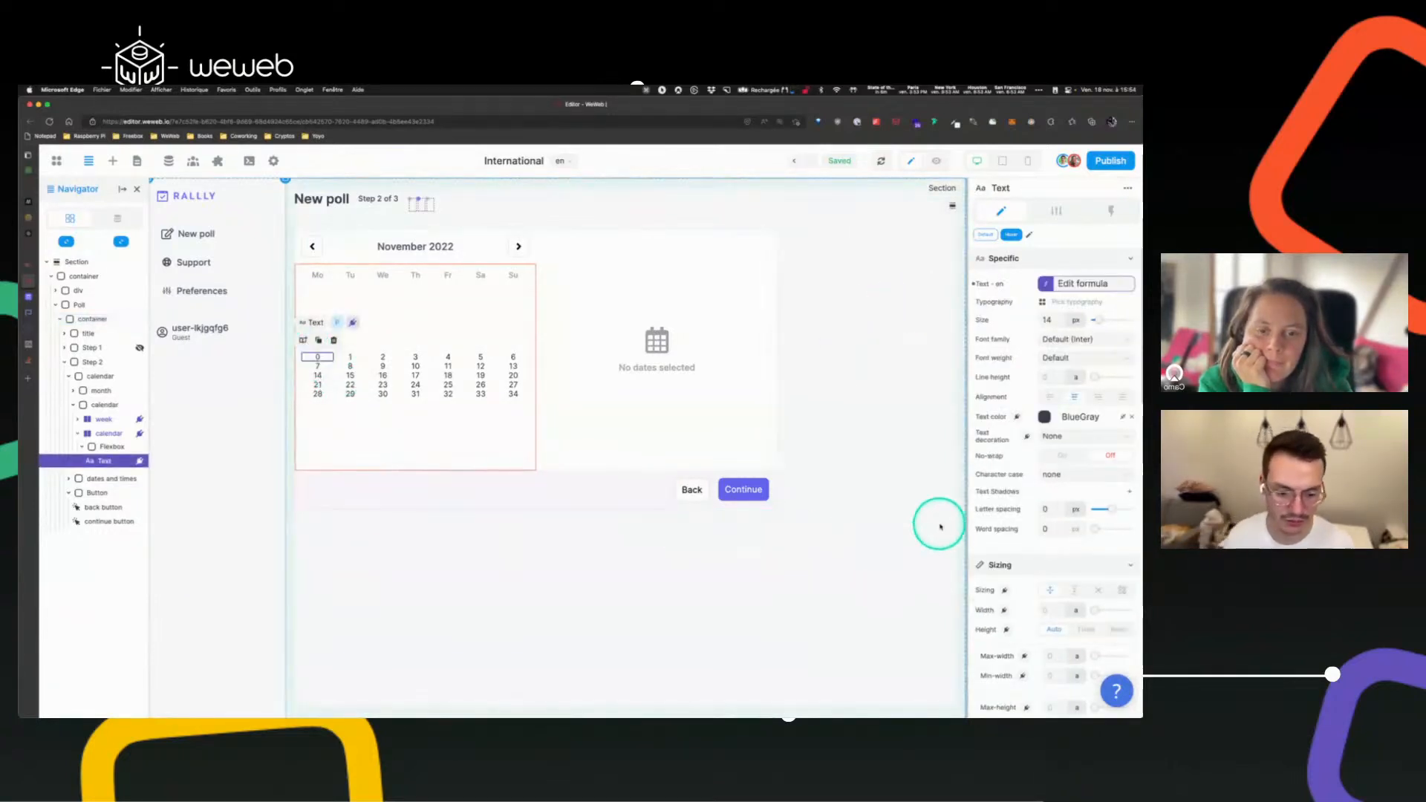
scroll(1078, 472, down, 2)
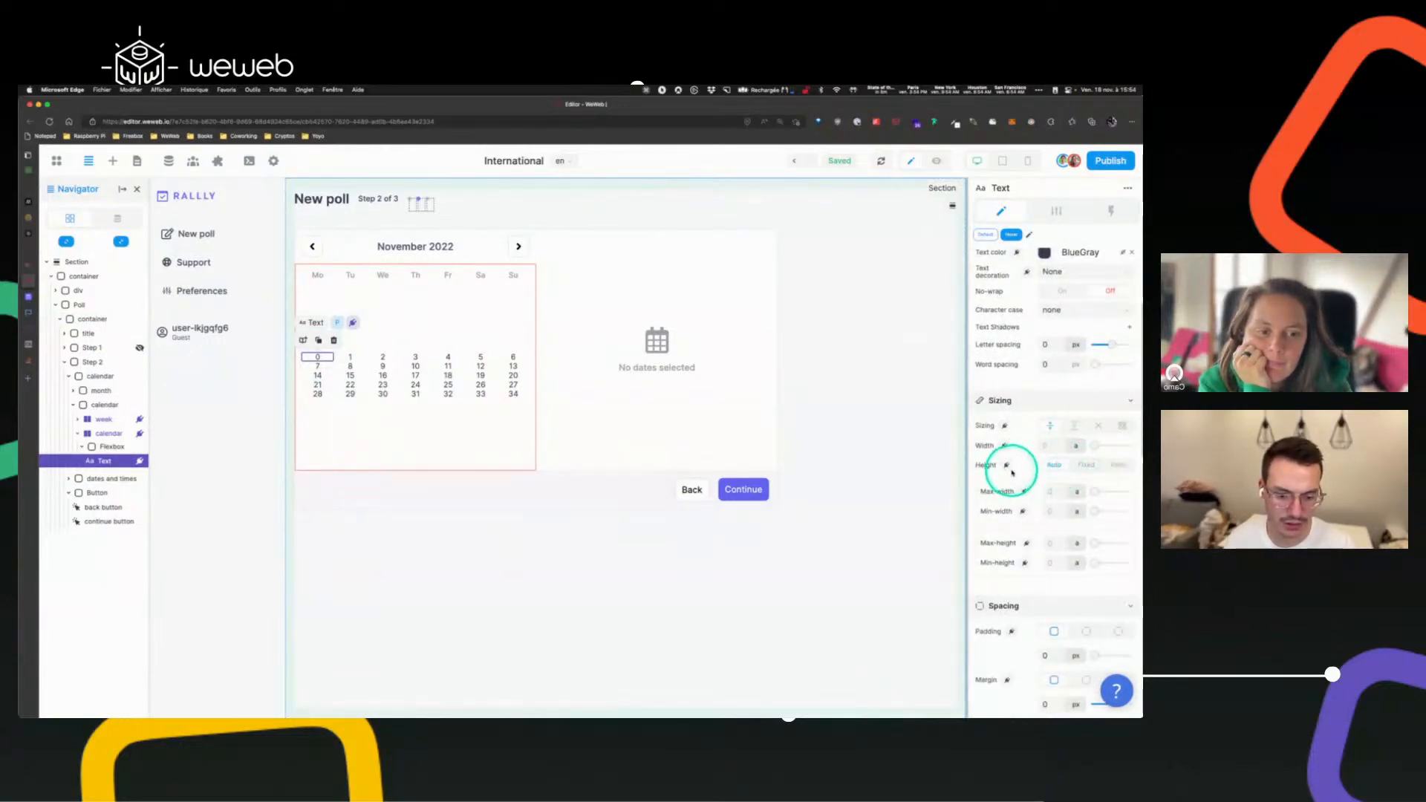
scroll(1060, 461, down, 6)
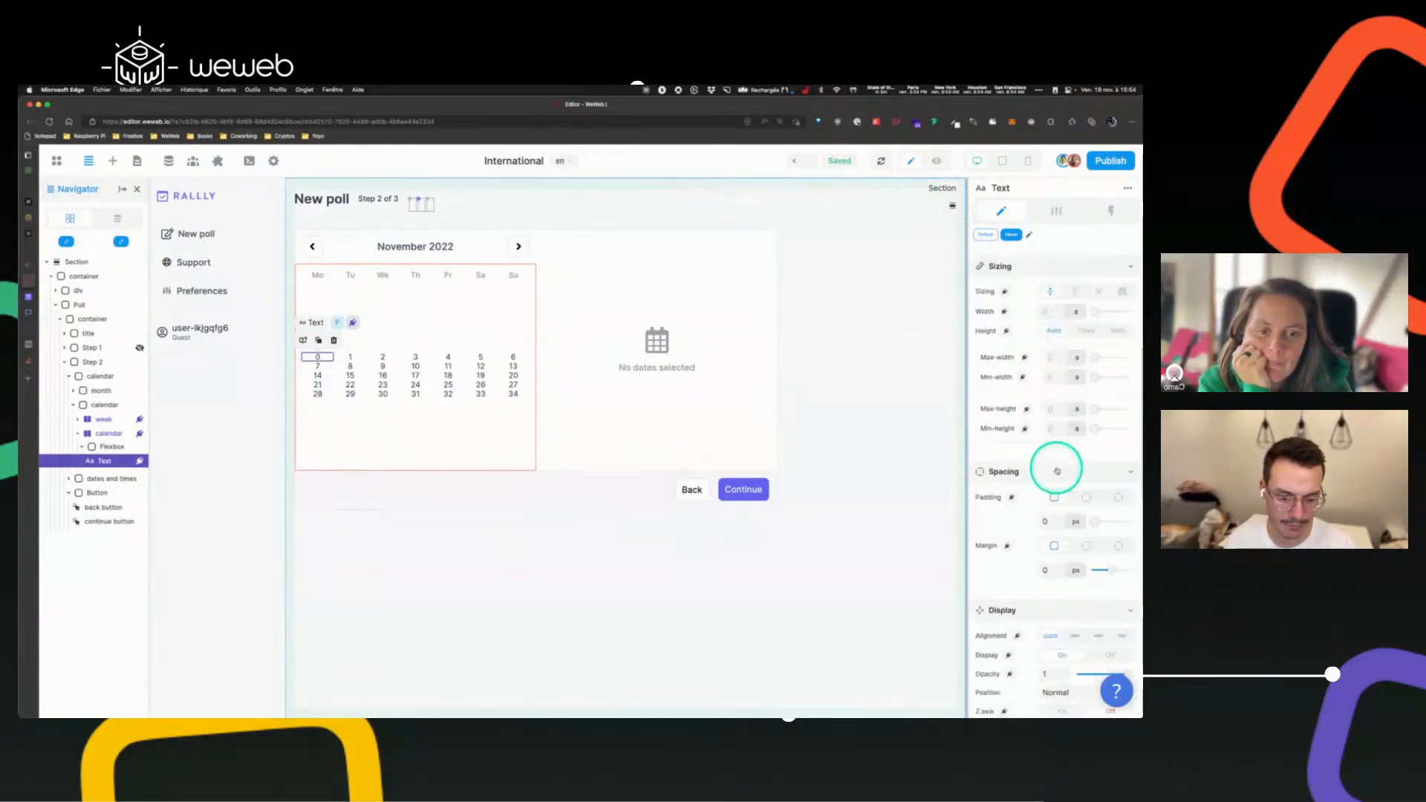
click(1085, 455)
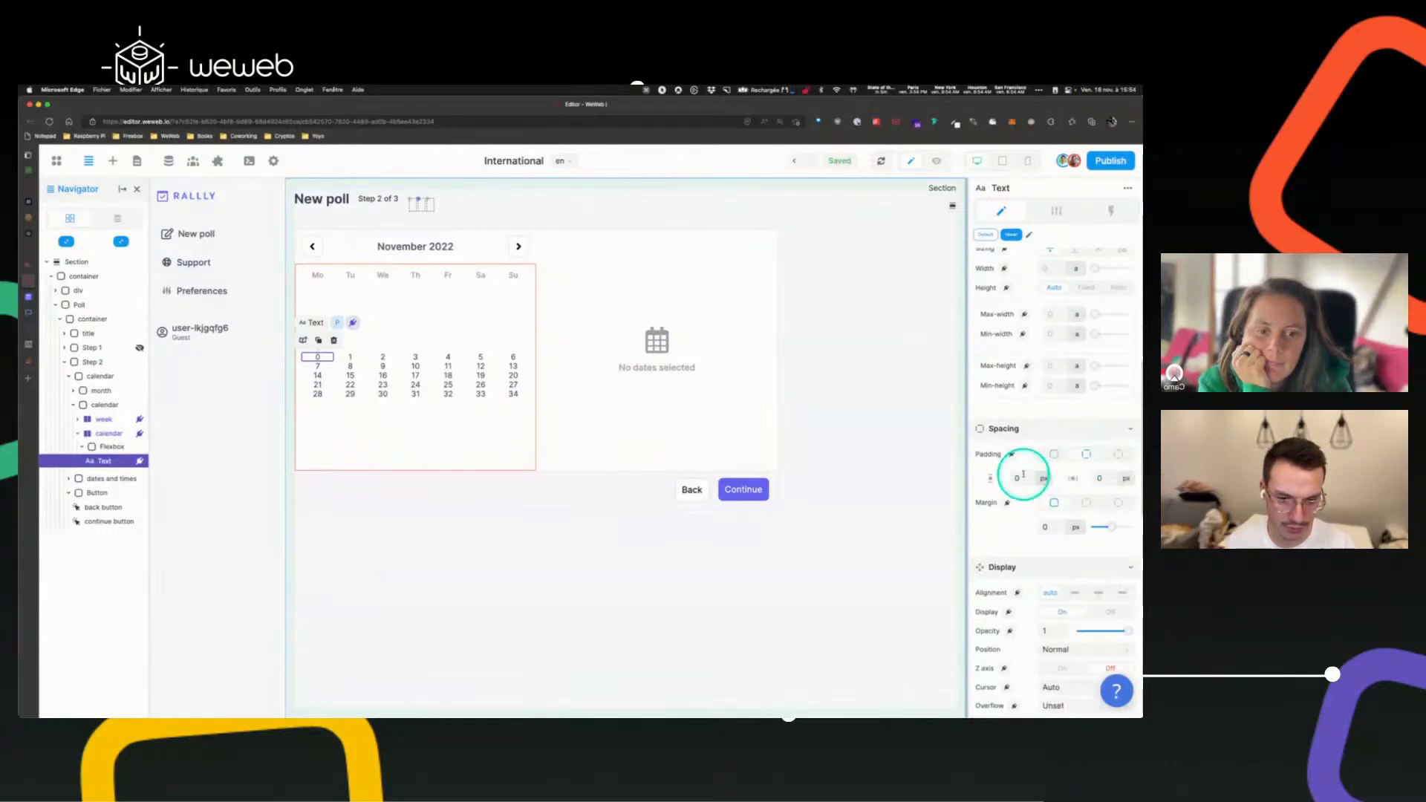
text(12)
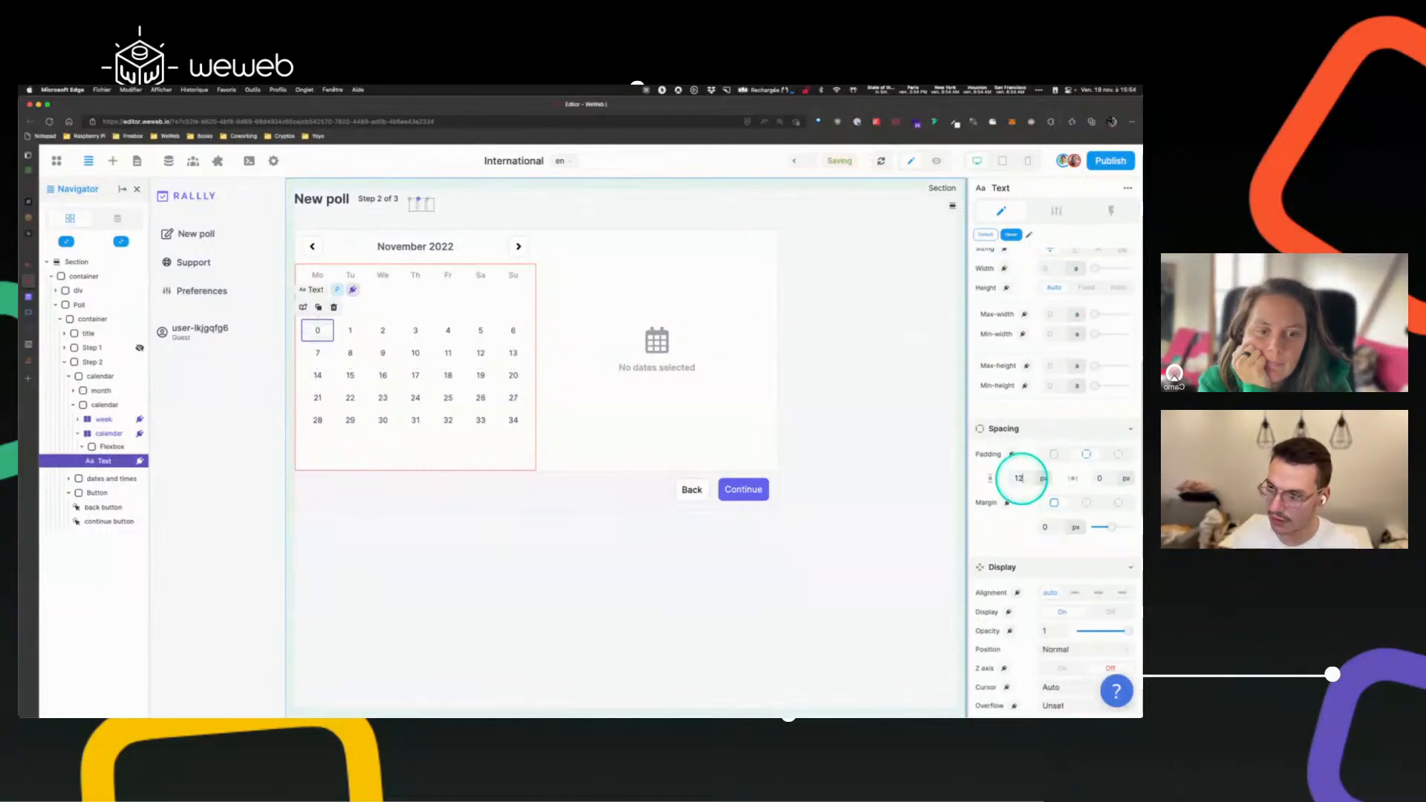
key(BackSpace)
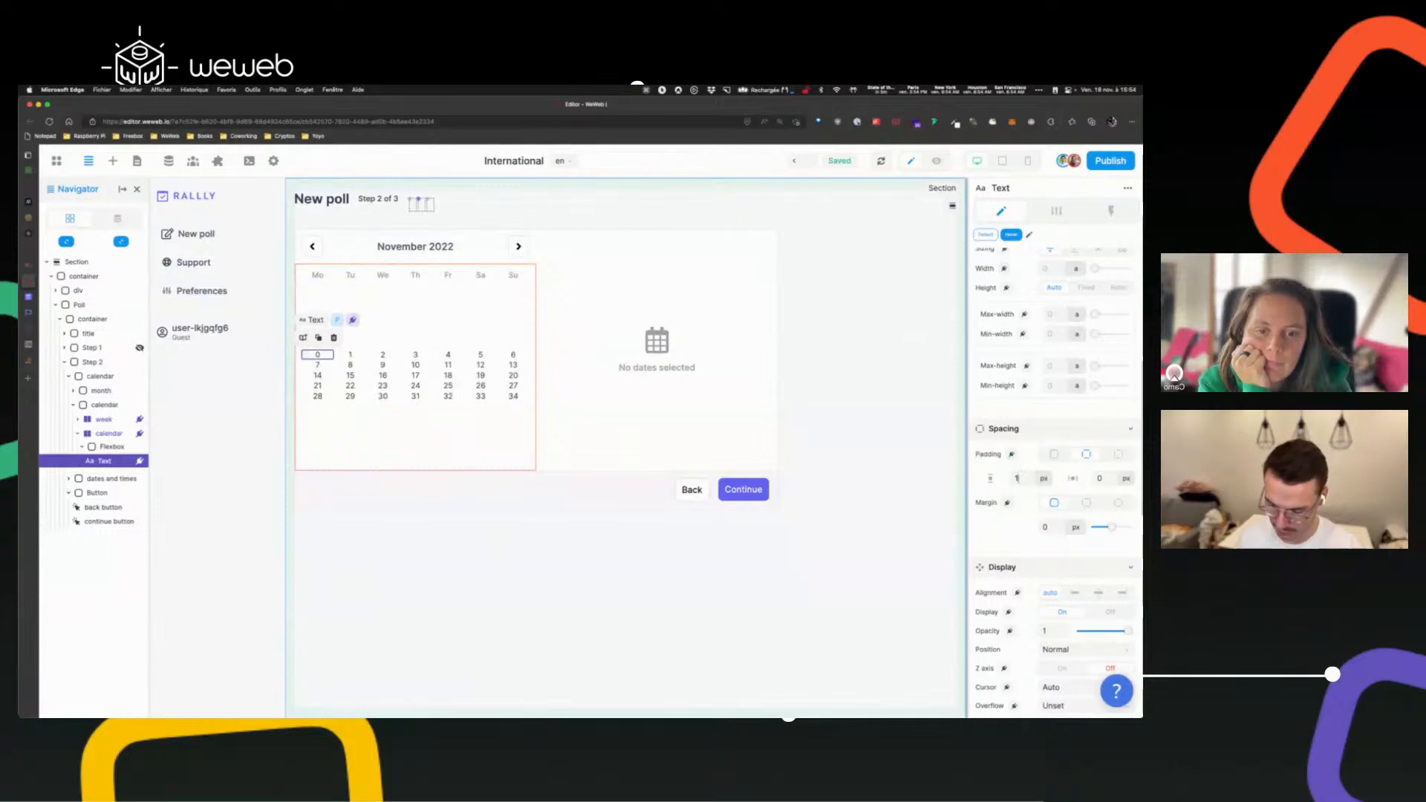
text(6)
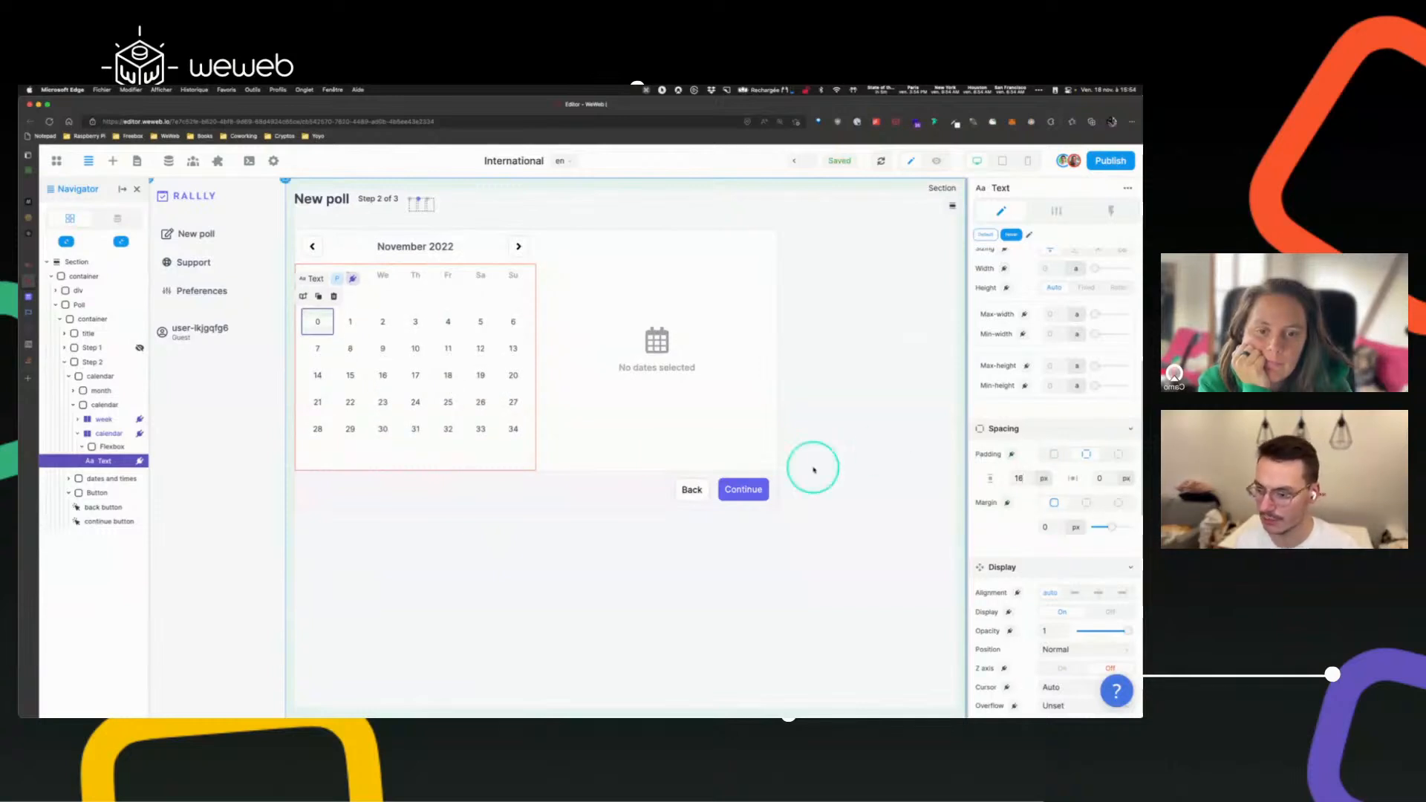
click(436, 635)
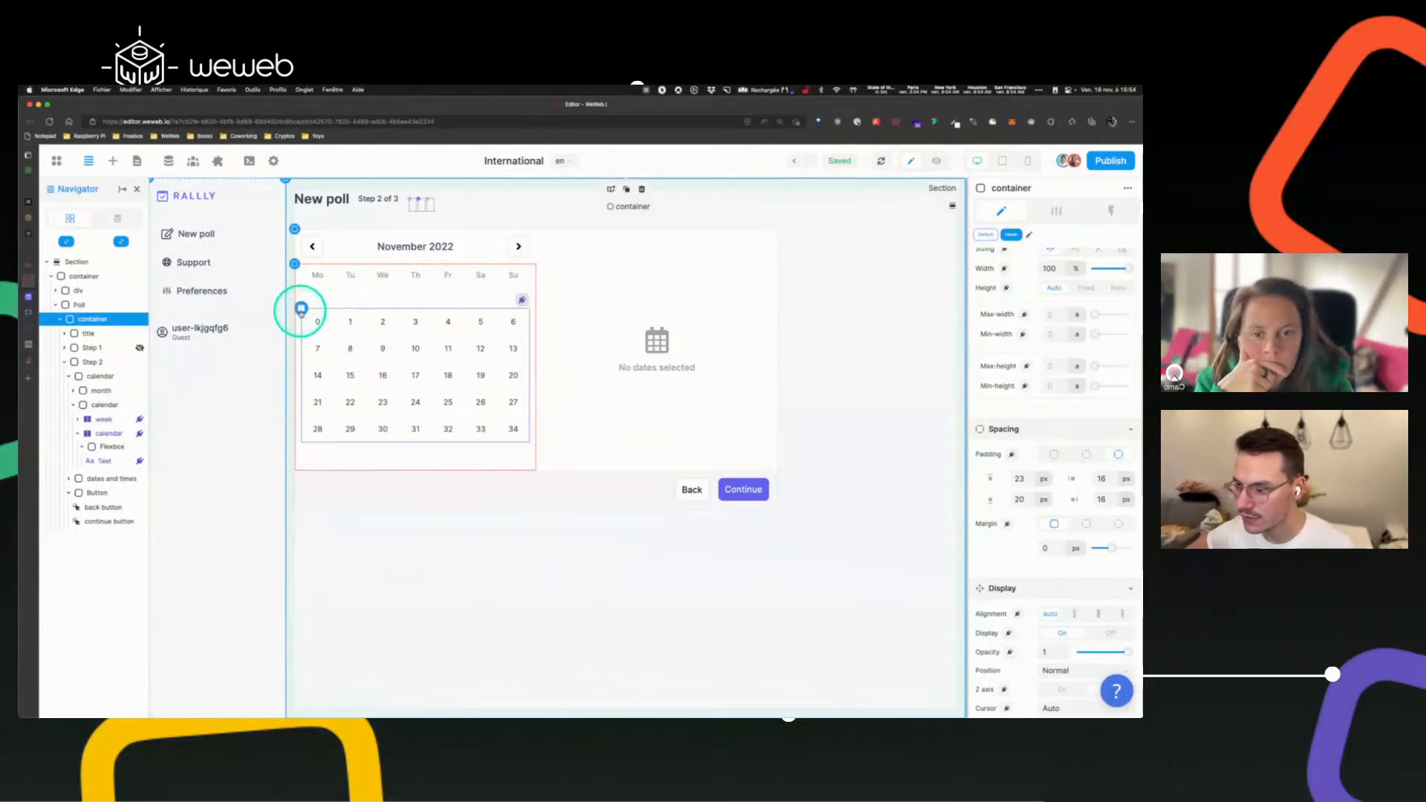
- Give the calendar grid a 12 px corner radius and a 1 px solid border in the Borders color
click(301, 308)
scroll(1012, 455, down, 10)
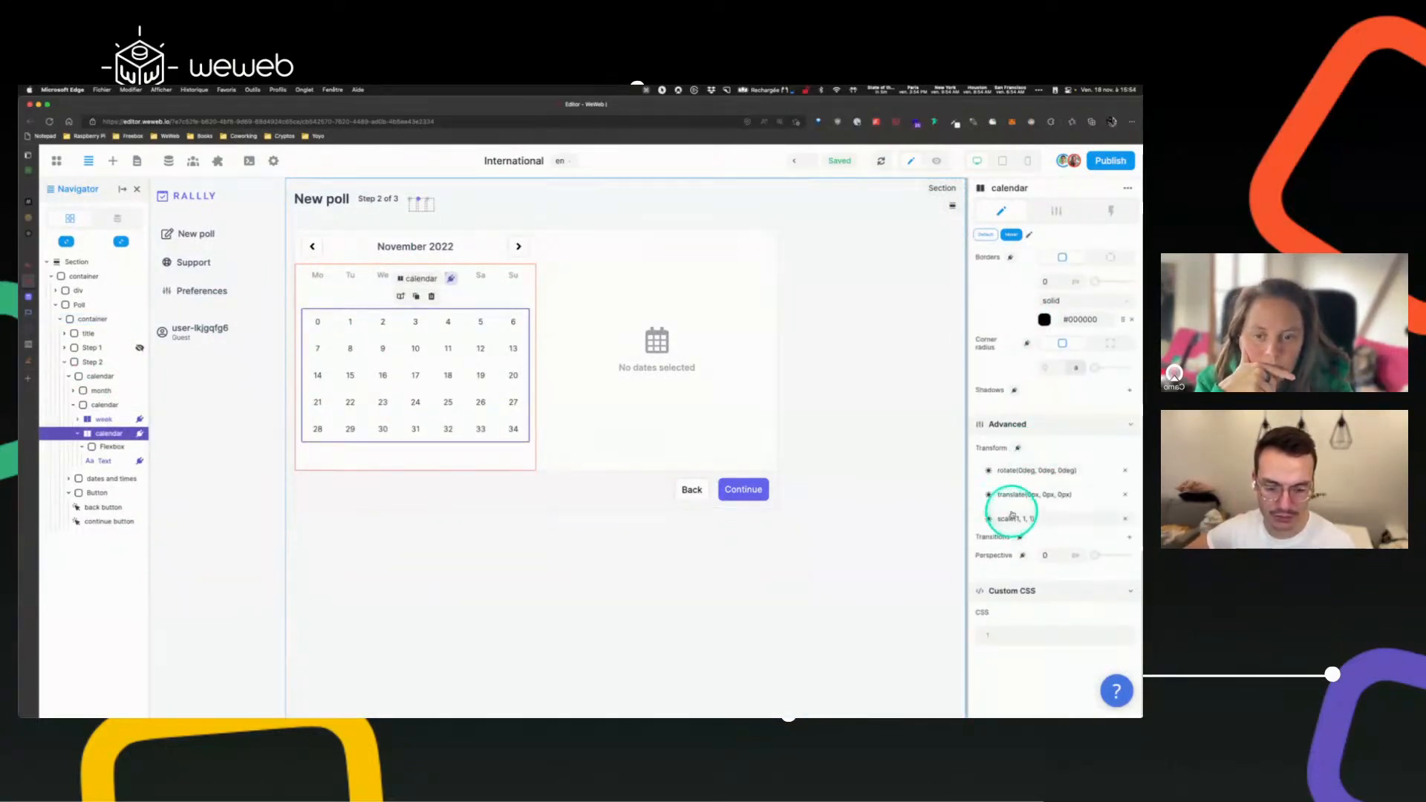
scroll(1066, 416, up, 2)
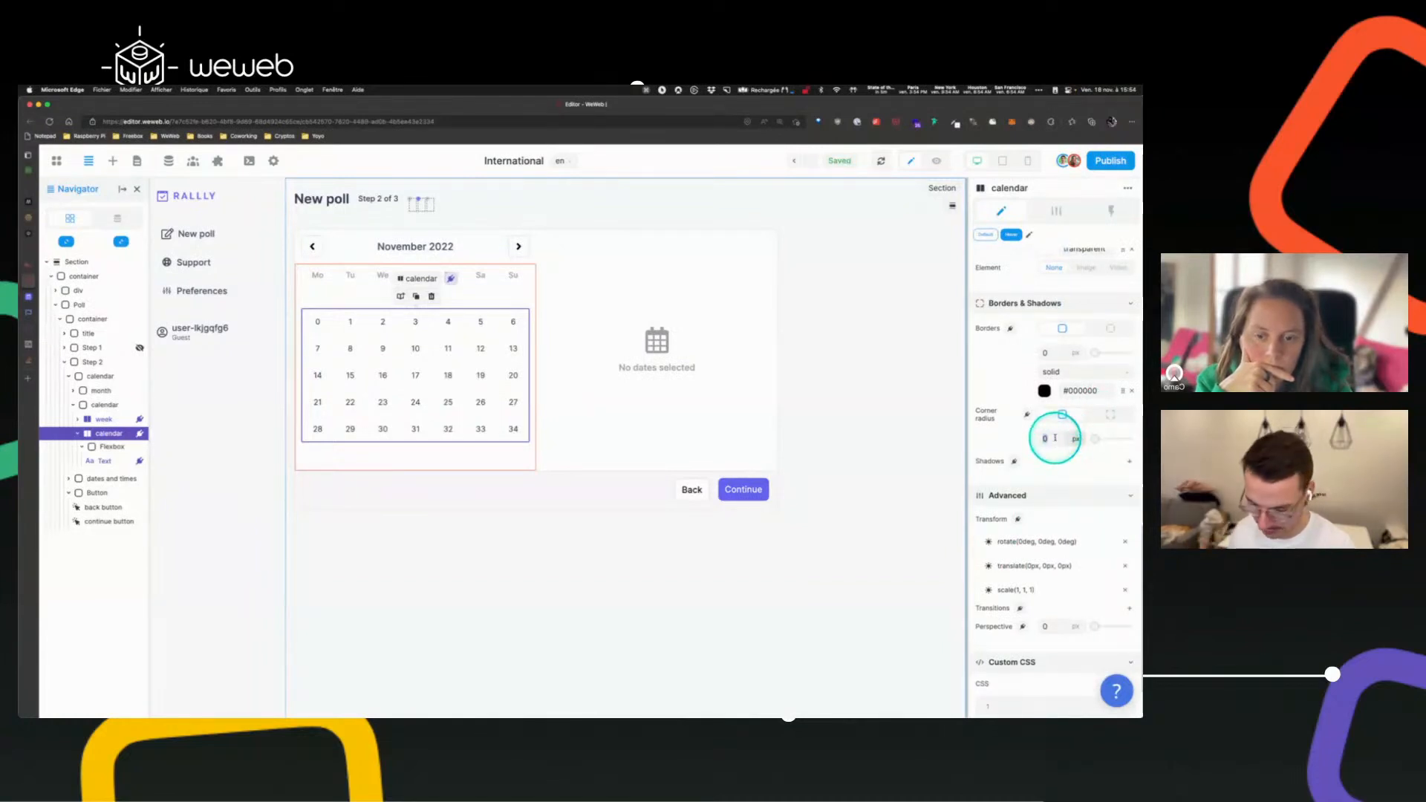
click(1048, 353)
text(12)
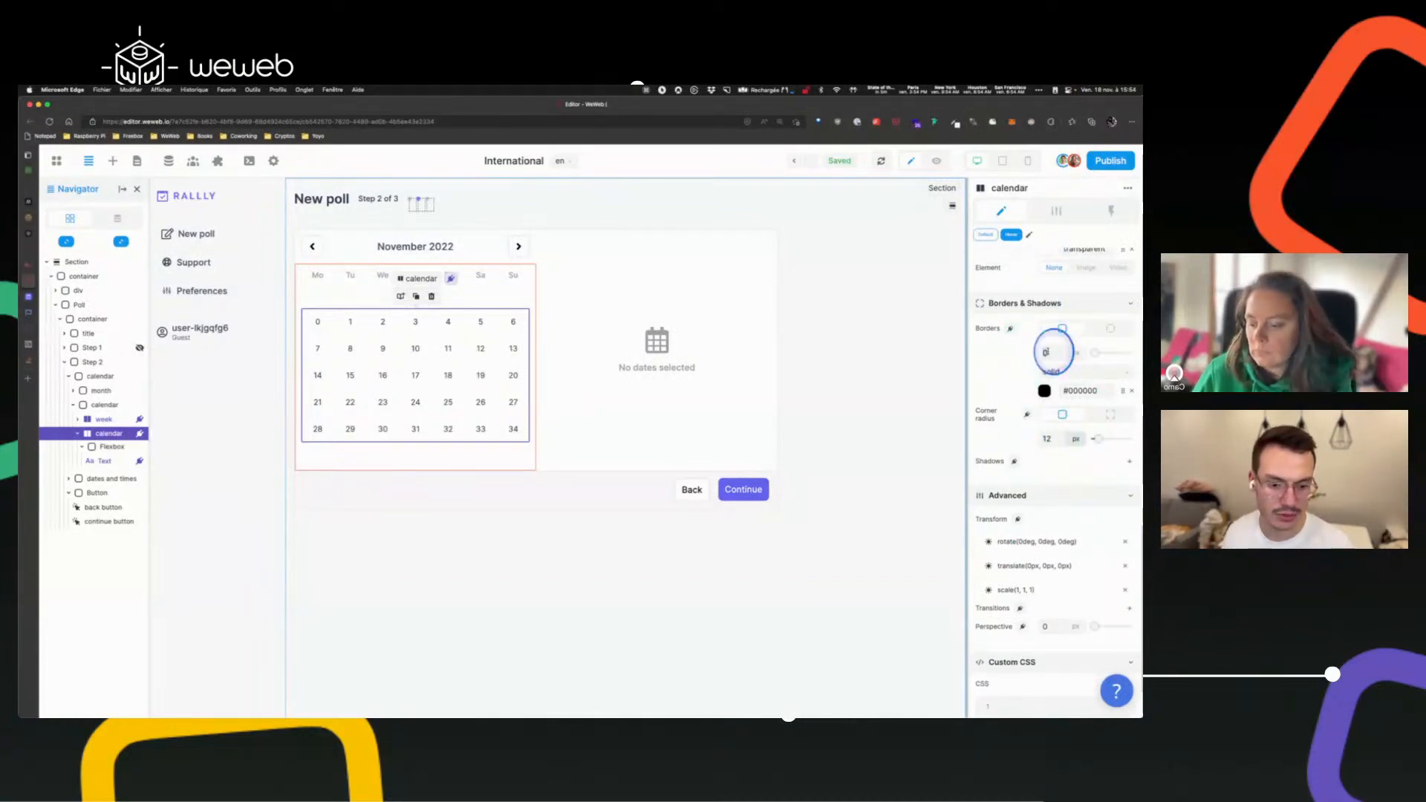
click(1123, 392)
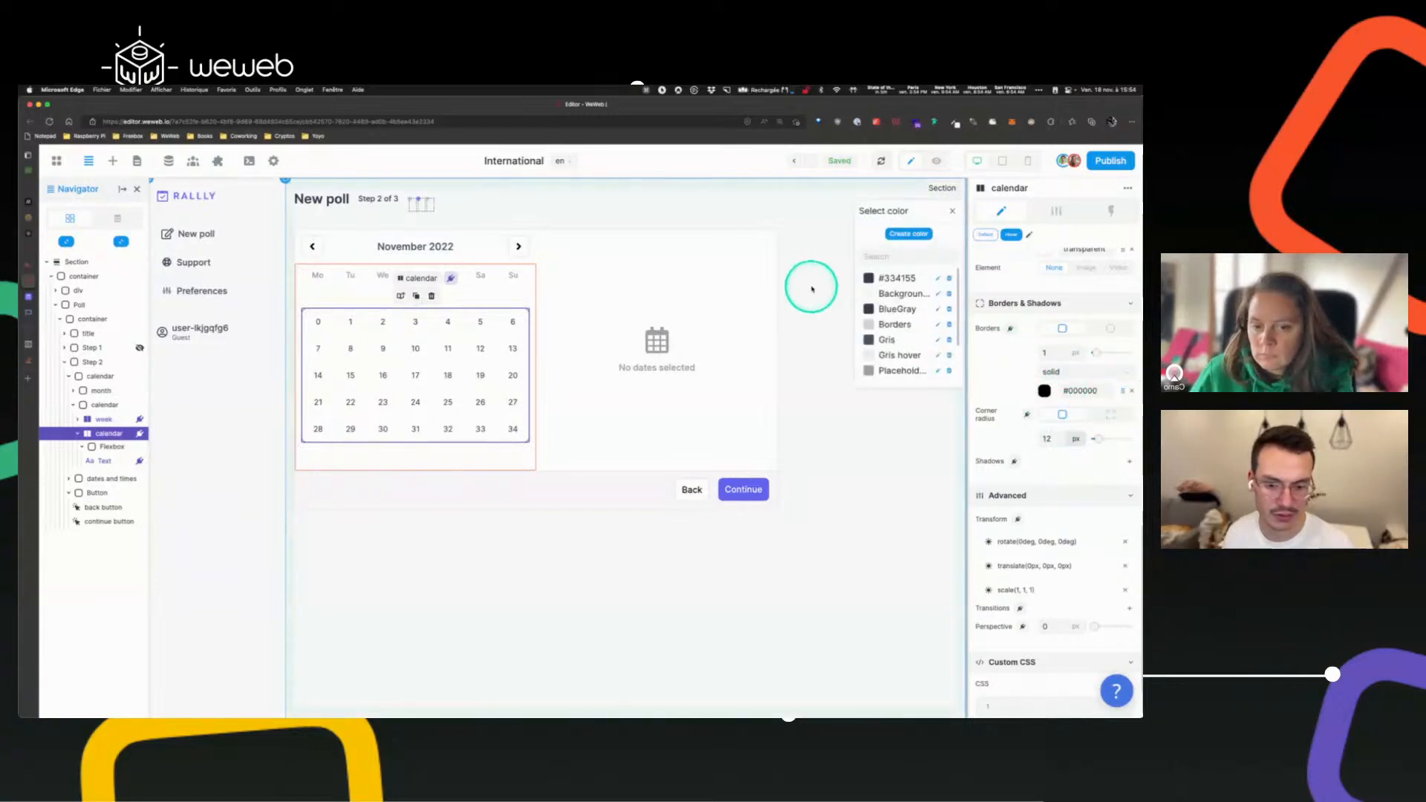
click(890, 315)
click(868, 380)
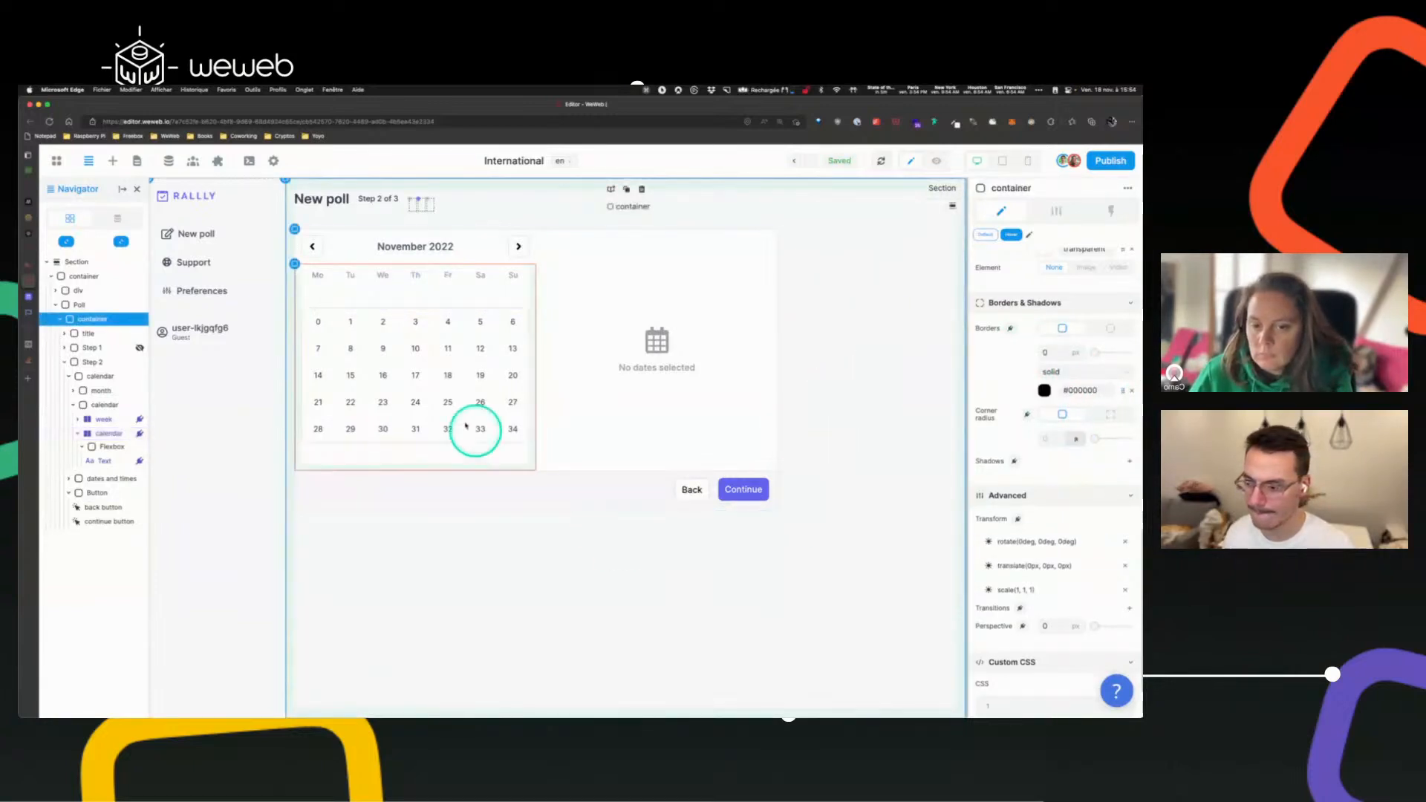
- Add a 1 px solid border around the day text in the calendar cells and preview the page
drag(434, 377, 407, 336)
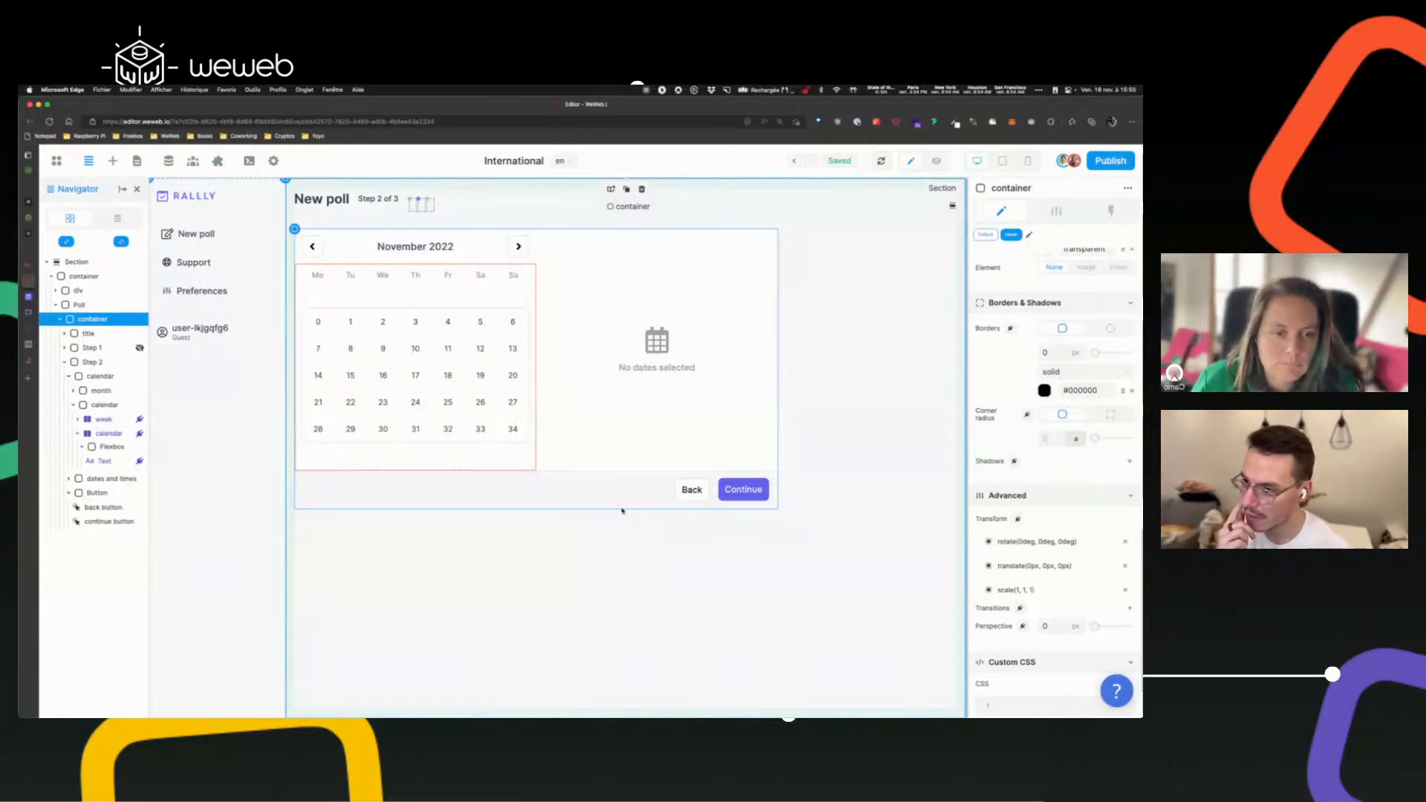
click(360, 484)
click(322, 324)
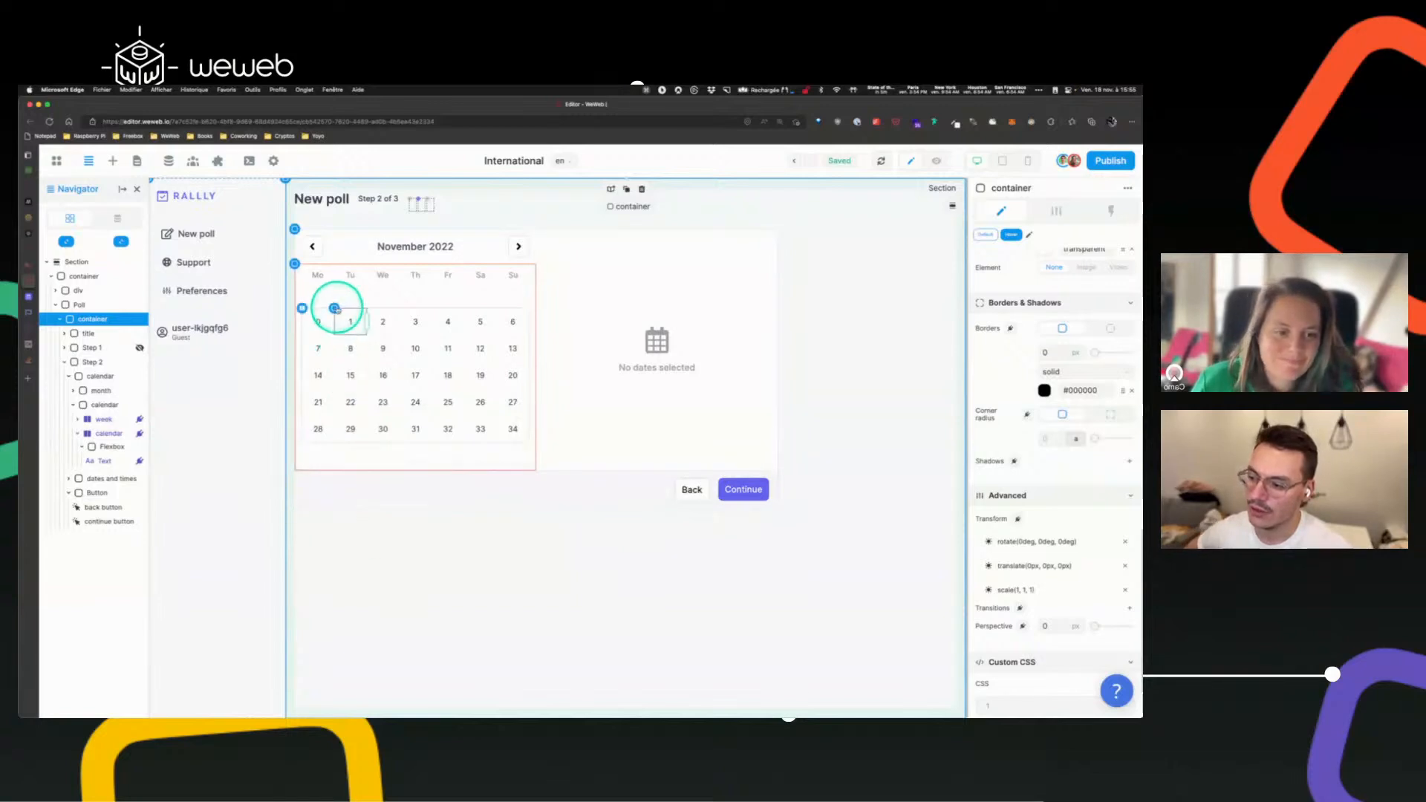
mouse_move(322, 324)
mouse_down()
mouse_move(527, 322)
mouse_move(318, 326)
mouse_move(340, 330)
mouse_move(315, 312)
mouse_move(377, 329)
mouse_move(519, 325)
mouse_move(503, 367)
mouse_move(329, 327)
mouse_up()
click(327, 325)
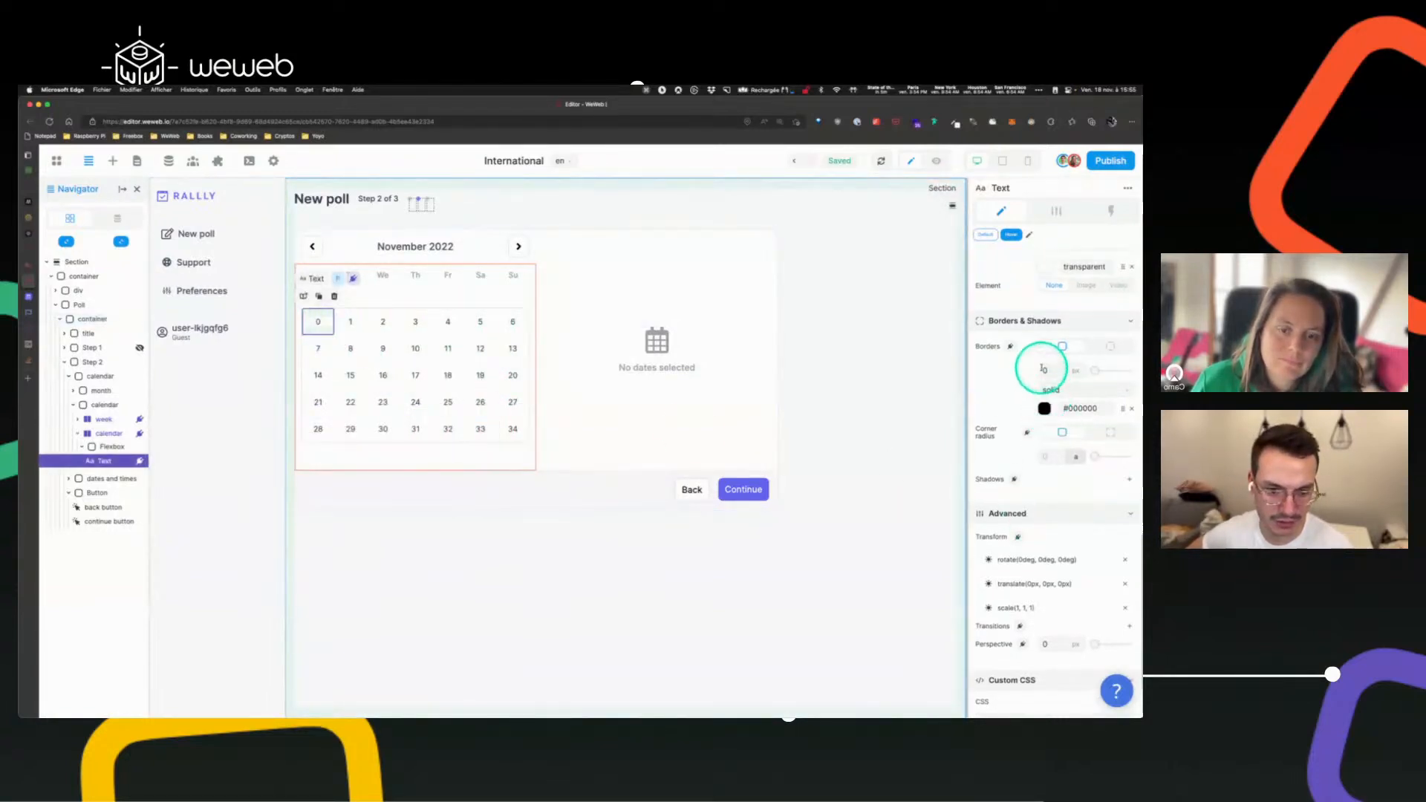
click(1047, 369)
text(1)
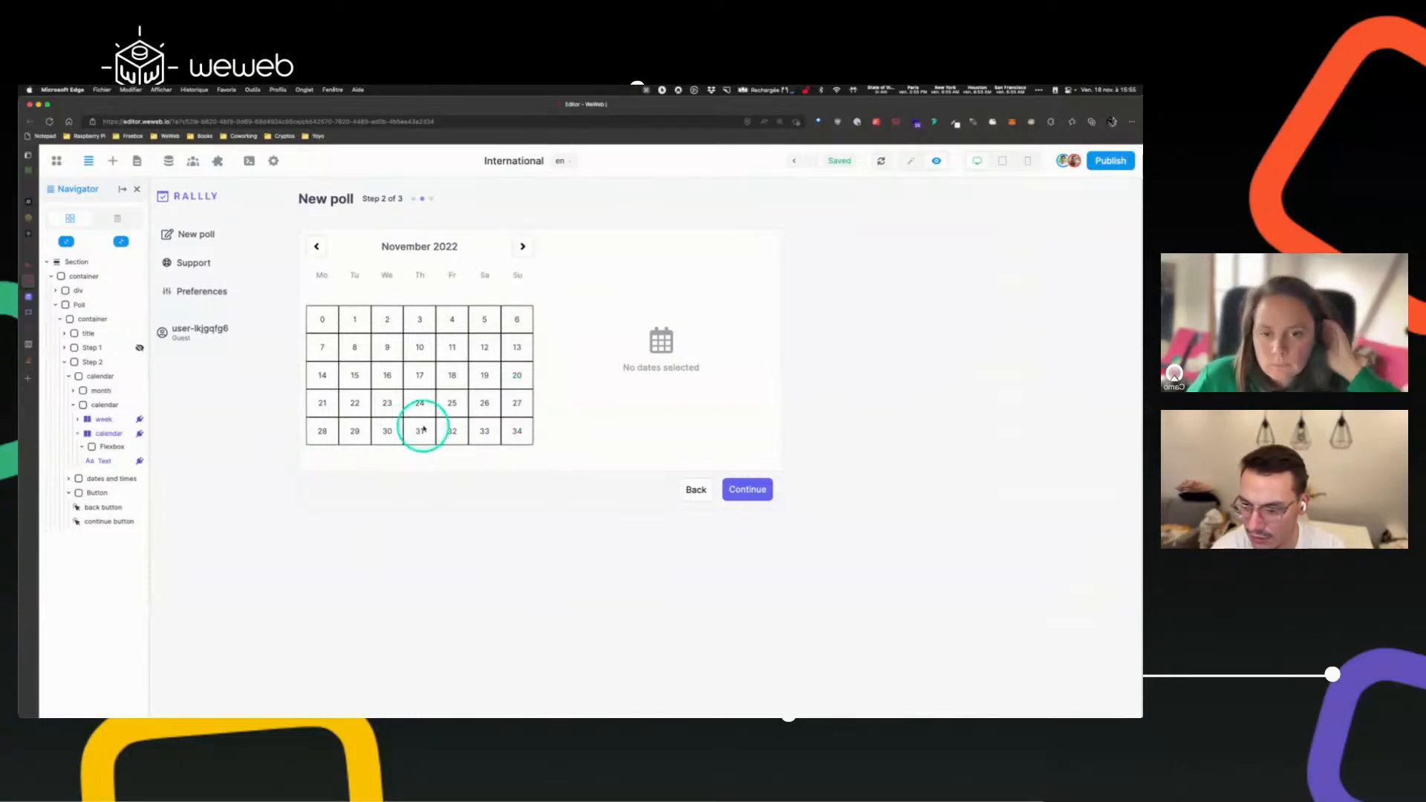
- Set separate side borders on the calendar day text, with top and left widths of 0, and preview the page
click(902, 165)
click(320, 323)
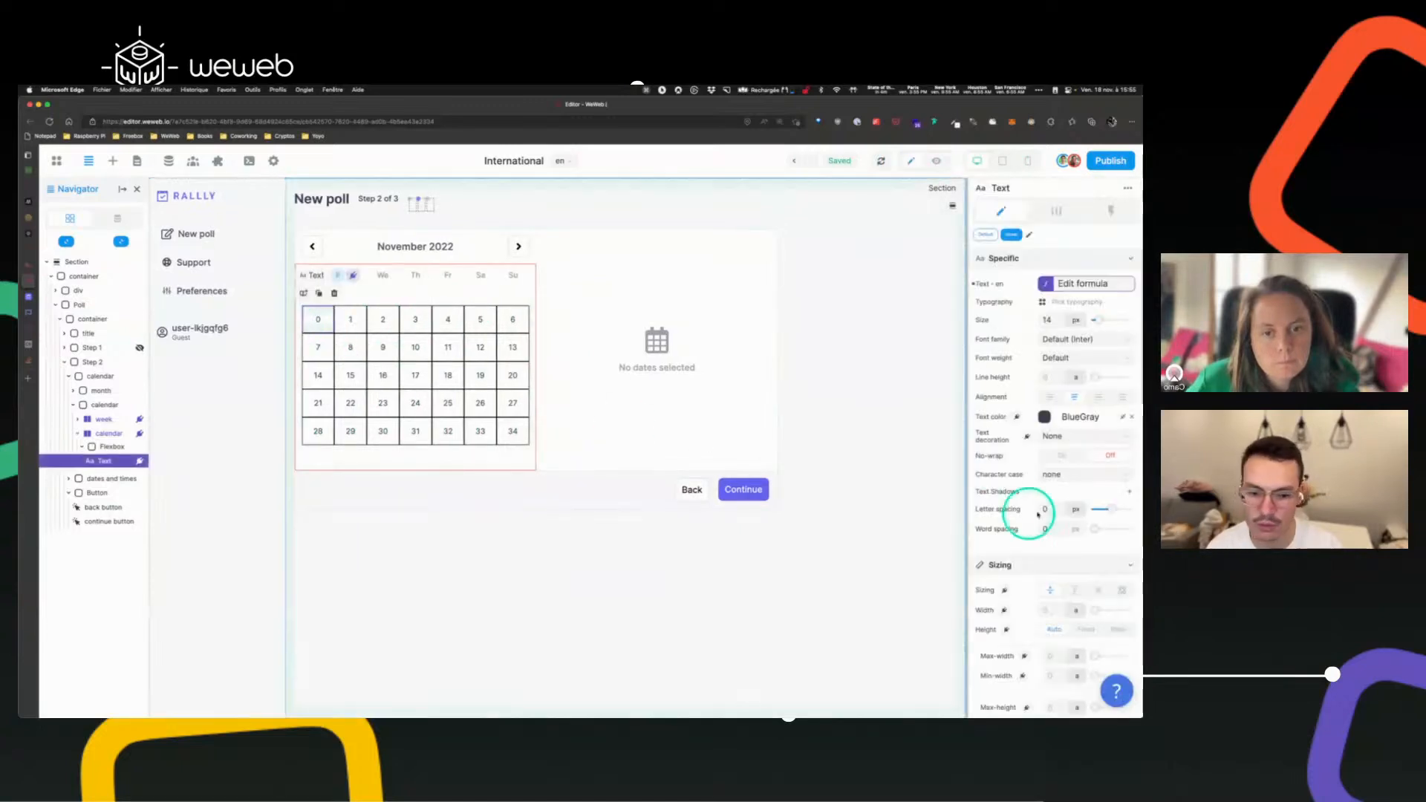
scroll(1066, 490, down, 10)
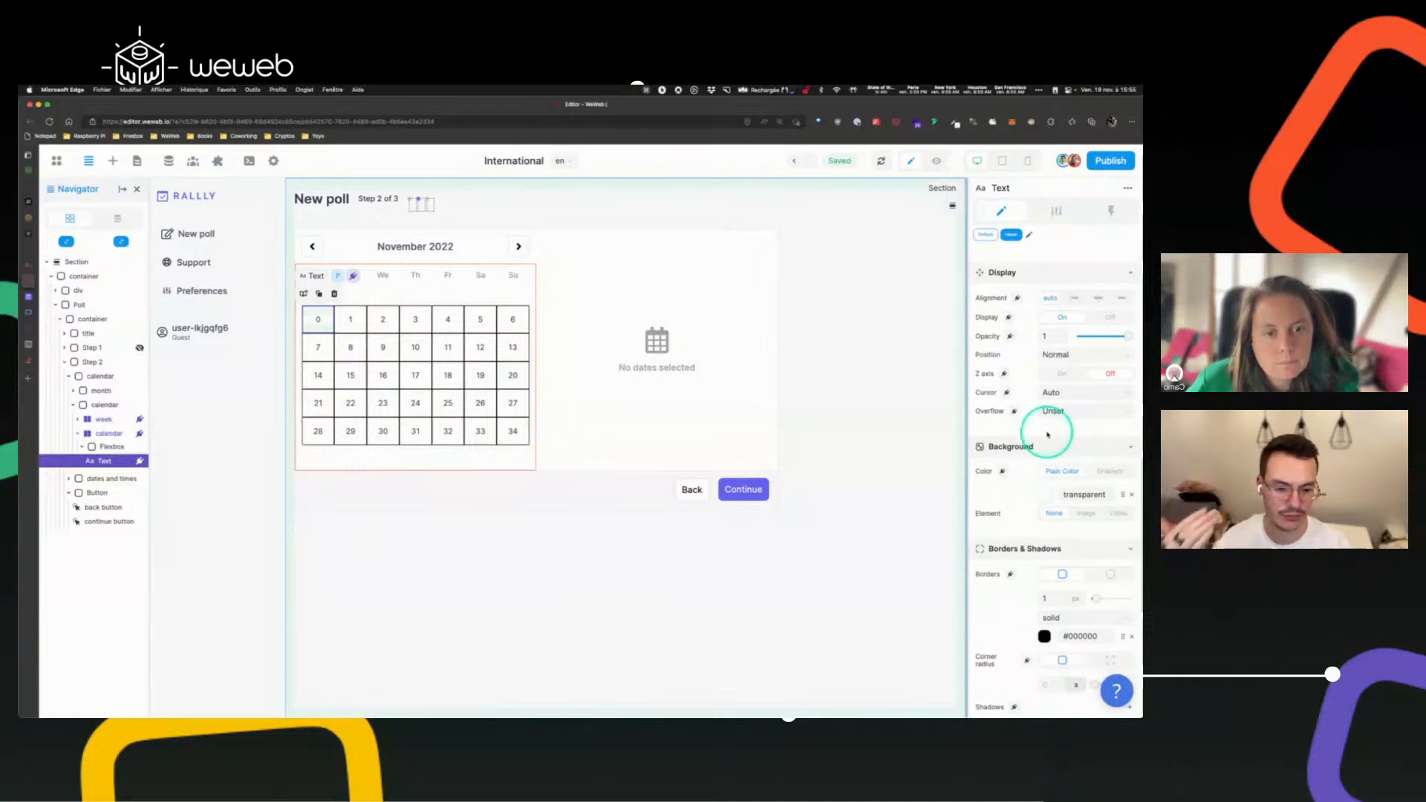
scroll(1055, 429, down, 5)
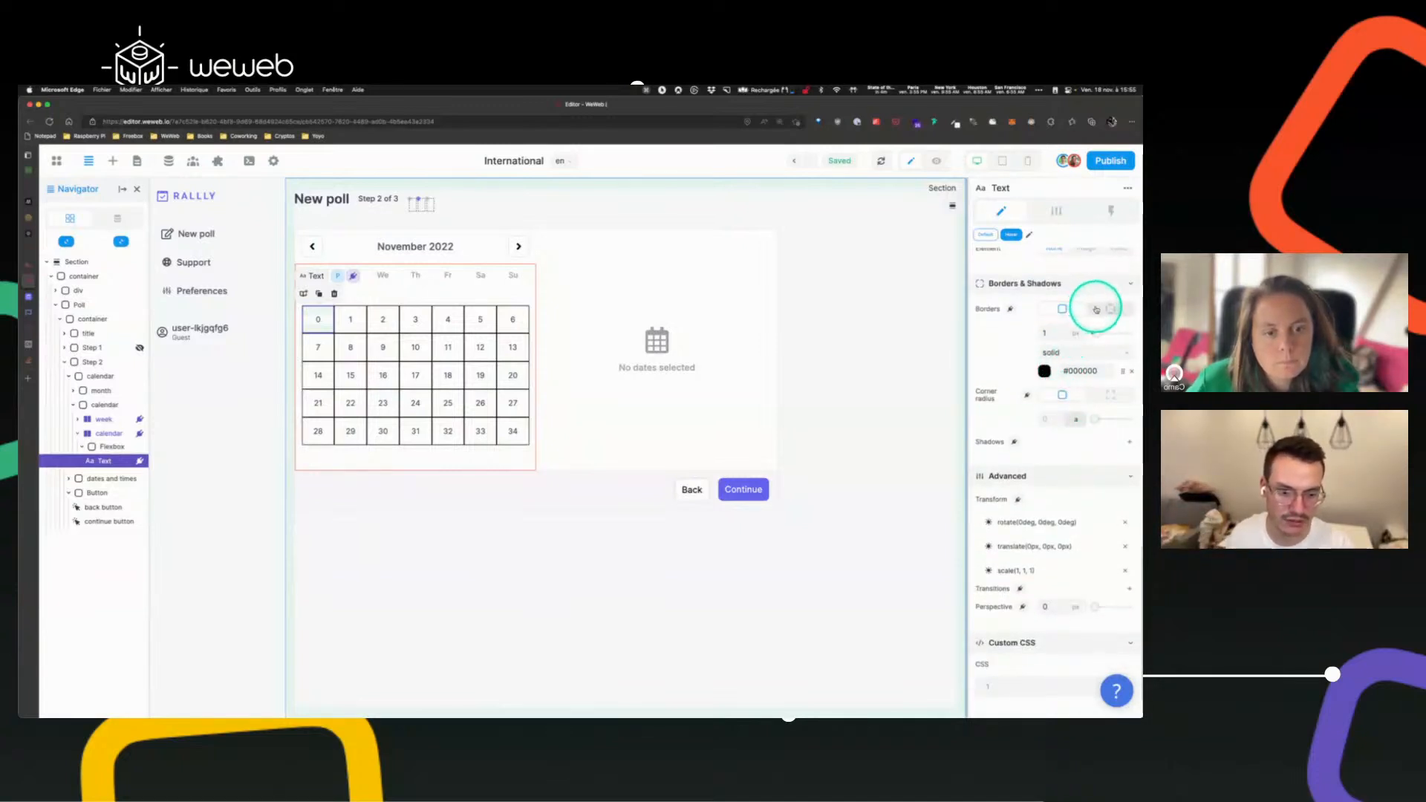
click(1110, 309)
click(1052, 328)
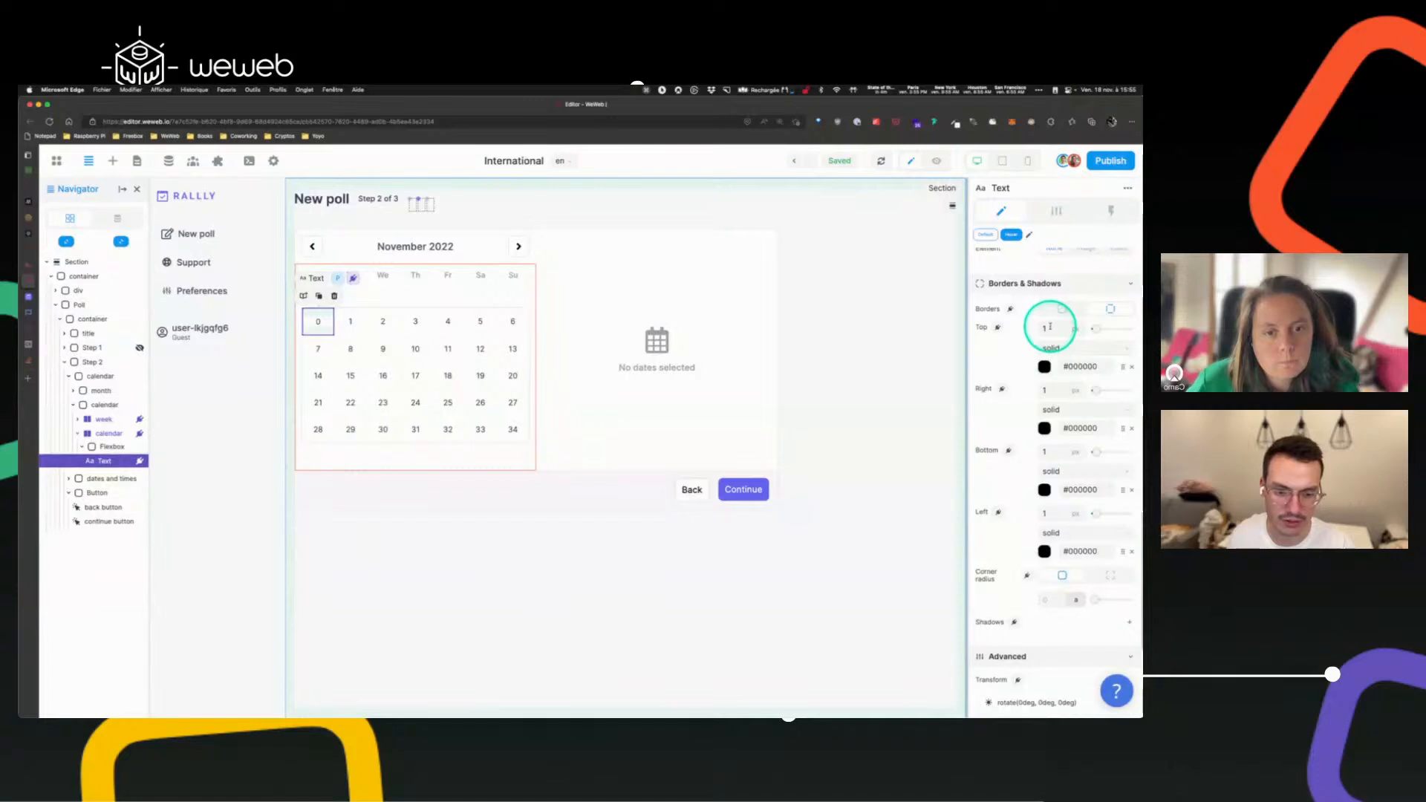
text(2)
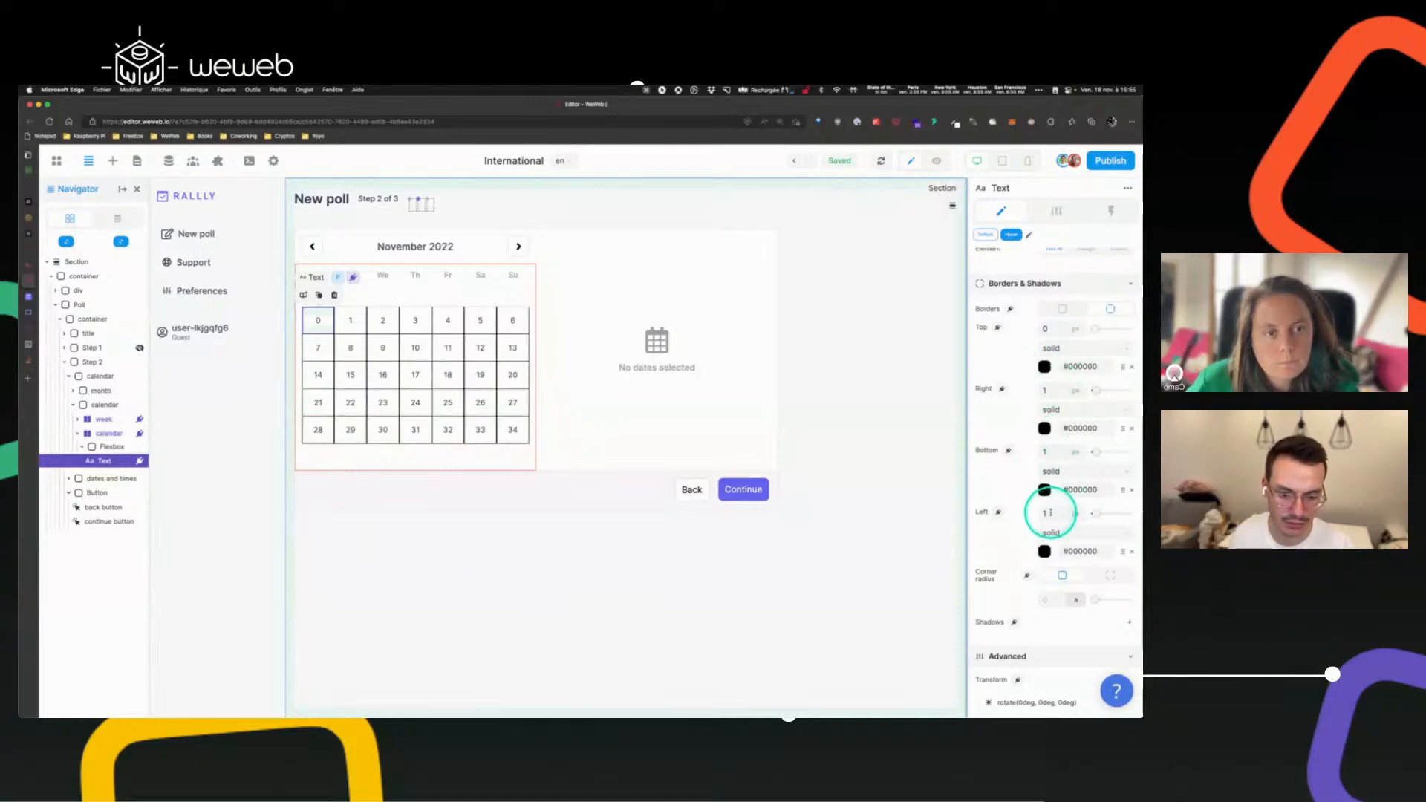
click(1045, 513)
text(0)
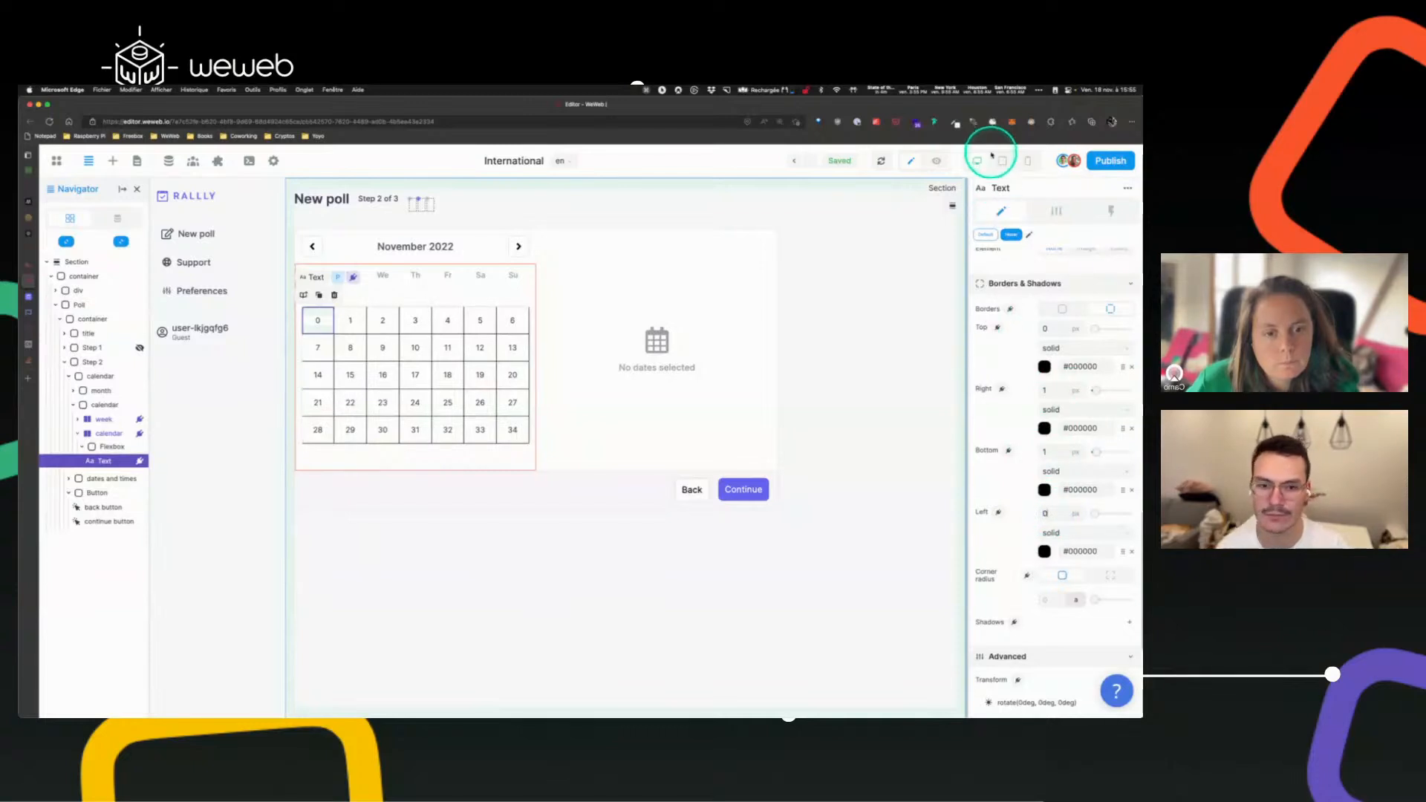
click(936, 160)
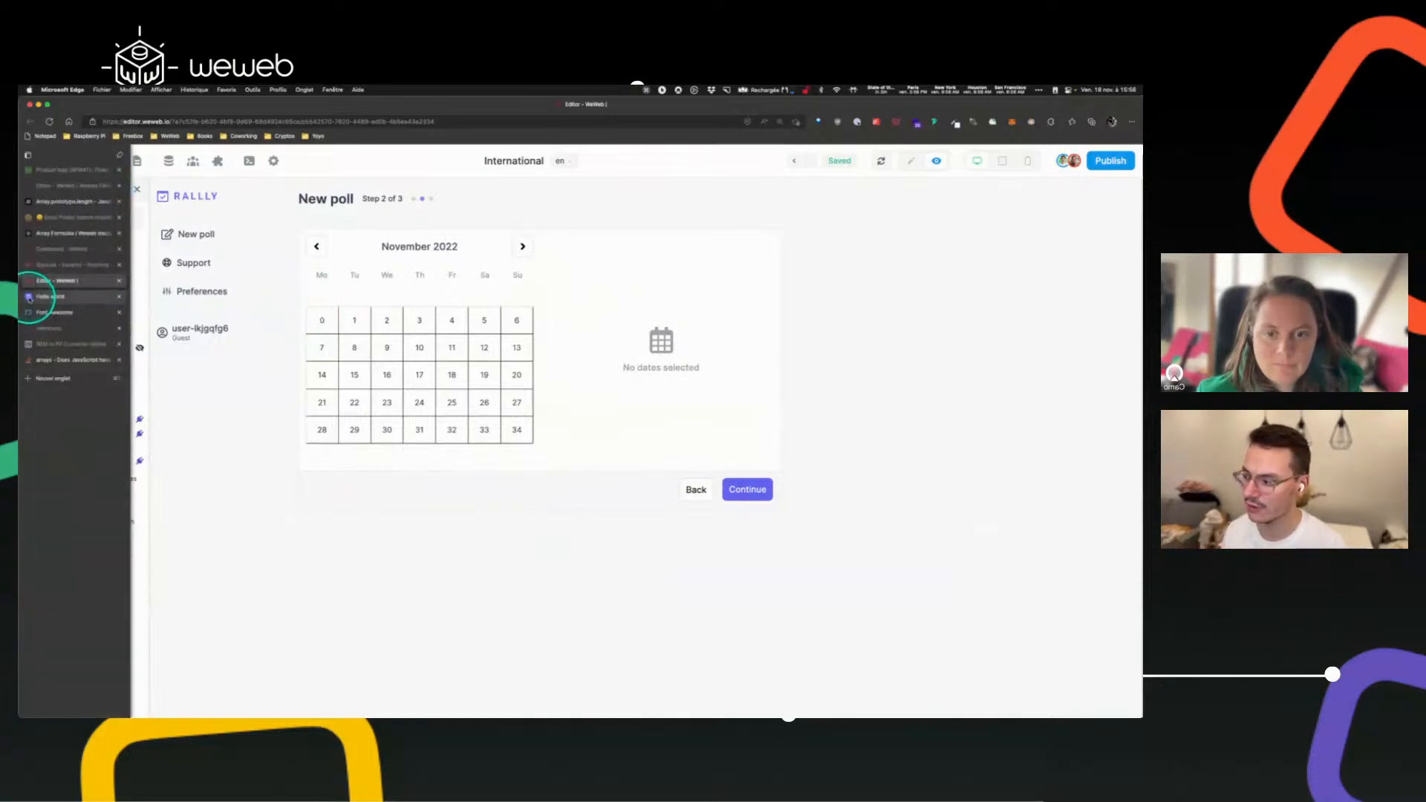
- Switch to the Rallly page to examine its calendar's cell borders, and return to the WeWeb editor
click(45, 297)
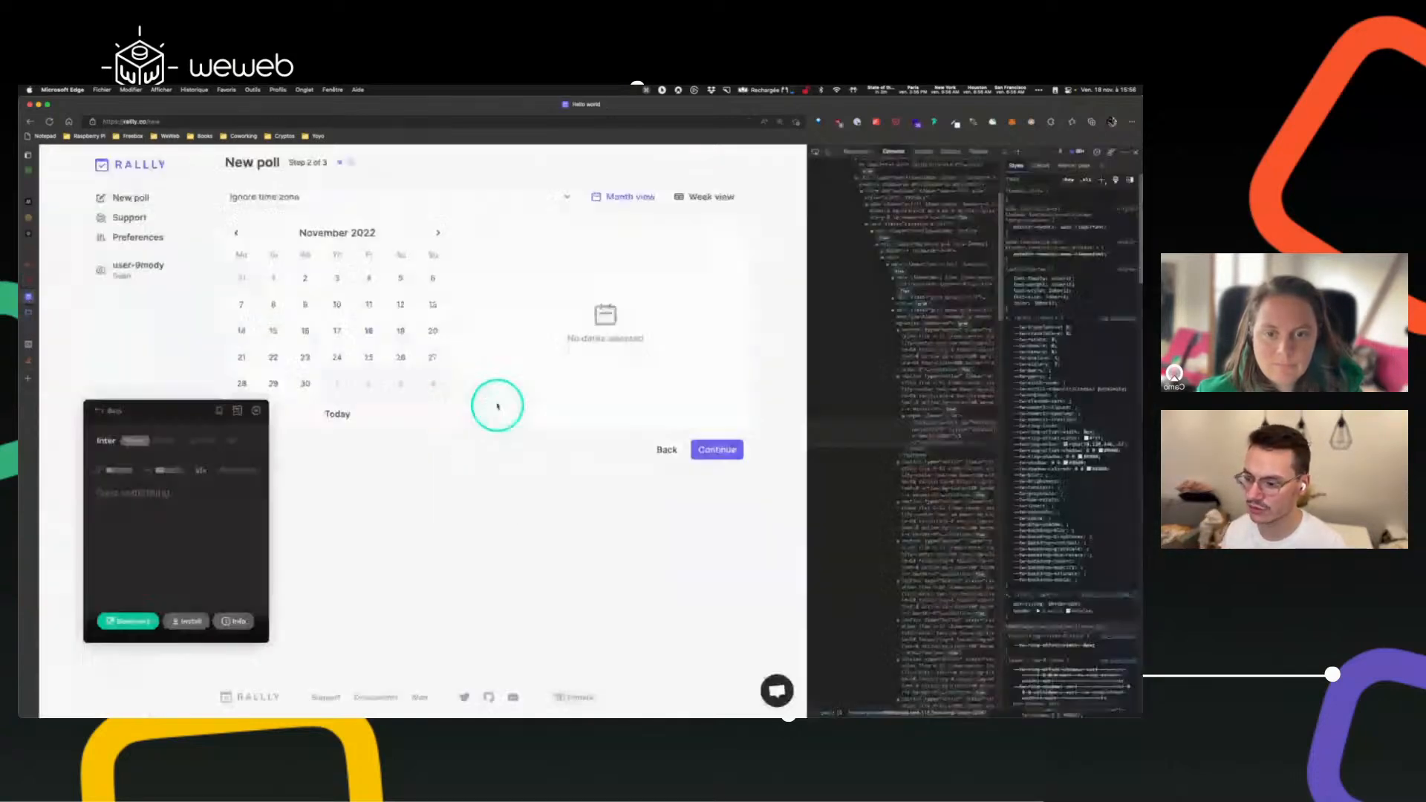
click(257, 411)
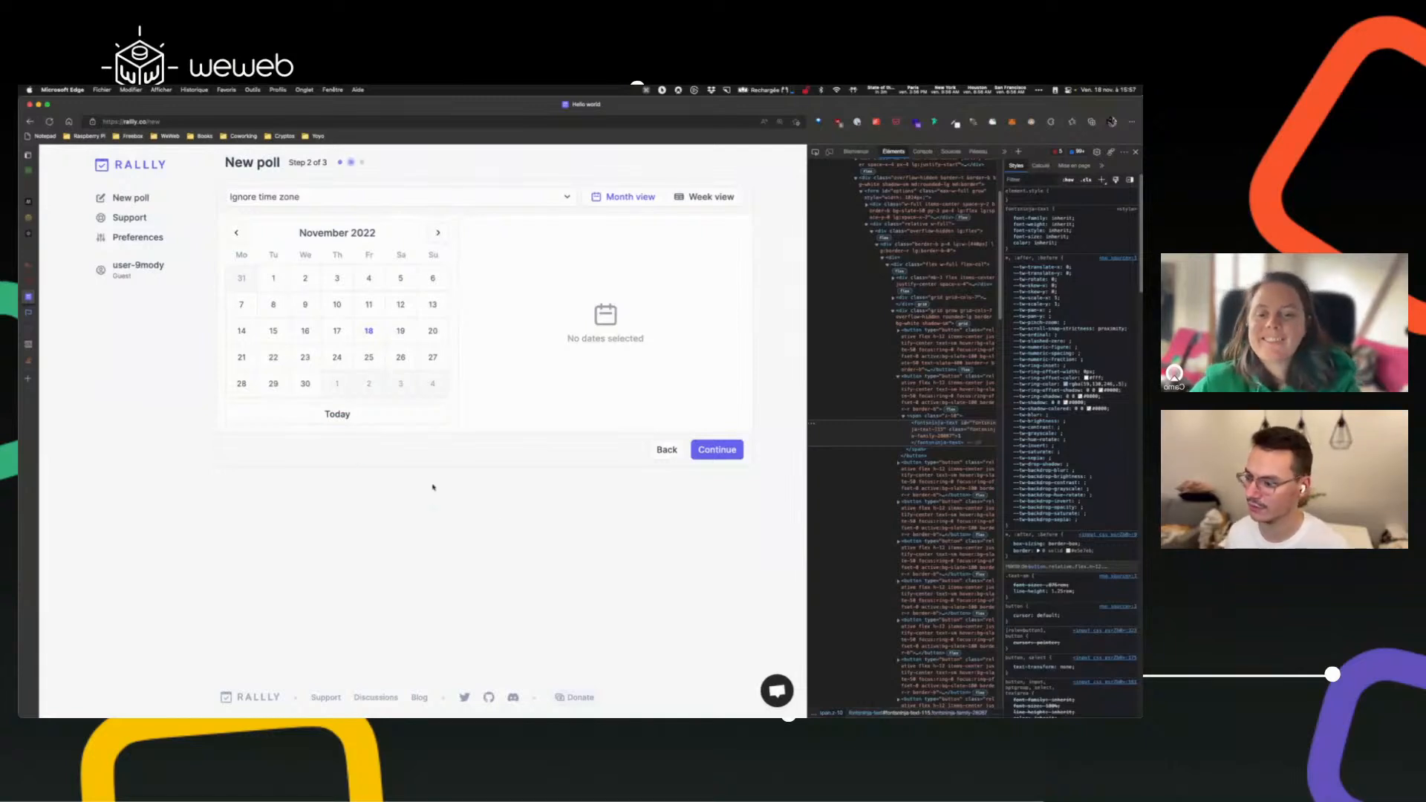
click(45, 286)
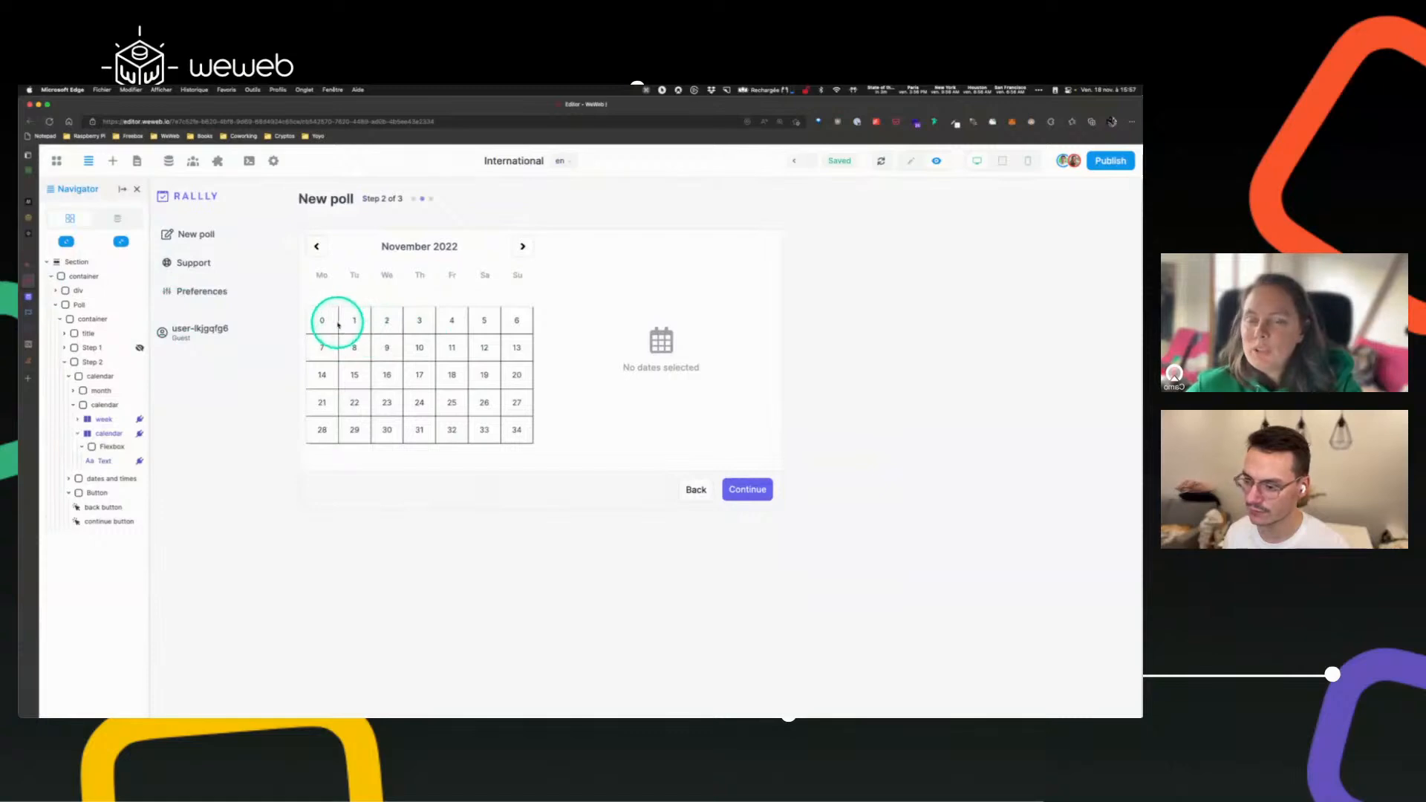
- Leave the preview and switch the calendar day text back to one uniform border setting, clearing its cell borders
click(910, 161)
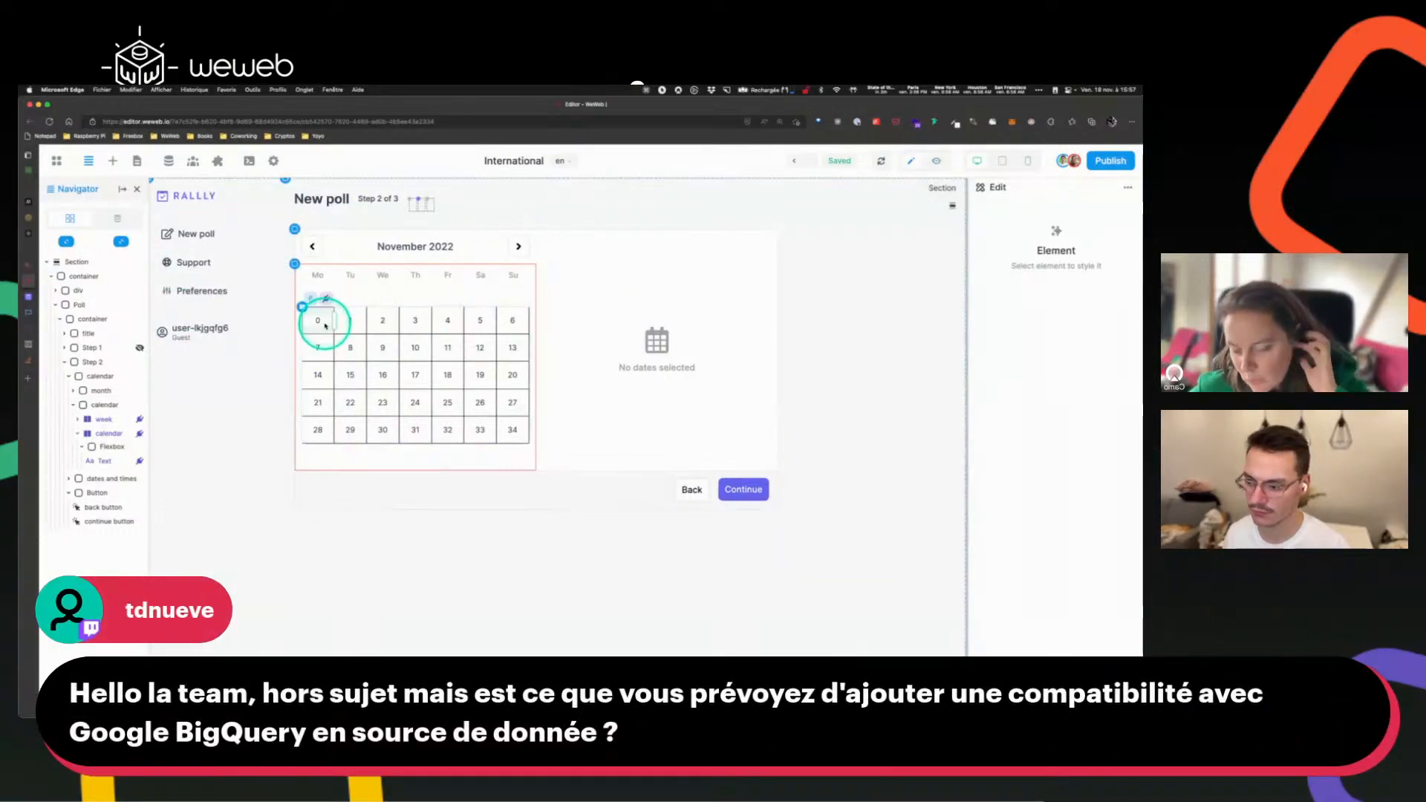
click(325, 325)
scroll(1013, 487, down, 3)
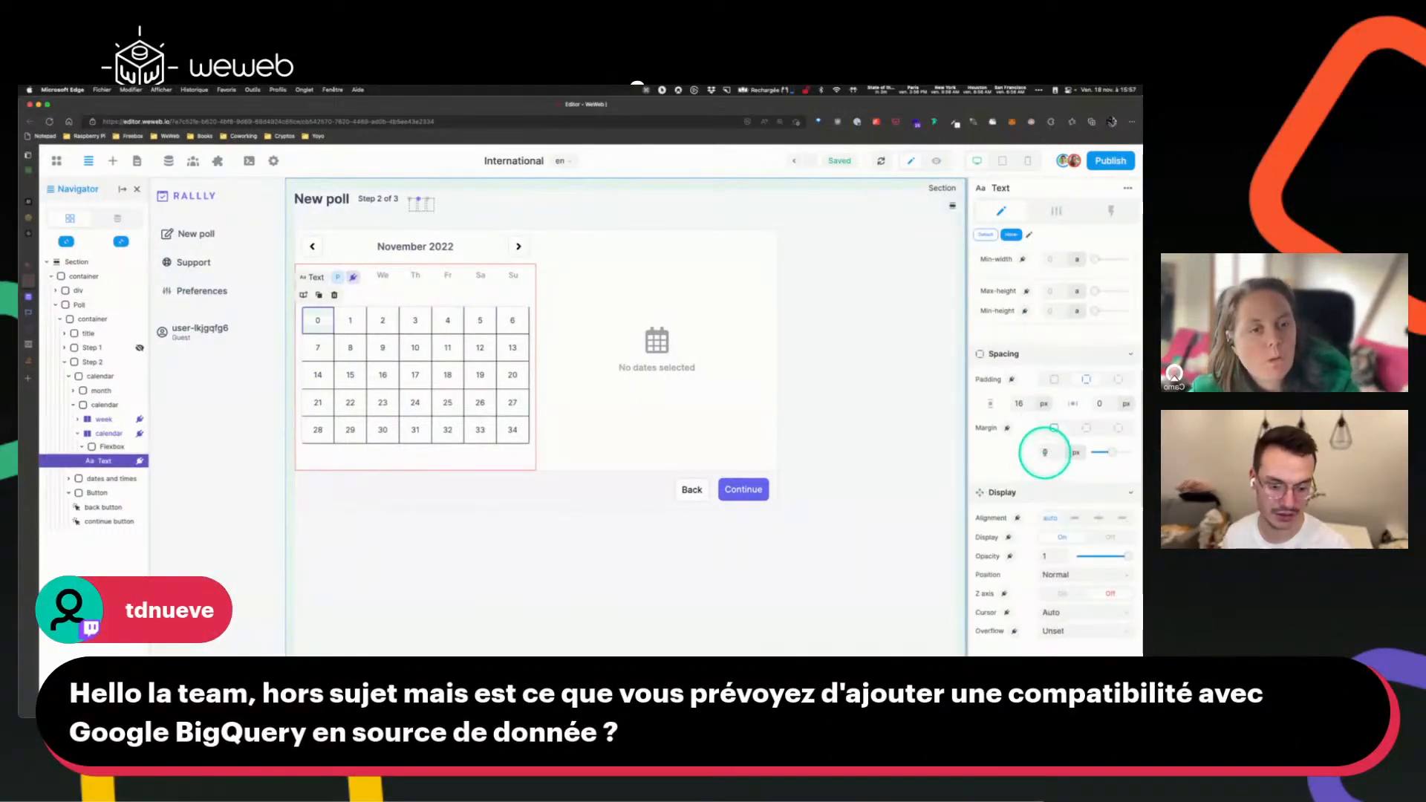
scroll(1063, 520, down, 5)
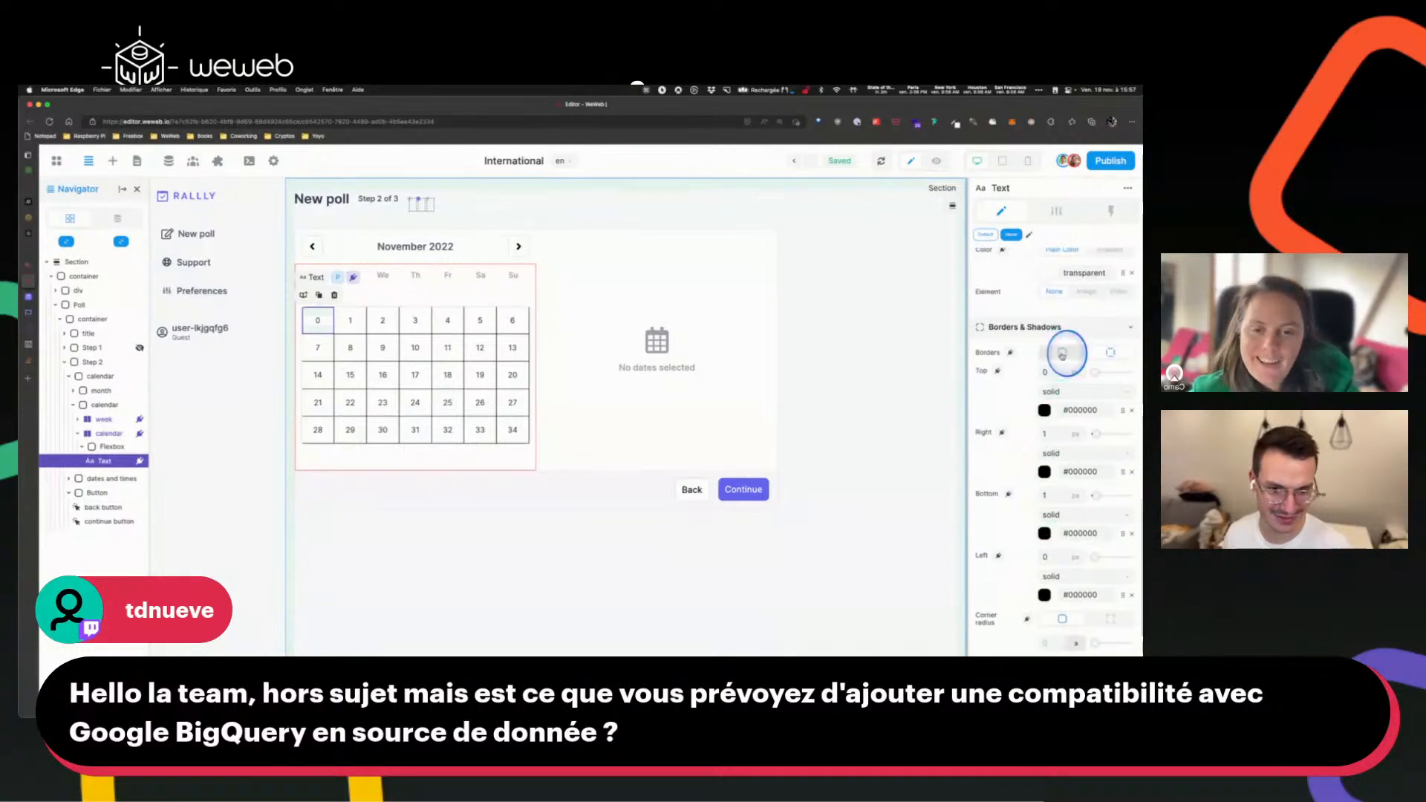
click(1062, 354)
click(904, 498)
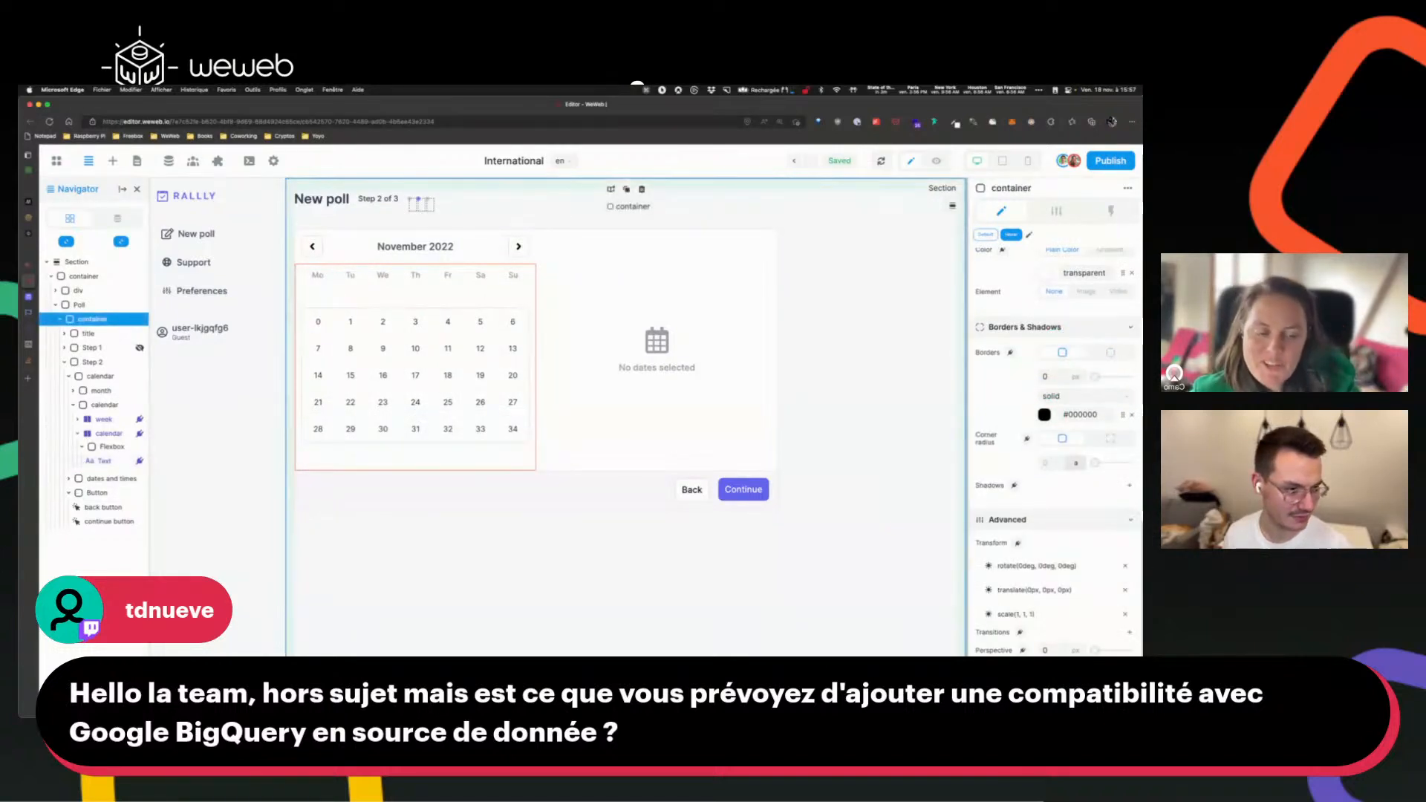
click(806, 524)
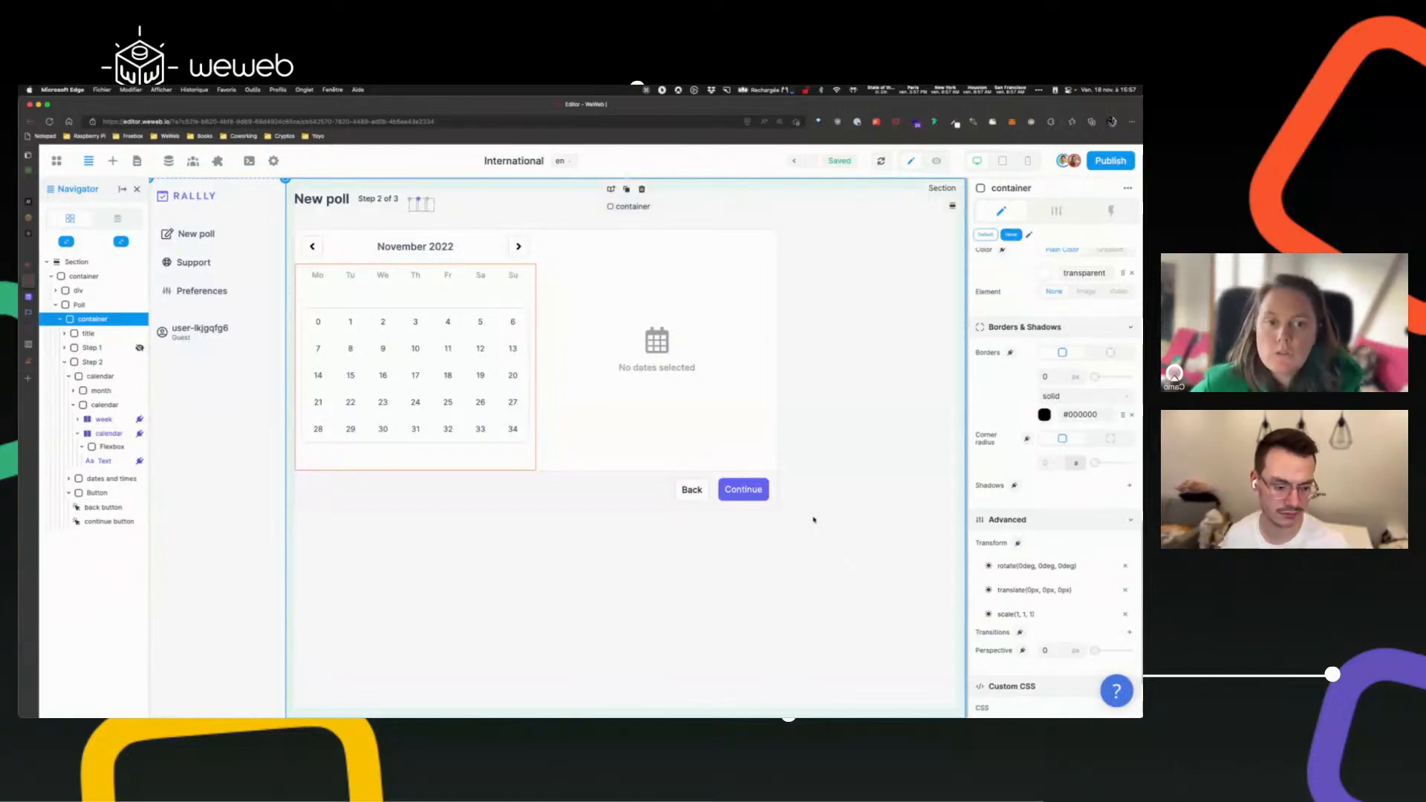
click(861, 503)
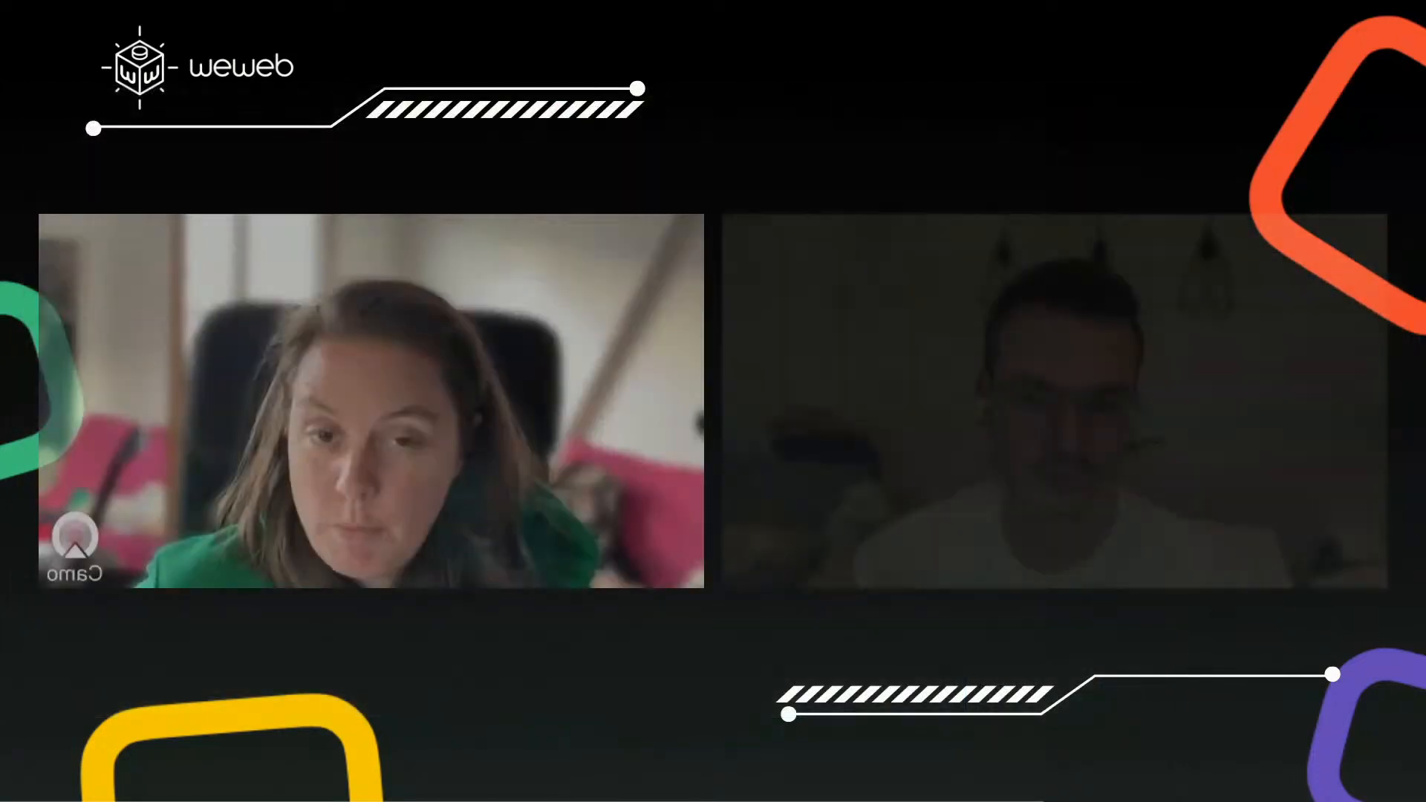